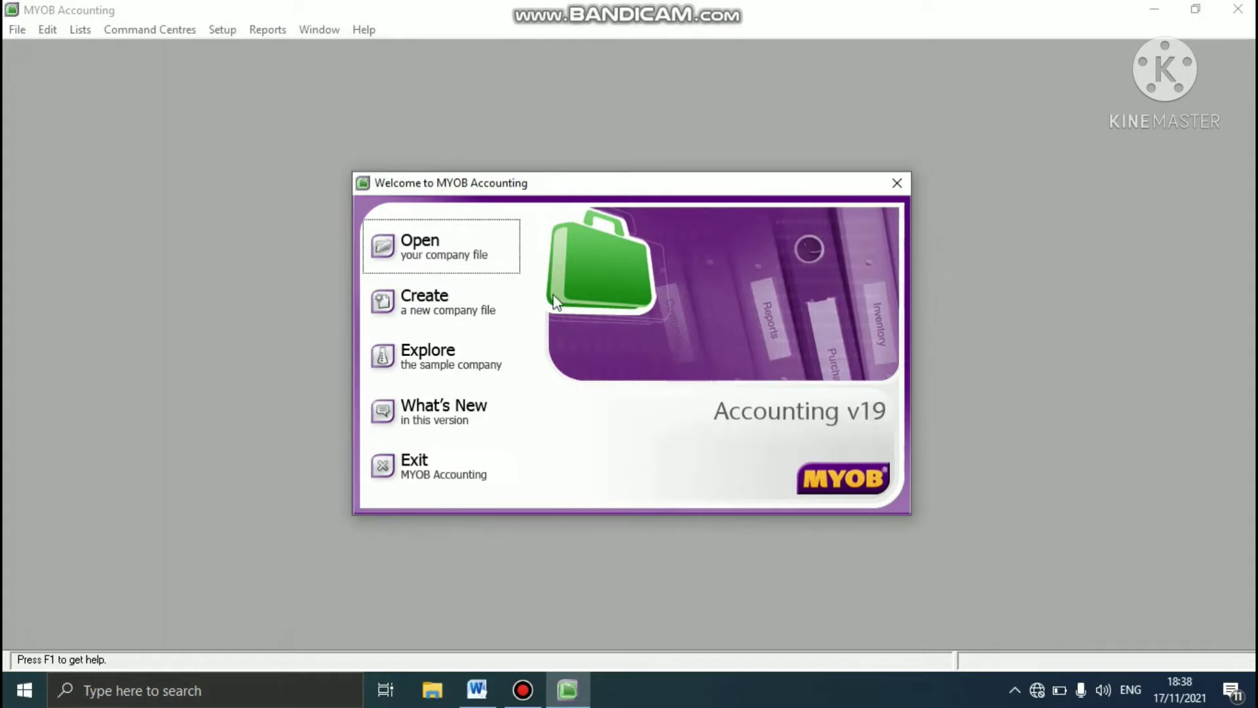
# - Start a new company file, go to its company information, and check the company details in the Word case study
pyautogui.click(482, 308)
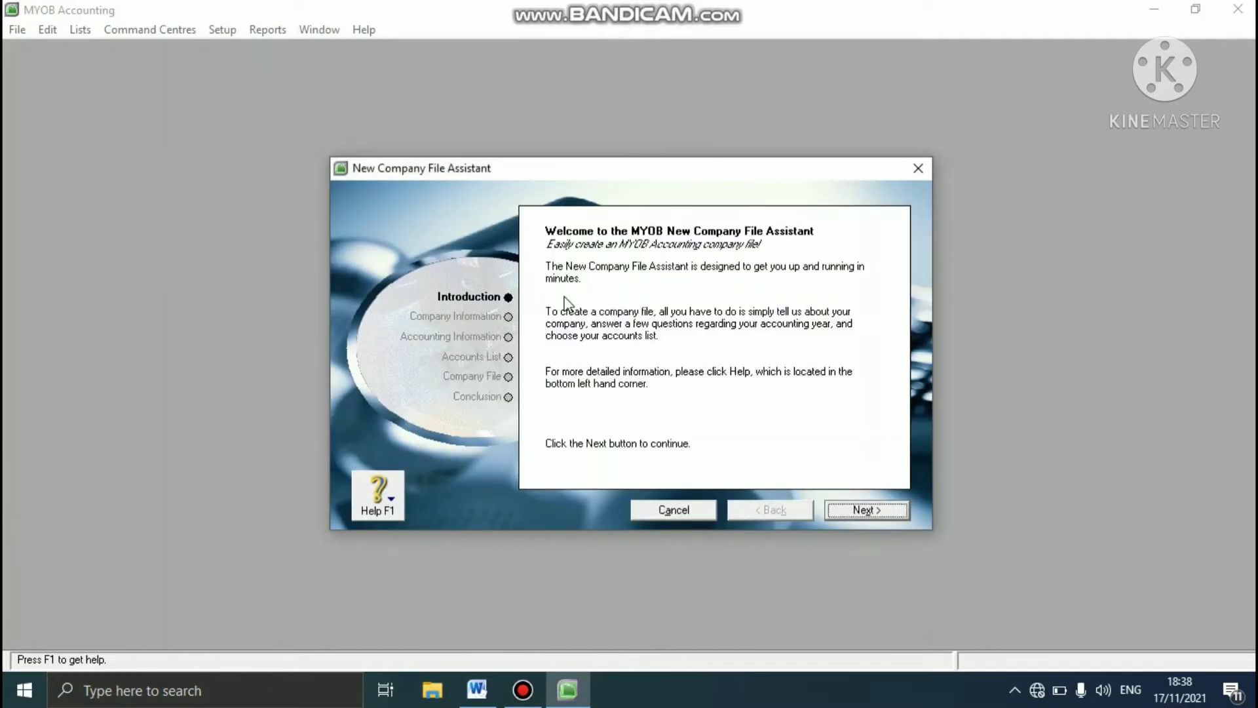
pyautogui.click(891, 511)
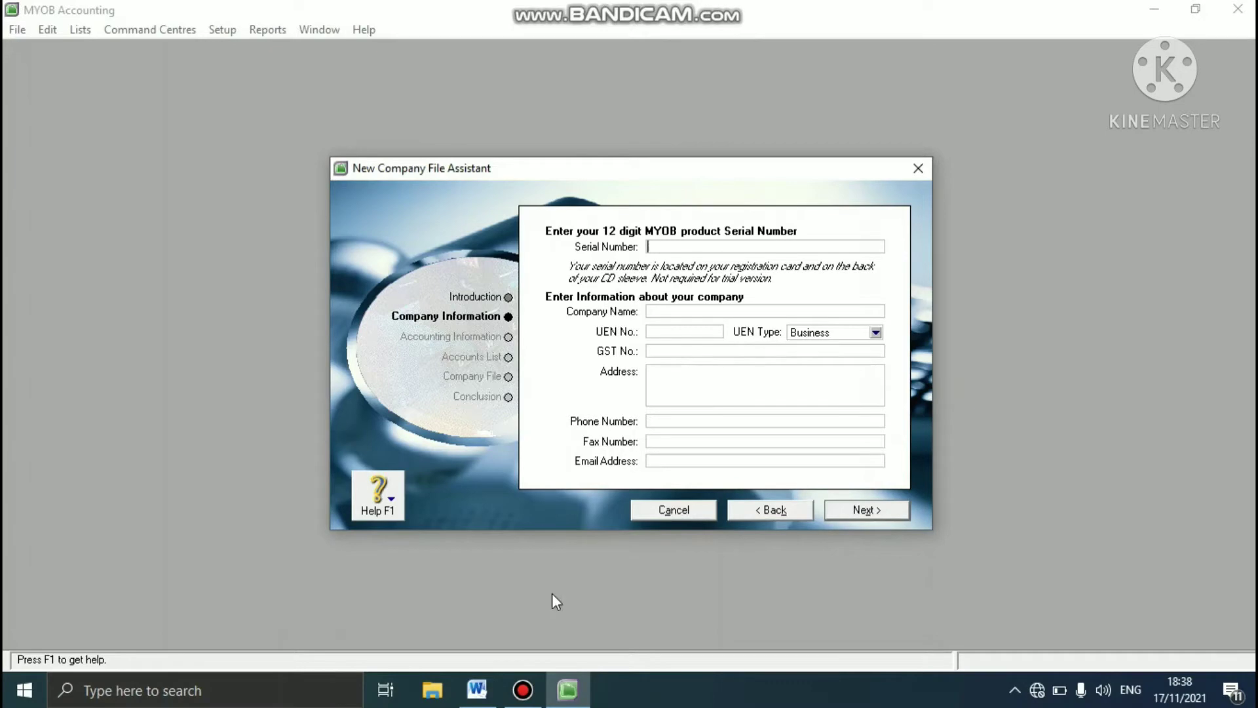
pyautogui.click(477, 689)
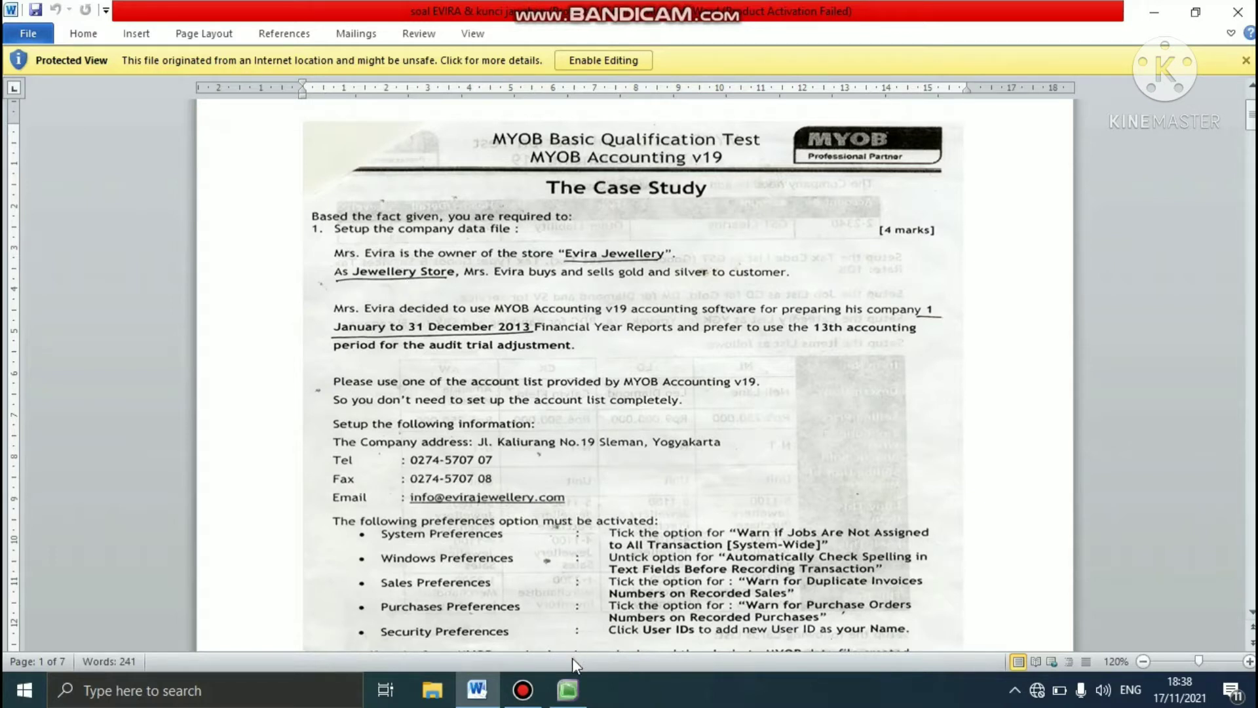
pyautogui.click(567, 689)
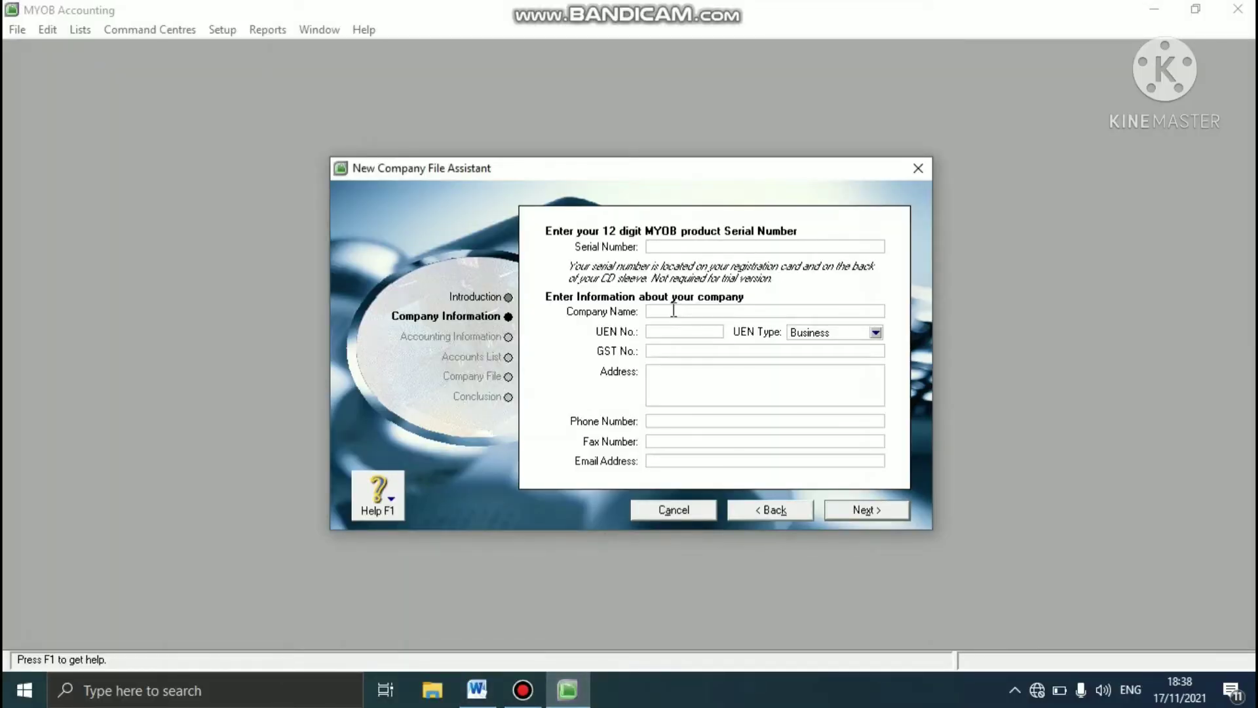
# - Enter the company name as EVIRA JEWELLERY followed by the student's name in parentheses
pyautogui.write('EVIRA JEWELLERY (ERLINA)')
# - Fill in the company's postal address as given in the case study
pyautogui.click(667, 379)
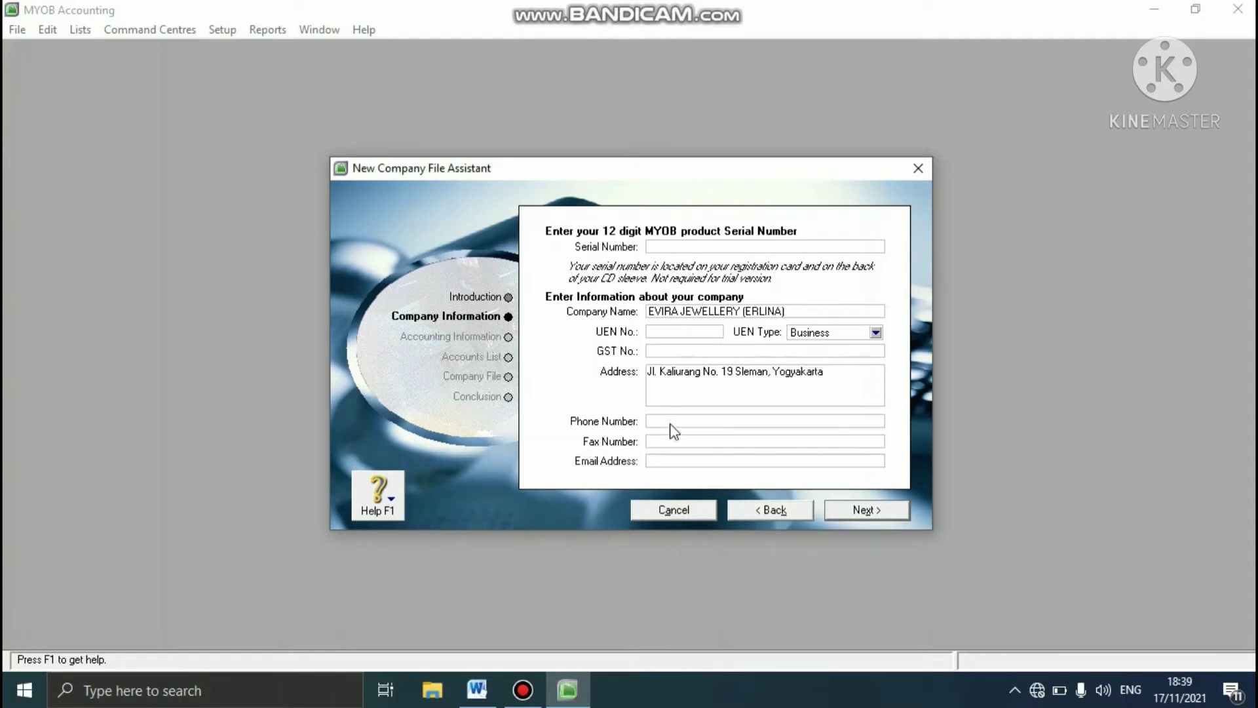
# - Fill in the company's phone number and fax number from the case study
pyautogui.click(672, 422)
pyautogui.click(667, 440)
# - Fill in the company's e-mail address and proceed to the accounting information
pyautogui.click(659, 460)
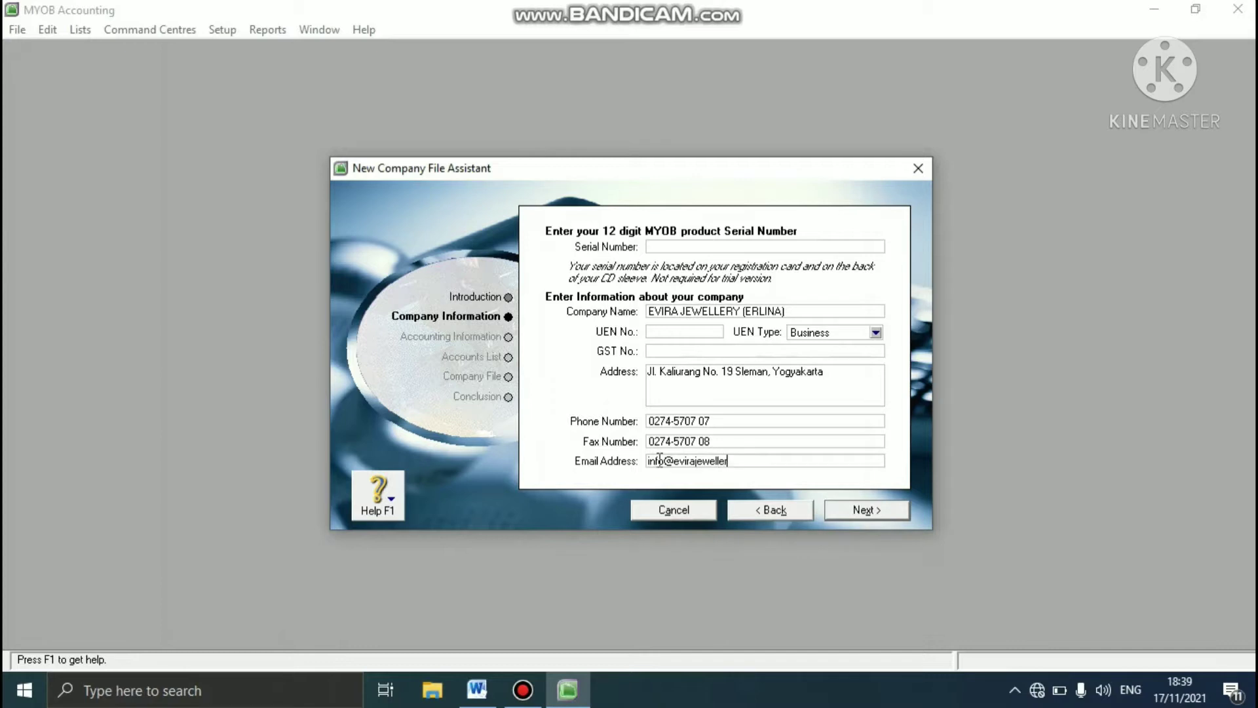
pyautogui.click(784, 309)
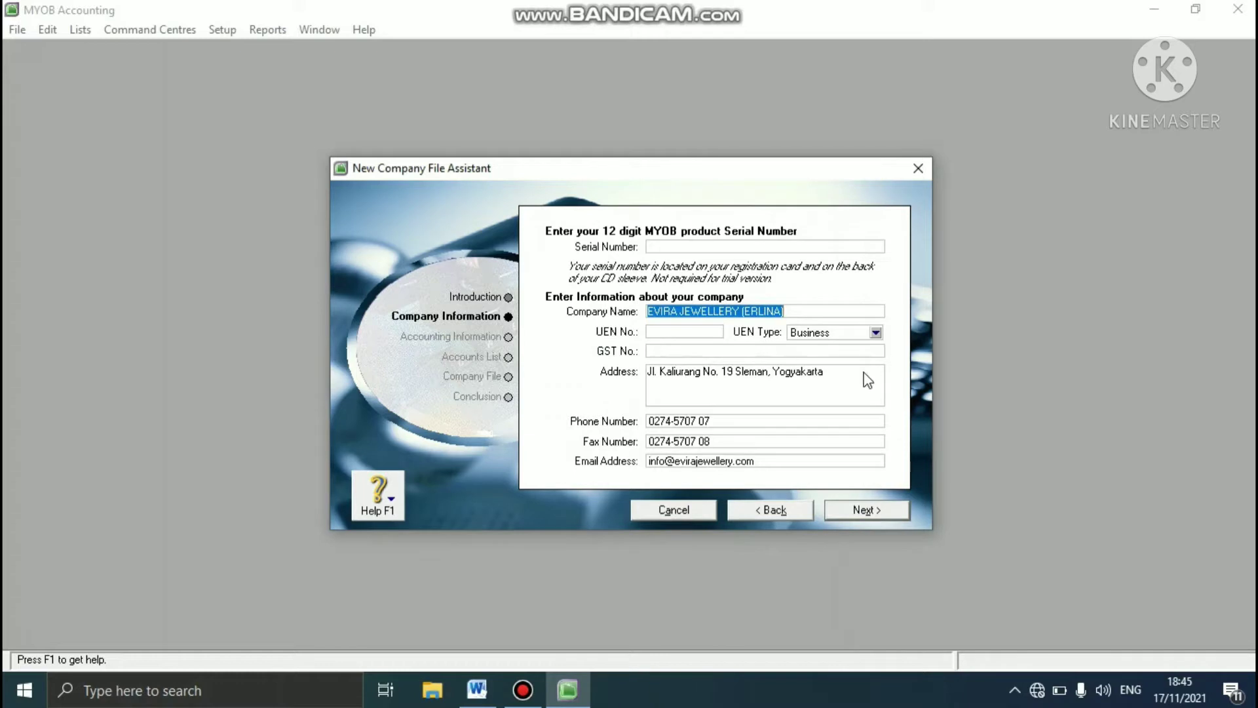
pyautogui.click(878, 512)
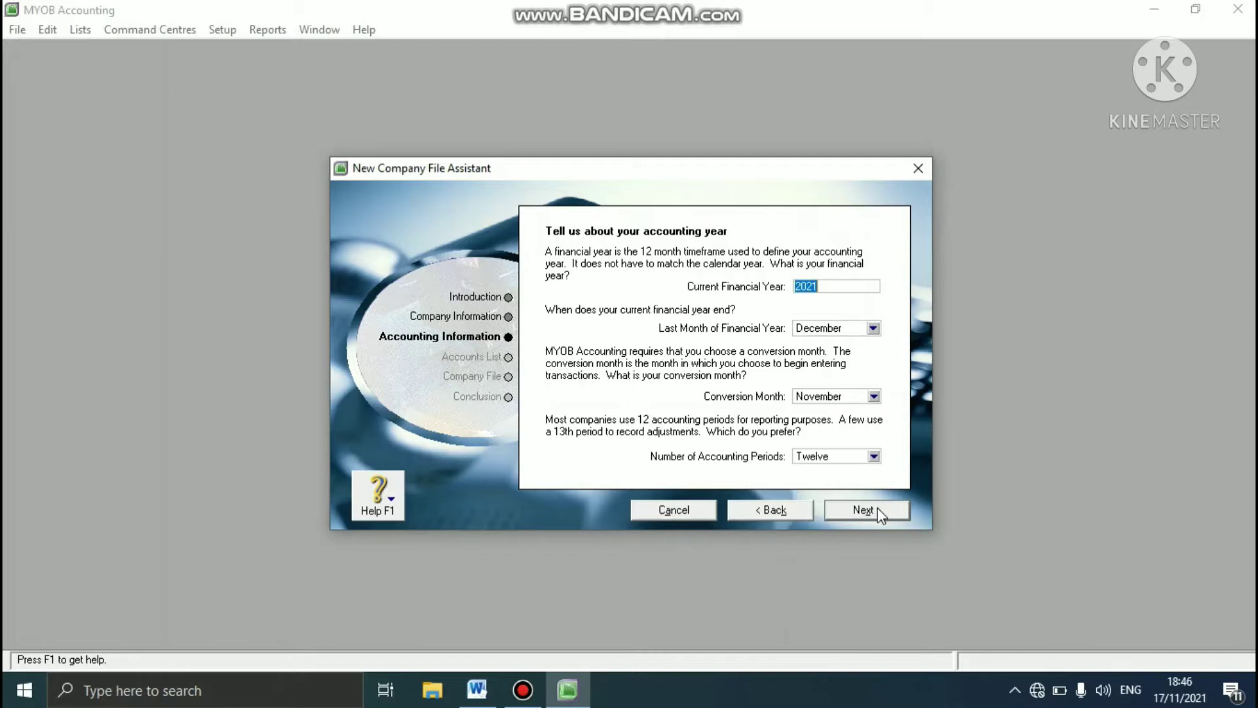
# - Check the accounting year in the Word case study and set the current financial year to 2013, ending in December
pyautogui.click(483, 689)
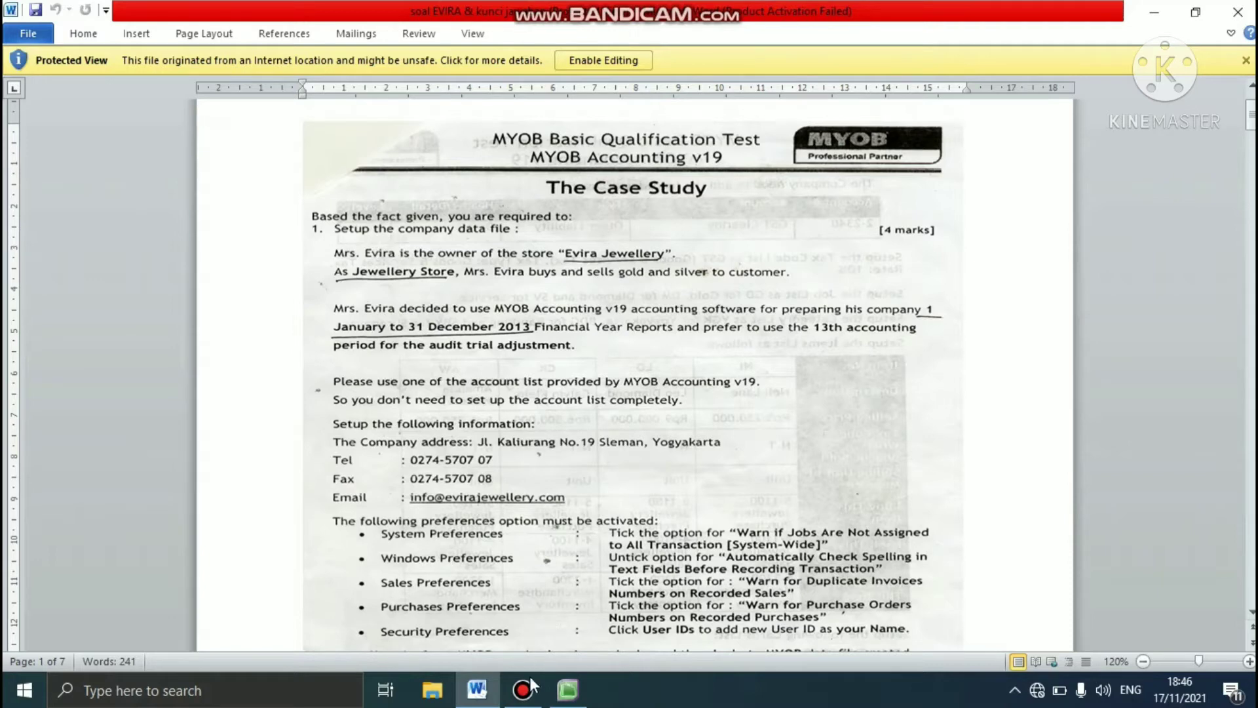
pyautogui.click(568, 689)
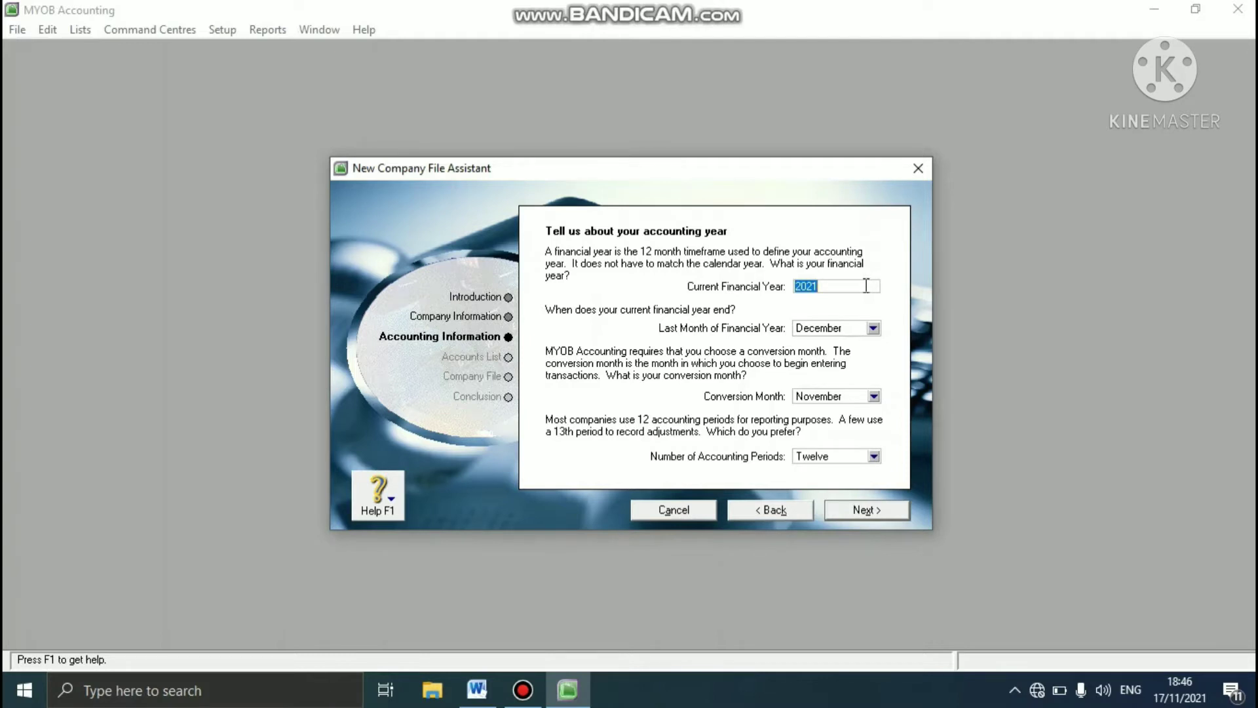
pyautogui.write('2013')
pyautogui.click(873, 328)
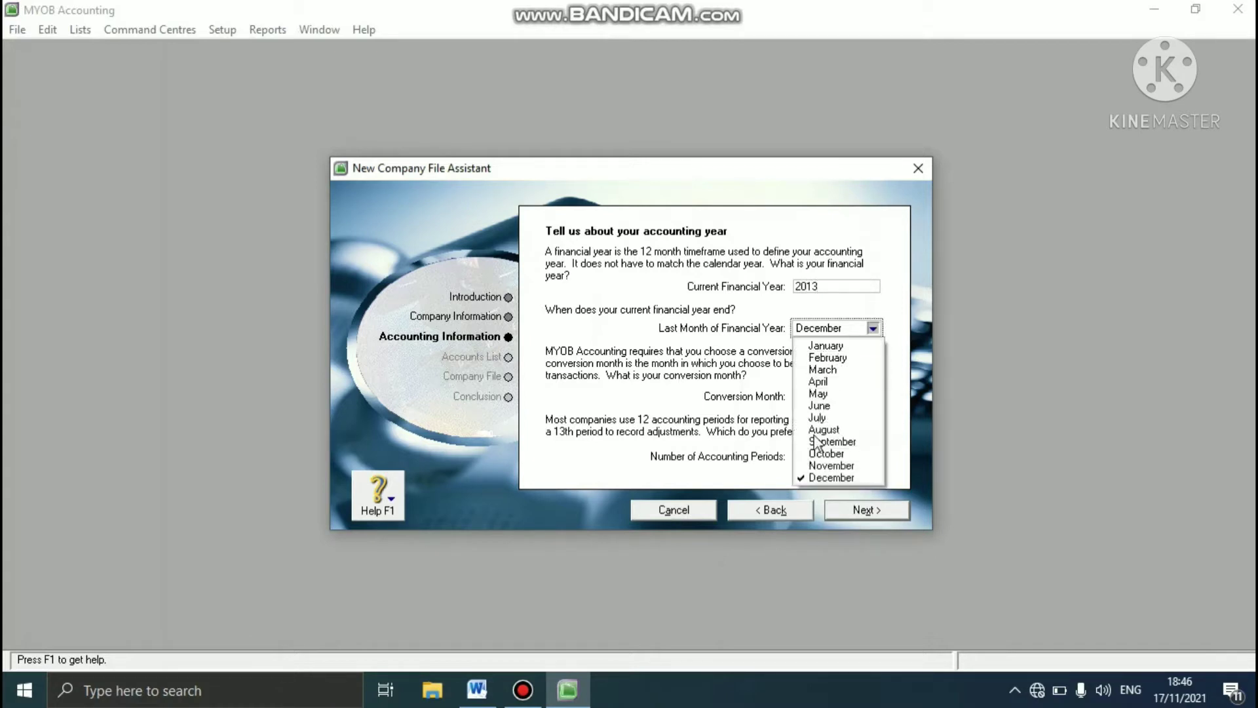
pyautogui.click(827, 477)
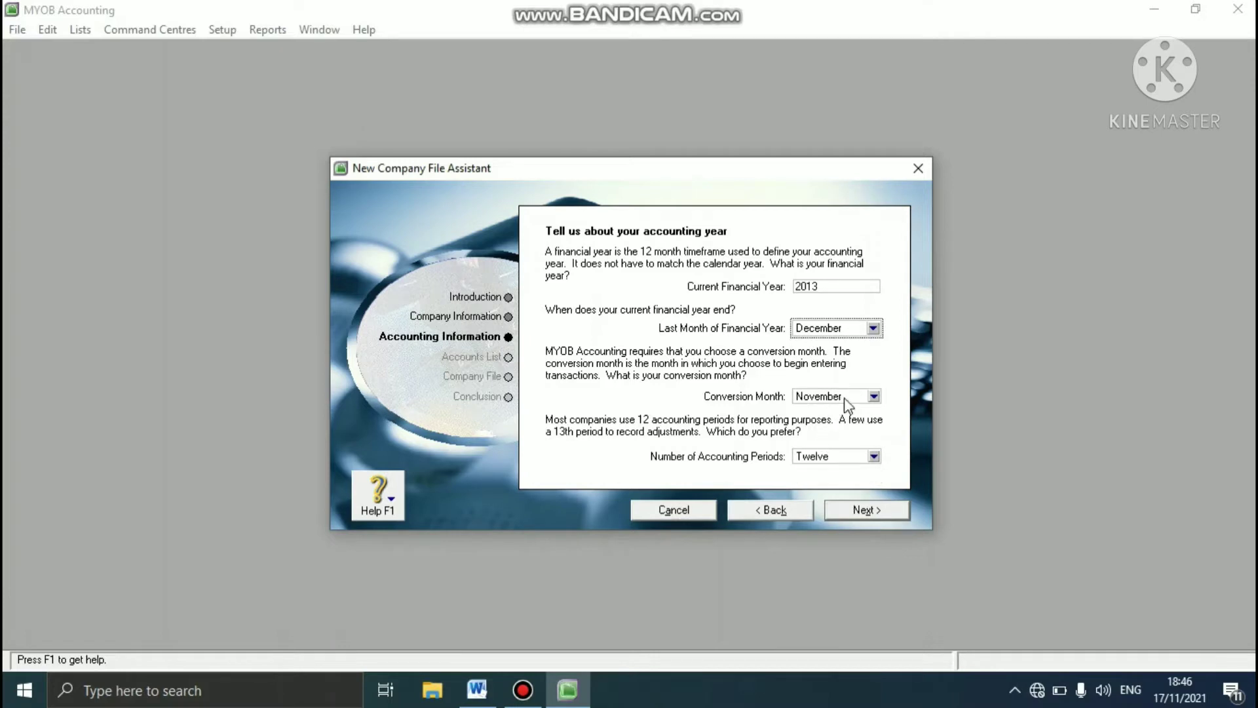
# - Set the conversion month to January and the number of accounting periods to Thirteen, and confirm the accounting information
pyautogui.click(873, 396)
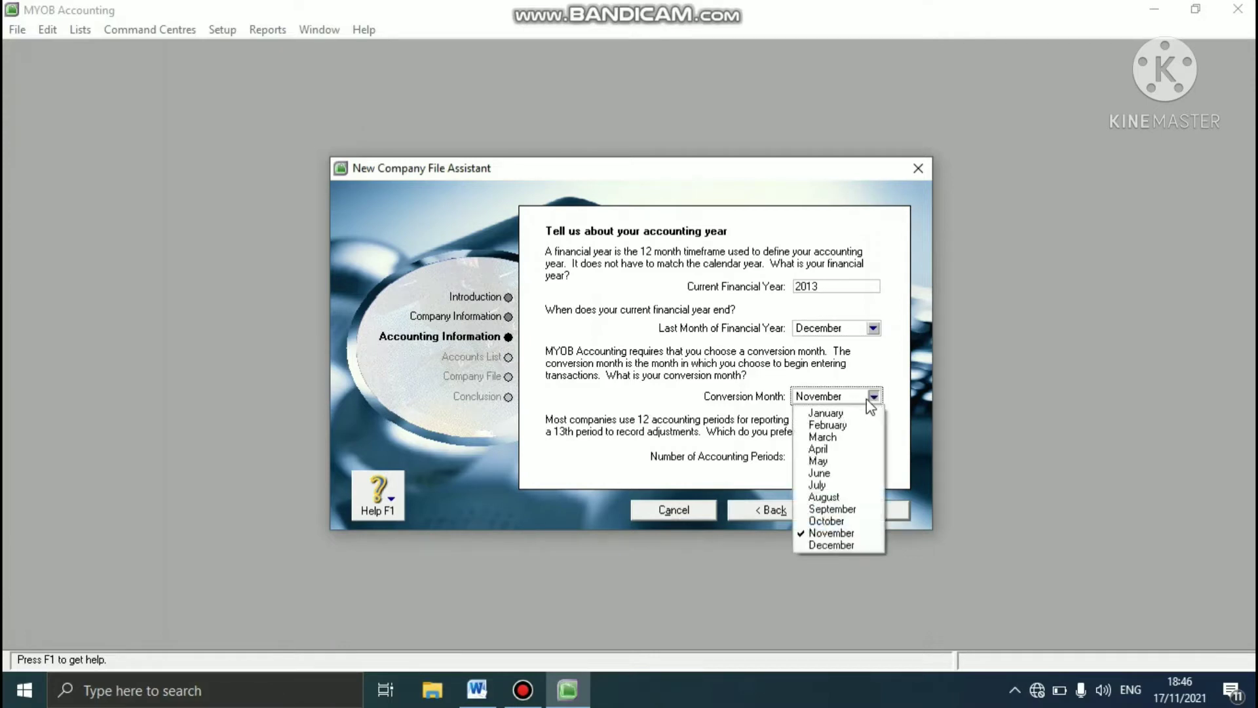
pyautogui.click(854, 414)
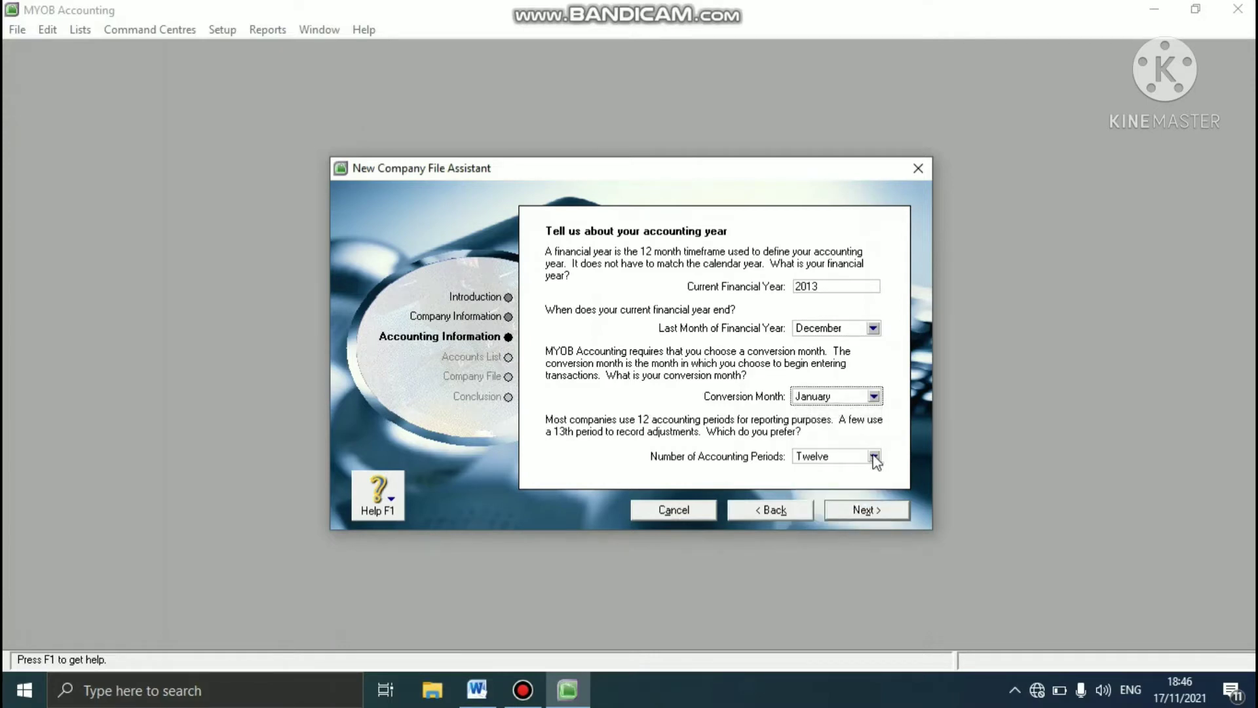
pyautogui.click(874, 456)
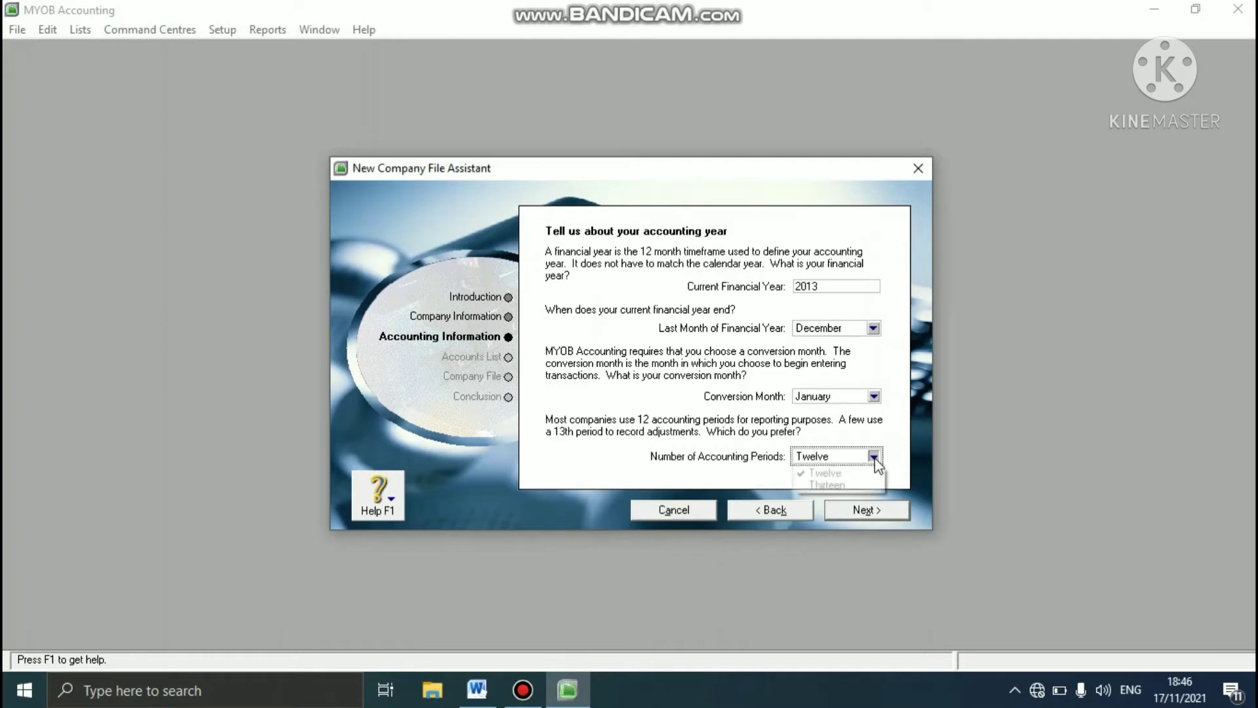
pyautogui.click(830, 484)
pyautogui.click(849, 512)
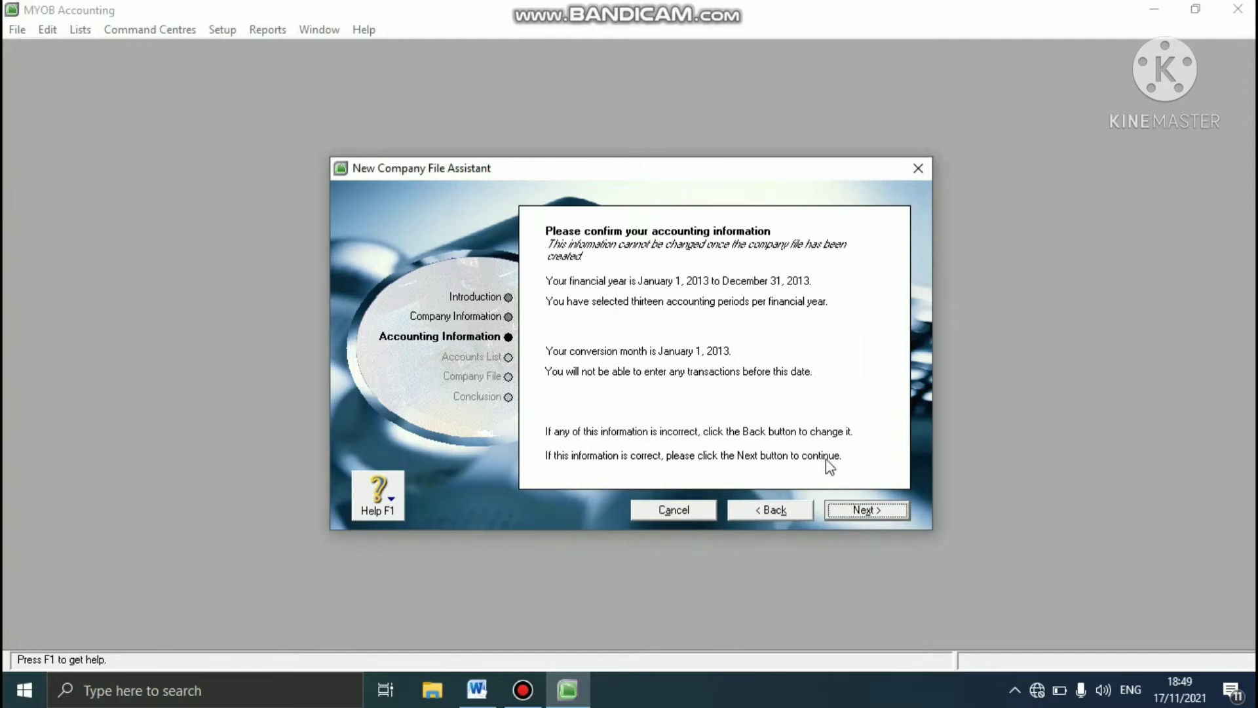
pyautogui.click(848, 511)
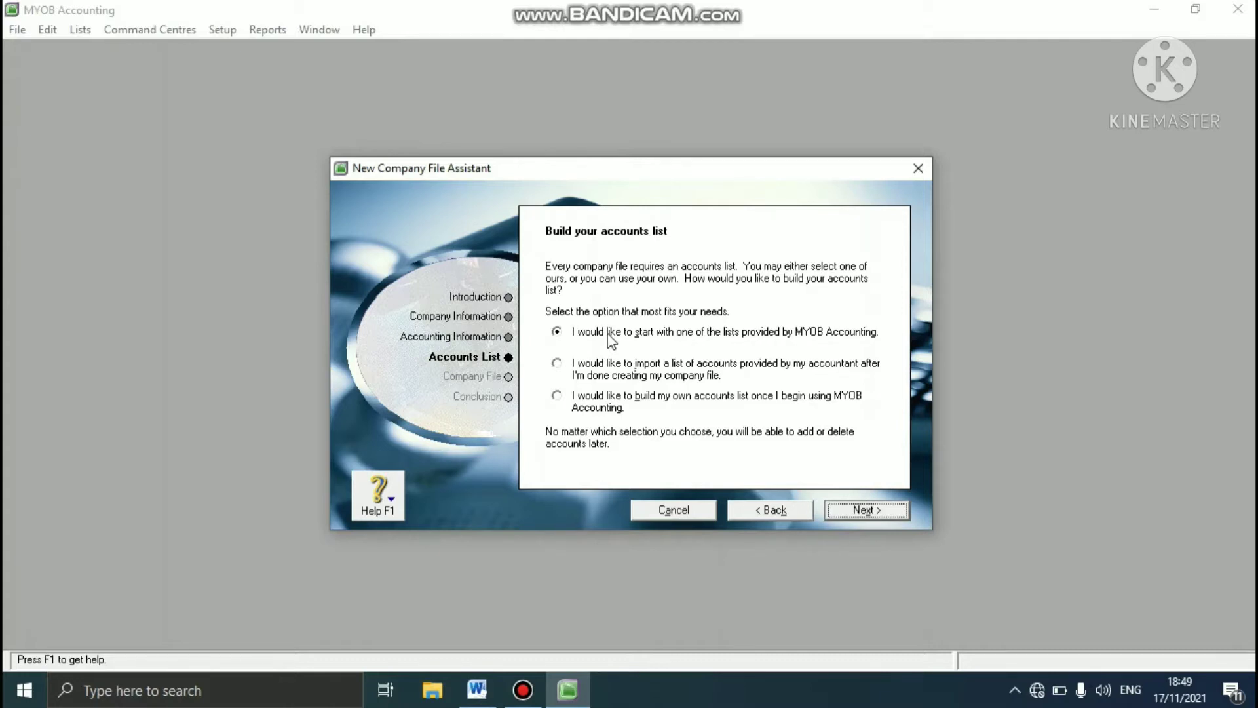
# - Accept starting from a provided accounts list, check the business type in the Word case study, and set the industry classification to All
pyautogui.click(858, 511)
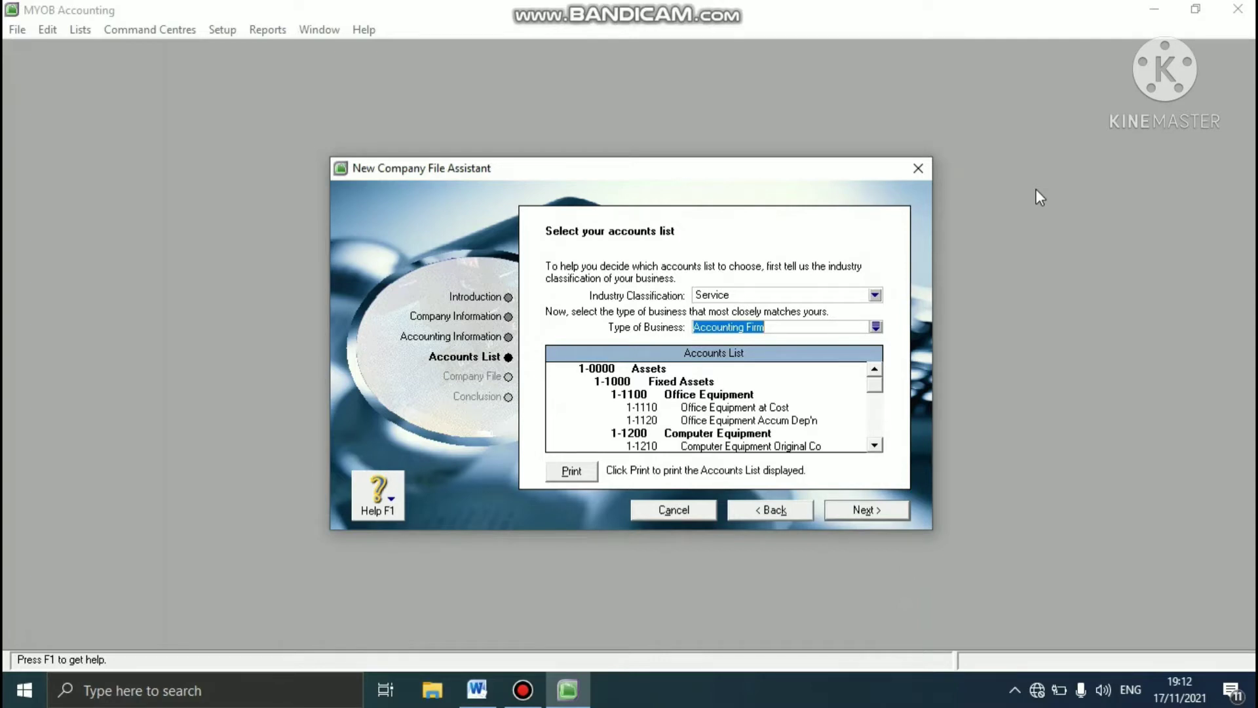
pyautogui.click(473, 685)
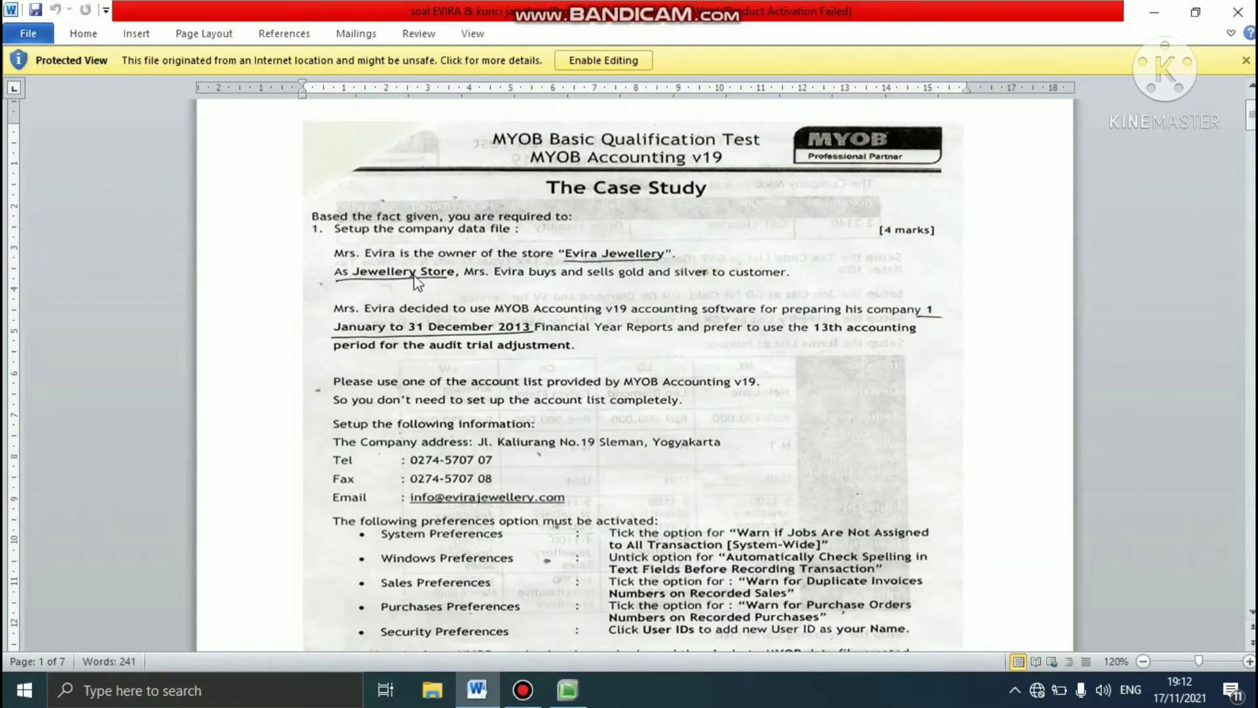
pyautogui.click(565, 690)
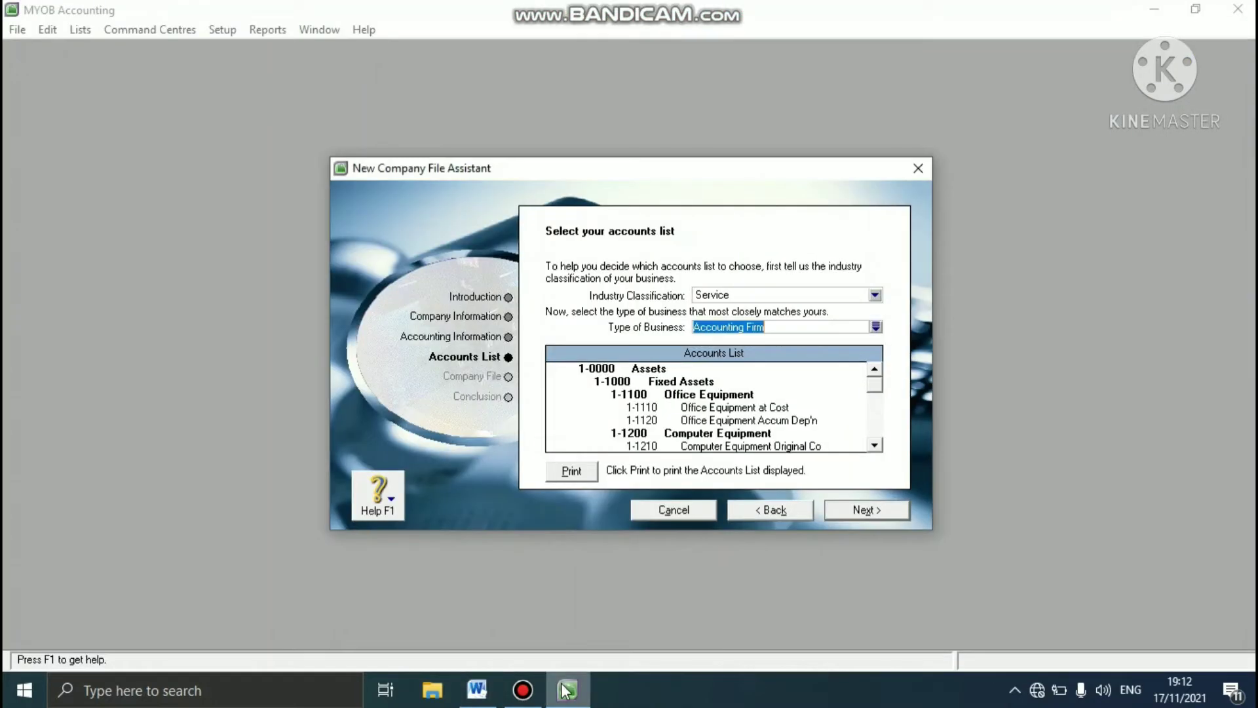
pyautogui.click(877, 296)
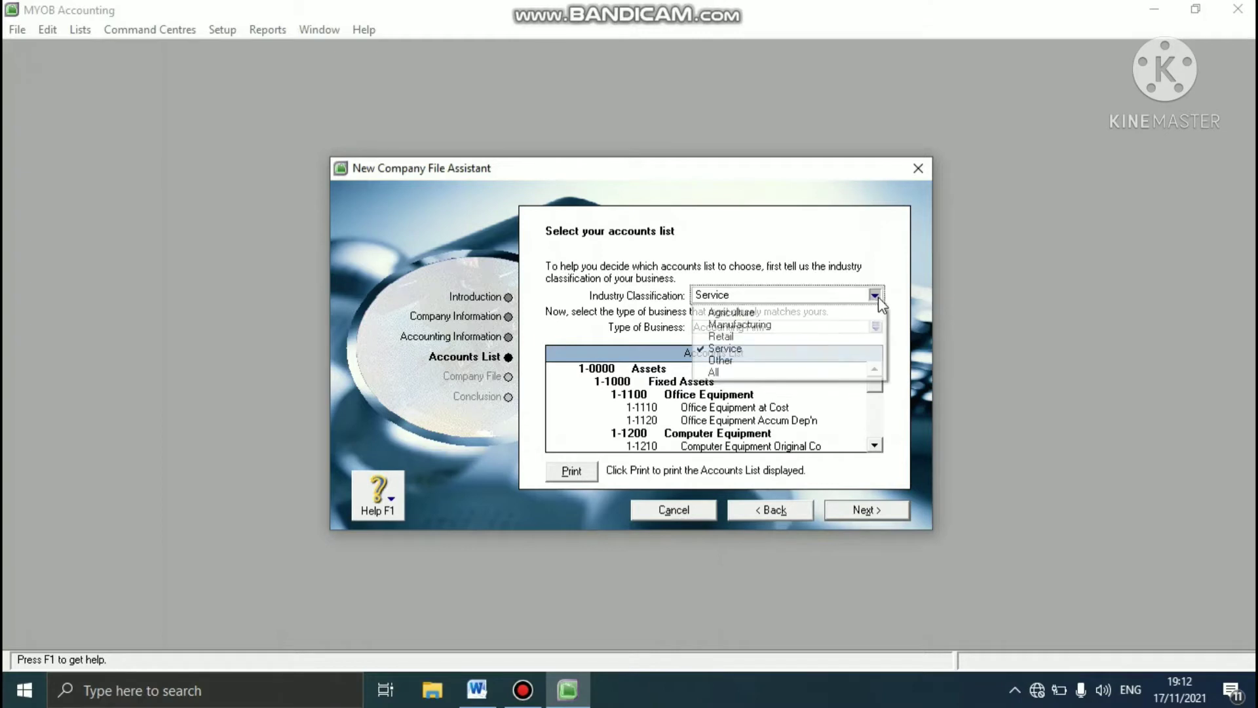
pyautogui.click(780, 372)
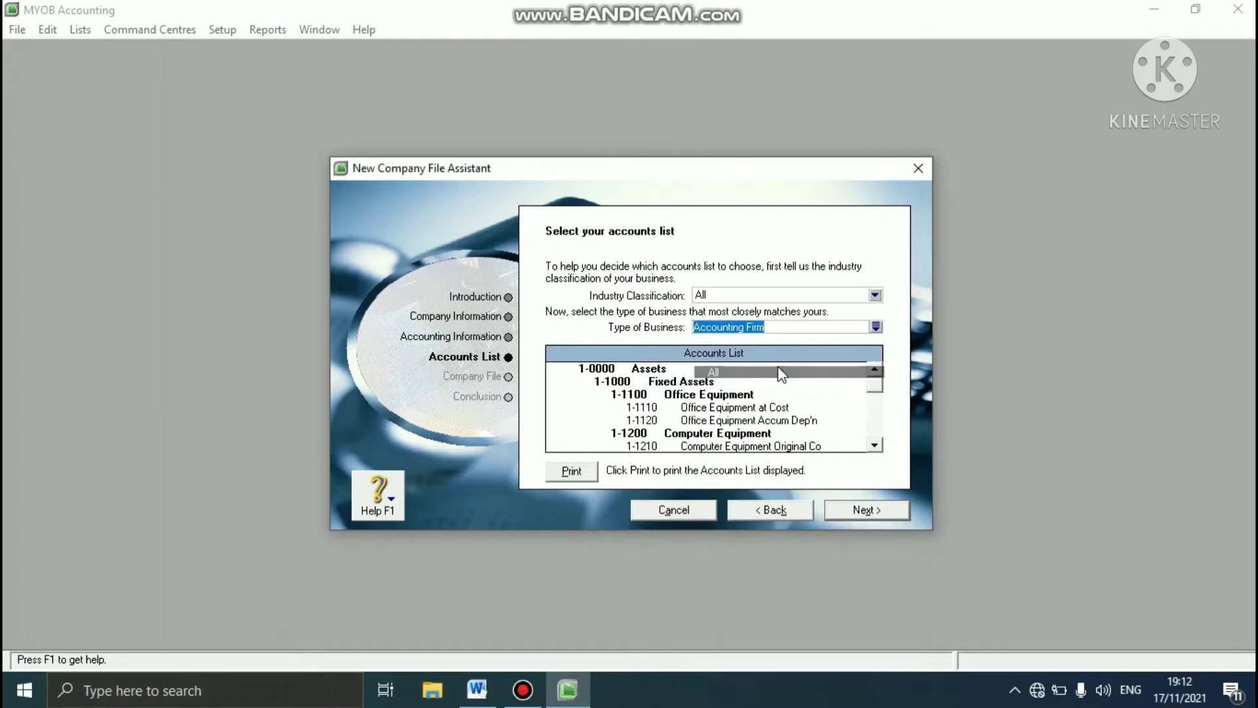
# - Choose Jewellery Store as the type of business and accept its accounts list
pyautogui.click(876, 327)
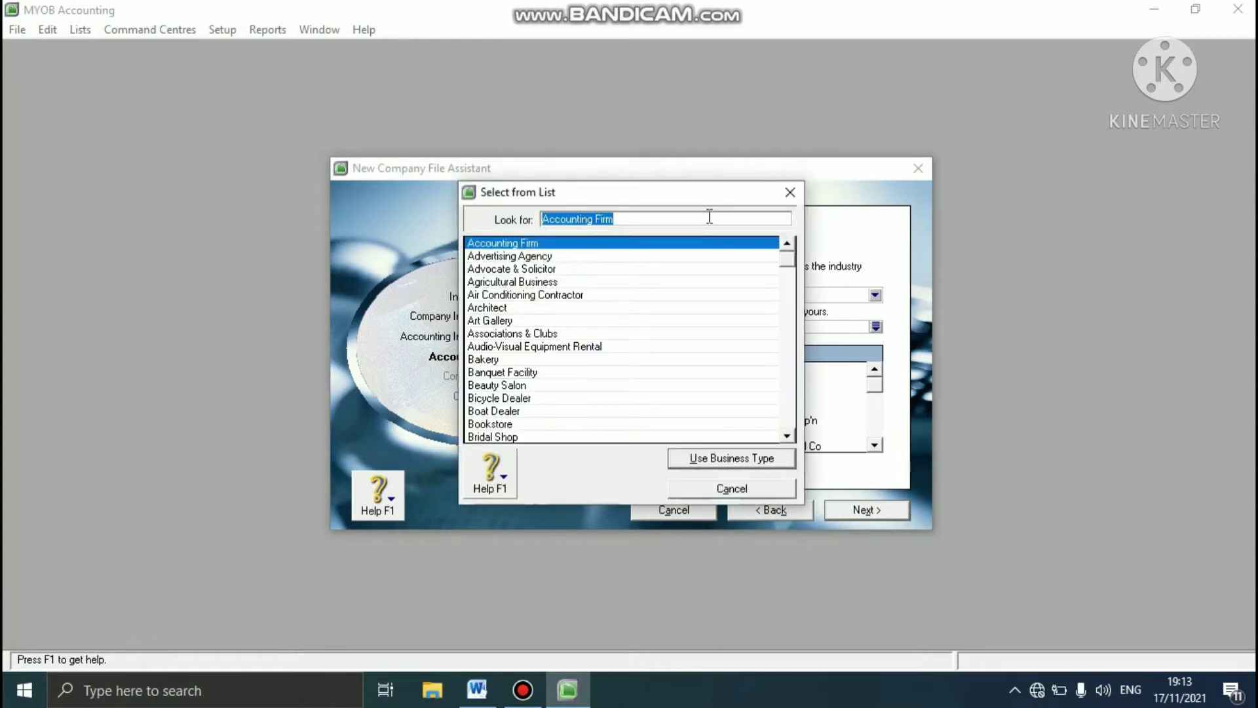
pyautogui.write('jewe')
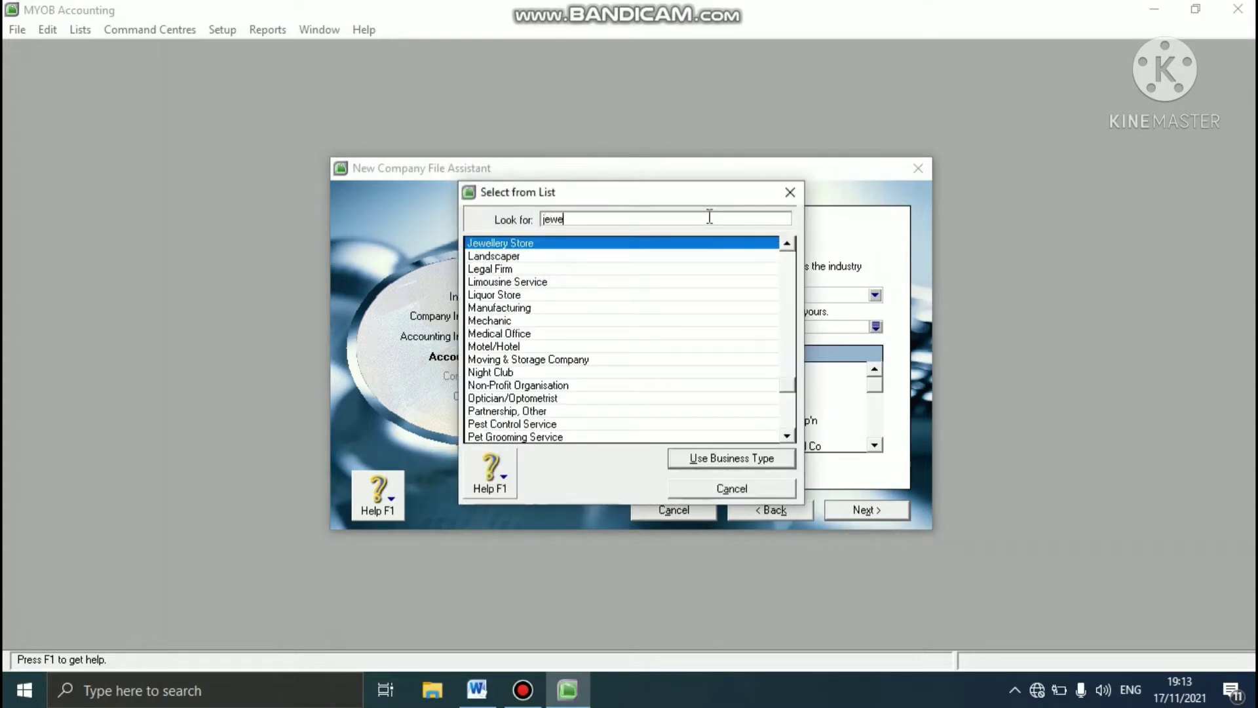
pyautogui.click(603, 248)
pyautogui.click(773, 458)
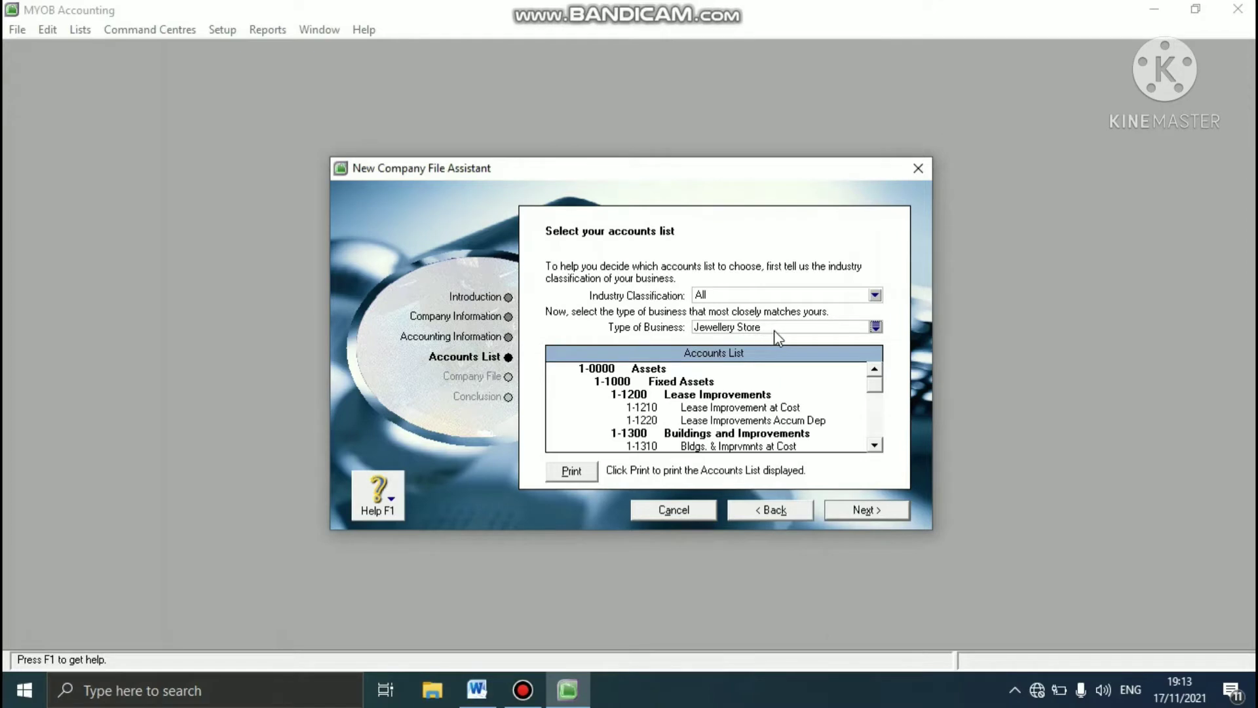
pyautogui.click(868, 514)
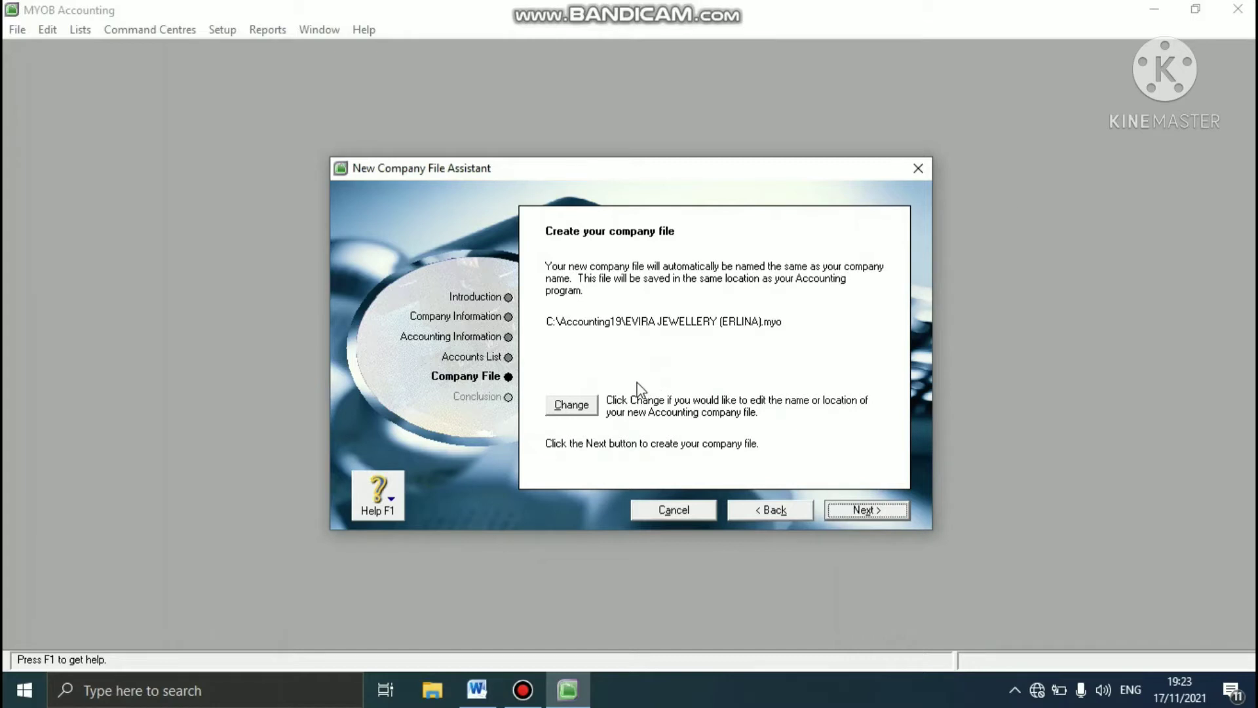
# - Change the company file's location to D:\SEMESTER 5\MAYOB AKUNTANSI, keeping its suggested name, and create the file
pyautogui.click(585, 407)
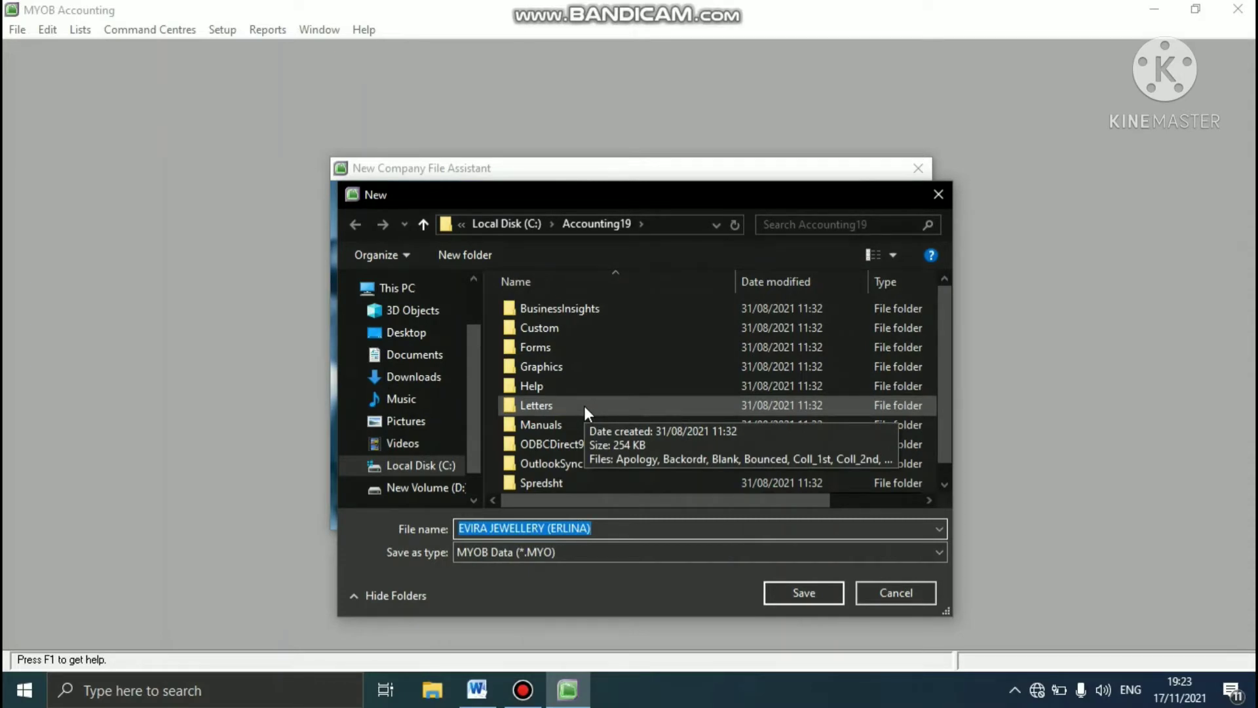
pyautogui.click(435, 489)
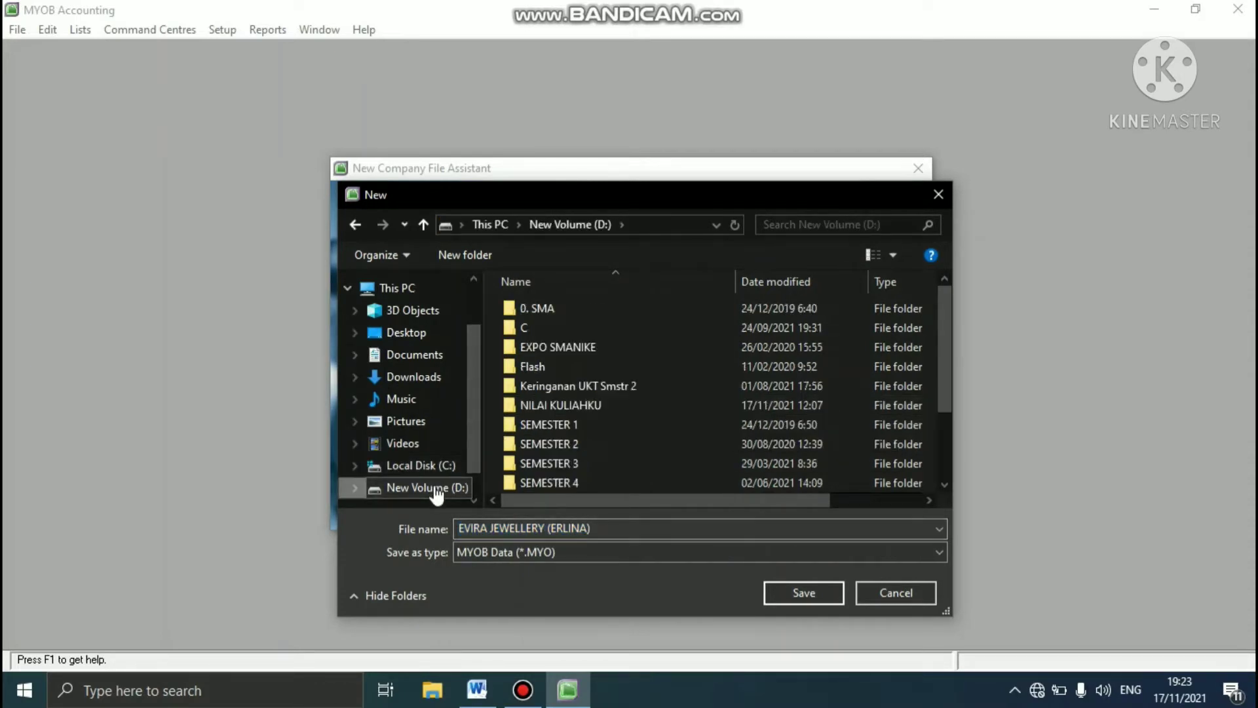
pyautogui.click(945, 423)
pyautogui.doubleClick(553, 405)
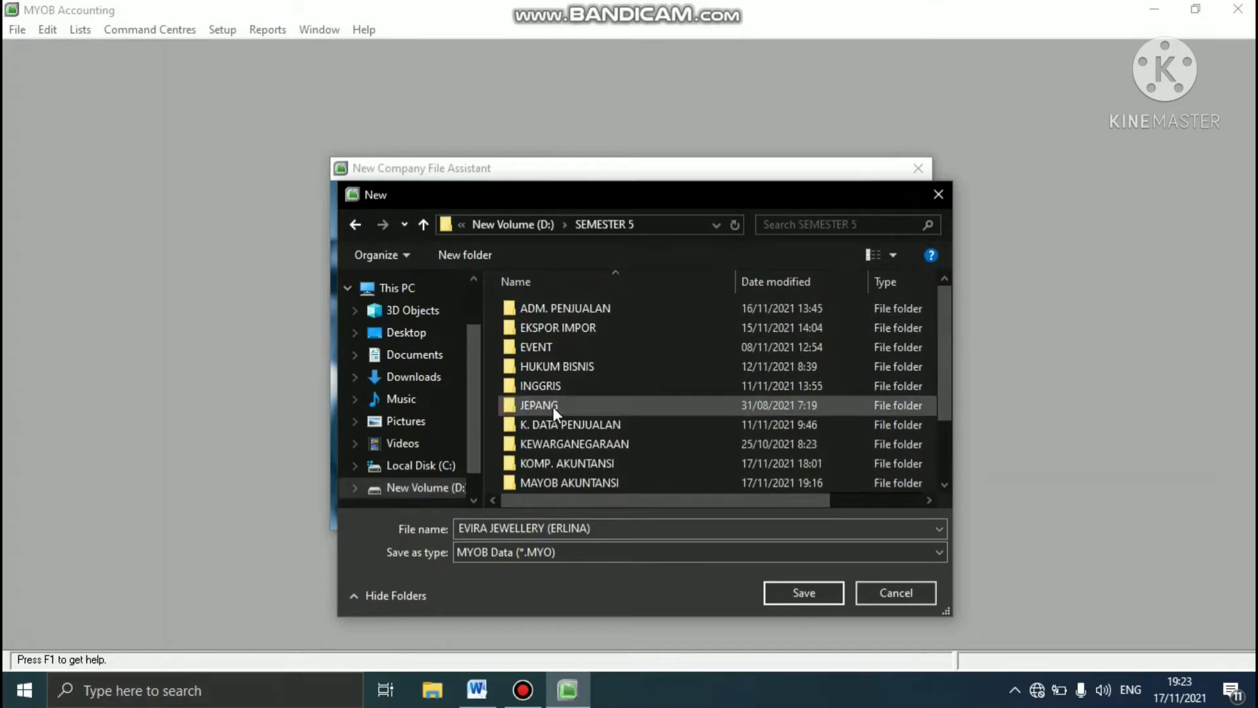
pyautogui.doubleClick(620, 481)
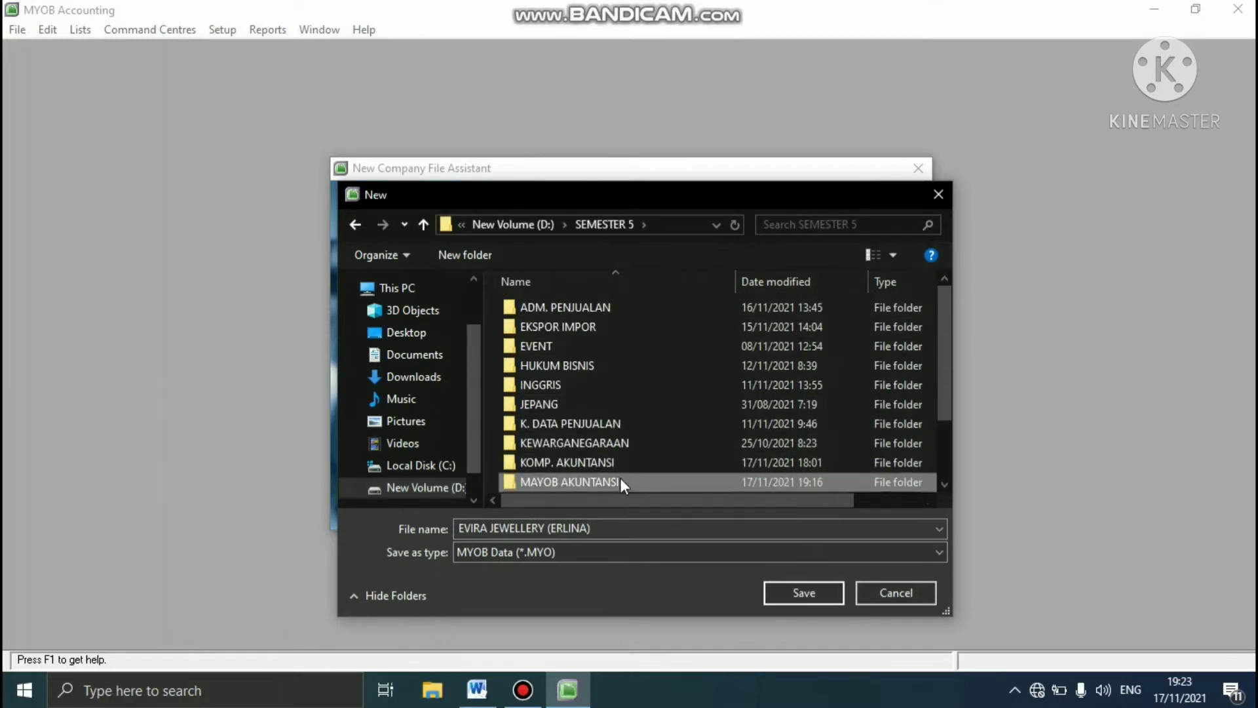
pyautogui.click(594, 529)
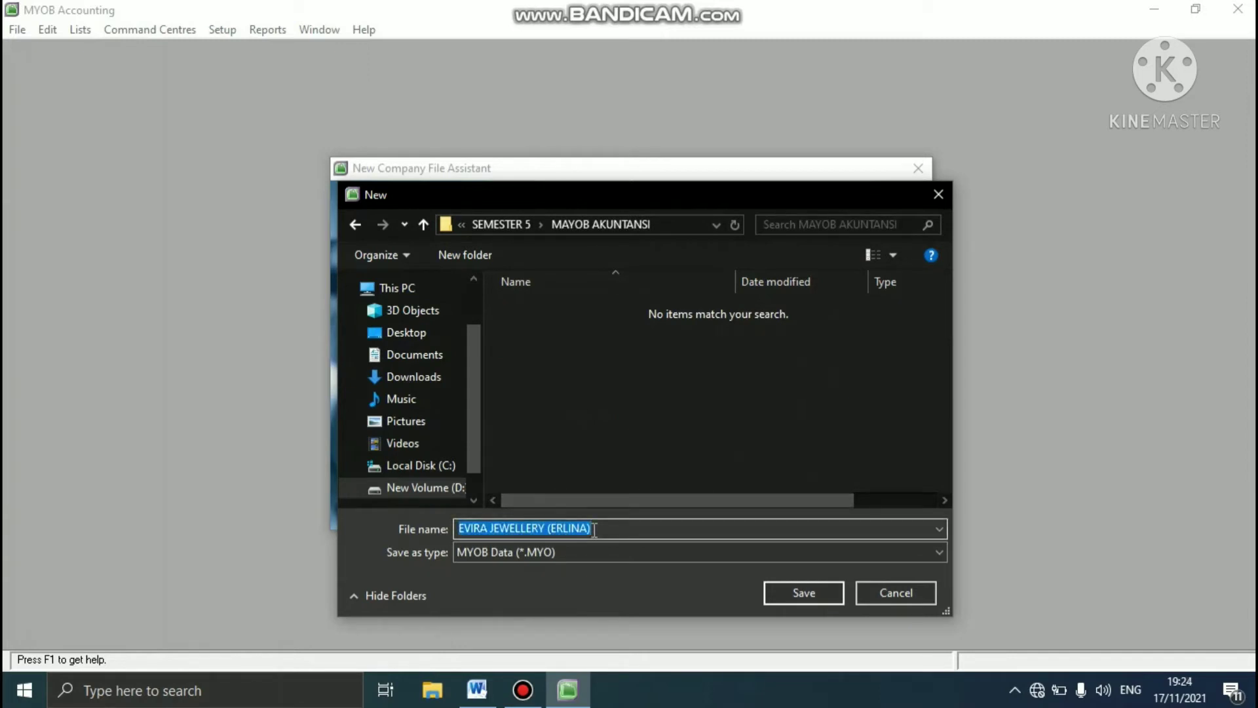
pyautogui.click(594, 529)
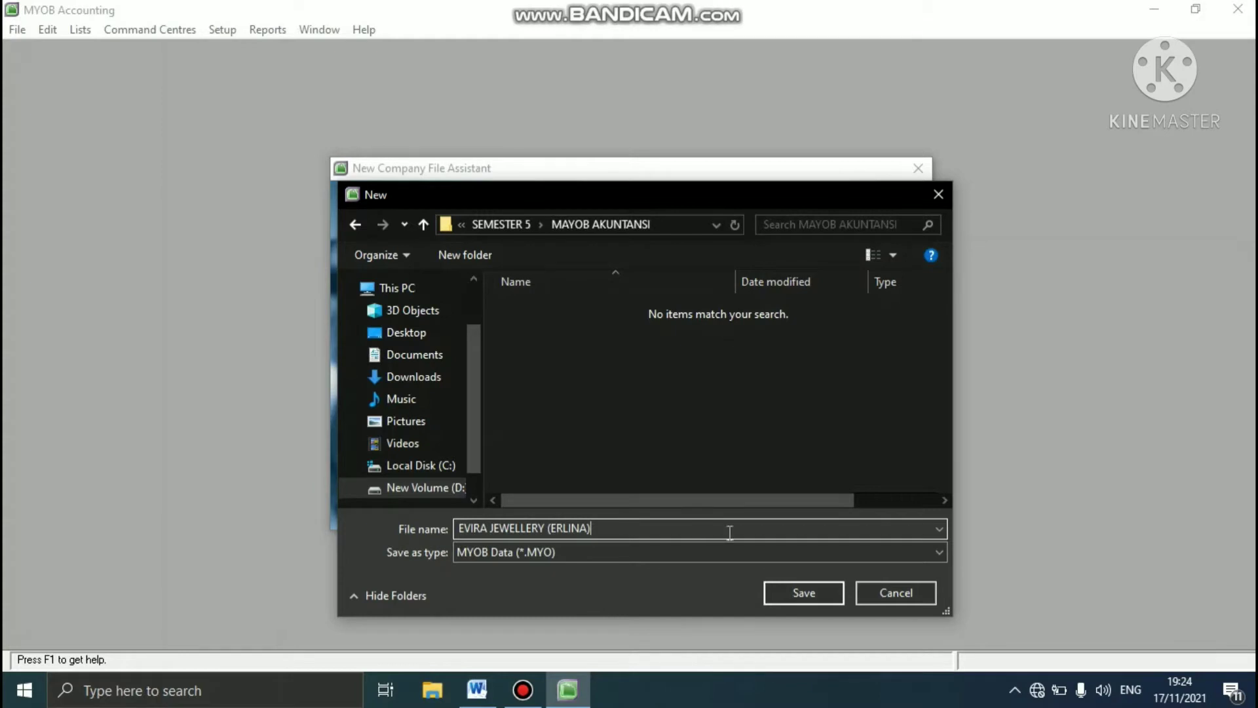
pyautogui.click(790, 591)
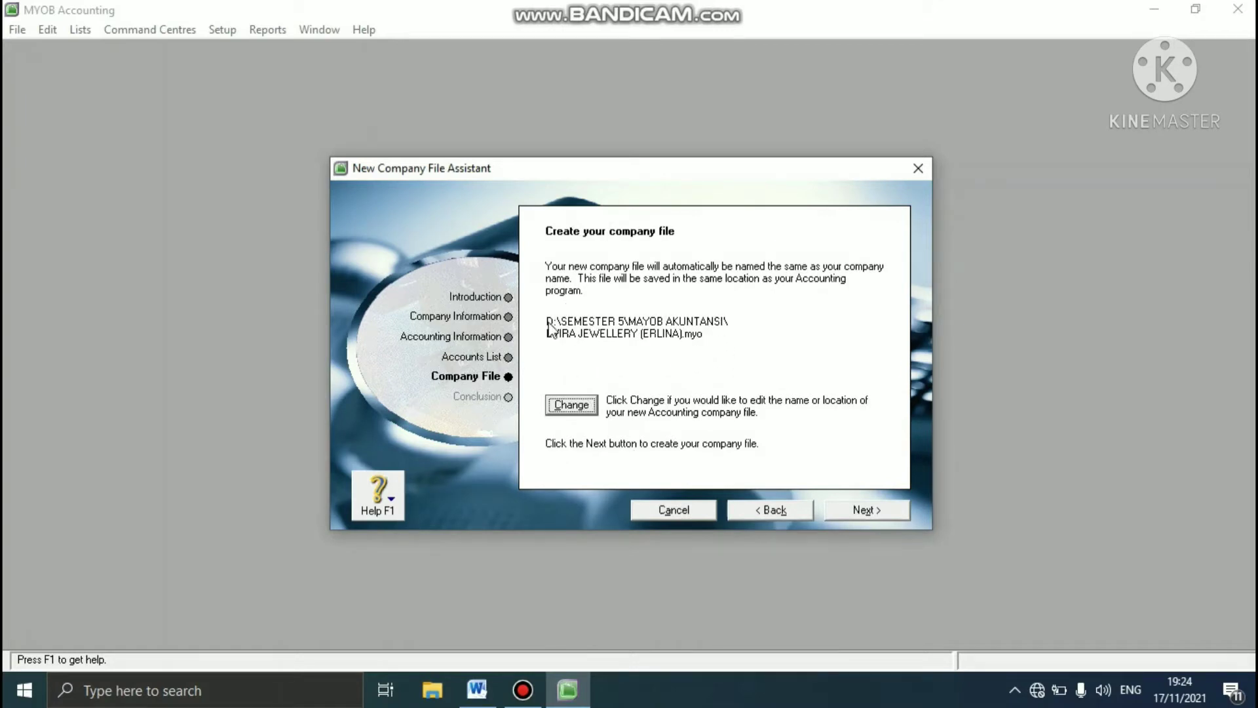
pyautogui.click(857, 514)
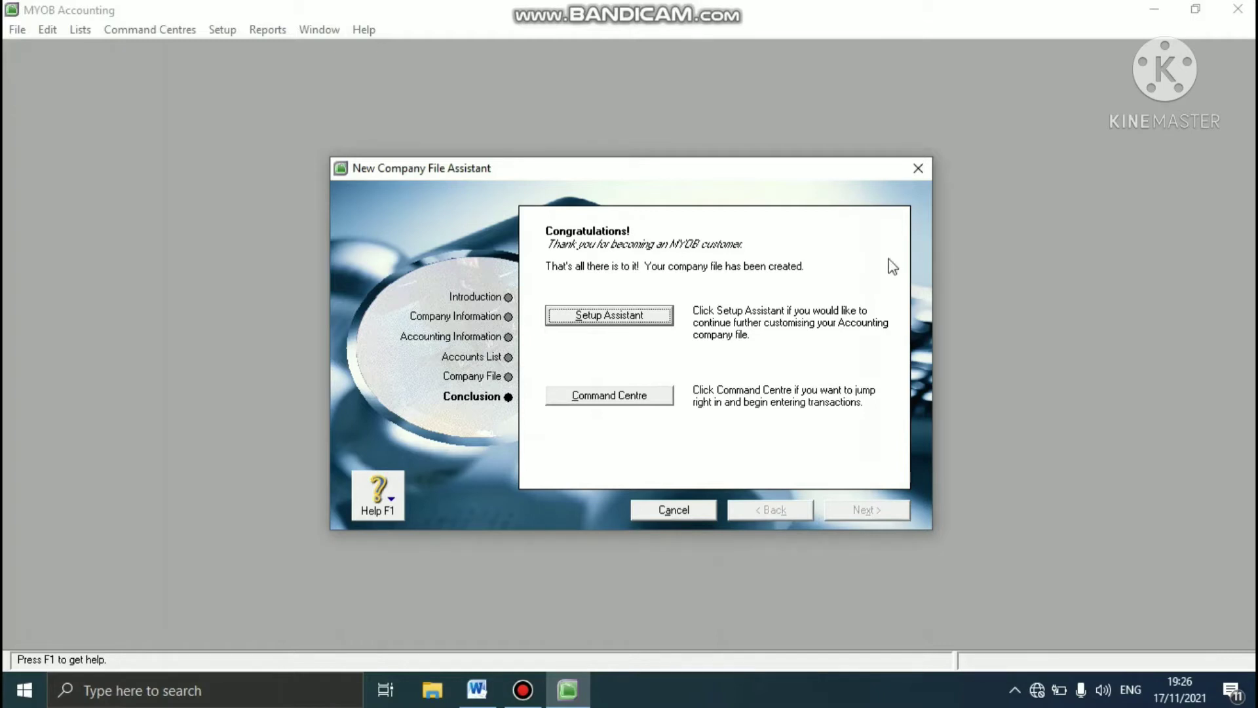
# - Continue to the Easy Setup Assistant, close it without customising anything, and maximise the company's Command Centre
pyautogui.click(639, 319)
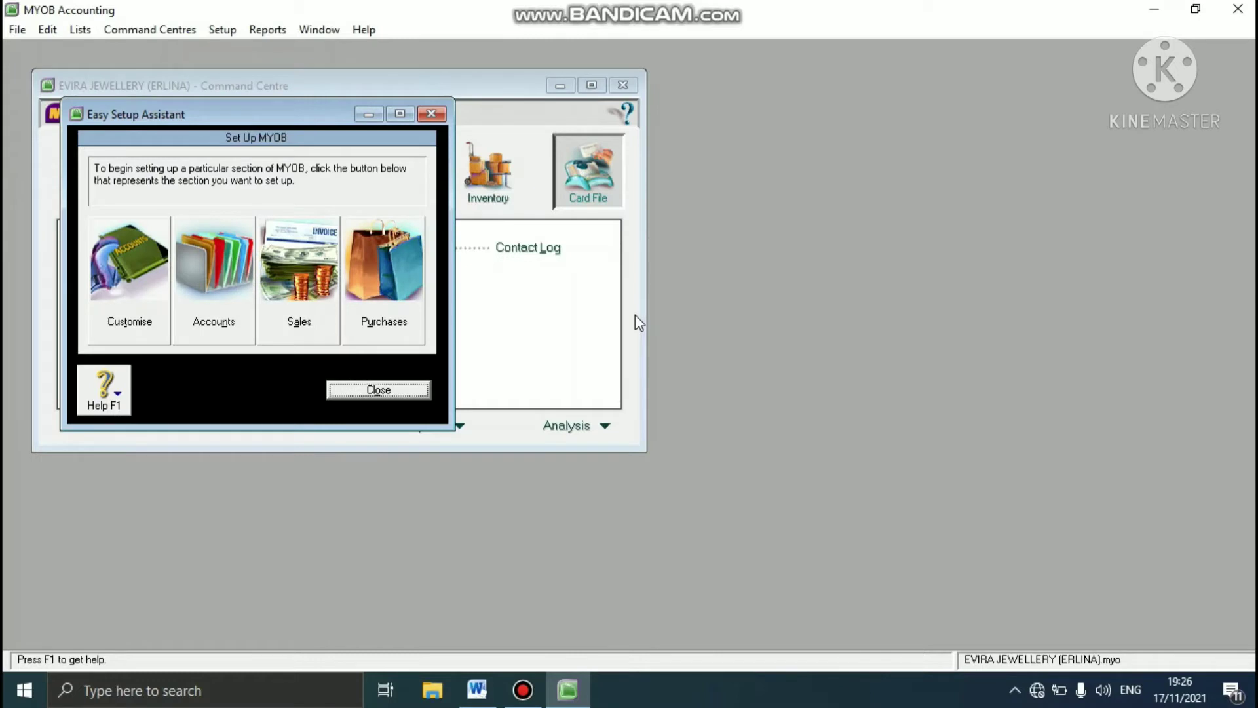
pyautogui.click(414, 390)
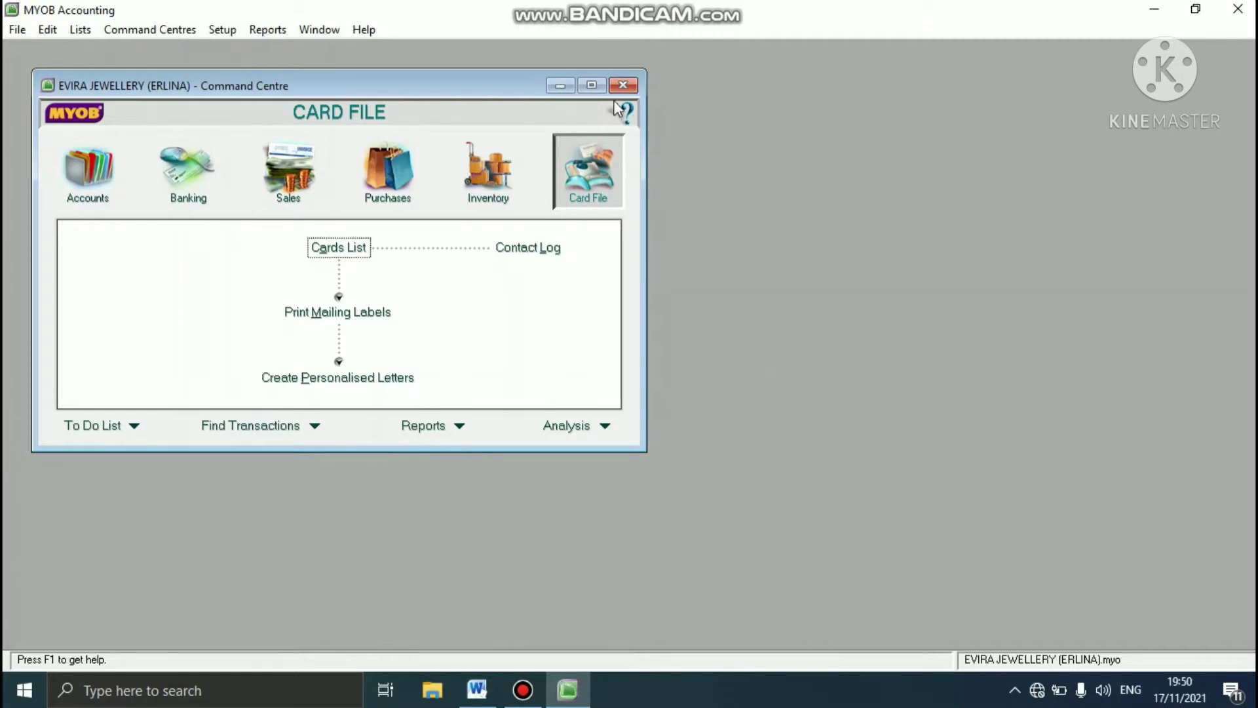
pyautogui.click(593, 87)
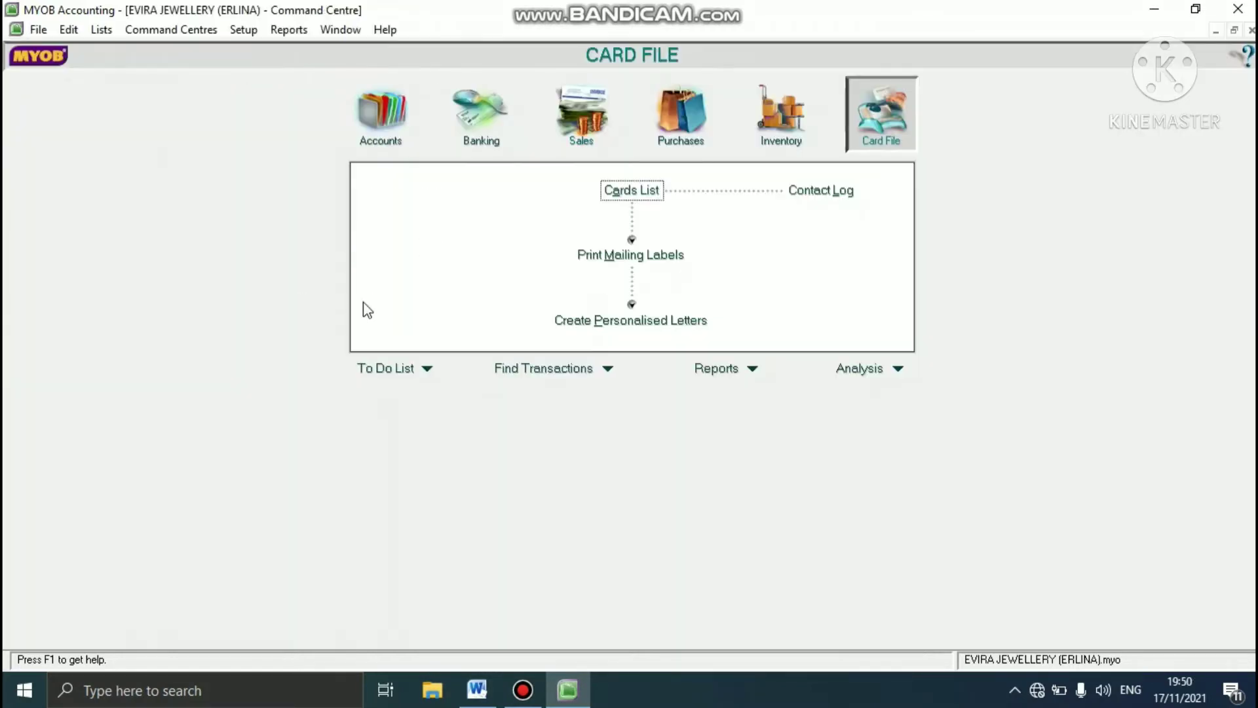
# - Following the Word case study, enable the system-wide warning for jobs not assigned to all transactions and disable automatic spelling checks before recording transactions
pyautogui.click(482, 691)
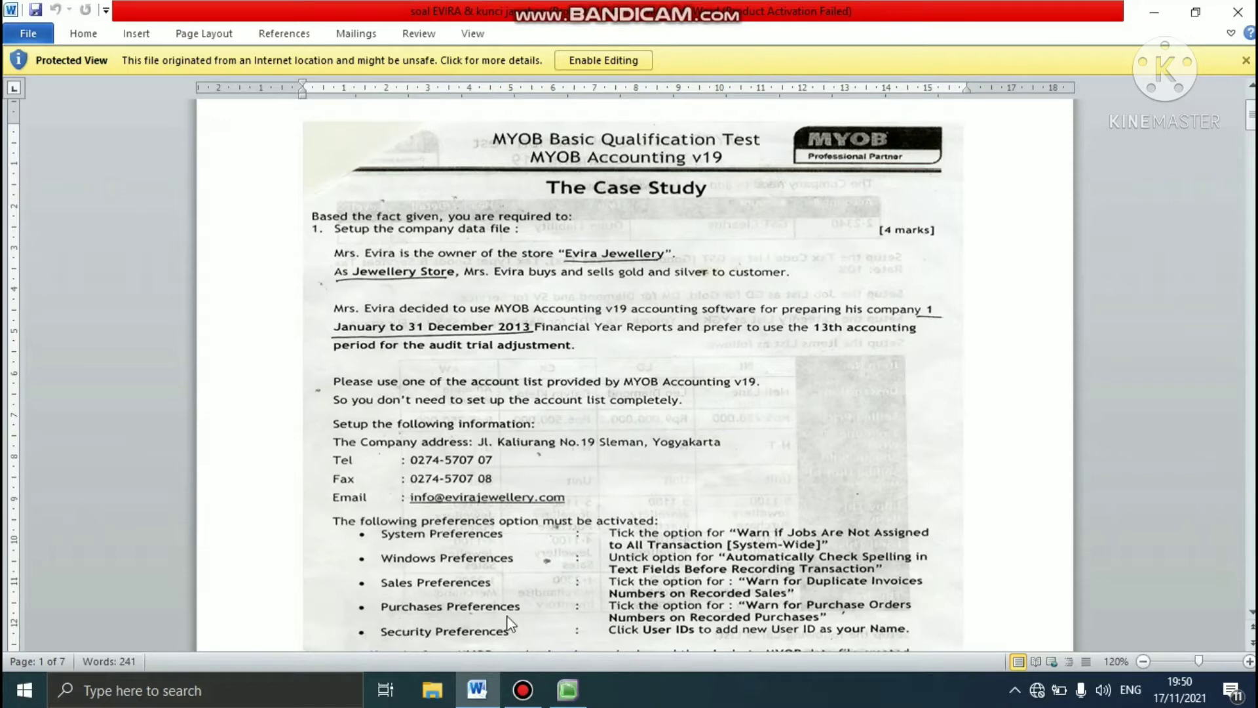
pyautogui.click(566, 690)
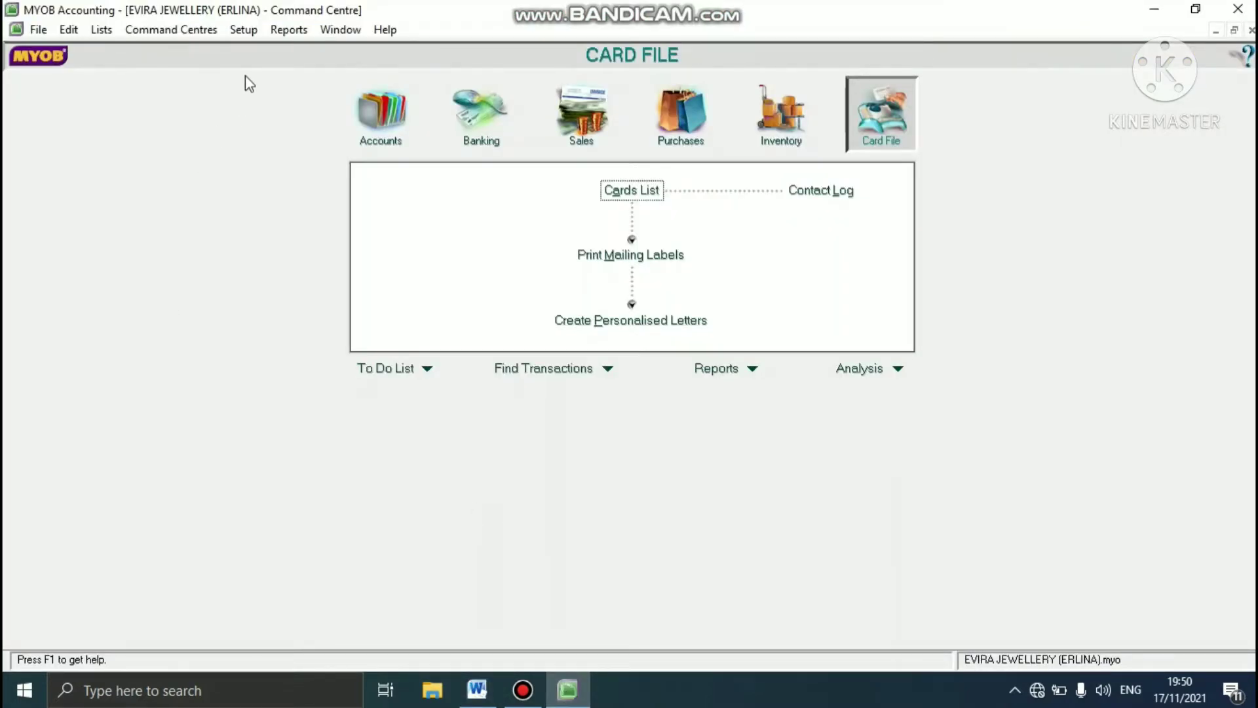
pyautogui.click(245, 38)
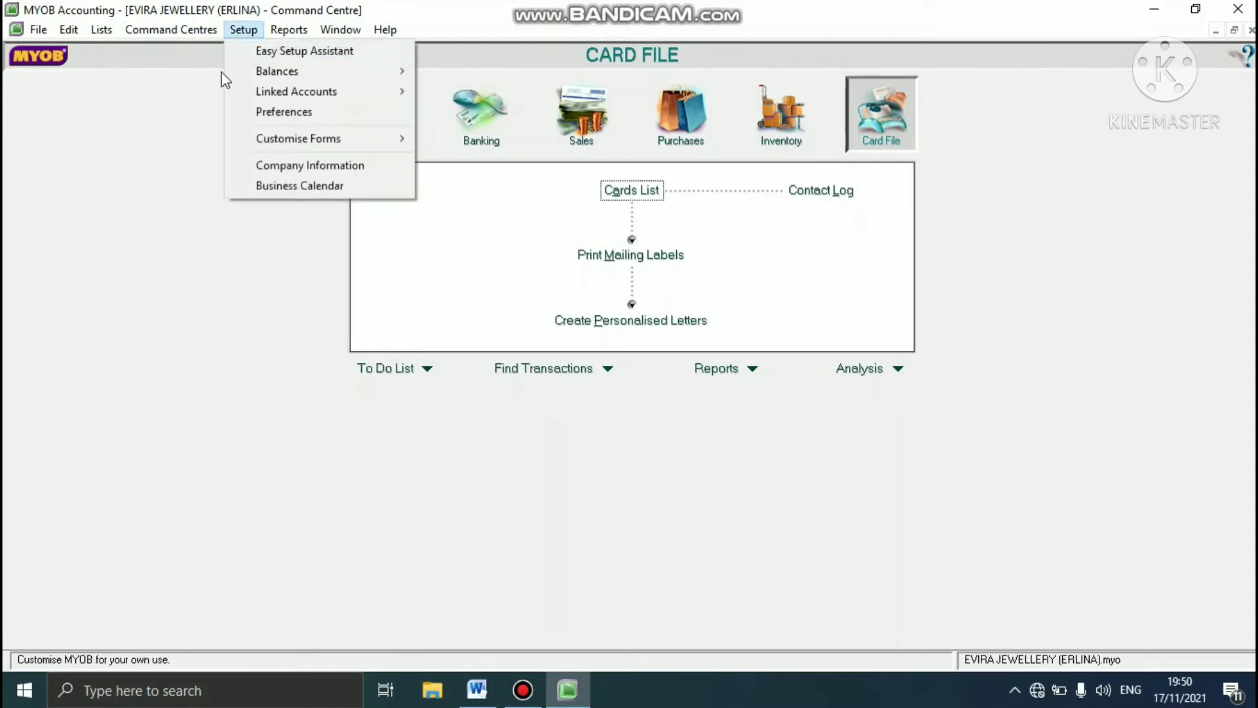
pyautogui.click(284, 112)
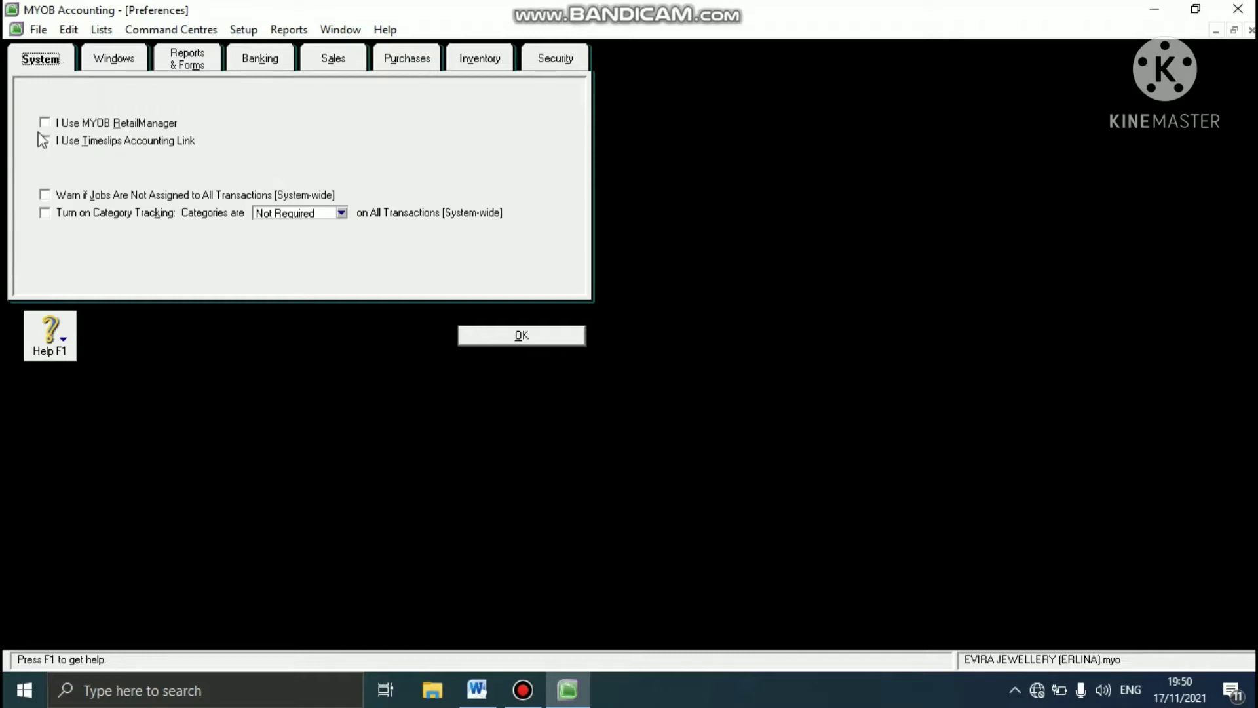
pyautogui.click(44, 195)
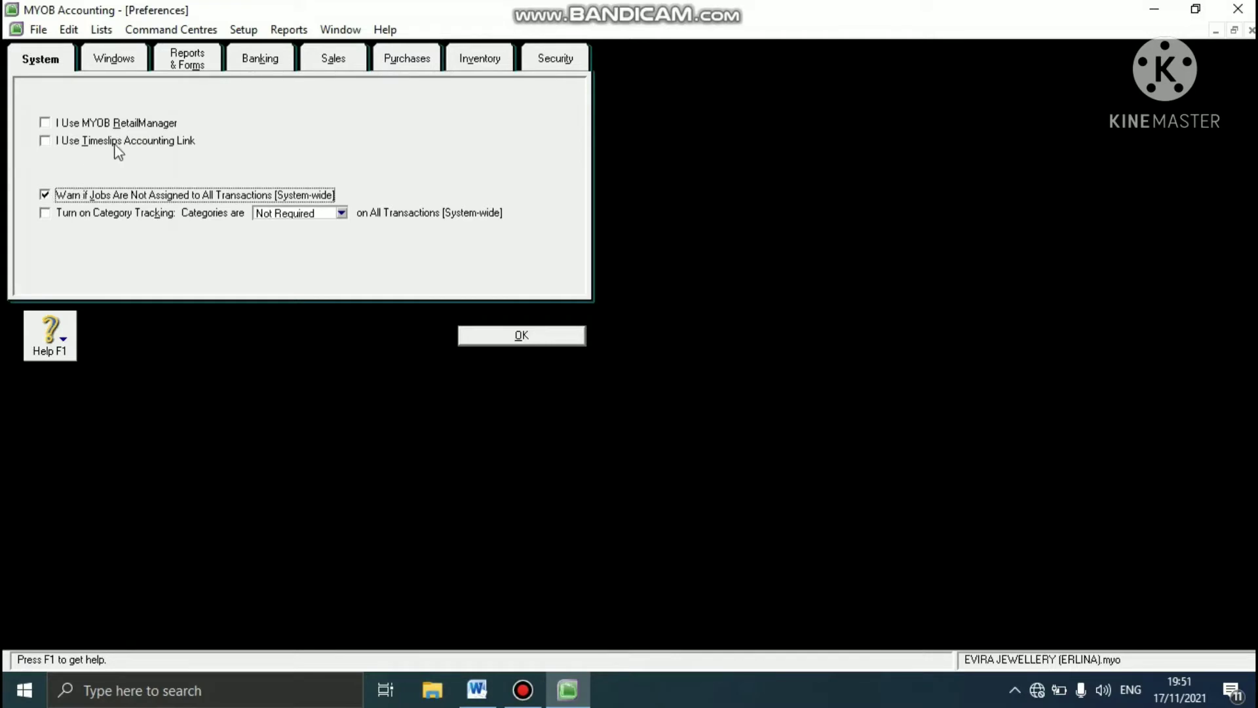
pyautogui.click(116, 60)
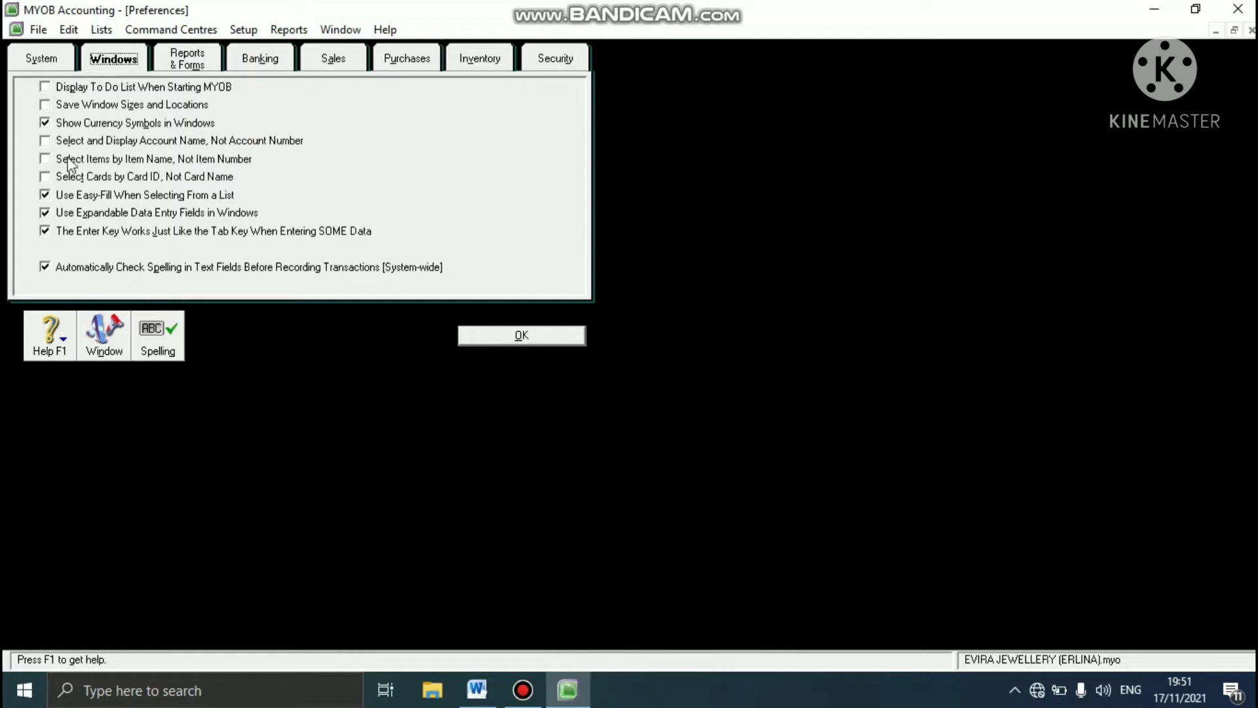
pyautogui.click(43, 267)
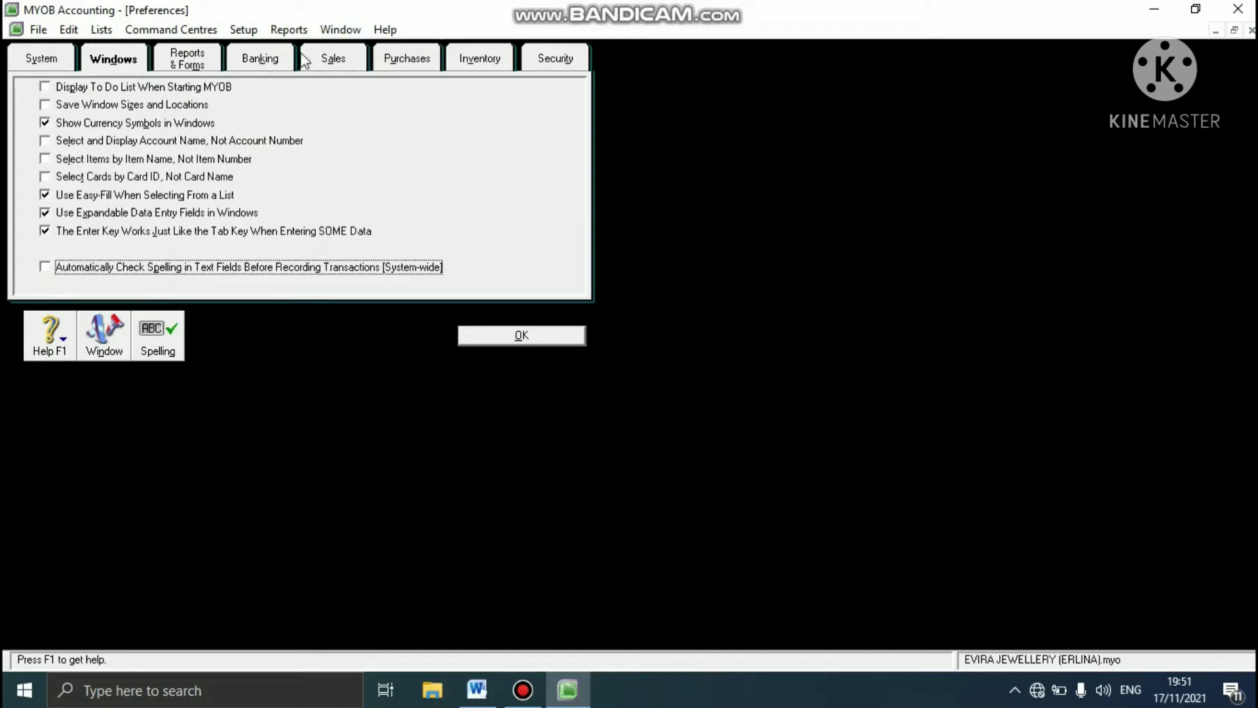
# - Enable the preferences that warn for duplicate Invoice numbers on recorded sales and duplicate Purchase Order numbers on recorded purchases
pyautogui.click(328, 61)
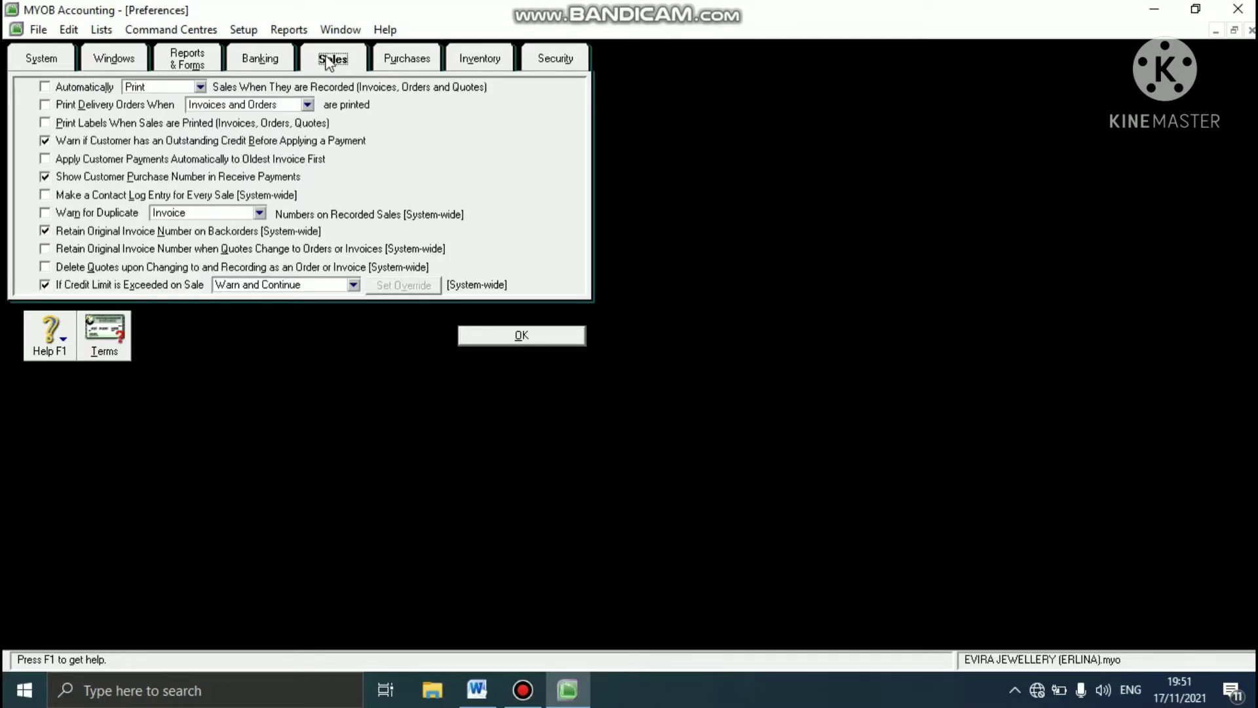
pyautogui.click(45, 213)
pyautogui.click(423, 58)
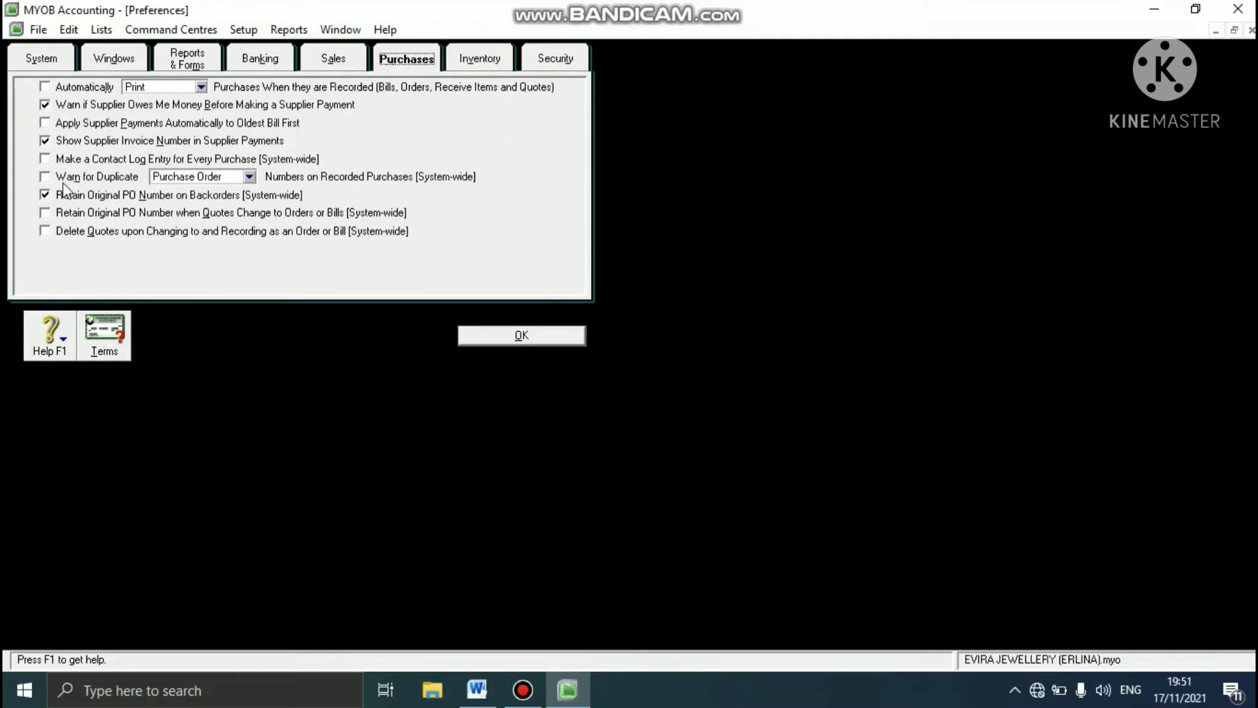
pyautogui.click(46, 180)
# - Start a new user in the security preferences and enter the user's full name as the User ID
pyautogui.click(571, 64)
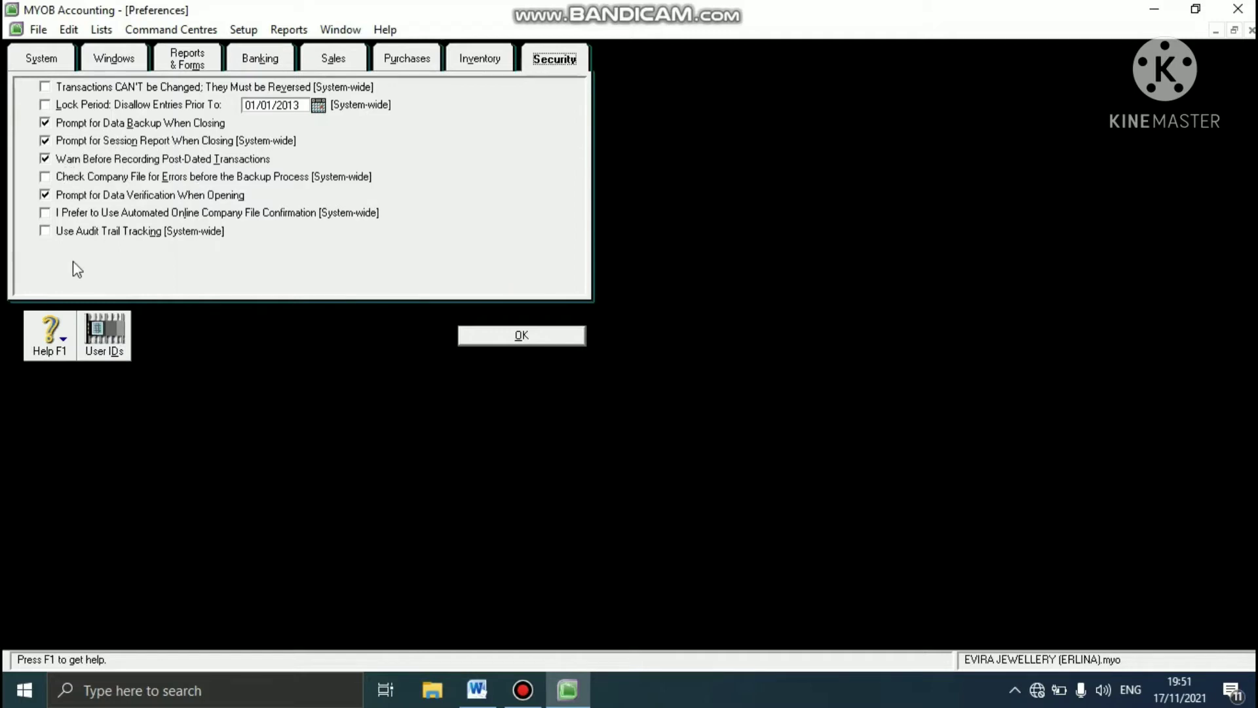
pyautogui.click(112, 336)
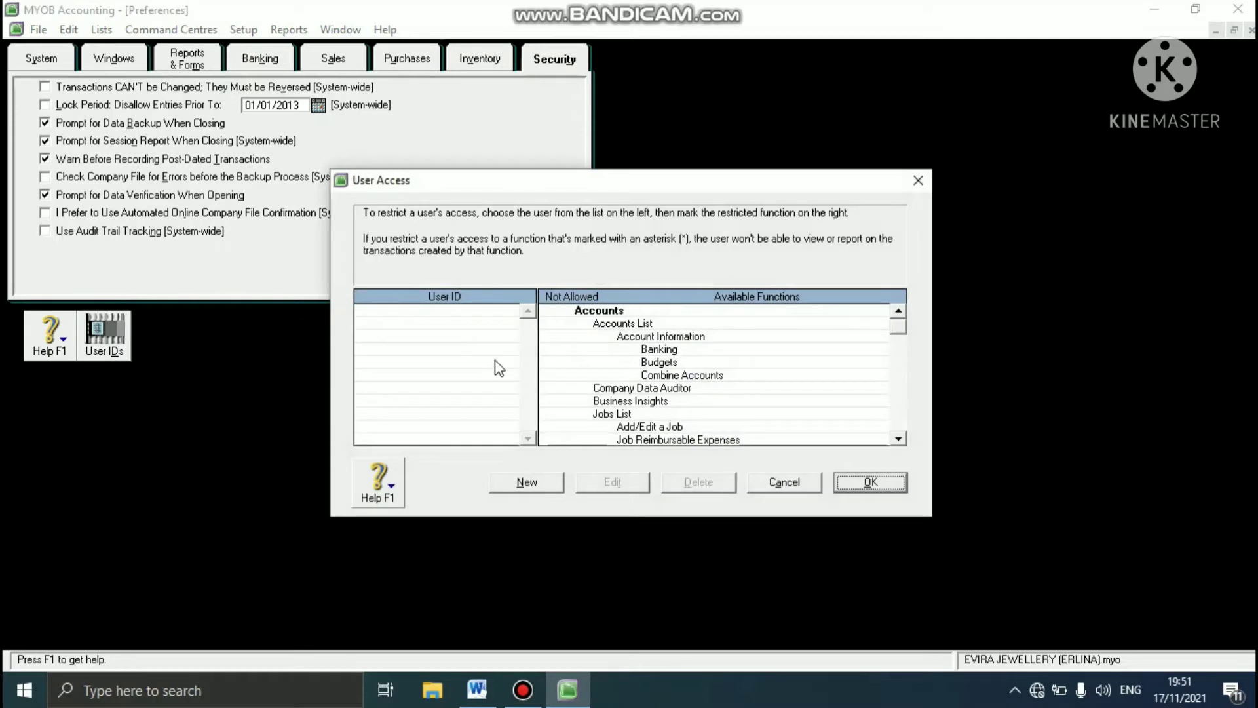
pyautogui.click(538, 488)
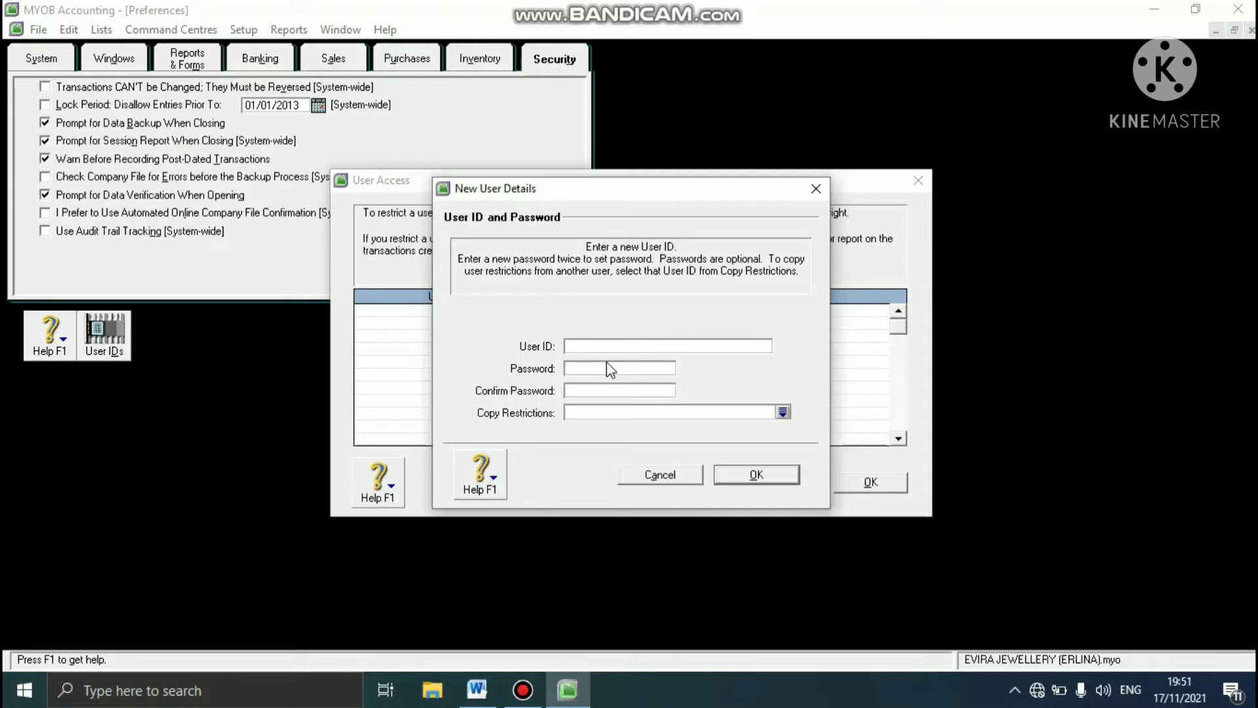
# - Enter and confirm the new user's password, save the user, and accept the user access list and preferences
pyautogui.click(601, 367)
pyautogui.write('******')
pyautogui.click(593, 391)
pyautogui.write('******')
pyautogui.click(747, 471)
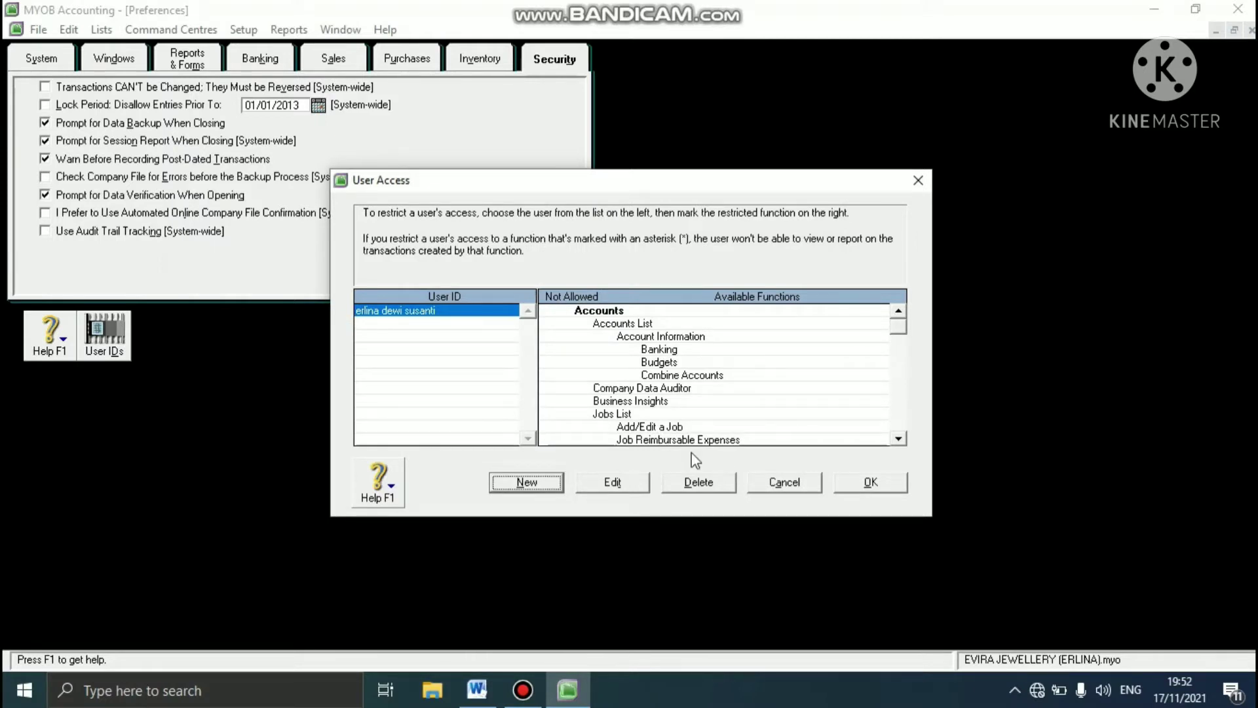
pyautogui.click(866, 485)
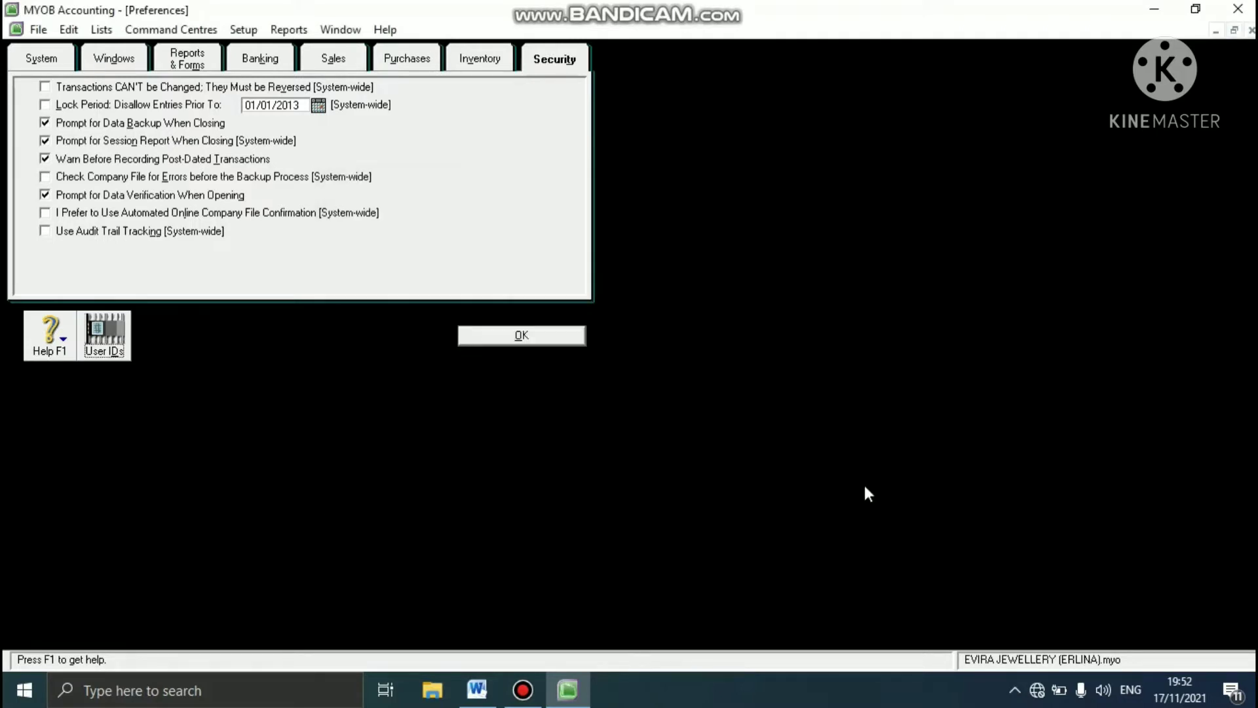
pyautogui.click(551, 334)
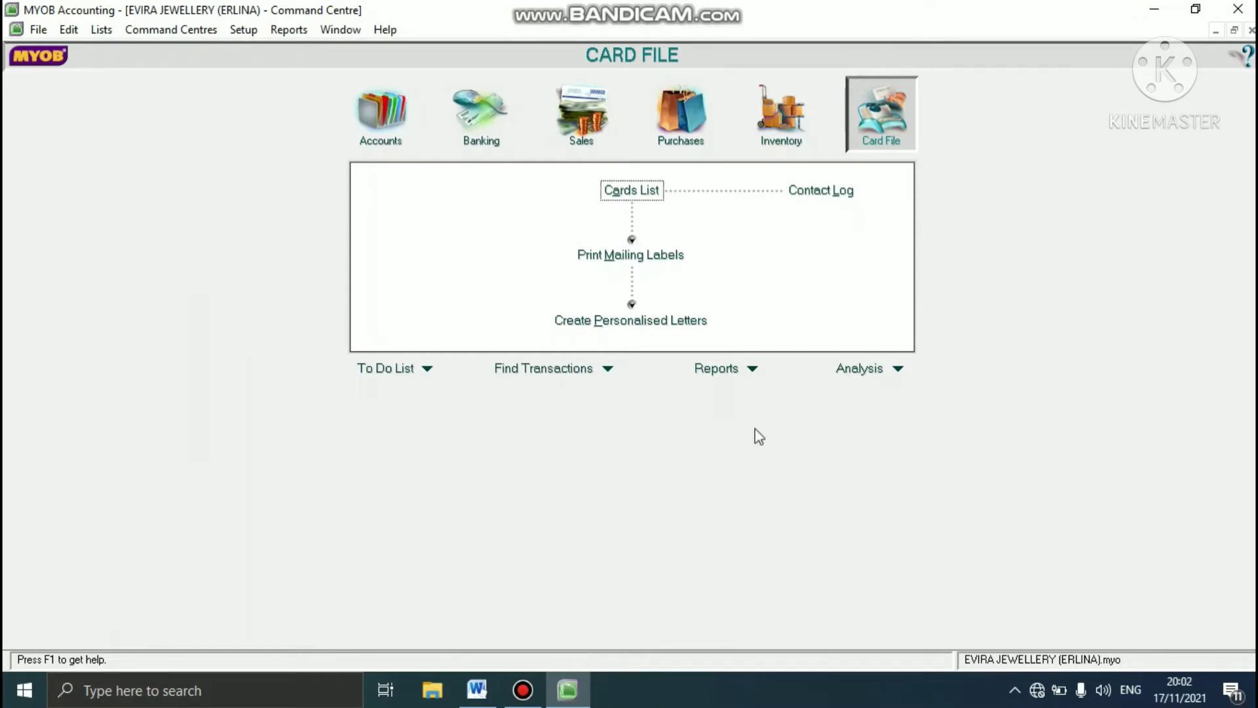
# - Read task 2 of the case study in Word, and exit MYOB Accounting without backing up the company file
pyautogui.click(495, 690)
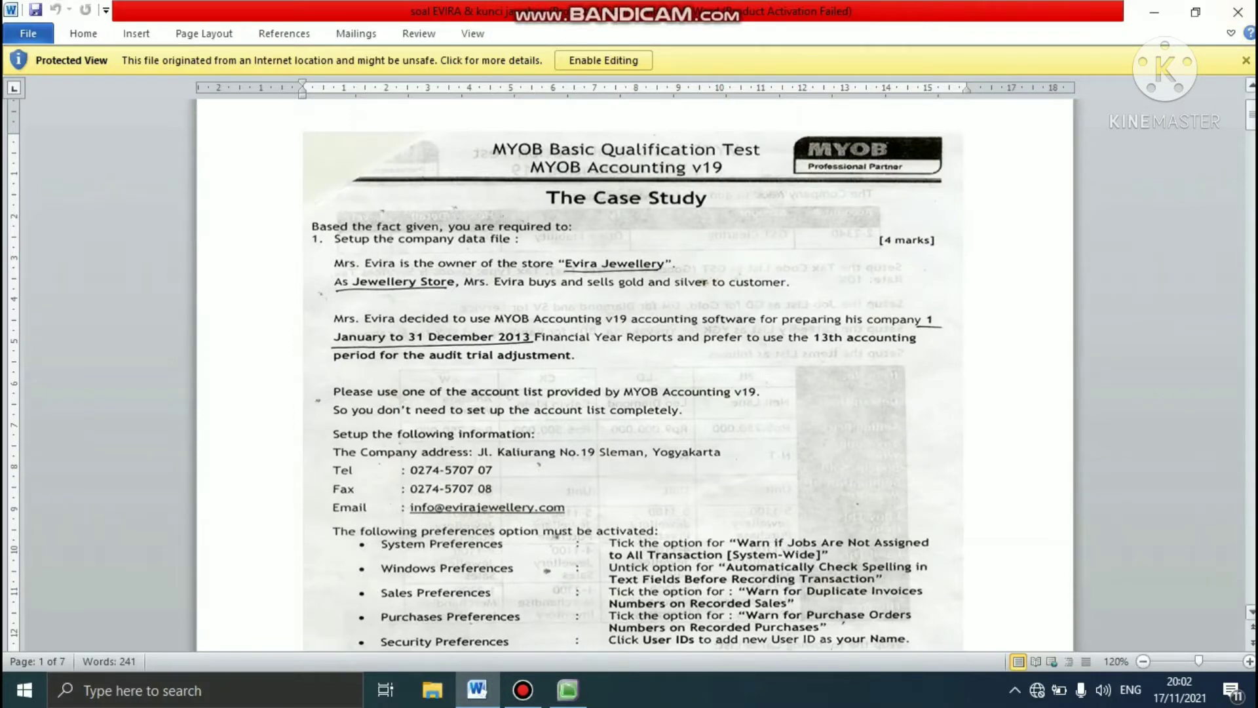
pyautogui.moveTo(1251, 115); pyautogui.dragTo(1247, 145)
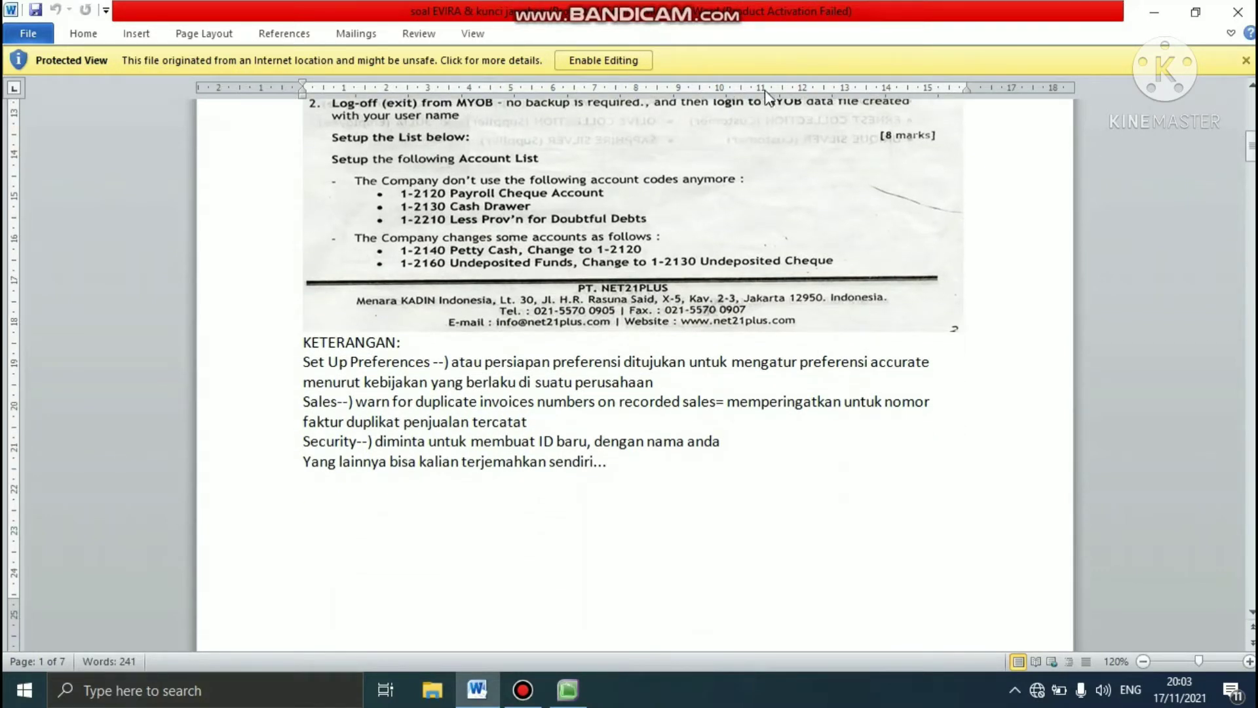
pyautogui.click(1251, 85)
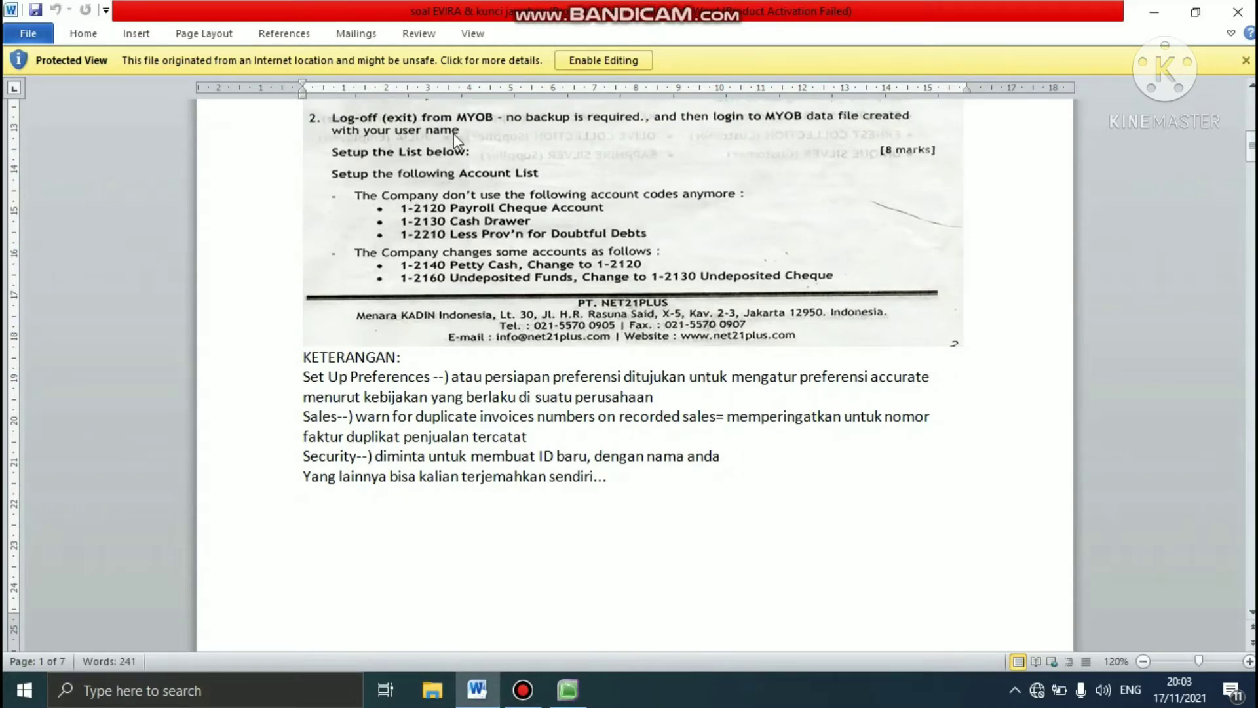
pyautogui.click(1153, 12)
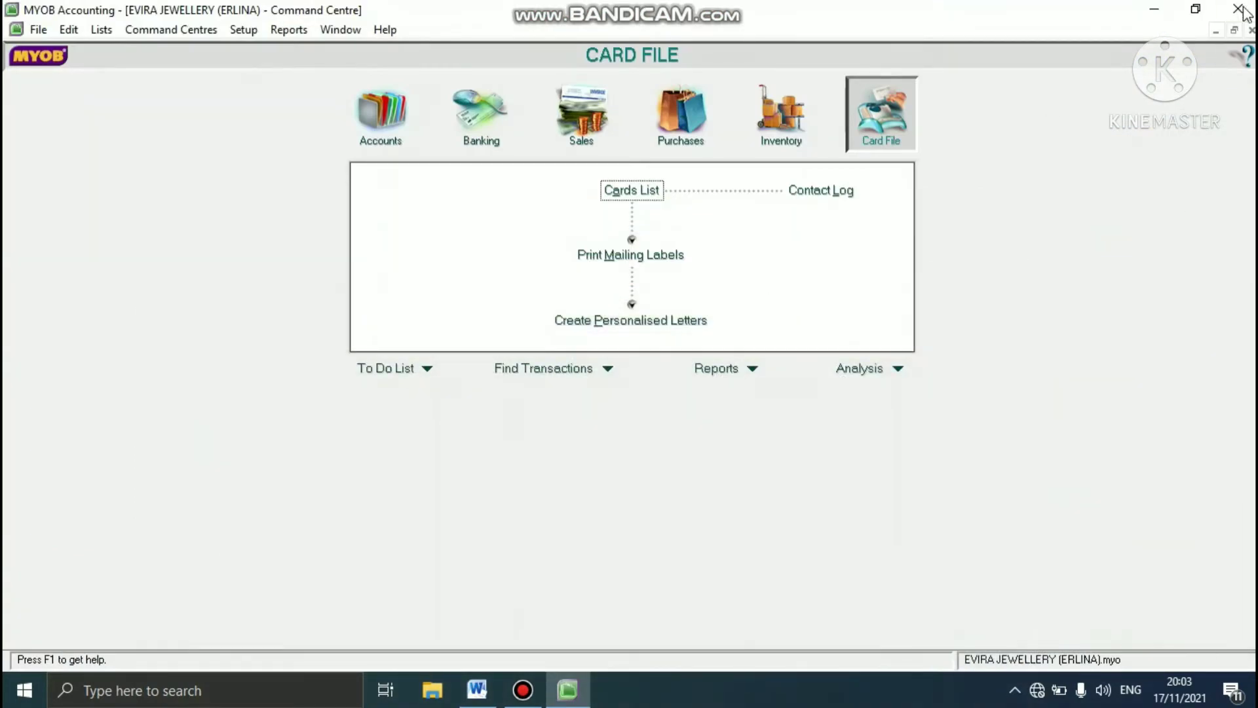
pyautogui.click(1238, 9)
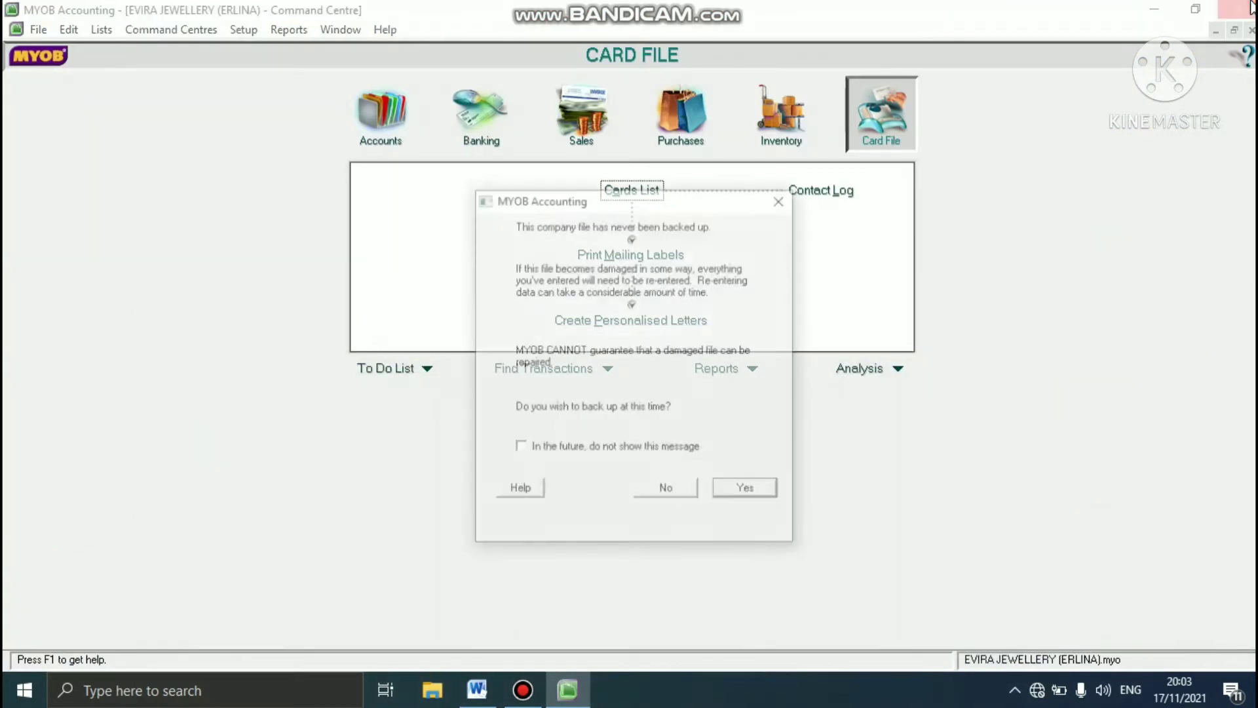
pyautogui.click(655, 490)
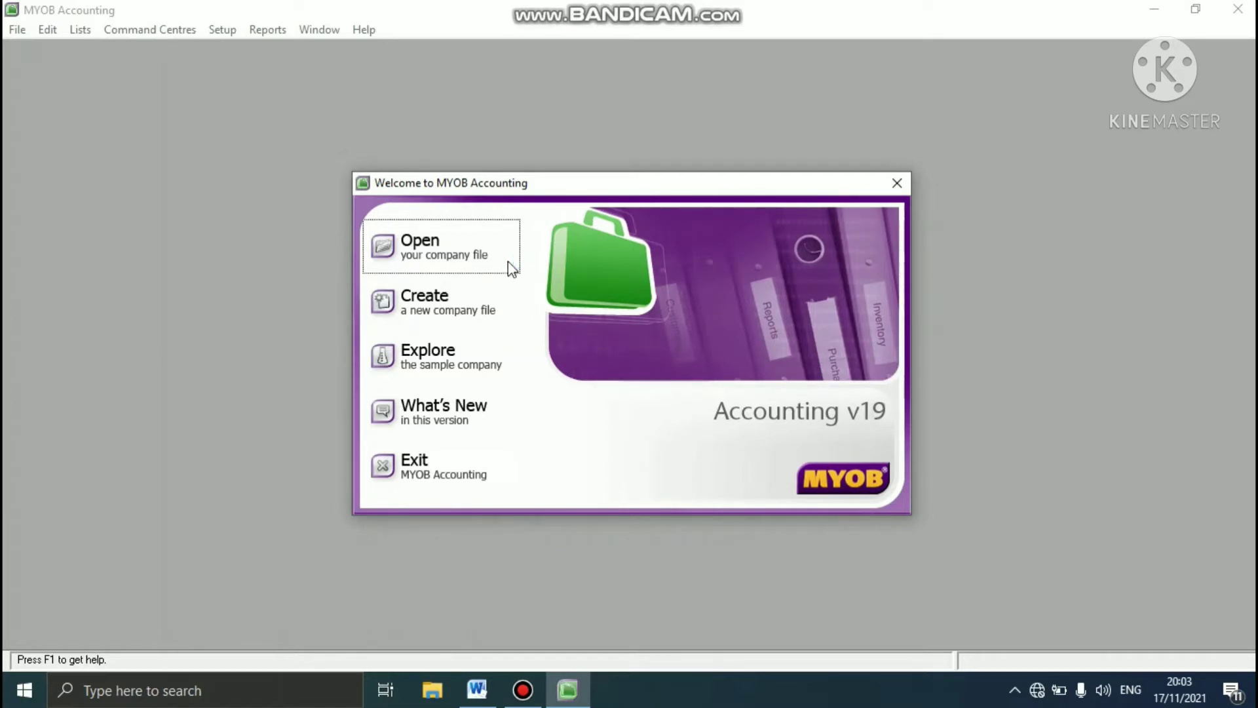
# - Open the Evira Jewellery company file from D:\SEMESTER 5\MAYOB AKUNTANSI in MYOB Accounting
pyautogui.click(470, 250)
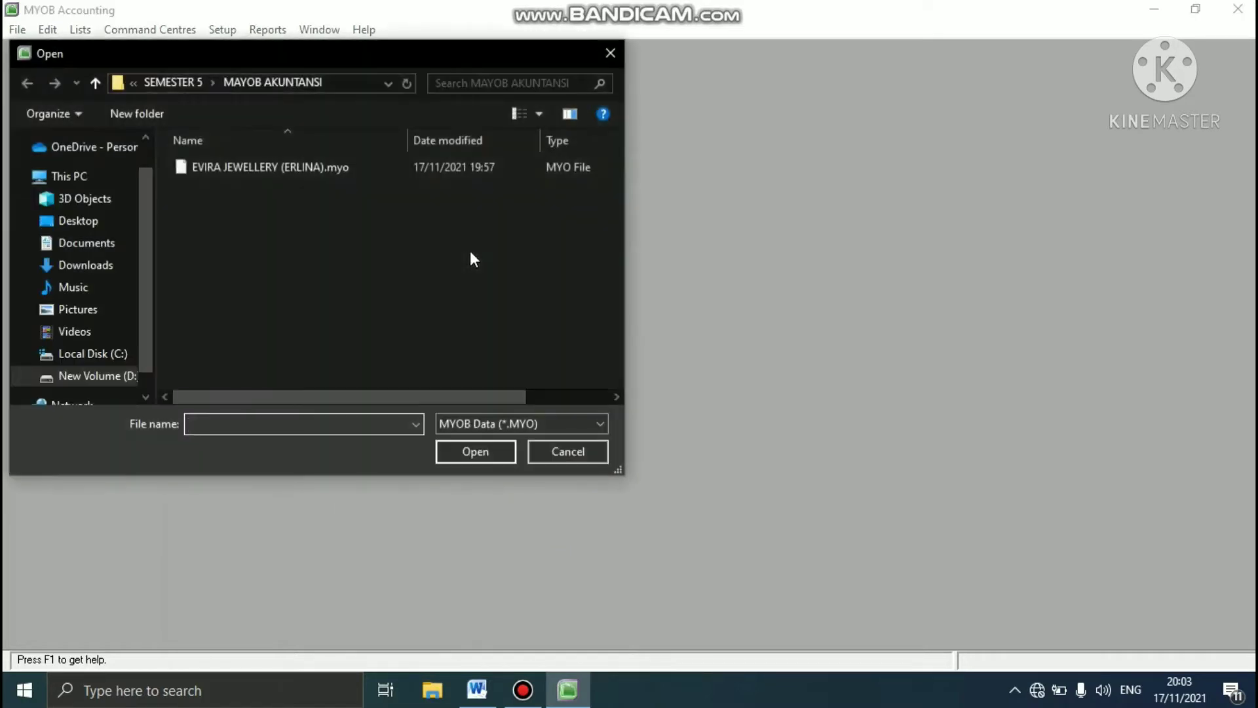
pyautogui.click(124, 376)
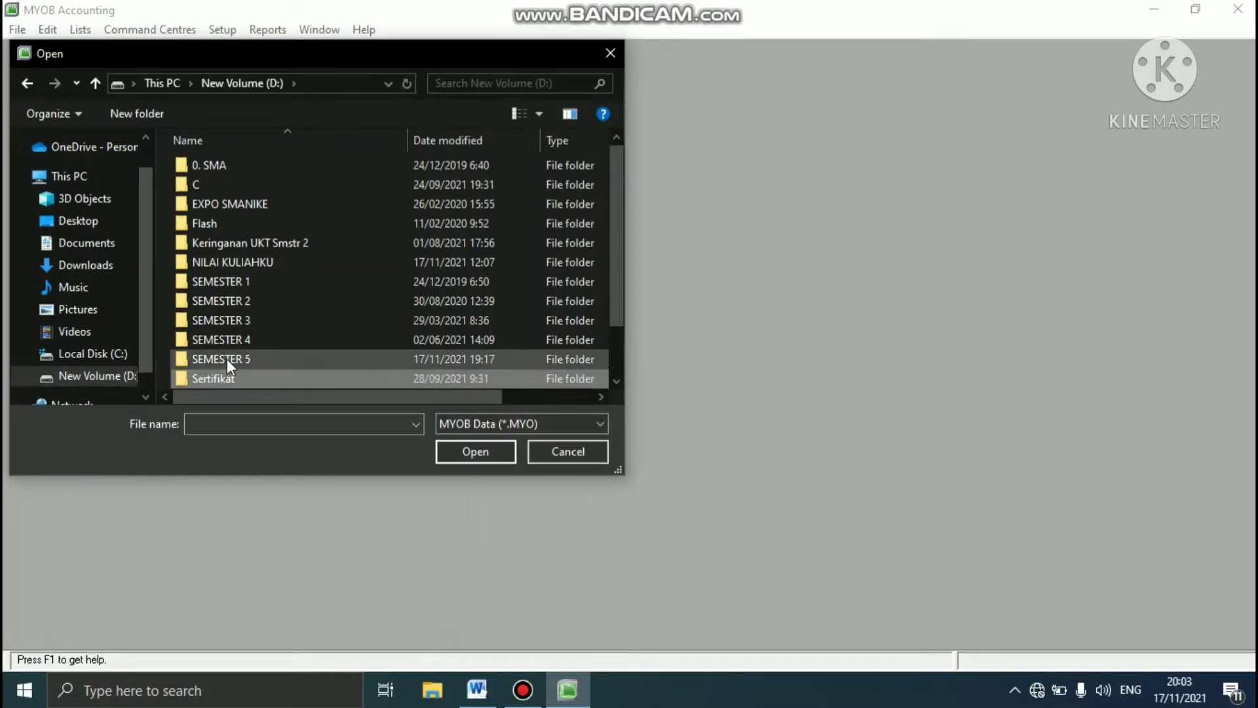
pyautogui.doubleClick(227, 360)
pyautogui.doubleClick(244, 345)
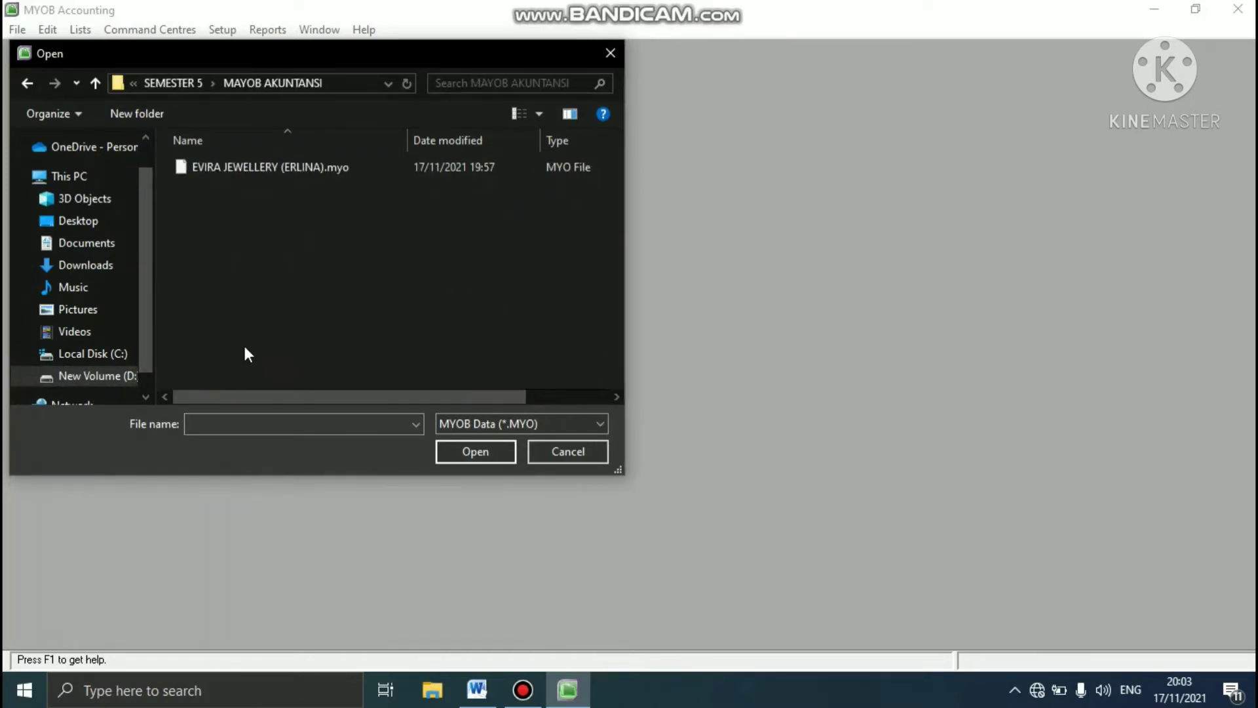
pyautogui.doubleClick(292, 168)
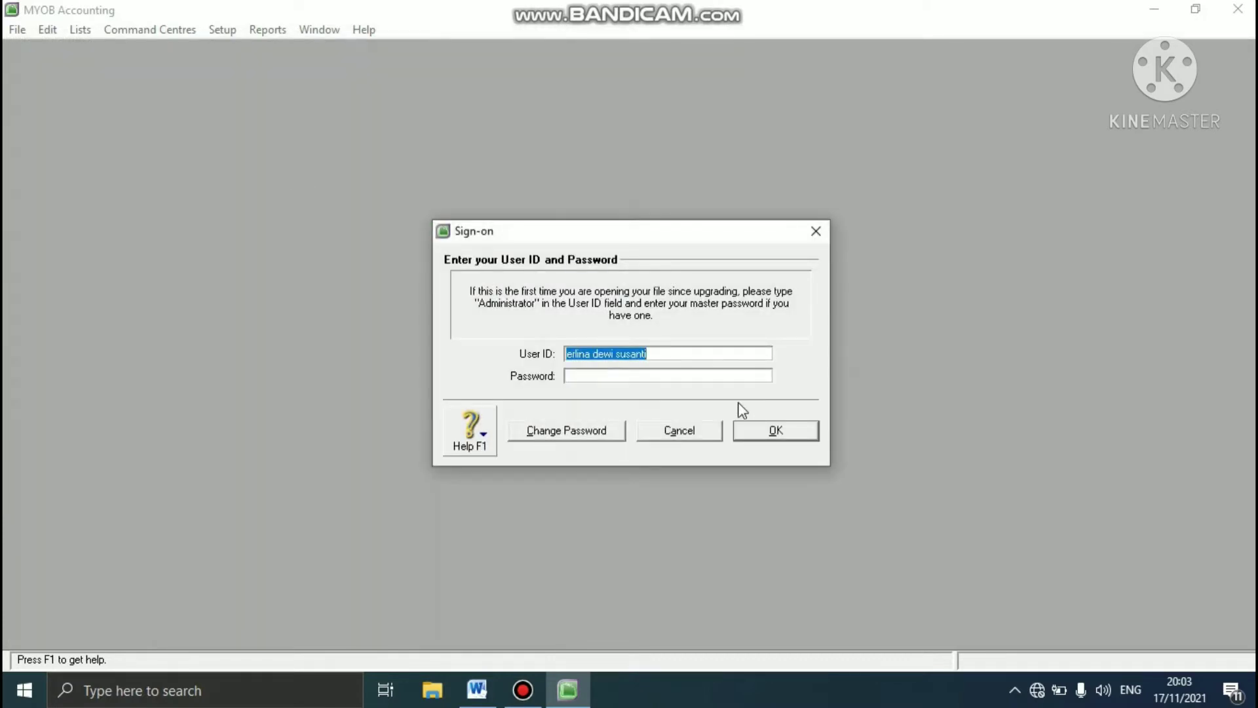
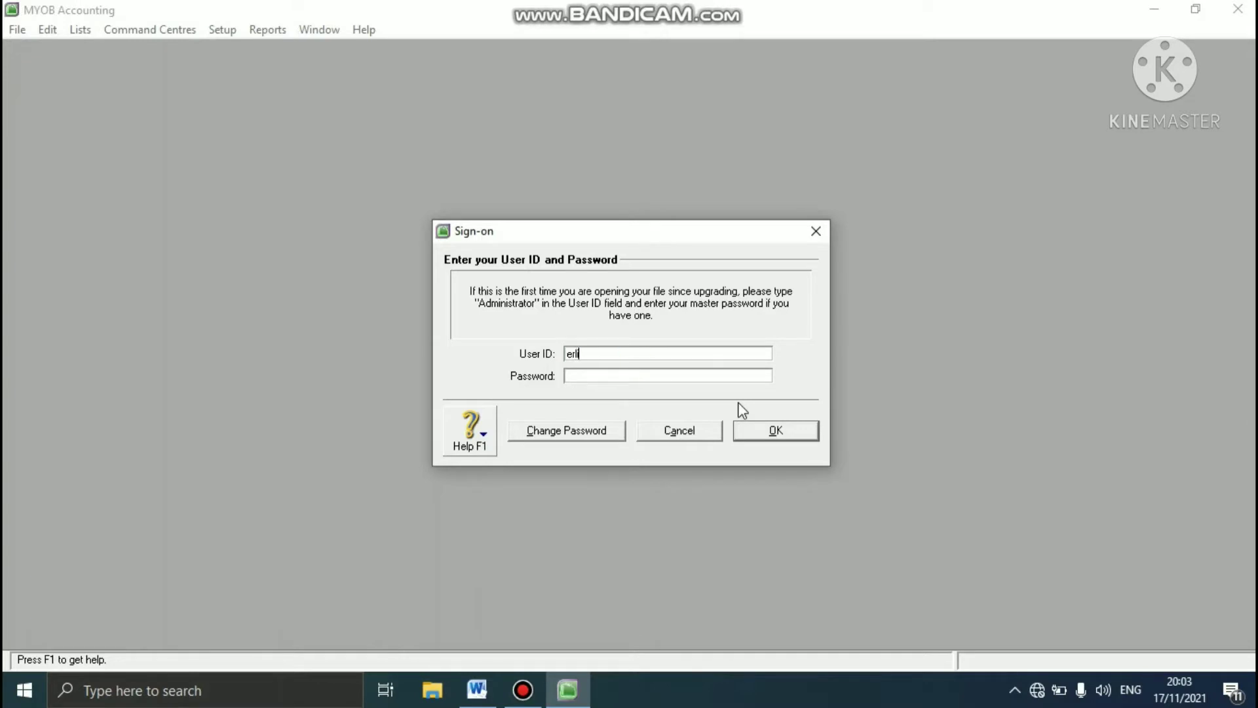
# - Sign on to the company file with the user's full name as User ID and the account password
pyautogui.click(674, 372)
pyautogui.write('******')
pyautogui.click(775, 430)
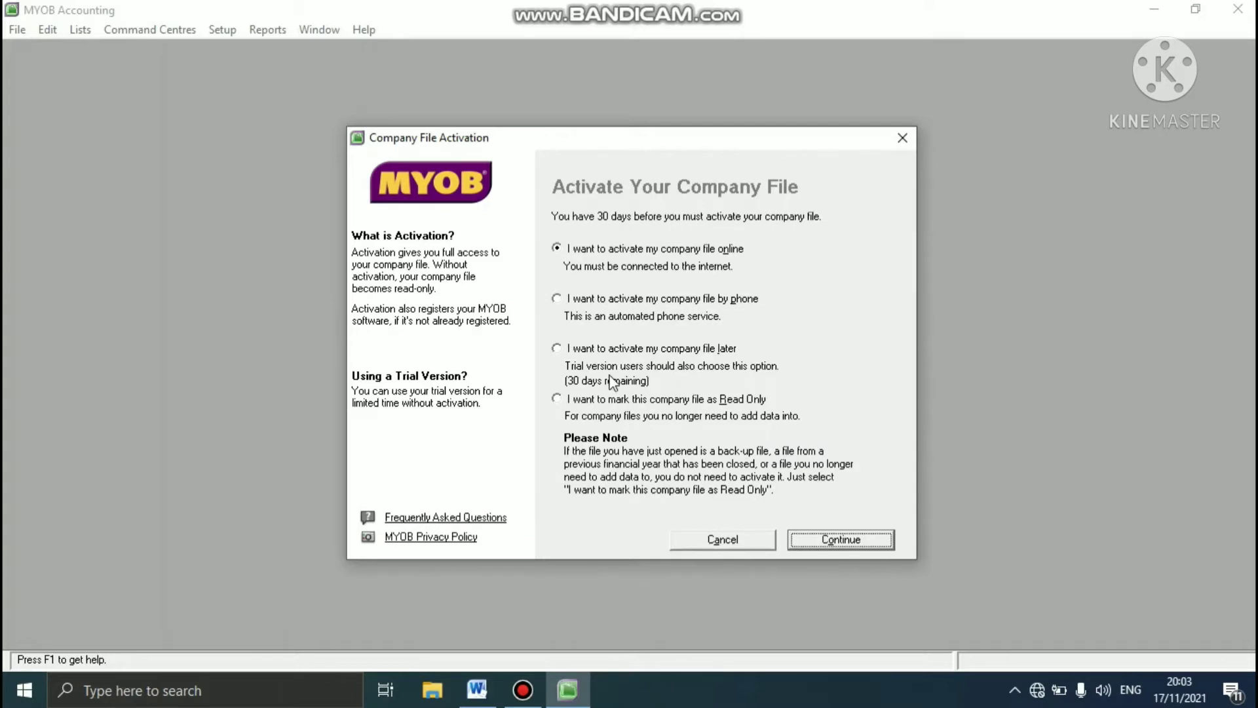
# - Choose to activate the company file later, decline data verification, and maximise the Command Centre
pyautogui.click(557, 349)
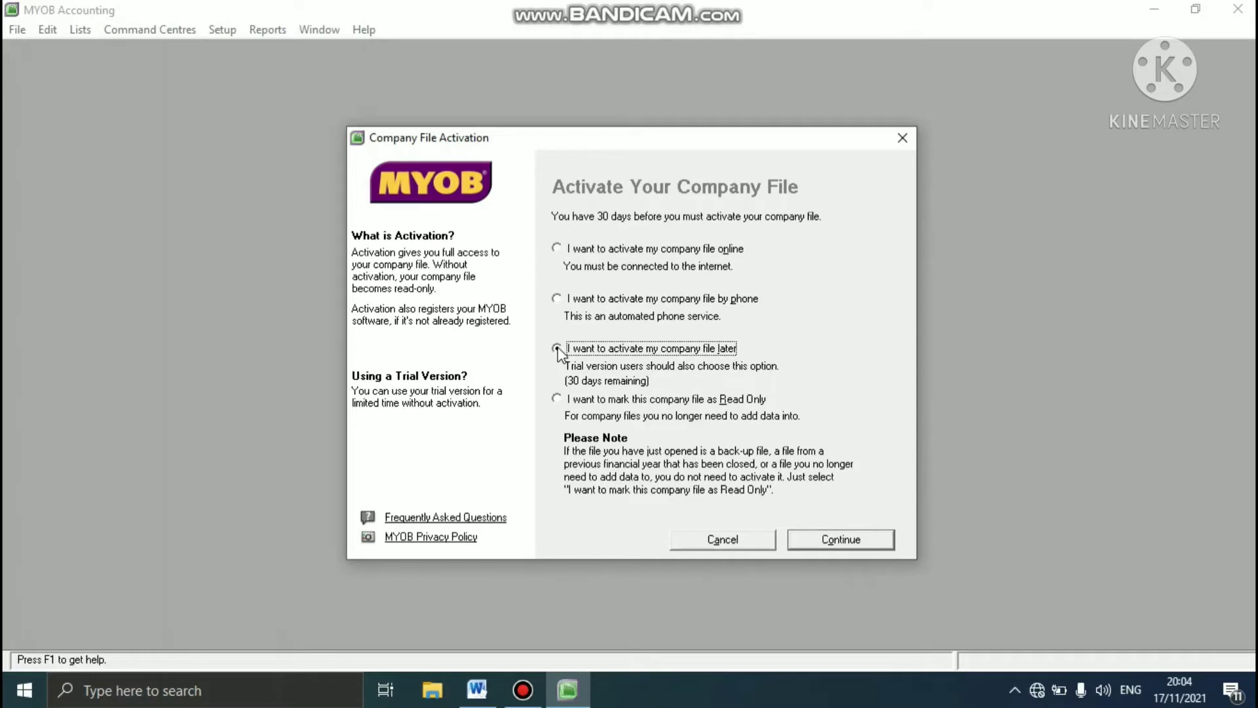
pyautogui.click(837, 546)
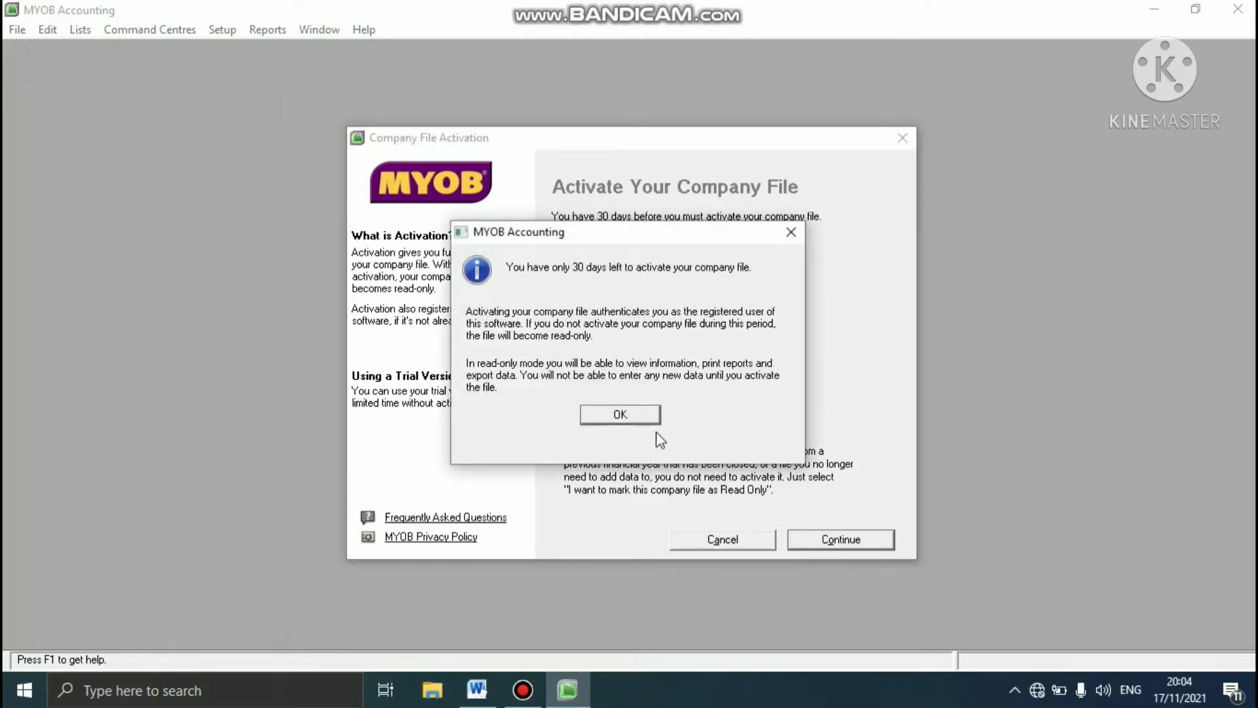
pyautogui.click(642, 418)
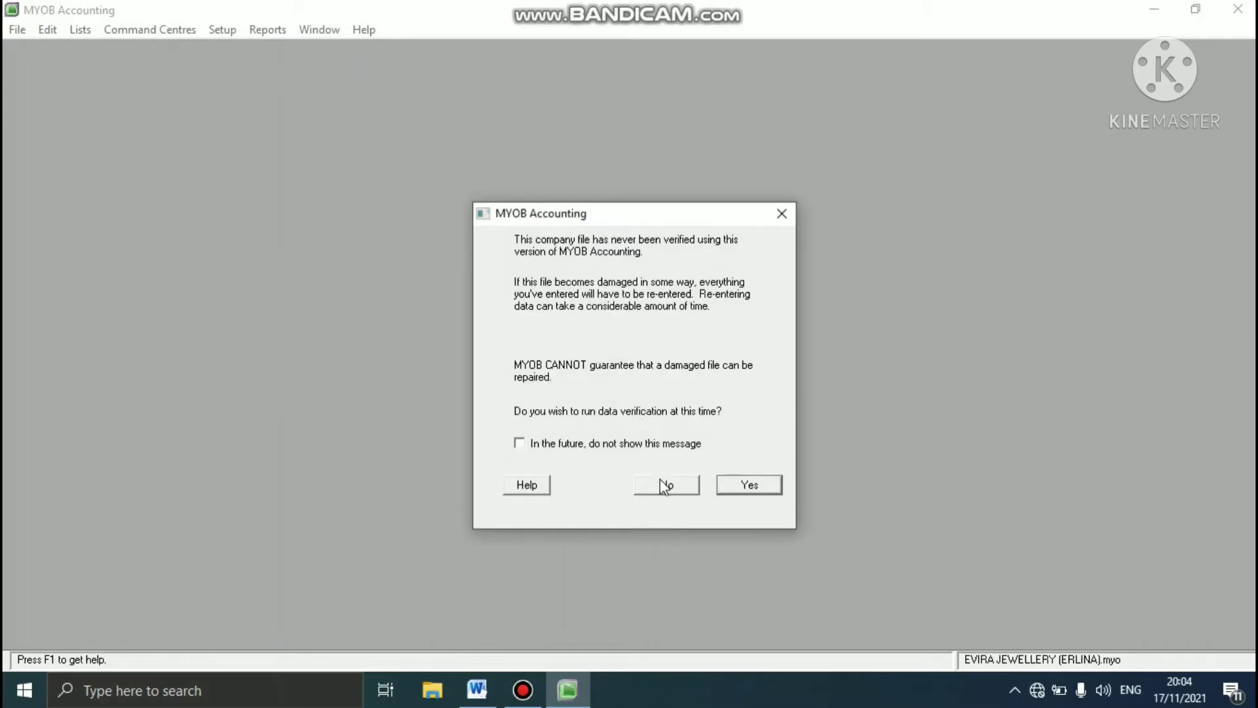
pyautogui.click(661, 484)
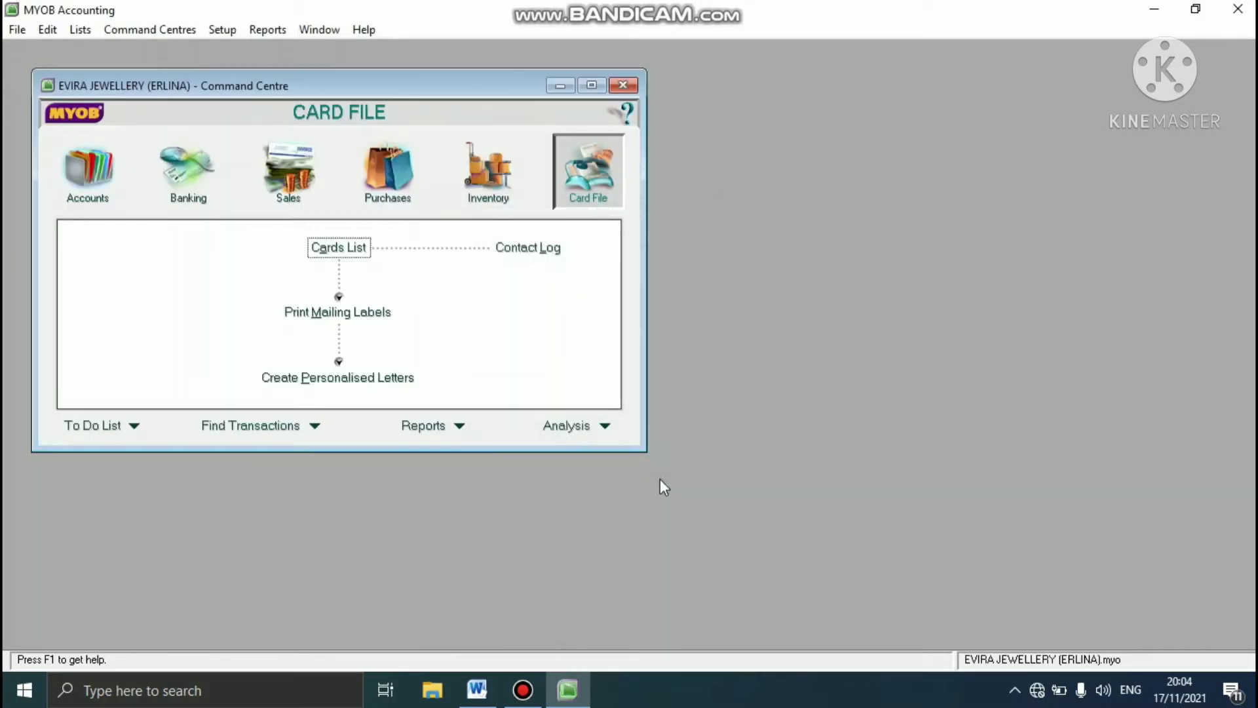
pyautogui.click(597, 93)
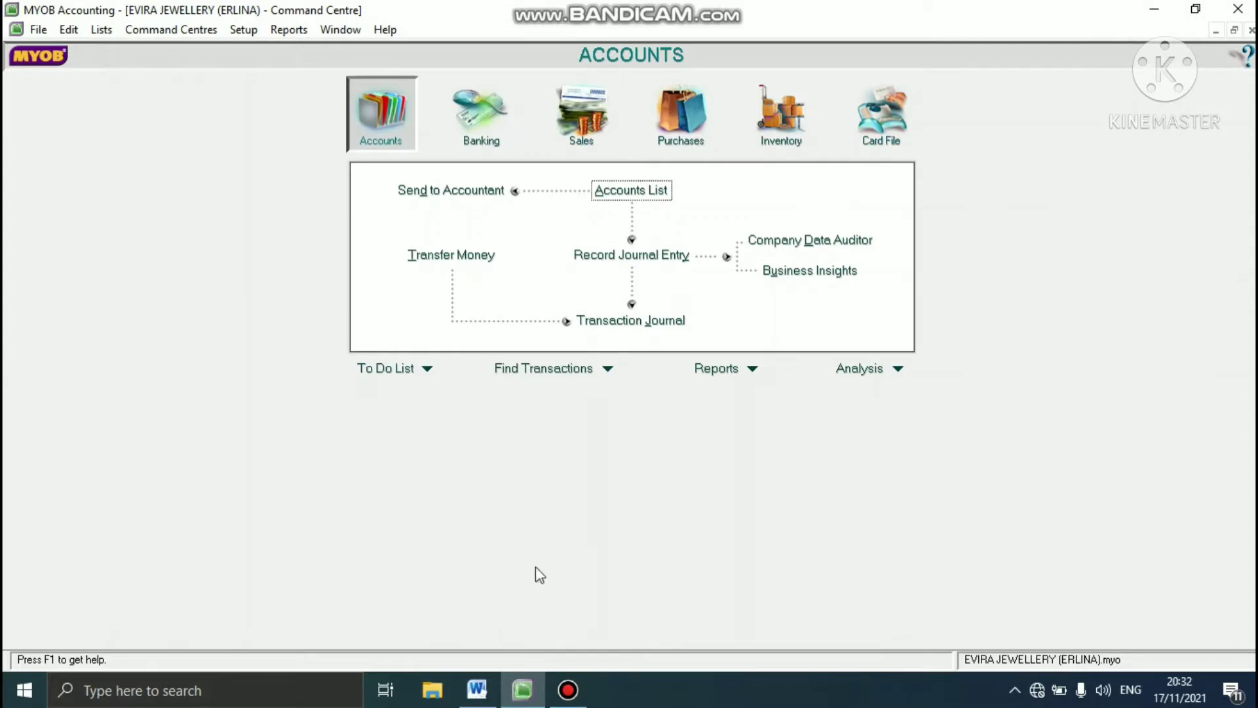
# - Read the account list task in Word, and delete asset account 1-2120 Payroll Cheque Account from the Accounts List in MYOB Accounting
pyautogui.click(477, 690)
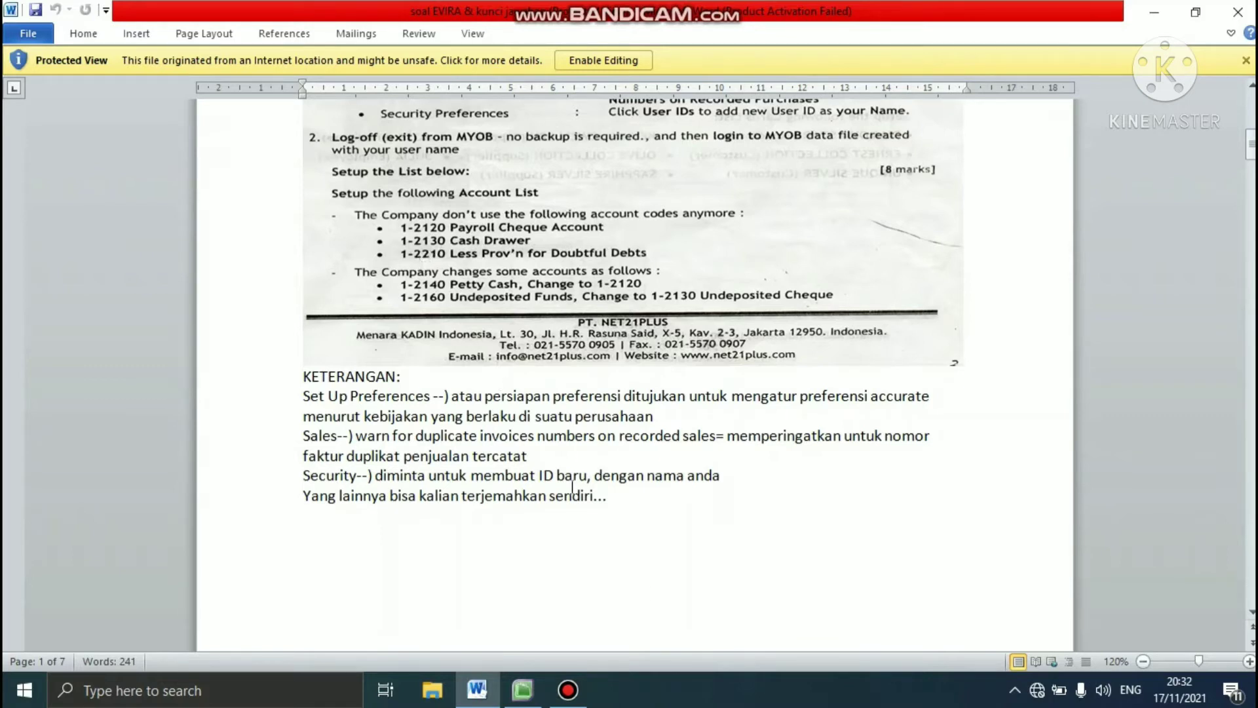
pyautogui.click(522, 690)
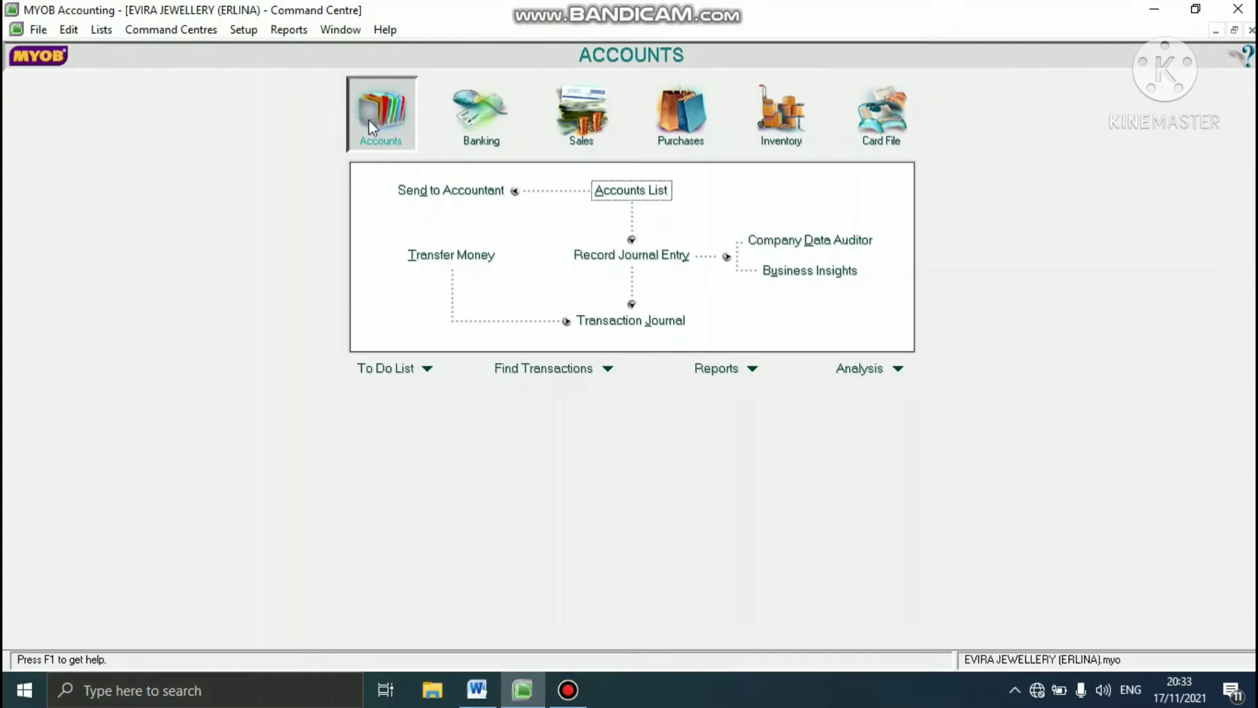
pyautogui.click(666, 191)
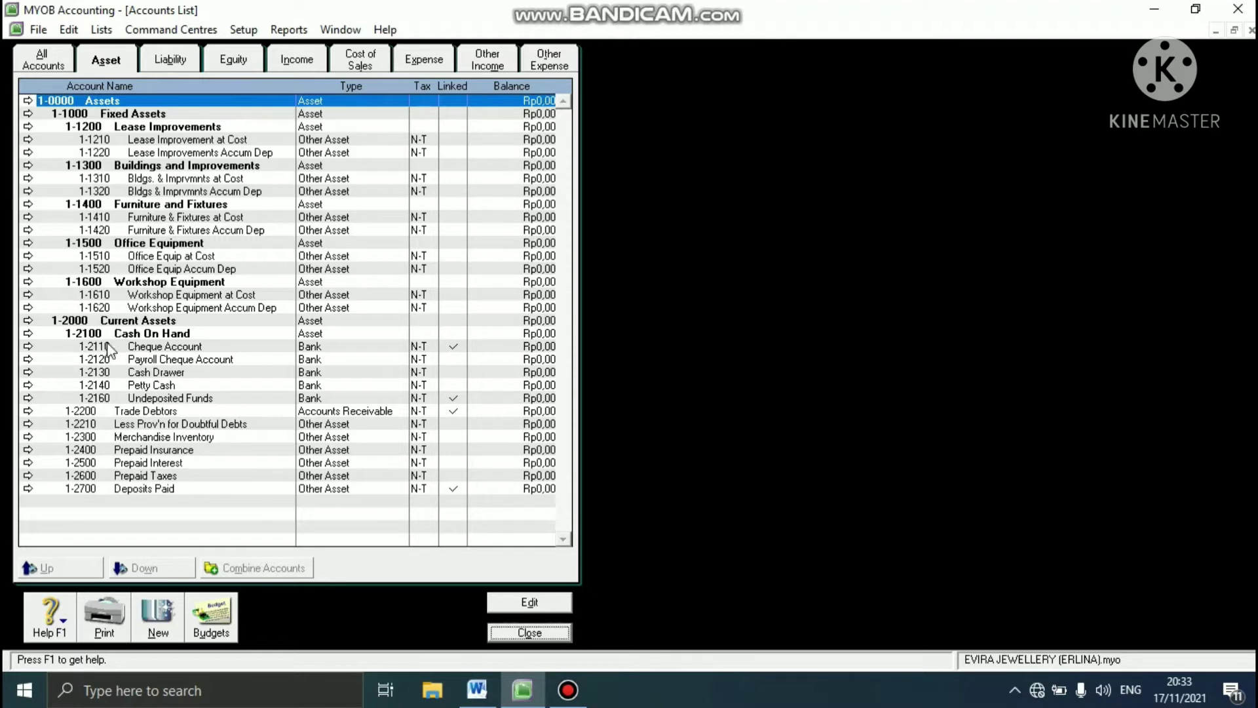
pyautogui.click(98, 362)
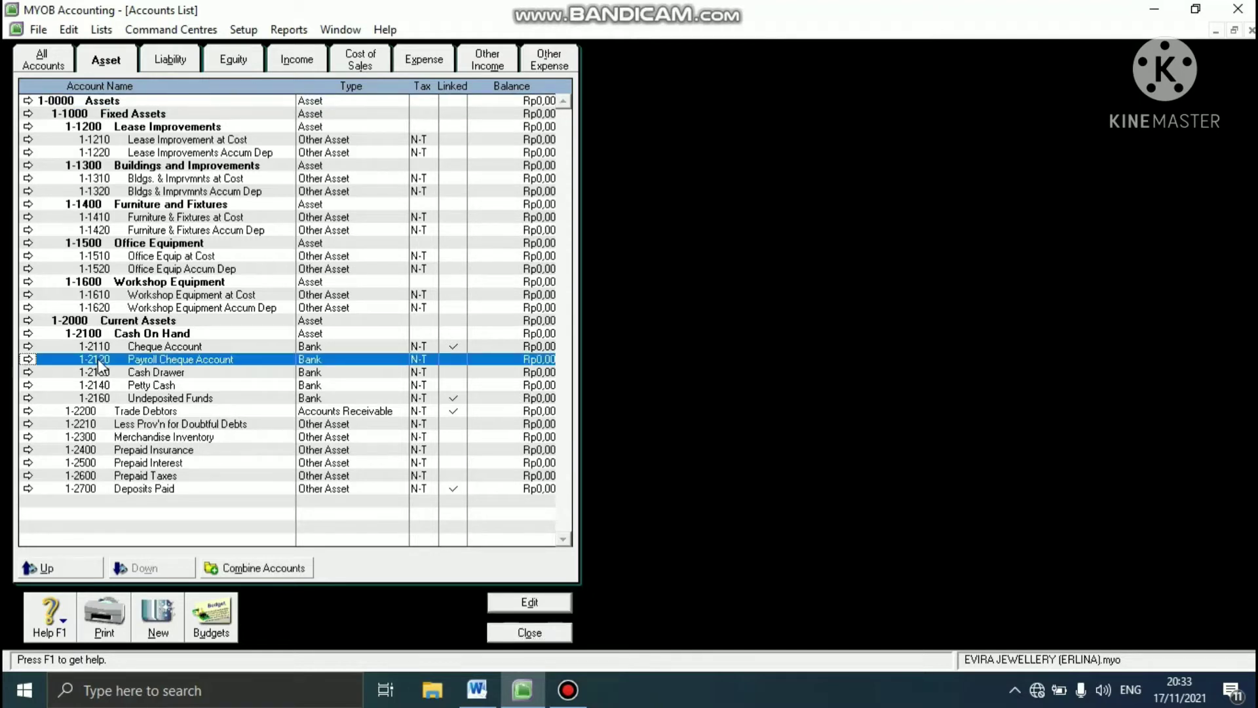
pyautogui.click(517, 597)
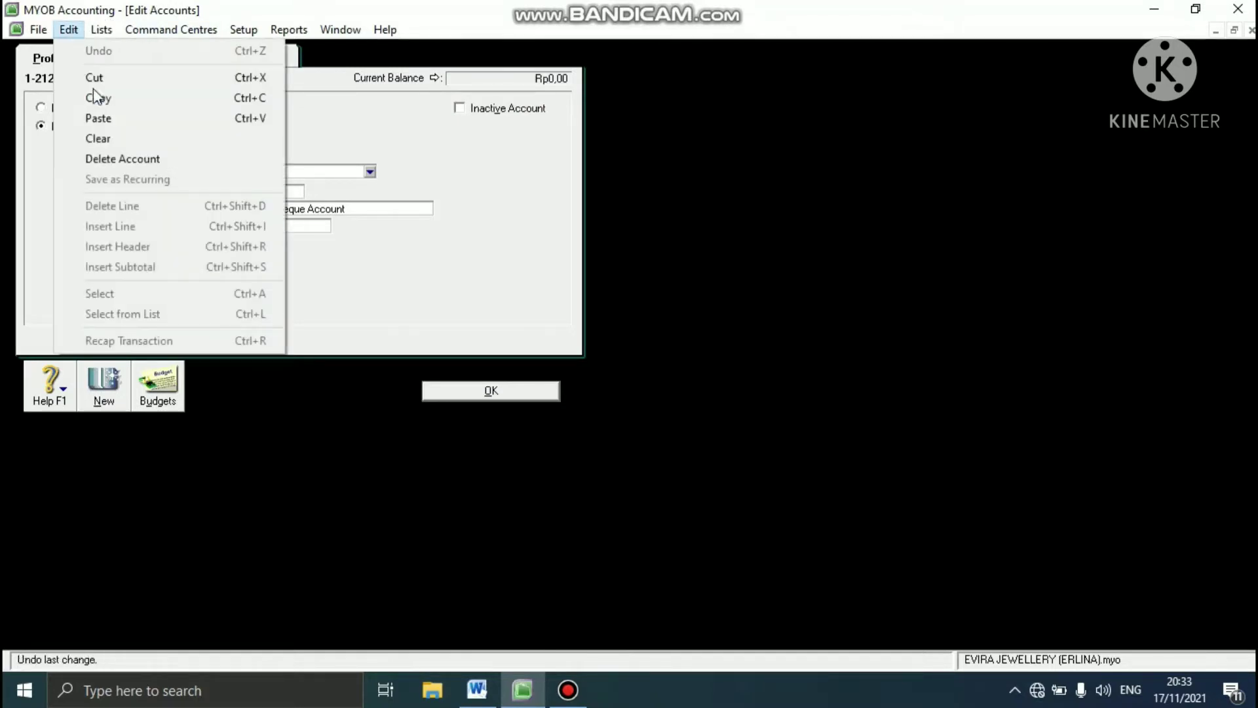
pyautogui.click(100, 159)
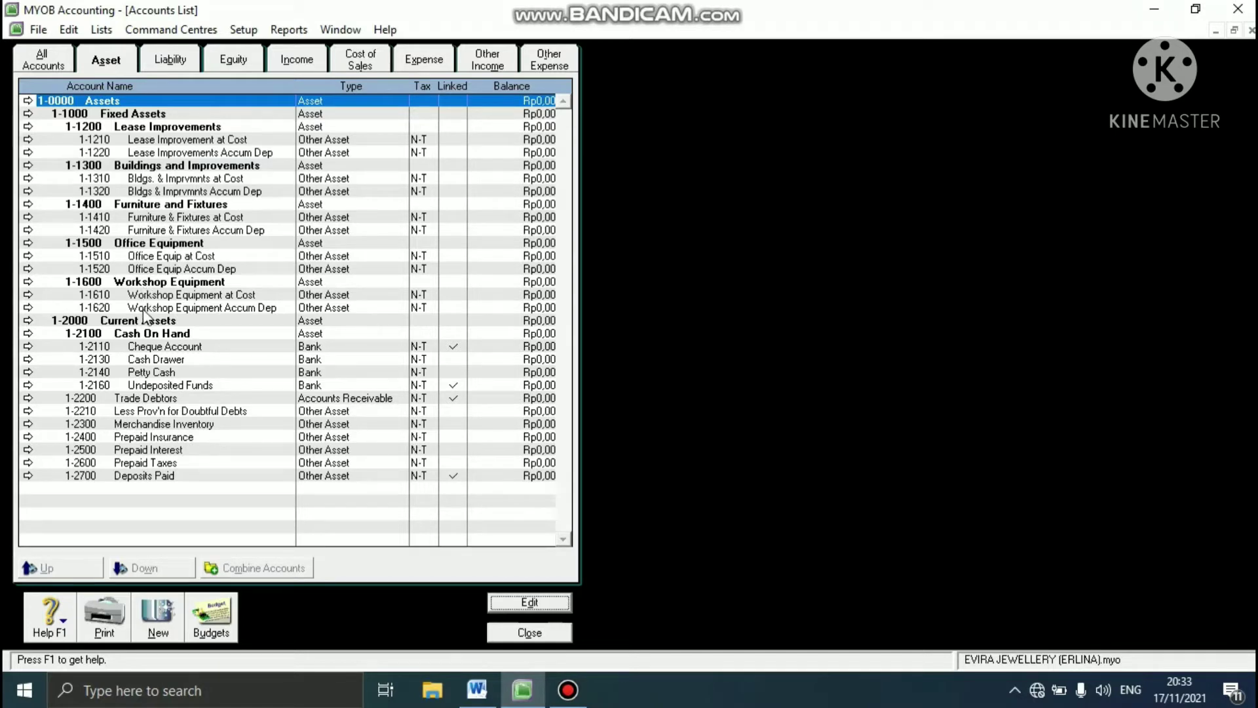
# - Delete asset account 1-2130 Cash Drawer from the Accounts List
pyautogui.click(110, 360)
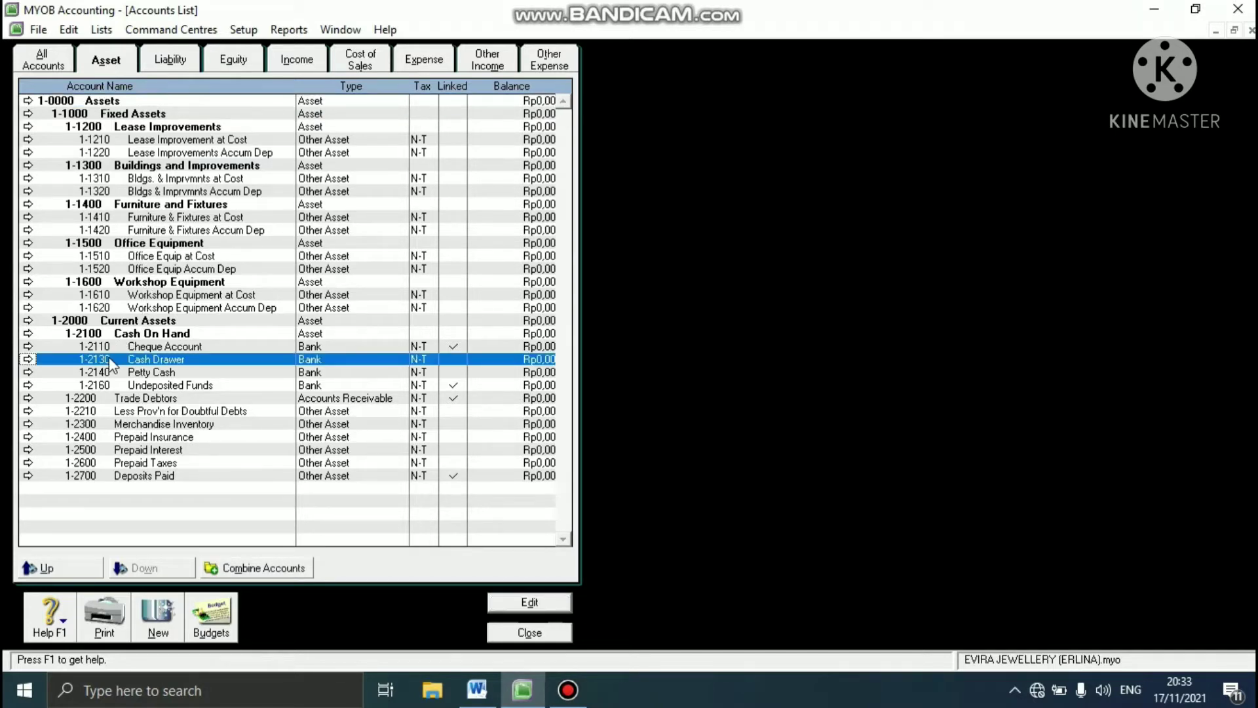
pyautogui.click(508, 600)
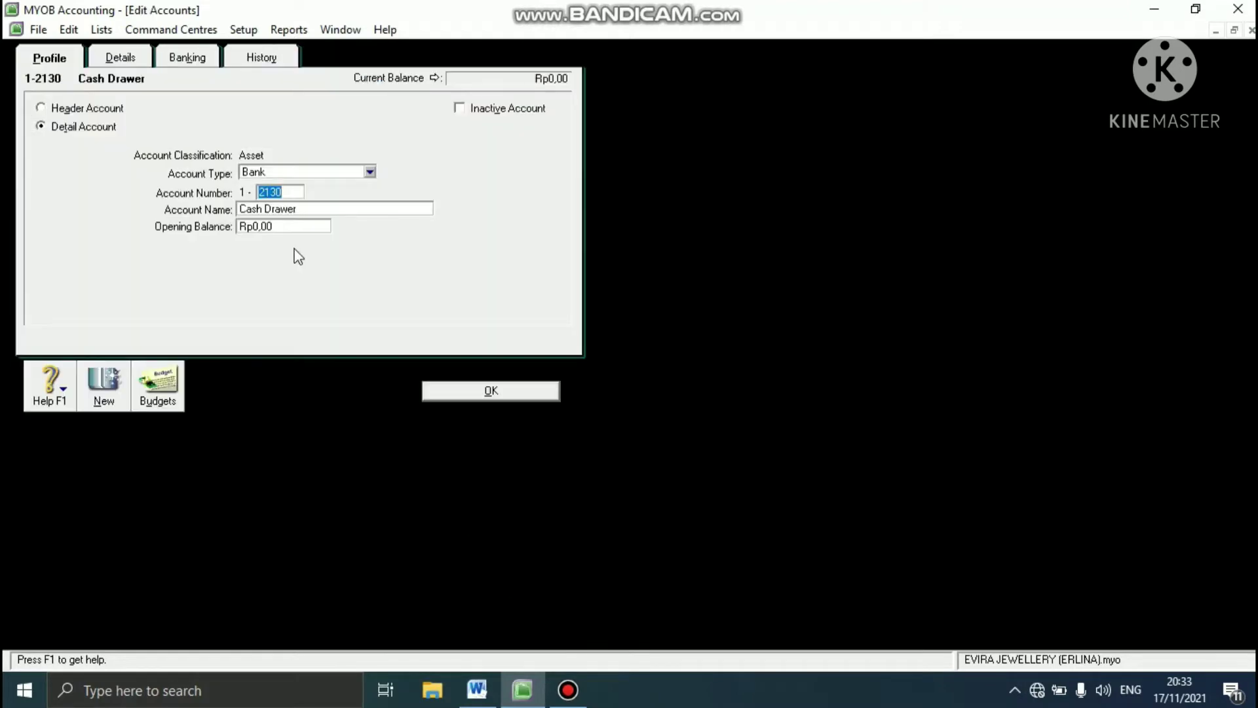
pyautogui.click(77, 31)
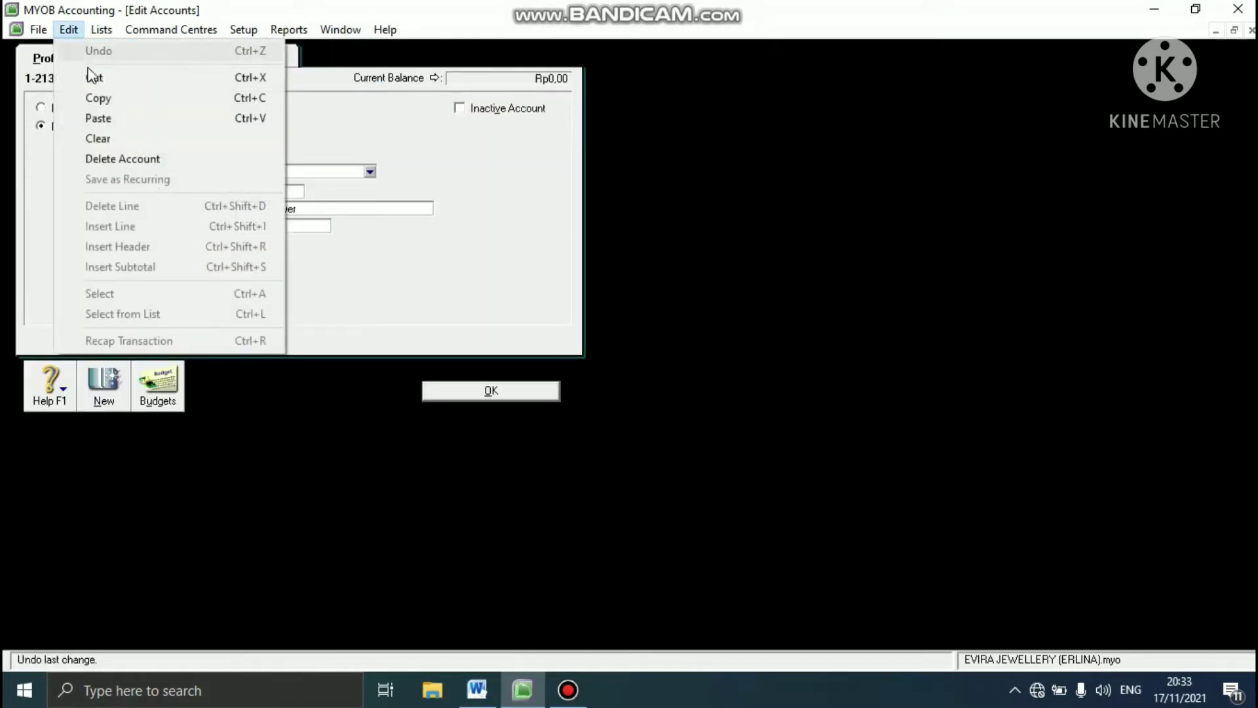
pyautogui.click(98, 158)
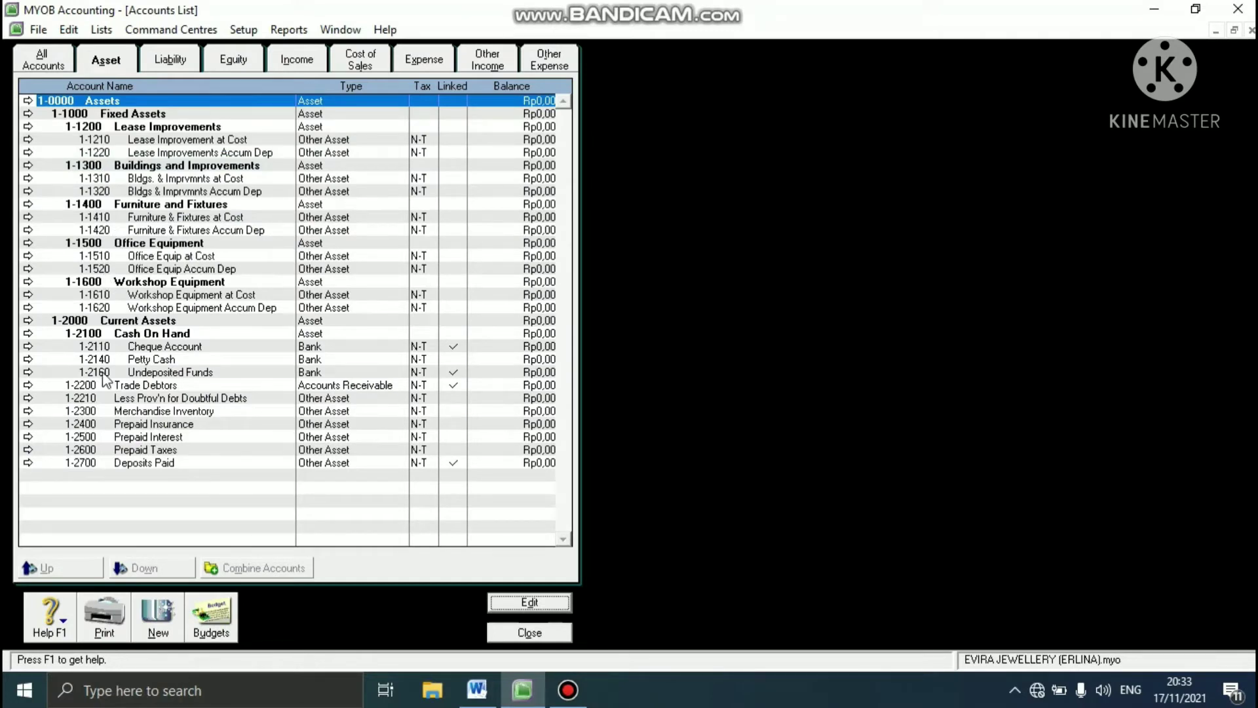
# - Delete asset account 1-2210 Less Prov'n for Doubtful Debts from the Accounts List
pyautogui.click(92, 400)
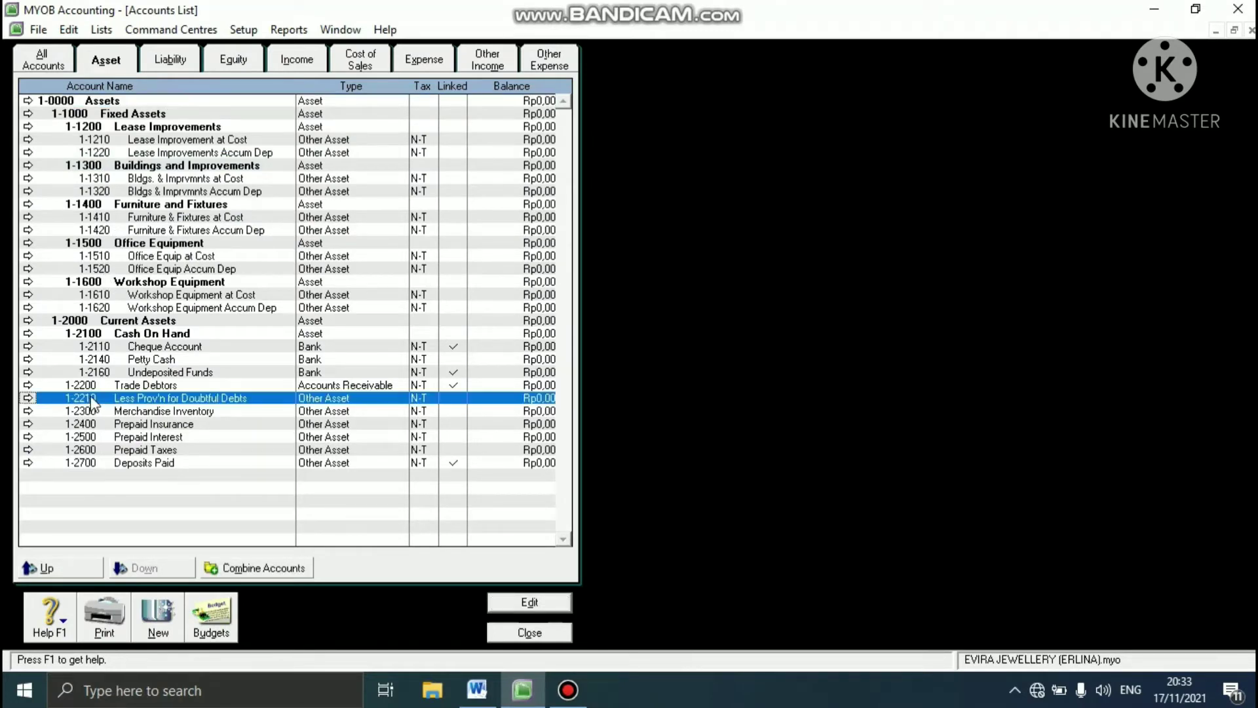
pyautogui.click(514, 601)
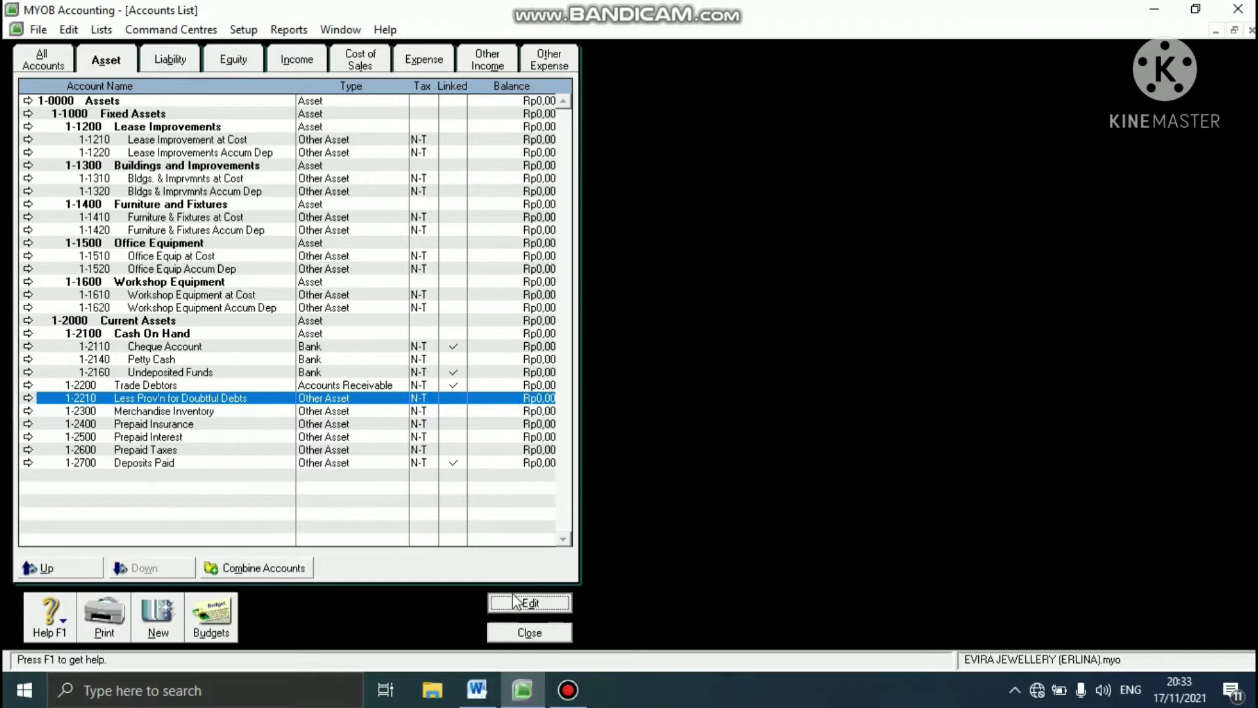
pyautogui.click(68, 30)
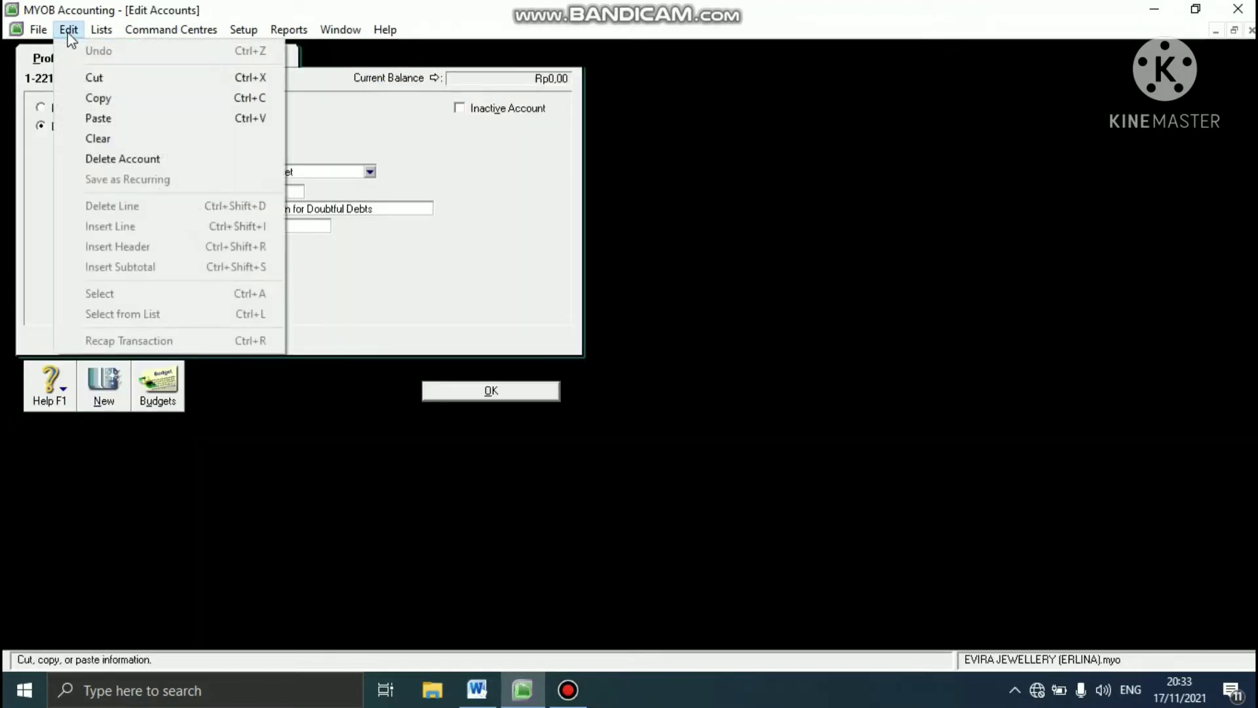
pyautogui.click(86, 157)
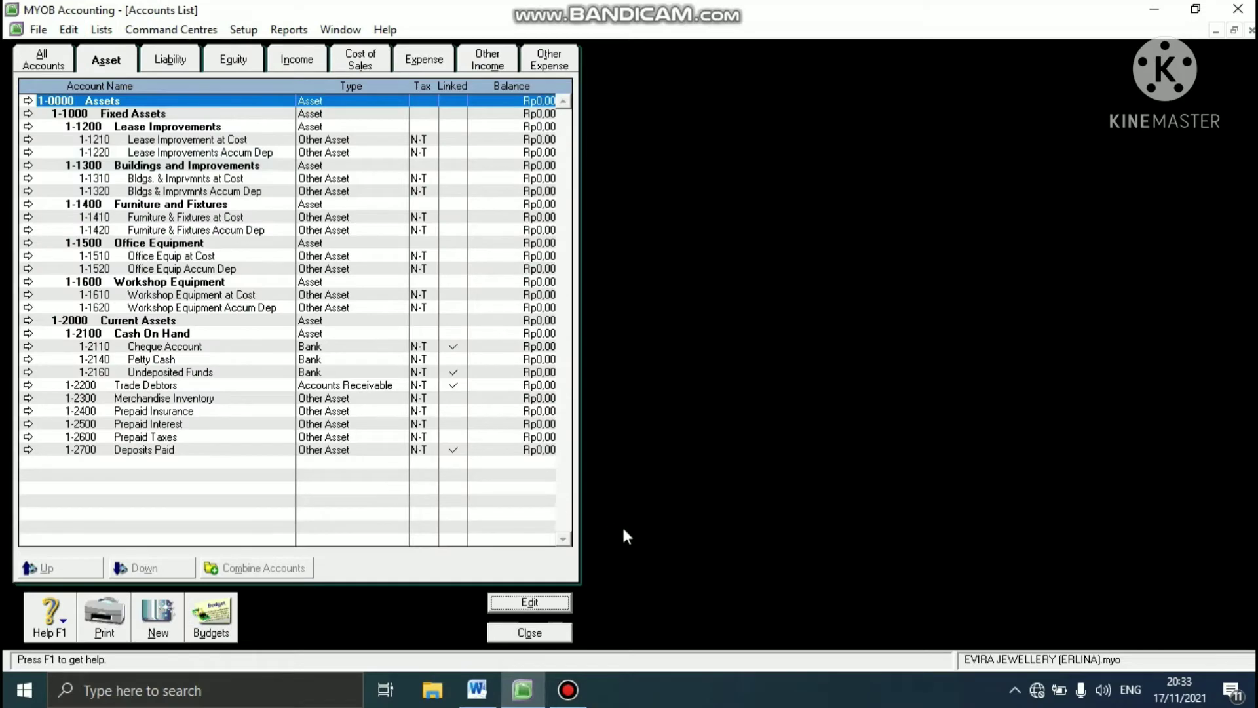
# - Check the required account changes in Word, and set the Petty Cash account number to 1-2120 in MYOB Accounting
pyautogui.click(478, 688)
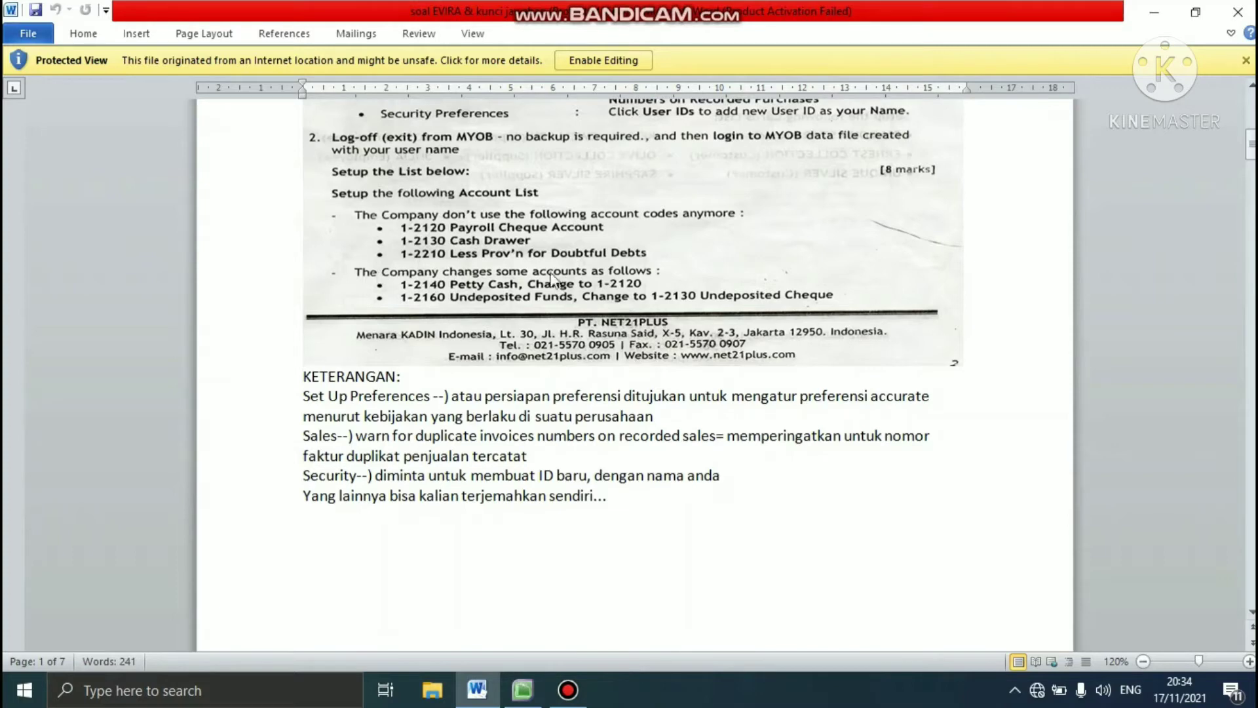
pyautogui.click(532, 688)
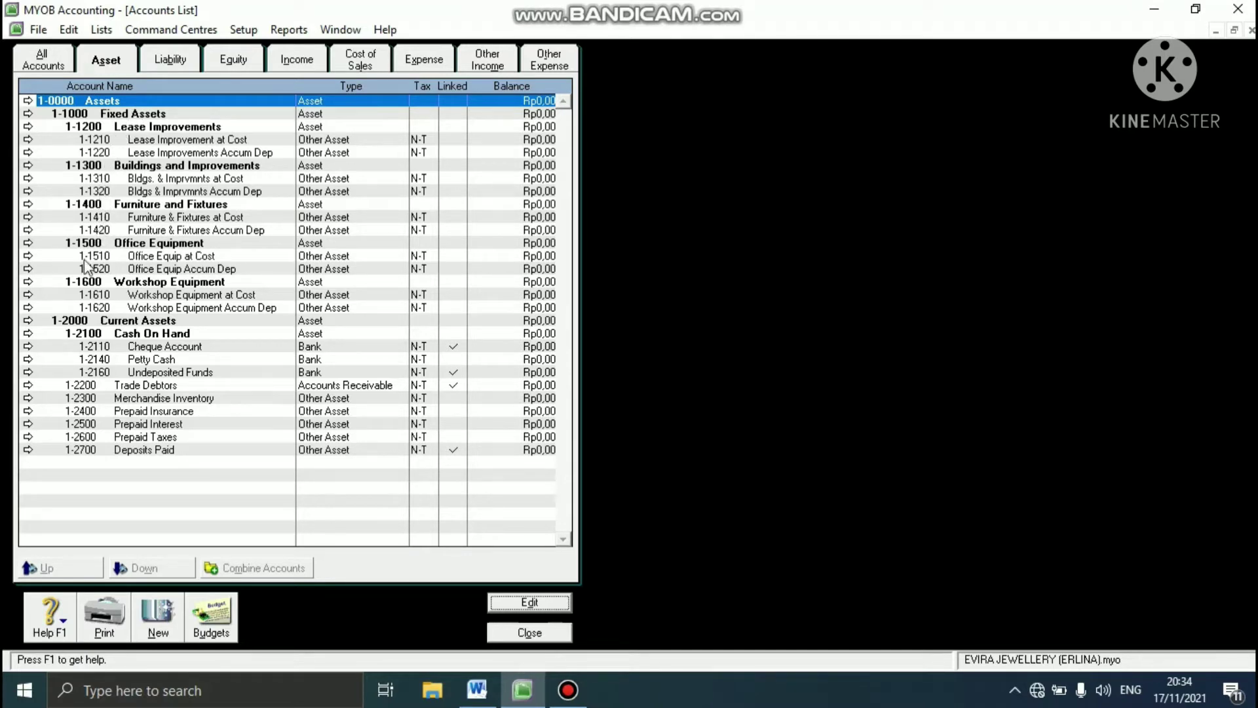
pyautogui.click(95, 360)
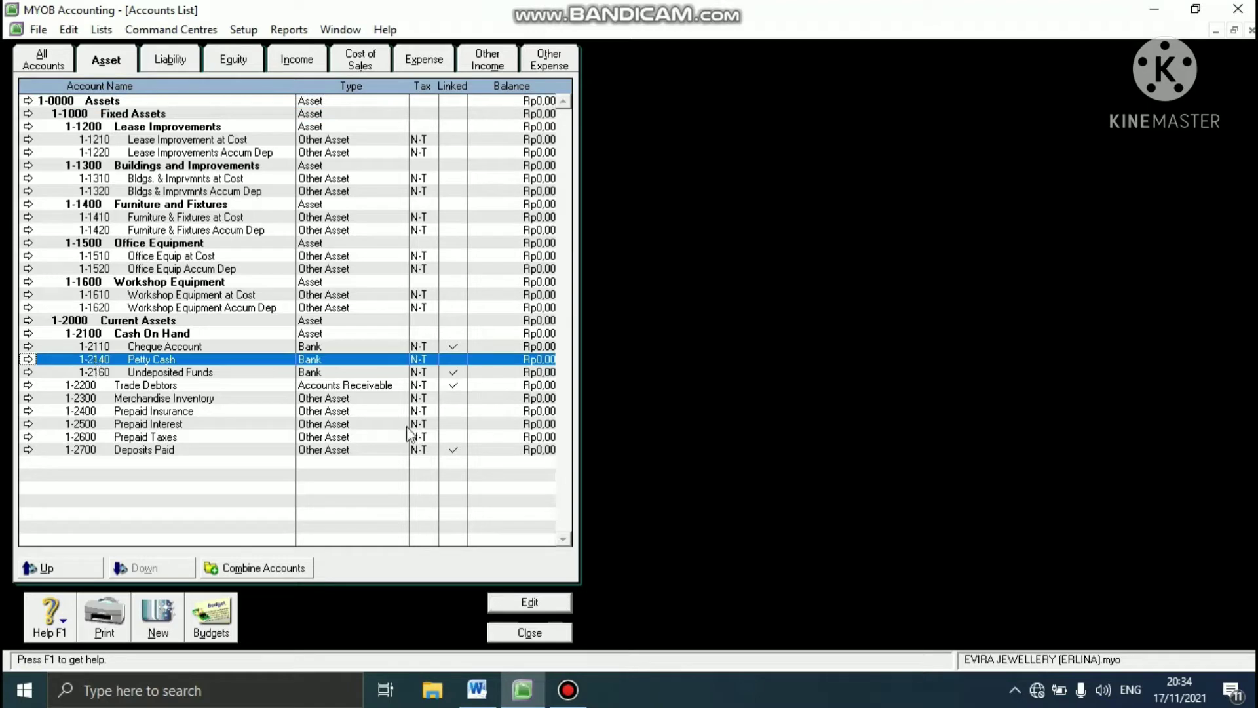
pyautogui.click(529, 602)
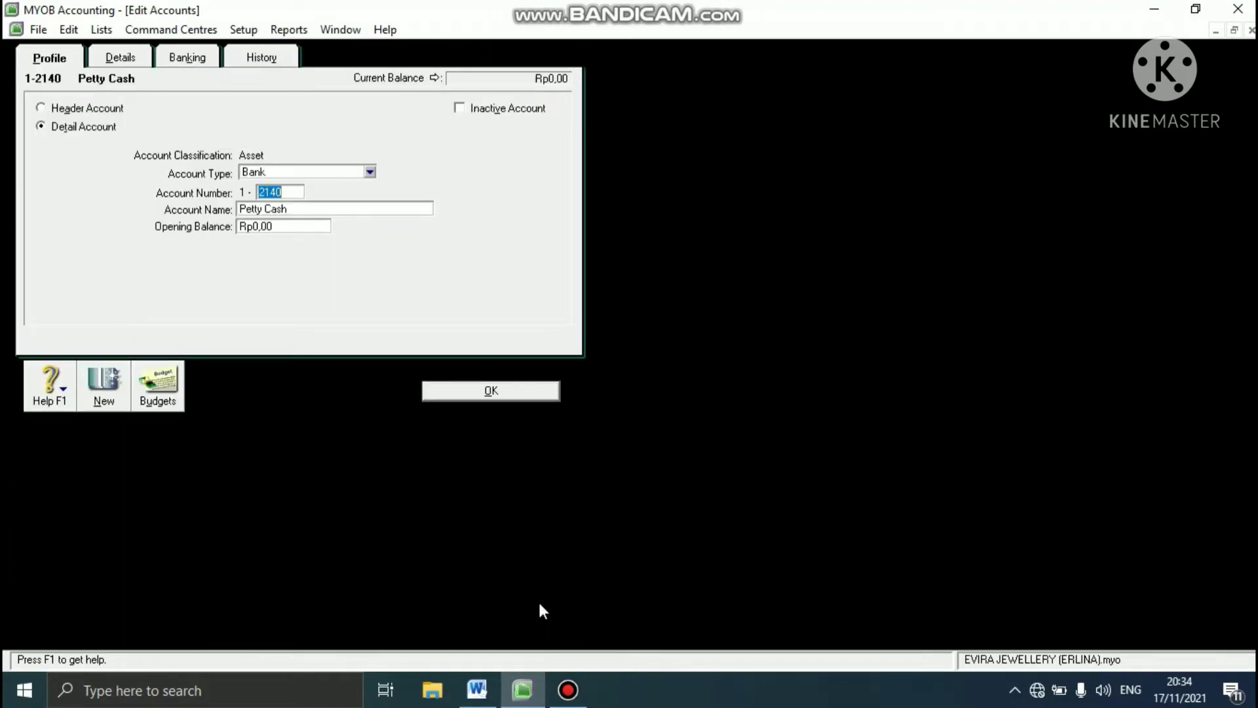
pyautogui.click(294, 190)
pyautogui.press('BackSpace')
pyautogui.press('BackSpace')
pyautogui.write('20')
pyautogui.click(477, 393)
pyautogui.click(475, 391)
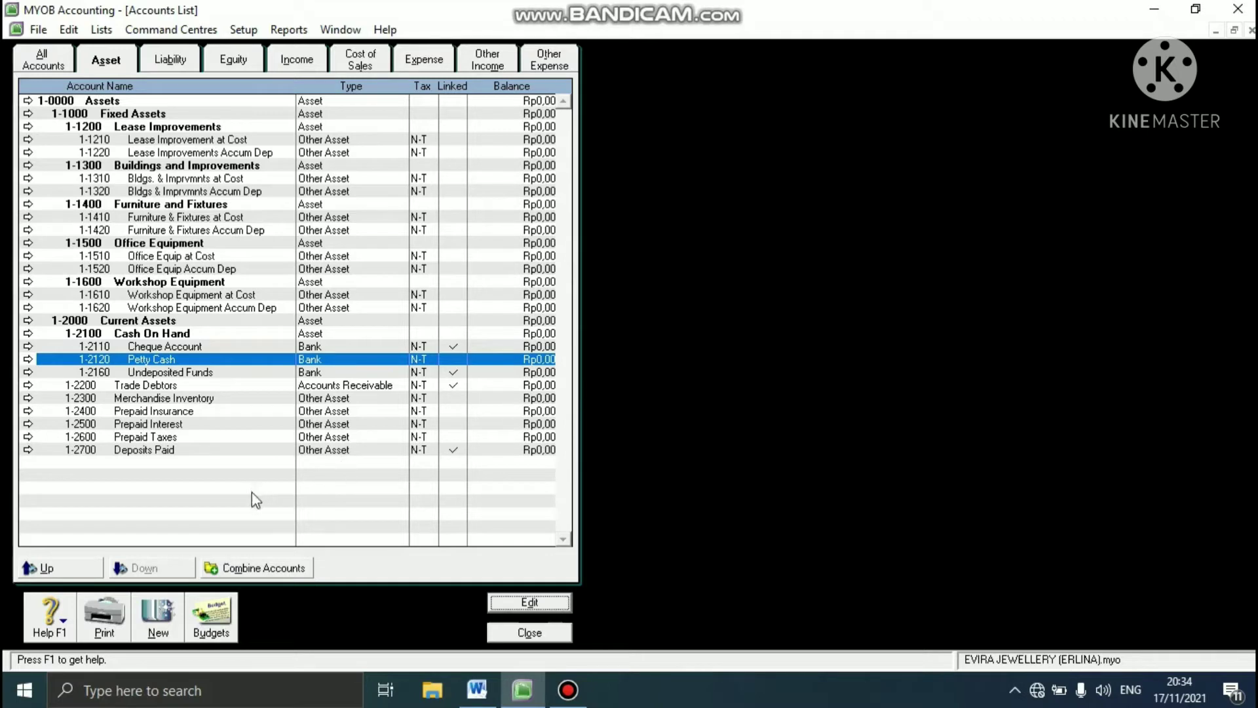
# - Rename the Undeposited Funds account as Undeposited CHEQUE and save it
pyautogui.click(142, 375)
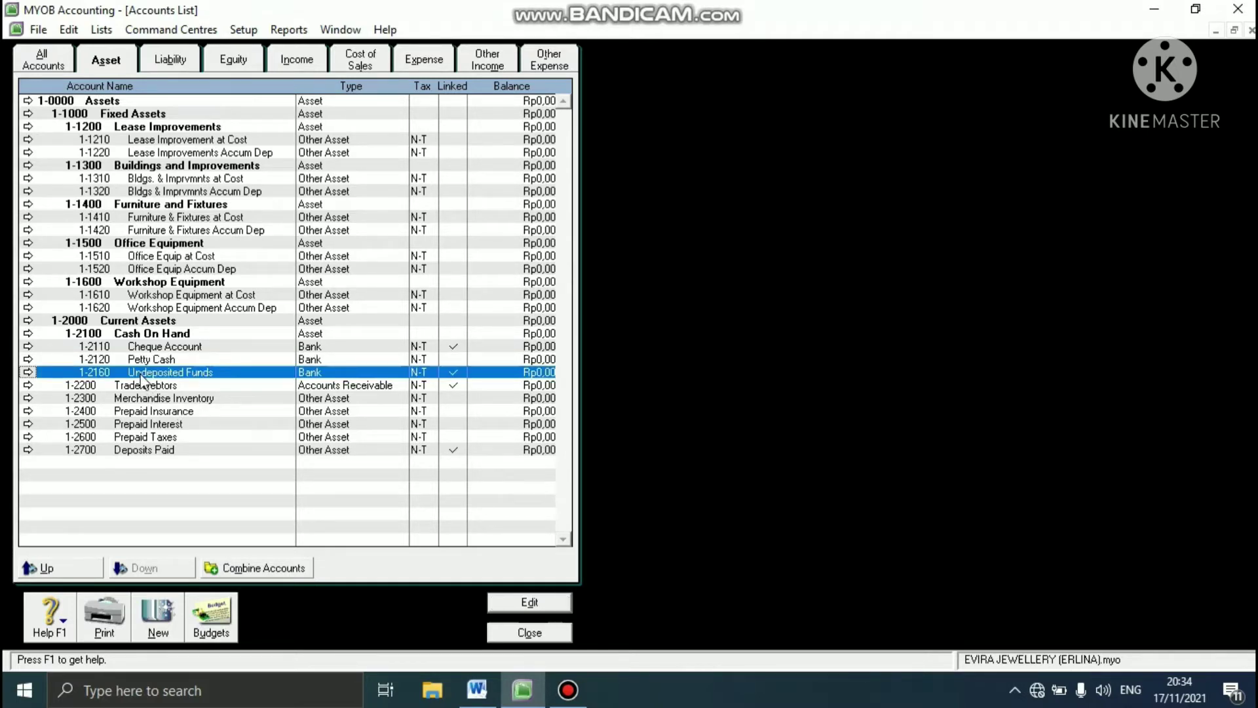
pyautogui.click(512, 603)
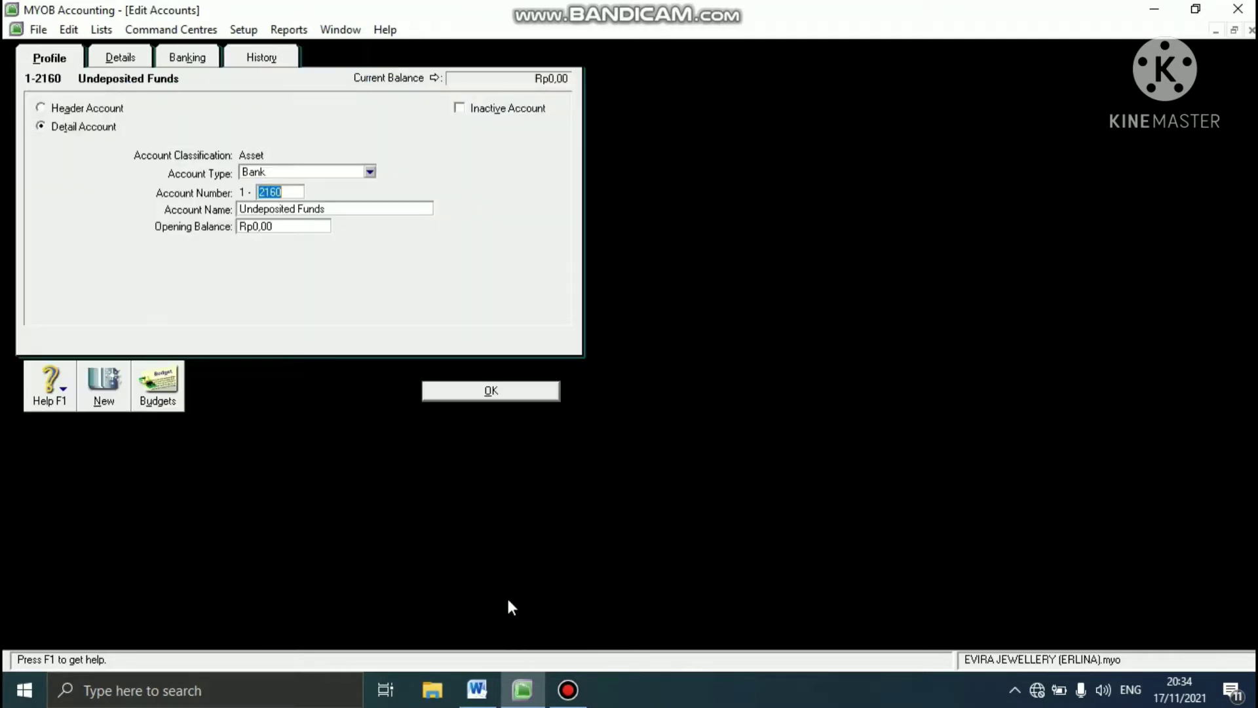
pyautogui.click(339, 208)
pyautogui.click(340, 208)
pyautogui.press('BackSpace')
pyautogui.press('BackSpace')
pyautogui.press('BackSpace')
pyautogui.press('BackSpace')
pyautogui.press('BackSpace')
pyautogui.press('BackSpace')
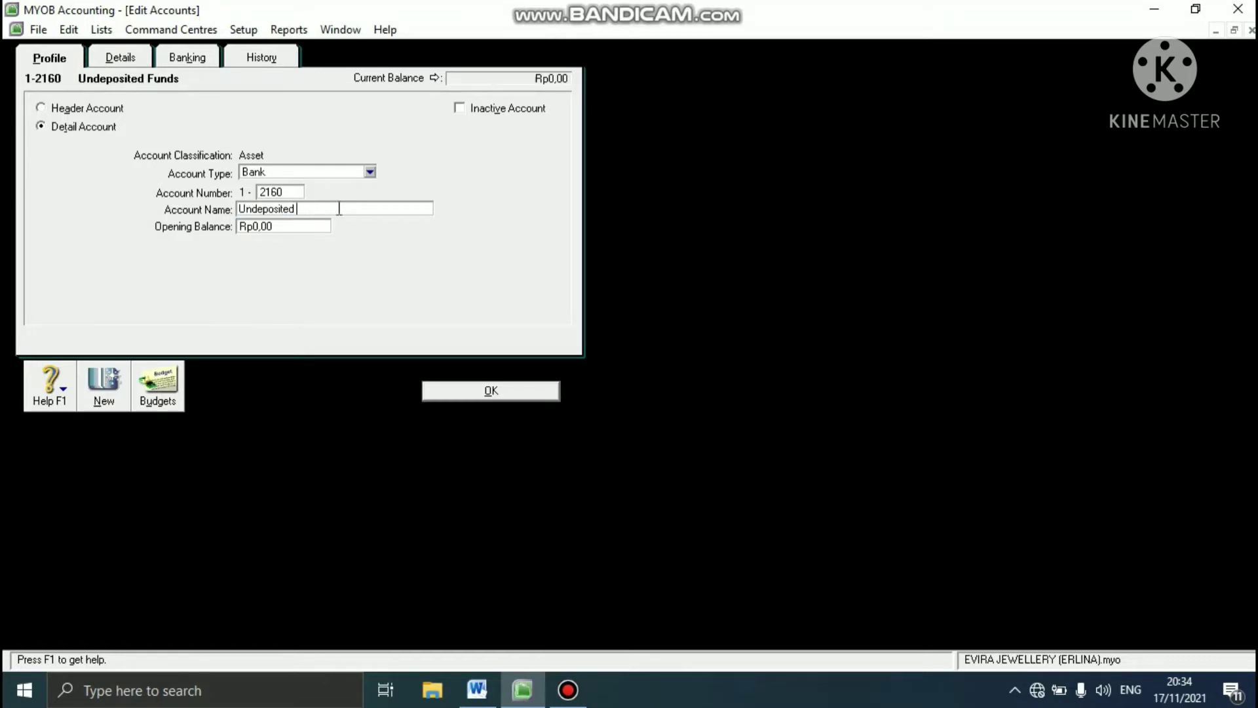
pyautogui.write('CHEQUE')
pyautogui.click(444, 393)
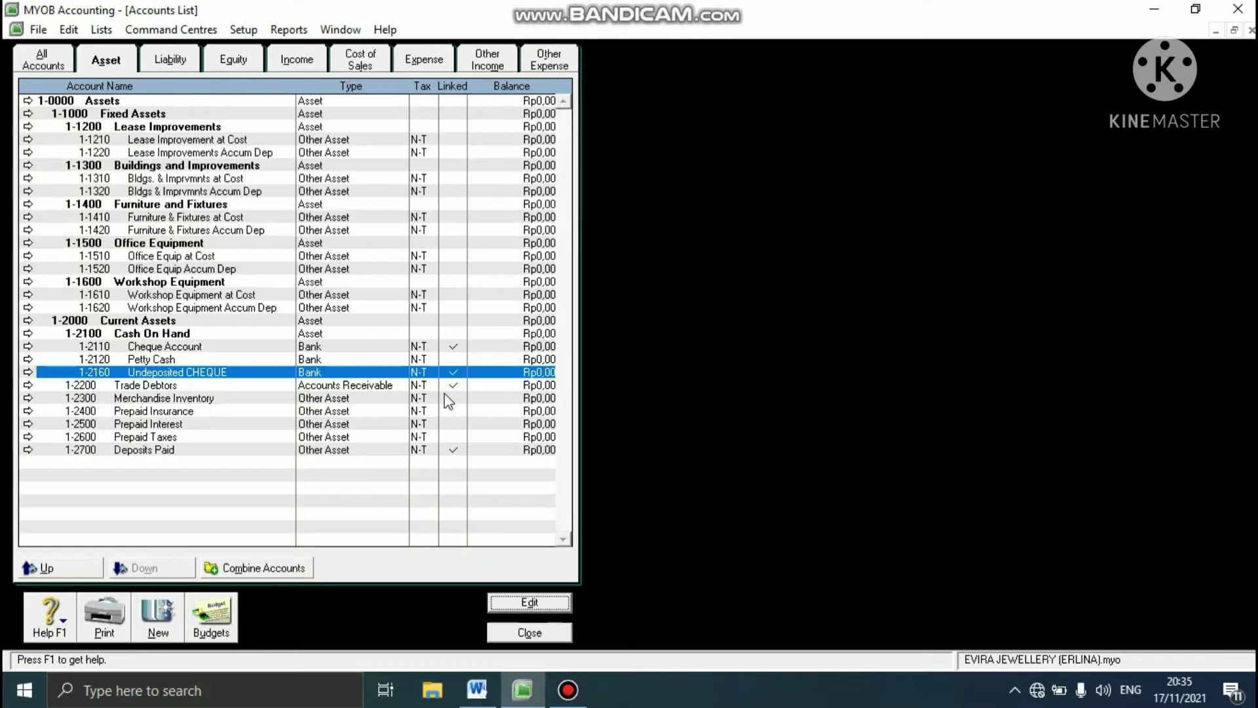
# - Read in Word which account has to be added, and create an Other Liability detail account numbered 2-2340 in MYOB Accounting
pyautogui.click(482, 697)
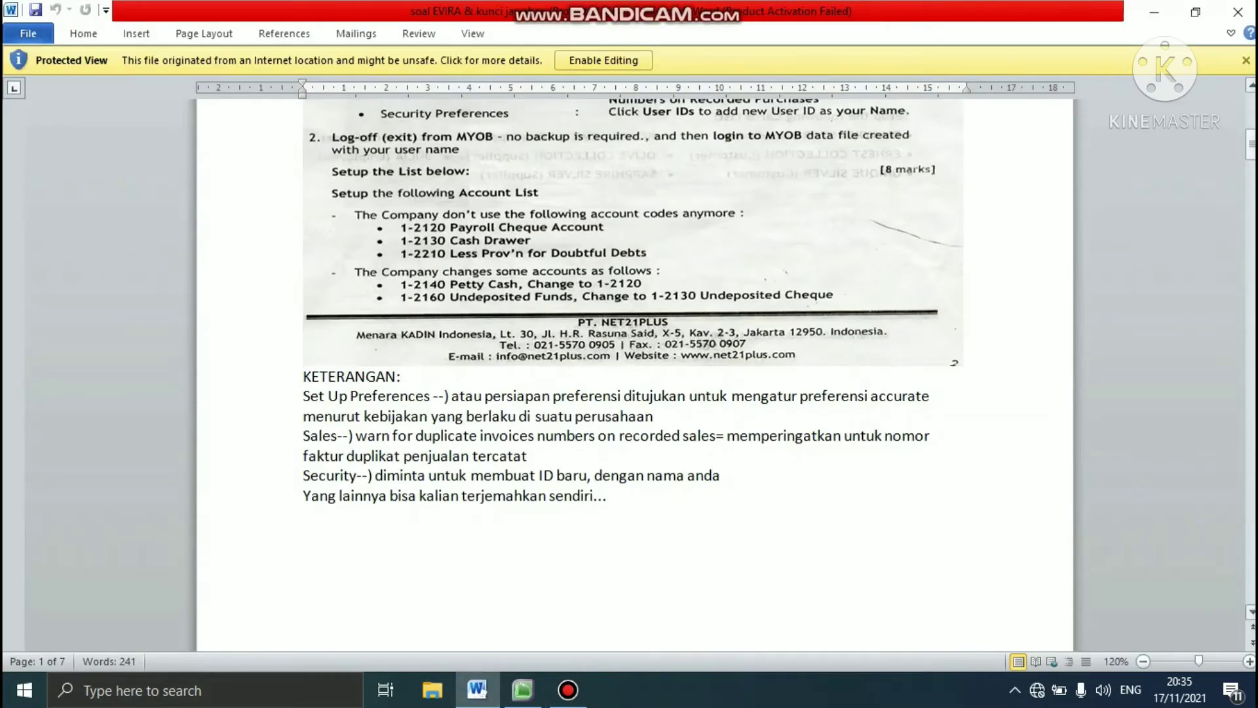
pyautogui.moveTo(1251, 146); pyautogui.dragTo(1252, 186)
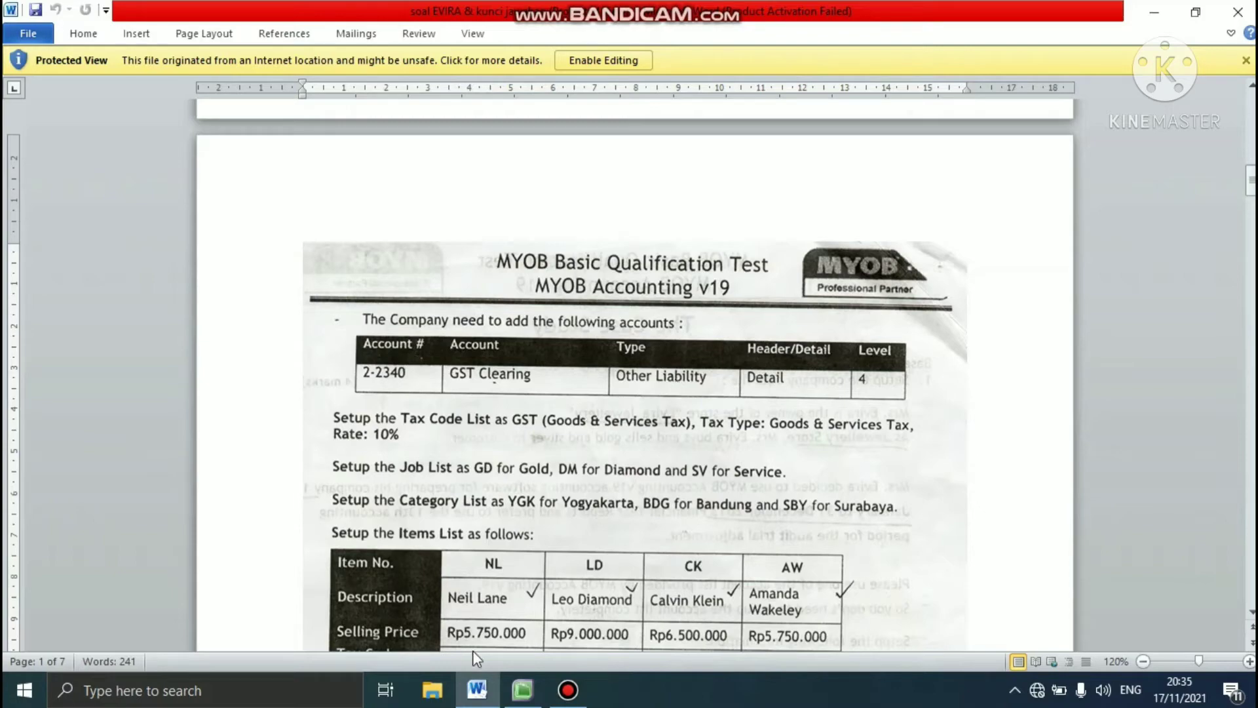
pyautogui.click(522, 689)
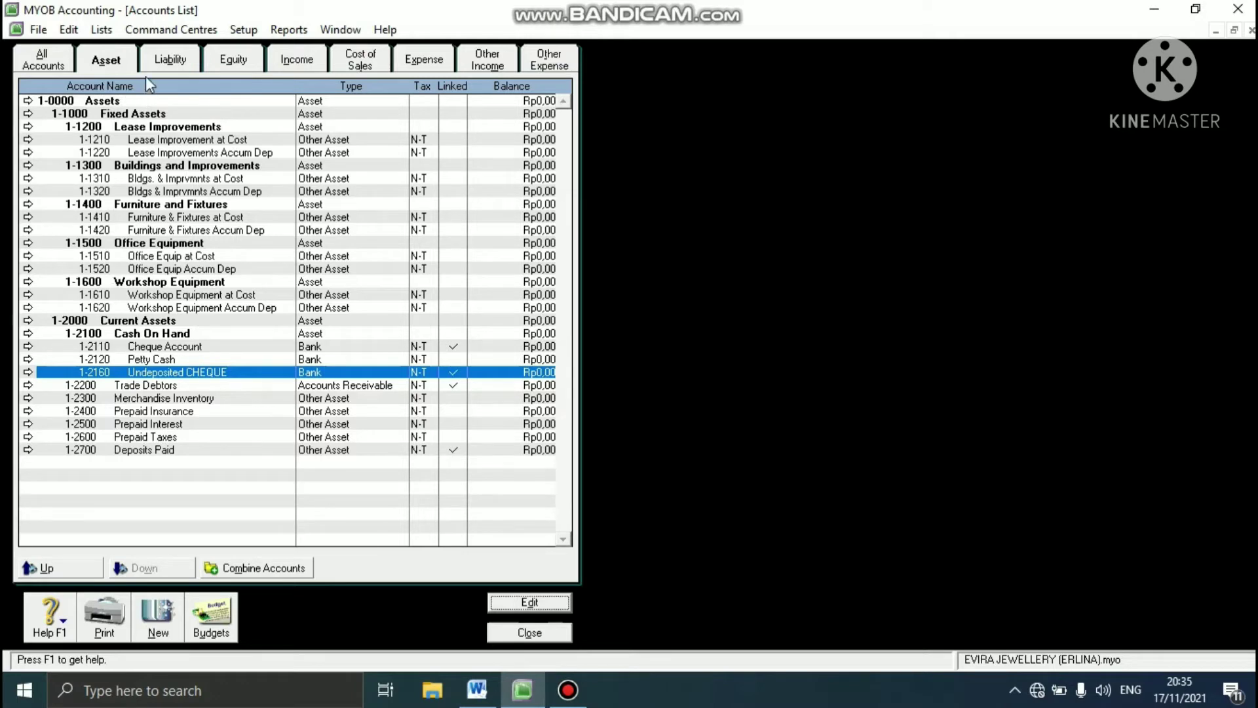
pyautogui.click(172, 61)
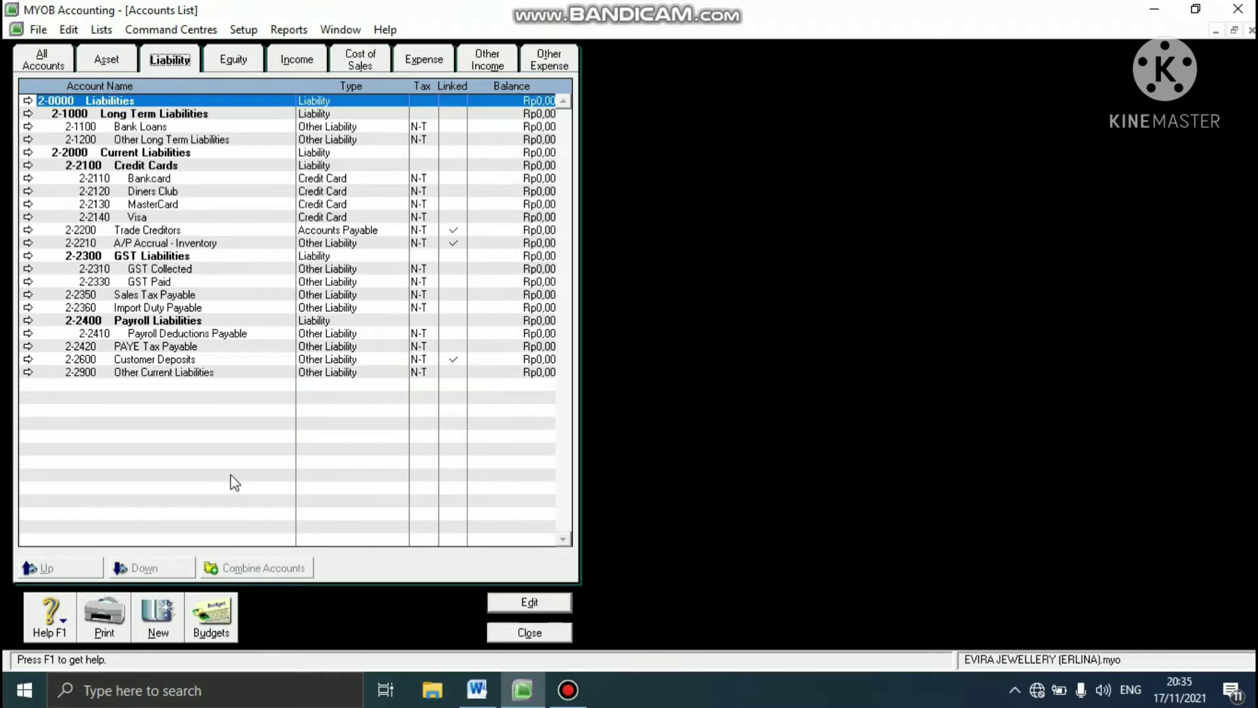
pyautogui.click(161, 629)
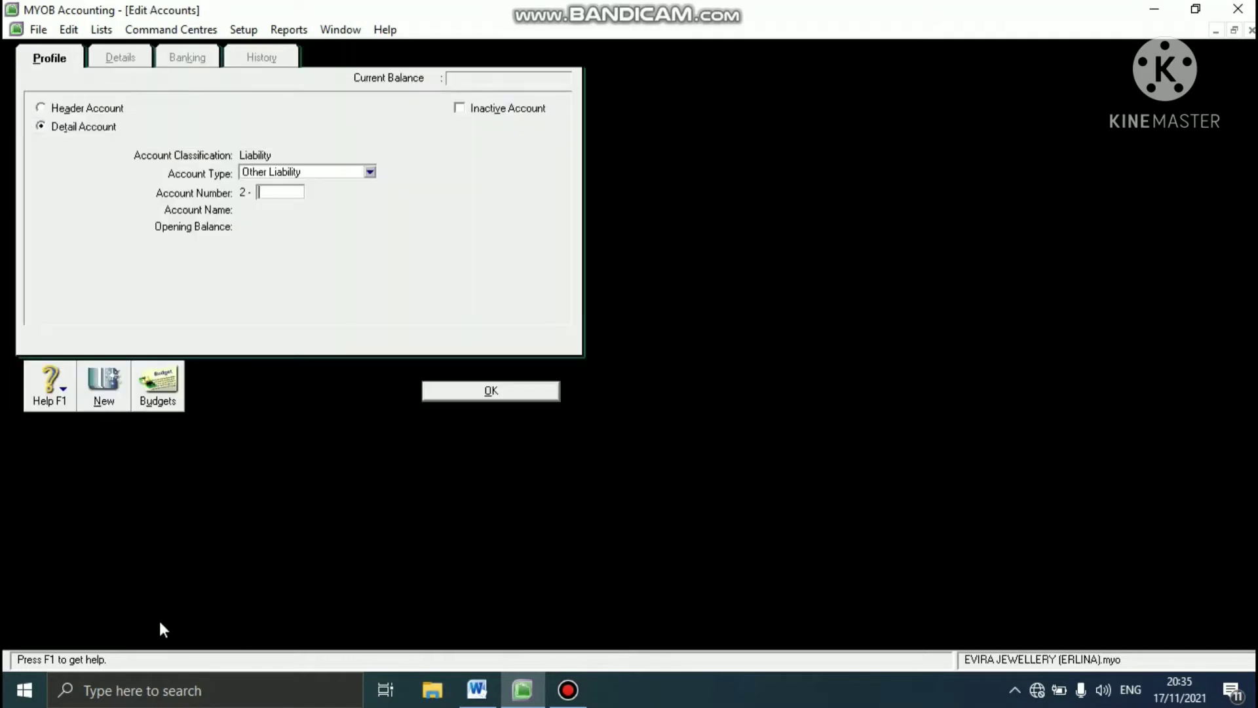
pyautogui.click(254, 192)
pyautogui.write('2340')
pyautogui.press('Tab')
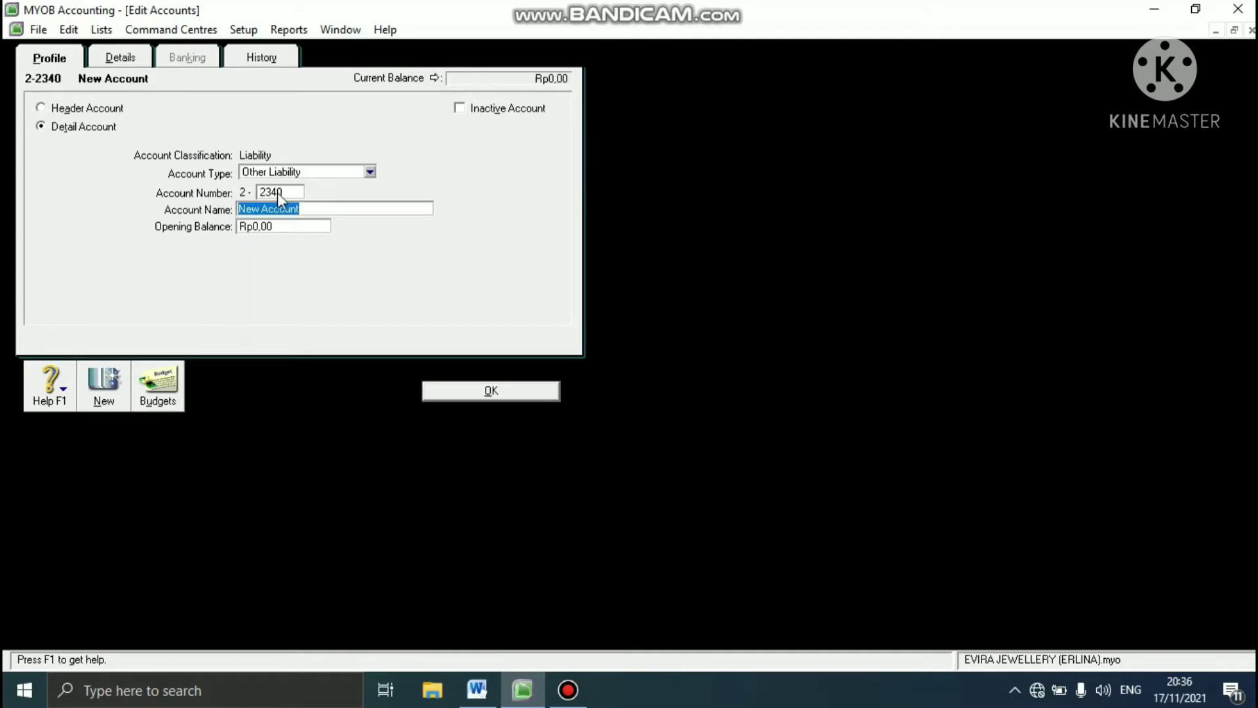
# - Name the new liability account GST CLEARING, save it and close the Accounts List
pyautogui.write('GST CLEARING')
pyautogui.click(507, 388)
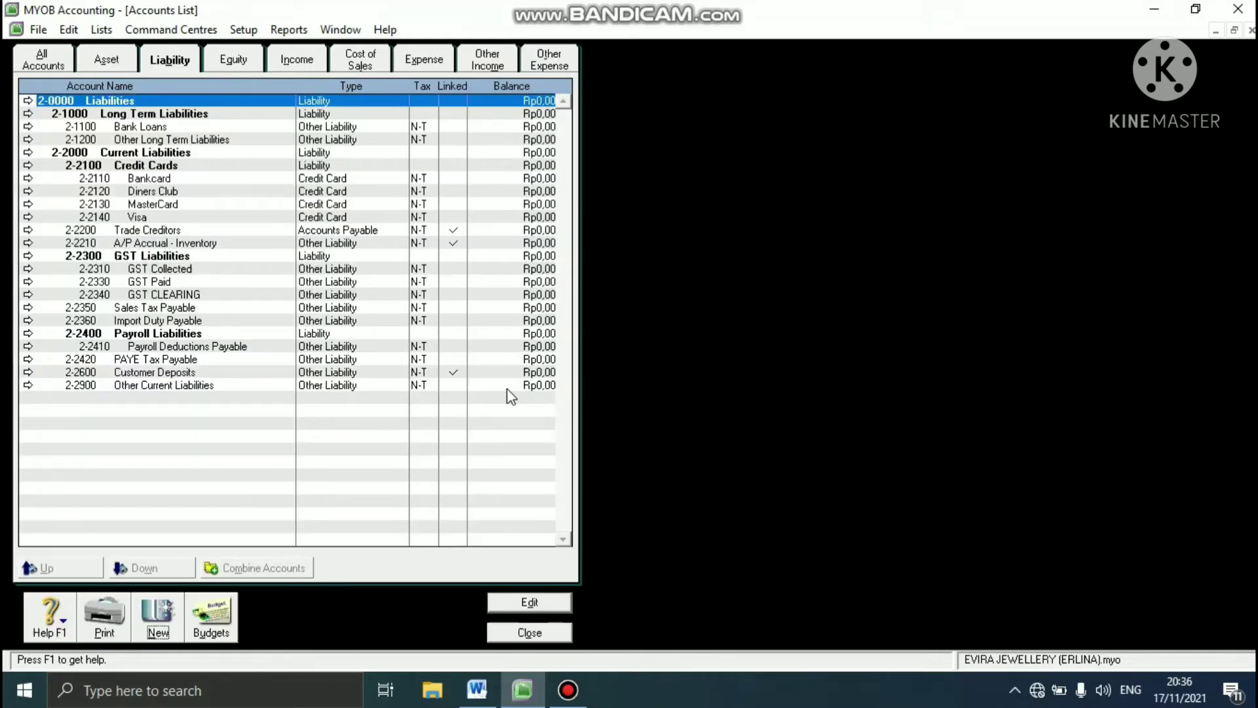
pyautogui.click(517, 631)
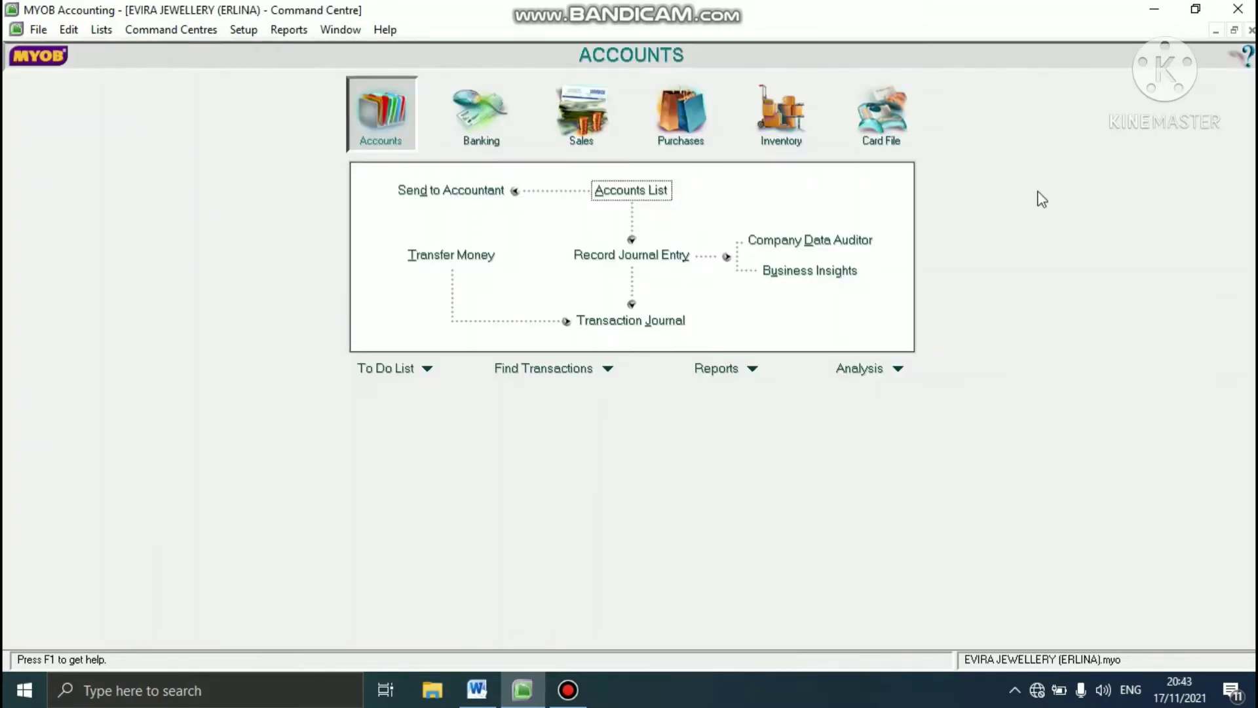
# - Check the required tax code setup in the Word case study, and open the Tax Code List in MYOB Accounting
pyautogui.click(482, 694)
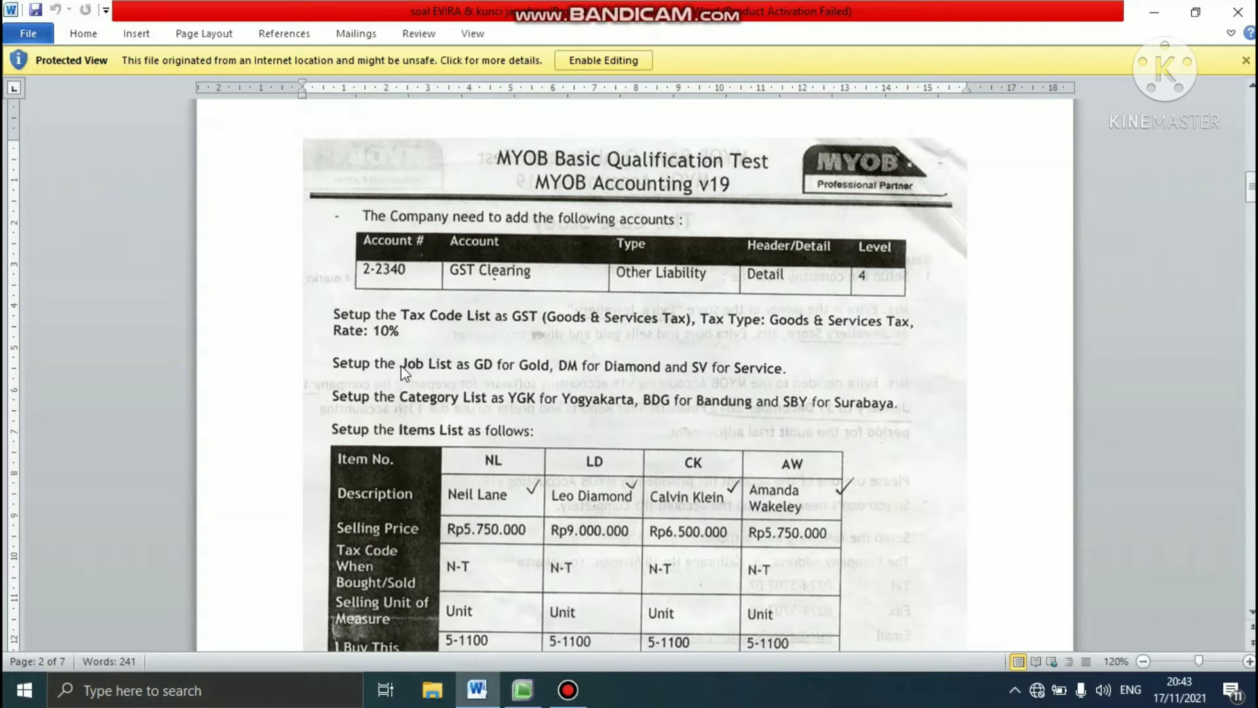
pyautogui.click(536, 697)
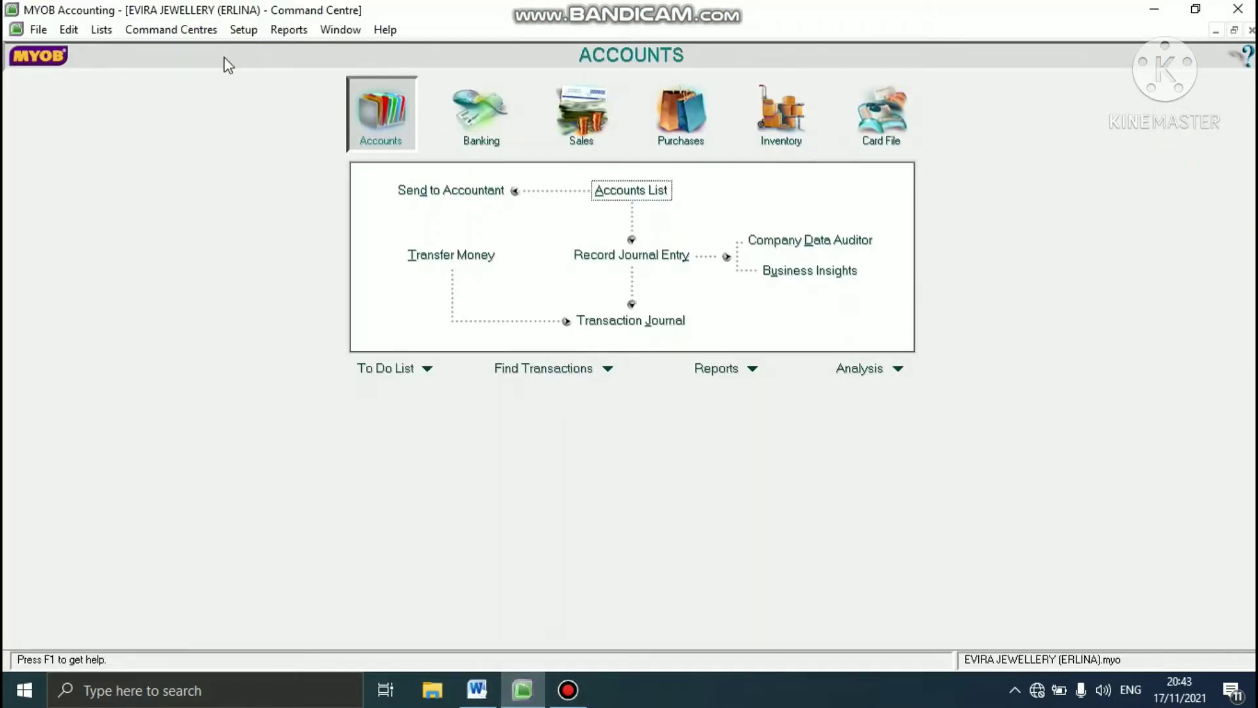
pyautogui.click(103, 30)
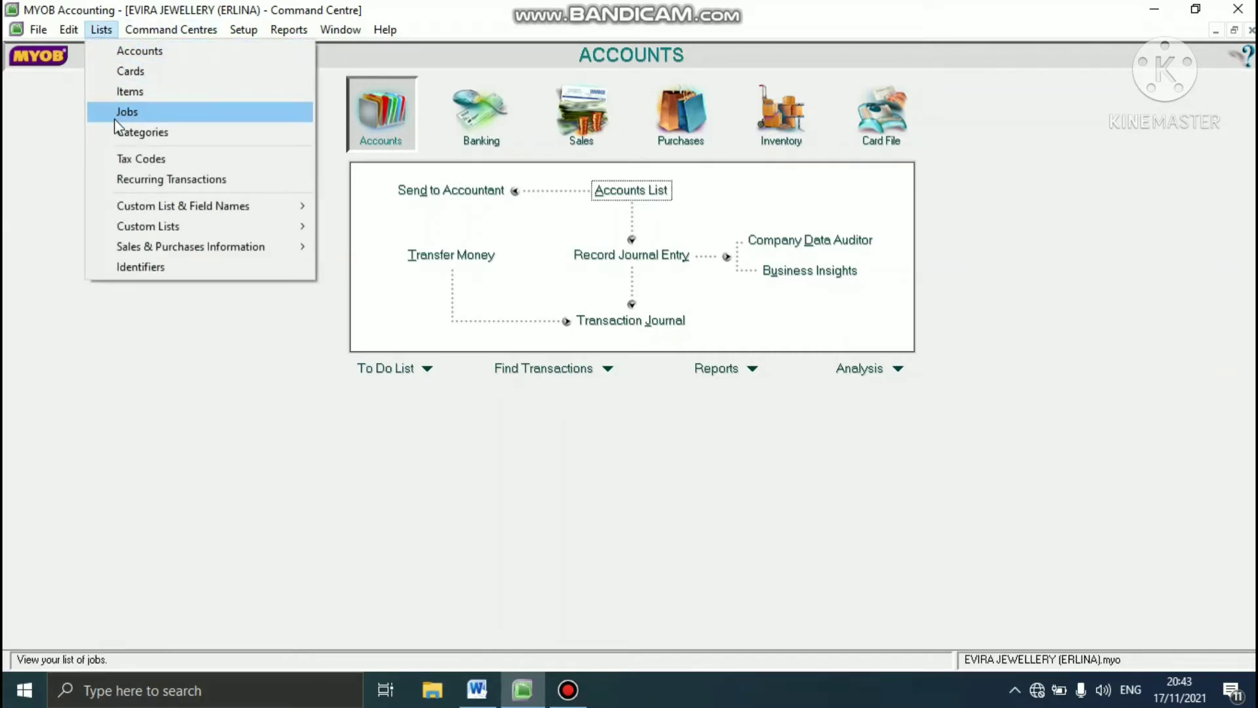
pyautogui.click(124, 157)
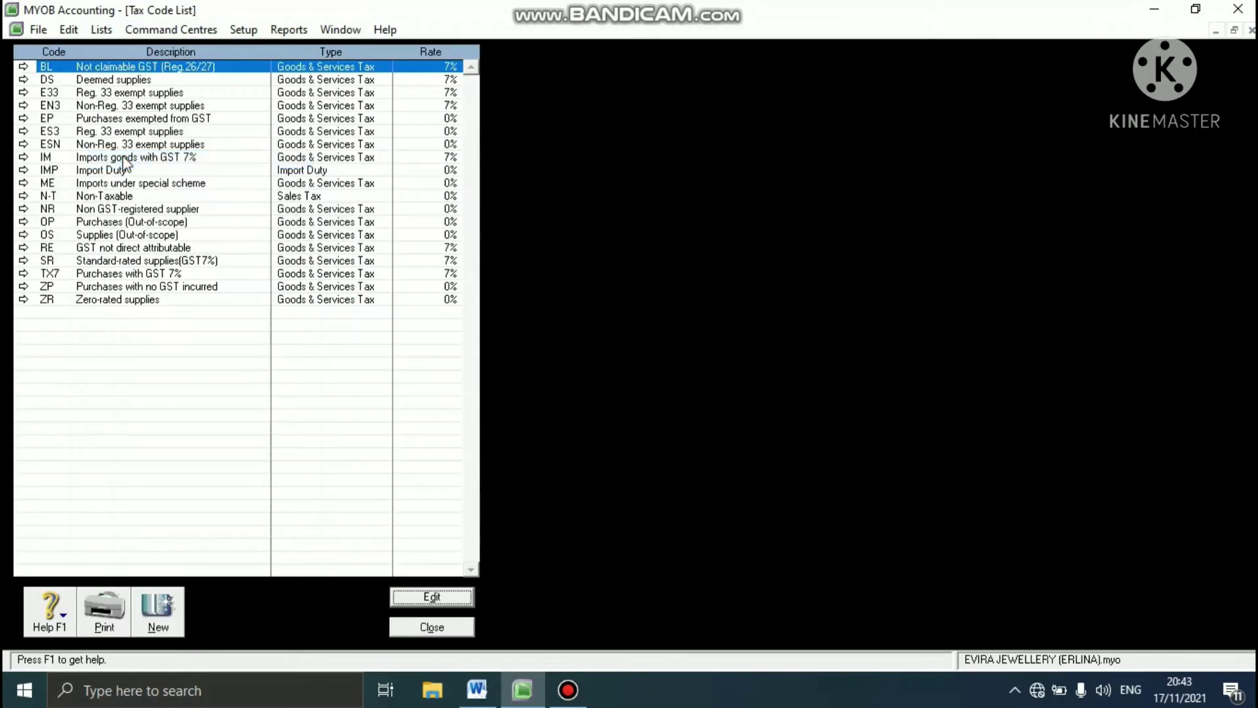
# - Delete the tax codes BL, DS, E33 and EN3 from the Tax Code List
pyautogui.rightClick(160, 72)
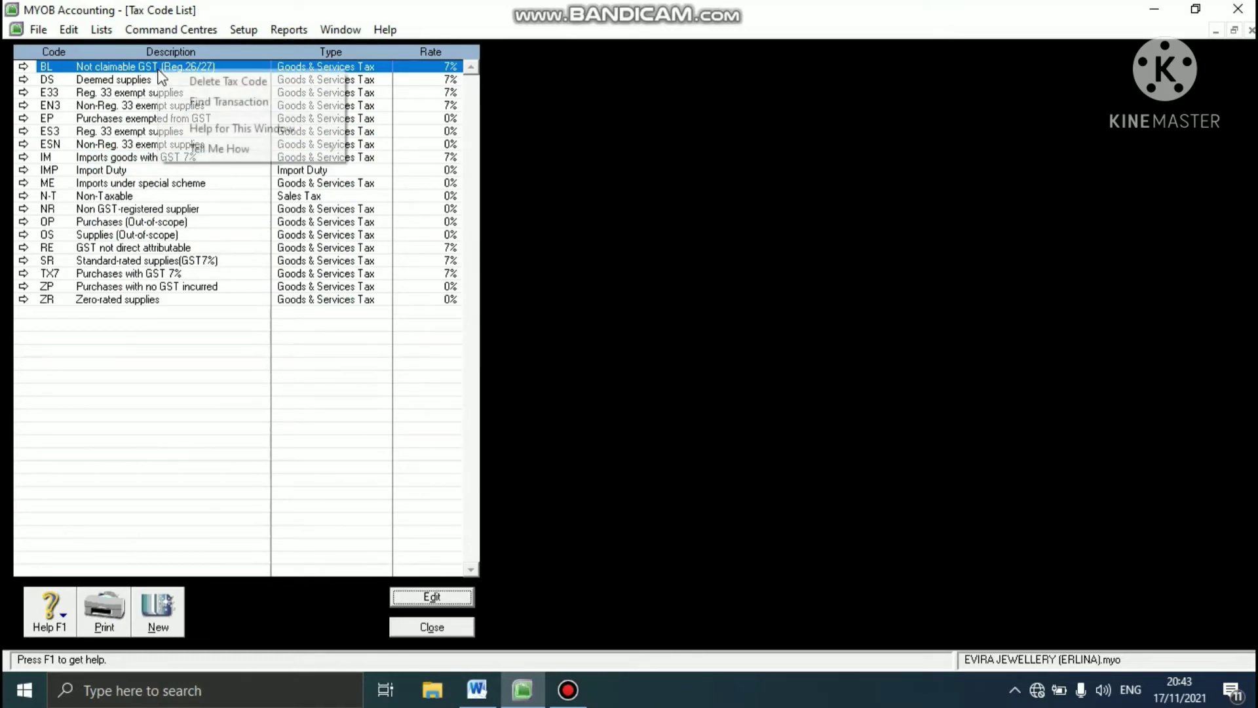
pyautogui.click(216, 88)
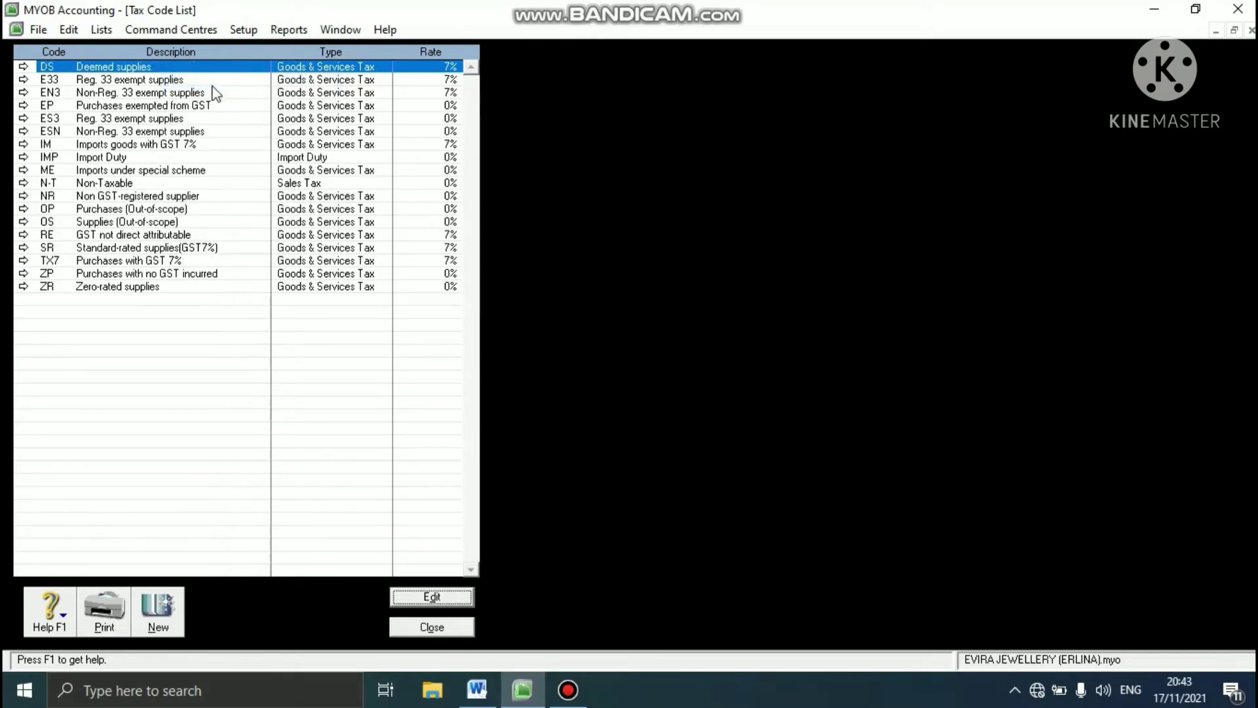
pyautogui.rightClick(197, 72)
pyautogui.click(201, 79)
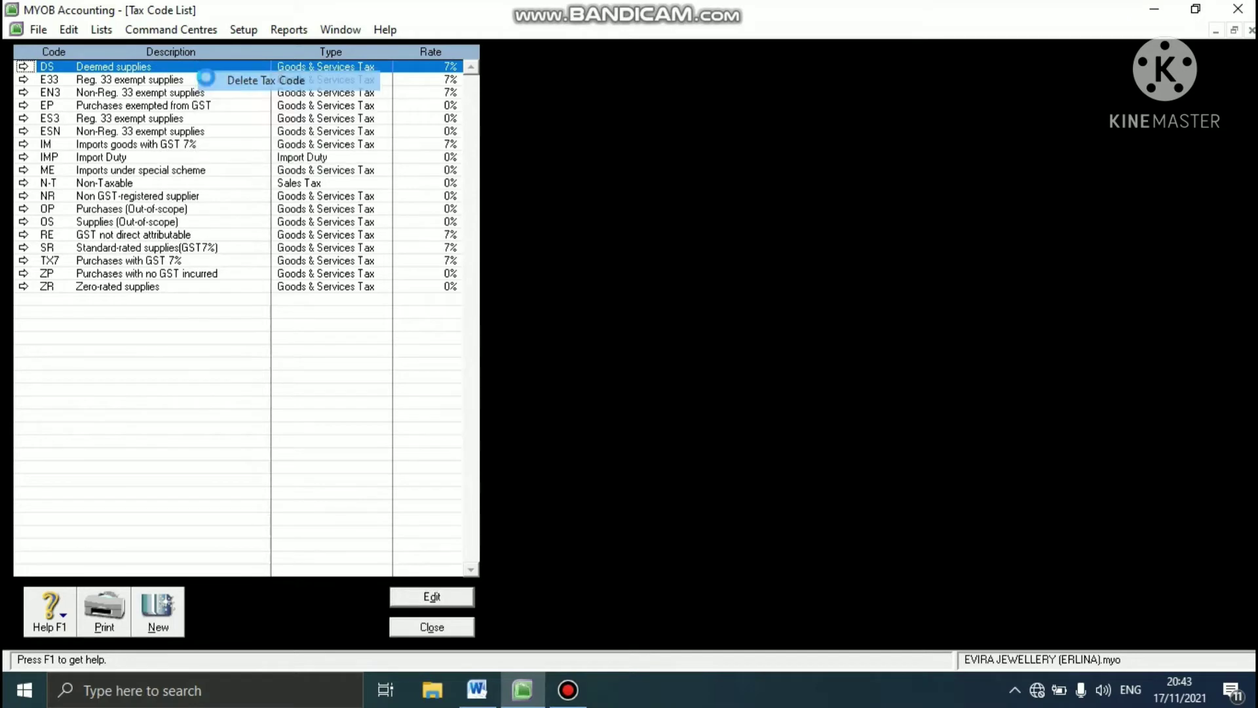
pyautogui.rightClick(194, 69)
pyautogui.click(200, 79)
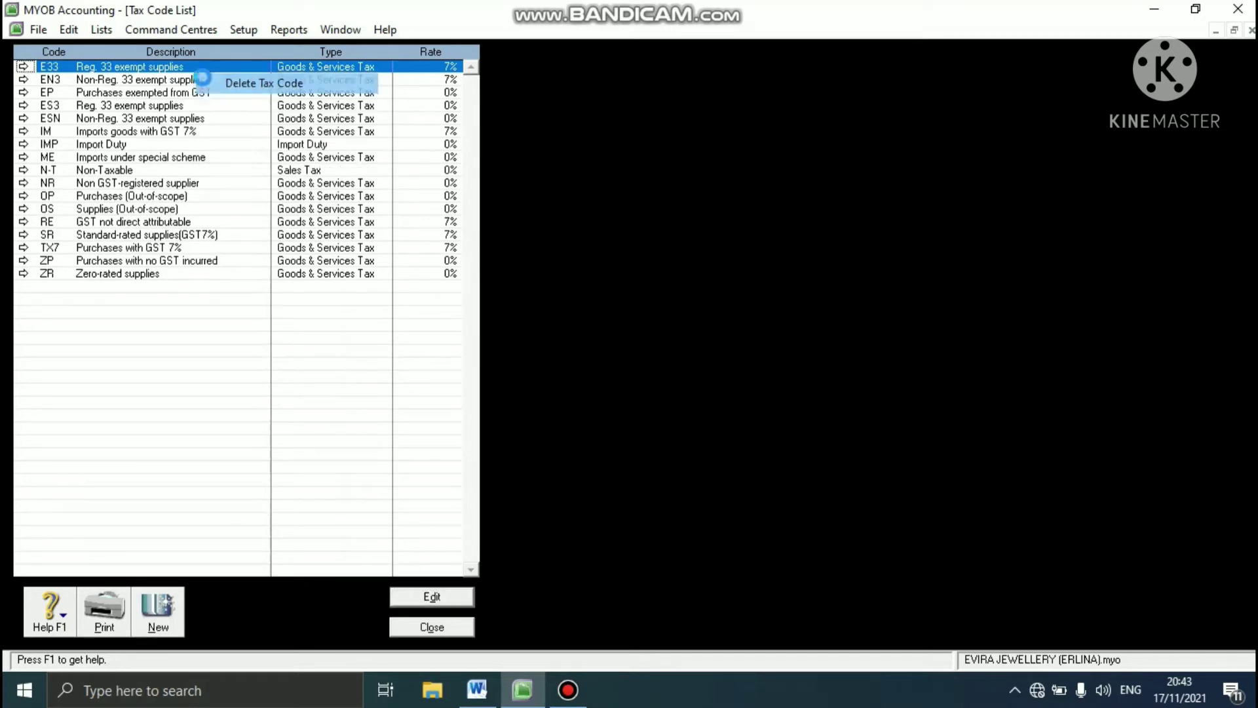
pyautogui.rightClick(191, 68)
pyautogui.click(211, 78)
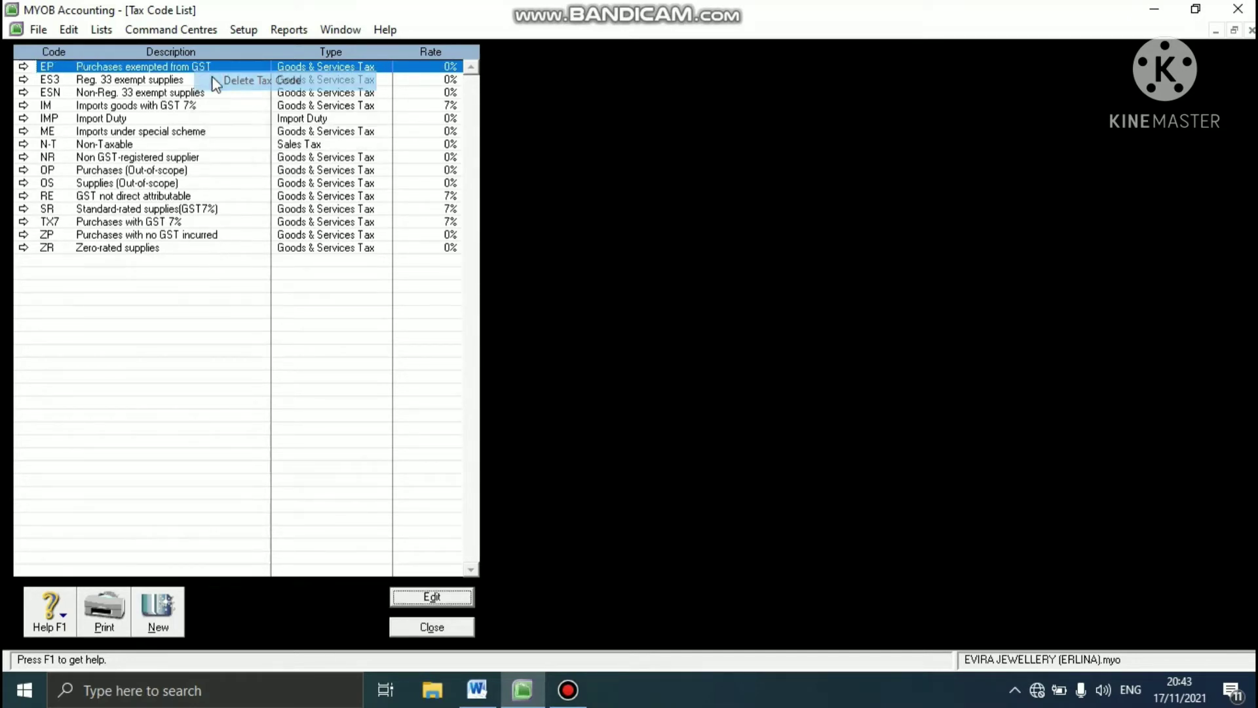
# - Delete the tax codes EP, ES3, ESN, IM, IMP and ME from the list
pyautogui.rightClick(205, 74)
pyautogui.click(221, 79)
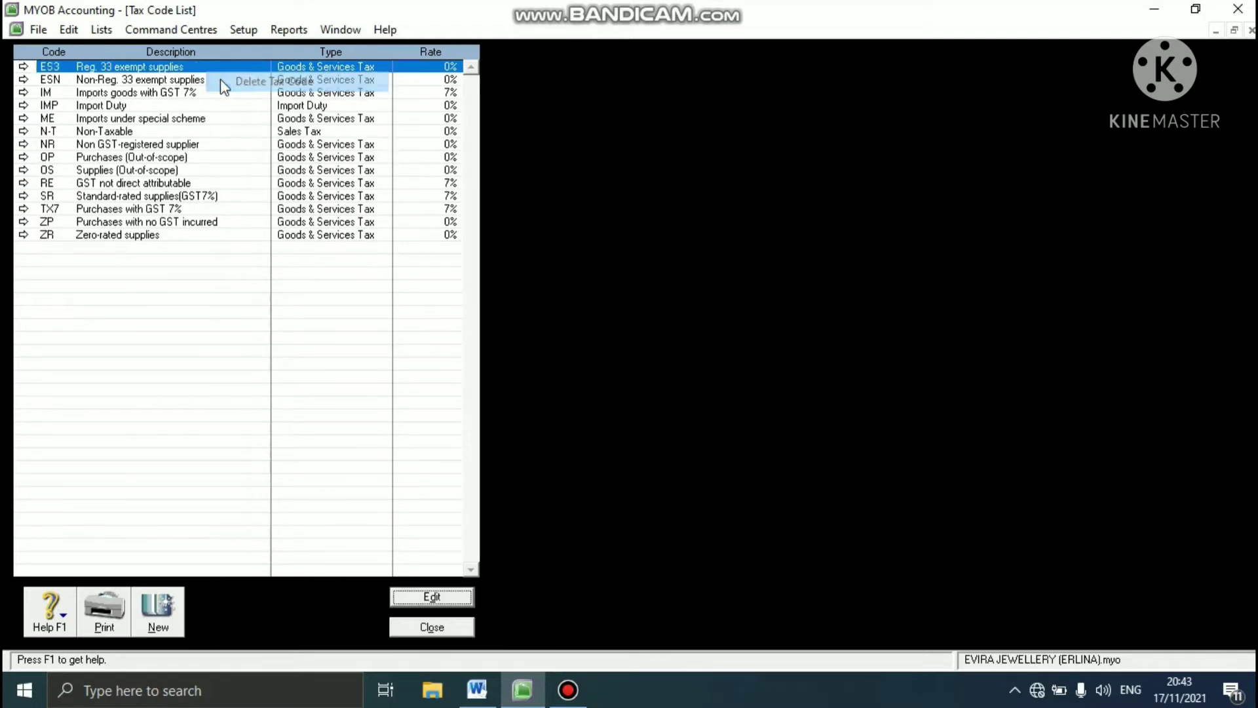
pyautogui.rightClick(208, 70)
pyautogui.click(218, 77)
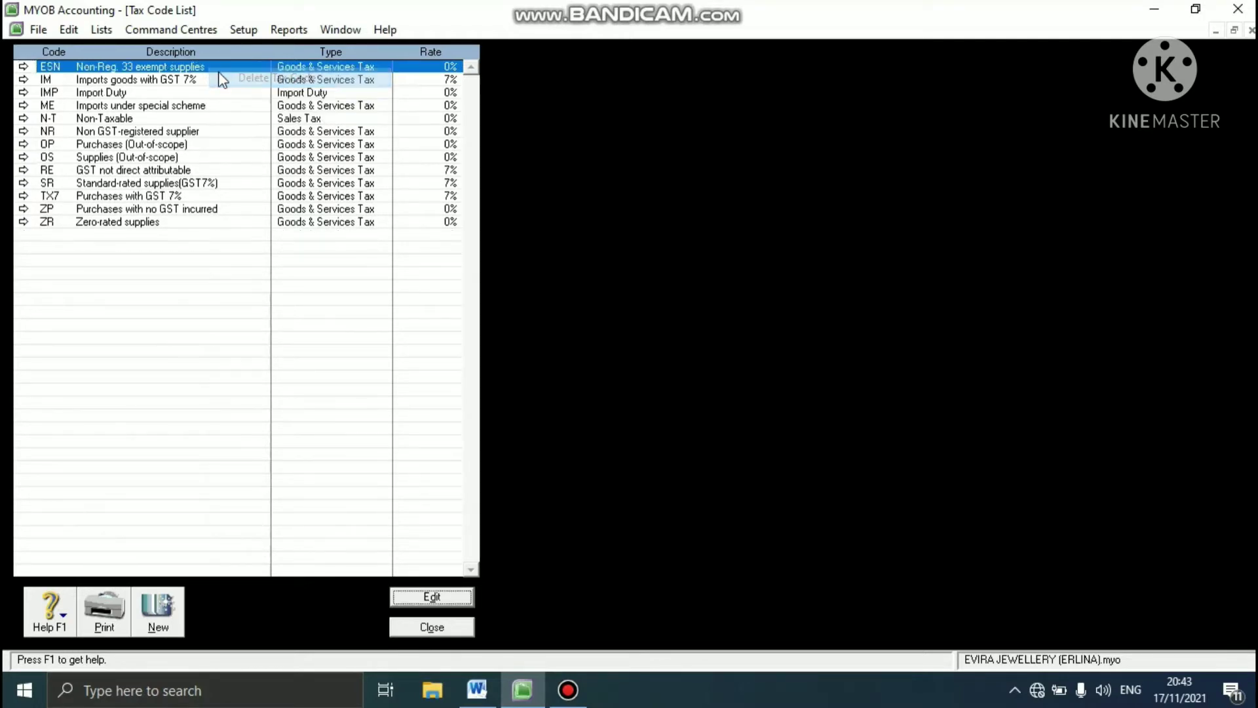
pyautogui.rightClick(190, 76)
pyautogui.click(217, 82)
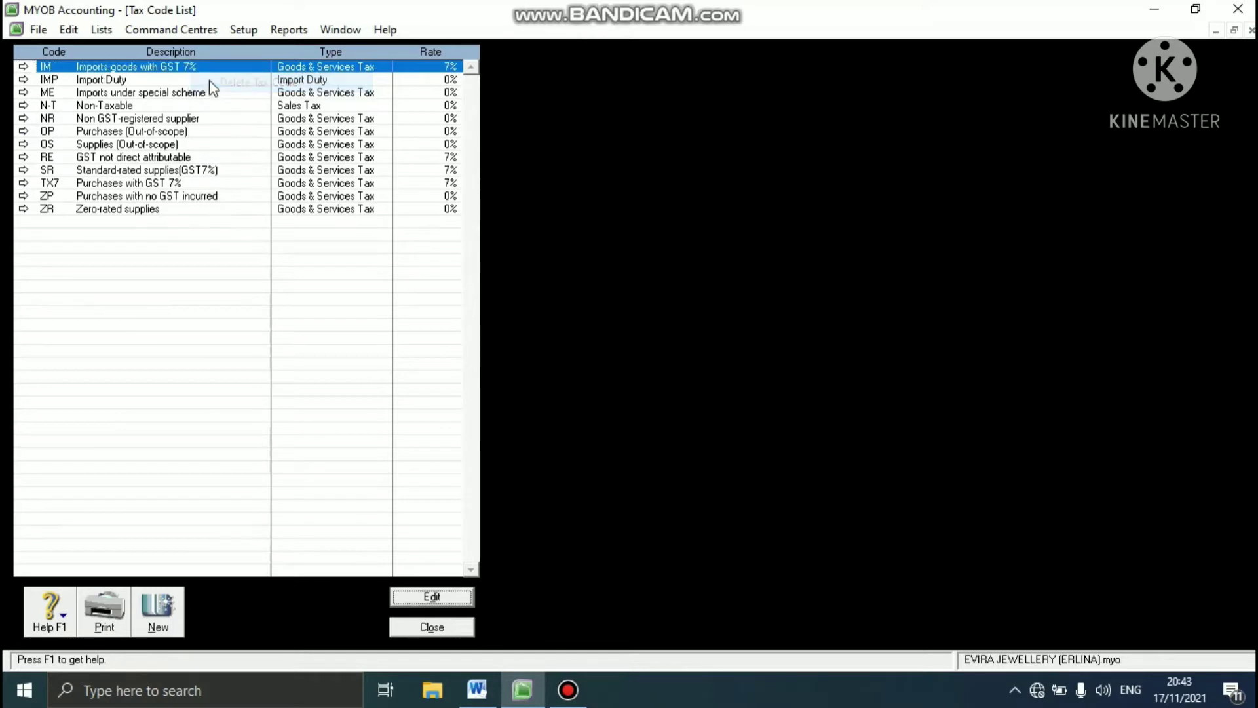
pyautogui.rightClick(207, 69)
pyautogui.click(218, 79)
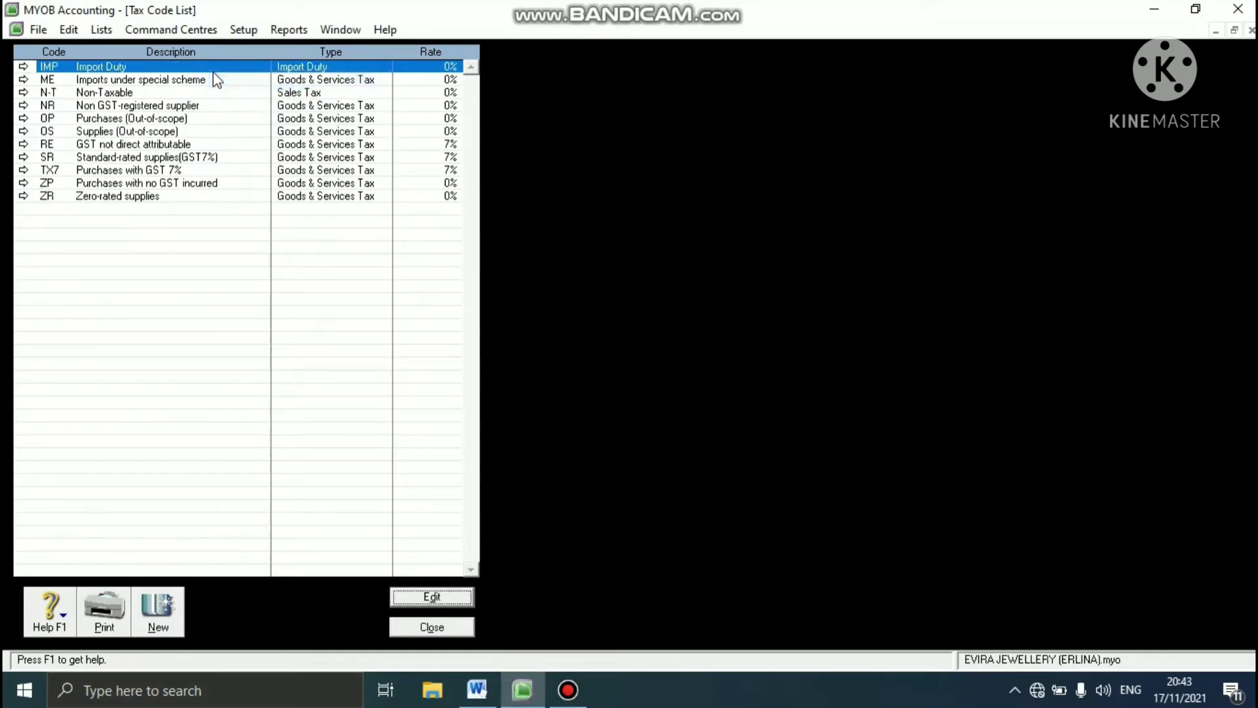
pyautogui.rightClick(211, 72)
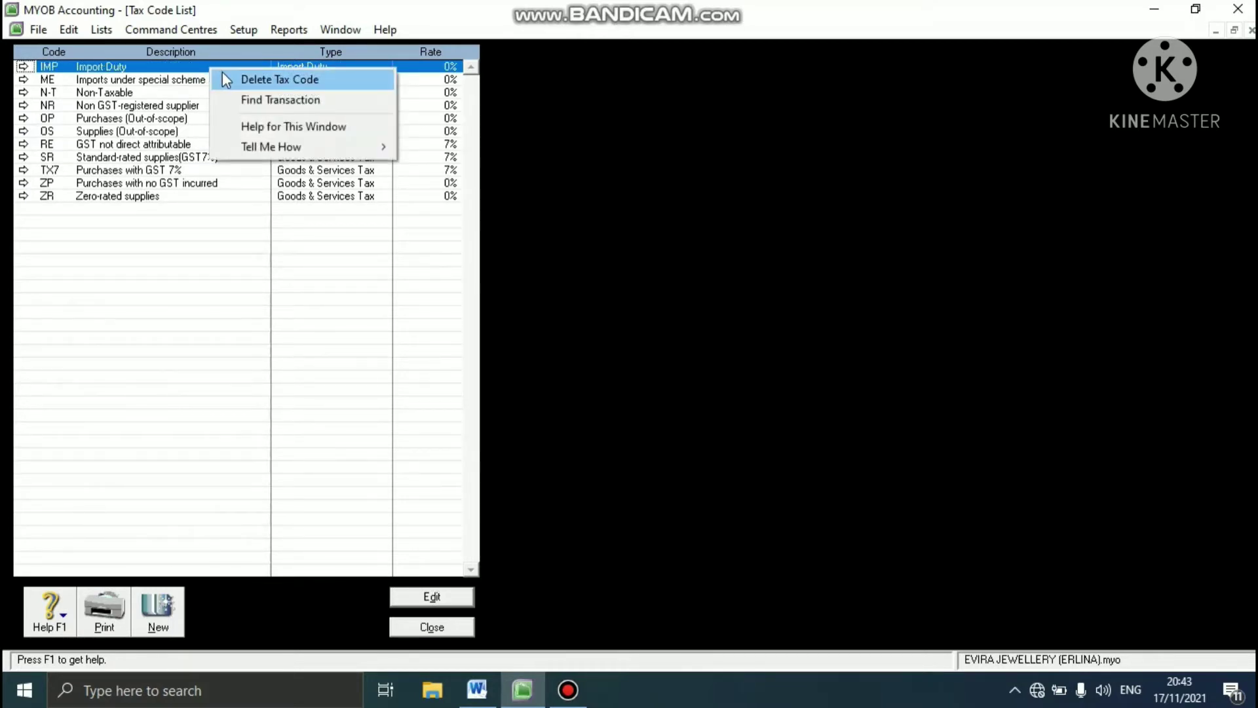
pyautogui.click(220, 79)
pyautogui.rightClick(208, 70)
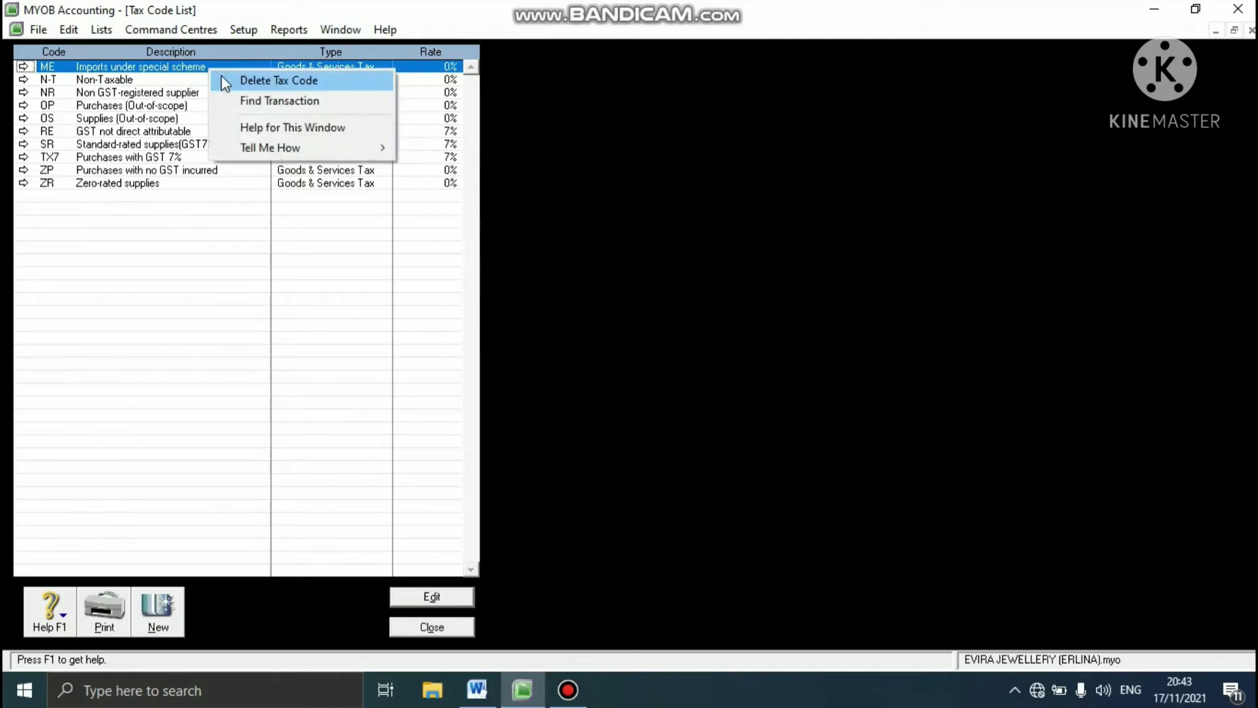
pyautogui.click(222, 76)
# - Try to delete the Non-Taxable tax code N-T
pyautogui.rightClick(207, 74)
pyautogui.click(216, 78)
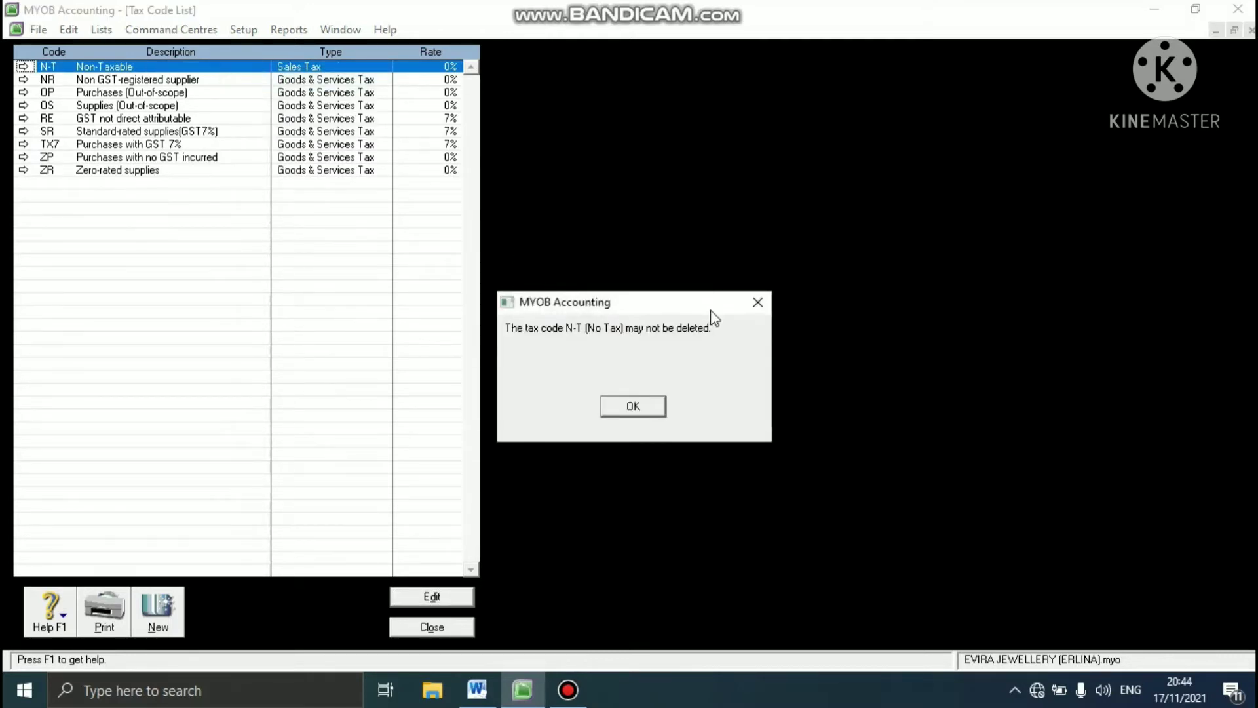
pyautogui.click(617, 402)
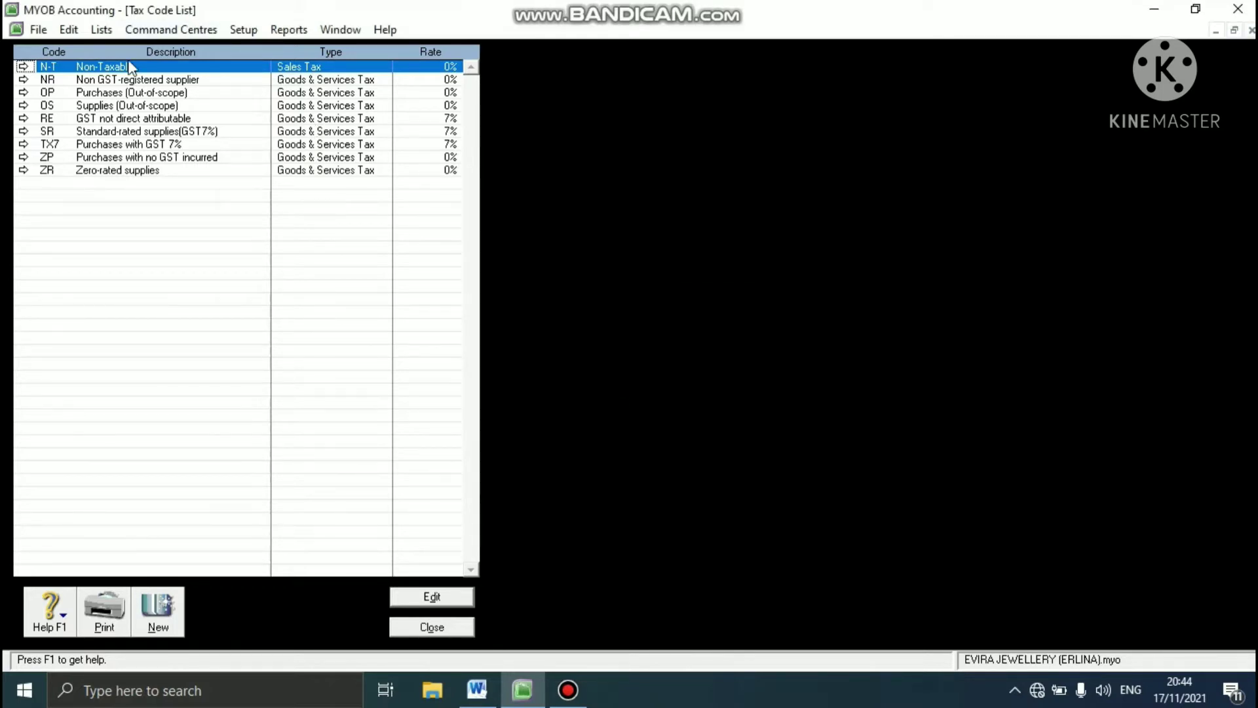
# - Delete the tax codes NR, OP, OS and RE from the list
pyautogui.rightClick(109, 83)
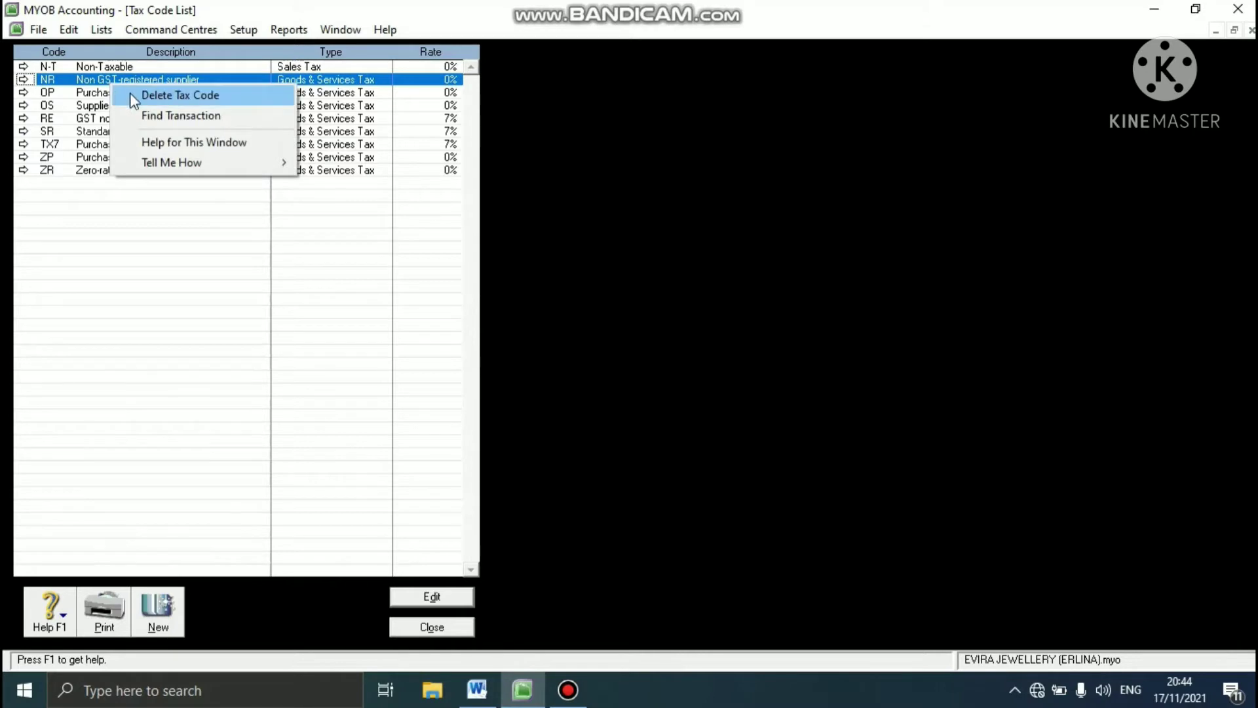
pyautogui.click(130, 95)
pyautogui.rightClick(130, 86)
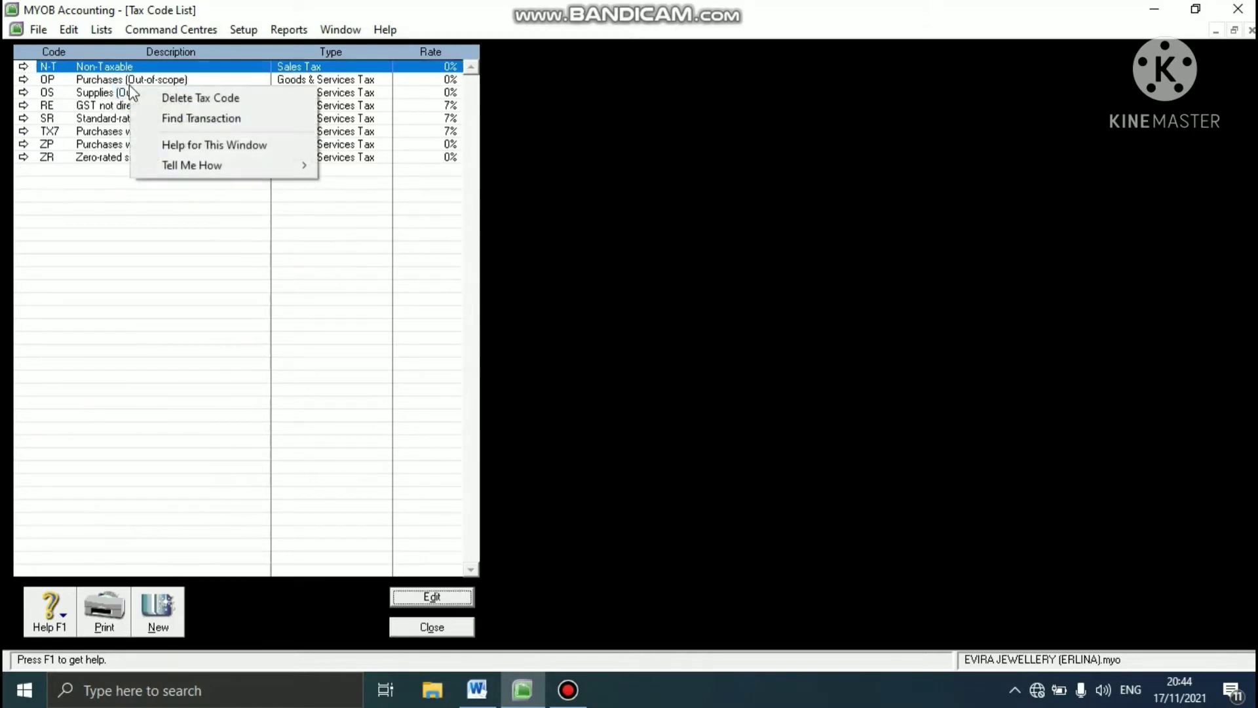
pyautogui.click(124, 81)
pyautogui.rightClick(121, 79)
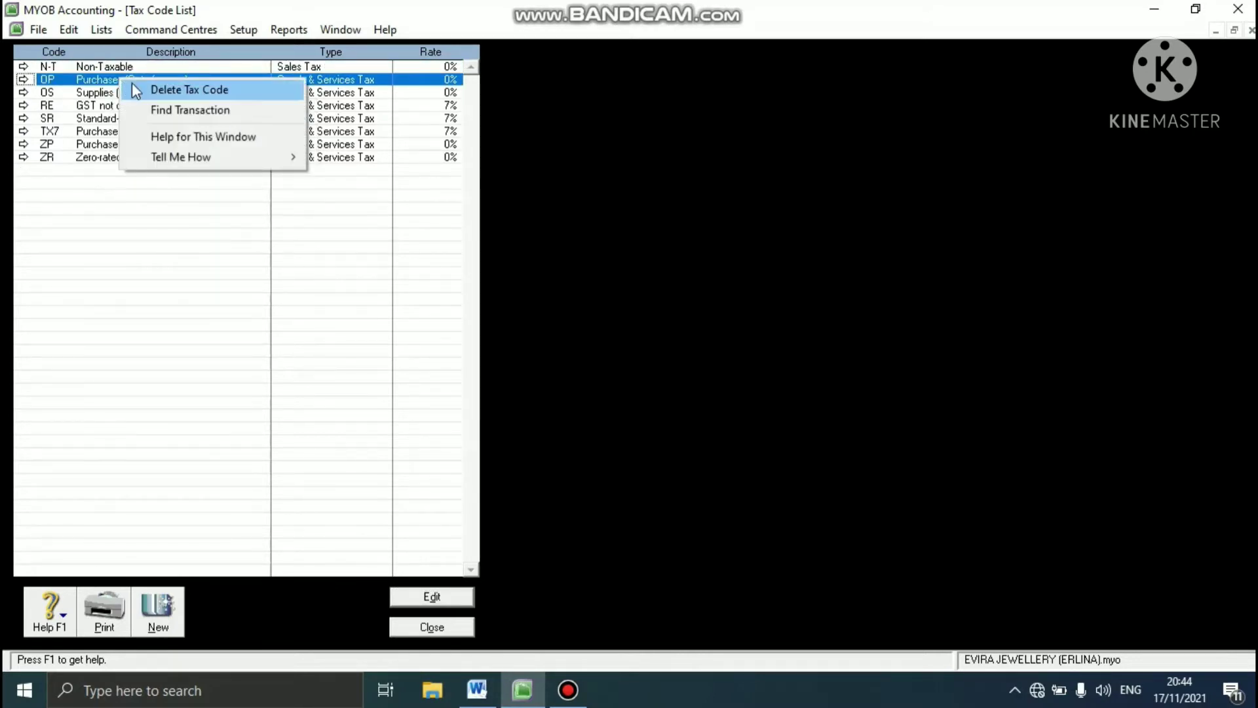
pyautogui.click(131, 83)
pyautogui.rightClick(127, 84)
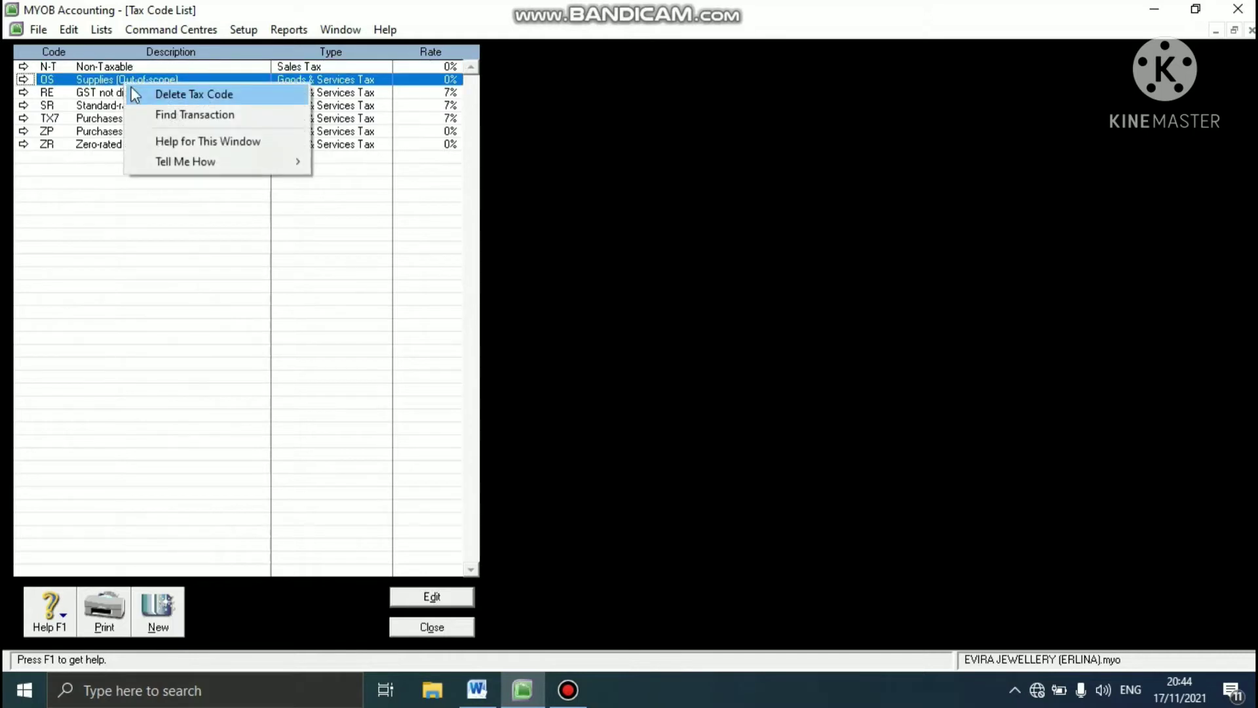
pyautogui.click(135, 96)
pyautogui.rightClick(125, 83)
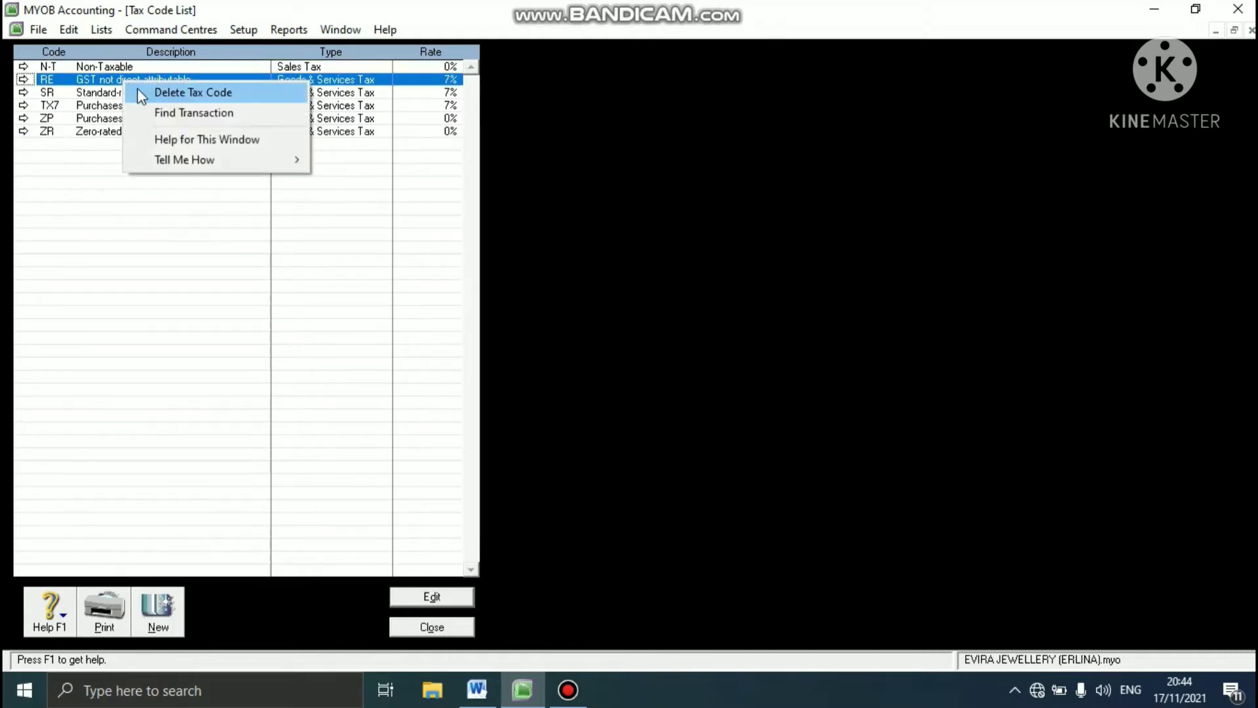
pyautogui.click(141, 93)
# - Try to delete the 7% tax codes SR and TX7
pyautogui.rightClick(133, 83)
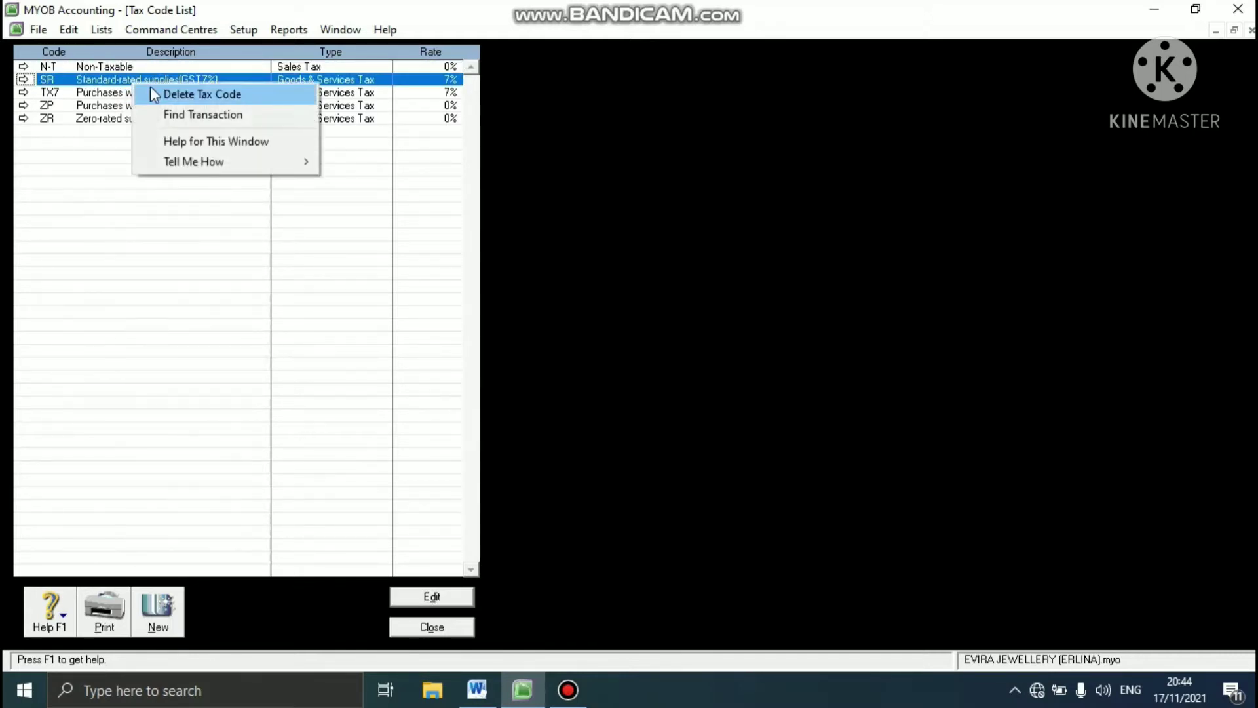
pyautogui.click(154, 95)
pyautogui.click(633, 405)
pyautogui.click(169, 94)
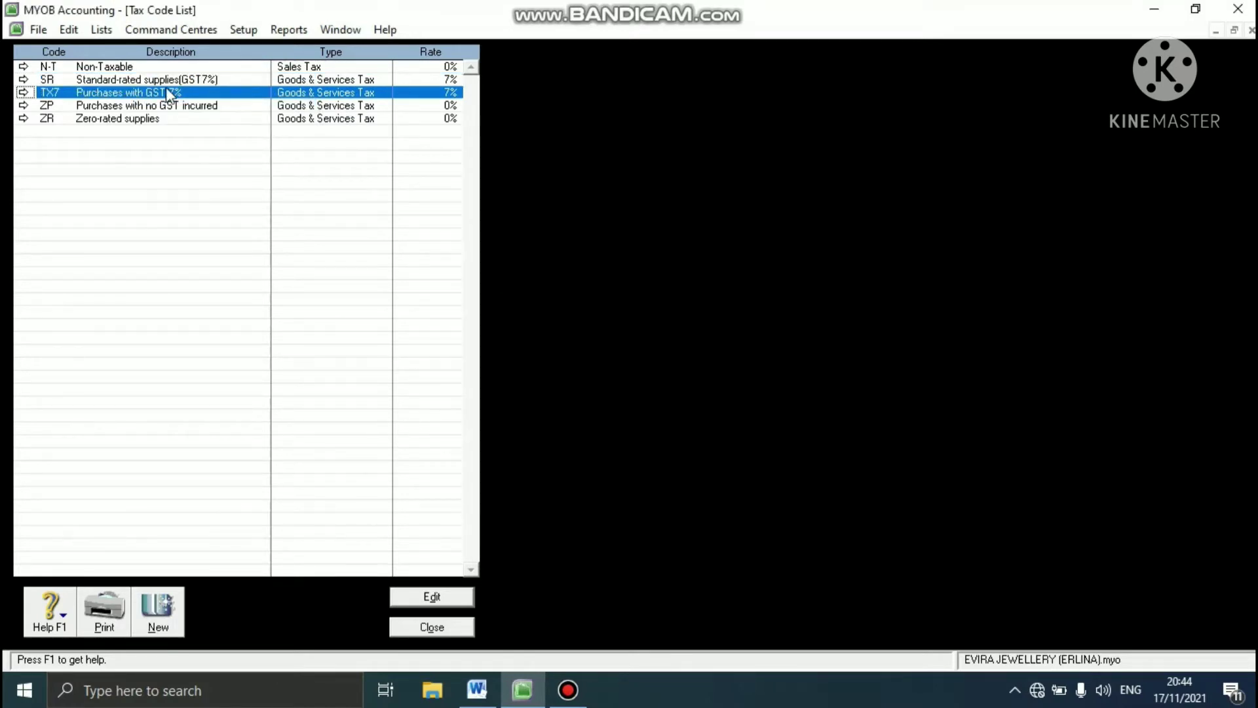
pyautogui.rightClick(169, 95)
pyautogui.click(197, 100)
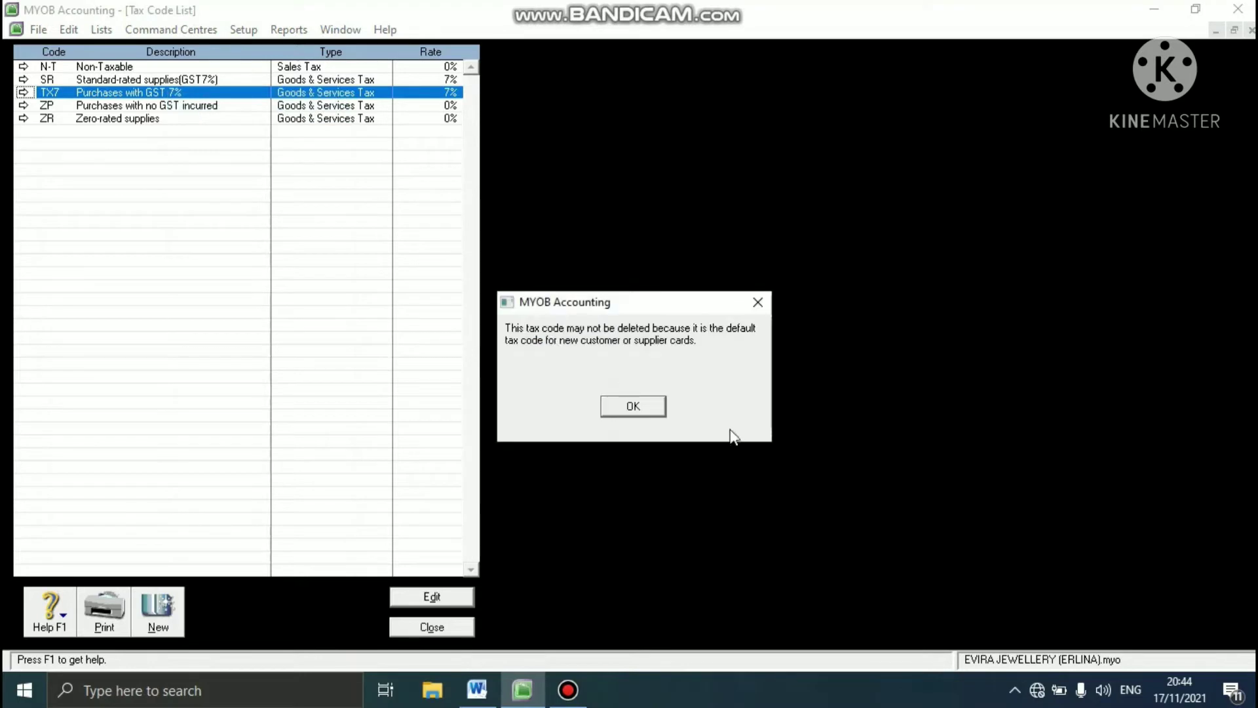
pyautogui.click(650, 406)
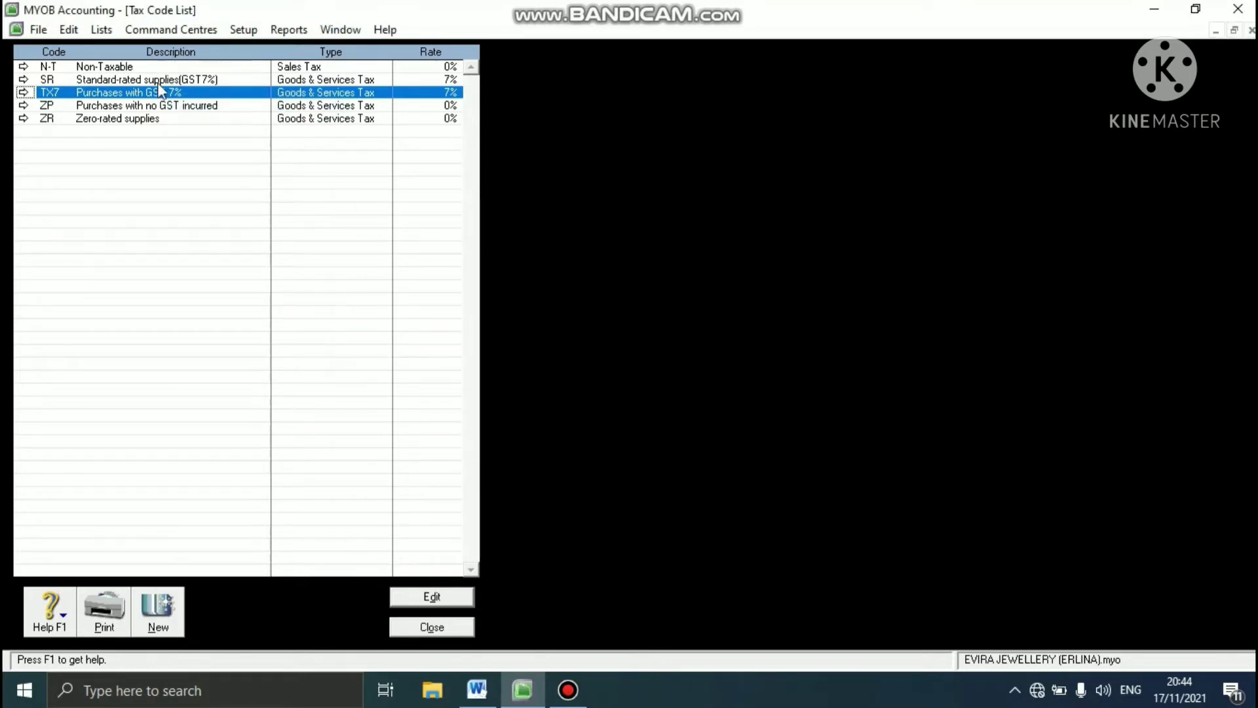
# - Delete the tax codes ZP and ZR from the list
pyautogui.rightClick(147, 106)
pyautogui.click(164, 118)
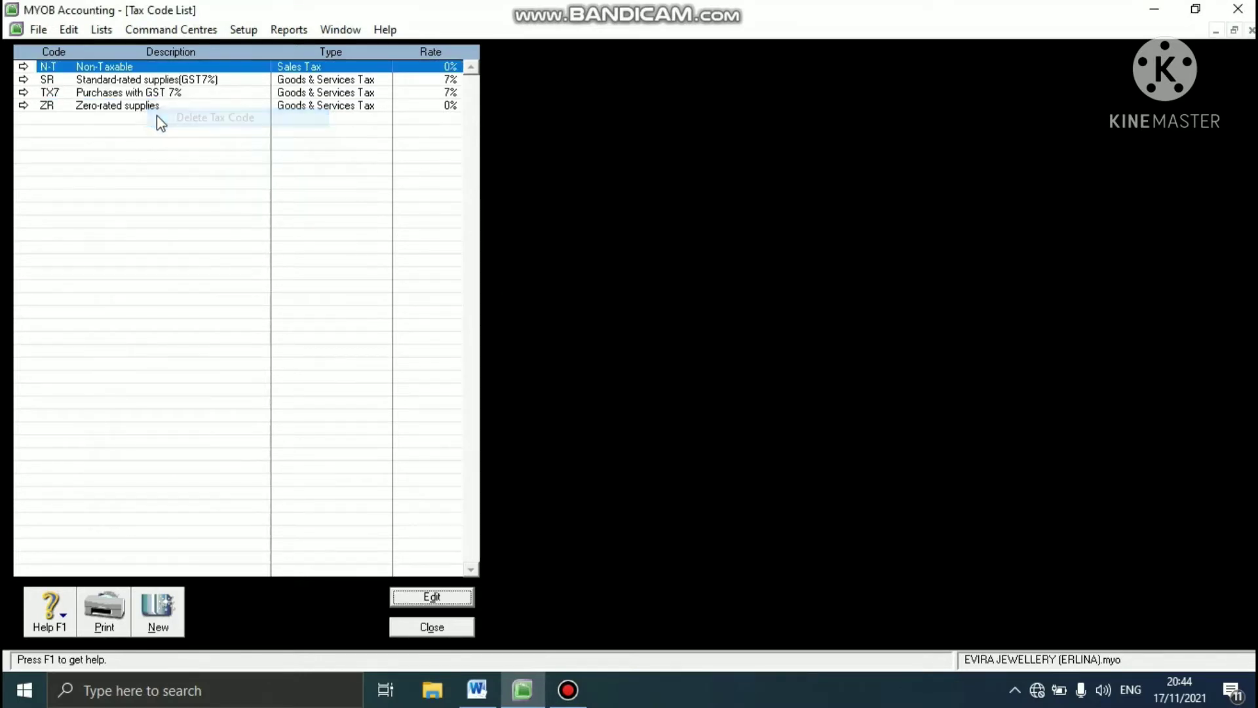
pyautogui.rightClick(149, 105)
pyautogui.click(168, 110)
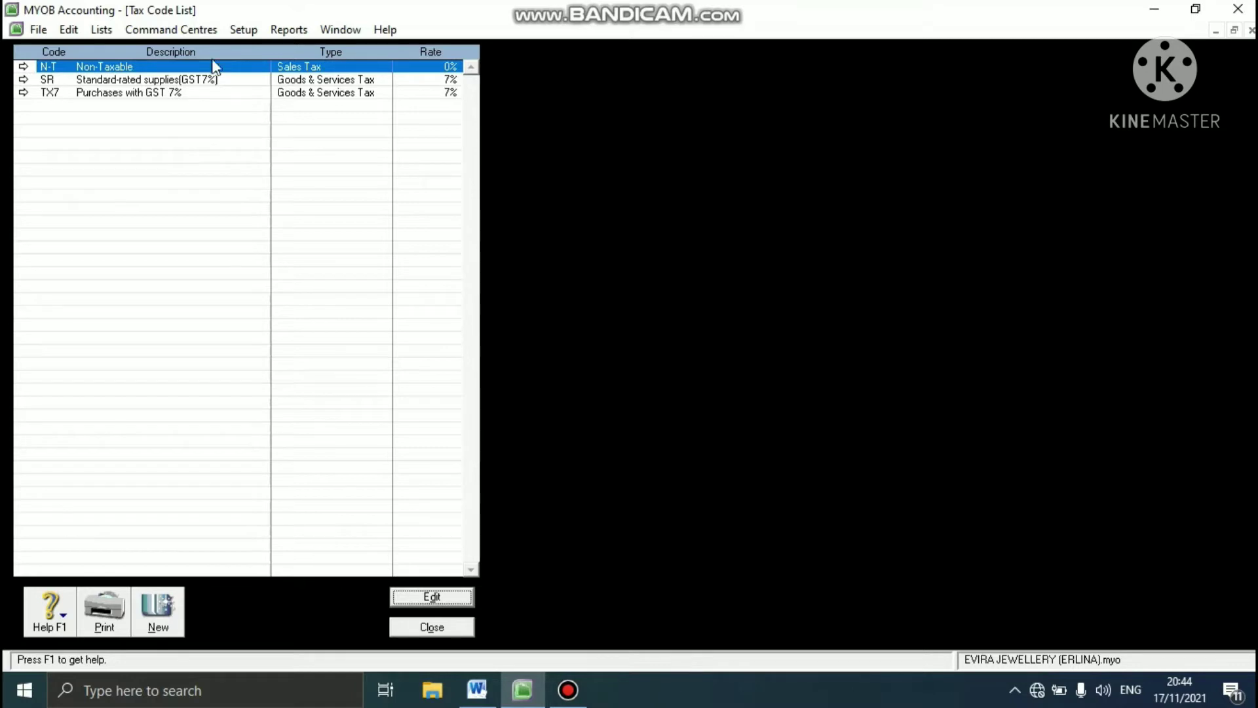
# - Edit the TX7 tax code, changing its code to GST and accepting the replacement for existing records
pyautogui.click(131, 93)
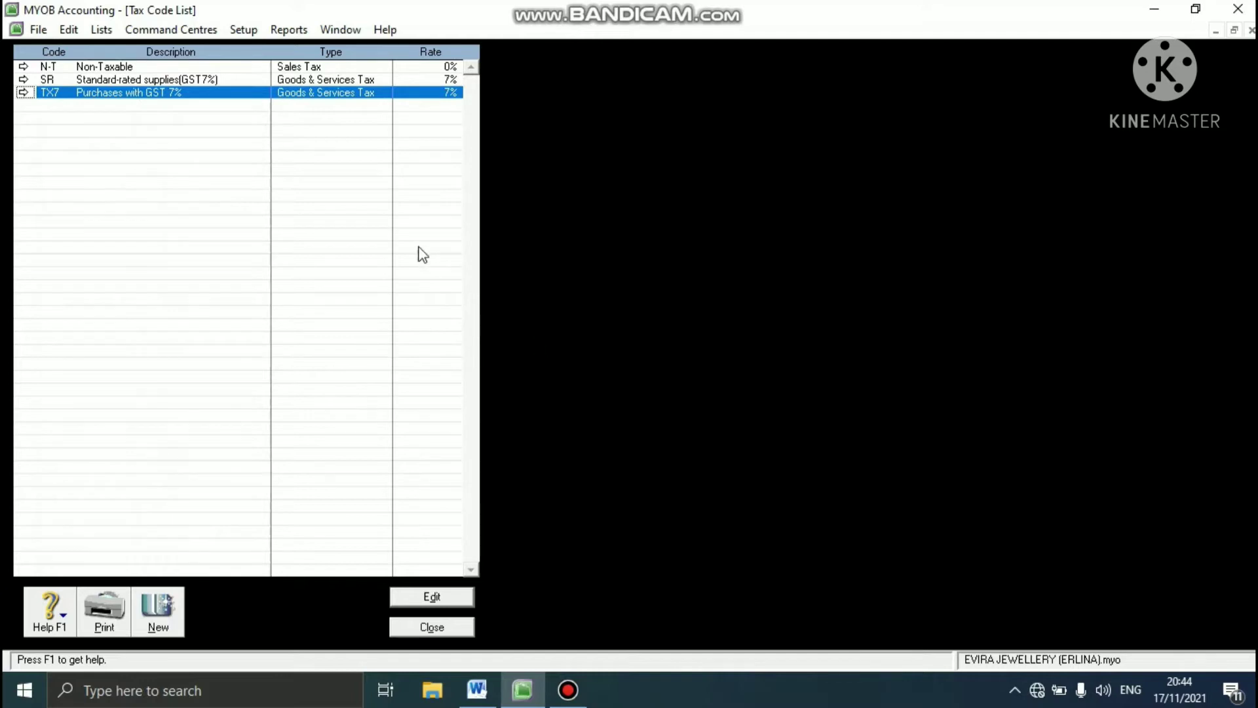
pyautogui.click(431, 596)
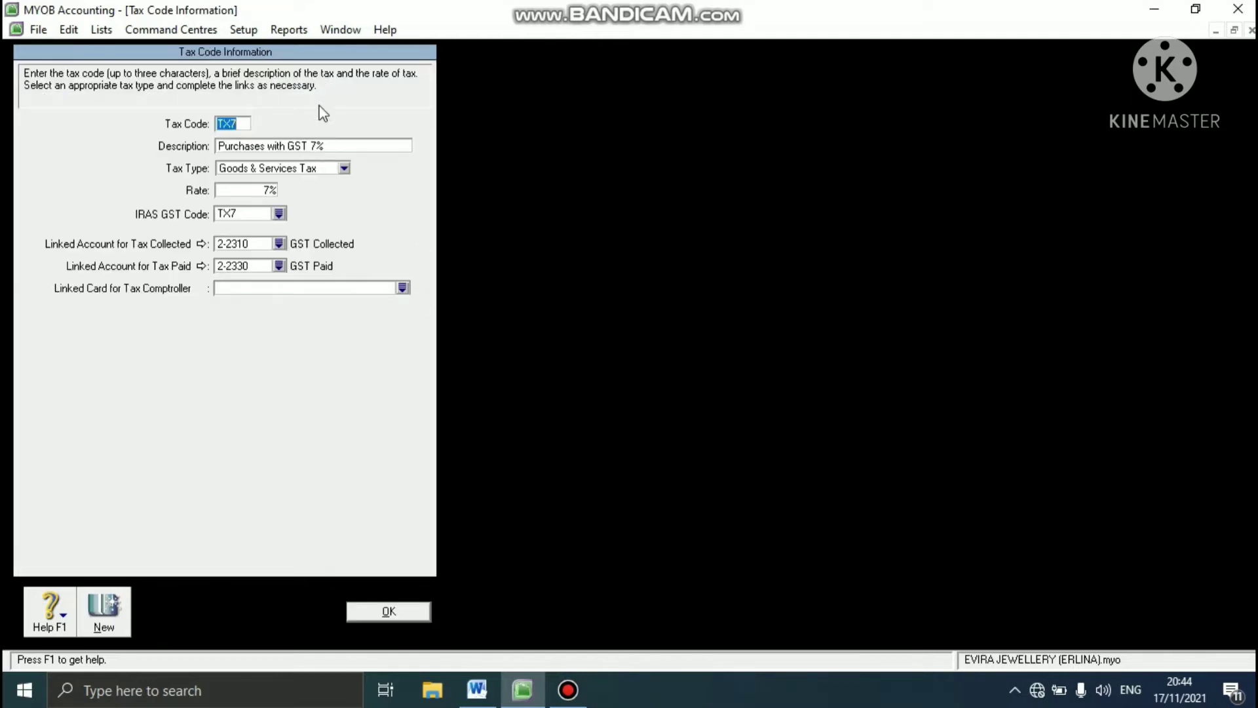
pyautogui.write('GST')
pyautogui.click(293, 147)
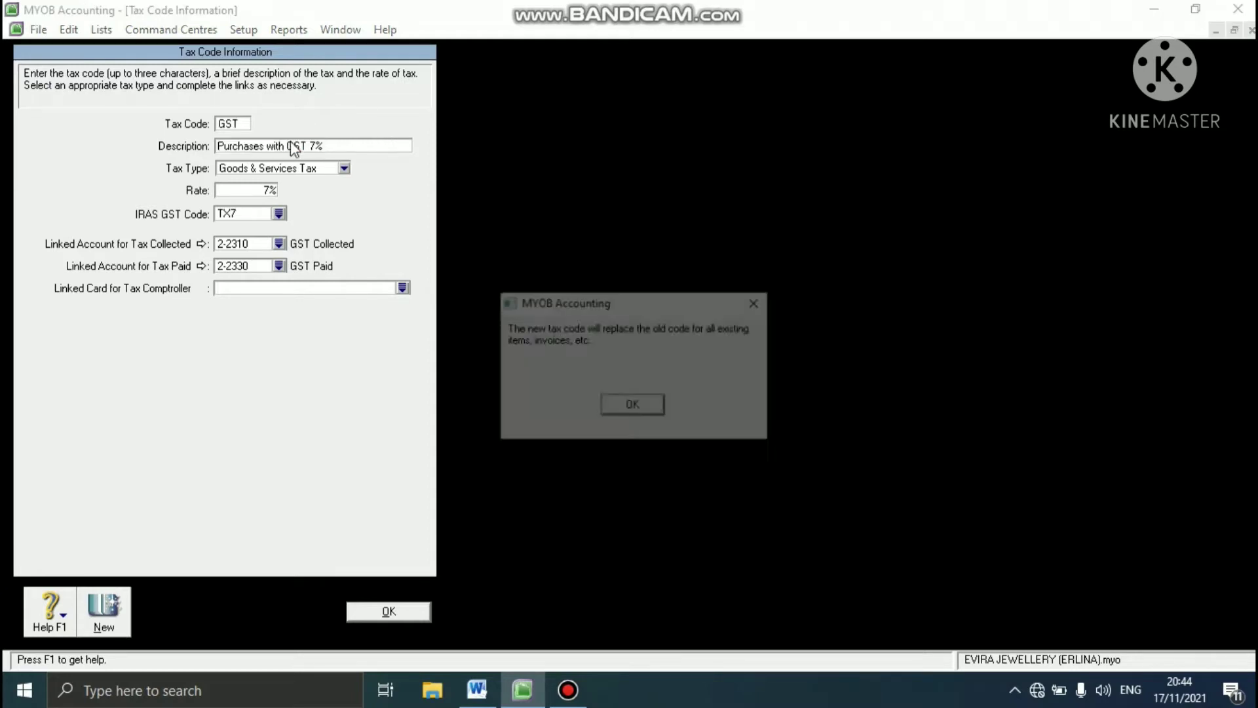
pyautogui.click(626, 402)
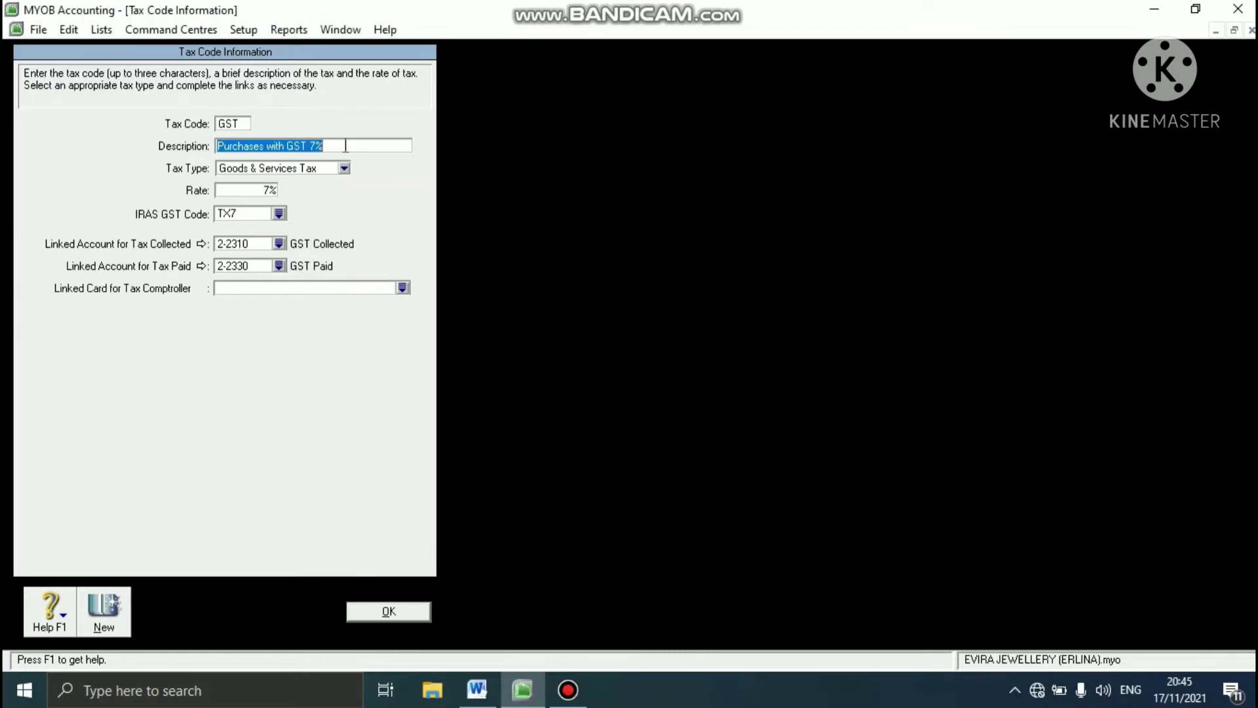
# - Set the GST tax code's description to Goods & Service Tax and select Goods & Services Tax as its tax type
pyautogui.write('G')
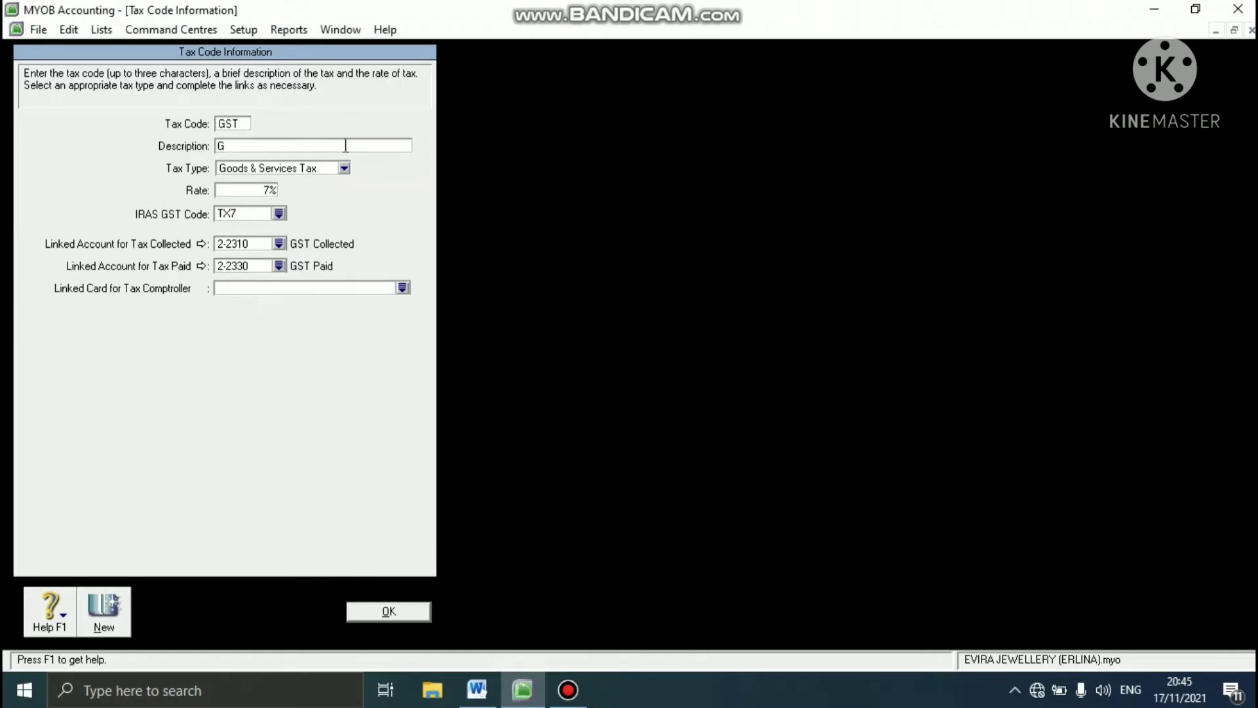
pyautogui.write('oods & Service Tax')
pyautogui.click(341, 167)
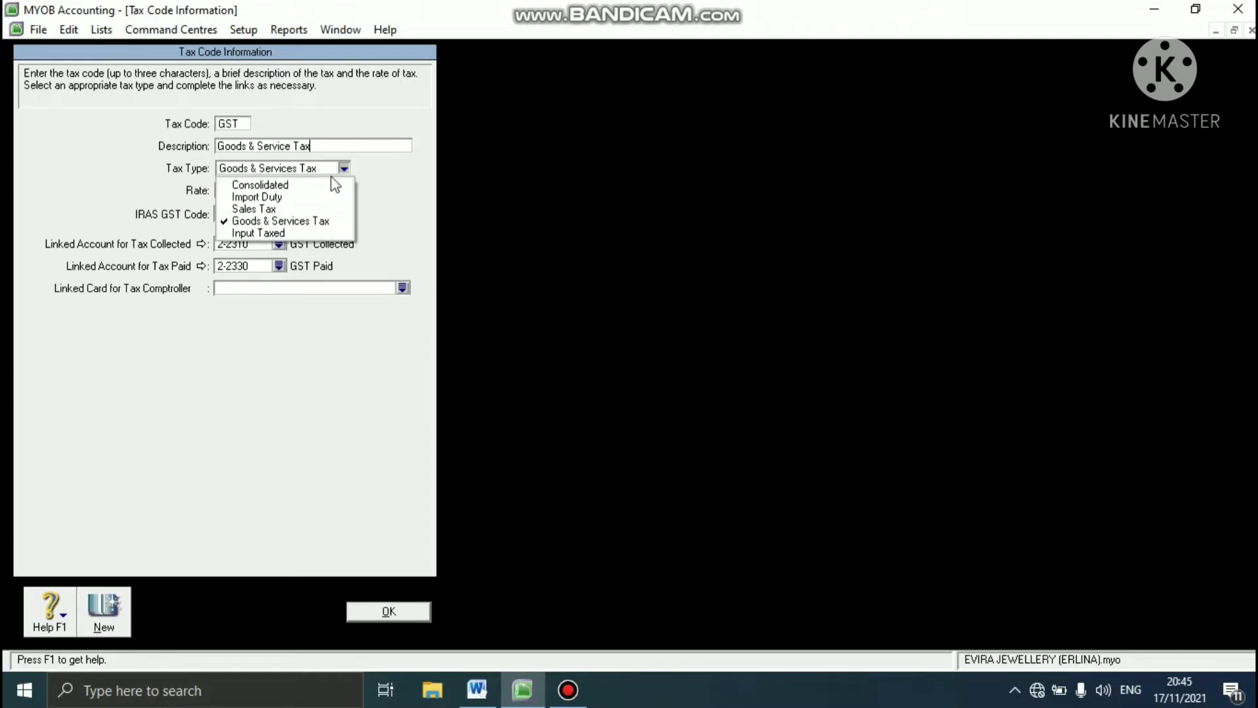
pyautogui.click(297, 221)
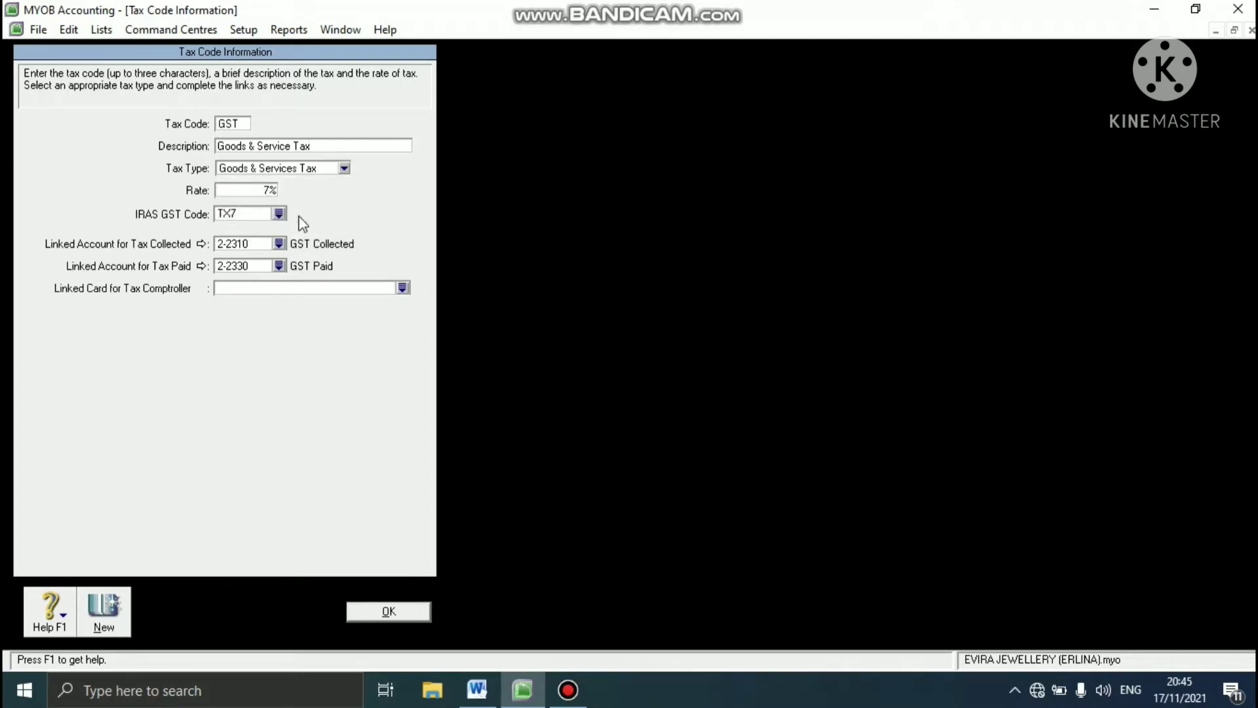
# - Set the GST tax code's rate to 10%, accept the rate change notice, save it and close the tax code list
pyautogui.doubleClick(269, 190)
pyautogui.write('10')
pyautogui.press('Tab')
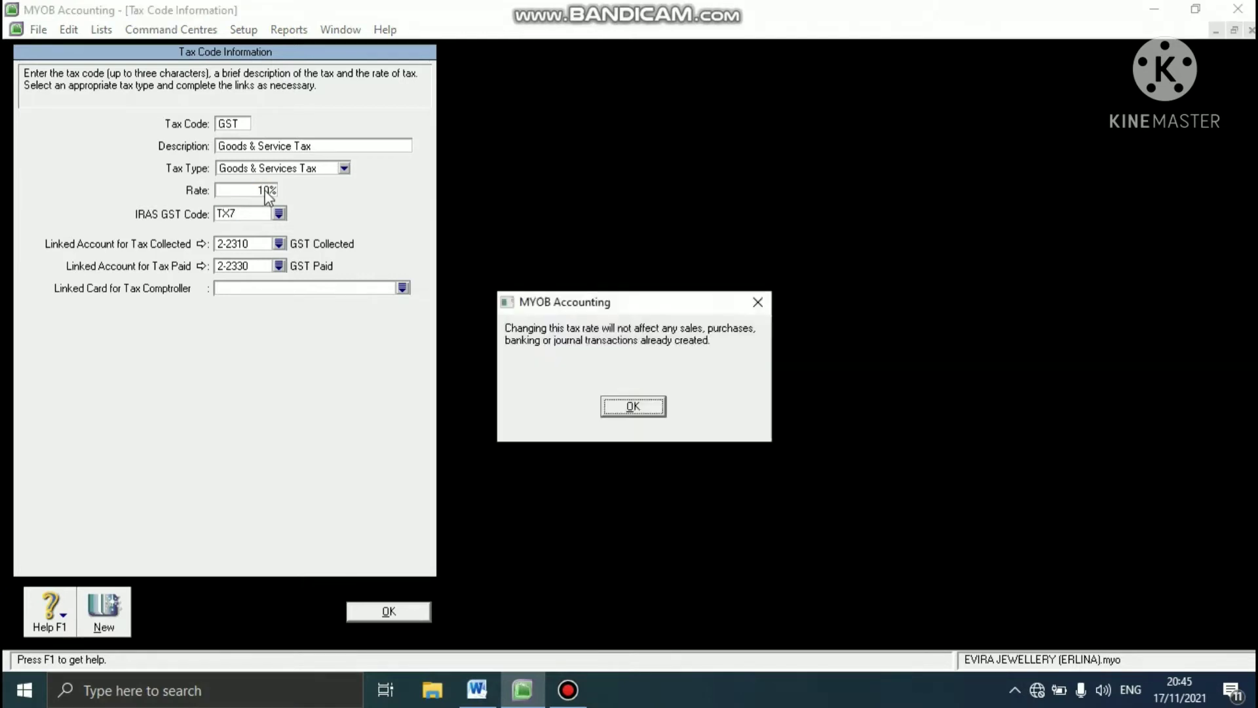
pyautogui.click(659, 412)
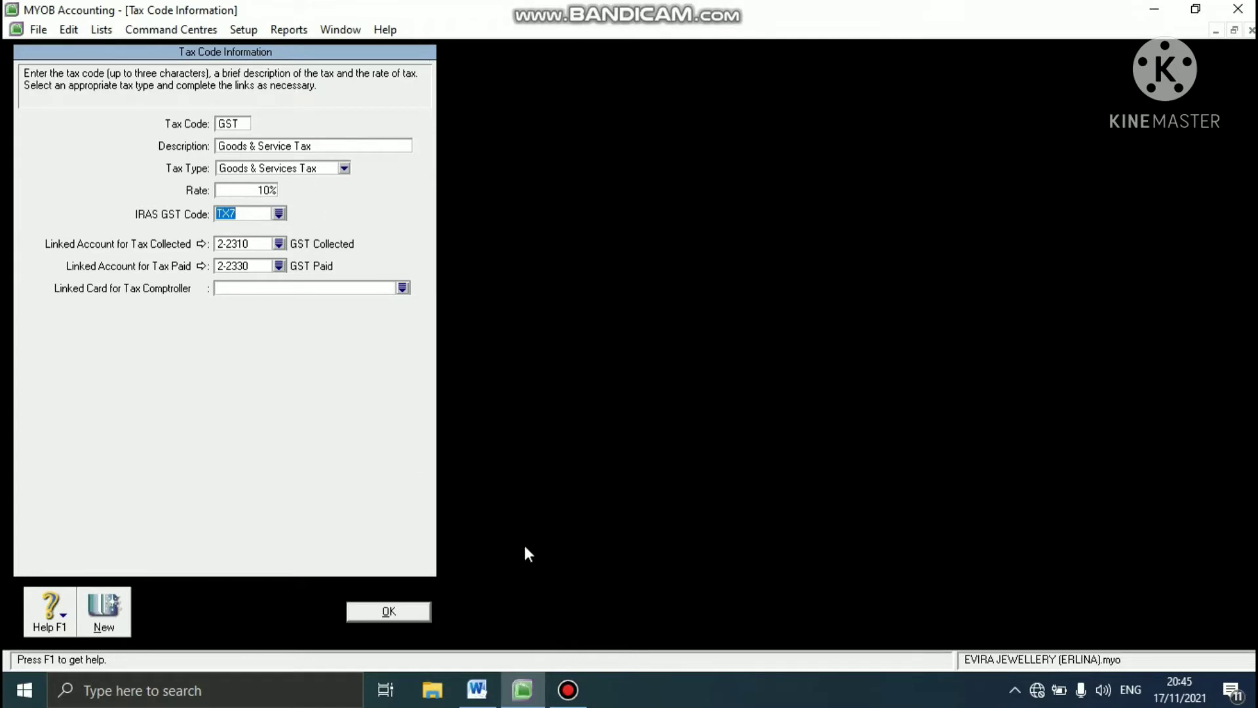
pyautogui.click(411, 612)
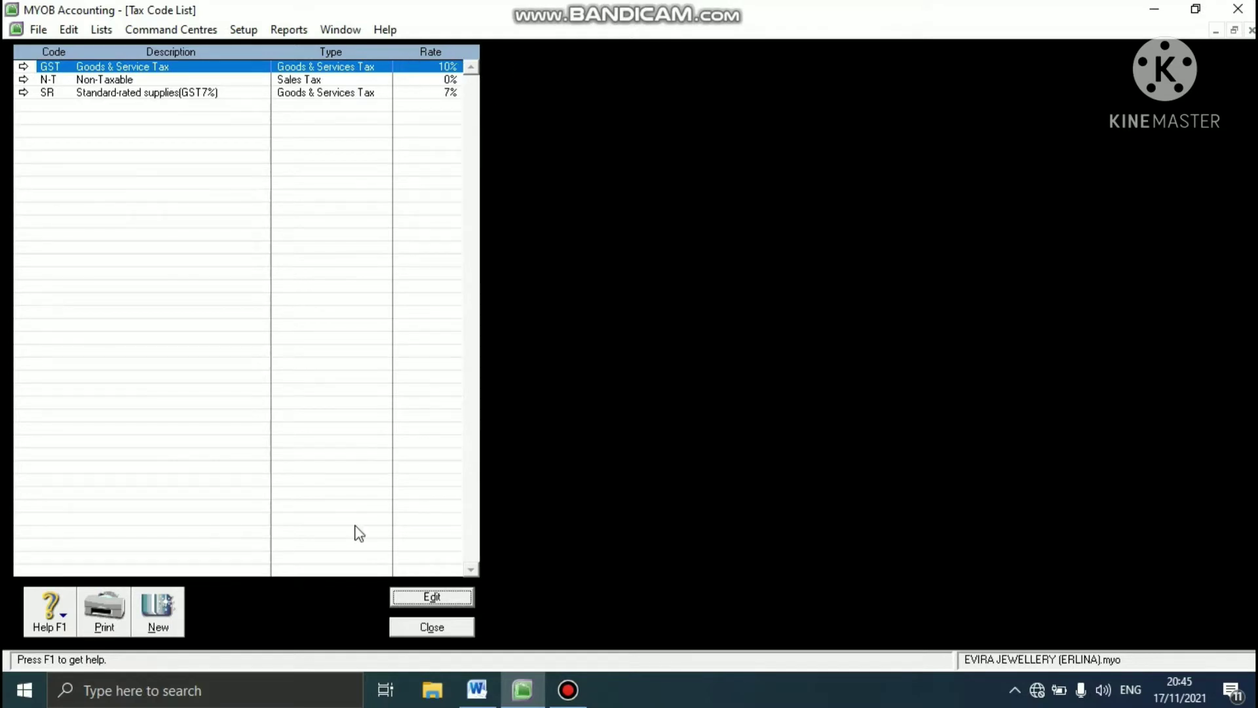
pyautogui.click(405, 627)
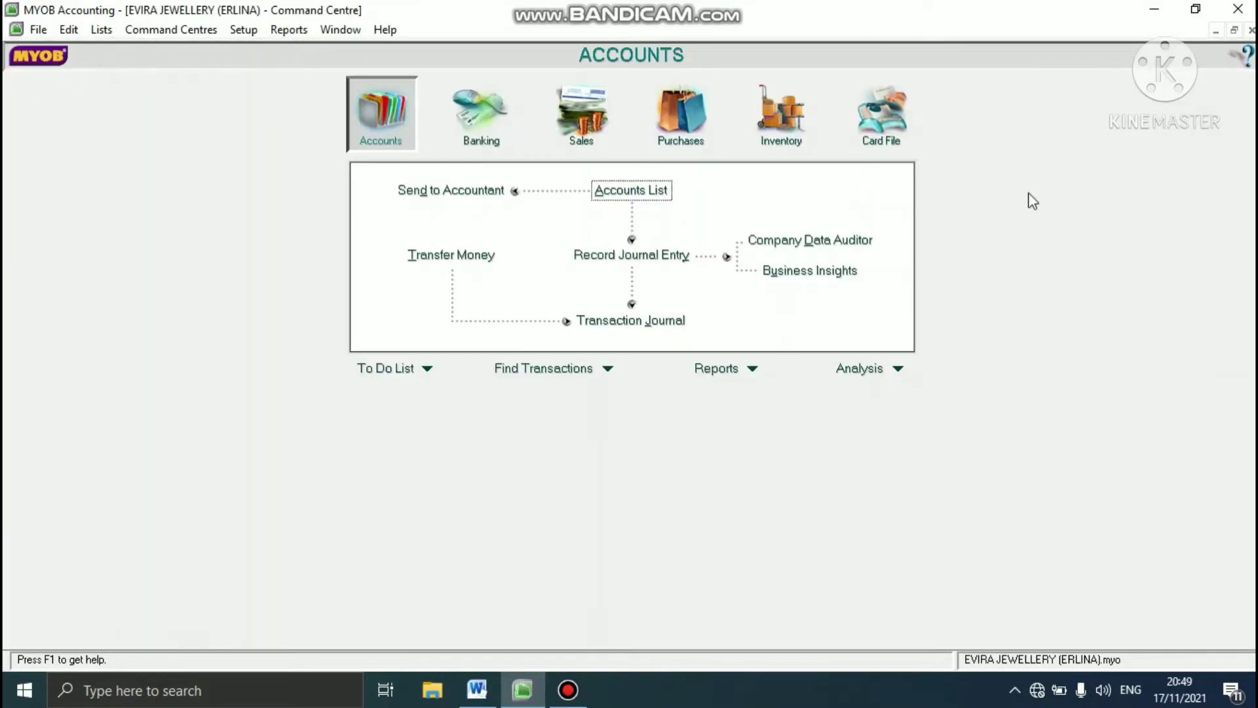
# - Check the job requirements in the Word case study, return to MYOB Accounting and create detail job GD named GOLD
pyautogui.click(477, 689)
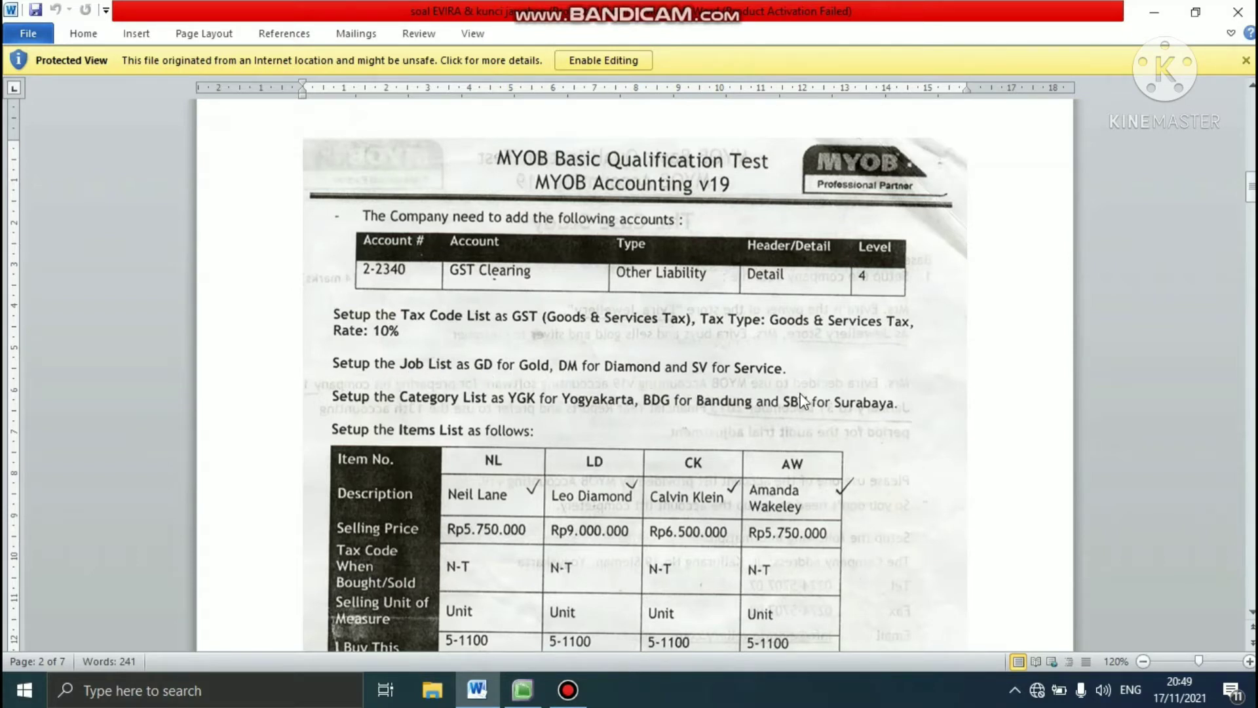
pyautogui.click(523, 689)
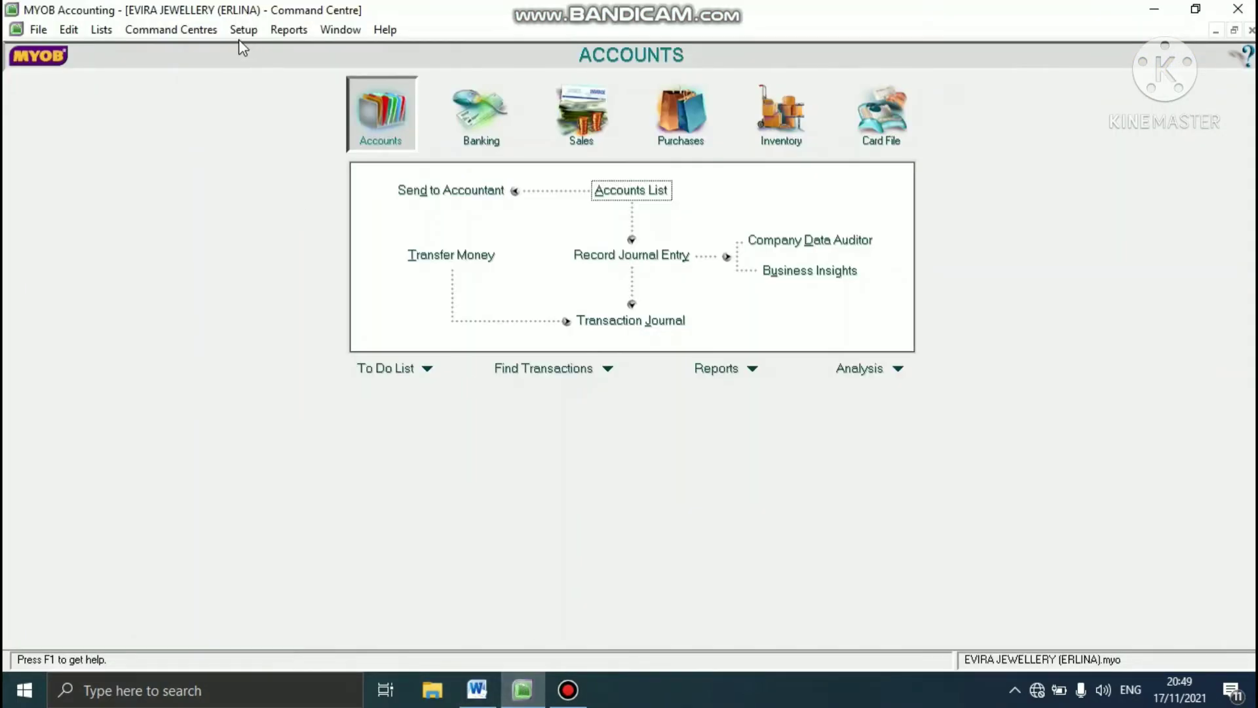
pyautogui.click(101, 30)
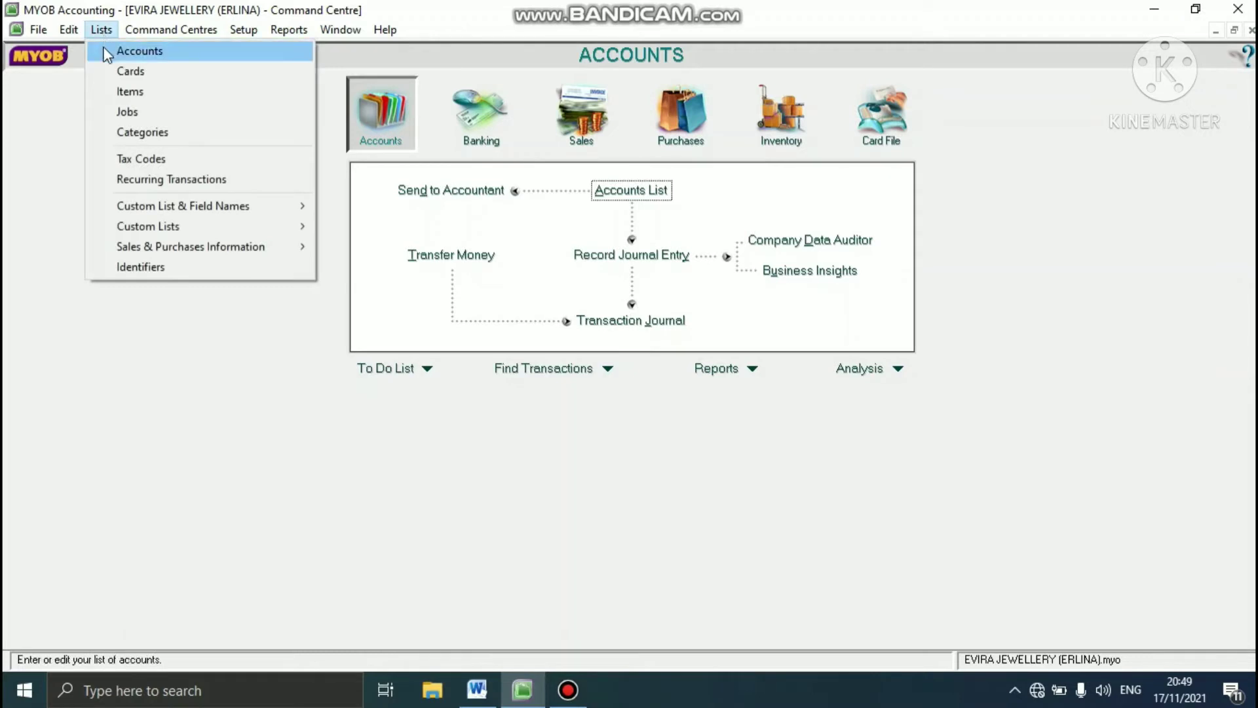
pyautogui.click(111, 113)
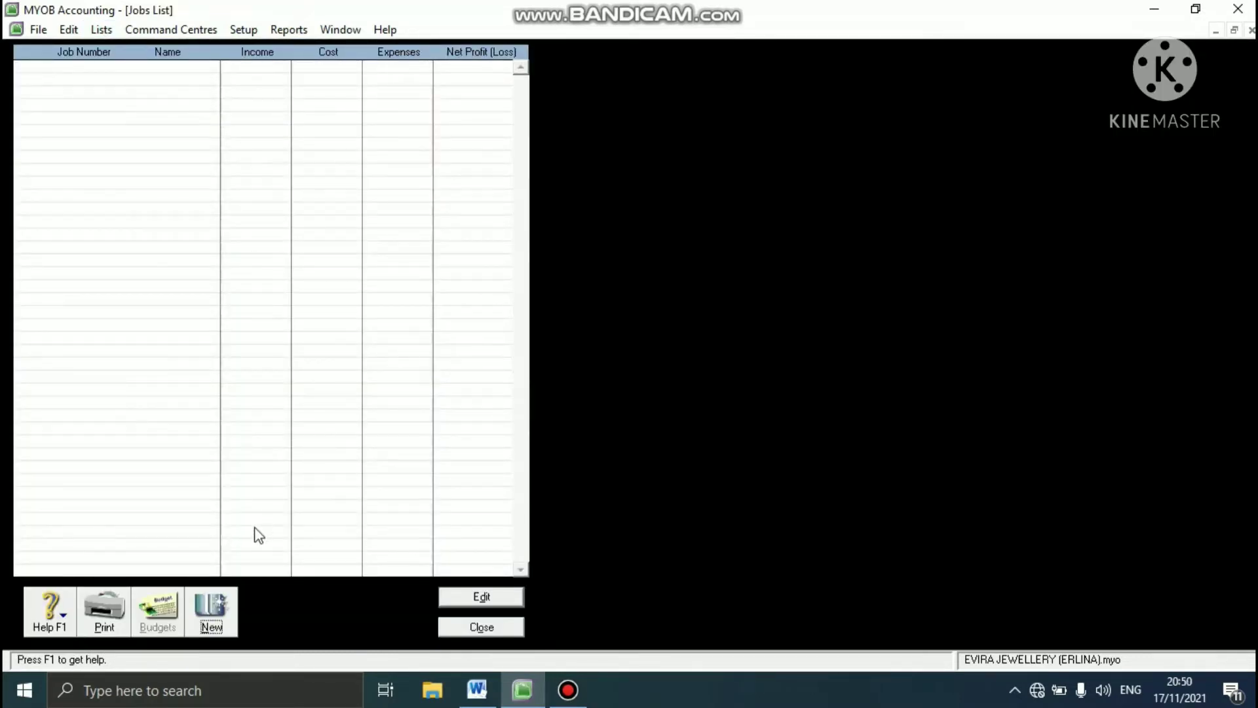
pyautogui.click(223, 610)
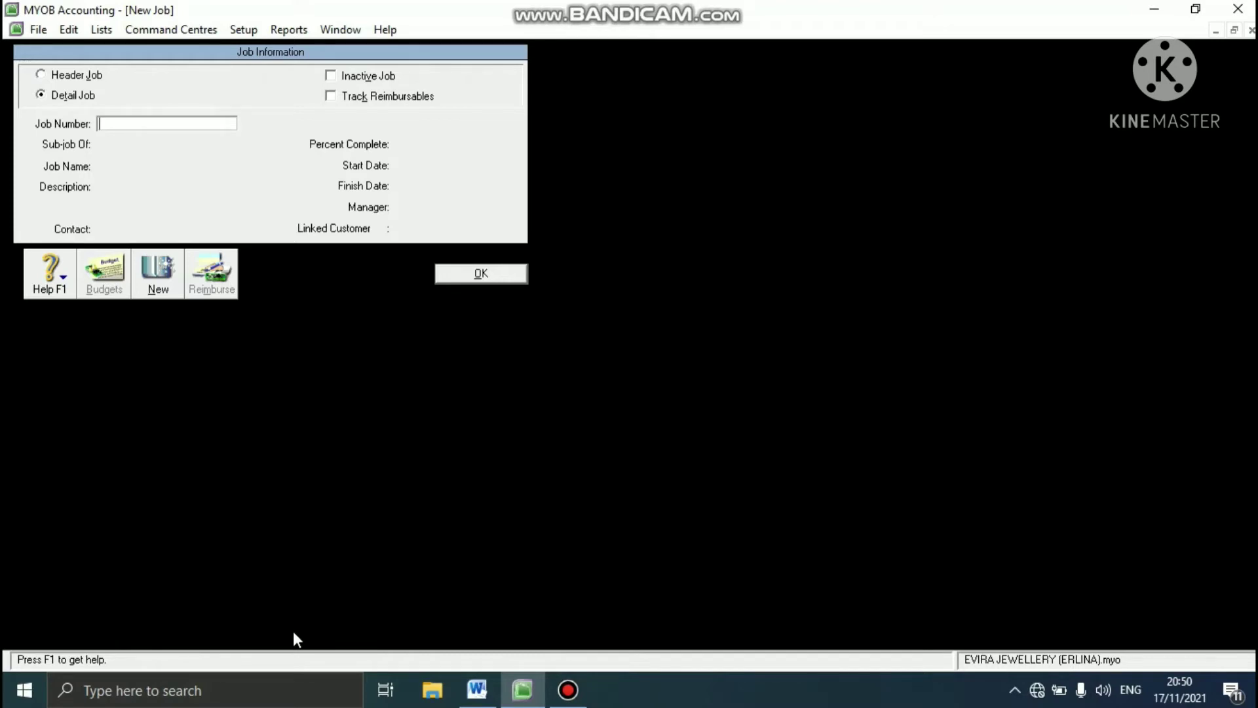
pyautogui.write('GD')
pyautogui.press('Tab')
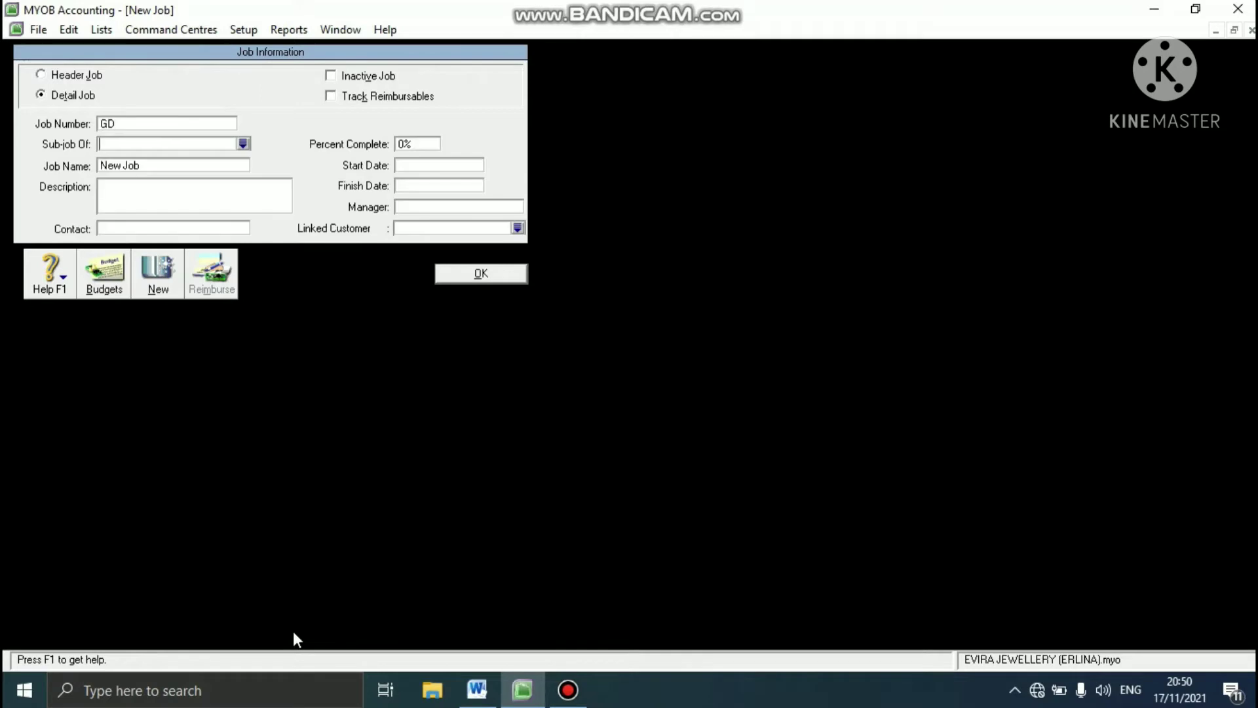
pyautogui.click(214, 166)
pyautogui.write('GOLD')
# - Add a second detail job with the number DM and the name DIAMOND
pyautogui.click(158, 272)
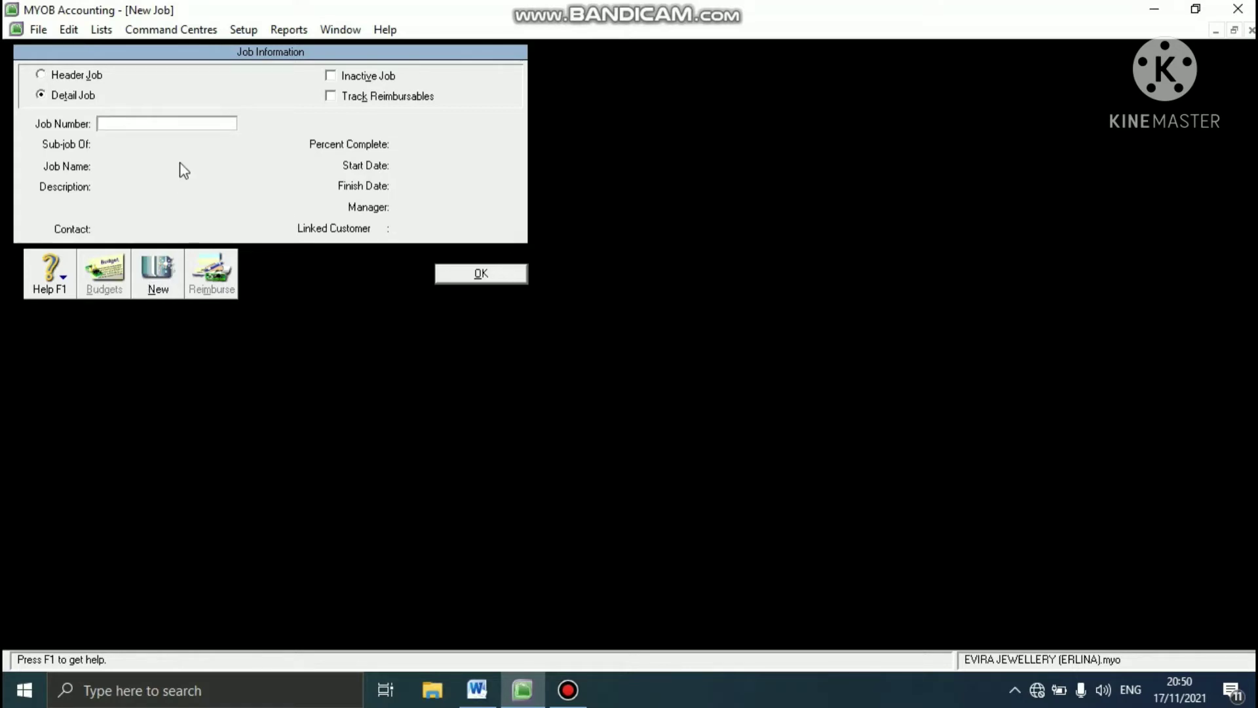
pyautogui.write('DM')
pyautogui.press('Tab')
pyautogui.click(156, 166)
pyautogui.write('DIAMOND')
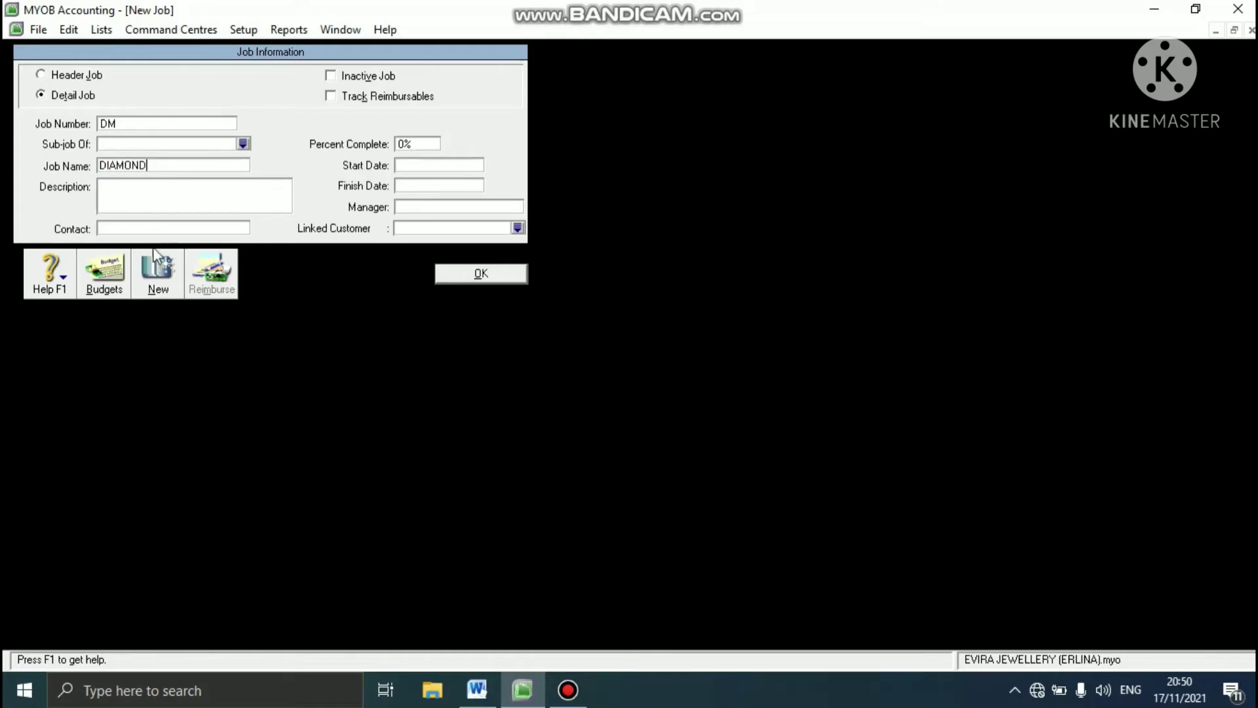
# - Add a third detail job with number SV and name SERVICE, save it and close the jobs list
pyautogui.click(154, 272)
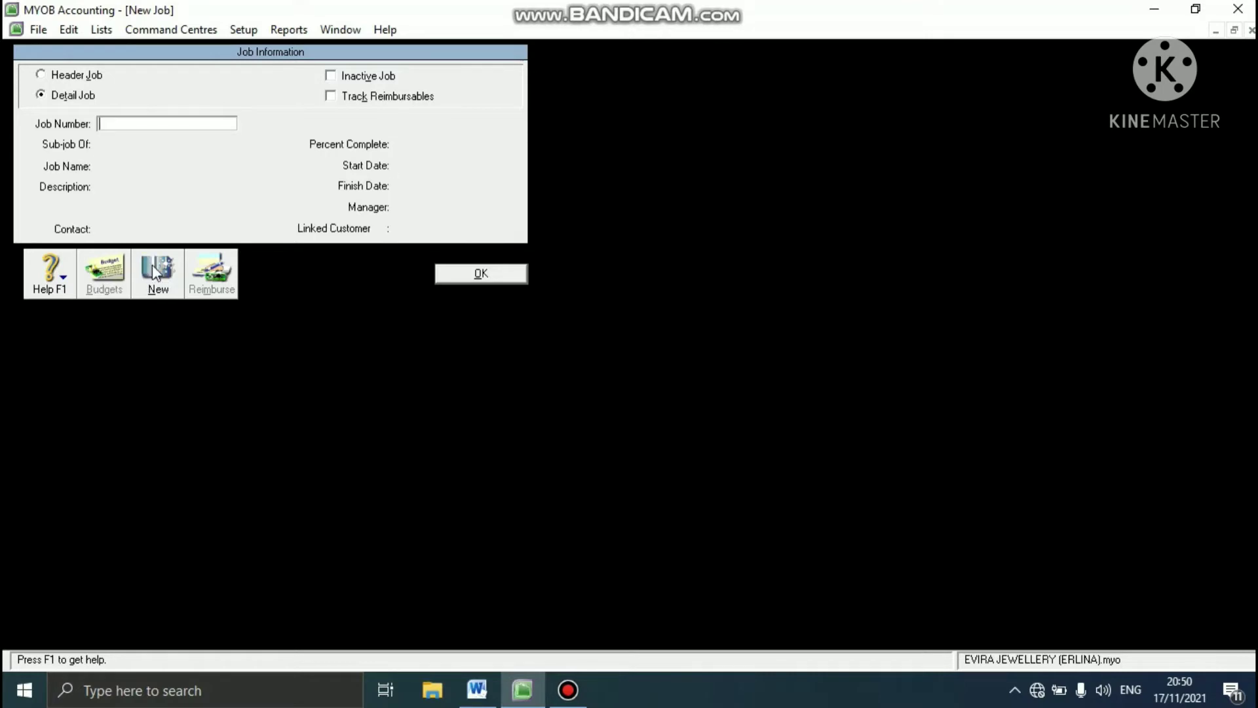
pyautogui.write('SV')
pyautogui.press('Tab')
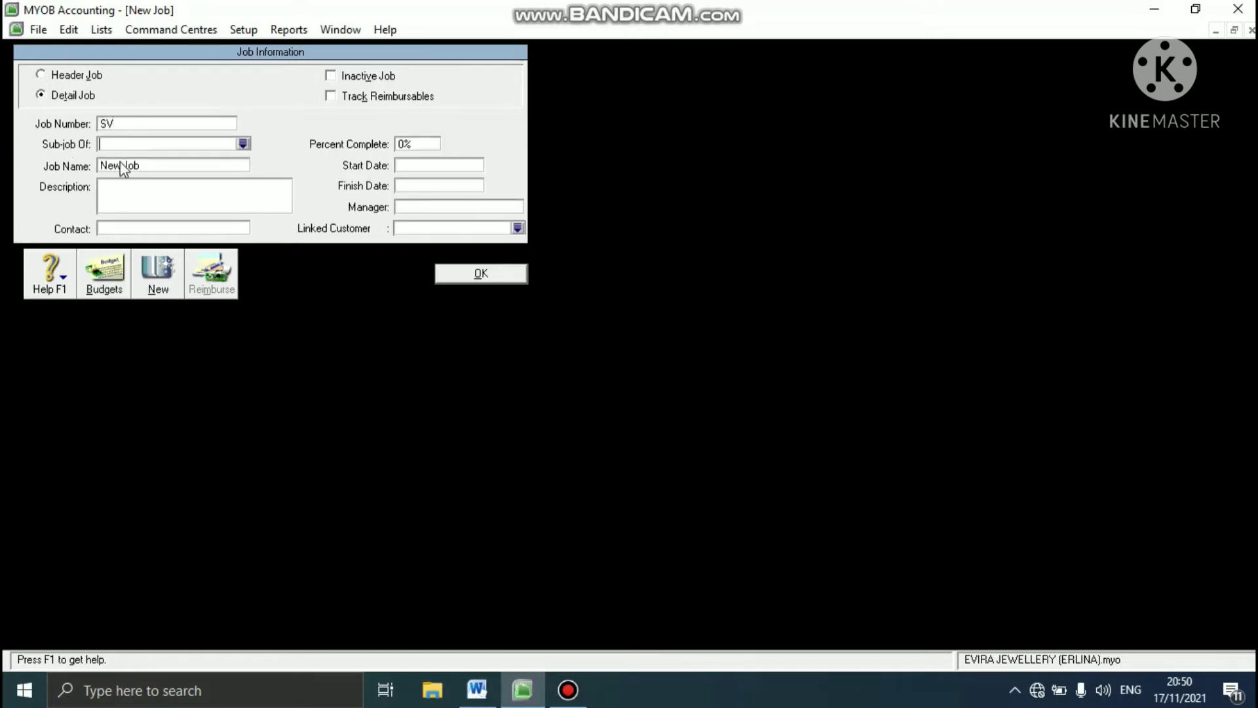
pyautogui.write('SERVICE')
pyautogui.click(469, 278)
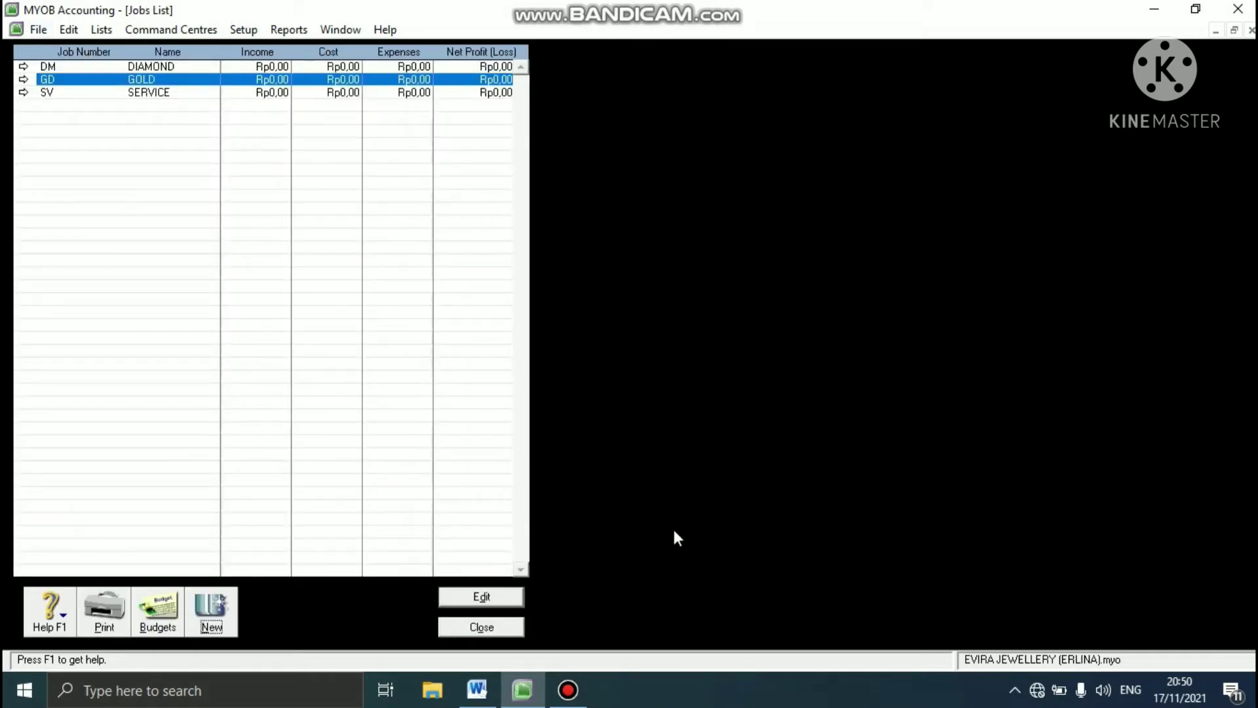
pyautogui.click(515, 625)
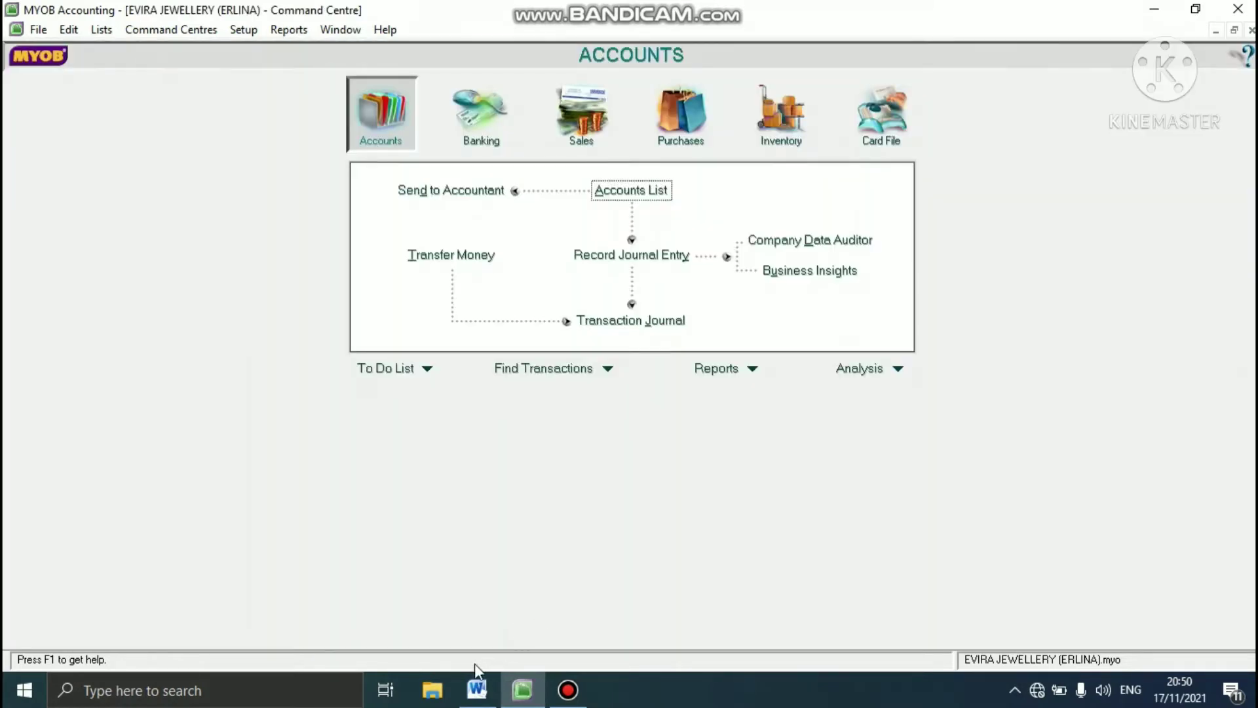
# - Check the category requirements in the Word case study, return to MYOB Accounting and create category YGK named YOGYAKARTA
pyautogui.click(476, 688)
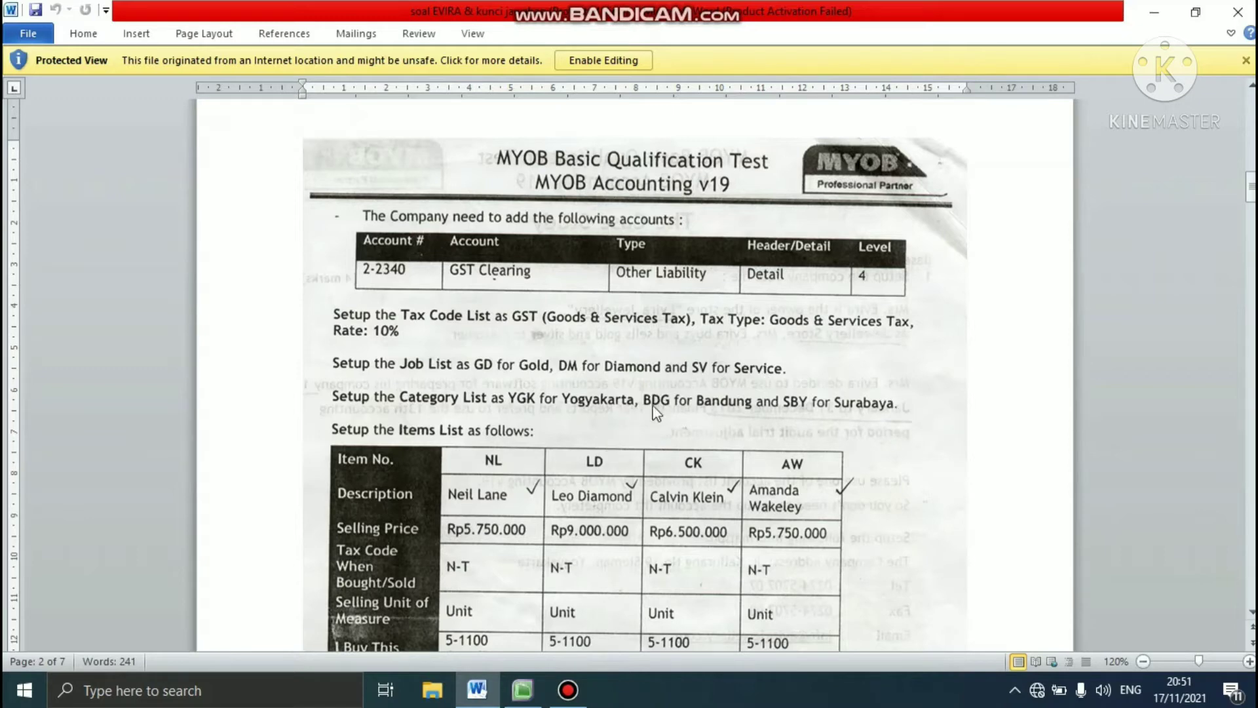
pyautogui.click(519, 692)
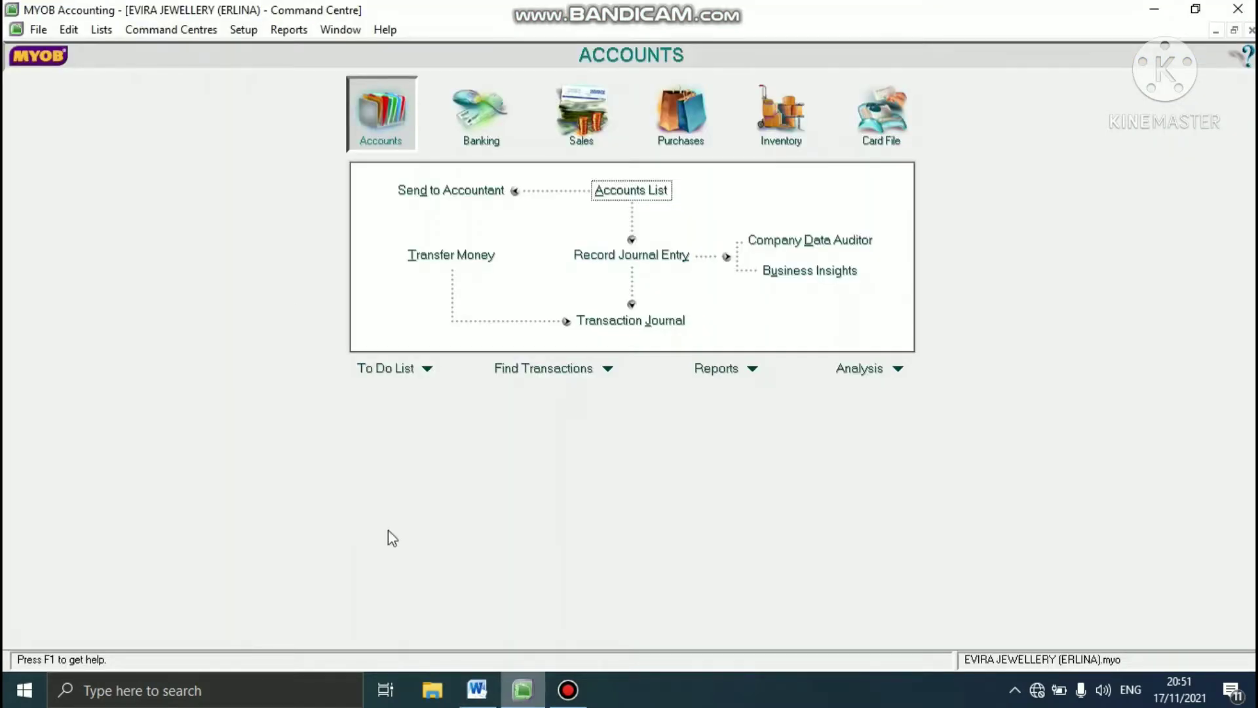
pyautogui.click(110, 33)
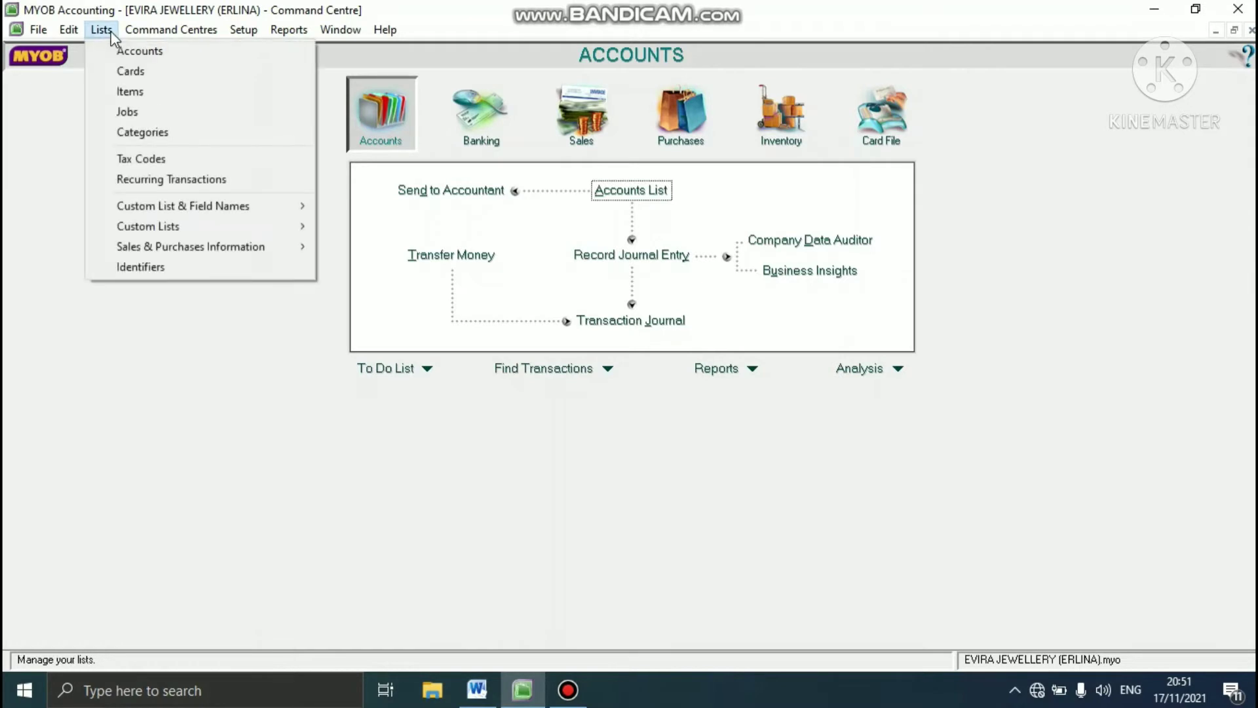
pyautogui.click(113, 133)
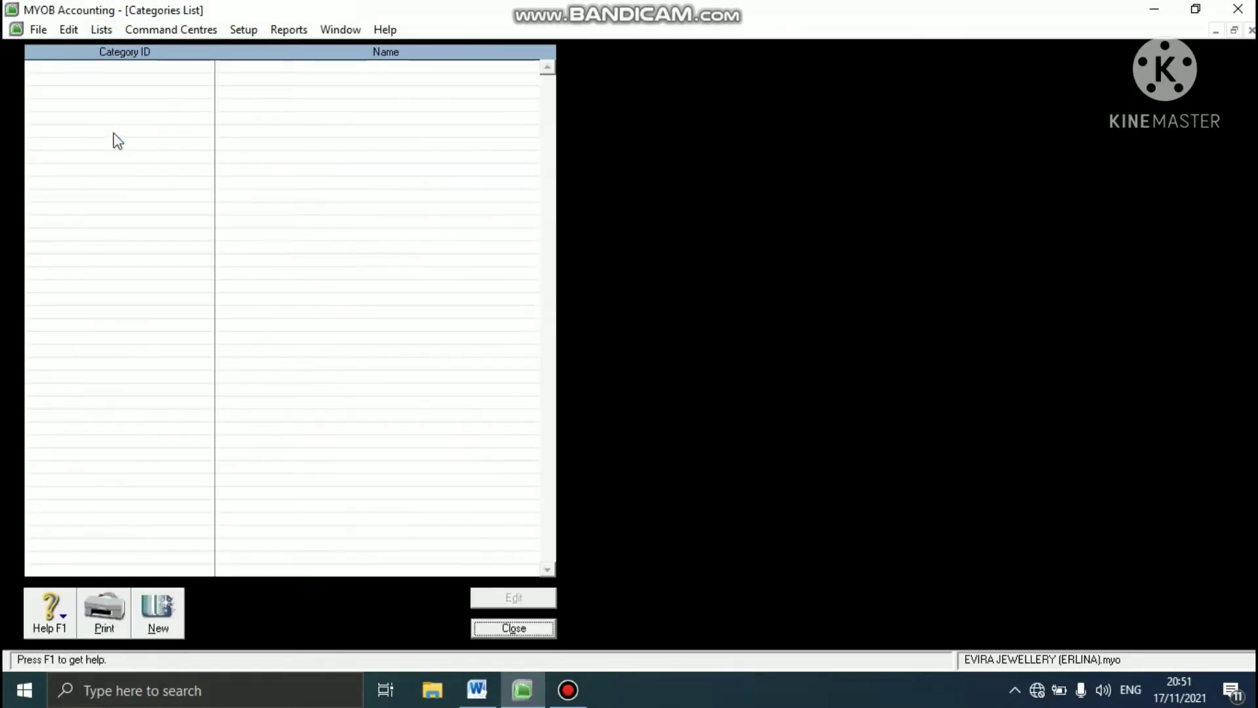
pyautogui.click(161, 612)
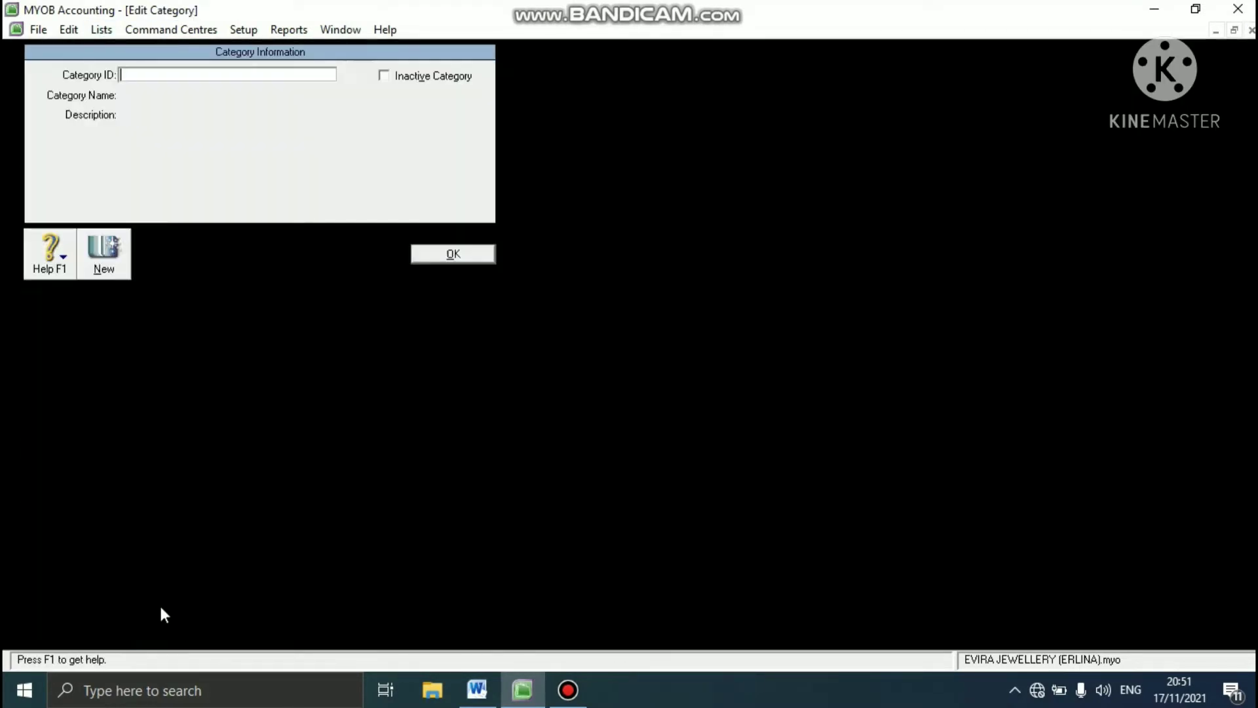
pyautogui.write('YGK')
pyautogui.press('Tab')
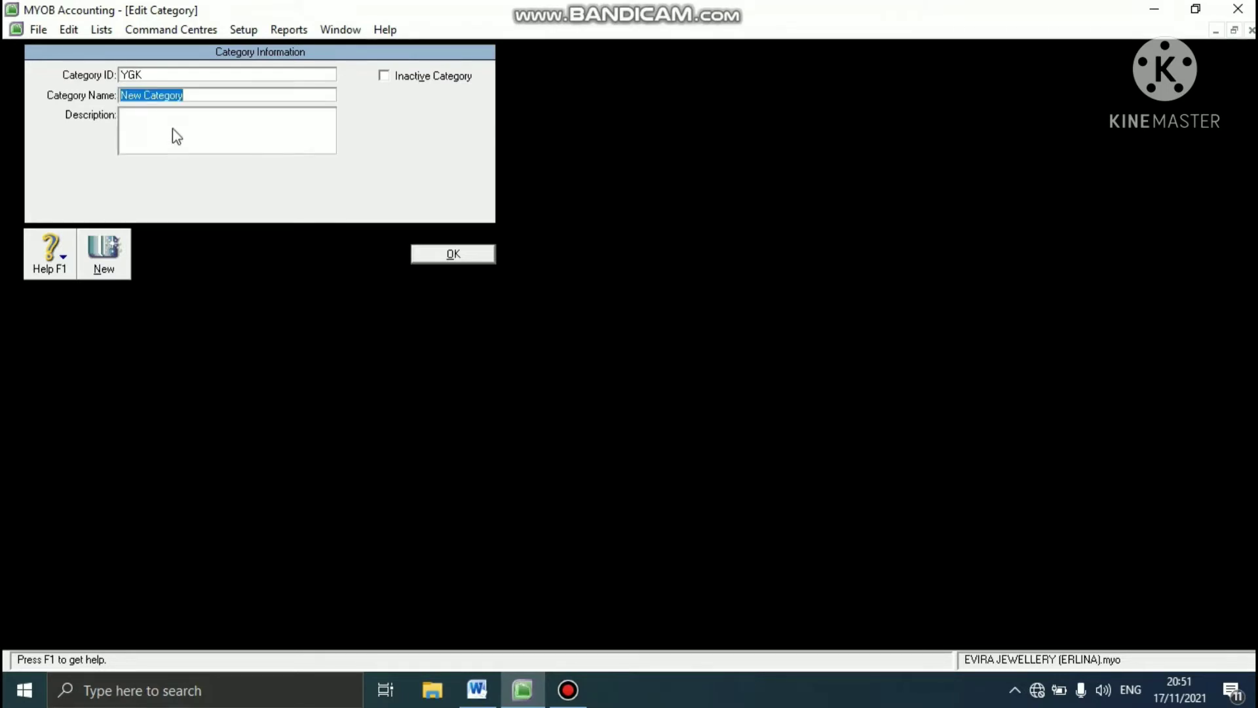
pyautogui.write('YOGYAKARTA')
# - Add a second category with the ID BDG and the name BANDUNG
pyautogui.click(120, 248)
pyautogui.write('B')
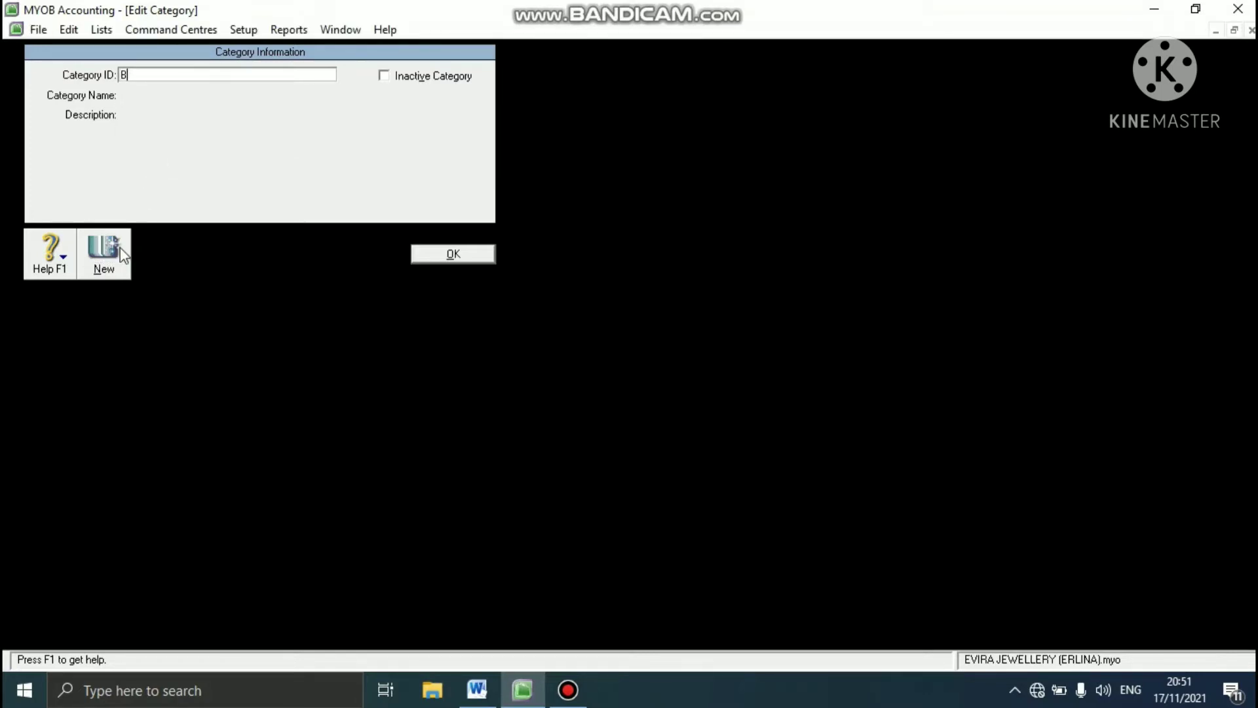
pyautogui.write('DG')
pyautogui.press('Tab')
pyautogui.write('BANDUNG')
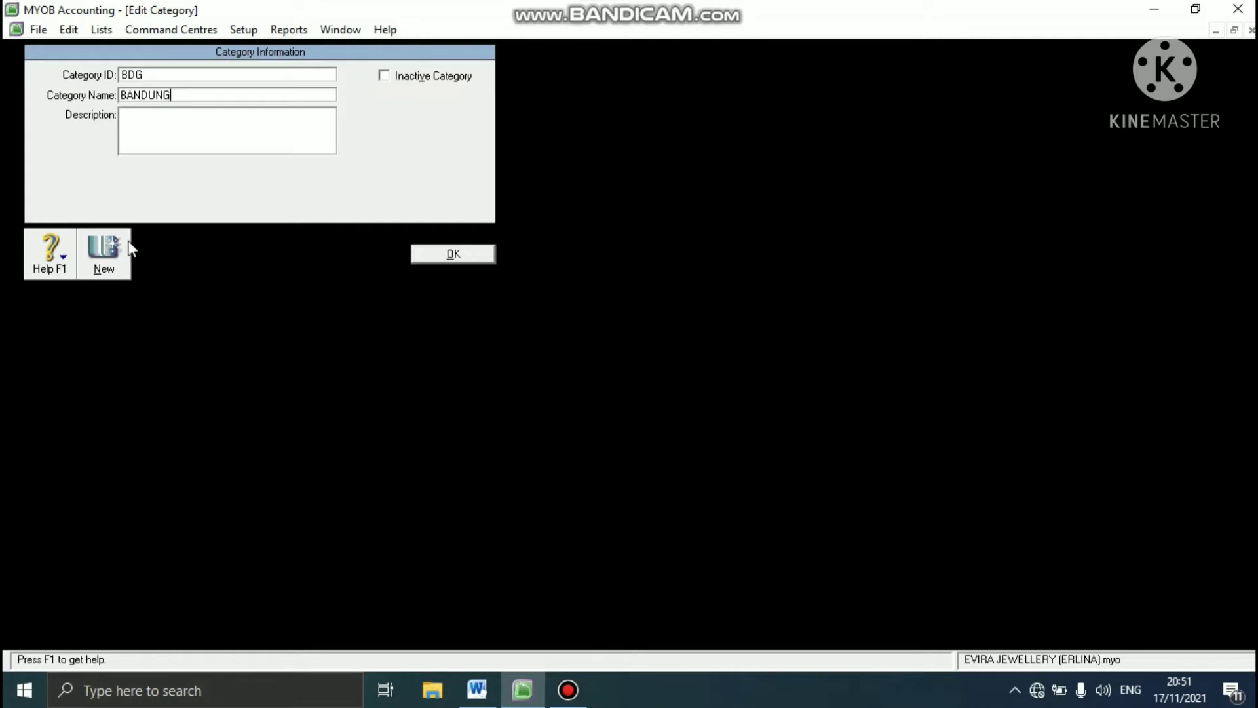
# - Add a third category with ID SBY and name SURABAYA, save it and close the categories list
pyautogui.click(107, 253)
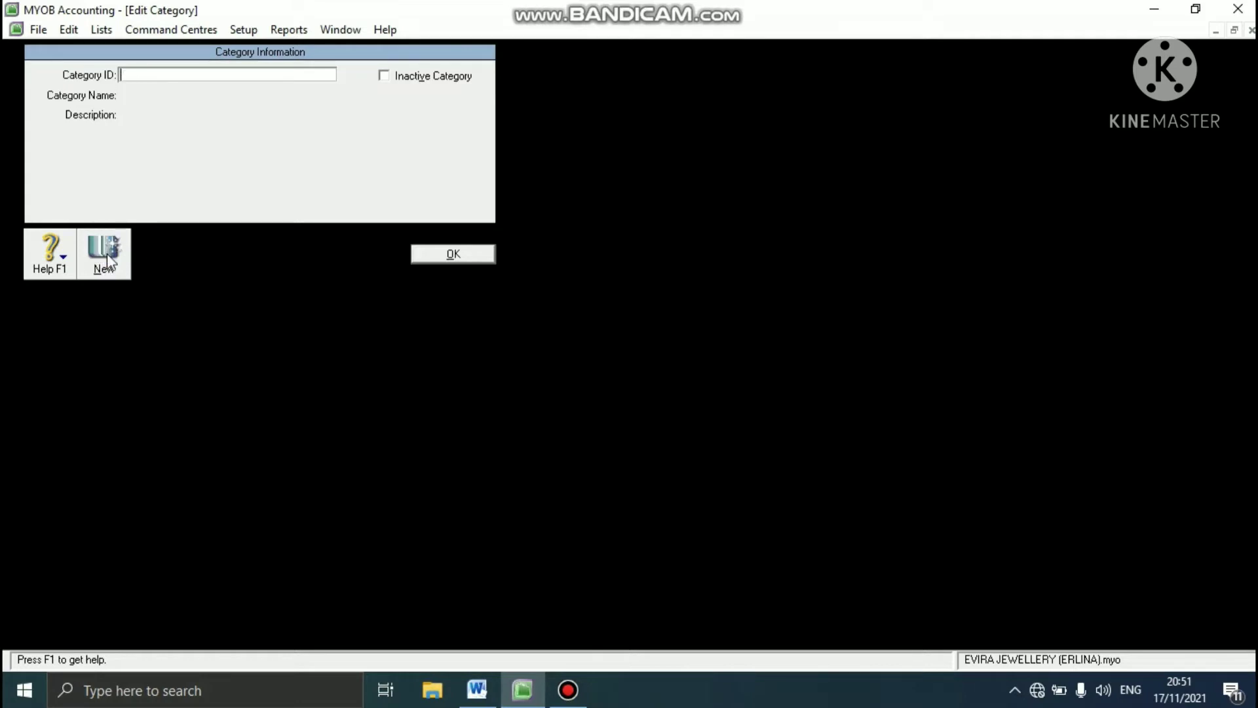
pyautogui.write('SBY')
pyautogui.press('Tab')
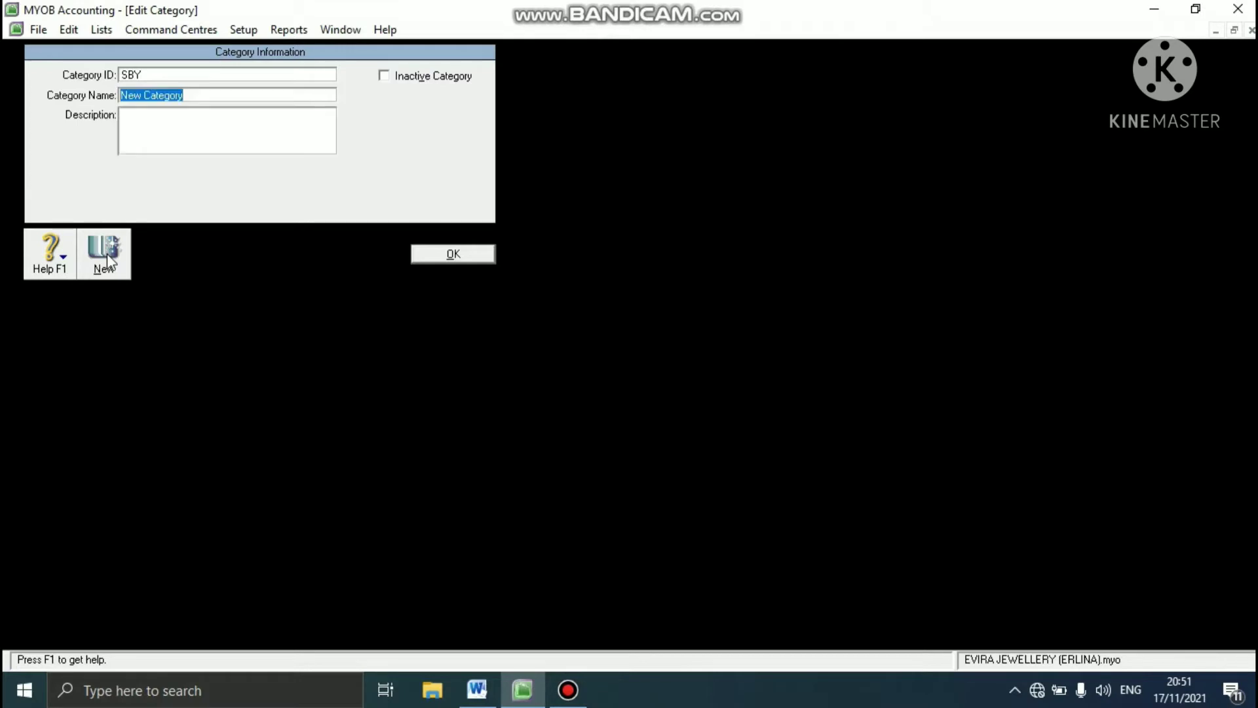
pyautogui.write('SURABAYA')
pyautogui.click(456, 253)
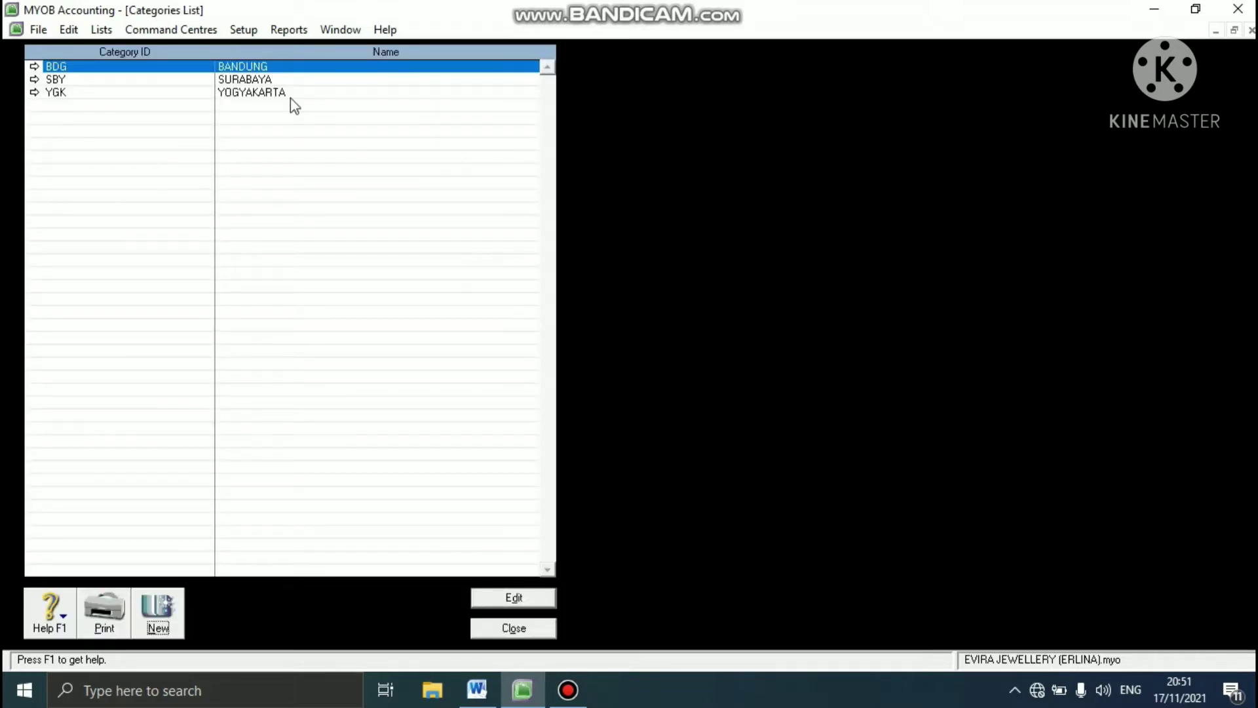
pyautogui.click(513, 627)
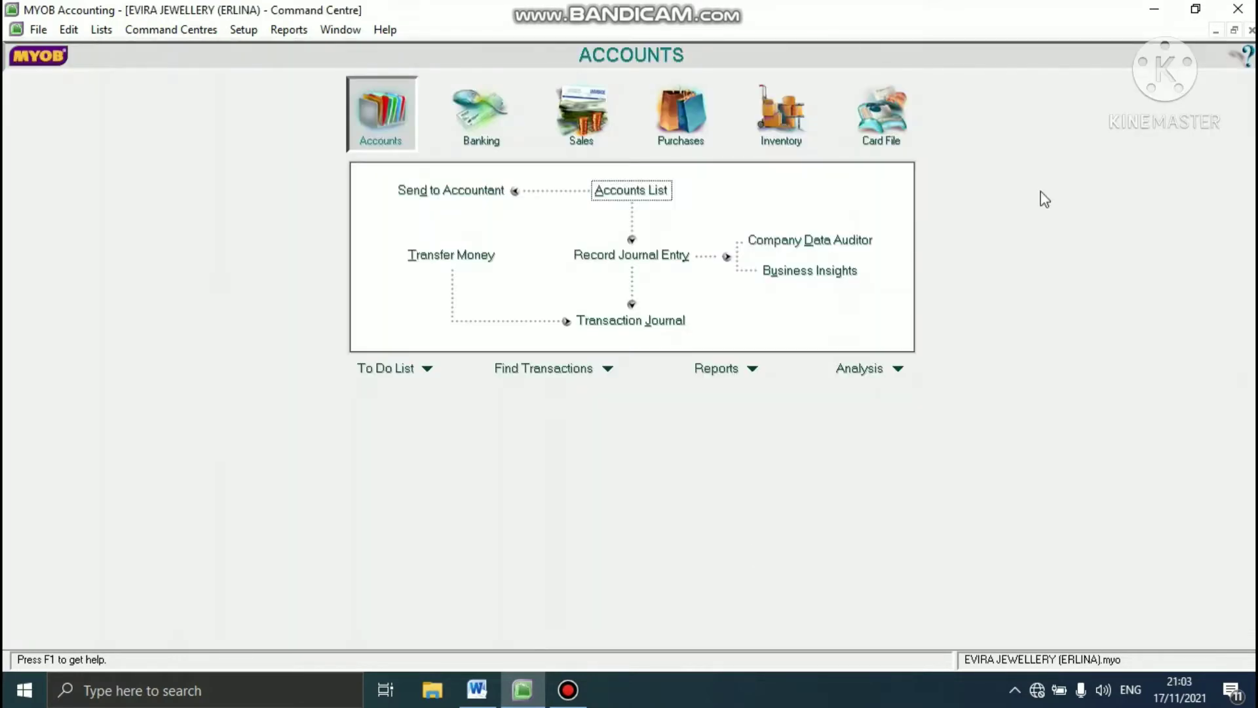
# - Check the item table in the Word case study, return to MYOB Accounting and create item NL named NEIL LANE
pyautogui.click(477, 689)
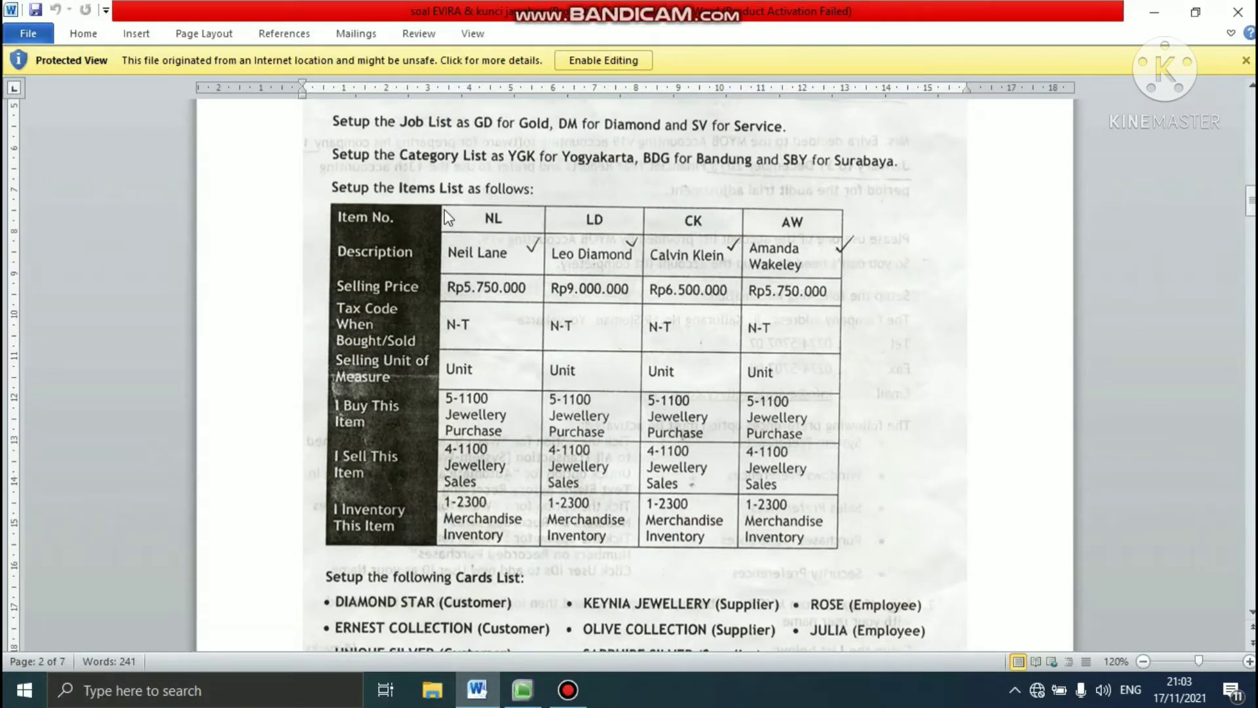
pyautogui.click(535, 698)
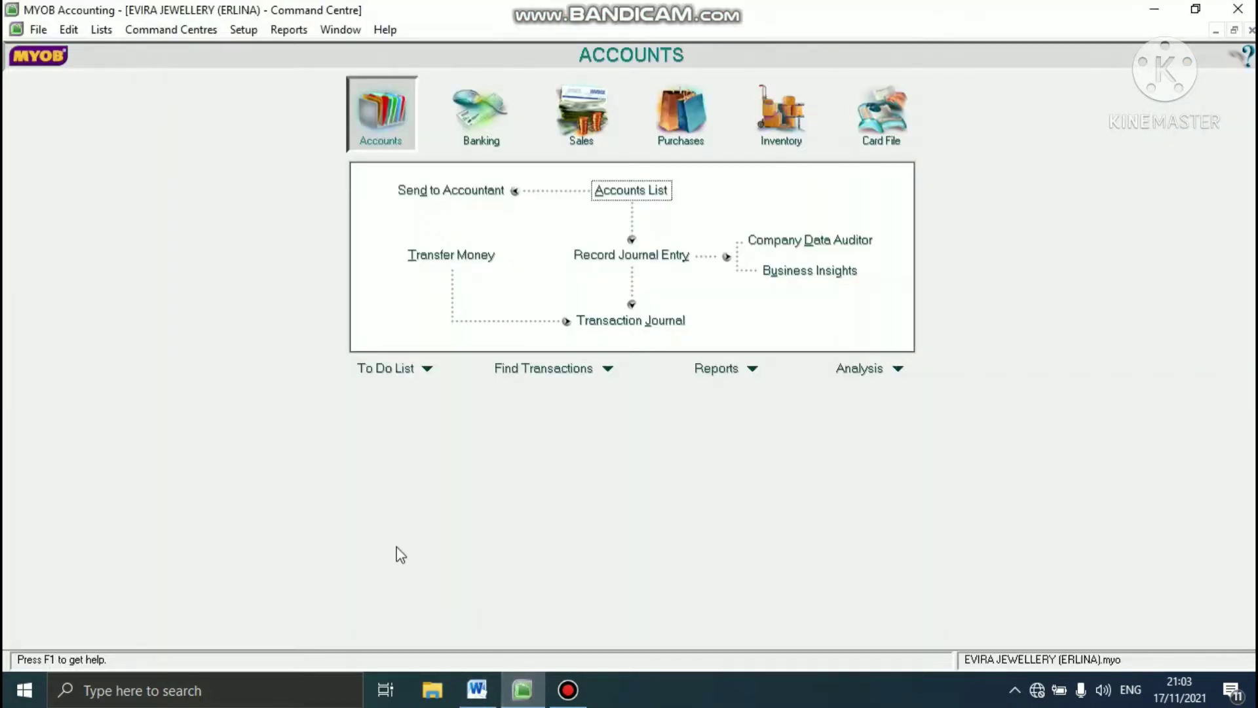
pyautogui.click(92, 33)
pyautogui.click(123, 93)
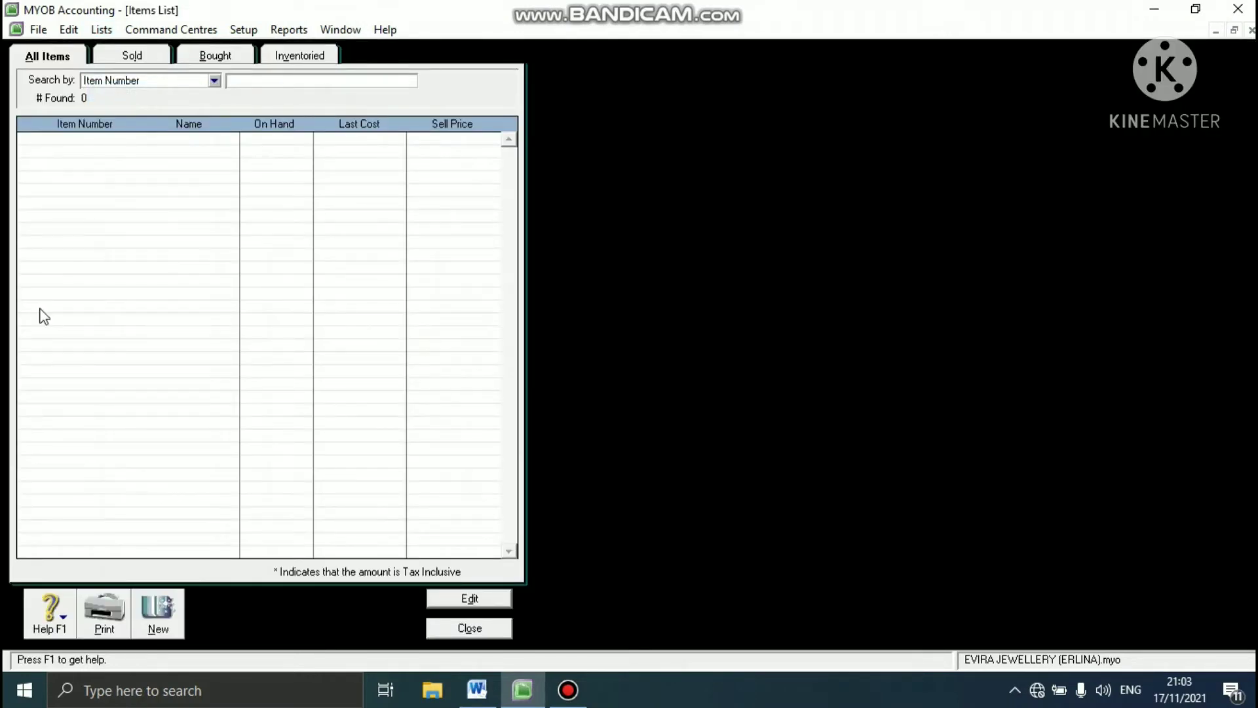
pyautogui.click(159, 619)
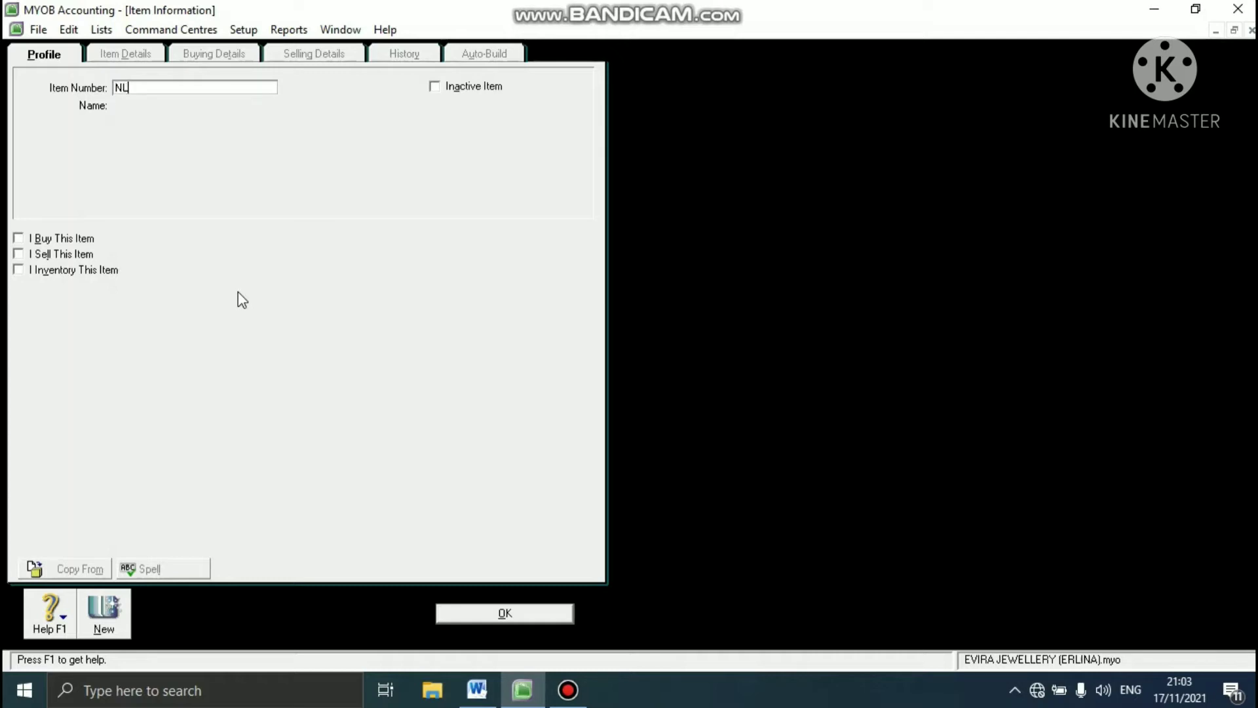
pyautogui.press('Tab')
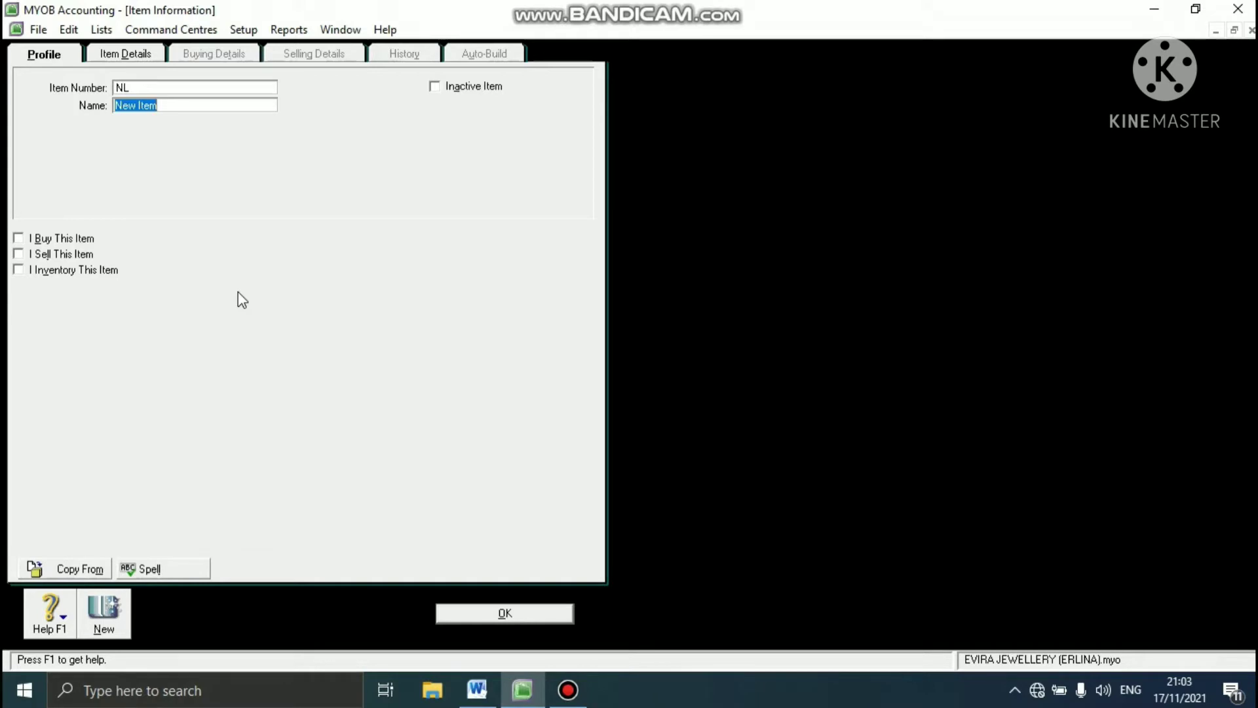
pyautogui.write('NEIL LANE')
# - Mark item NL as bought and assign 5-1100 Jewellery Purchases as its expense account for tracking costs
pyautogui.click(18, 237)
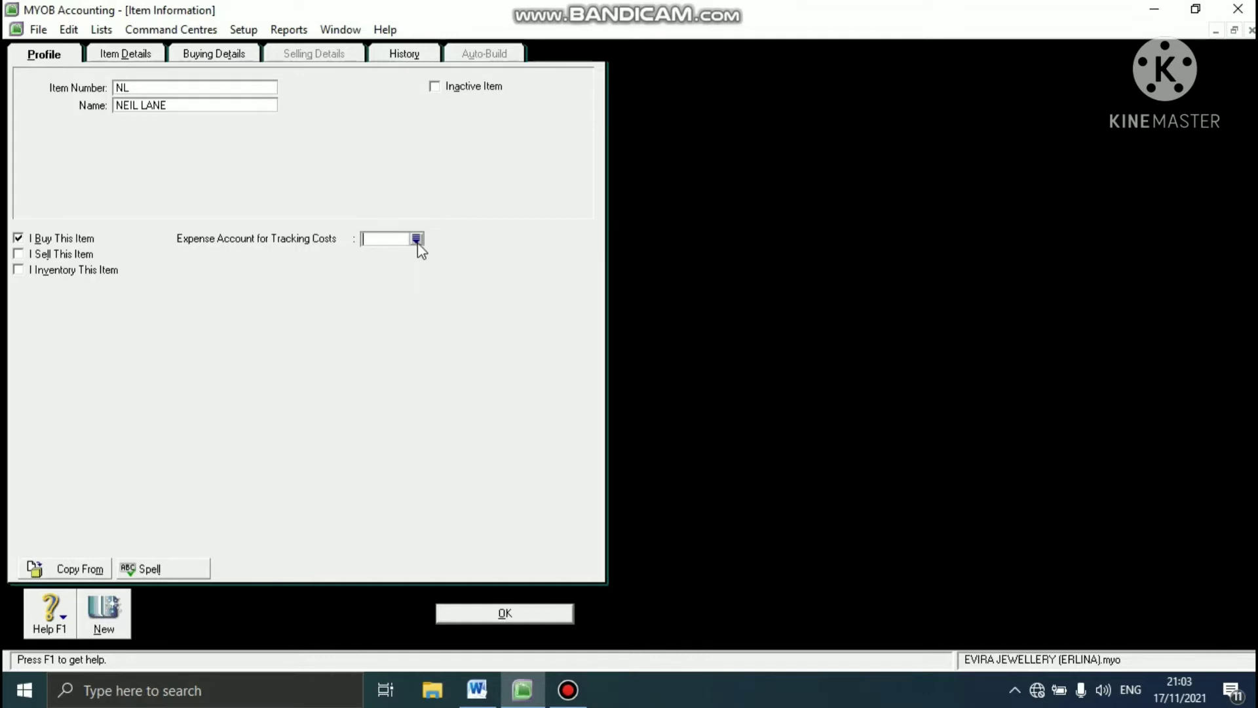
pyautogui.click(416, 239)
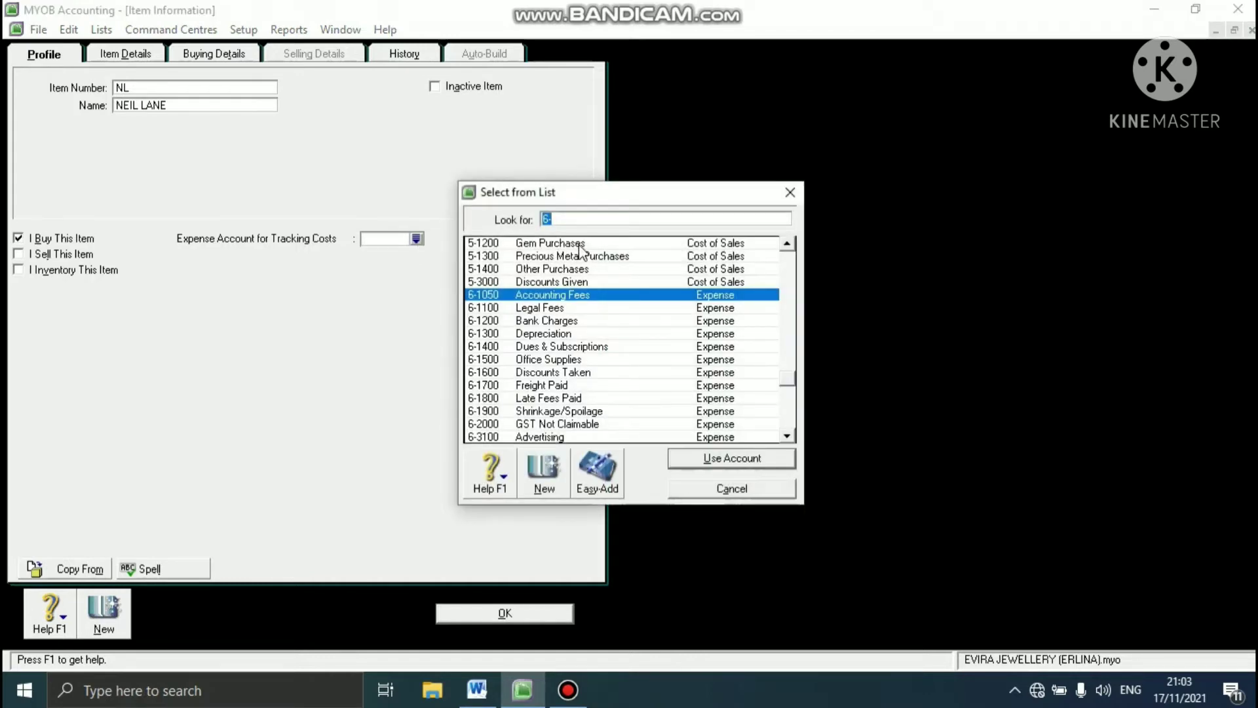
pyautogui.write('5-1100')
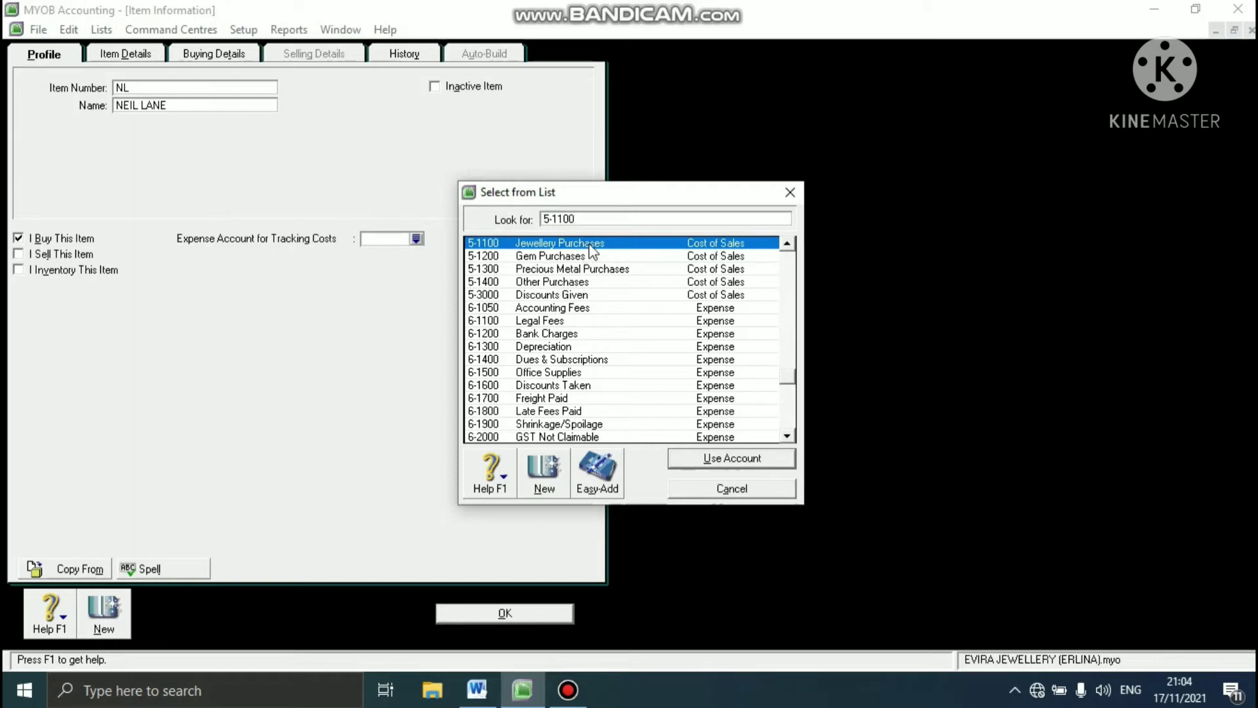
pyautogui.click(745, 460)
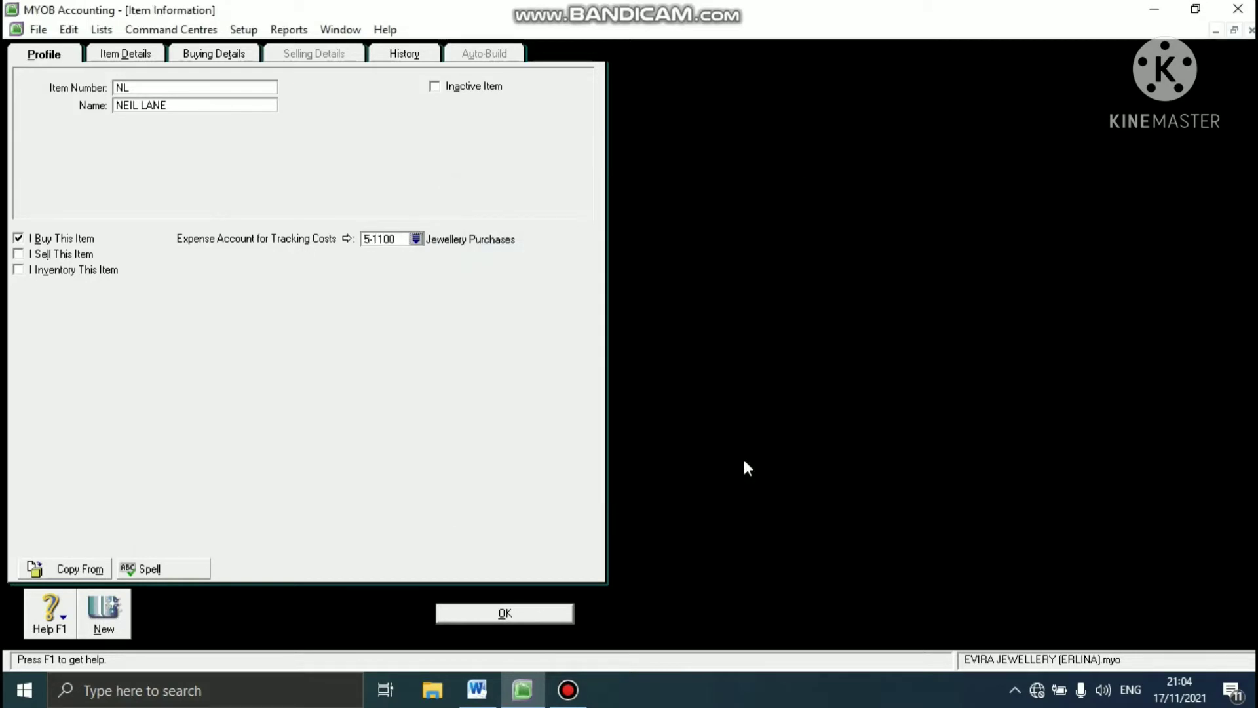
# - Mark item NL as sold and assign 4-1100 Jewellery Sales as its income account for tracking sales
pyautogui.click(18, 255)
pyautogui.click(416, 254)
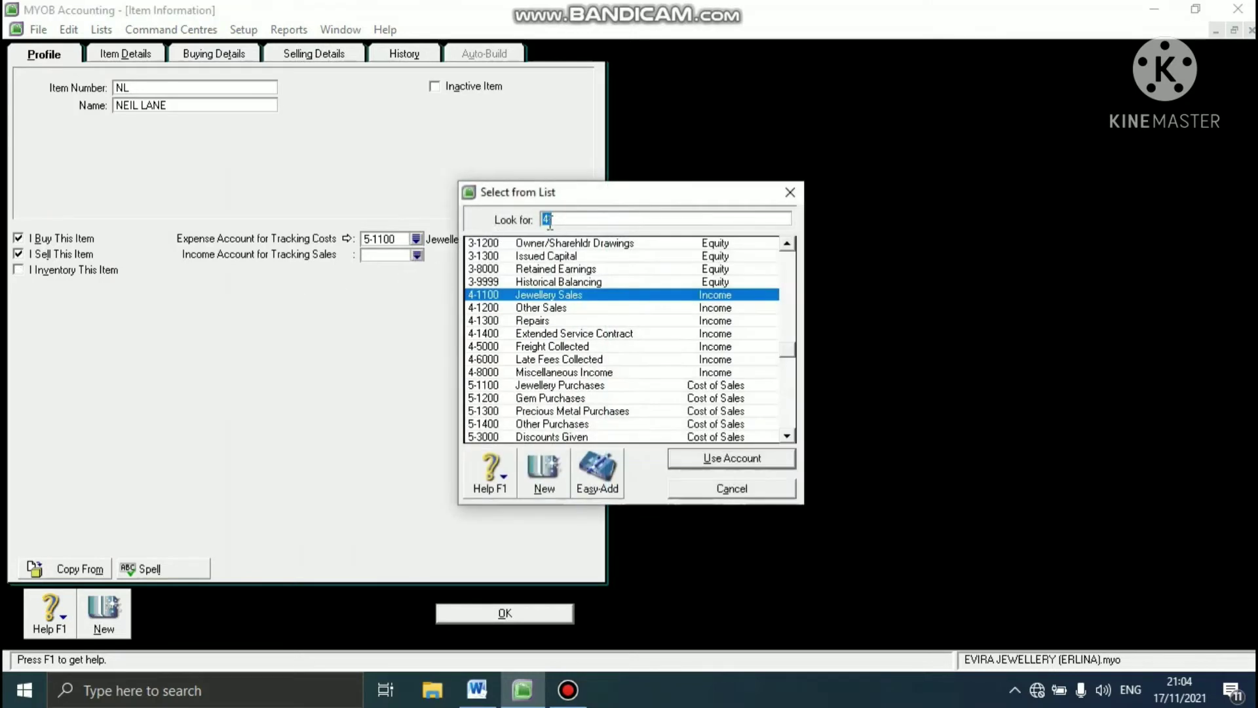
pyautogui.click(562, 223)
pyautogui.write('1100')
pyautogui.click(711, 459)
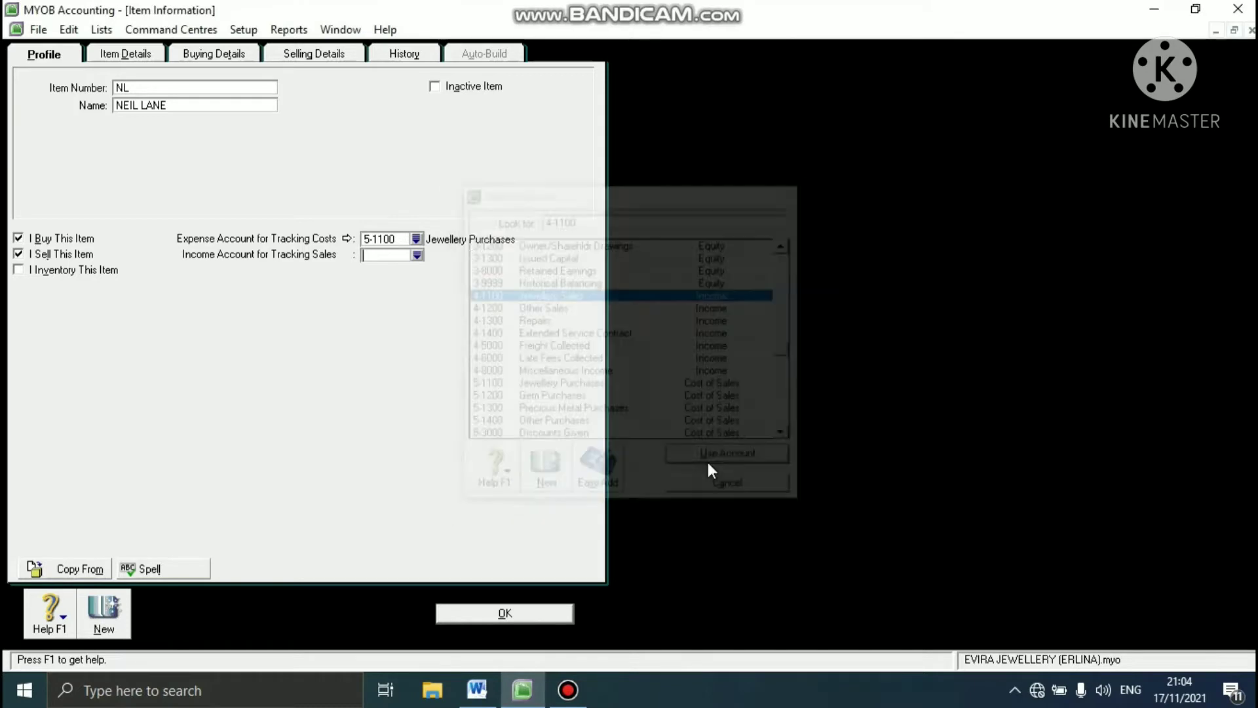
# - Mark item NL as inventoried and assign 1-2300 Merchandise Inventory as its asset account for item inventory
pyautogui.click(18, 270)
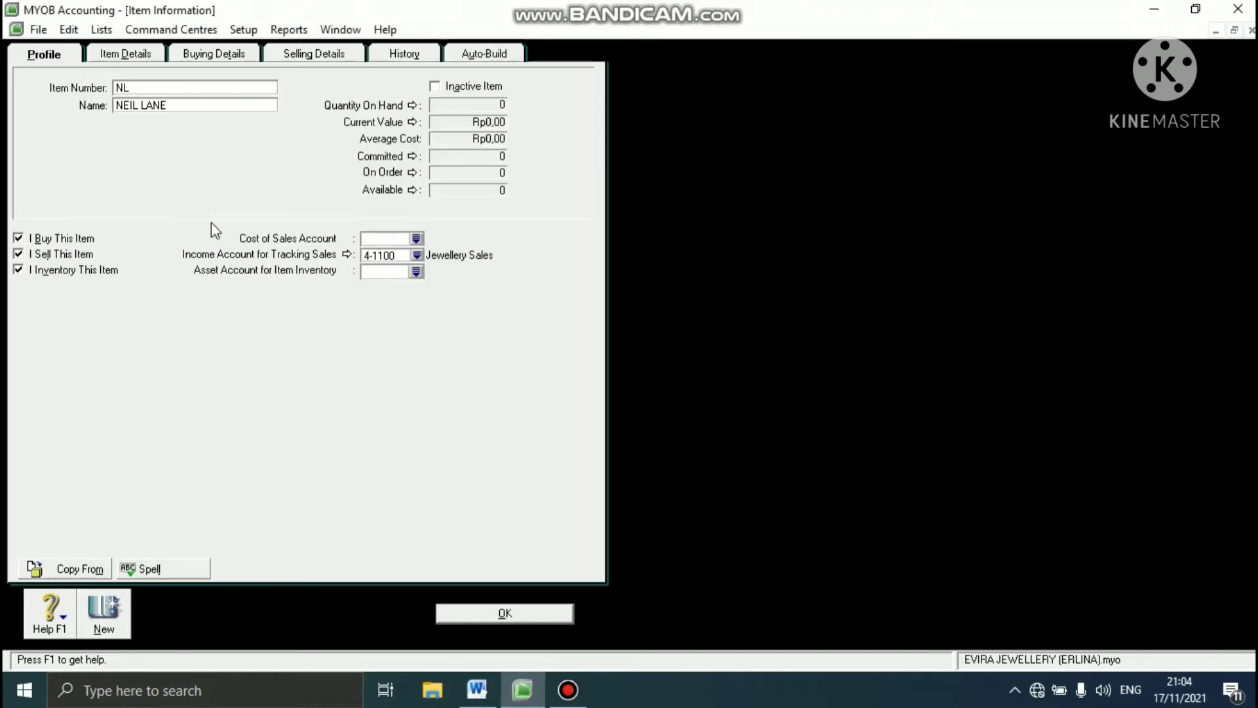
pyautogui.click(416, 272)
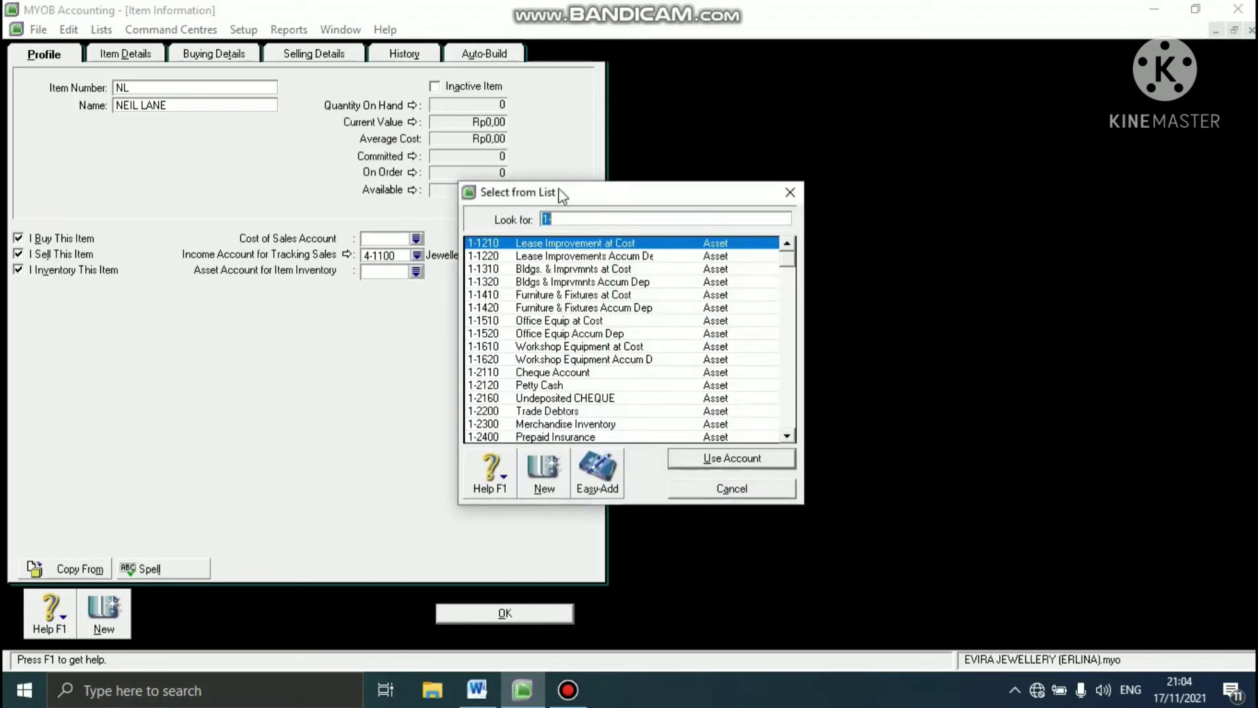
pyautogui.write('1-2300')
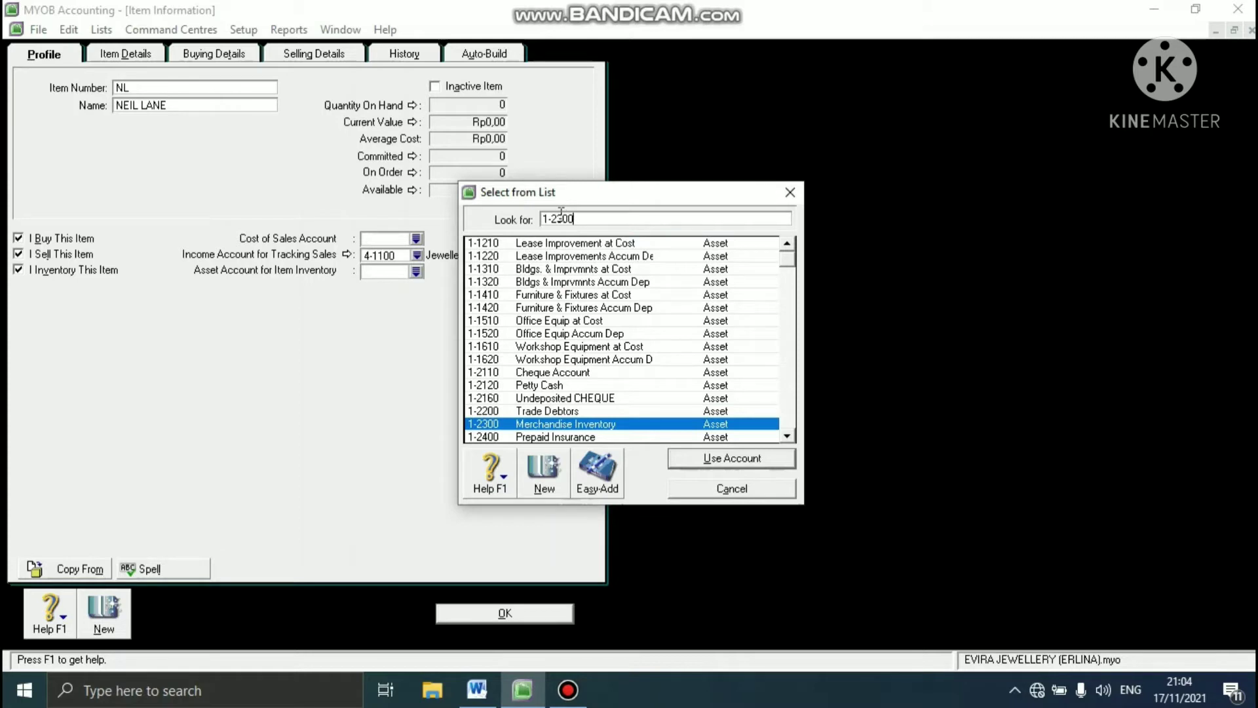
pyautogui.click(709, 462)
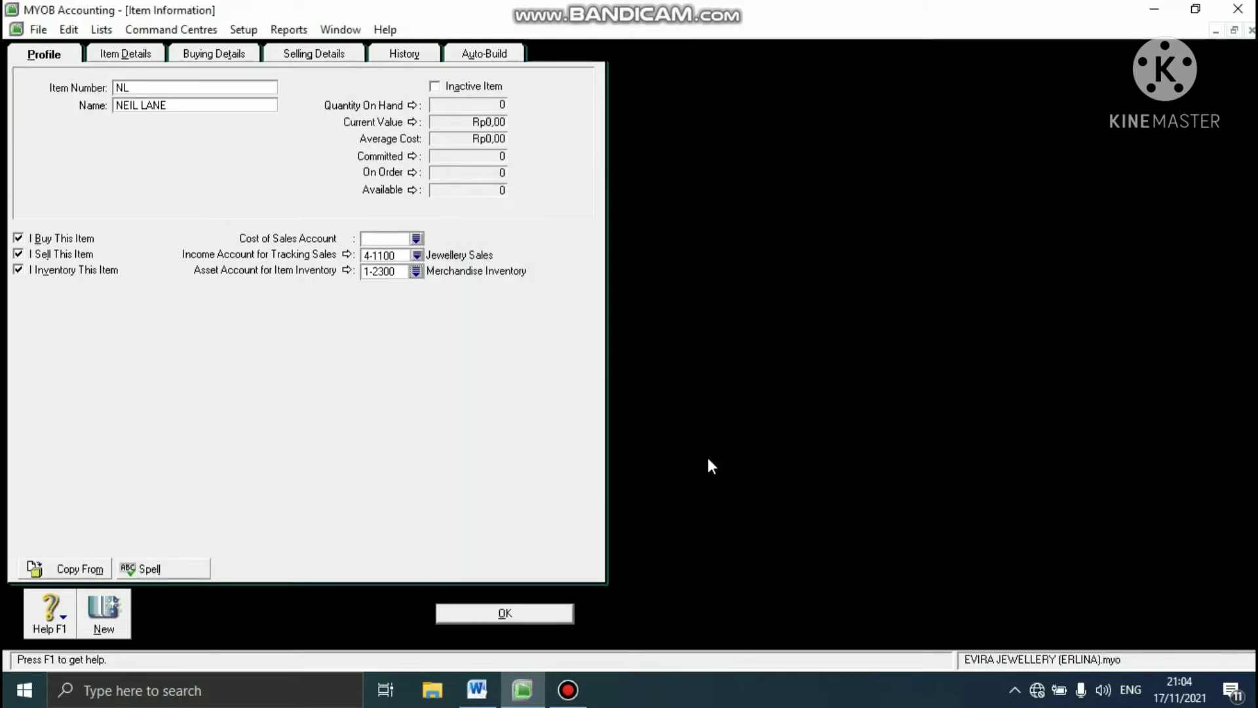
# - Assign 5-1100 Jewellery Purchases as the cost of sales account for item NL
pyautogui.click(416, 239)
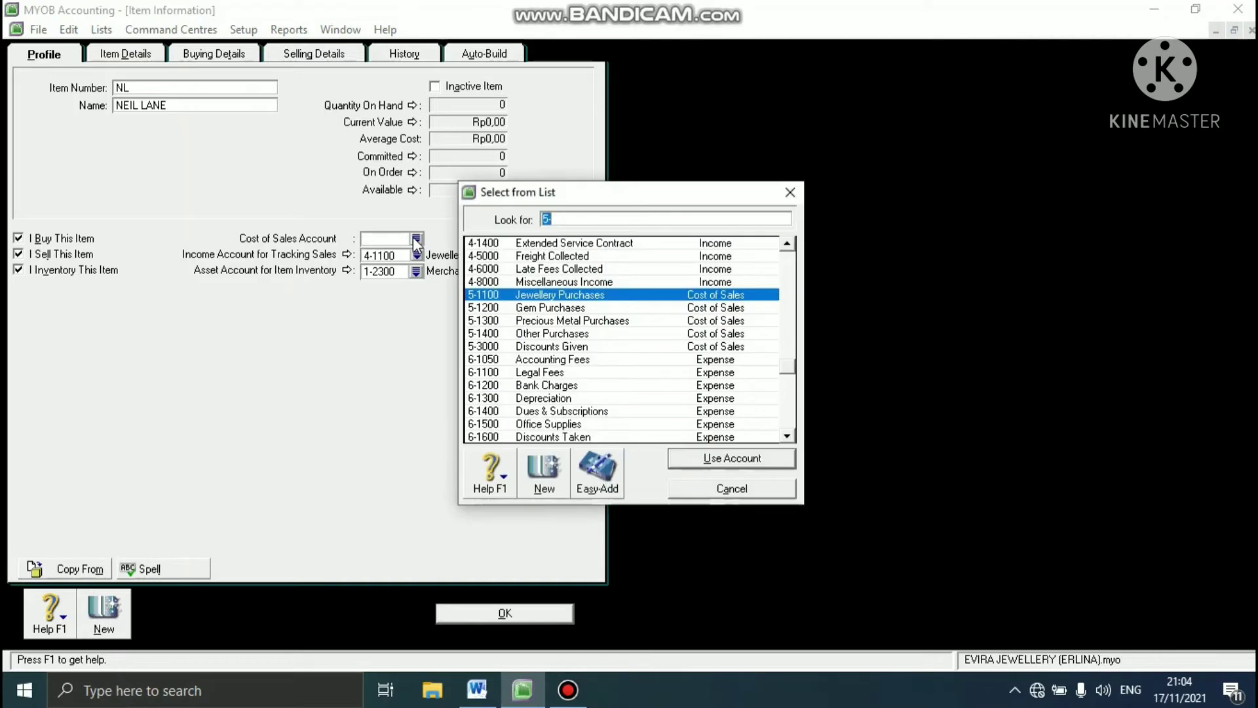
pyautogui.click(538, 294)
pyautogui.click(697, 459)
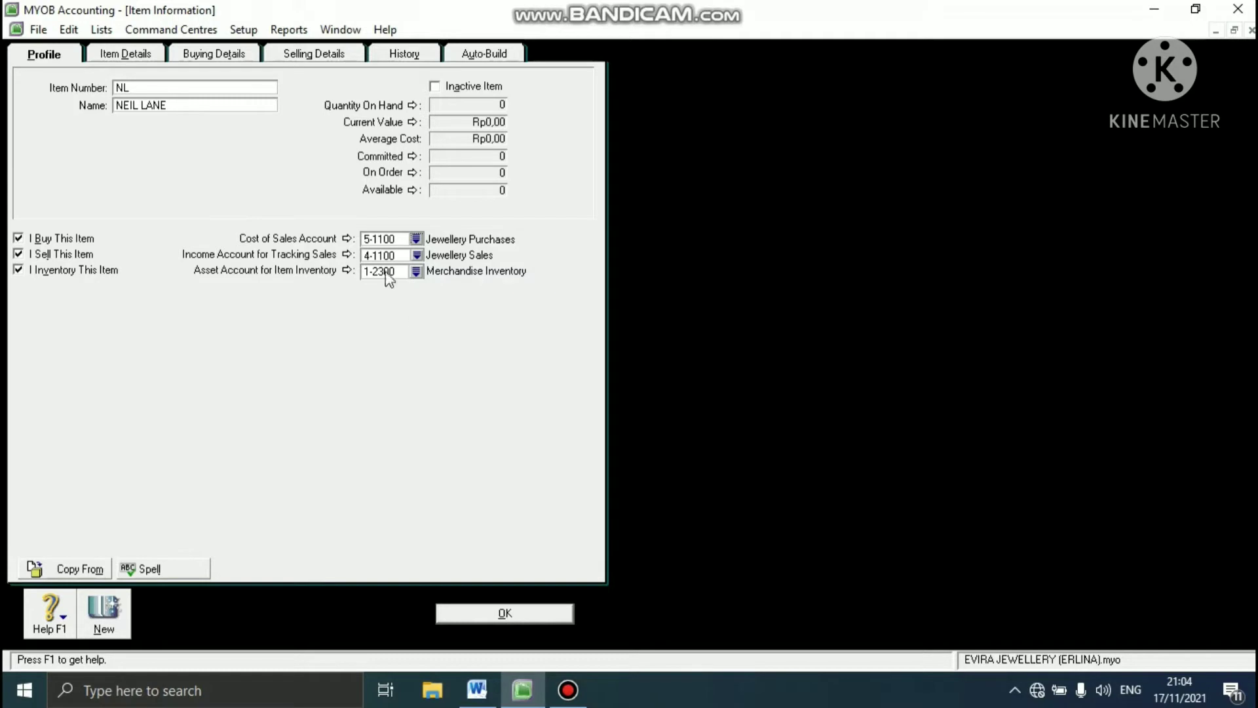
# - Check the item table in the Word case study, return to MYOB Accounting and set NL's buying unit to UNIT and purchase tax code to N-T
pyautogui.click(476, 689)
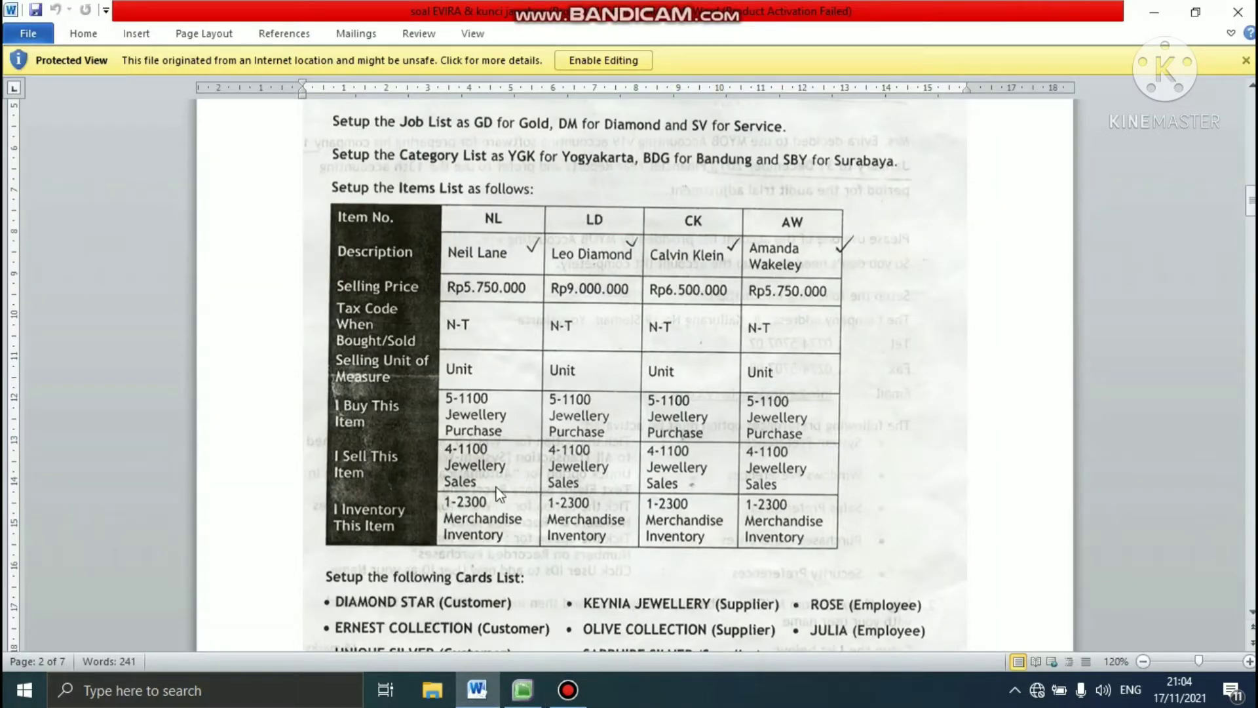
pyautogui.click(518, 696)
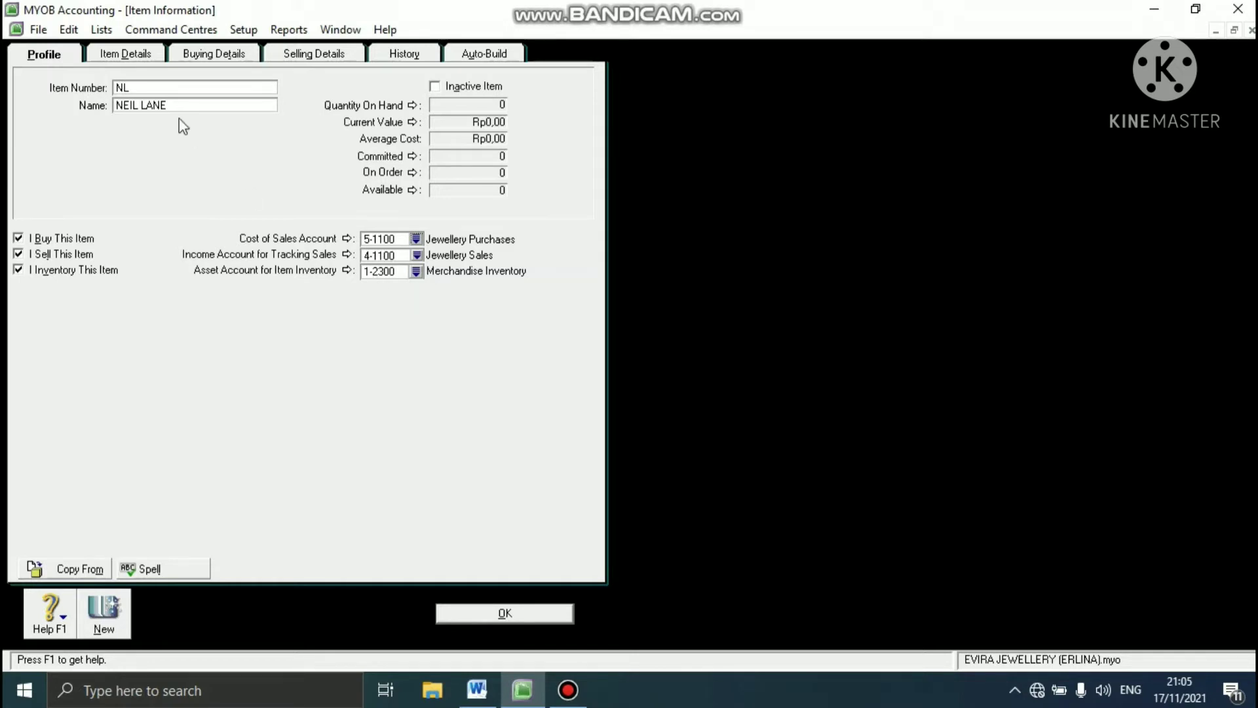
pyautogui.click(236, 58)
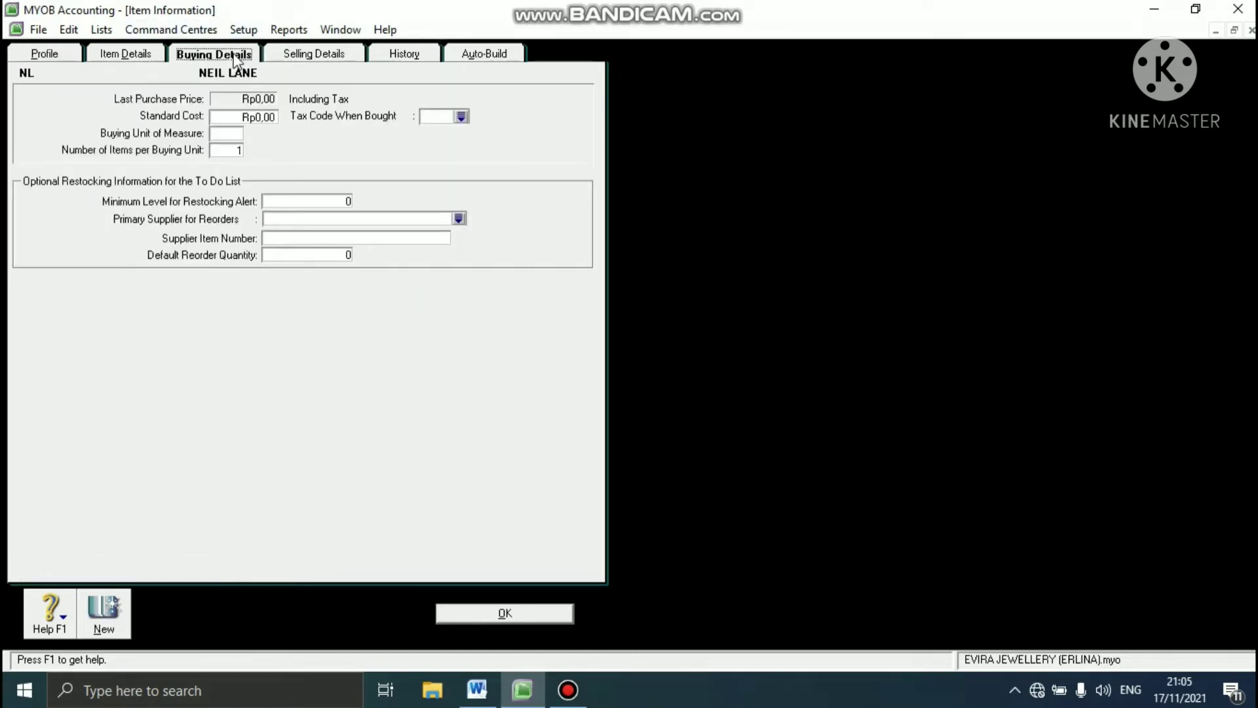
pyautogui.click(221, 133)
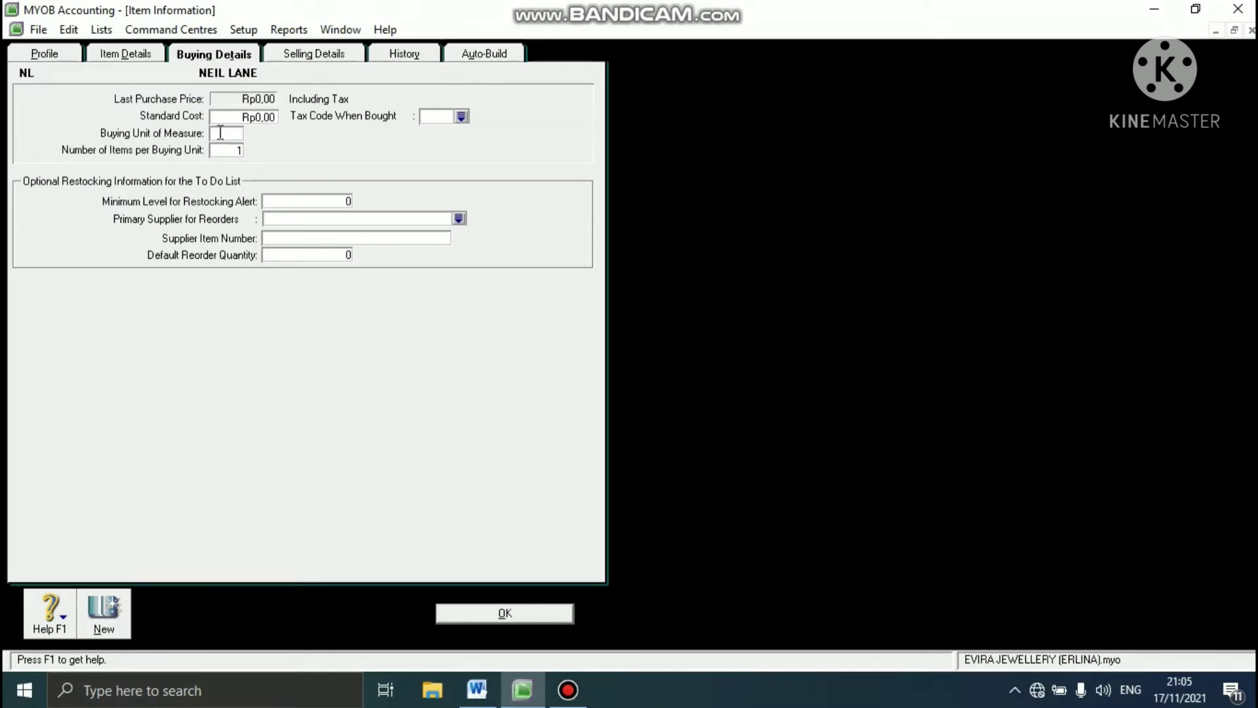
pyautogui.write('UNIT')
pyautogui.click(461, 116)
pyautogui.click(569, 256)
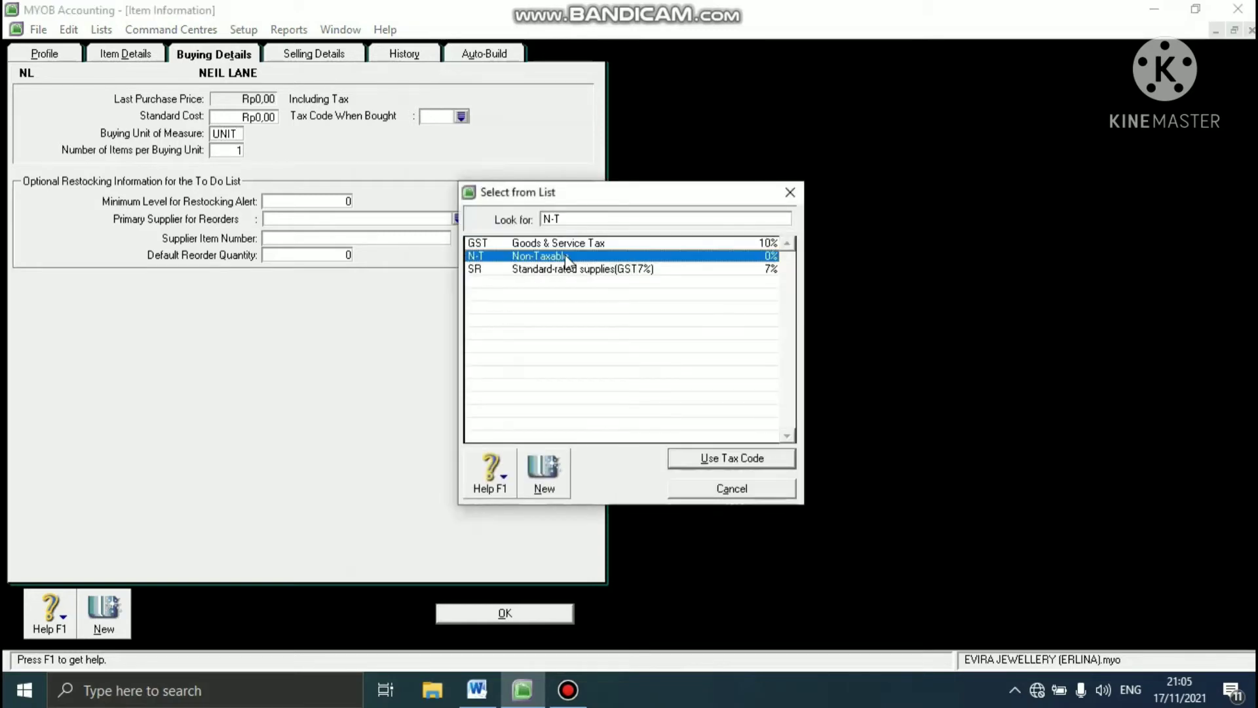
pyautogui.click(708, 459)
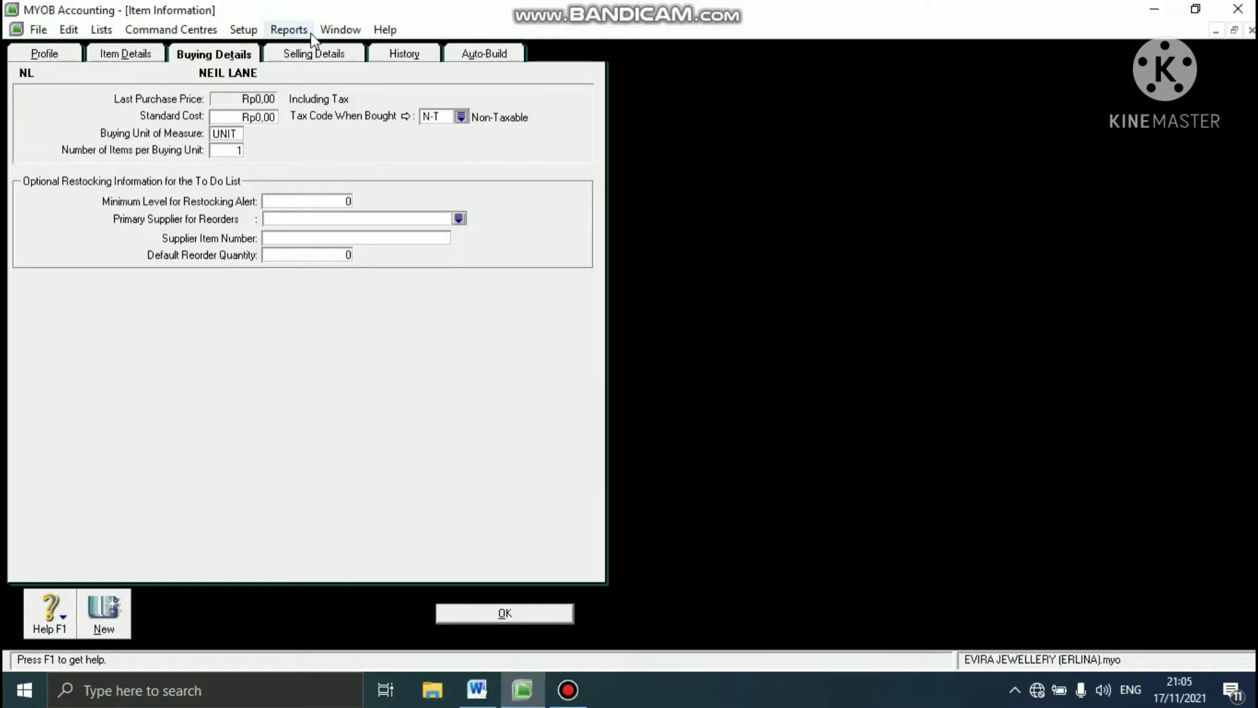
# - Set item NL's selling unit of measure to UNIT and its tax code when sold to N-T
pyautogui.click(309, 55)
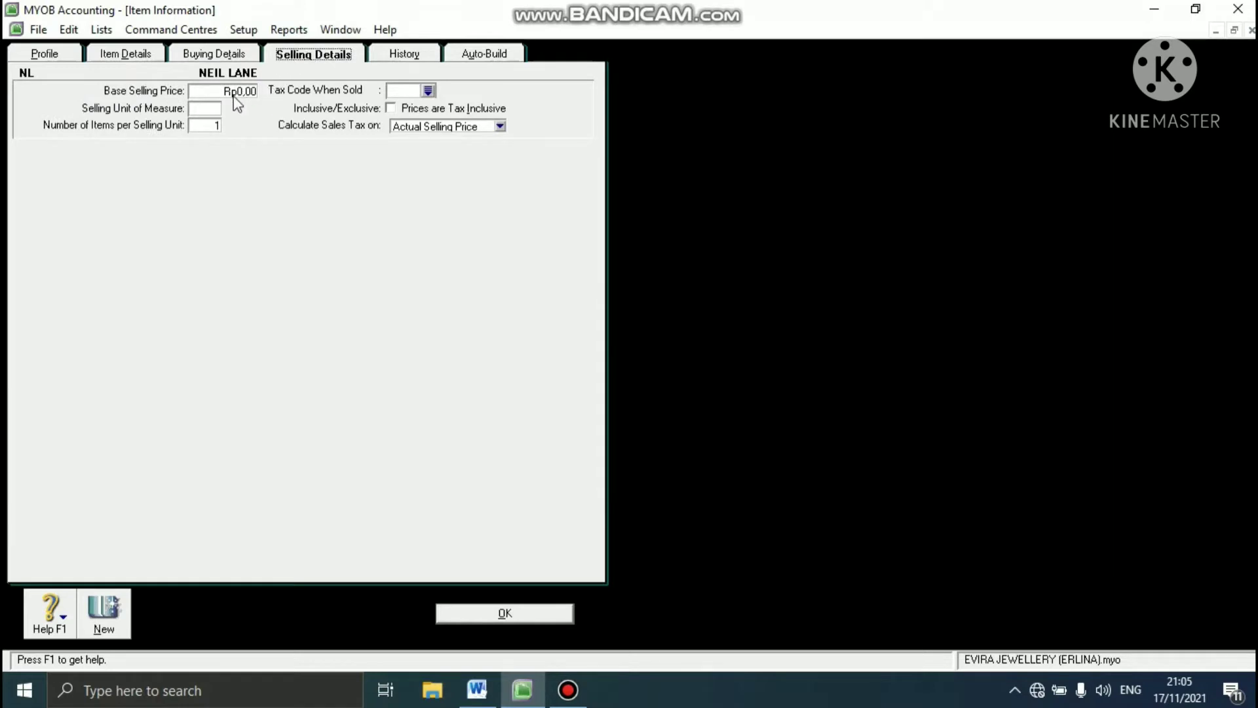
pyautogui.click(207, 108)
pyautogui.write('UNIT')
pyautogui.click(425, 90)
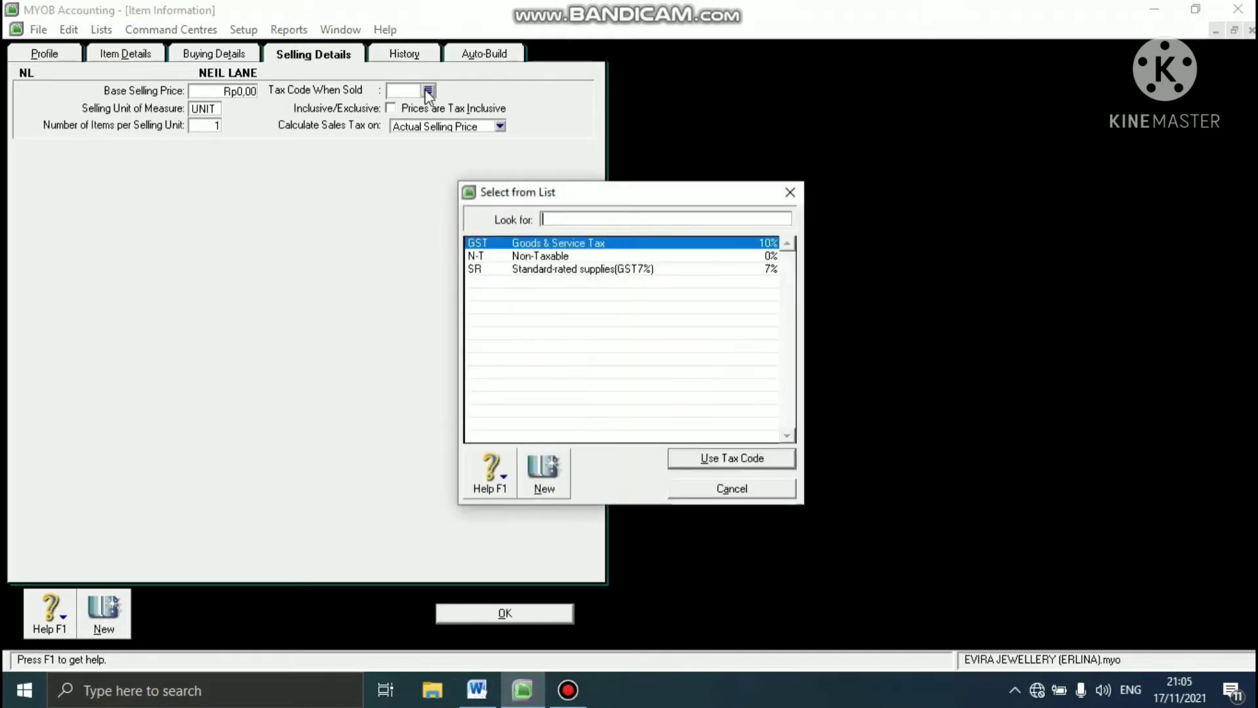
pyautogui.click(528, 257)
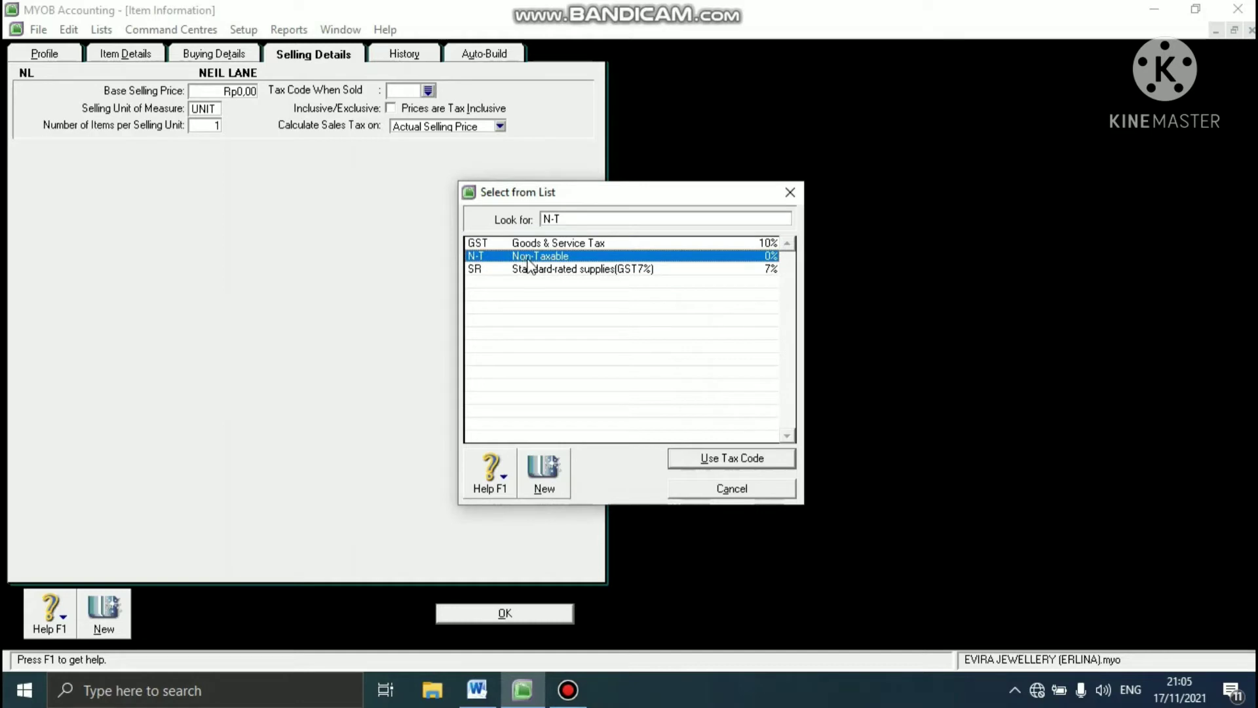
pyautogui.click(696, 461)
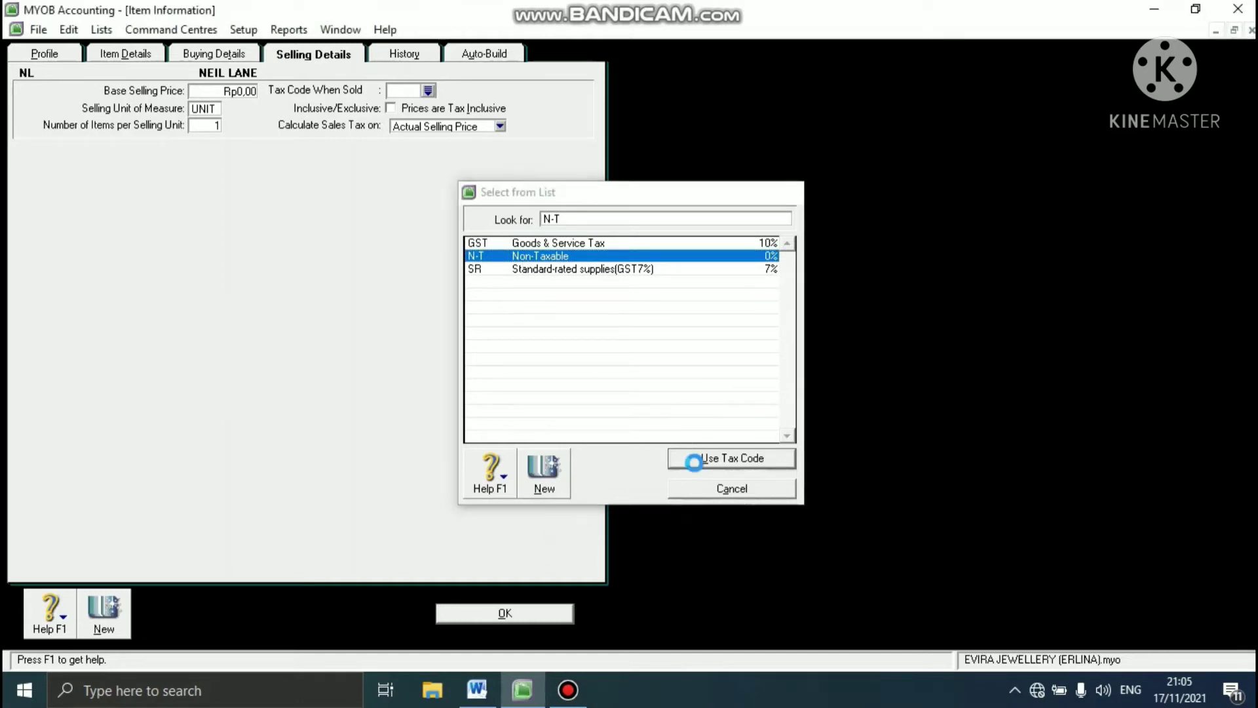
# - Set item NL's base selling price to Rp5.750.000 and save the item
pyautogui.click(235, 92)
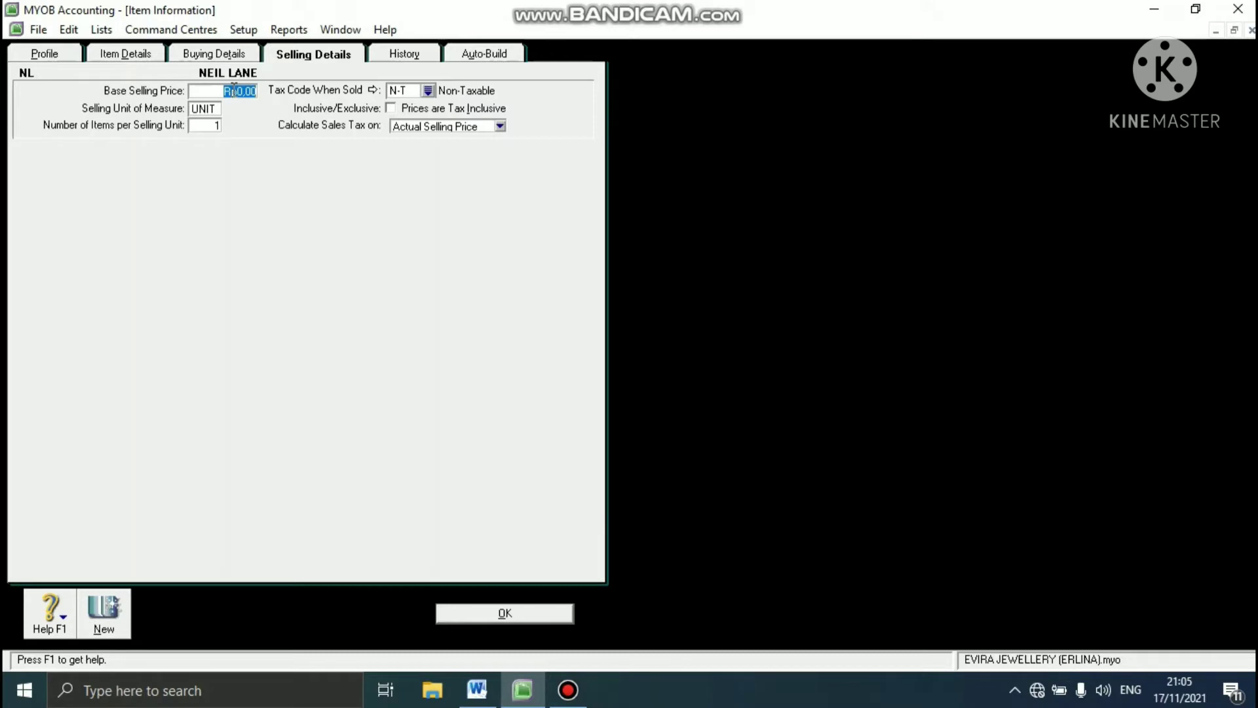
pyautogui.write('5750000')
pyautogui.click(483, 613)
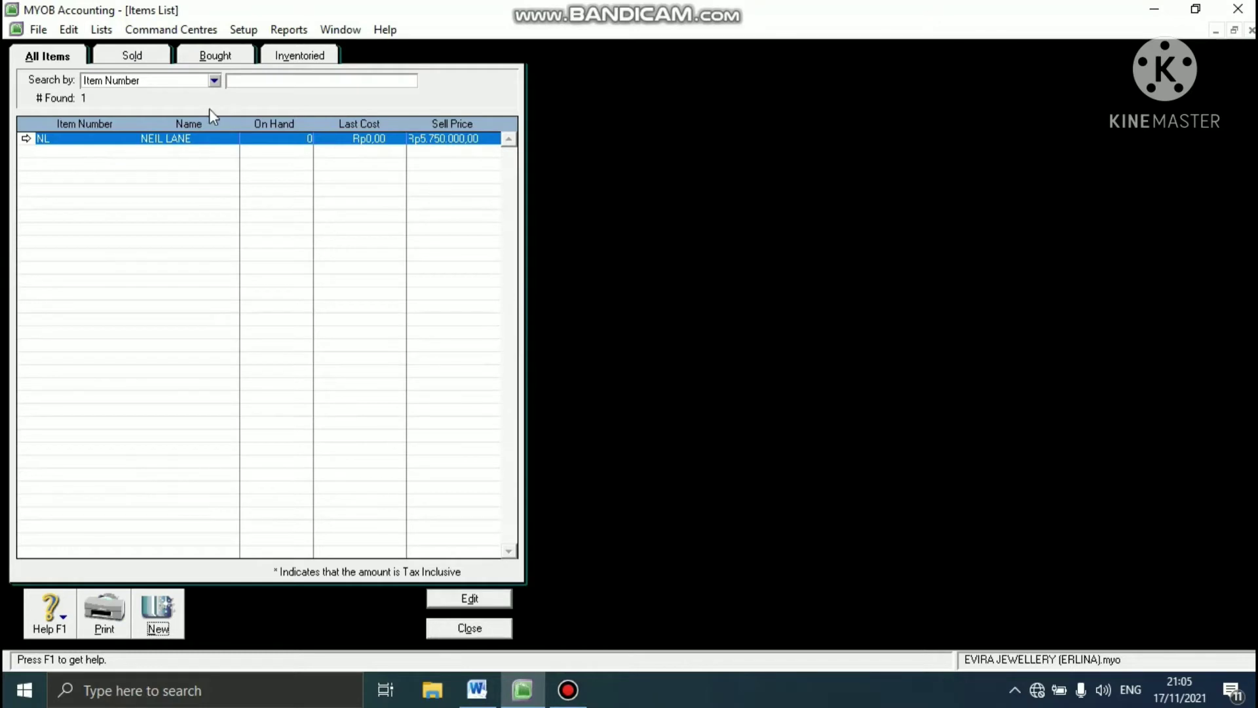
# - Create a new item with item number LD and the name LEO DIAMOND
pyautogui.click(158, 616)
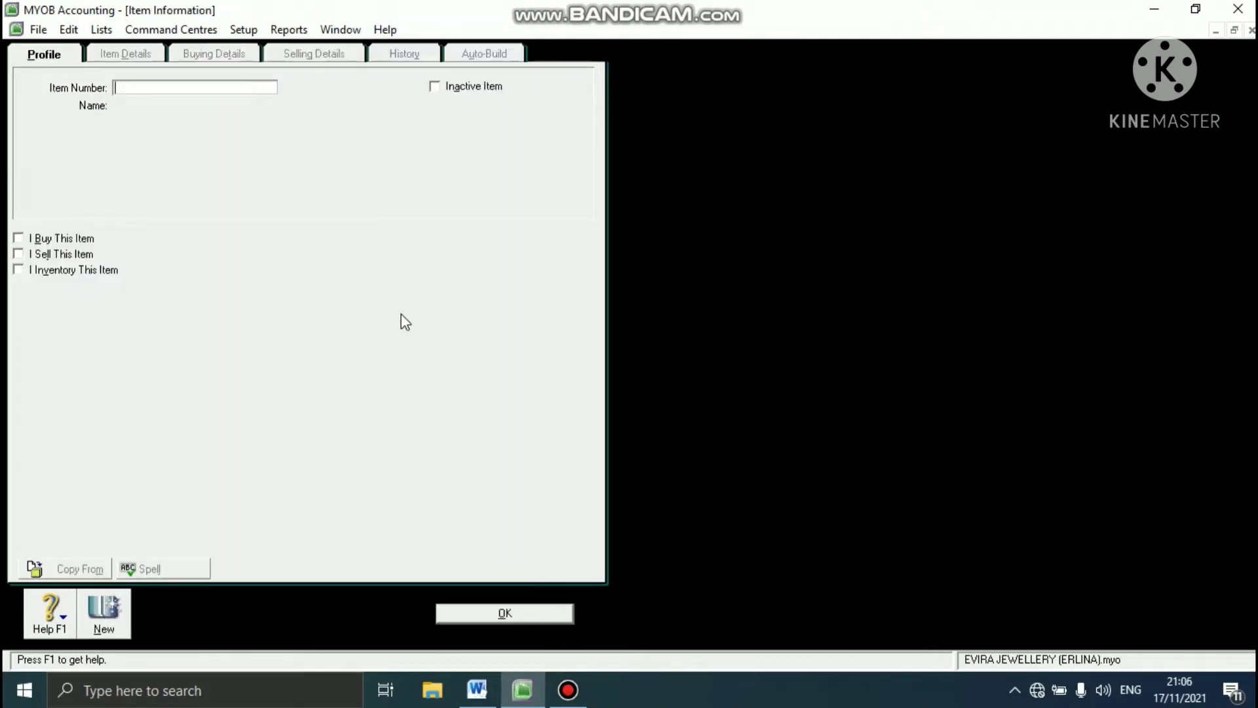
pyautogui.write('LD')
pyautogui.press('Tab')
pyautogui.write('LE')
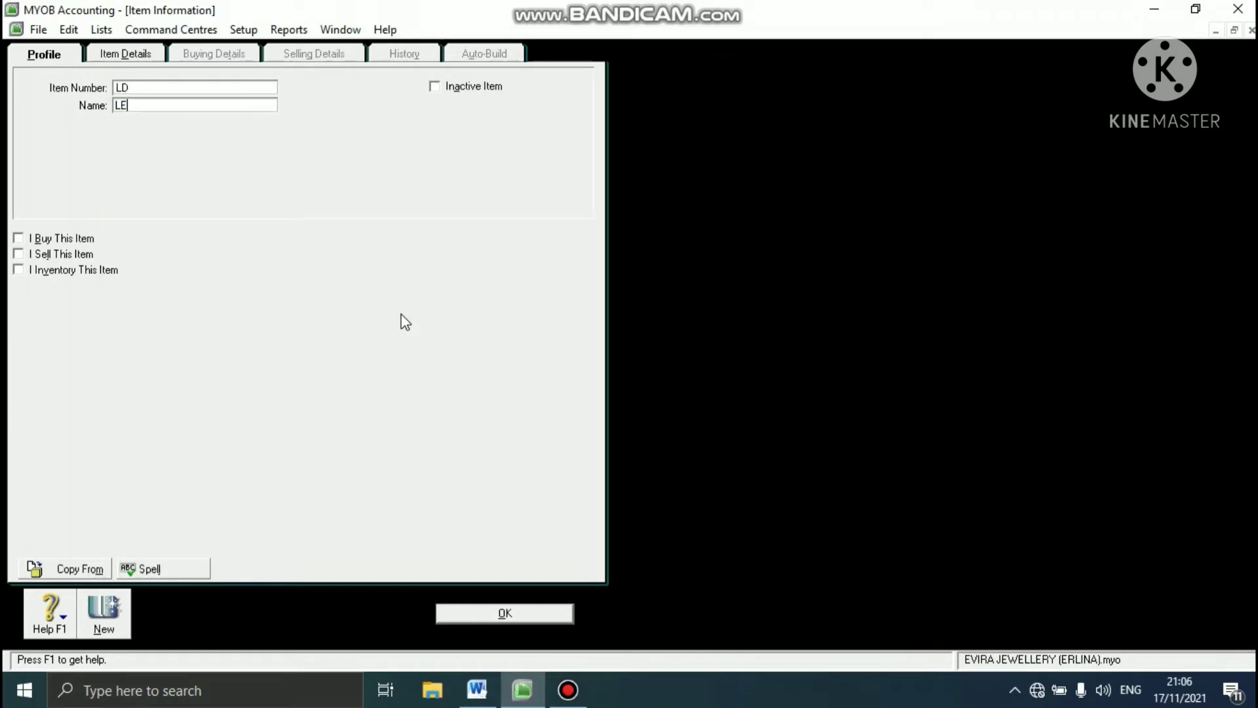
pyautogui.write('O DIAMOND')
# - Mark item LD as bought, sold and inventoried, keeping the default linked accounts
pyautogui.click(18, 238)
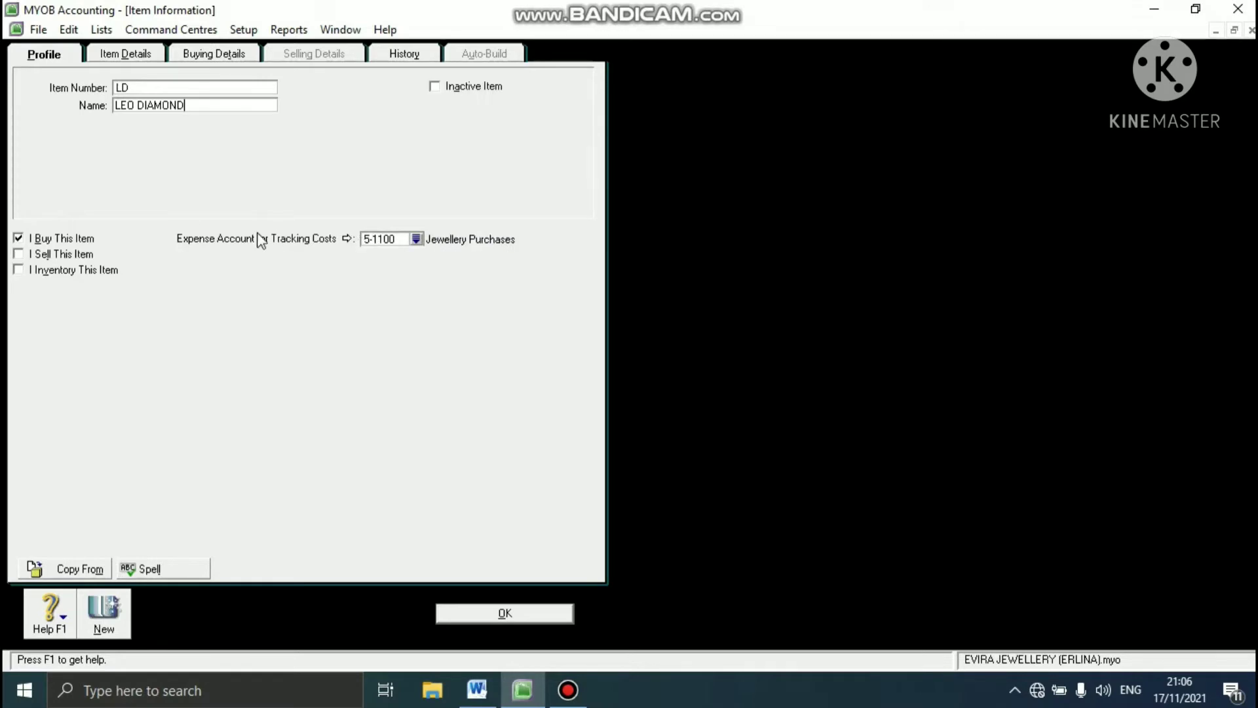
pyautogui.click(22, 255)
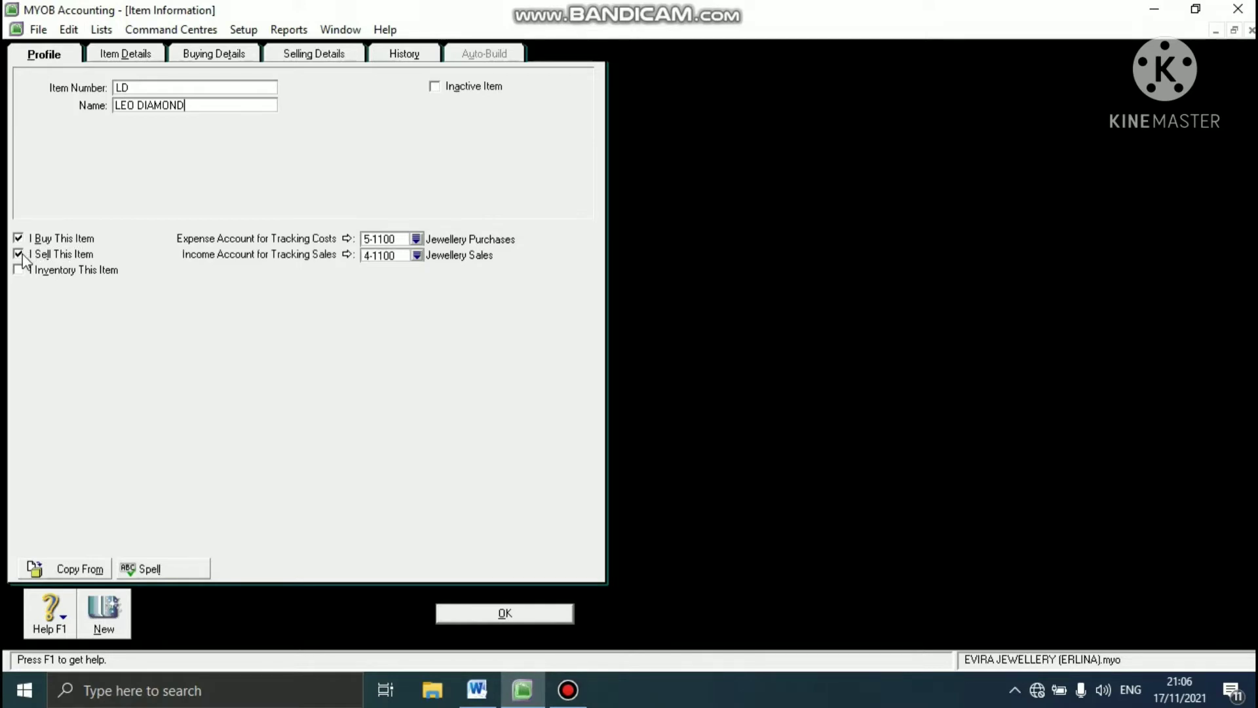
pyautogui.click(18, 269)
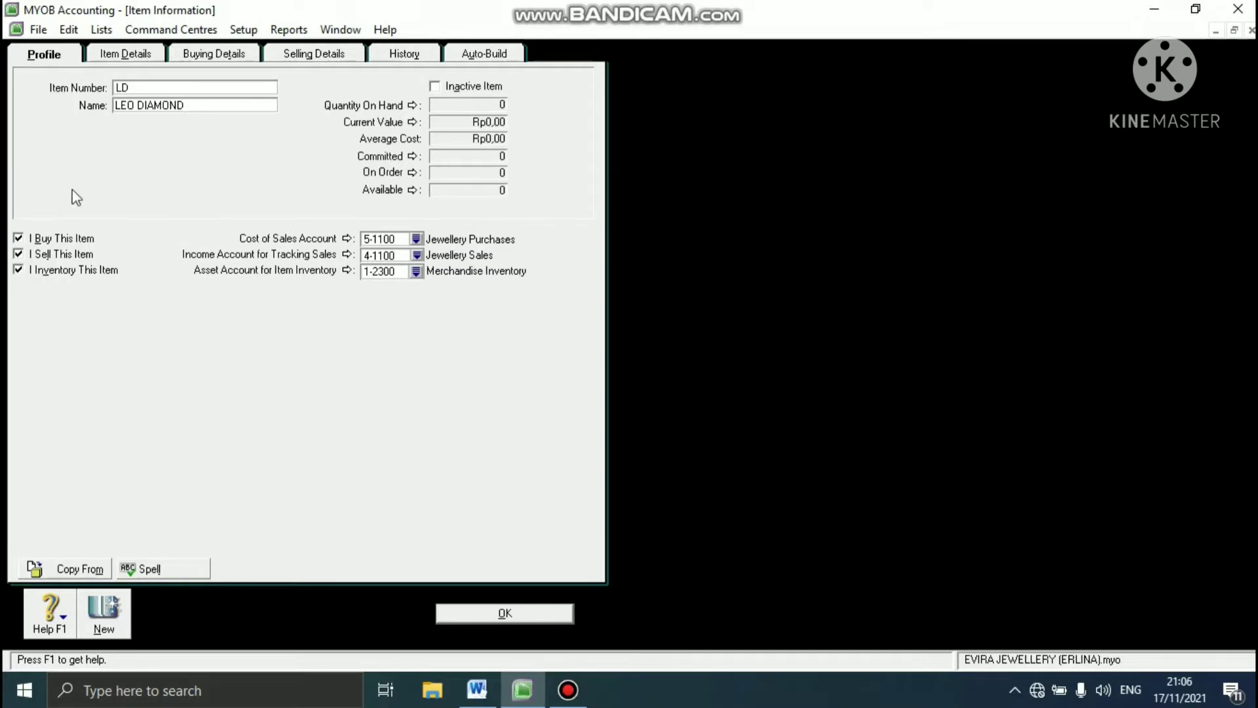
# - Review LD's buying details, set its base selling price to Rp9.000.000 and save the item
pyautogui.click(224, 54)
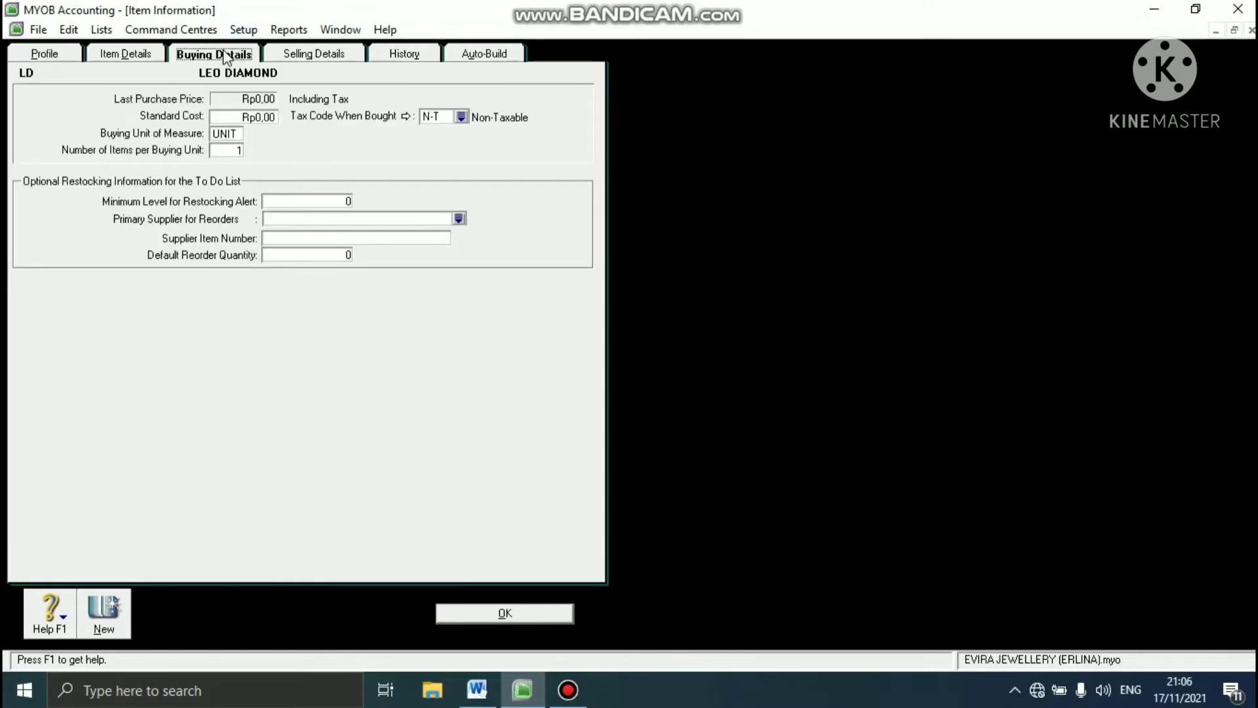
pyautogui.click(314, 53)
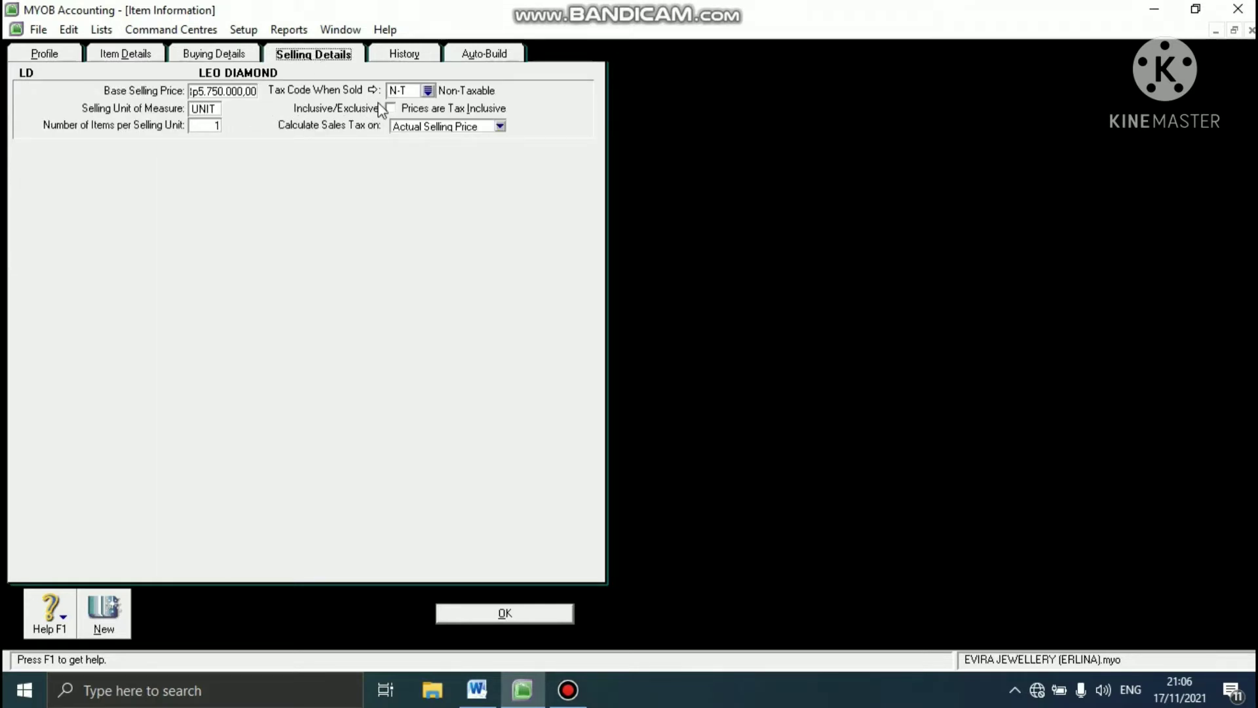
pyautogui.click(253, 91)
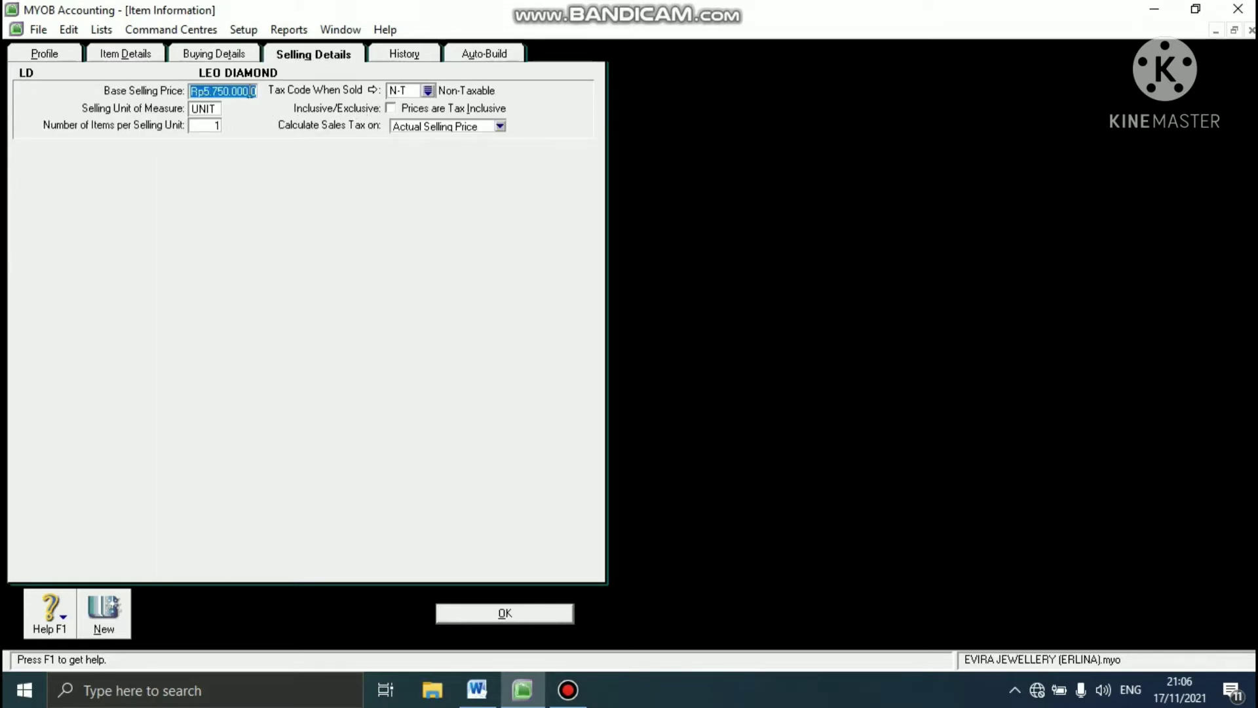
pyautogui.write('90')
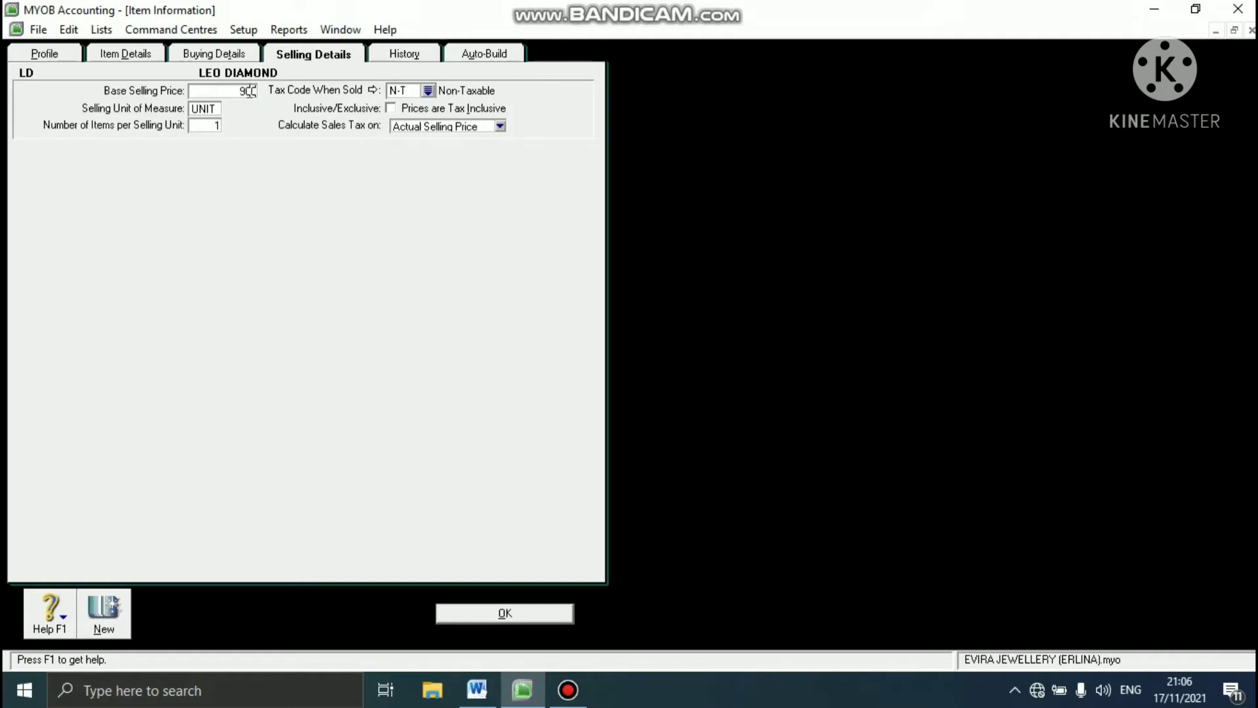
pyautogui.write('00000')
pyautogui.click(465, 613)
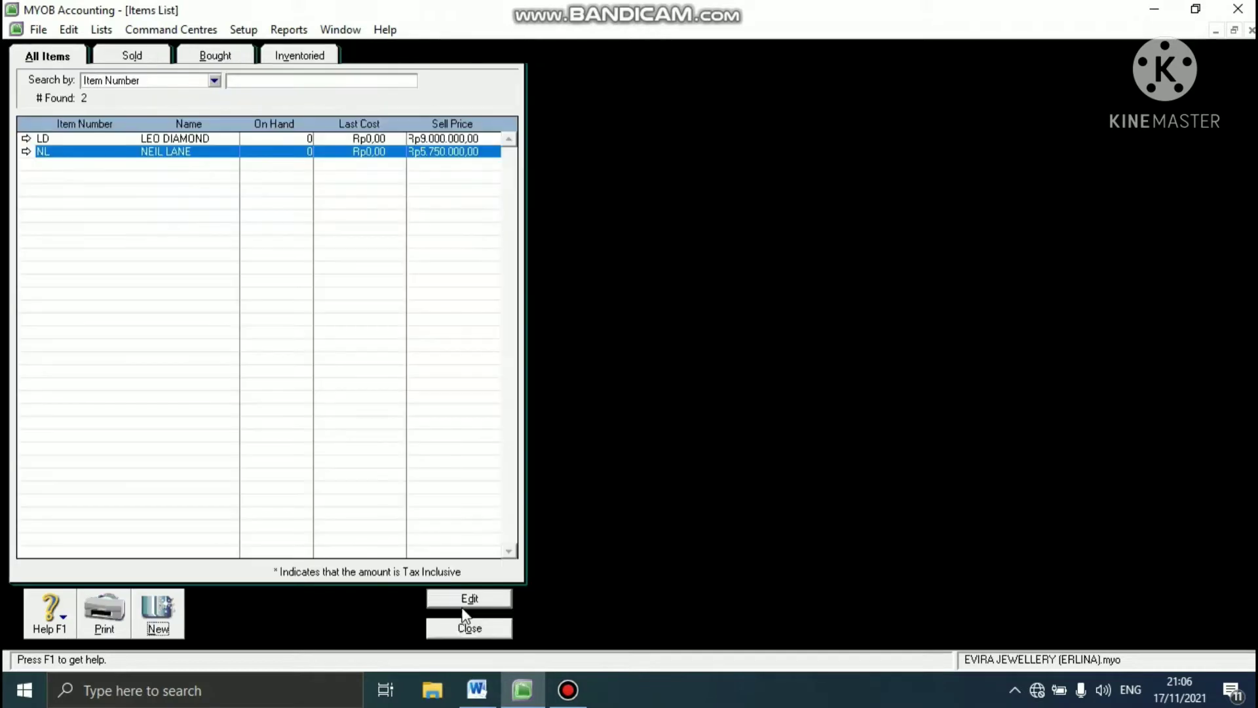
# - Create a new item with item number CK and the name CALVIN KLEIN
pyautogui.click(171, 606)
pyautogui.write('CK')
pyautogui.press('Tab')
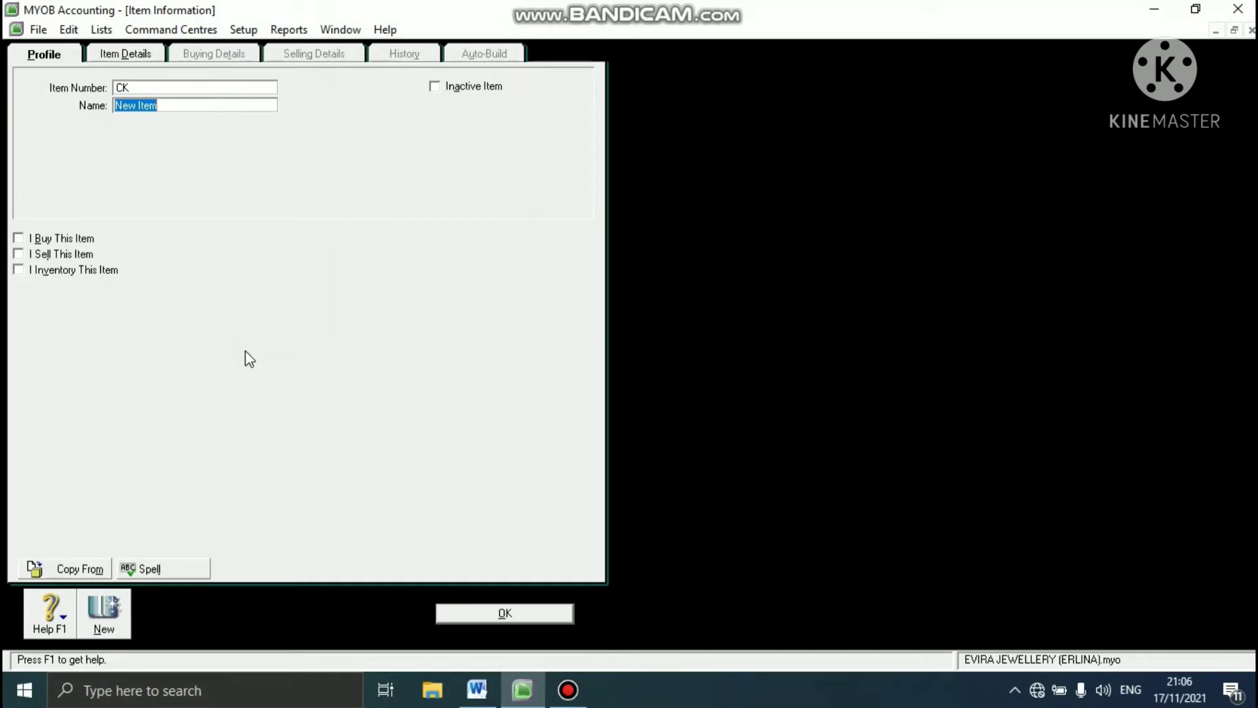
pyautogui.write('CALVIN KLEIN')
pyautogui.press('Tab')
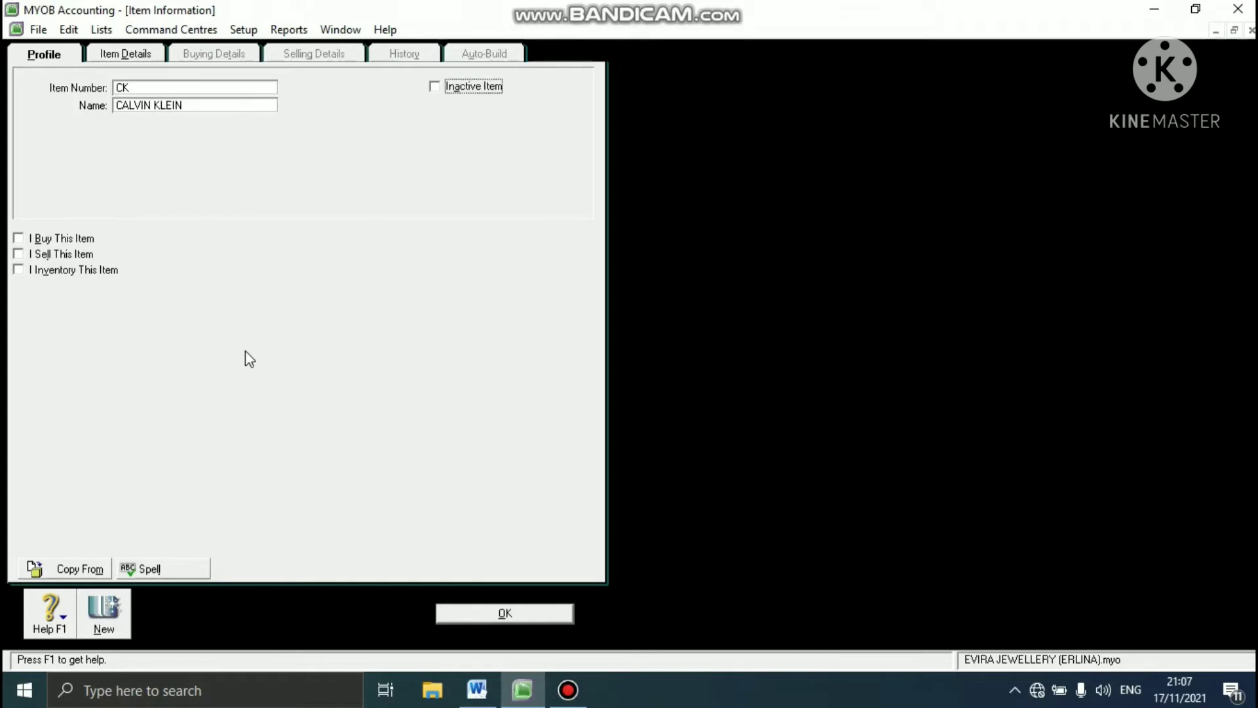
# - Mark item CK as bought, sold and inventoried, keeping the default linked accounts
pyautogui.click(18, 239)
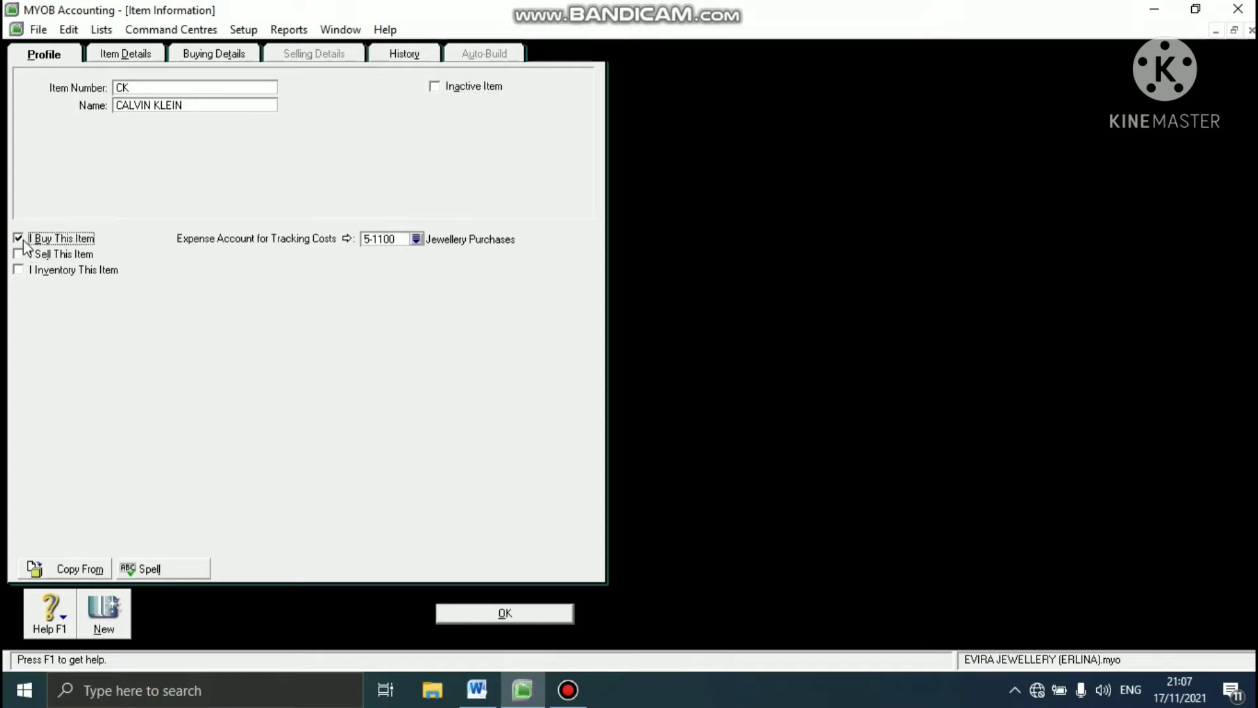
pyautogui.click(18, 256)
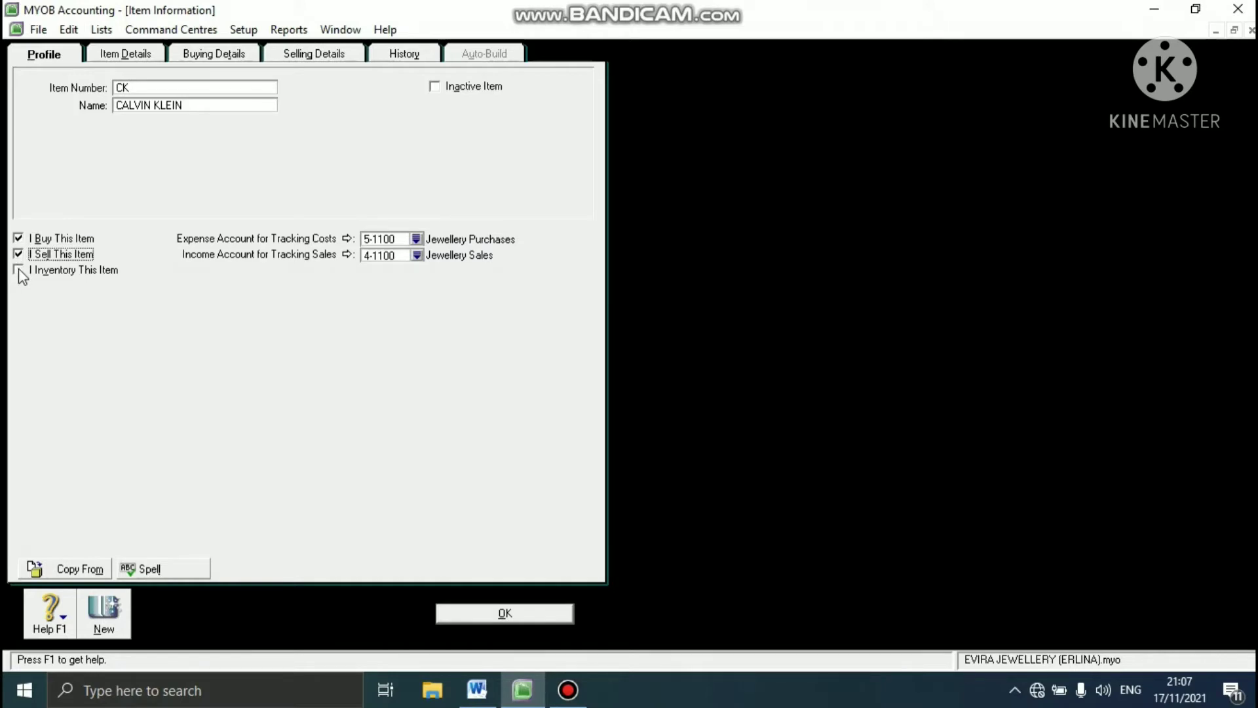
pyautogui.click(18, 269)
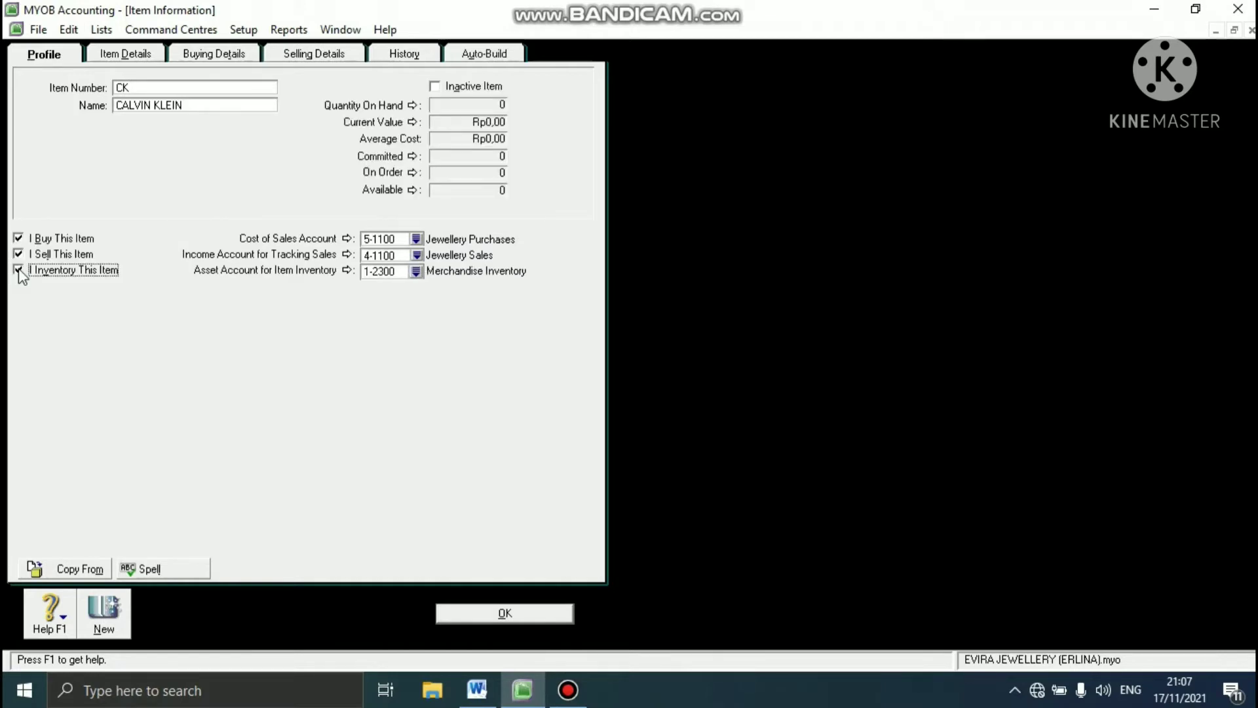
# - Review CK's buying details, set its base selling price to Rp6.500.000 and save the item
pyautogui.click(251, 56)
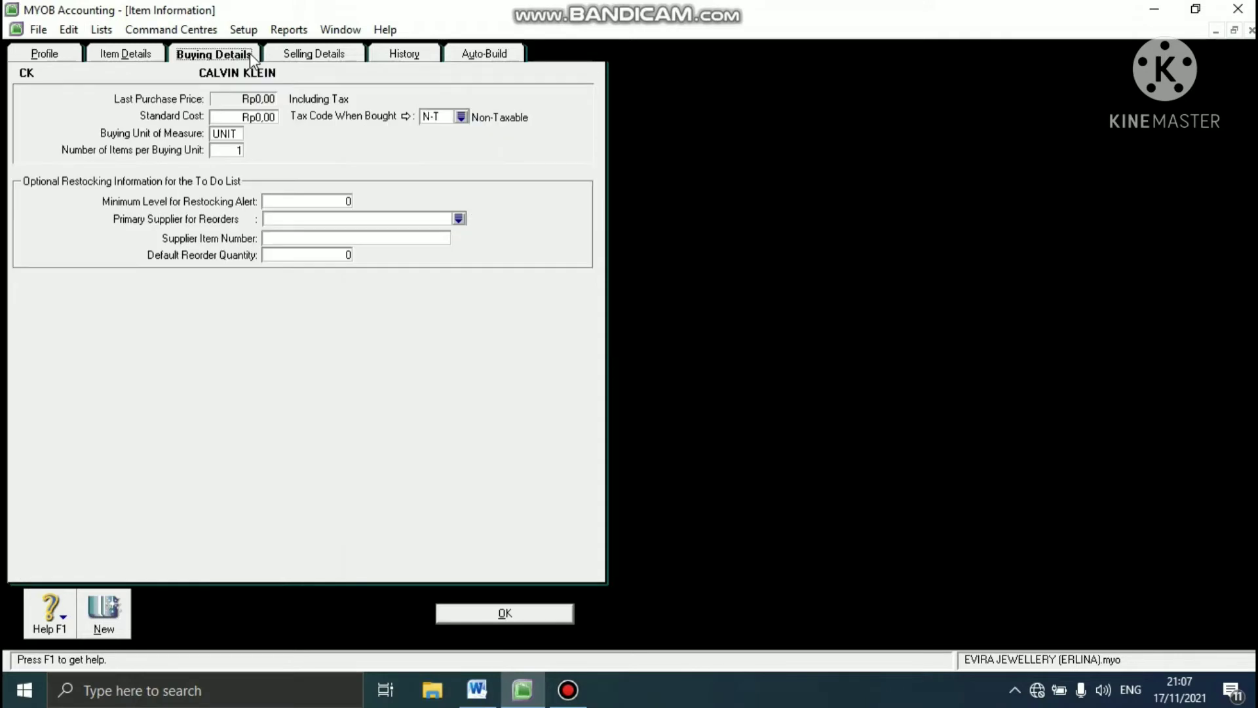
pyautogui.click(332, 59)
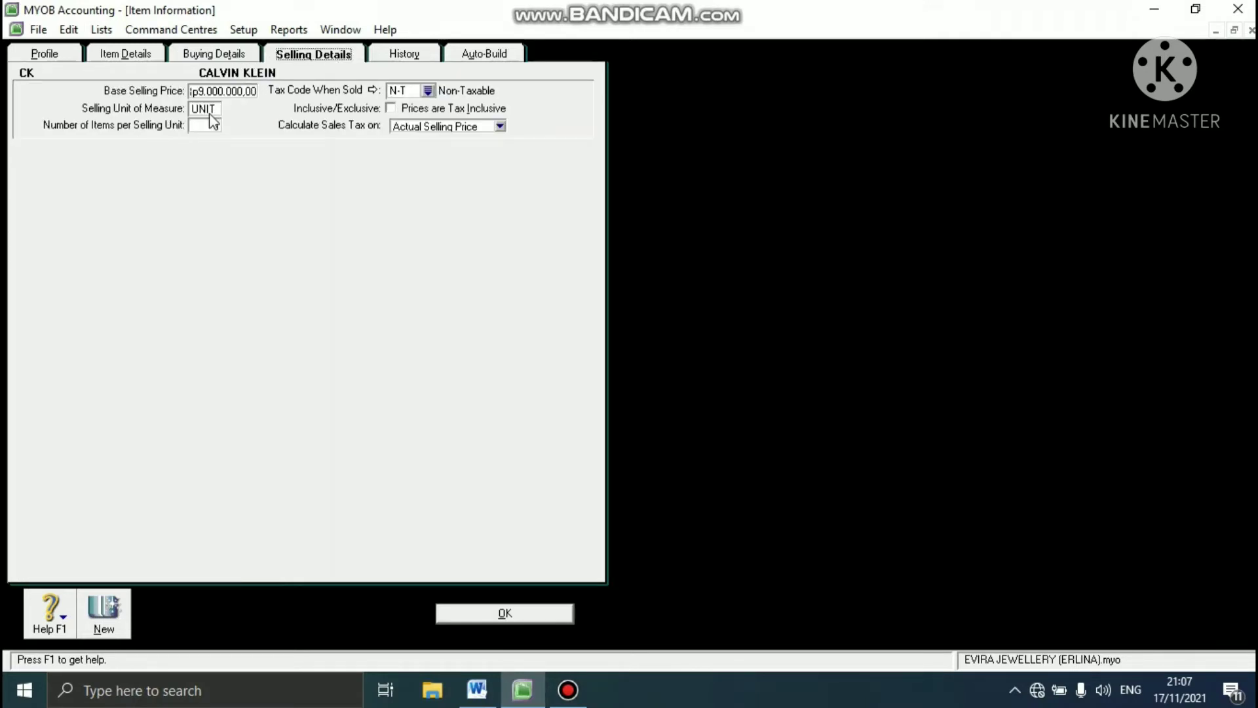
pyautogui.click(243, 90)
pyautogui.press('BackSpace')
pyautogui.write('6500000')
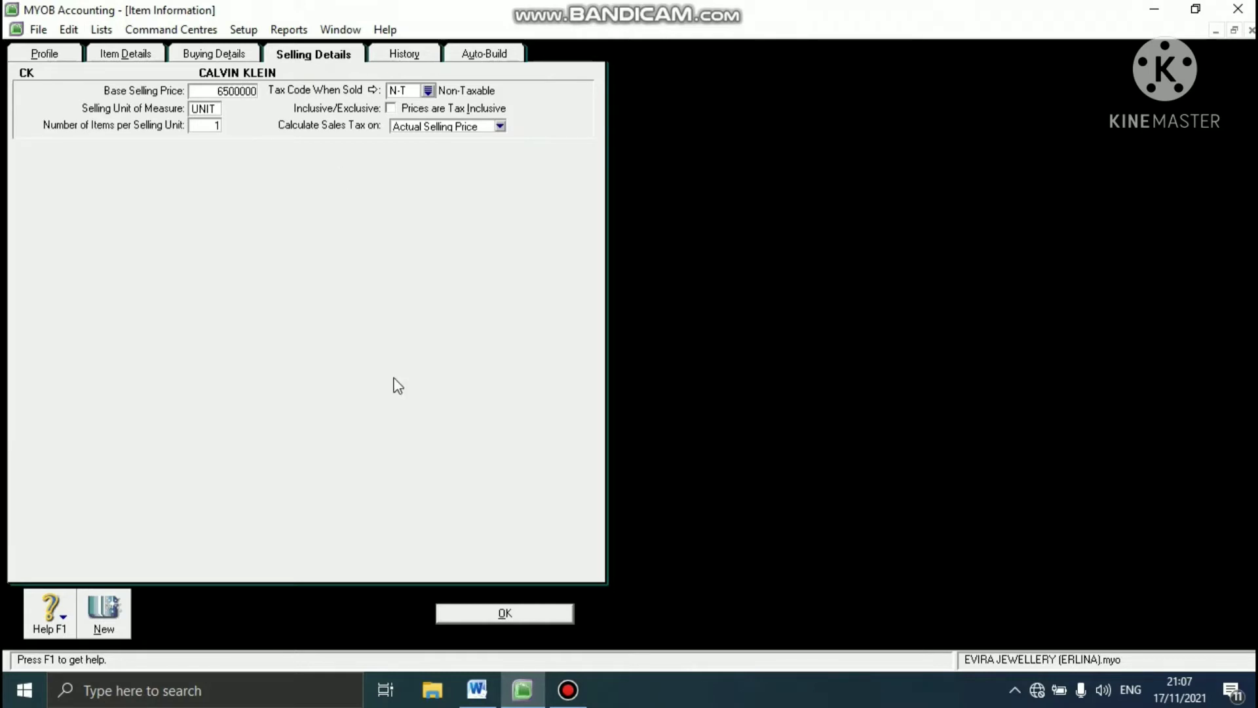
pyautogui.click(469, 614)
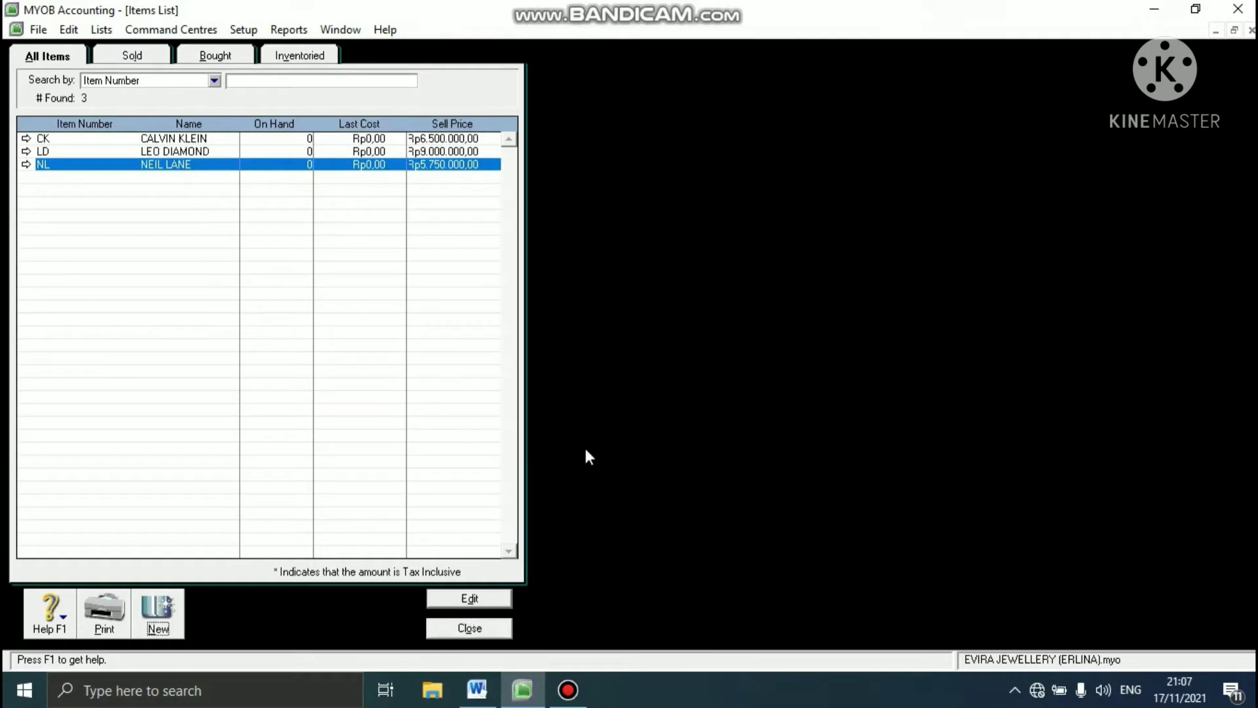
# - Create a new item with item number AW and the name AMANDA WAKELEY
pyautogui.click(145, 616)
pyautogui.write('AW')
pyautogui.press('Tab')
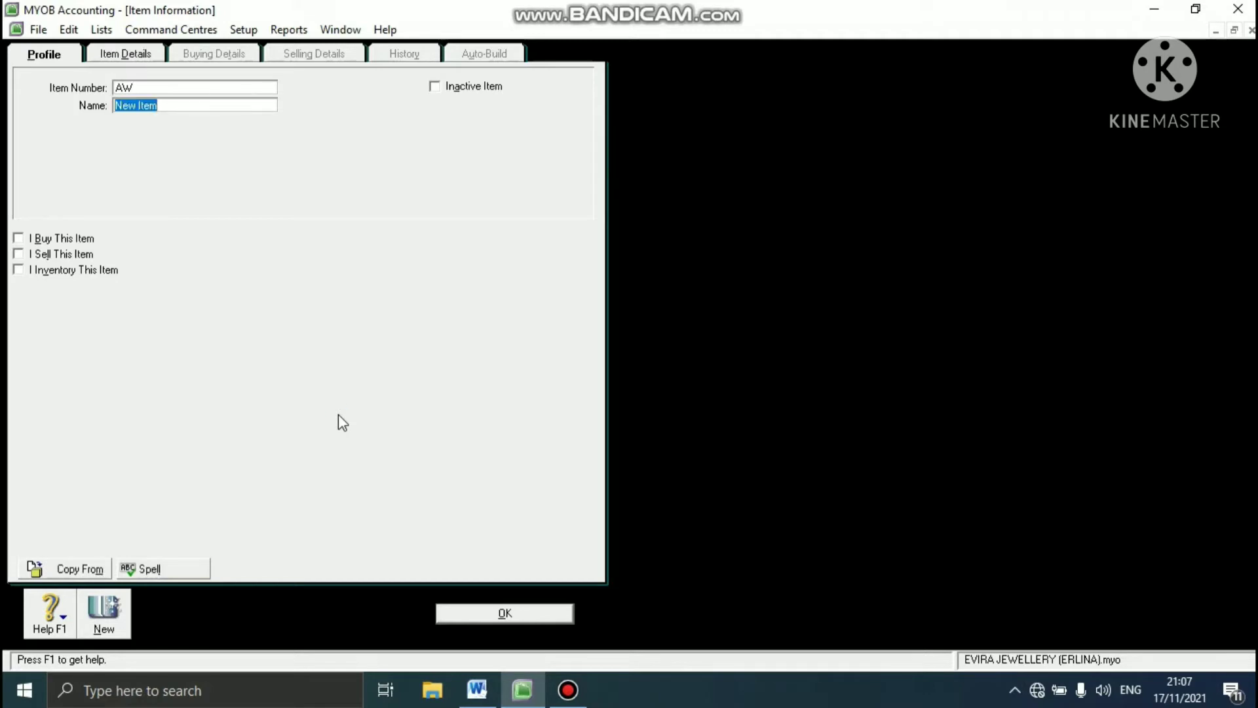
pyautogui.write('AMANDA WAKELEY')
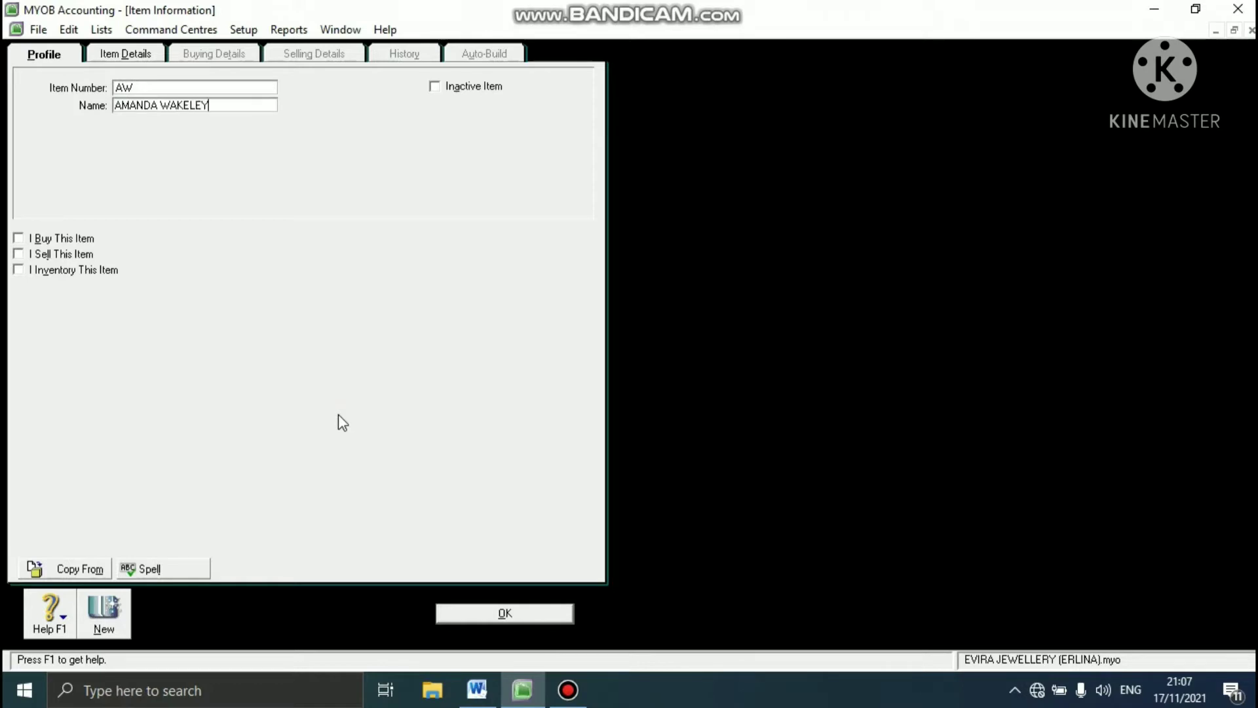
pyautogui.press('Tab')
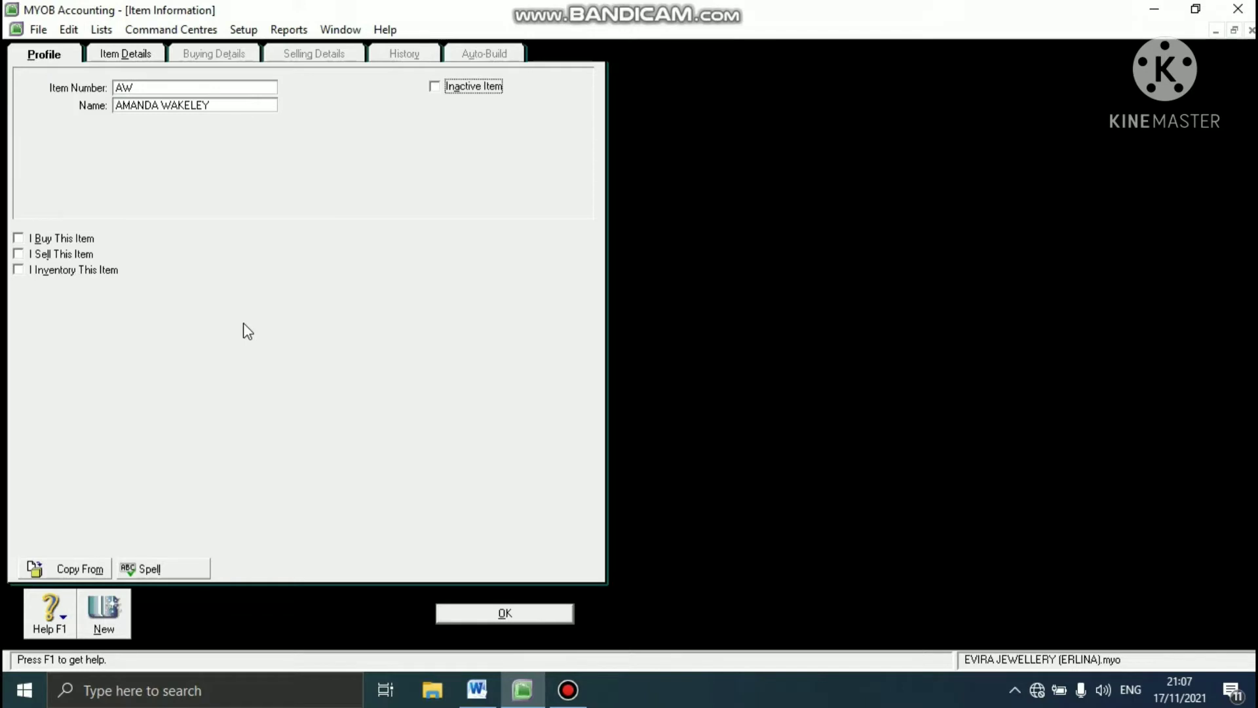
# - Mark item AW as bought, sold and inventoried, keeping the default linked accounts
pyautogui.click(18, 239)
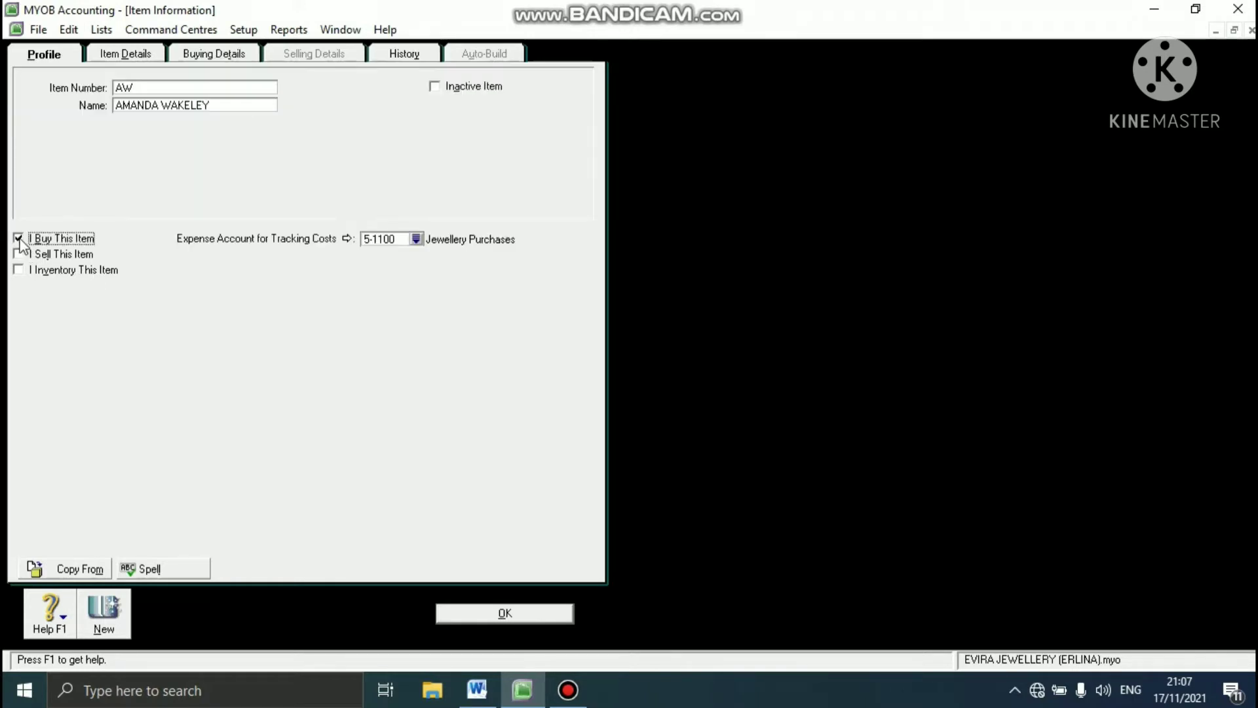
pyautogui.click(19, 254)
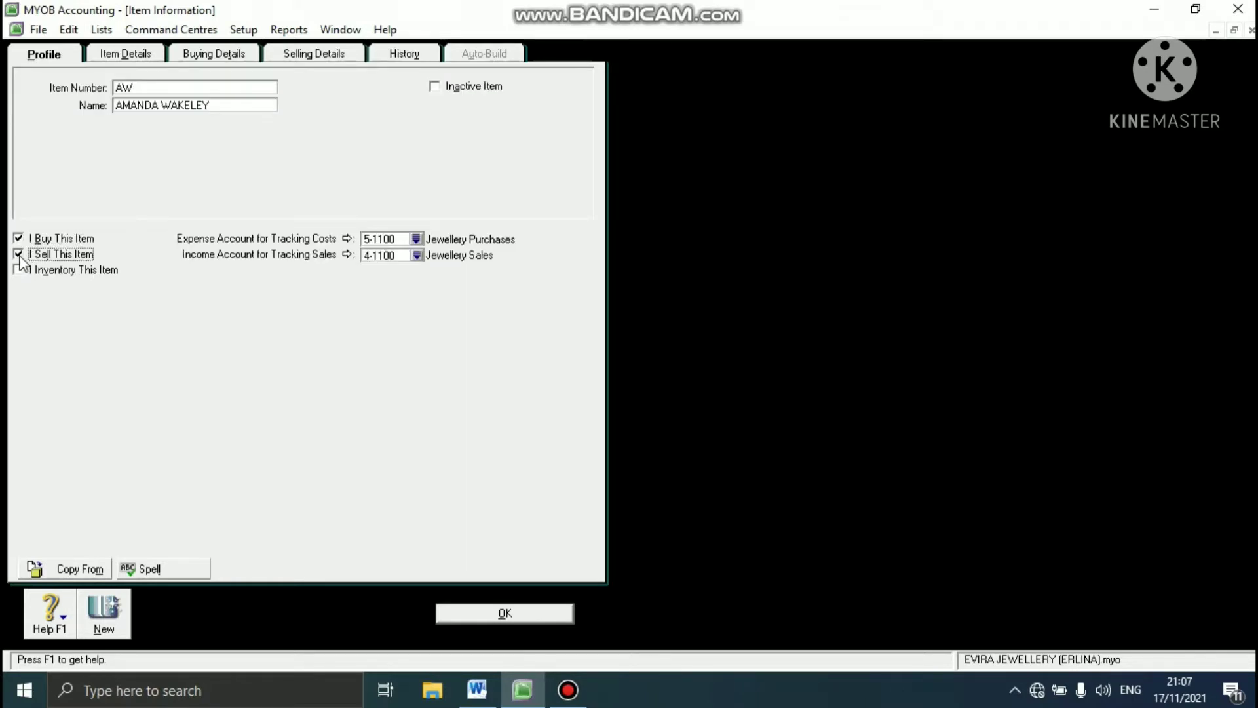
pyautogui.click(18, 270)
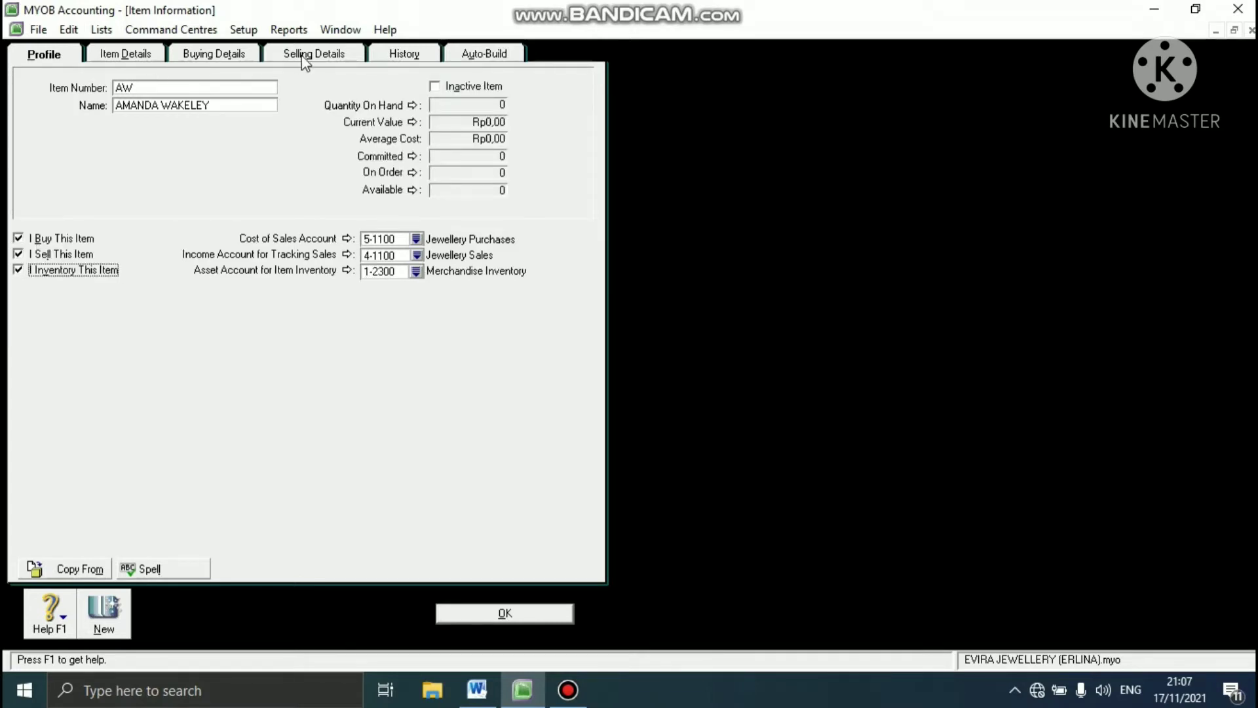
# - Review AW's buying details, set its base selling price to Rp5.750.000 and save the item
pyautogui.click(254, 58)
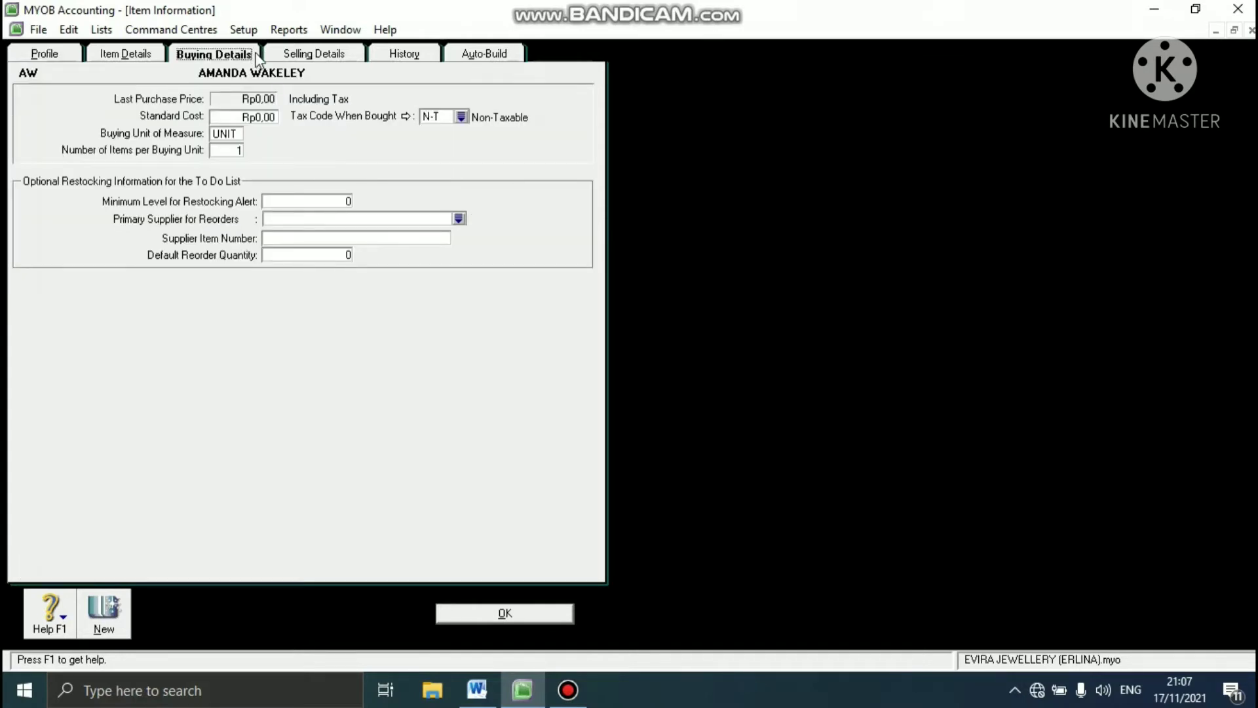
pyautogui.click(288, 57)
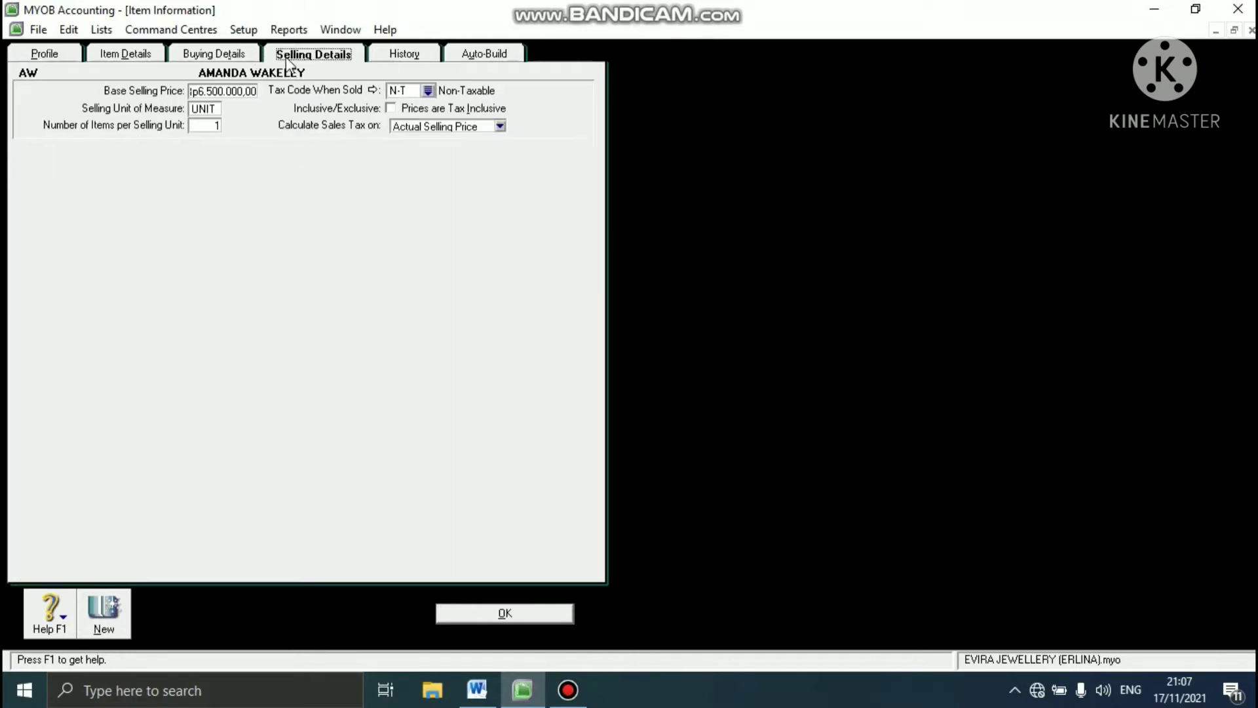
pyautogui.click(248, 91)
pyautogui.press('BackSpace')
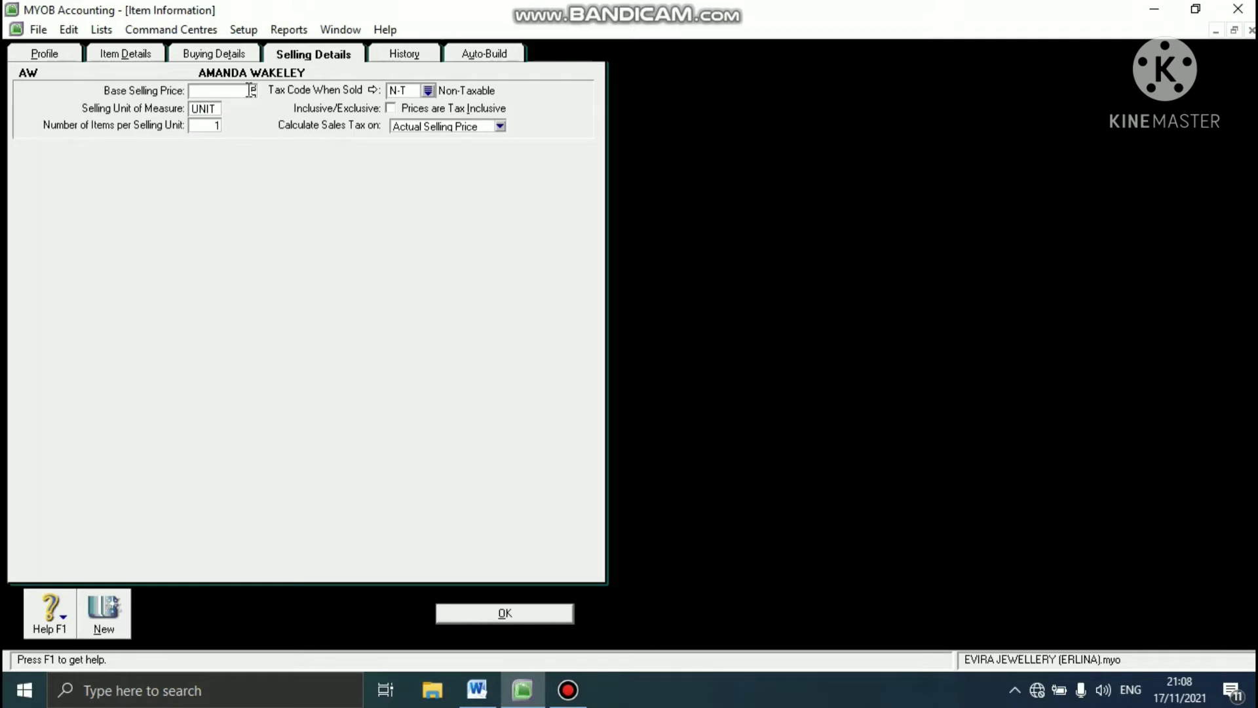
pyautogui.write('525')
pyautogui.write('0000')
pyautogui.click(452, 613)
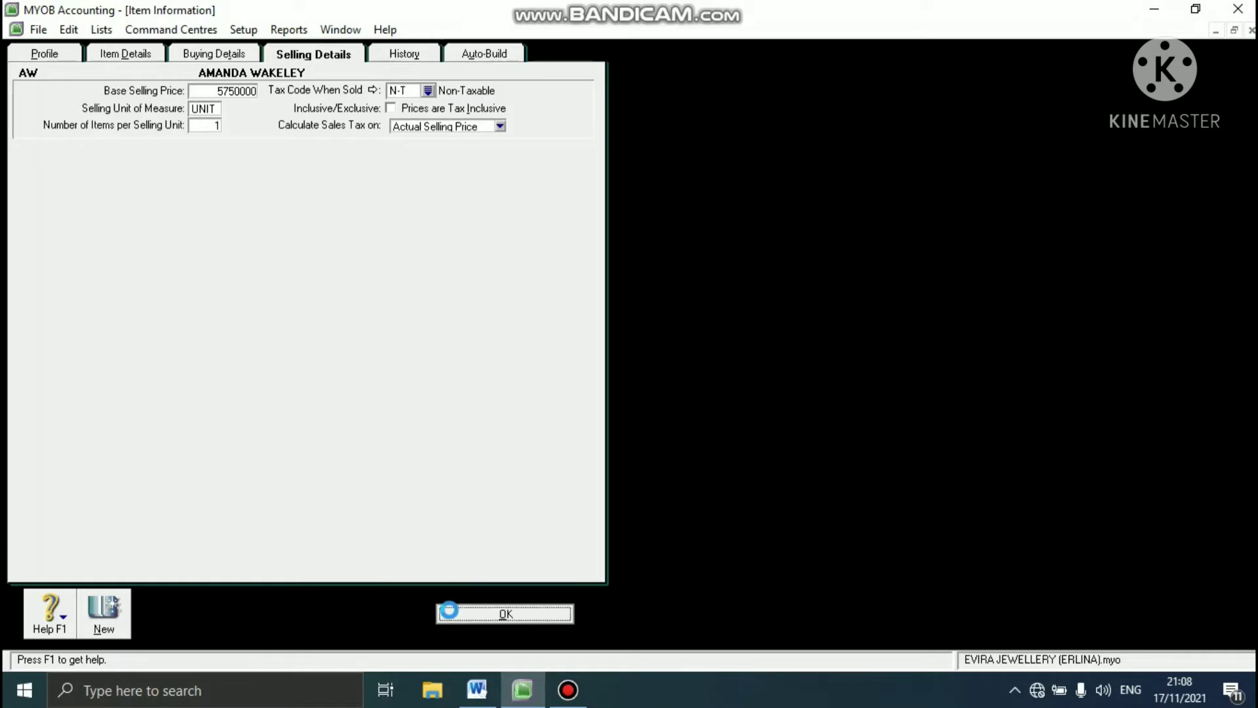
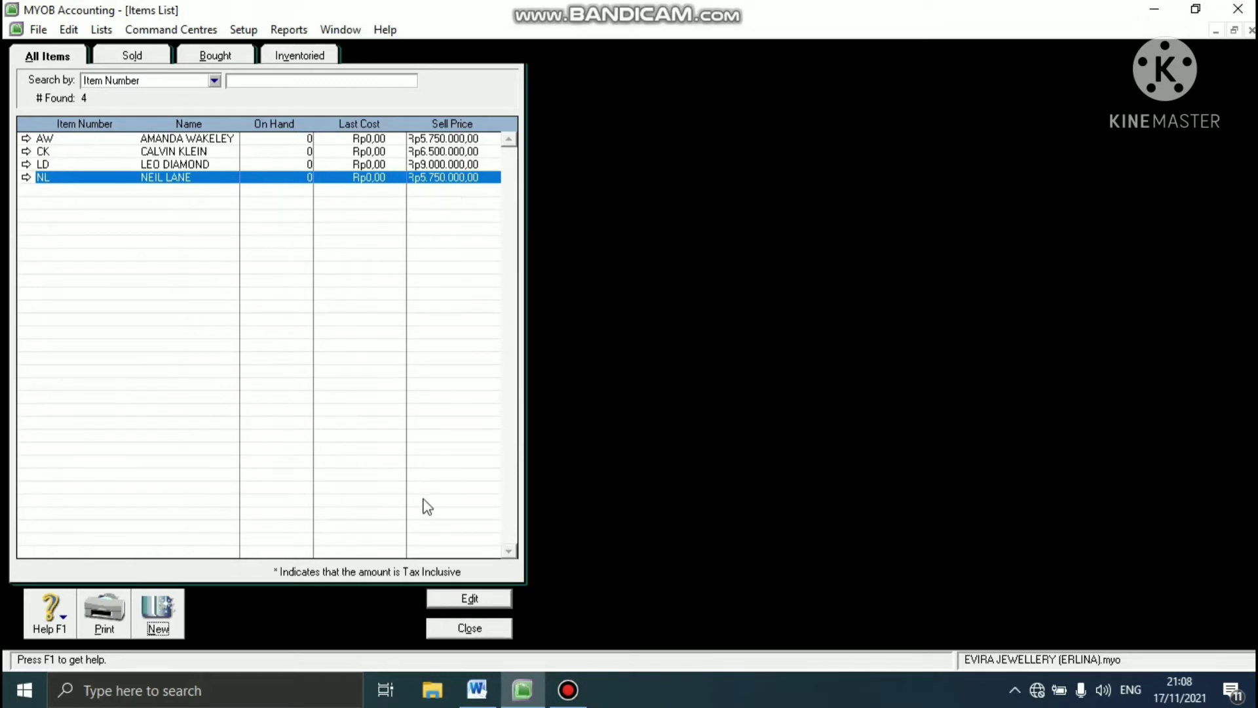
# - Close the items list and check the required customer, supplier and employee cards in the Word case study
pyautogui.click(469, 628)
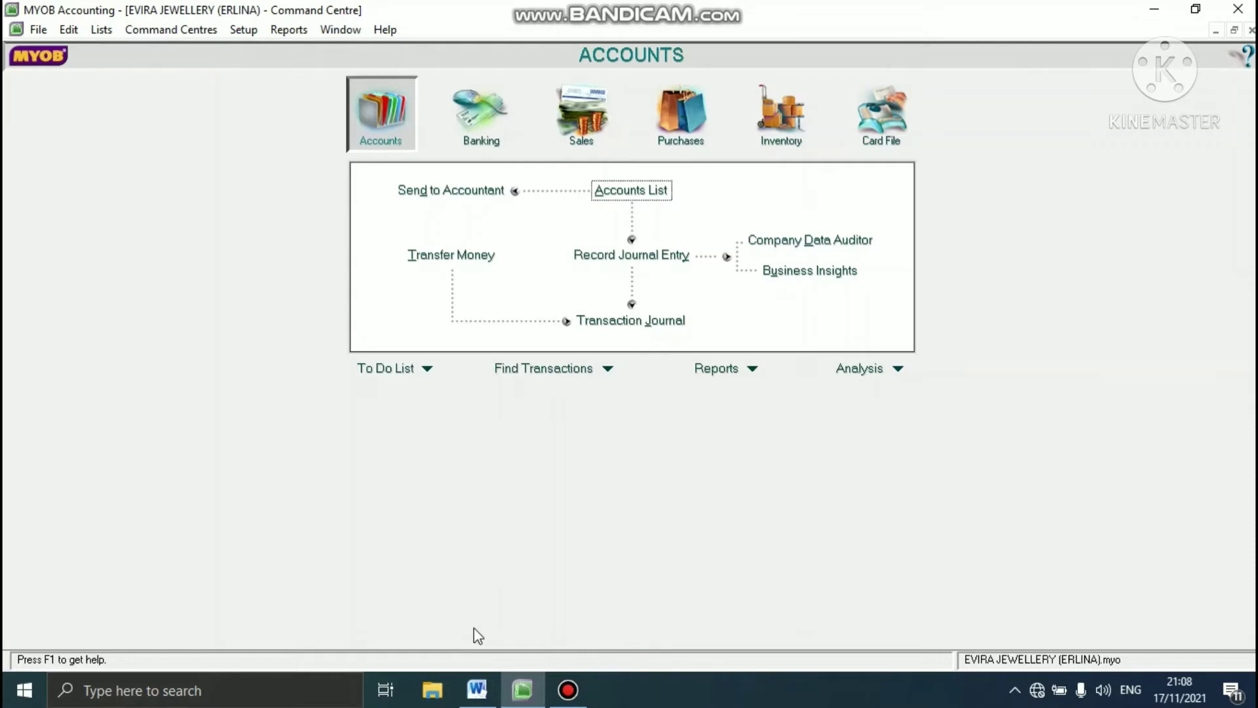
pyautogui.click(484, 694)
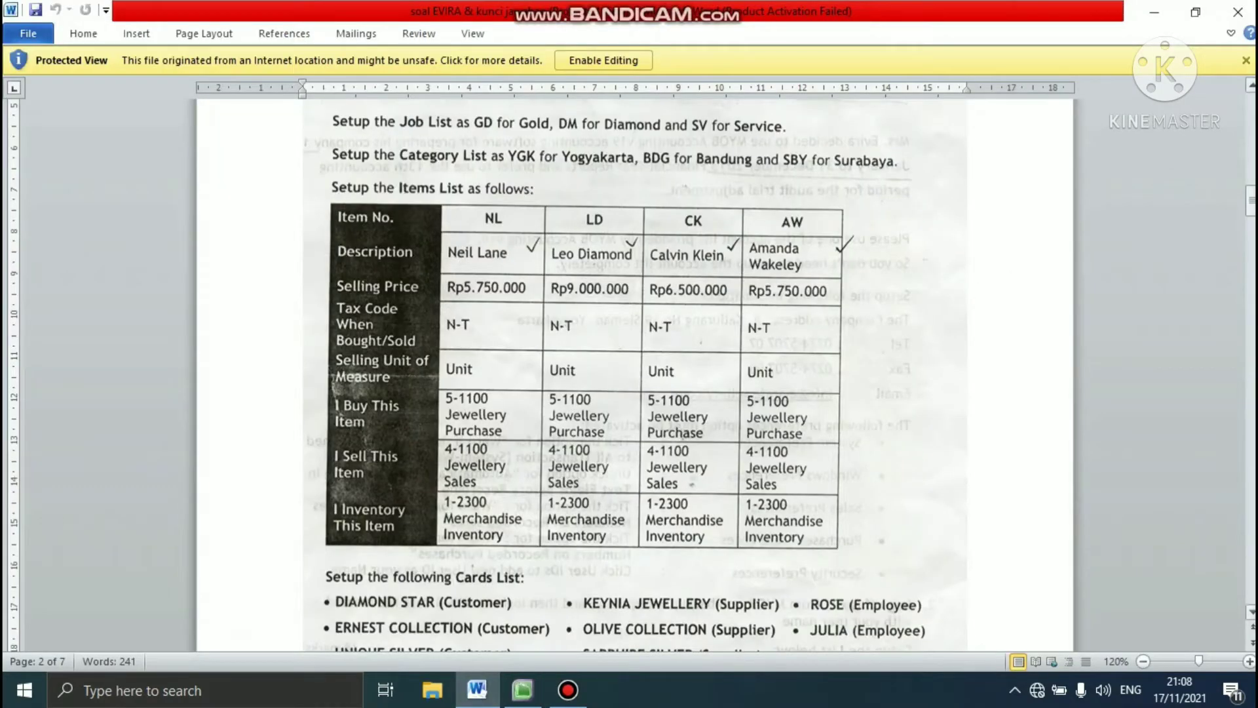
pyautogui.moveTo(1251, 202); pyautogui.dragTo(1251, 210)
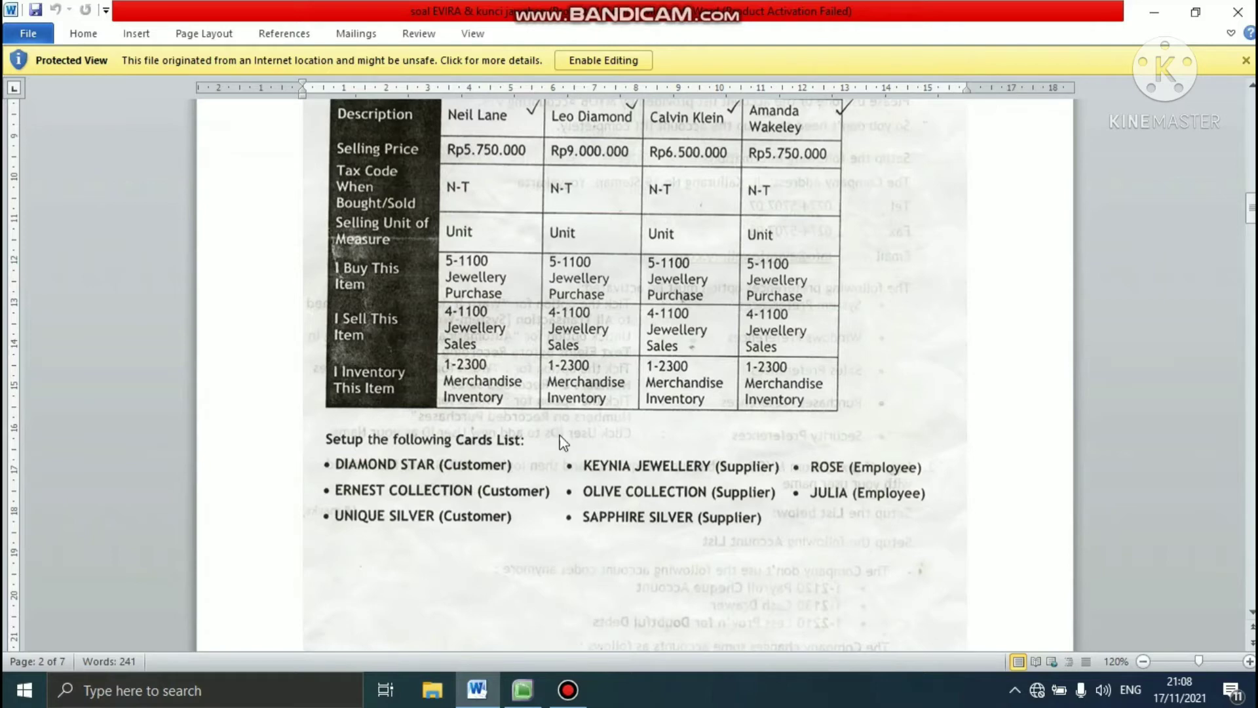
pyautogui.click(520, 701)
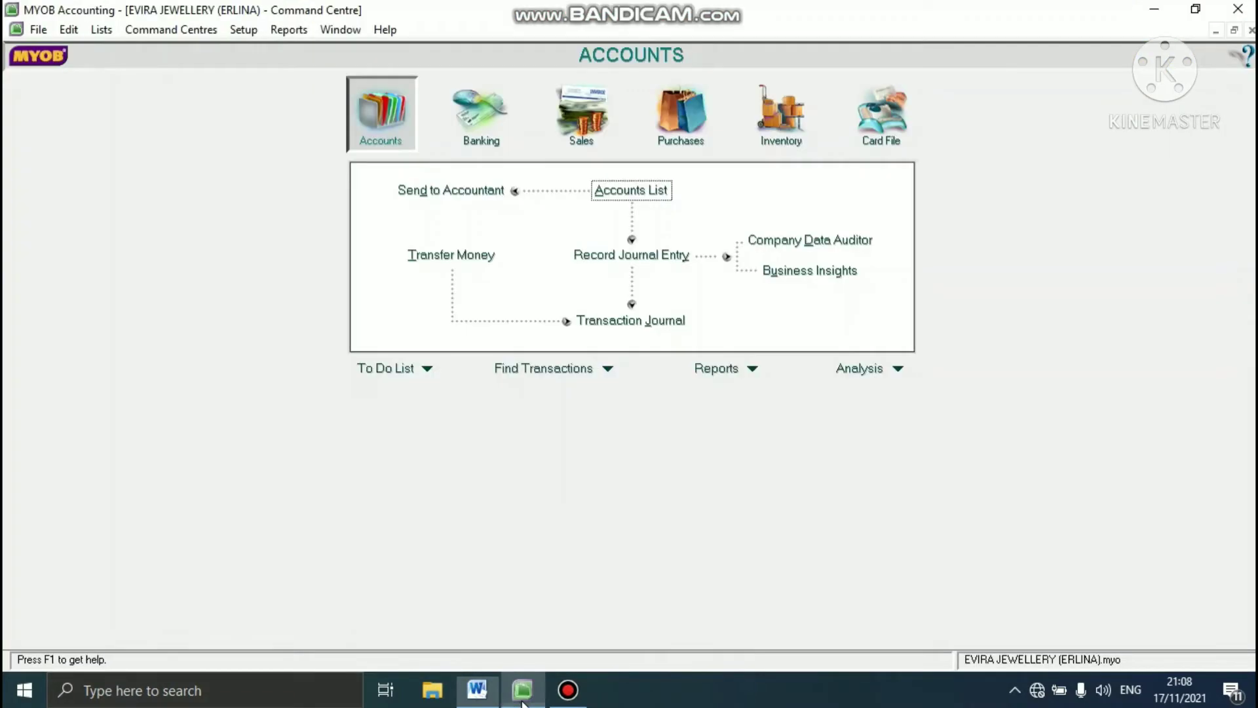
# - In the cards list, create a customer card named DIAMOND START and save it
pyautogui.click(100, 30)
pyautogui.click(109, 63)
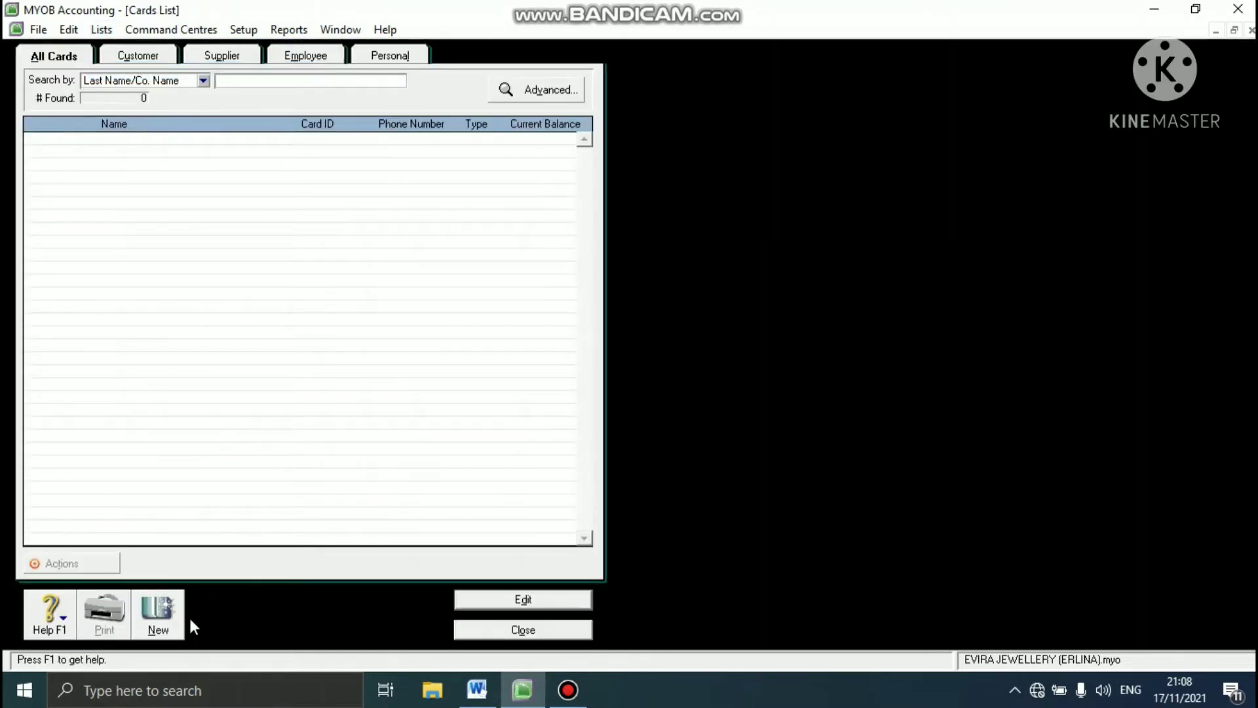
pyautogui.click(168, 610)
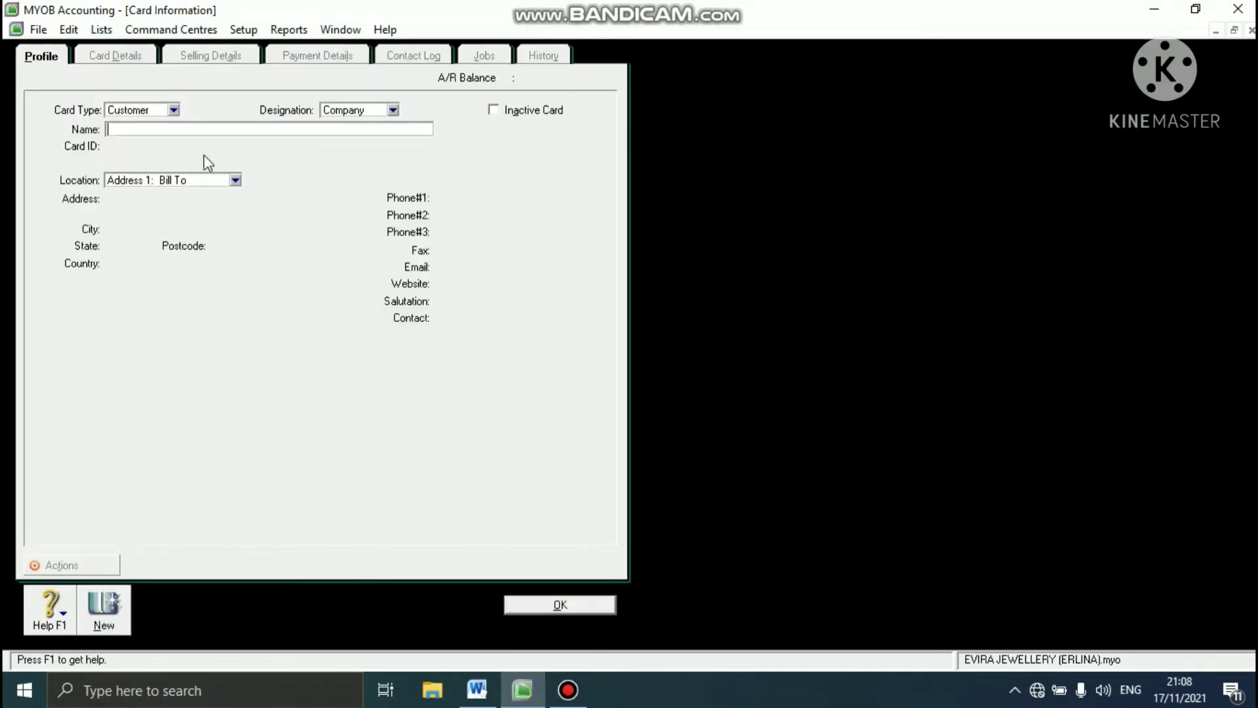
pyautogui.click(174, 111)
pyautogui.click(163, 127)
pyautogui.write('DIAMOND START')
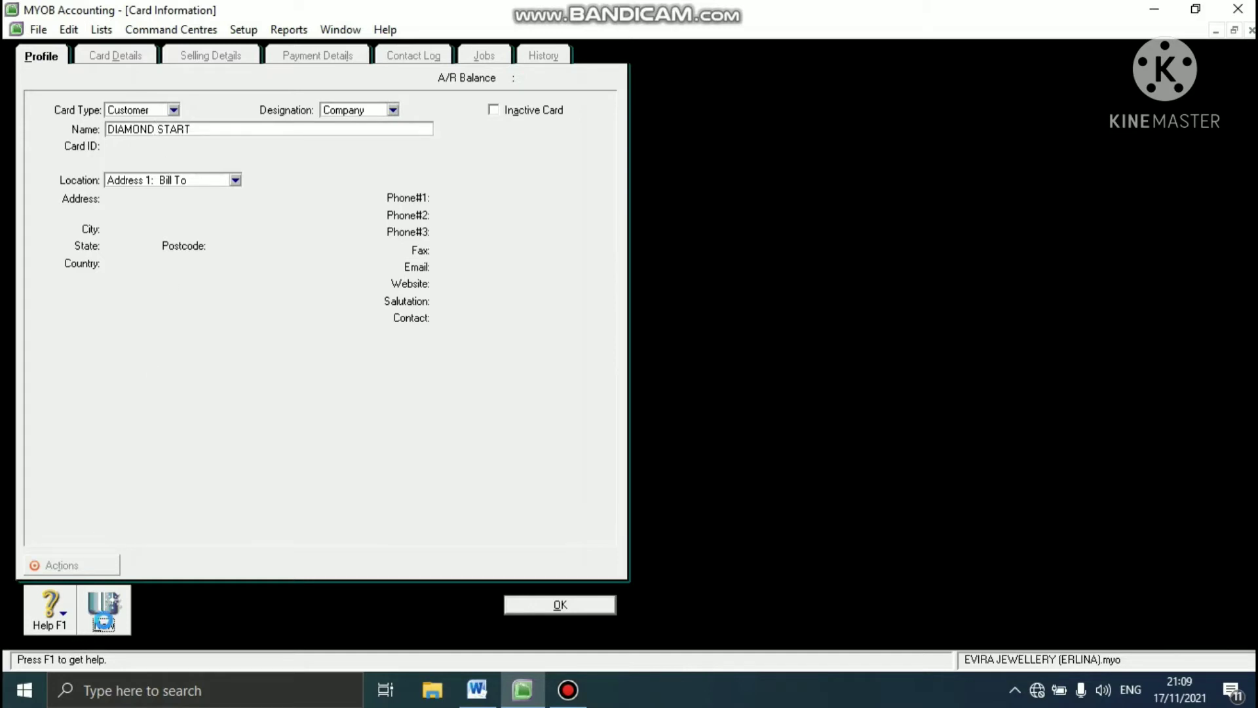
pyautogui.click(105, 625)
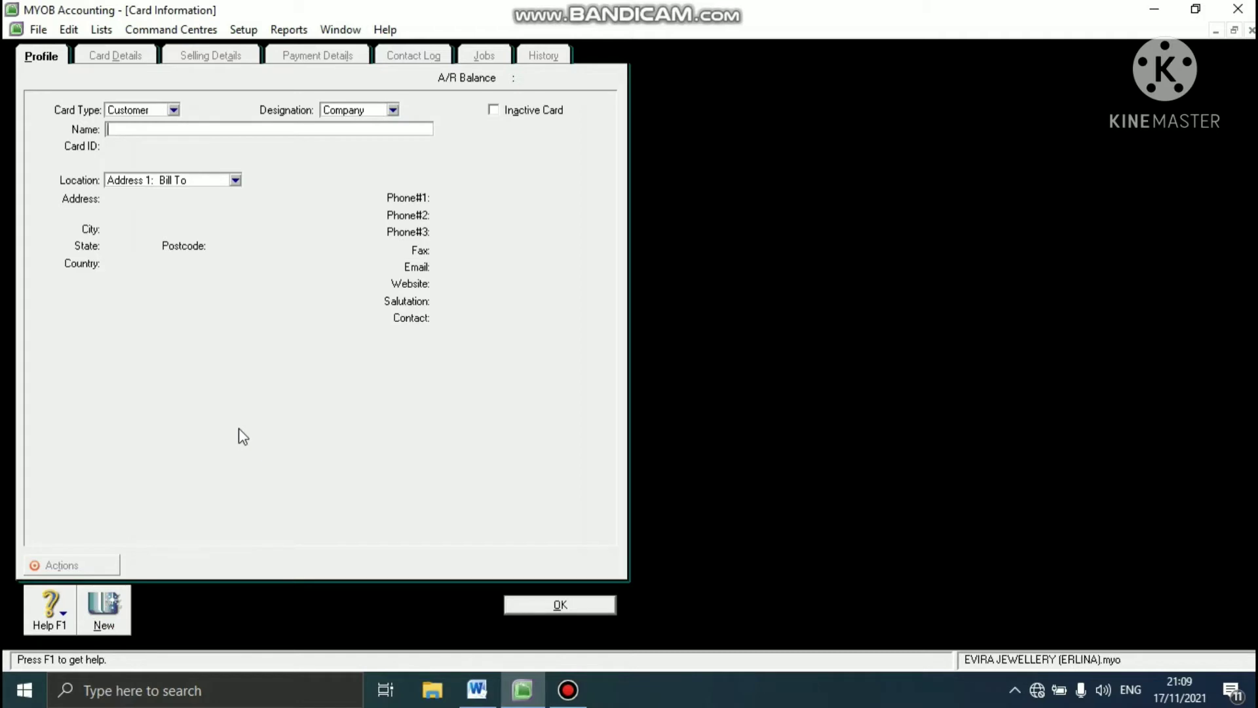
# - Enter ERNEST COLLECTION as the name of the second customer card and save it
pyautogui.write('ERNEST COLLECTION')
pyautogui.click(121, 600)
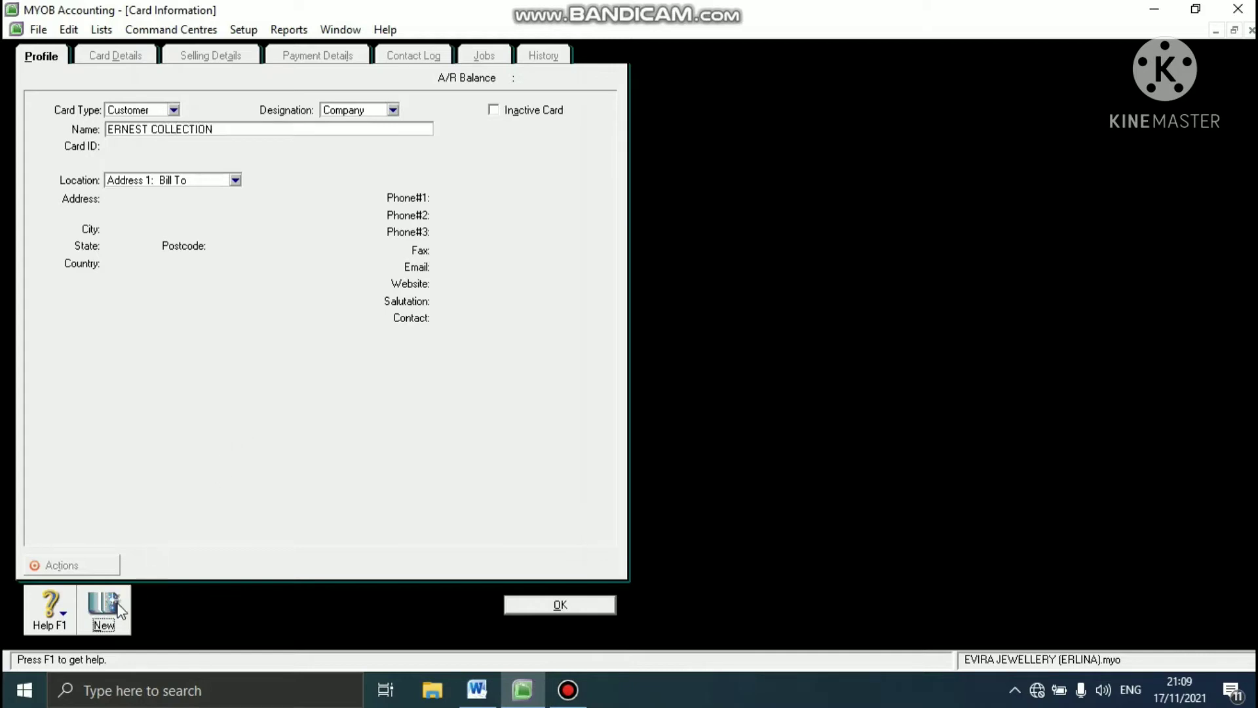
# - Create a third customer card named UNIQUE SILVER and save it
pyautogui.write('UN')
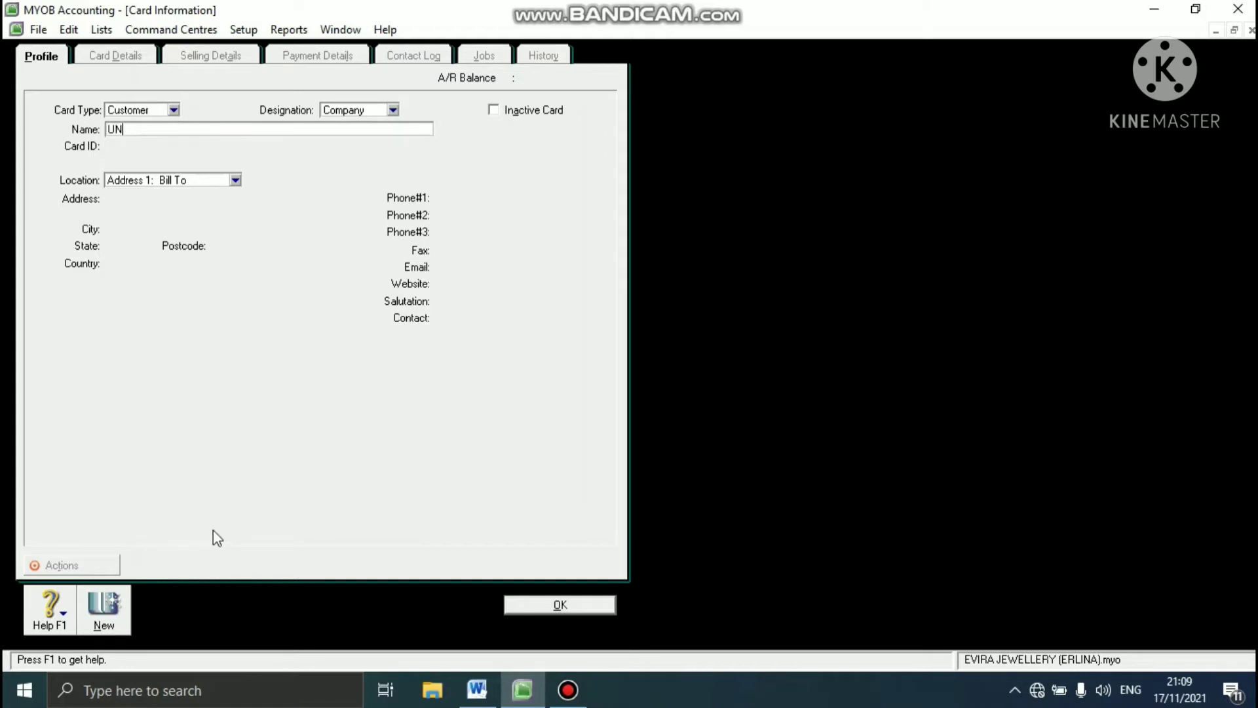
pyautogui.write('IQUE SILVER')
pyautogui.click(105, 619)
# - Change the new card's type to Supplier, name it KEYNIA JEWELLERY and save it
pyautogui.click(174, 110)
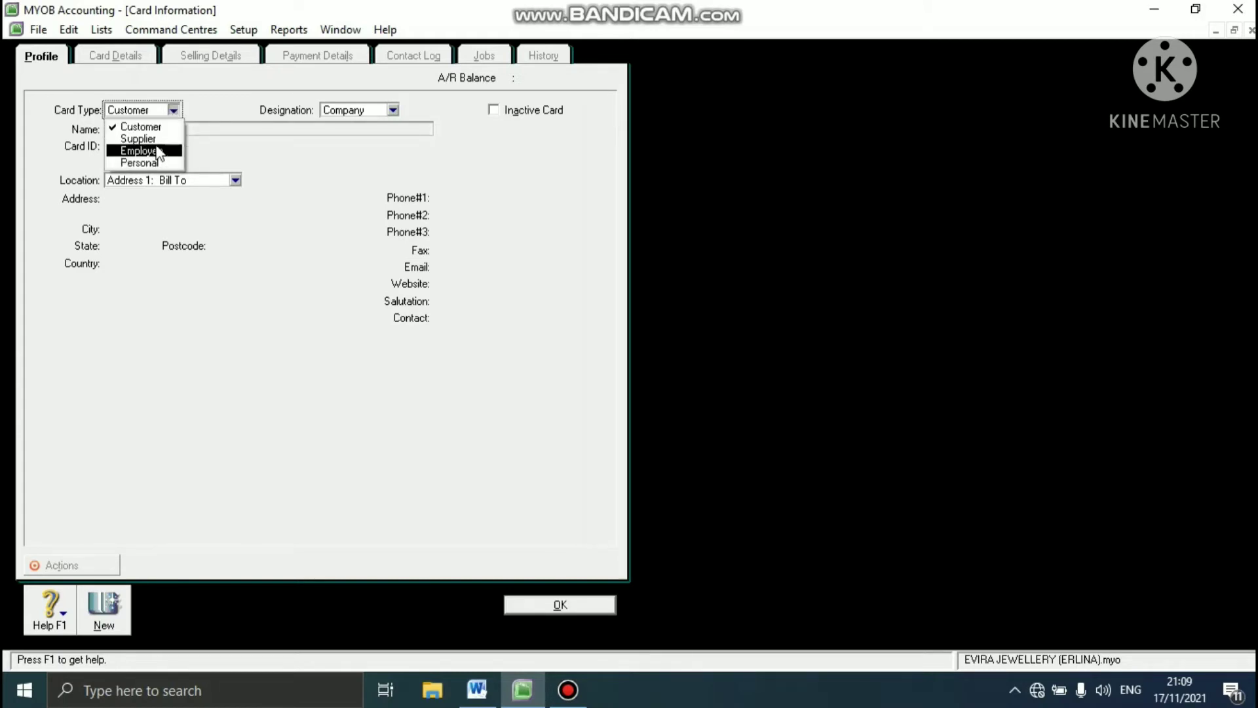
pyautogui.click(157, 141)
pyautogui.click(166, 128)
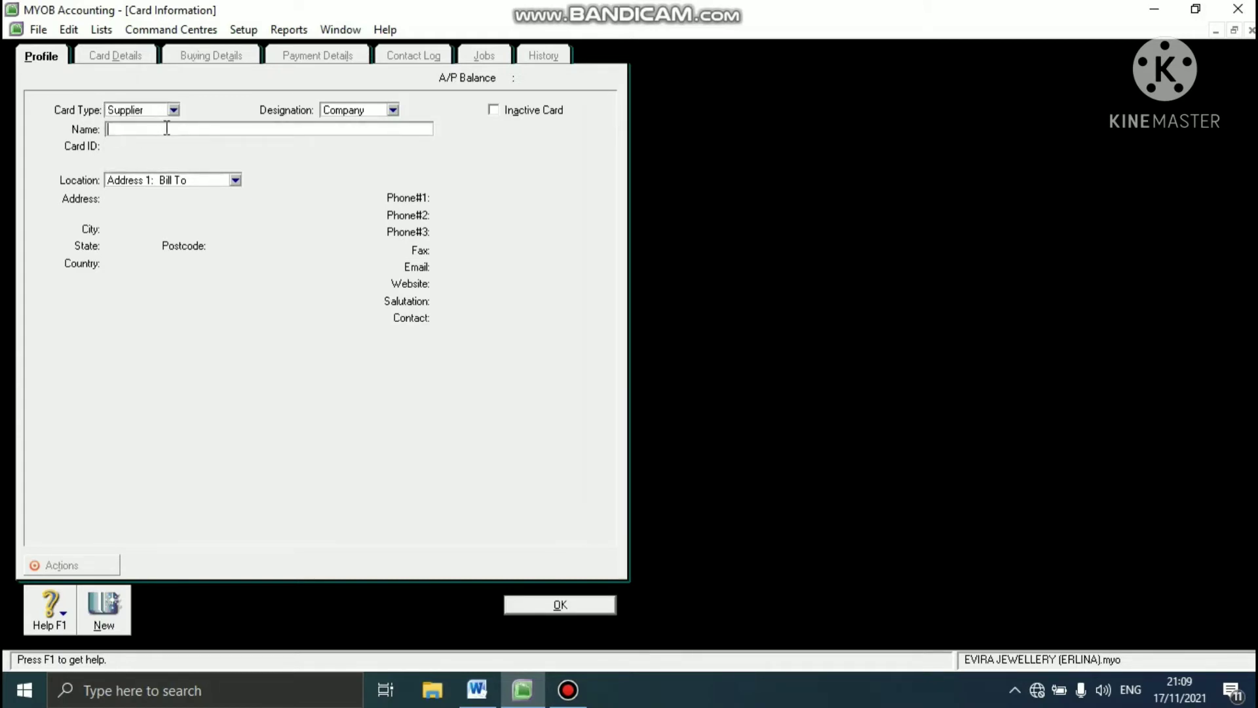
pyautogui.write('KEYNIA JEWELLERY')
pyautogui.click(105, 602)
# - Create a supplier card named OLIVE COLLECTION and save it
pyautogui.write('OLIVE COLLECTION')
pyautogui.click(119, 607)
# - Create a supplier card named SAPPHIRE SILVER and save it
pyautogui.write('SAPPHIRE SILVER')
pyautogui.click(104, 601)
# - Create Employee cards for the case study's two employees, entering each one's name in the last name field, and save them
pyautogui.click(173, 109)
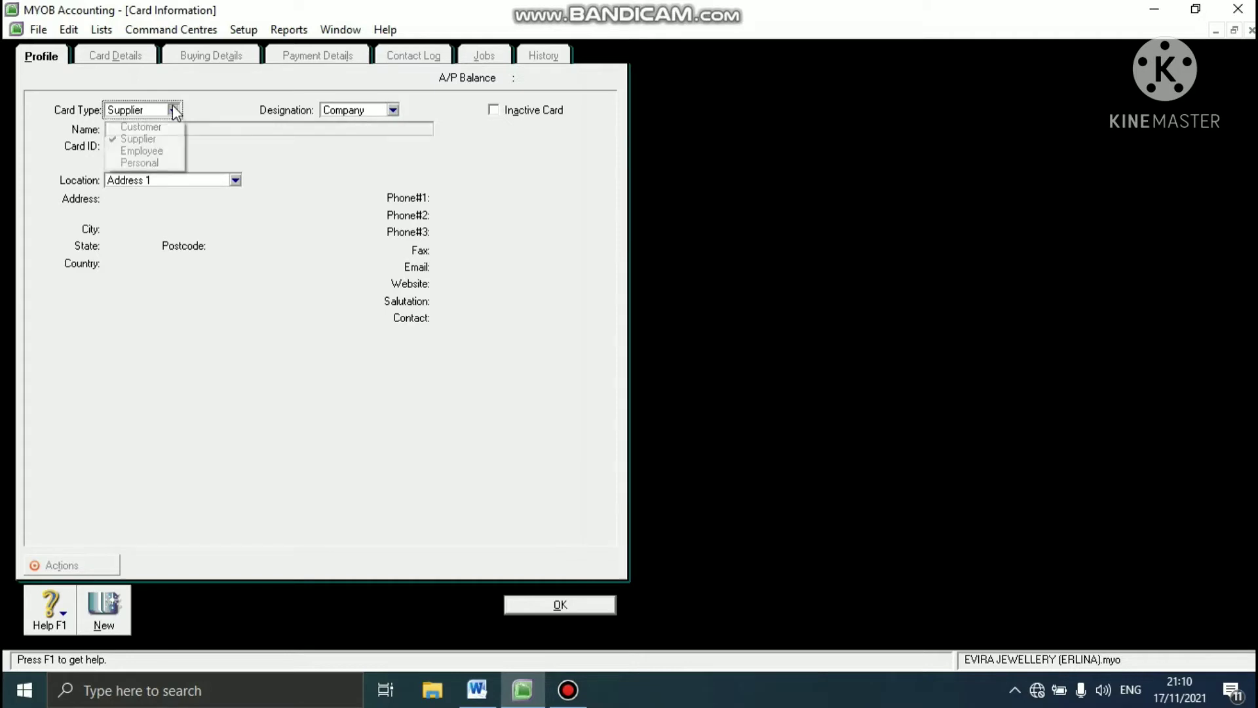
pyautogui.click(144, 152)
pyautogui.click(149, 128)
pyautogui.write('ROSE')
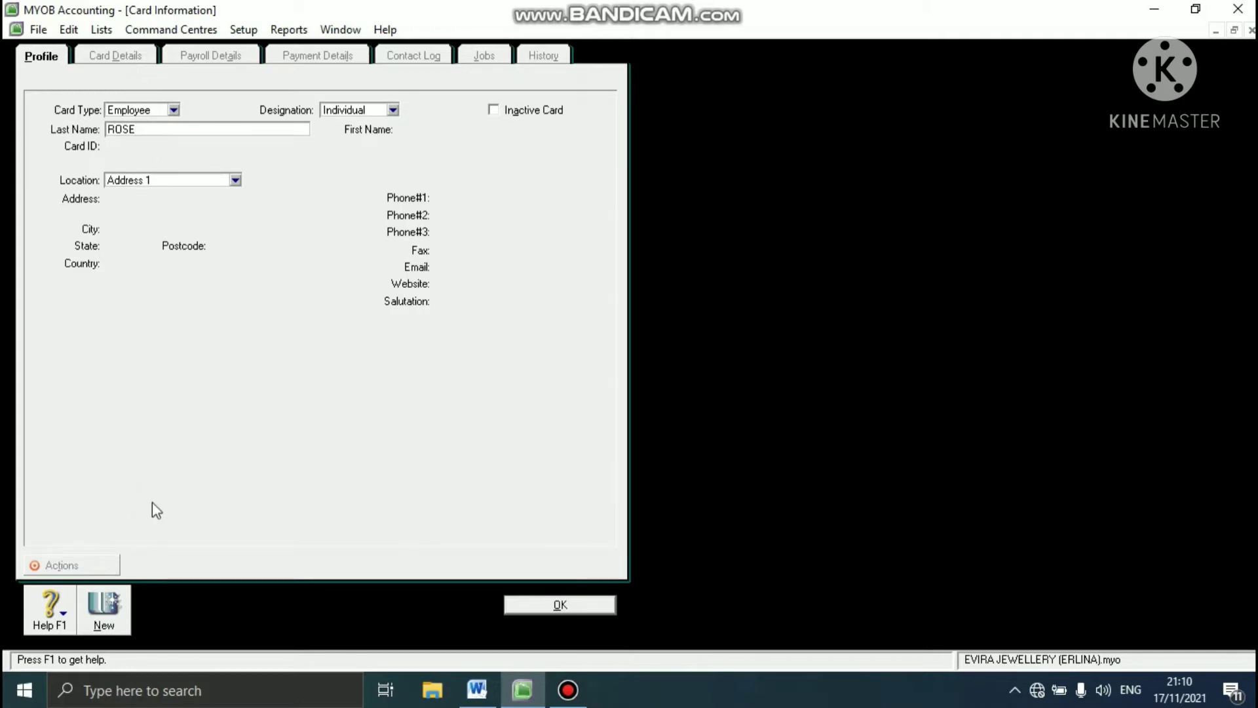
pyautogui.click(121, 608)
pyautogui.write('JULIA')
pyautogui.click(567, 606)
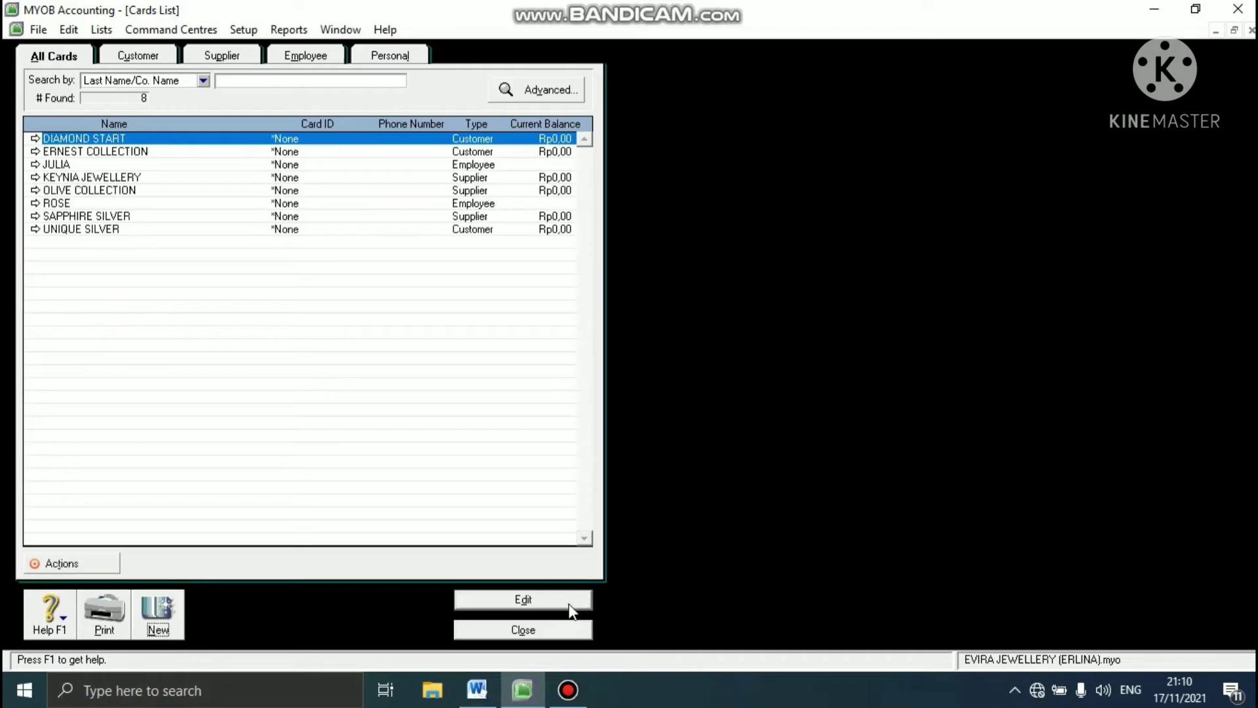
# - Review the customer, supplier and employee cards separately and close the cards list
pyautogui.click(155, 57)
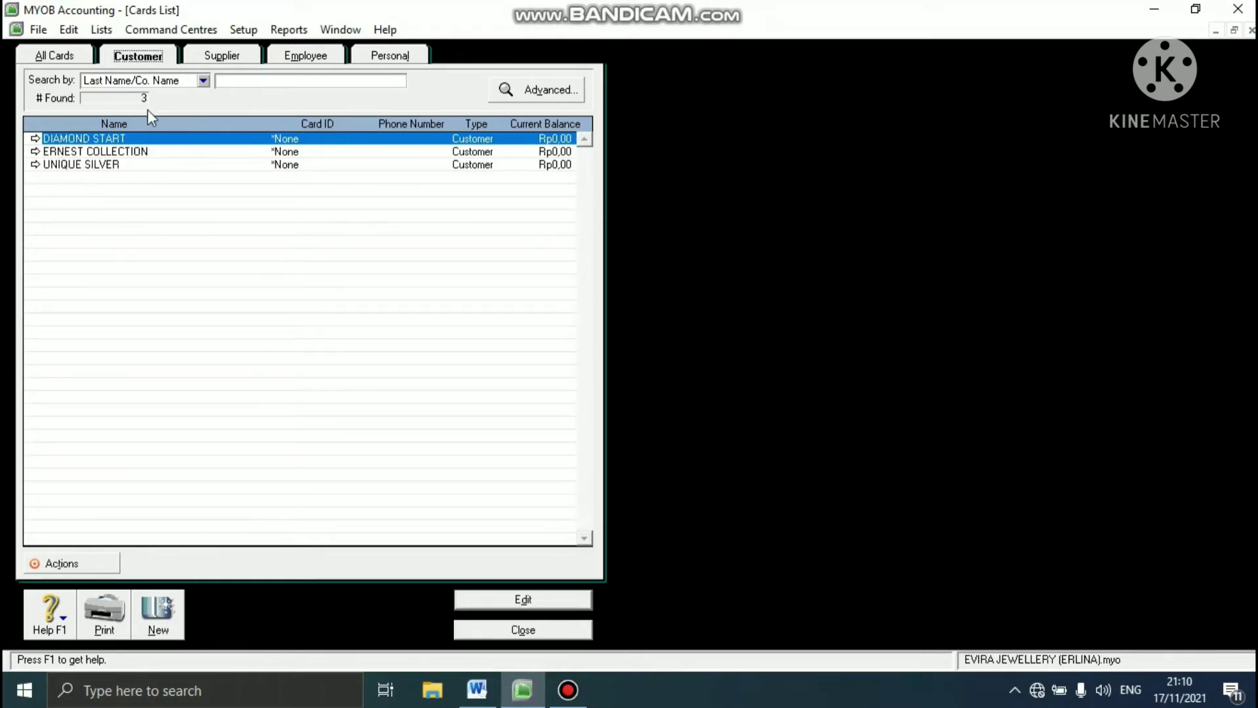
pyautogui.click(235, 57)
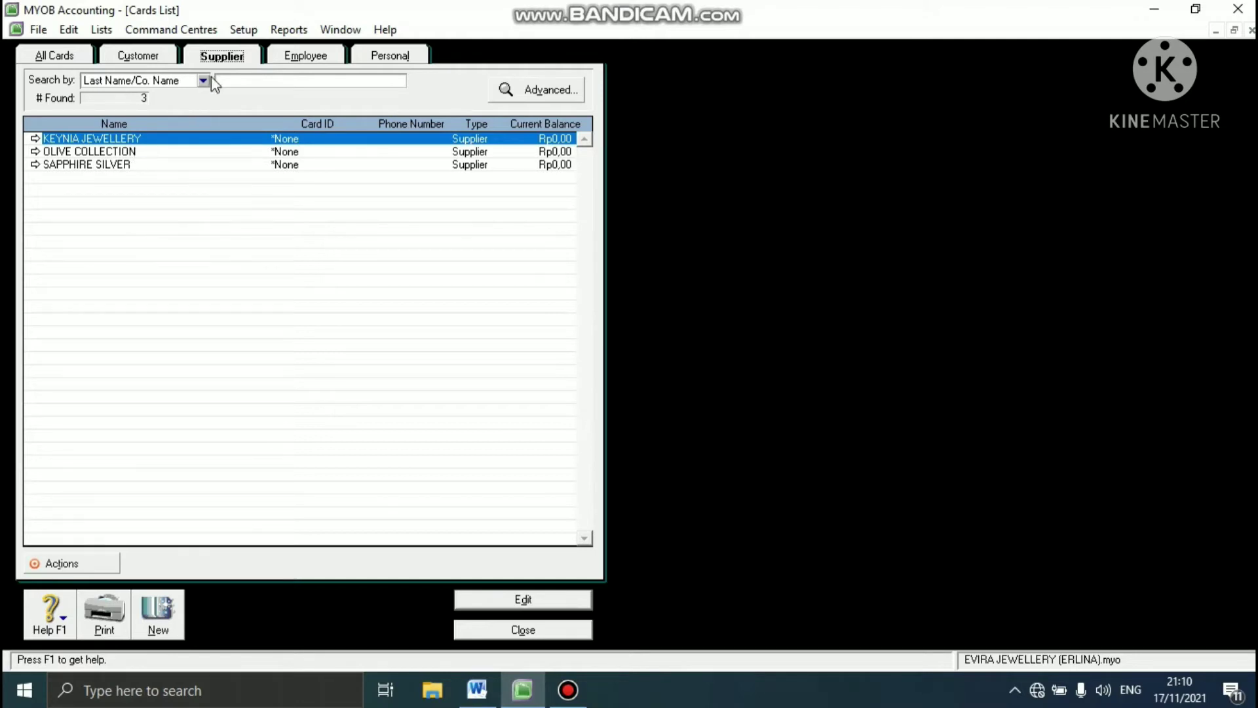
pyautogui.click(298, 57)
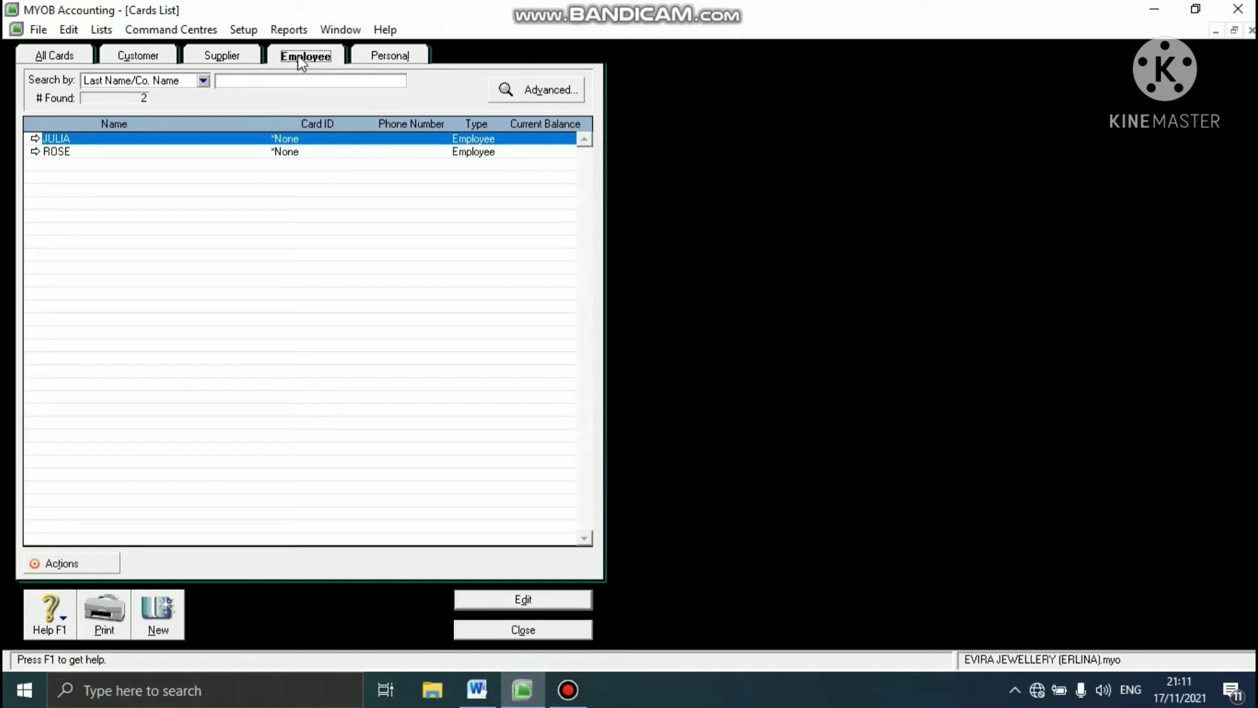
pyautogui.click(518, 631)
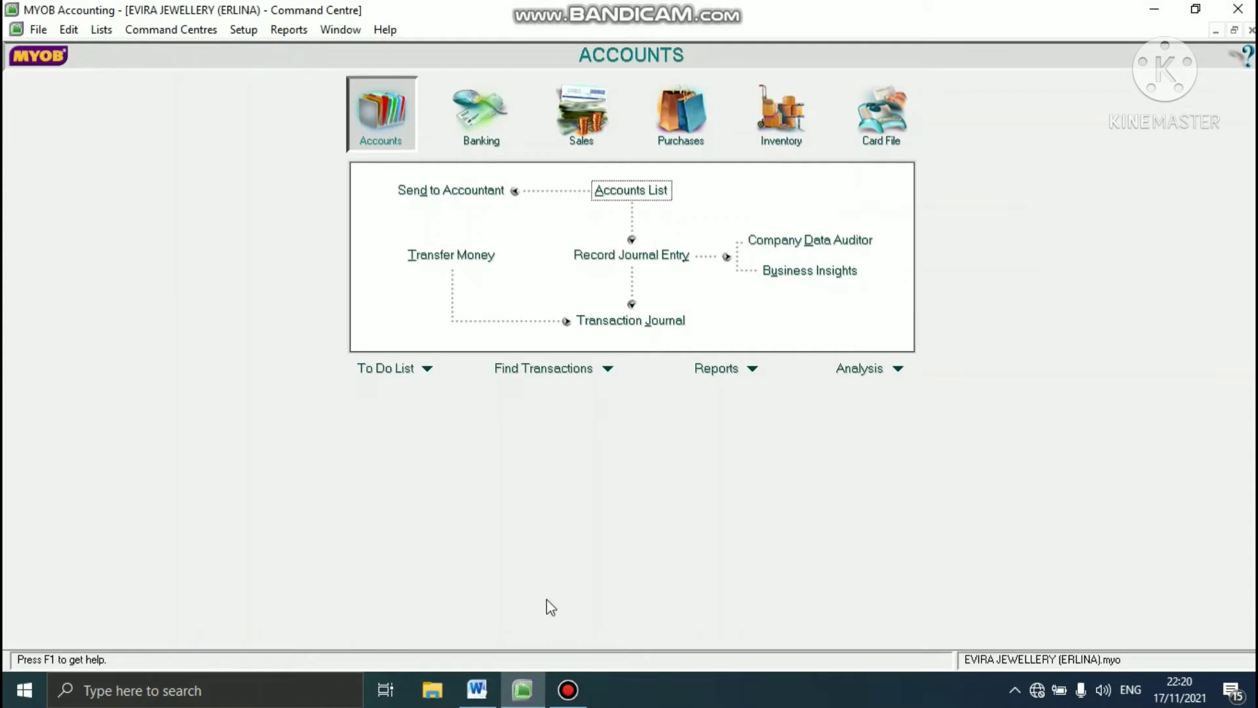
# - Read the opening balance sheet as of January 2013 in the Word case study and return to MYOB
pyautogui.click(480, 688)
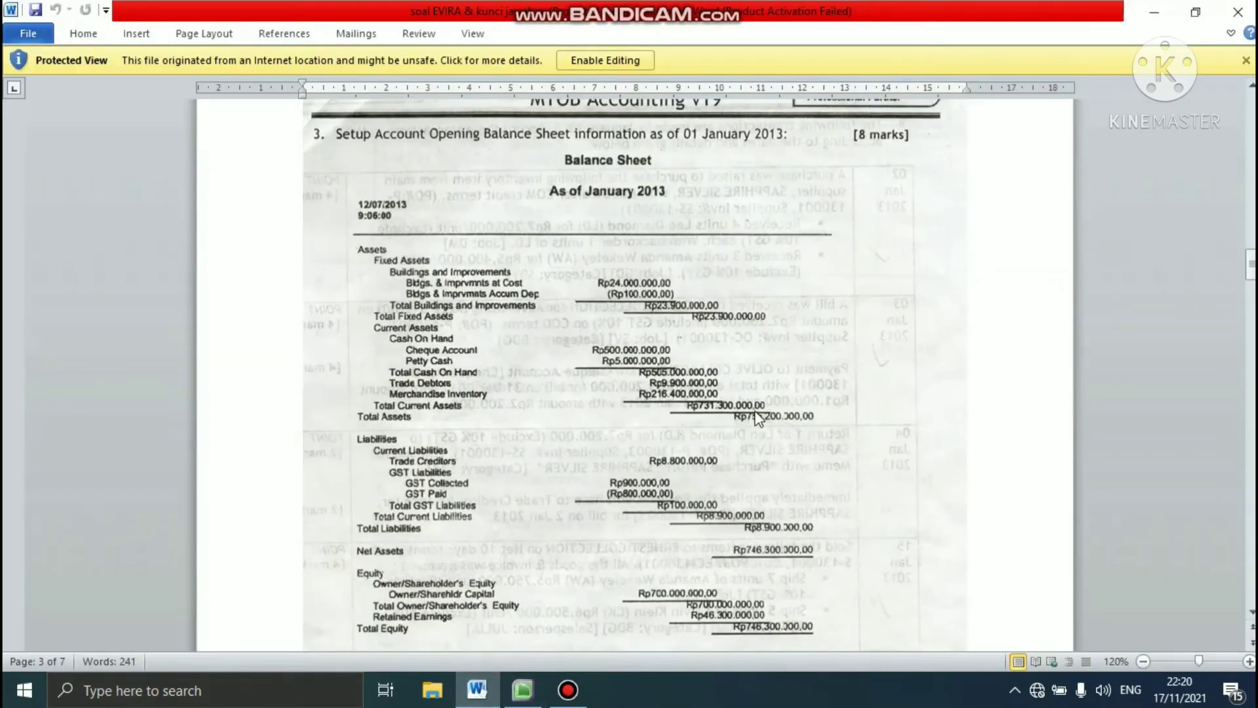
pyautogui.click(1250, 264)
pyautogui.click(517, 701)
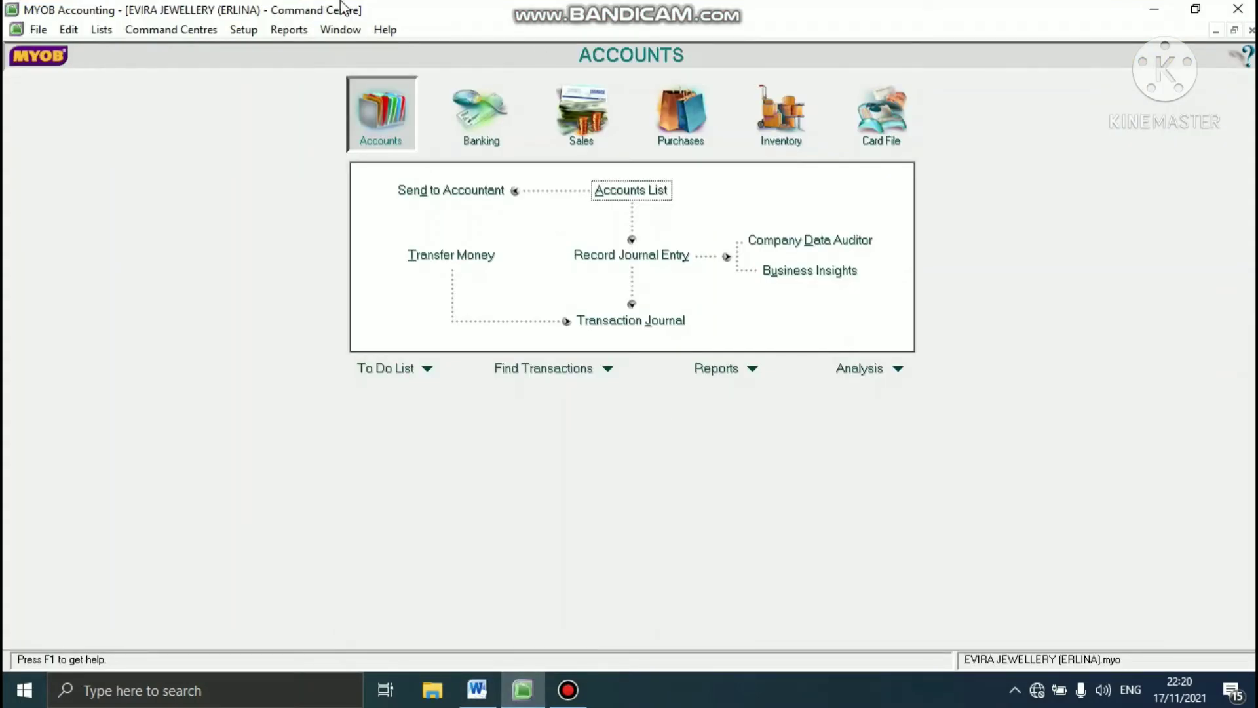
# - Open the account opening balances and set account 1-1310 Bldgs. & Imprvmnts at Cost to Rp24.000.000
pyautogui.click(247, 29)
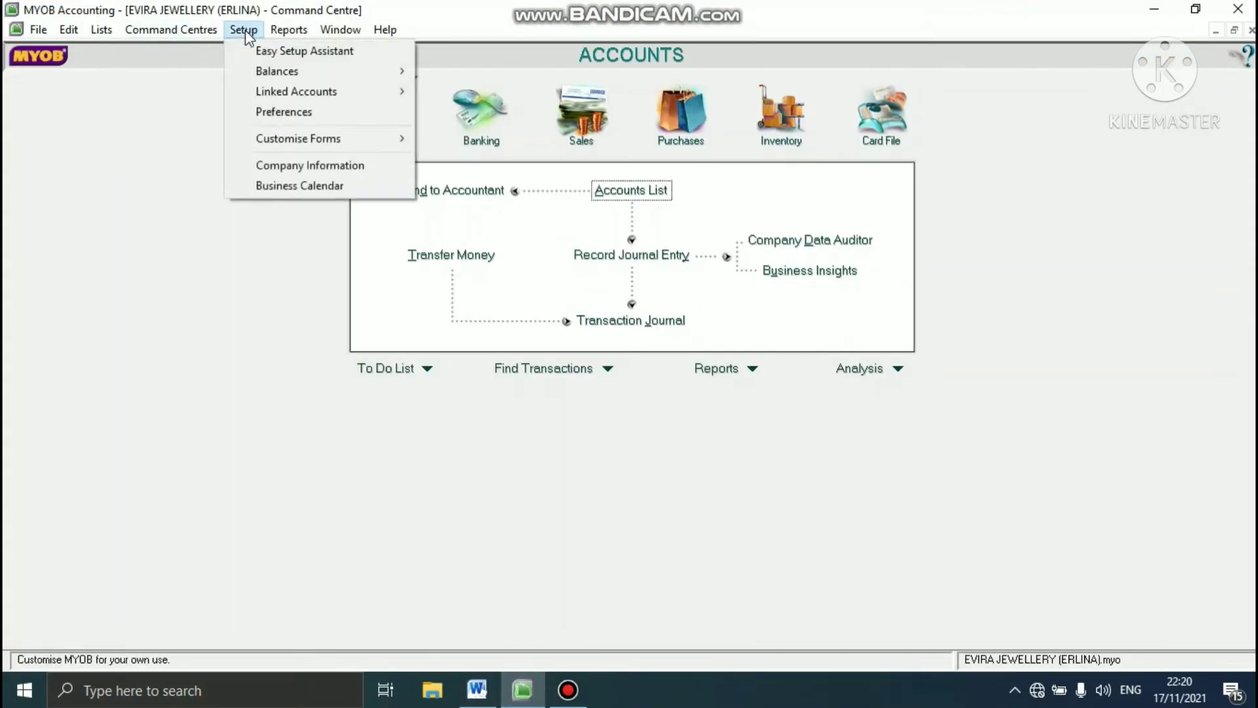
pyautogui.moveTo(253, 67)
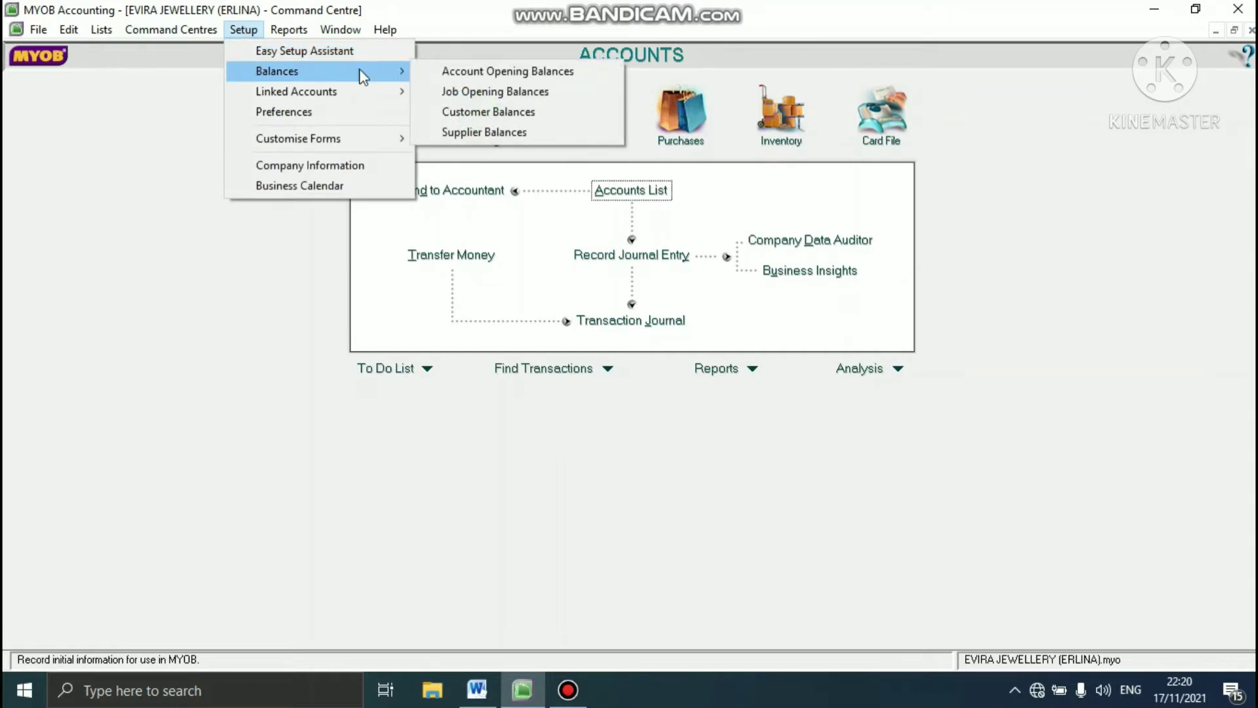
pyautogui.click(444, 74)
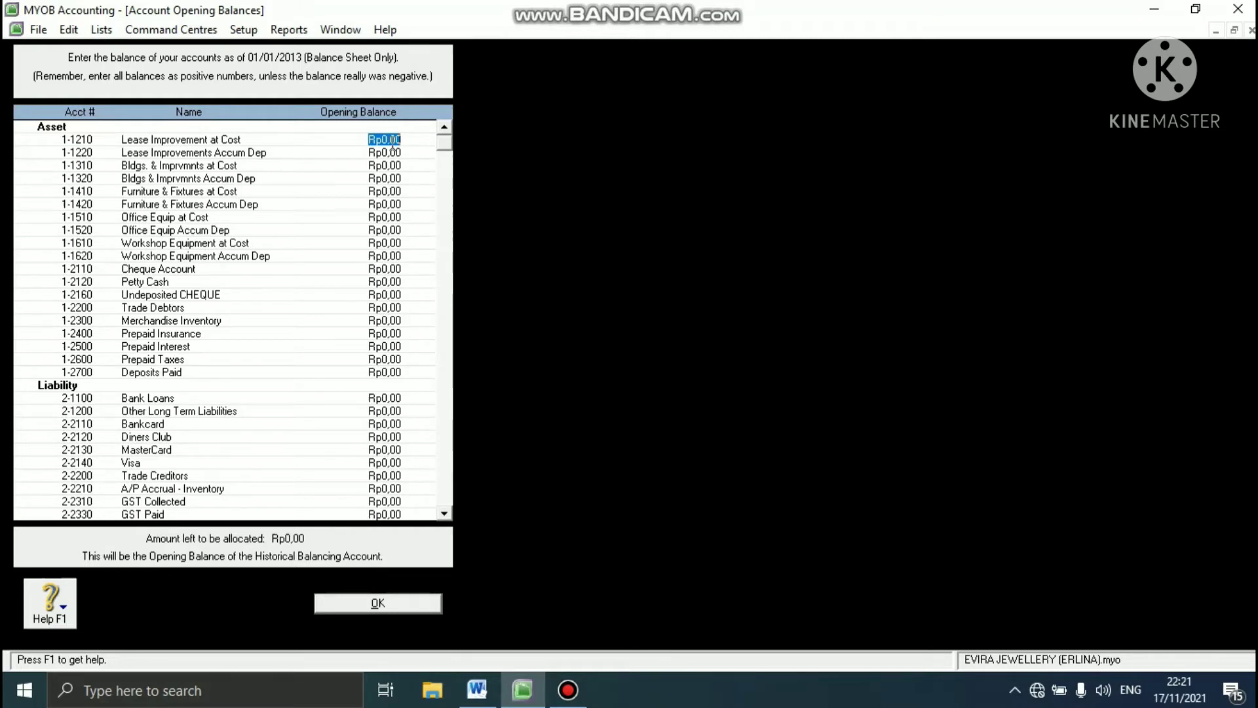
pyautogui.press('Tab')
pyautogui.press('Tab')
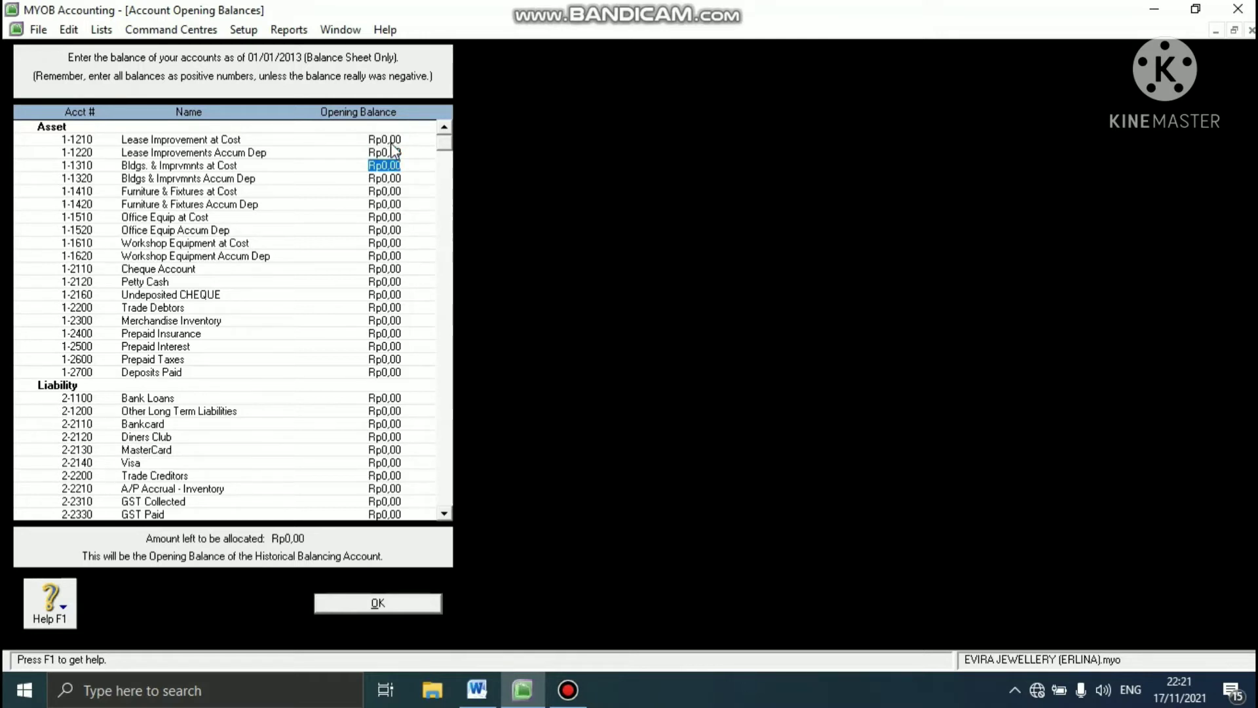
pyautogui.write('24000000')
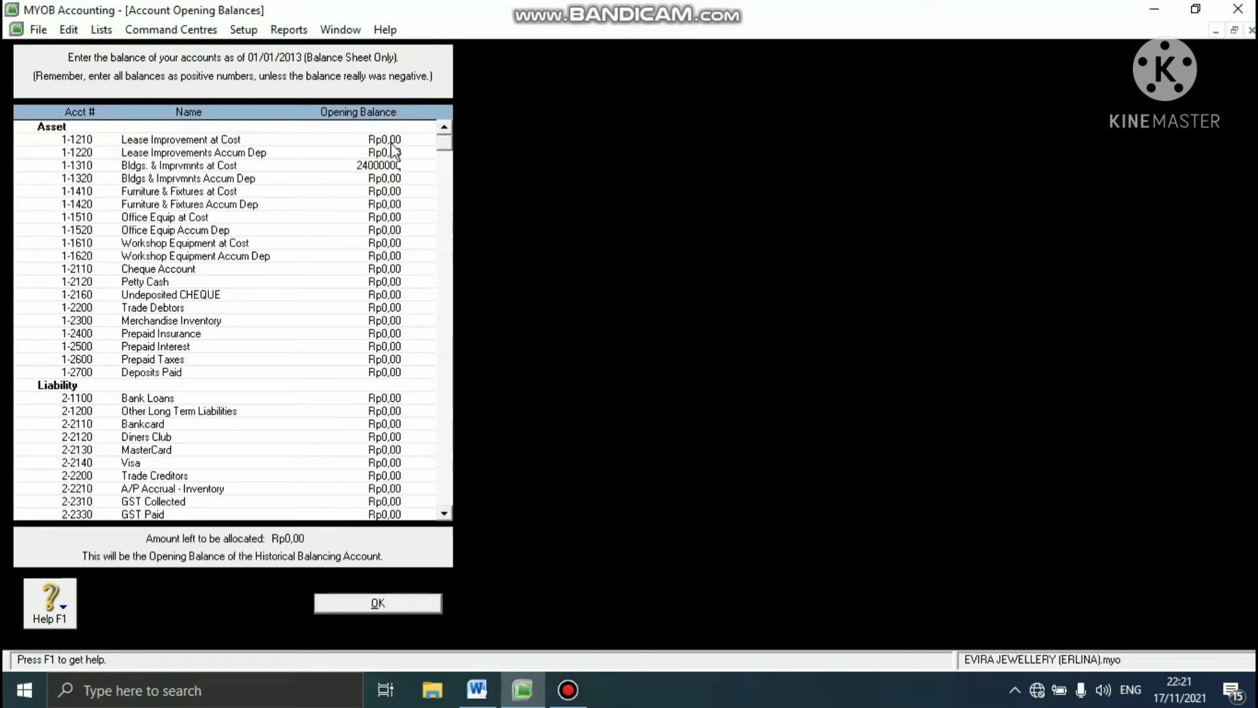
pyautogui.press('Tab')
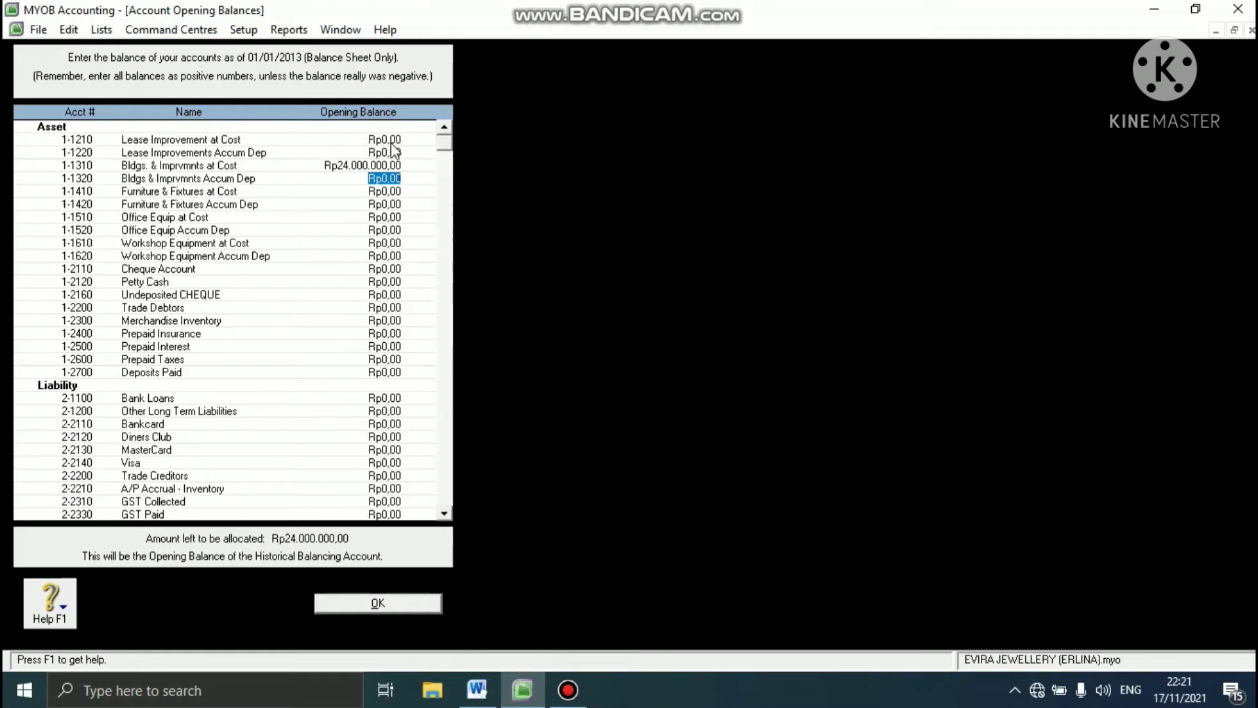
# - Set the opening balance of 1-1320 Bldgs & Imprvmnts Accum Dep to -Rp100.000
pyautogui.write('-100000')
pyautogui.press('Tab')
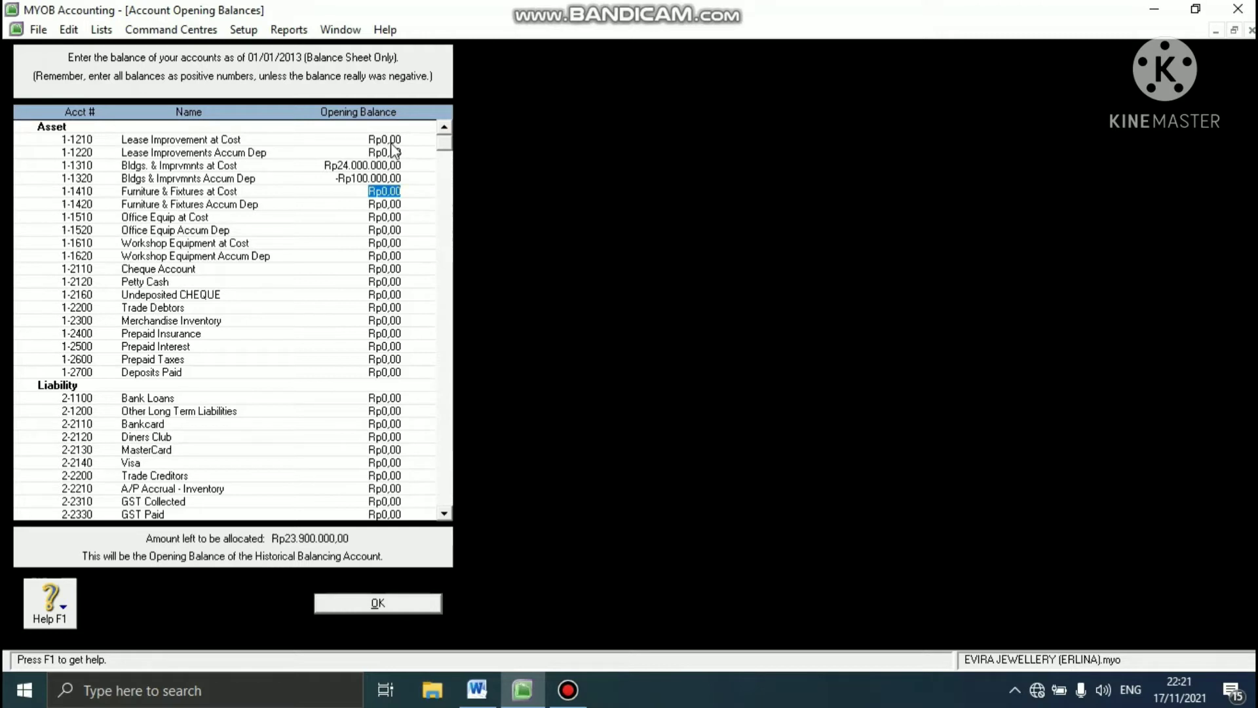
# - Set the opening balance of 1-2110 Cheque Account to Rp500.000.000
pyautogui.press('Tab')
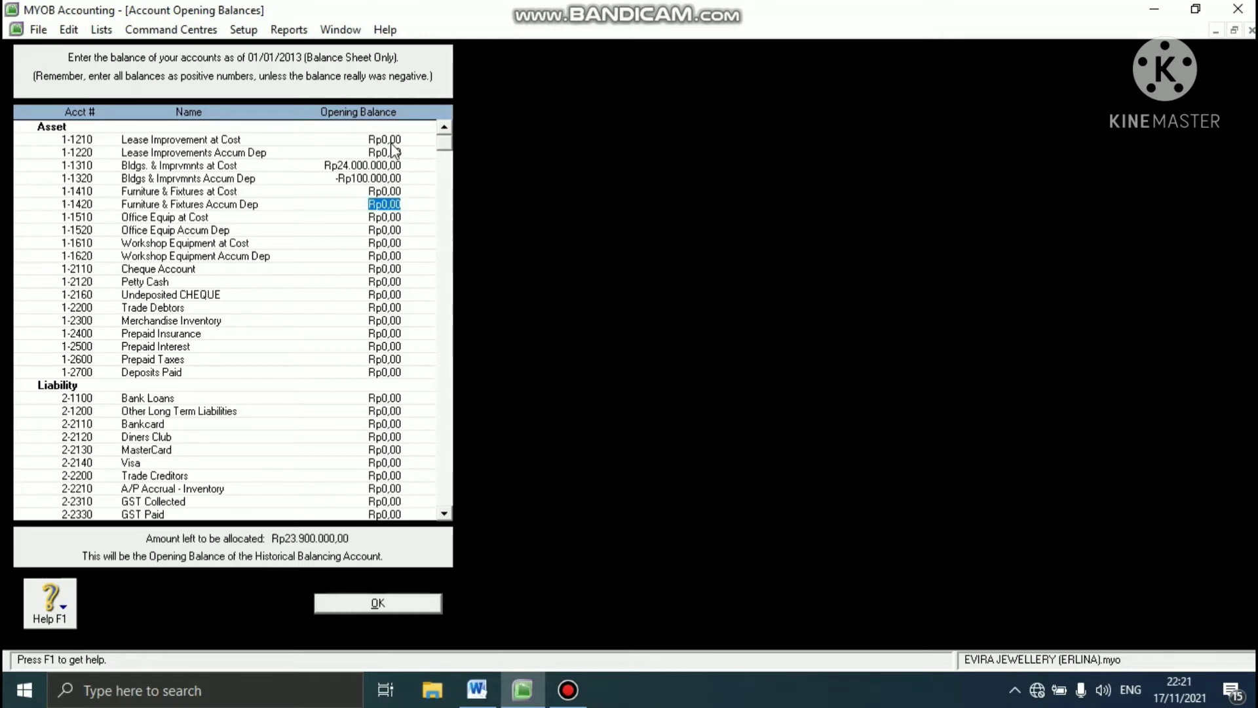
pyautogui.press('Tab')
pyautogui.press('Tab')
pyautogui.press('Tab')
pyautogui.press('Tab')
pyautogui.press('Tab')
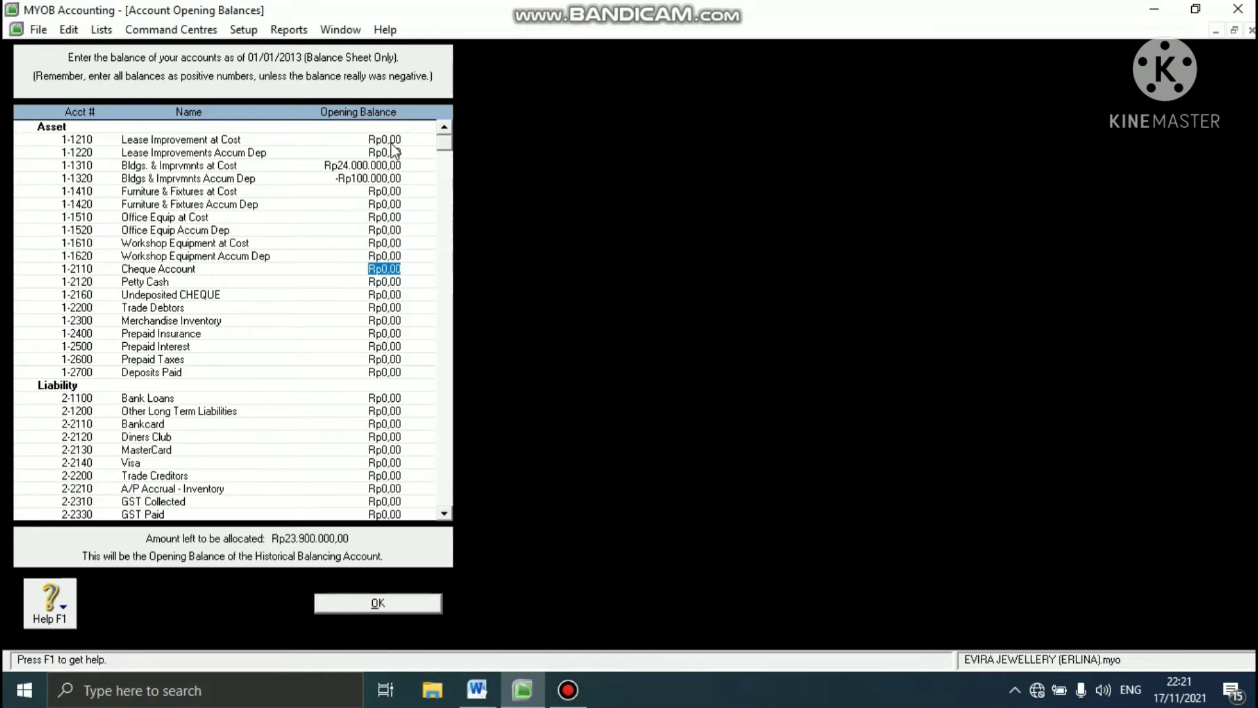
pyautogui.write('500000000')
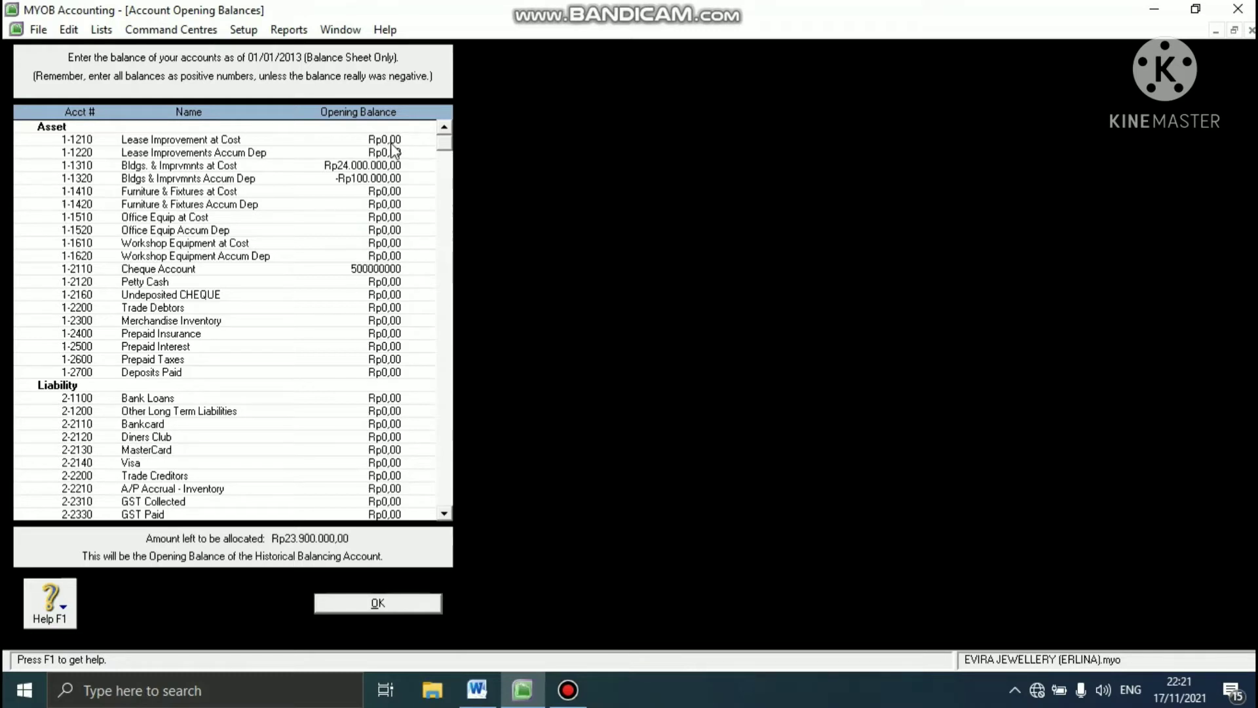
pyautogui.press('Tab')
# - Set the opening balance of 1-2120 Petty Cash to Rp5.000.000
pyautogui.write('5')
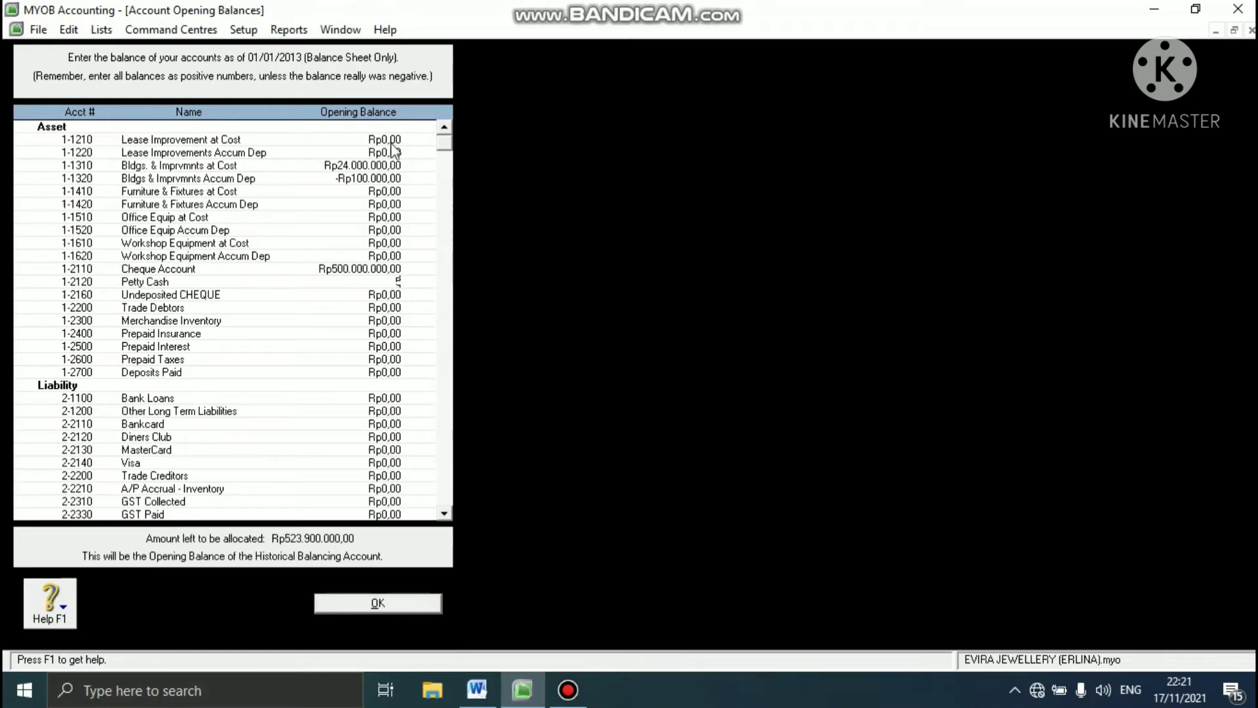
pyautogui.write('000000')
pyautogui.press('Tab')
pyautogui.press('Tab')
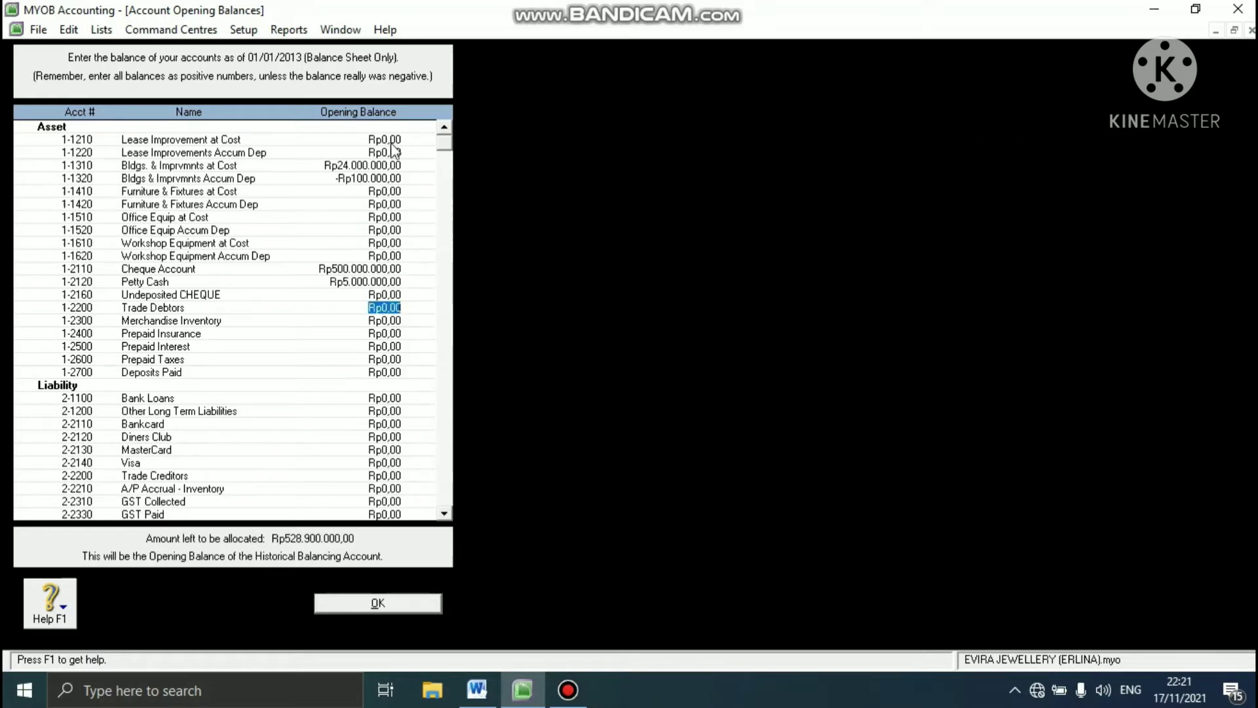
# - Set the opening balance of 1-2200 Trade Debtors to Rp9.900.000
pyautogui.write('9000')
pyautogui.press('BackSpace')
pyautogui.press('BackSpace')
pyautogui.press('BackSpace')
pyautogui.write('900')
pyautogui.write('000')
pyautogui.press('Tab')
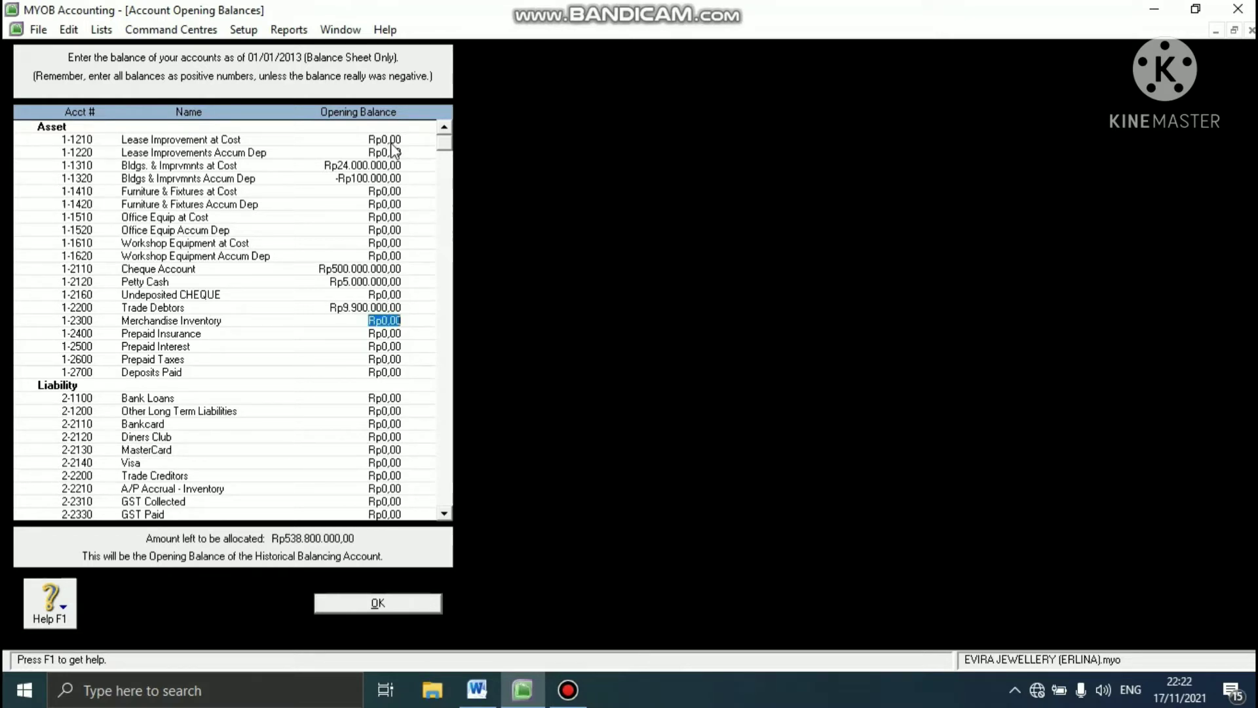
# - Set the opening balance of 1-2300 Merchandise Inventory to Rp216.400.000
pyautogui.write('216400000')
pyautogui.press('Tab')
# - Set the opening balance of 2-2200 Trade Creditors to Rp8.800.000
pyautogui.press('Tab')
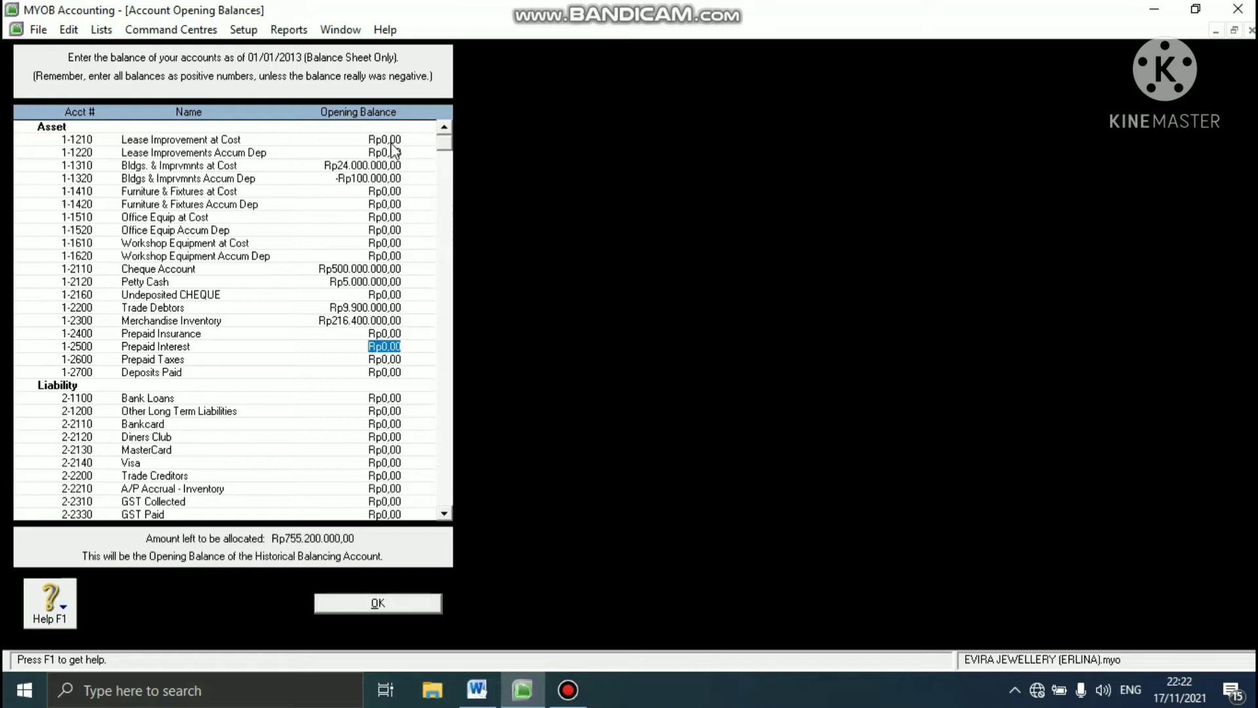
pyautogui.press('Tab')
pyautogui.press('Tab')
pyautogui.press('Tab')
pyautogui.press('Tab')
pyautogui.press('Tab')
pyautogui.press('Tab')
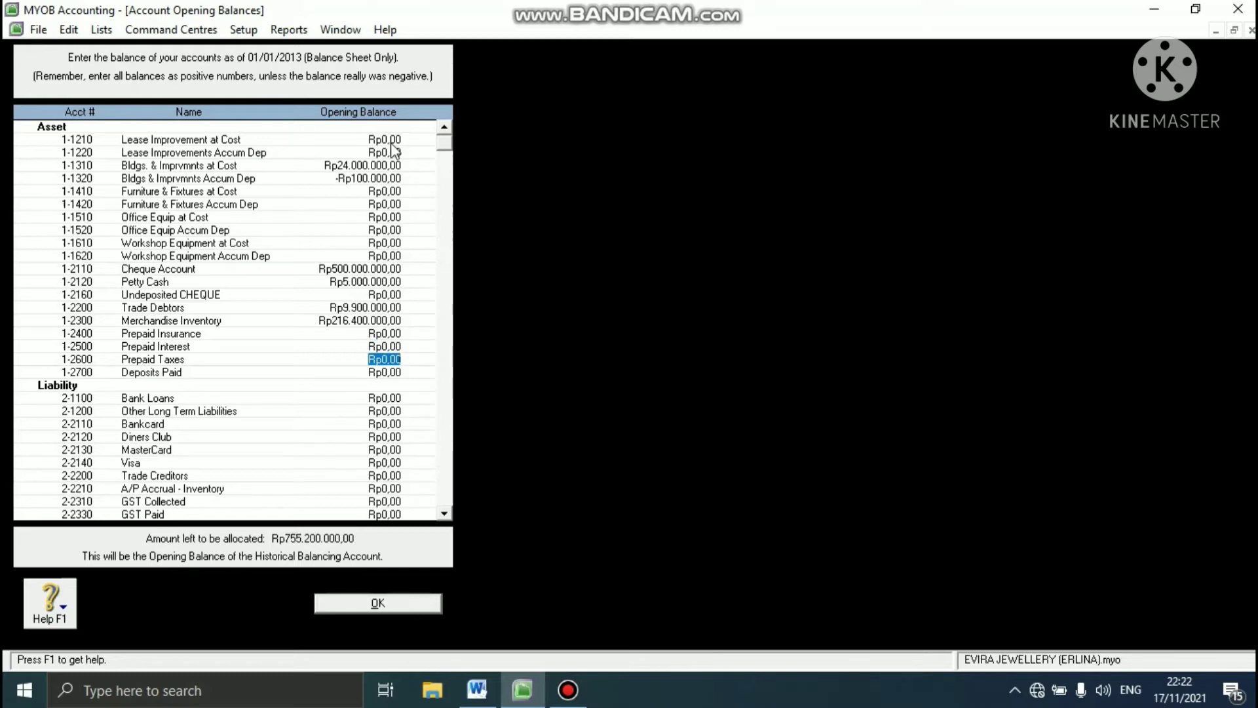
pyautogui.press('Tab')
pyautogui.press('Tab')
pyautogui.press('Tab')
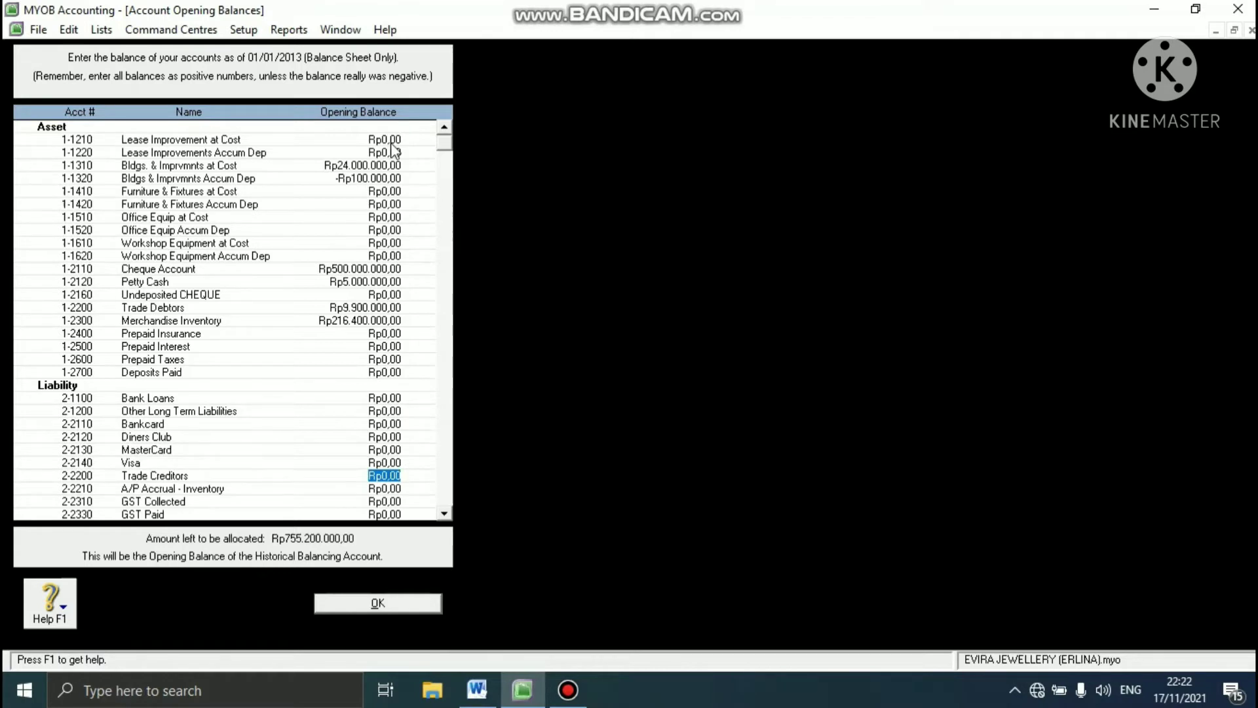
pyautogui.write('8800000')
pyautogui.press('Tab')
pyautogui.press('Tab')
pyautogui.press('Tab')
# - Set the opening balance of 2-2310 GST Collected to Rp900.000
pyautogui.hotkey('shift', 'Tab')
pyautogui.write('900000')
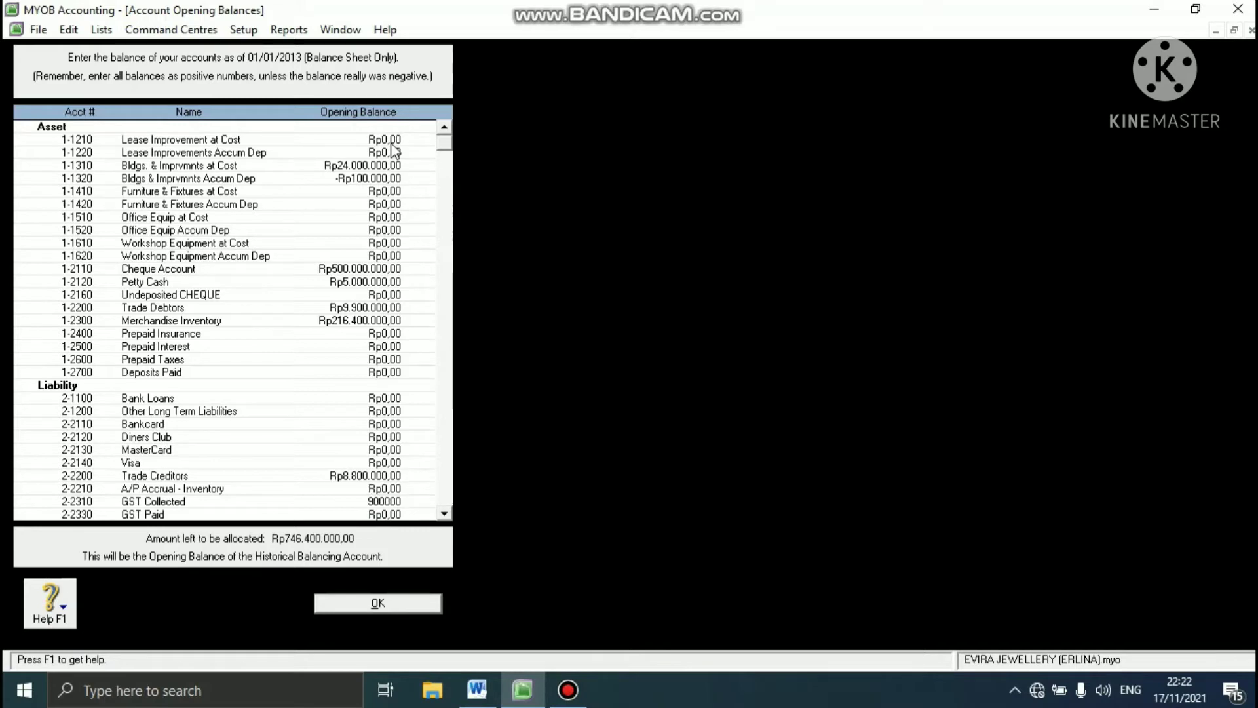
pyautogui.press('Tab')
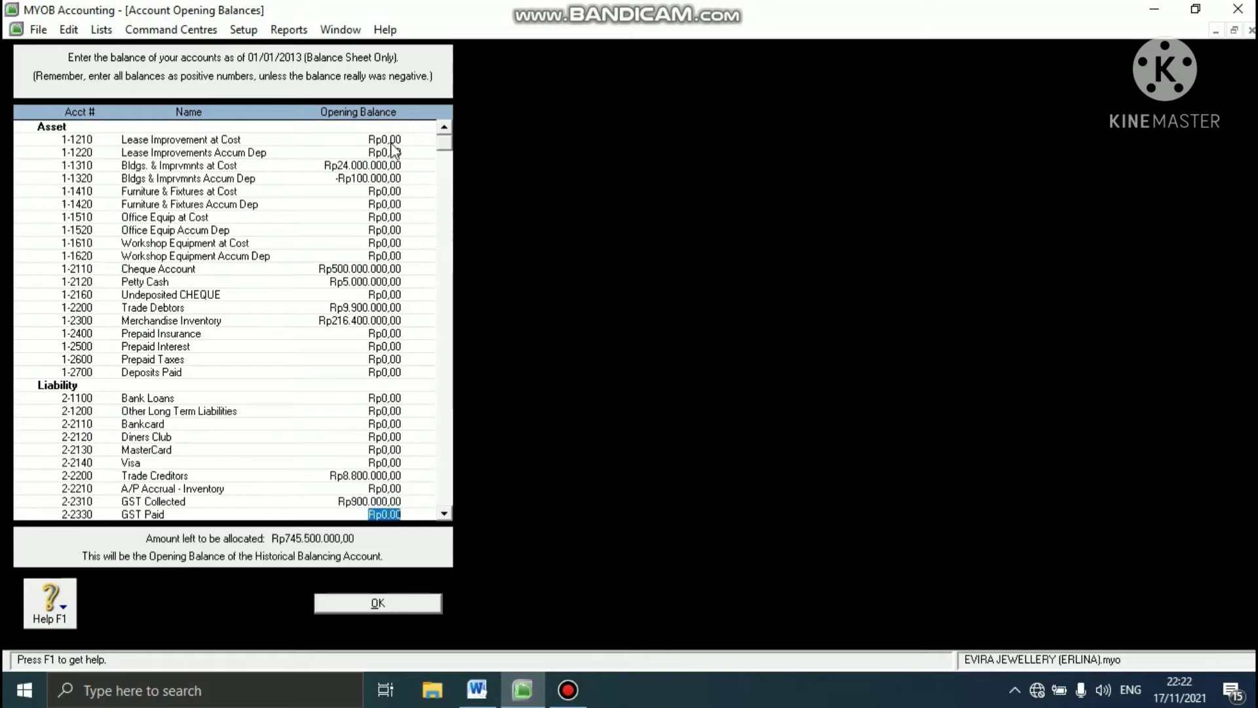
# - Set the opening balance of 2-2330 GST Paid to -Rp800.000
pyautogui.write('-')
pyautogui.press('BackSpace')
pyautogui.write('800000')
pyautogui.press('Tab')
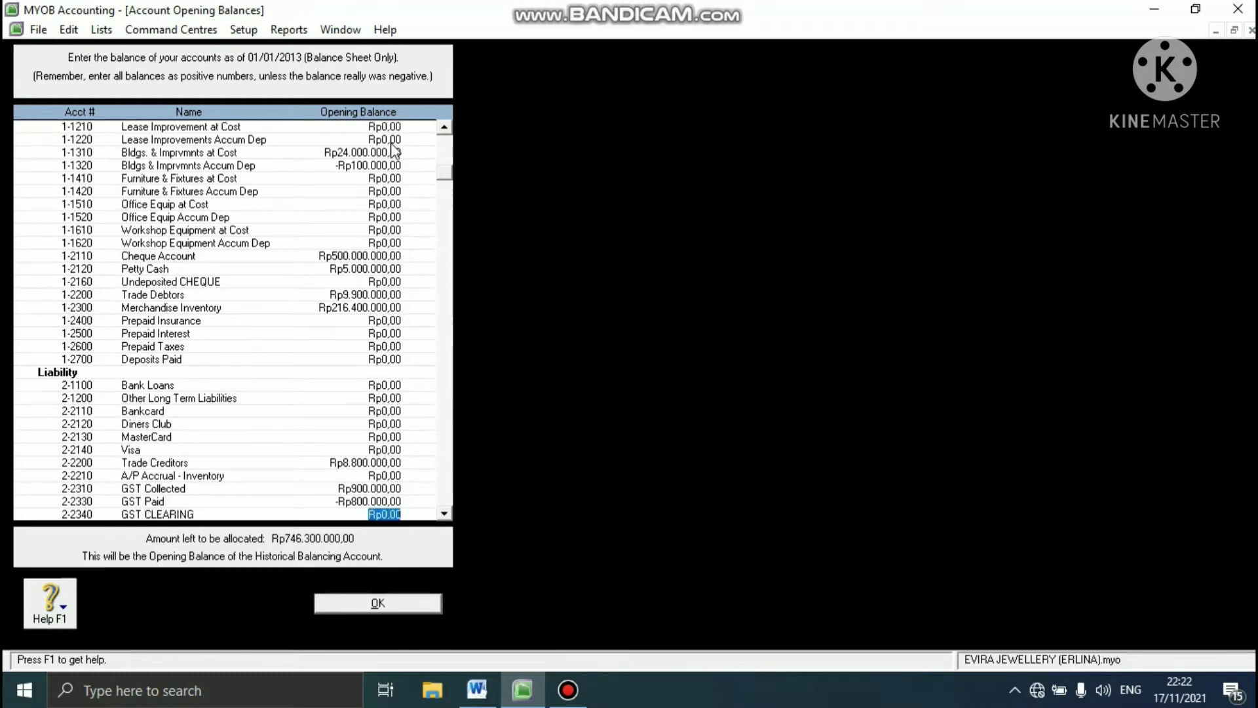
# - Set the opening balance of 3-1100 Owner/Sharehldr Capital to Rp700.000.000
pyautogui.press('Tab')
pyautogui.press('Tab')
pyautogui.press('Tab')
pyautogui.press('Tab')
pyautogui.press('Tab')
pyautogui.press('Tab')
pyautogui.press('Tab')
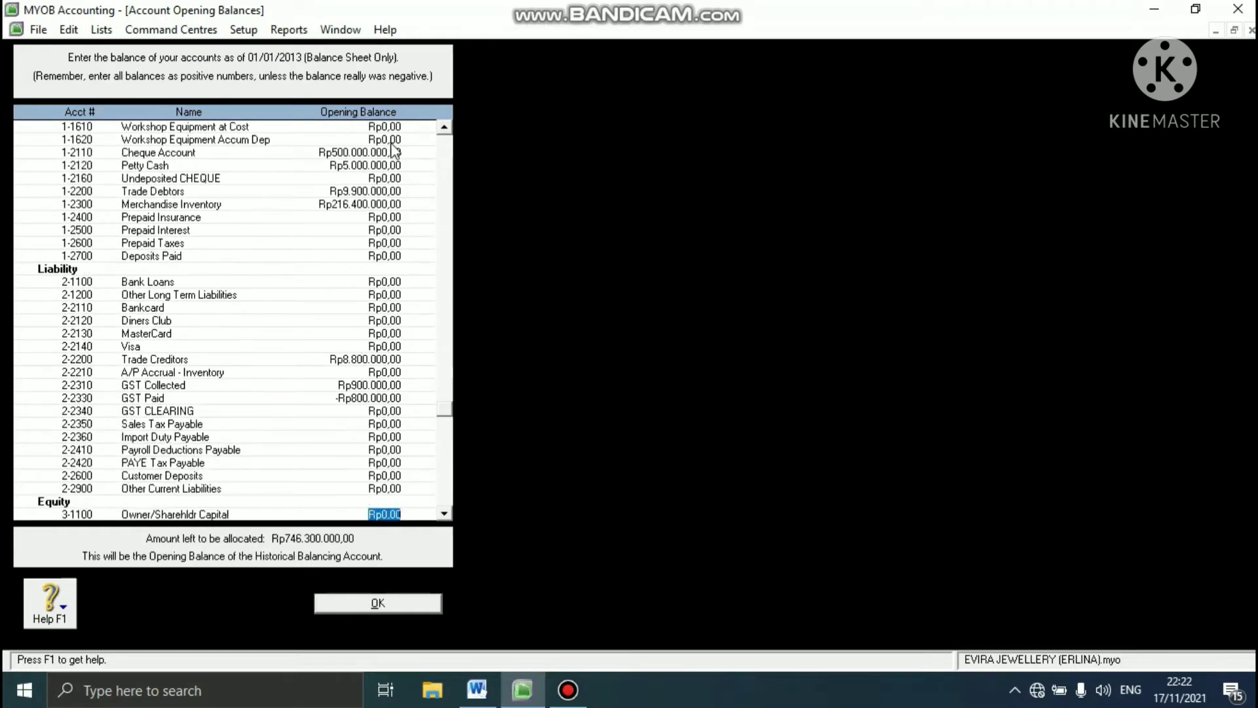
pyautogui.write('700000000')
pyautogui.press('Tab')
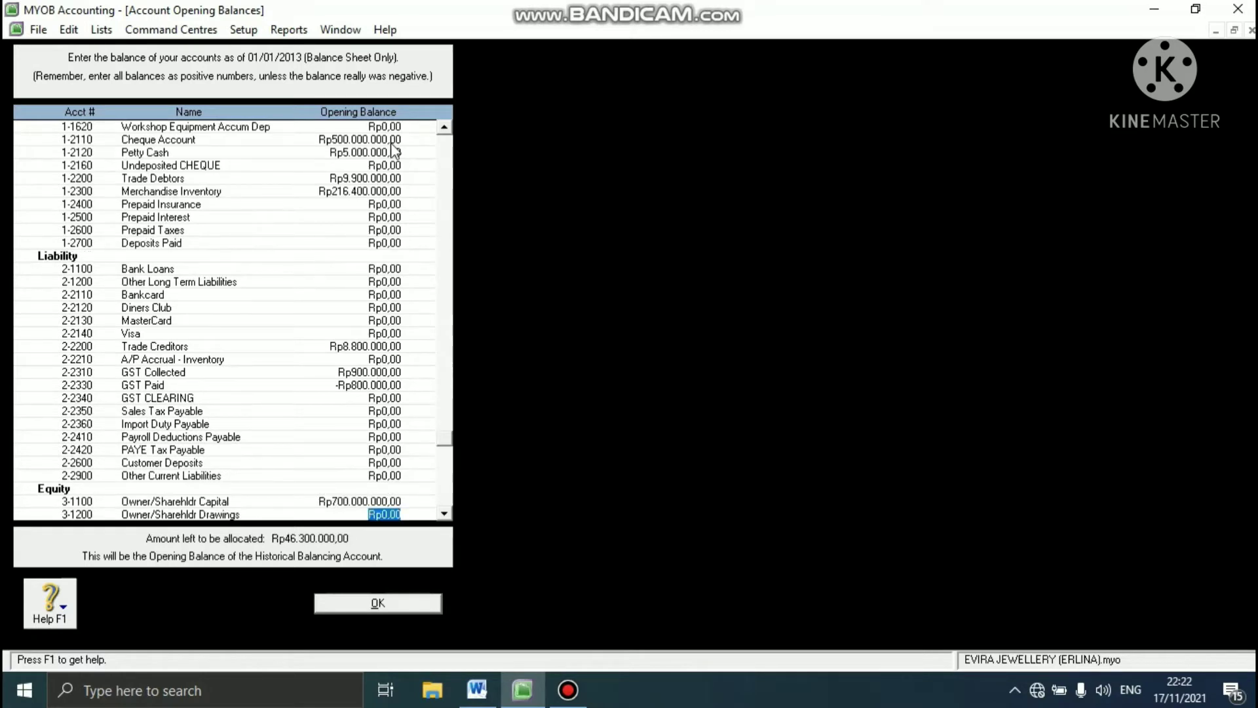
# - Set the opening balance of 3-8000 Retained Earnings to Rp46.300.000
pyautogui.press('Tab')
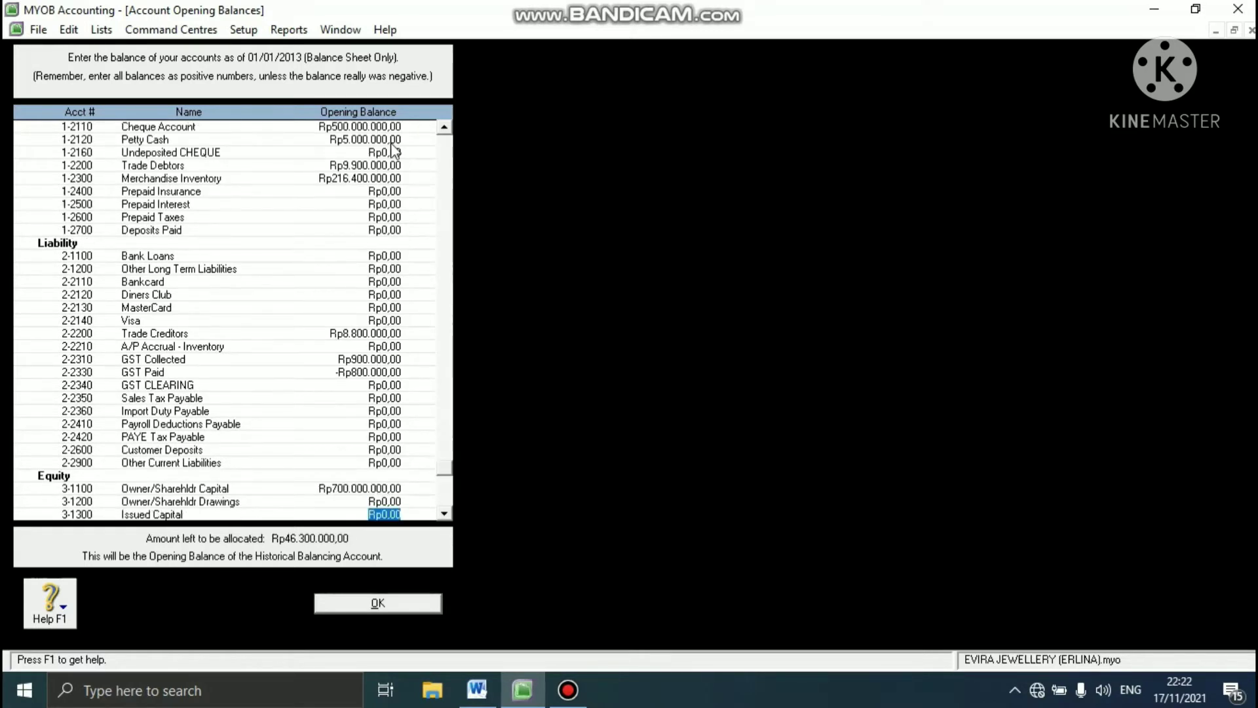
pyautogui.press('Tab')
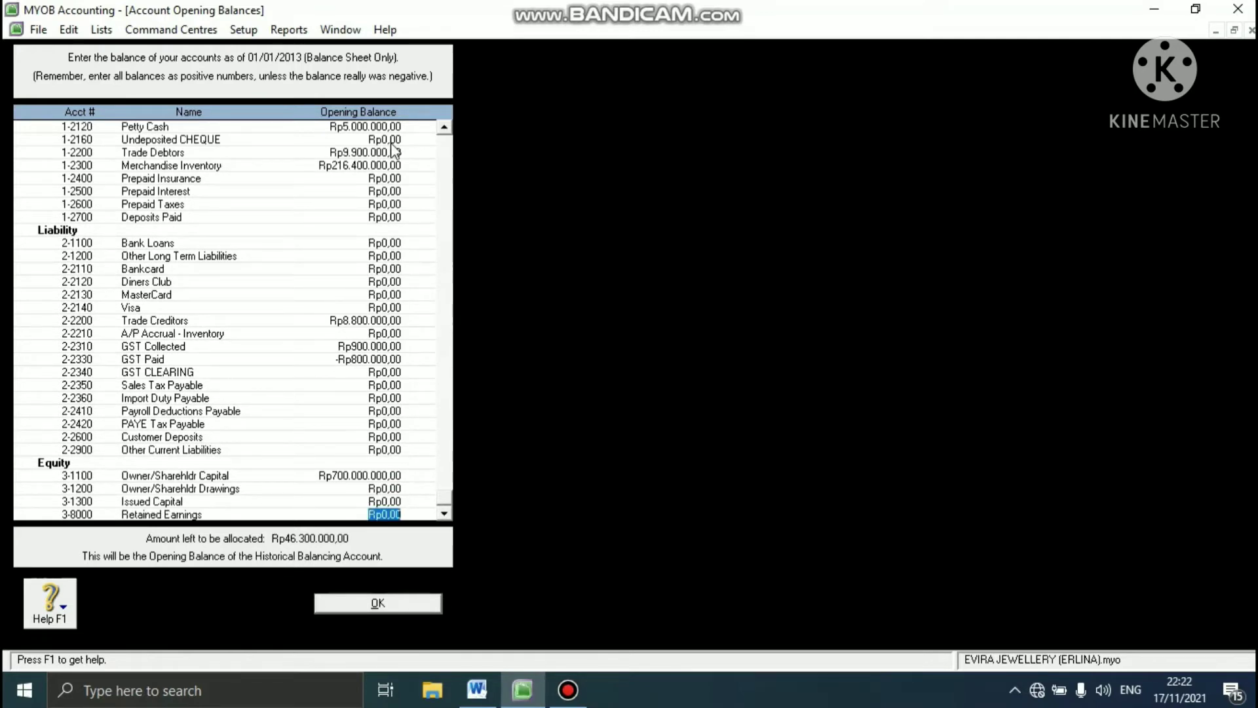
pyautogui.write('46300000')
pyautogui.press('Tab')
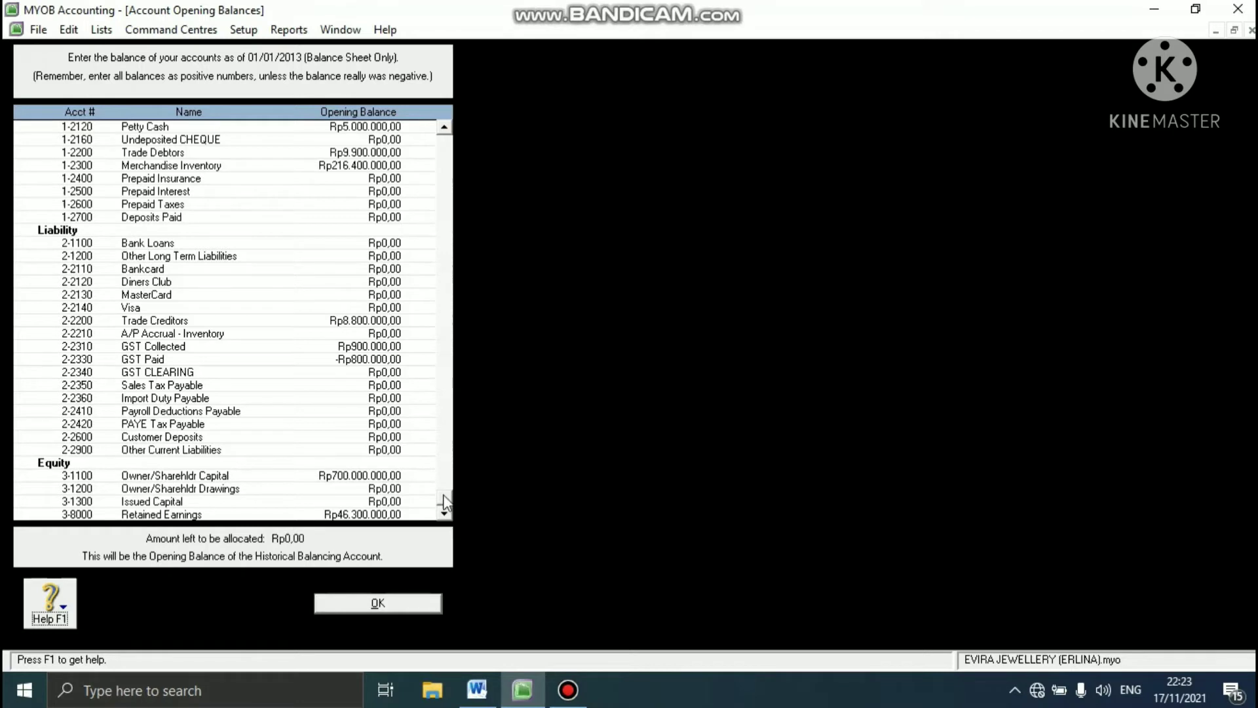
# - Review the opening balances of all asset, liability and equity accounts and the amount left to be allocated, and accept them
pyautogui.moveTo(443, 503); pyautogui.dragTo(438, 441)
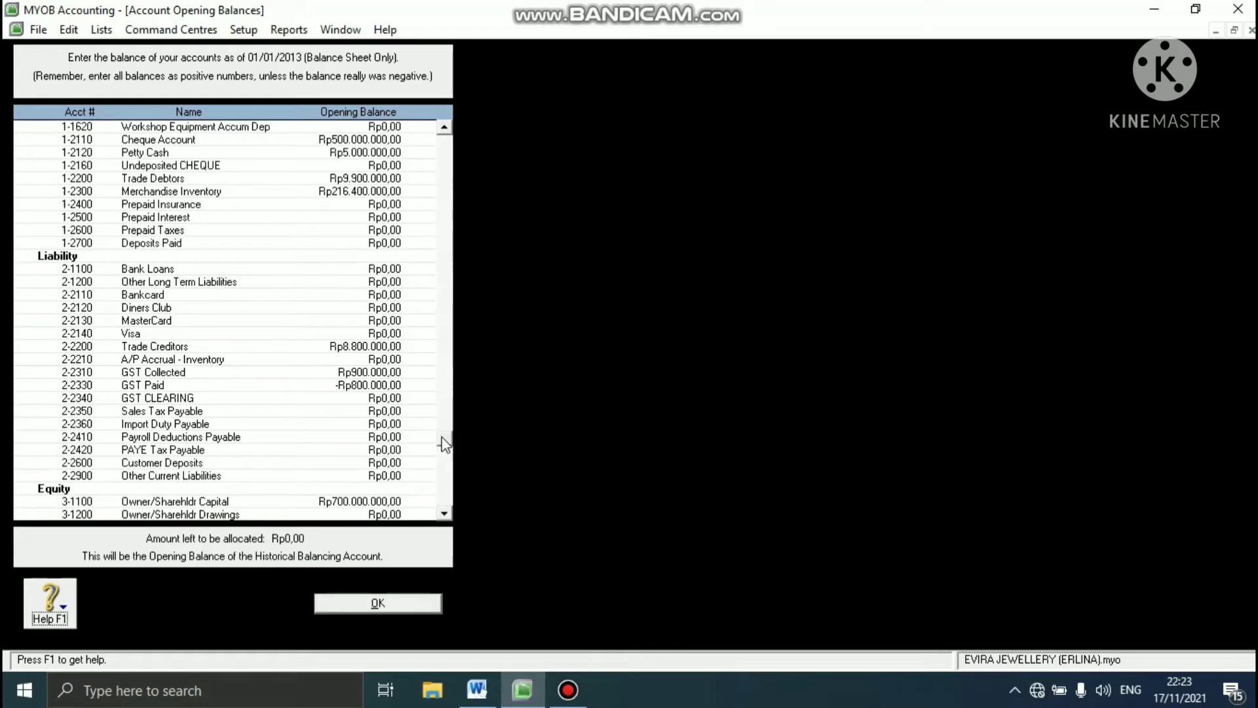
pyautogui.moveTo(445, 443); pyautogui.dragTo(440, 150)
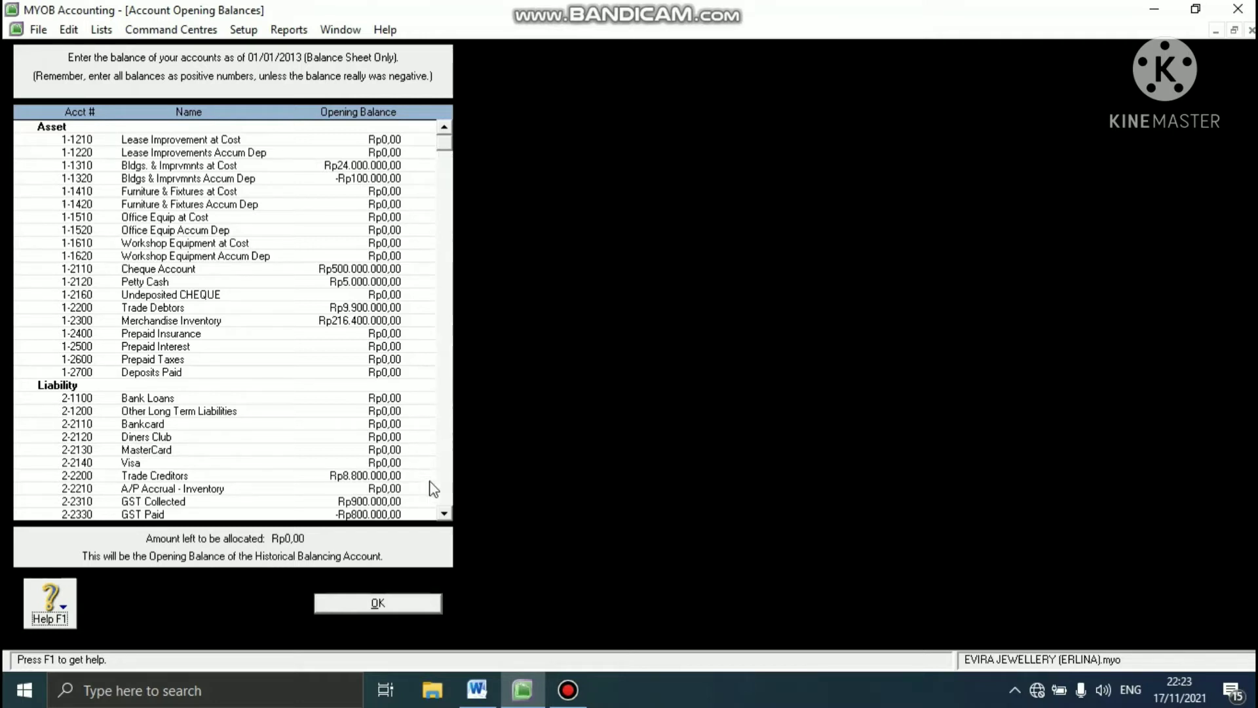
pyautogui.click(445, 514)
pyautogui.click(444, 514)
pyautogui.click(445, 515)
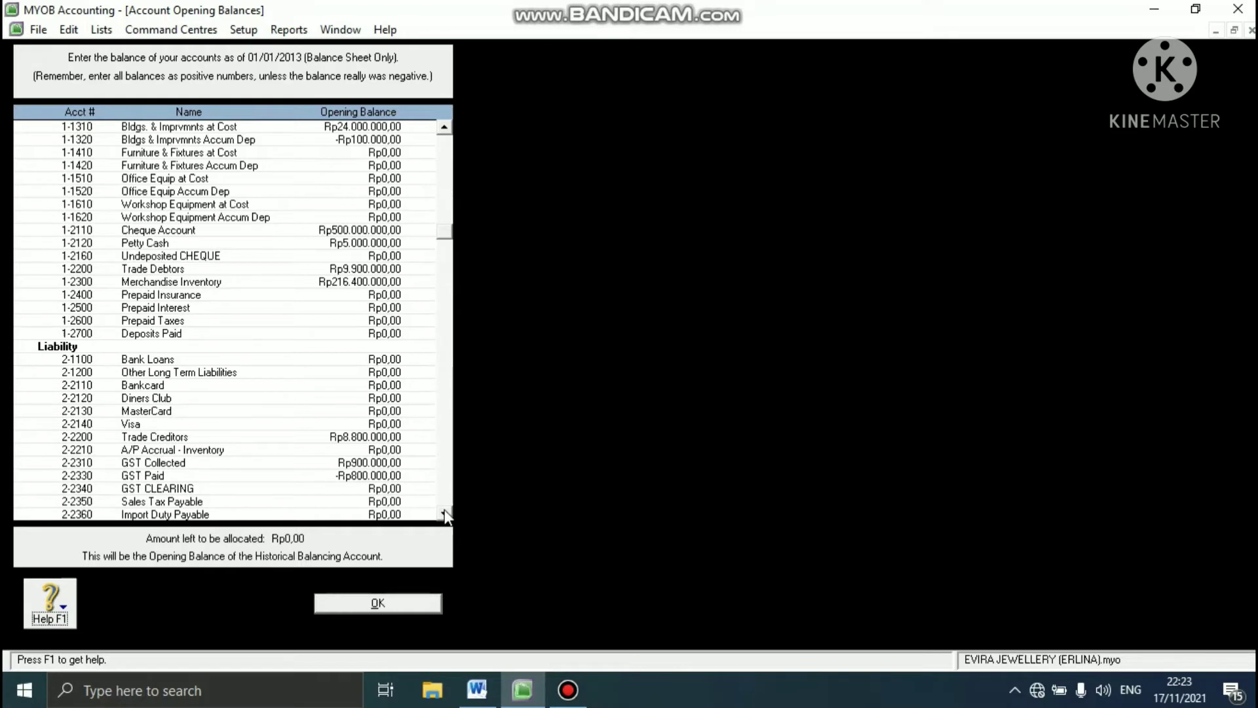
pyautogui.click(444, 514)
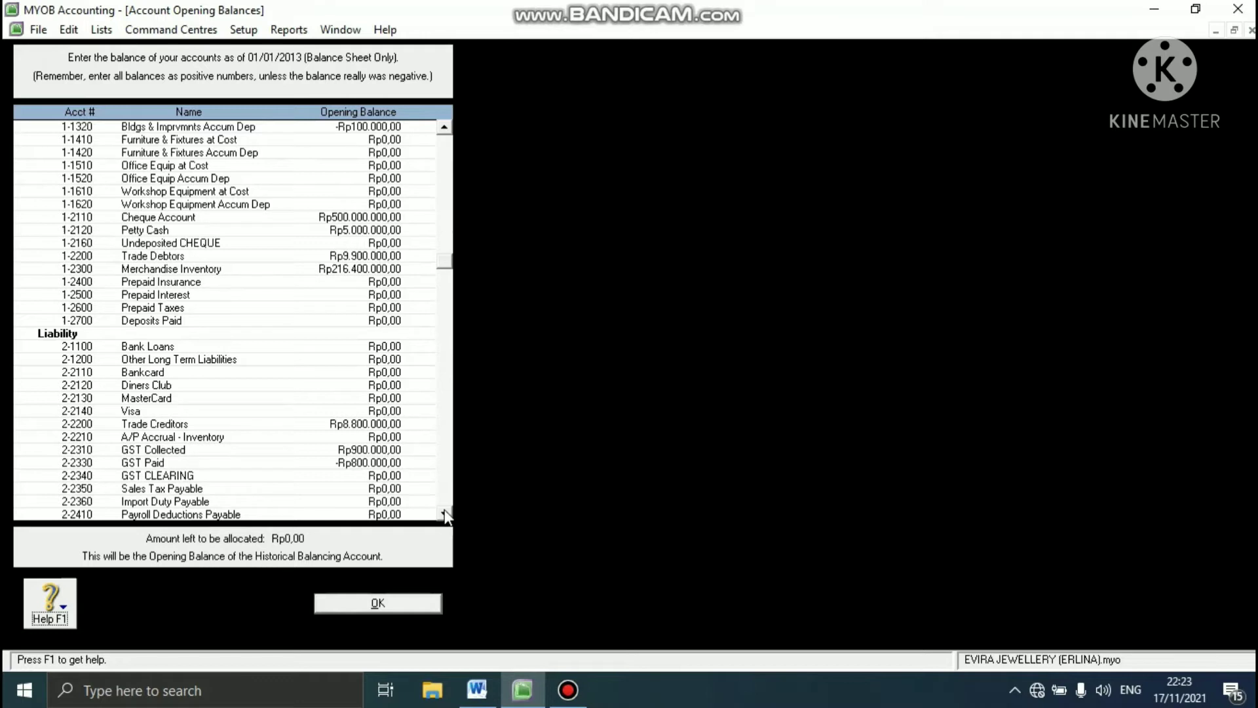
pyautogui.click(444, 514)
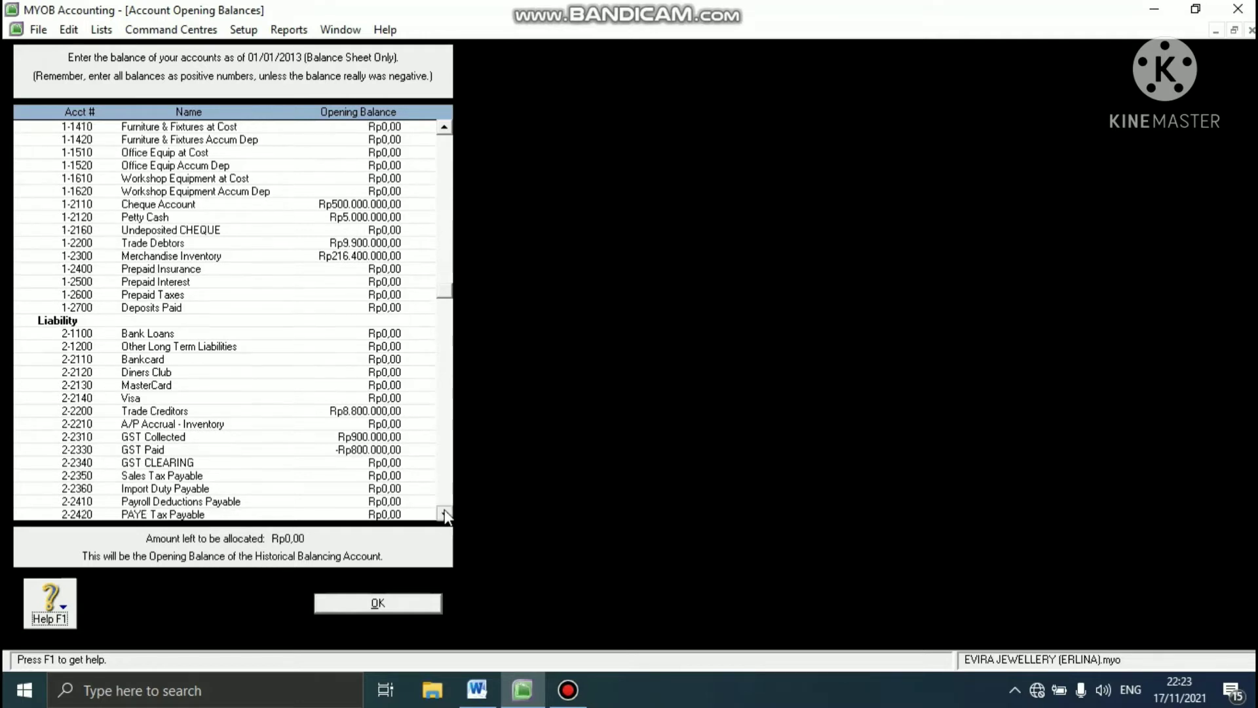
pyautogui.click(444, 514)
pyautogui.click(445, 514)
pyautogui.click(444, 514)
pyautogui.click(444, 514)
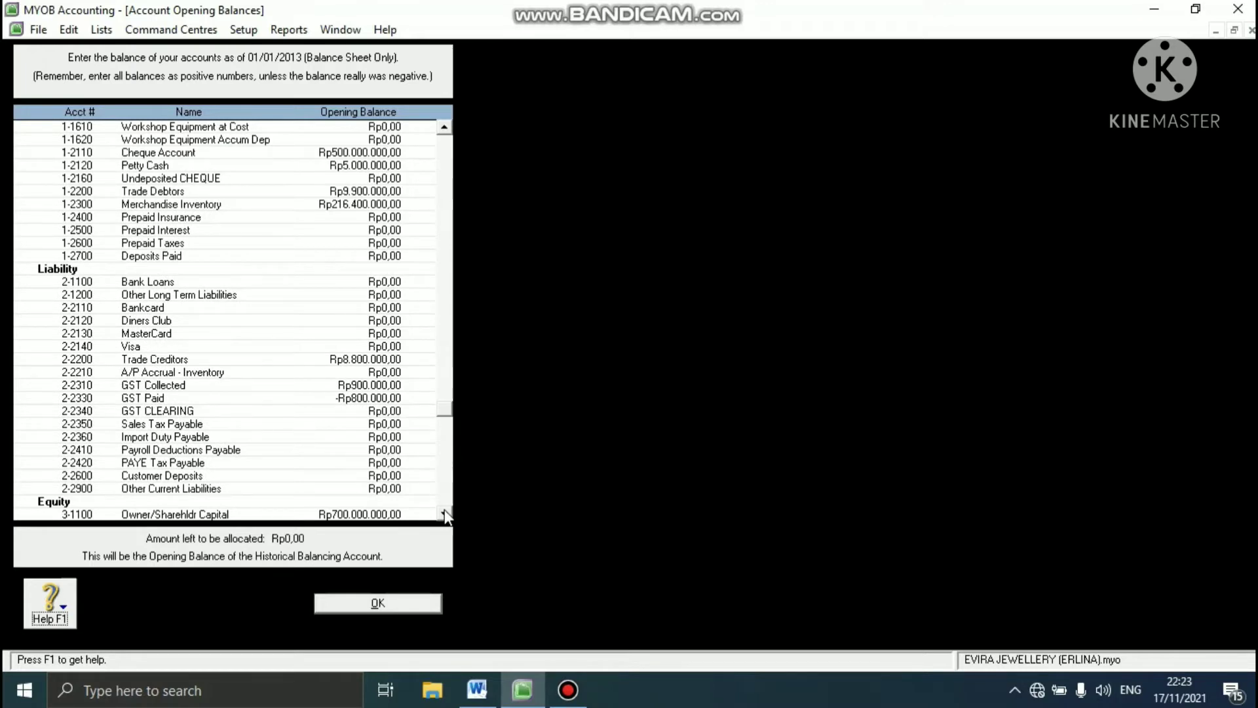
pyautogui.click(445, 515)
pyautogui.click(444, 514)
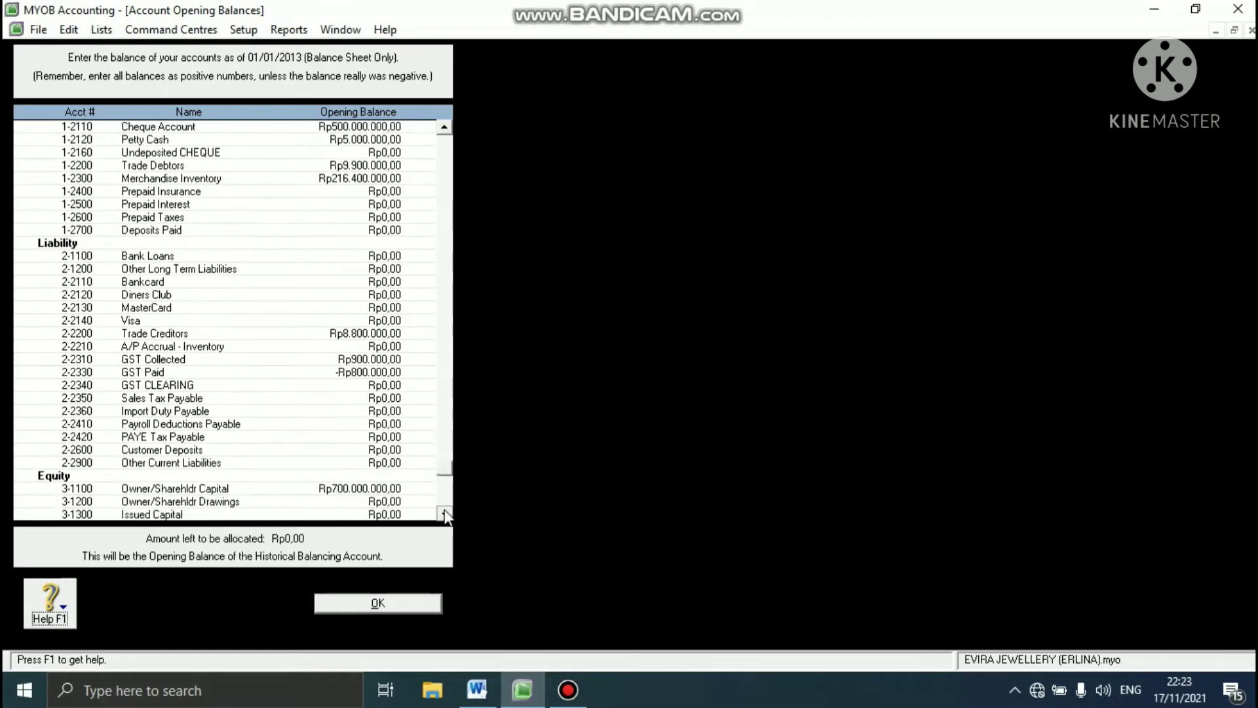
pyautogui.click(444, 515)
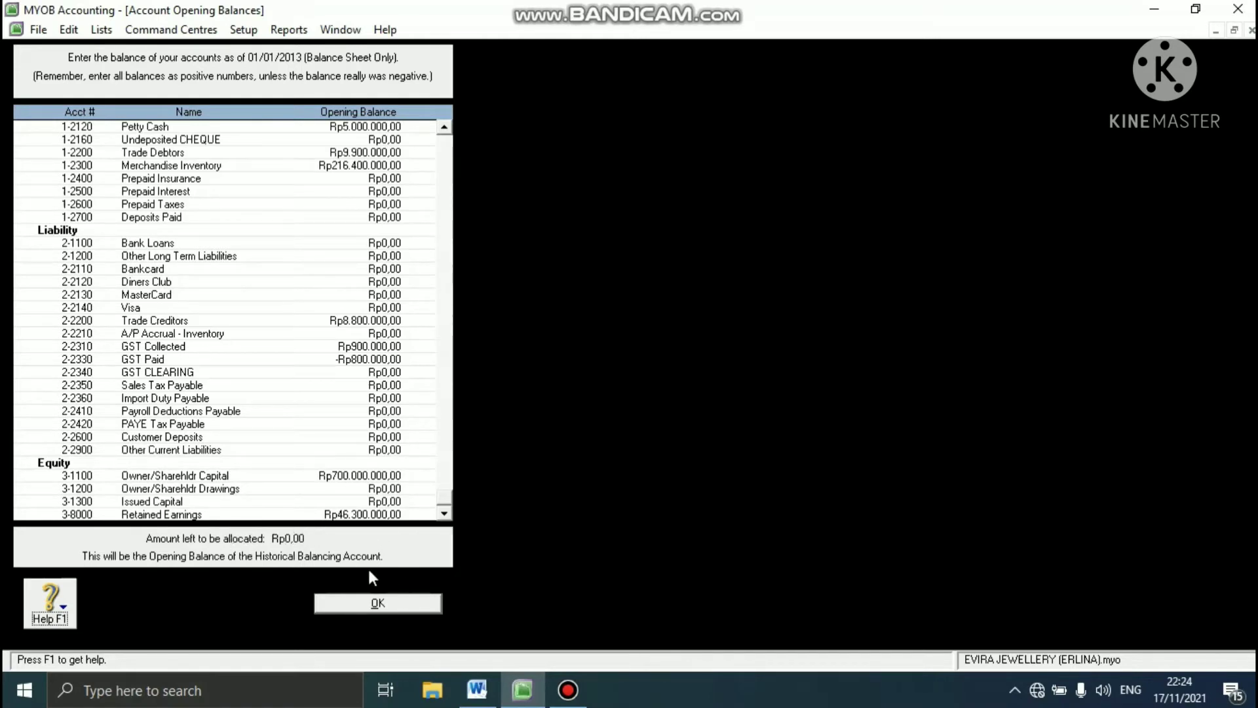
pyautogui.click(377, 601)
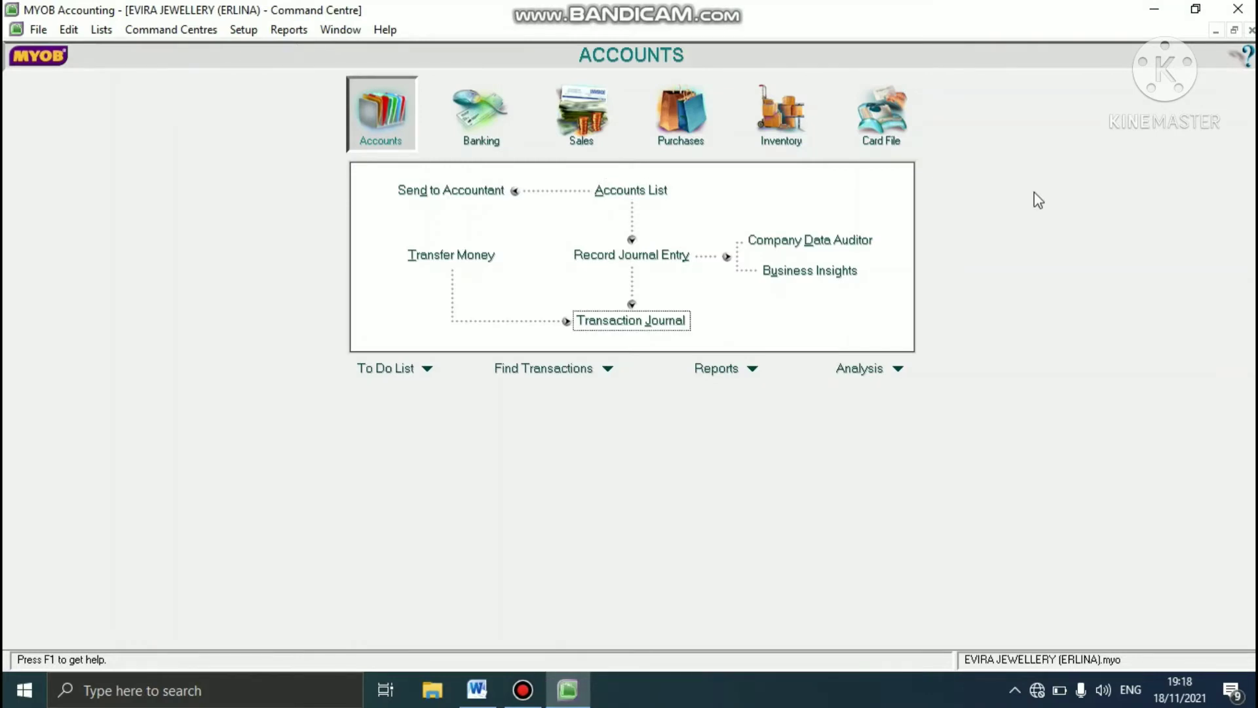
# - Check the customer ending balances in the Word case study, and choose DIAMOND START in MYOB's Customer Balances setup
pyautogui.click(477, 689)
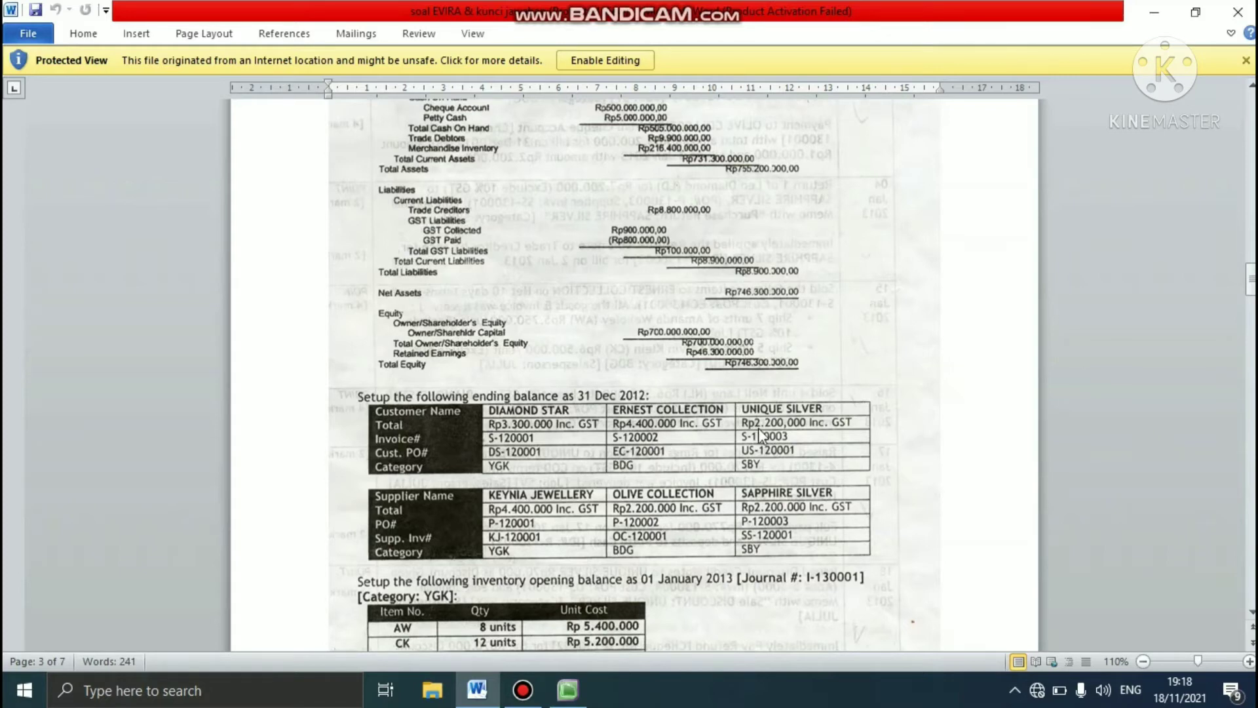
pyautogui.click(569, 690)
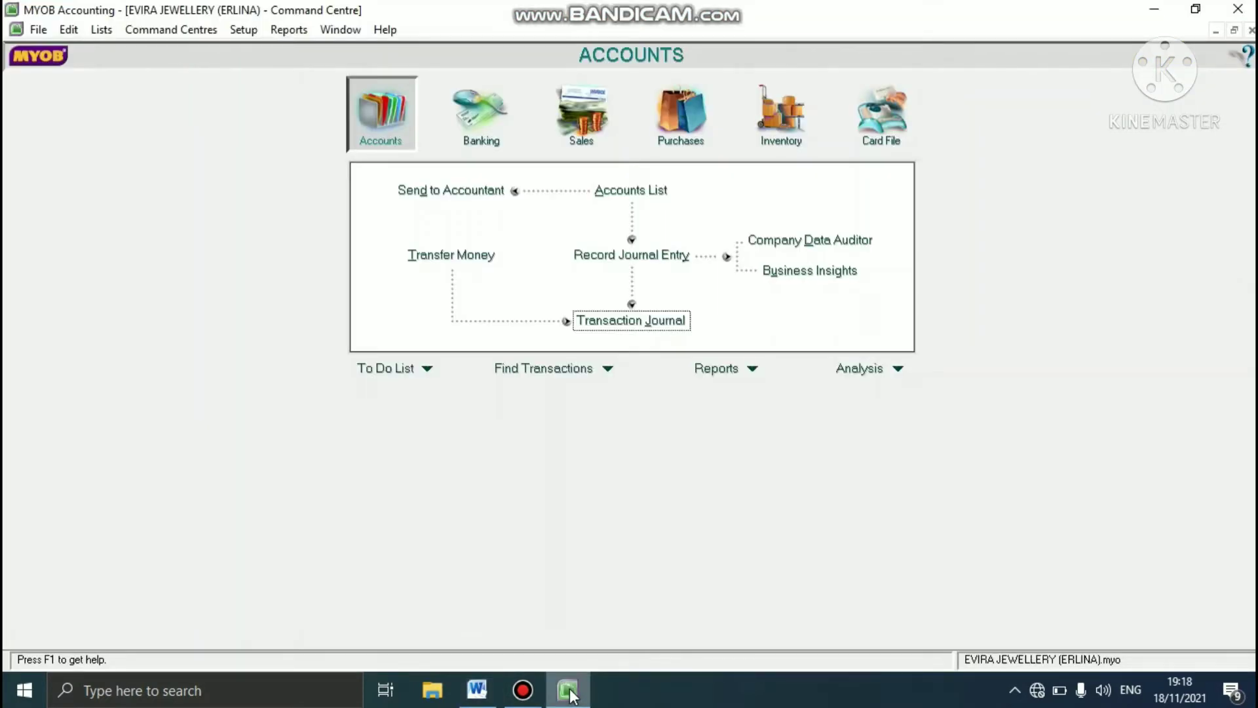
pyautogui.click(249, 41)
pyautogui.moveTo(395, 77)
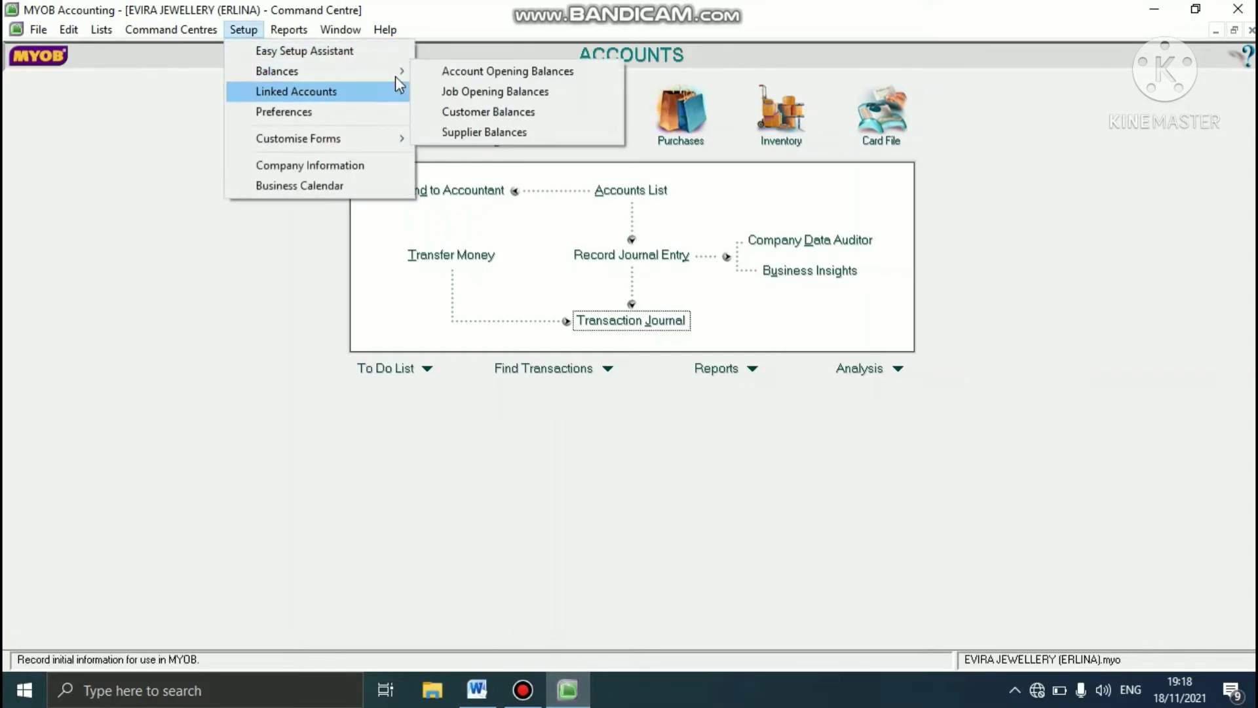
pyautogui.click(447, 113)
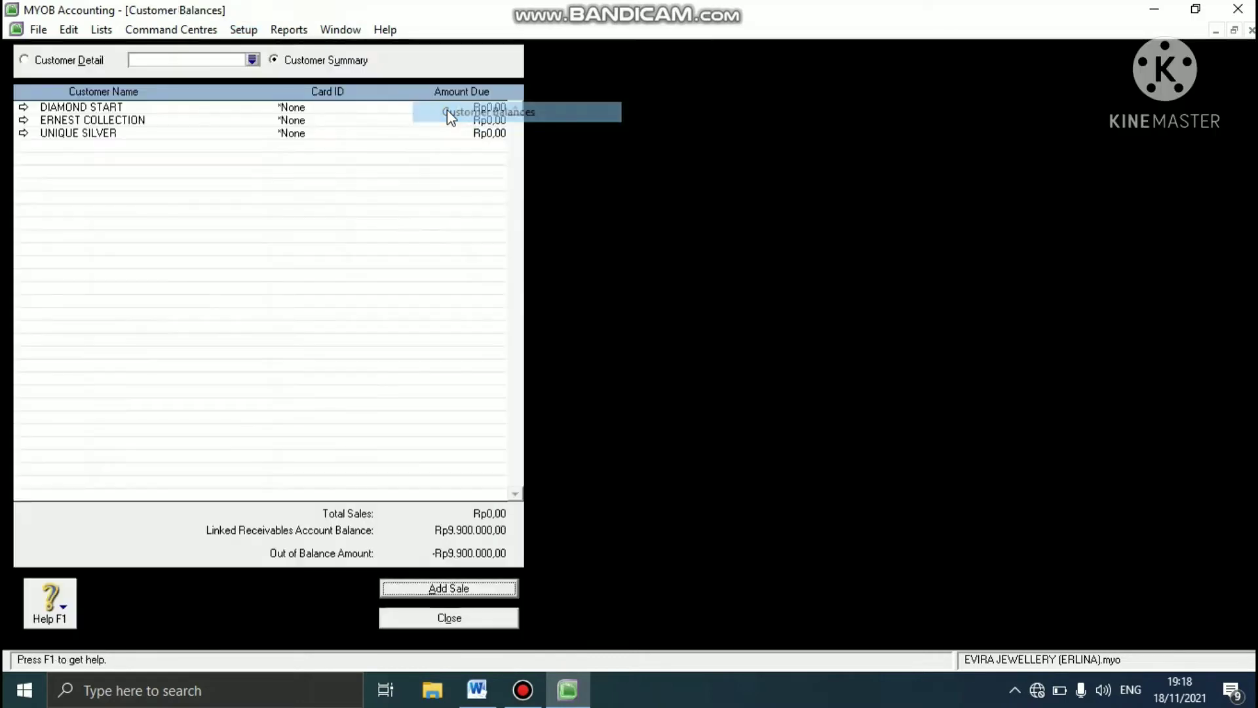
pyautogui.click(252, 60)
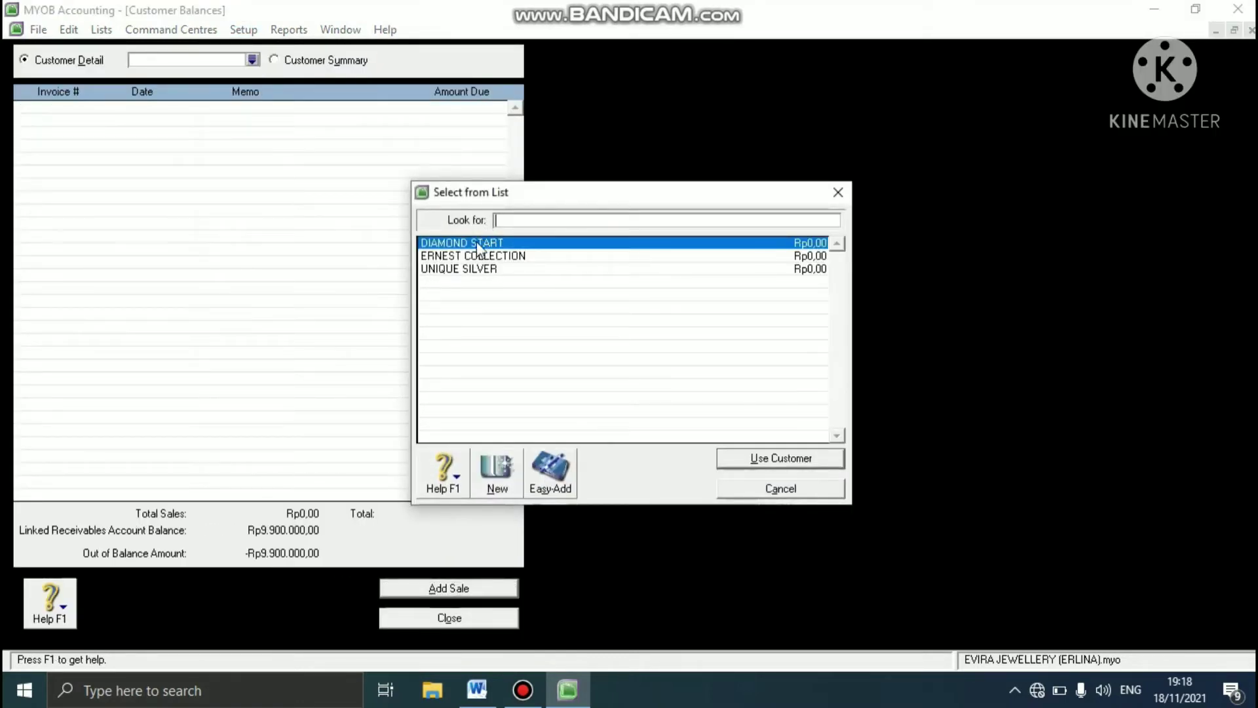
pyautogui.click(481, 244)
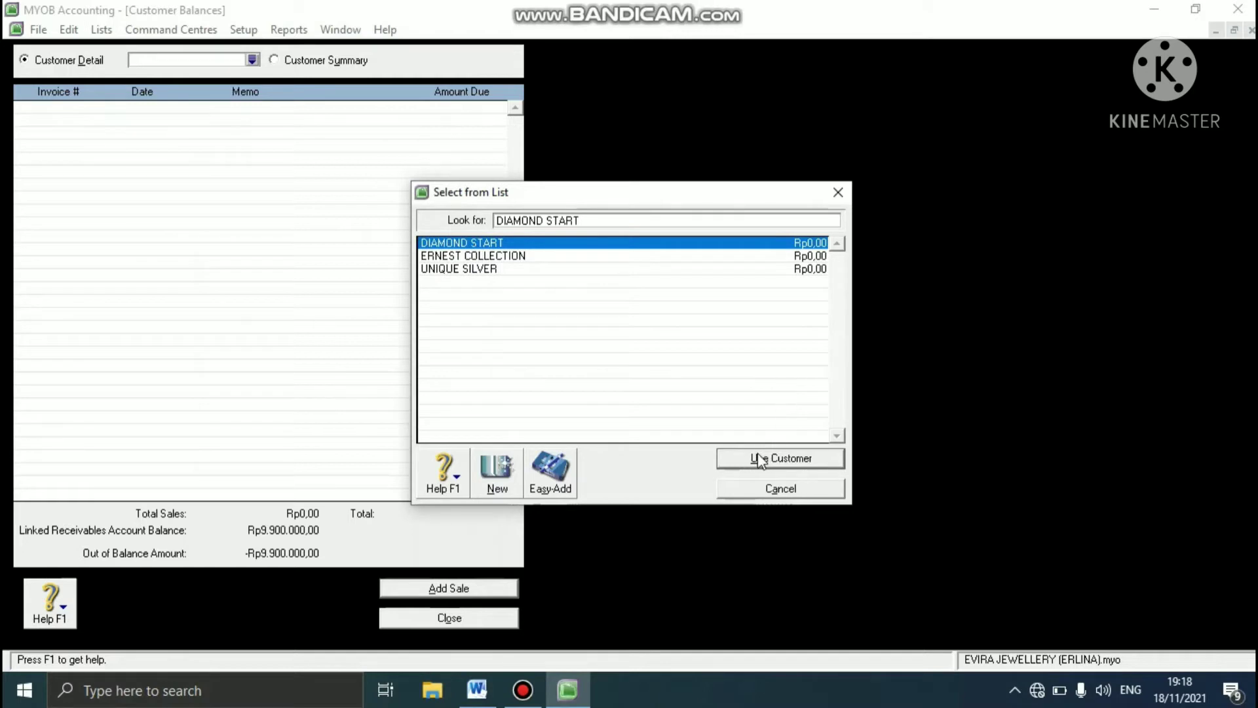
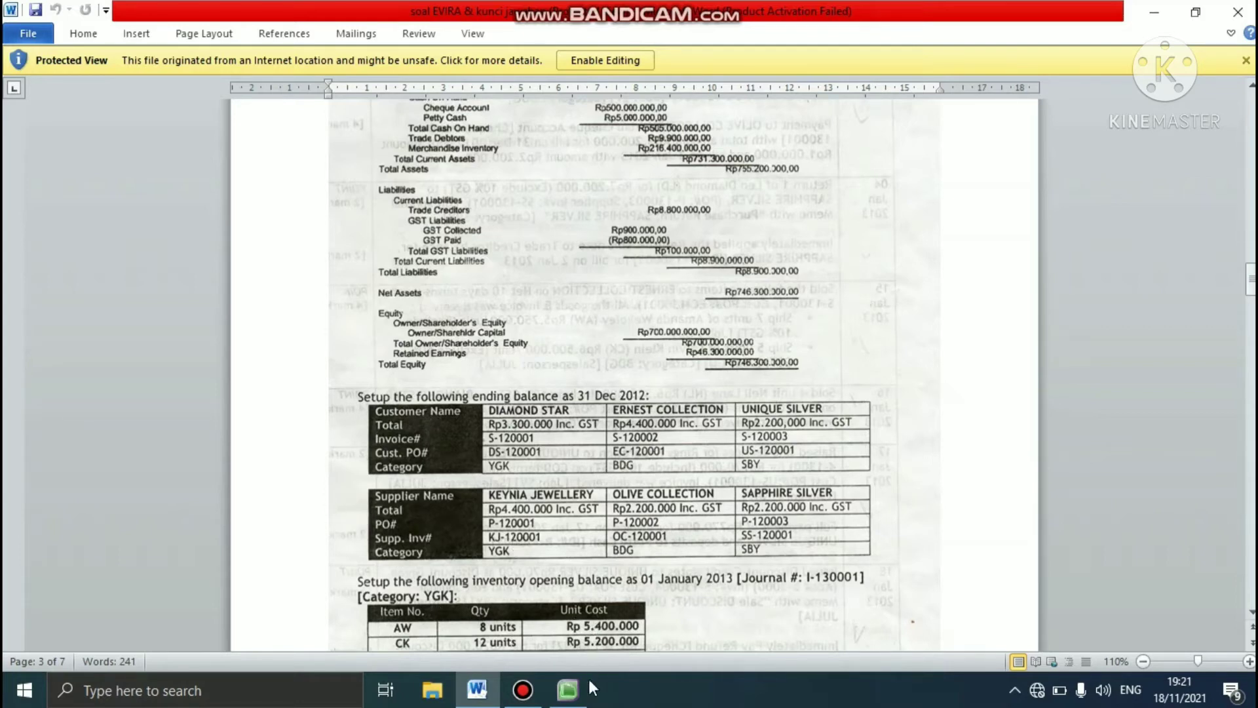
# - Switch to MYOB and start a historical purchase for KEYNIA JEWELLERY in the Supplier Balances setup
pyautogui.click(582, 699)
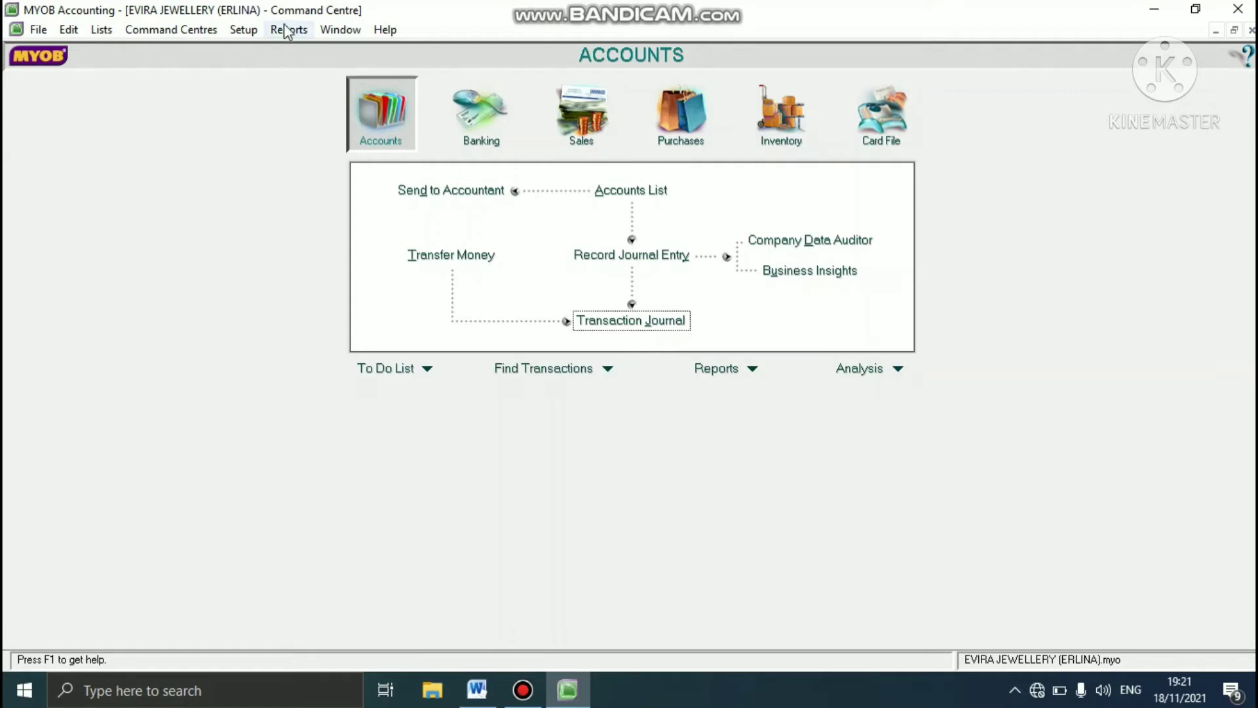
pyautogui.click(256, 28)
pyautogui.moveTo(388, 64)
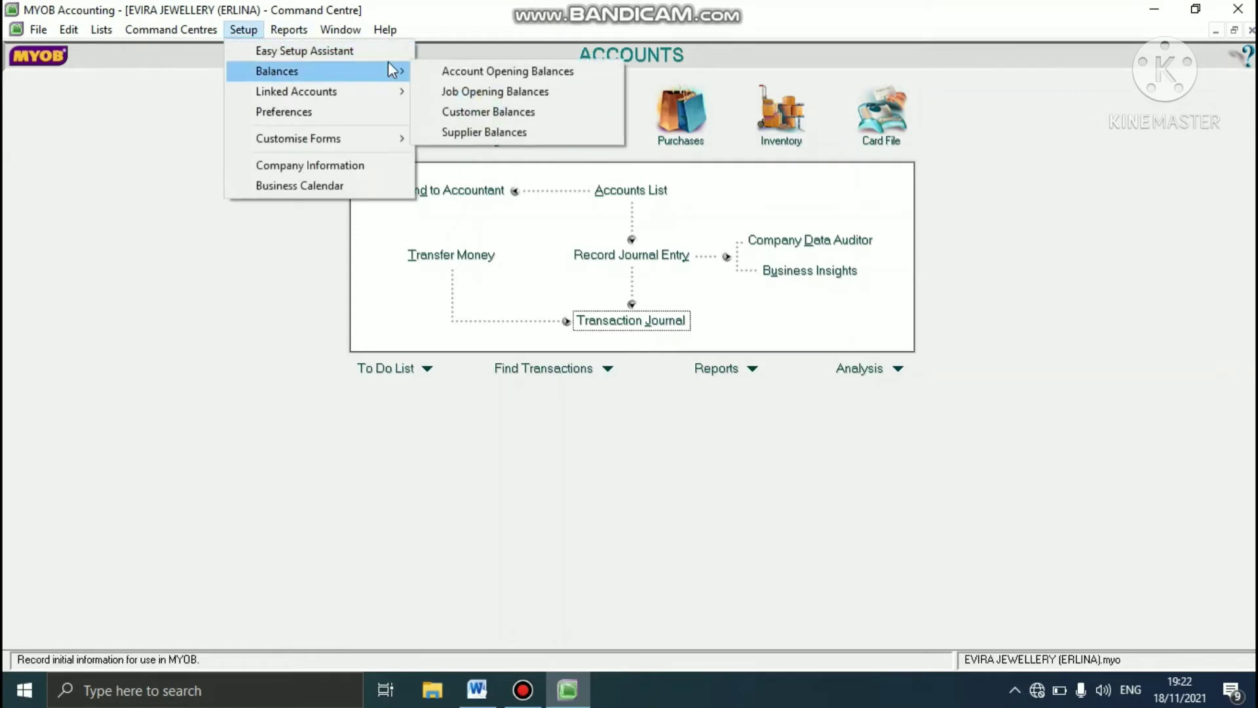
pyautogui.click(459, 132)
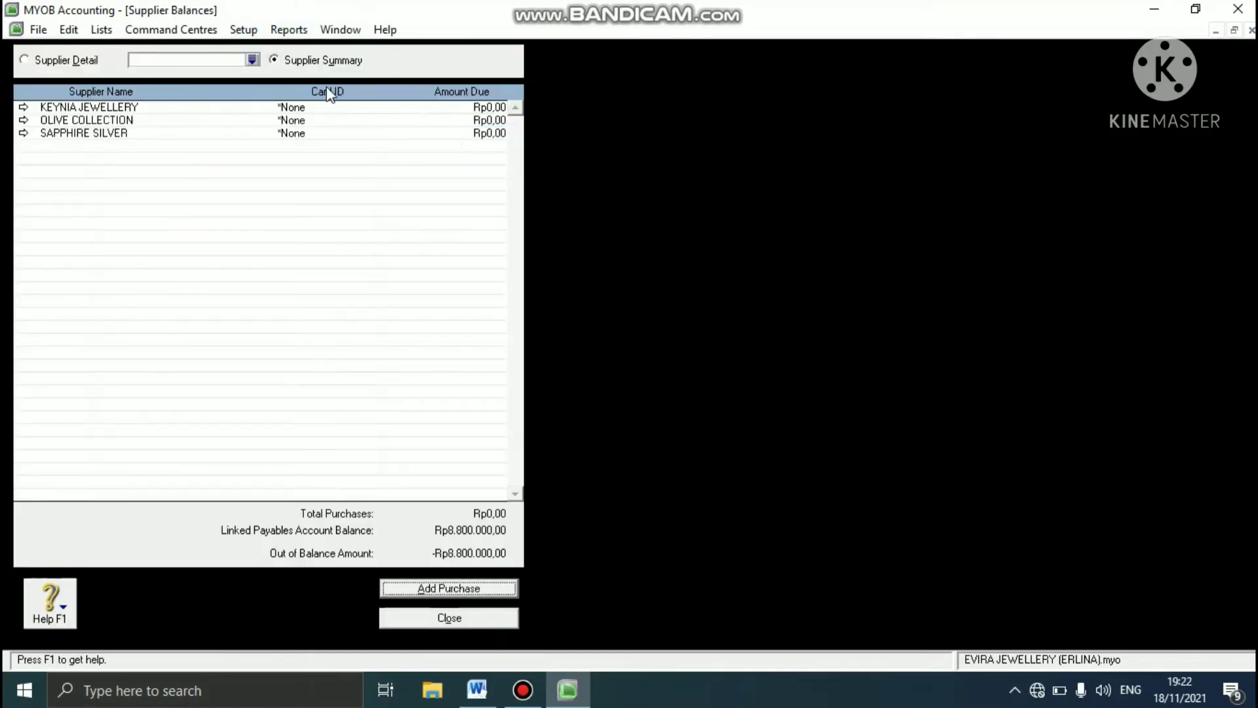
pyautogui.click(252, 59)
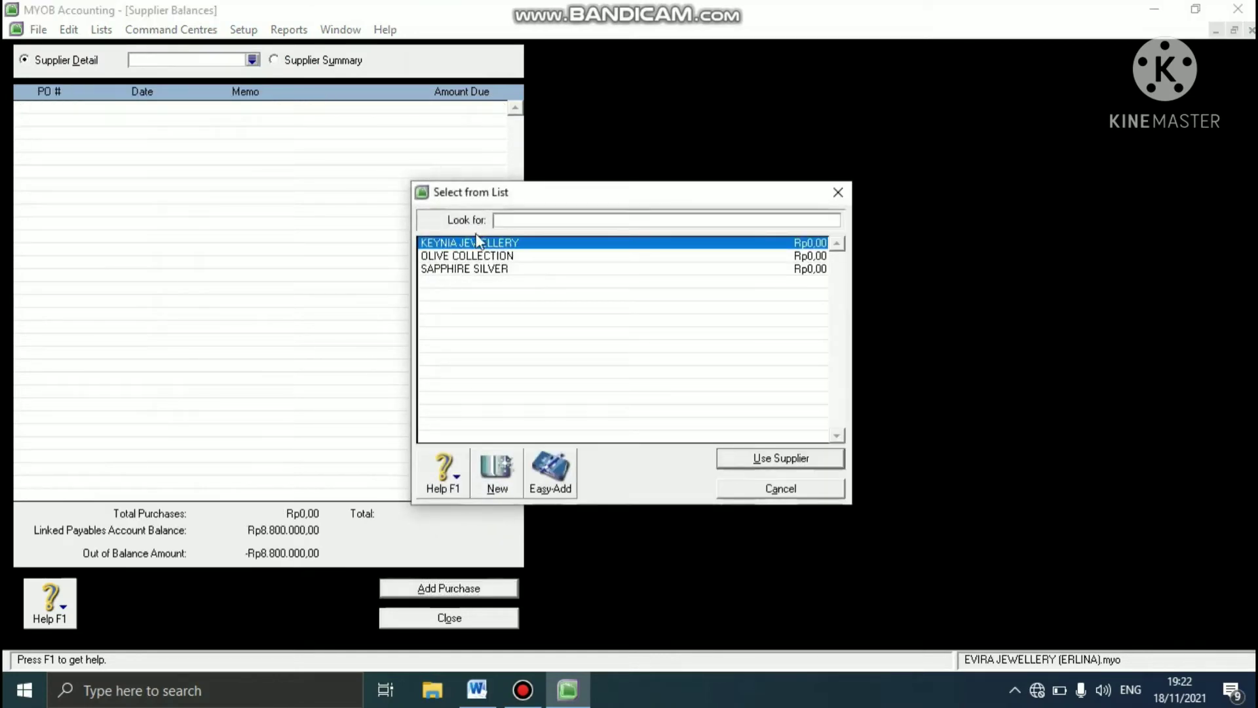
pyautogui.click(475, 243)
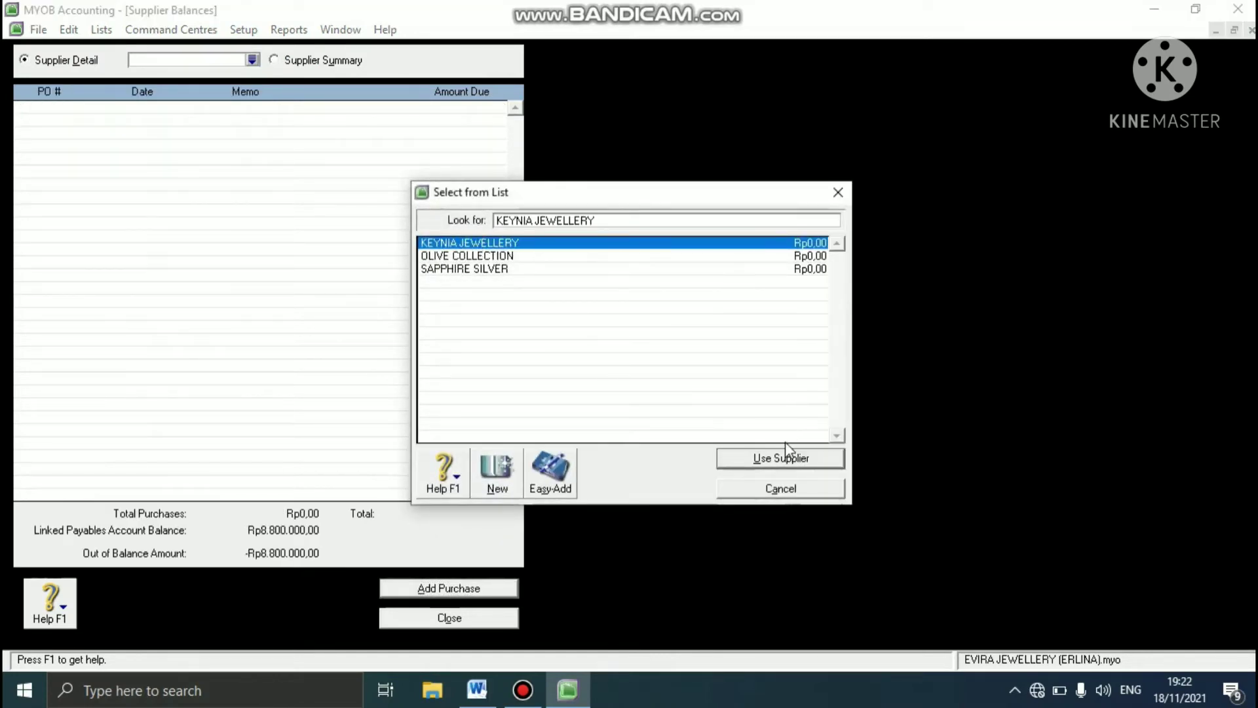
pyautogui.click(780, 458)
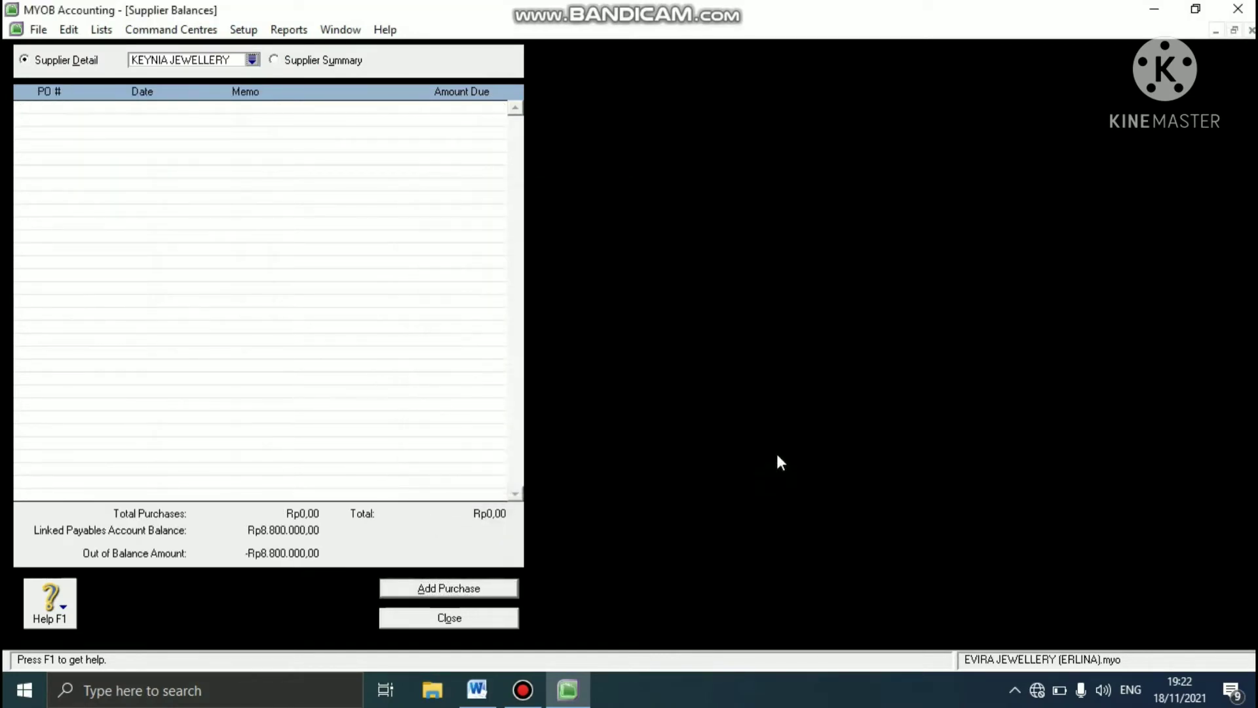
pyautogui.click(479, 588)
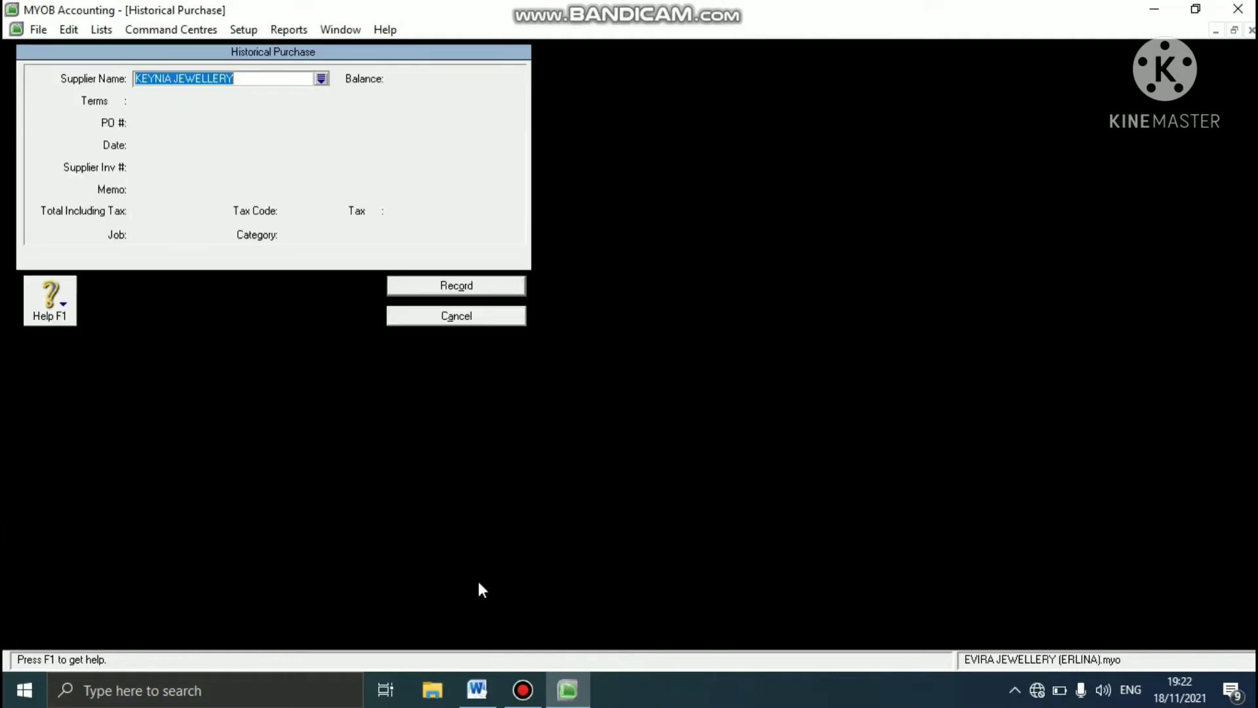
pyautogui.press('Tab')
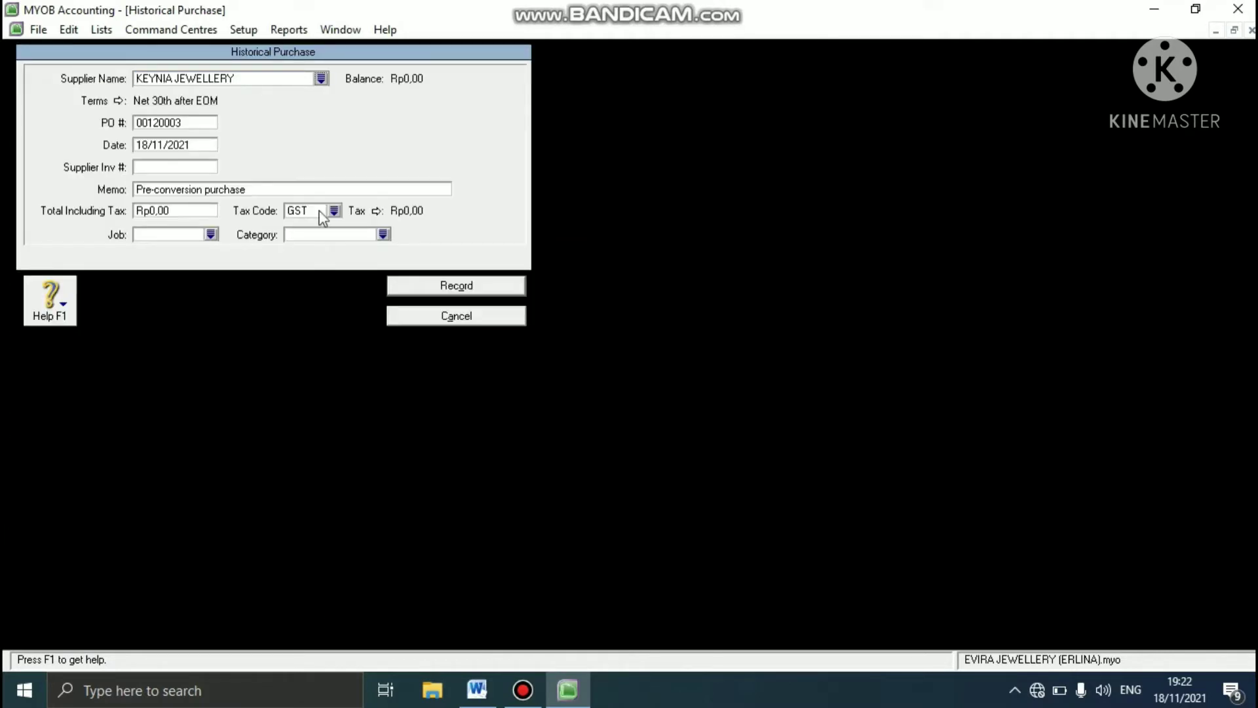
# - Enter the case study's purchase order number, date 31/12/2012 and supplier invoice number KJ-120001 for the KEYNIA JEWELLERY purchase
pyautogui.doubleClick(191, 121)
pyautogui.write('P-')
pyautogui.click(180, 145)
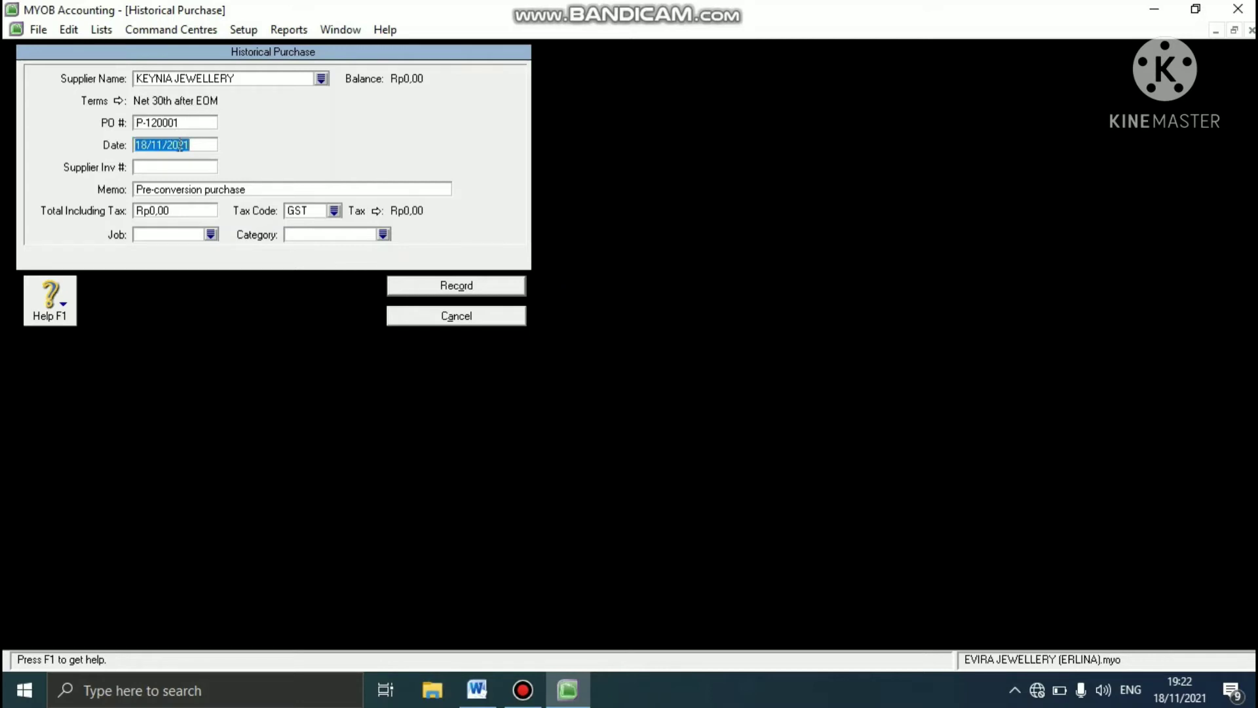
pyautogui.write('3')
pyautogui.click(177, 167)
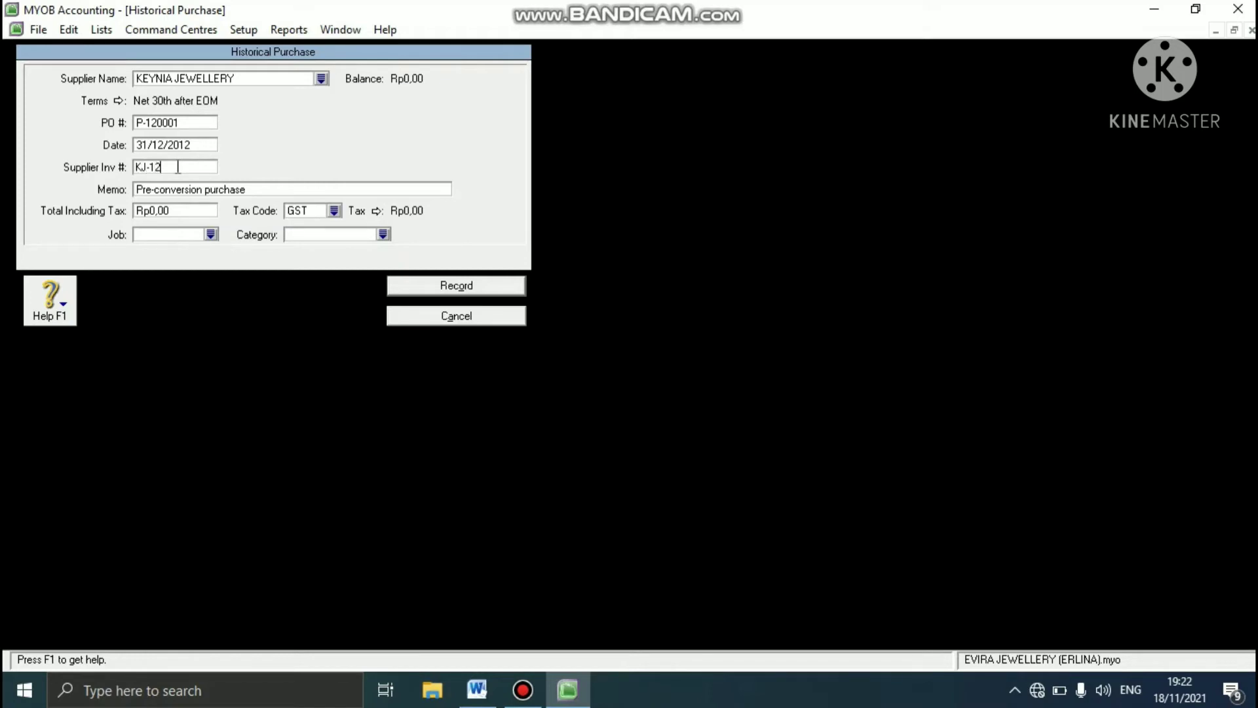
pyautogui.write('KJ-120001')
# - Set the KEYNIA JEWELLERY purchase total to Rp4.400.000 including tax, with tax code GST
pyautogui.click(167, 208)
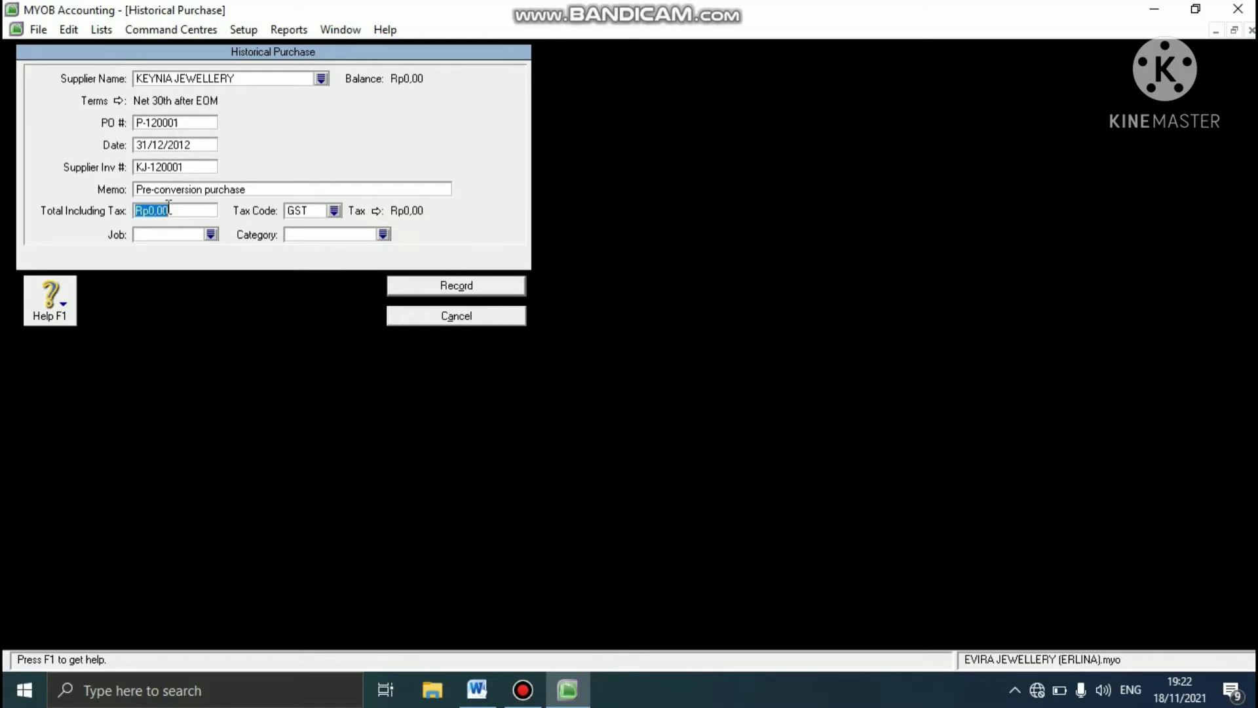
pyautogui.write('4.4')
pyautogui.write('00.000')
pyautogui.press('Tab')
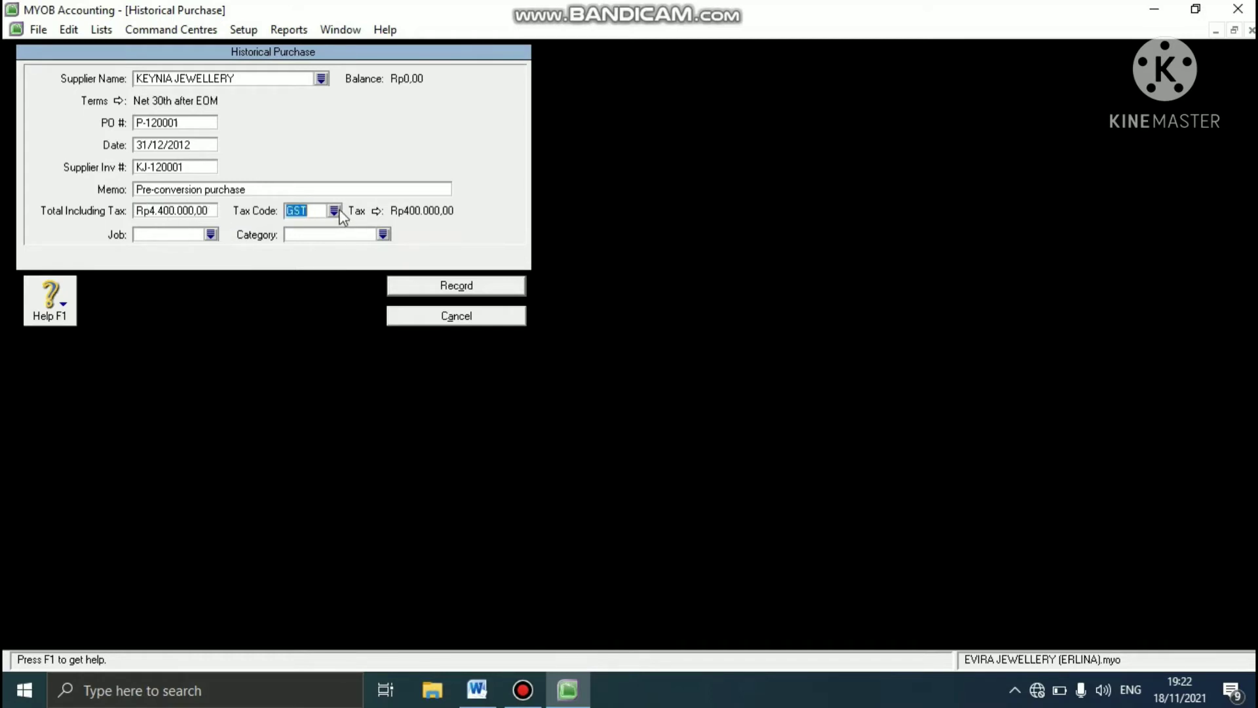
pyautogui.click(334, 210)
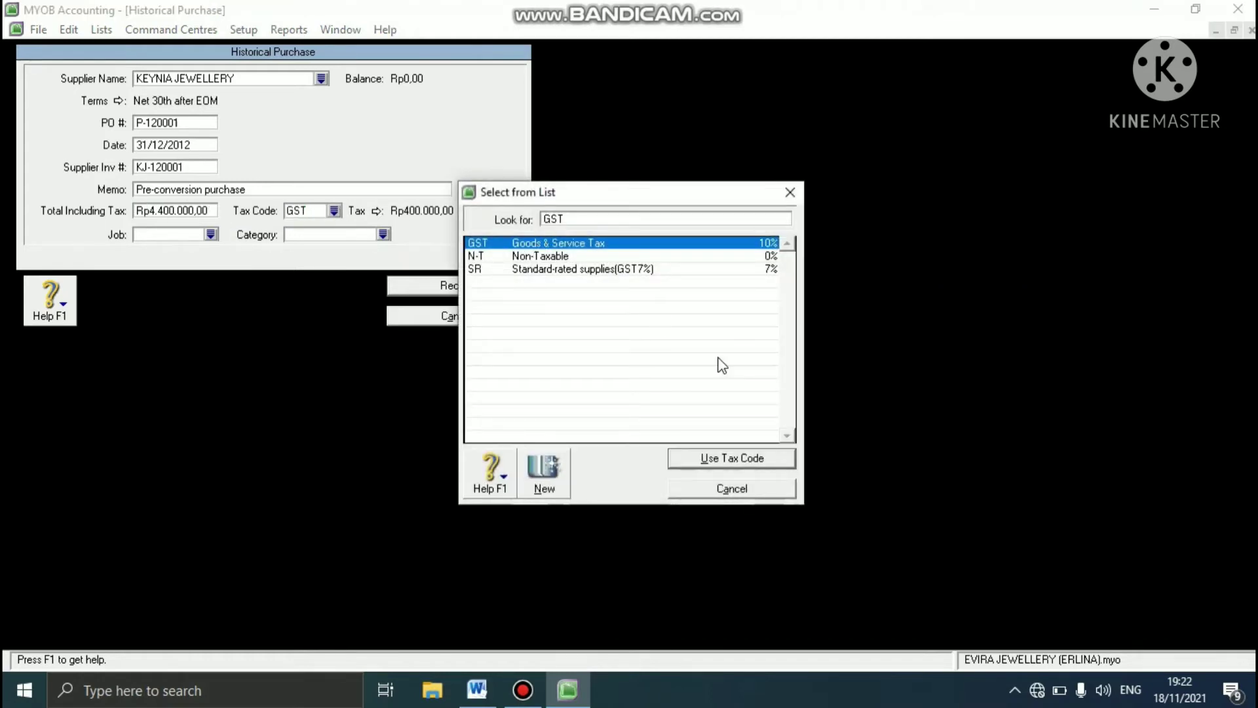
pyautogui.click(705, 457)
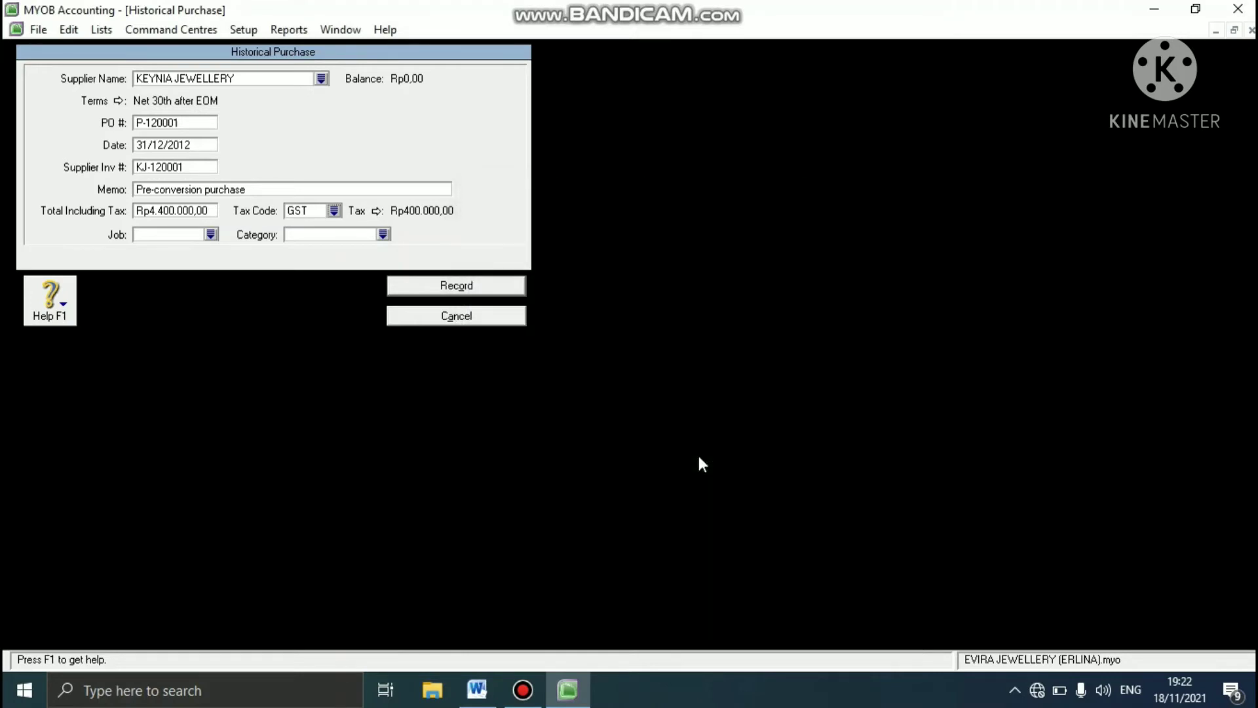
# - Assign category YGK to the KEYNIA JEWELLERY purchase, record it without a job number and close Supplier Balances
pyautogui.click(383, 234)
pyautogui.click(492, 267)
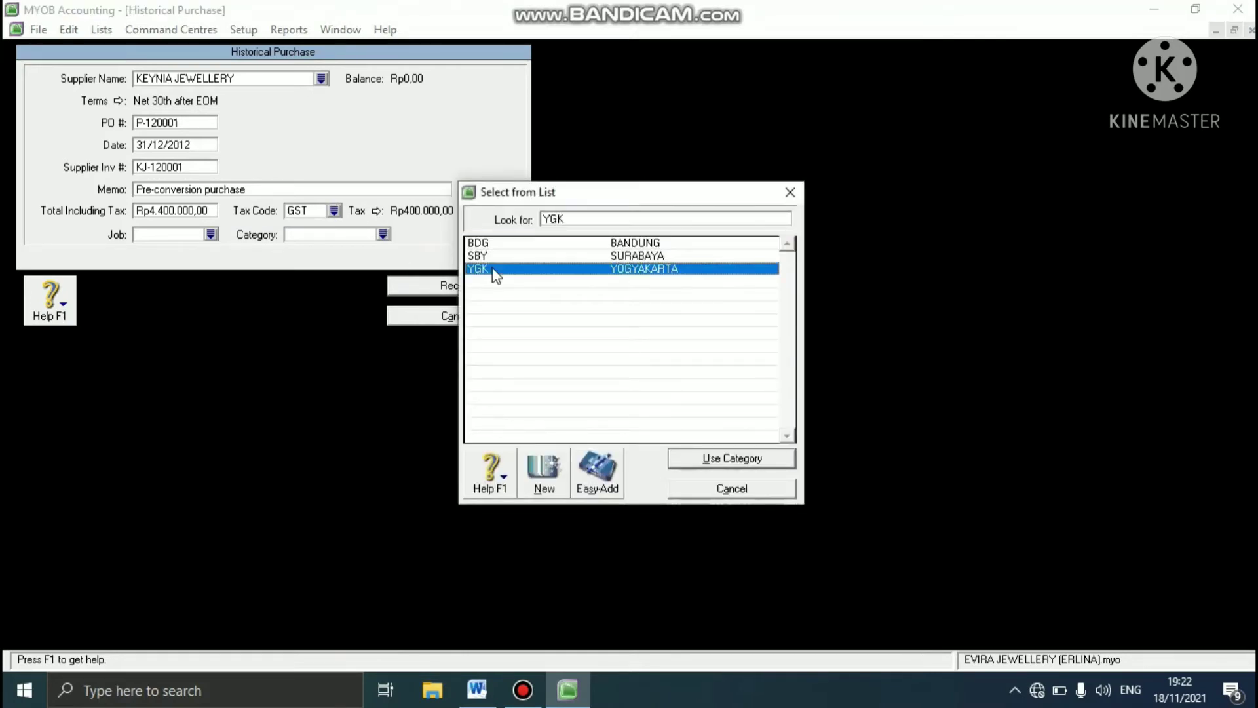
pyautogui.click(738, 461)
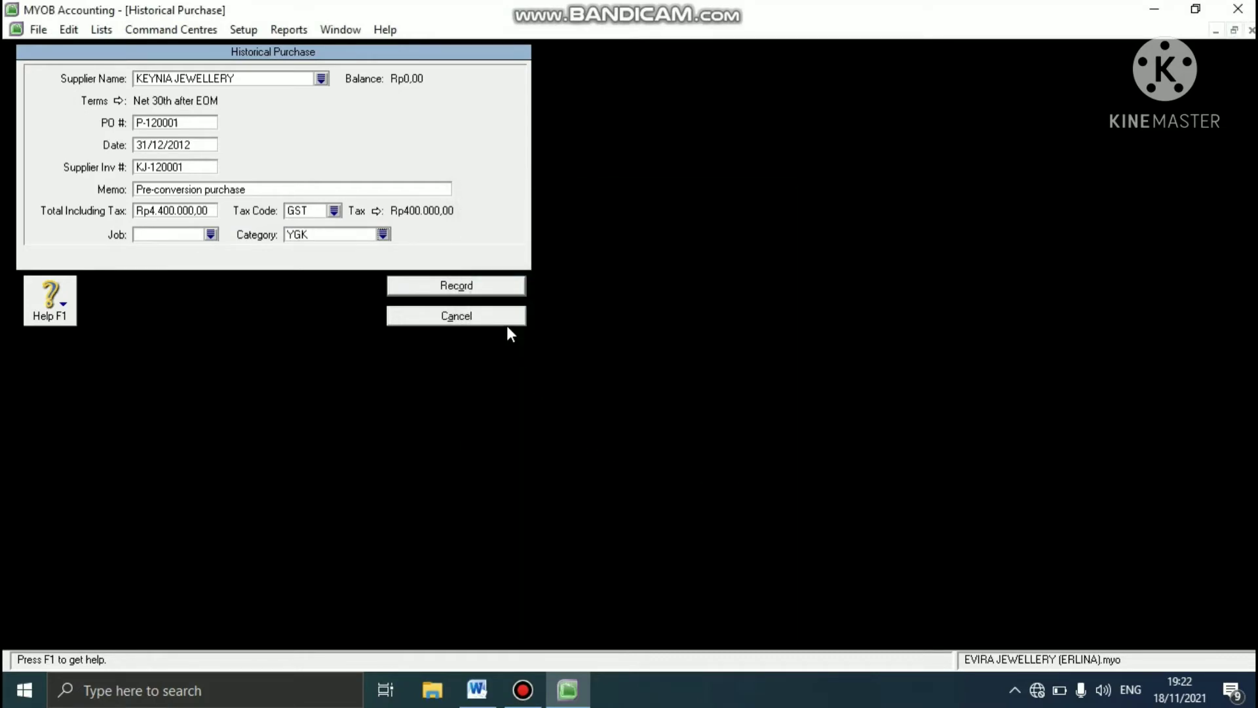
pyautogui.click(482, 286)
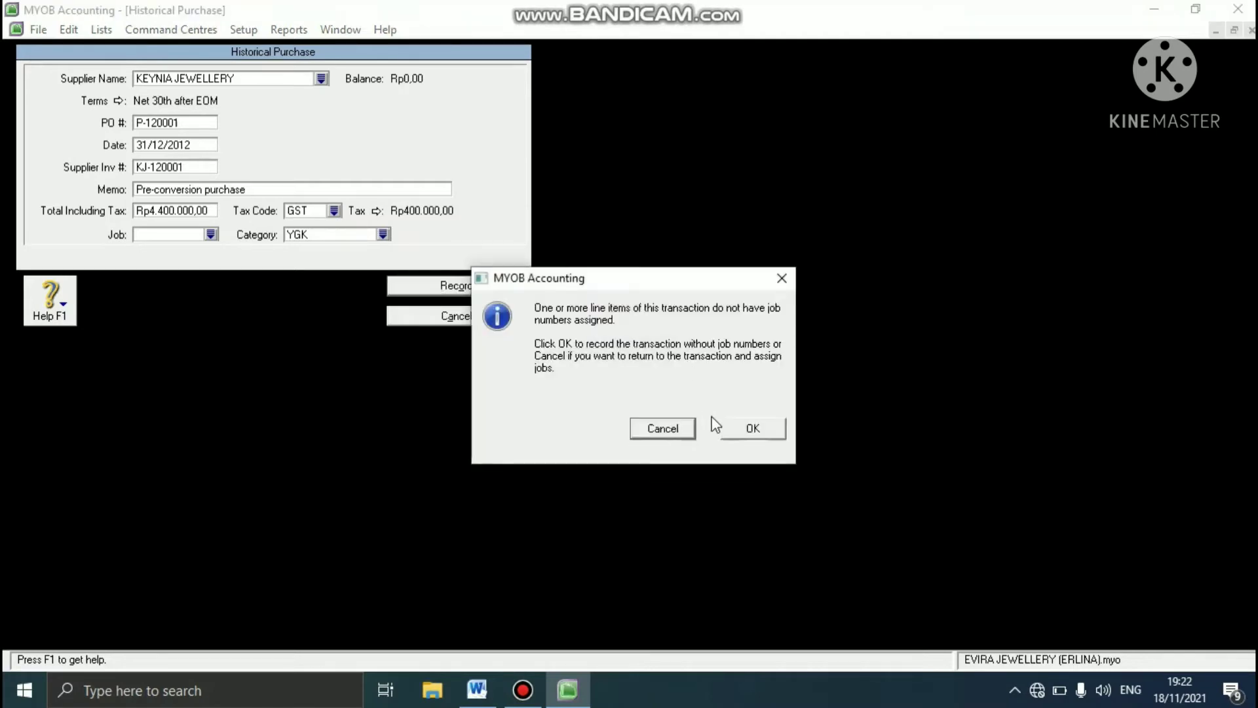
pyautogui.click(762, 429)
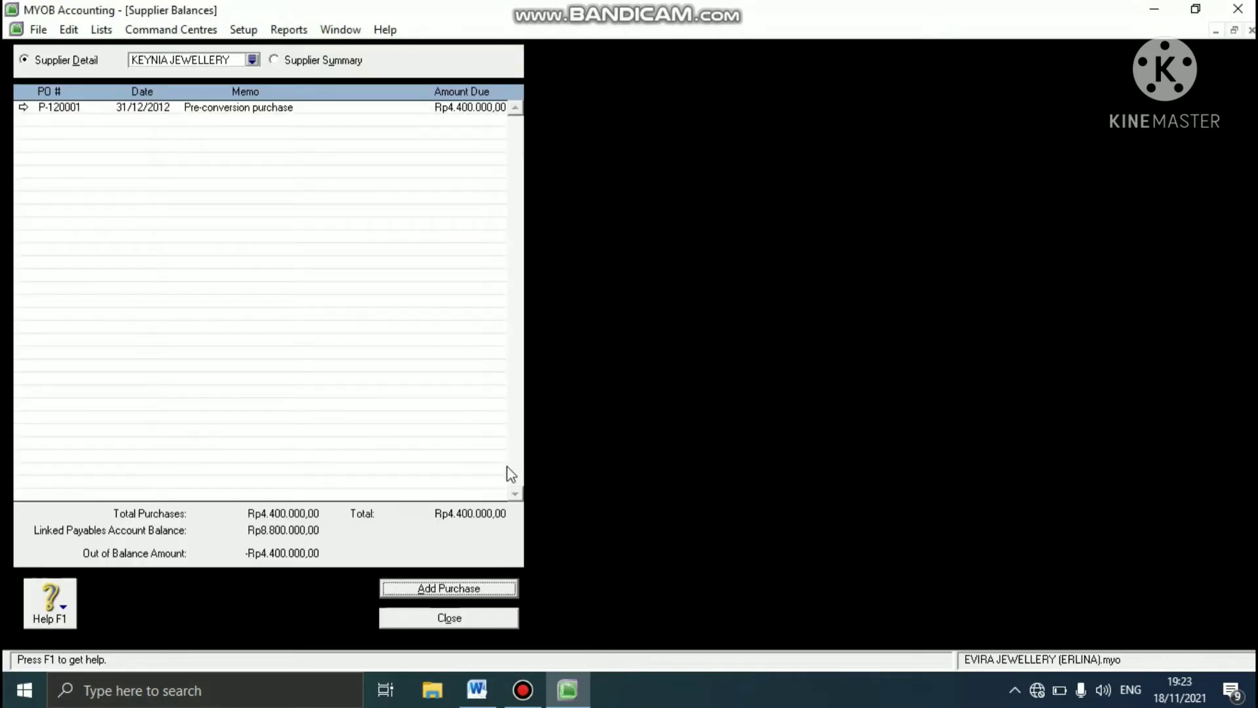
pyautogui.click(432, 618)
# - Reopen the Supplier Balances setup and start a historical purchase for OLIVE COLLECTION
pyautogui.click(234, 28)
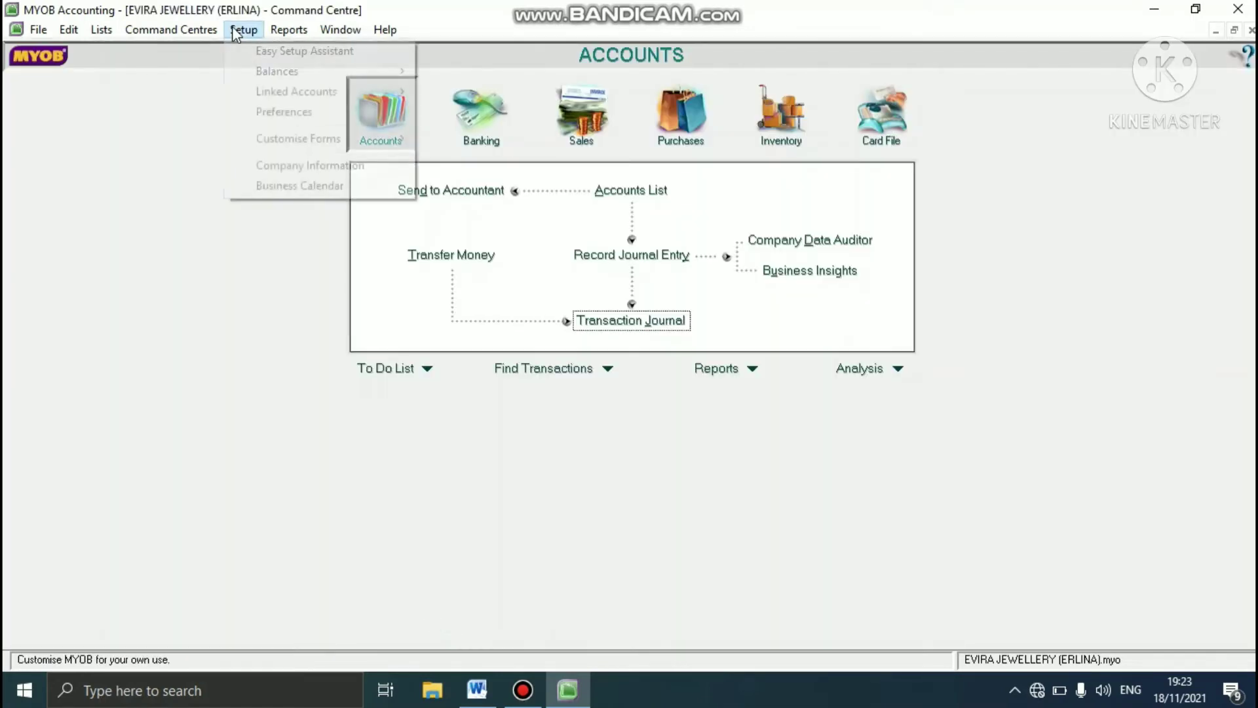
pyautogui.moveTo(272, 77)
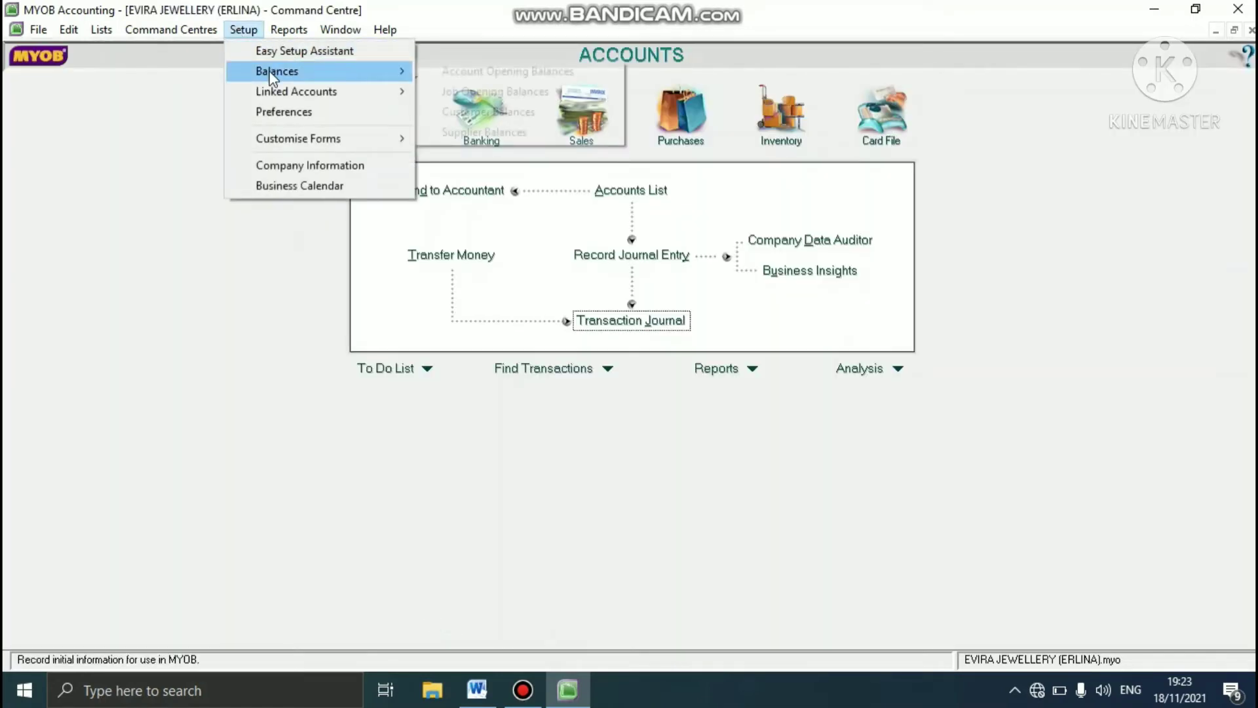
pyautogui.click(472, 131)
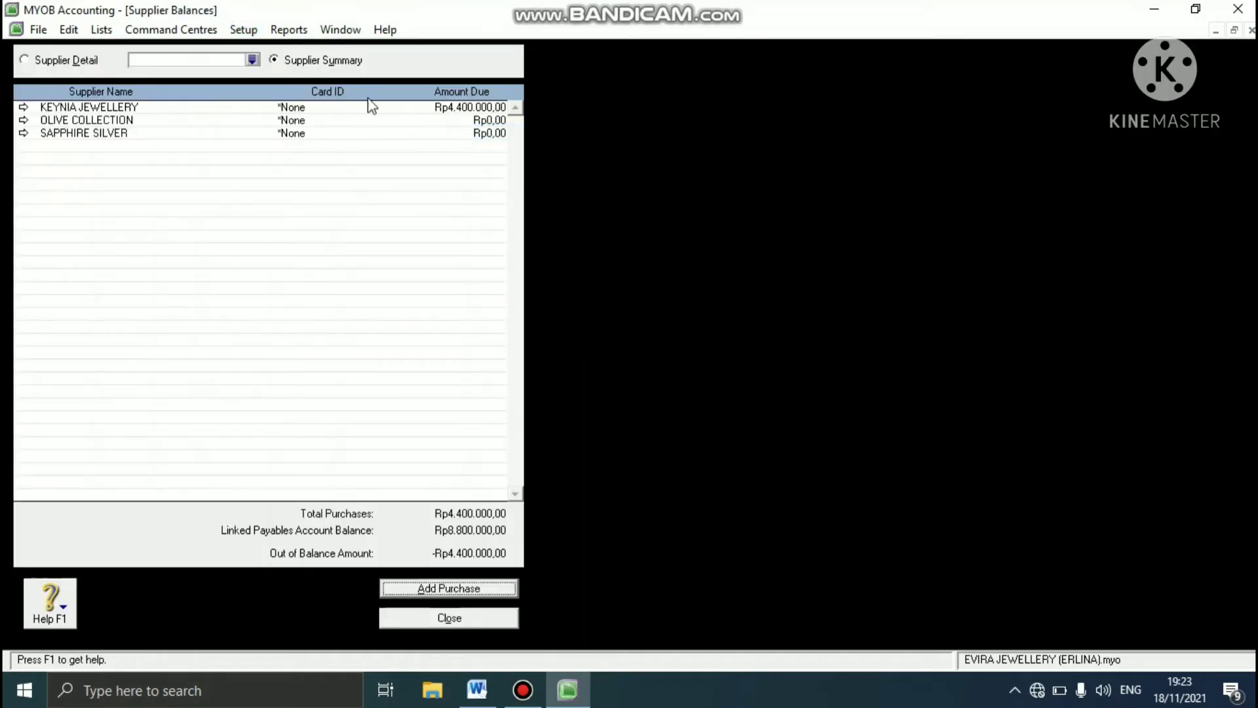
pyautogui.click(252, 60)
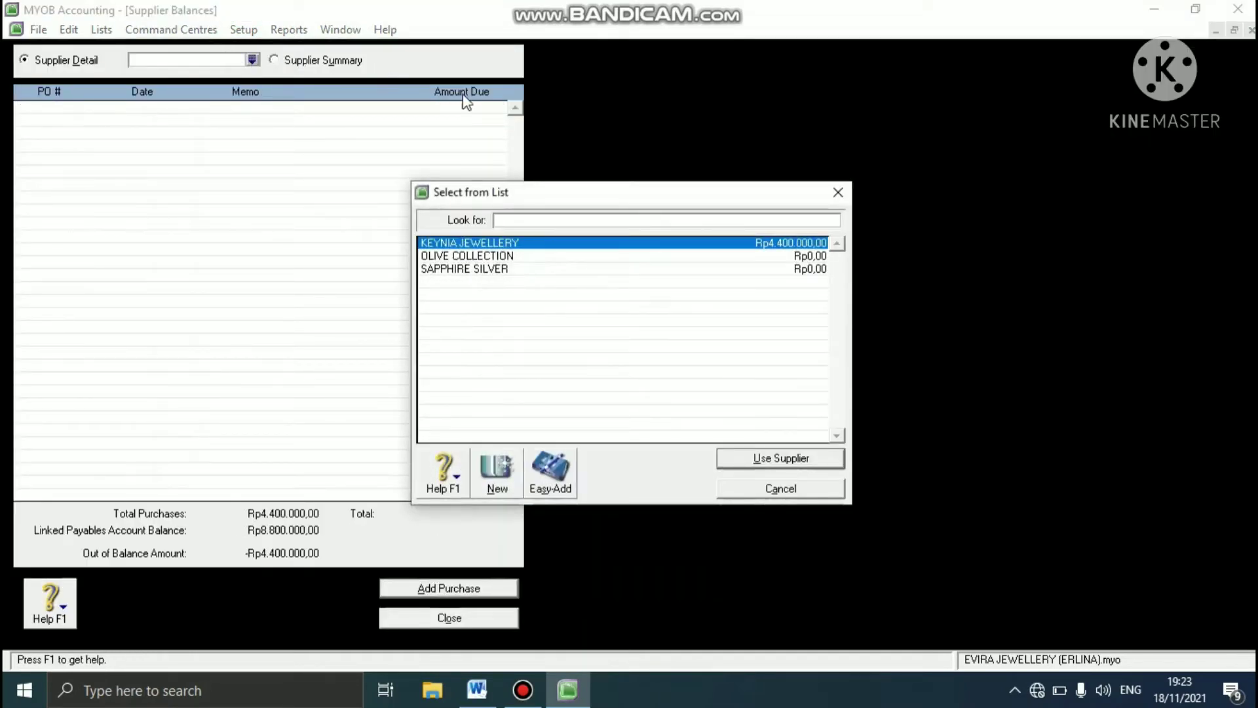
pyautogui.click(509, 256)
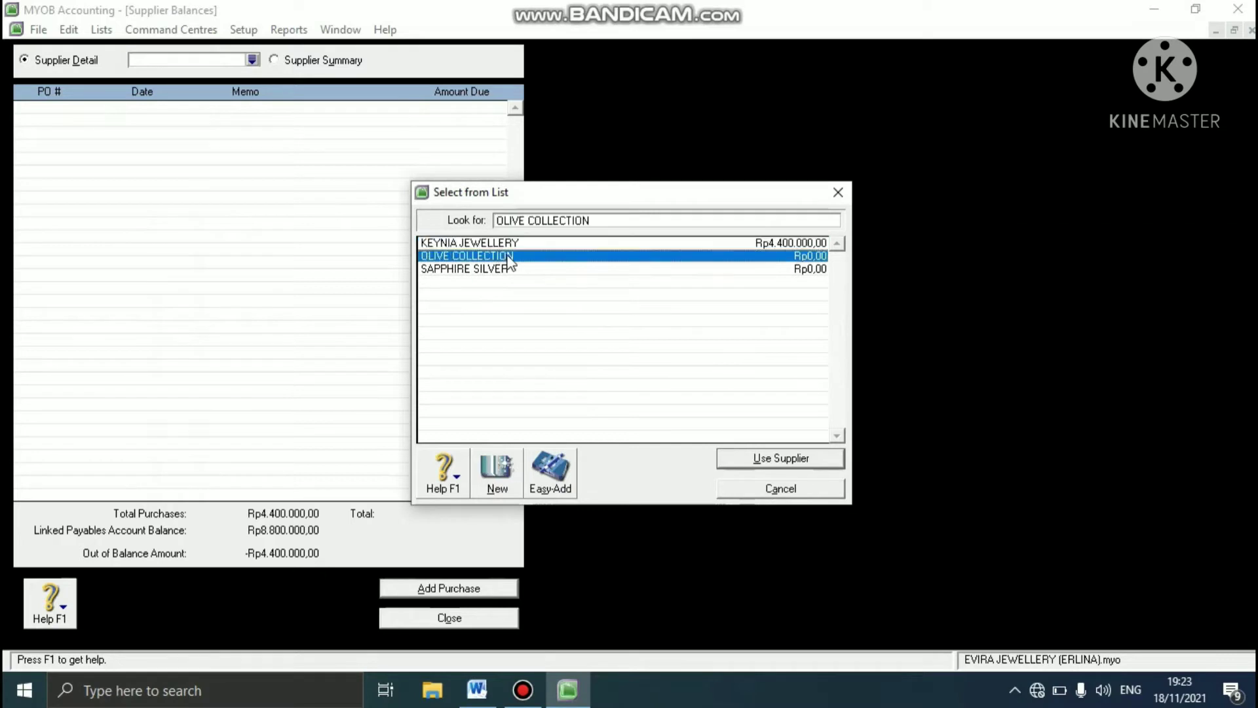
pyautogui.click(780, 459)
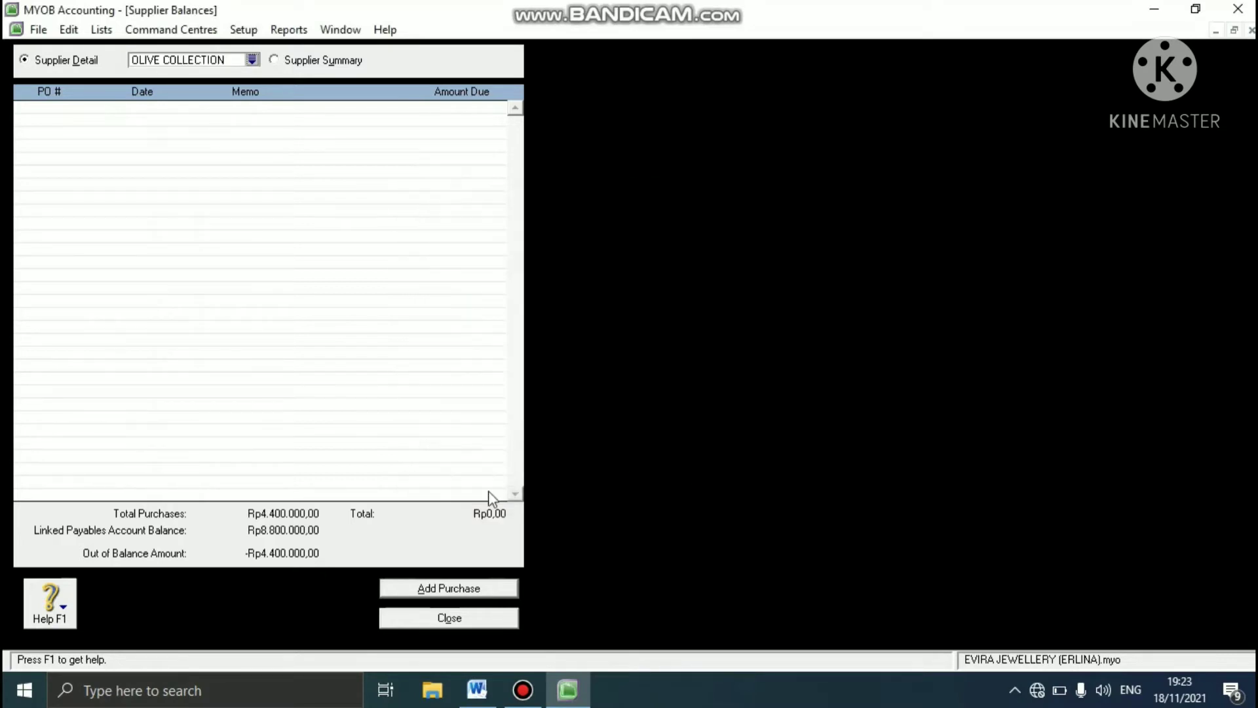
pyautogui.click(430, 587)
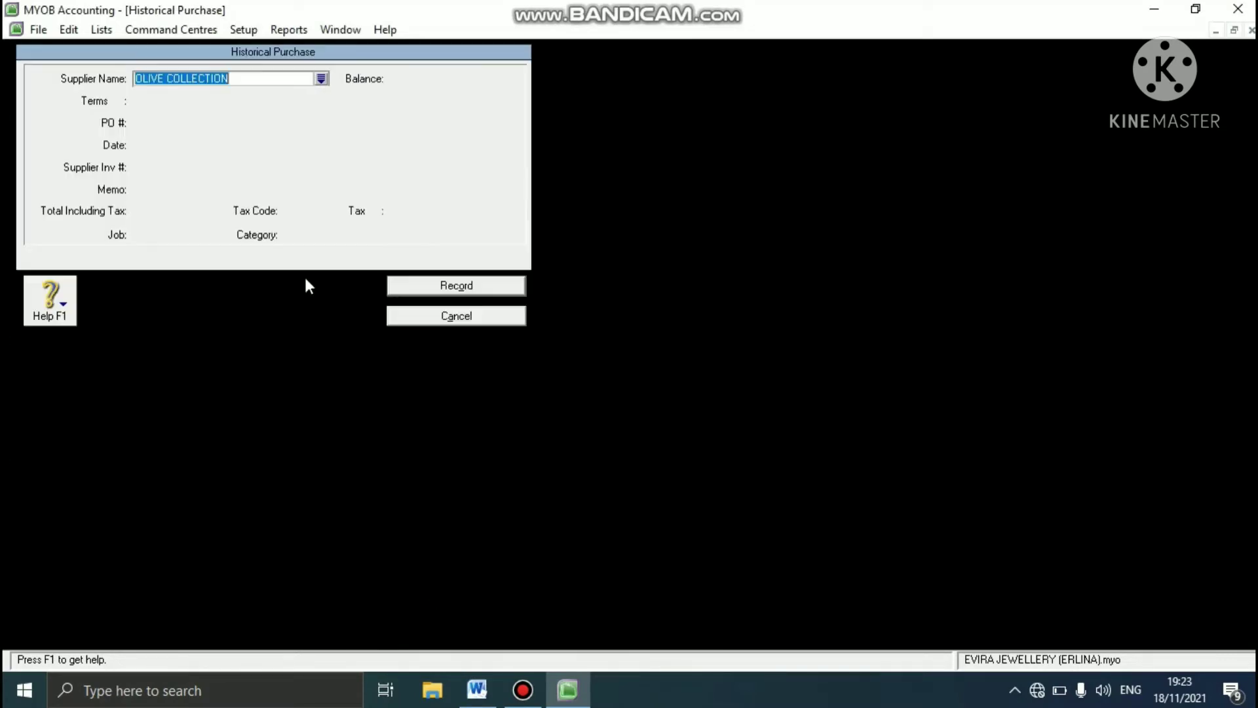
pyautogui.press('Tab')
# - Enter the case study's purchase order number and supplier invoice number OC-120001 for the OLIVE COLLECTION purchase
pyautogui.doubleClick(196, 122)
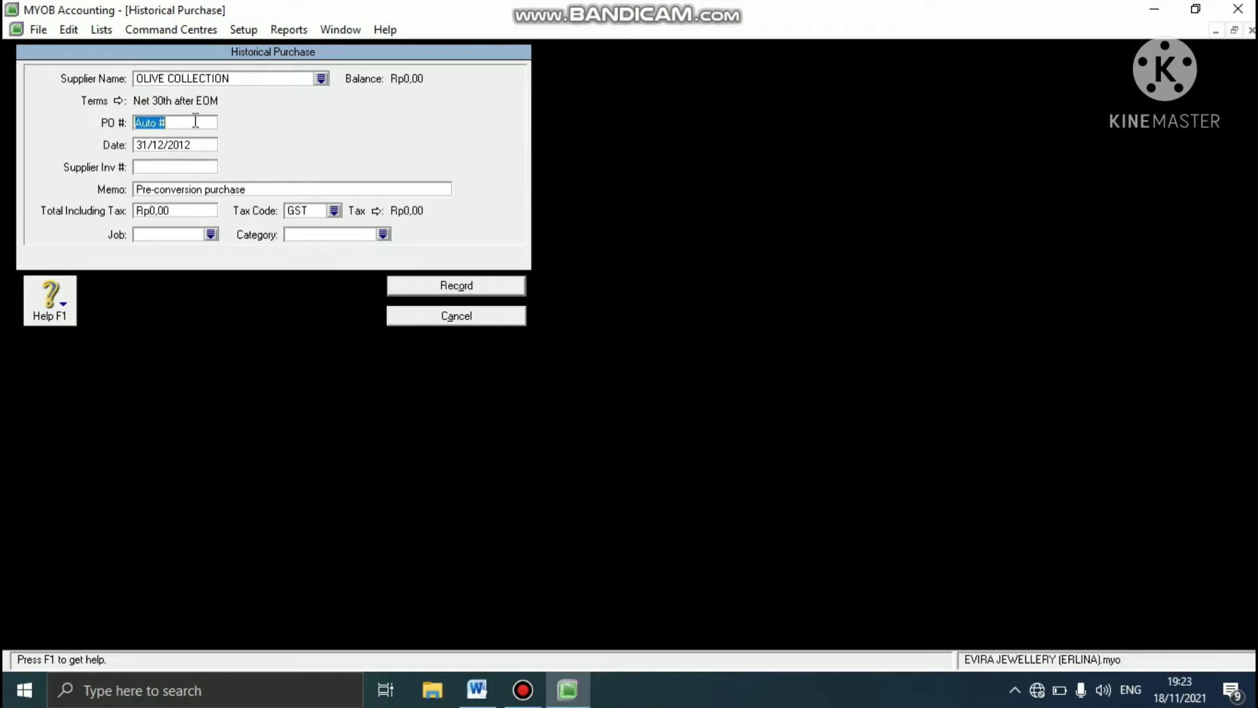
pyautogui.write('P-120002')
pyautogui.press('Tab')
pyautogui.click(173, 169)
pyautogui.write('OC-1200')
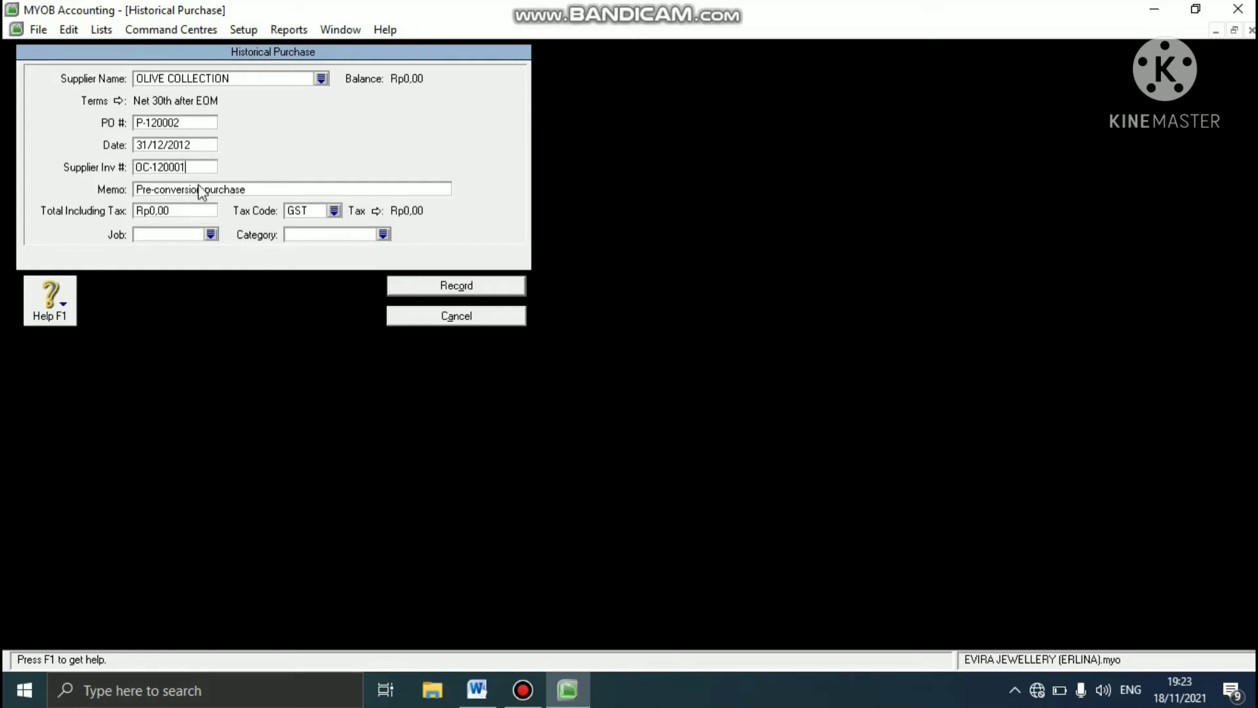
# - Set the OLIVE COLLECTION purchase total to Rp2.200.000 including tax, with tax code GST
pyautogui.click(181, 211)
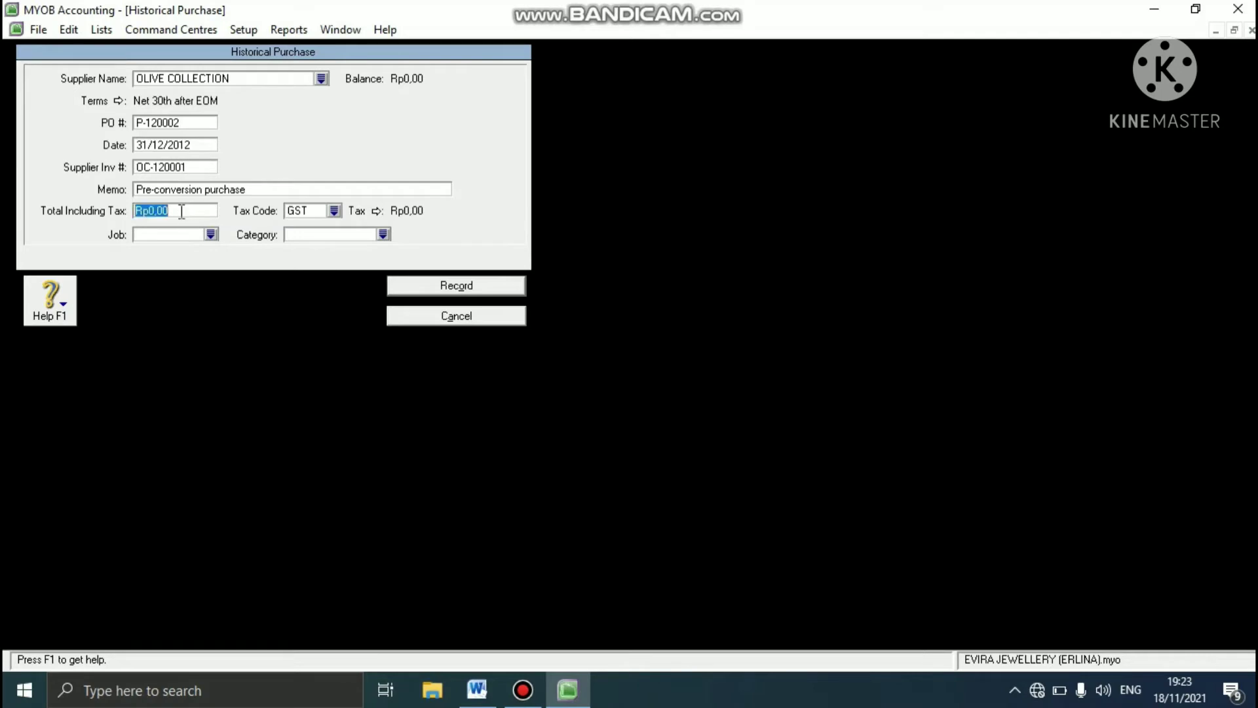
pyautogui.write('2.200.00')
pyautogui.write('0')
pyautogui.press('Tab')
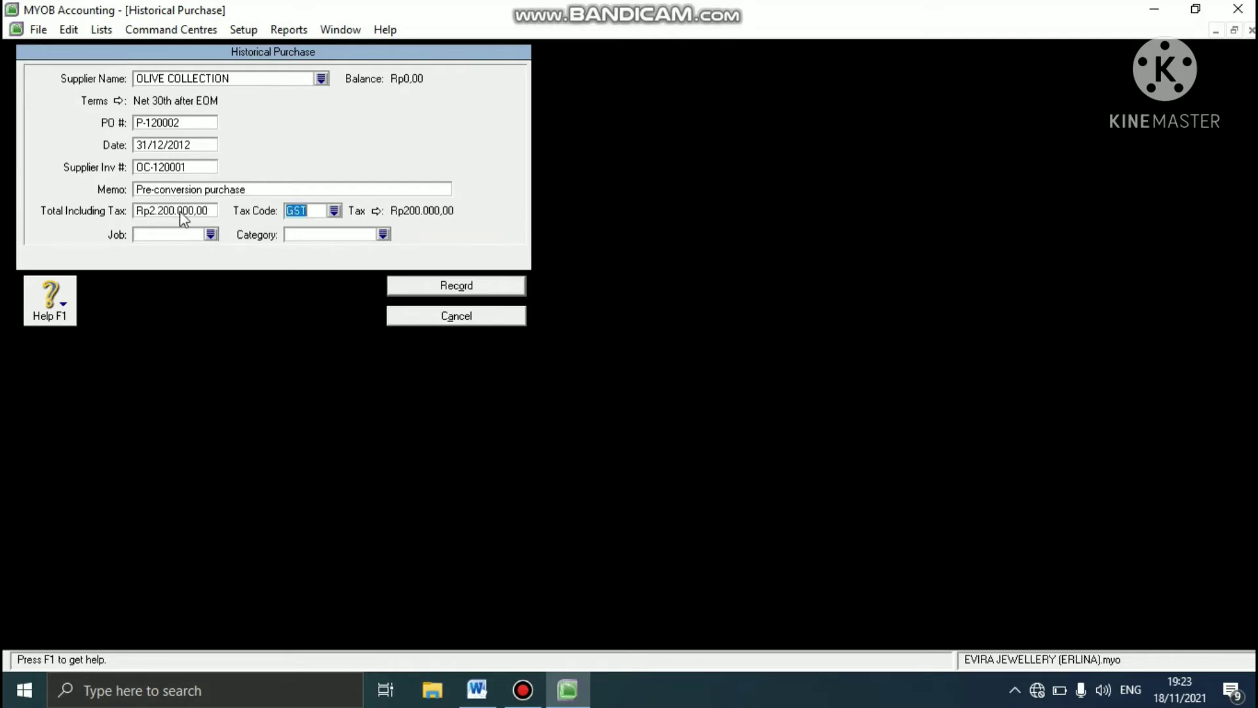
pyautogui.click(334, 210)
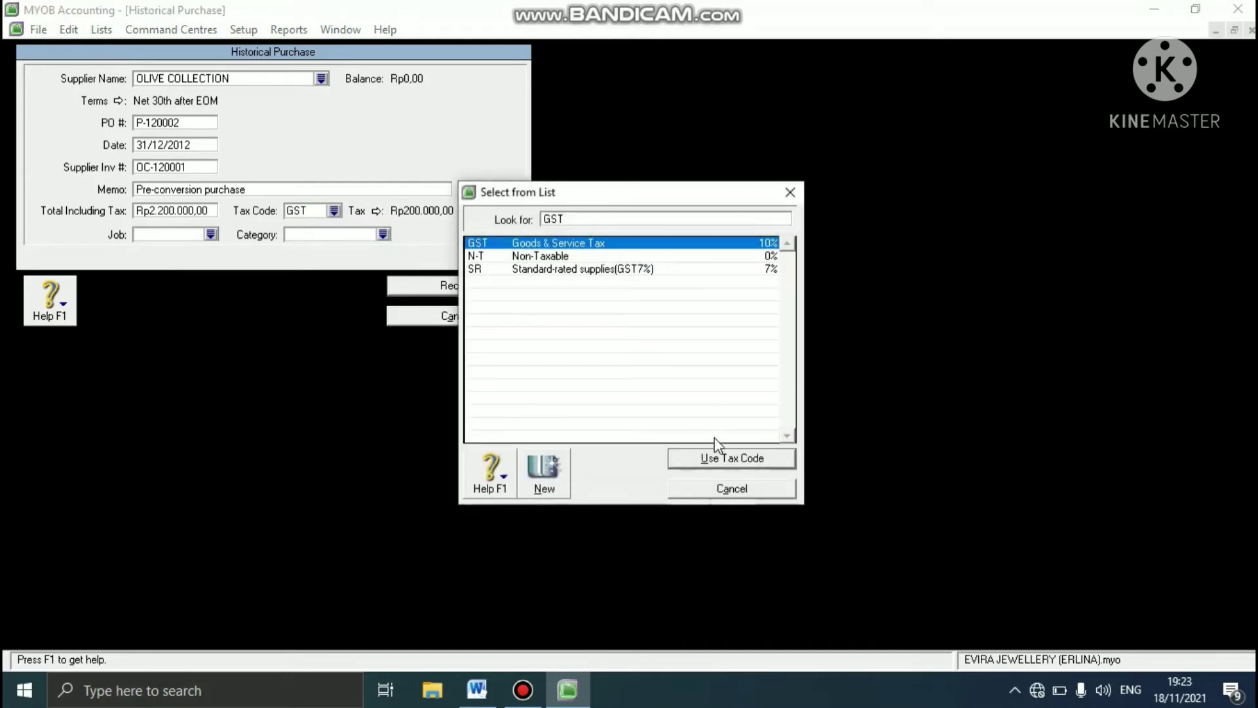
pyautogui.click(711, 458)
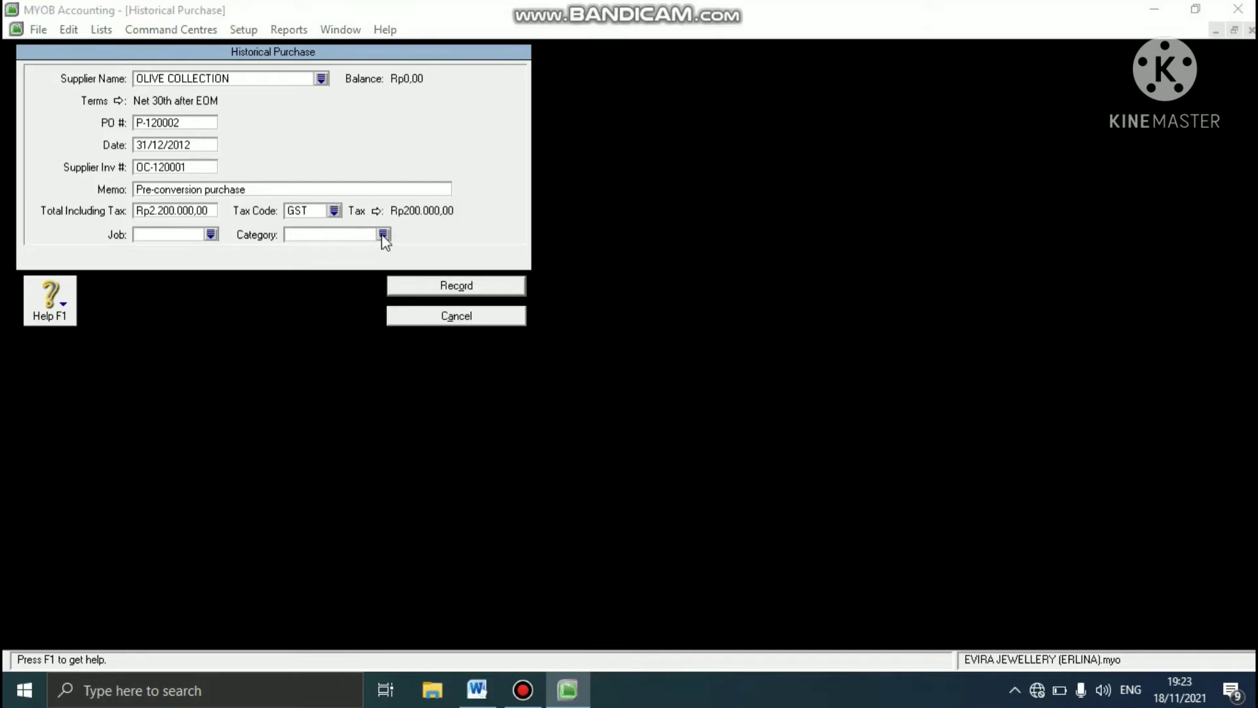
# - Assign category BDG to the OLIVE COLLECTION purchase and record it without a job number
pyautogui.click(383, 234)
pyautogui.write('BDG')
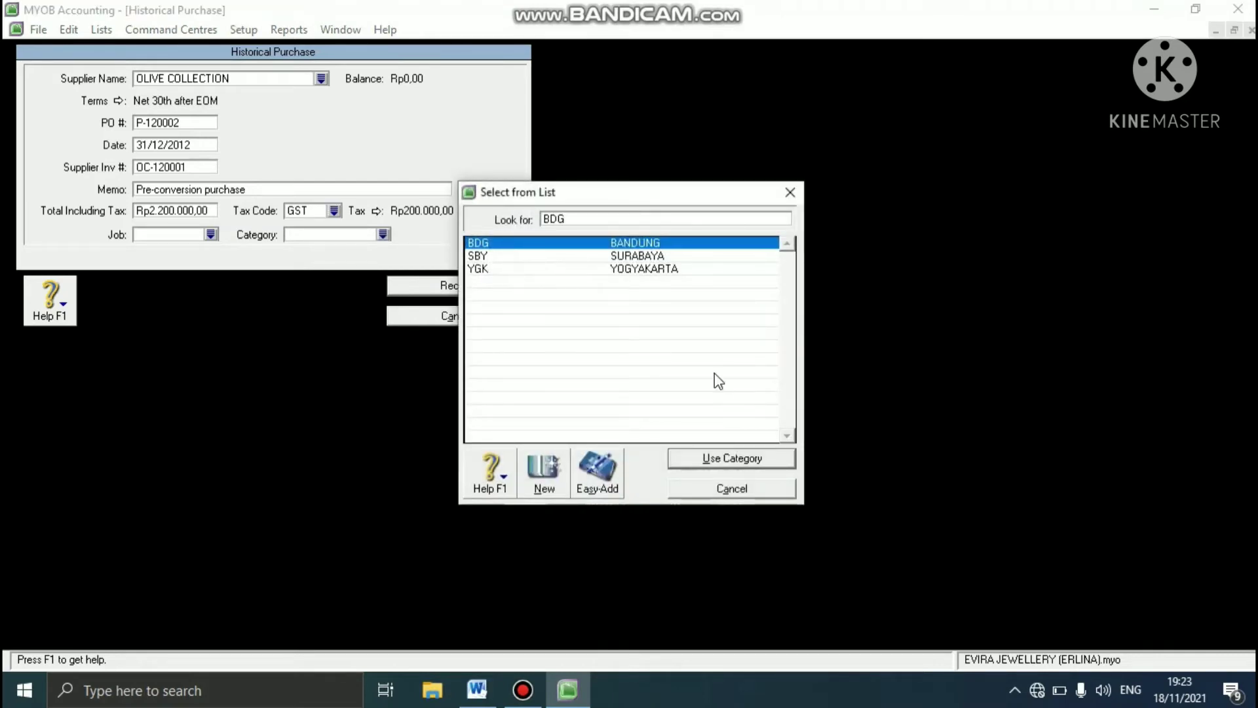
pyautogui.click(690, 462)
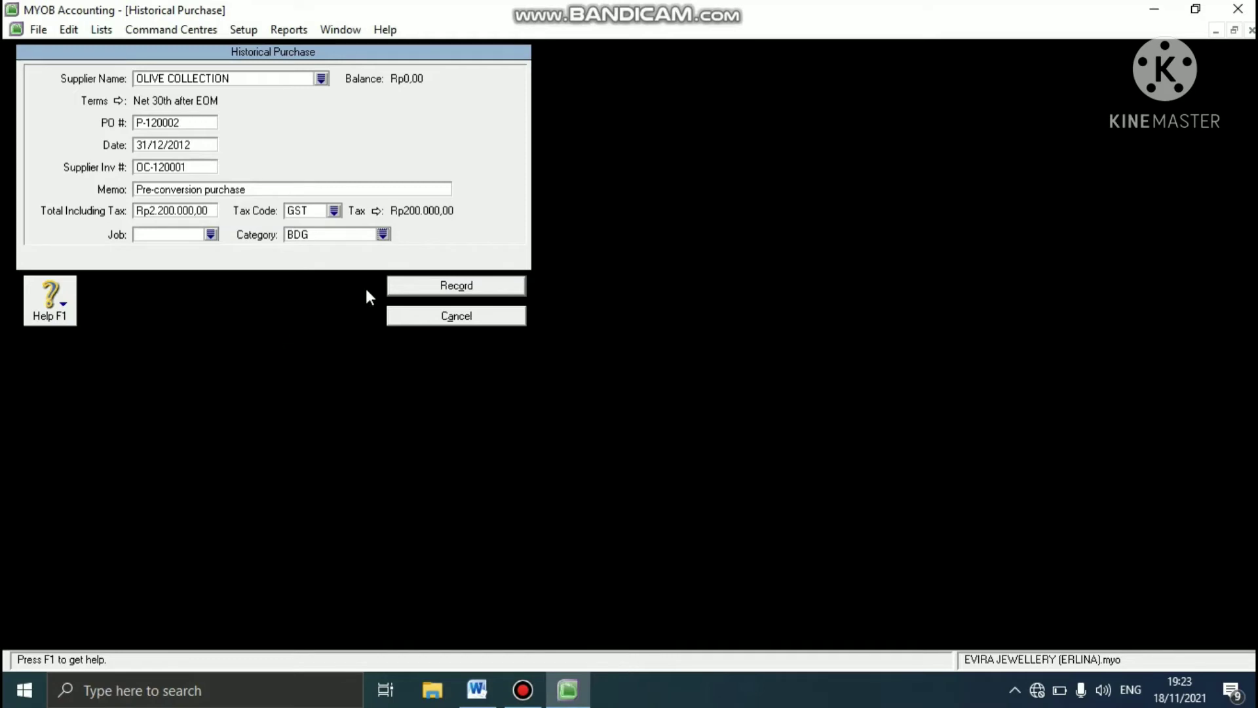
pyautogui.click(417, 285)
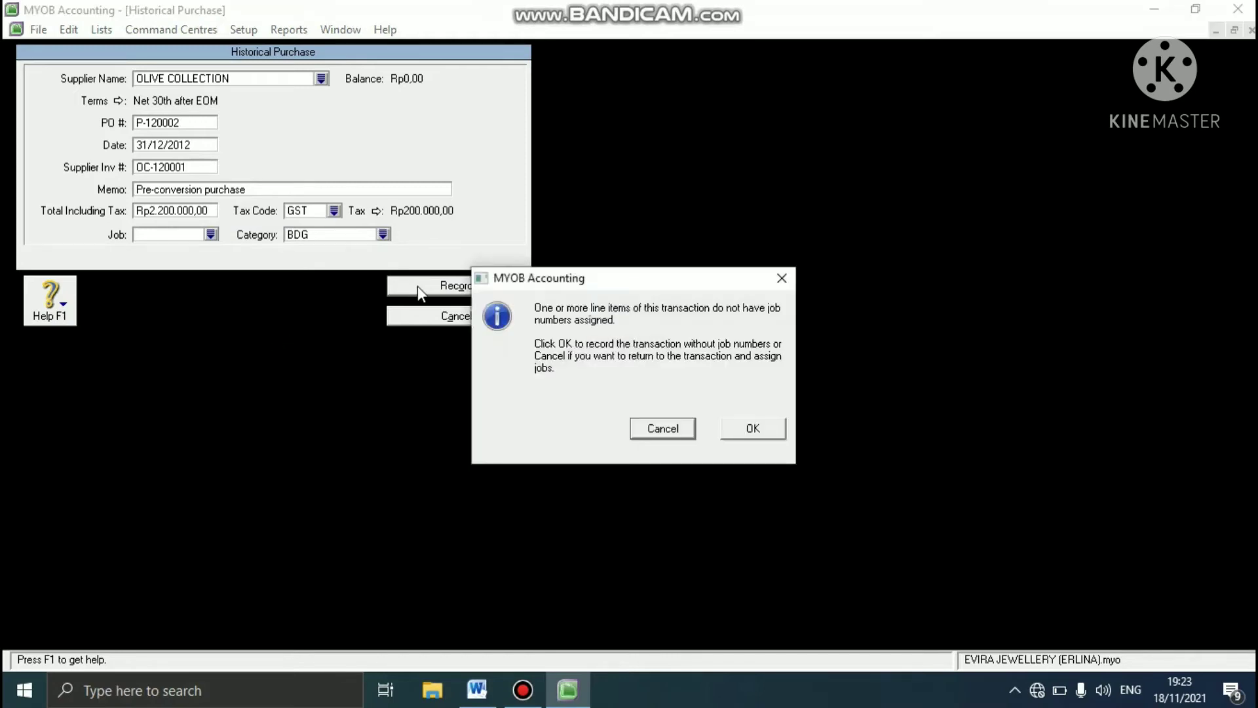
pyautogui.click(729, 424)
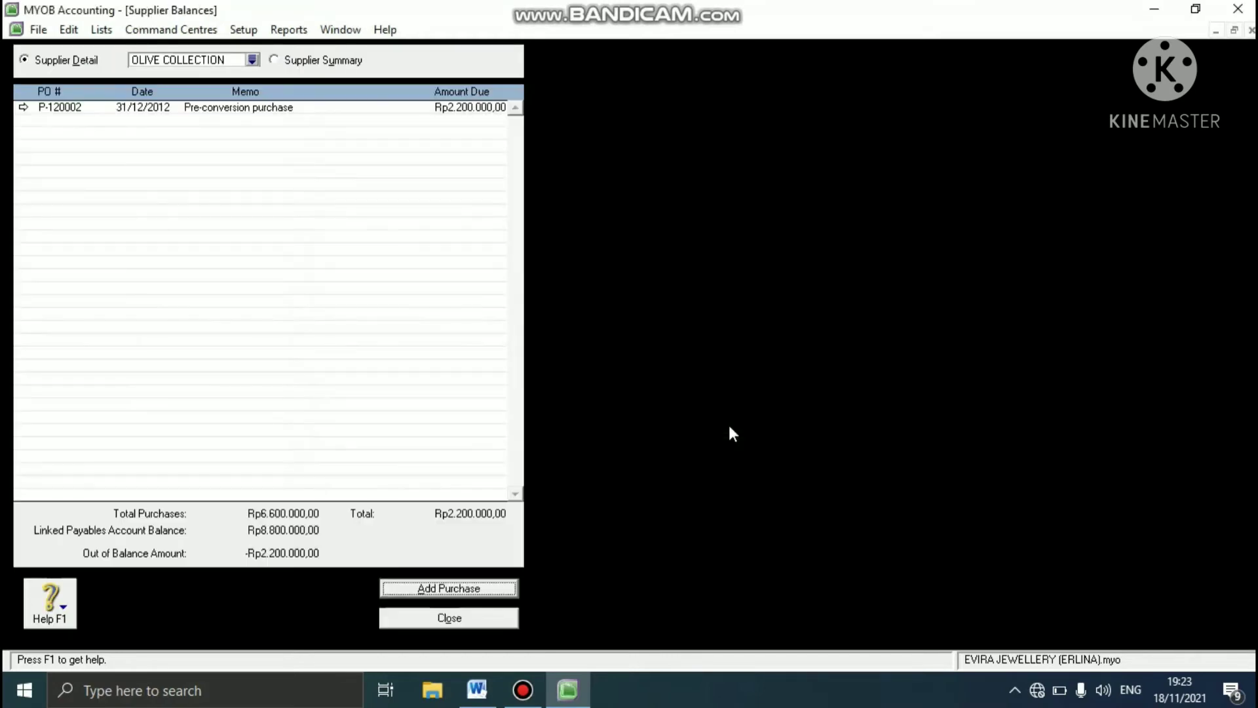
# - Close and reopen the Supplier Balances setup and start a historical purchase for SAPPHIRE SILVER
pyautogui.click(439, 623)
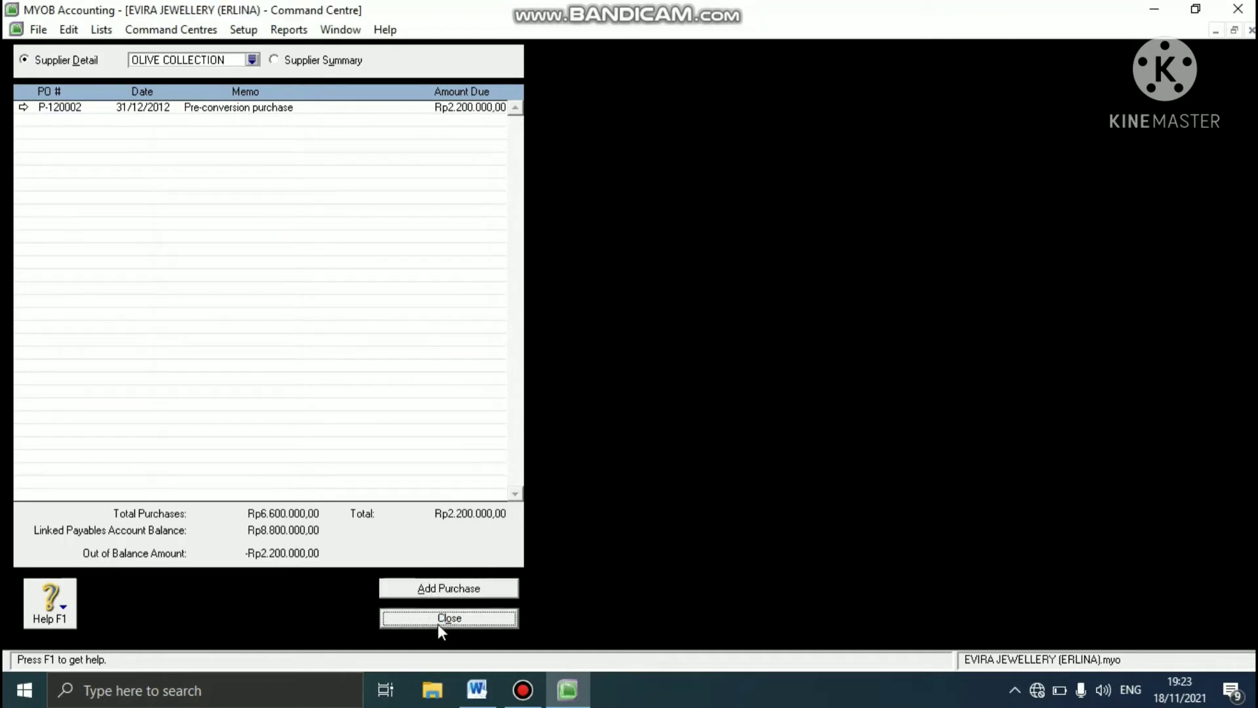
pyautogui.click(241, 29)
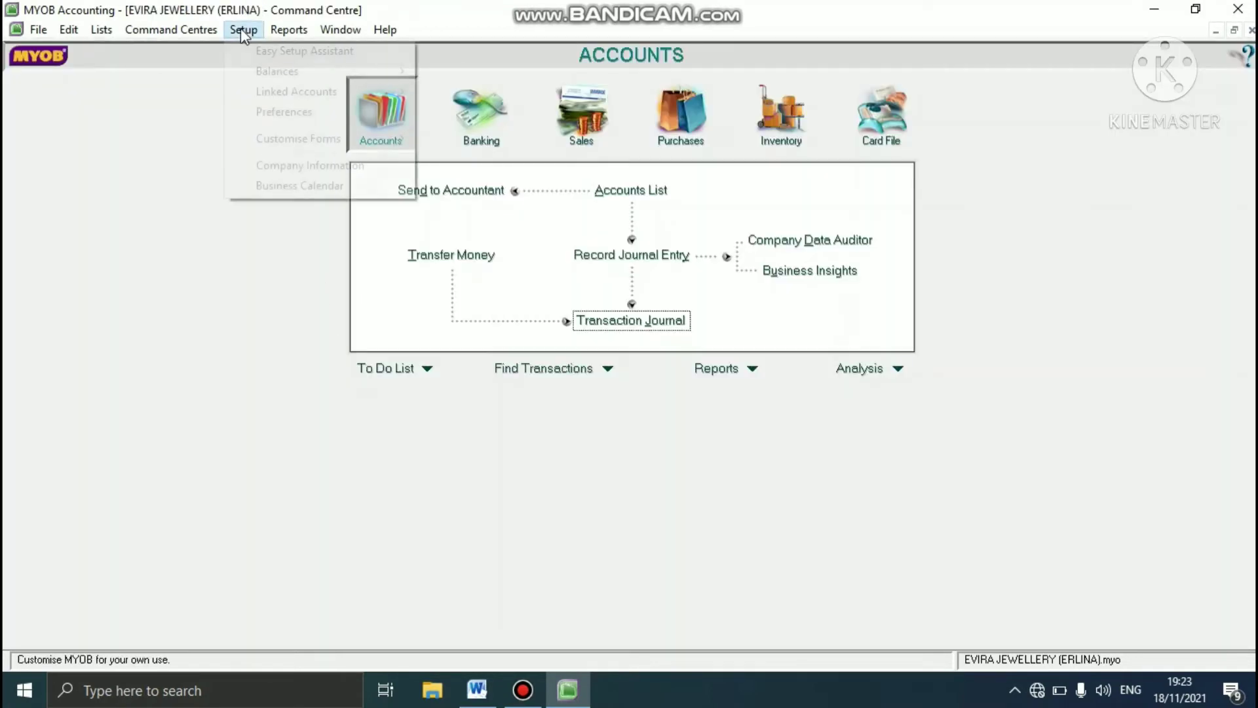
pyautogui.moveTo(288, 29)
pyautogui.moveTo(246, 31)
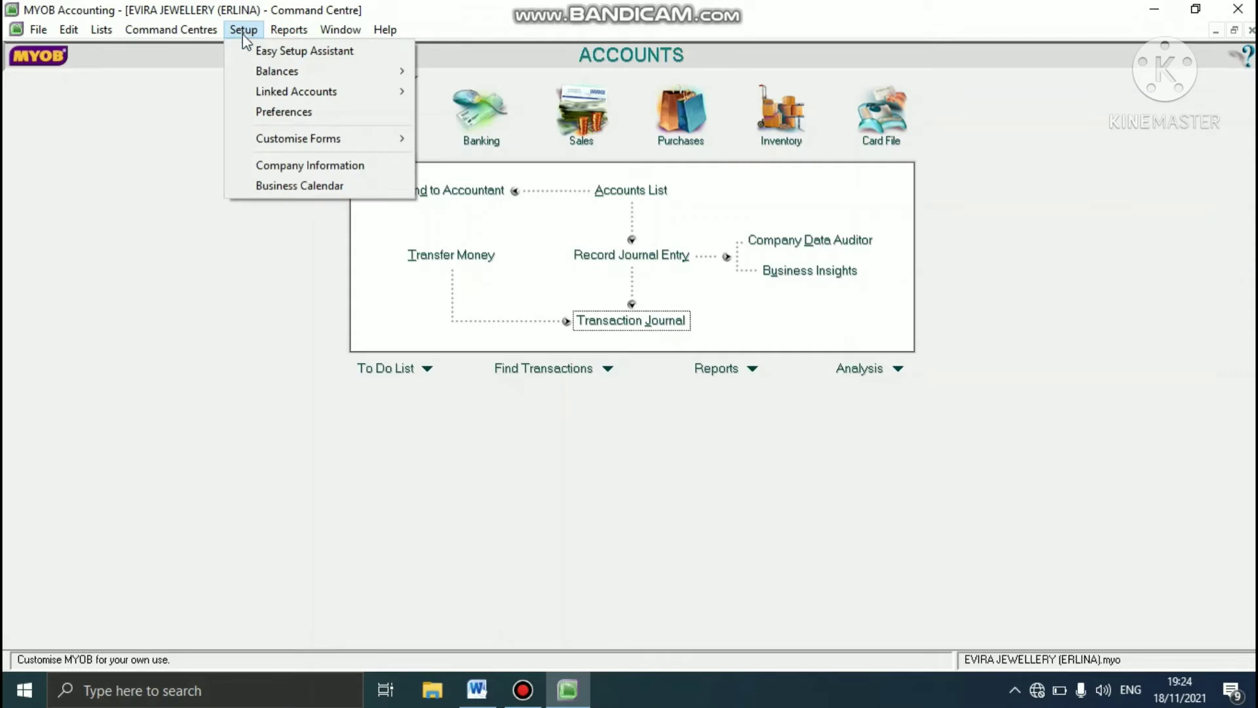
pyautogui.moveTo(387, 70)
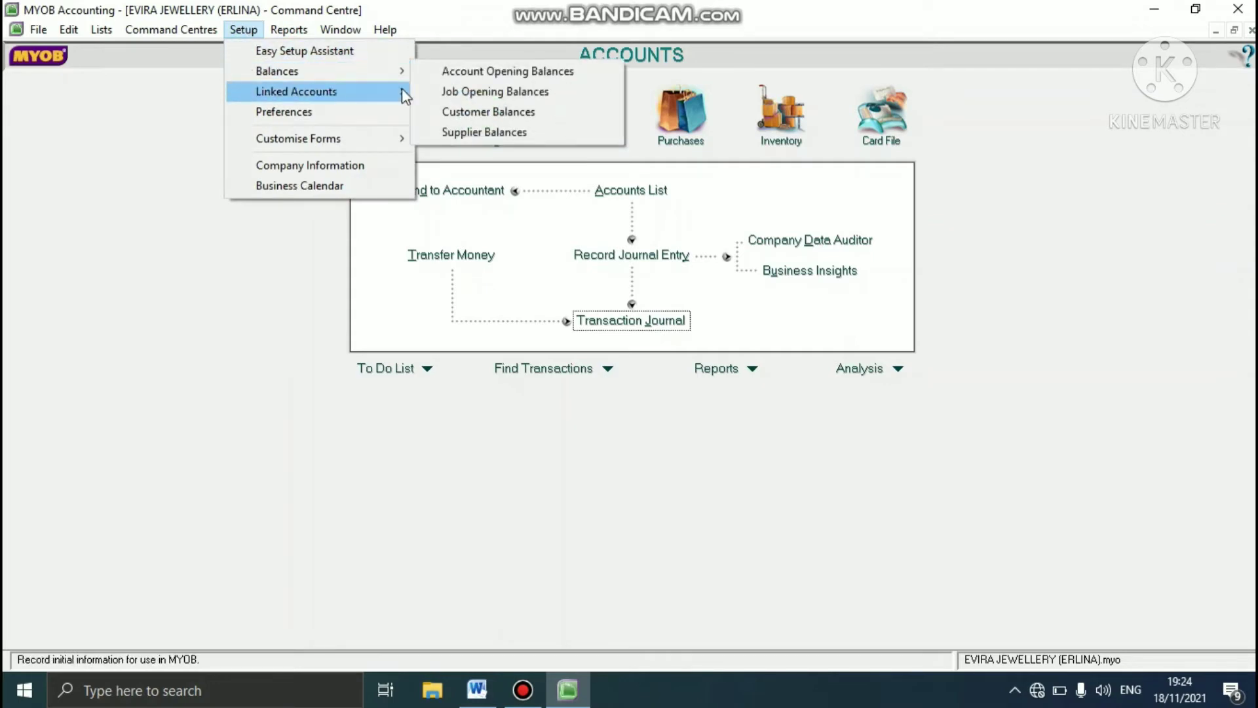
pyautogui.click(457, 134)
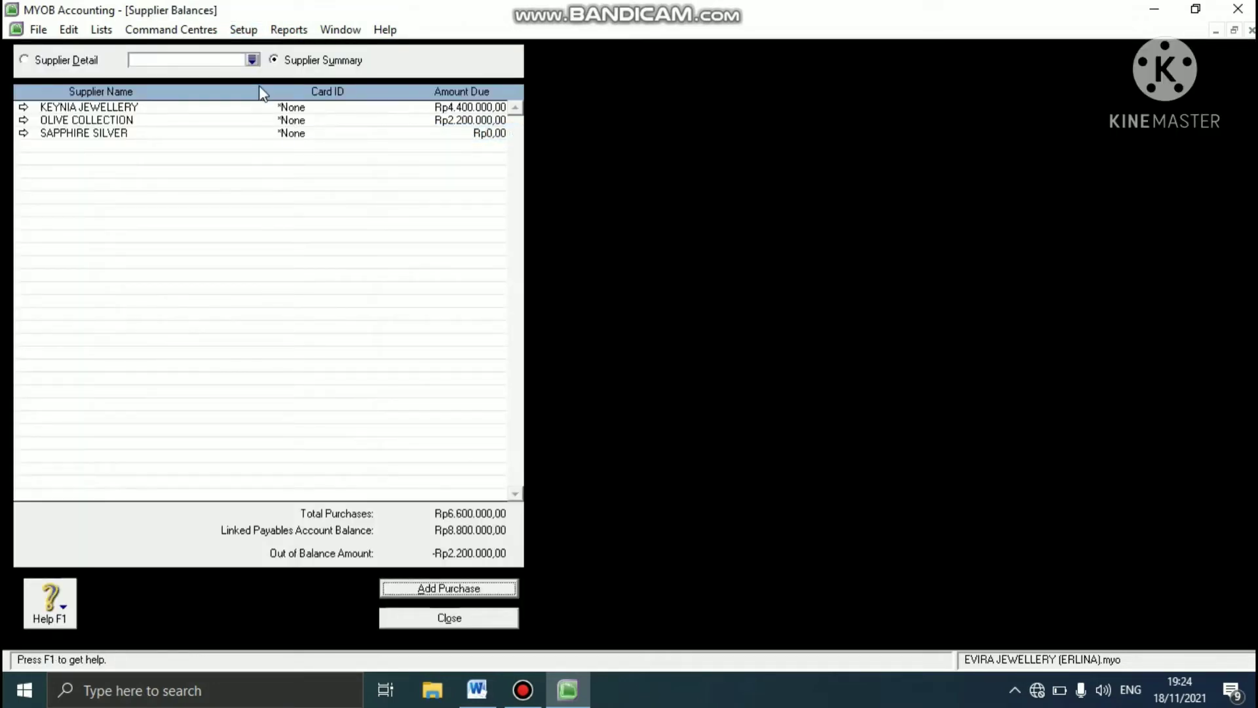
pyautogui.click(252, 60)
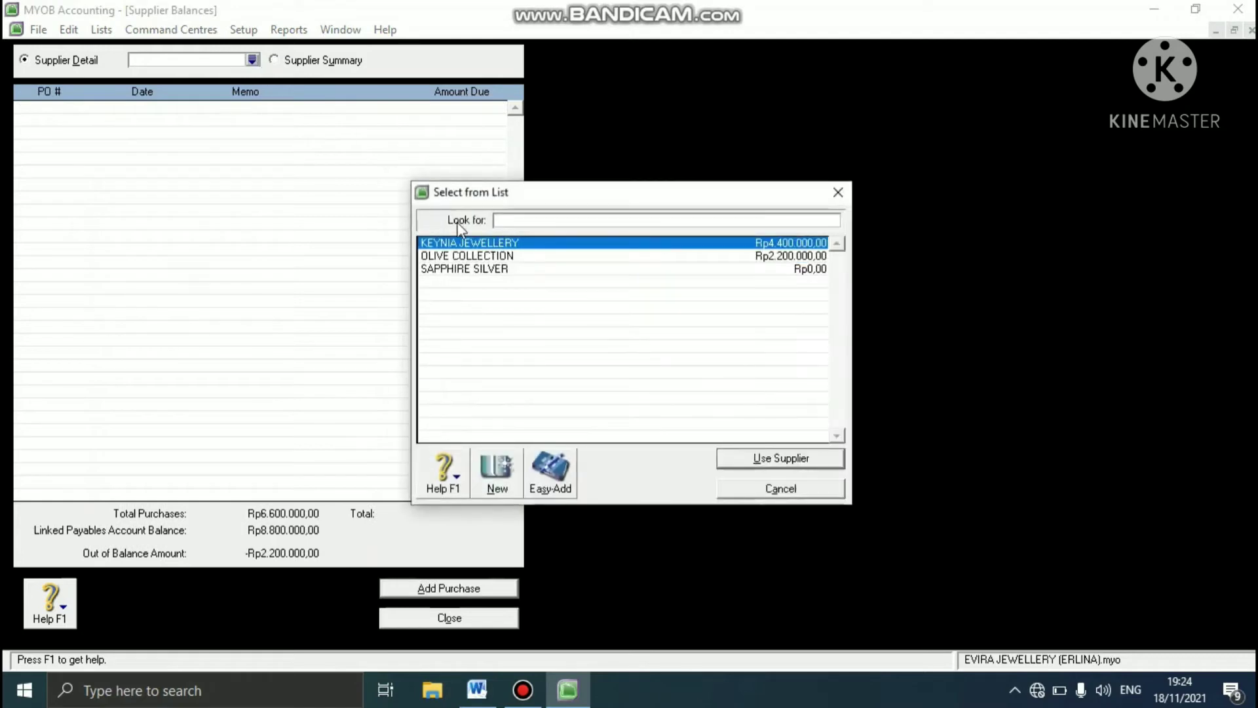
pyautogui.click(451, 274)
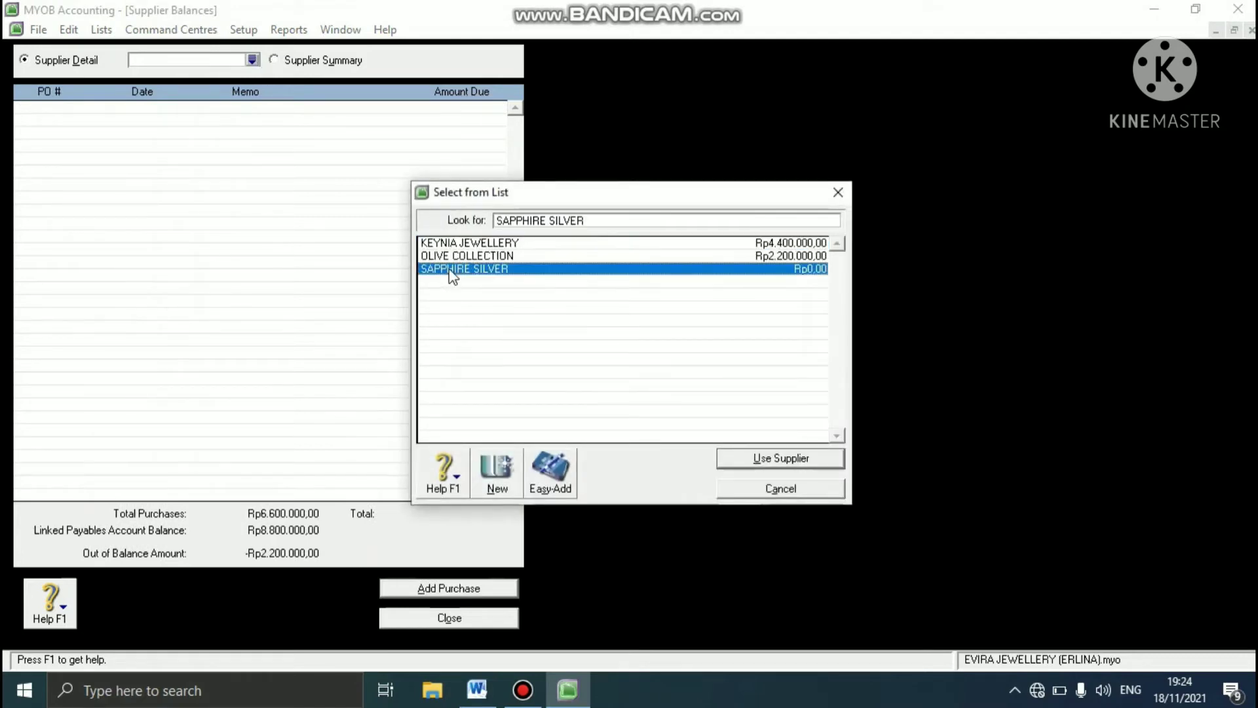
pyautogui.click(758, 456)
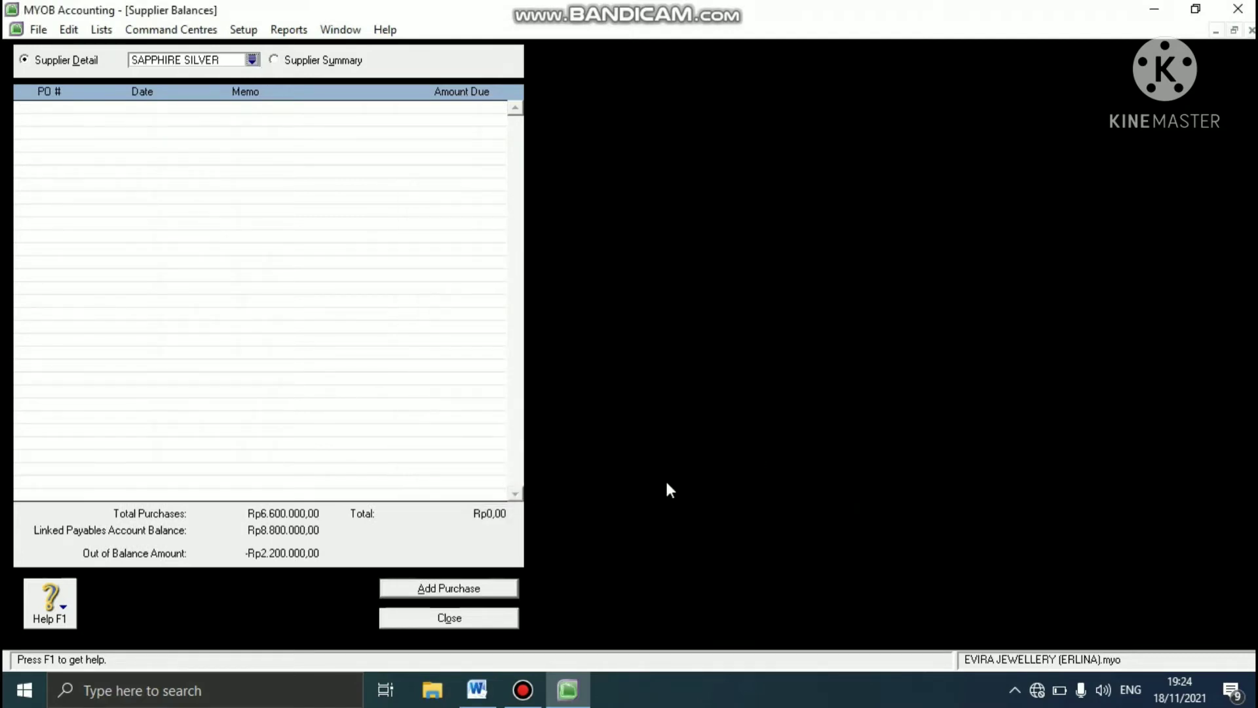
pyautogui.click(442, 586)
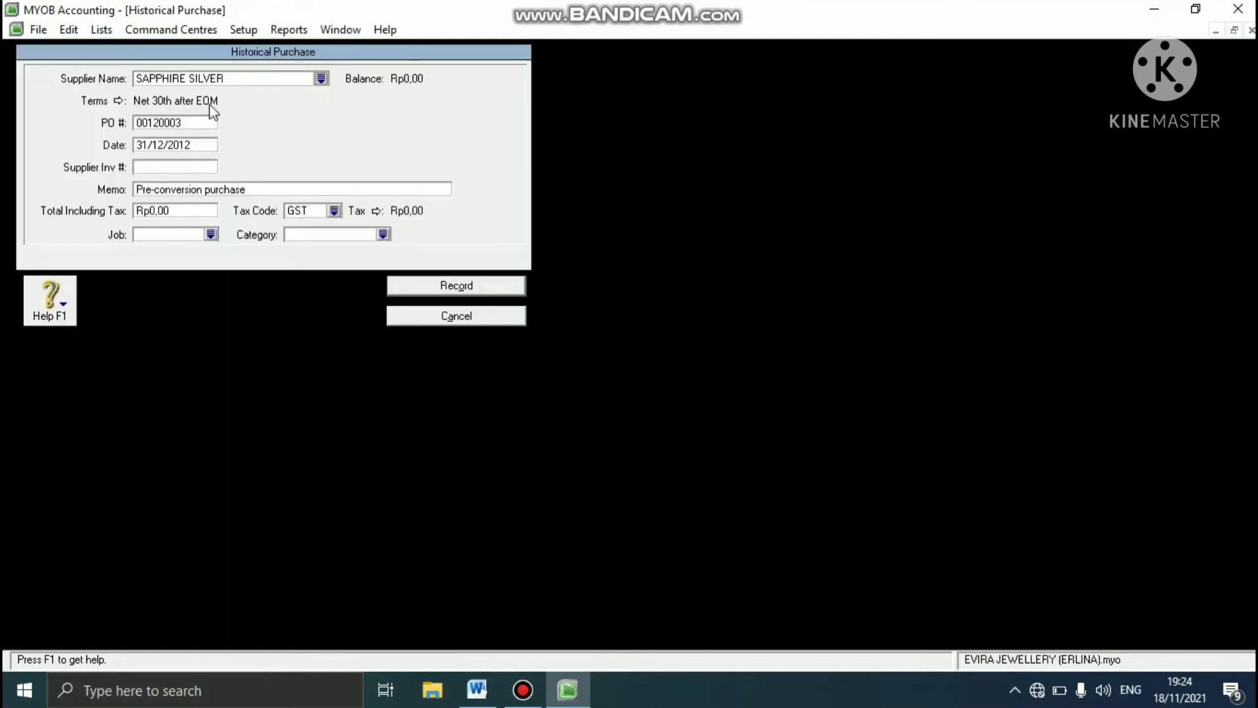
# - Enter the case study's purchase order number and supplier invoice number SS-120001 for the SAPPHIRE SILVER purchase
pyautogui.doubleClick(188, 123)
pyautogui.write('P-120003')
pyautogui.doubleClick(184, 148)
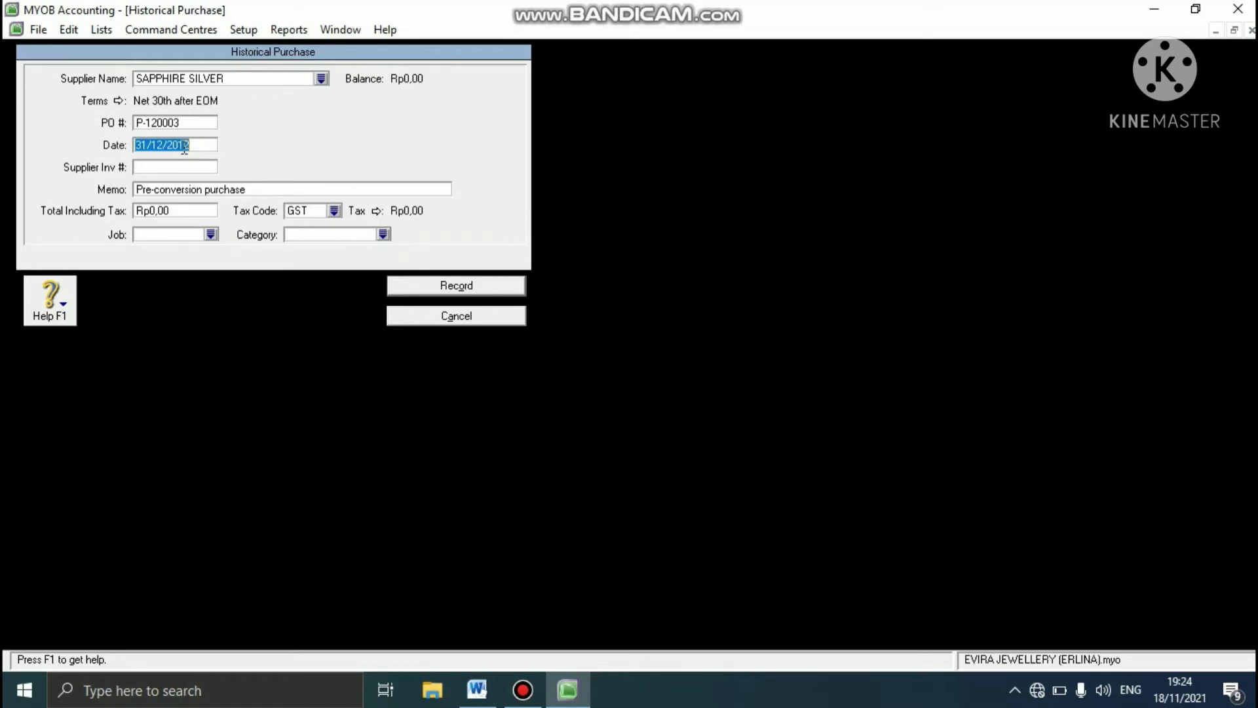
pyautogui.click(171, 169)
pyautogui.write('SS-120001')
# - Set the SAPPHIRE SILVER purchase total to Rp2.200.000 including tax, with tax code GST
pyautogui.click(176, 209)
pyautogui.write('2')
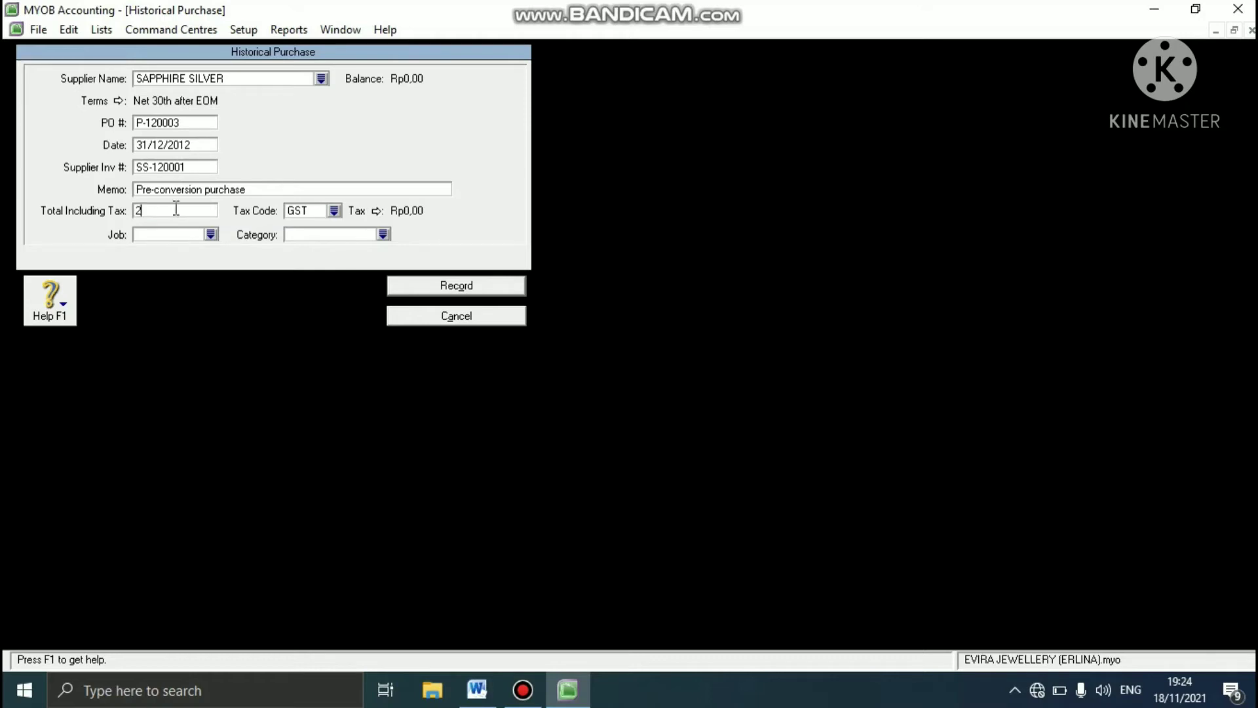
pyautogui.write('.200.000')
pyautogui.press('Tab')
pyautogui.click(333, 210)
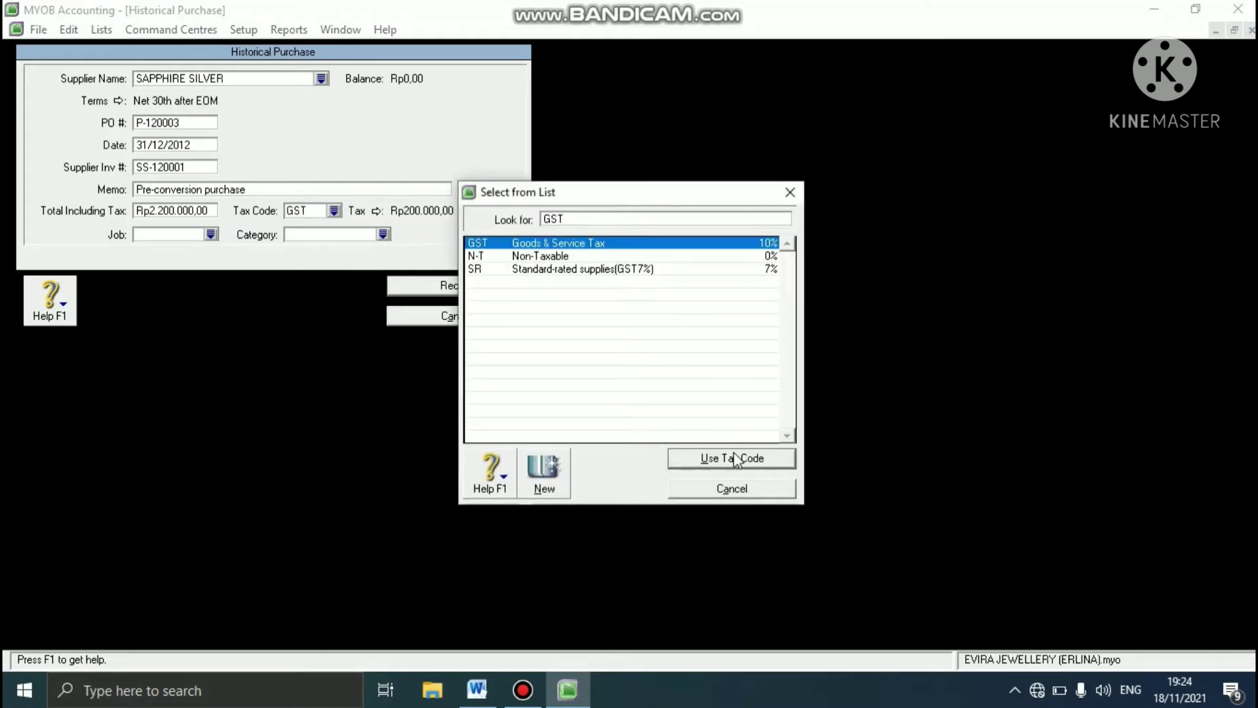
pyautogui.click(735, 460)
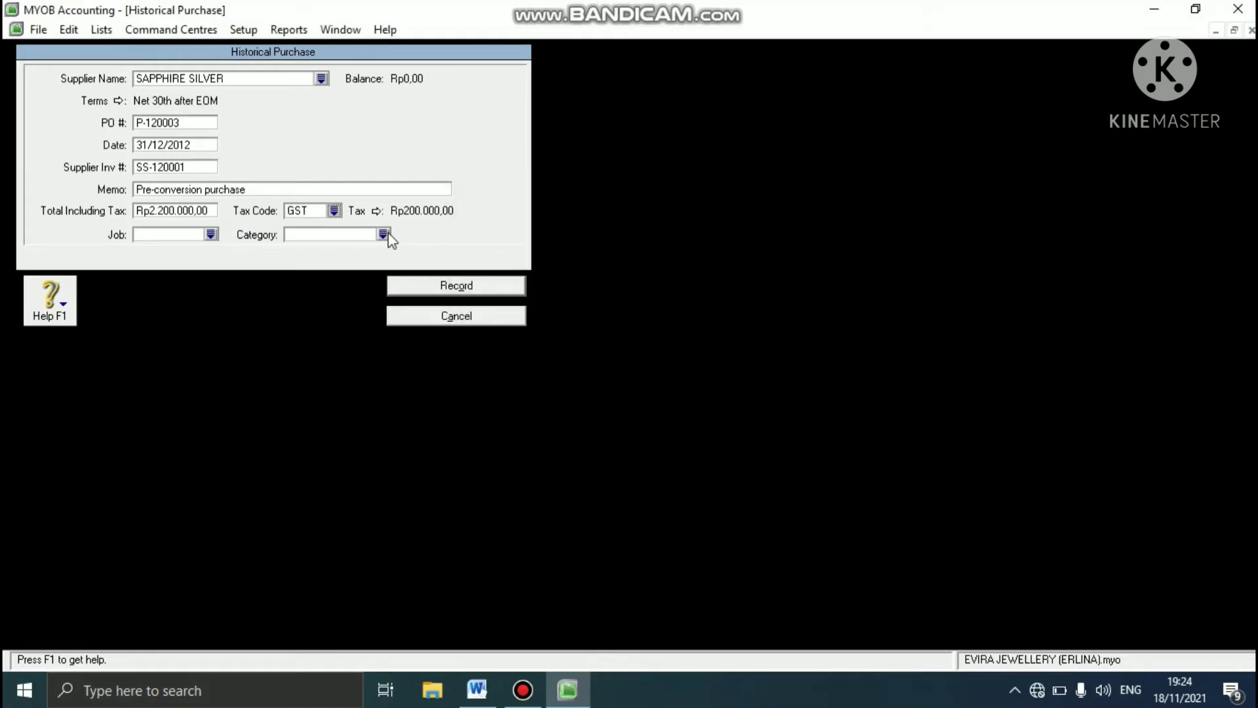
# - Assign category SBY to the SAPPHIRE SILVER purchase, record it without a job number and close Supplier Balances
pyautogui.click(383, 234)
pyautogui.write('SBY')
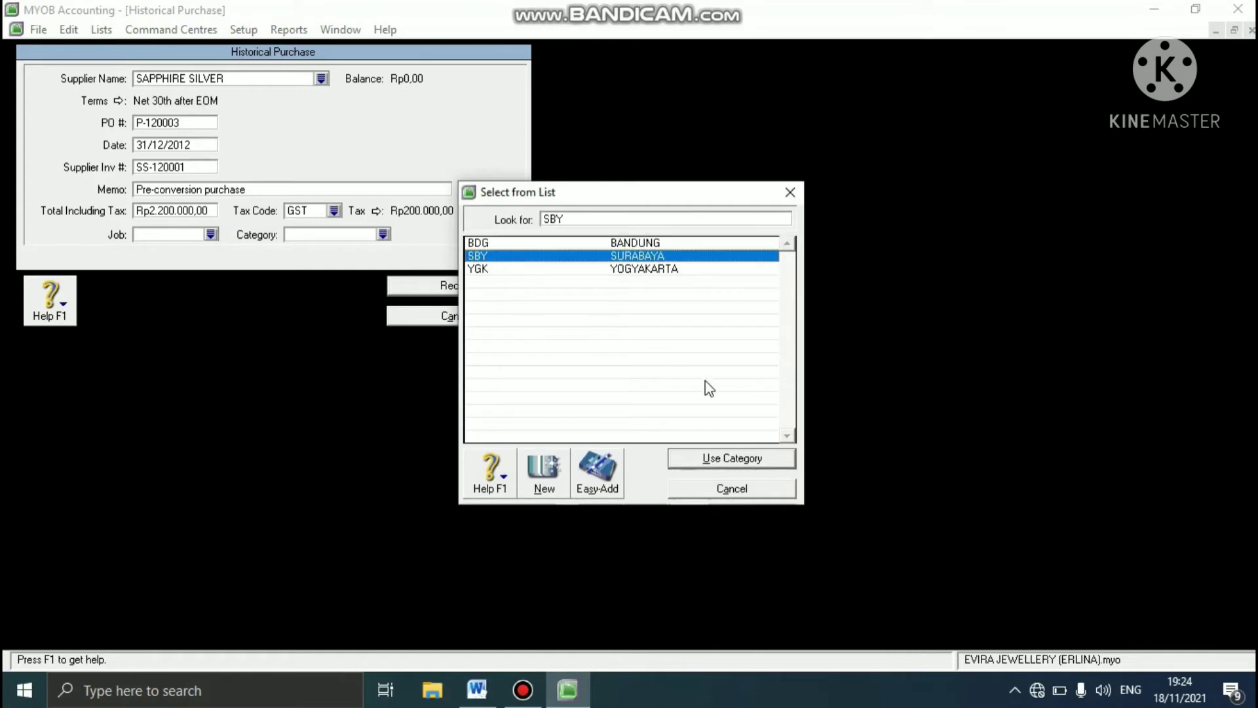
pyautogui.click(680, 459)
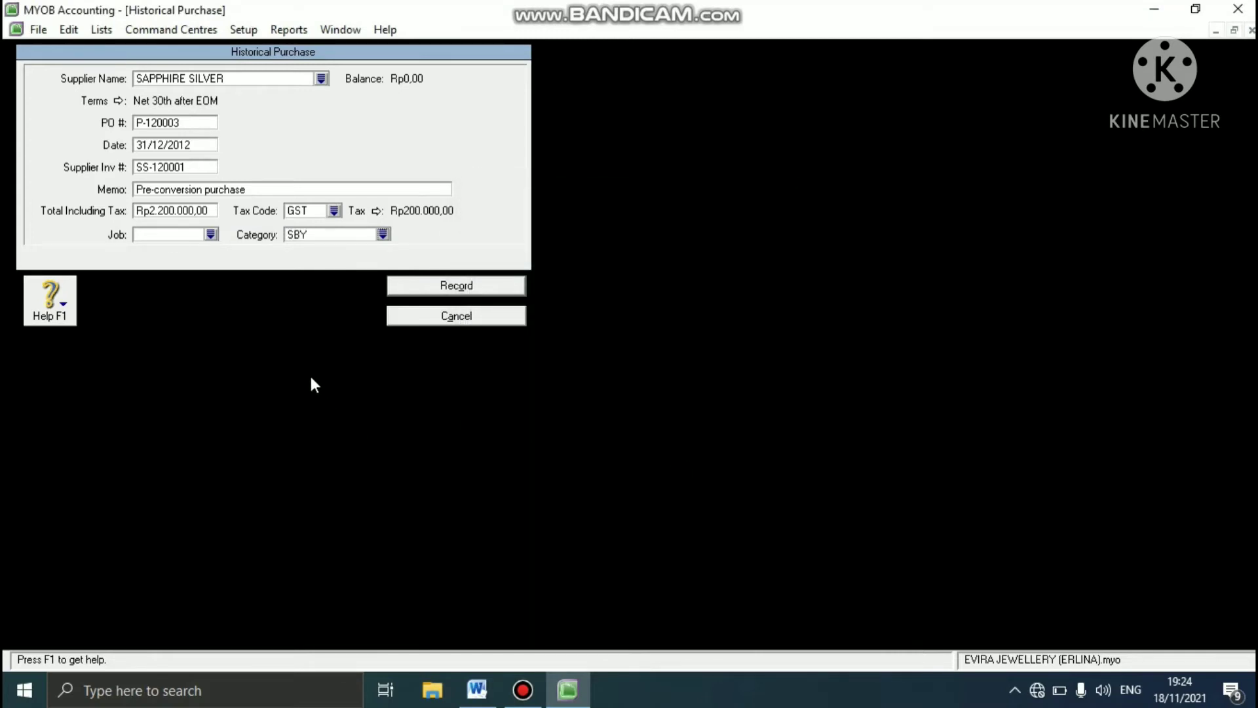
pyautogui.click(423, 290)
pyautogui.click(736, 424)
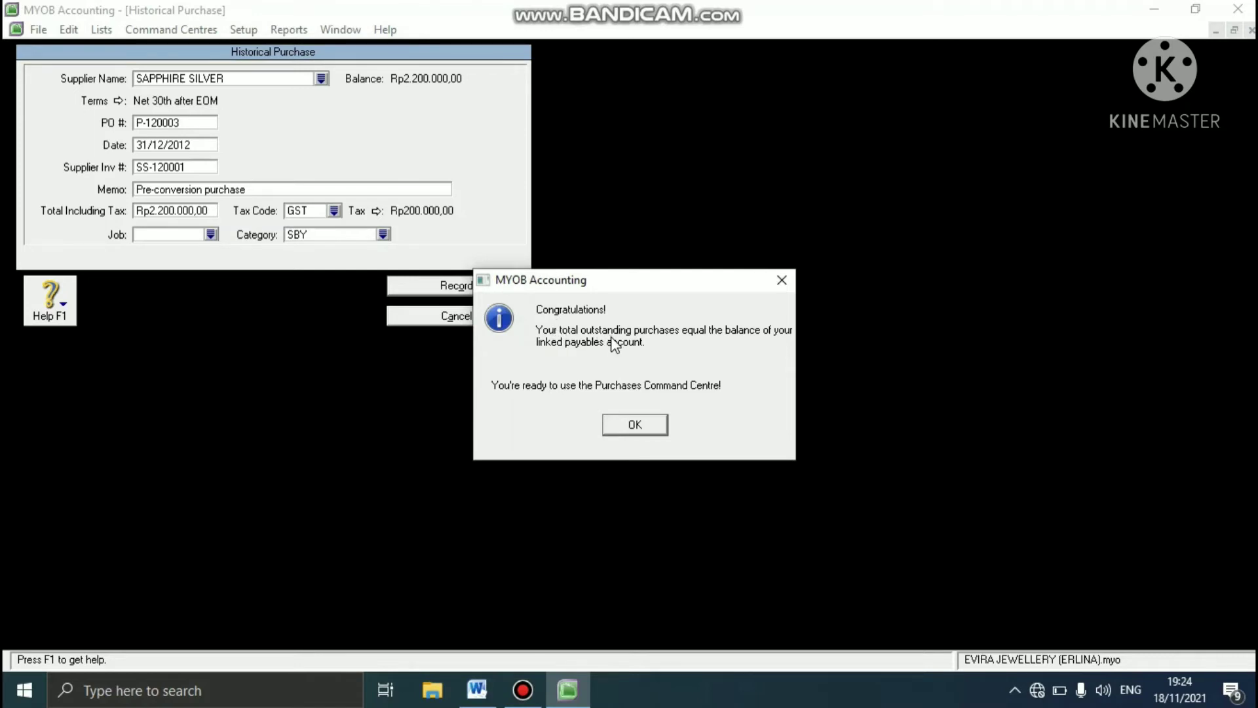
pyautogui.click(629, 426)
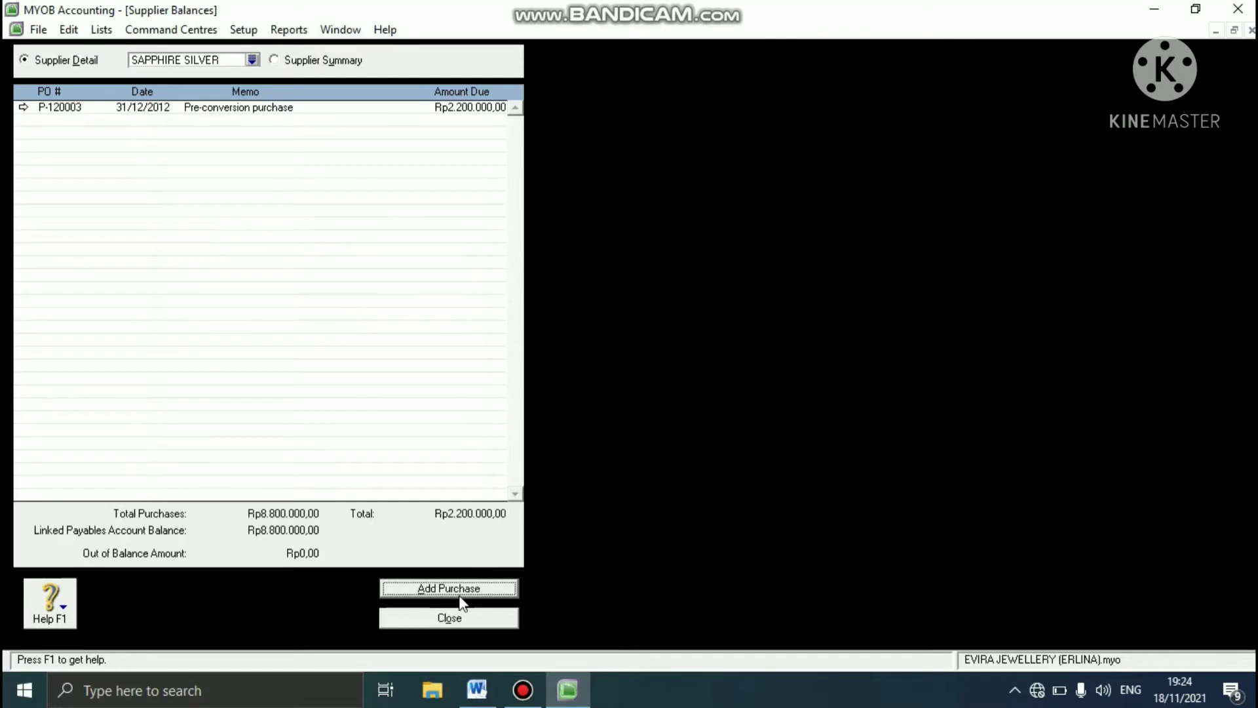
pyautogui.click(452, 617)
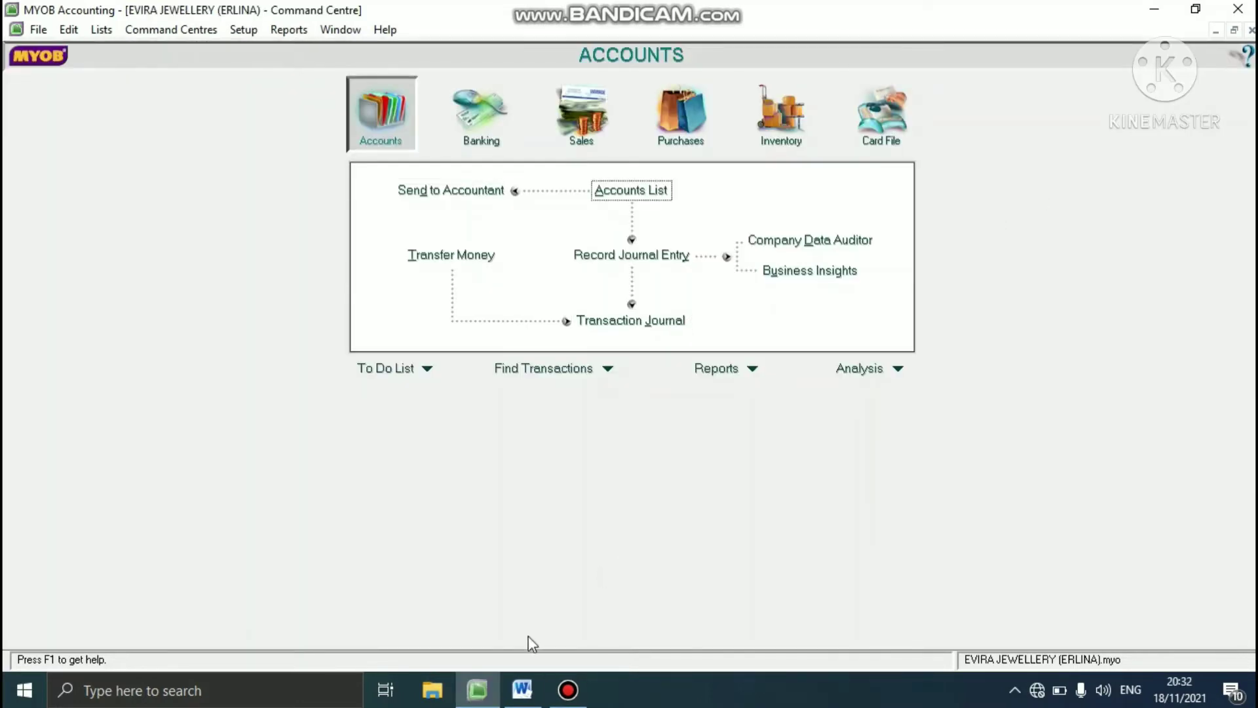
# - Consult the inventory opening balance table in the Word case study and open Count Inventory in MYOB
pyautogui.click(522, 690)
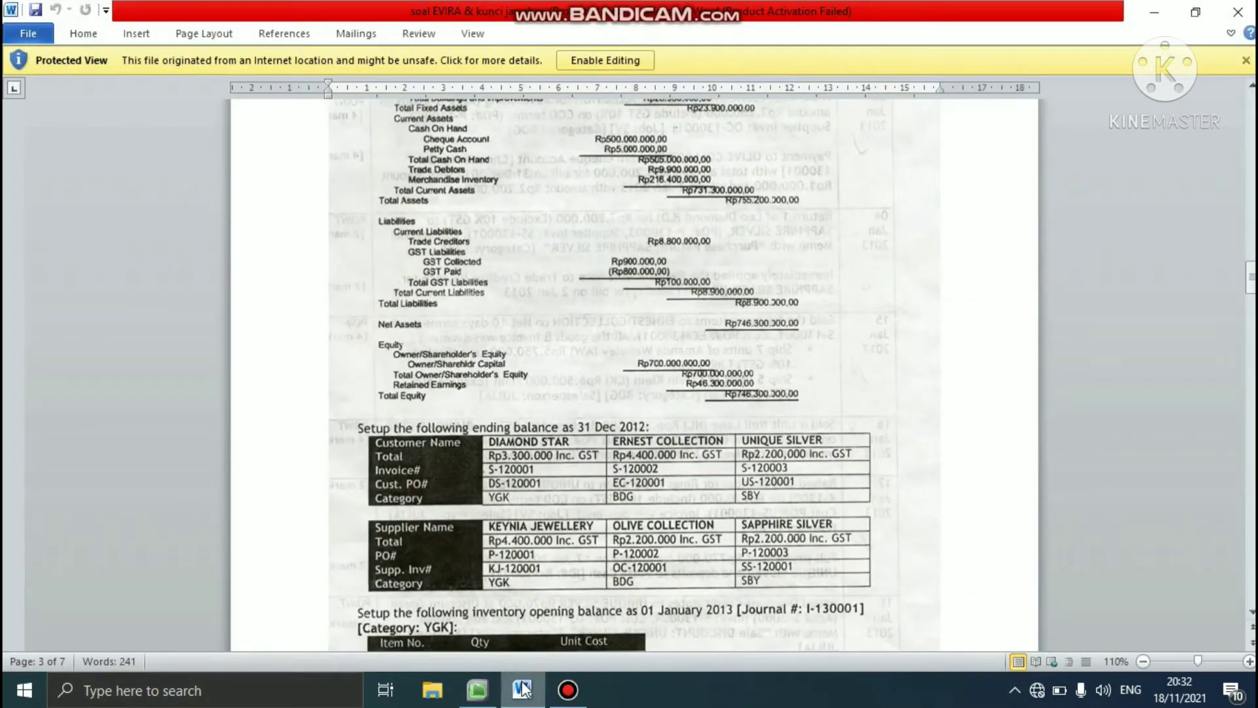
pyautogui.moveTo(1251, 275); pyautogui.dragTo(1252, 295)
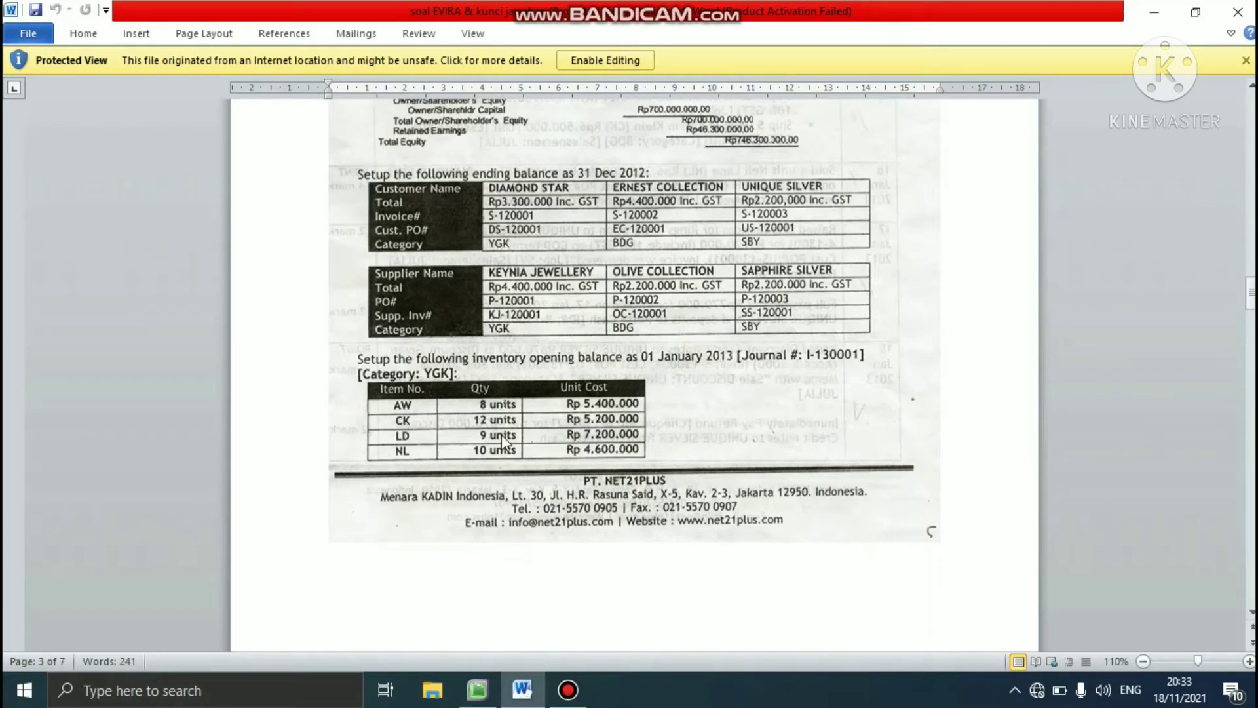
pyautogui.click(483, 696)
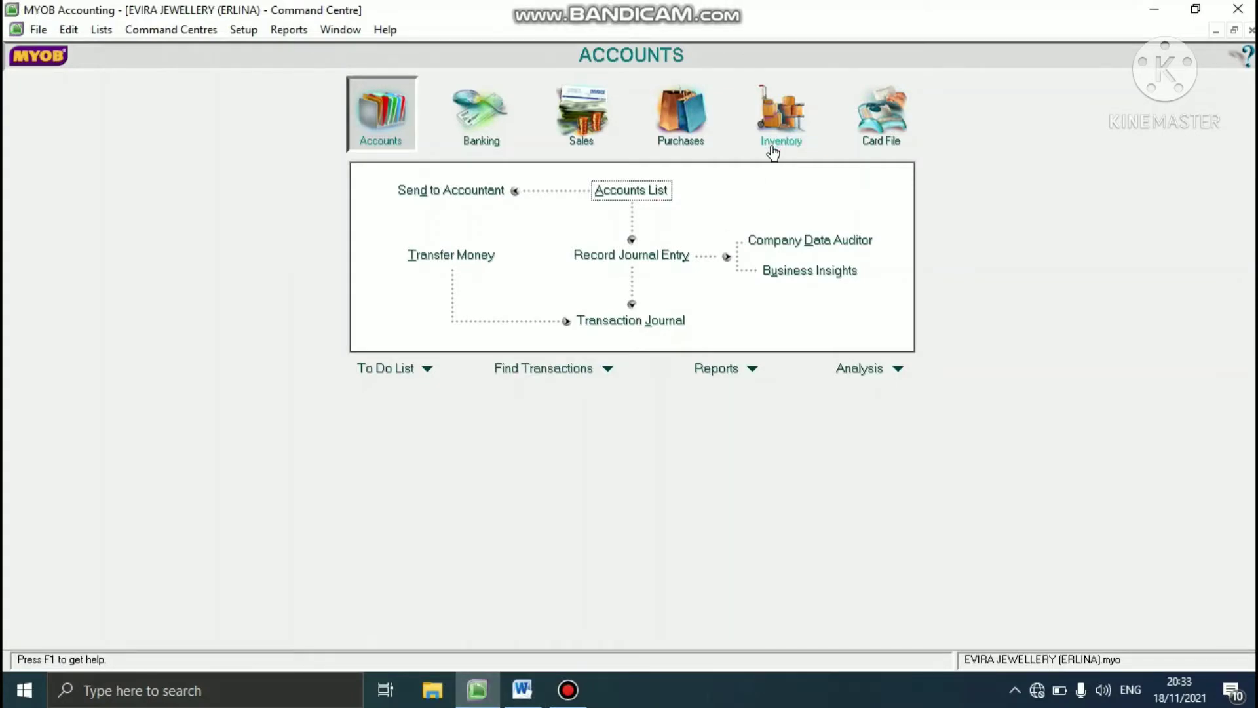
pyautogui.click(773, 149)
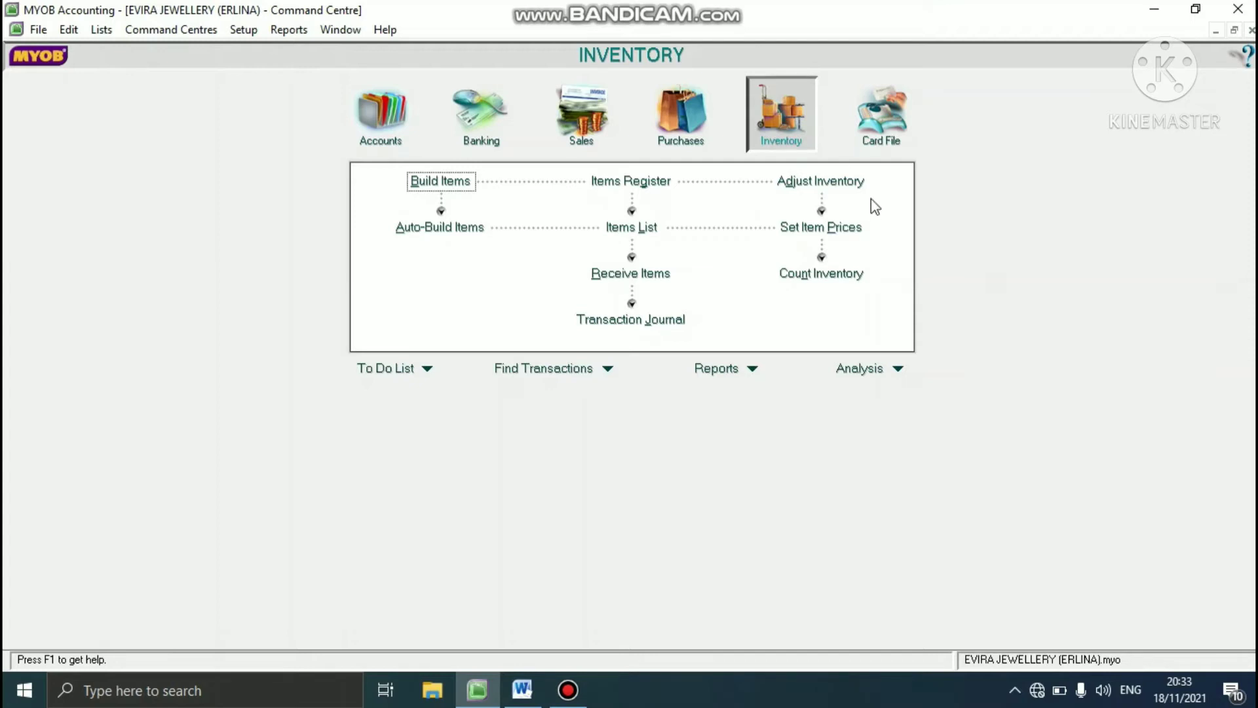
pyautogui.click(829, 276)
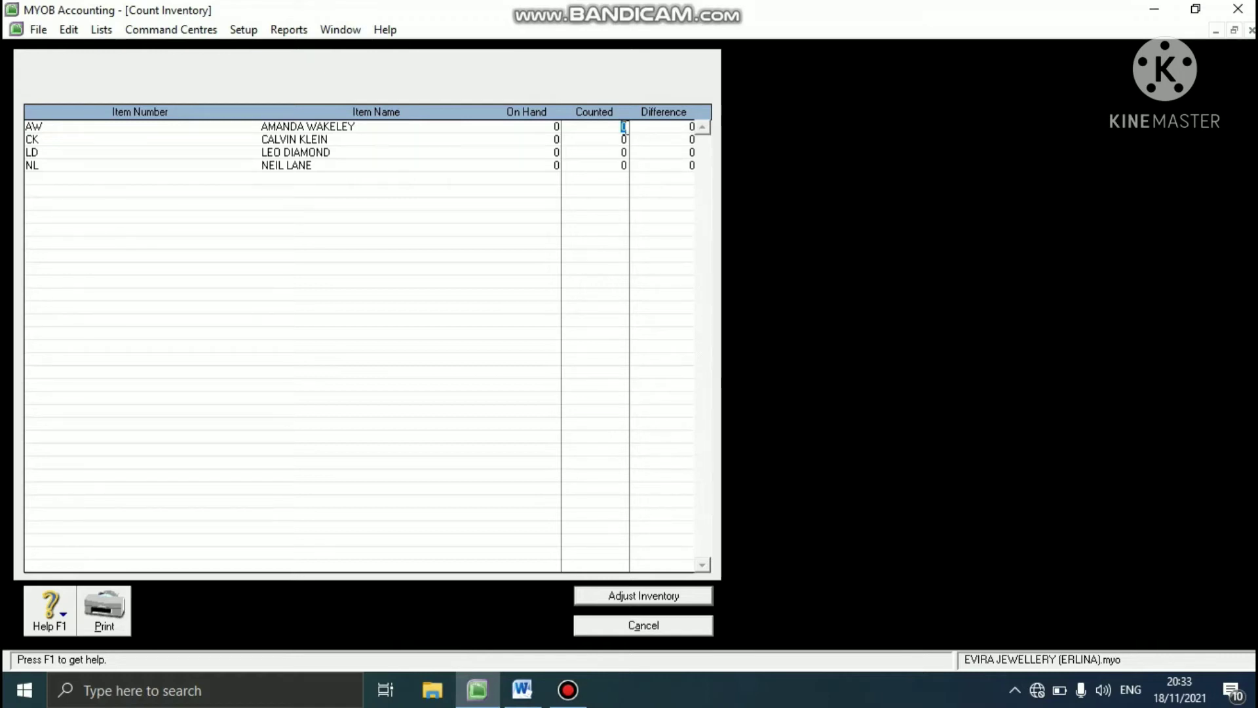
# - Enter counted quantities of 8 for AW, 12 for CK, 9 for LD and 10 for NL
pyautogui.write('8')
pyautogui.press('Tab')
pyautogui.write('12')
pyautogui.press('Tab')
pyautogui.write('9')
pyautogui.press('Tab')
pyautogui.write('10')
pyautogui.press('Tab')
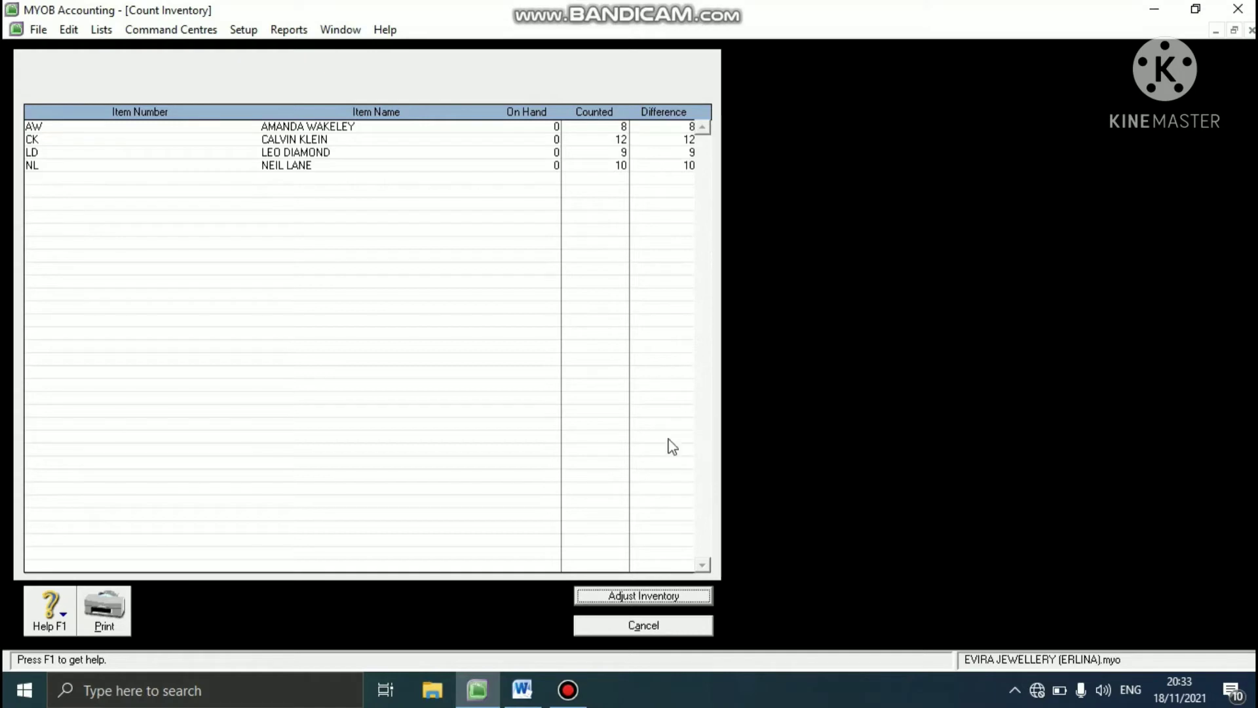
# - Adjust the inventory from the count as opening balances, leaving the default adjustment account blank
pyautogui.click(614, 596)
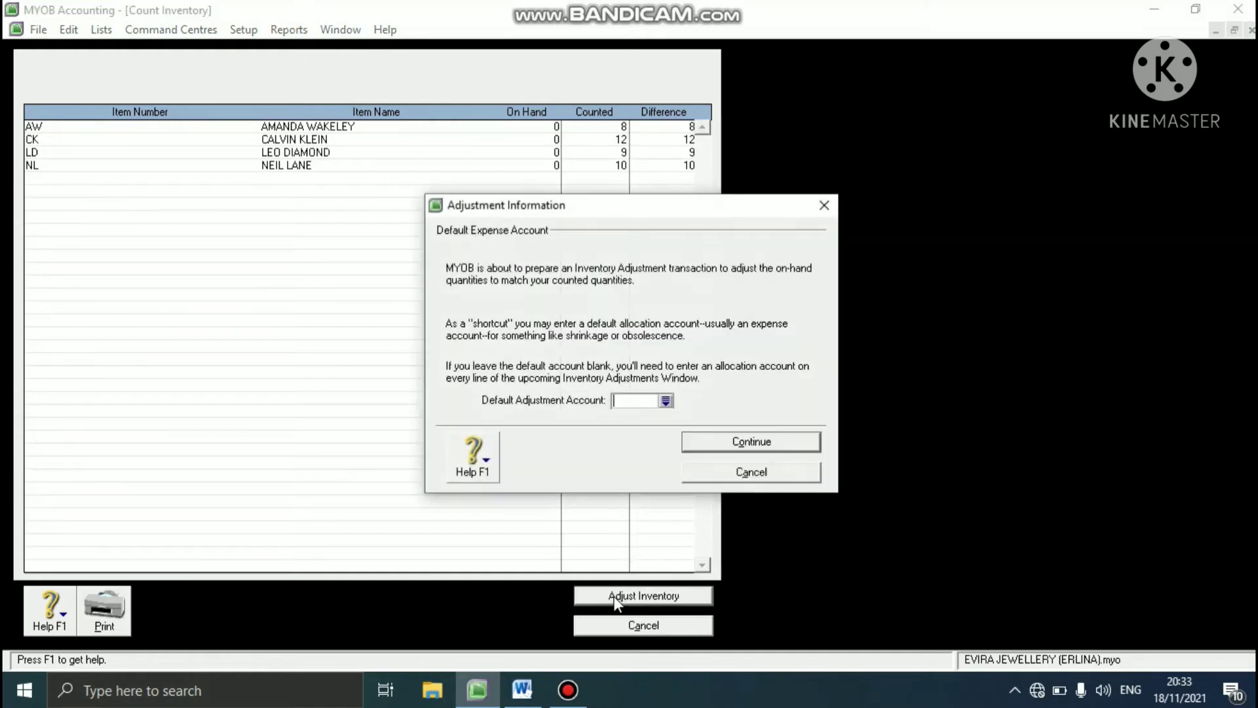
pyautogui.click(753, 442)
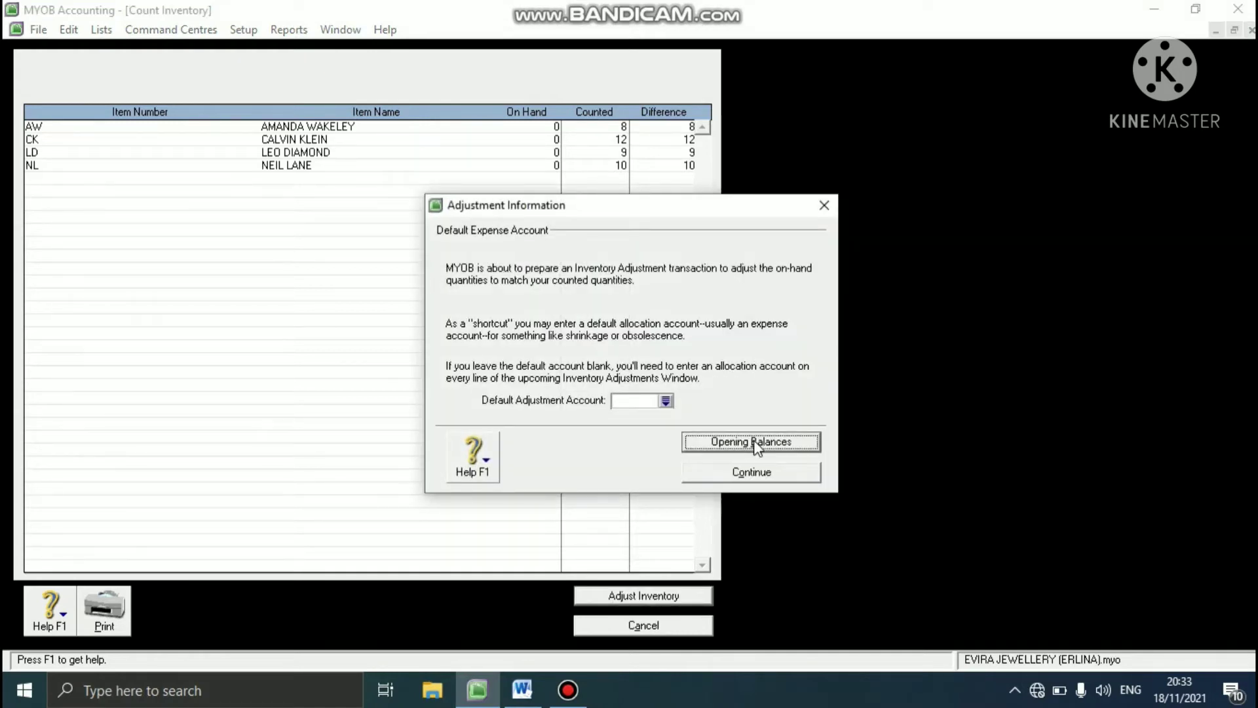
pyautogui.click(753, 443)
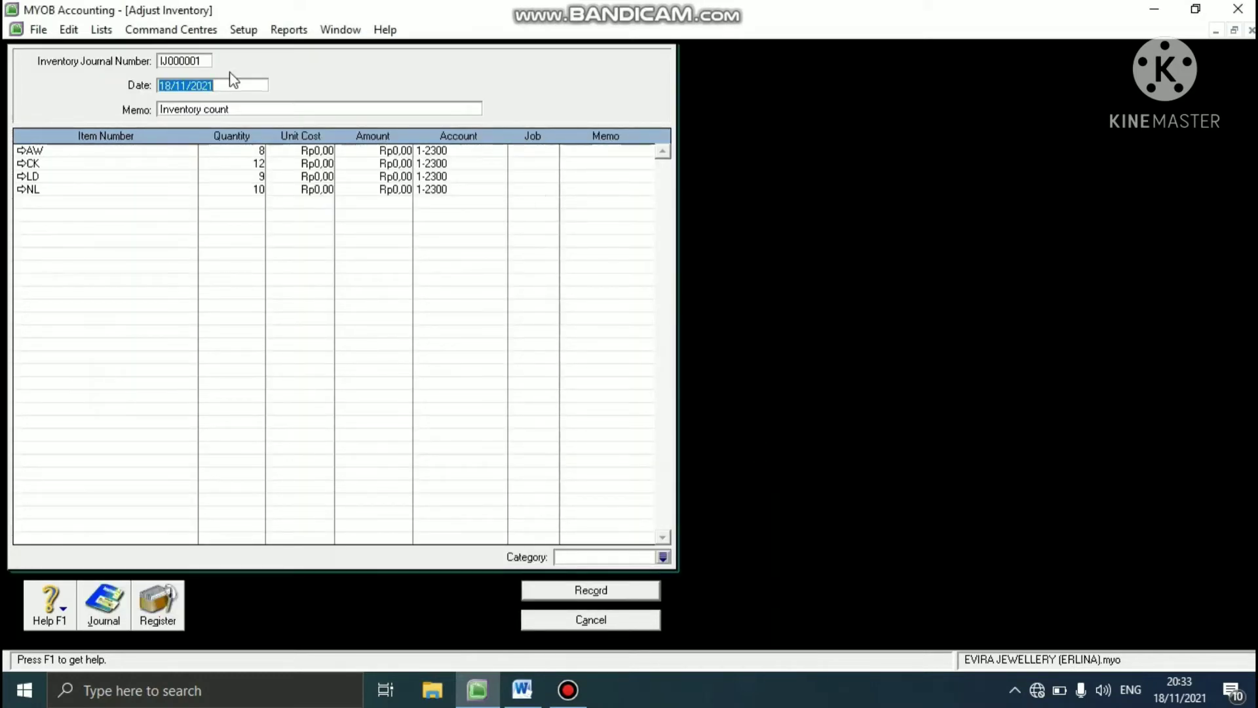
# - Set the inventory journal number to I-130001 and the adjustment date to 01/01/2013
pyautogui.click(193, 62)
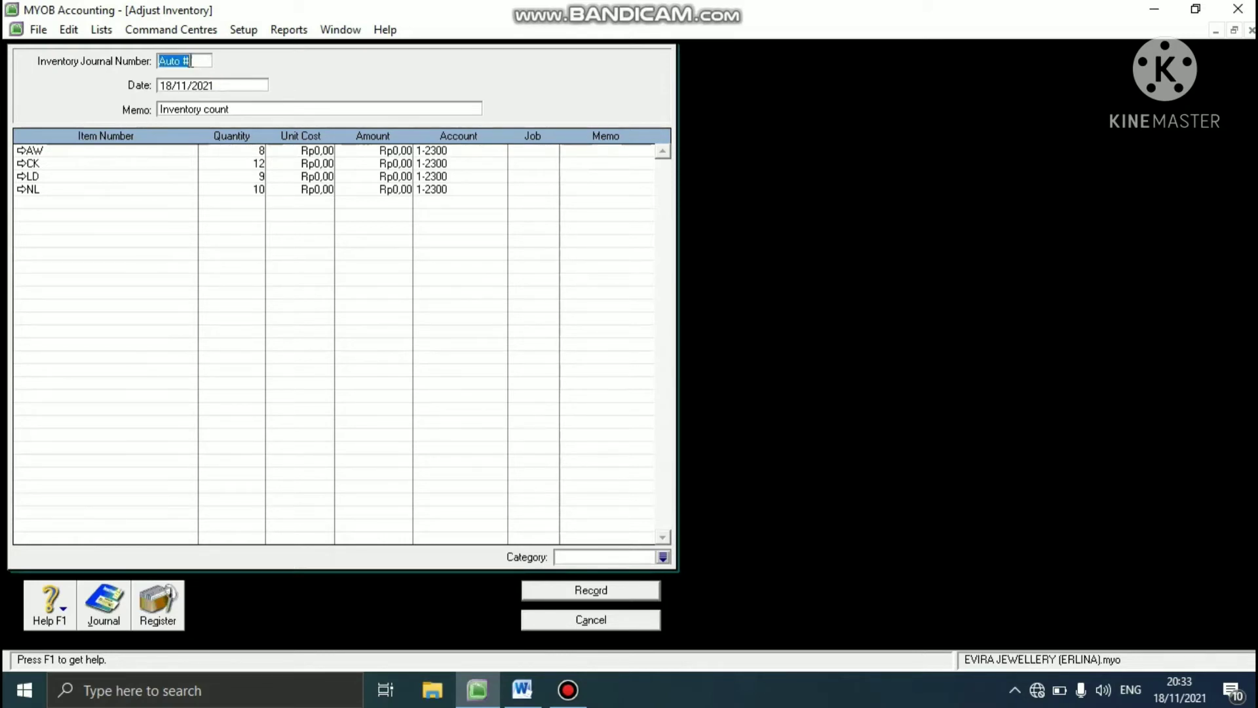
pyautogui.write('I-130001')
pyautogui.click(197, 86)
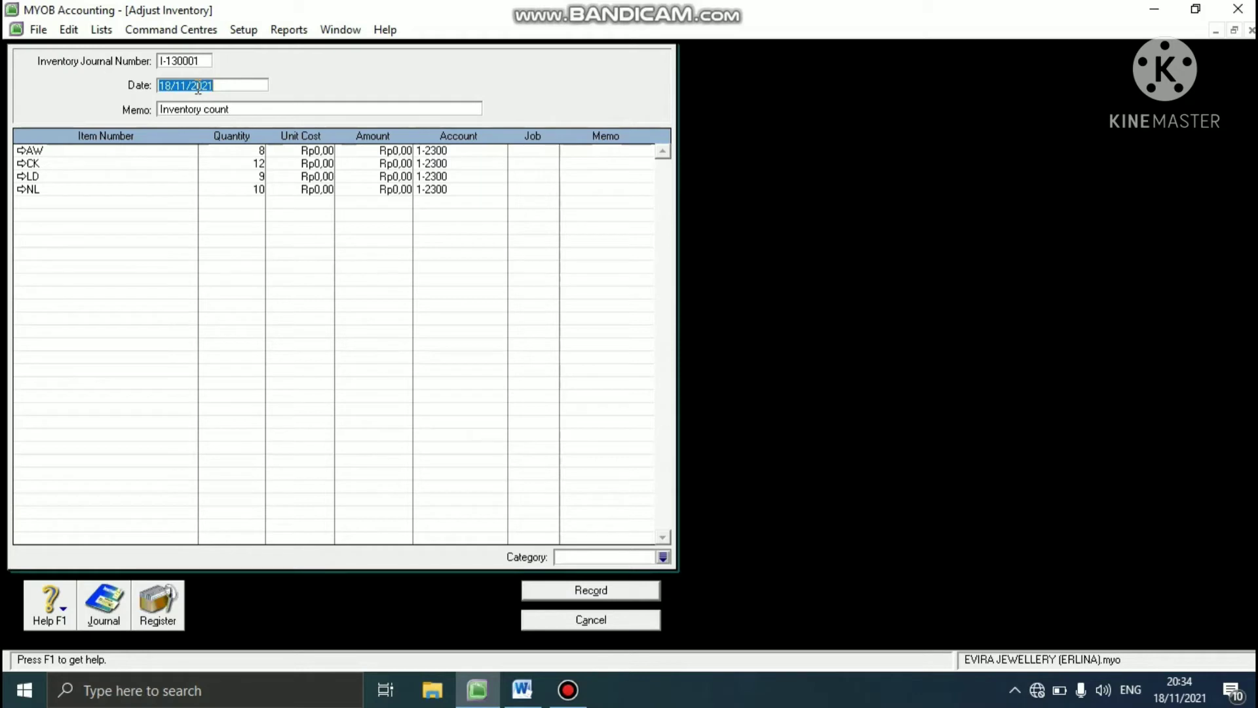
pyautogui.write('01/01/2013')
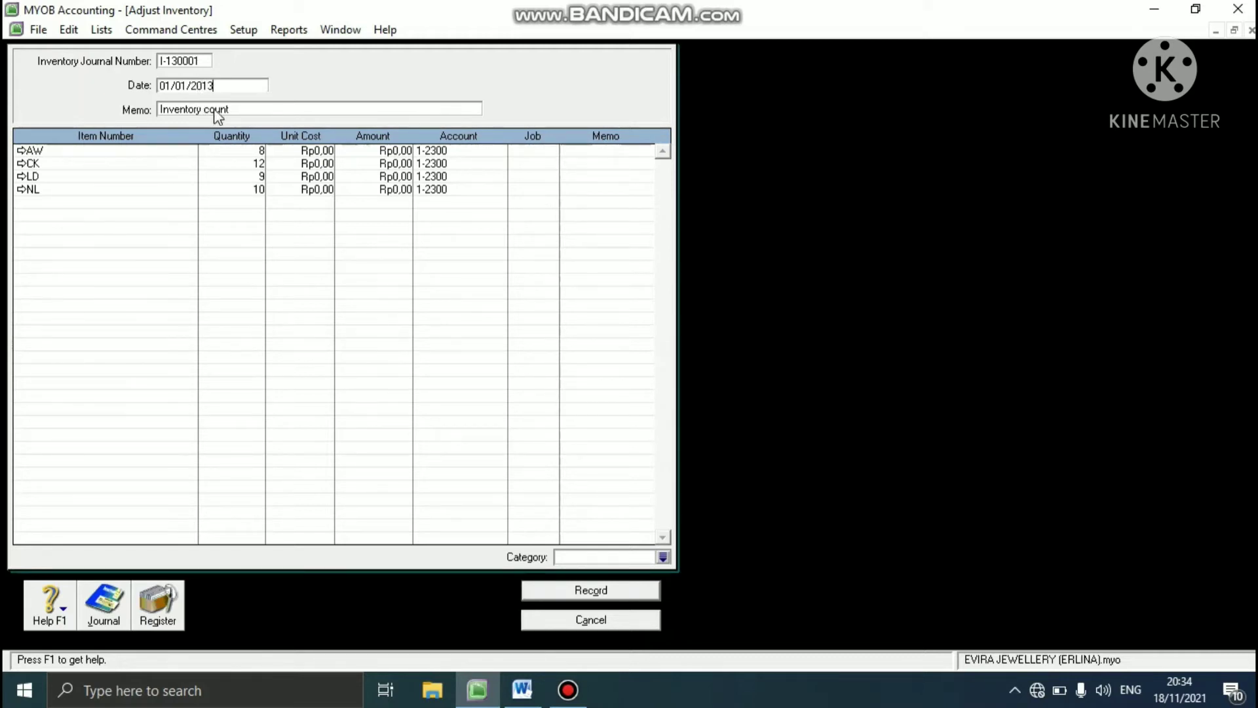
# - Replace the inventory adjustment's memo with INVENTORY OPENING BALANCE
pyautogui.click(219, 110)
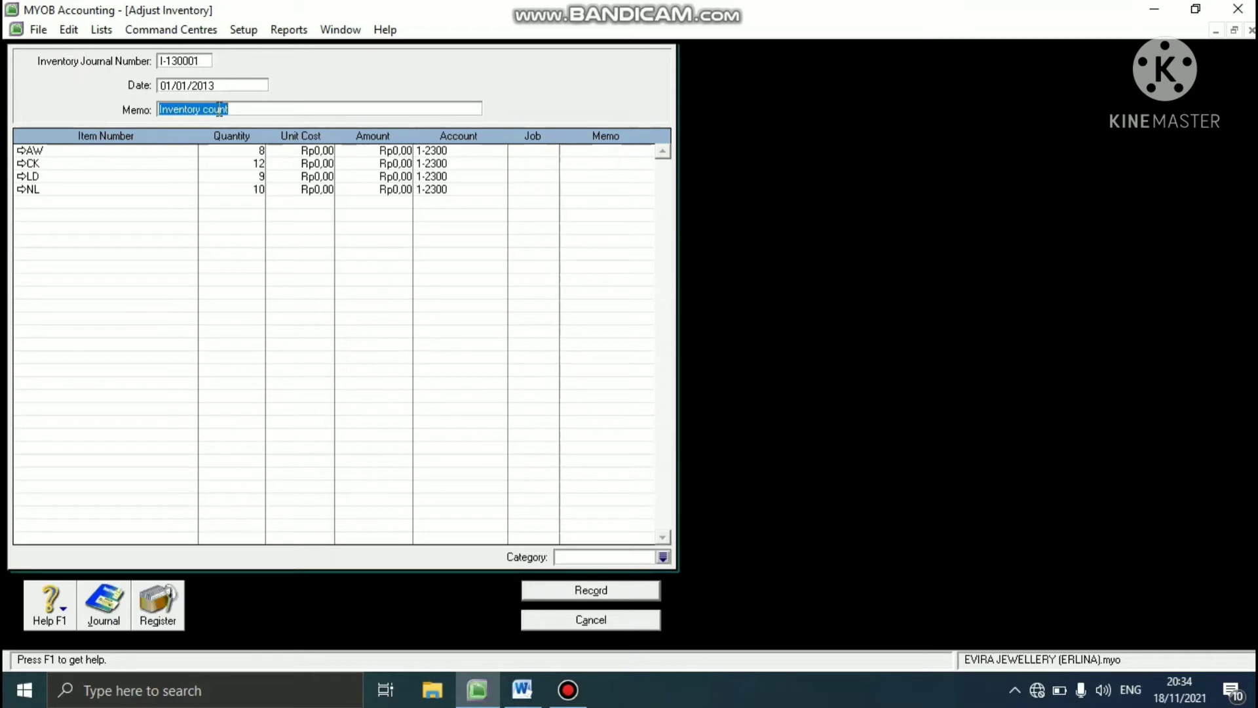
pyautogui.write('INVENTORY OPENING B')
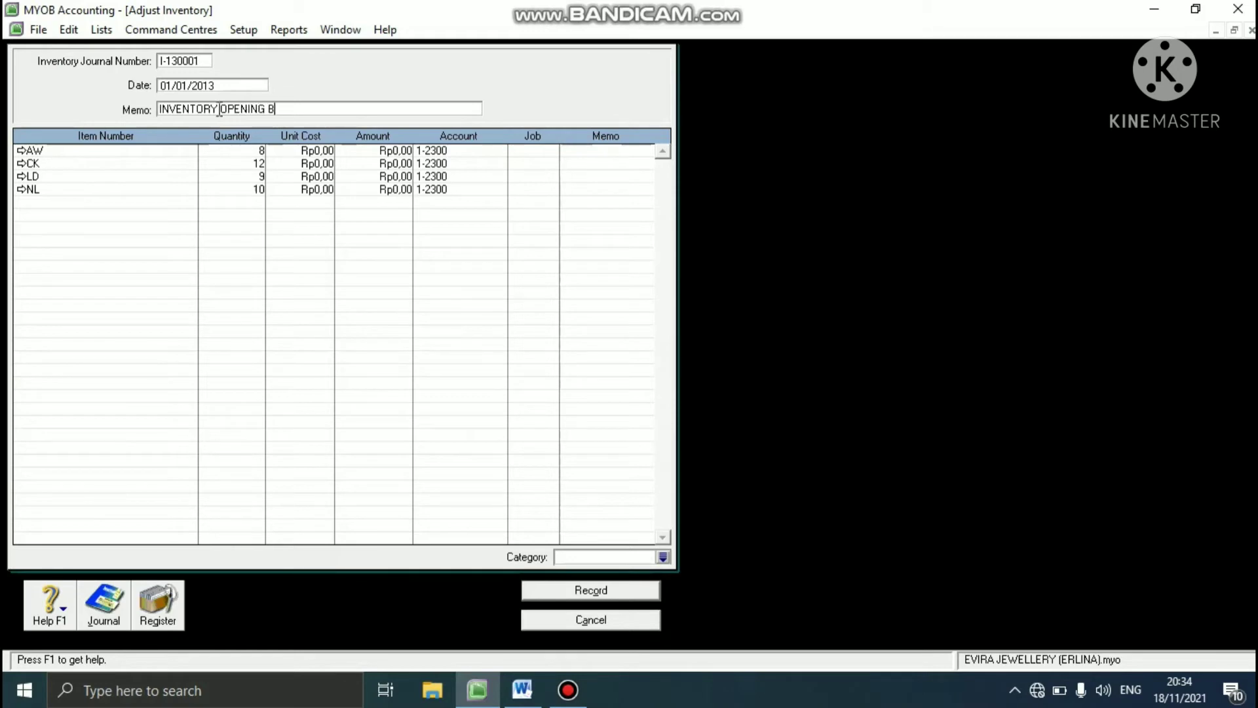
pyautogui.write('ALANCE')
# - Set the unit cost to Rp5.400.000 for item AW and Rp5.200.000 for item CK
pyautogui.click(325, 151)
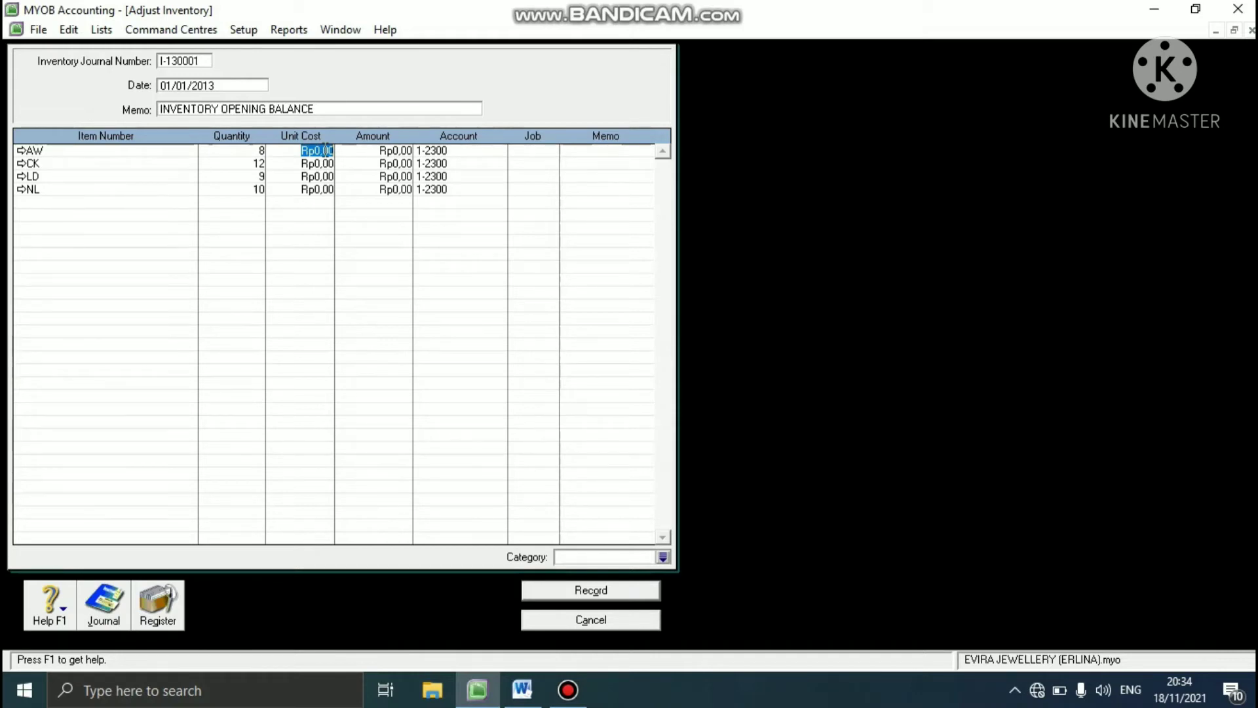
pyautogui.write('5400000')
pyautogui.press('Down')
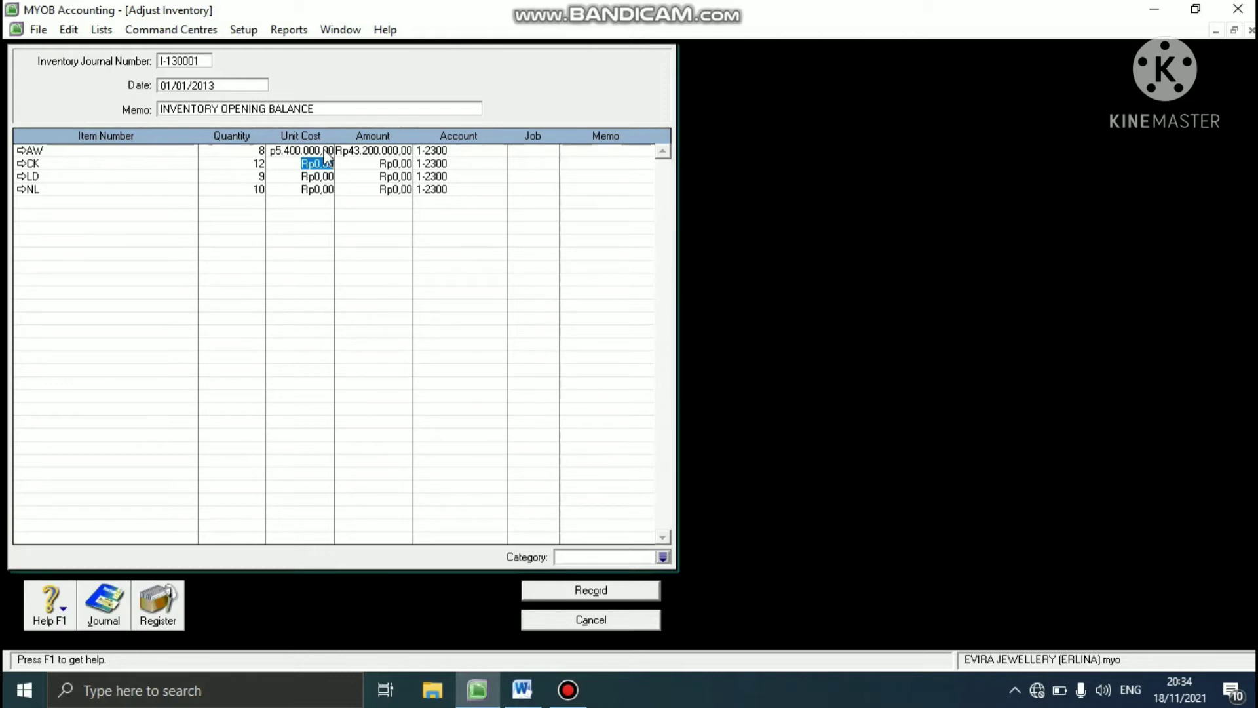
pyautogui.press('BackSpace')
pyautogui.write('5.200.00')
pyautogui.write('0')
pyautogui.press('Down')
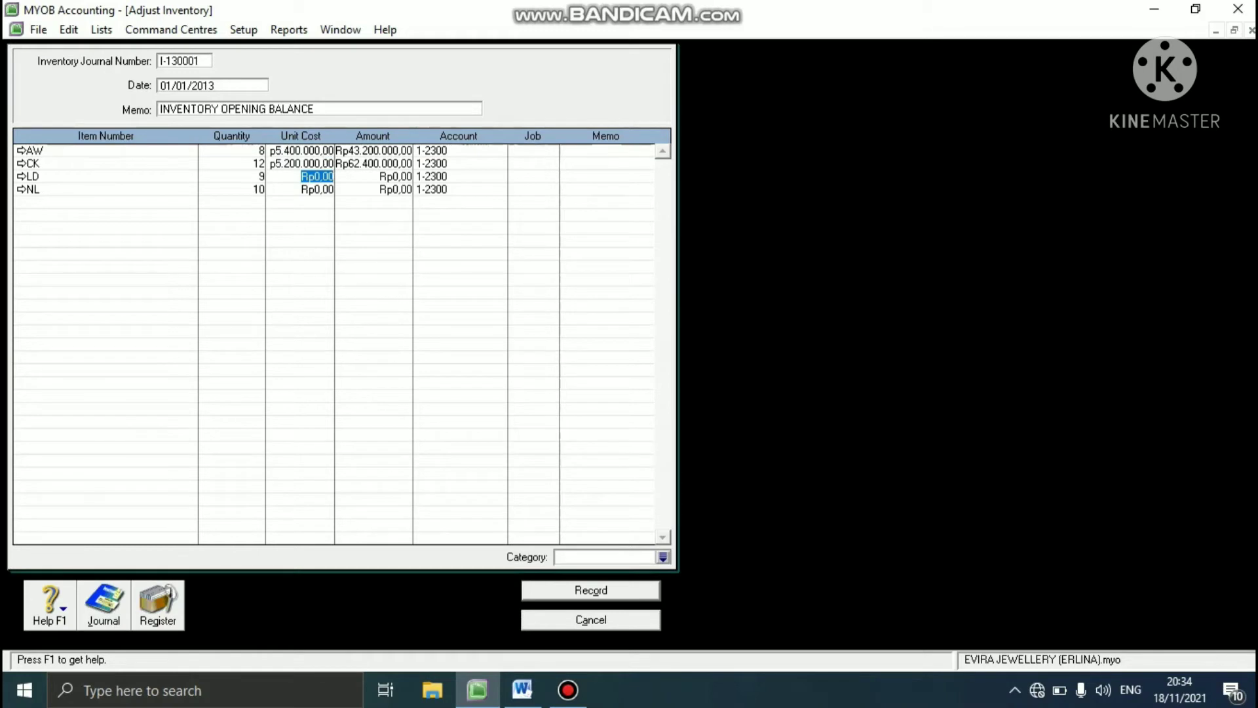
# - Set the unit cost to Rp7.200.000 for item LD and Rp4.600.000 for item NL
pyautogui.write('7200000')
pyautogui.press('Down')
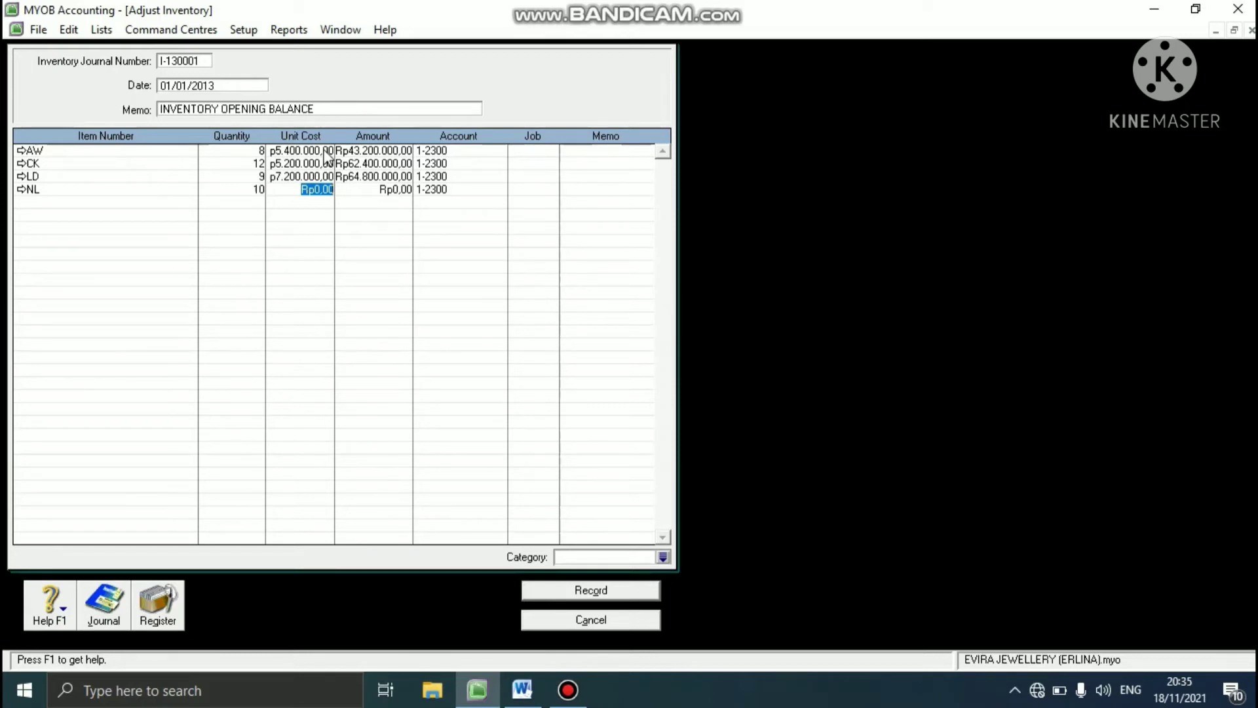
pyautogui.write('45')
pyautogui.write('00000')
pyautogui.press('Down')
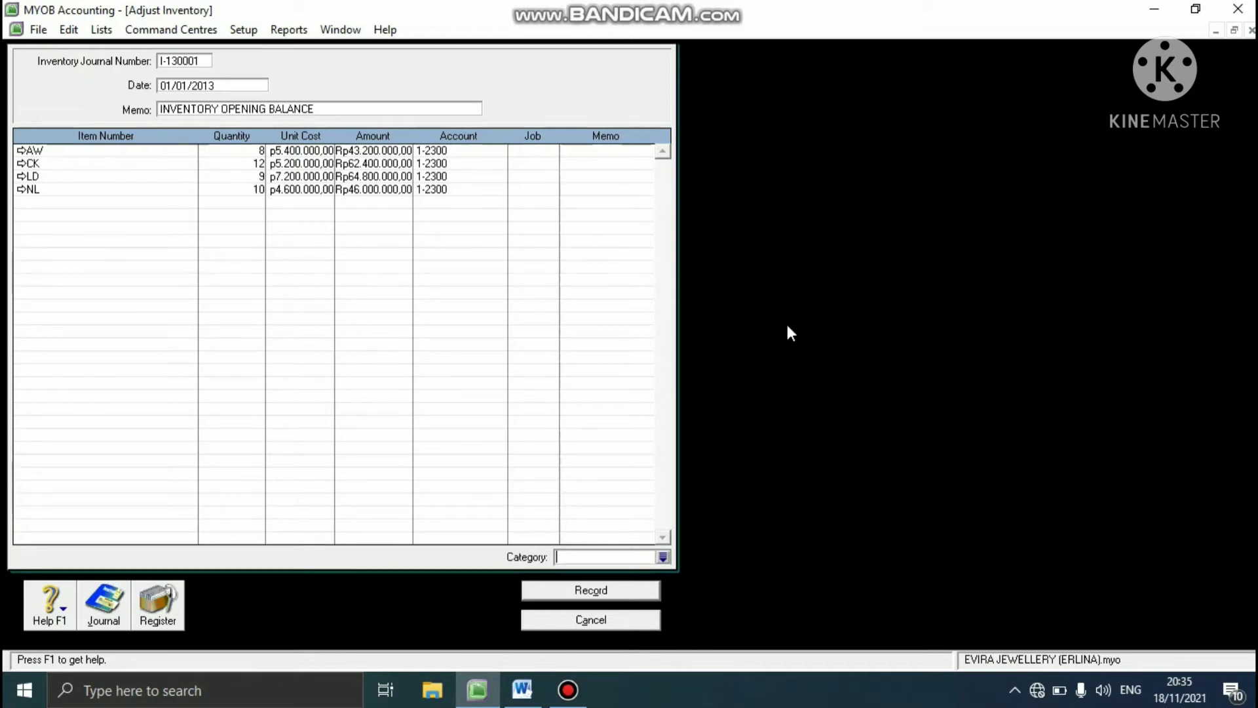
# - Assign category YGK to the inventory adjustment and record it without job numbers
pyautogui.click(663, 556)
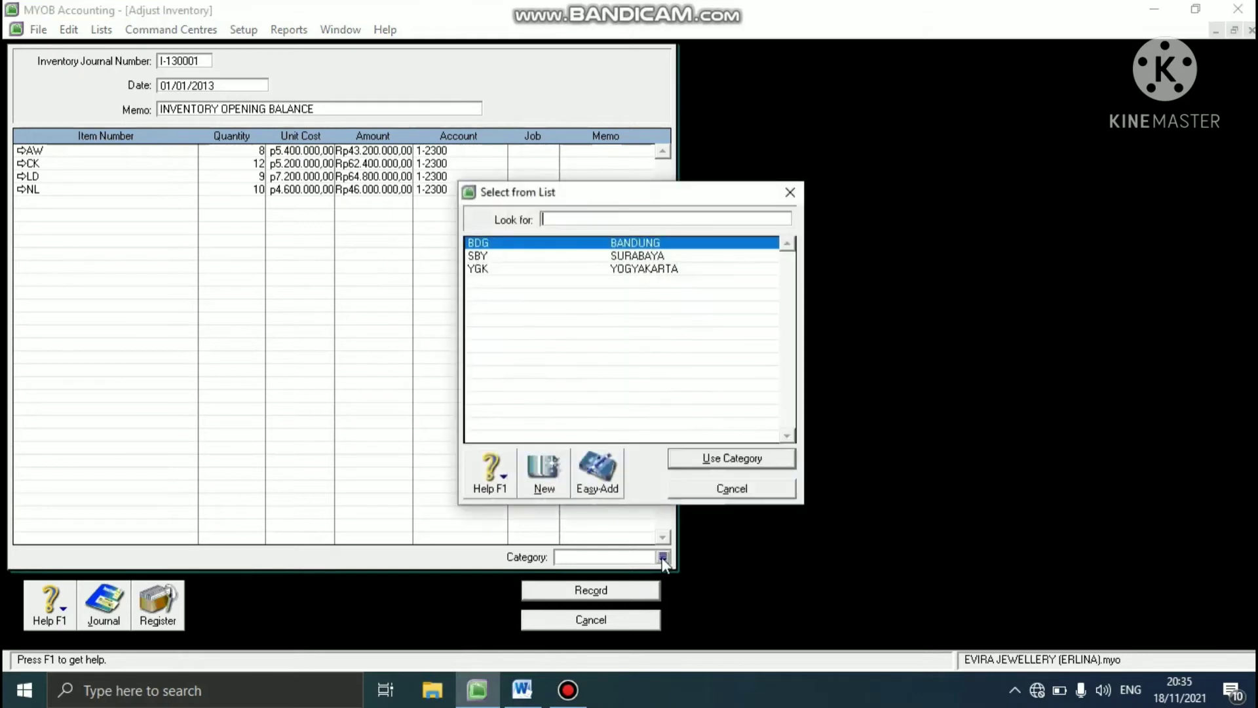
pyautogui.click(548, 270)
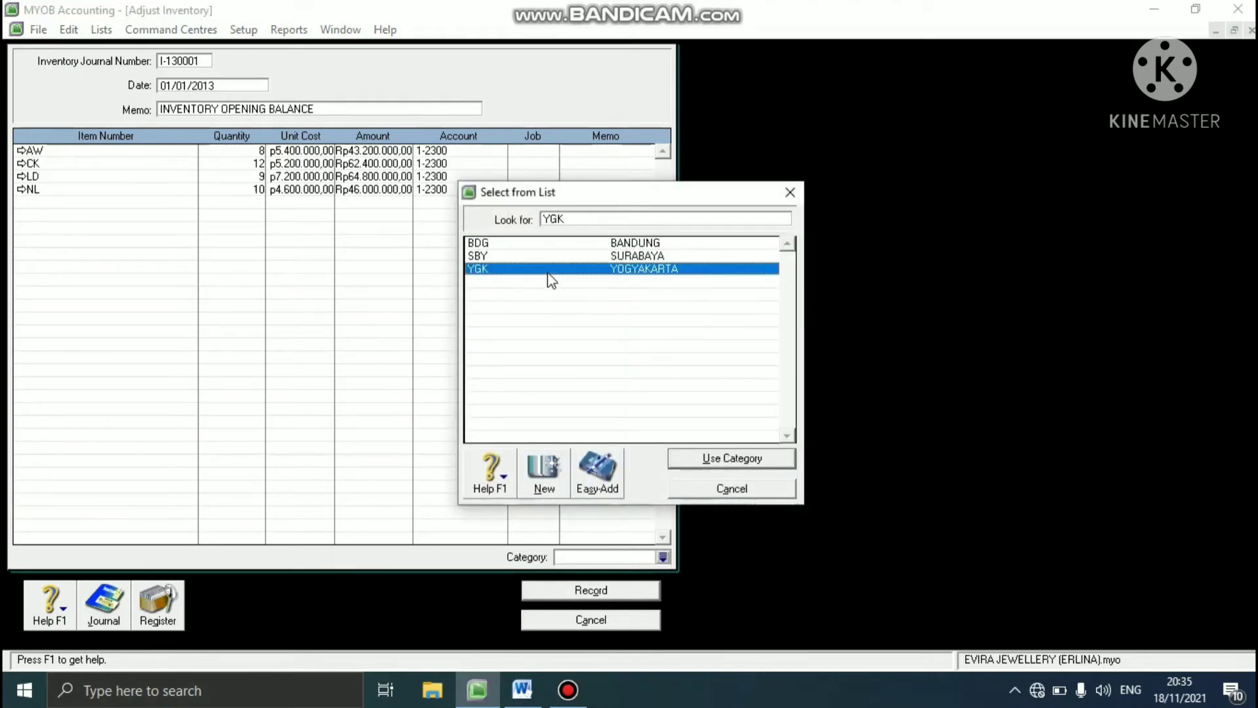
pyautogui.click(701, 460)
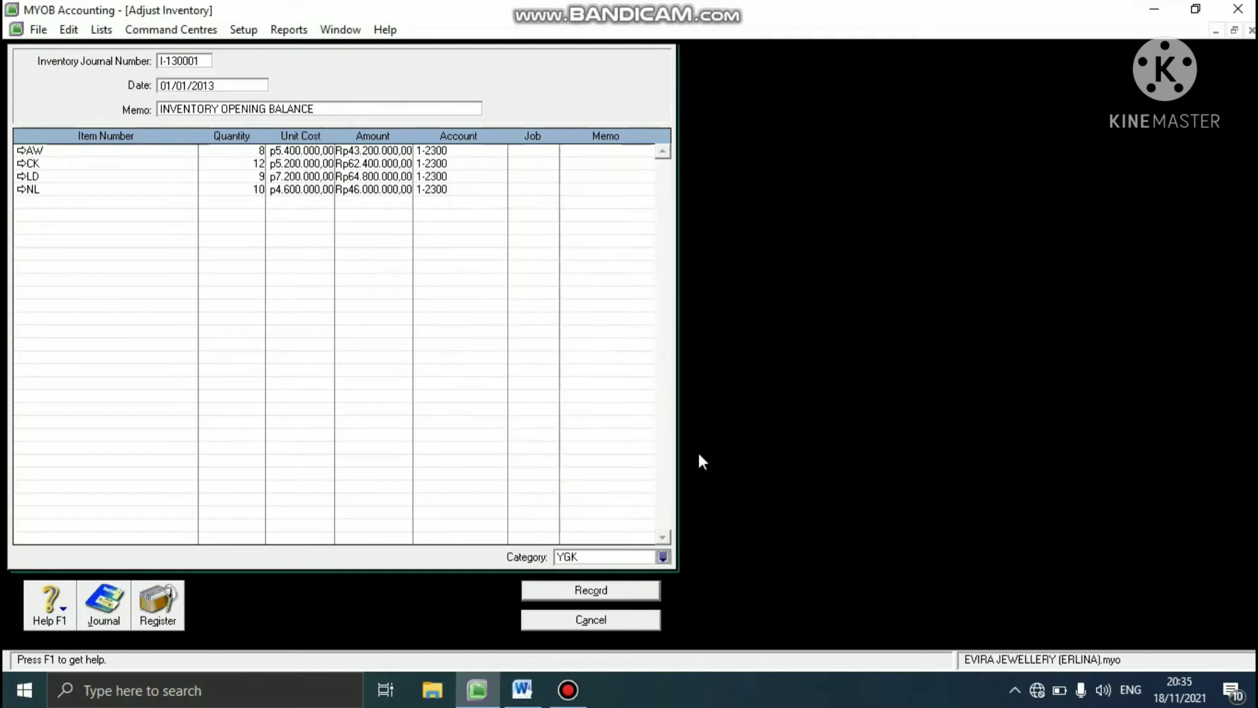
pyautogui.click(596, 593)
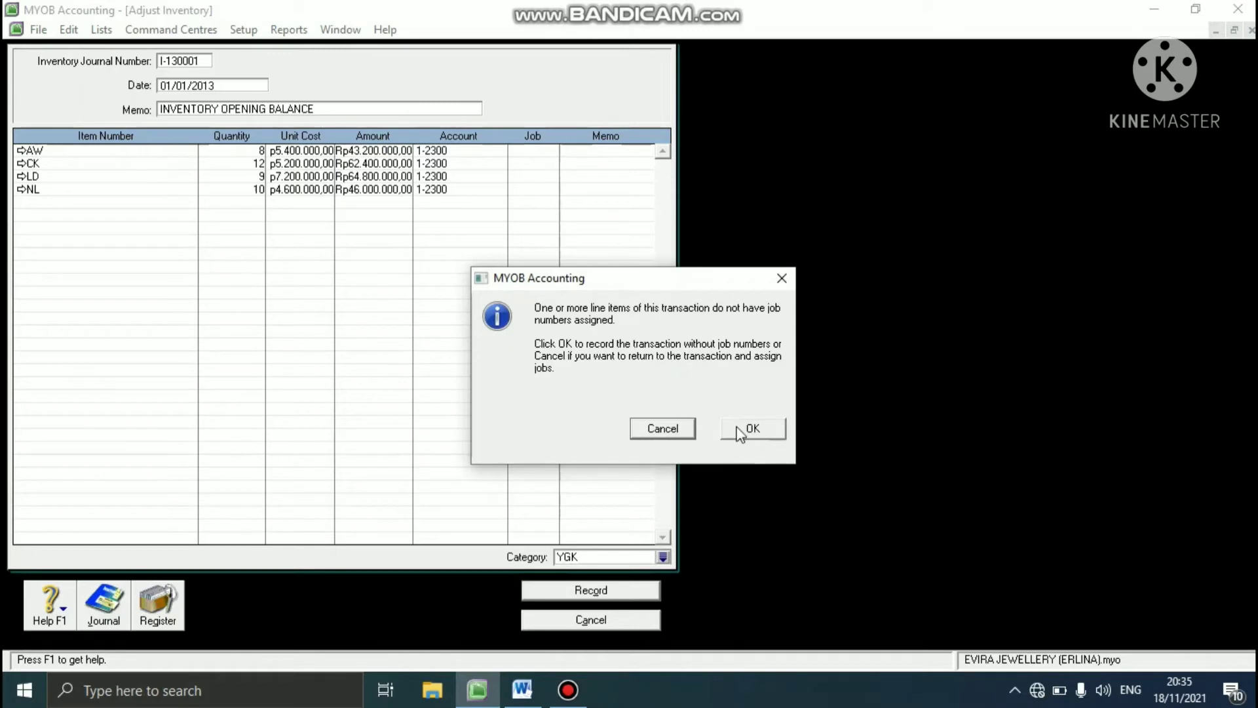
pyautogui.click(740, 430)
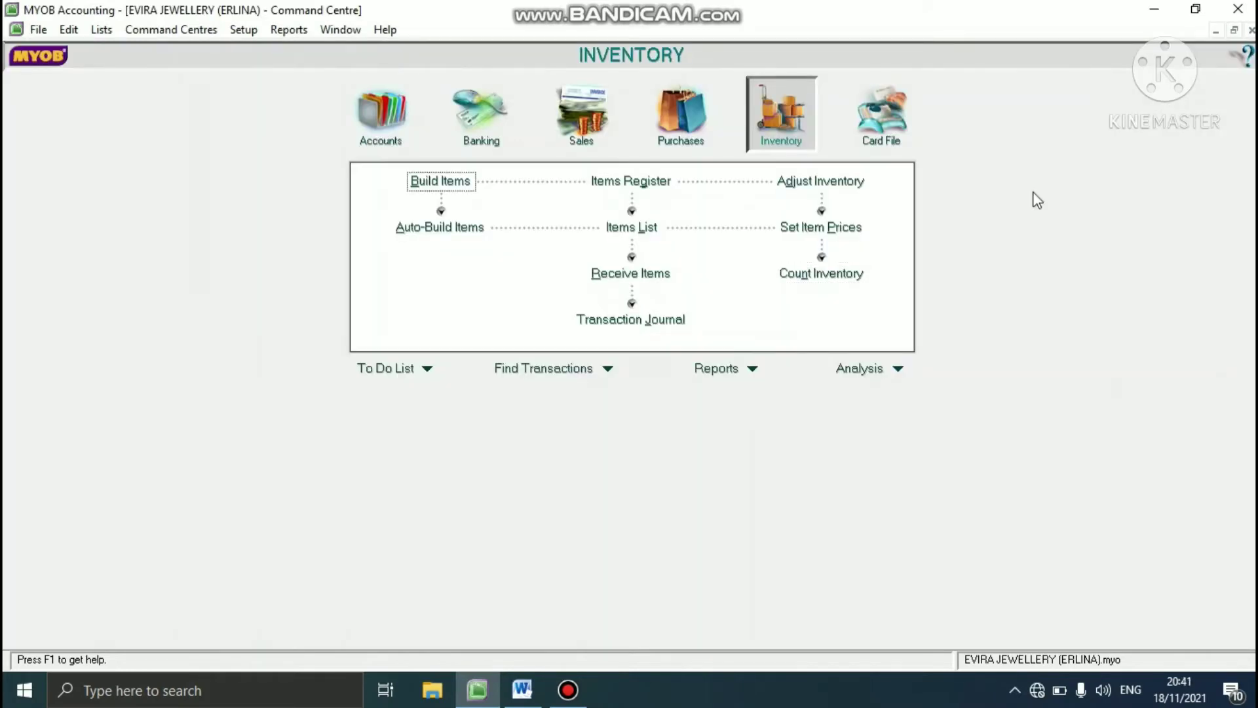
# - Switch to the Word document, read the January 2013 transactions to record, and return to MYOB Accounting
pyautogui.click(517, 688)
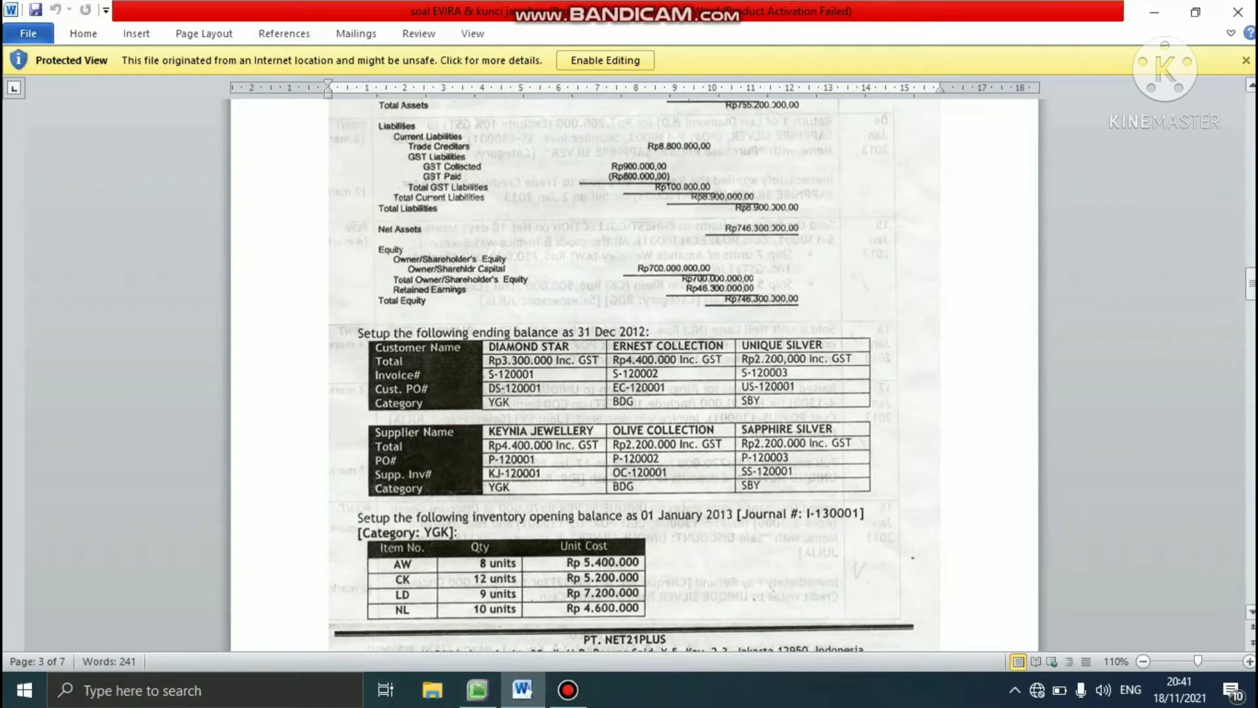
pyautogui.moveTo(1249, 283); pyautogui.dragTo(1238, 325)
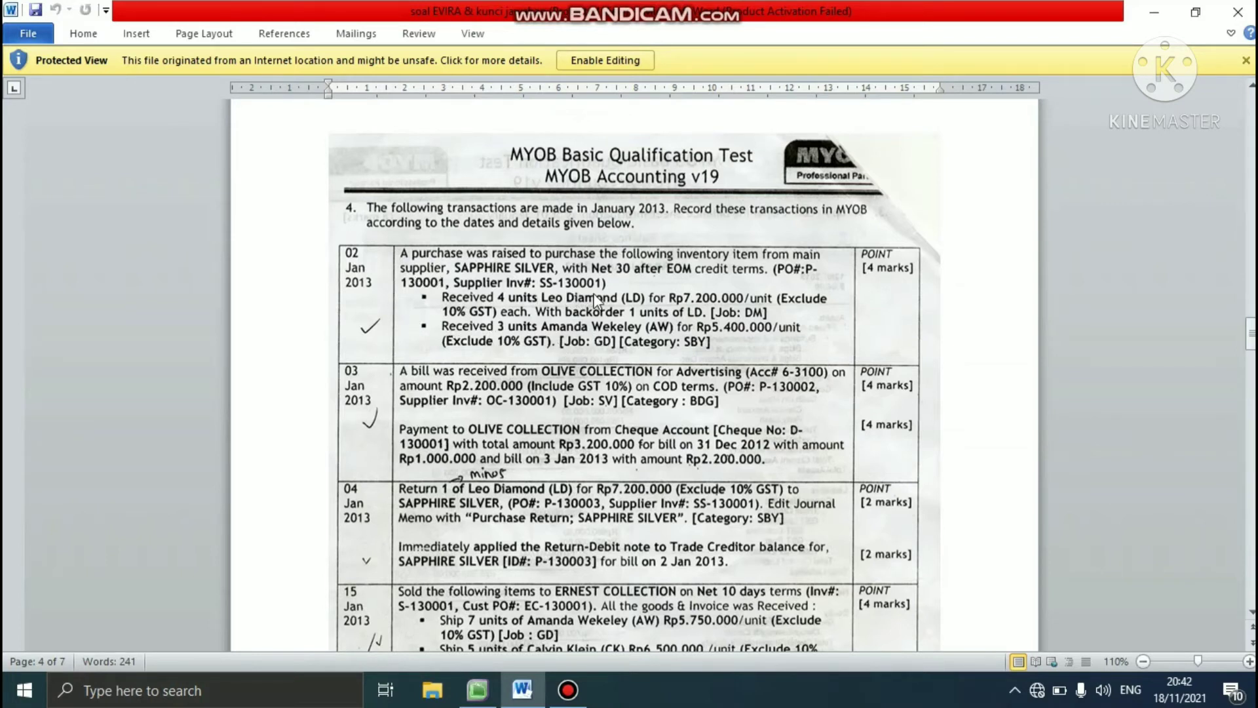
pyautogui.click(476, 688)
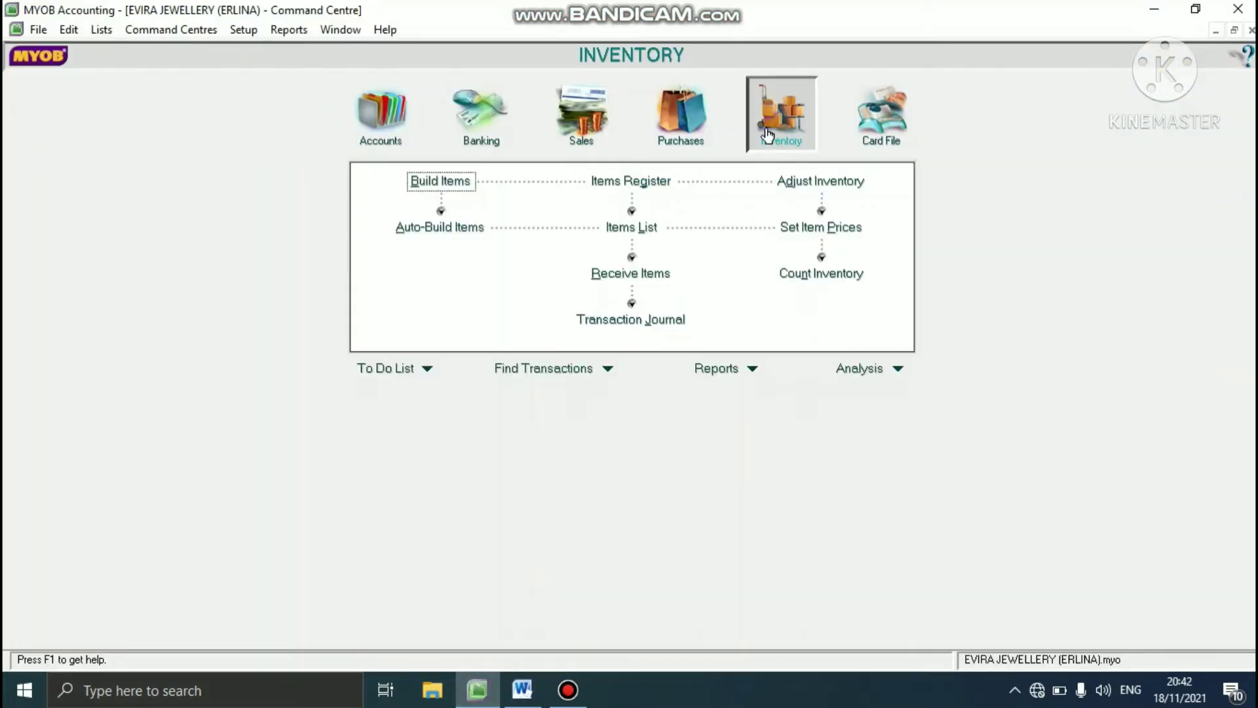
# - Start a new purchase bill for the supplier SAPPHIRE SILVER
pyautogui.click(686, 134)
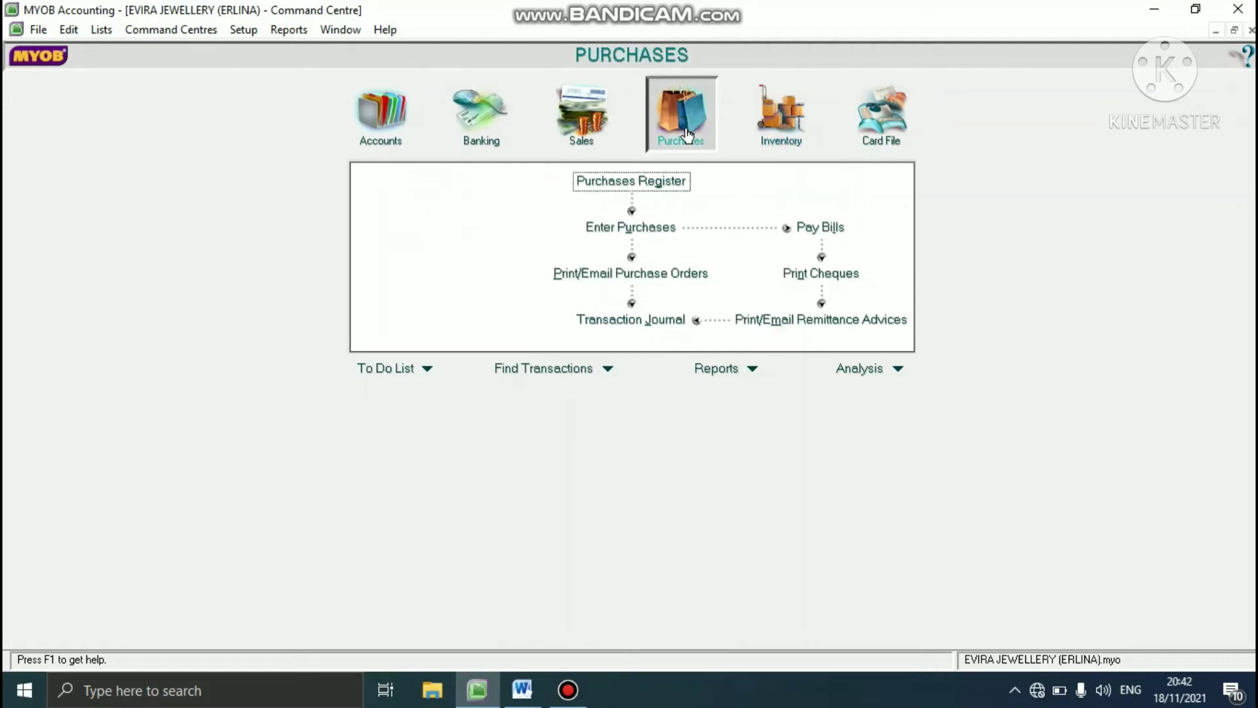
pyautogui.click(638, 227)
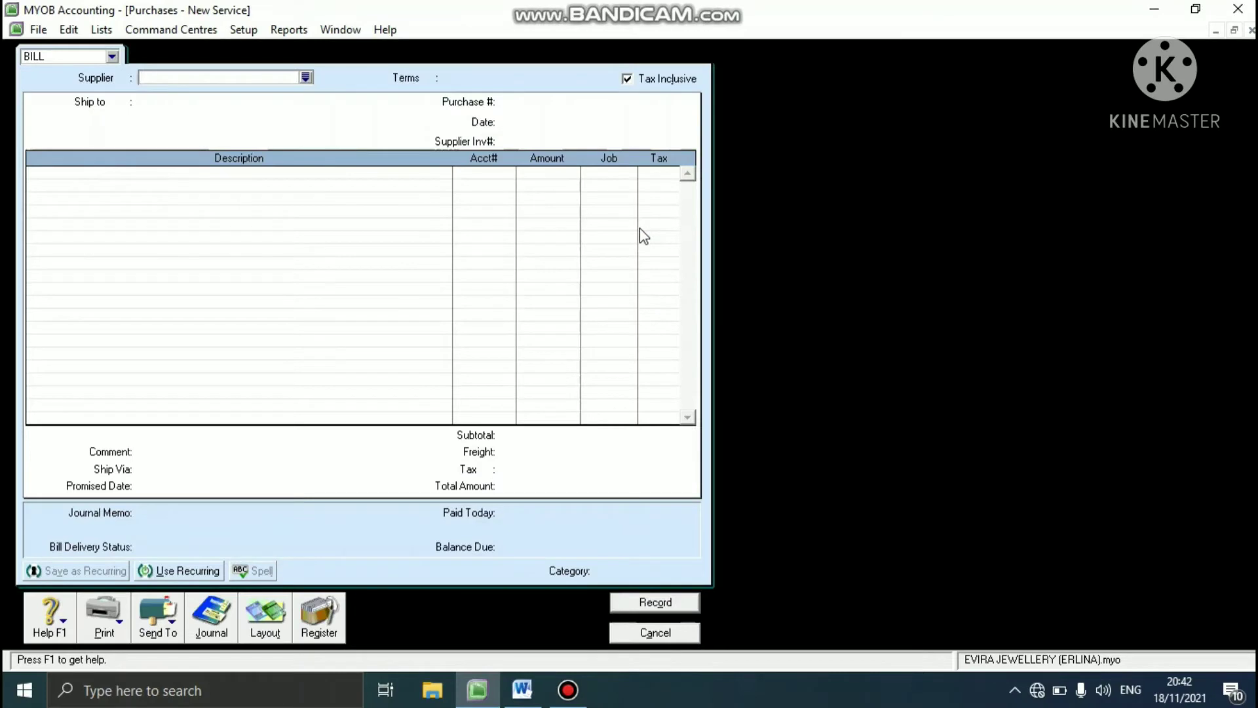
pyautogui.click(305, 79)
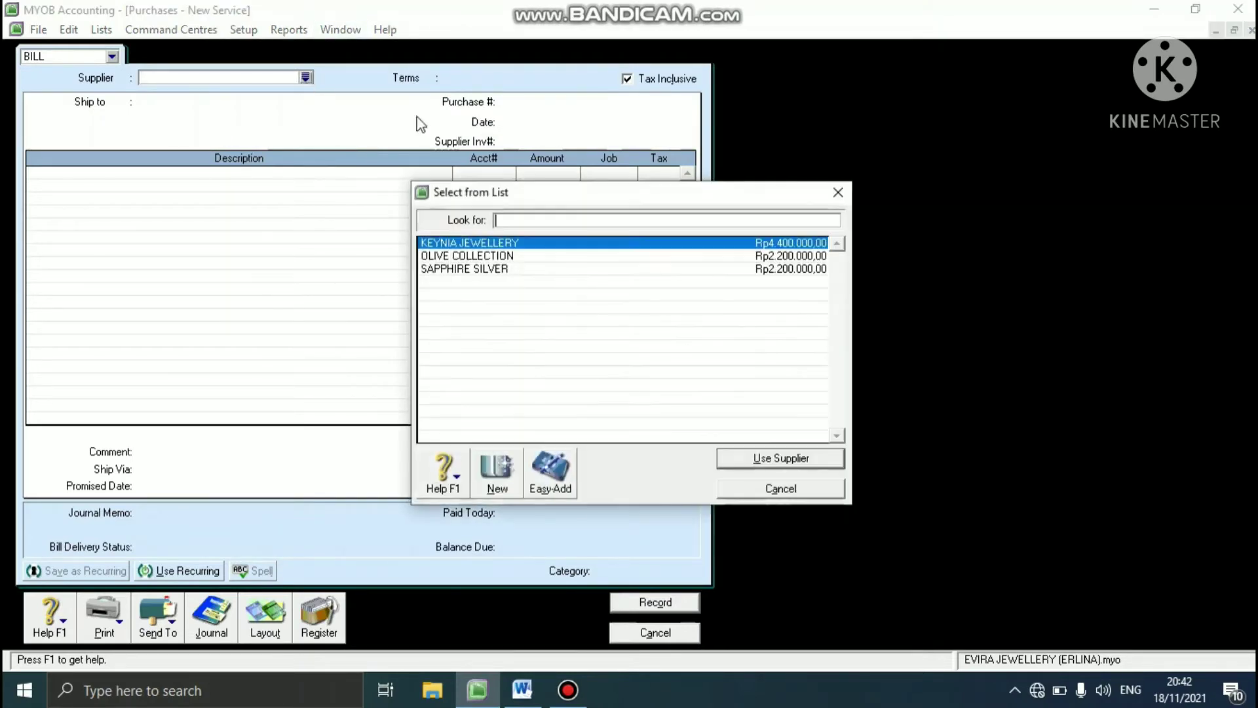
pyautogui.click(491, 269)
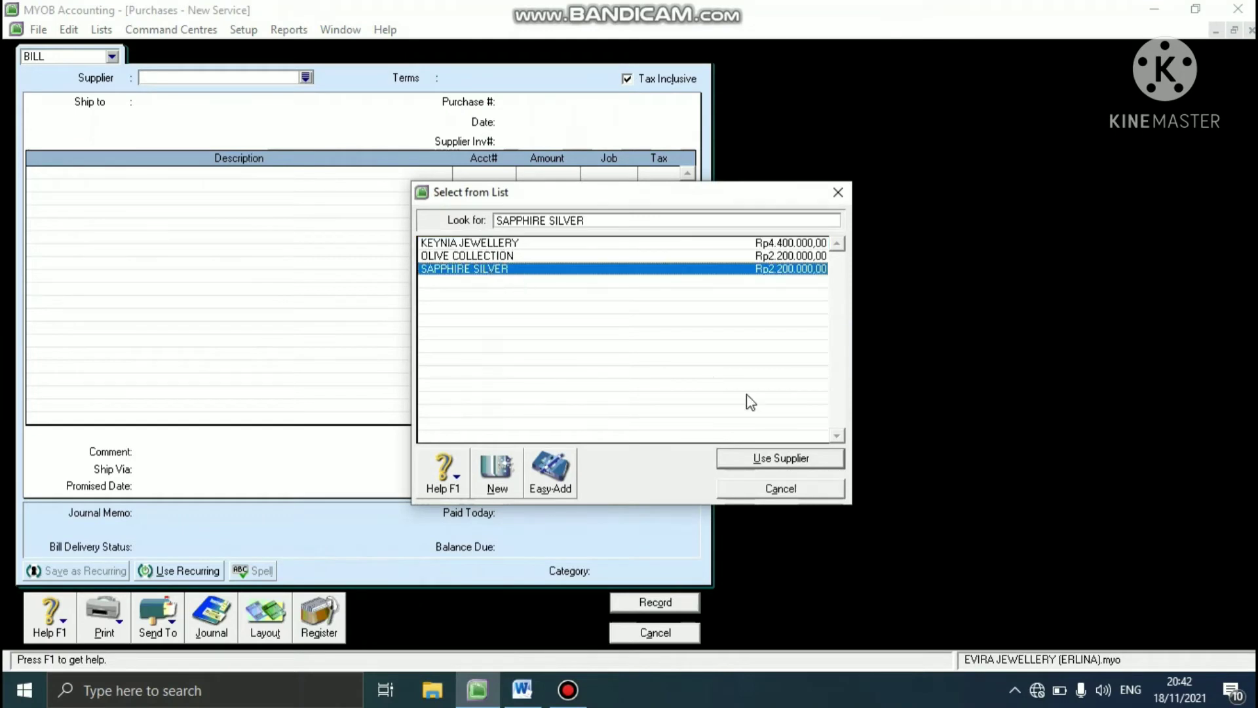
pyautogui.click(749, 461)
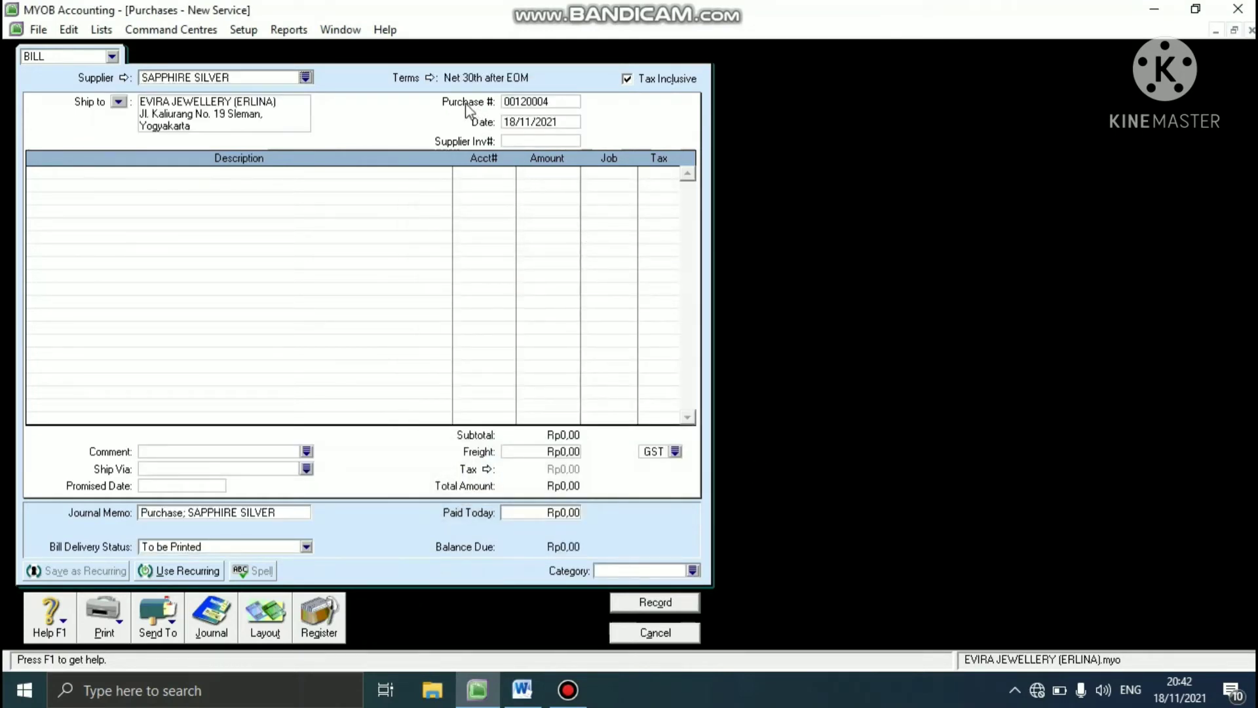
# - Check and accept the bill's credit terms, and make the bill tax exclusive
pyautogui.click(430, 76)
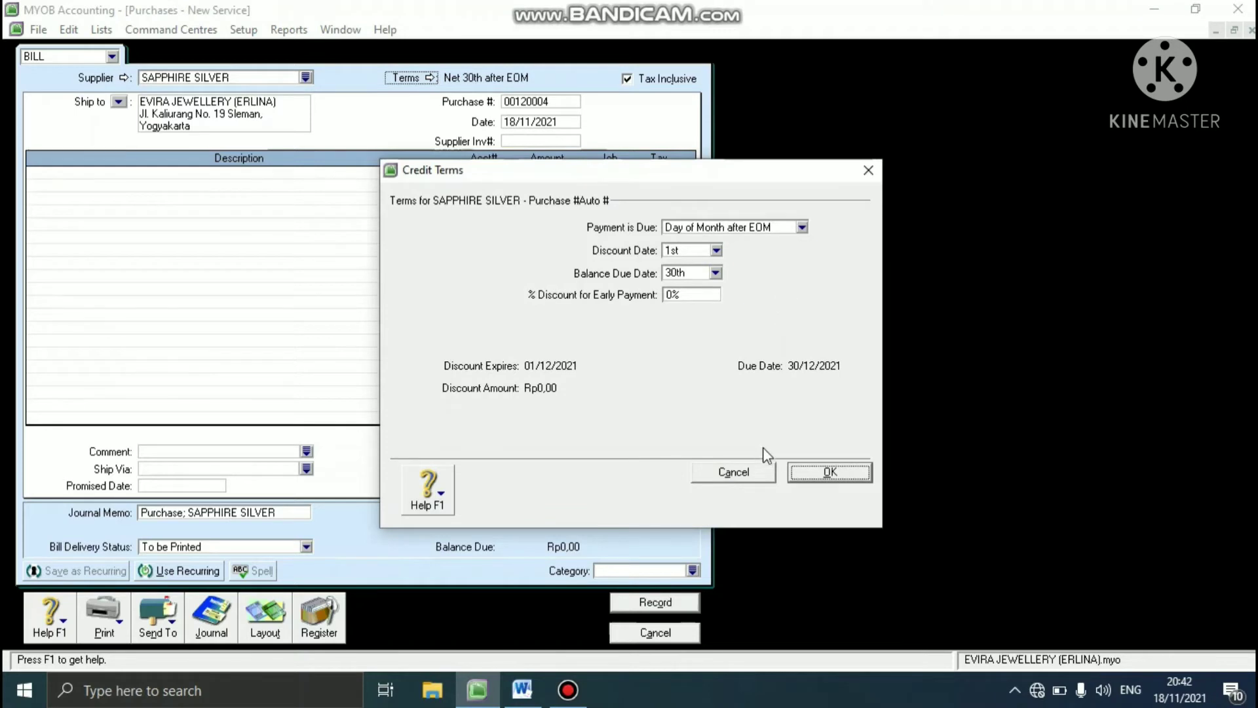
pyautogui.click(810, 473)
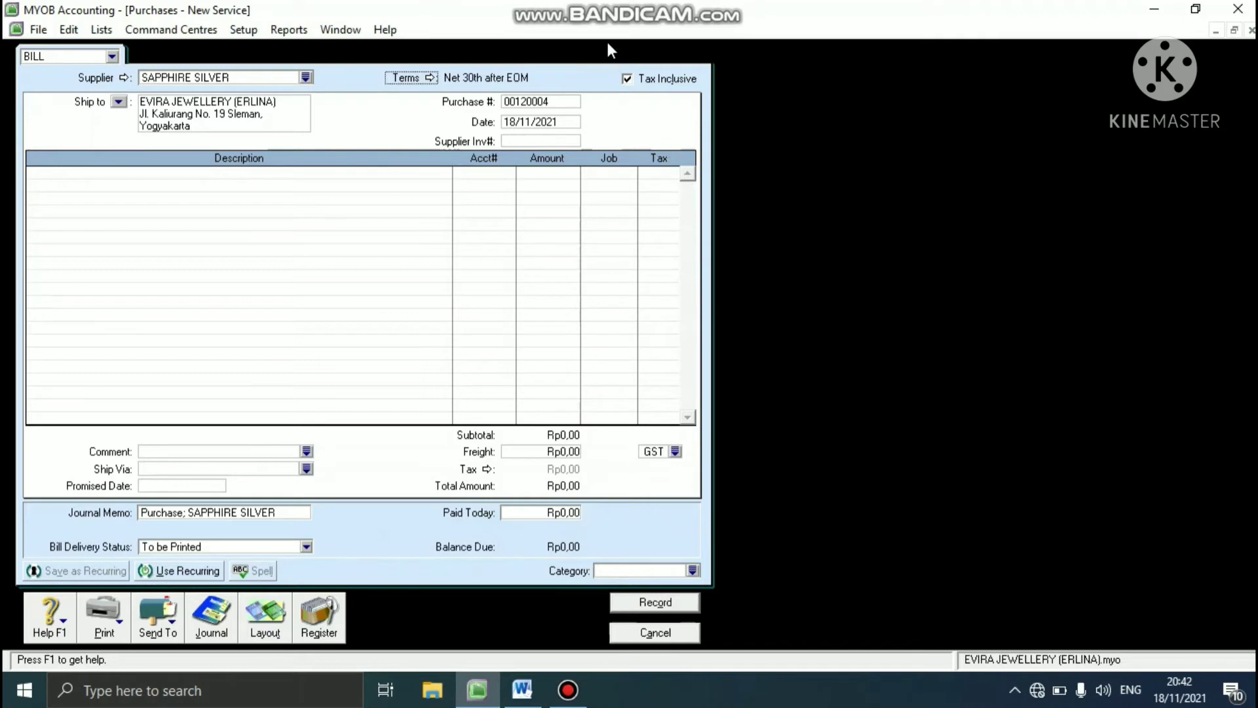
pyautogui.click(628, 80)
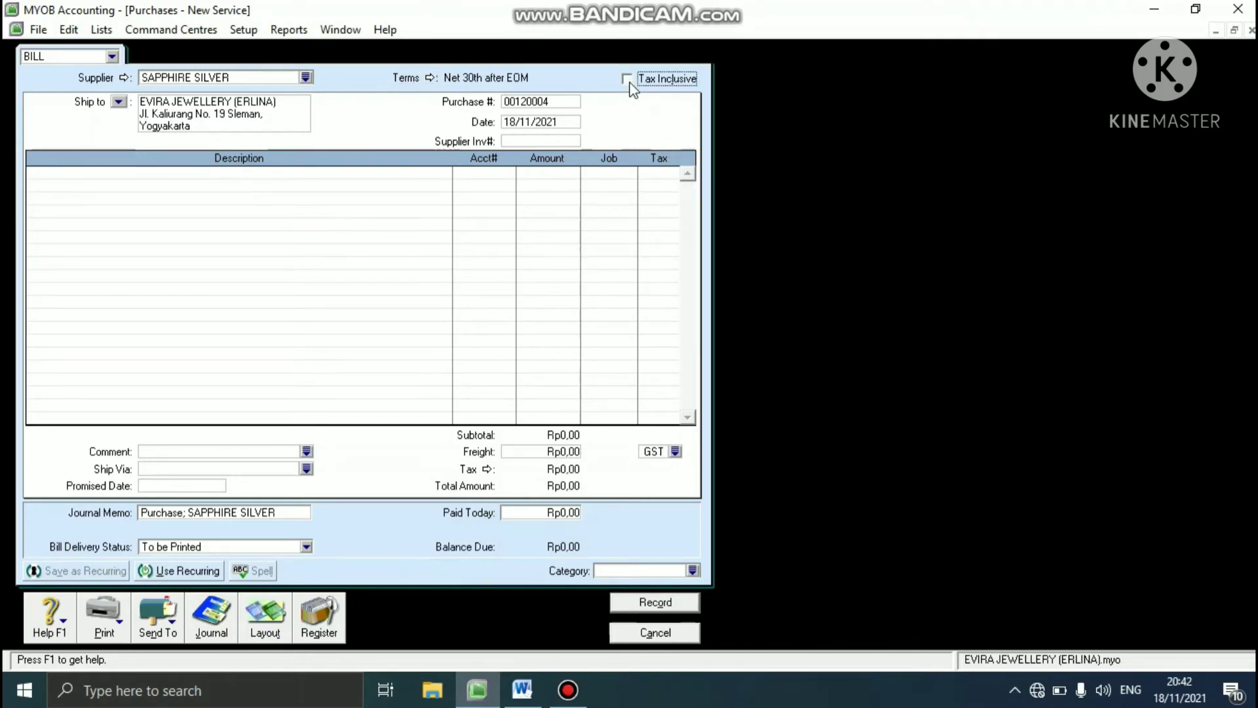
# - Set the bill's purchase number to P-130001 and its date to 02/01/2013
pyautogui.click(556, 102)
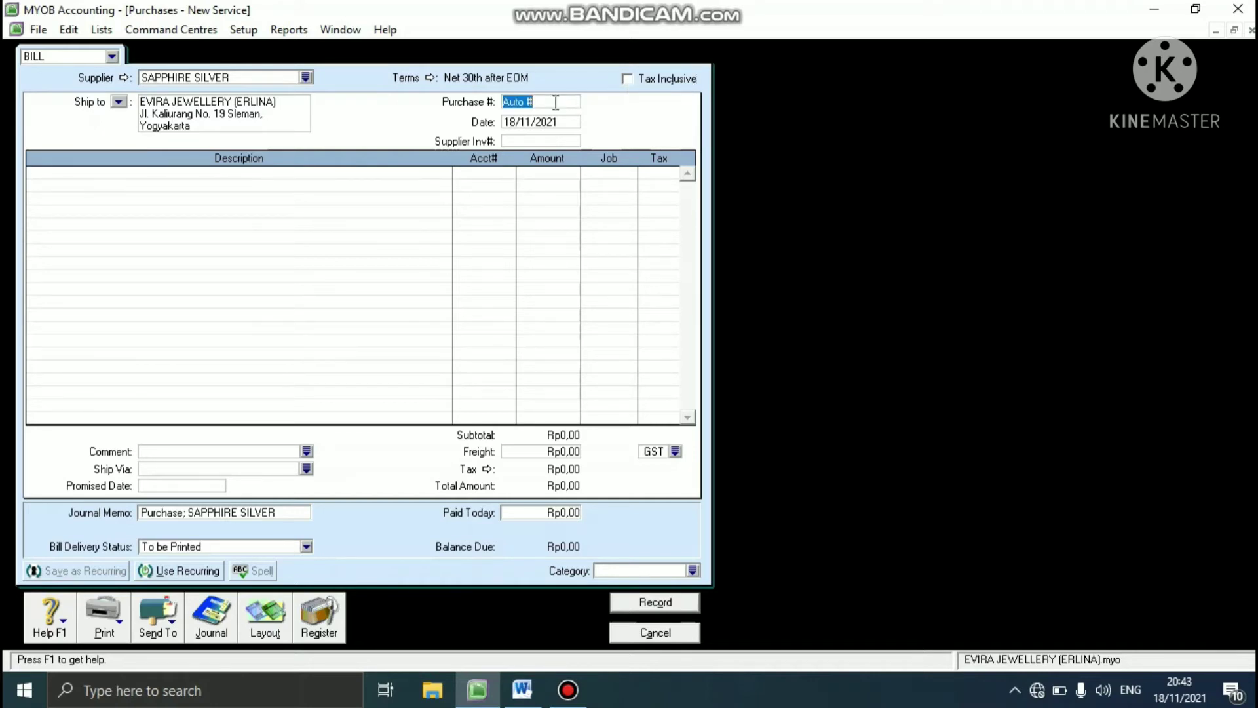
pyautogui.write('P-130001')
pyautogui.click(552, 126)
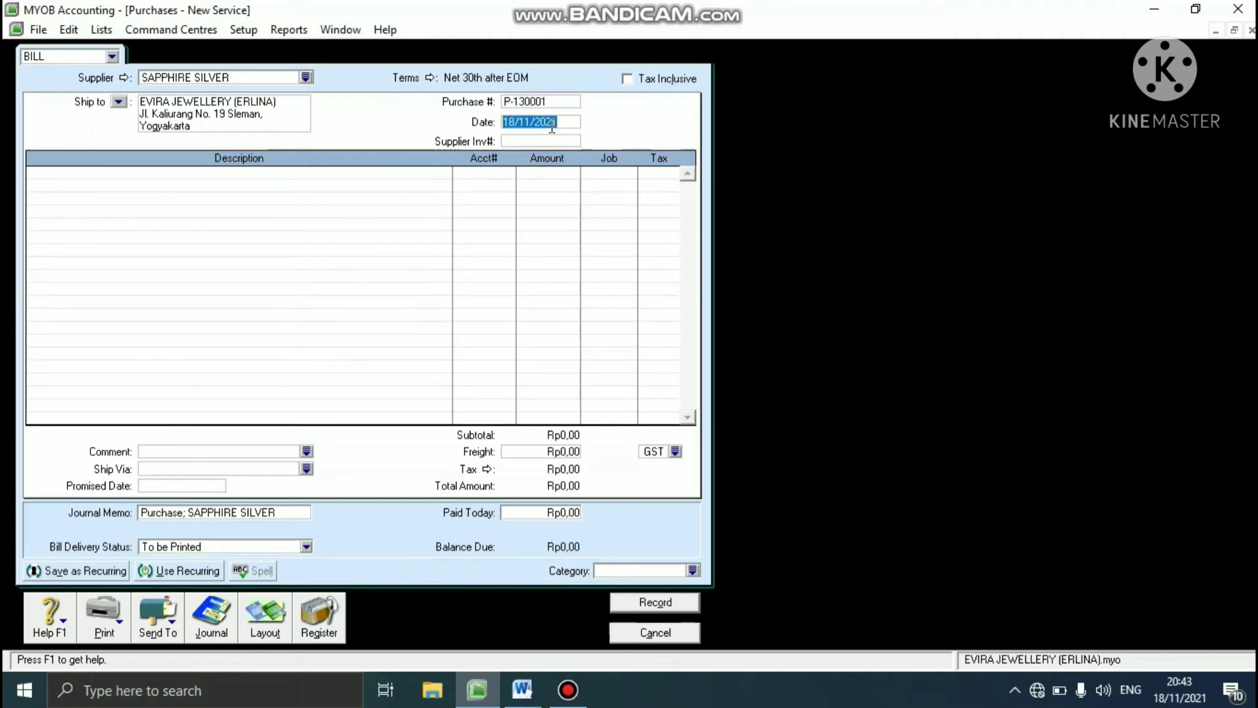
pyautogui.write('02/01/2013')
# - Enter SS-130001 as the bill's supplier invoice number
pyautogui.click(541, 141)
pyautogui.write('SS')
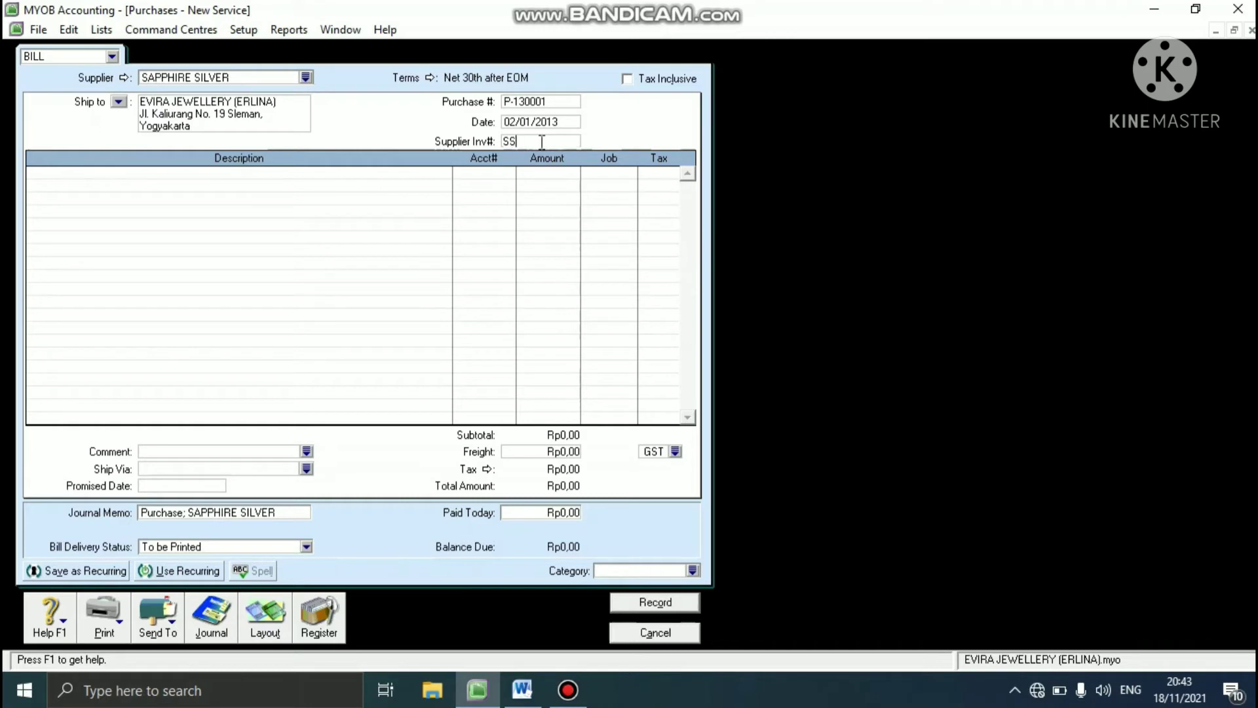
pyautogui.write('-130001')
pyautogui.press('Tab')
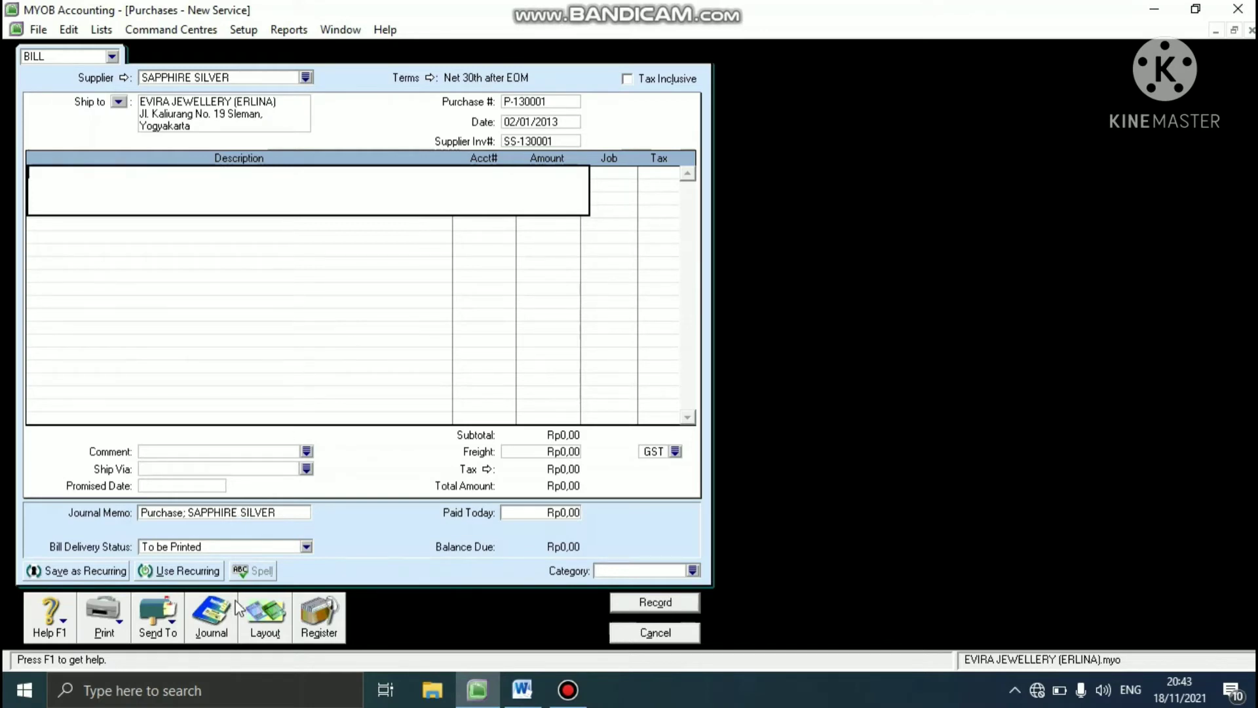
# - Change the purchase bill's layout from Service to Item
pyautogui.click(263, 616)
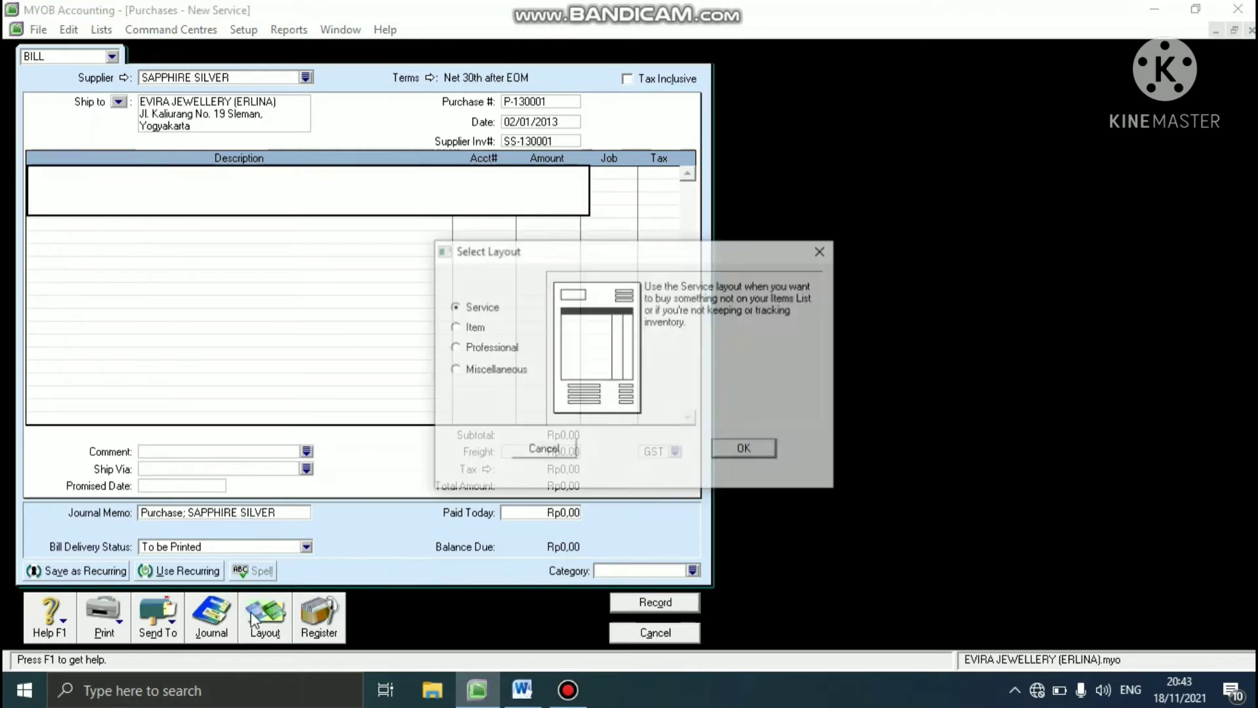
pyautogui.click(454, 327)
pyautogui.click(740, 450)
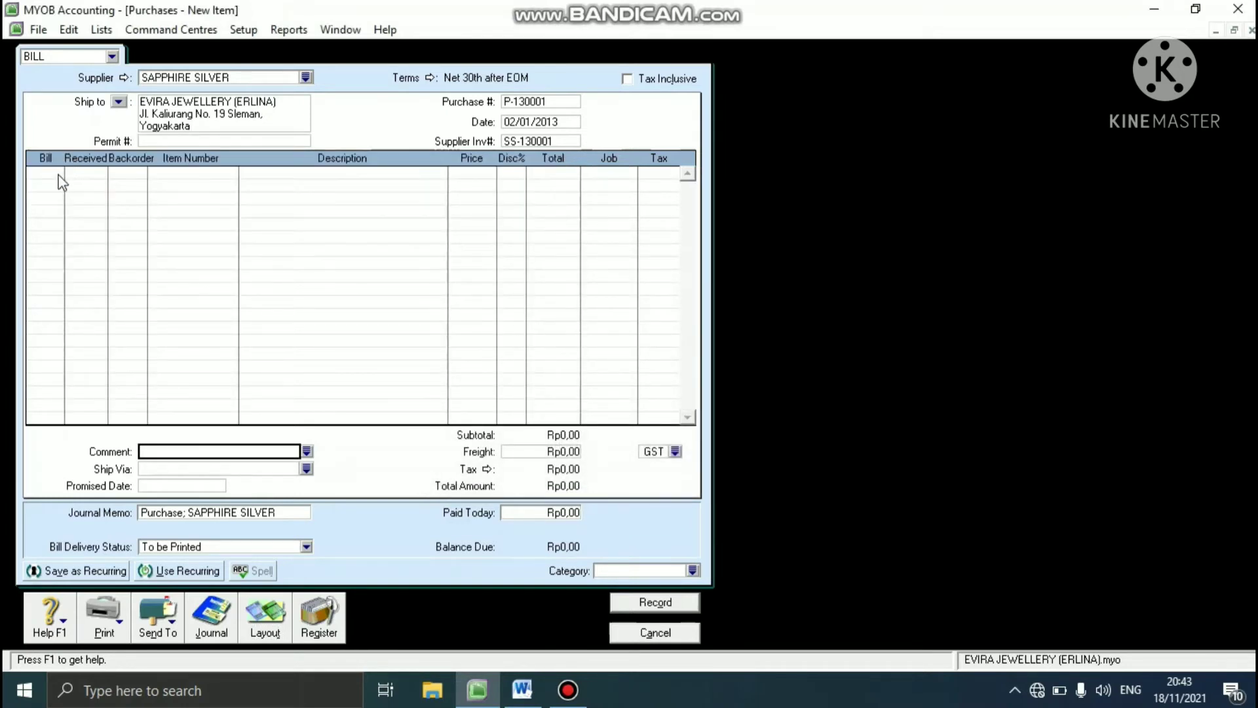
# - Add item LD to the first bill line with 4 units billed and 1 unit on backorder
pyautogui.click(59, 174)
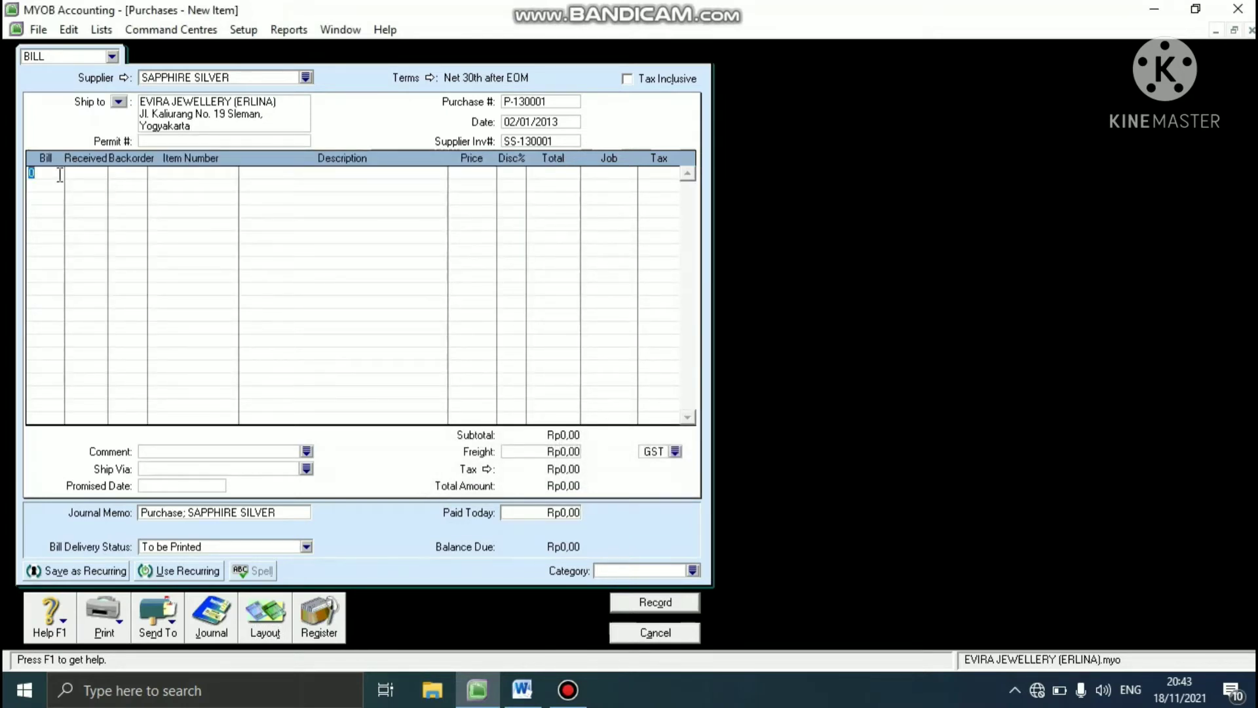
pyautogui.write('4')
pyautogui.press('Tab')
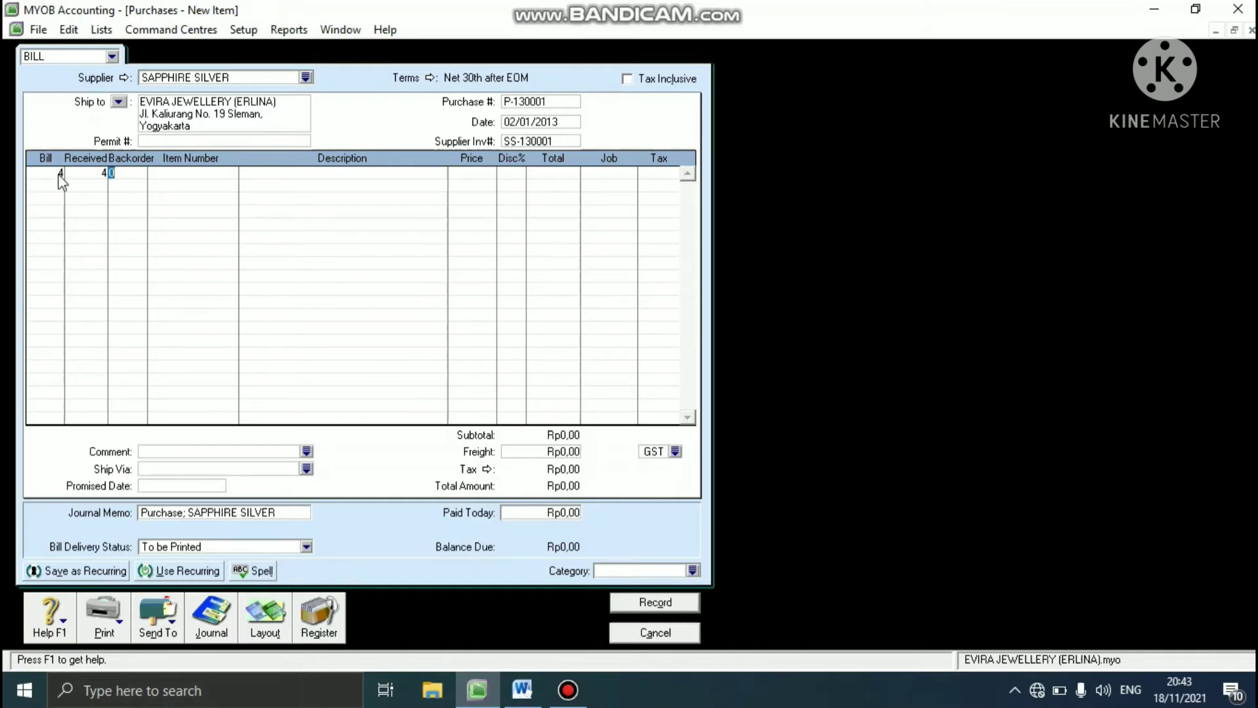
pyautogui.write('1')
pyautogui.press('Tab')
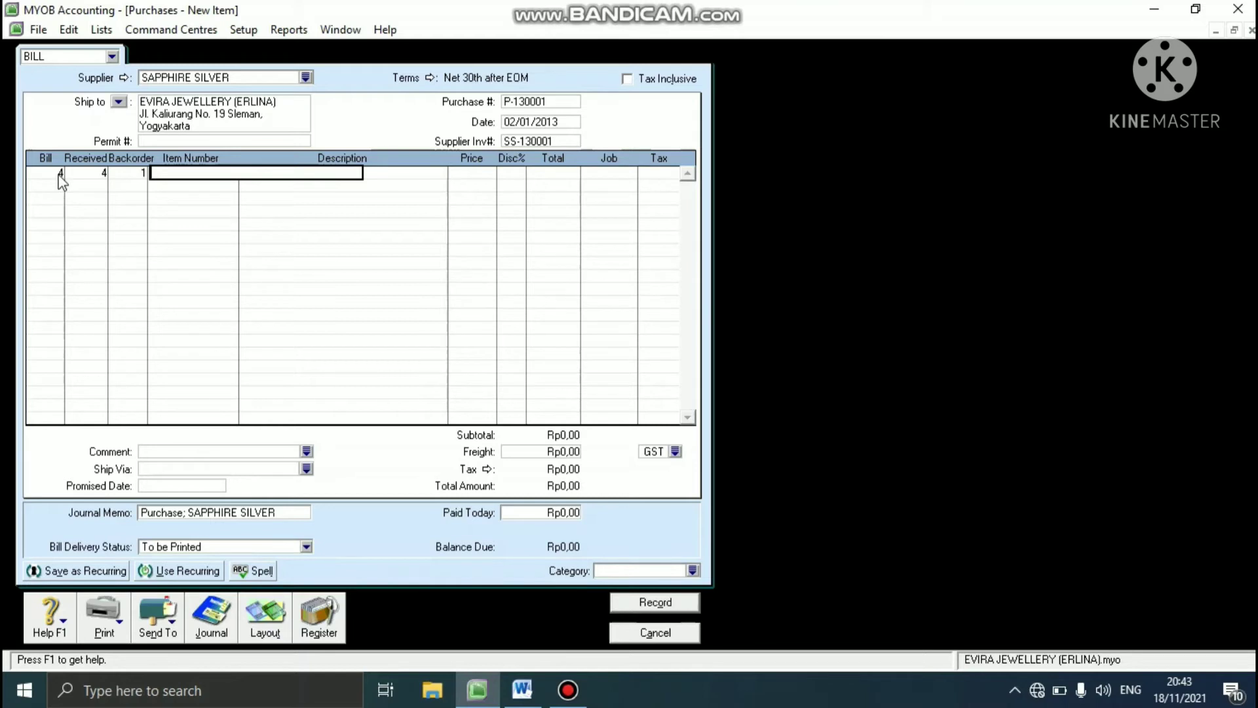
pyautogui.write('LD')
pyautogui.press('Tab')
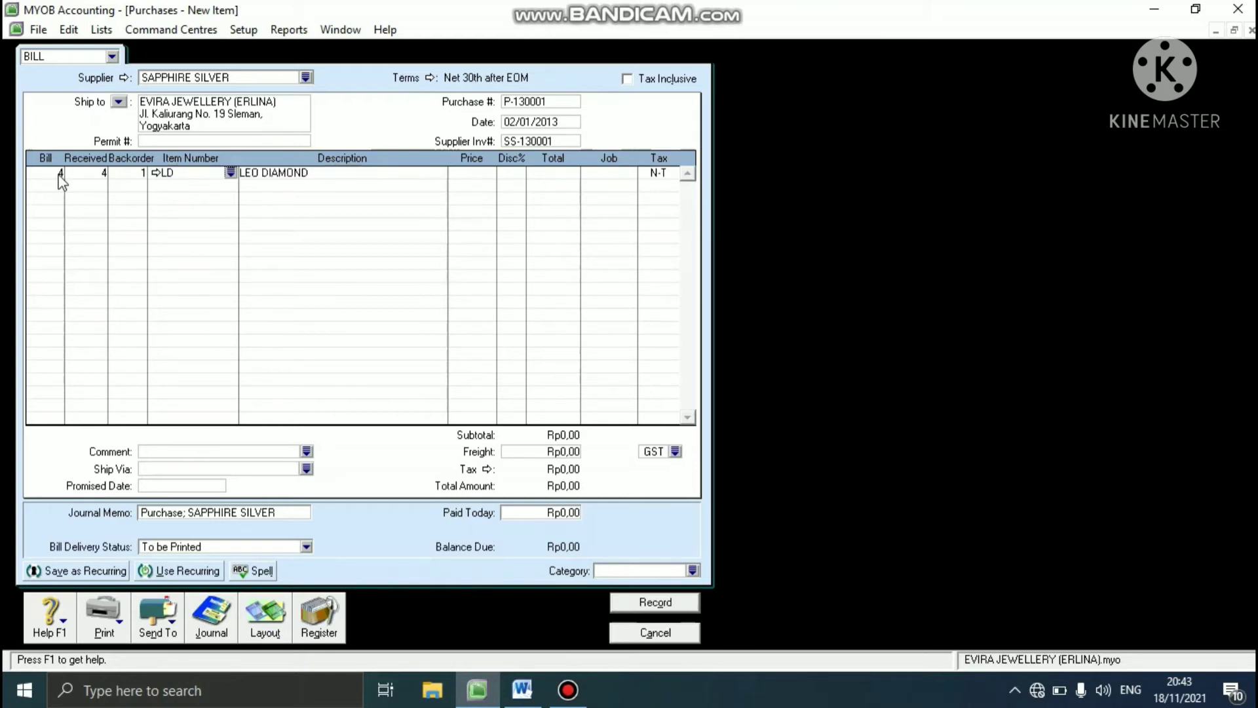
# - Set the price of the LEO DIAMOND line to Rp7.200.000, keeping its description
pyautogui.press('Tab')
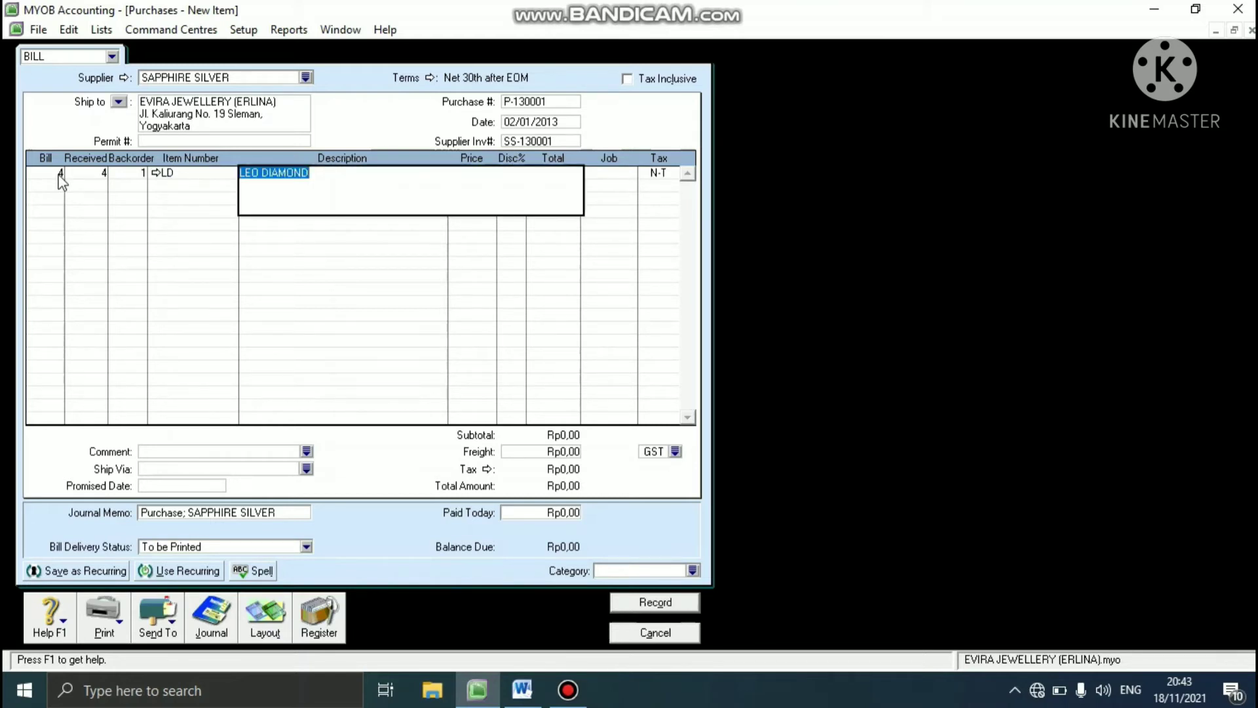
pyautogui.press('Tab')
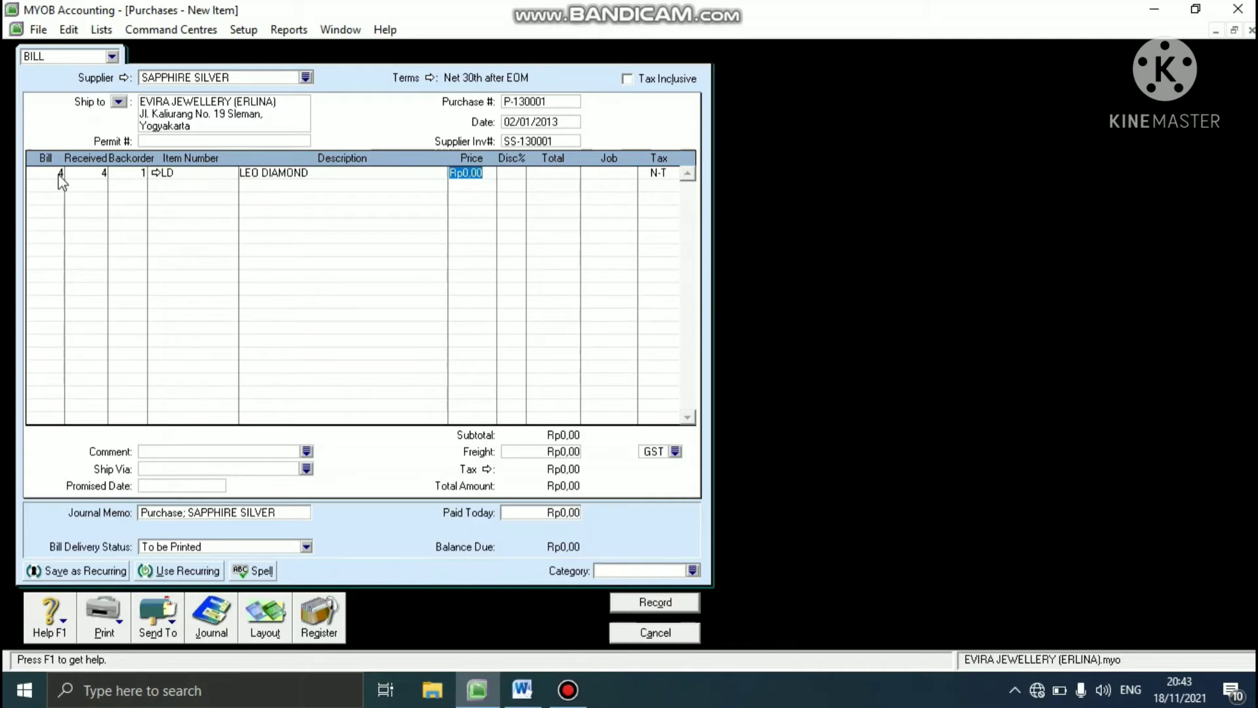
pyautogui.write('7200000')
pyautogui.press('Tab')
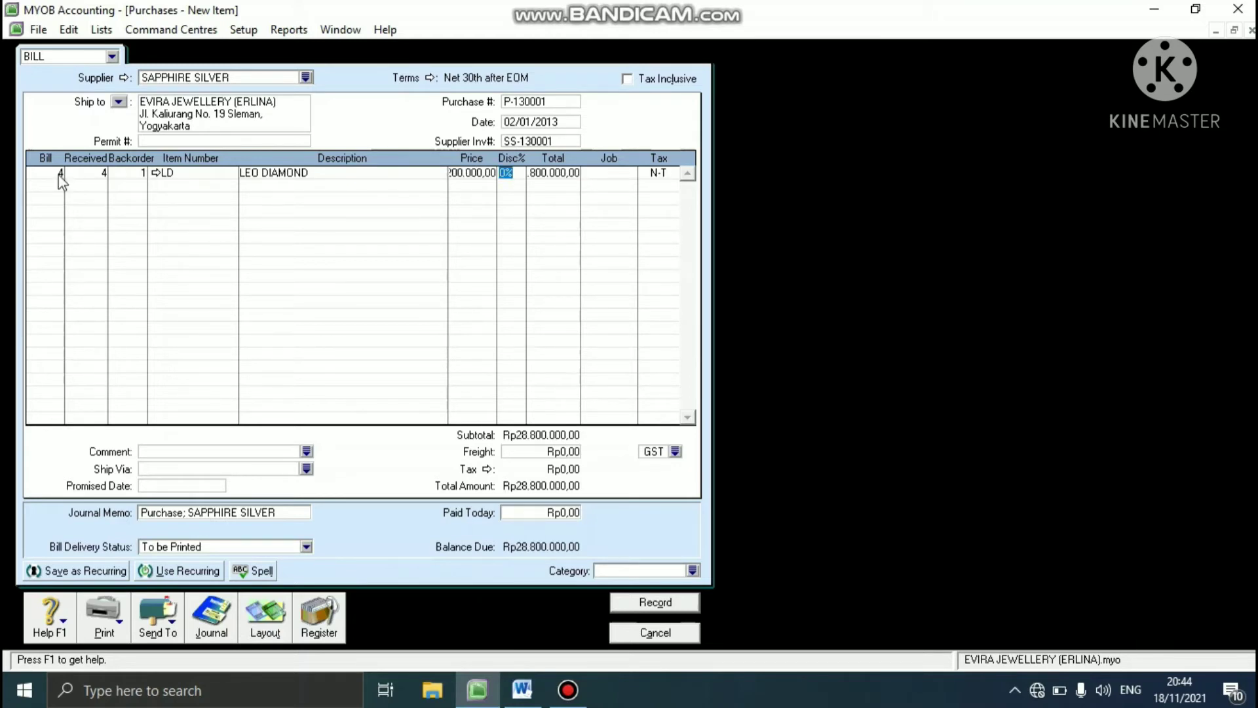
# - Assign job DM to the LEO DIAMOND line, leaving its discount and total as they are
pyautogui.press('Tab')
pyautogui.press('Tab')
pyautogui.click(630, 172)
pyautogui.write('DM')
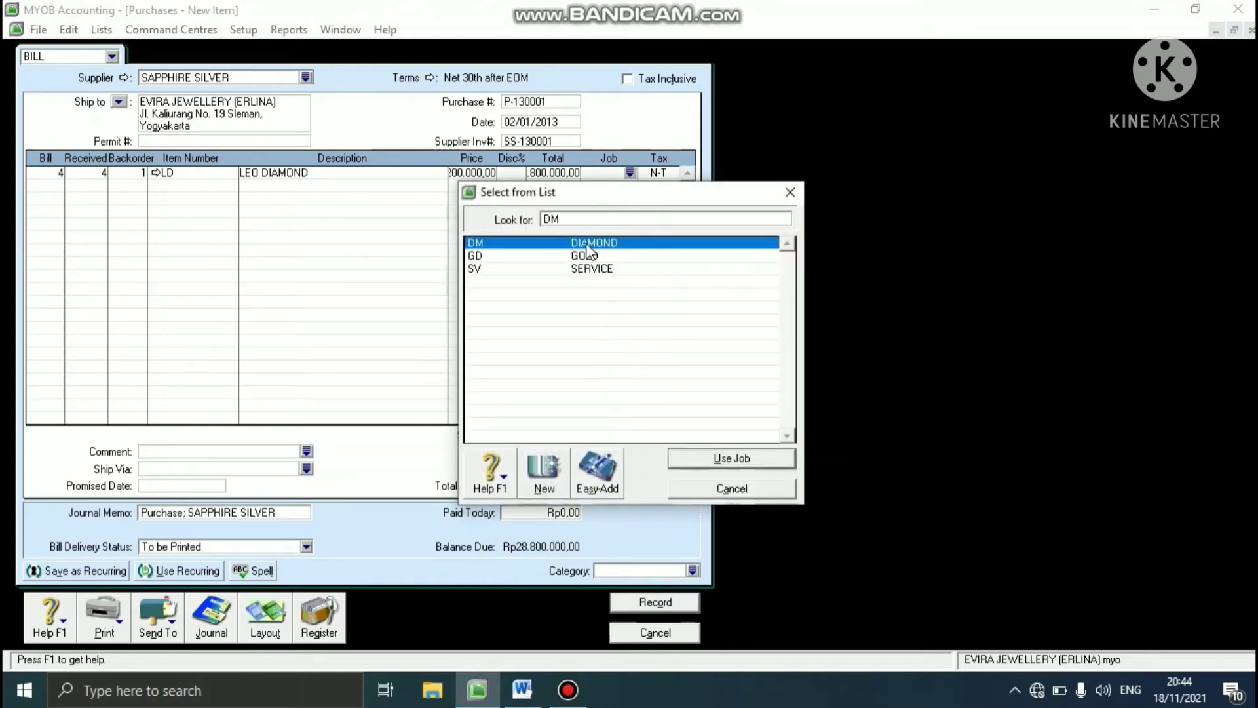
pyautogui.click(721, 458)
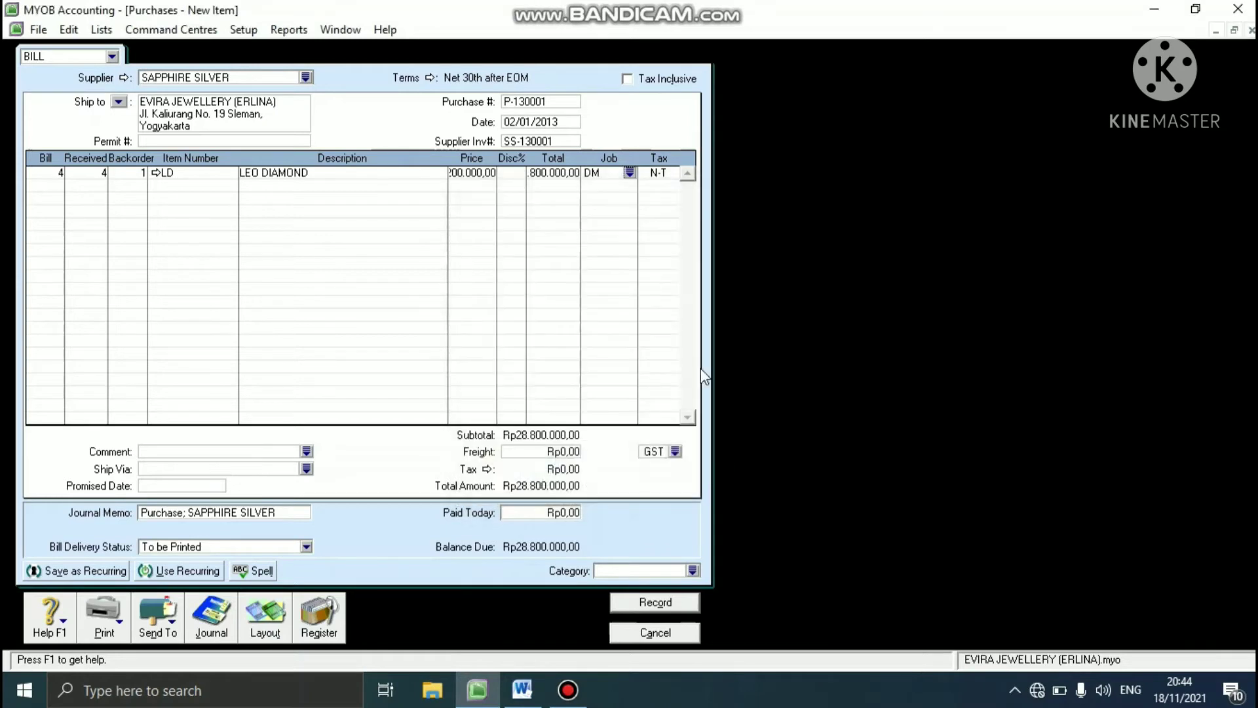
# - Set the tax code of the LEO DIAMOND line to GST
pyautogui.press('Tab')
pyautogui.click(673, 172)
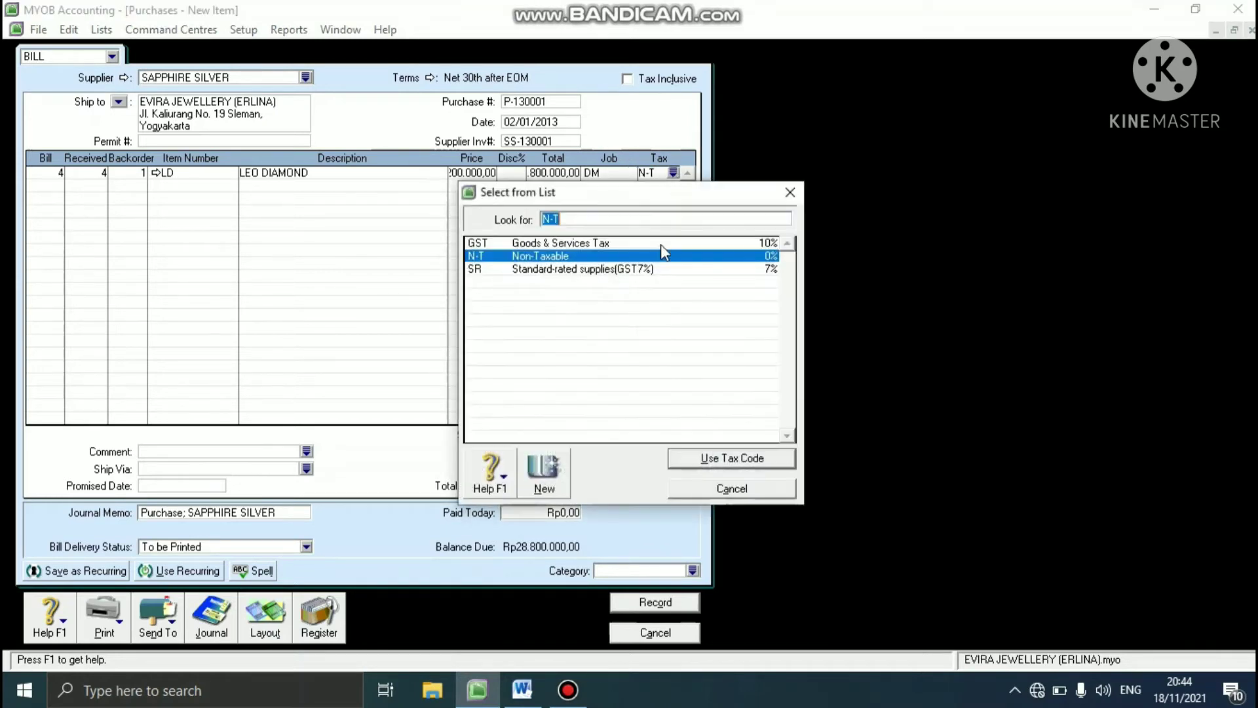
pyautogui.click(600, 243)
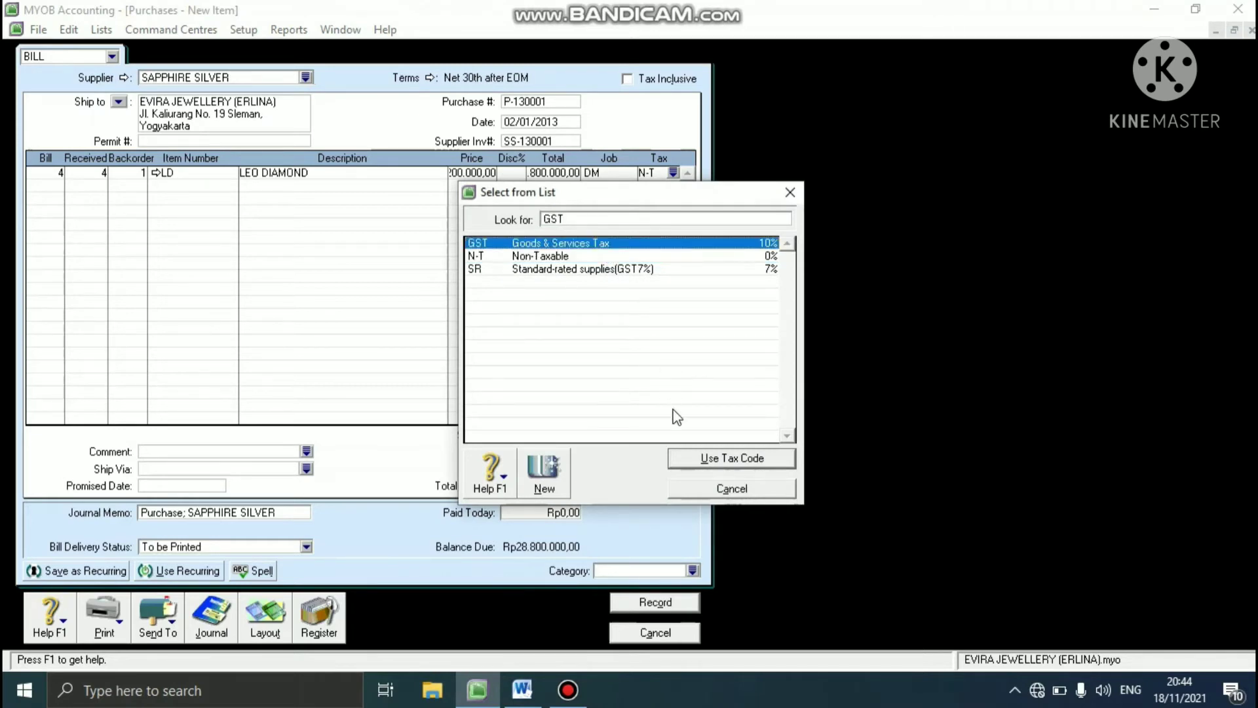
pyautogui.click(695, 464)
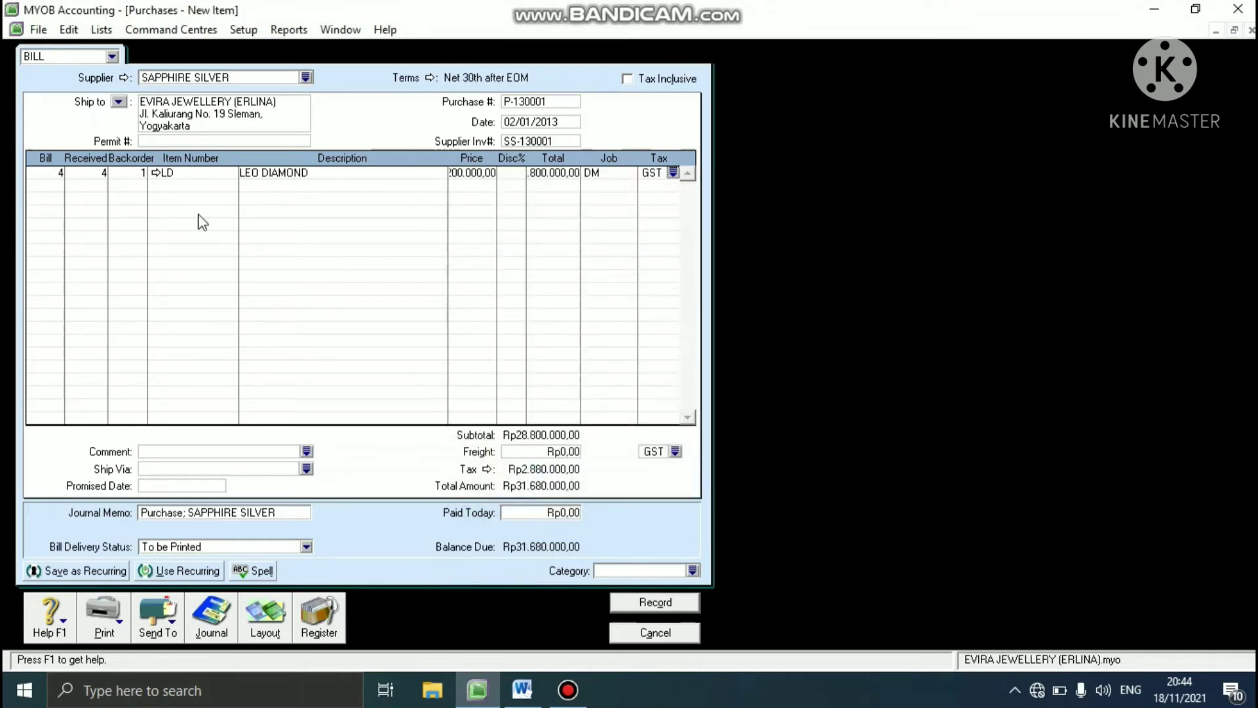
# - Add item AW to the second bill line with 3 units billed and no backorder
pyautogui.click(52, 188)
pyautogui.write('3')
pyautogui.press('Tab')
pyautogui.press('Tab')
pyautogui.press('Tab')
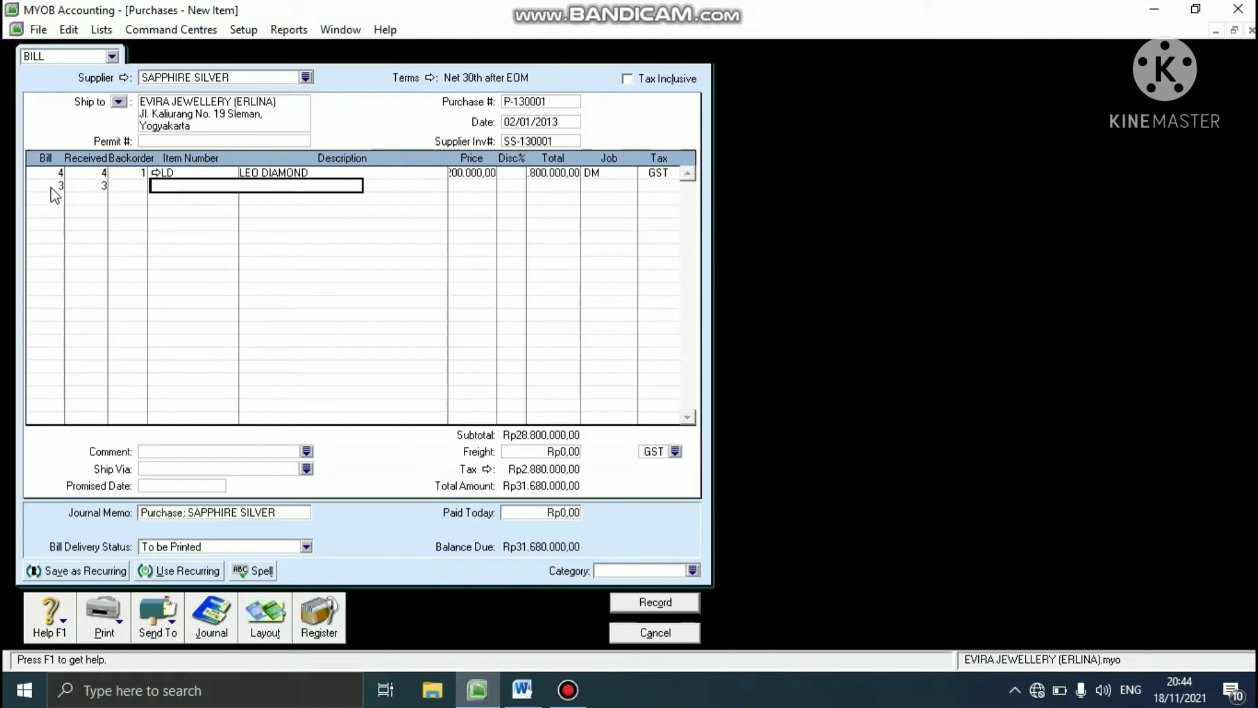
pyautogui.write('AW')
pyautogui.press('Tab')
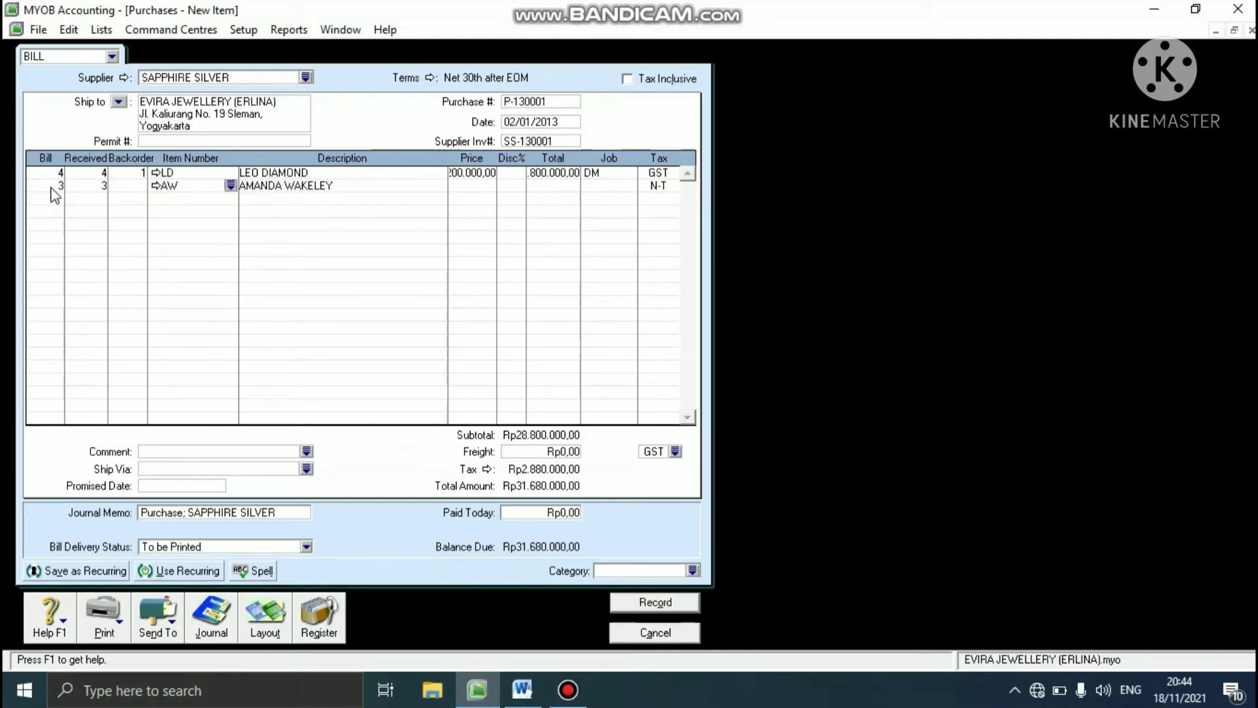
# - Set the price of the AMANDA WAKELEY line to Rp5.400.000, keeping its description, discount and total
pyautogui.press('Tab')
pyautogui.press('Tab')
pyautogui.write('5400')
pyautogui.write('000')
pyautogui.press('Tab')
pyautogui.press('Tab')
pyautogui.press('Tab')
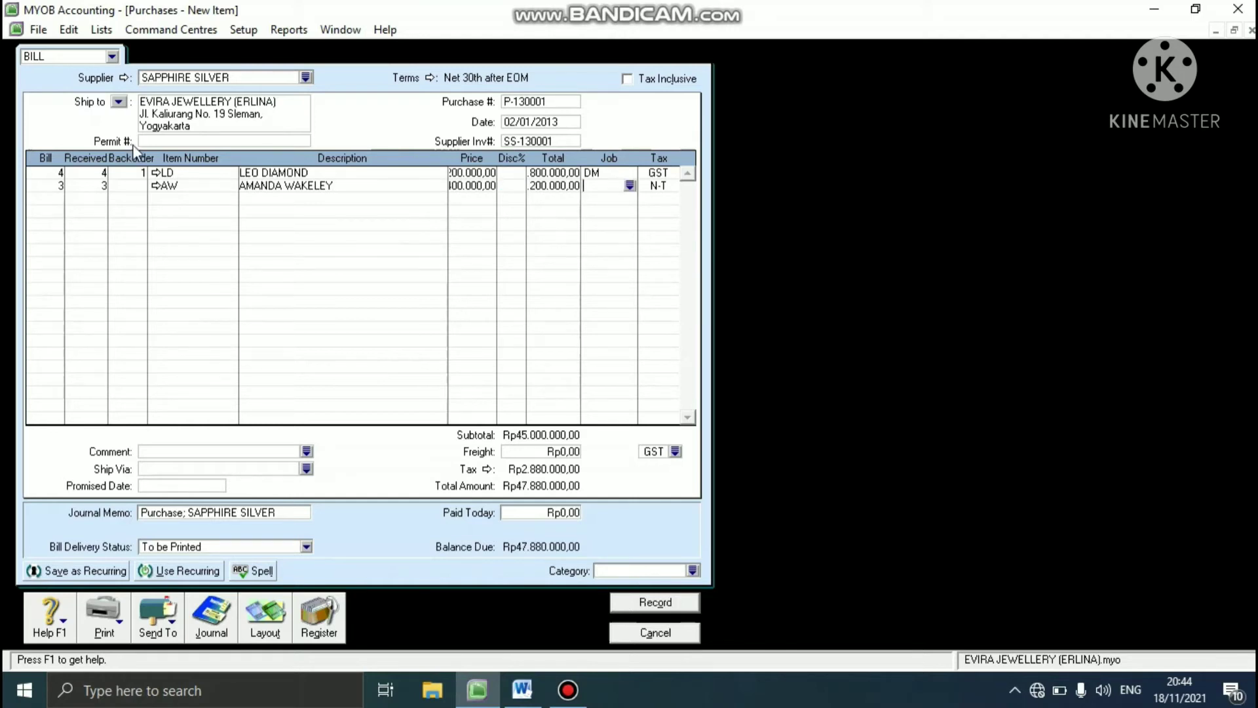
# - Assign job GD and tax code GST to the AMANDA WAKELEY line
pyautogui.click(631, 186)
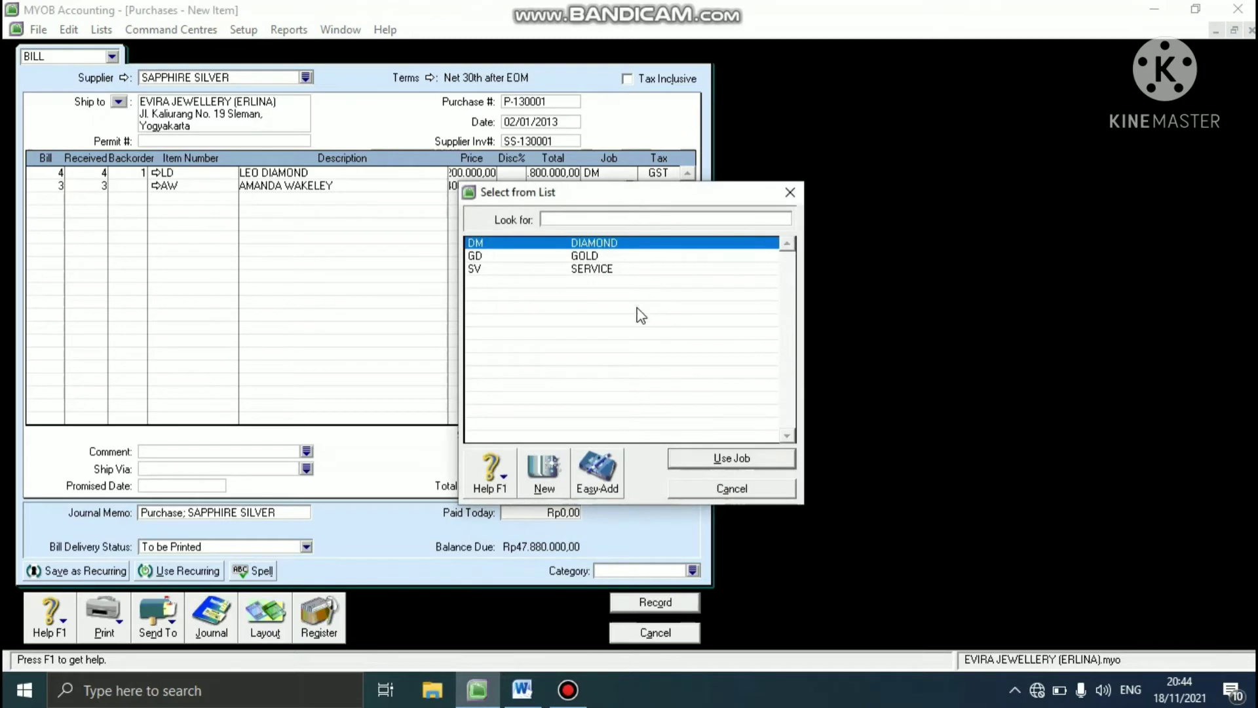
pyautogui.write('GD')
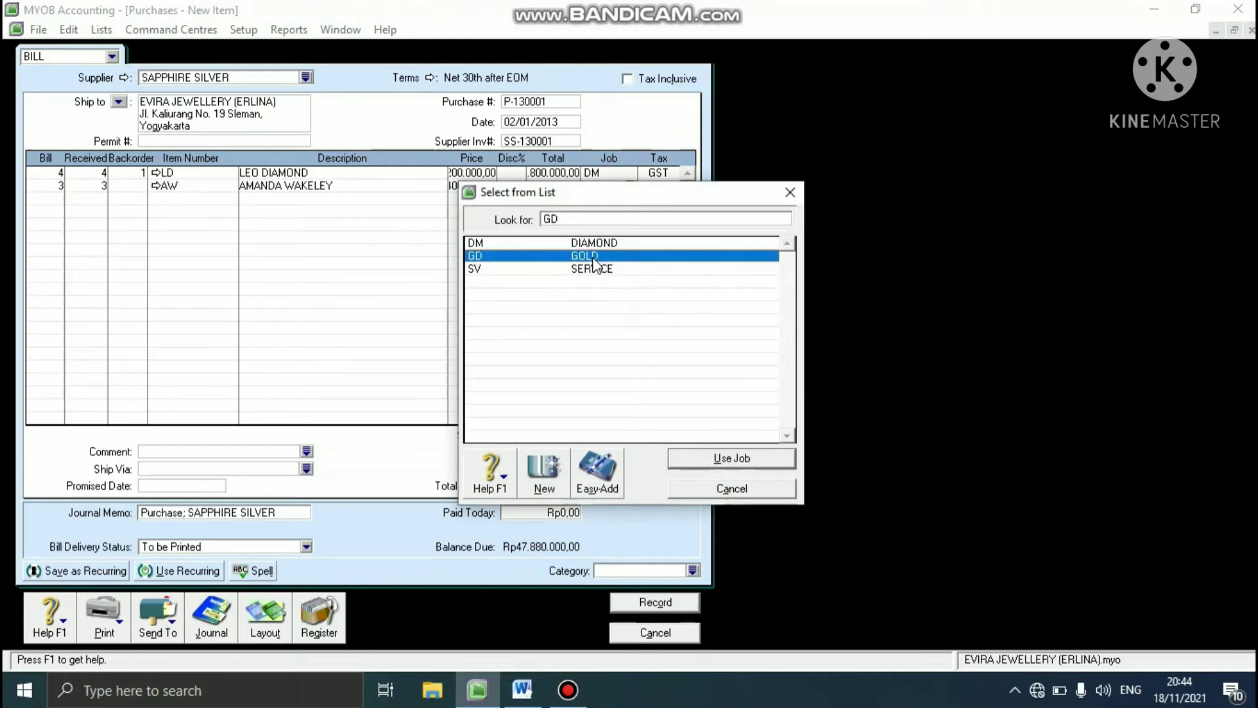
pyautogui.click(723, 457)
pyautogui.press('Tab')
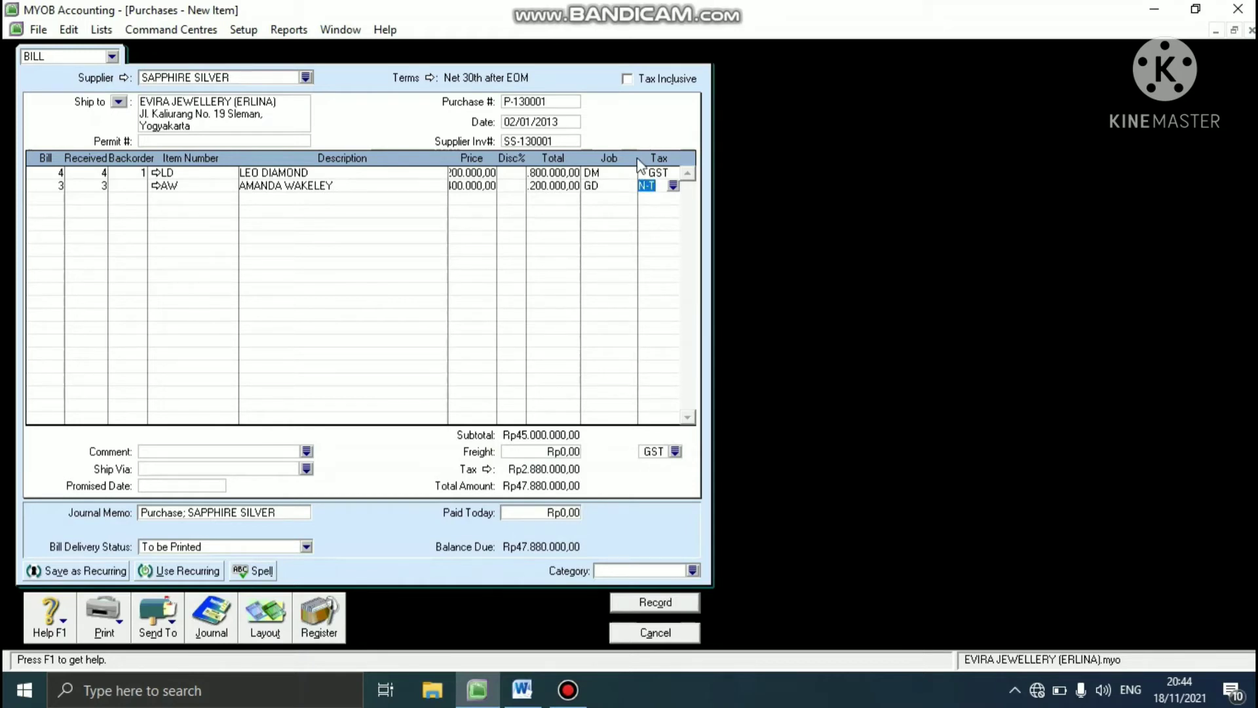
pyautogui.click(673, 185)
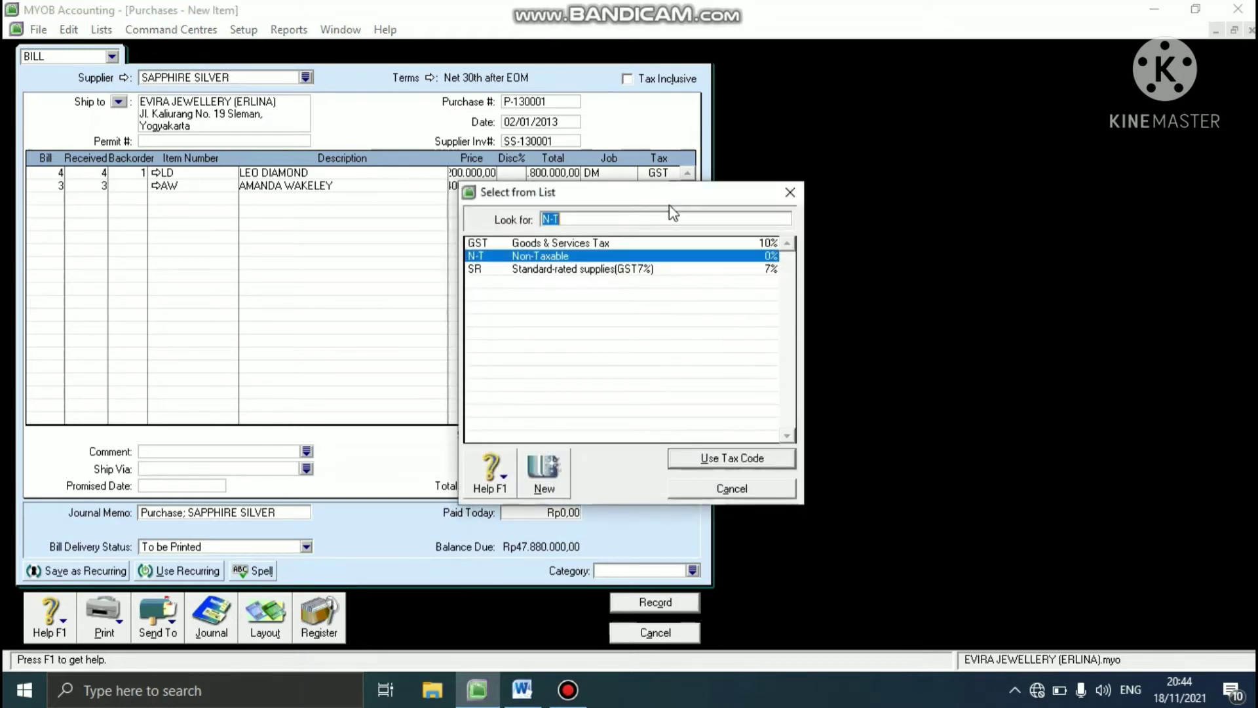
pyautogui.click(627, 246)
pyautogui.click(712, 459)
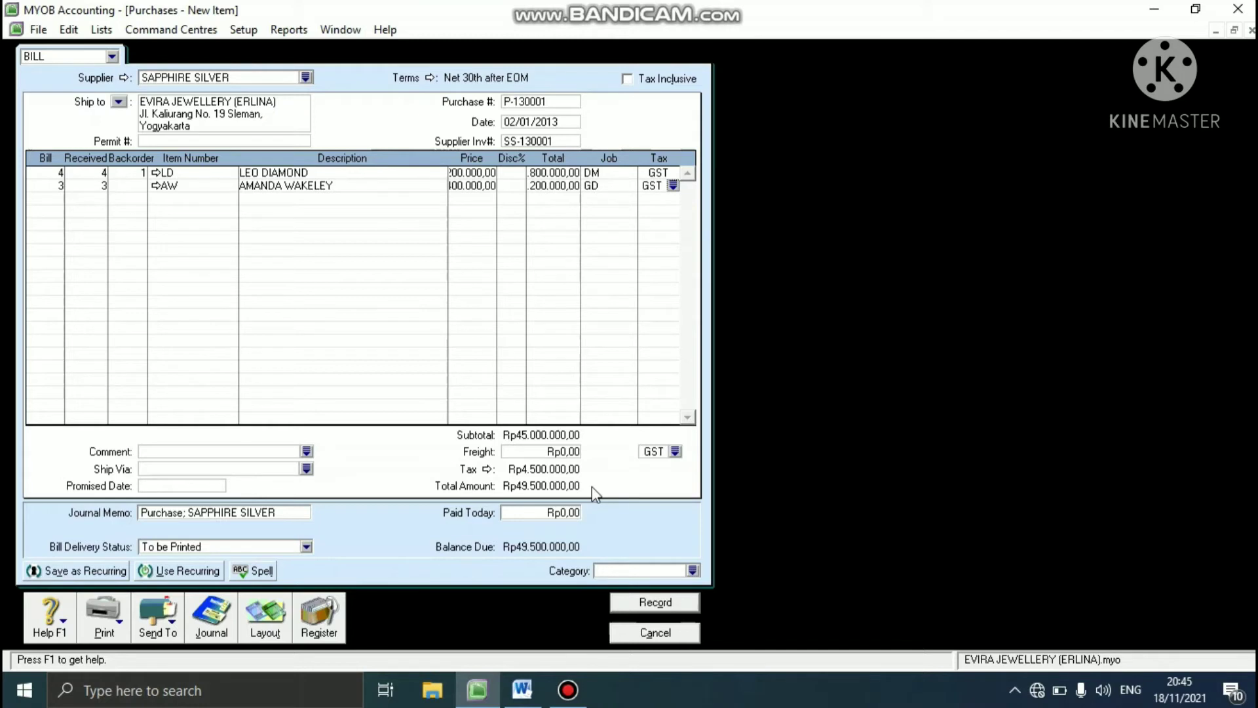
# - Assign category SBY to the SAPPHIRE SILVER bill, record it and close the purchase entry window
pyautogui.click(693, 570)
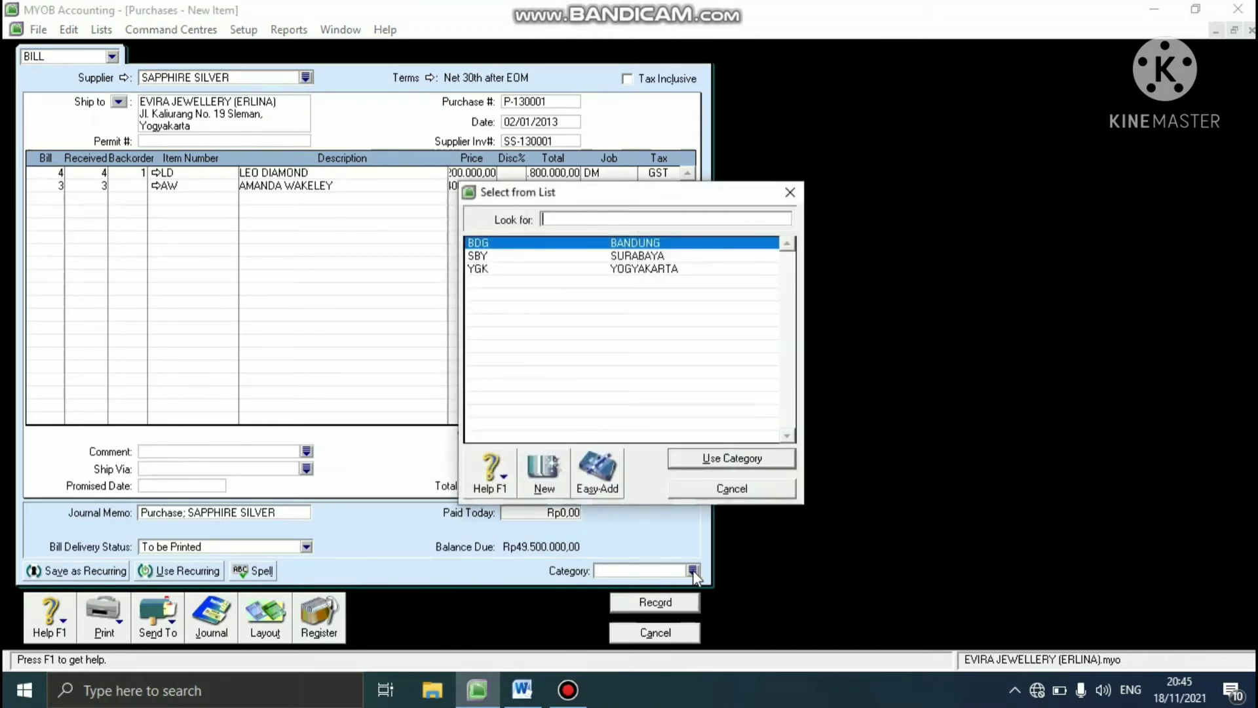
pyautogui.click(531, 258)
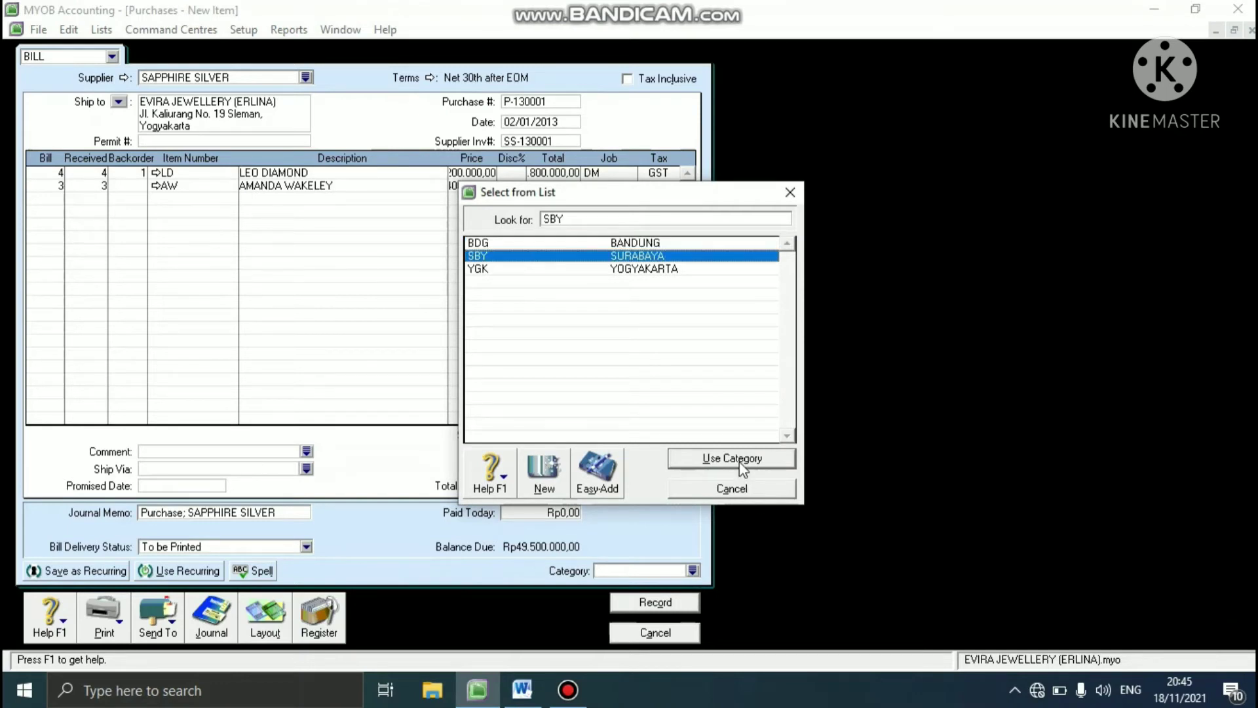
pyautogui.click(742, 462)
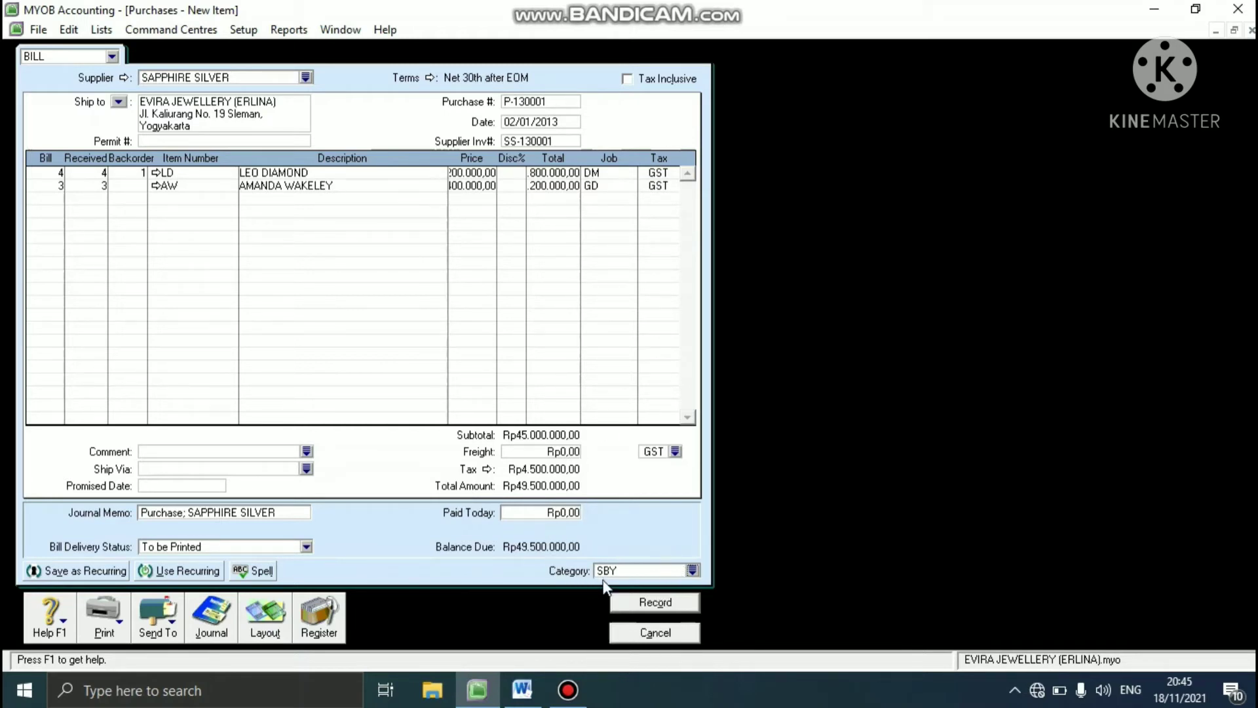
pyautogui.click(631, 599)
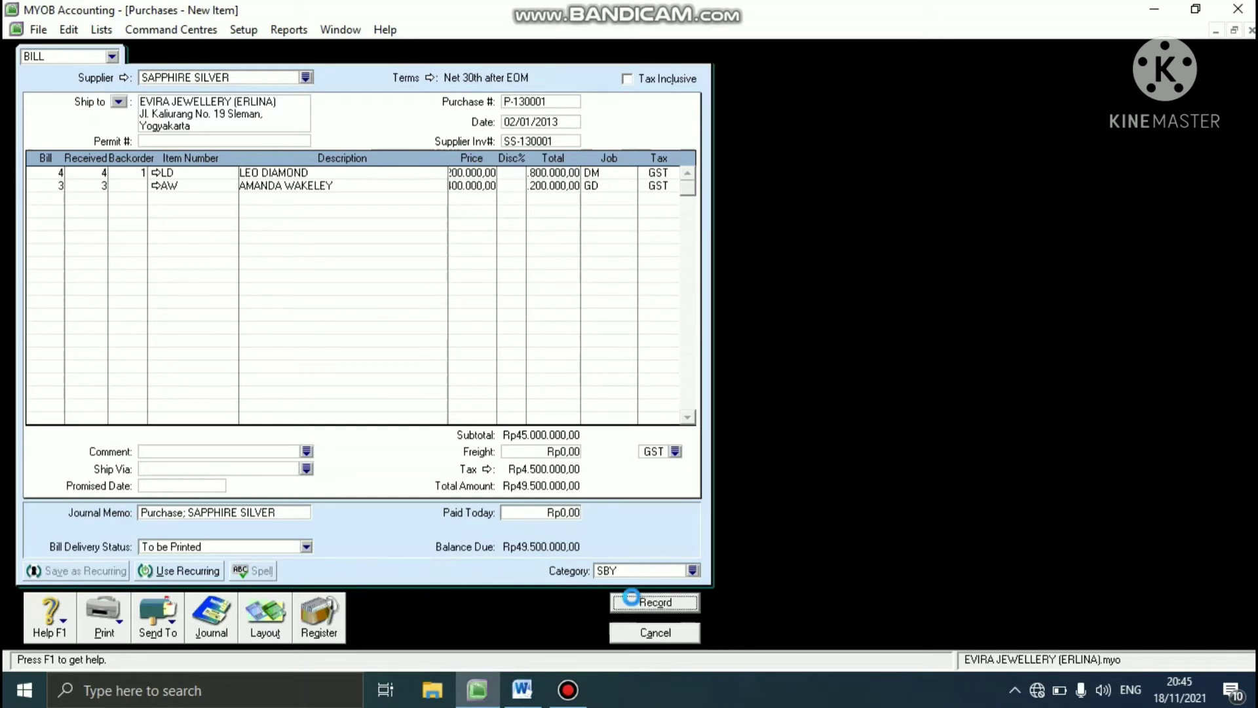
pyautogui.click(629, 633)
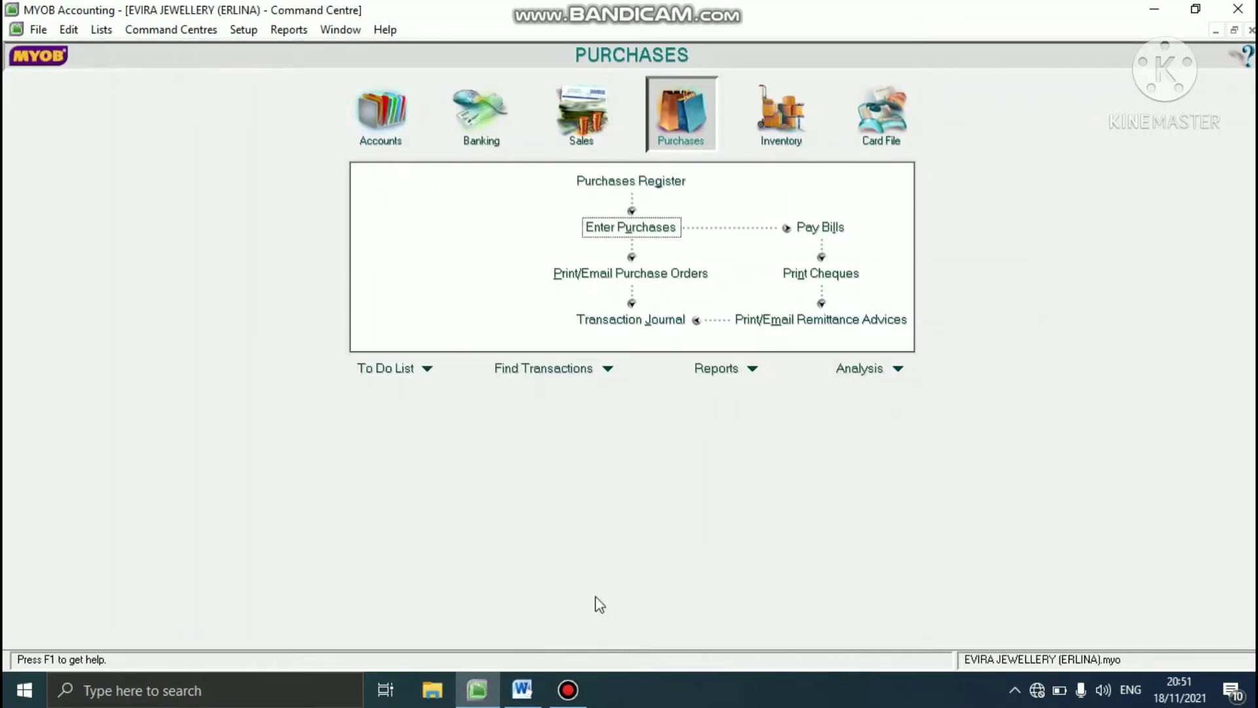
# - Check the 3 January transaction in the Word case study and start a new MYOB purchase bill for supplier OLIVE COLLECTION
pyautogui.click(522, 689)
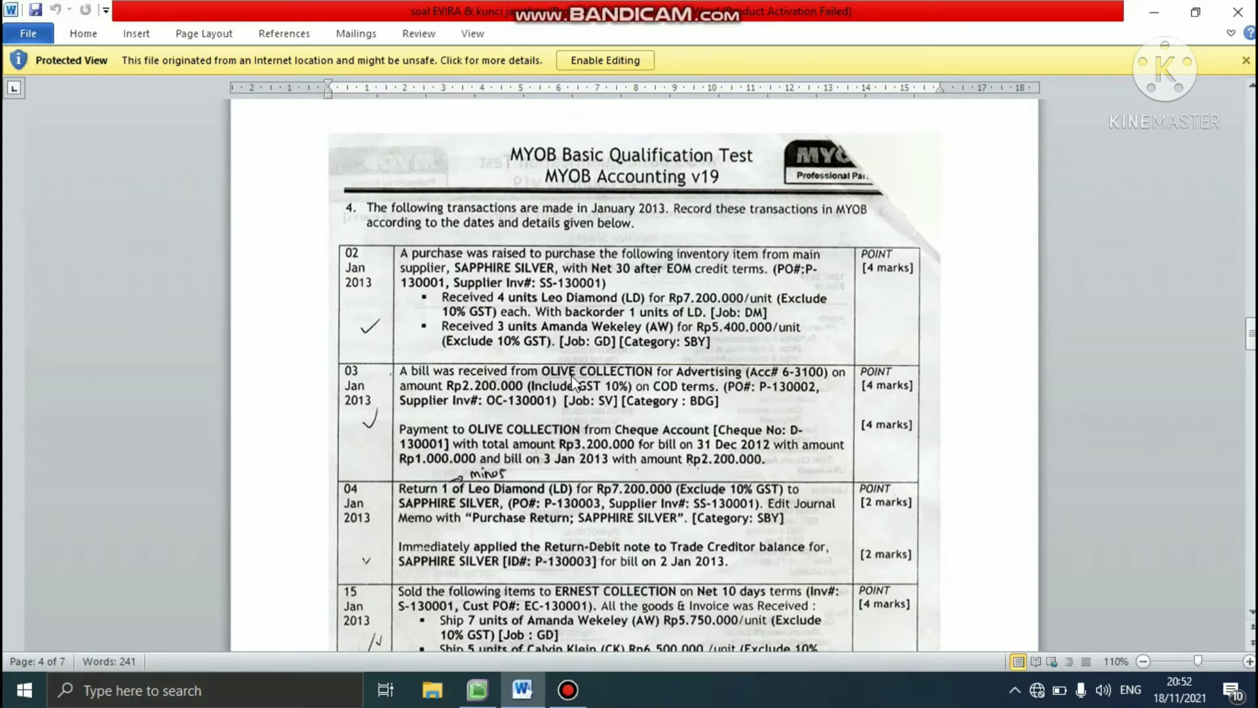
pyautogui.click(467, 699)
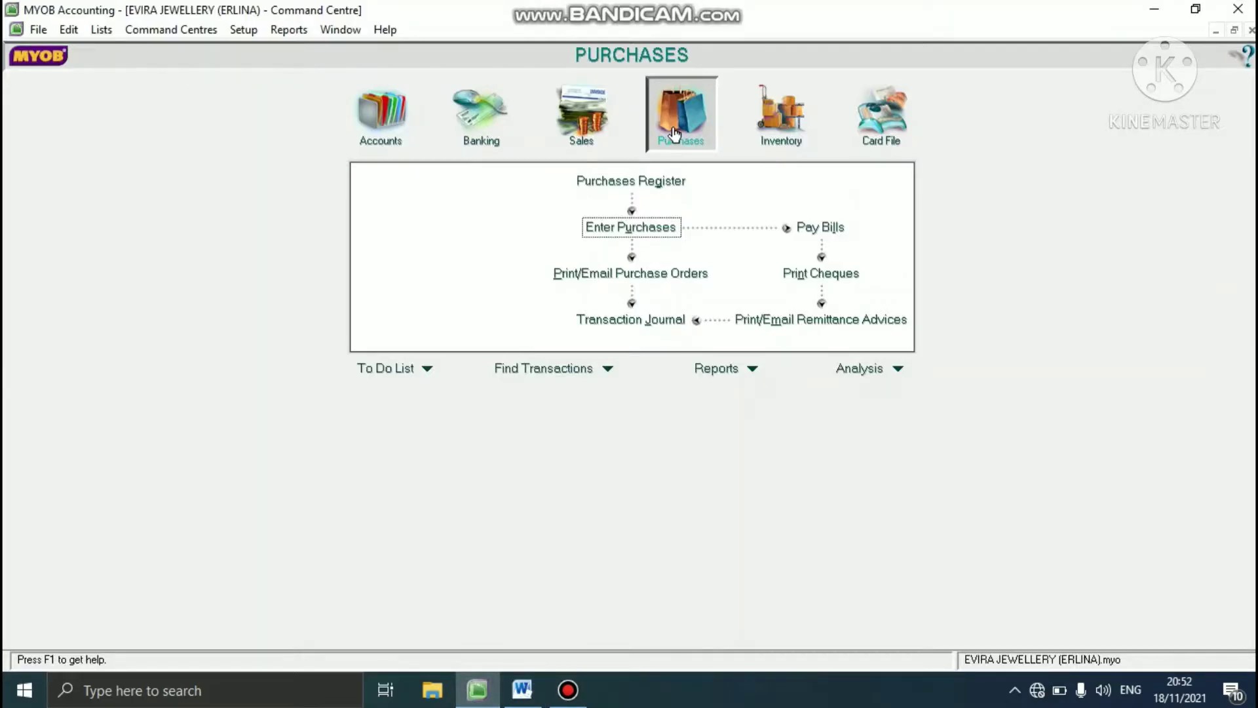
pyautogui.click(613, 228)
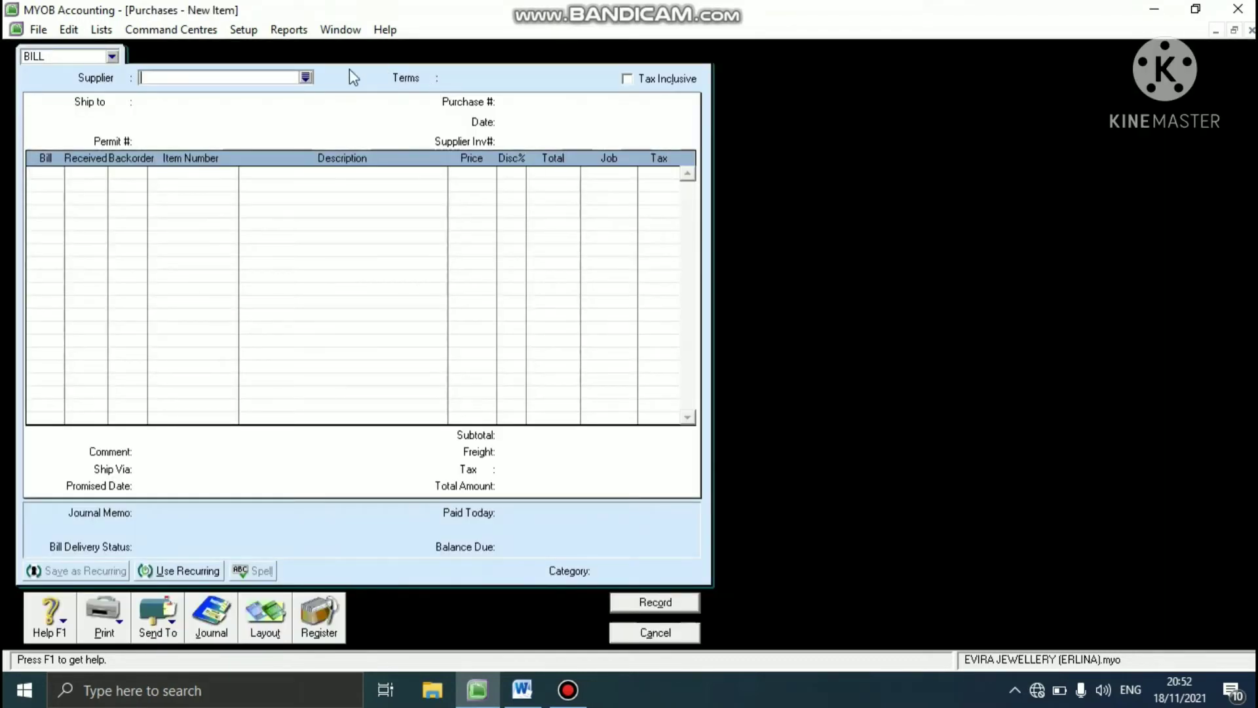
pyautogui.click(306, 78)
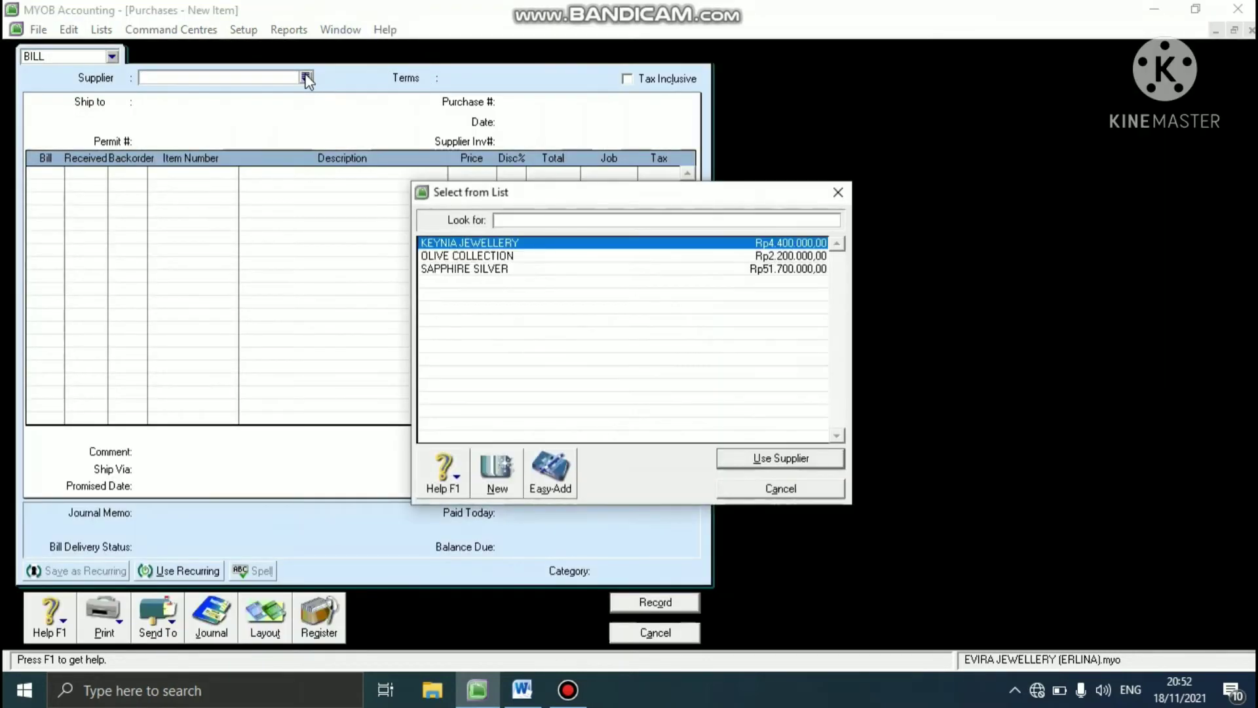
pyautogui.click(520, 255)
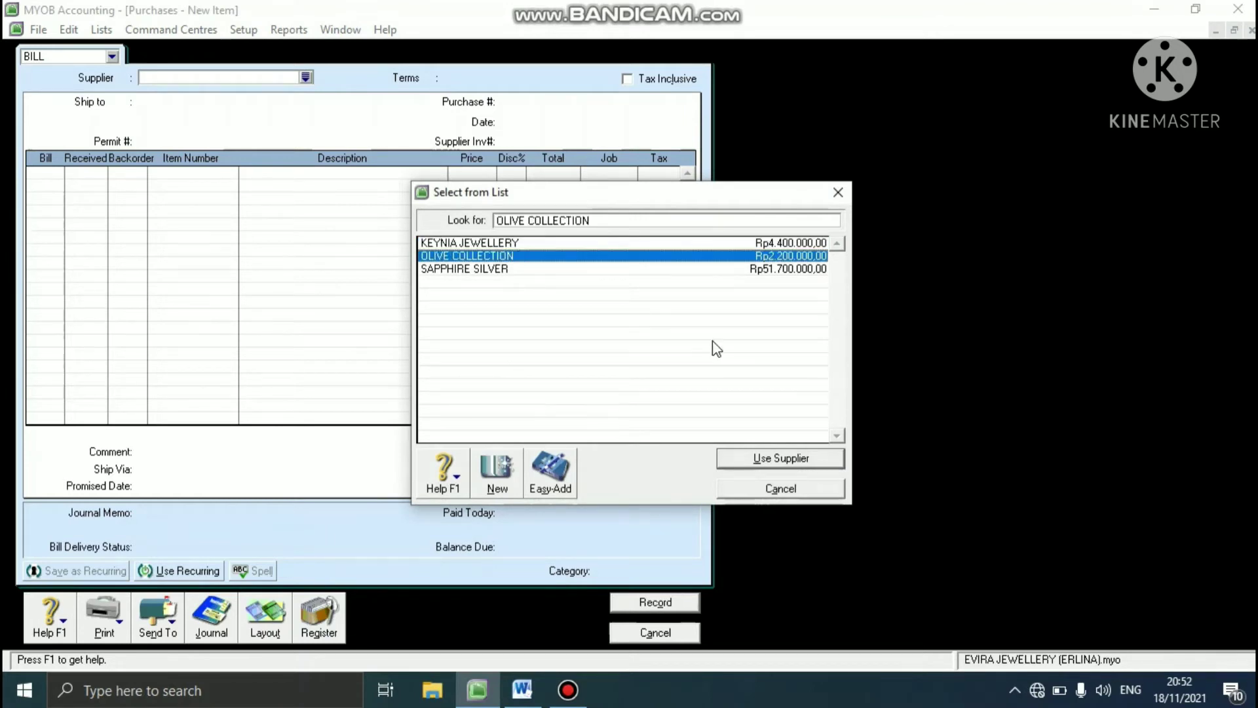
pyautogui.click(749, 456)
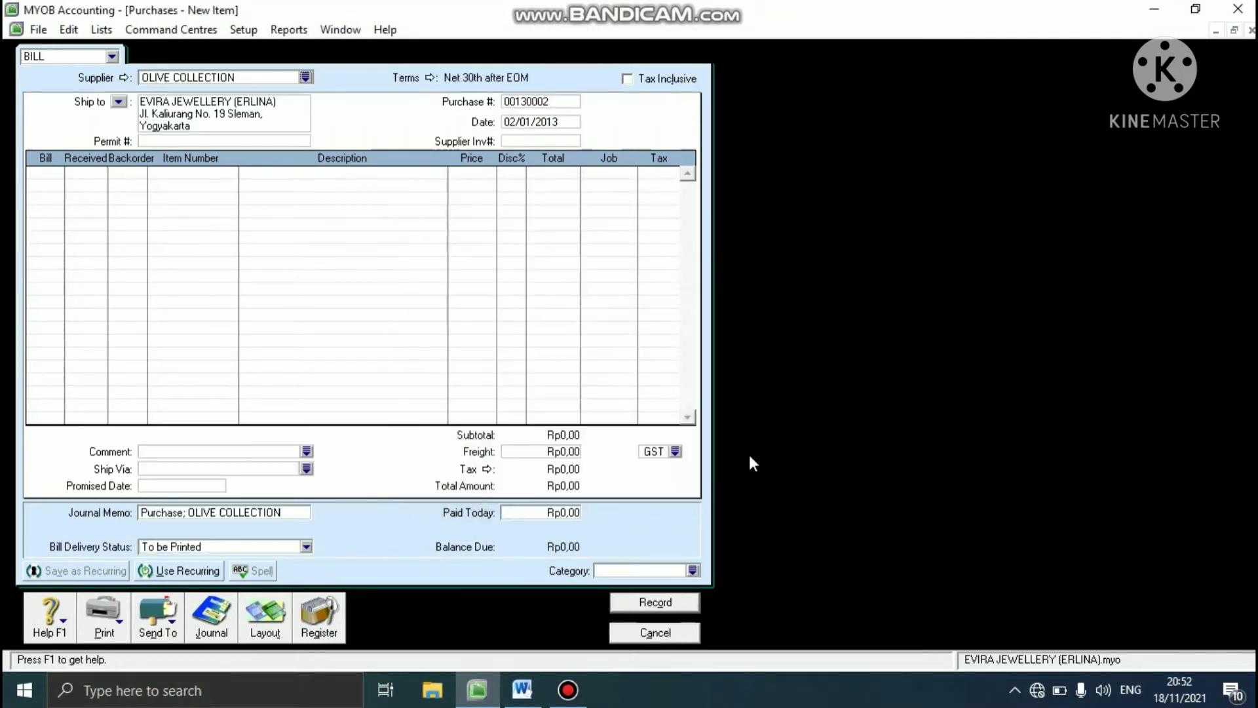
# - Set the OLIVE COLLECTION bill's payment terms to C.O.D. and make its amounts tax inclusive
pyautogui.click(430, 78)
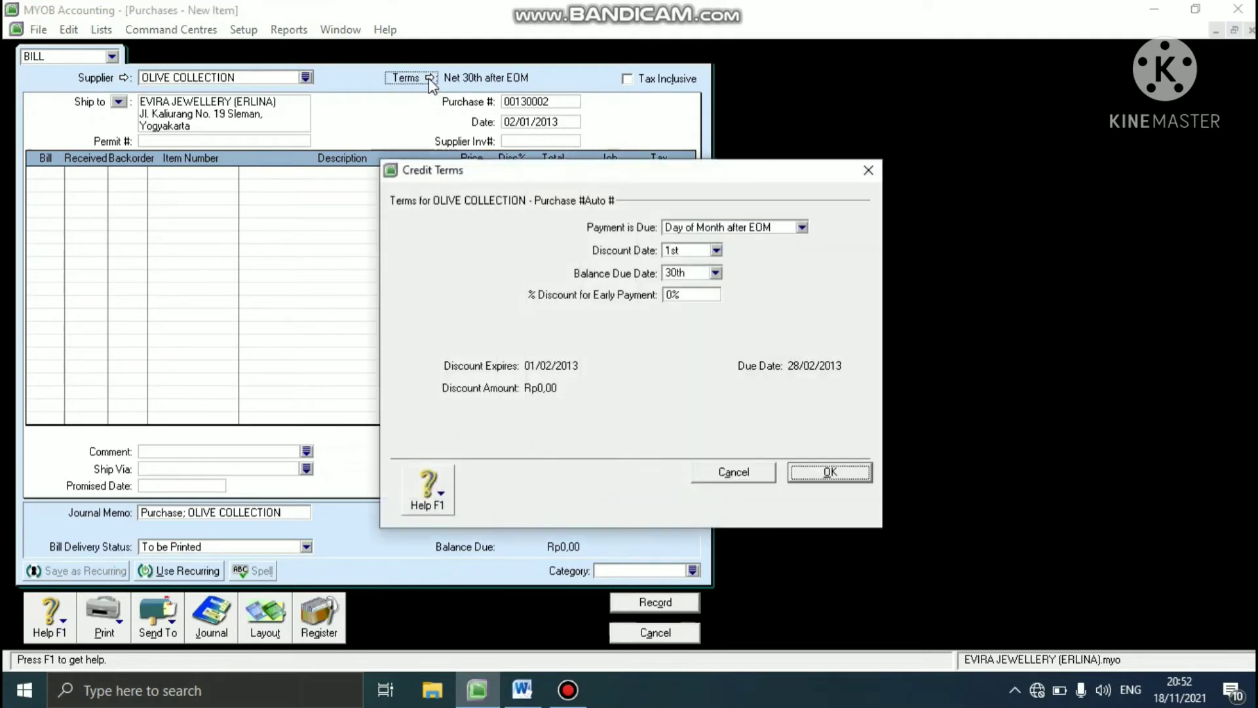
pyautogui.click(802, 227)
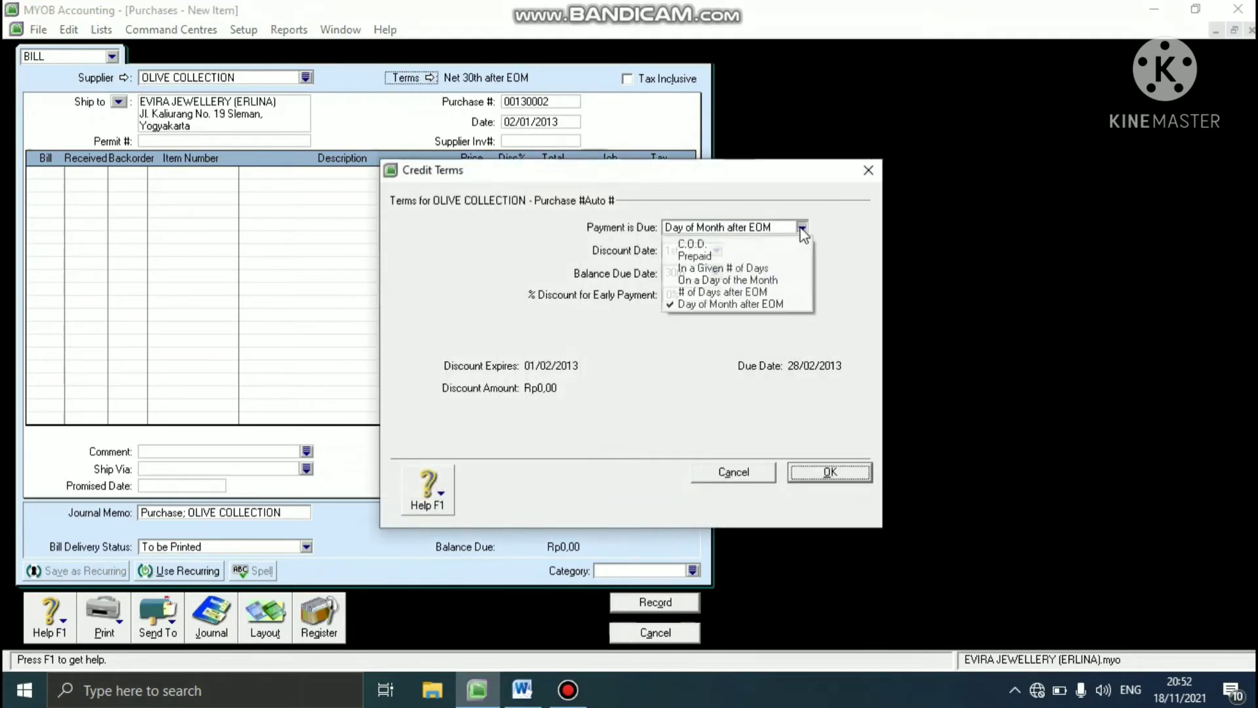
pyautogui.click(740, 244)
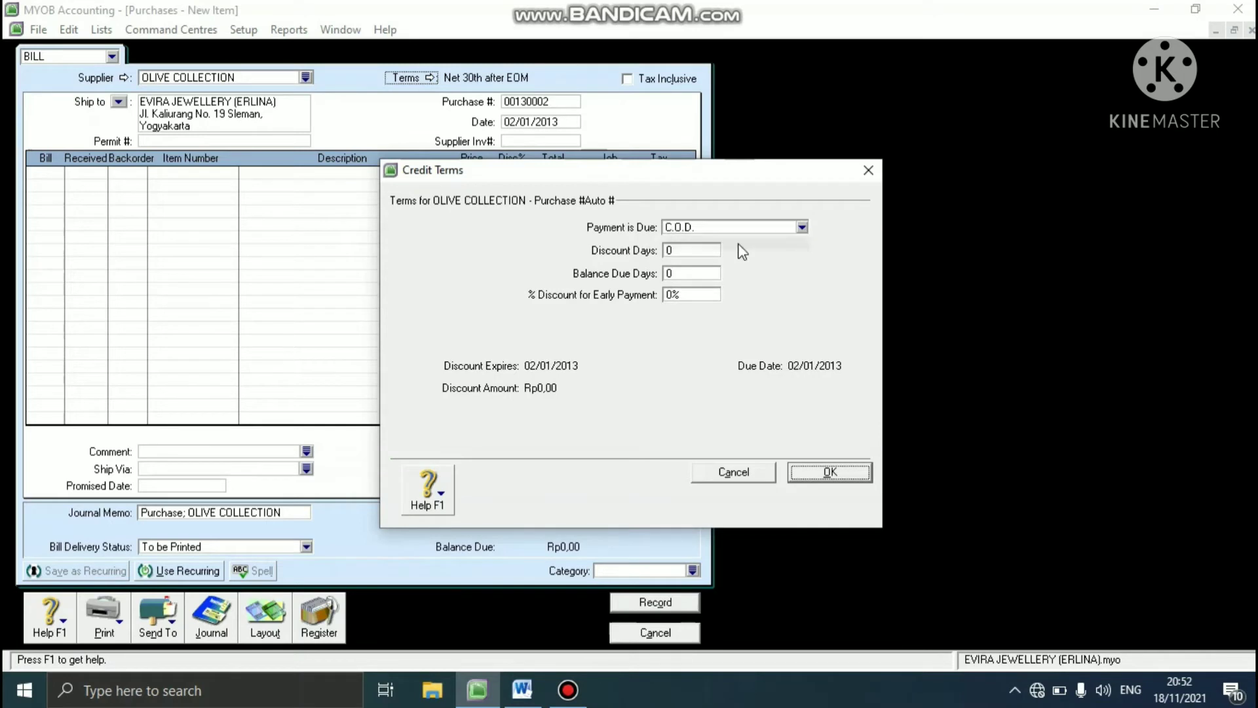
pyautogui.click(836, 466)
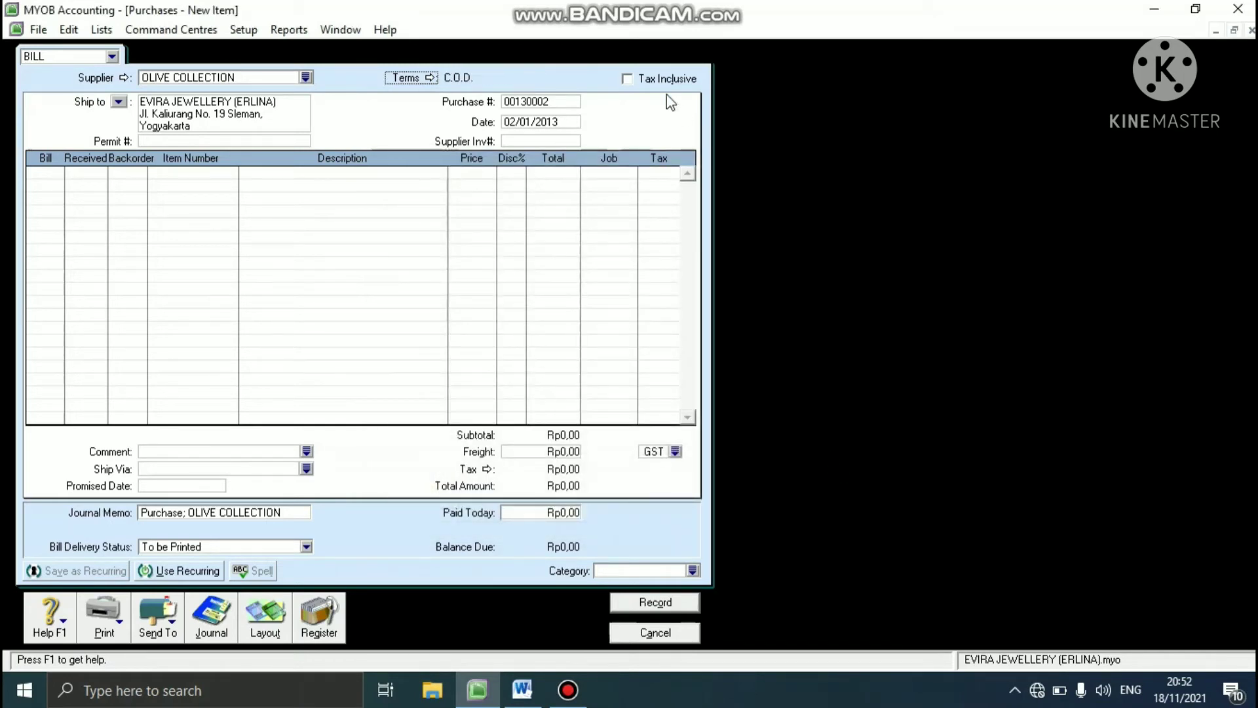
pyautogui.click(626, 78)
# - Enter the case study's purchase number on the bill and set its date to 03/01/2013
pyautogui.click(553, 102)
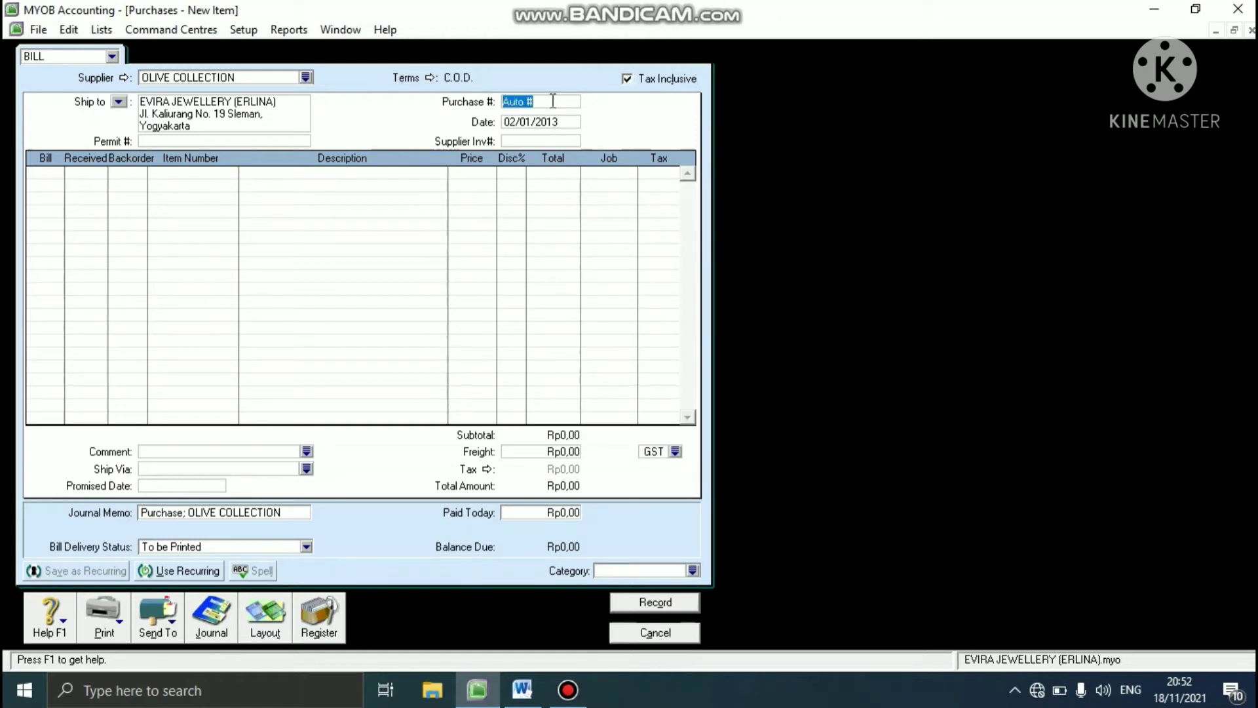
pyautogui.write('P-130002')
pyautogui.click(538, 123)
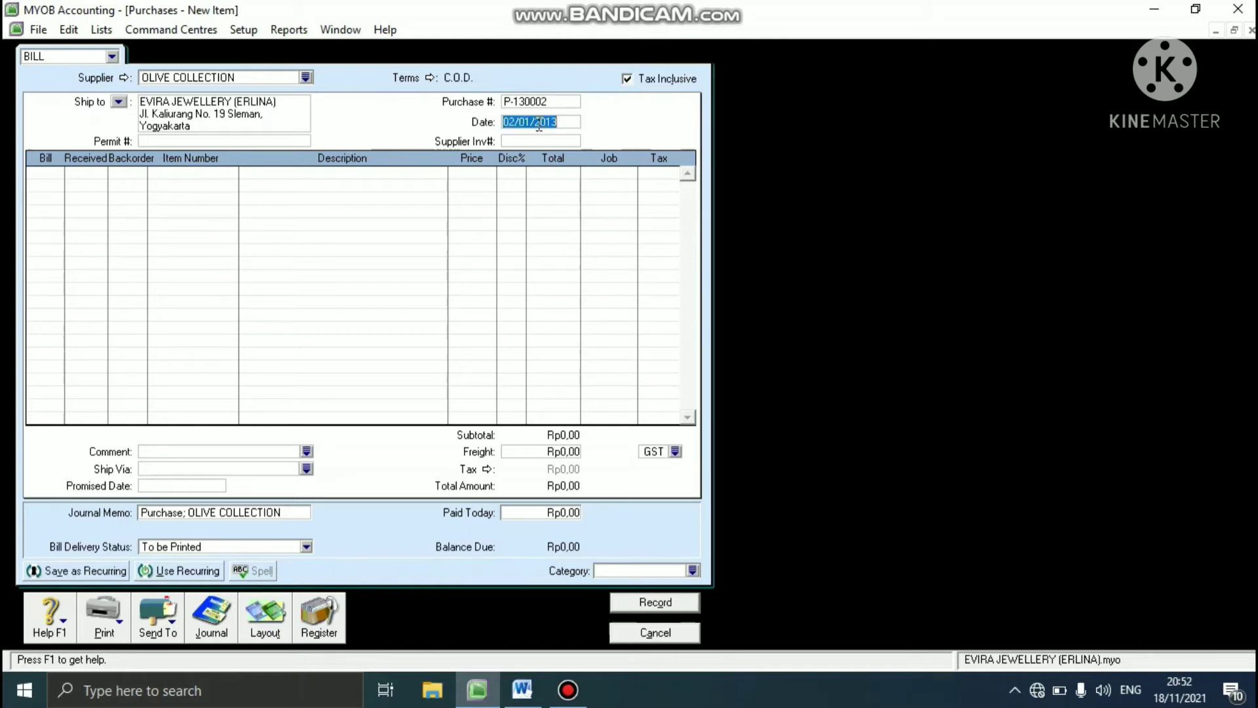
pyautogui.write('03/01/2013')
# - Enter OC-130001 as the bill's supplier invoice number
pyautogui.click(529, 139)
pyautogui.write('OC-120001')
pyautogui.press('Tab')
# - Change the OLIVE COLLECTION bill's layout from Item to Service
pyautogui.click(260, 611)
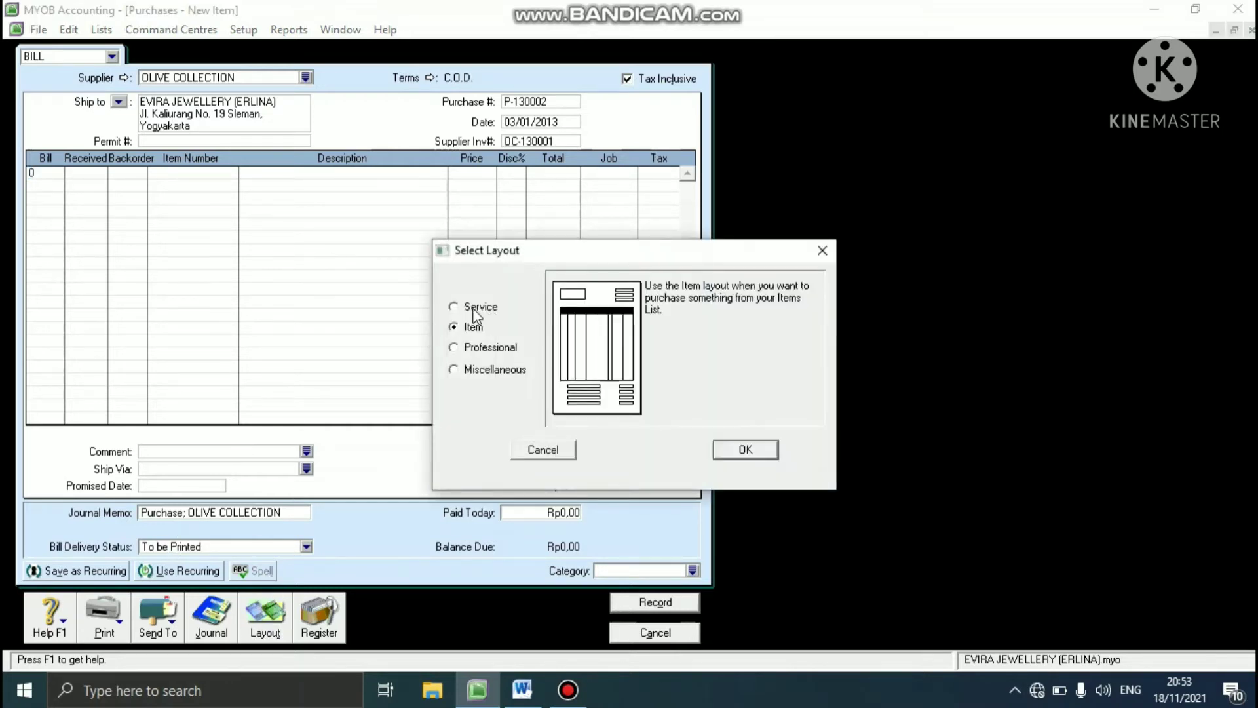
pyautogui.click(475, 308)
pyautogui.click(737, 452)
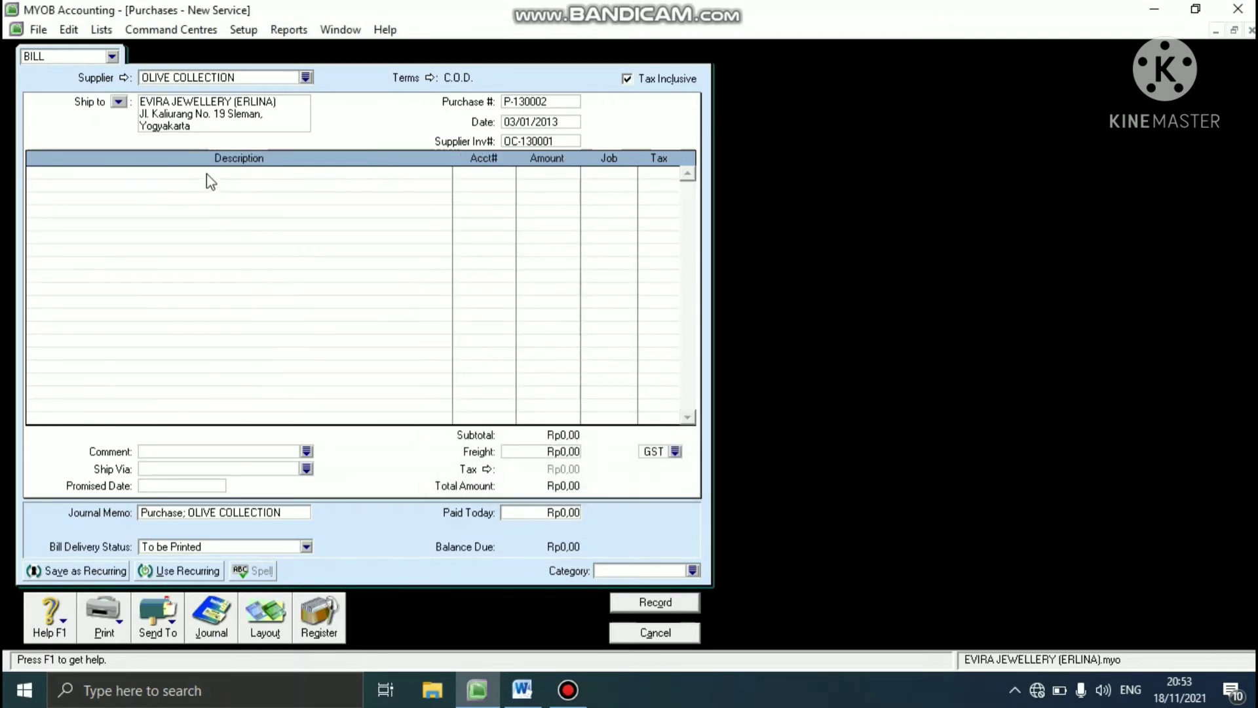
# - Enter RECEIVED ADVERTISING as the description of the first bill line
pyautogui.click(206, 174)
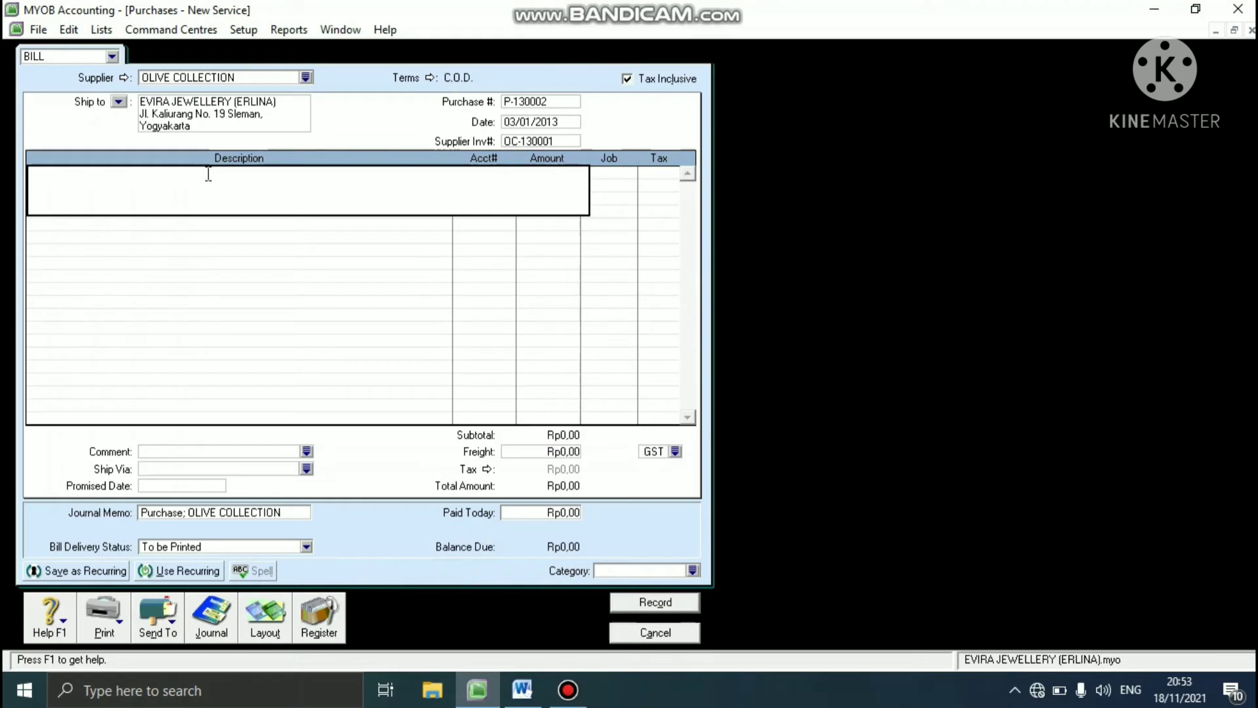
pyautogui.write('RECEIVED ADVERTI')
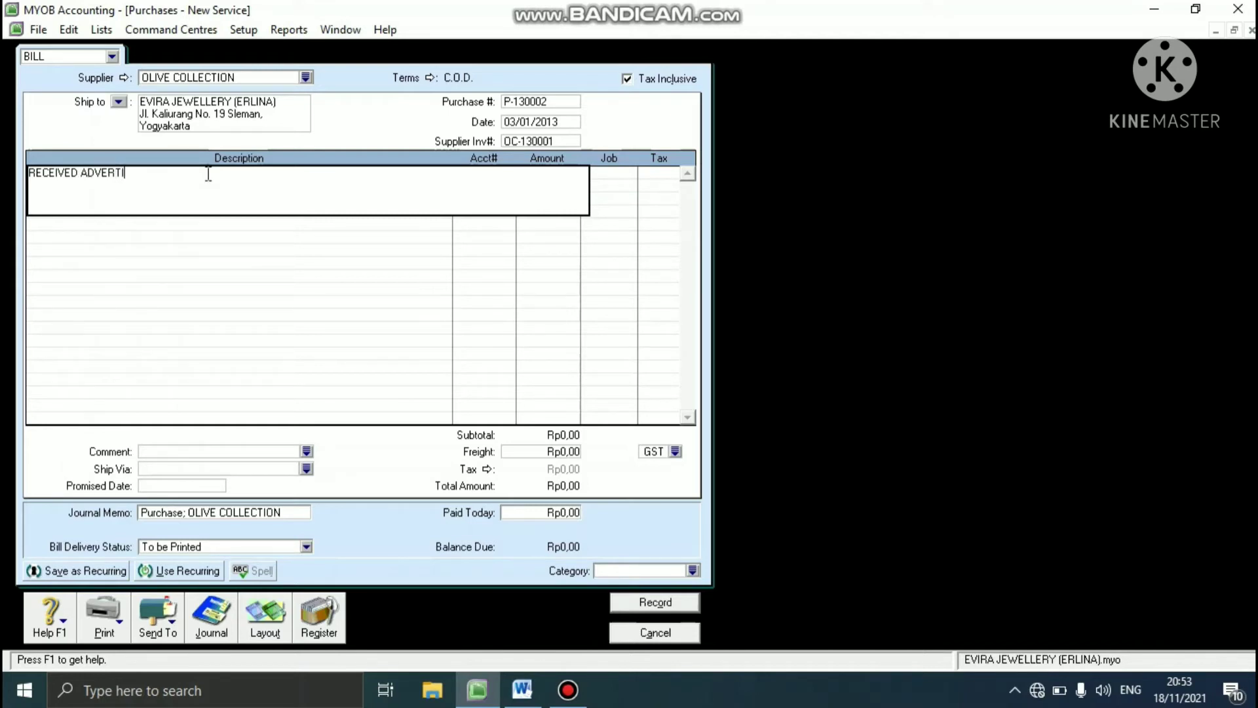
pyautogui.write('SING')
pyautogui.press('Tab')
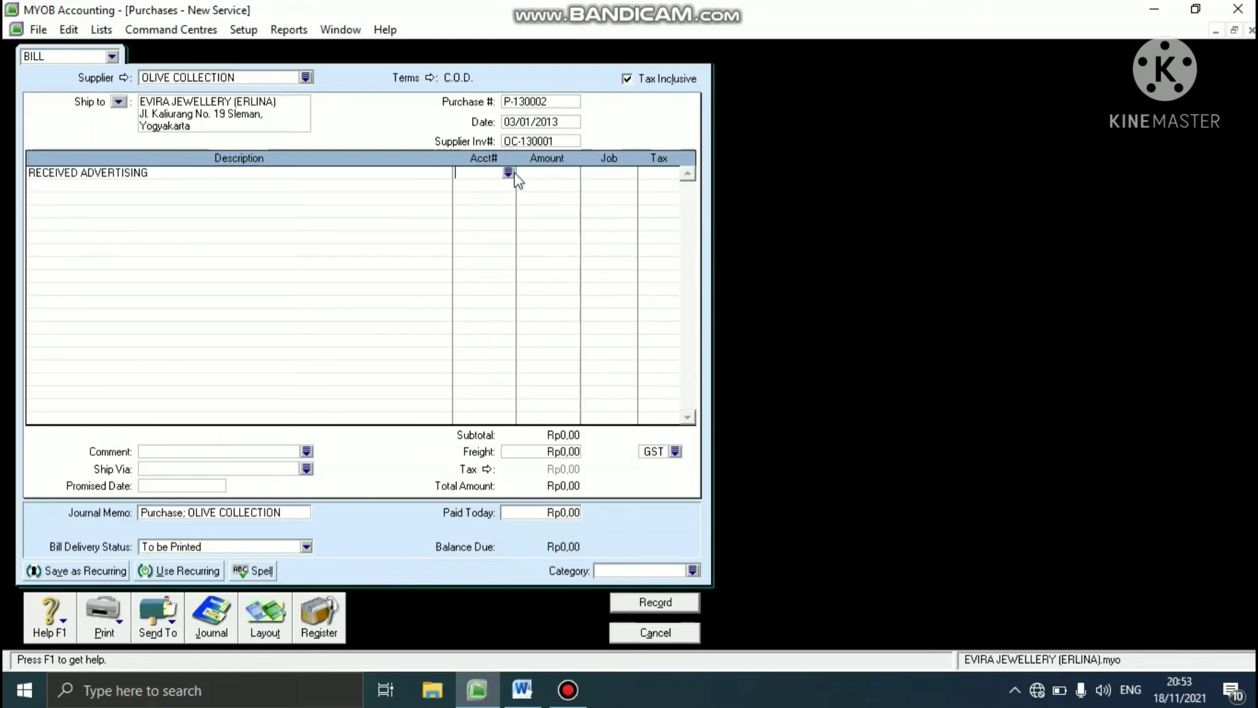
# - Assign account 6-3100 Advertising to the RECEIVED ADVERTISING line of the bill
pyautogui.write('6')
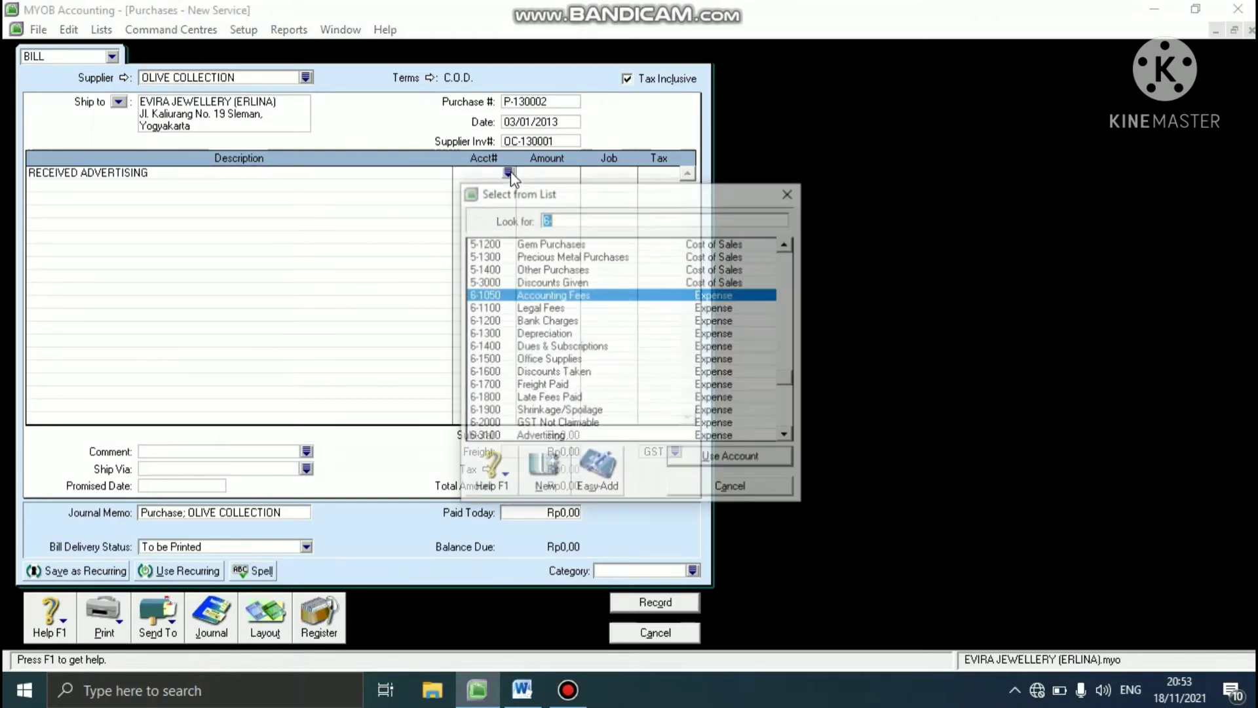
pyautogui.write('-')
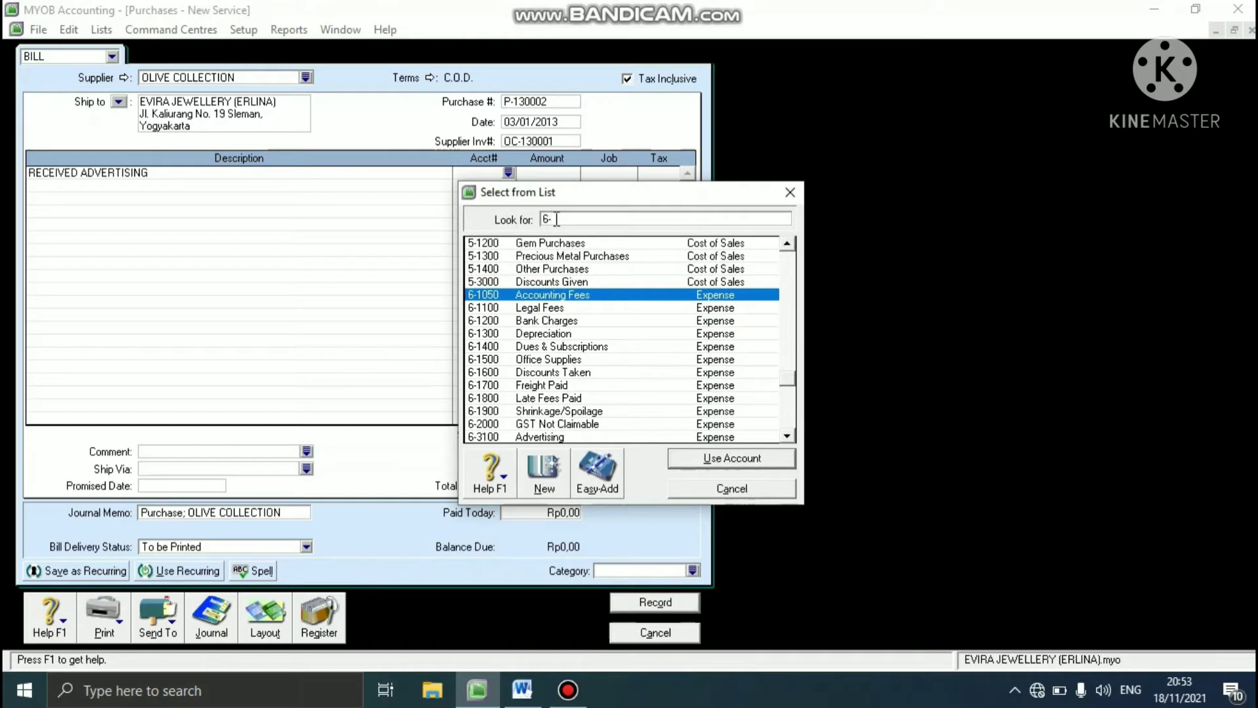
pyautogui.write('3100')
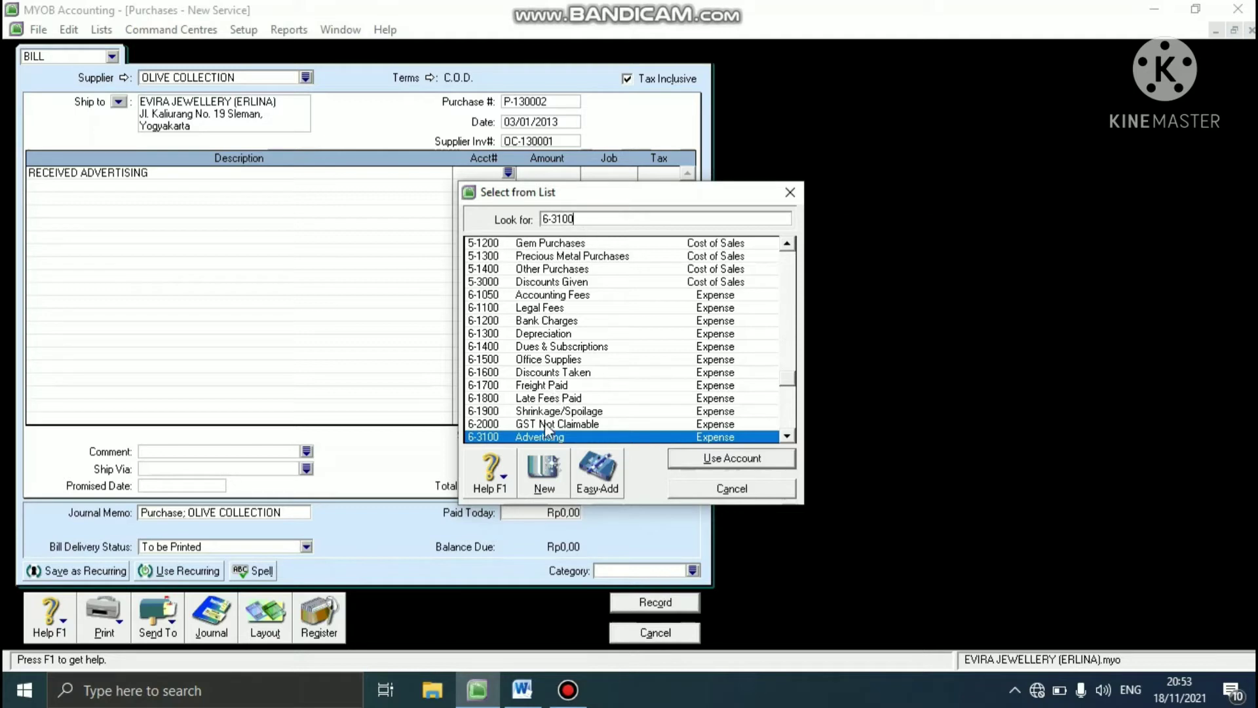
pyautogui.click(761, 460)
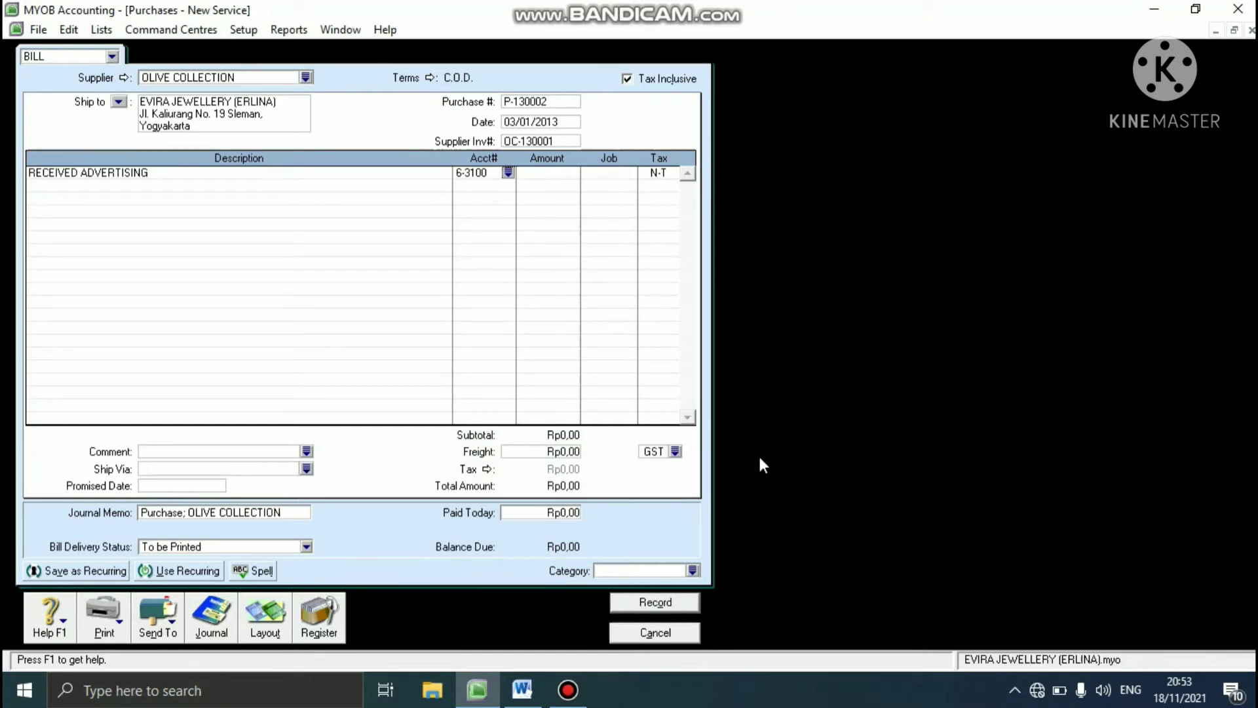
# - Set the amount of the RECEIVED ADVERTISING line to Rp2.200.000
pyautogui.press('Tab')
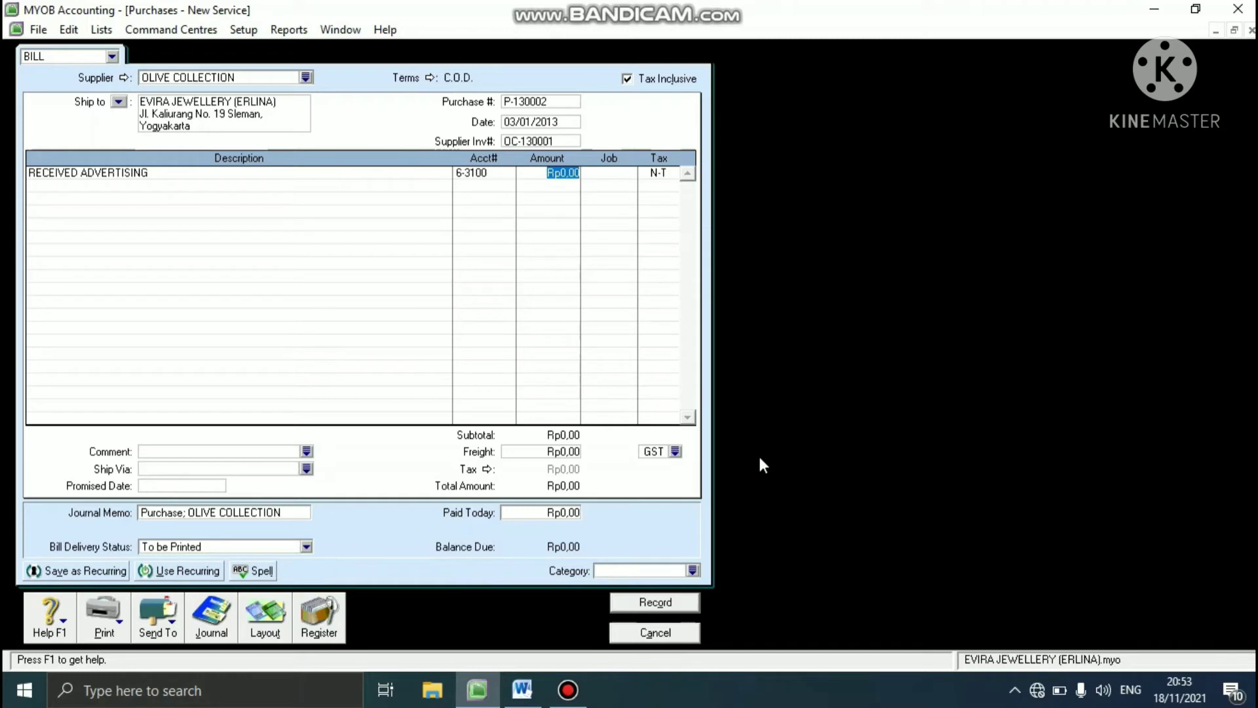
pyautogui.write('2200000')
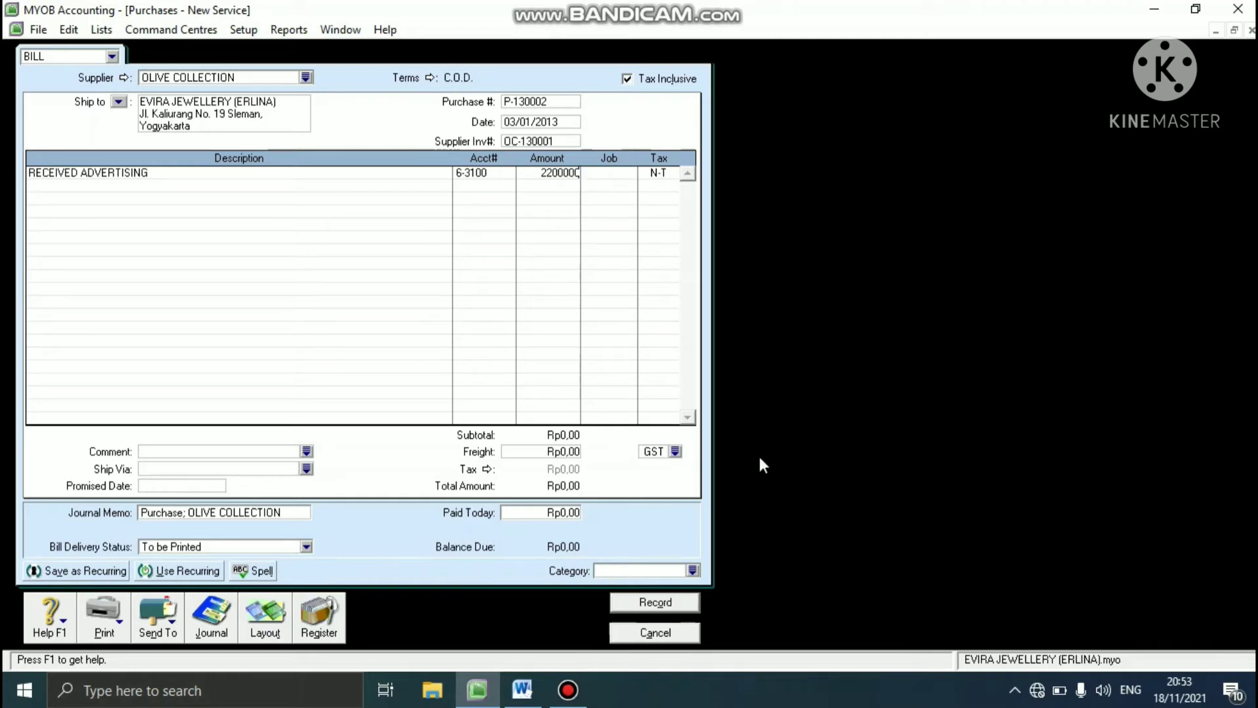
pyautogui.press('Tab')
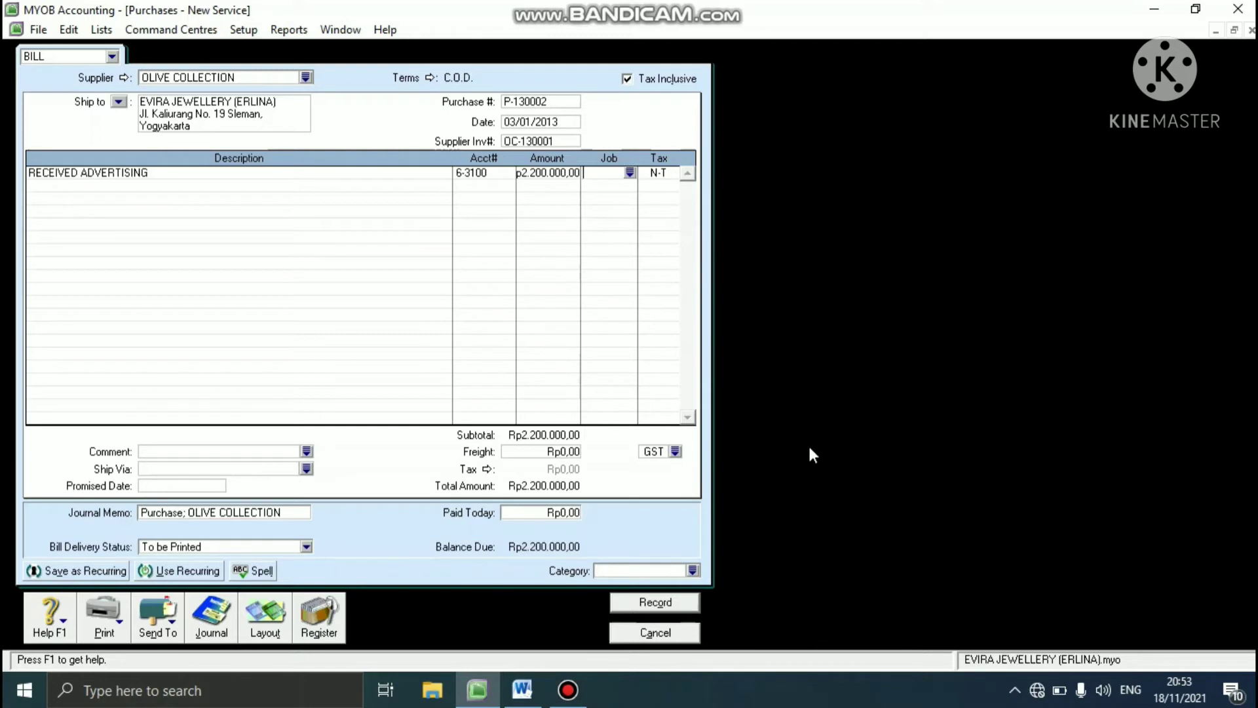
# - Assign job SV (SERVICE) and the 10% GST tax code to the advertising line
pyautogui.click(631, 173)
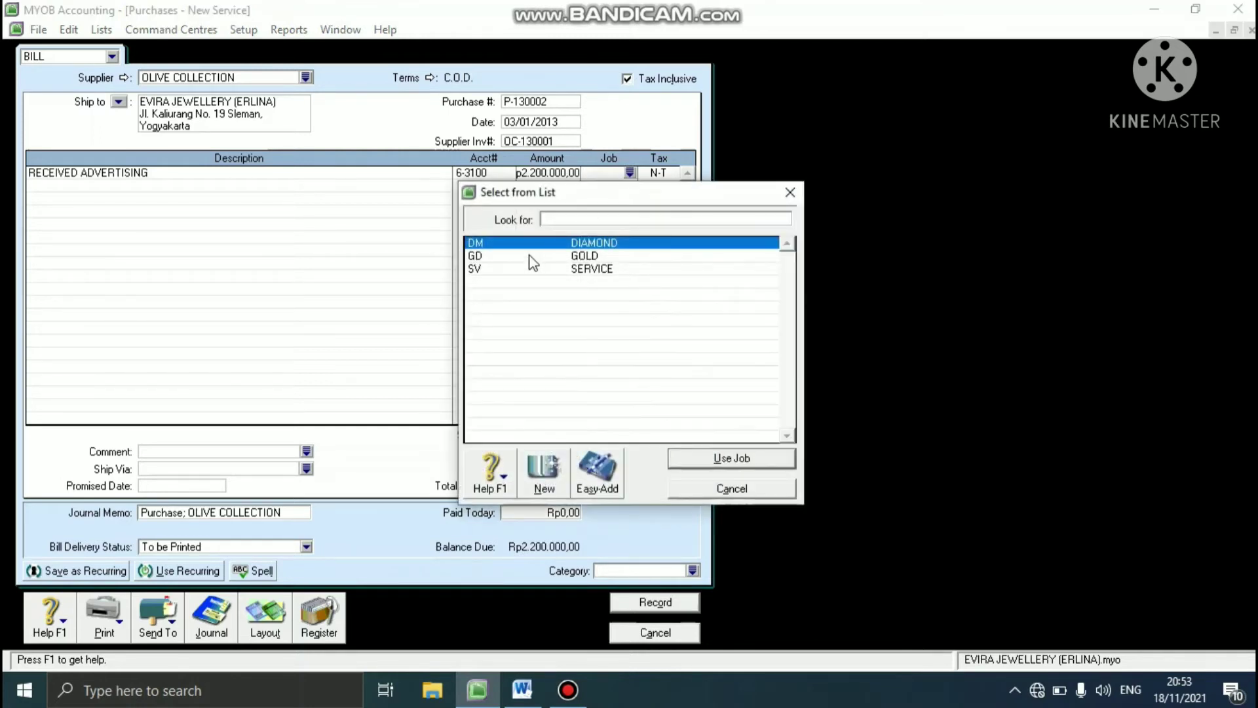
pyautogui.click(522, 268)
pyautogui.click(770, 459)
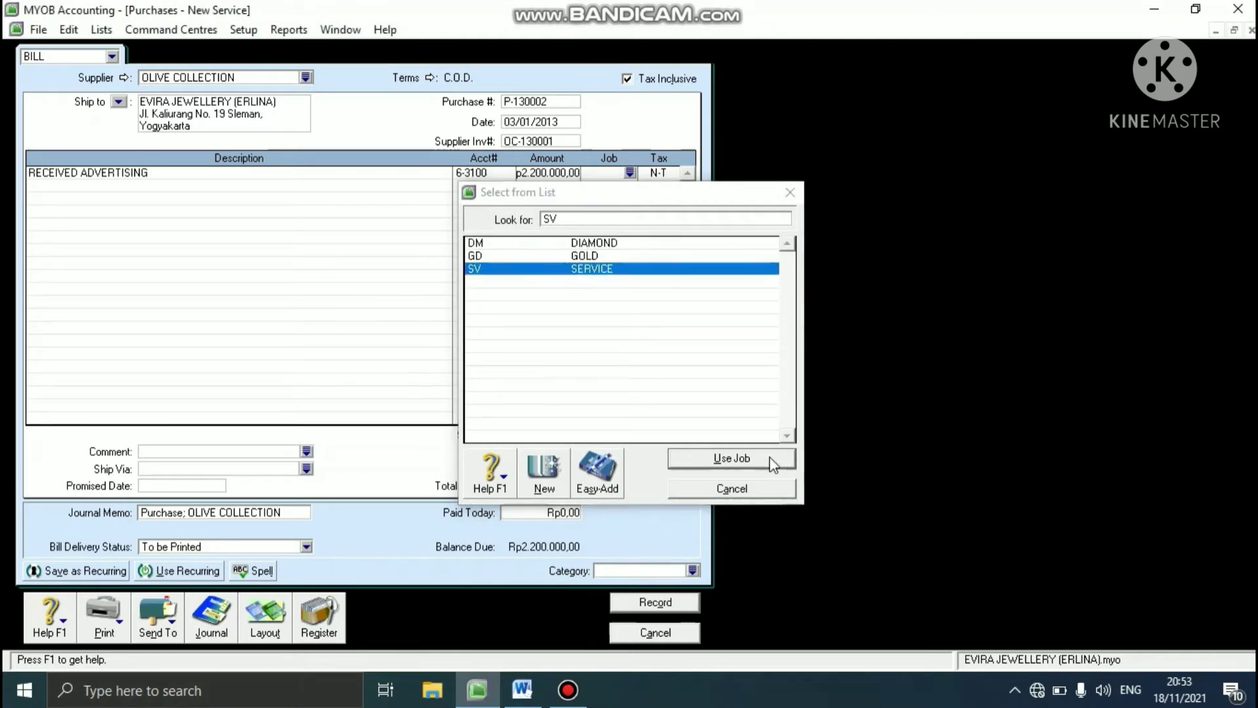
pyautogui.press('Tab')
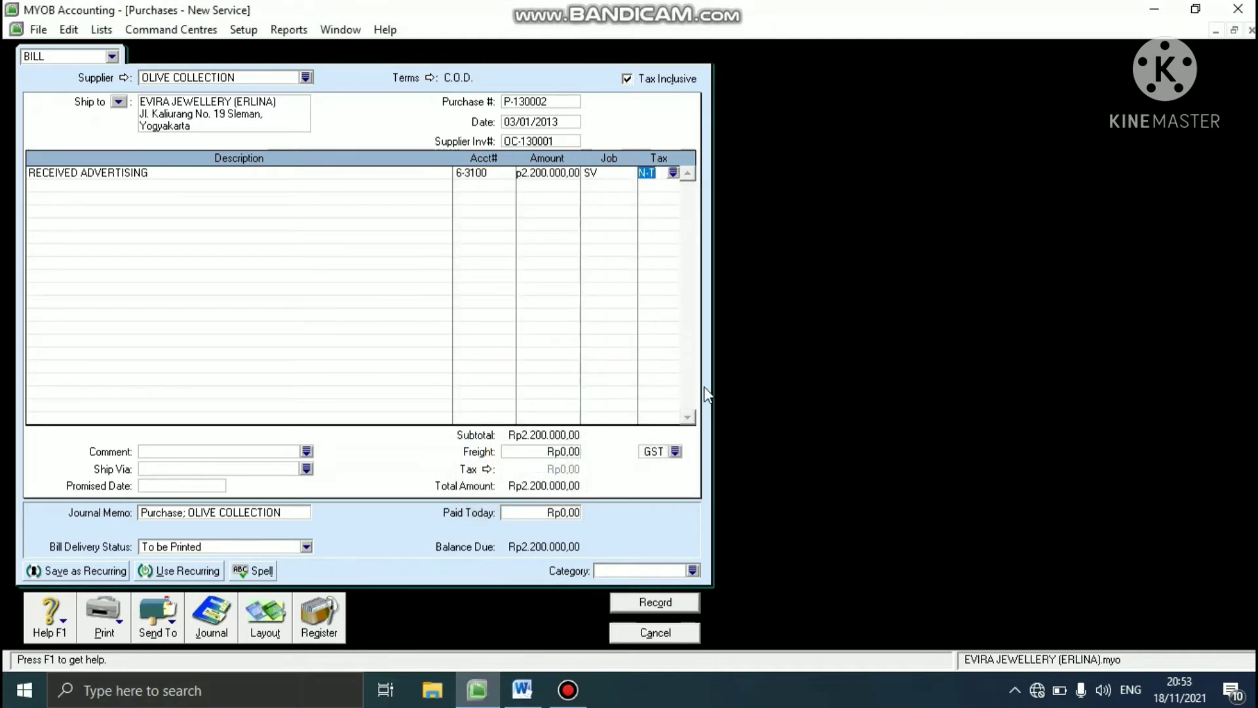
pyautogui.click(673, 173)
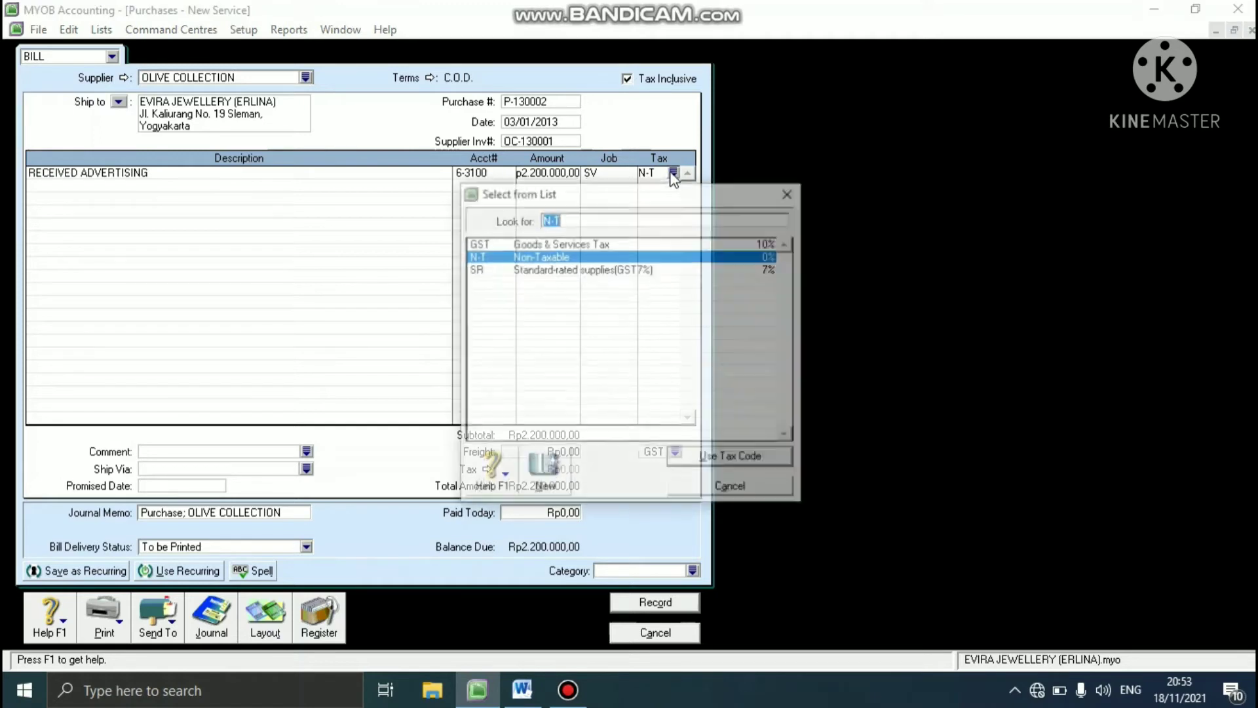
pyautogui.click(599, 244)
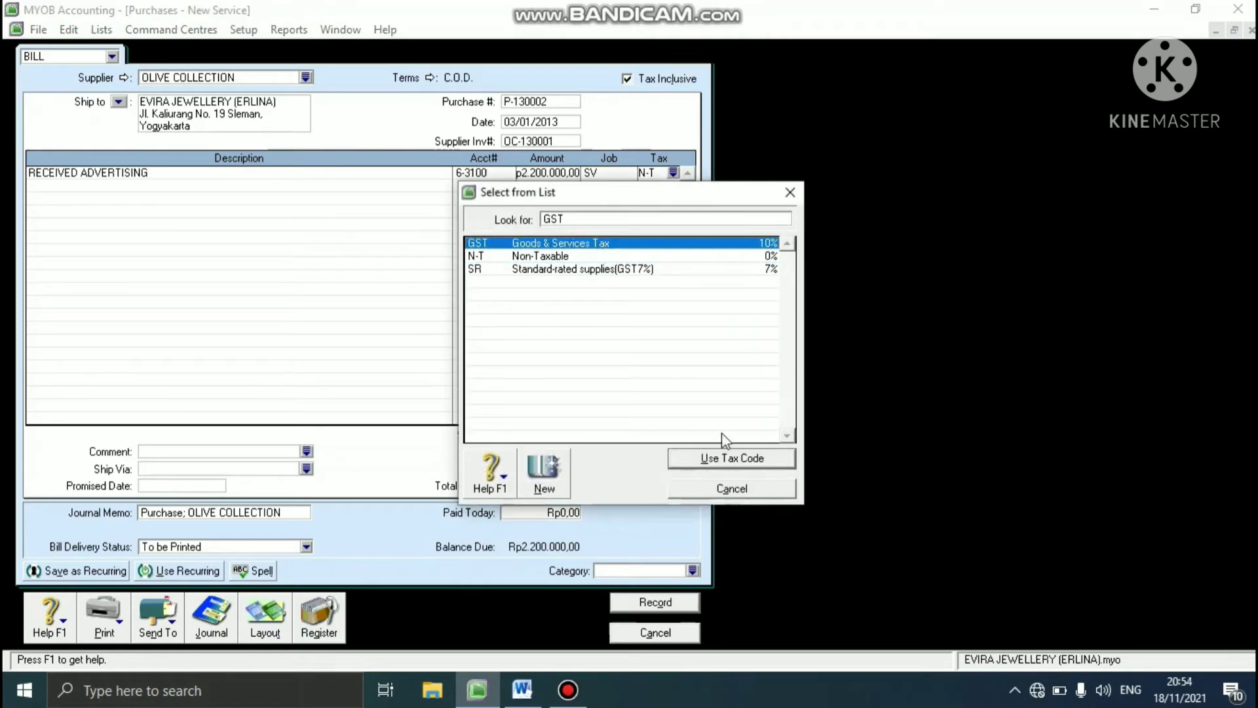
pyautogui.click(717, 461)
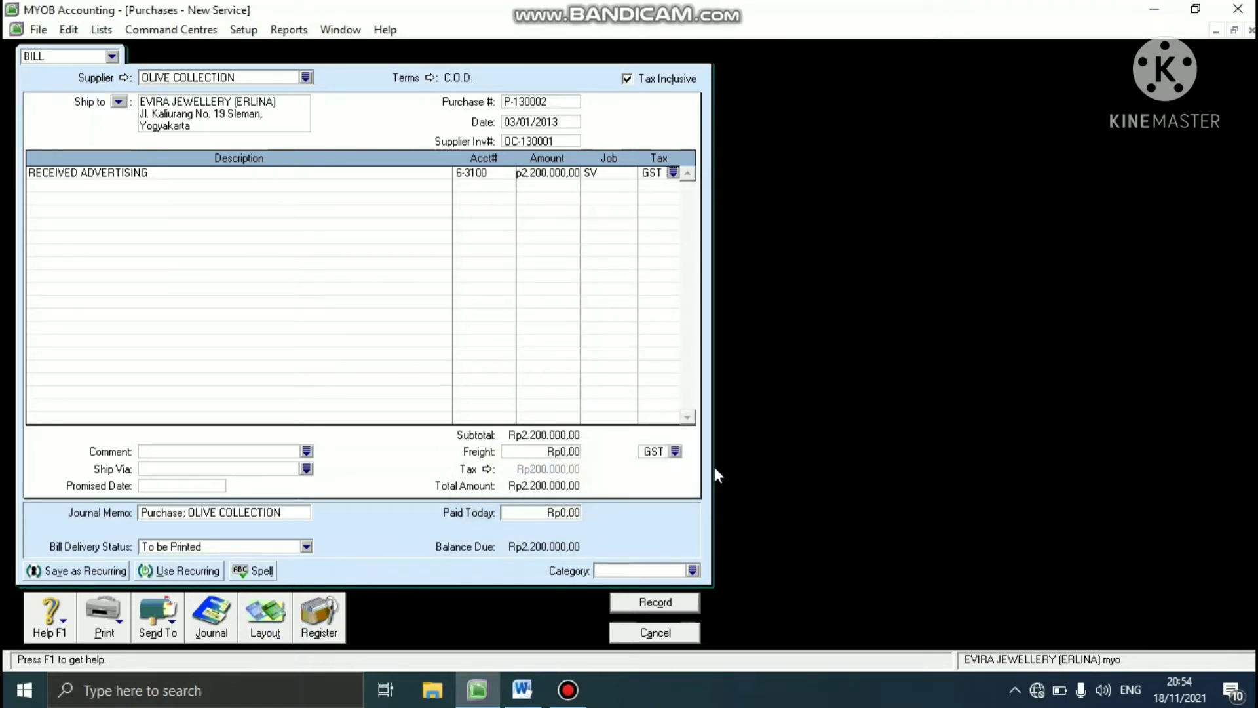
# - Assign category BDG (BANDUNG) to the OLIVE COLLECTION bill and record it, closing the purchase entry
pyautogui.click(692, 569)
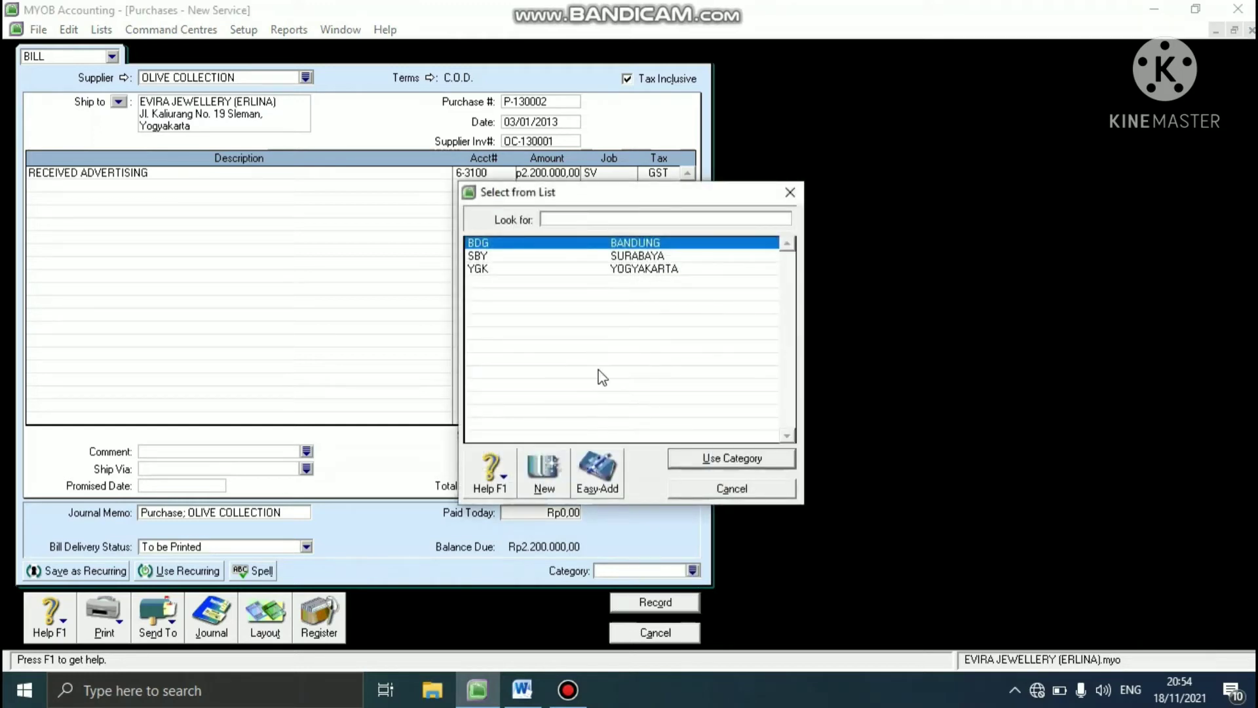
pyautogui.click(562, 244)
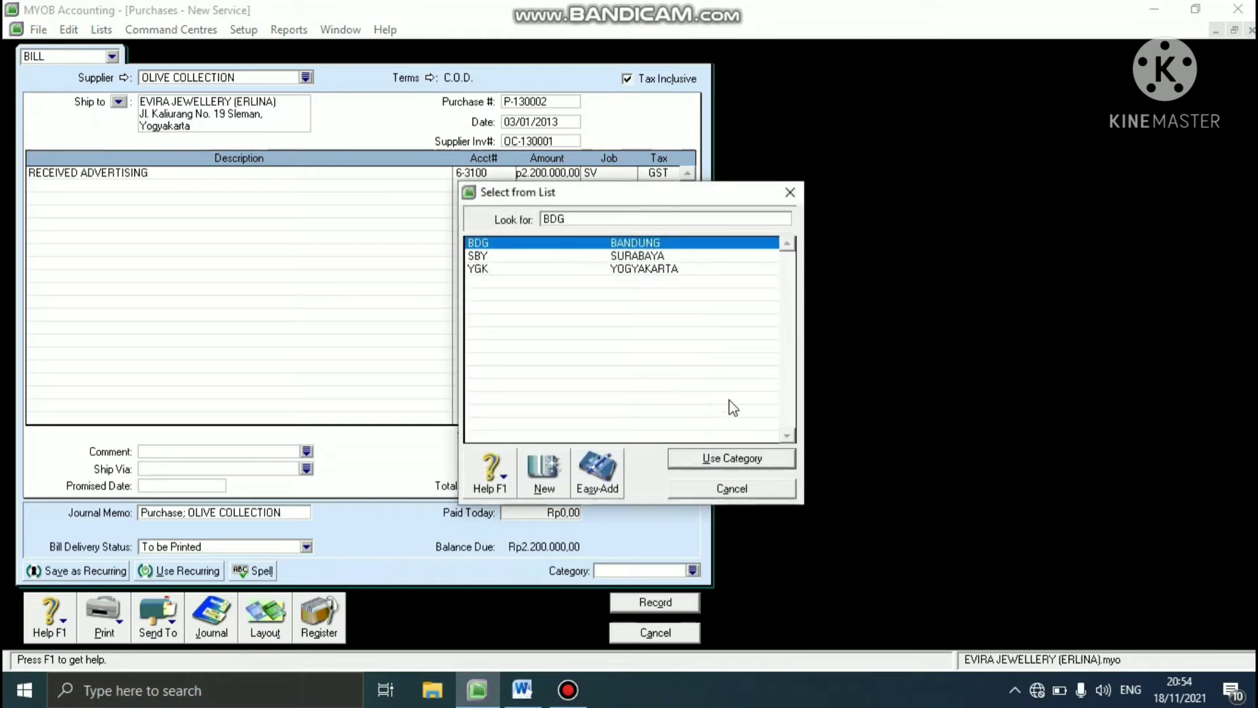
pyautogui.click(720, 460)
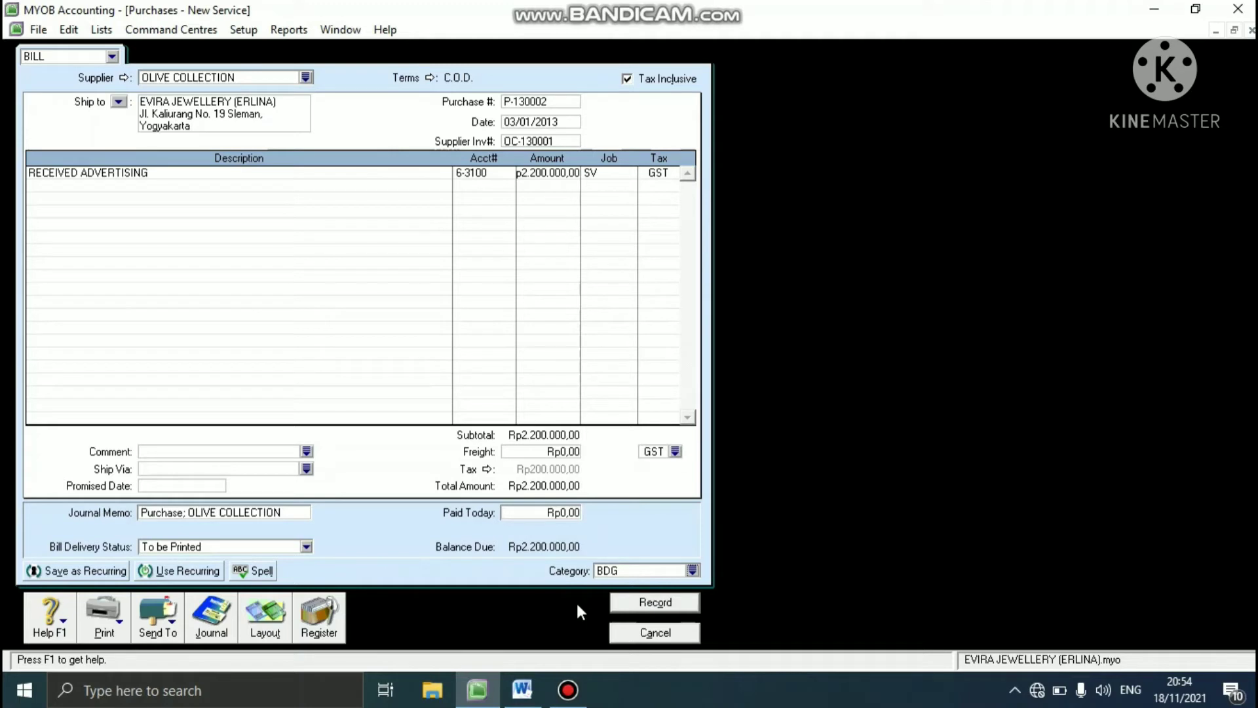
pyautogui.click(642, 602)
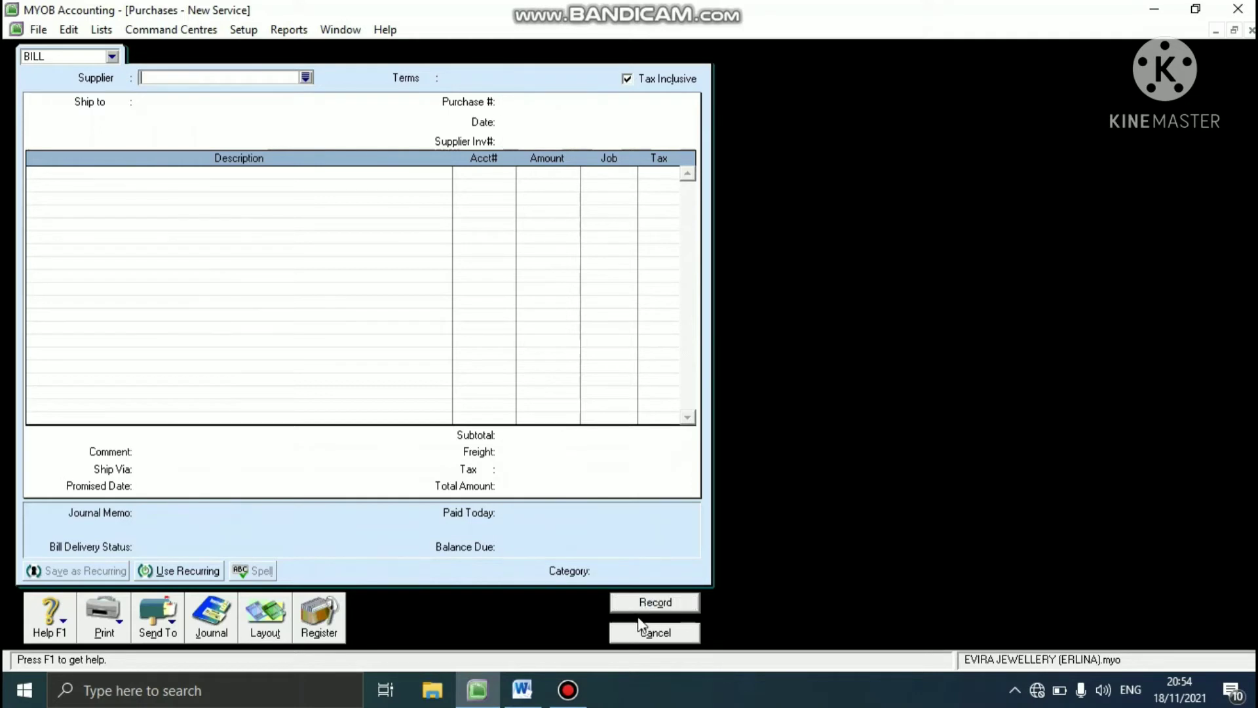
pyautogui.click(652, 633)
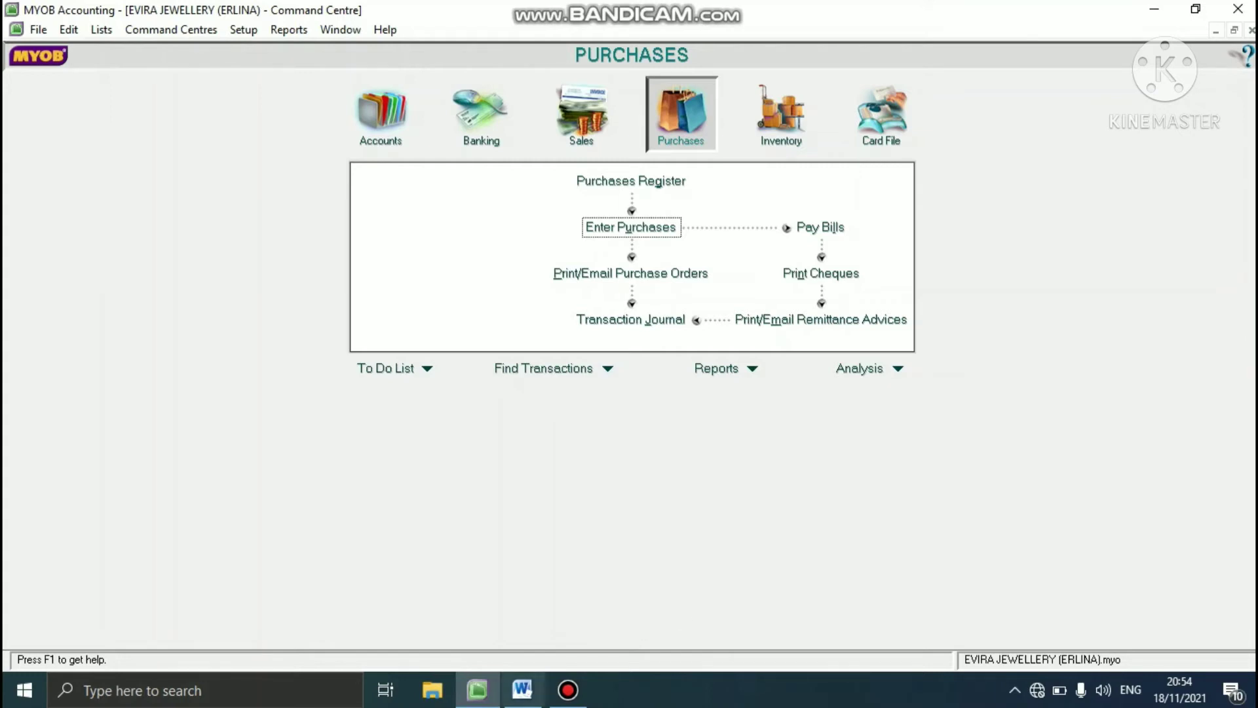
# - Check the OLIVE COLLECTION payment details in the Word case study and start a bill payment in MYOB from 1-2110 Cheque Account
pyautogui.click(512, 688)
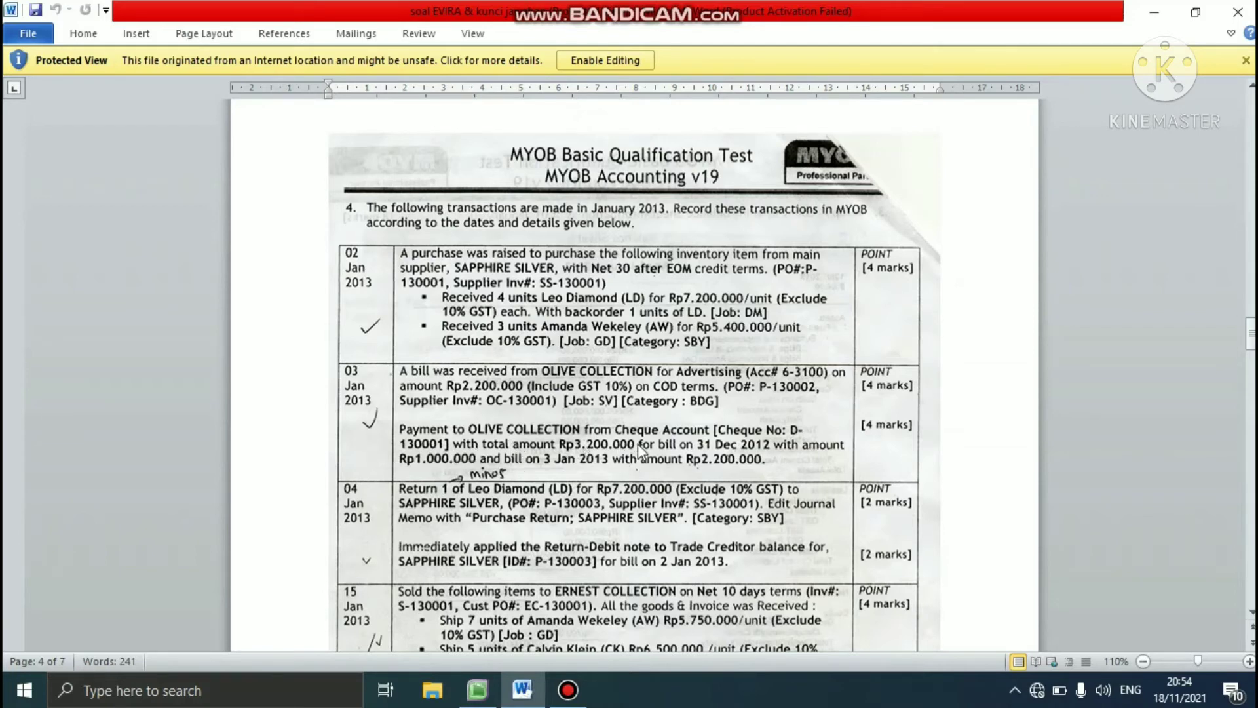
pyautogui.click(491, 681)
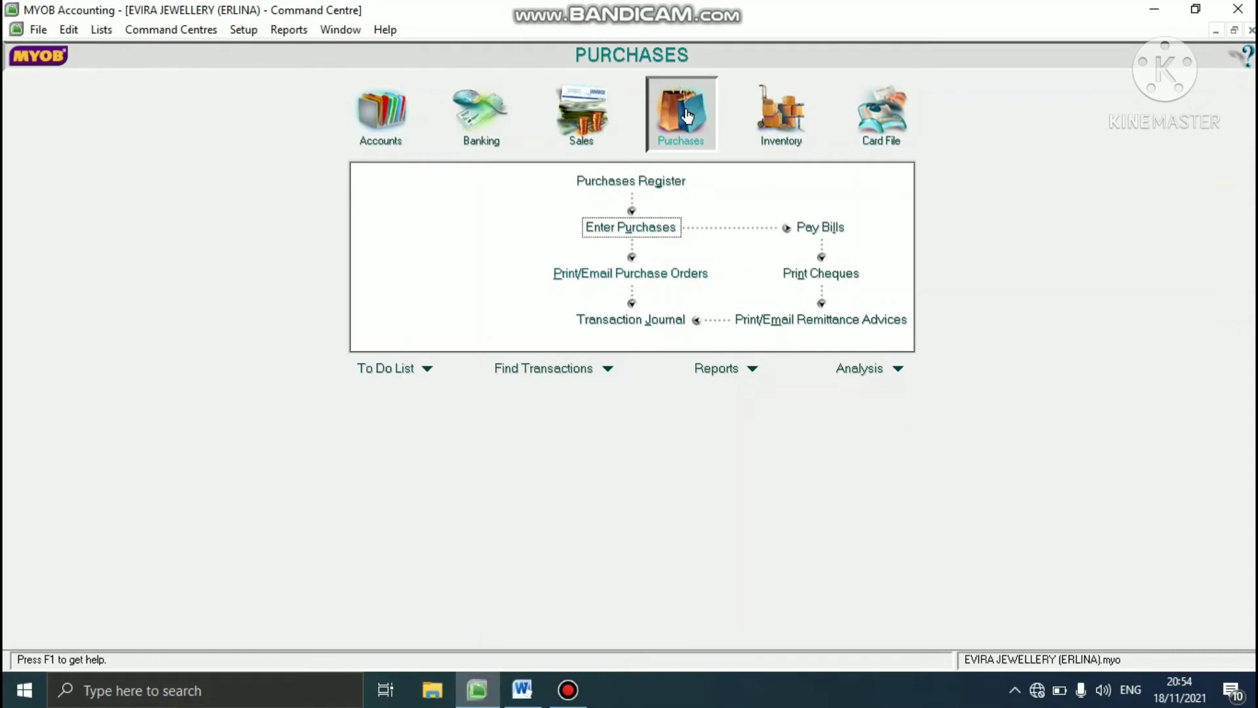
pyautogui.click(814, 231)
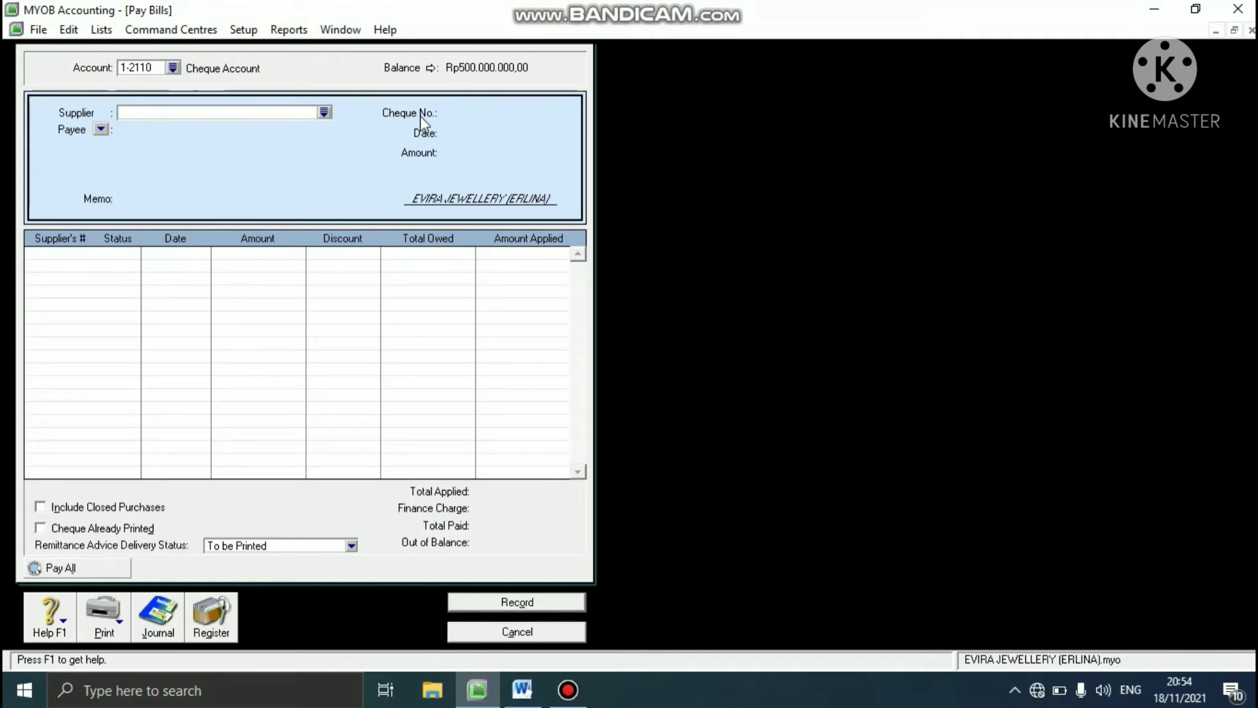
pyautogui.click(173, 68)
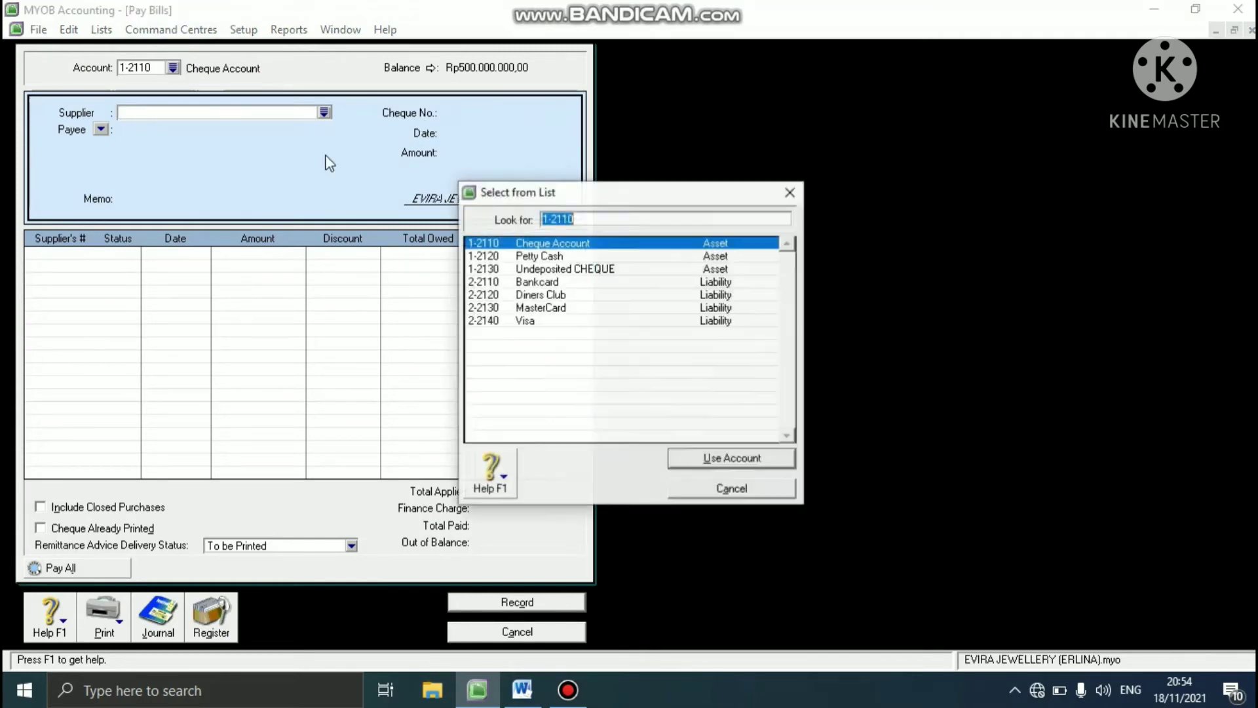
pyautogui.click(557, 246)
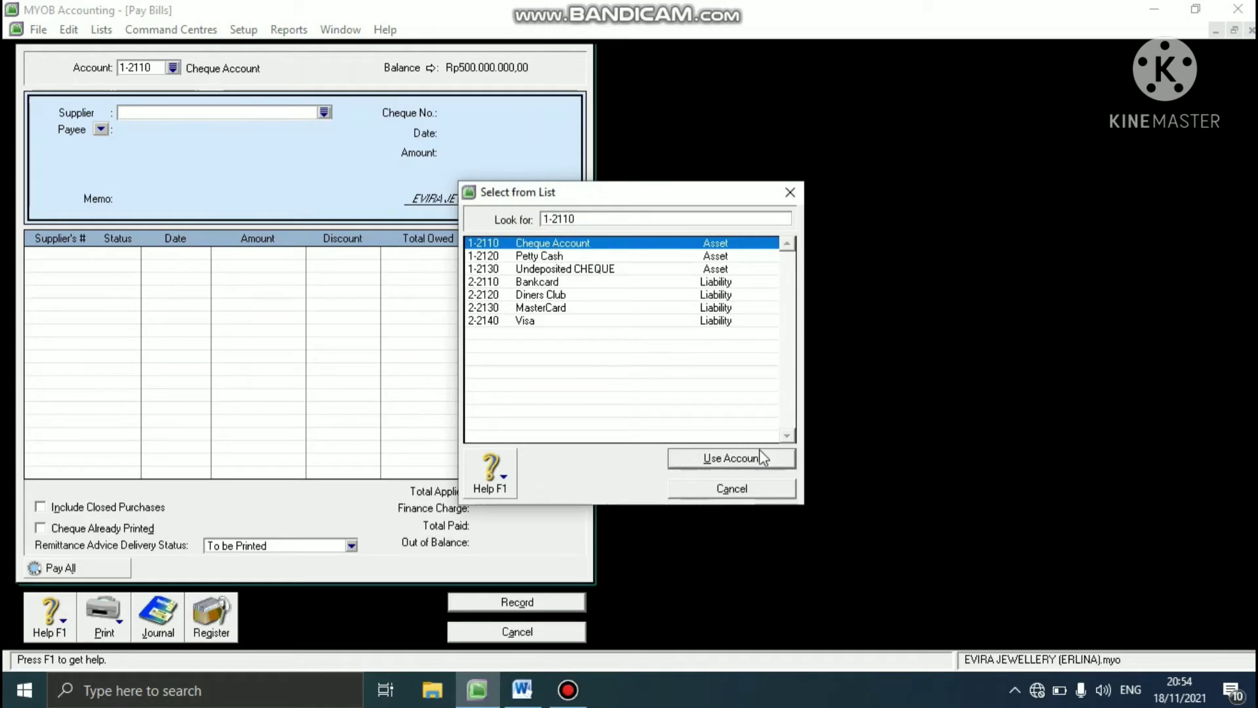
pyautogui.click(747, 461)
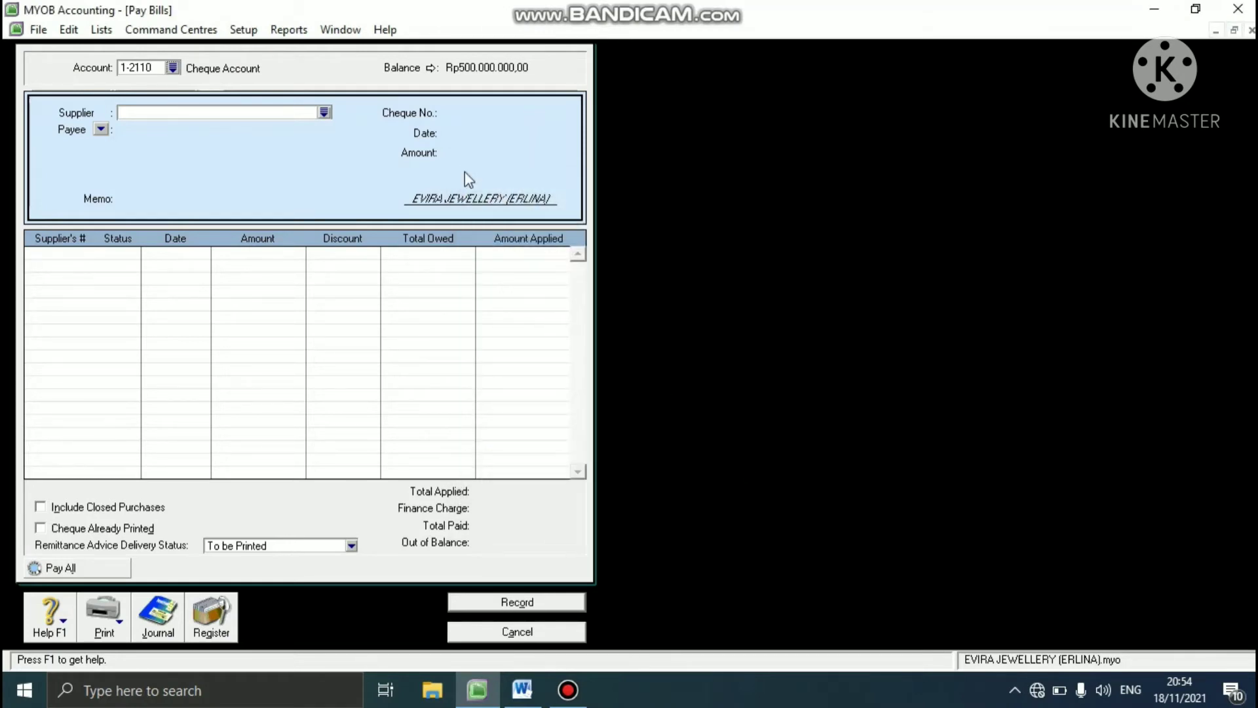
# - Select OLIVE COLLECTION as the supplier for the bill payment
pyautogui.click(323, 112)
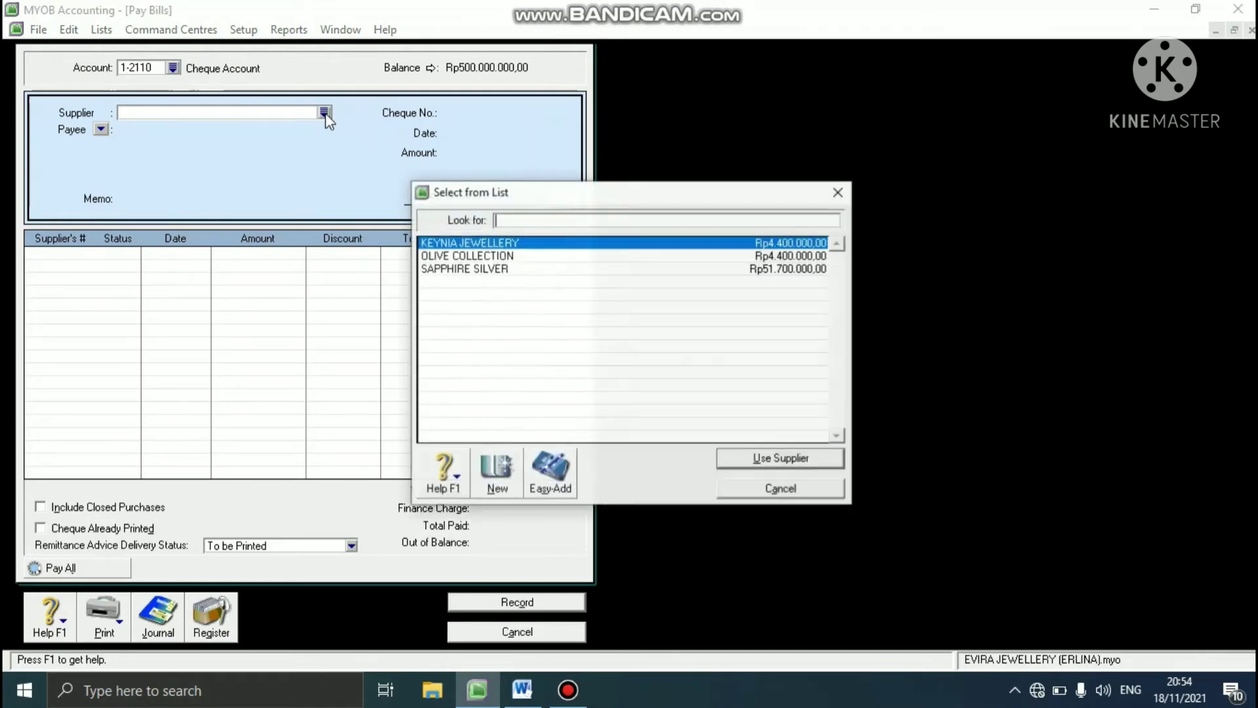
pyautogui.click(503, 258)
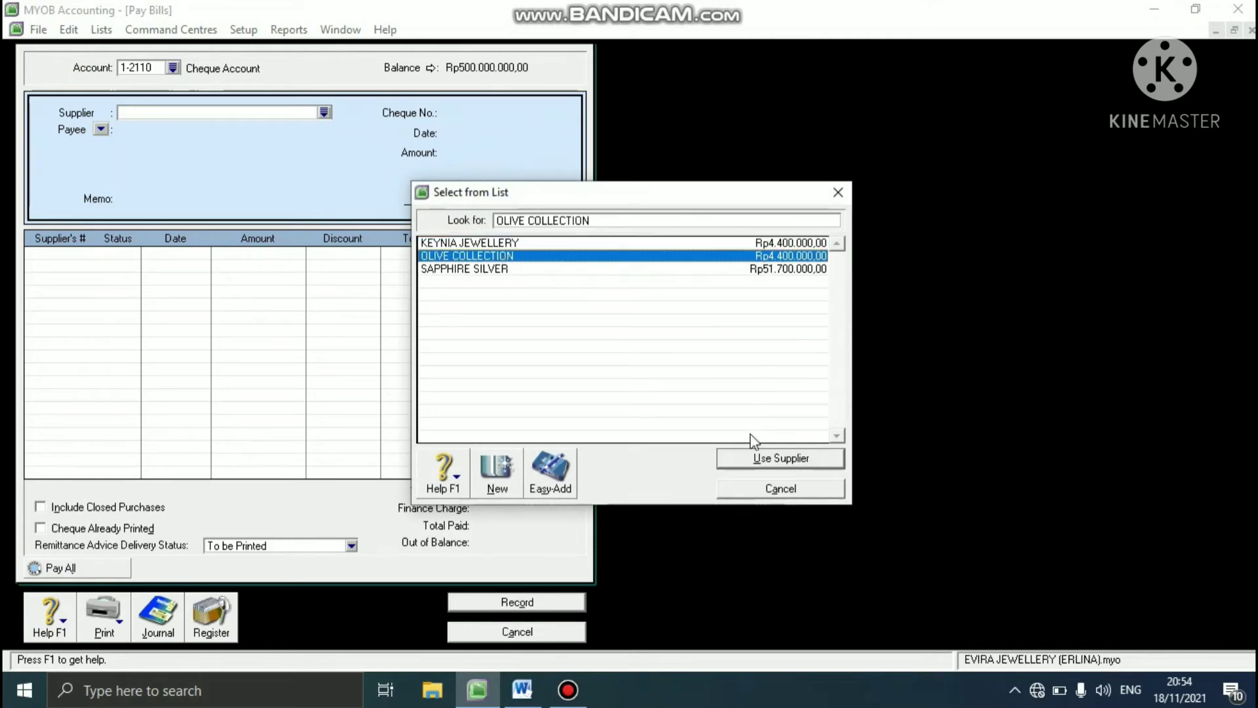
pyautogui.click(748, 460)
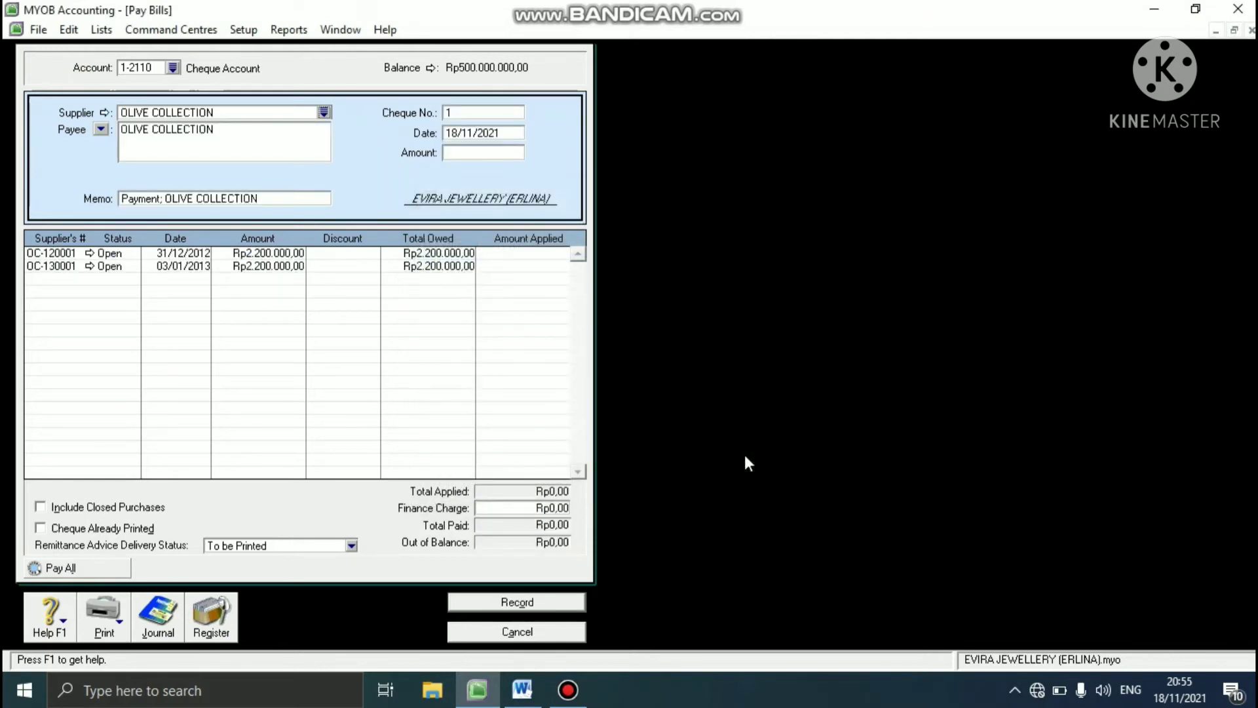
# - Set the payment's cheque number to D-130001 and its date to 03/01/2013
pyautogui.click(469, 111)
pyautogui.write('D-130001')
pyautogui.click(468, 130)
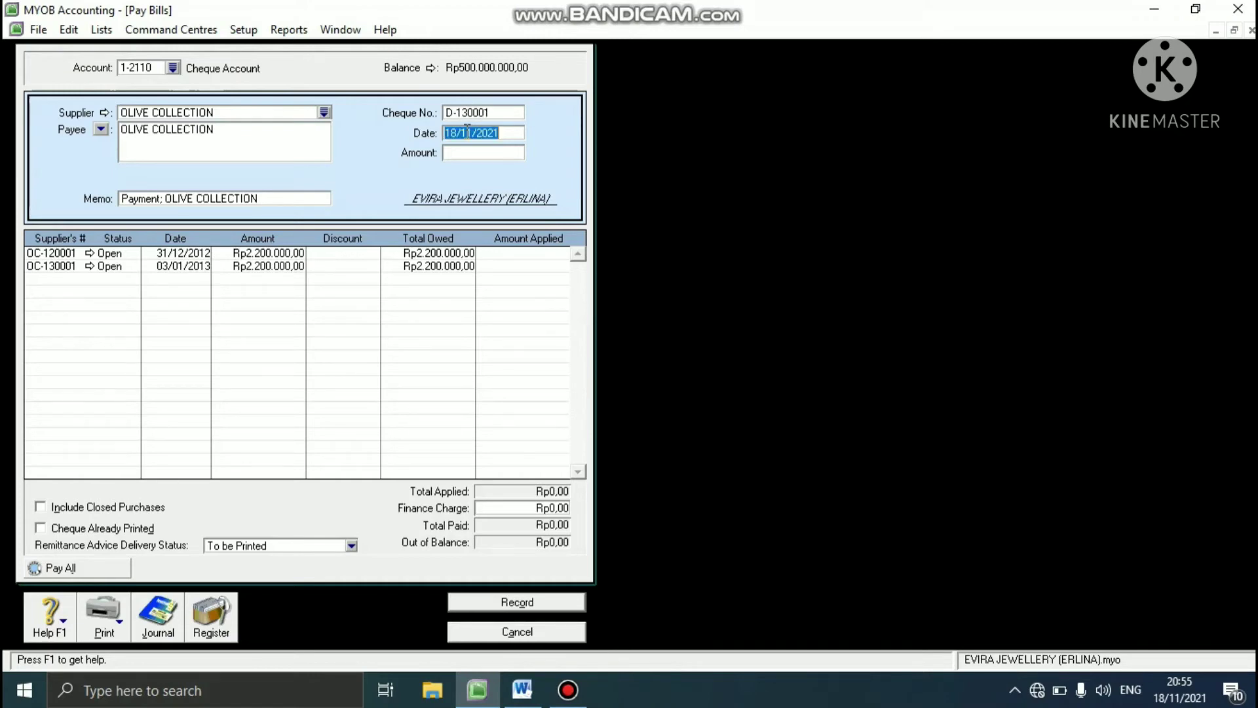
pyautogui.write('03/01/2013')
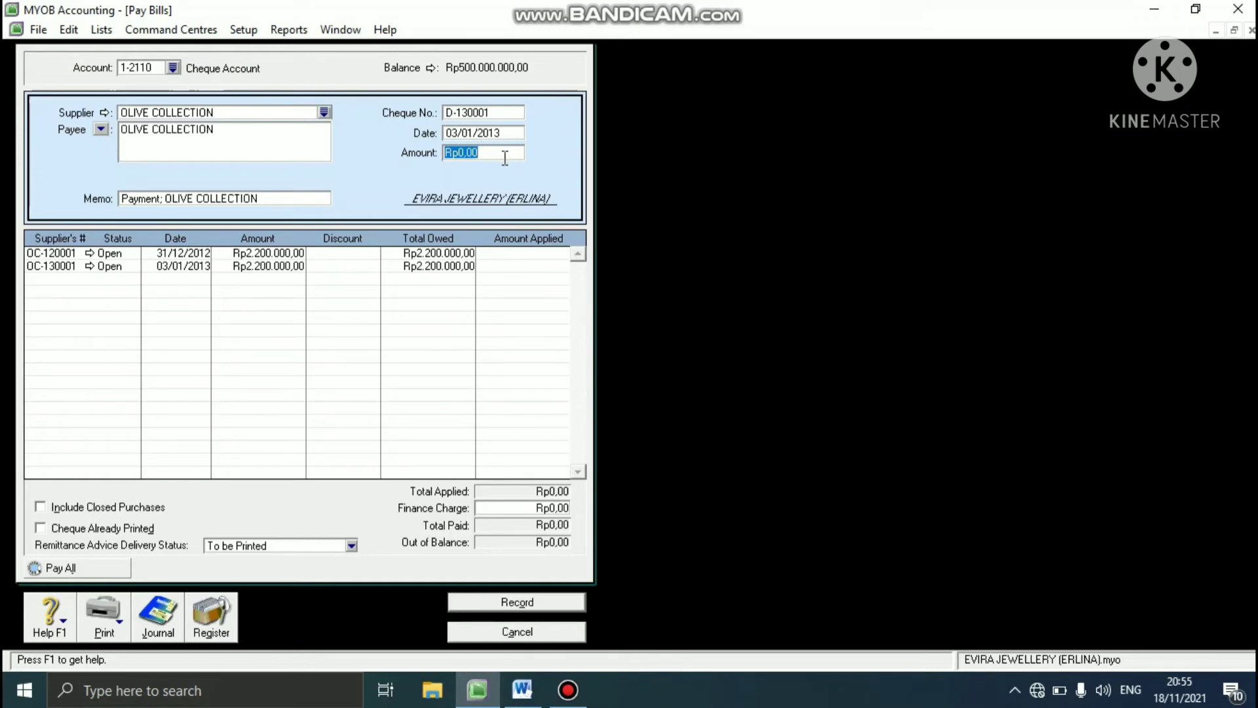
# - Set the total amount of the OLIVE COLLECTION payment to Rp3.200.000
pyautogui.write('3200000')
pyautogui.press('Tab')
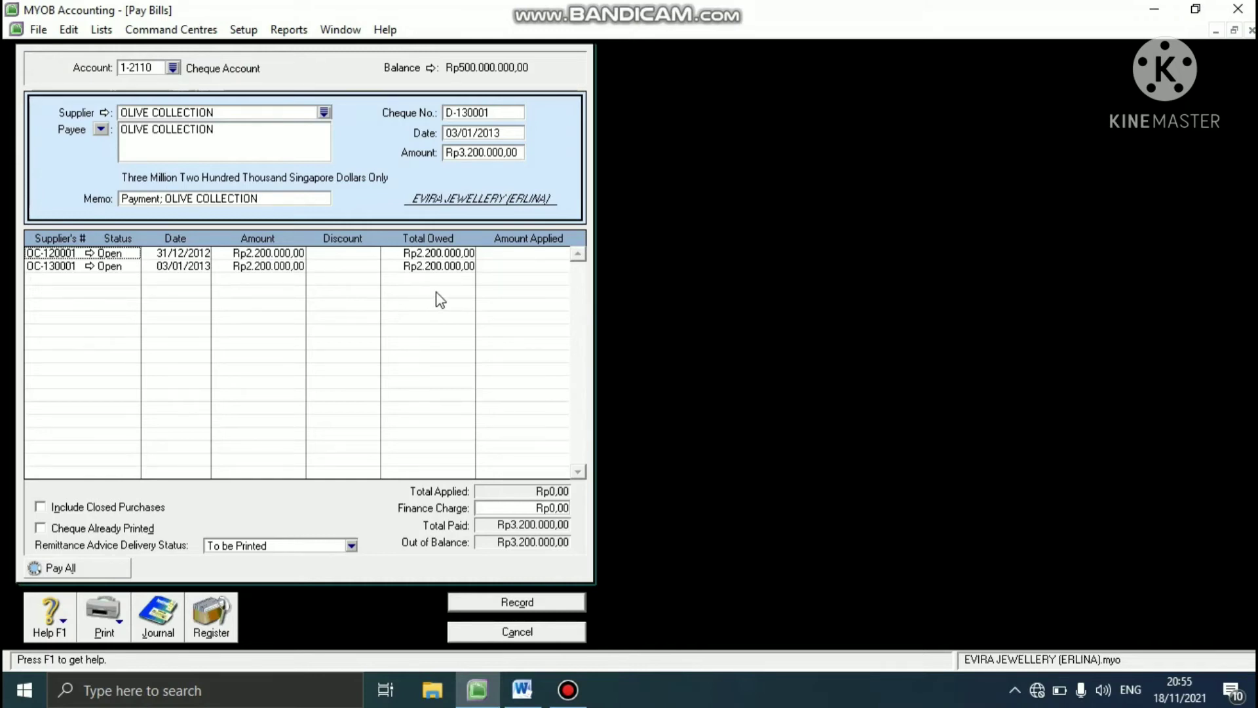
# - Apply Rp2.200.000 to bill OC-130001 and Rp1.000.000 to bill OC-120001, and record the OLIVE COLLECTION payment
pyautogui.click(515, 266)
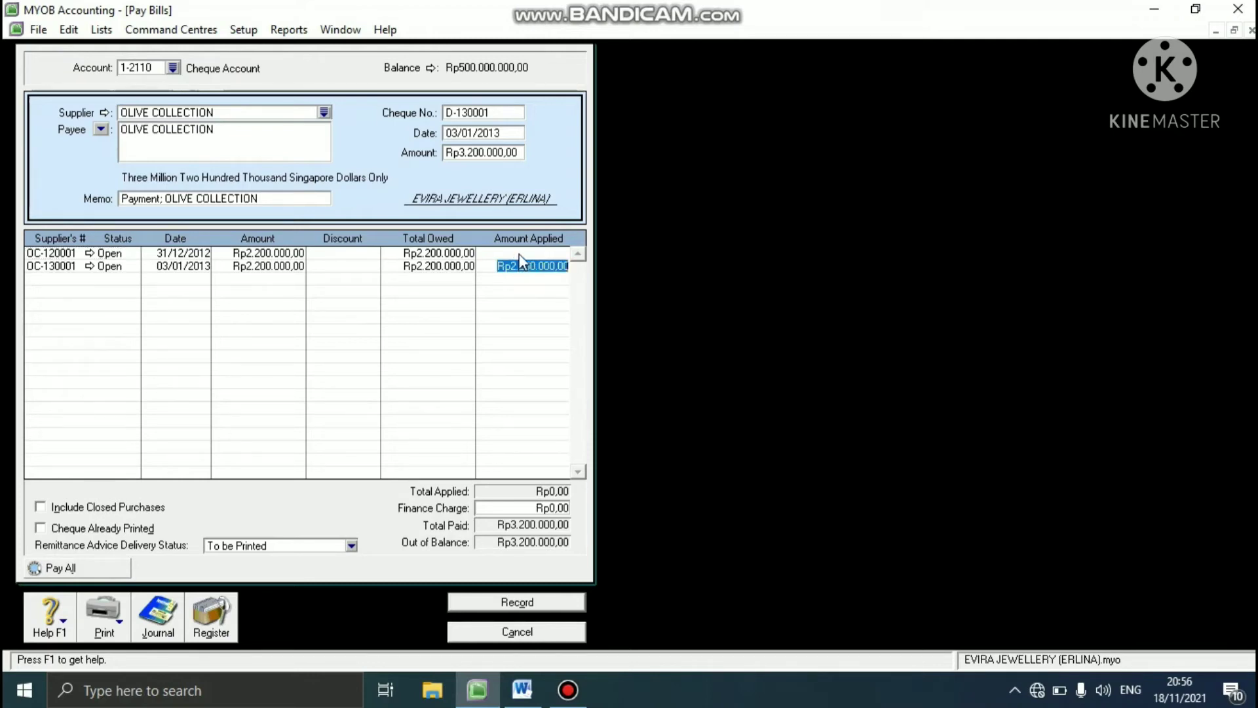
pyautogui.click(521, 253)
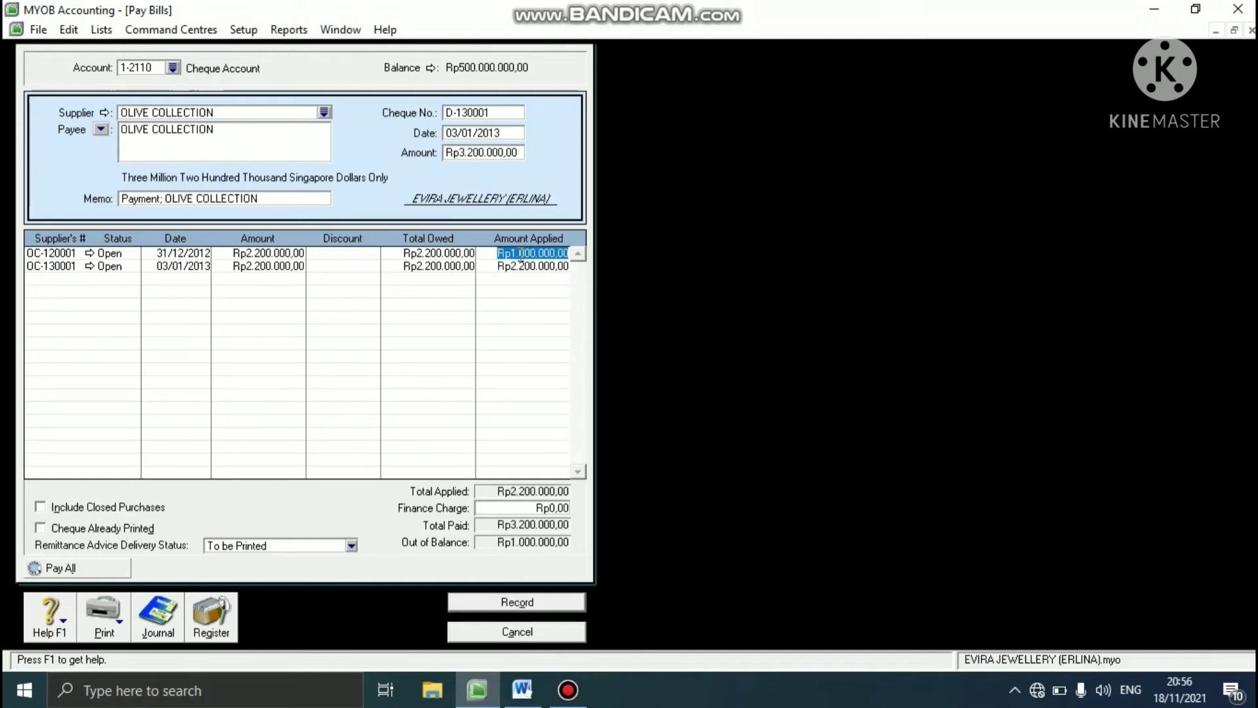
pyautogui.press('Tab')
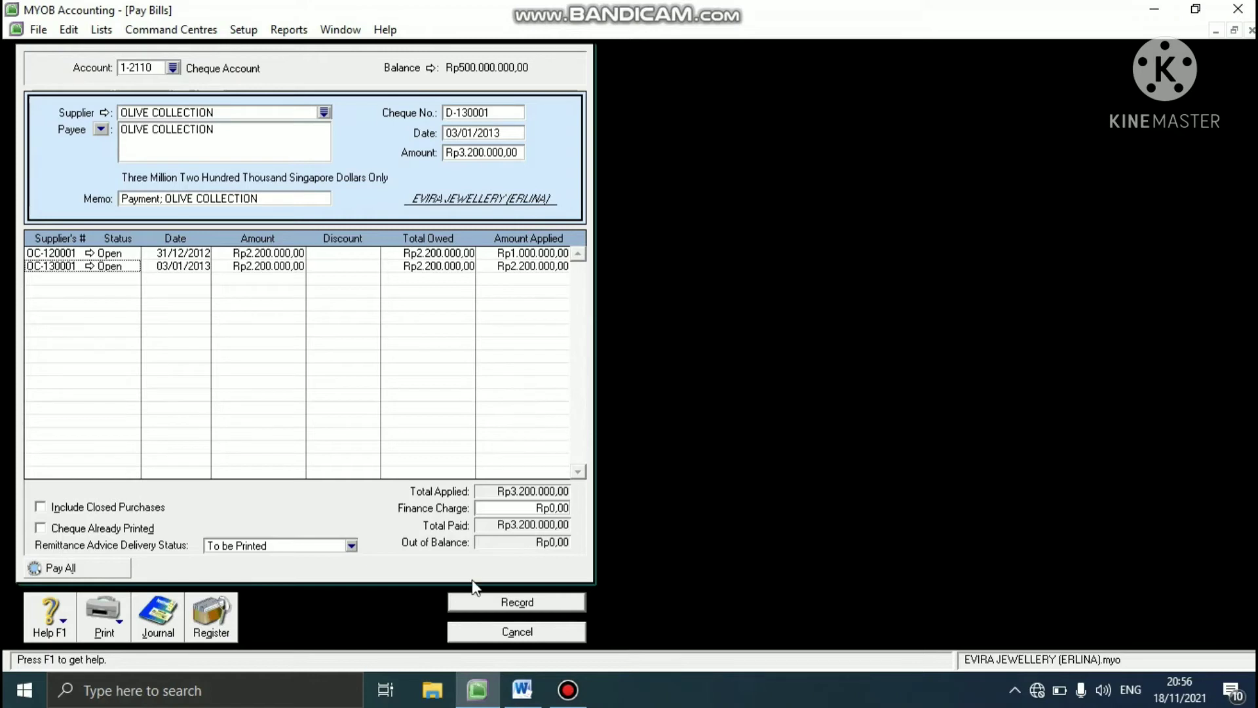
pyautogui.click(517, 603)
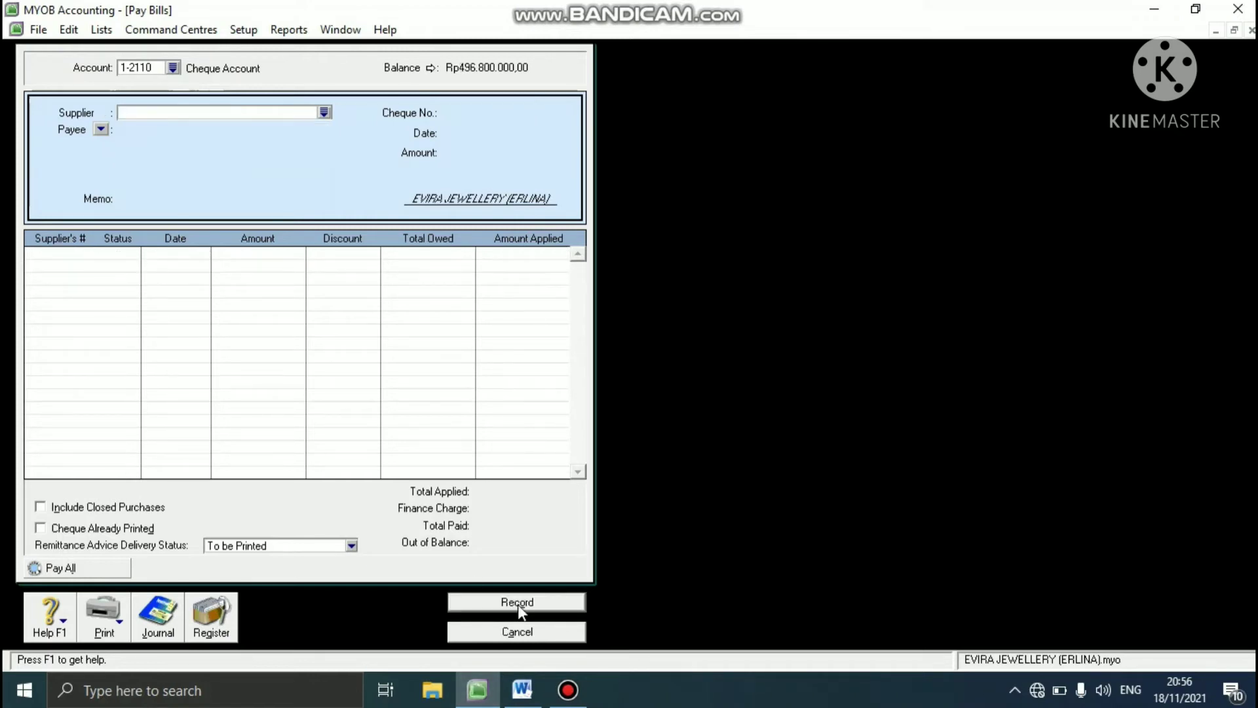
pyautogui.click(498, 632)
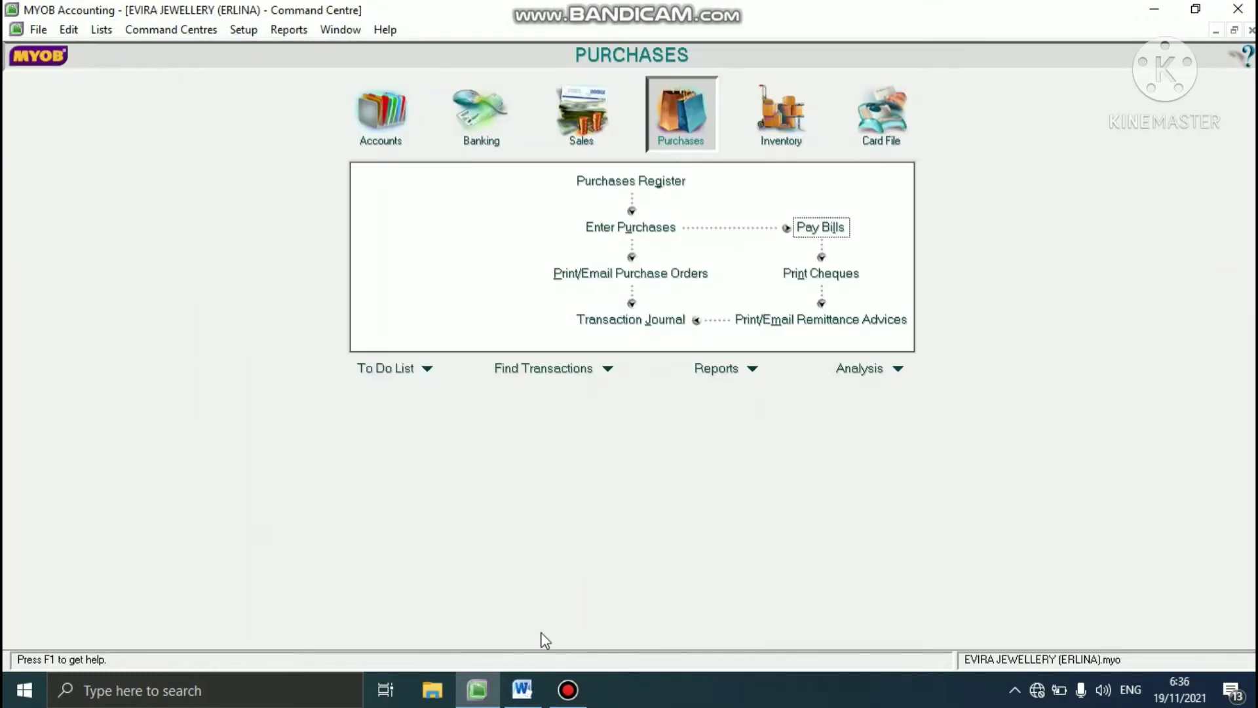
# - Check the 4 January return in the Word case study and start a new MYOB purchase for SAPPHIRE SILVER without reusing its existing order
pyautogui.click(526, 693)
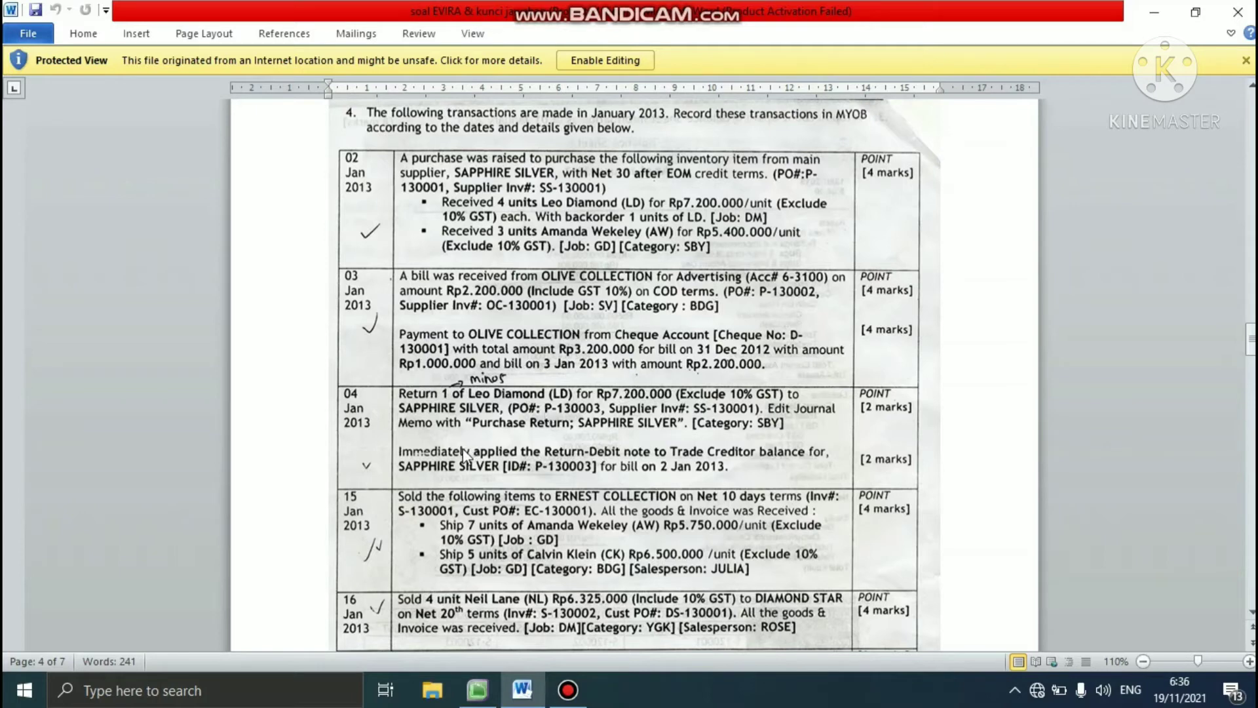
pyautogui.click(463, 702)
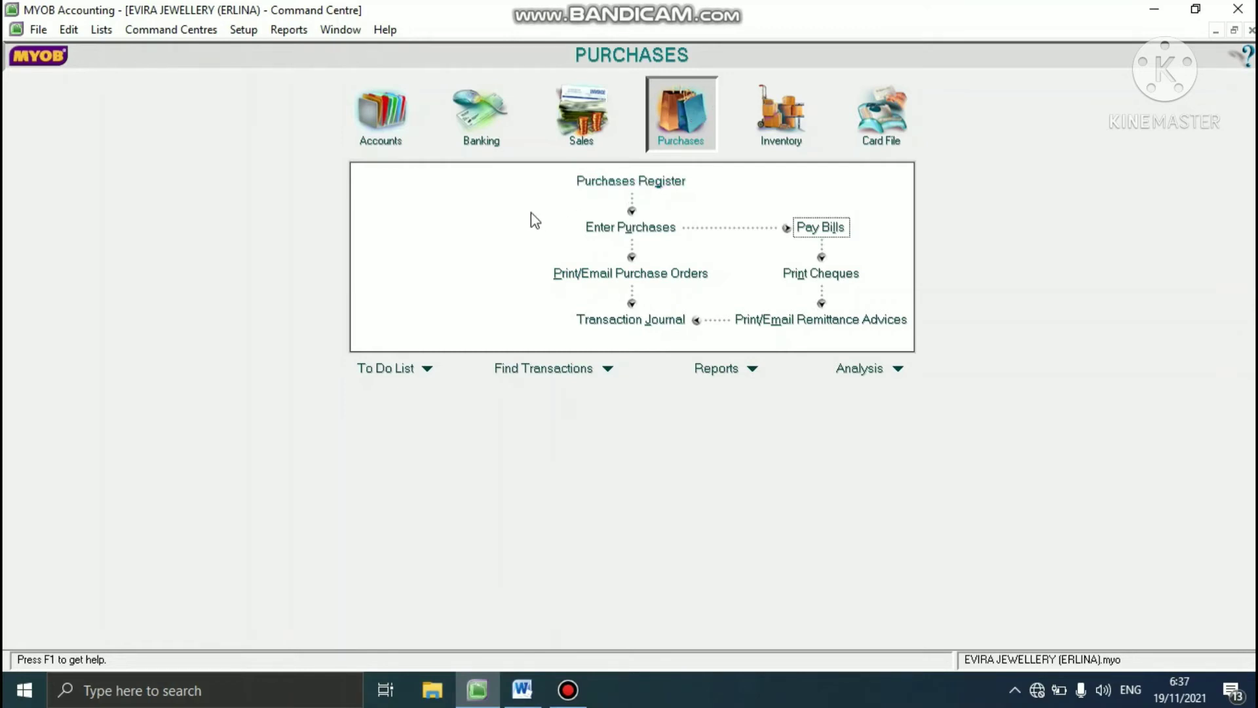
pyautogui.click(590, 236)
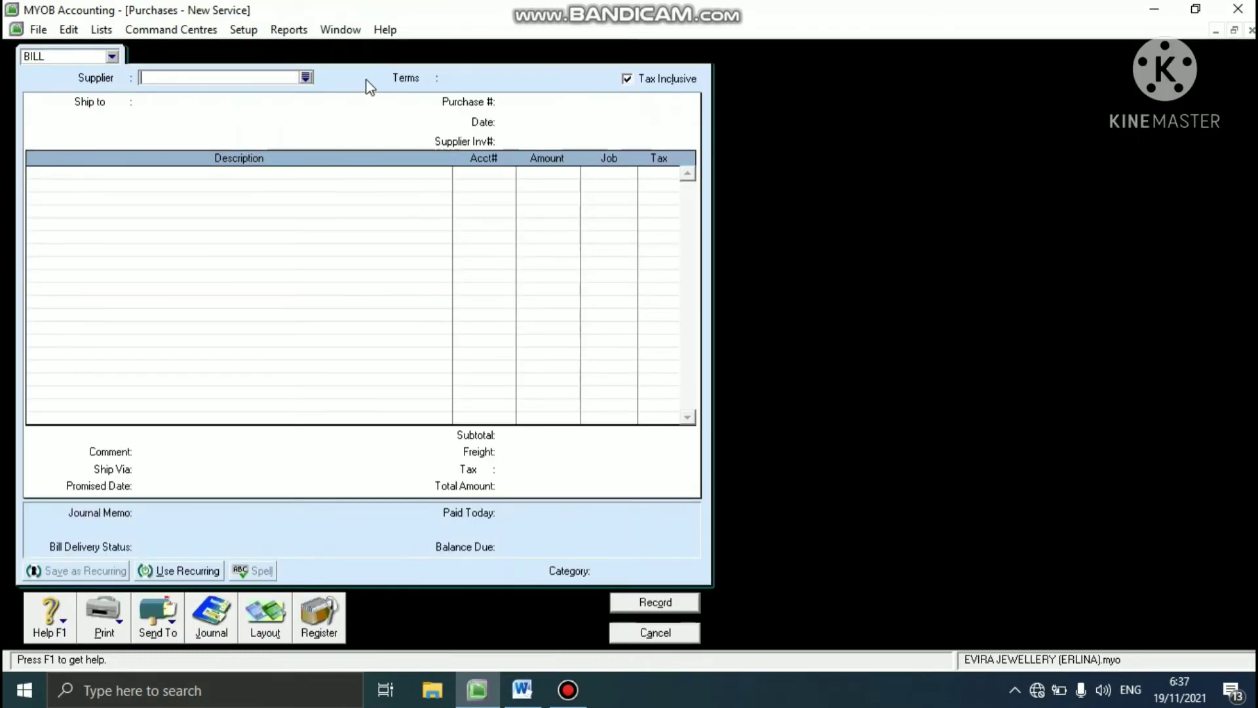
pyautogui.click(306, 78)
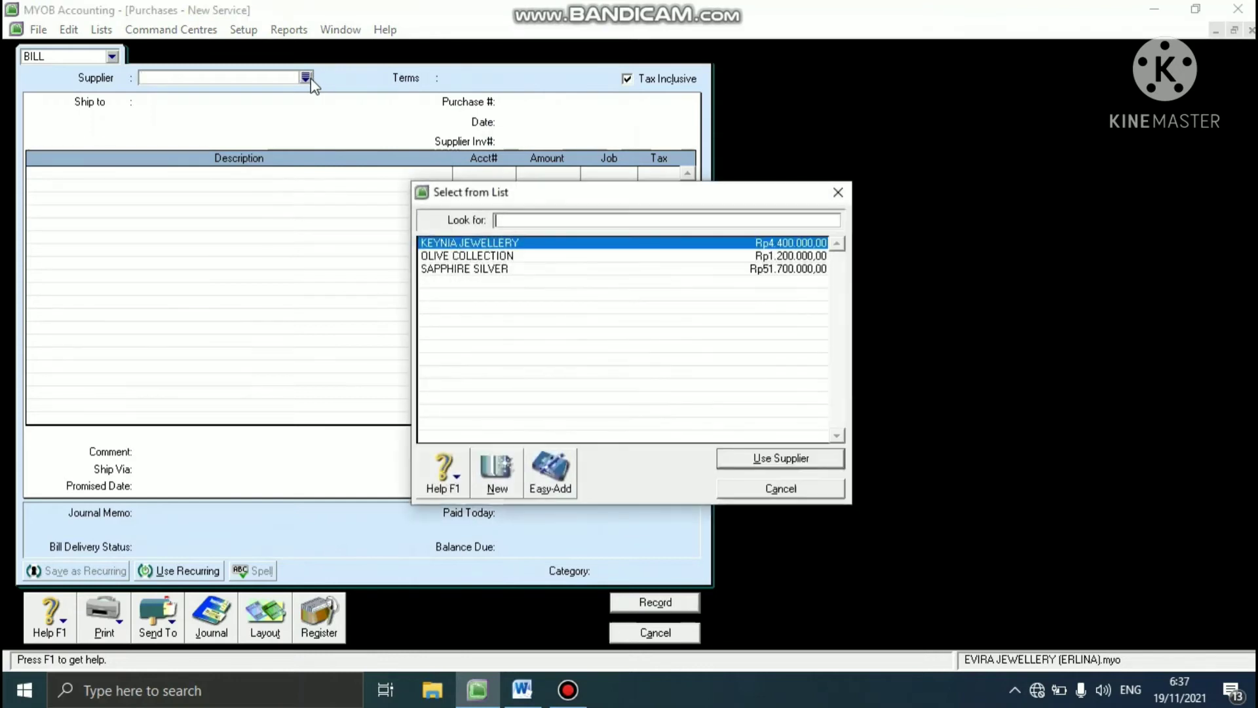
pyautogui.click(484, 269)
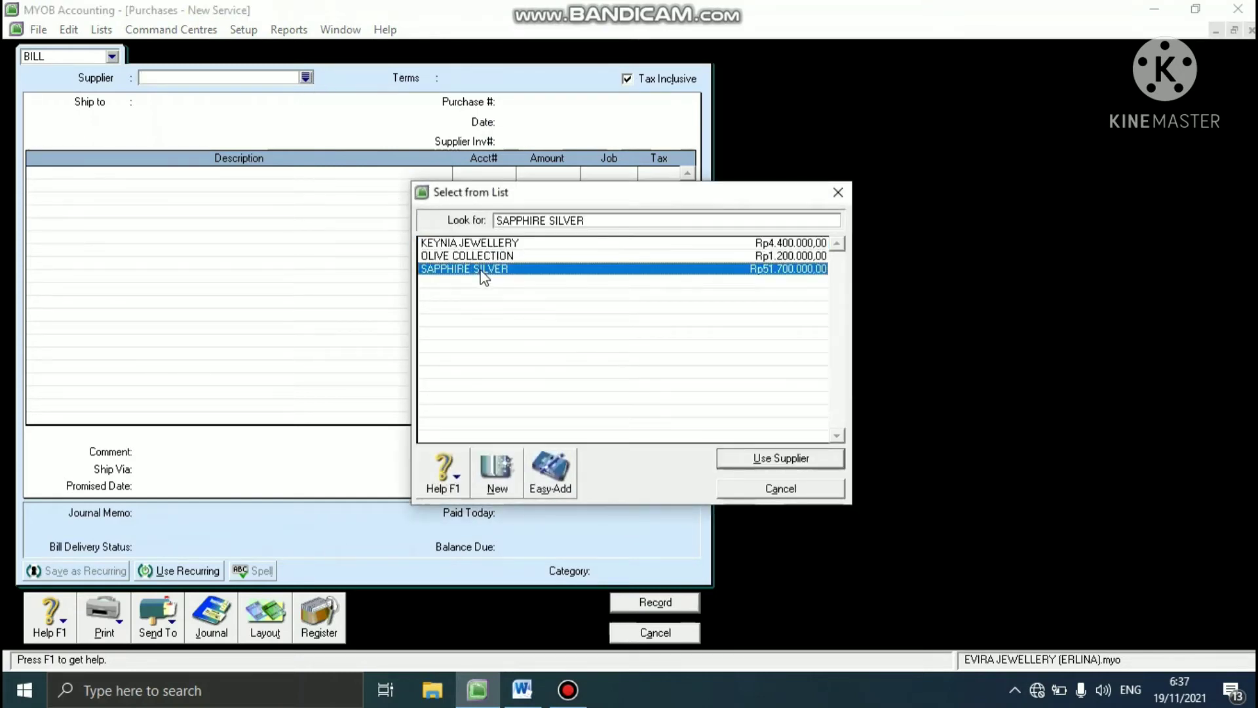
pyautogui.click(733, 457)
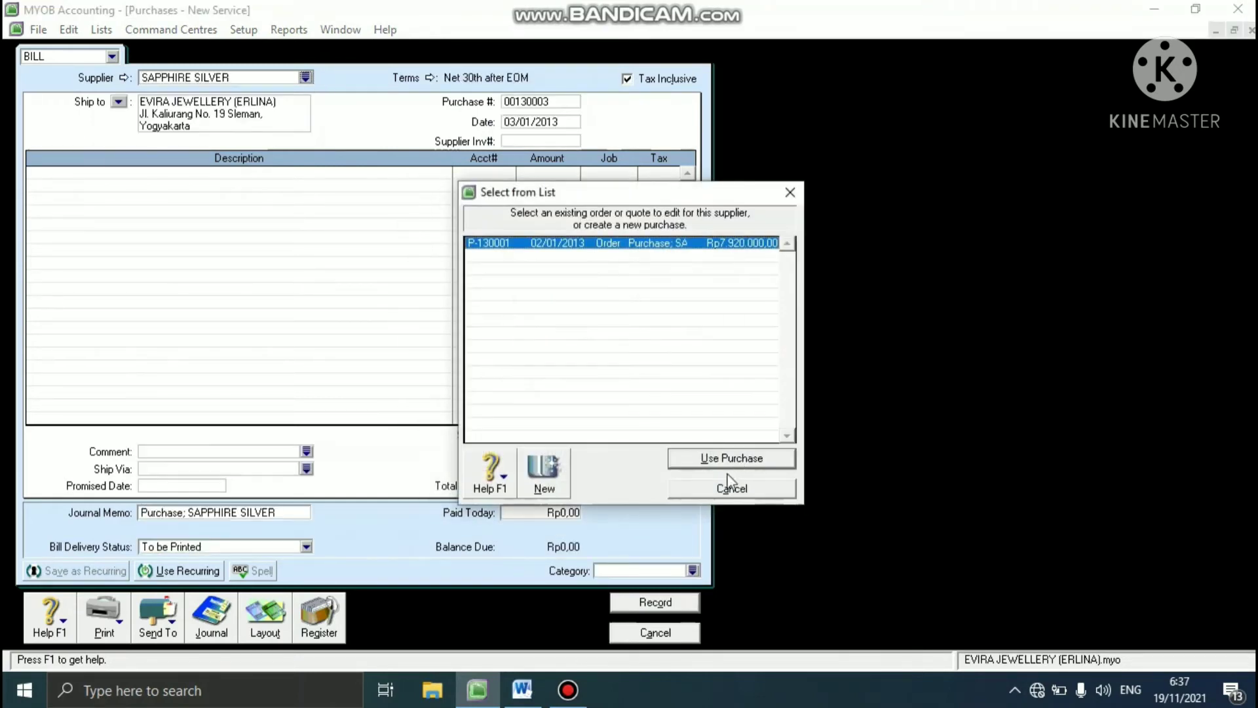
pyautogui.click(724, 489)
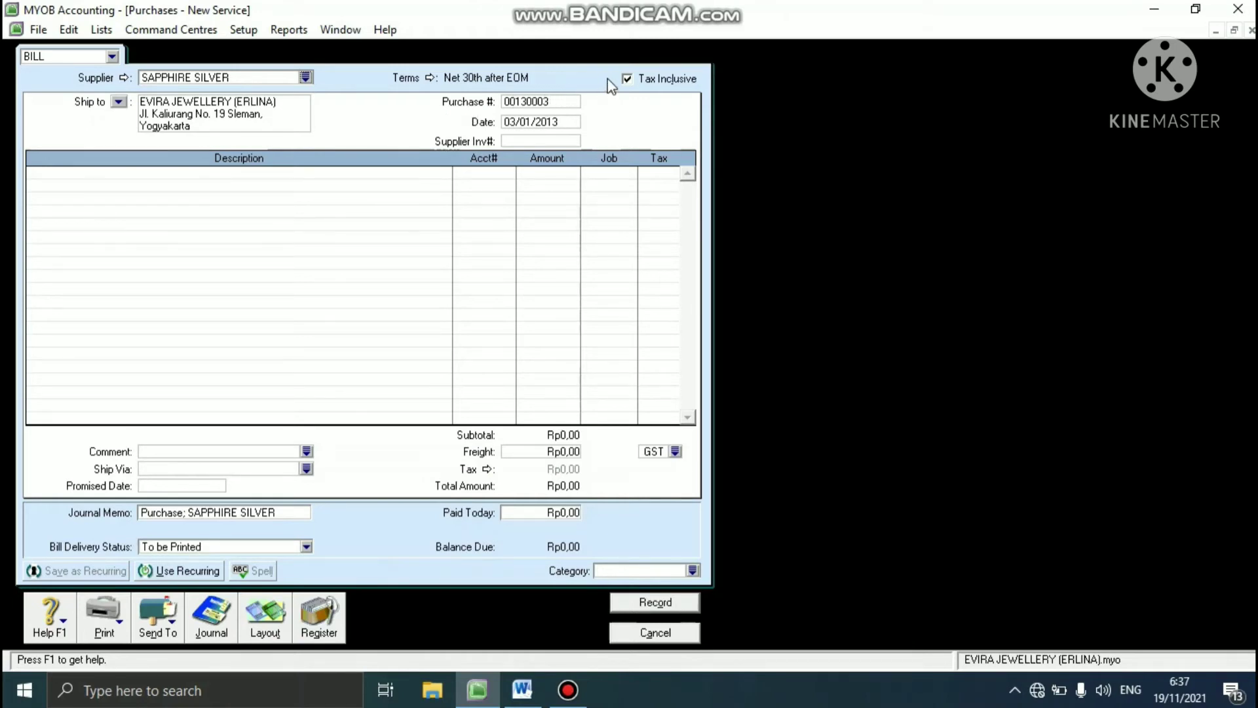
# - Make the SAPPHIRE SILVER bill tax-exclusive and set its purchase number to P-130003
pyautogui.click(626, 79)
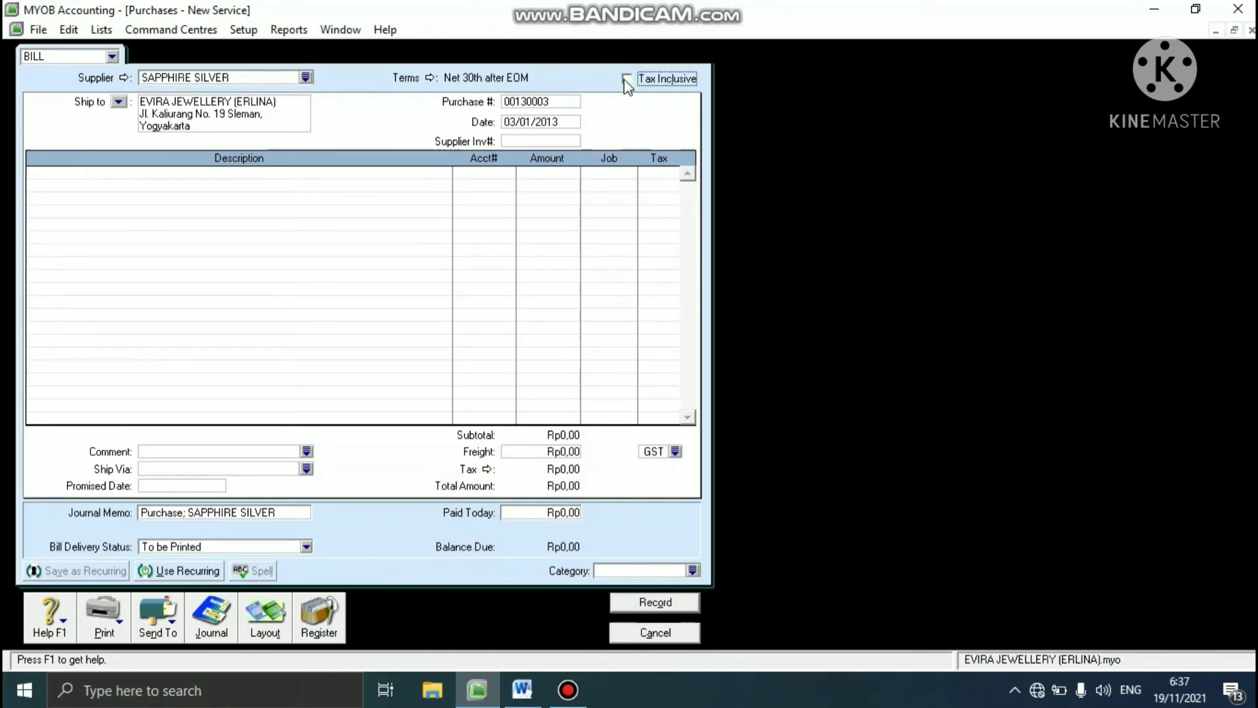
pyautogui.click(562, 105)
pyautogui.write('P-130003')
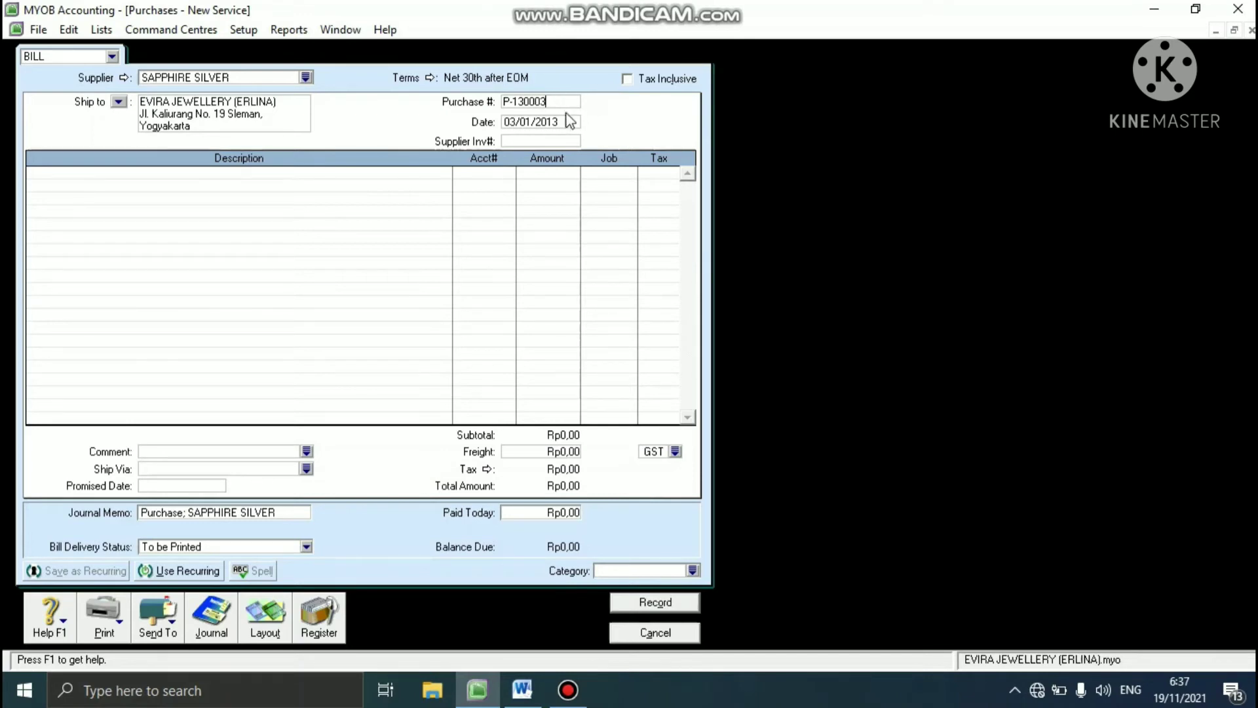
# - Date the SAPPHIRE SILVER bill 04/01/2013 and set its supplier invoice number to SS-130001
pyautogui.press('Tab')
pyautogui.write('04')
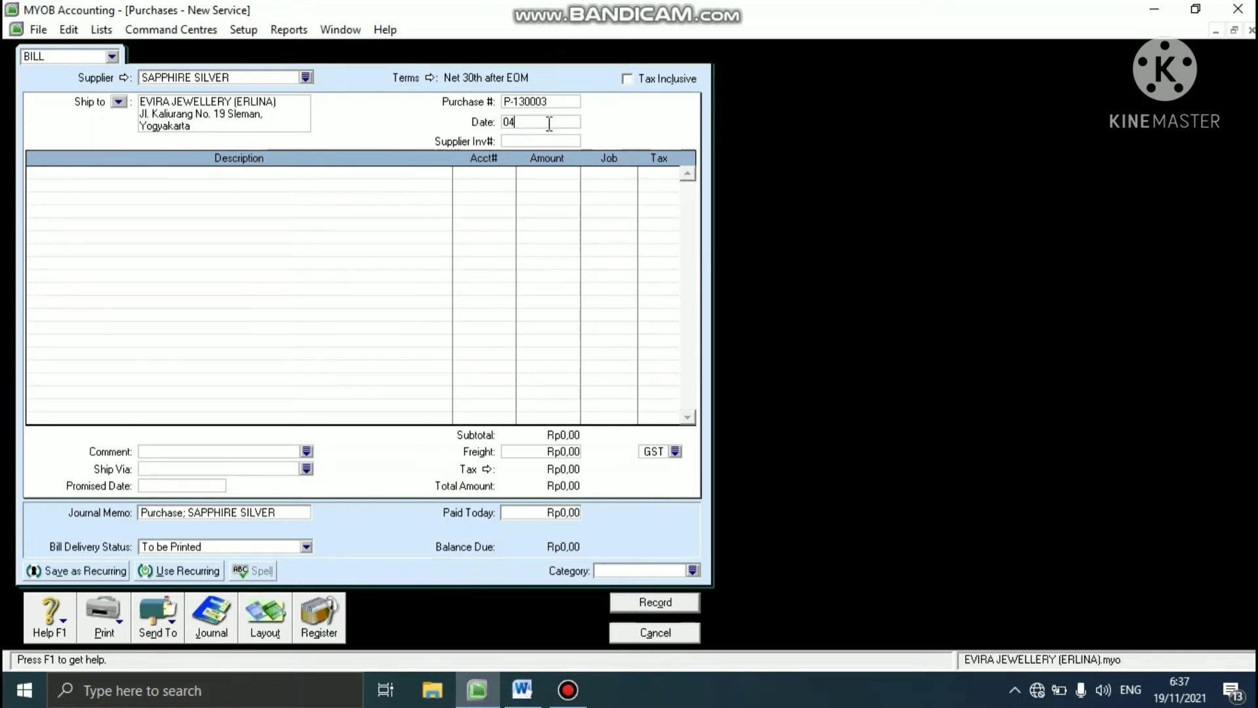
pyautogui.write('/01/2013')
pyautogui.click(541, 140)
pyautogui.write('SS-130001')
pyautogui.press('Tab')
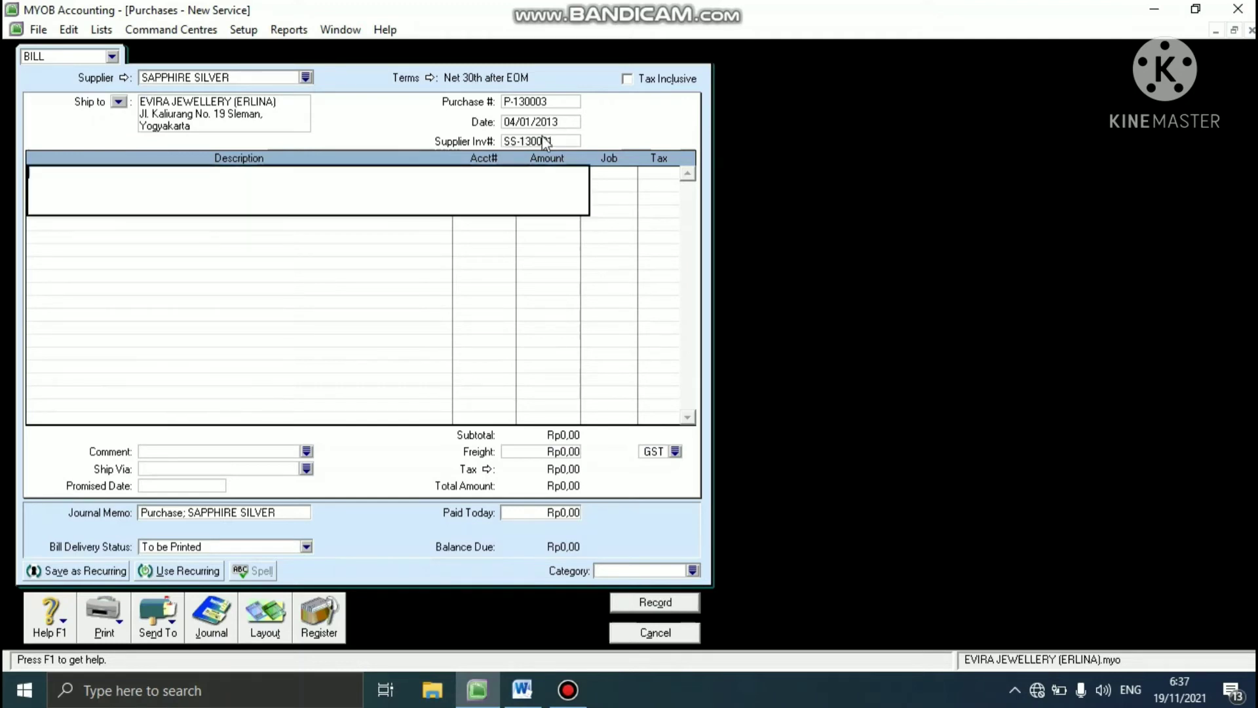
# - Change the purchase to the Item layout
pyautogui.click(275, 631)
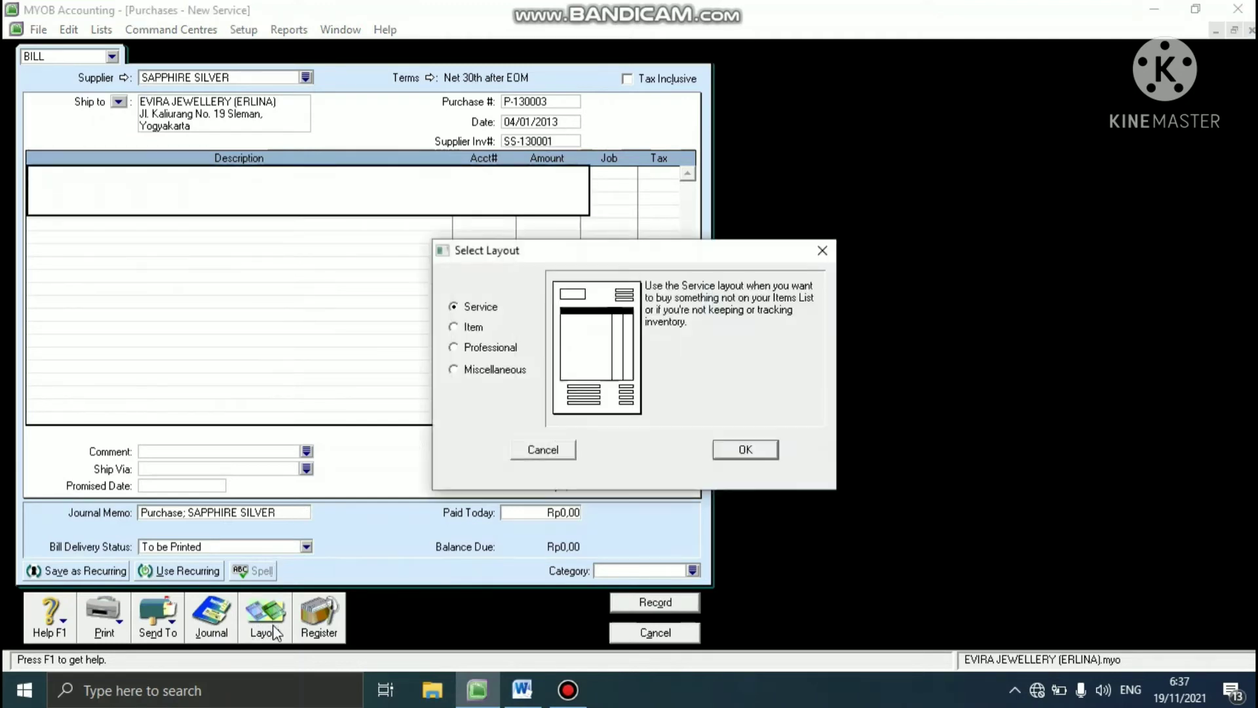
pyautogui.click(453, 327)
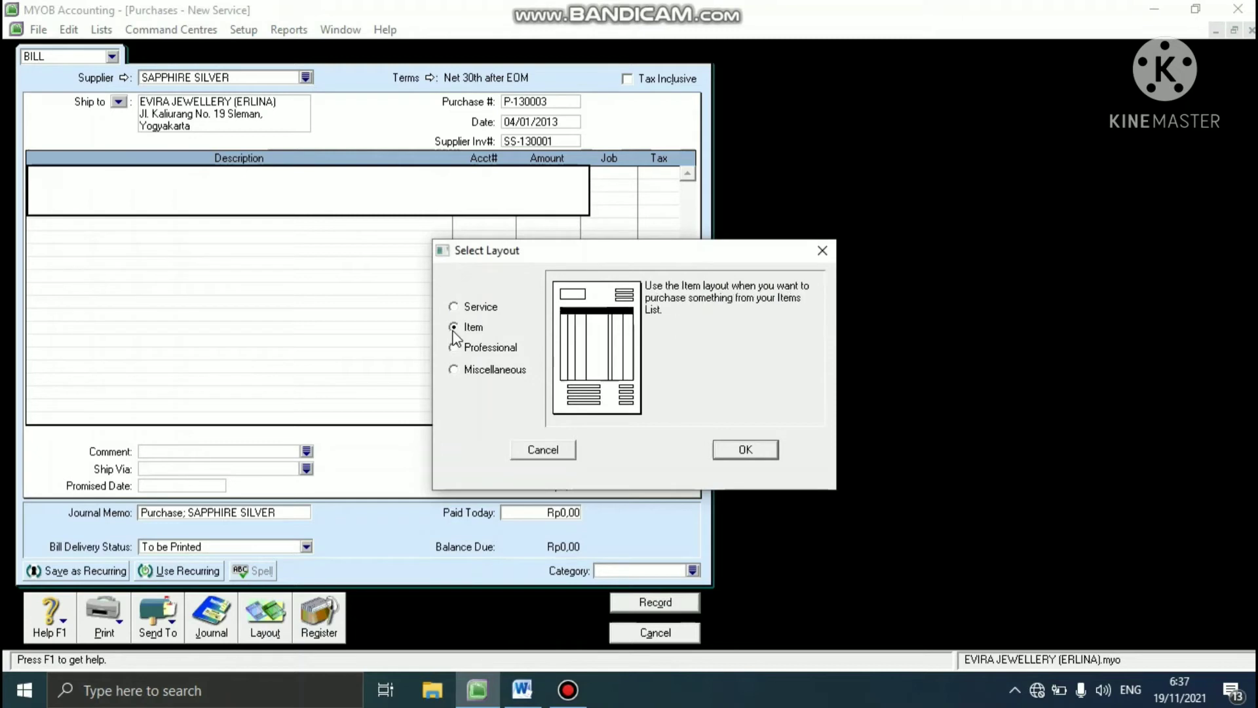
pyautogui.click(739, 450)
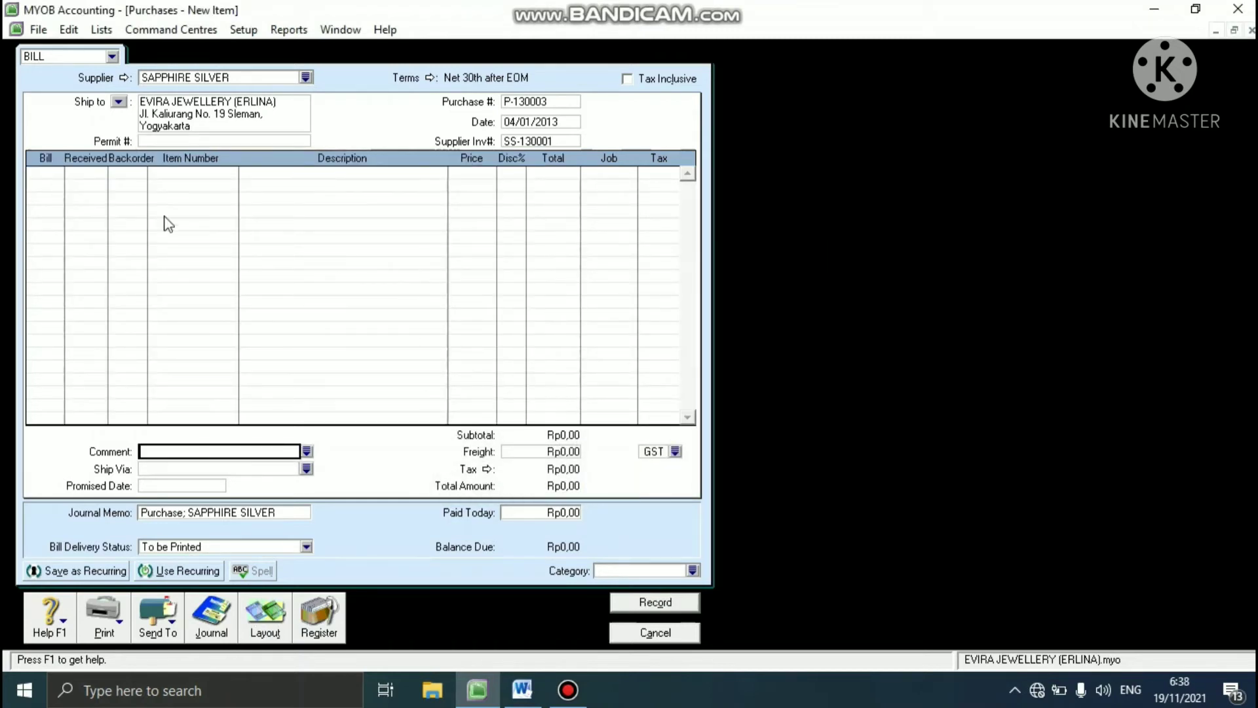
# - Enter a line on the bill returning Leo Diamond (item LD) with a billed quantity of -1
pyautogui.click(39, 175)
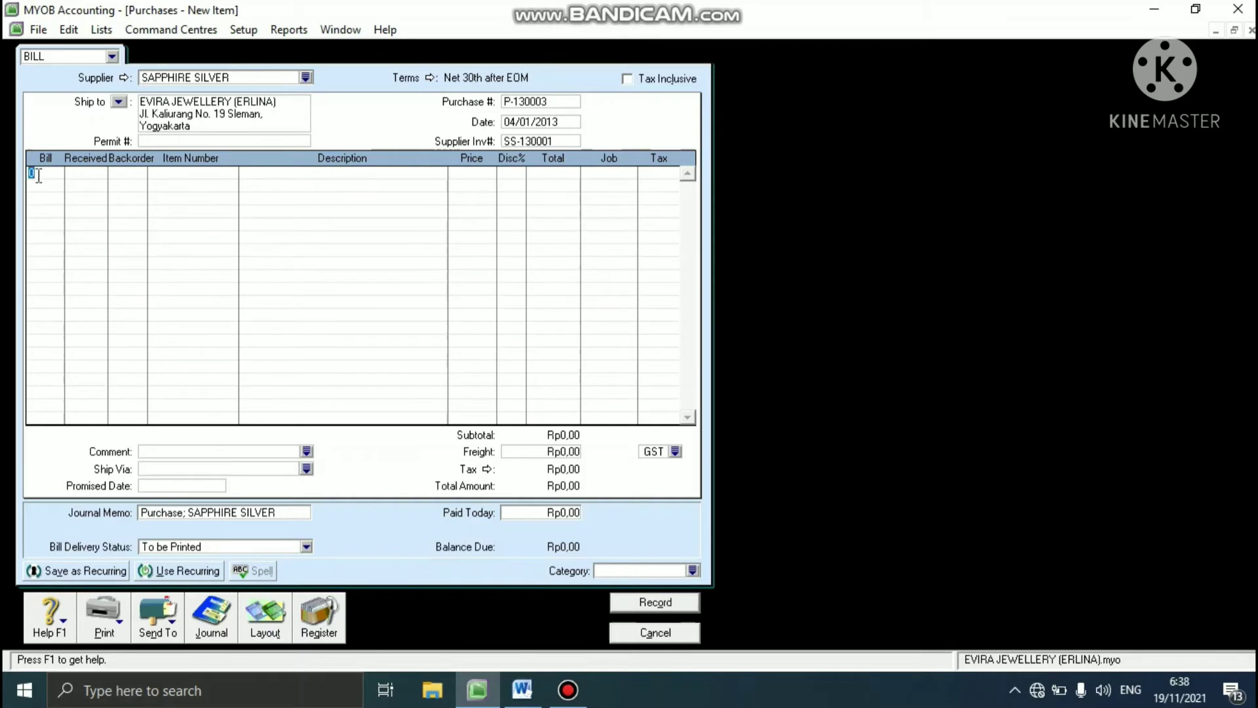
pyautogui.write('1')
pyautogui.press('Tab')
pyautogui.press('Tab')
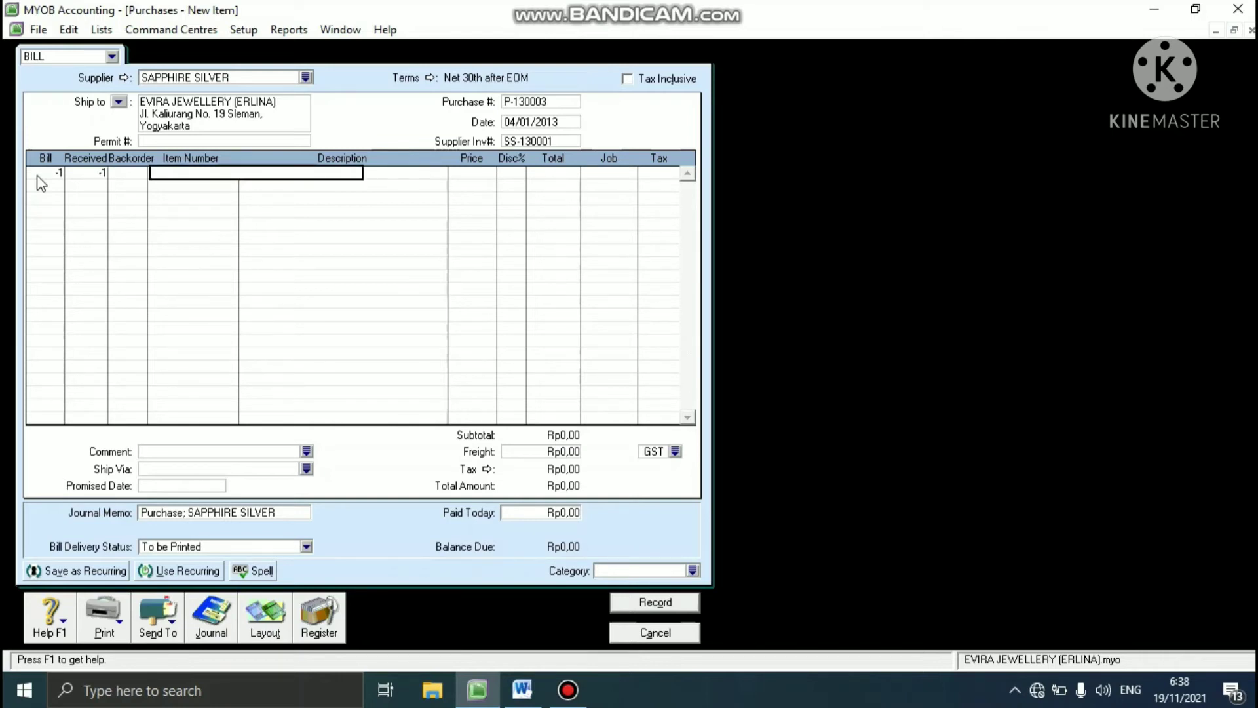
pyautogui.write('LD')
# - Set the unit price of the Leo Diamond return line to Rp7.200.000
pyautogui.press('Tab')
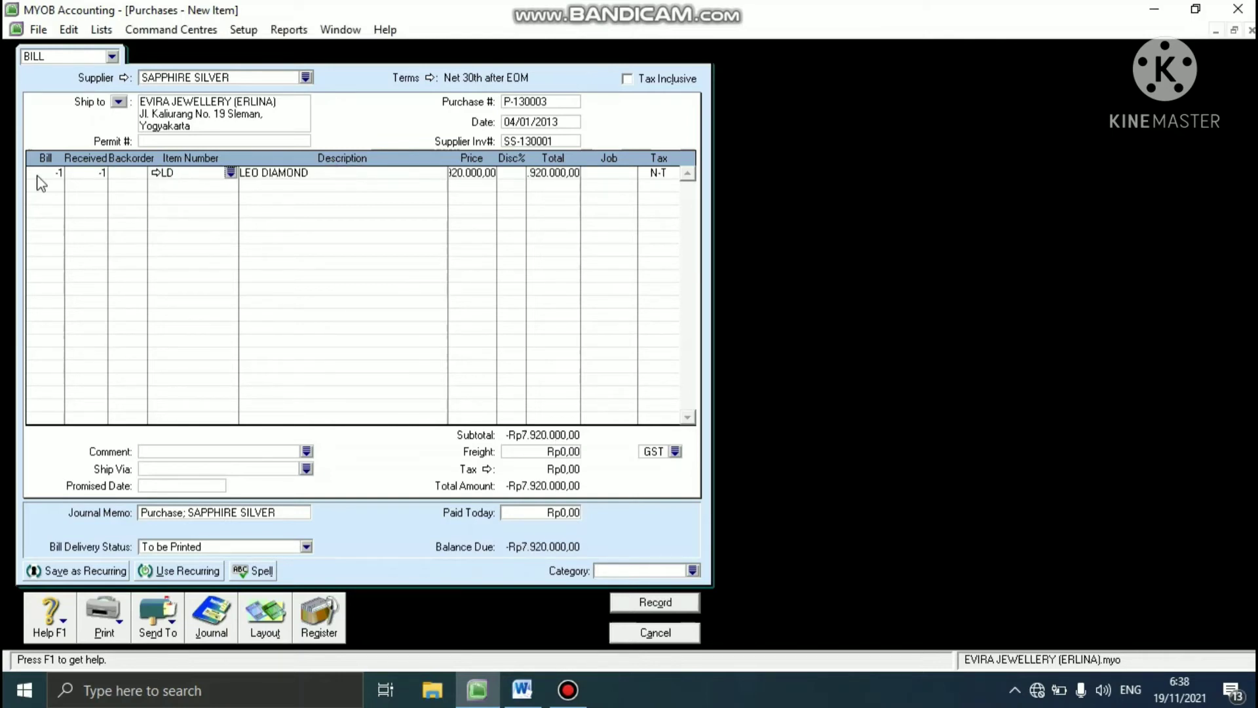
pyautogui.press('Tab')
pyautogui.press('Tab')
pyautogui.write('7200000')
pyautogui.press('Tab')
pyautogui.press('Tab')
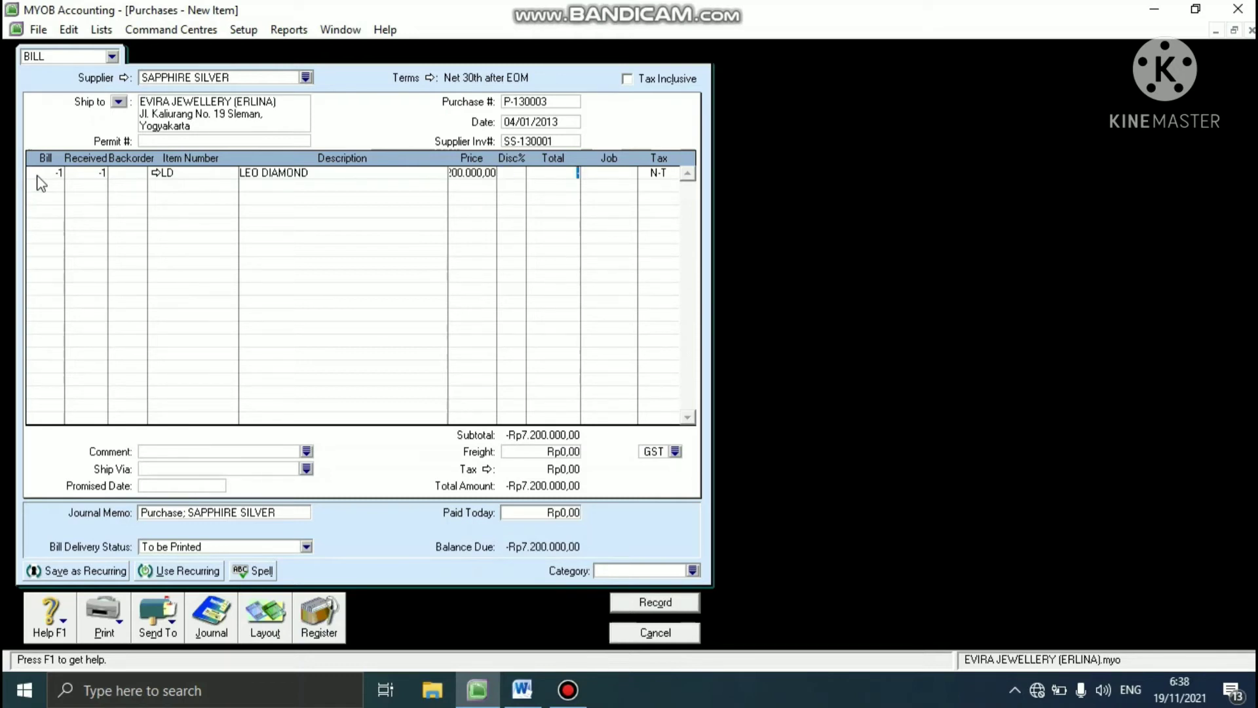
# - Set the tax code of the Leo Diamond return line to GST
pyautogui.click(673, 176)
pyautogui.click(673, 173)
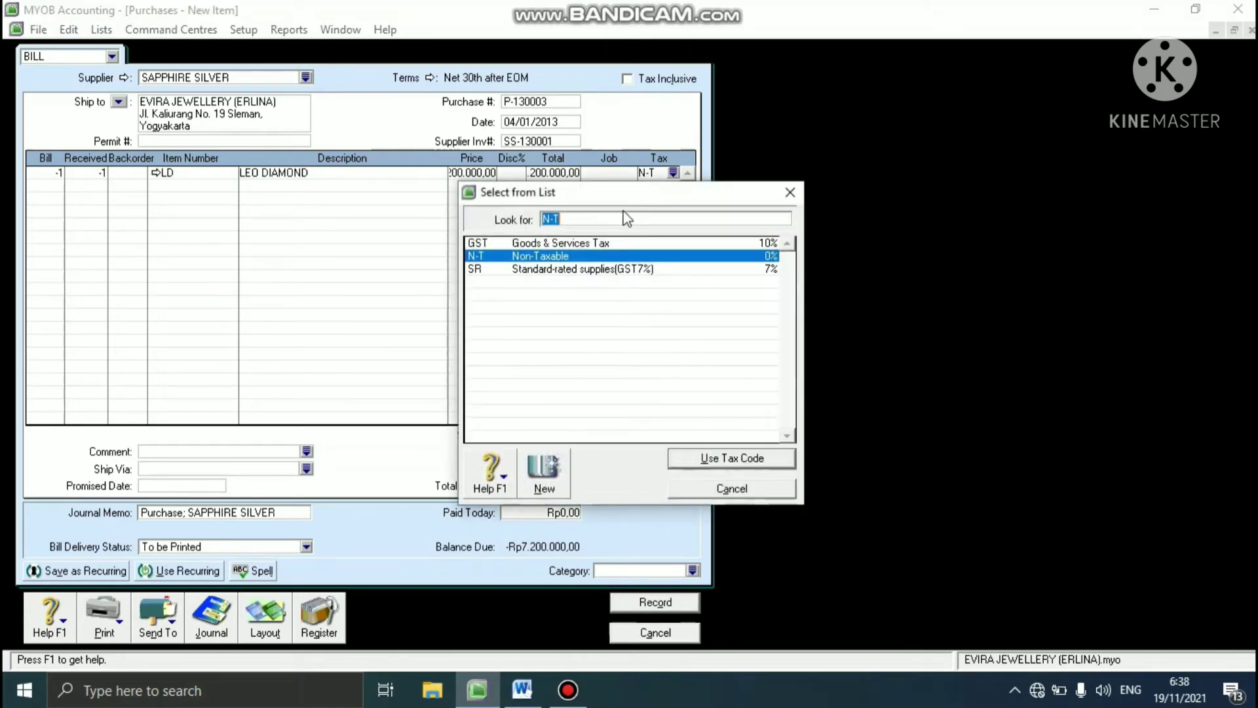
pyautogui.click(584, 242)
pyautogui.click(689, 458)
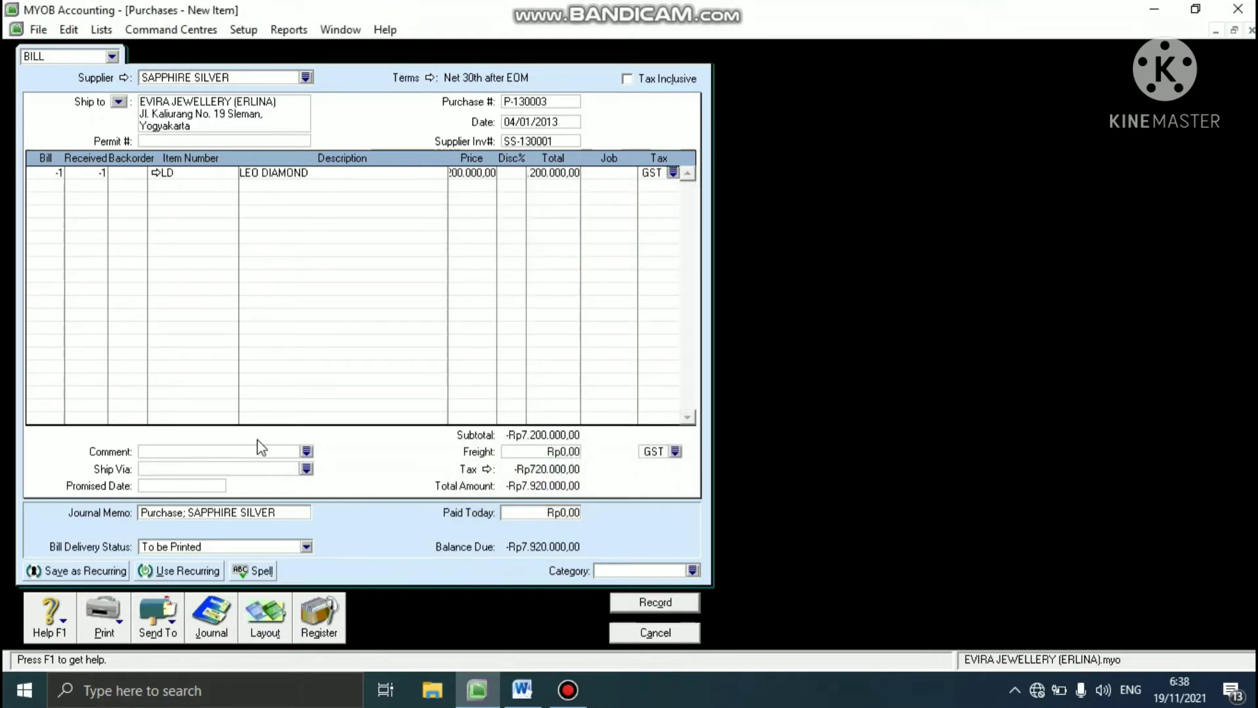
# - Change the bill's journal memo to "Purchase RETURN; SAPPHIRE SILVER"
pyautogui.click(187, 513)
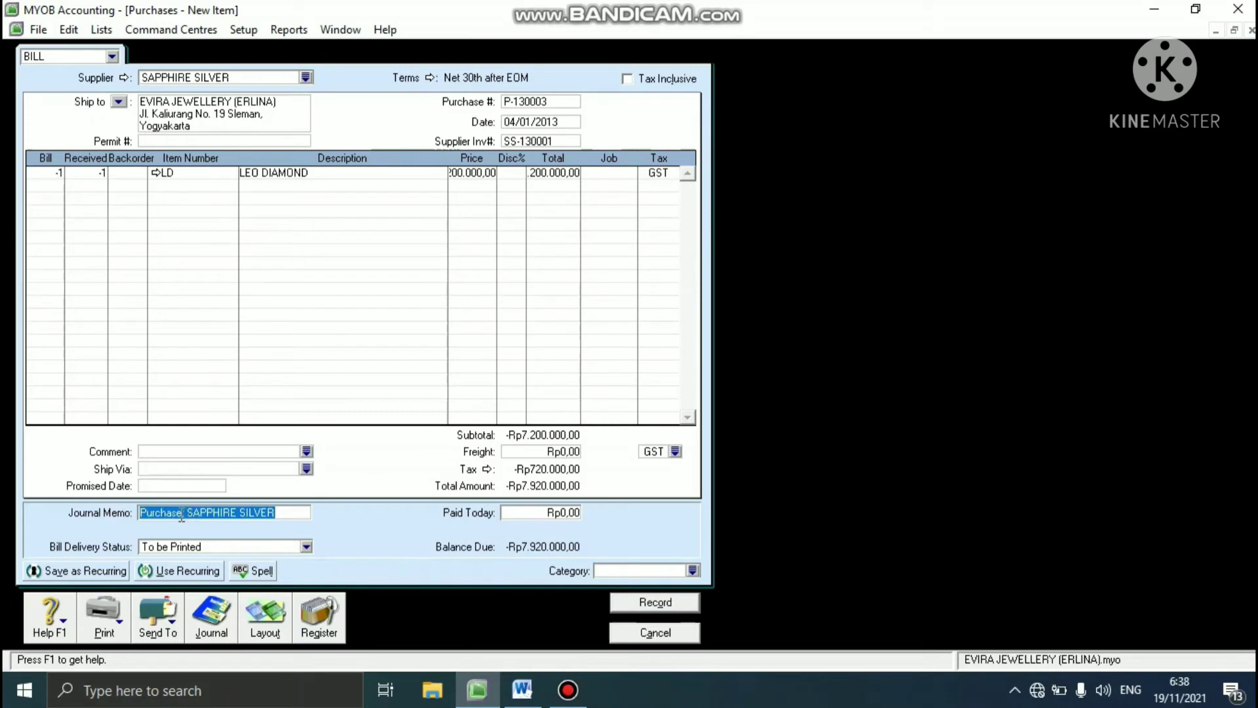
pyautogui.click(182, 513)
pyautogui.write('RET')
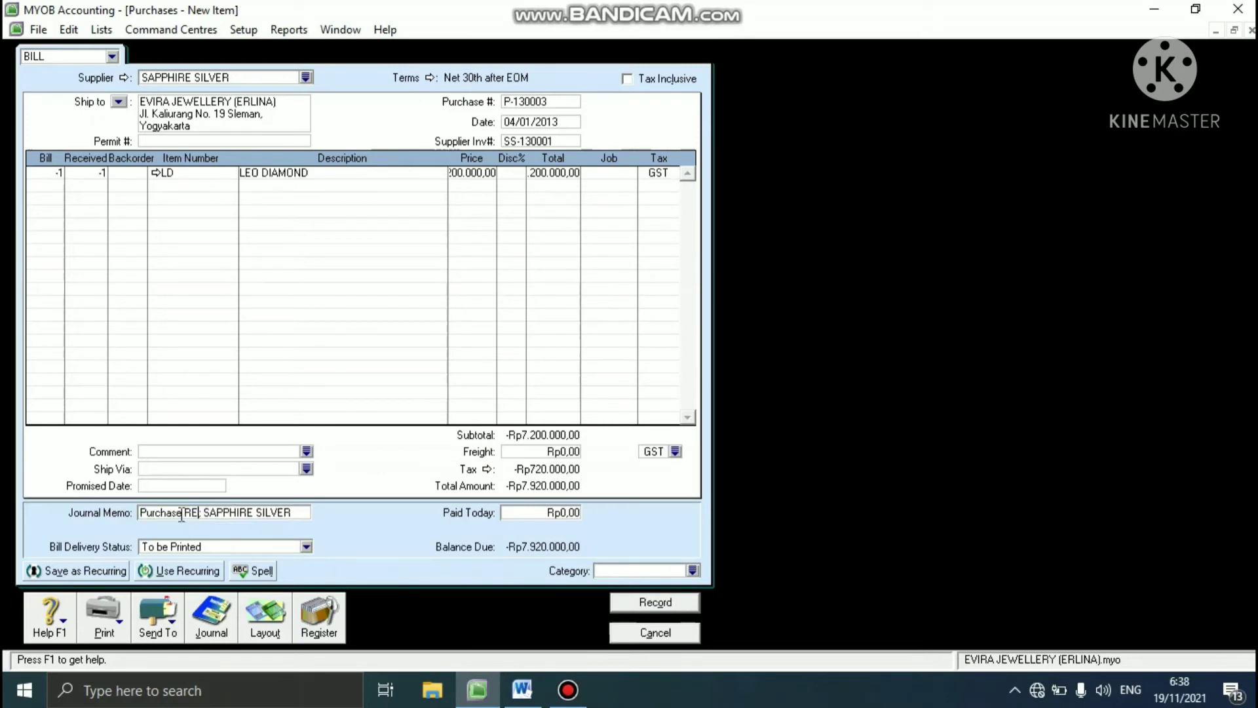
pyautogui.write('URN')
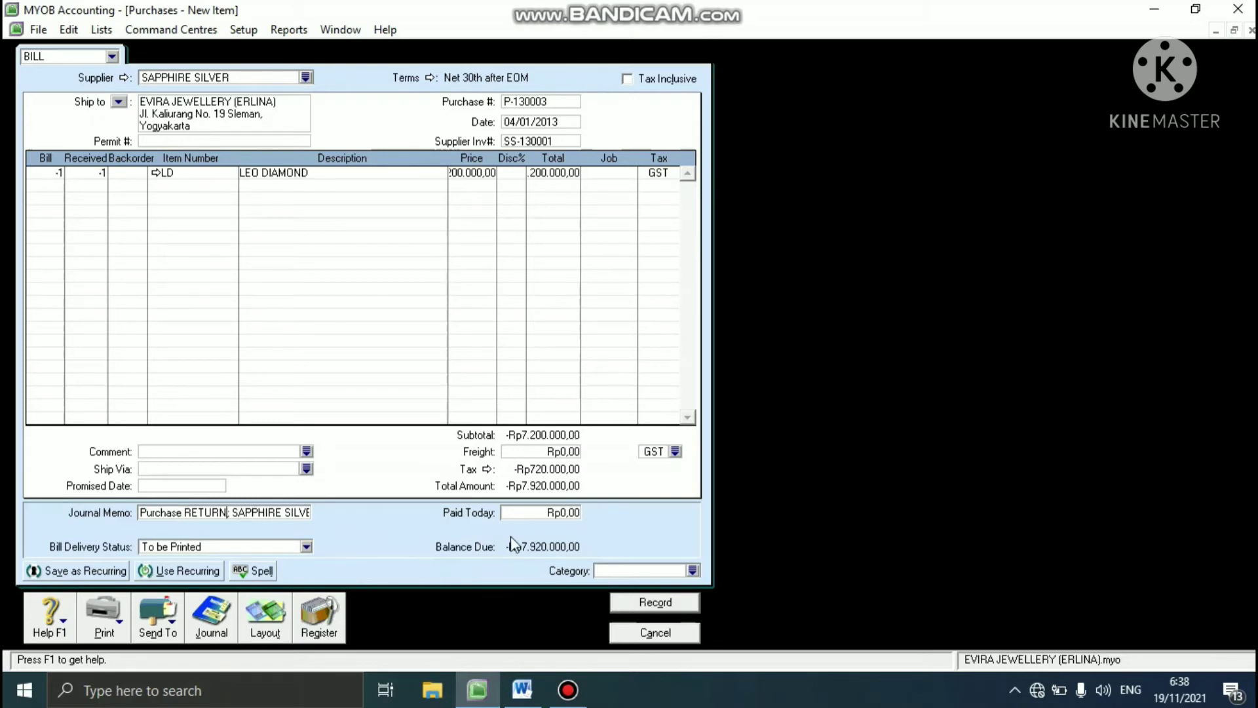
# - Assign category SBY to the SAPPHIRE SILVER return, record it without job numbers and close the purchase entry
pyautogui.click(692, 569)
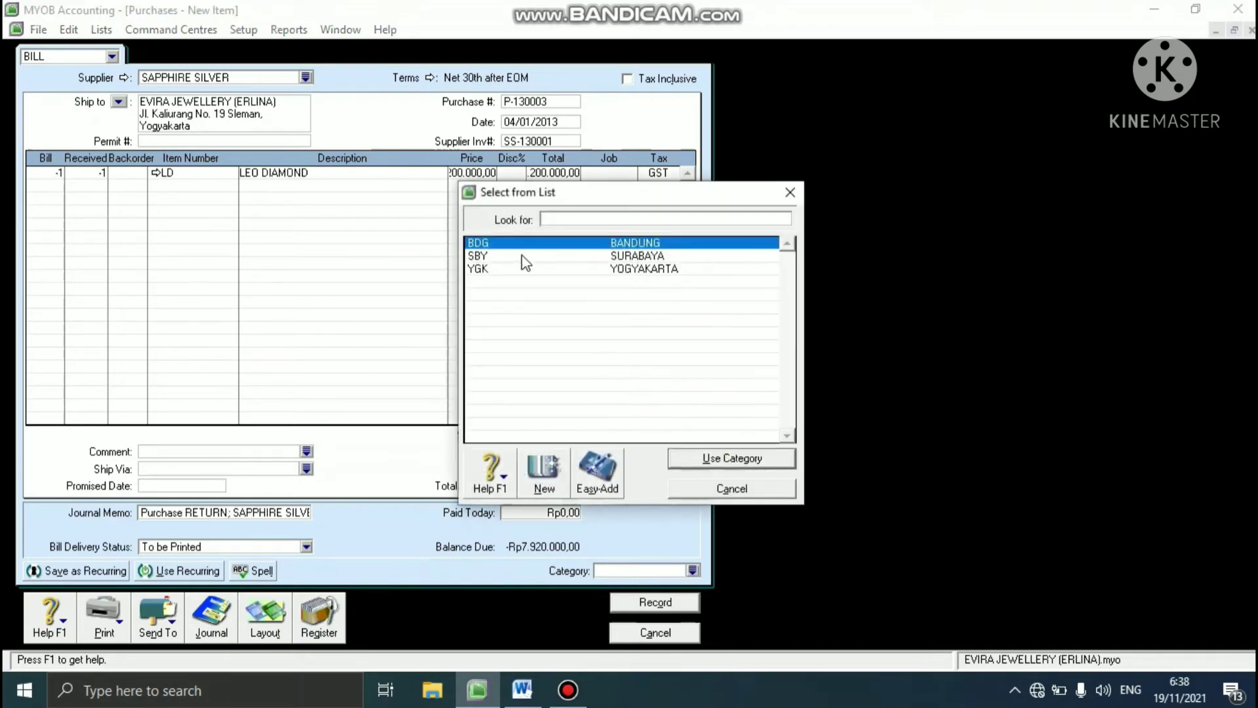
pyautogui.click(521, 257)
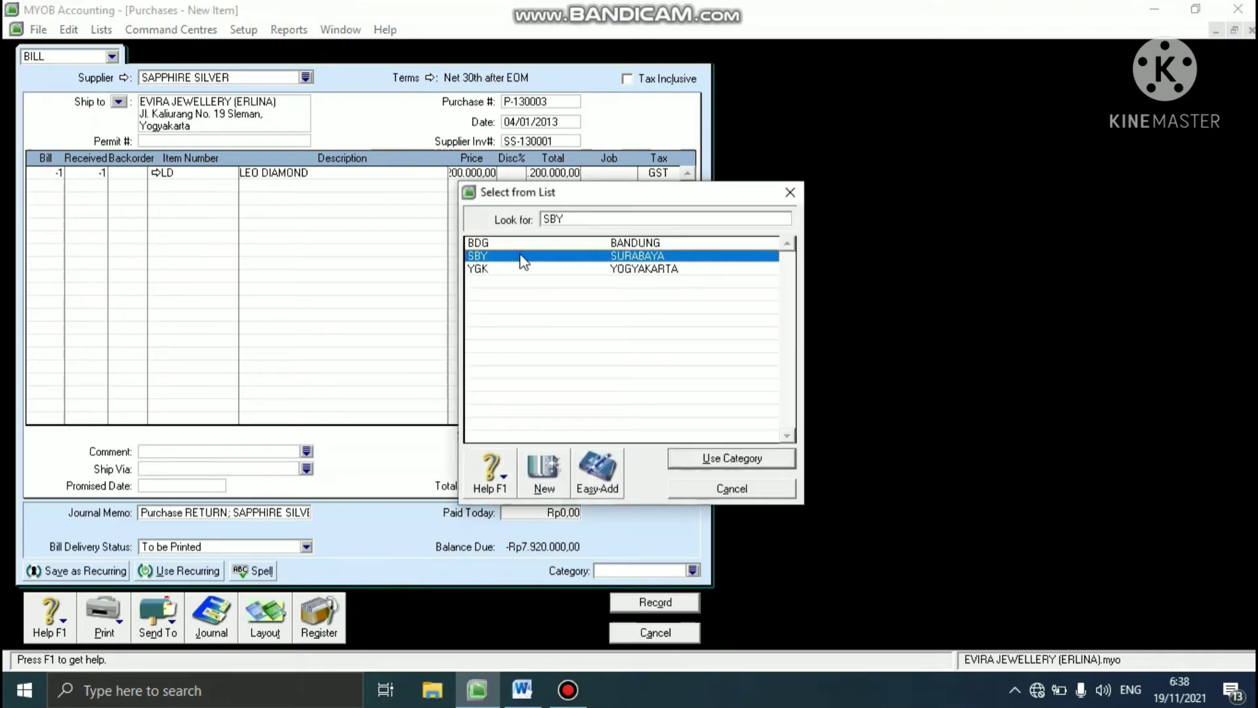
pyautogui.click(717, 459)
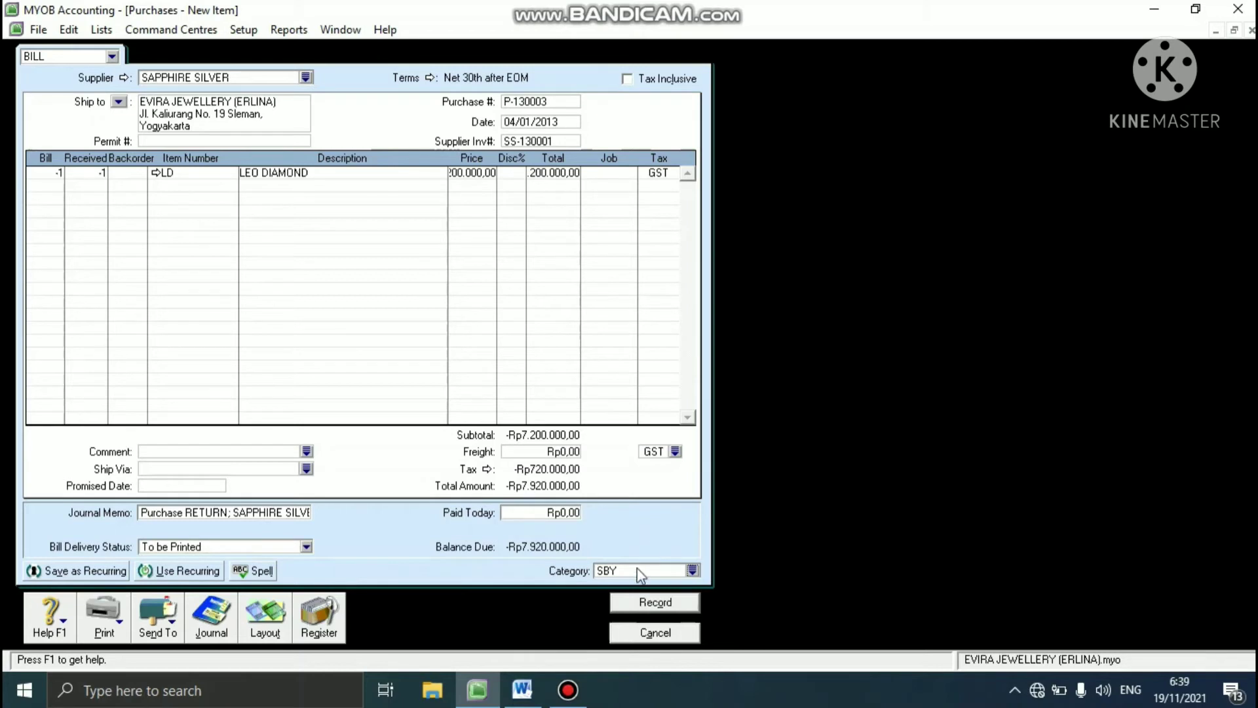
pyautogui.click(626, 603)
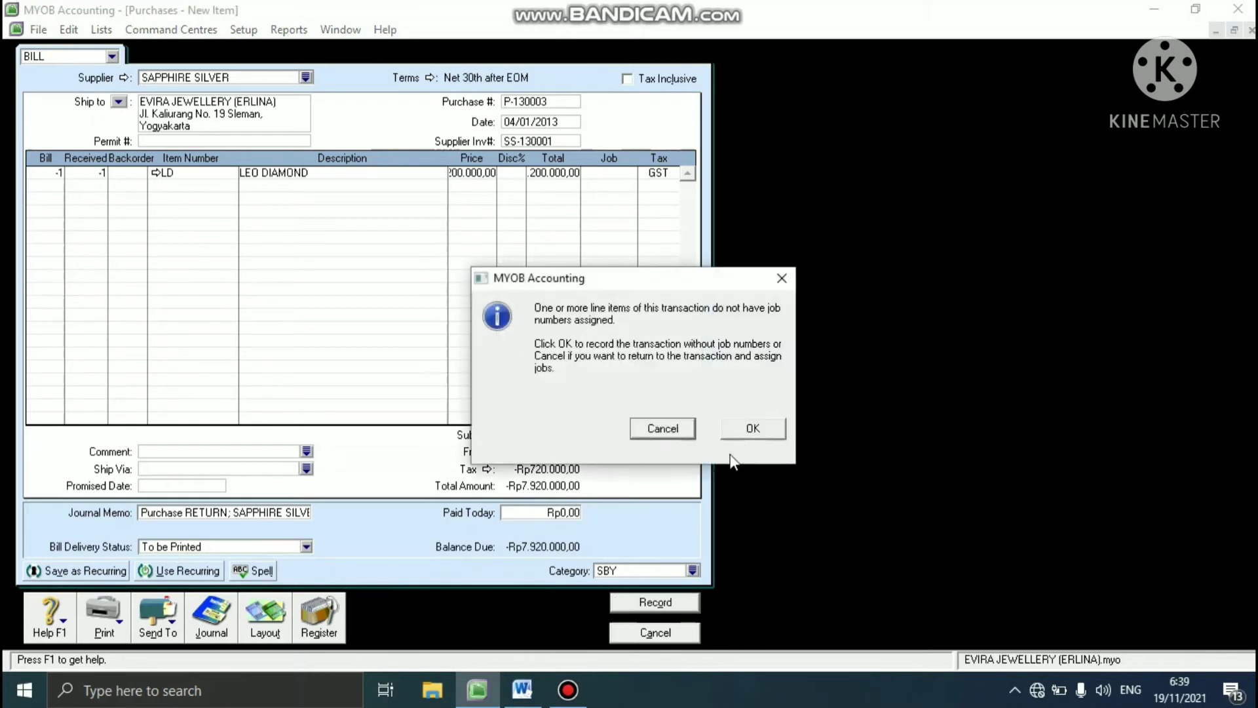
pyautogui.click(753, 429)
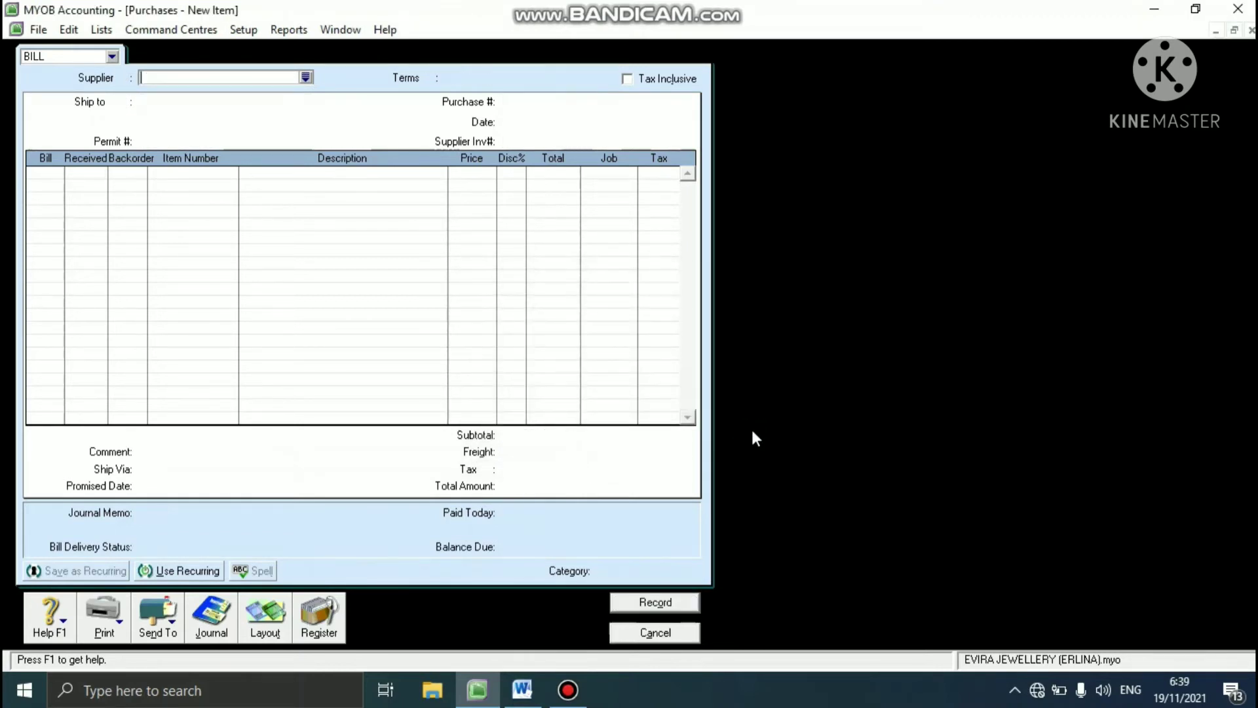
pyautogui.click(652, 633)
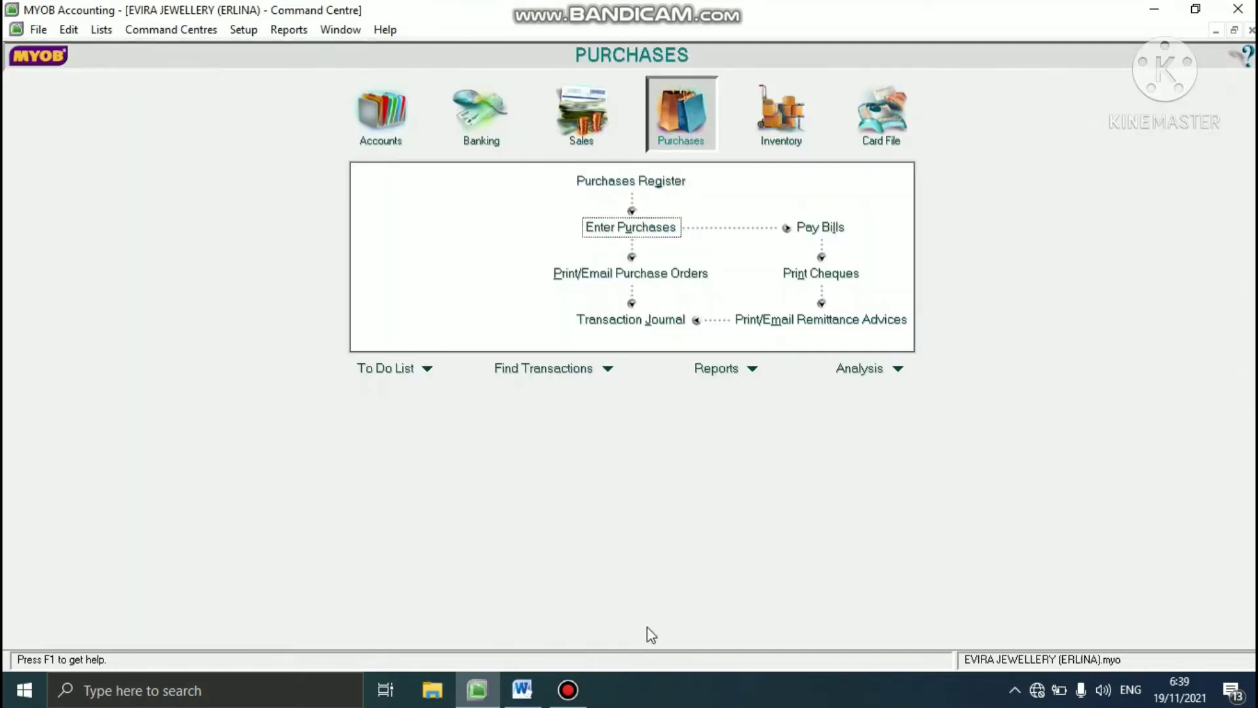
# - Check the Word case study for how to apply the SAPPHIRE SILVER debit note P-130003, and return to MYOB
pyautogui.click(519, 688)
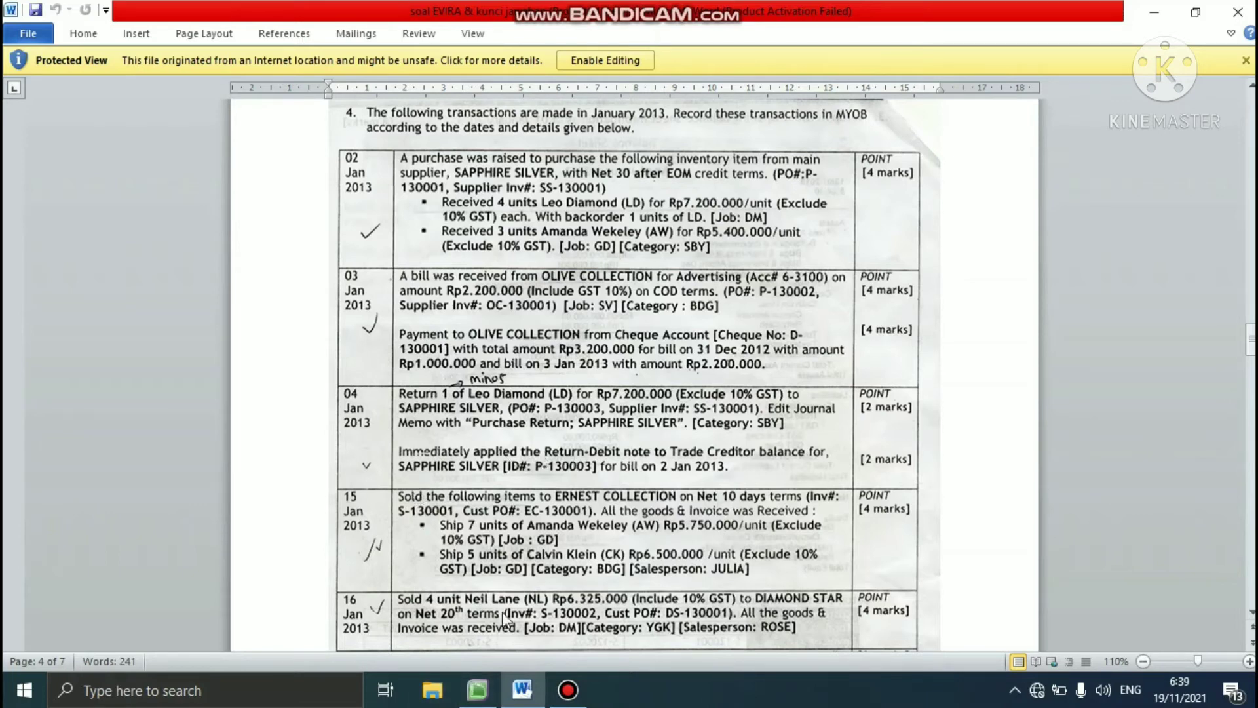
pyautogui.click(473, 688)
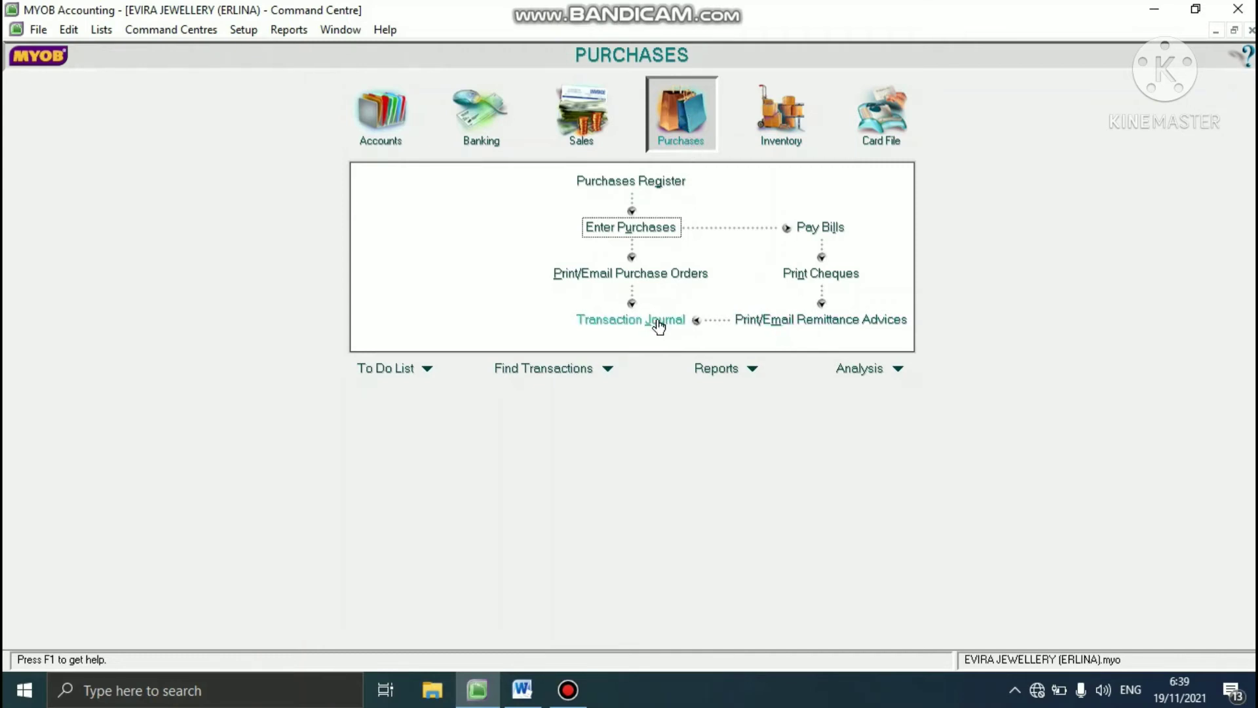
# - Start applying the SAPPHIRE SILVER debit to a purchase from the Purchases Register's returns and debits
pyautogui.click(647, 178)
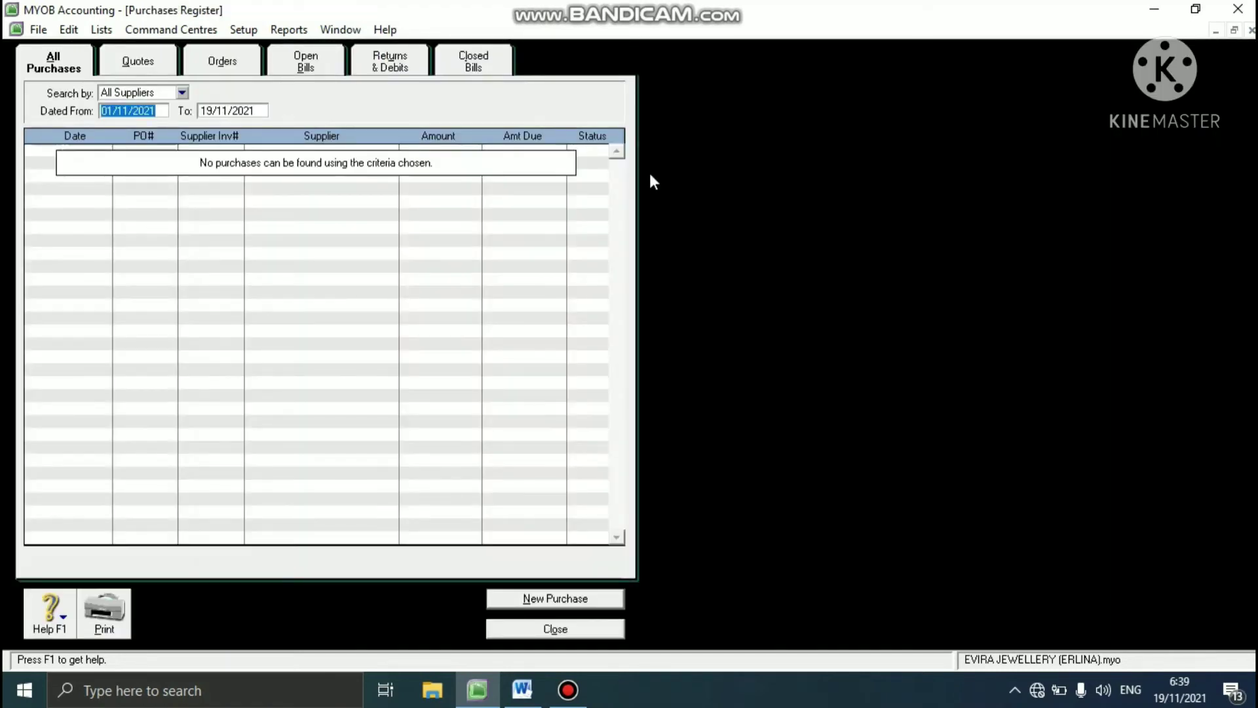
pyautogui.click(393, 68)
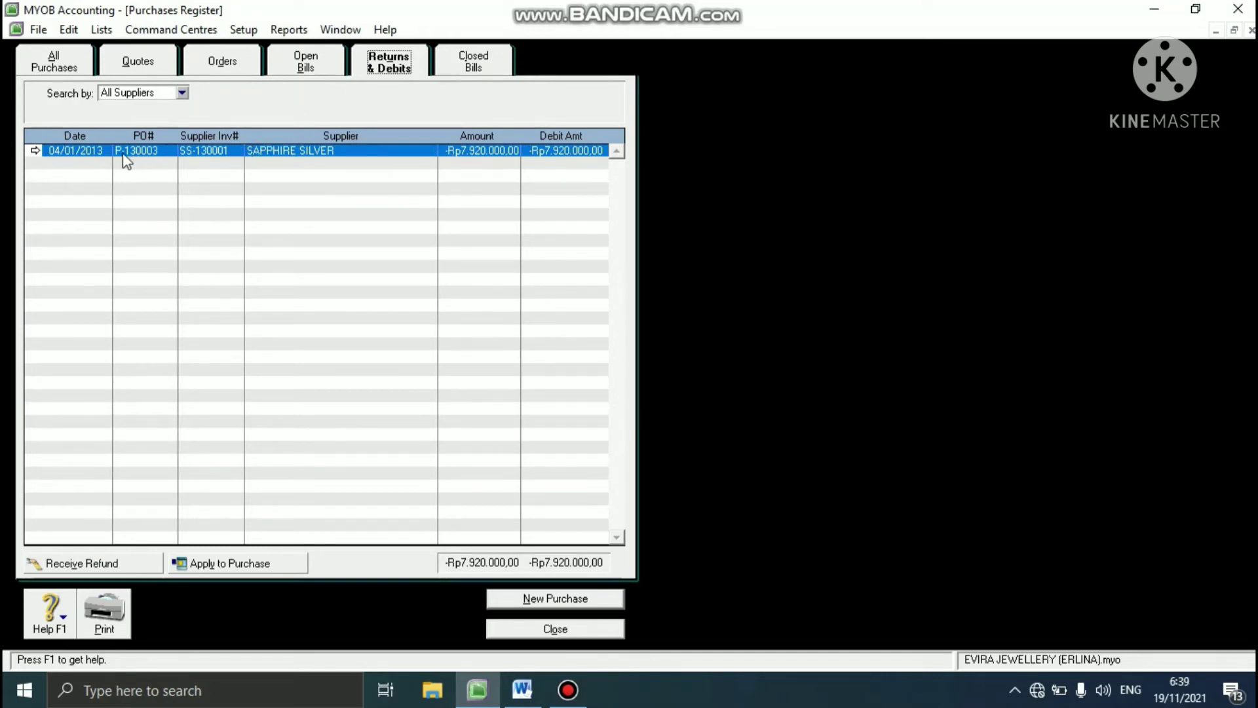
pyautogui.click(215, 564)
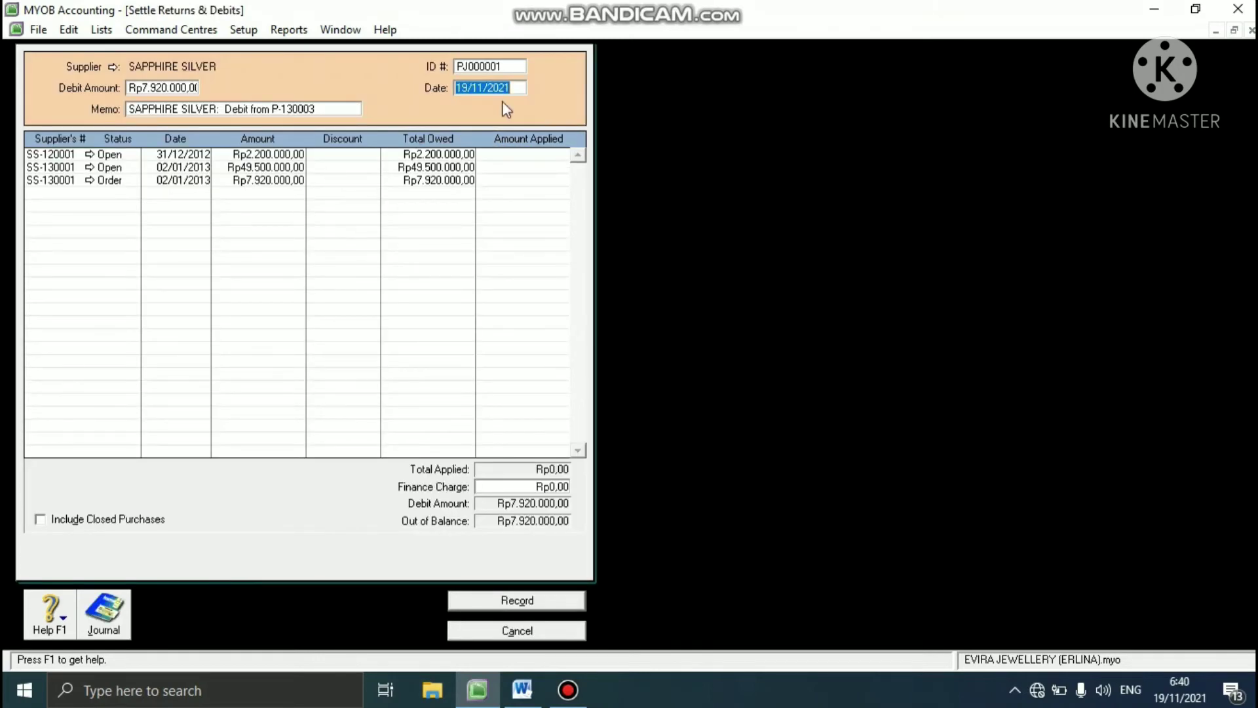
# - Set the debit settlement's ID to P-130003 and its date to 04/01/2013
pyautogui.click(497, 66)
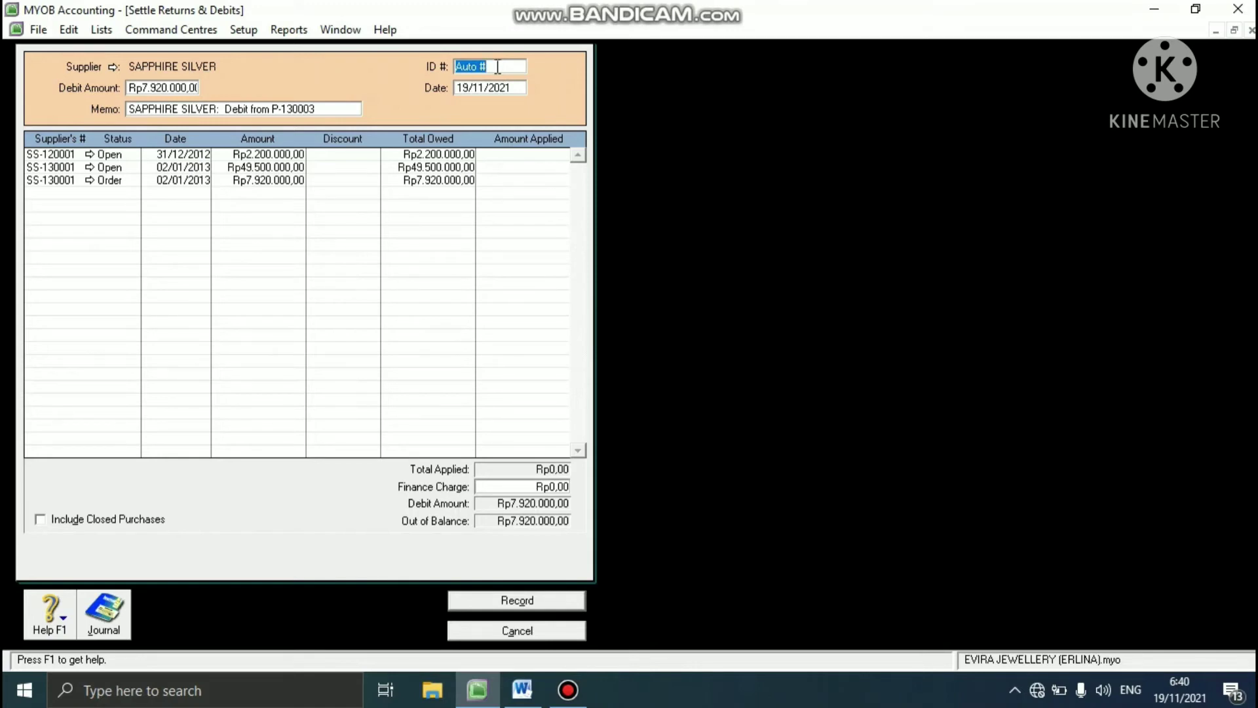
pyautogui.write('P')
pyautogui.write('-')
pyautogui.write('13000')
pyautogui.write('3')
pyautogui.write('04')
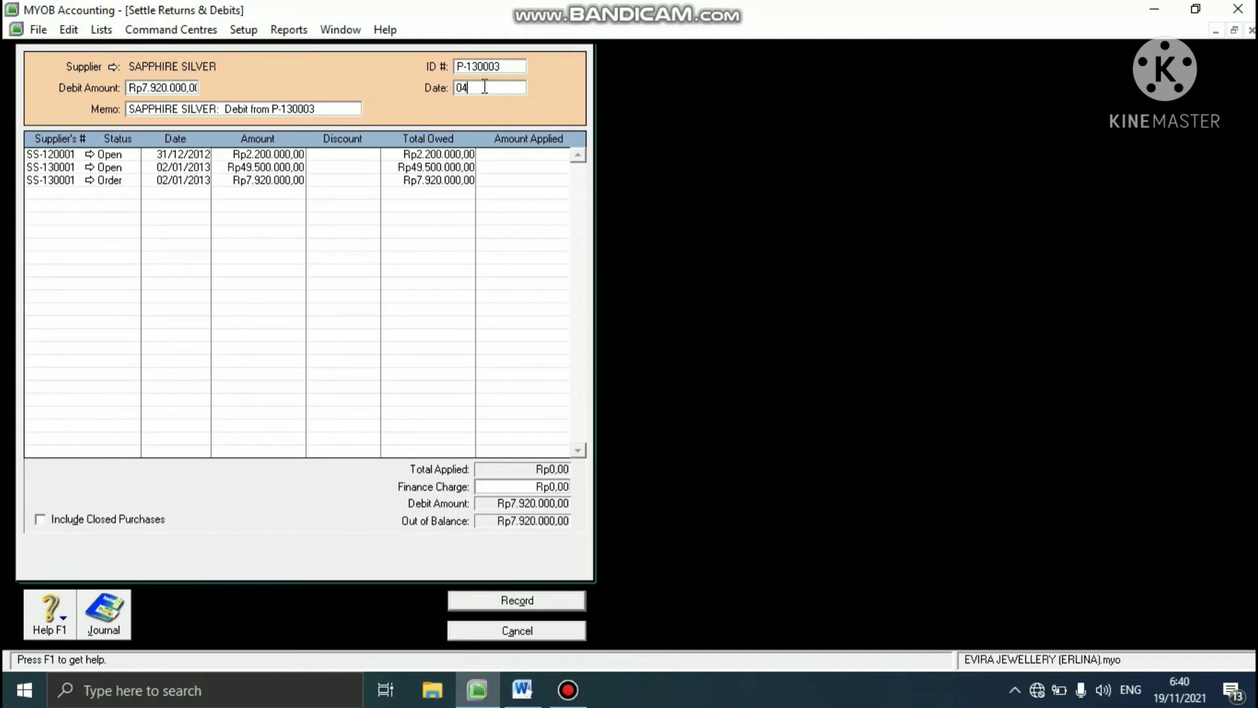
pyautogui.write('/01/2013')
pyautogui.press('Tab')
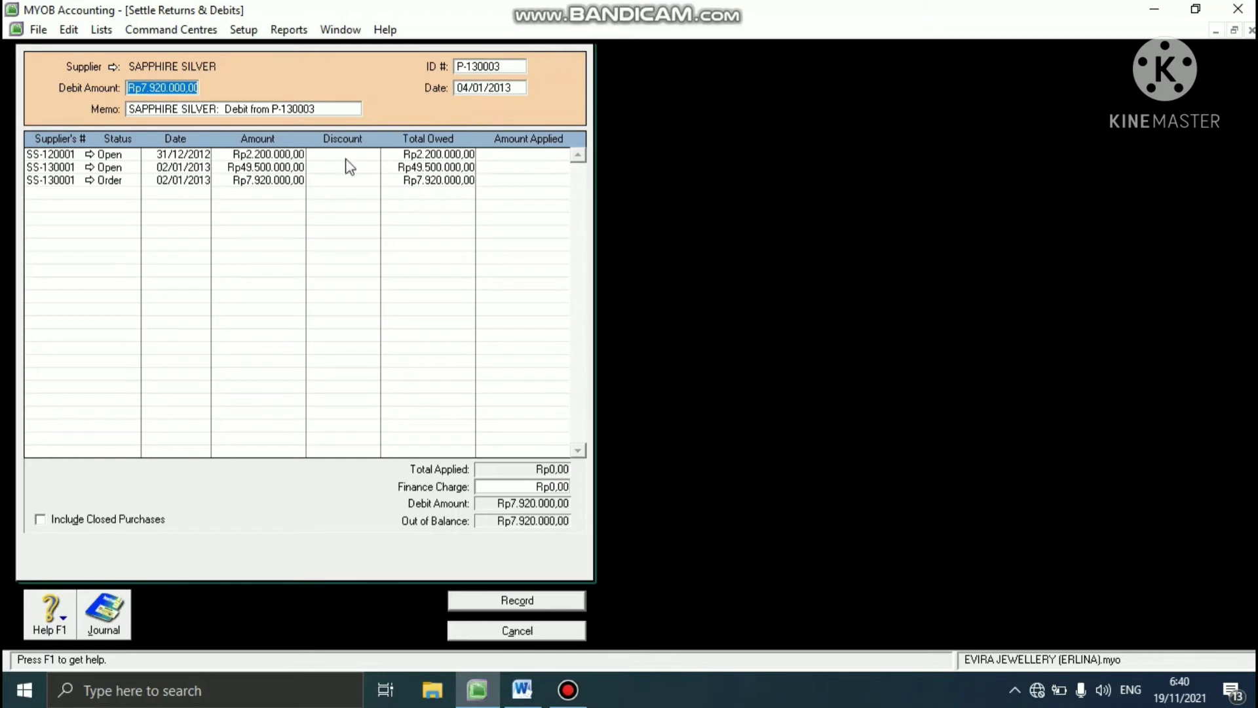
# - Apply Rp7.920.000,00 of the debit to the SS-130001 order dated 02/01/2013, record the settlement and close the register
pyautogui.click(513, 180)
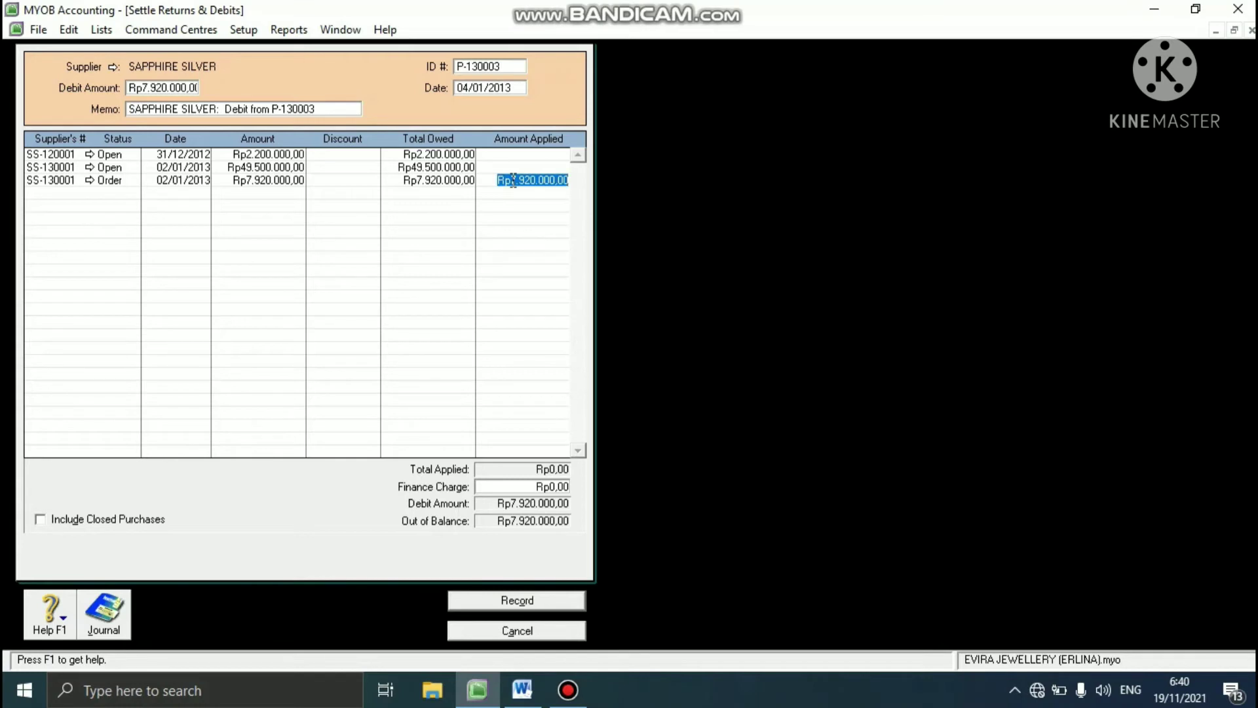
pyautogui.press('Tab')
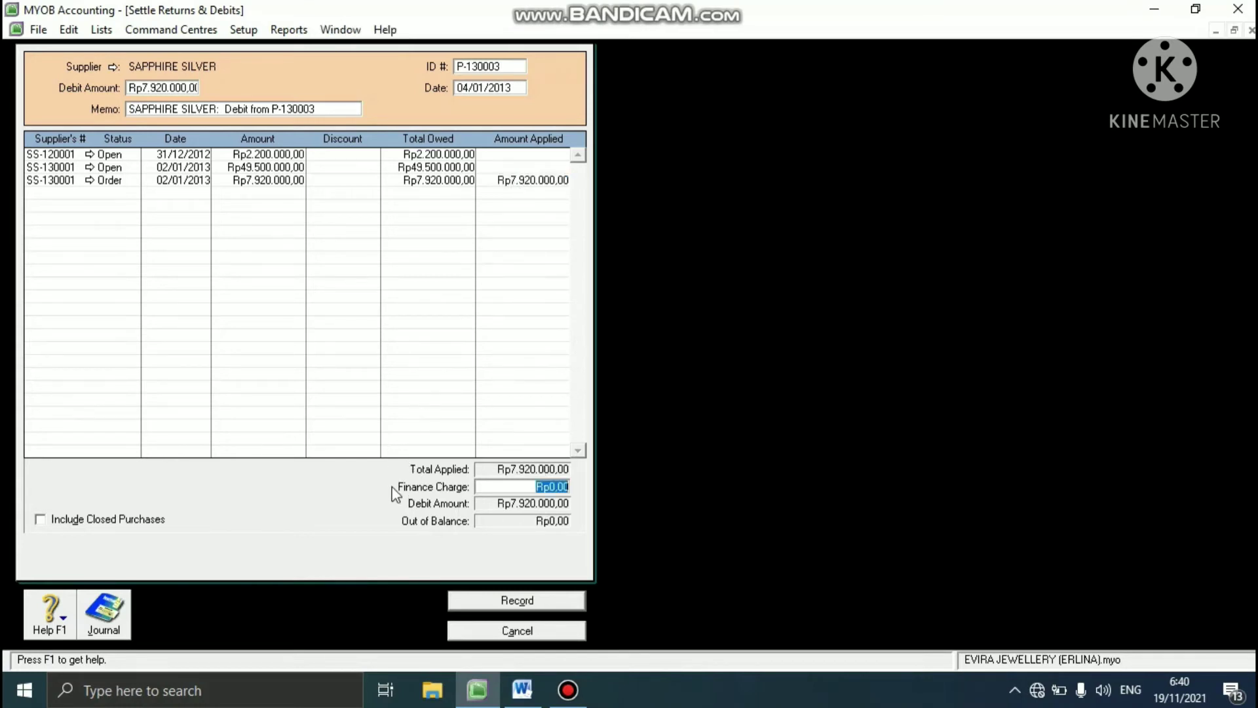
pyautogui.click(460, 600)
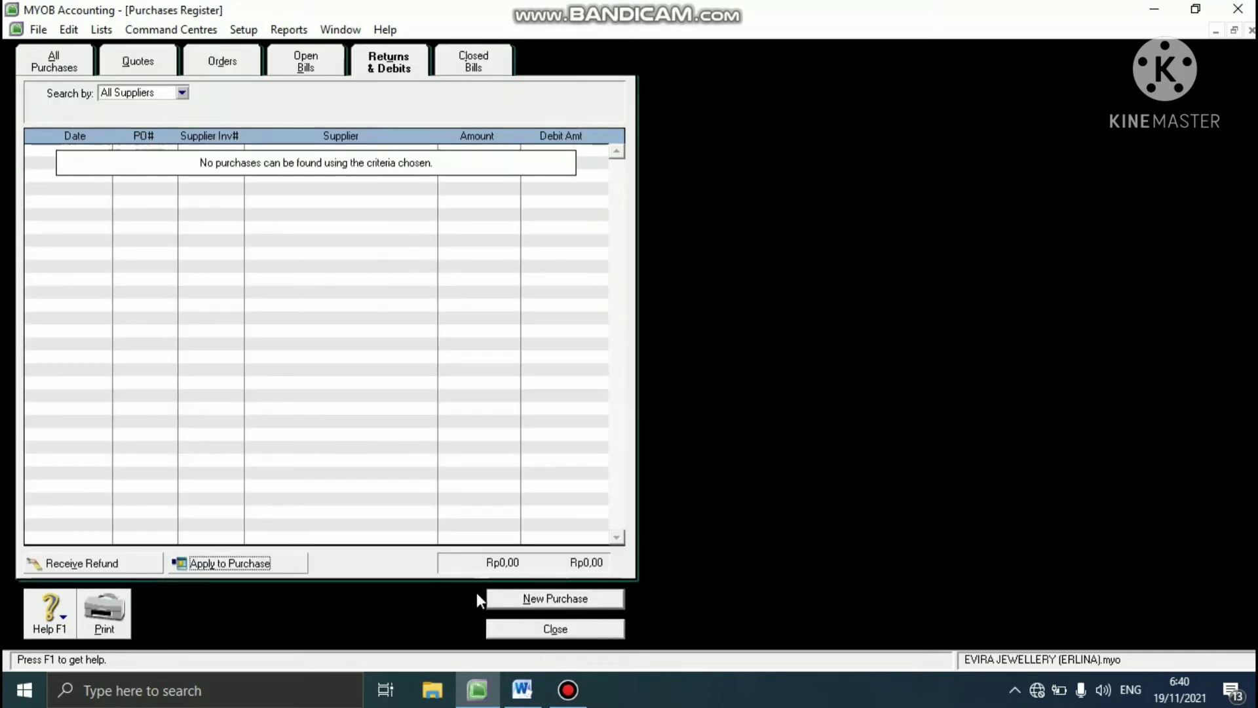
pyautogui.click(509, 627)
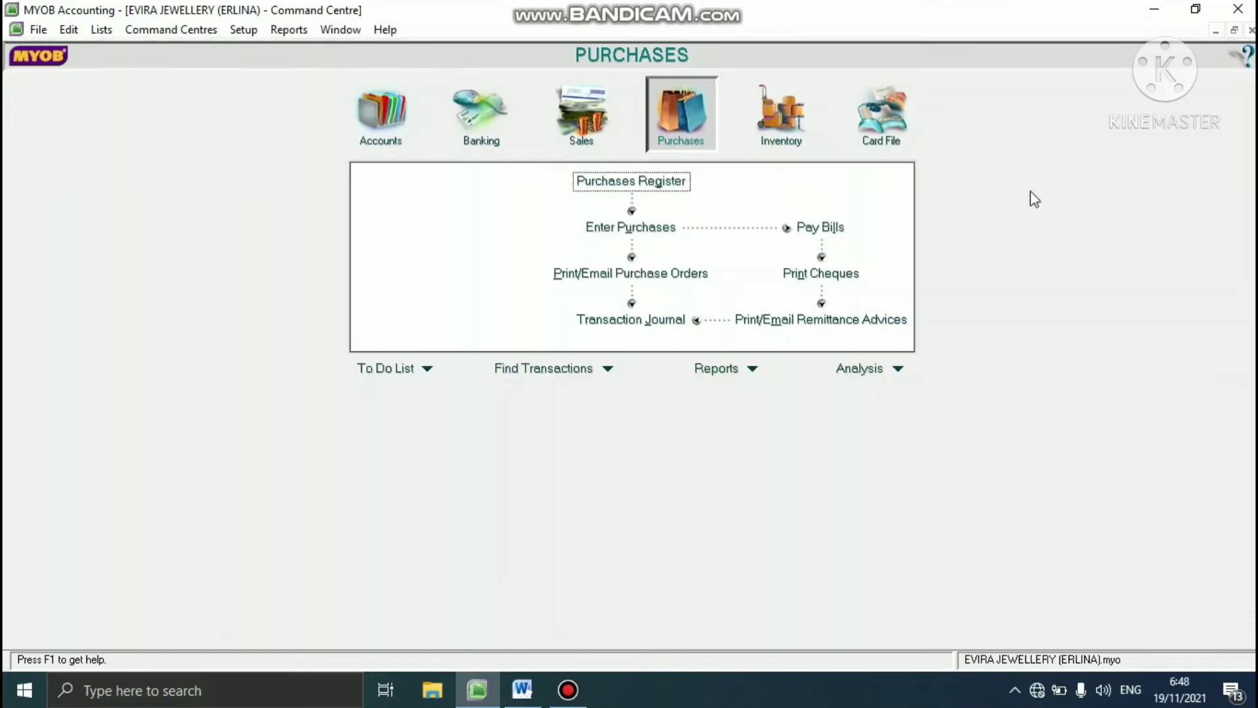
# - Check the 15 January sale in the Word case study, and start a new sales invoice for ERNEST COLLECTION in MYOB
pyautogui.click(521, 687)
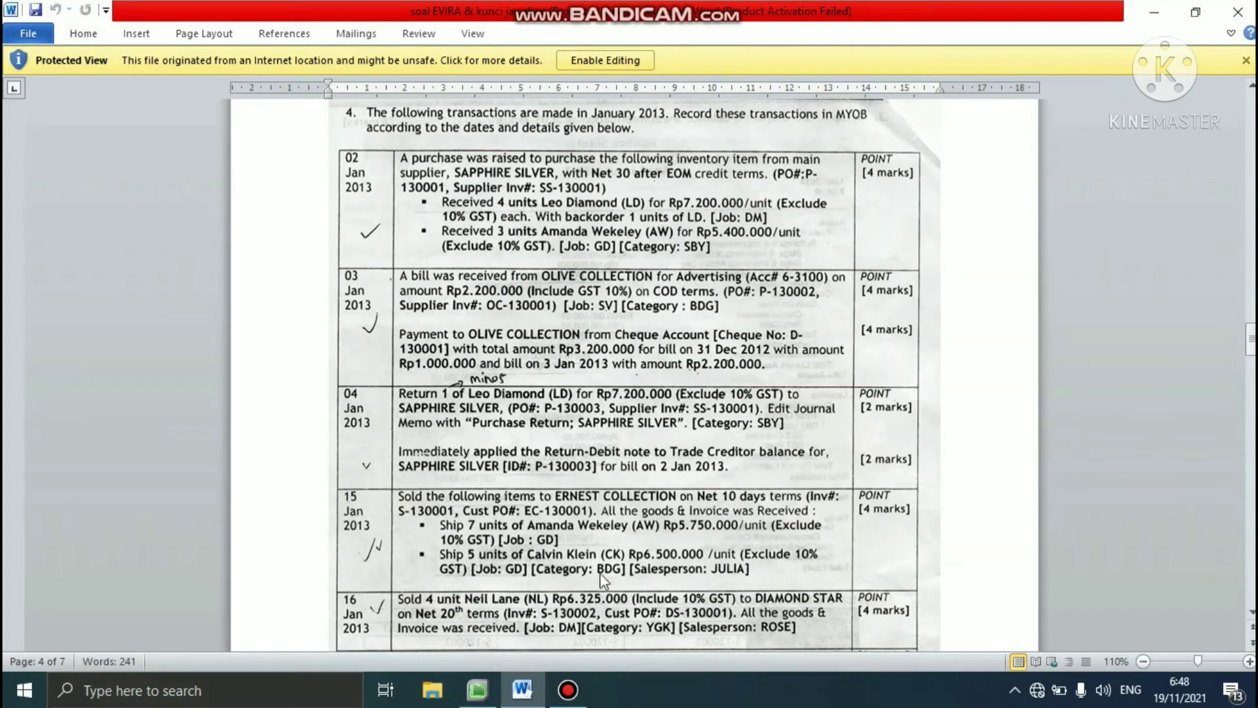
pyautogui.click(478, 688)
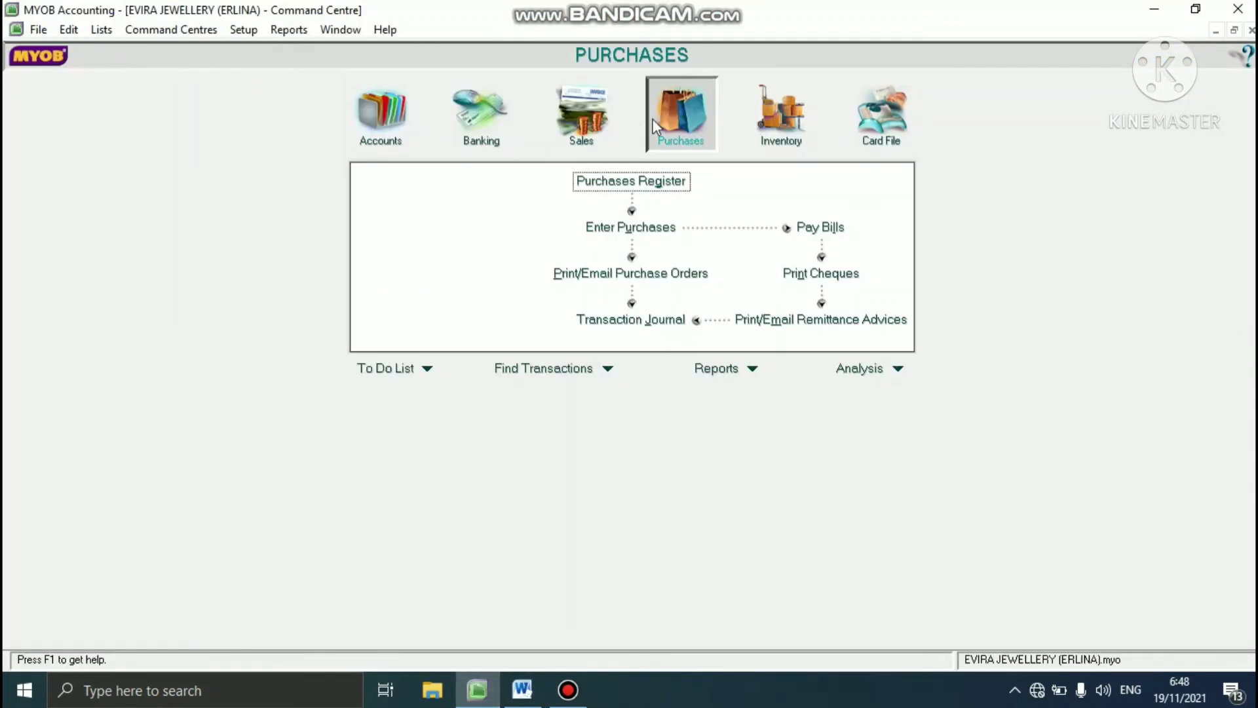
pyautogui.click(593, 124)
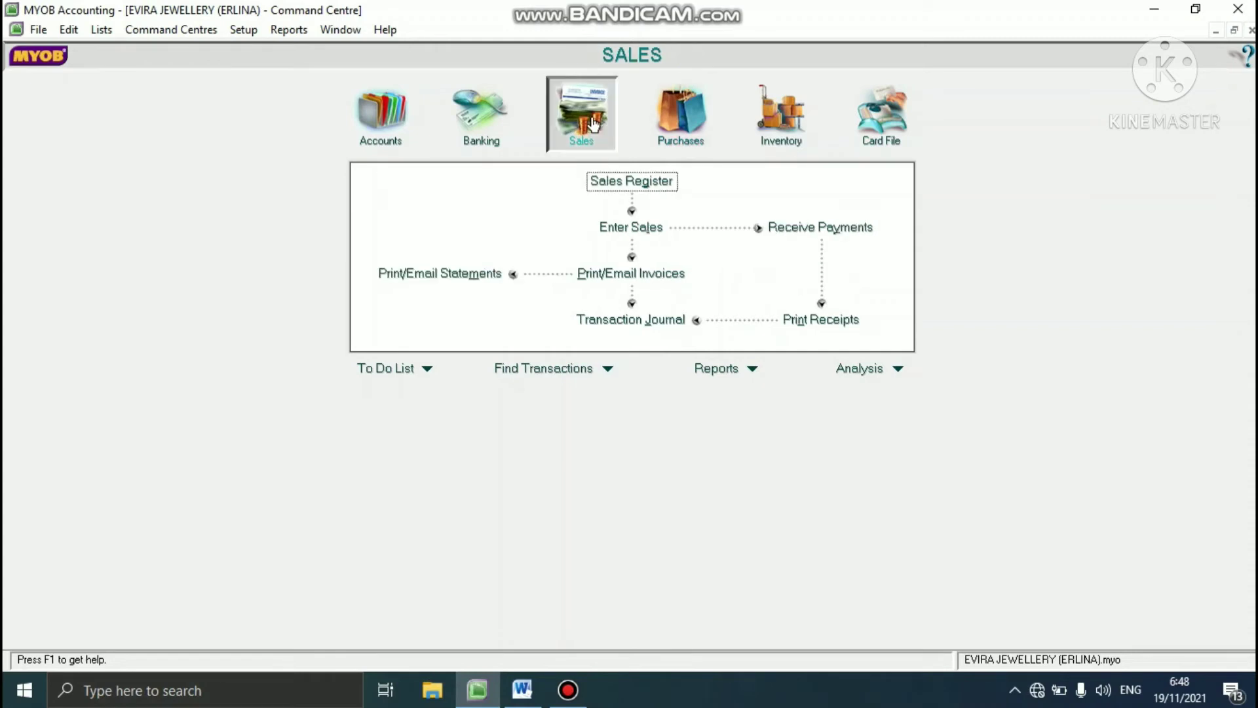
pyautogui.click(628, 228)
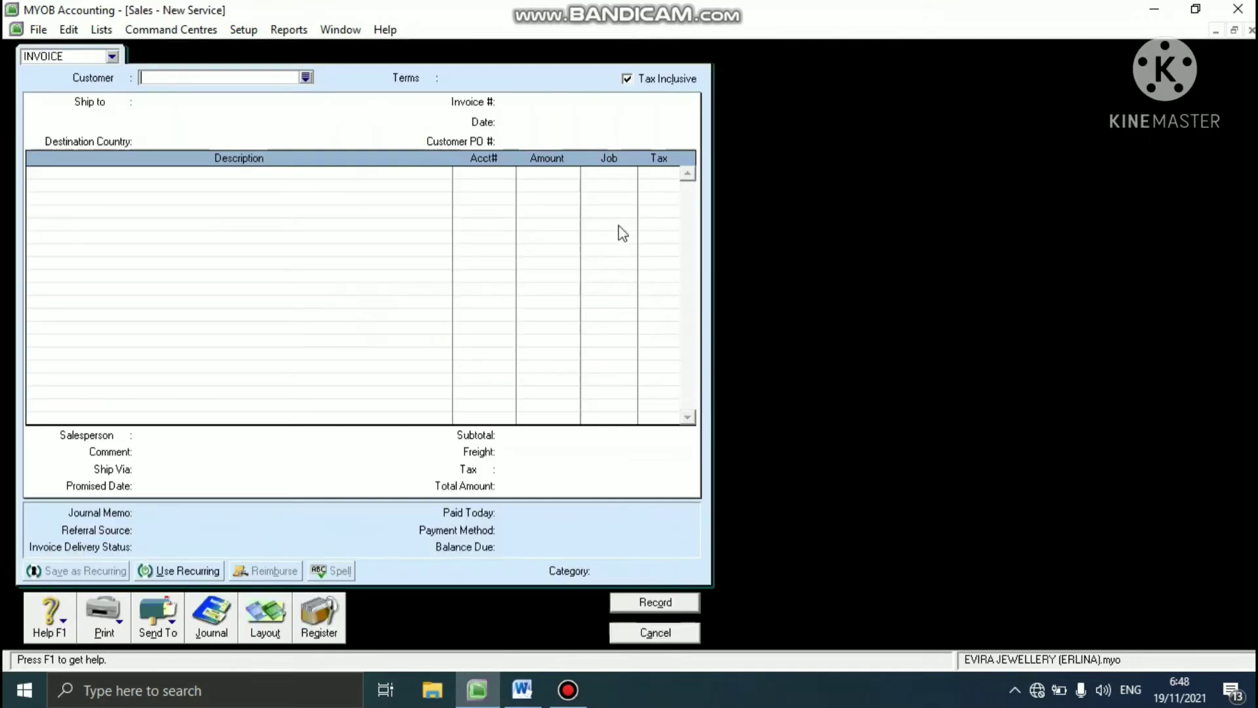
pyautogui.click(306, 78)
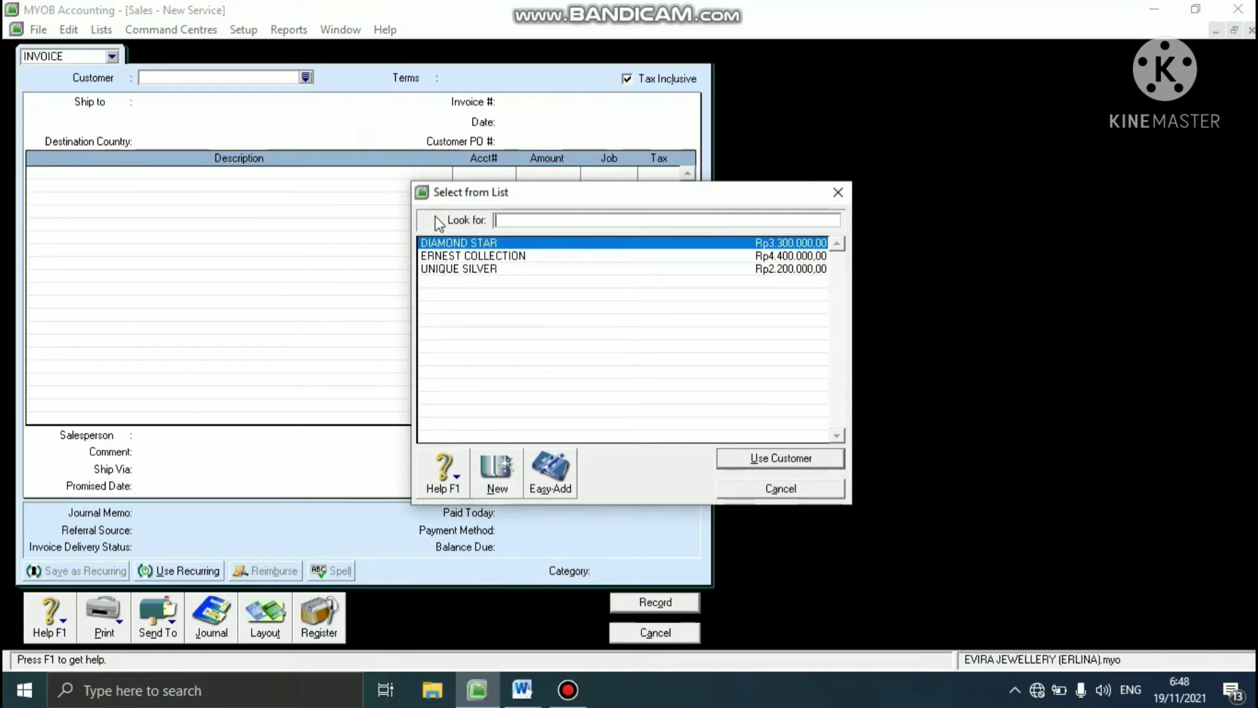
pyautogui.click(446, 257)
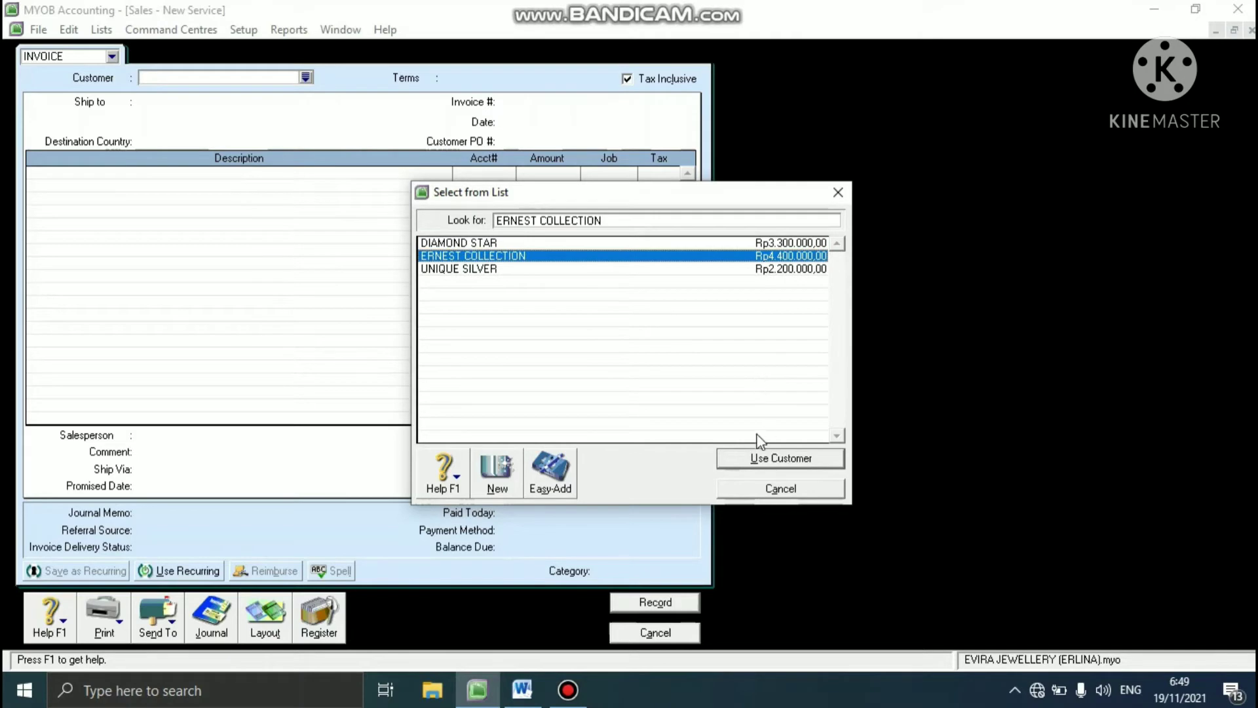
pyautogui.click(750, 458)
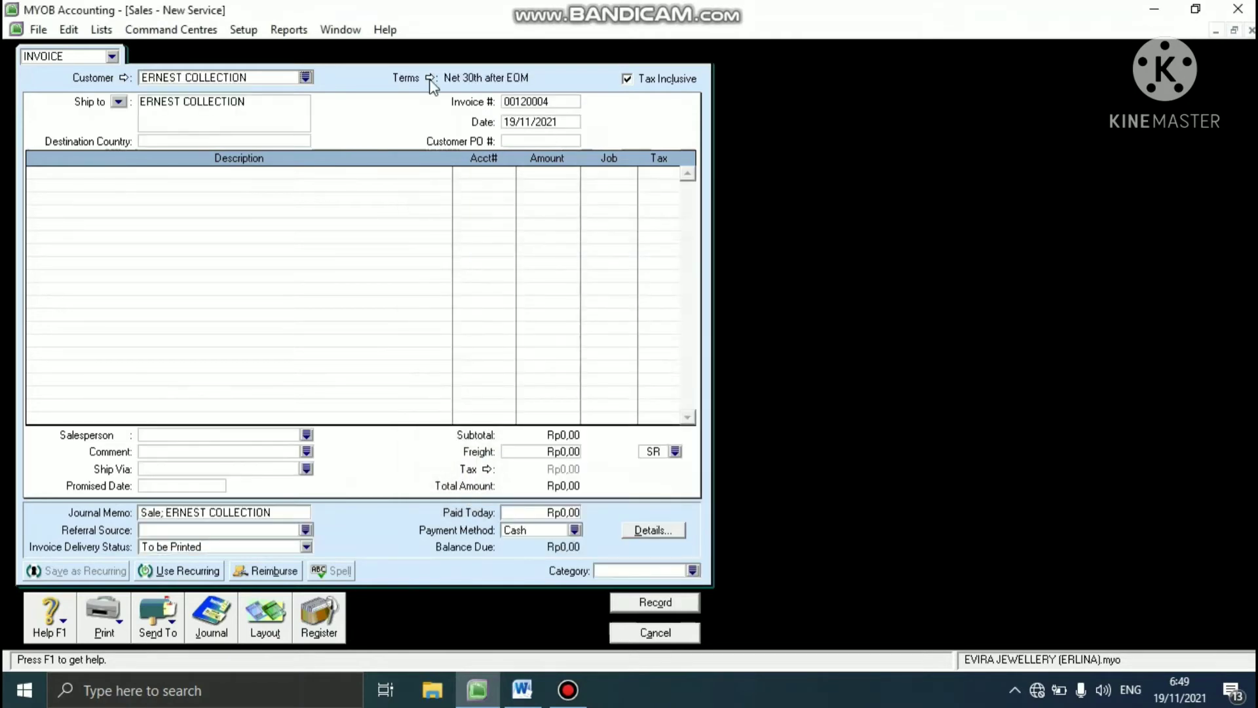
# - Set the invoice's credit terms to payment In a Given # of Days with 10 balance due days
pyautogui.click(431, 78)
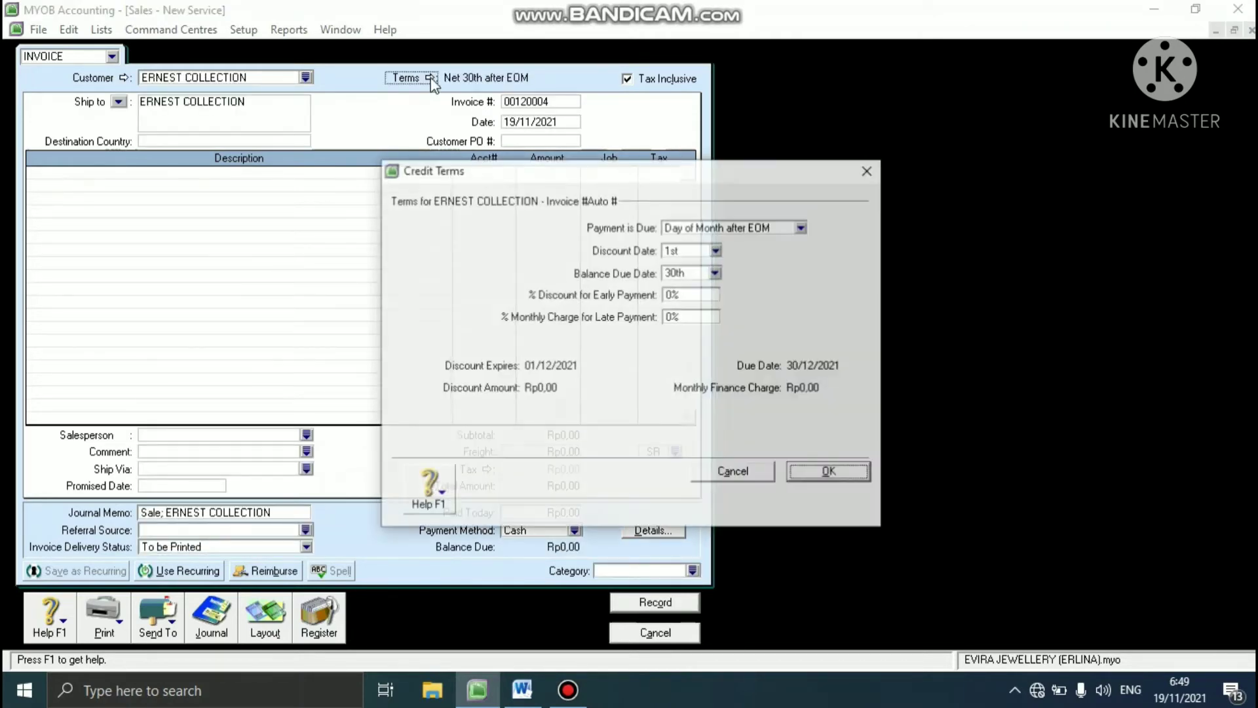
pyautogui.click(801, 227)
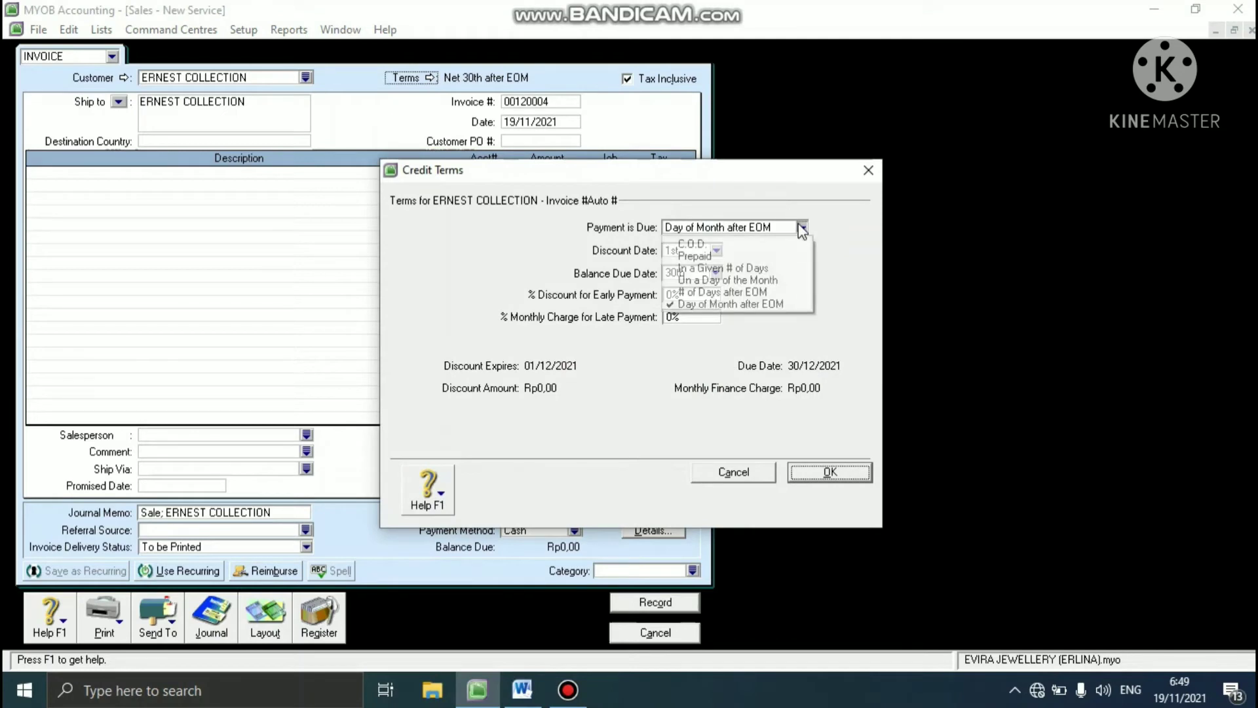
pyautogui.click(741, 268)
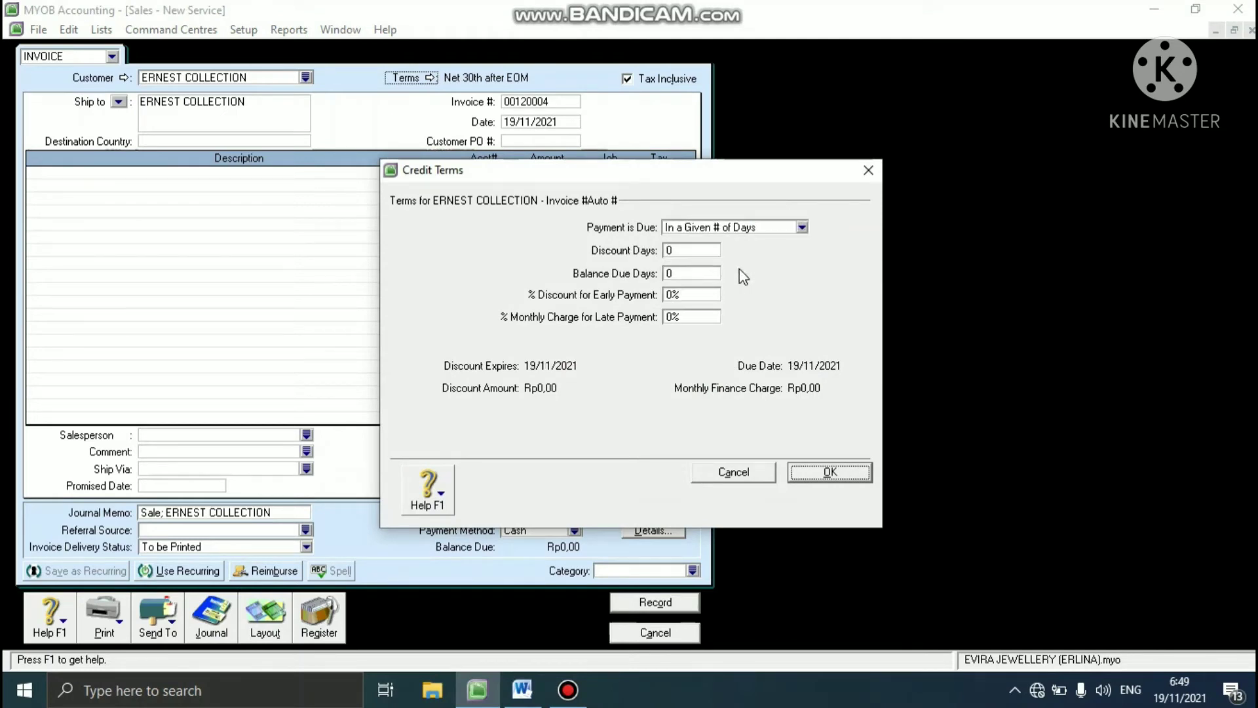
pyautogui.click(693, 273)
pyautogui.write('10')
pyautogui.click(807, 471)
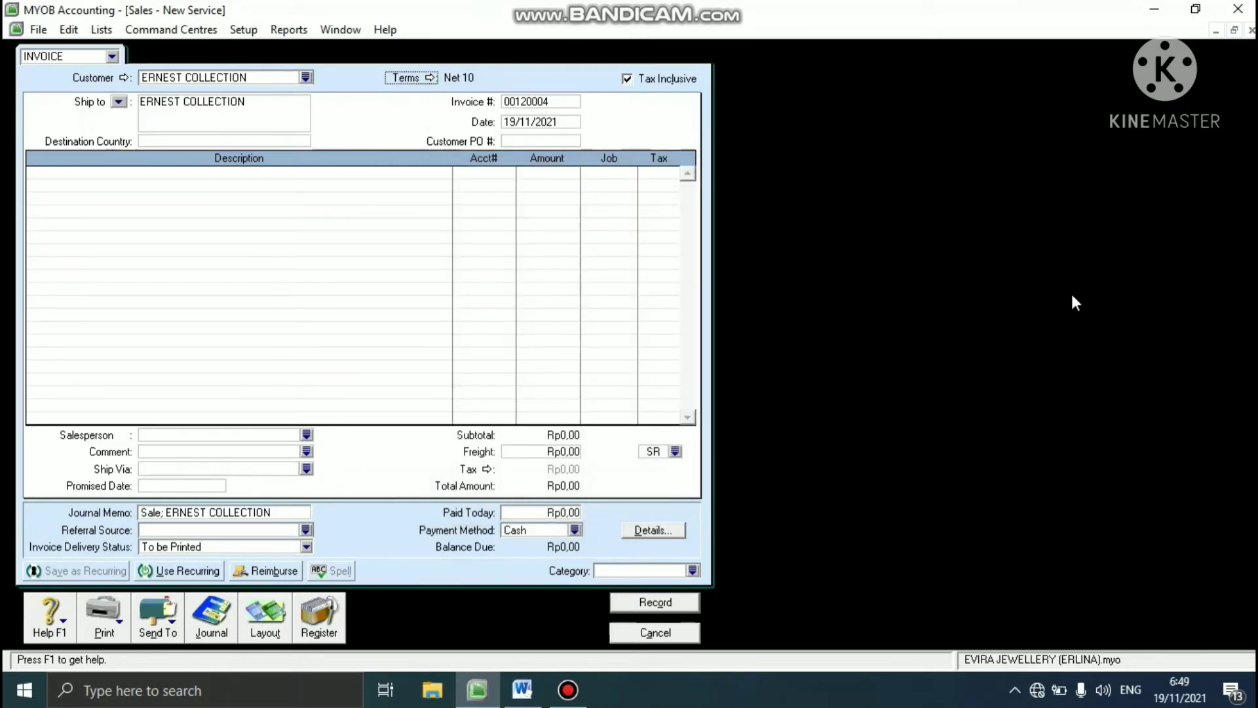
# - Make the invoice tax-exclusive and set its invoice number to S-130001
pyautogui.click(627, 79)
pyautogui.click(539, 101)
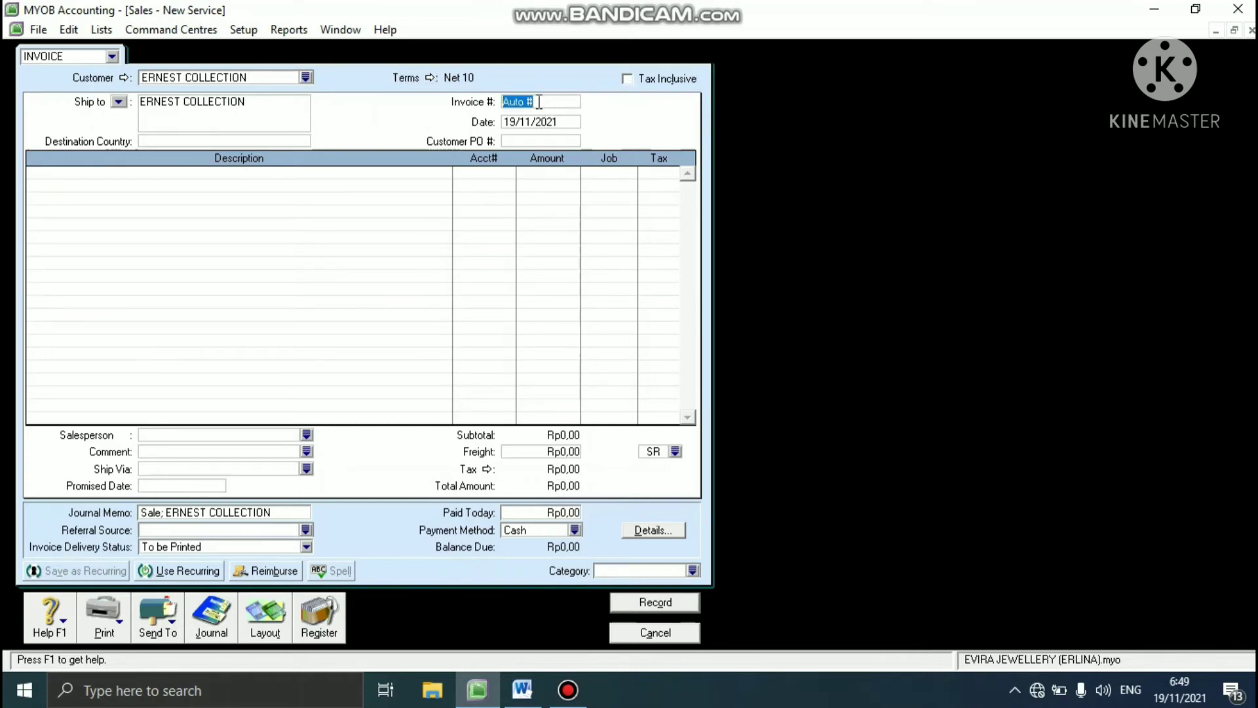
pyautogui.write('S-130001')
# - Date the invoice 15/01/2013 and enter the customer's purchase order number
pyautogui.click(534, 121)
pyautogui.write('15')
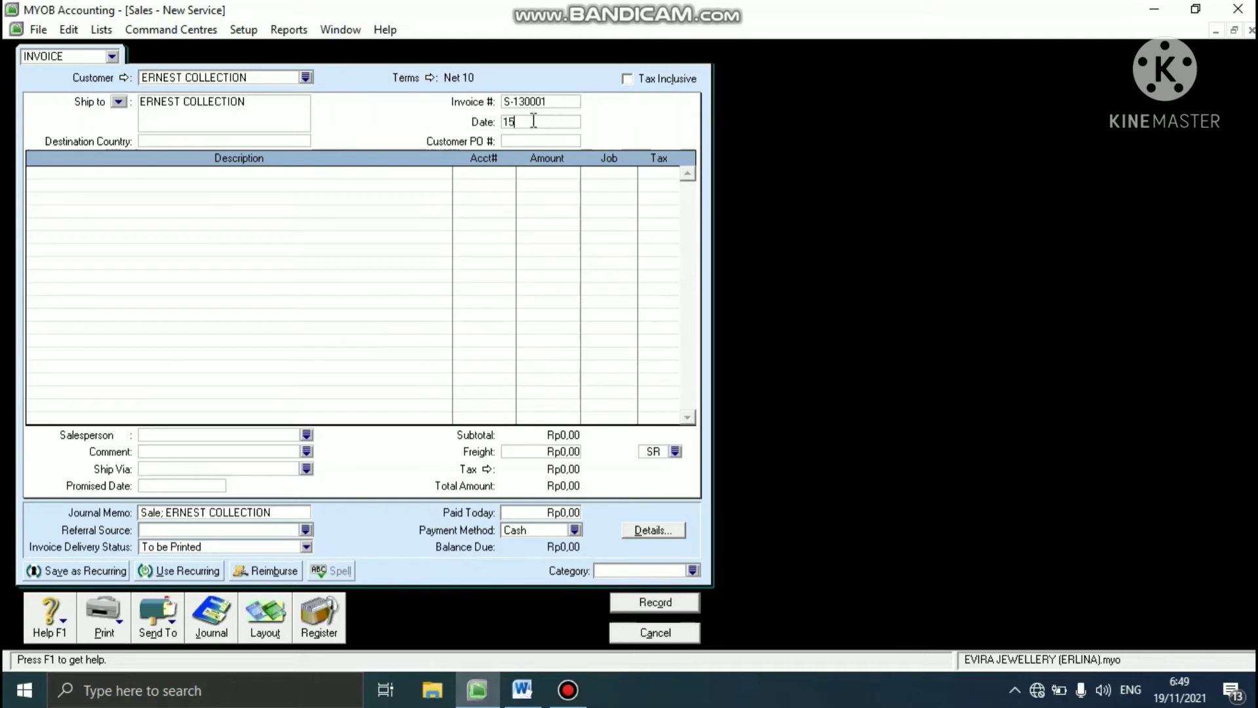
pyautogui.write('/01/2013')
pyautogui.click(519, 140)
pyautogui.write('EC-130001')
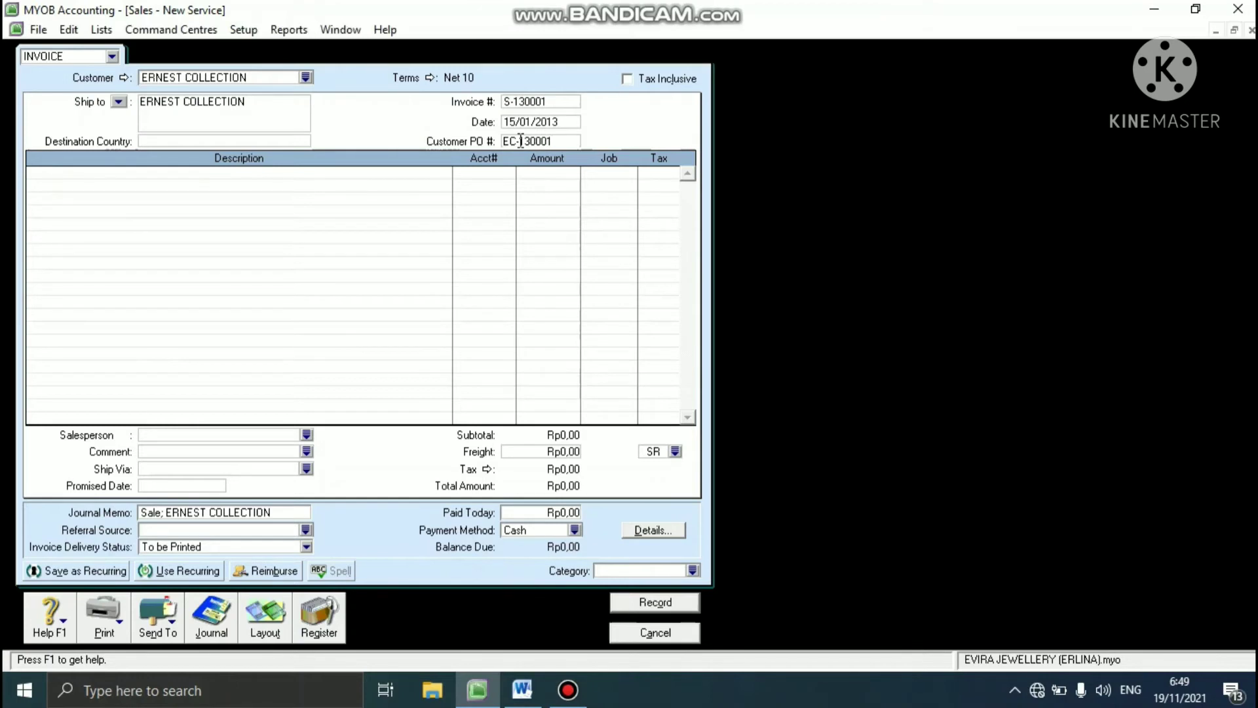
pyautogui.press('Tab')
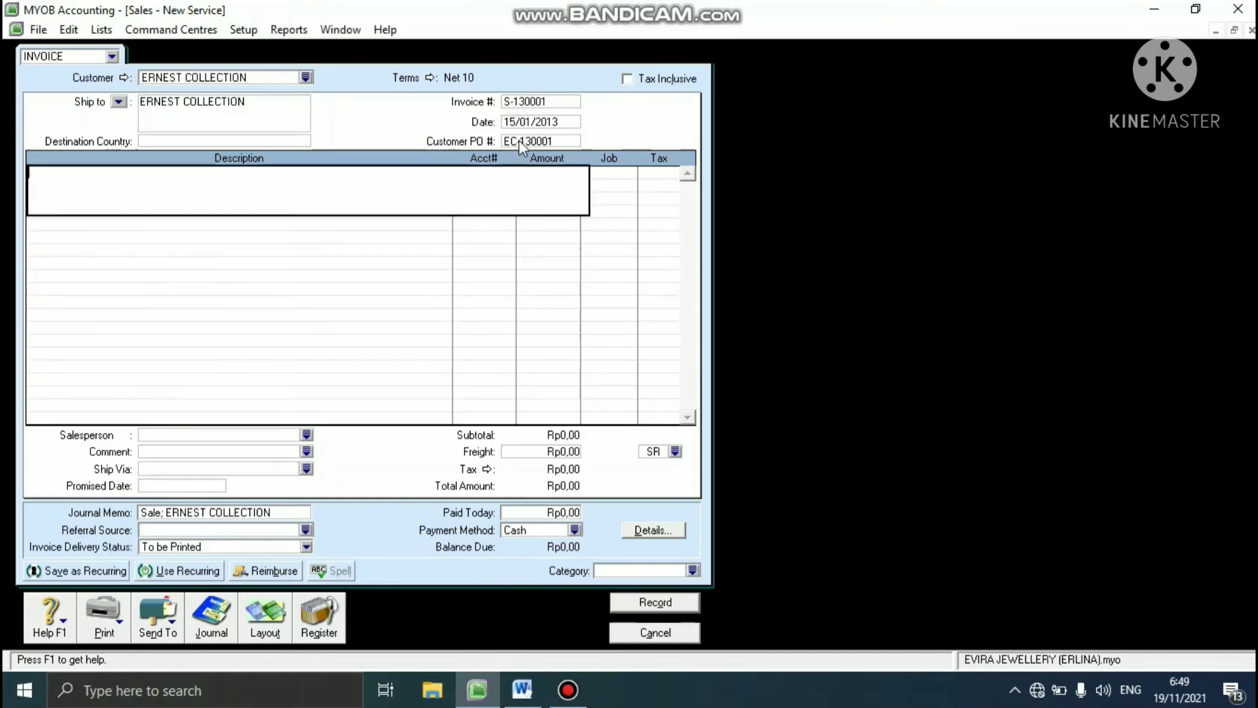
# - Change the sales invoice layout from Service to Item
pyautogui.click(258, 613)
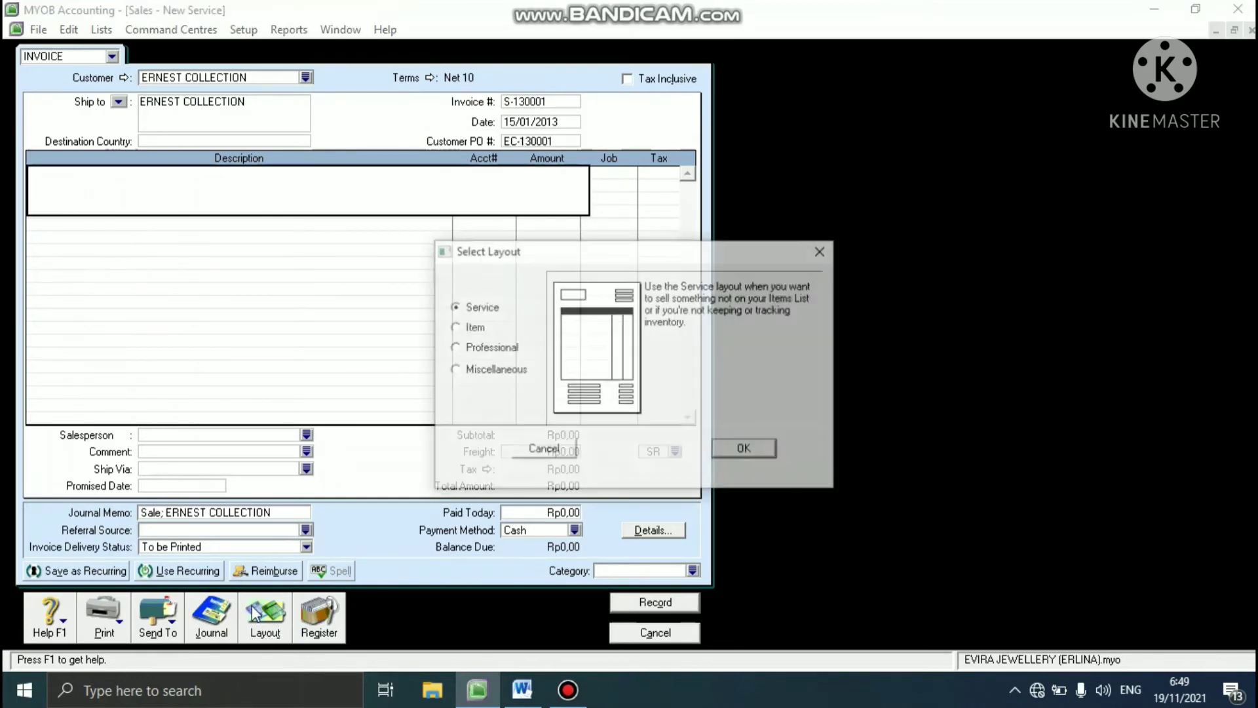
pyautogui.click(468, 331)
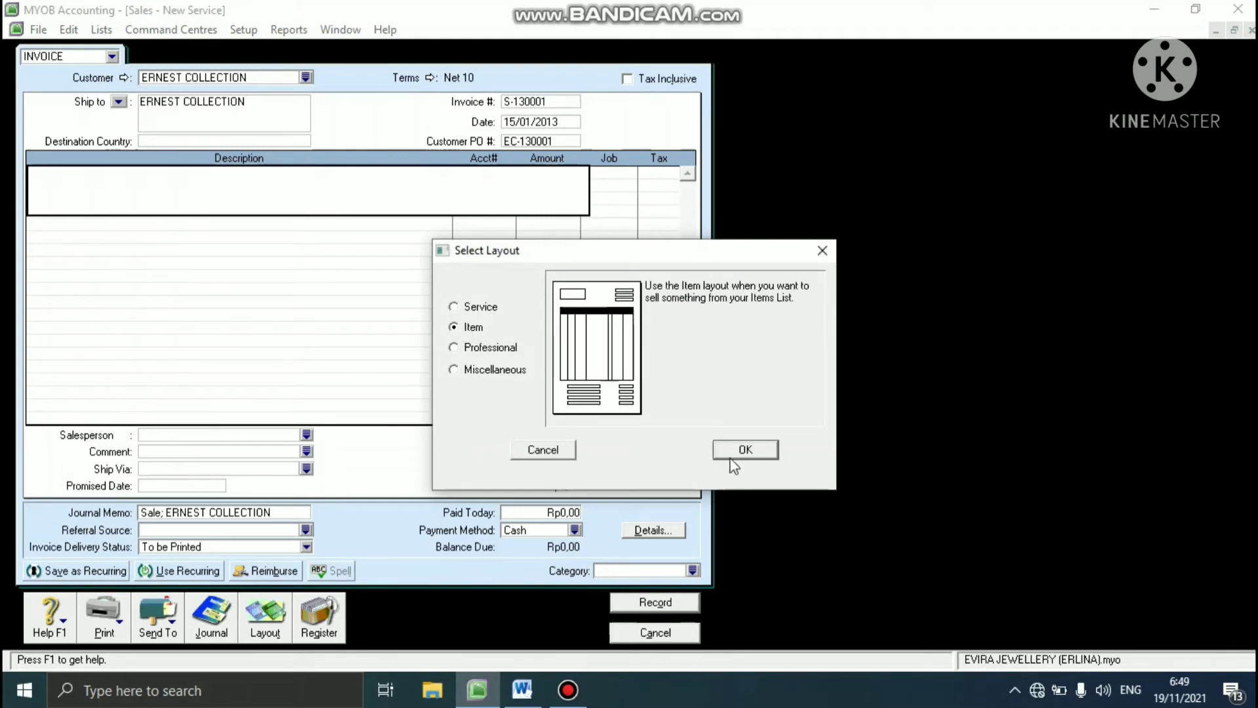
pyautogui.click(744, 448)
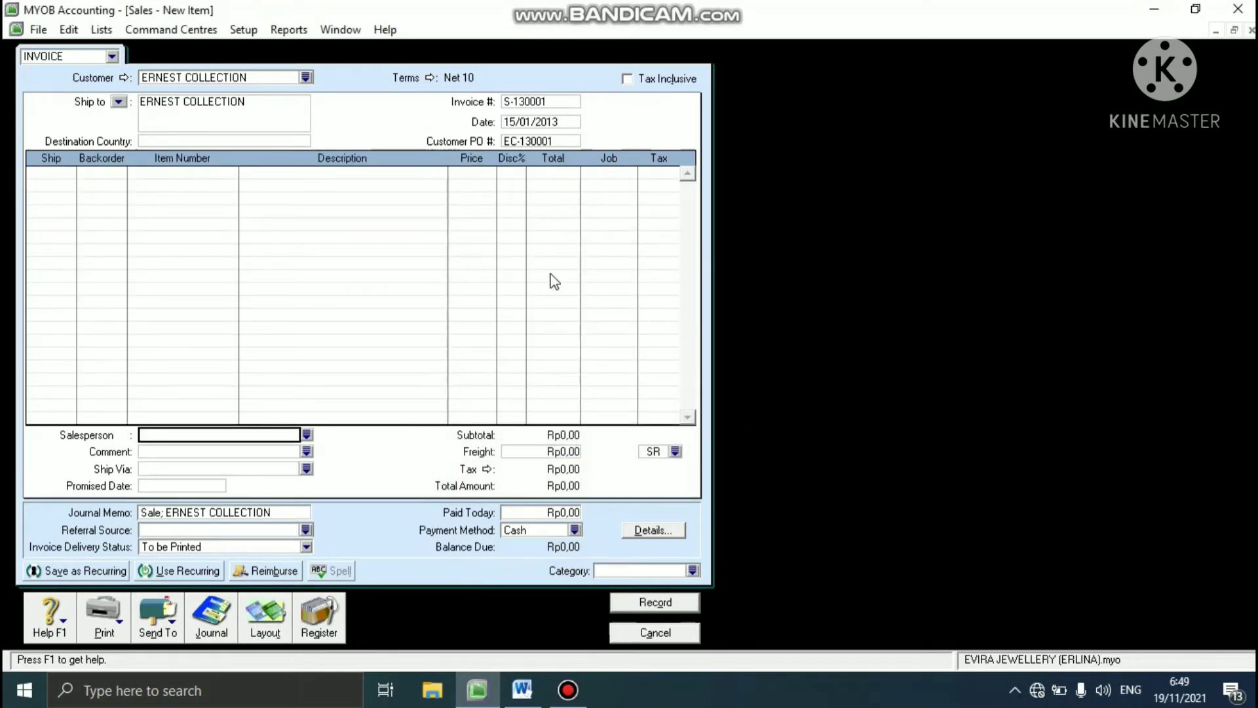
# - Enter the first invoice line: ship 7 units of item AW at a price of 5750000 each
pyautogui.click(44, 172)
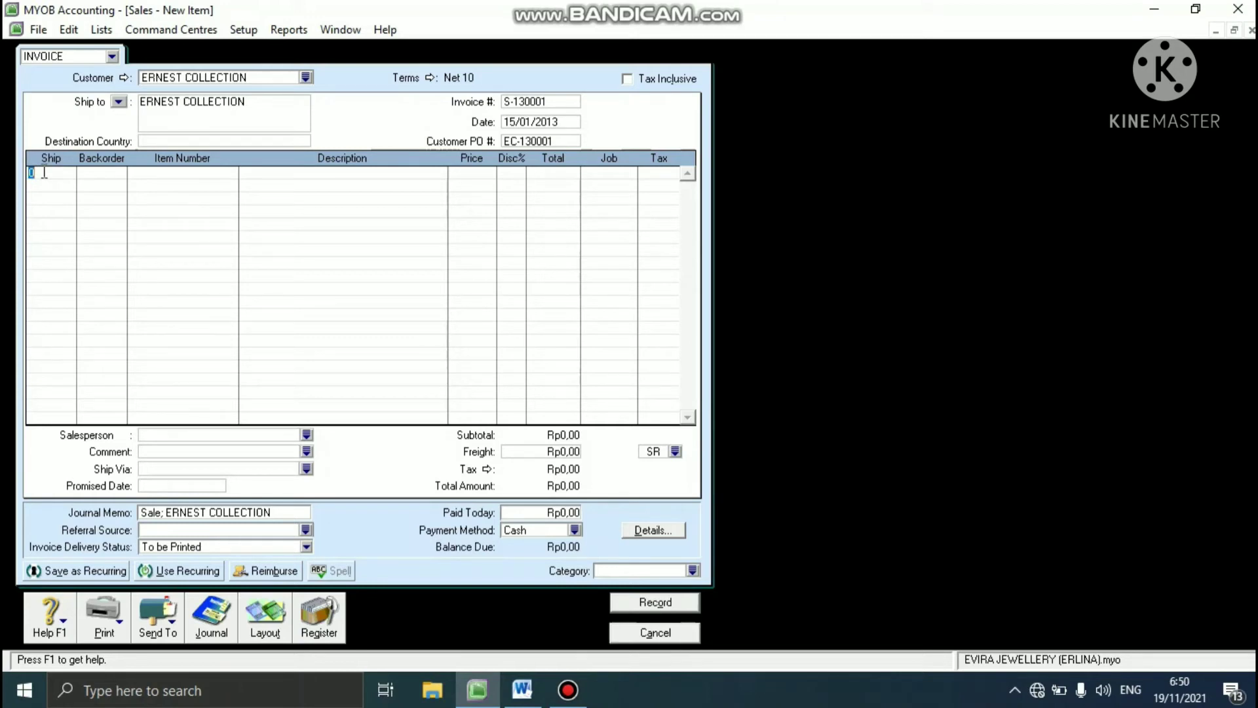
pyautogui.write('7')
pyautogui.press('Tab')
pyautogui.write('AW')
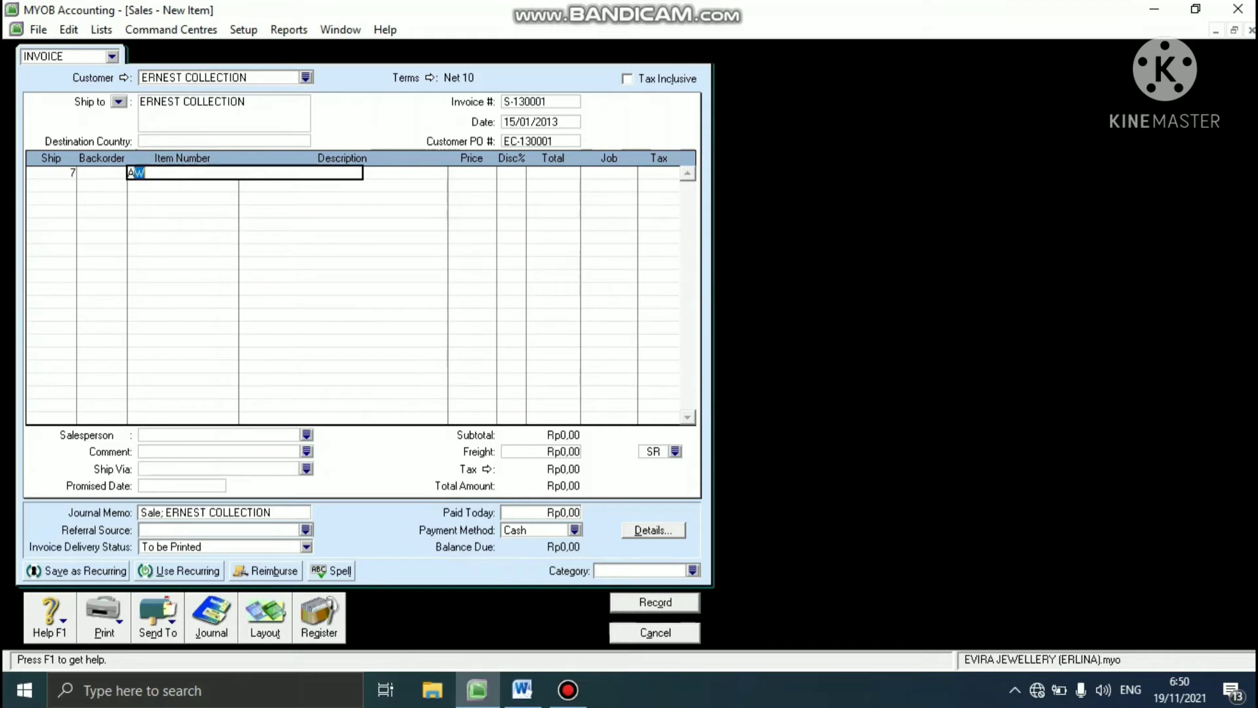
pyautogui.press('Tab')
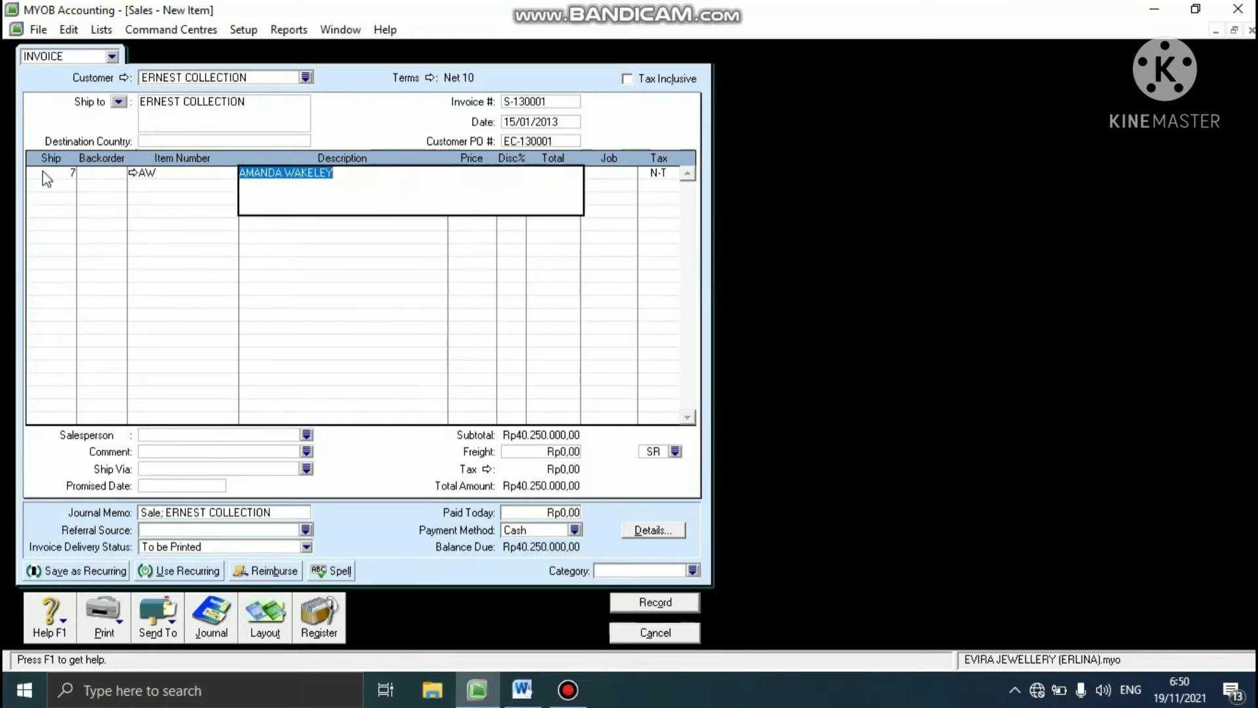
pyautogui.press('Tab')
pyautogui.write('5')
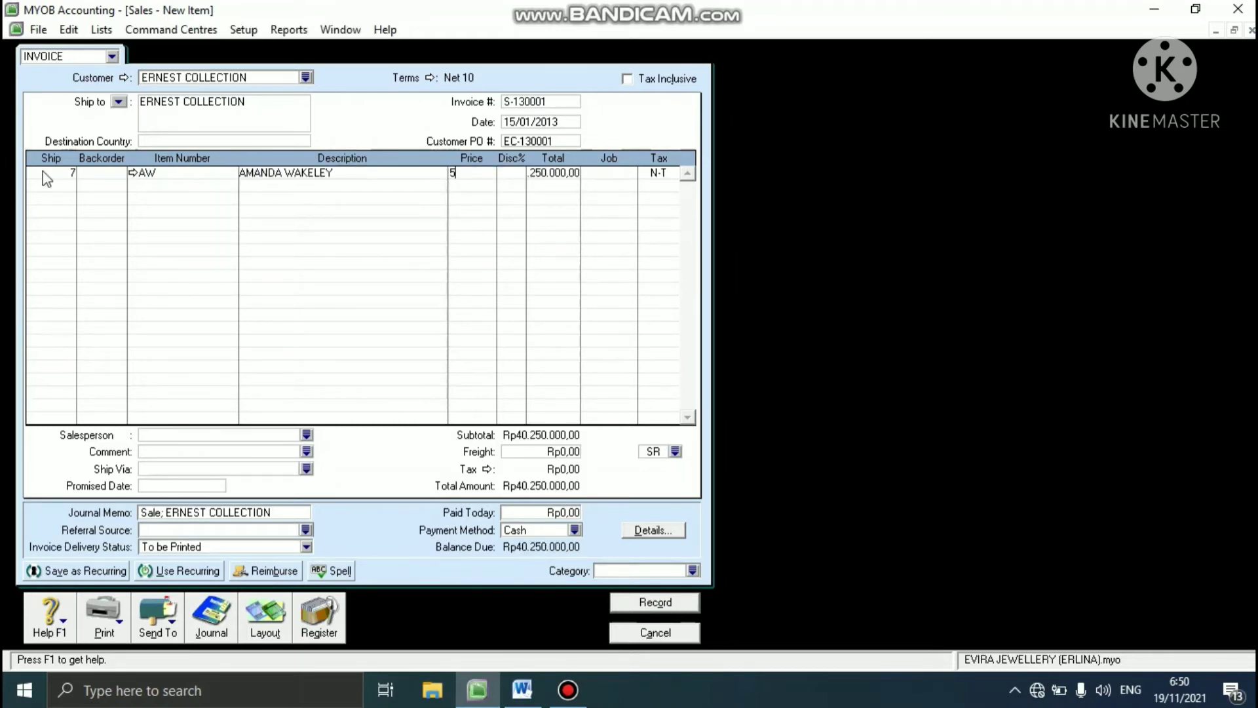
pyautogui.write('750000')
pyautogui.press('Tab')
# - Assign job GD and tax code GST to the AW invoice line, accepting the purchase tax code
pyautogui.press('Tab')
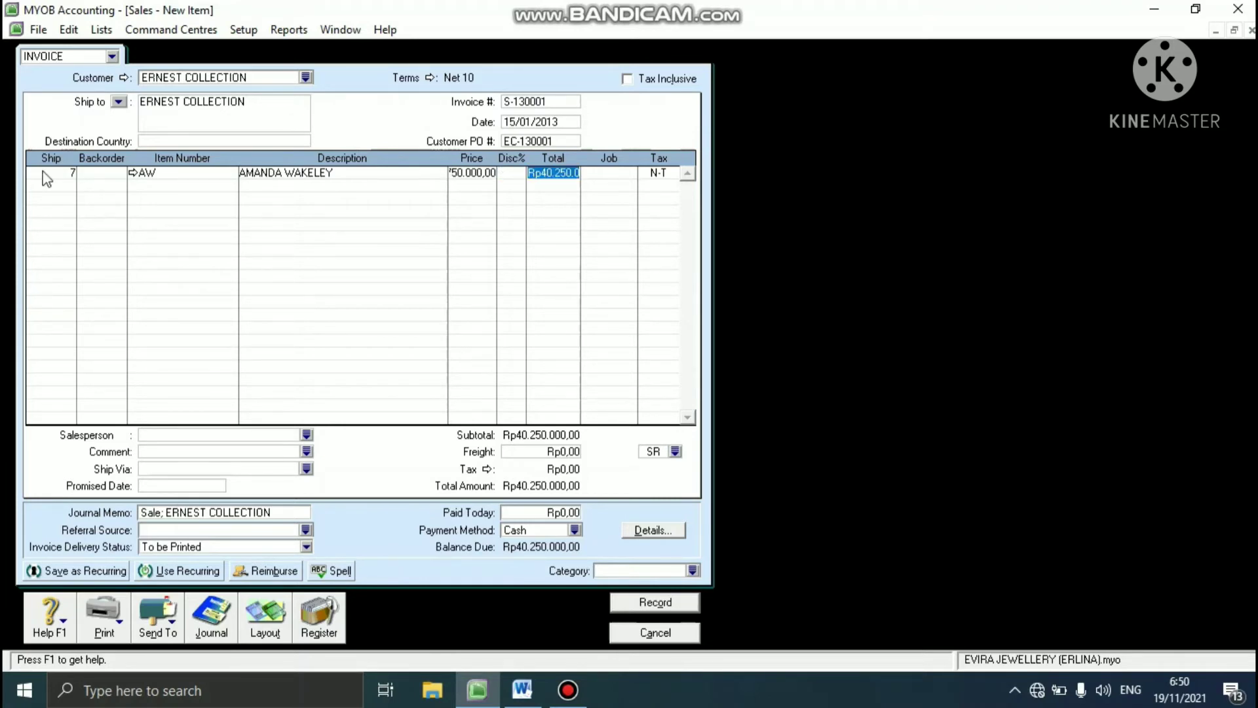
pyautogui.press('Tab')
pyautogui.click(630, 173)
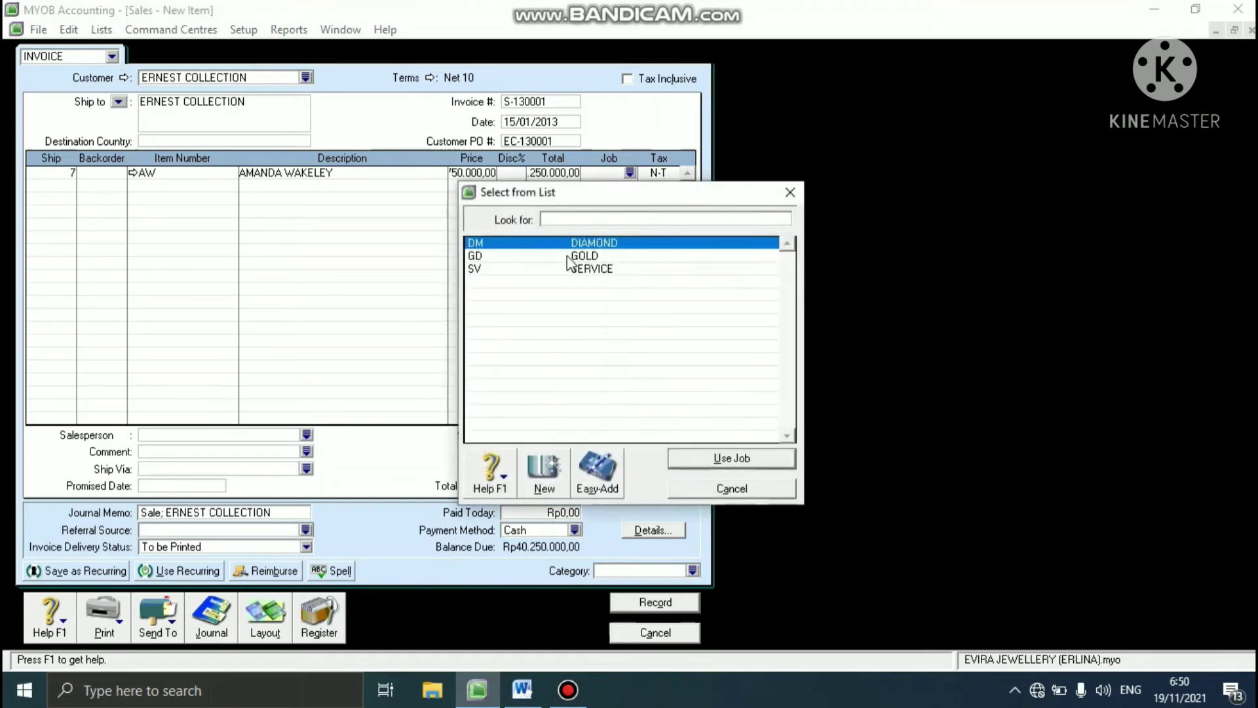
pyautogui.write('GD')
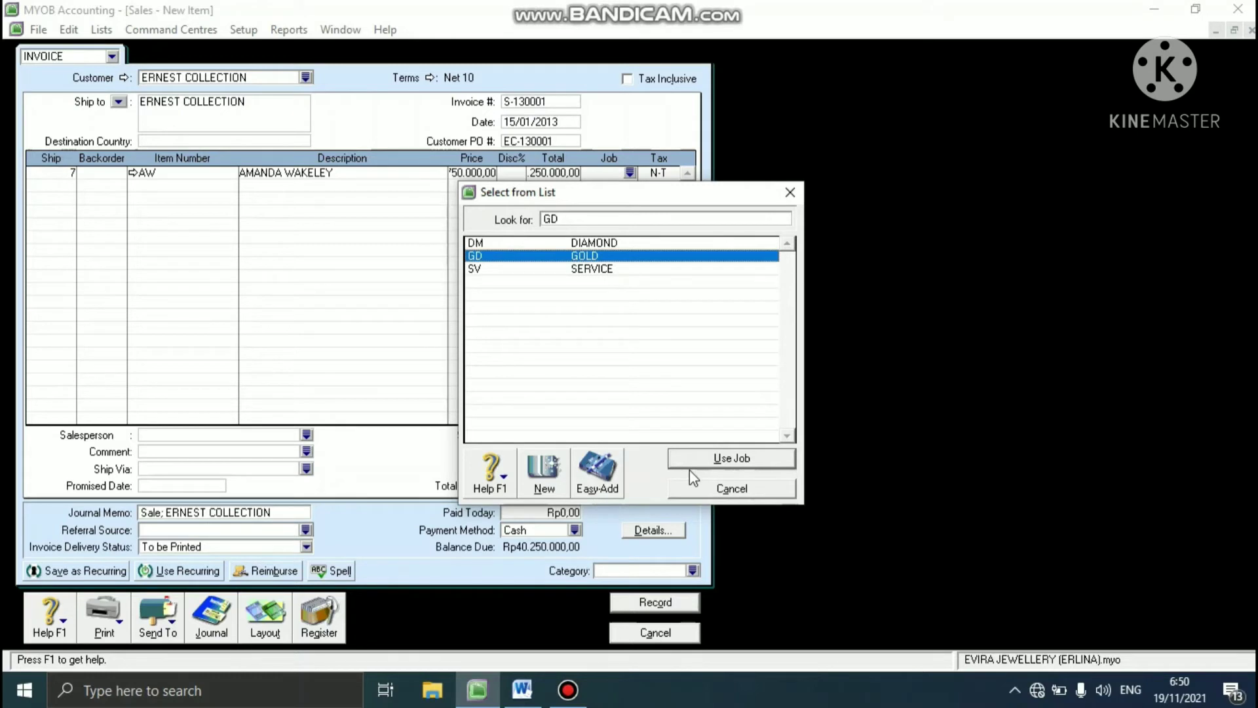
pyautogui.click(703, 459)
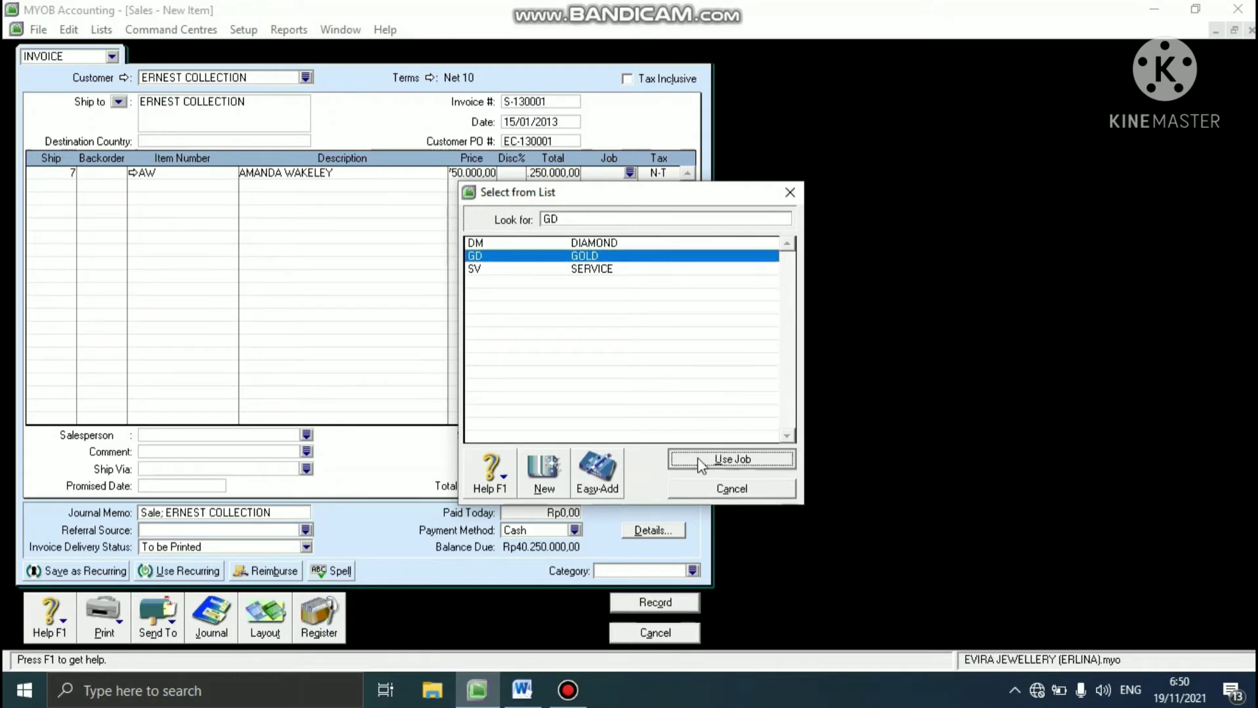
pyautogui.click(657, 174)
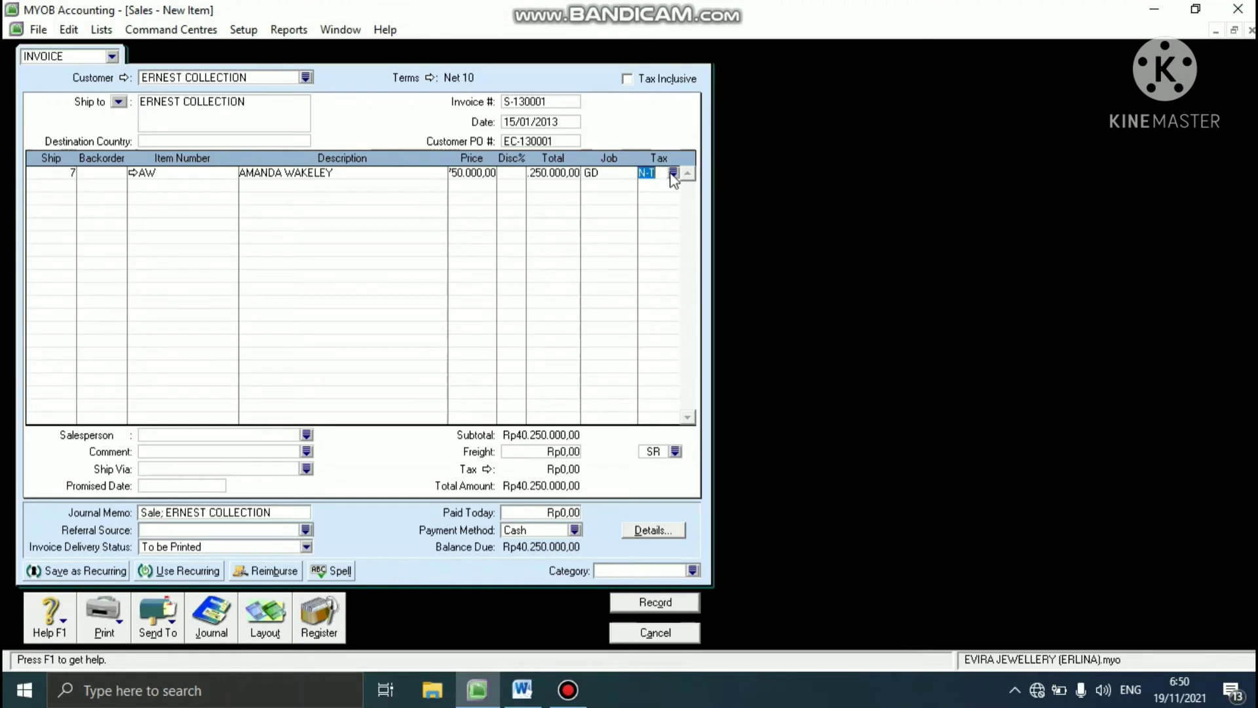
pyautogui.click(672, 173)
pyautogui.click(549, 243)
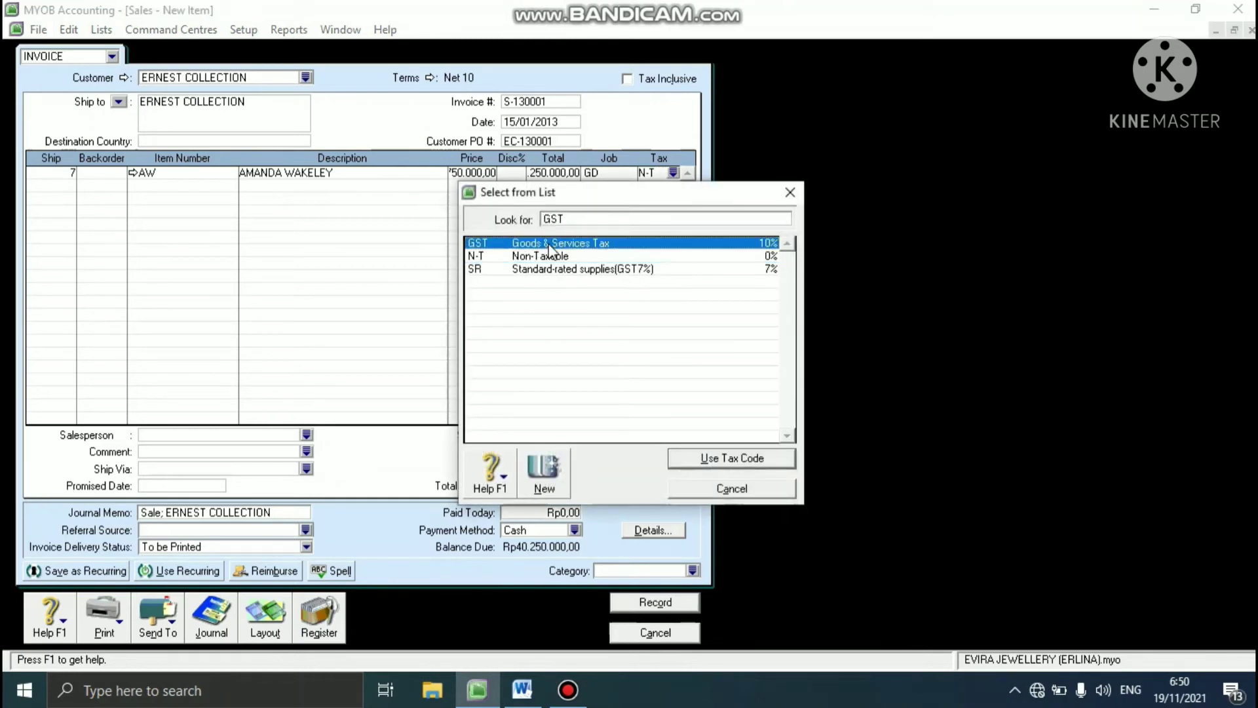
pyautogui.click(681, 463)
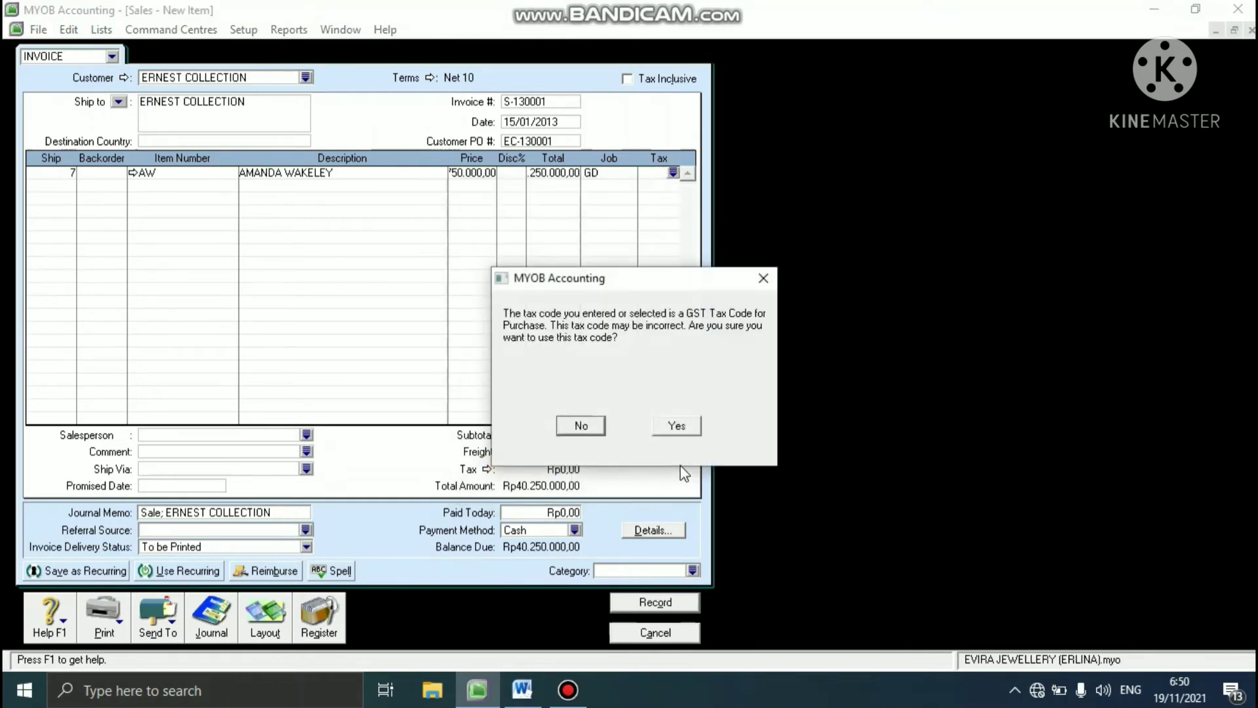
pyautogui.click(683, 425)
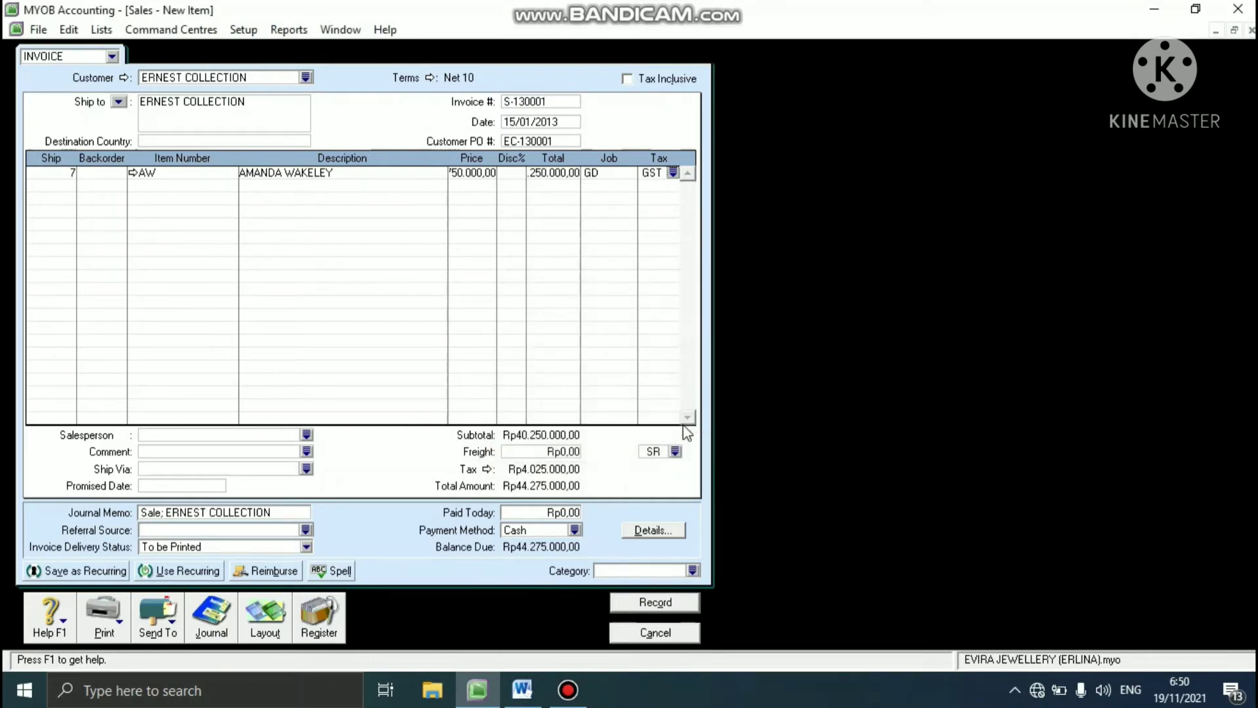
# - Enter the second invoice line: ship 5 units of item CK at a price of 6500000 each
pyautogui.click(68, 183)
pyautogui.press('Tab')
pyautogui.press('Tab')
pyautogui.write('C')
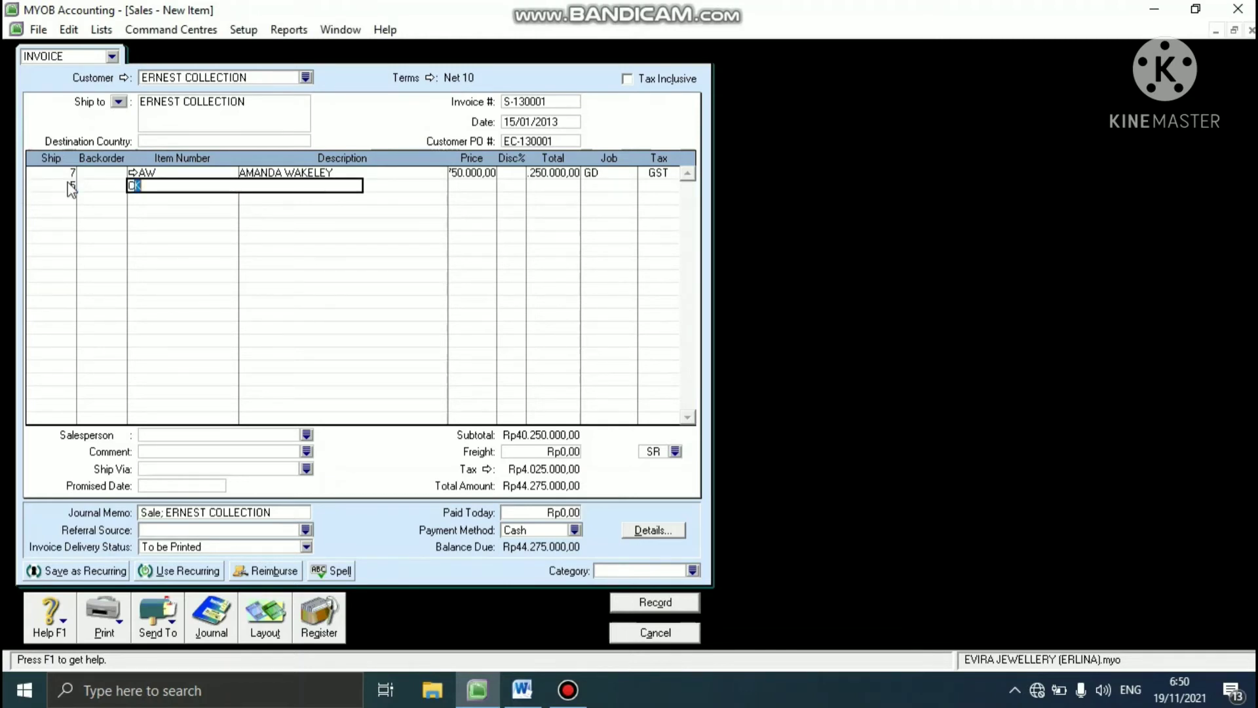
pyautogui.write('K')
pyautogui.press('Tab')
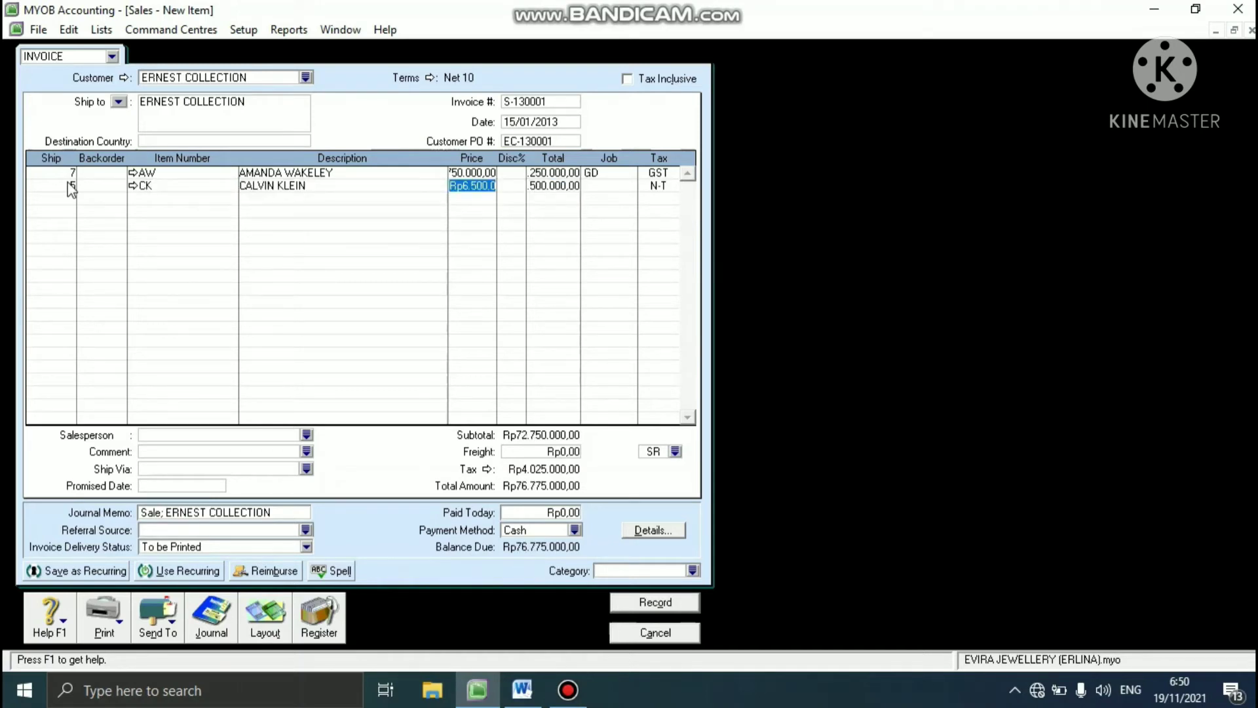
pyautogui.write('6')
pyautogui.write('5')
pyautogui.press('Tab')
pyautogui.press('Tab')
pyautogui.press('Tab')
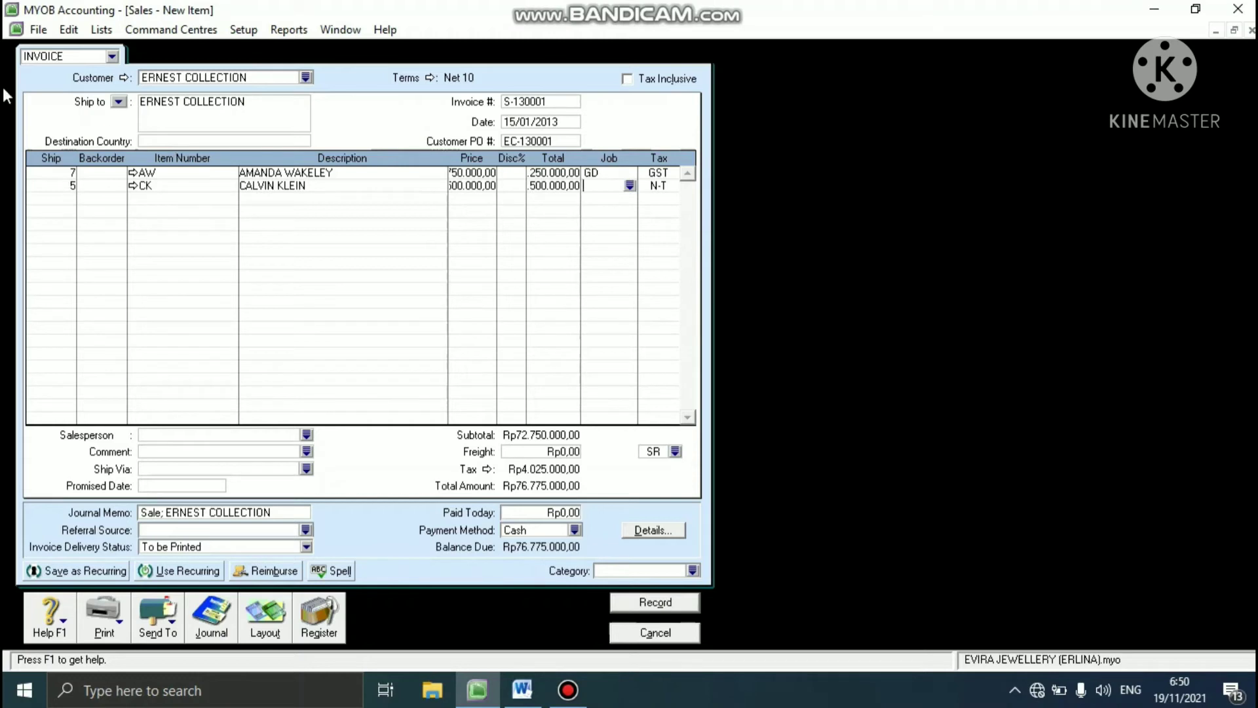
# - Assign job GD and tax code GST to the CK invoice line, accepting the purchase tax code
pyautogui.click(629, 186)
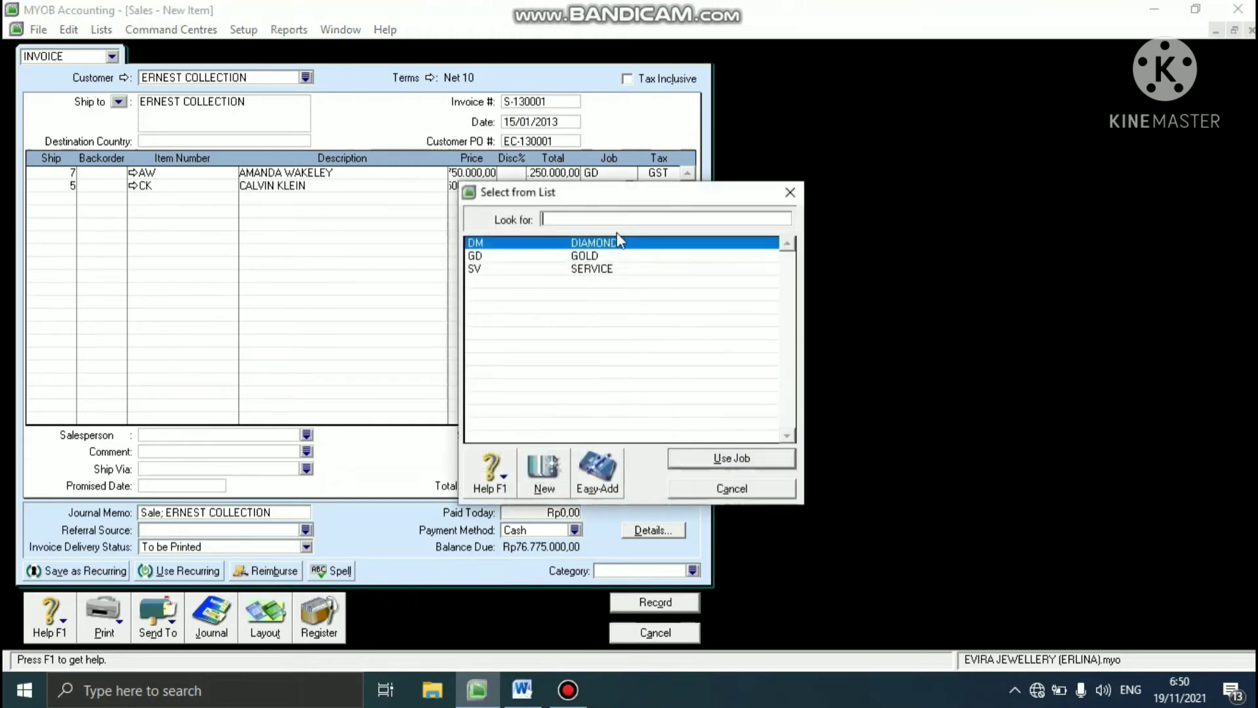
pyautogui.click(592, 255)
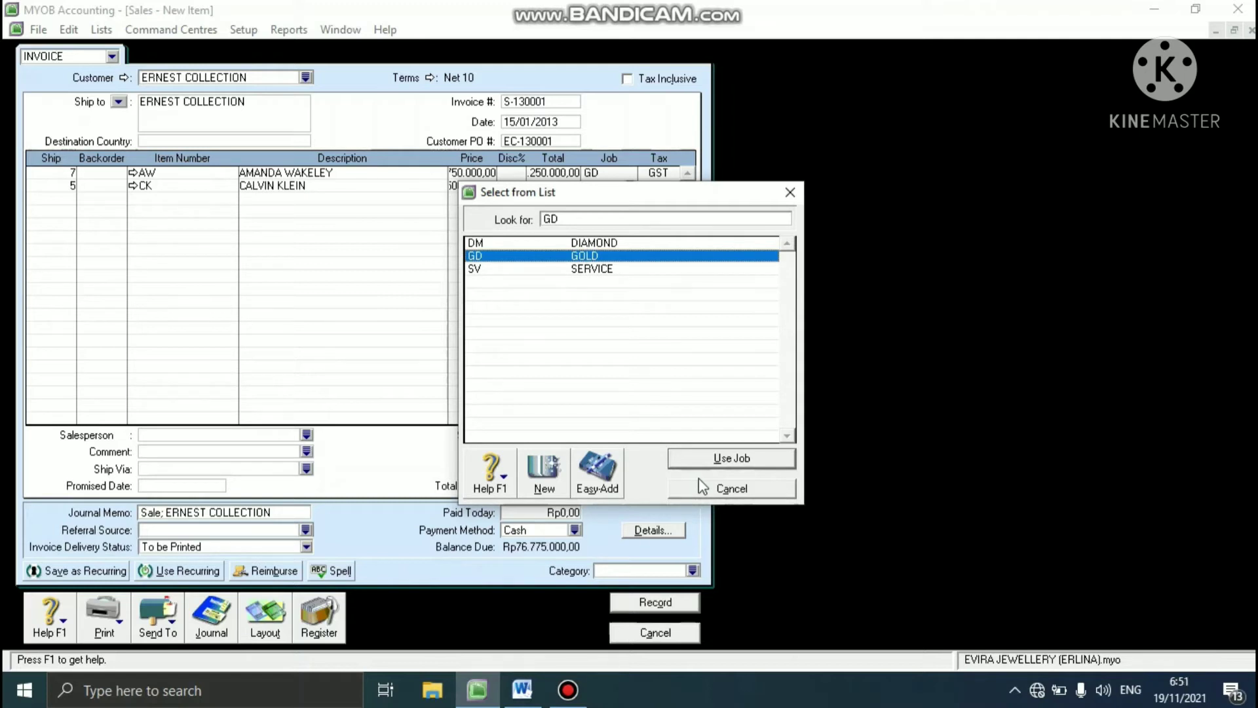
pyautogui.click(716, 459)
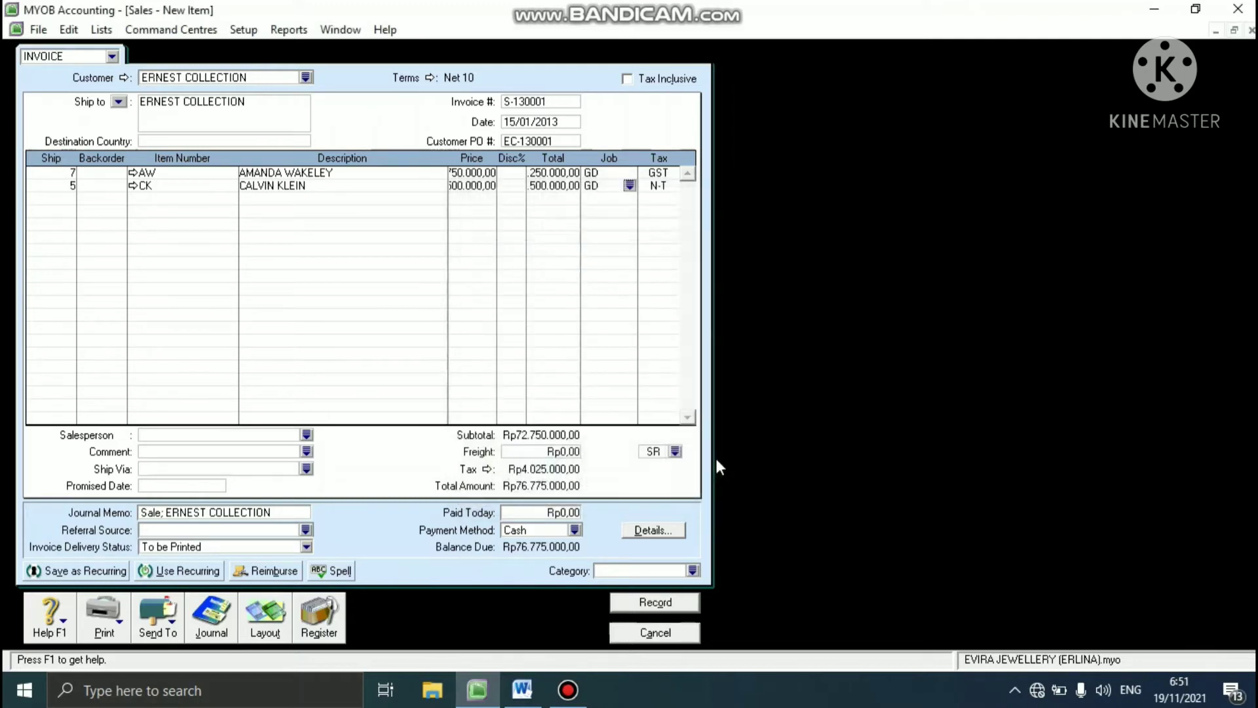
pyautogui.click(658, 188)
pyautogui.click(675, 185)
pyautogui.click(608, 243)
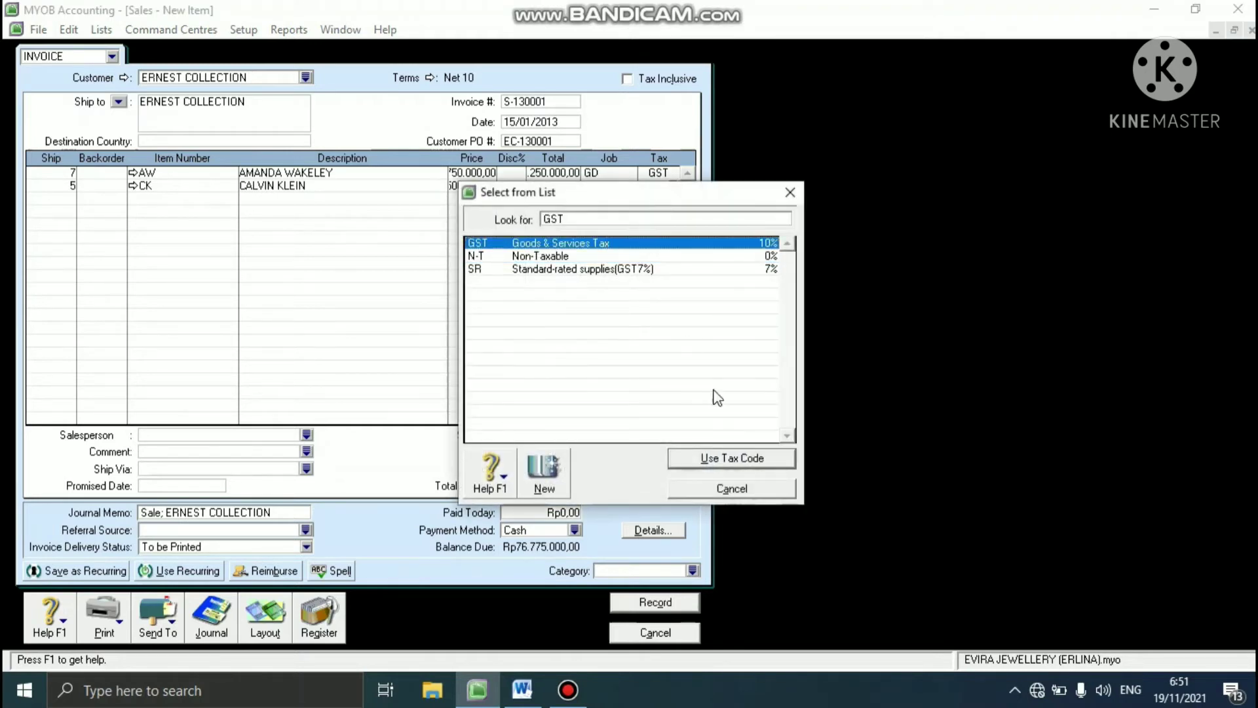
pyautogui.click(694, 457)
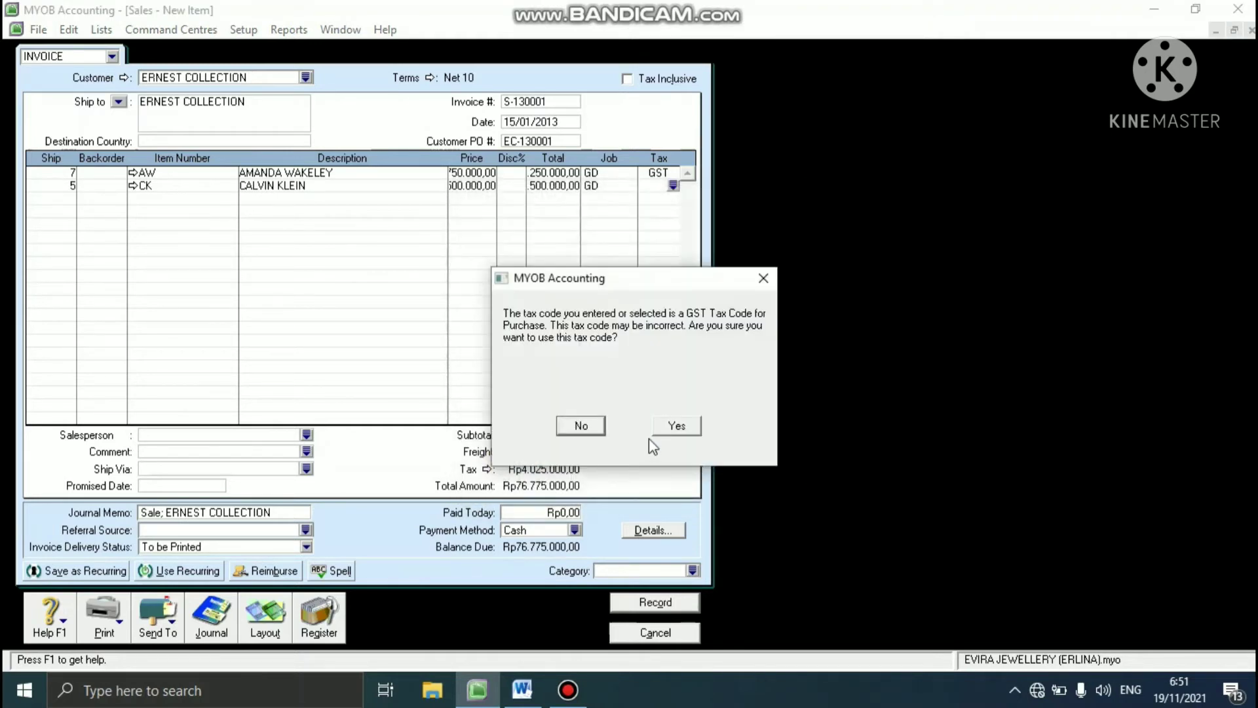
pyautogui.click(675, 429)
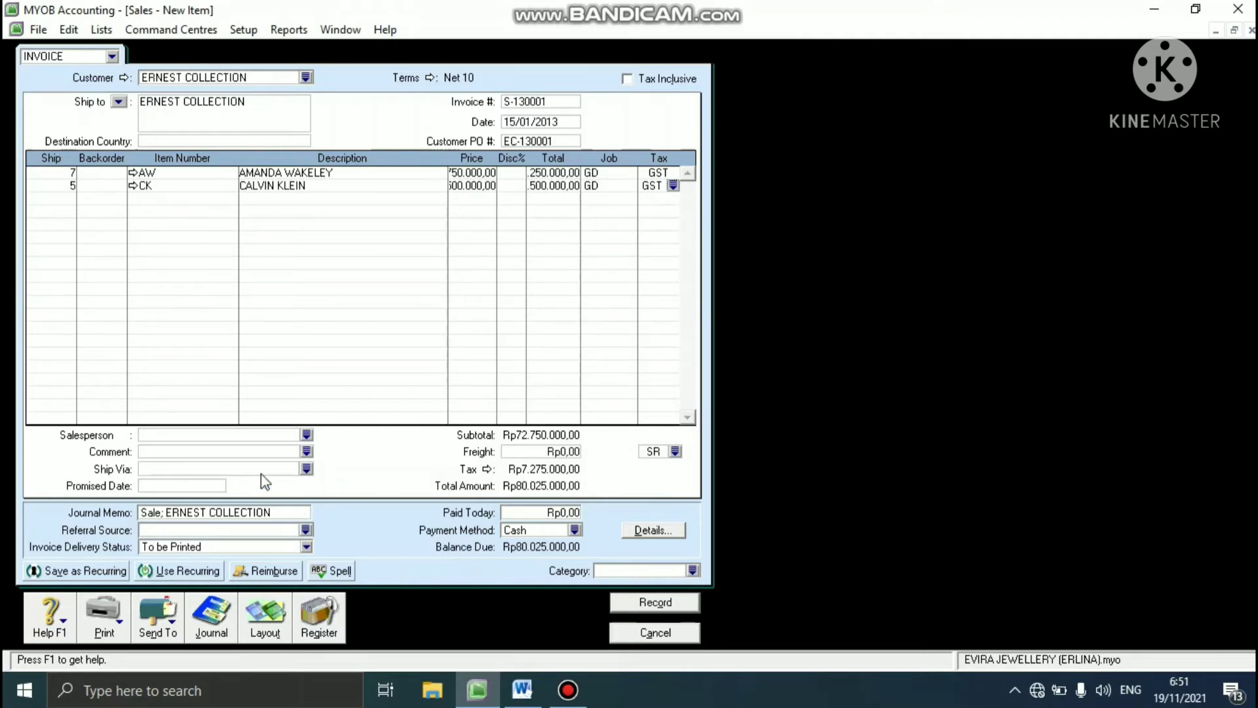
# - Assign the first listed employee as the invoice's salesperson and set the freight tax code to GST
pyautogui.click(307, 435)
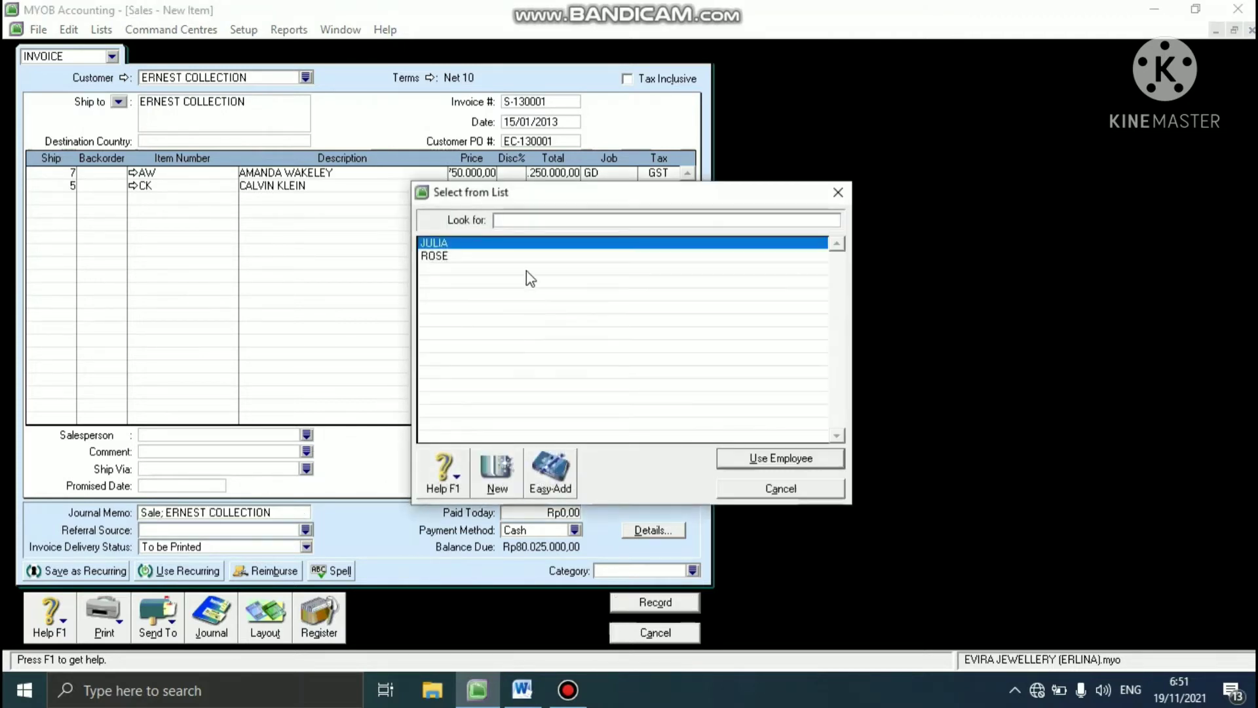
pyautogui.click(520, 246)
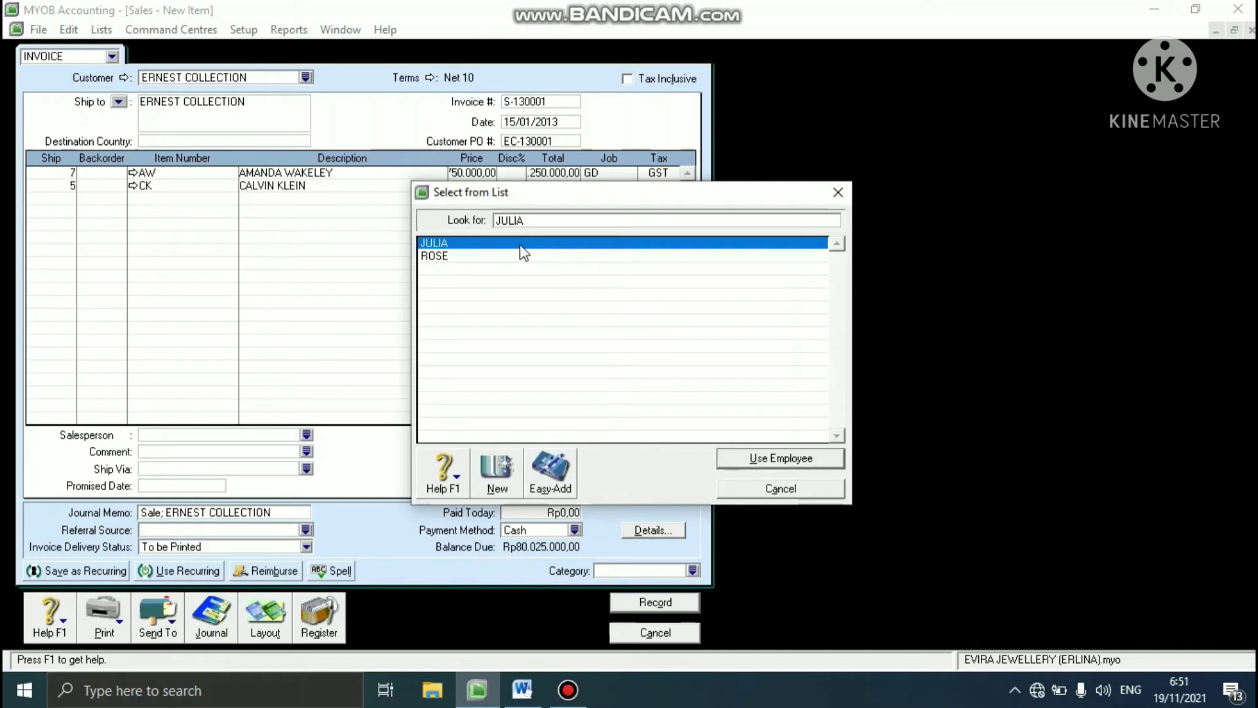
pyautogui.click(730, 457)
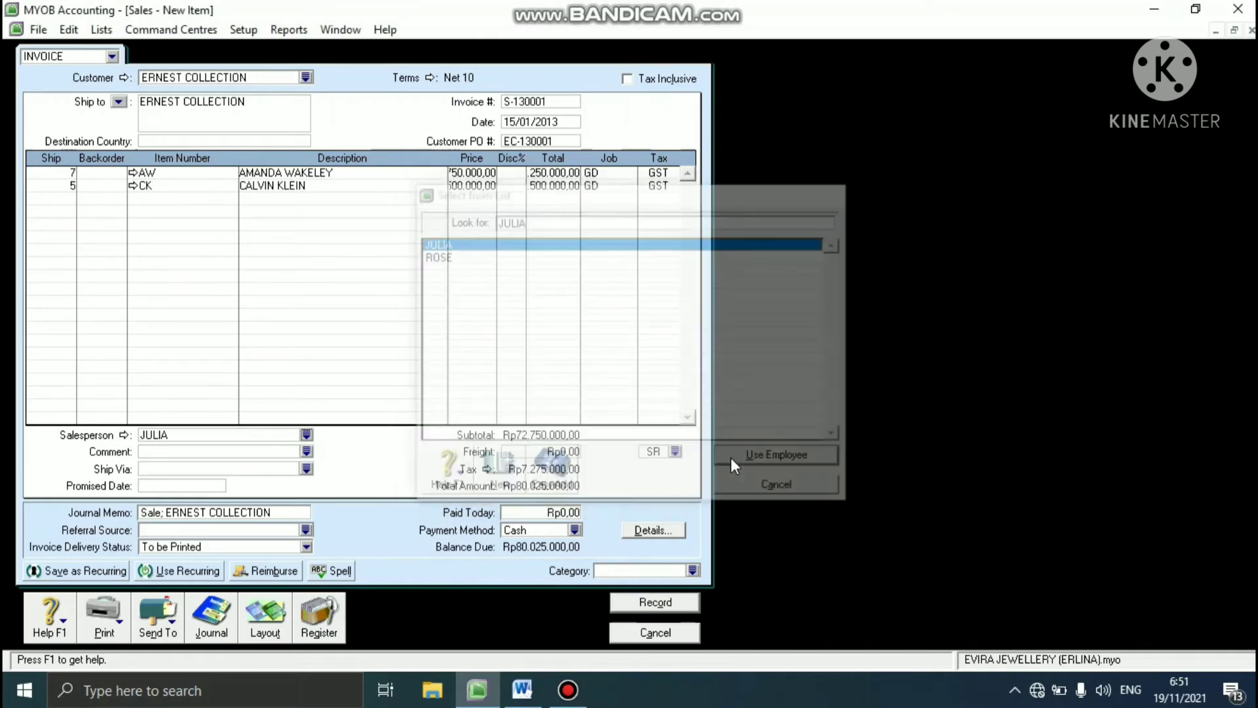
pyautogui.click(675, 452)
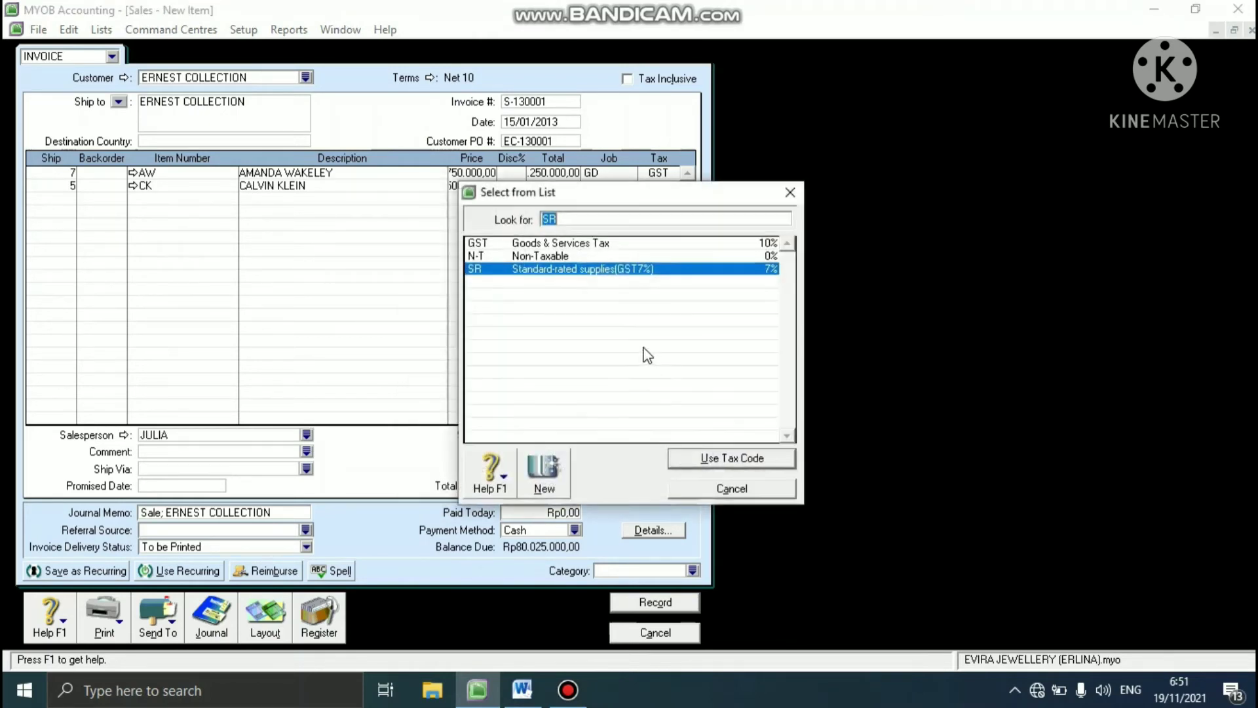
pyautogui.click(570, 248)
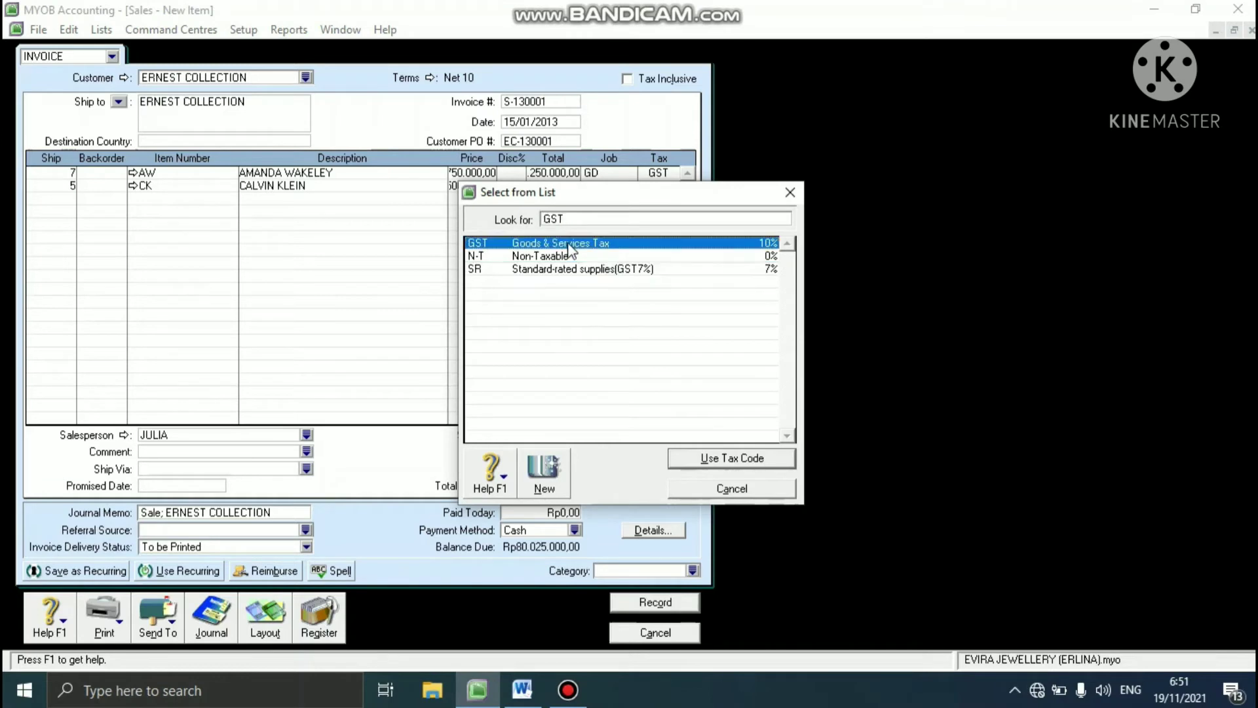
pyautogui.click(704, 460)
pyautogui.click(667, 420)
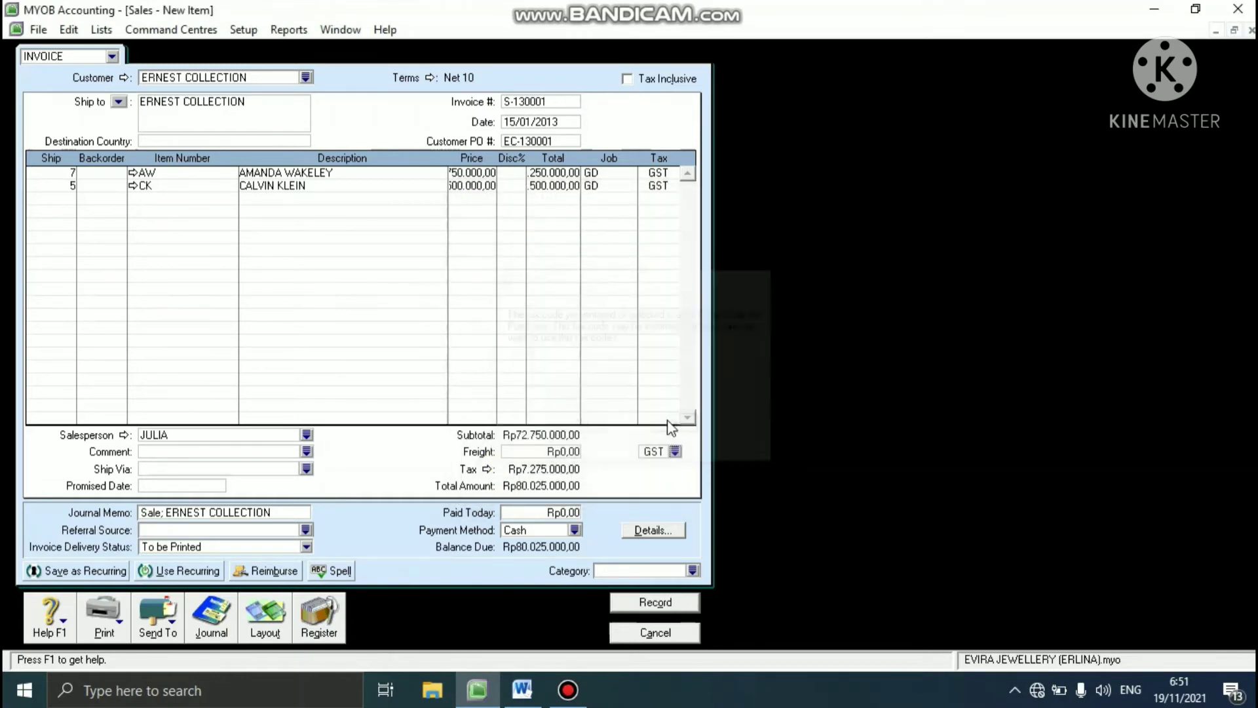
# - Set the invoice category to BDG, record the invoice and close the sales entry window
pyautogui.click(692, 570)
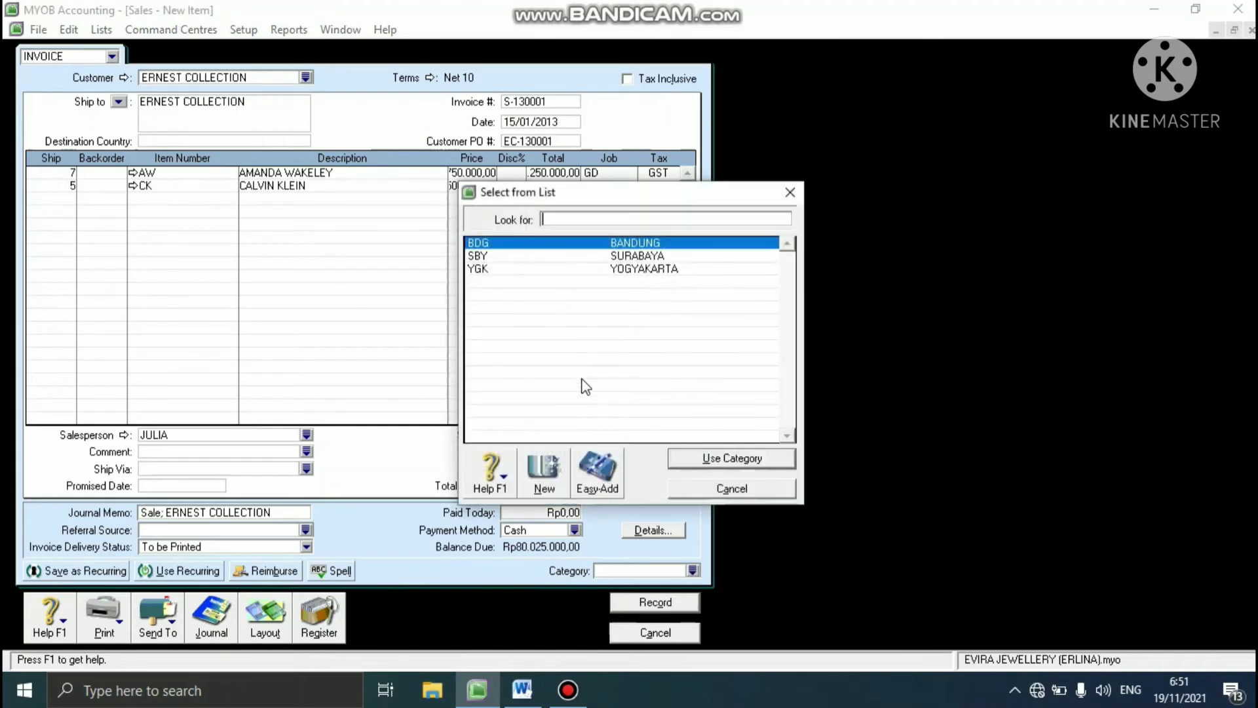
pyautogui.click(521, 251)
pyautogui.click(763, 458)
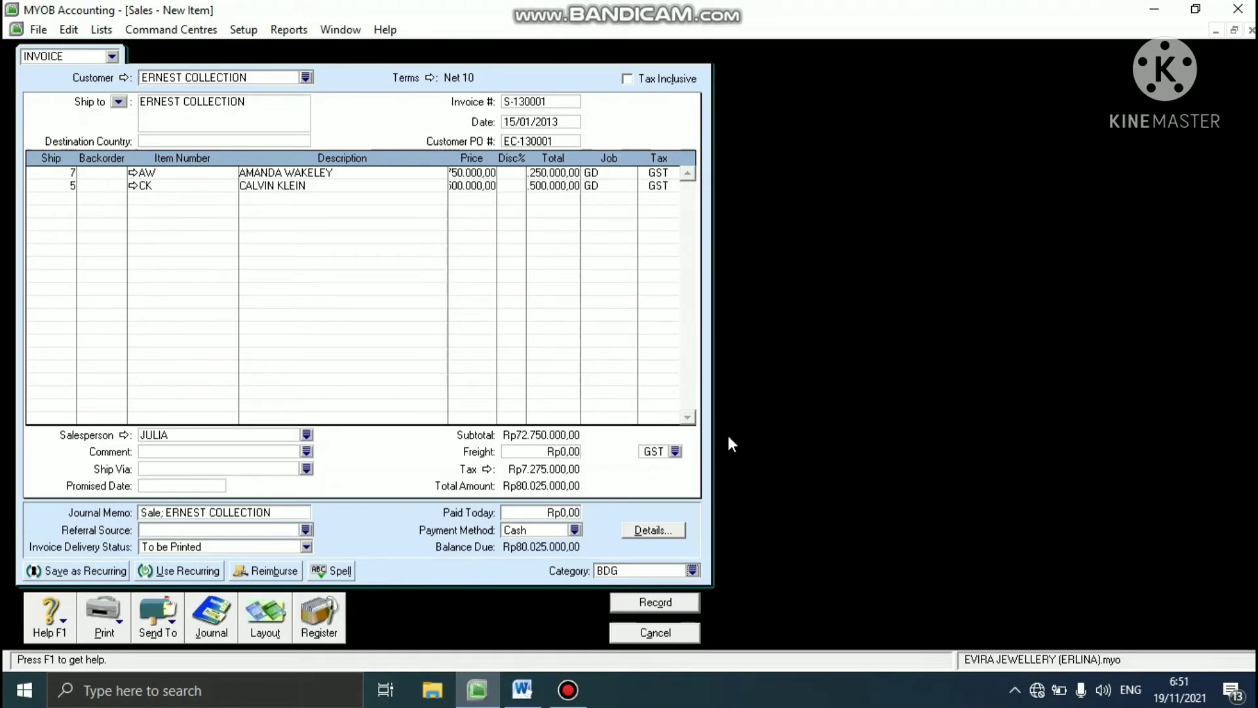
pyautogui.click(632, 606)
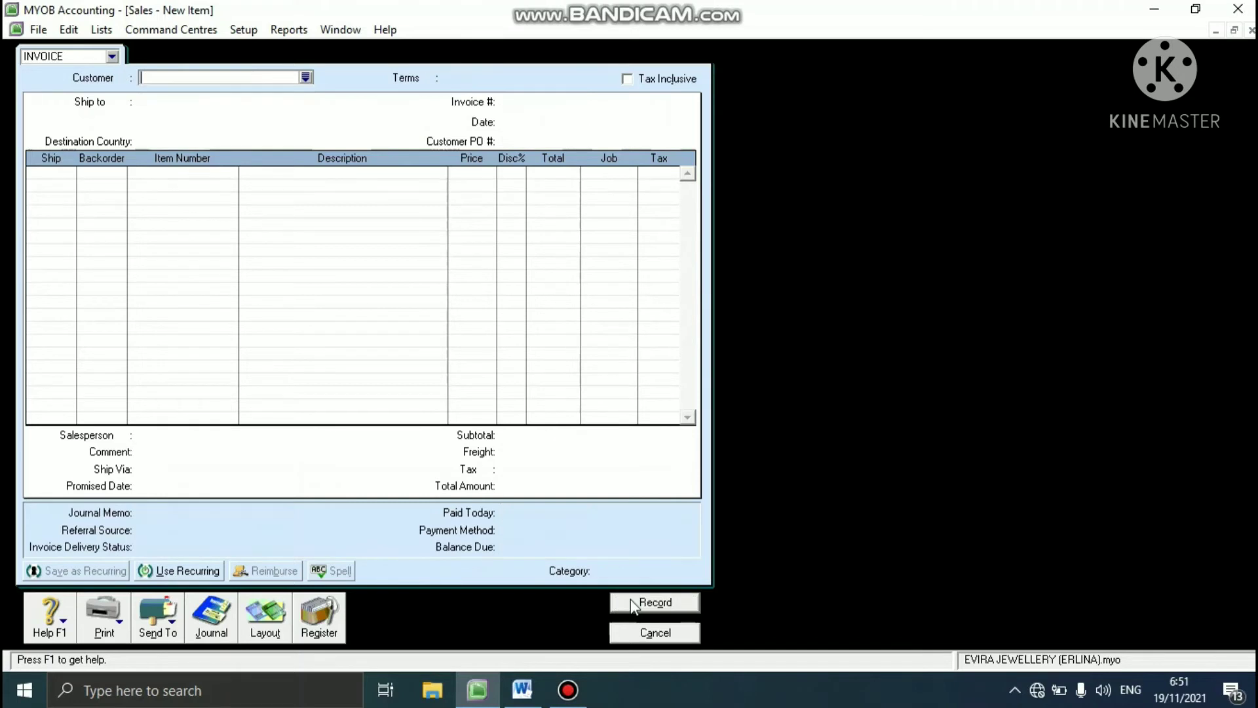
pyautogui.click(683, 634)
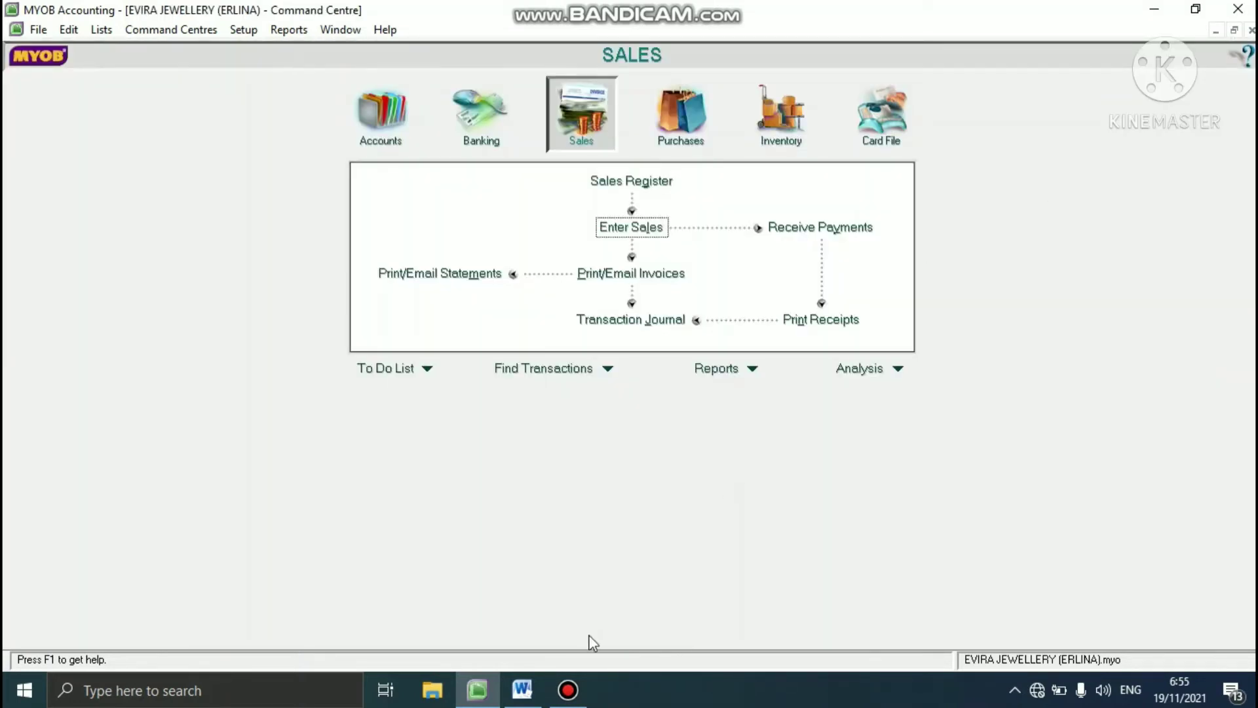
# - Check the 16 January sale in the Word case study, and start a new MYOB sales invoice for customer DIAMOND STAR
pyautogui.click(531, 690)
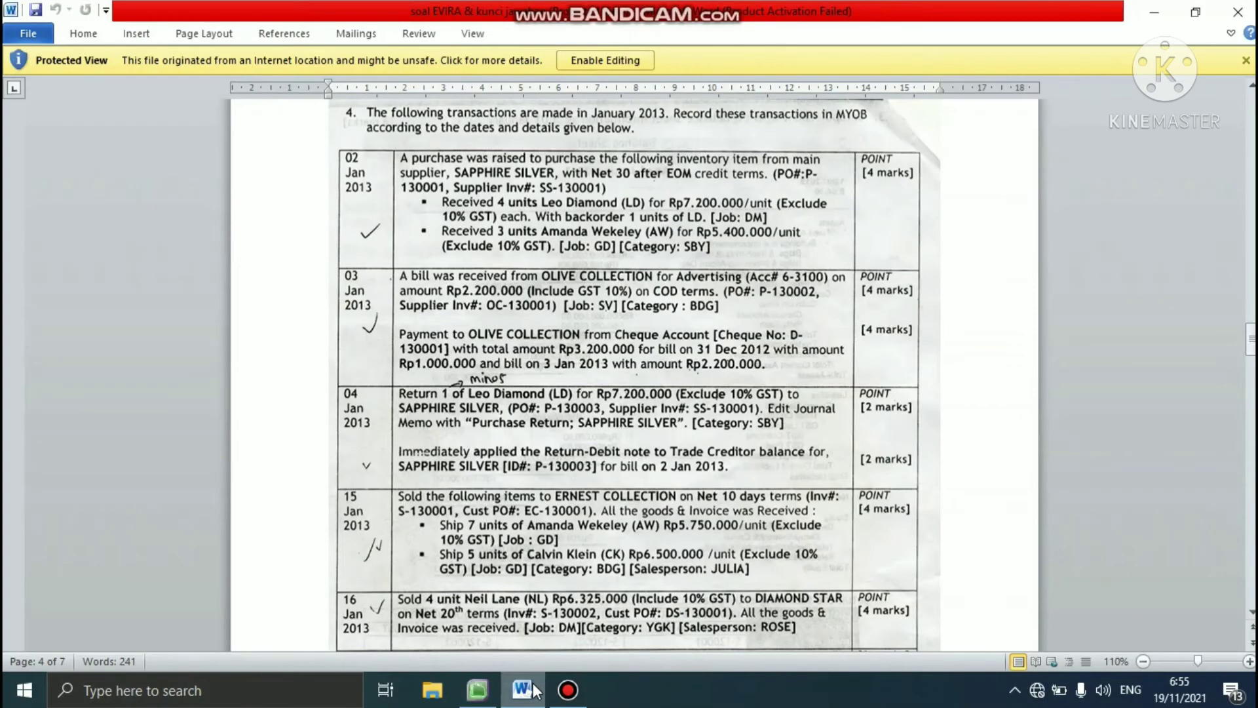
pyautogui.moveTo(1249, 337); pyautogui.dragTo(1250, 340)
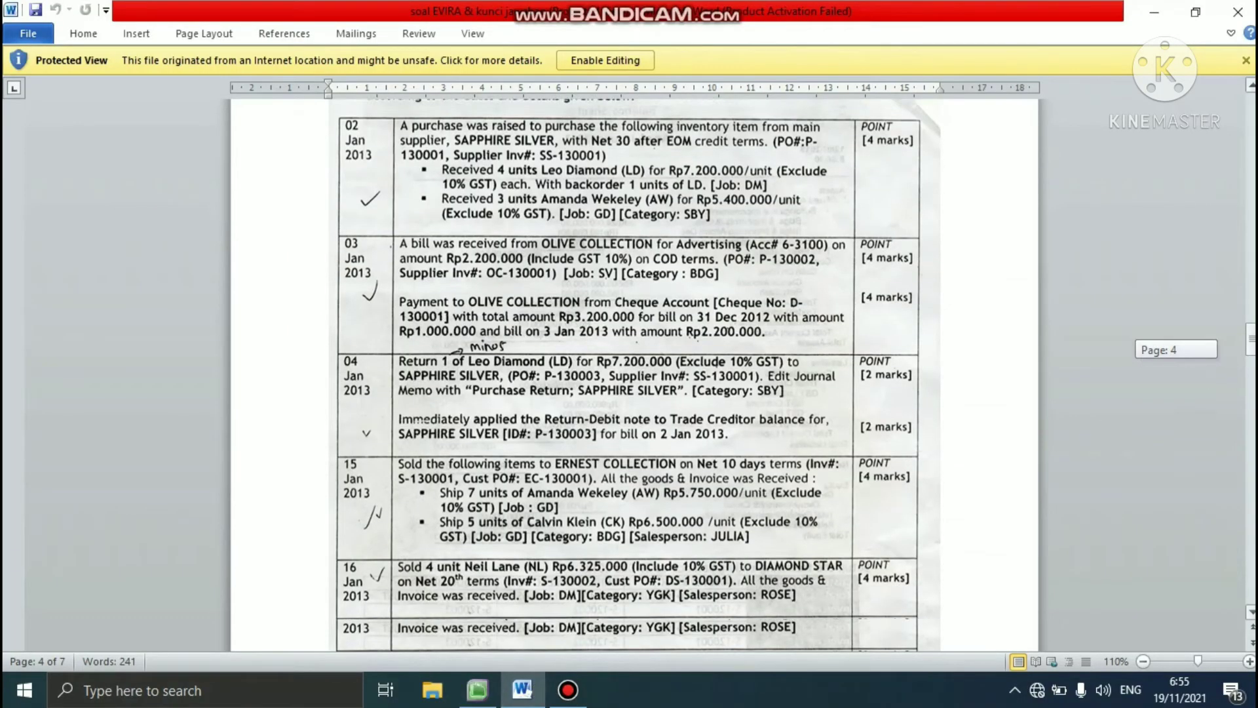
pyautogui.moveTo(1159, 347); pyautogui.dragTo(1159, 363)
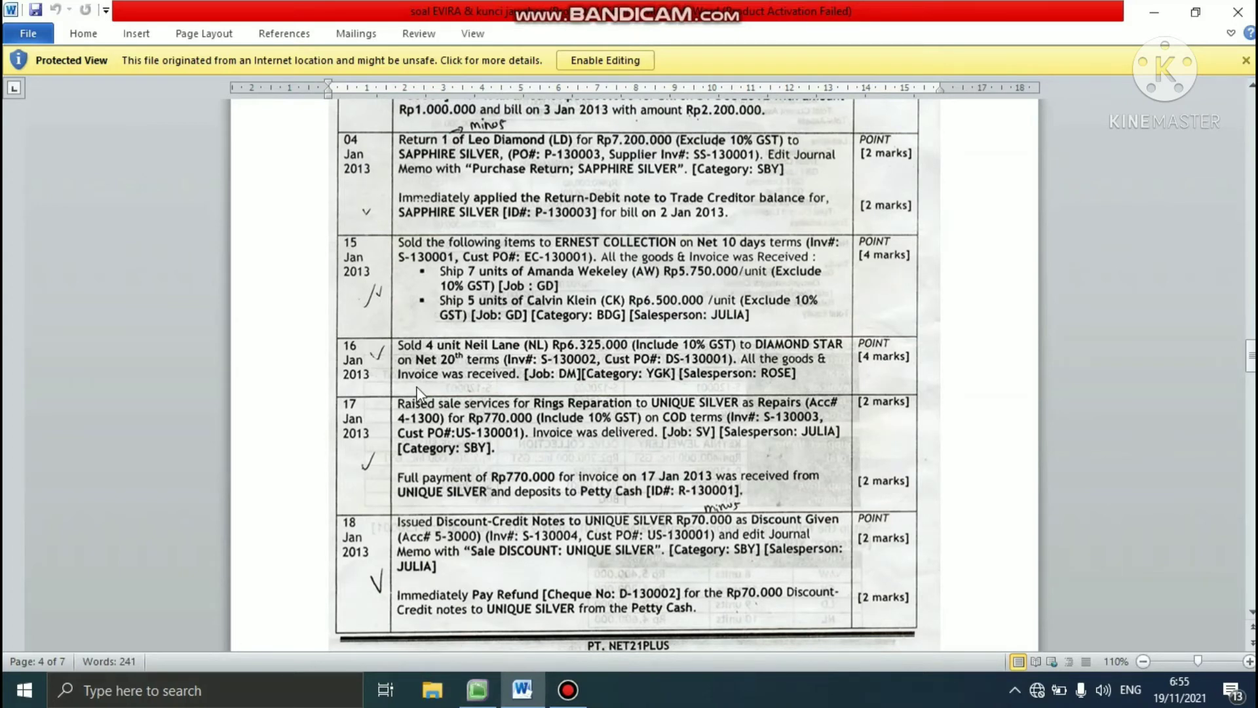
pyautogui.click(458, 678)
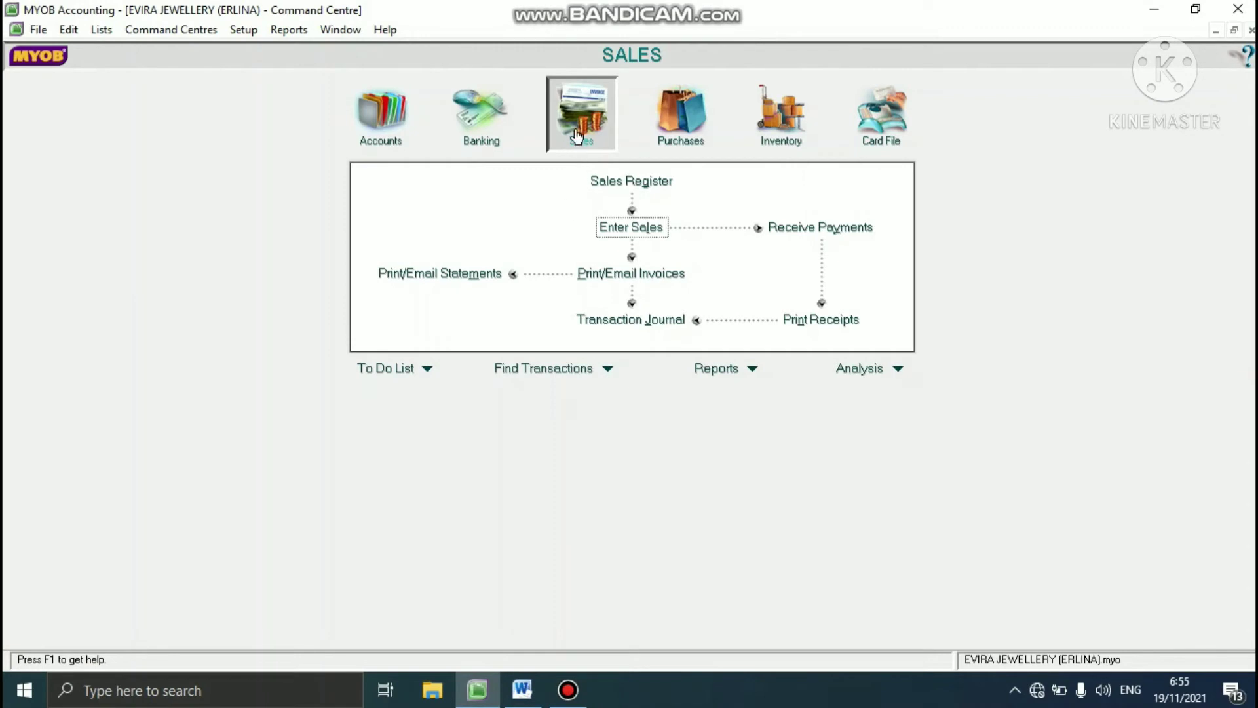
pyautogui.click(649, 229)
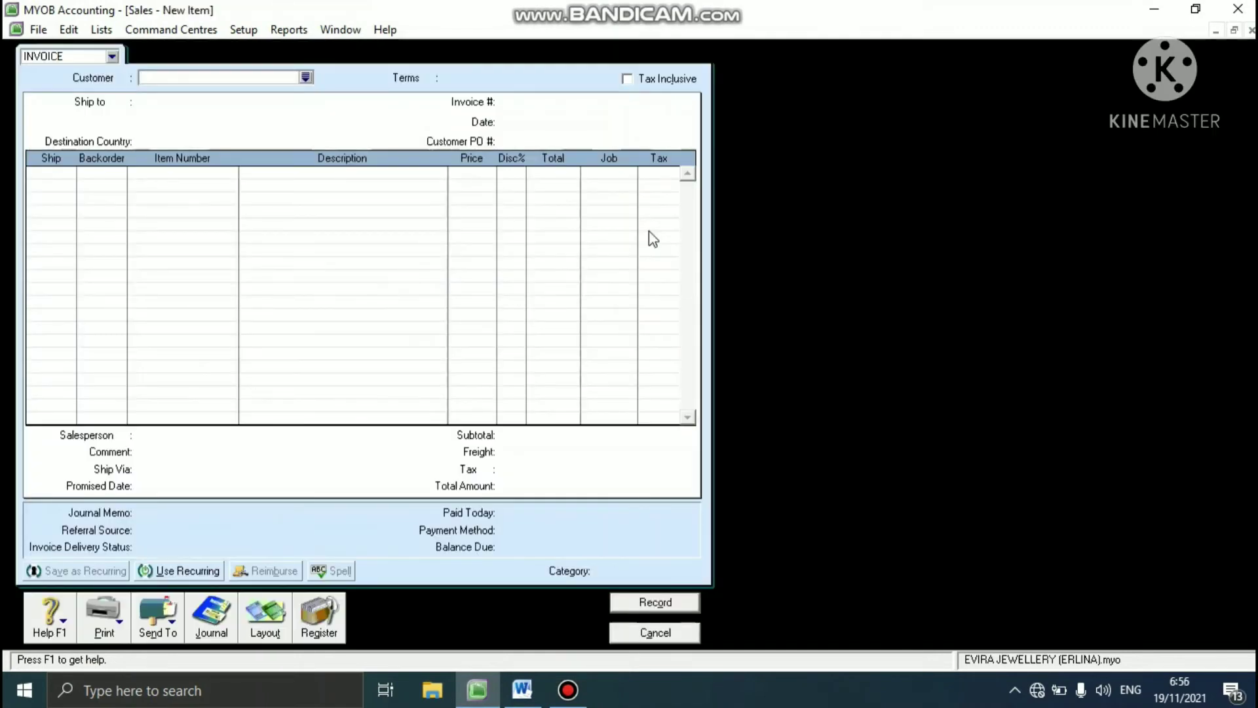
pyautogui.click(306, 78)
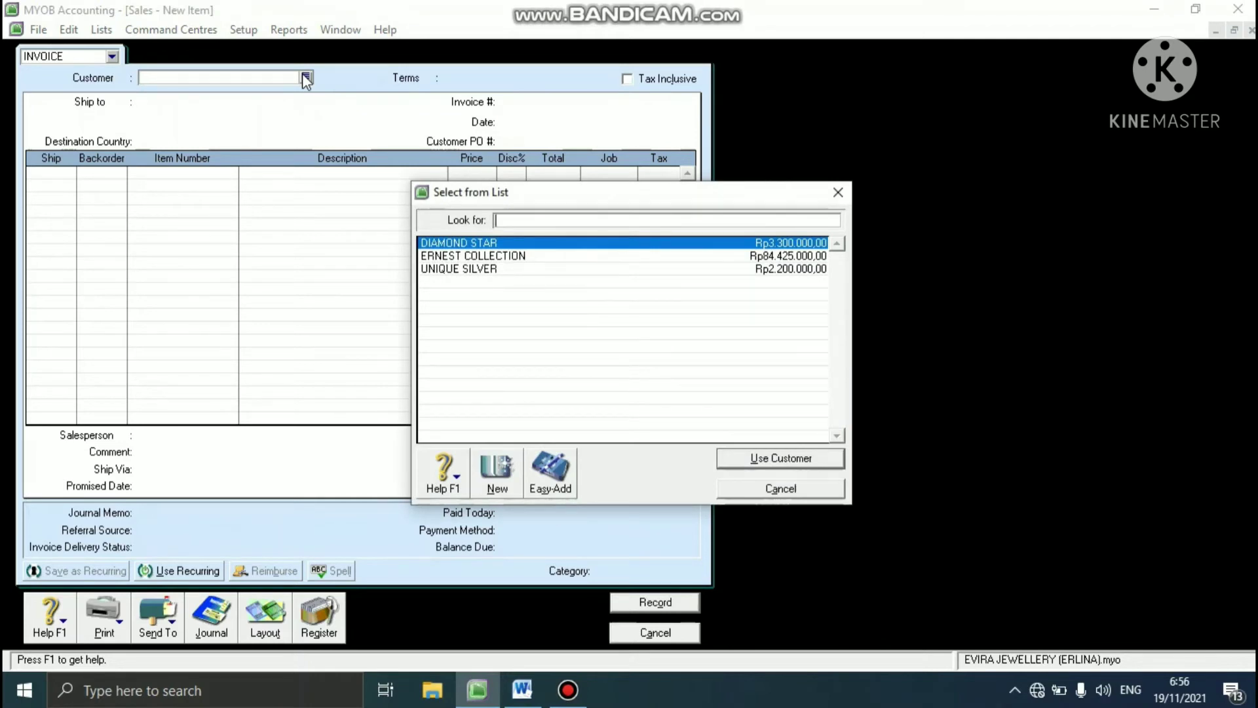
pyautogui.click(509, 244)
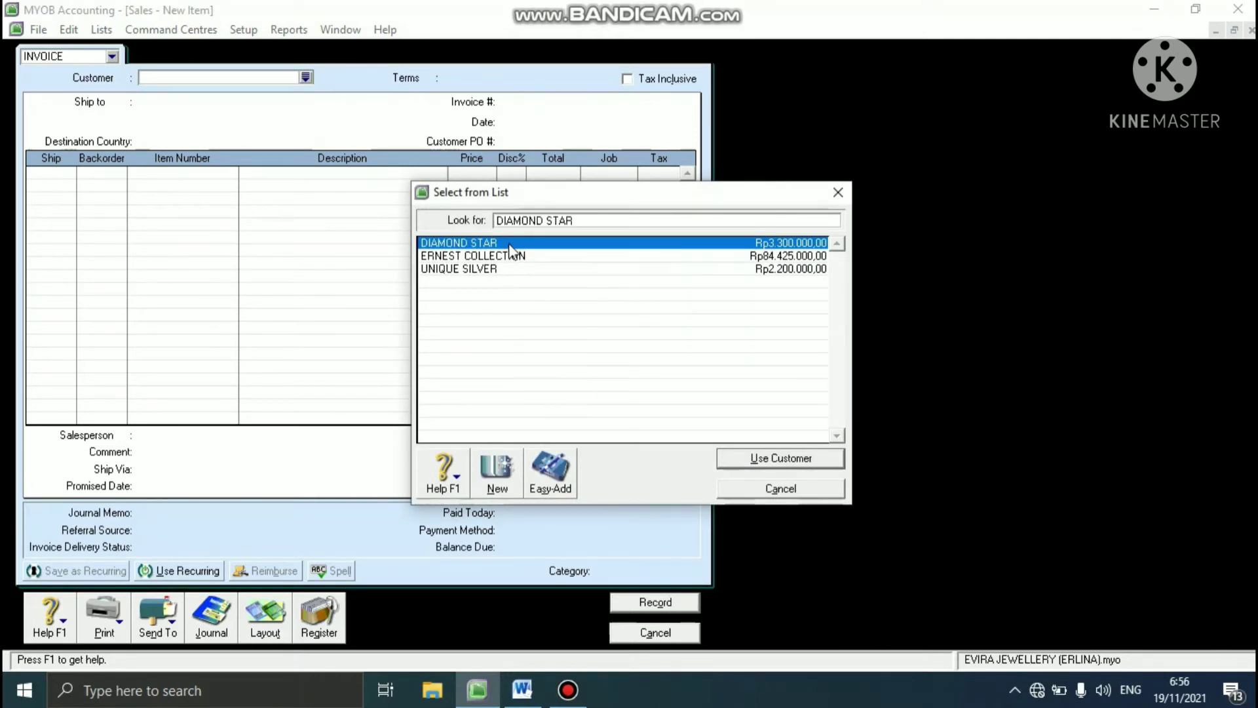
pyautogui.click(766, 460)
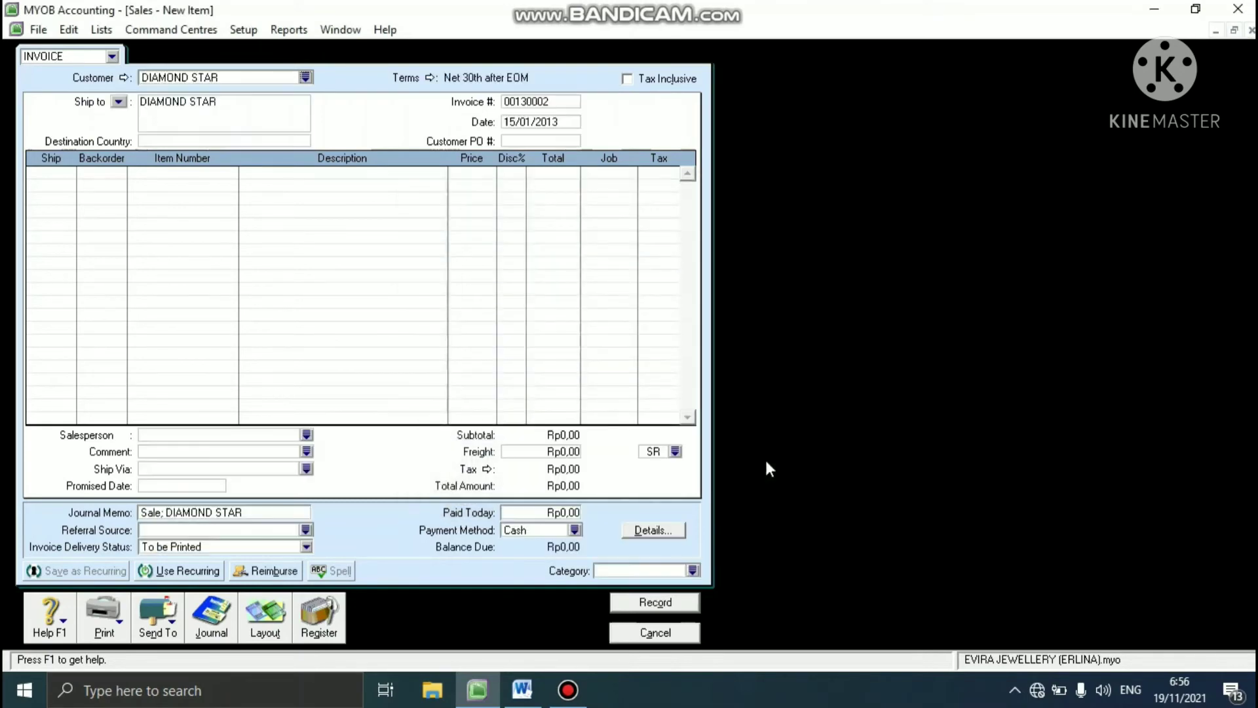
# - Set the DIAMOND STAR invoice's payment terms to On a Day of the Month with balance due on the 20th, and make it tax inclusive
pyautogui.click(430, 78)
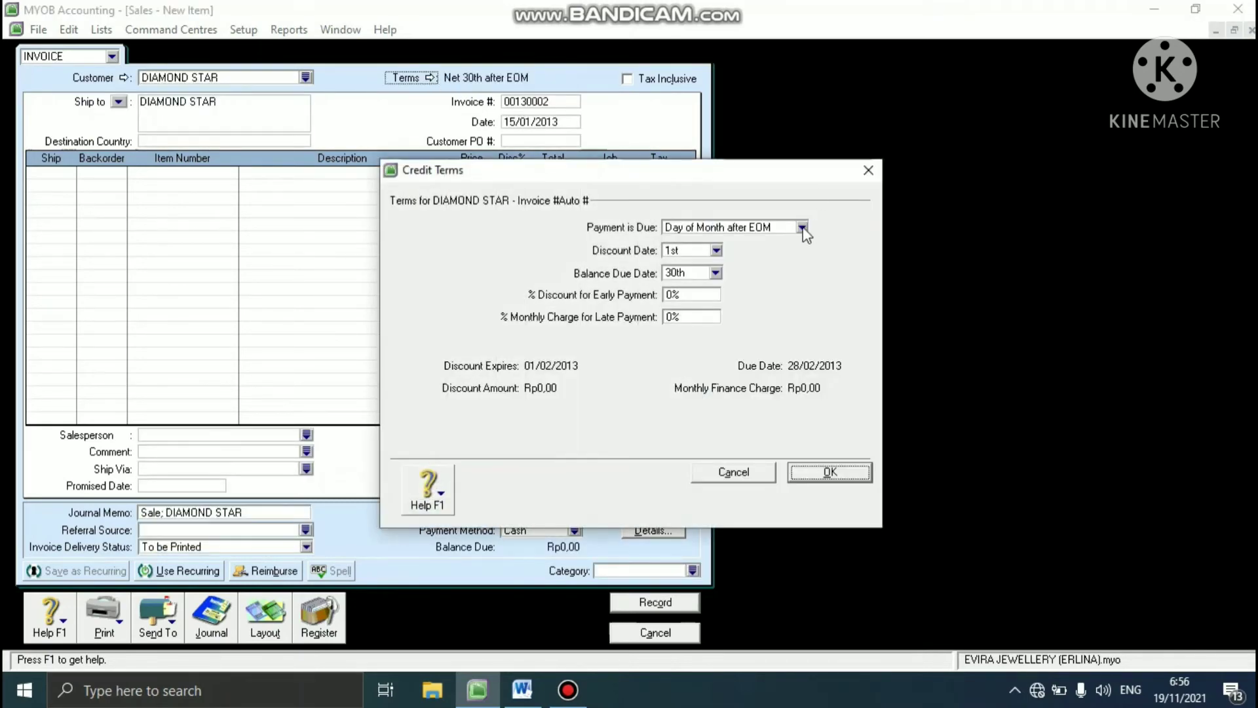
pyautogui.click(802, 228)
pyautogui.click(758, 281)
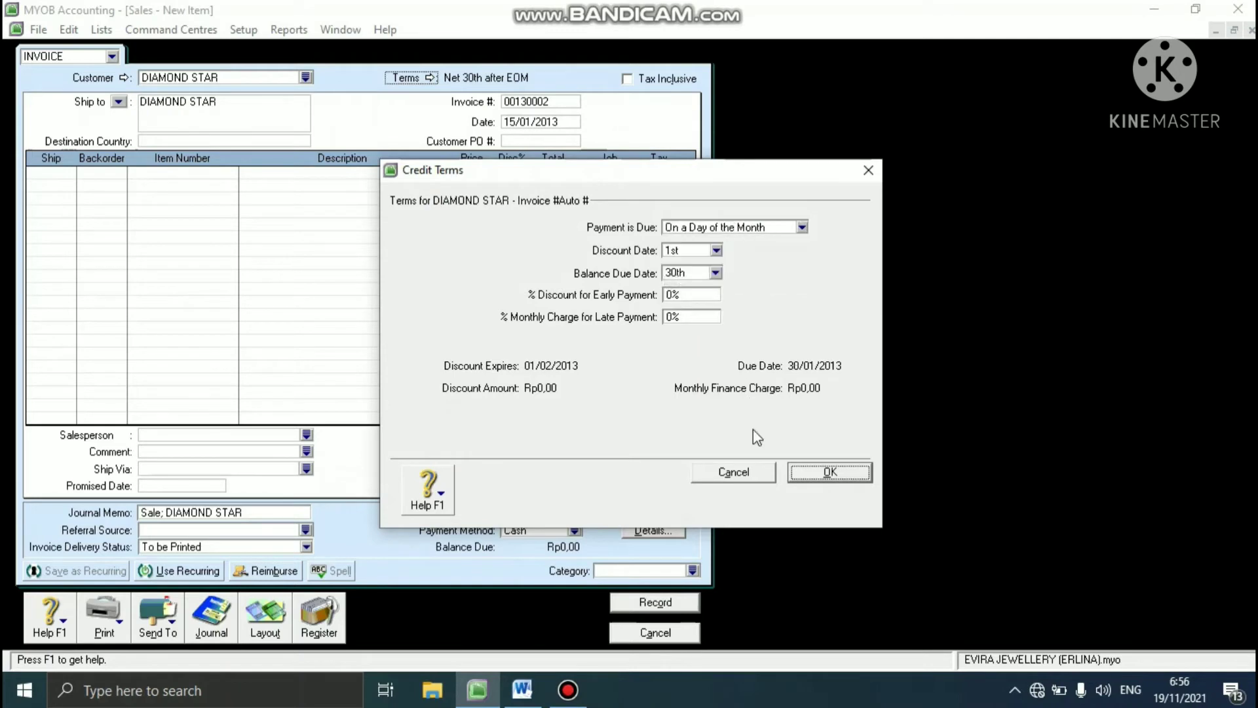
pyautogui.click(715, 273)
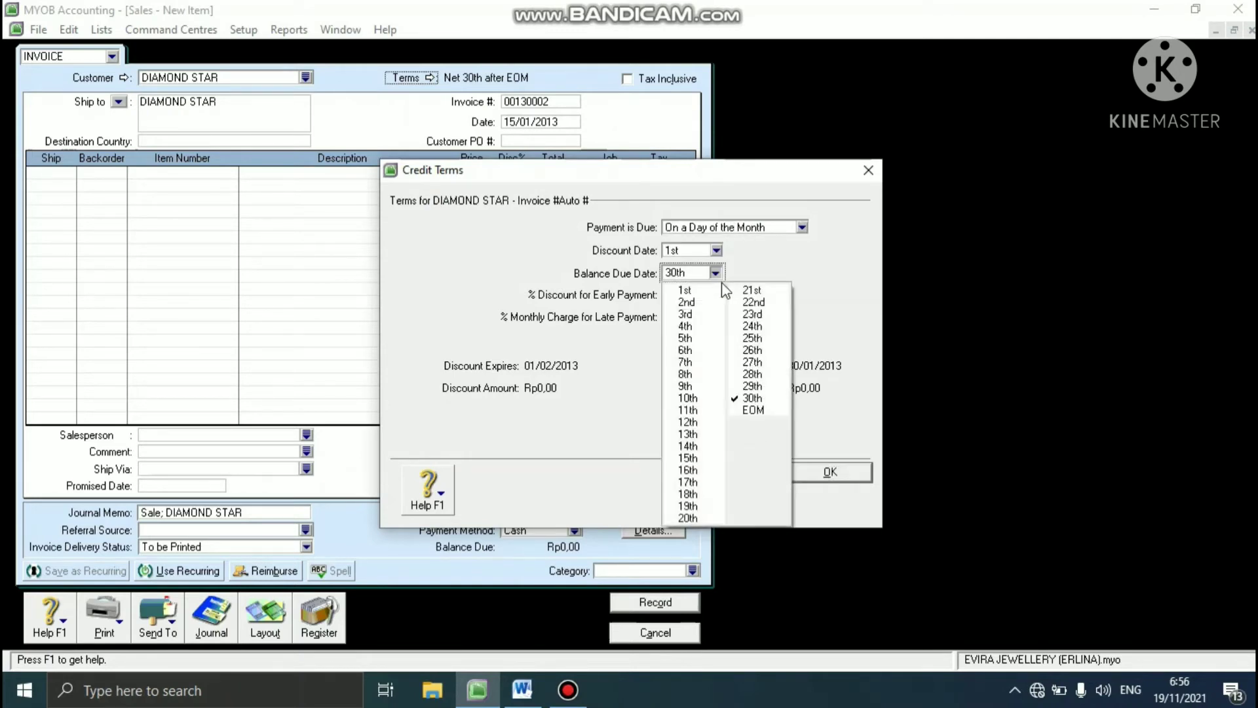
pyautogui.click(694, 515)
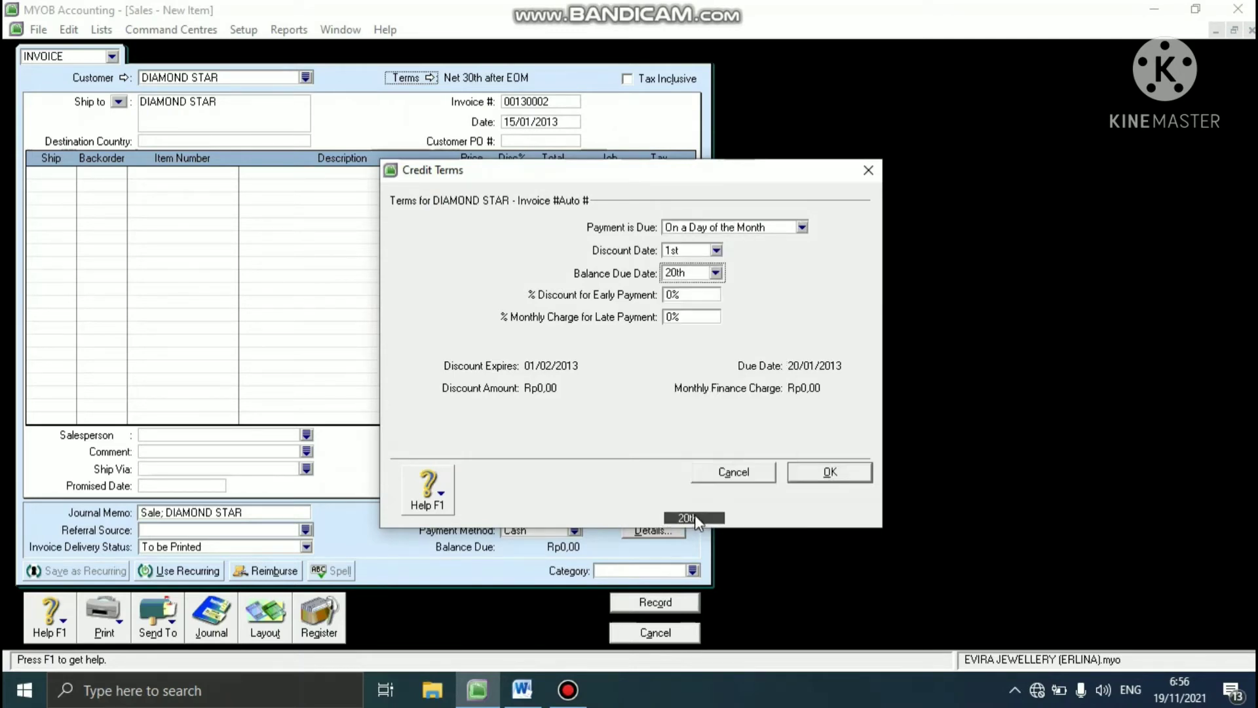
pyautogui.click(806, 472)
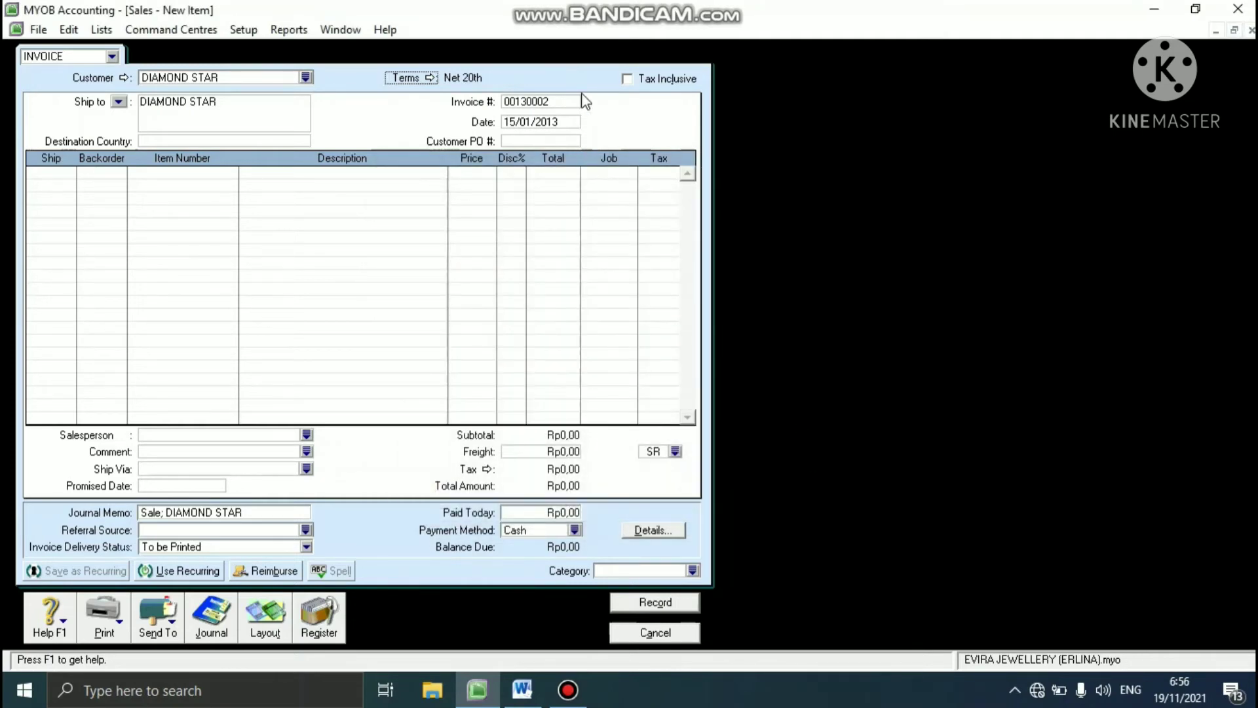
pyautogui.click(627, 79)
# - Enter invoice number S-130002, date 16/01/2013 and the customer's PO number on the DIAMOND STAR invoice
pyautogui.click(559, 101)
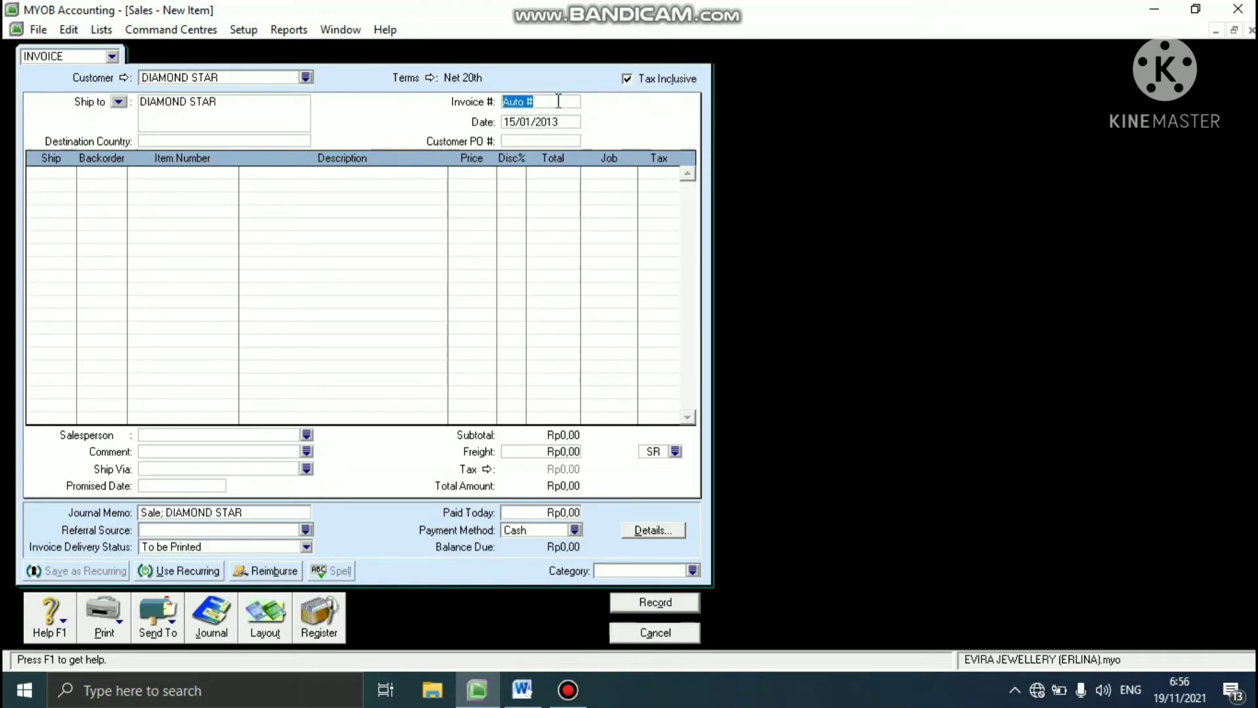
pyautogui.write('S-130002')
pyautogui.click(553, 121)
pyautogui.write('16/0')
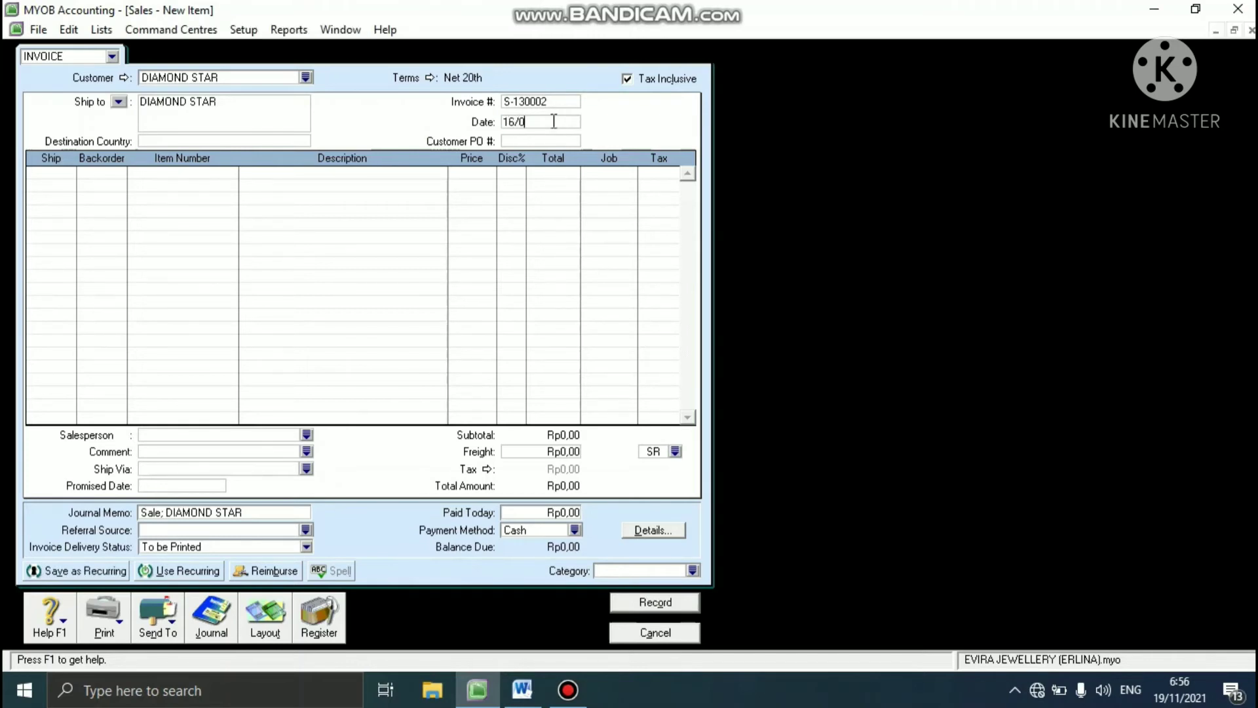
pyautogui.write('1/2')
pyautogui.write('DS')
pyautogui.write('-1300')
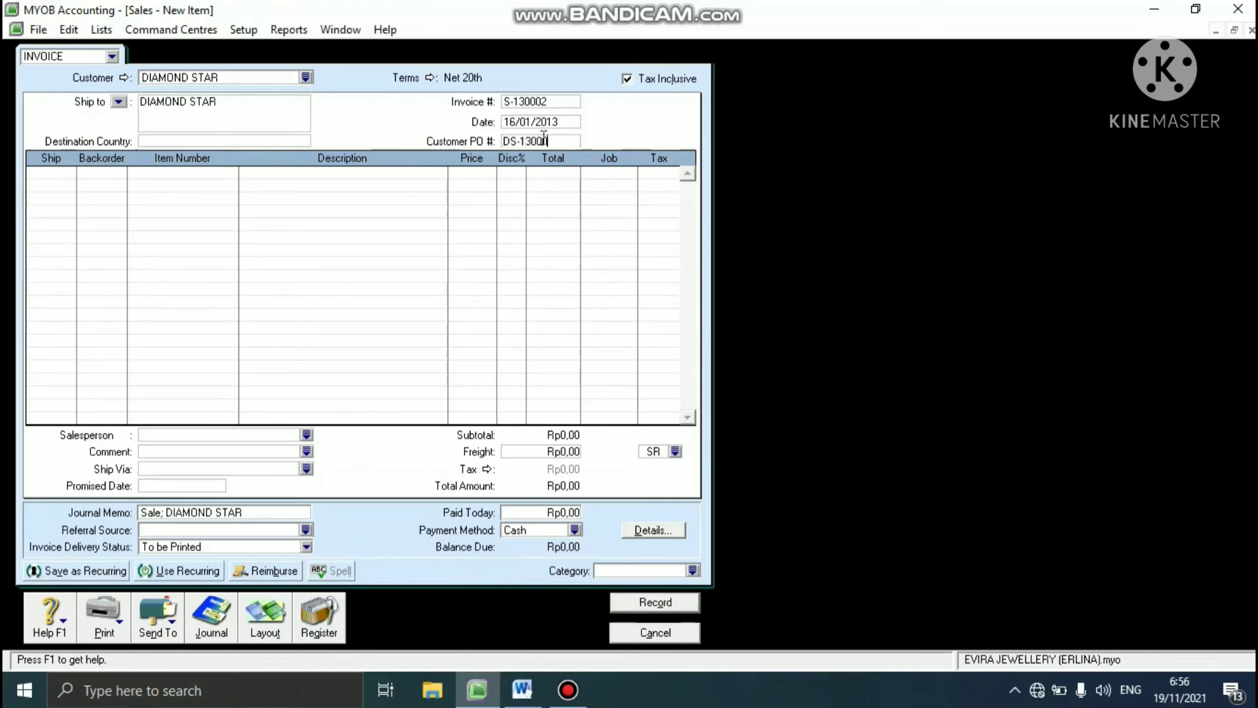
pyautogui.write('01')
# - Add an invoice line shipping 4 units of item NL (NEIL LANE)
pyautogui.click(68, 174)
pyautogui.write('4')
pyautogui.press('Tab')
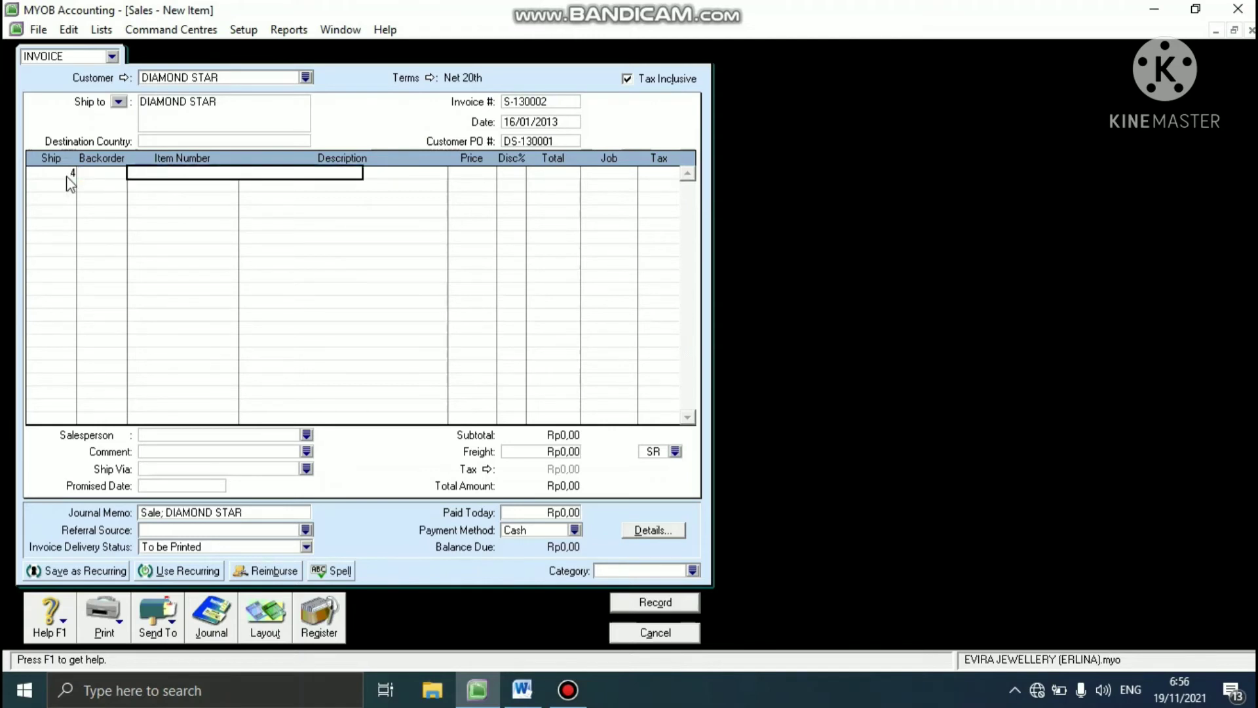
pyautogui.write('NL')
pyautogui.press('Tab')
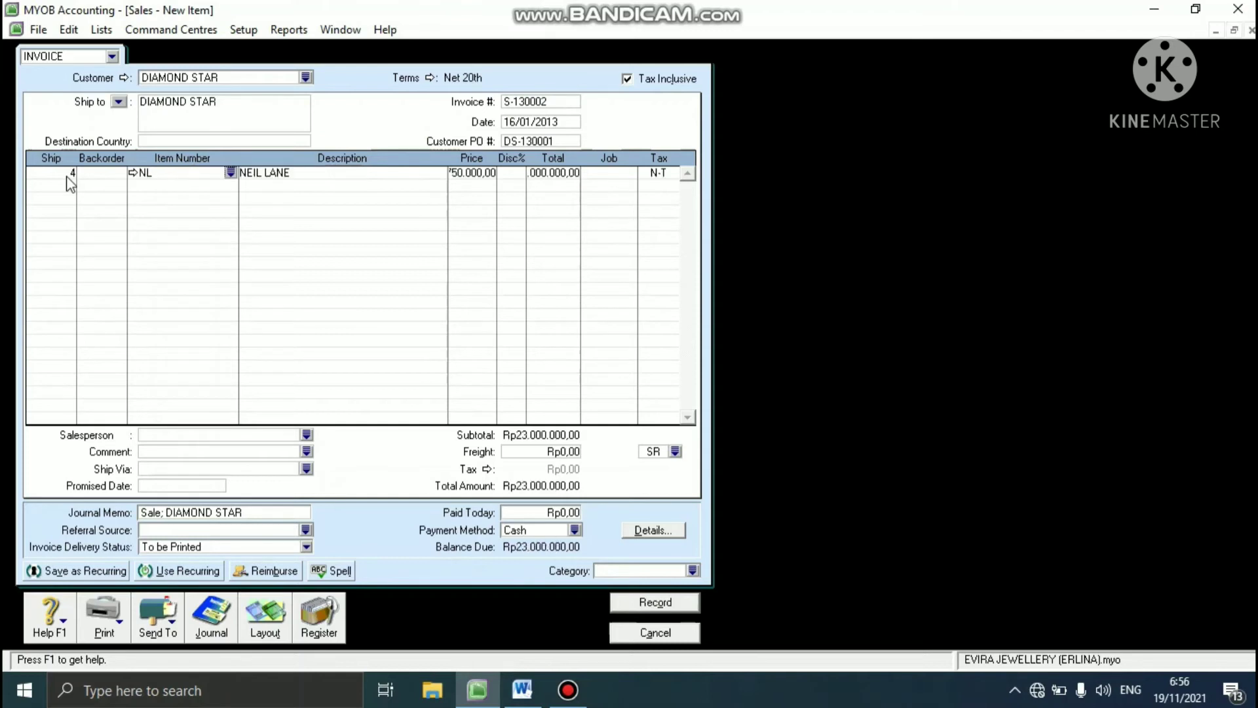
# - Set the unit price of the NL invoice line to 6325000
pyautogui.press('Tab')
pyautogui.write('6')
pyautogui.write('32500')
pyautogui.write('0')
pyautogui.press('Tab')
pyautogui.press('Tab')
pyautogui.press('Tab')
# - Assign job DM and tax code GST to the NL invoice line, accepting the purchase tax code
pyautogui.click(629, 173)
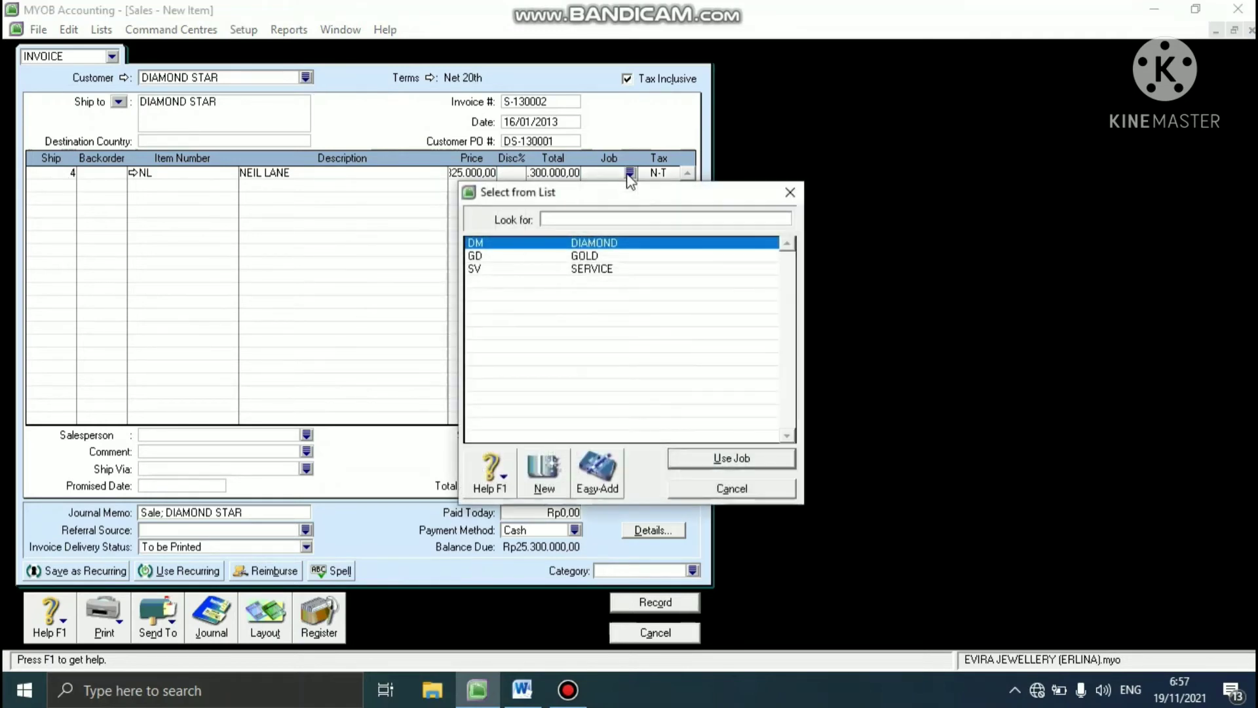
pyautogui.write('DM')
pyautogui.click(687, 460)
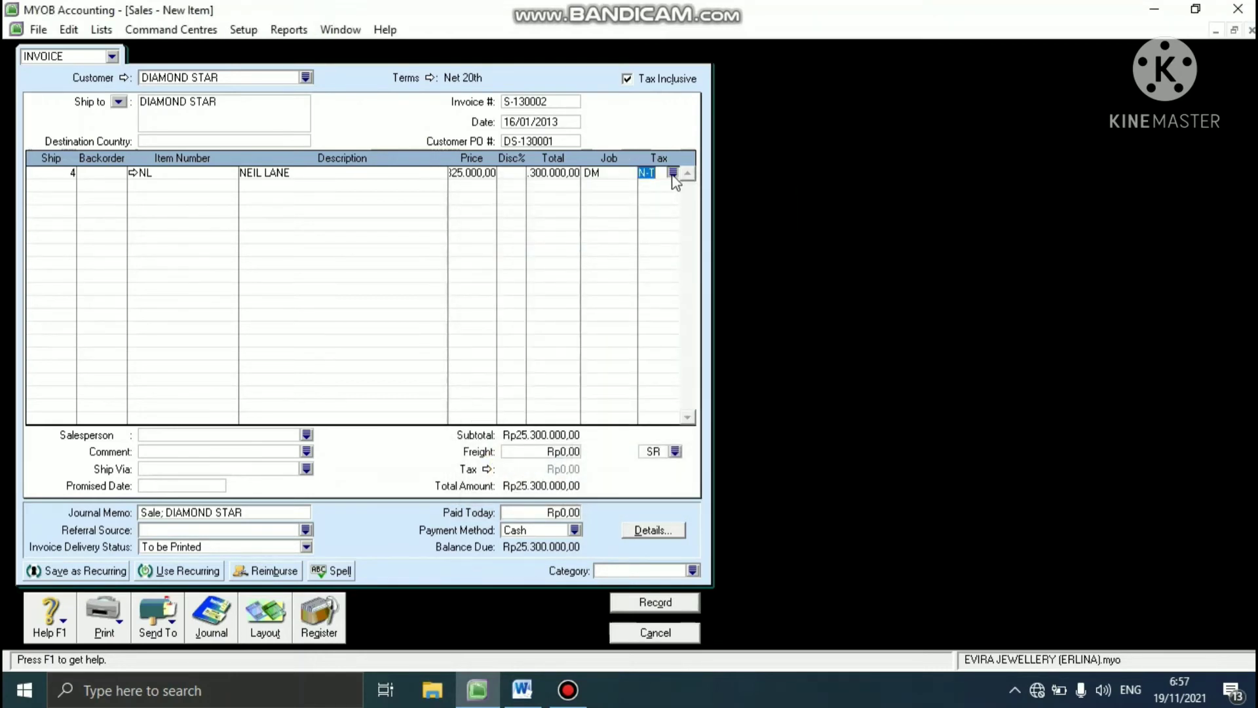
pyautogui.click(673, 172)
pyautogui.write('GST')
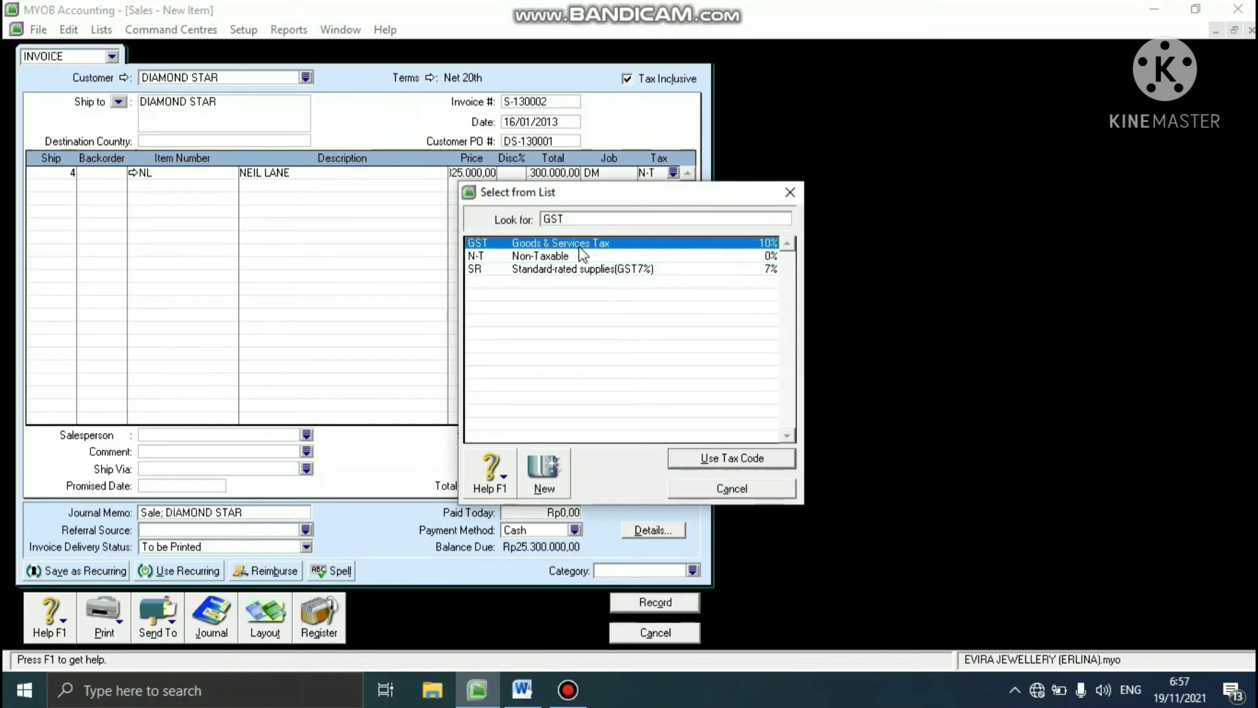
pyautogui.click(745, 453)
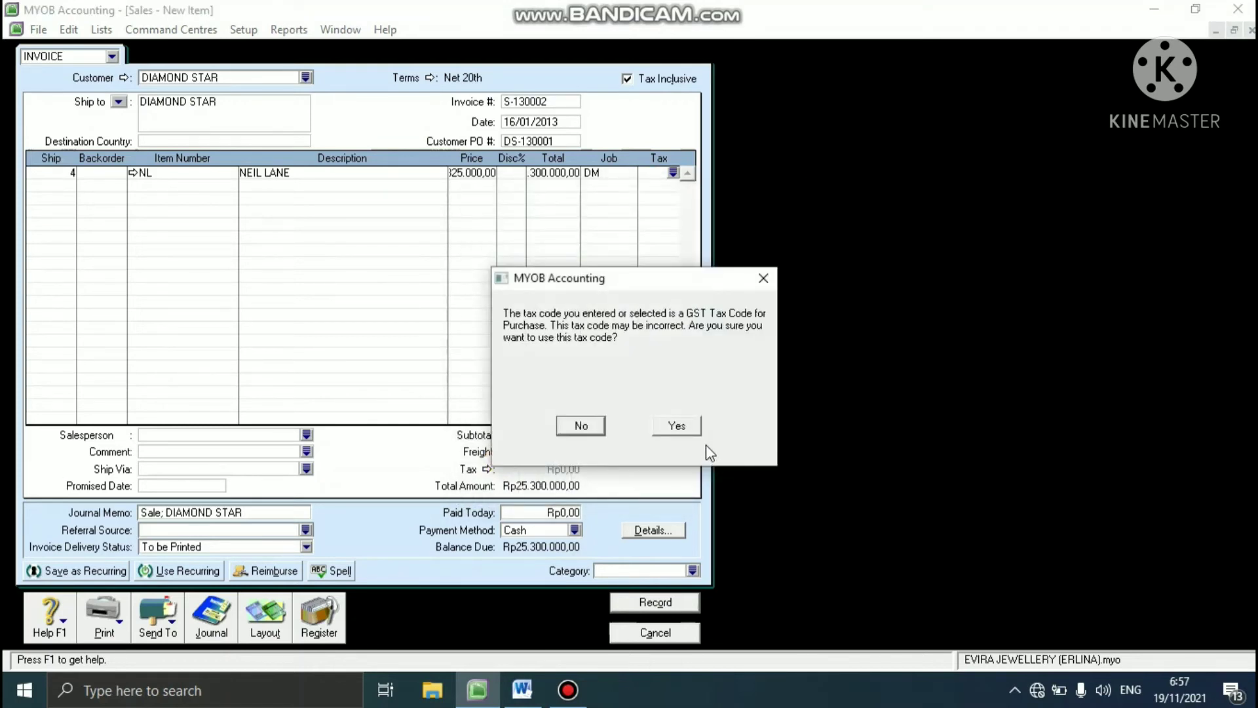
pyautogui.click(678, 427)
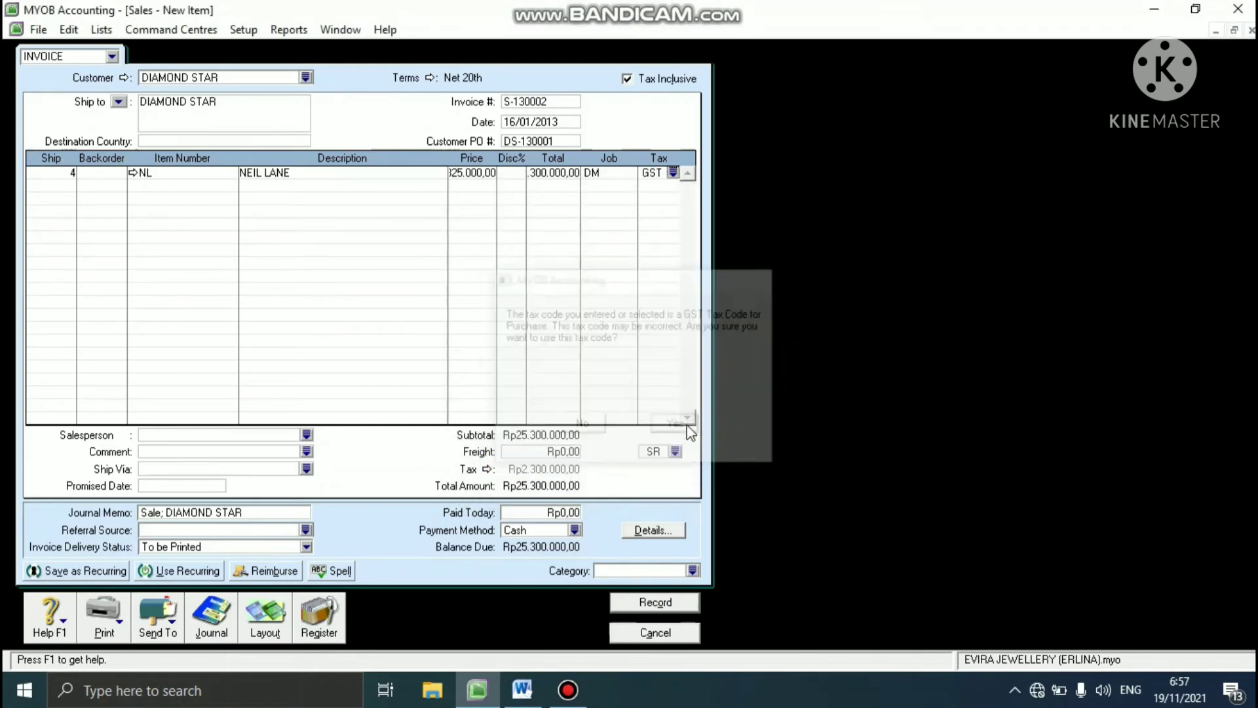
# - Assign the second listed employee as the invoice's salesperson and set the freight tax code to GST, accepting the purchase tax code
pyautogui.click(305, 435)
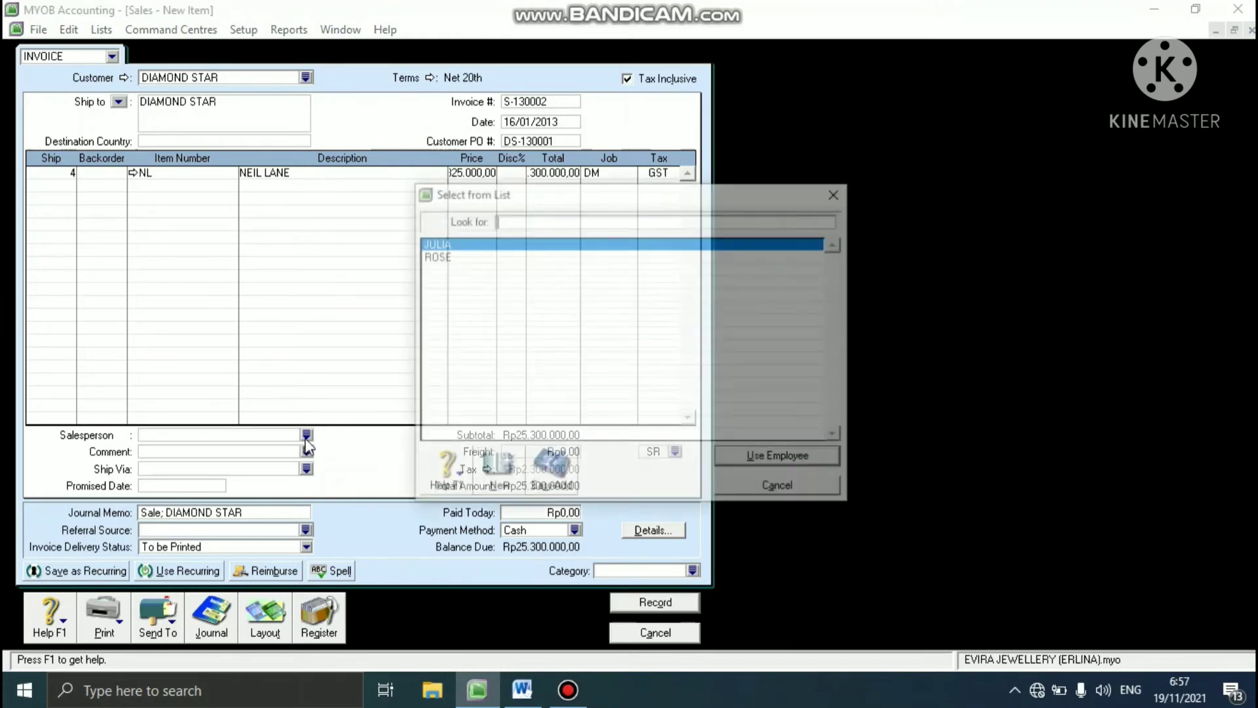
pyautogui.click(500, 256)
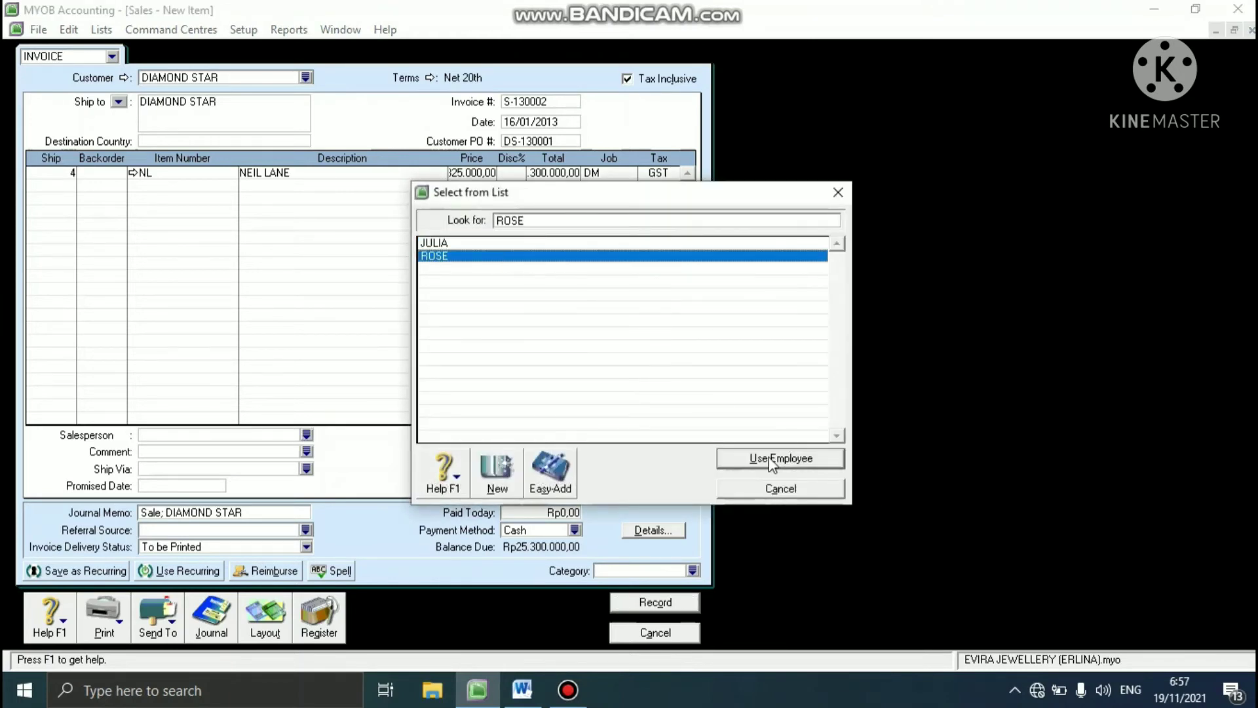
pyautogui.click(772, 457)
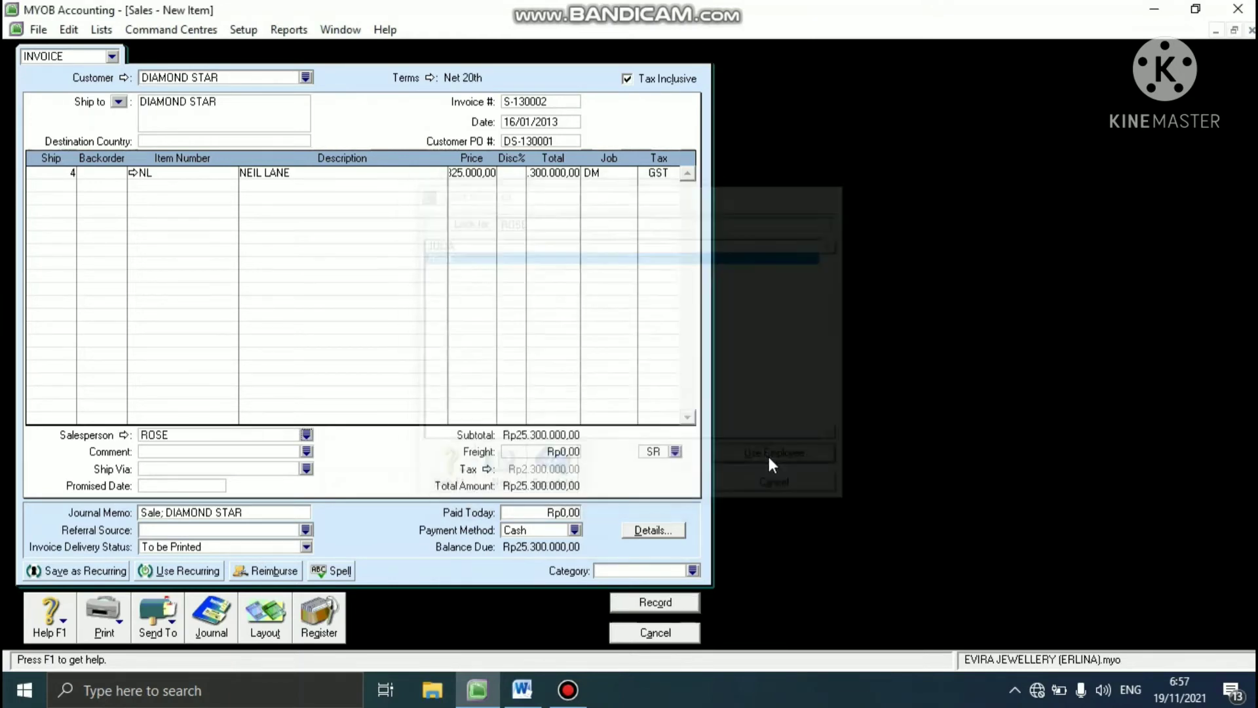
pyautogui.click(674, 451)
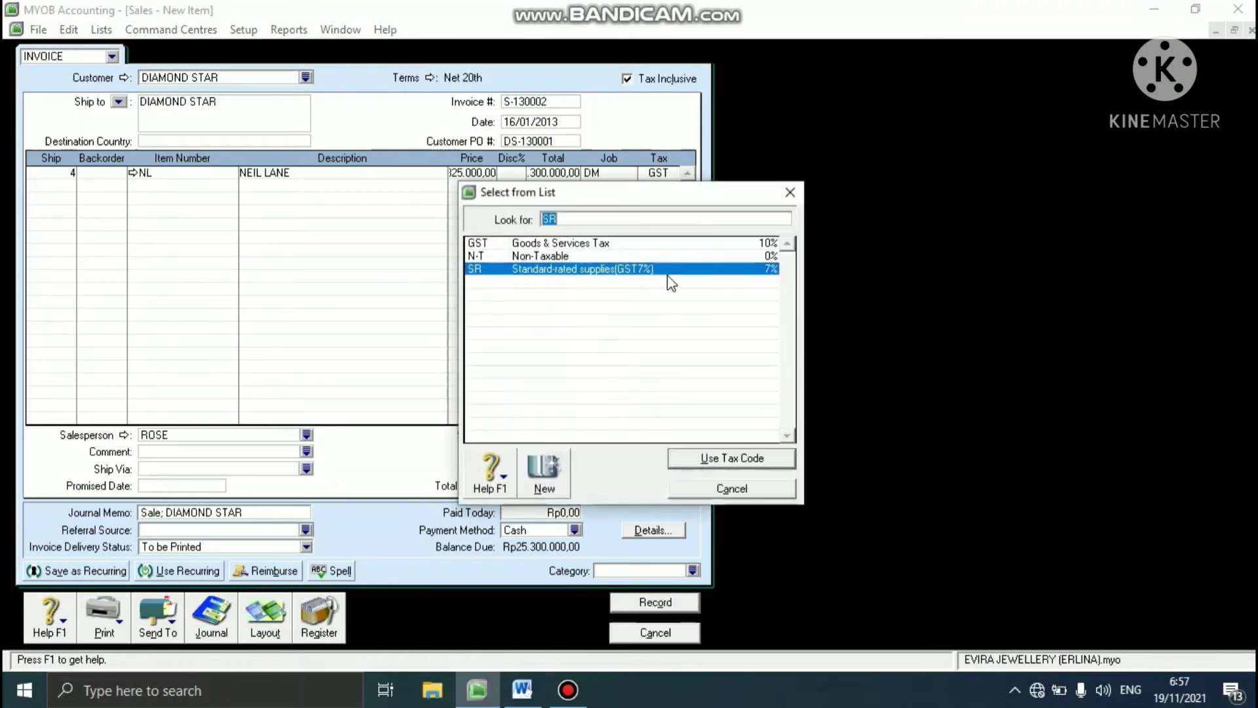
pyautogui.click(630, 243)
pyautogui.click(691, 457)
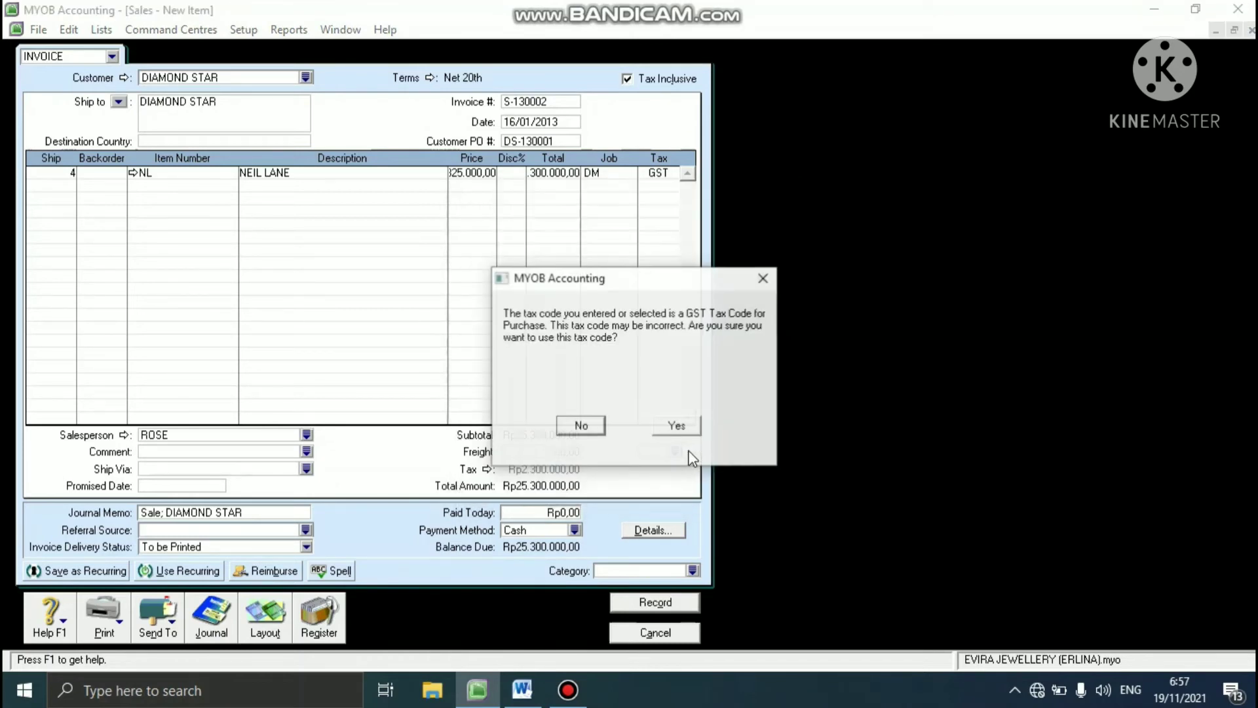
pyautogui.click(678, 426)
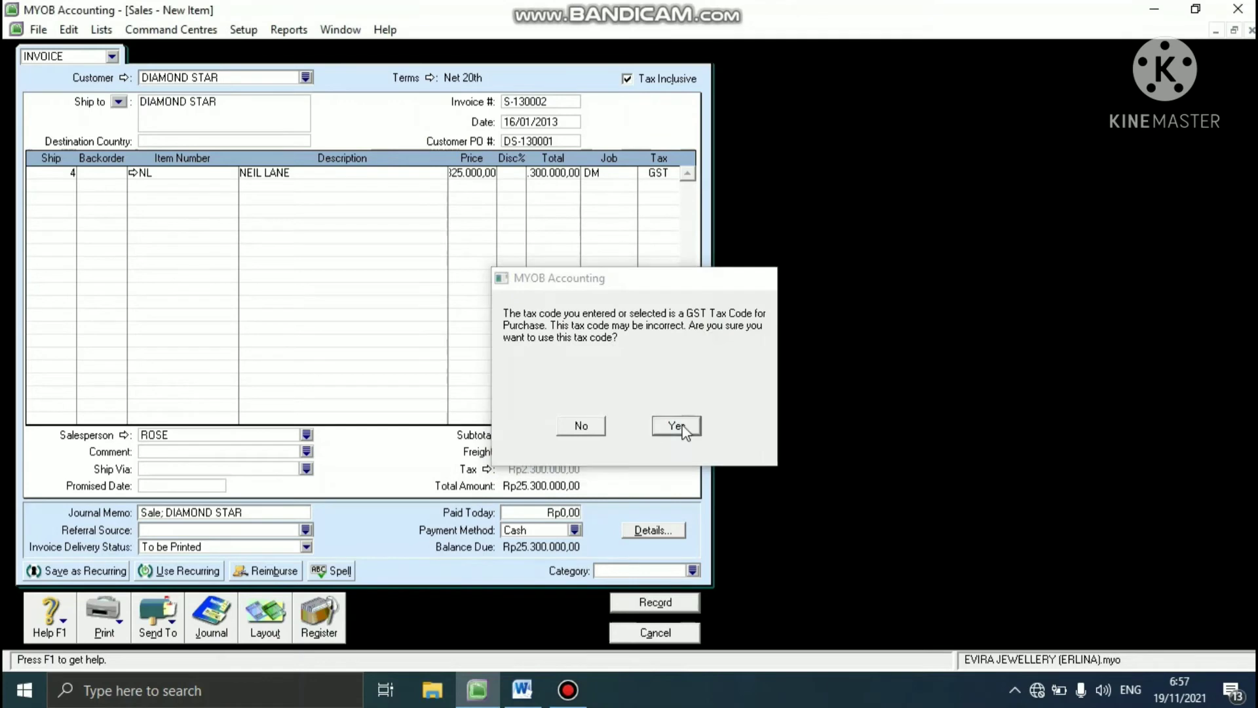
# - Set the invoice category to YGK, record the DIAMOND STAR invoice and close the sales entry window
pyautogui.click(692, 571)
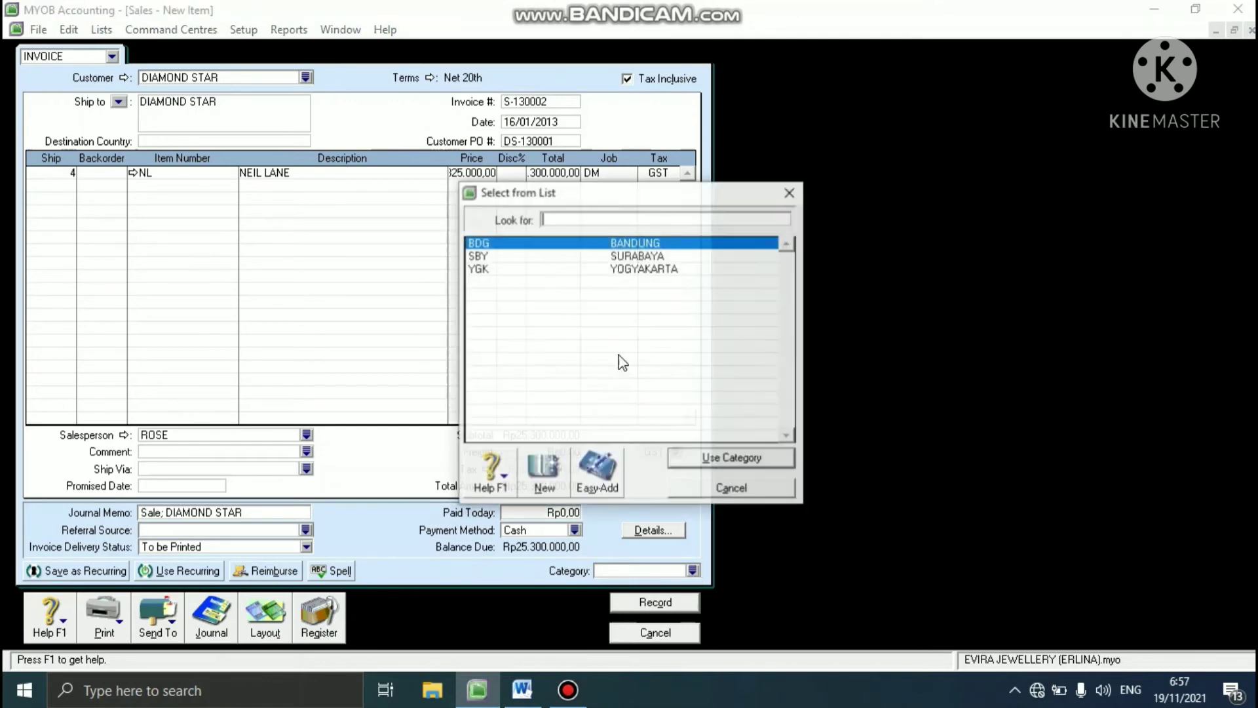
pyautogui.click(534, 268)
pyautogui.click(733, 460)
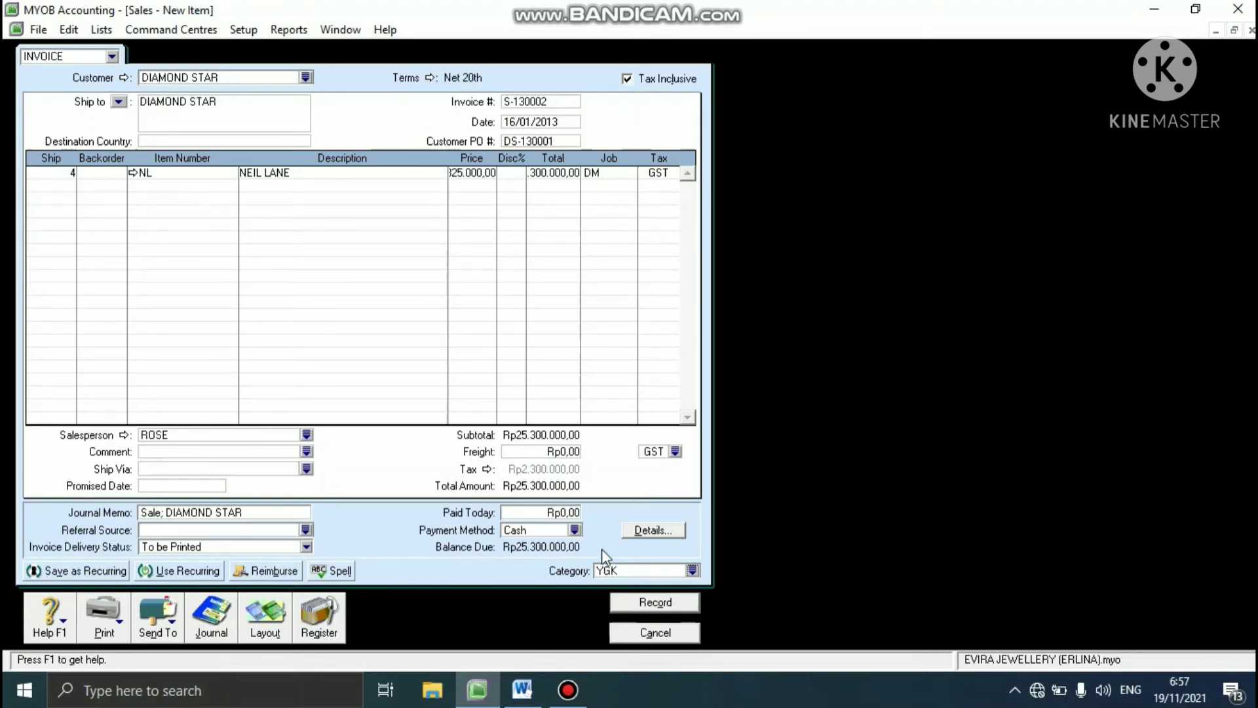
pyautogui.click(638, 603)
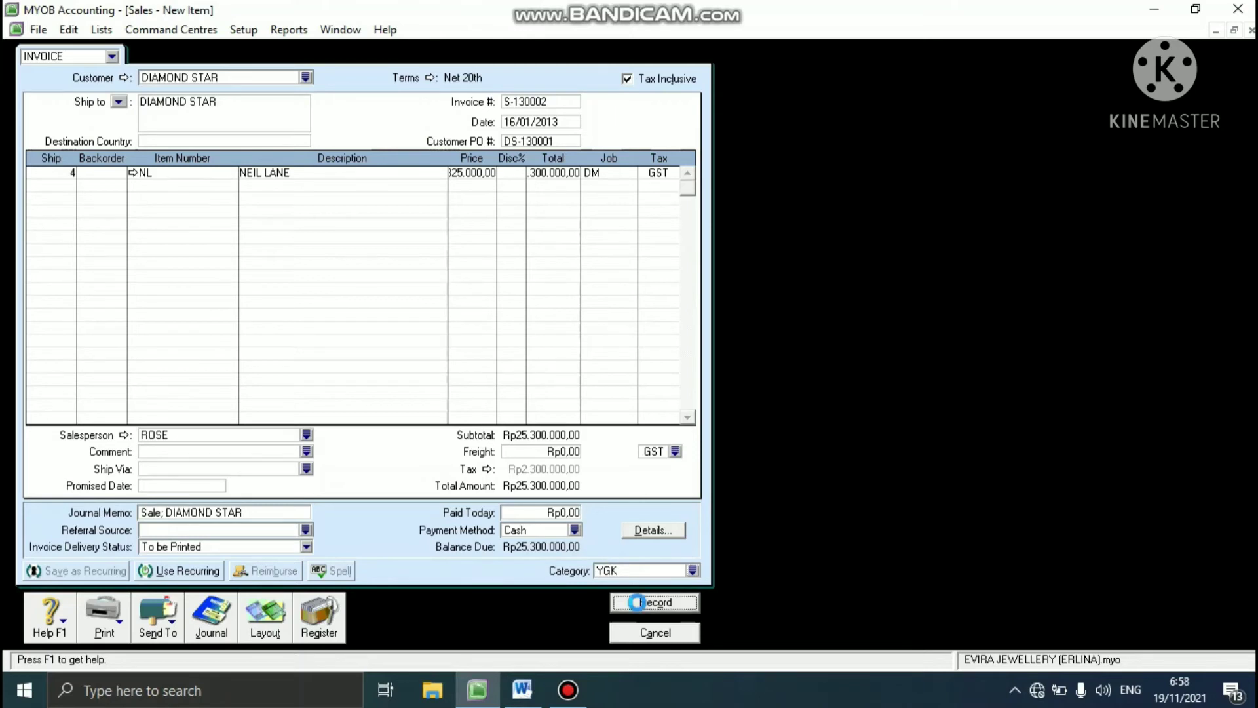
pyautogui.click(655, 633)
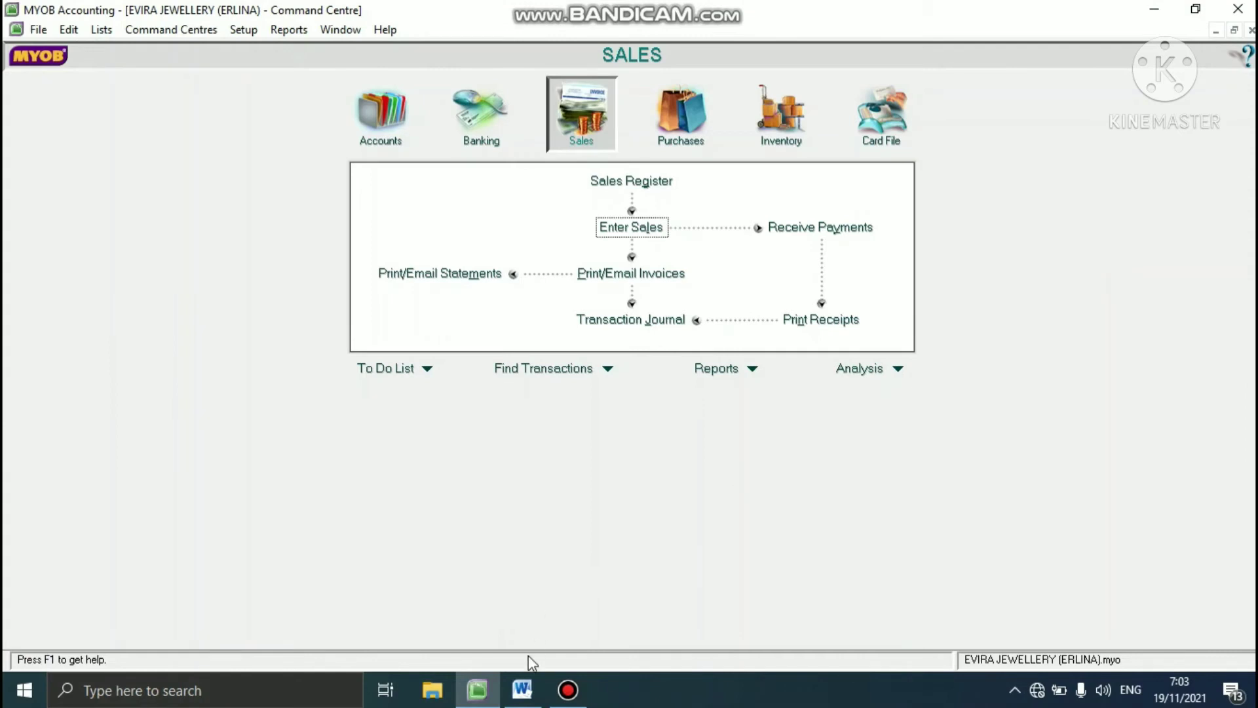
# - Check the 17 January sale in the Word case study, and start a new MYOB sales invoice for customer UNIQUE SILVER
pyautogui.click(522, 693)
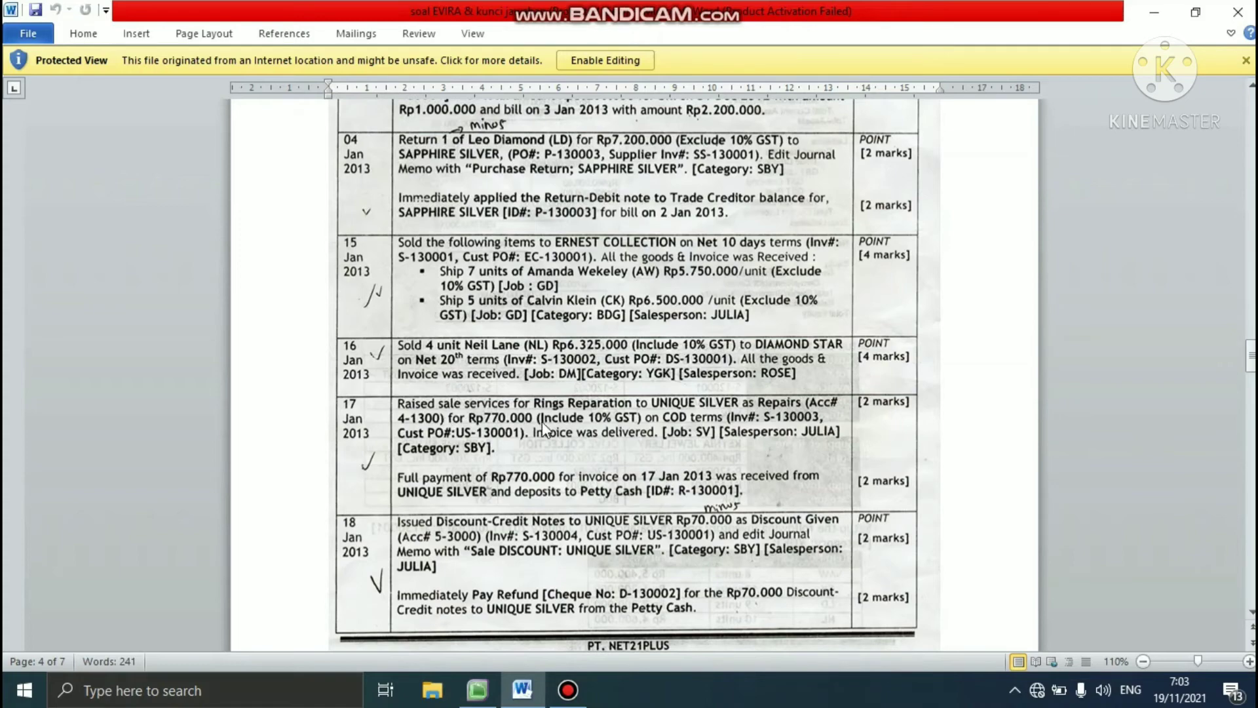
pyautogui.click(485, 690)
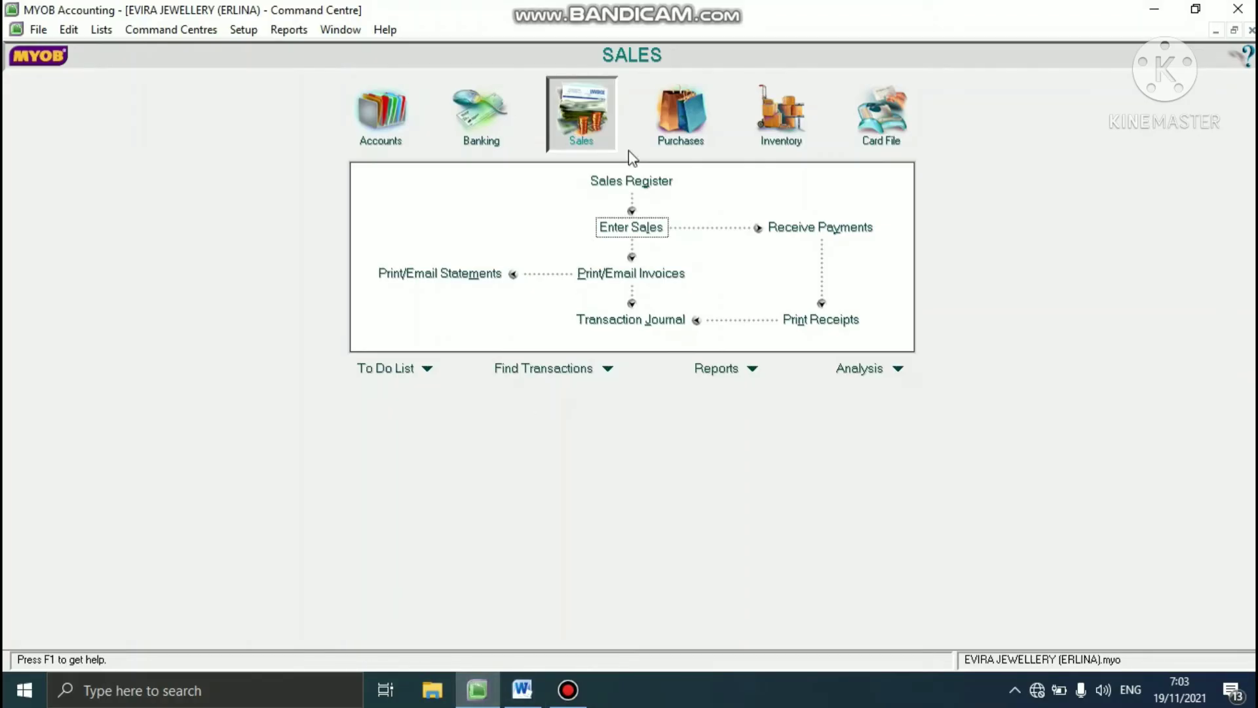
pyautogui.click(609, 229)
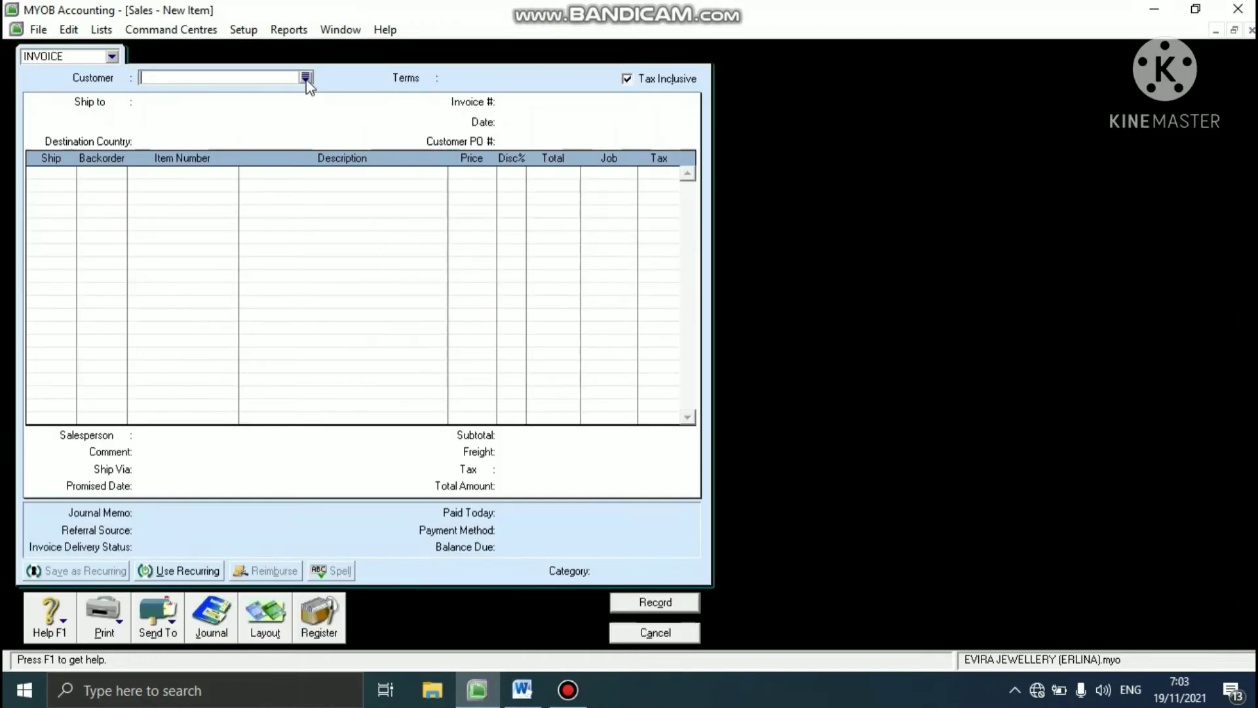
pyautogui.click(306, 78)
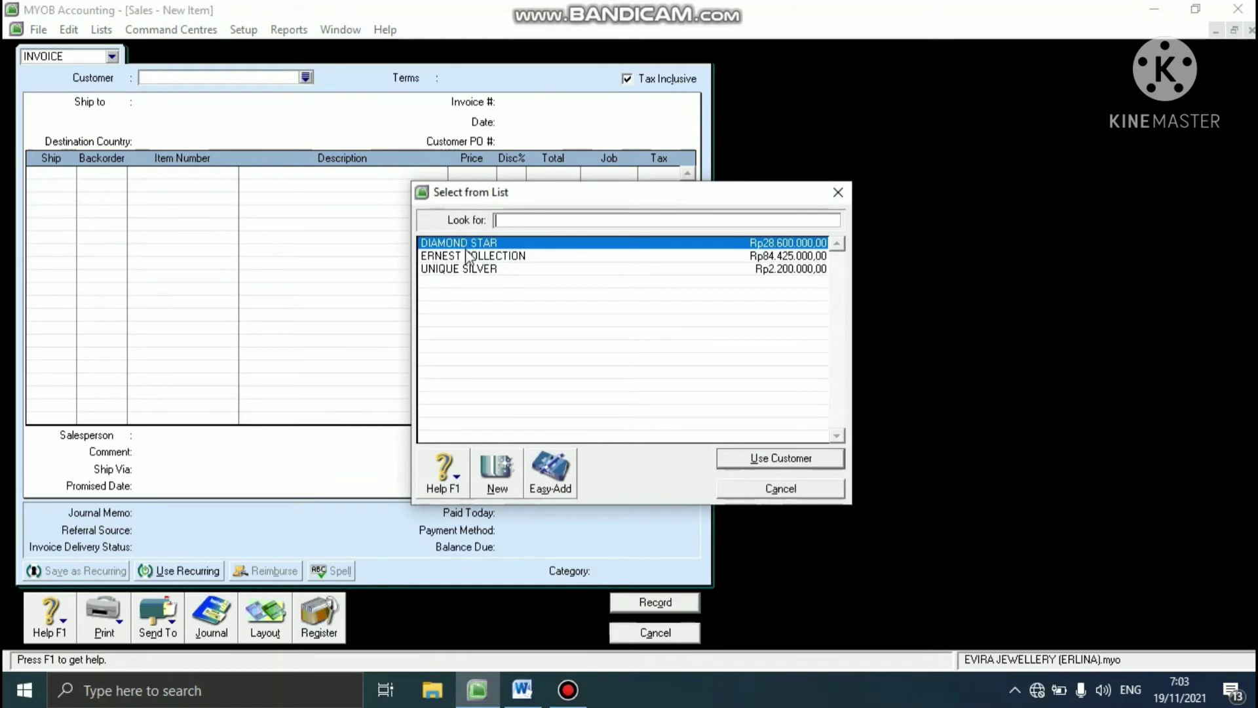
pyautogui.click(461, 271)
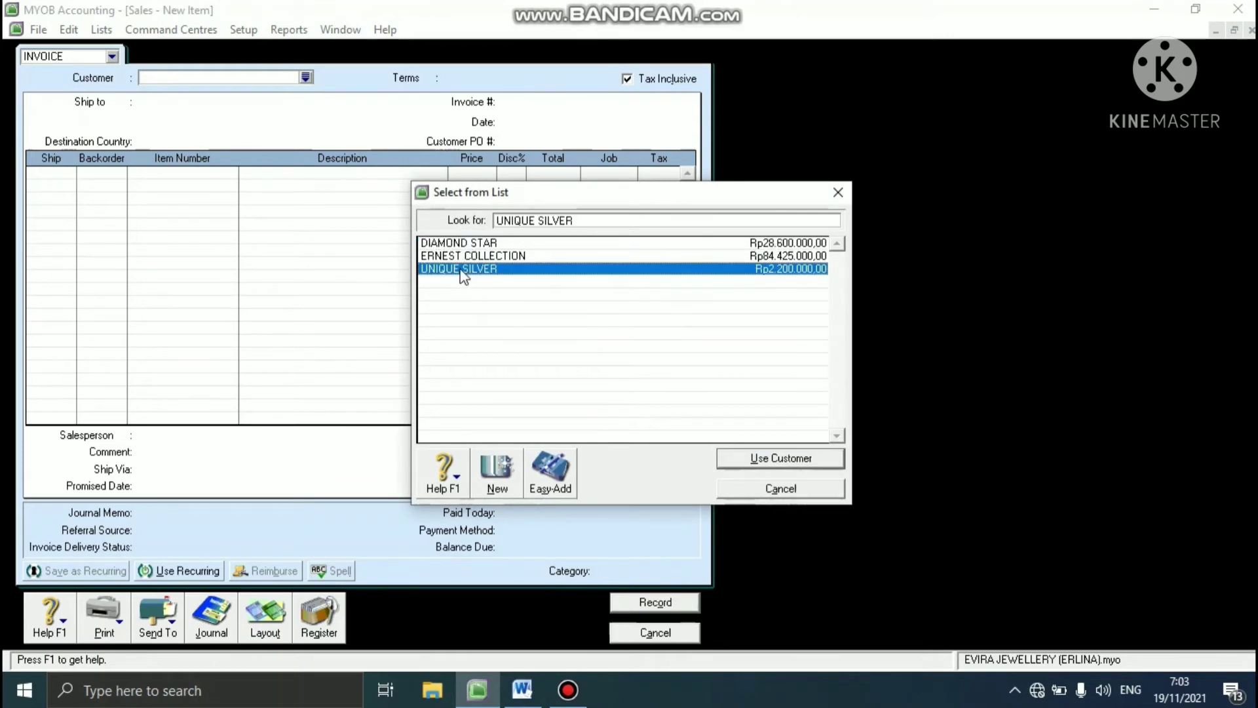
pyautogui.click(754, 459)
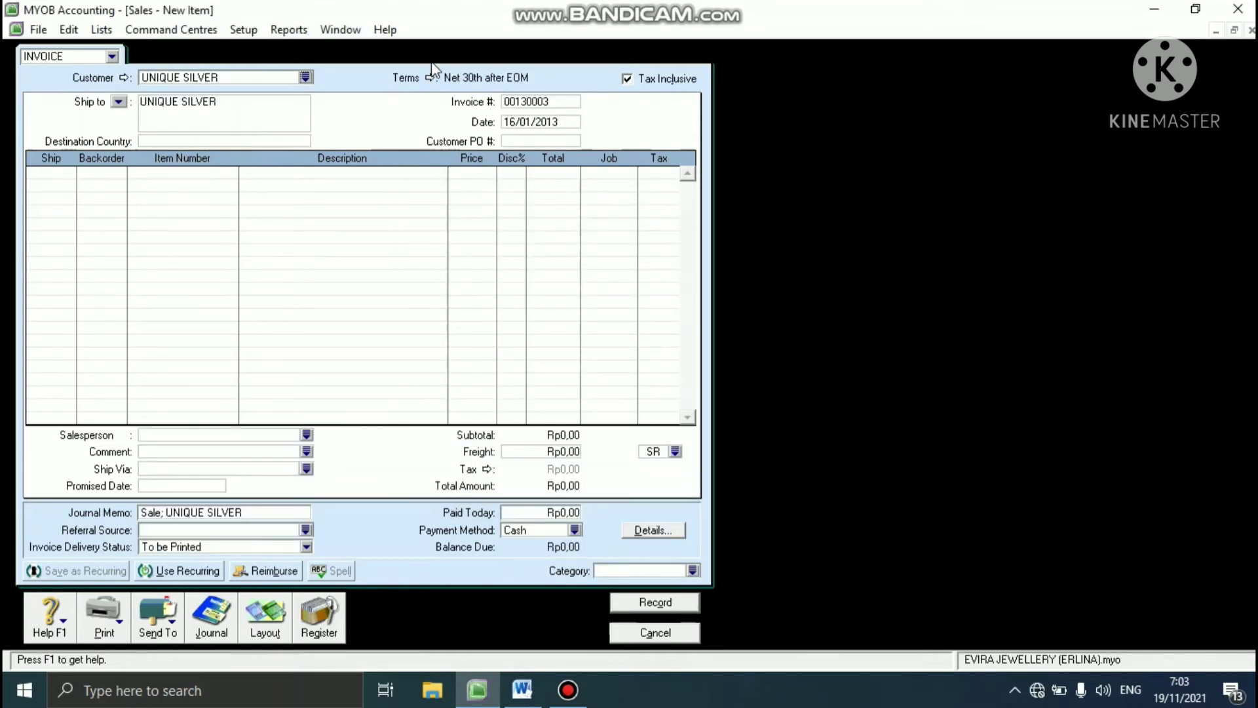
# - Set the UNIQUE SILVER invoice's credit terms to C.O.D. and keep the invoice tax inclusive
pyautogui.click(431, 78)
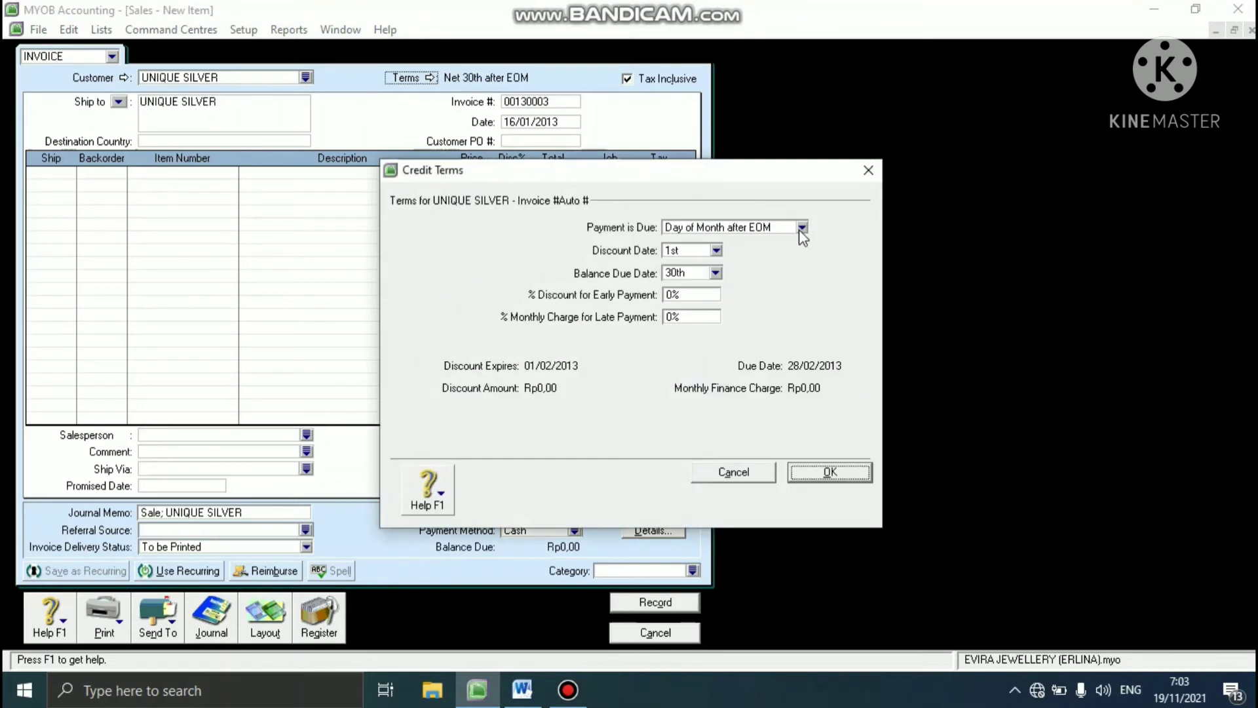
pyautogui.click(801, 227)
pyautogui.click(708, 244)
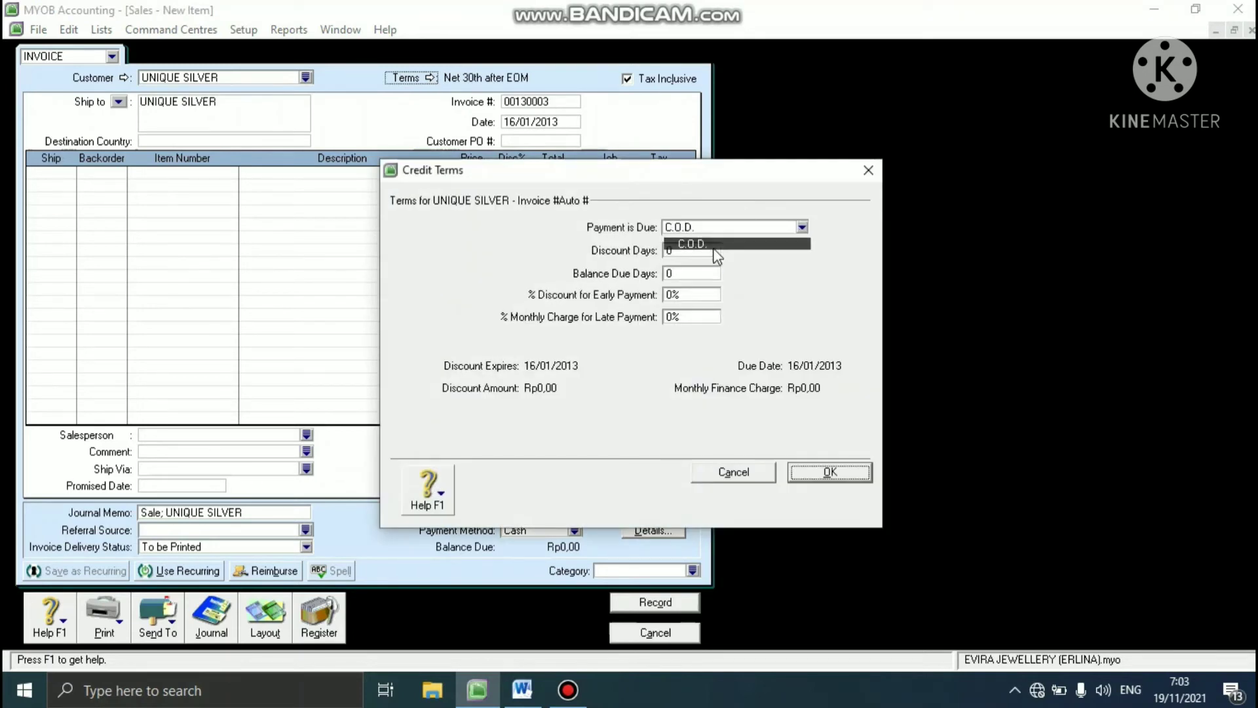
pyautogui.click(803, 471)
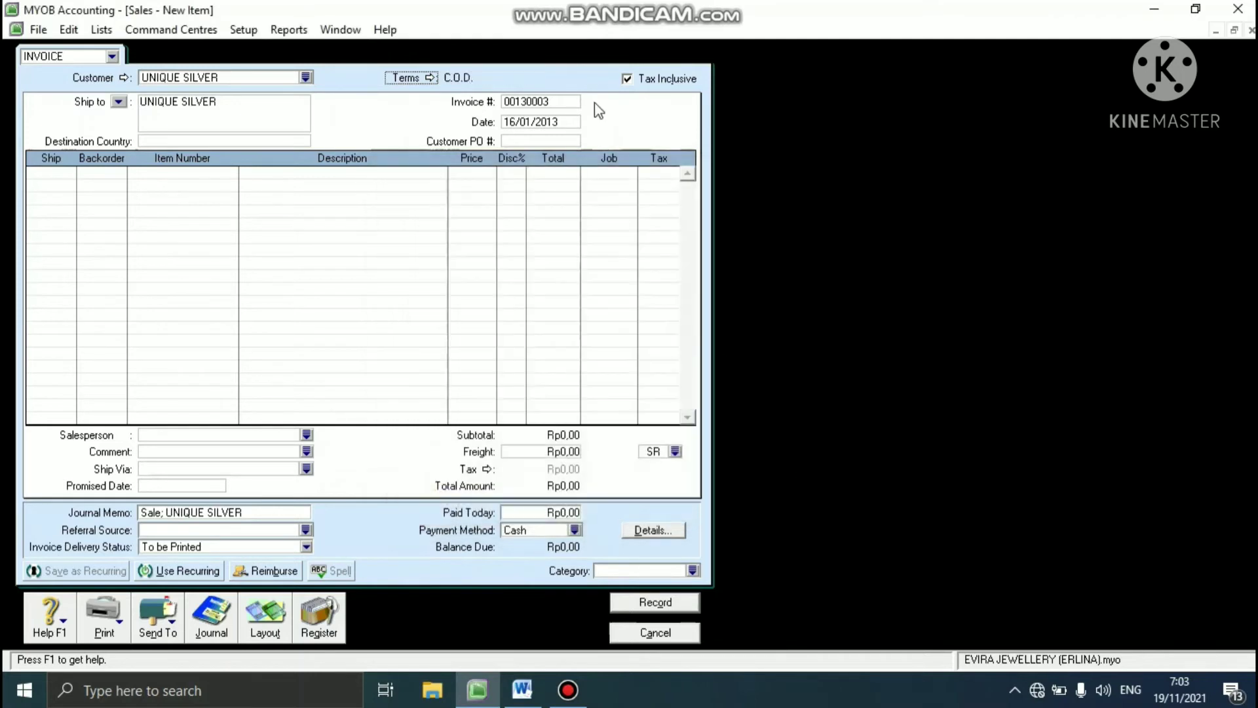
pyautogui.click(627, 79)
# - Set the invoice number to S-130003 and the invoice date to 17/01/2013
pyautogui.click(543, 101)
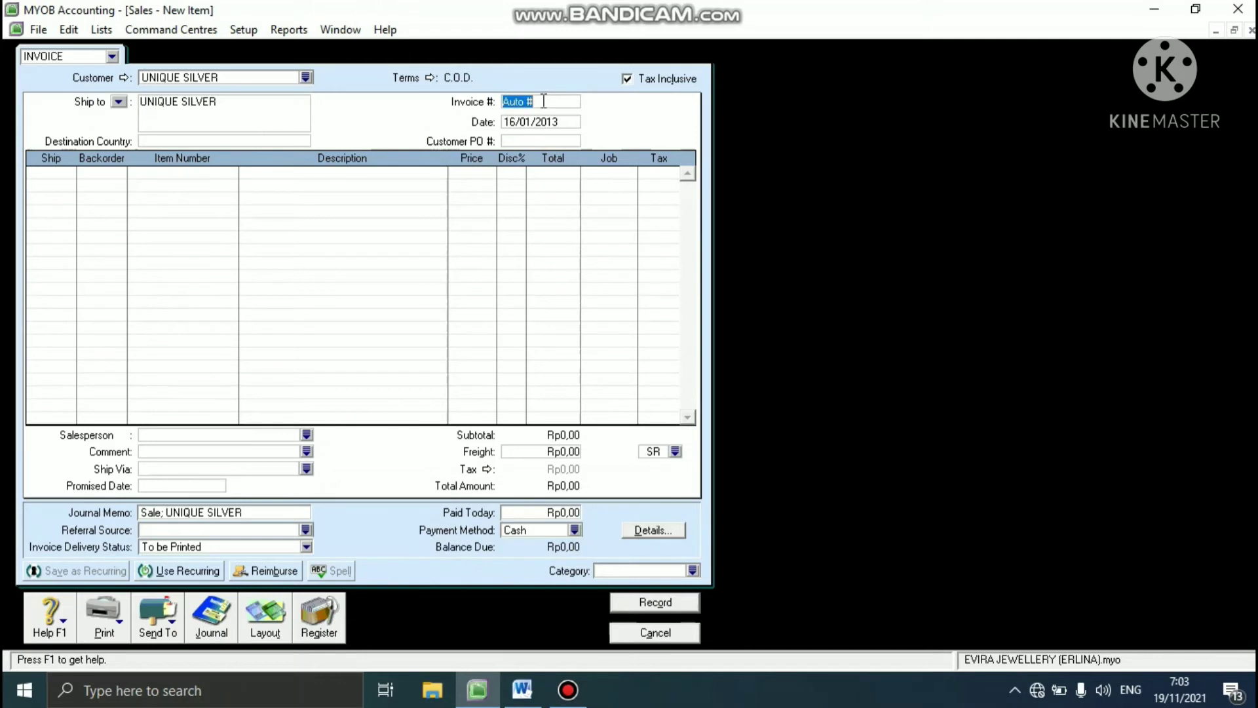
pyautogui.write('S-130003')
pyautogui.click(536, 122)
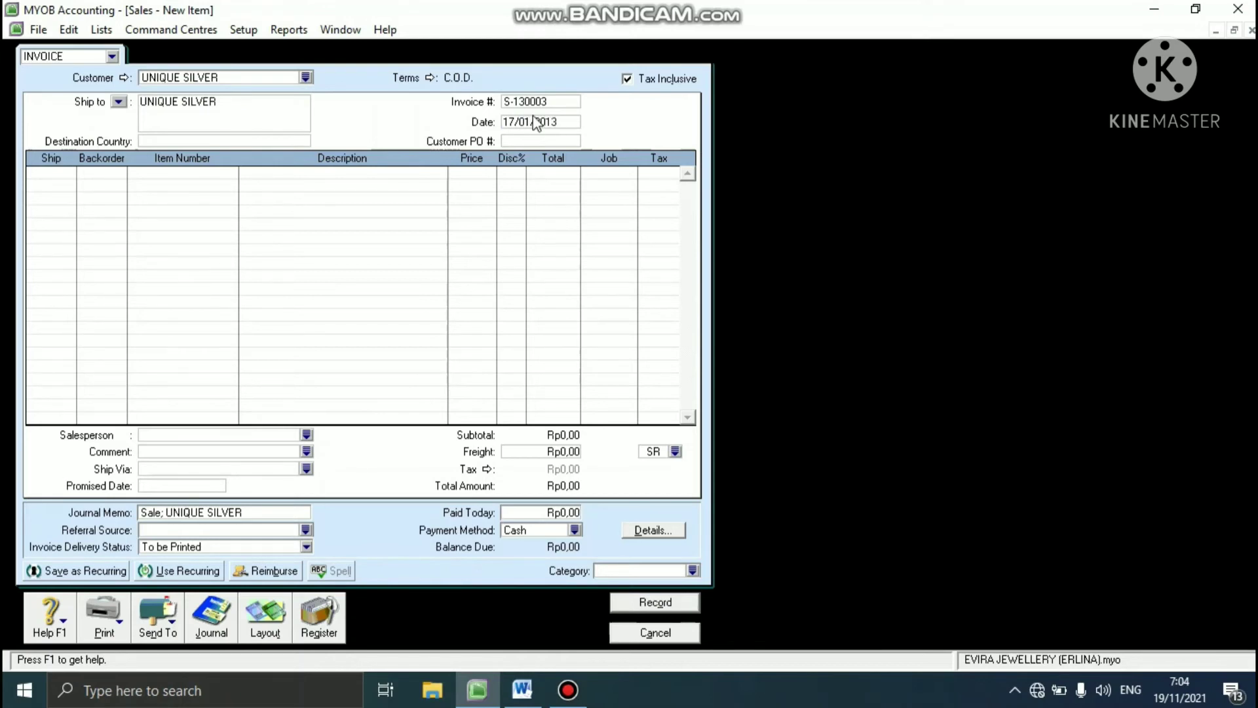
# - Enter the customer's purchase order number on the UNIQUE SILVER invoice
pyautogui.press('Tab')
pyautogui.write('US-13000')
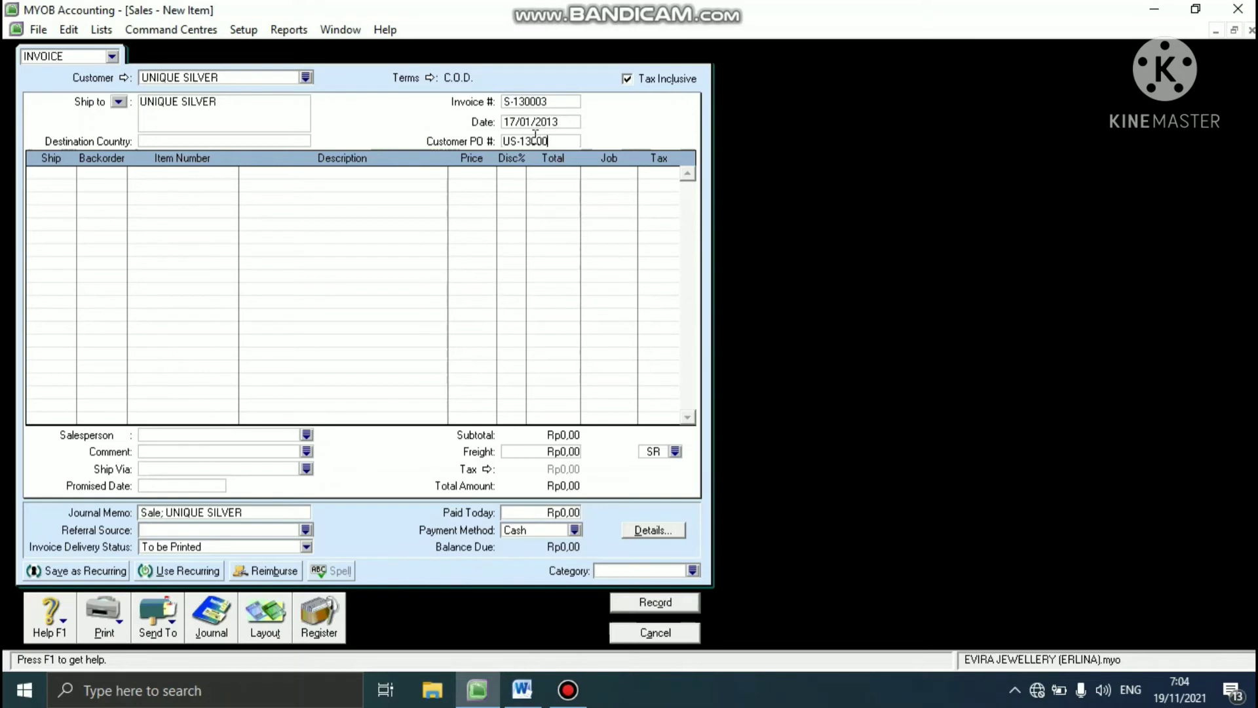
pyautogui.write('1')
pyautogui.press('Tab')
# - Change the invoice layout from Item to Service
pyautogui.click(260, 618)
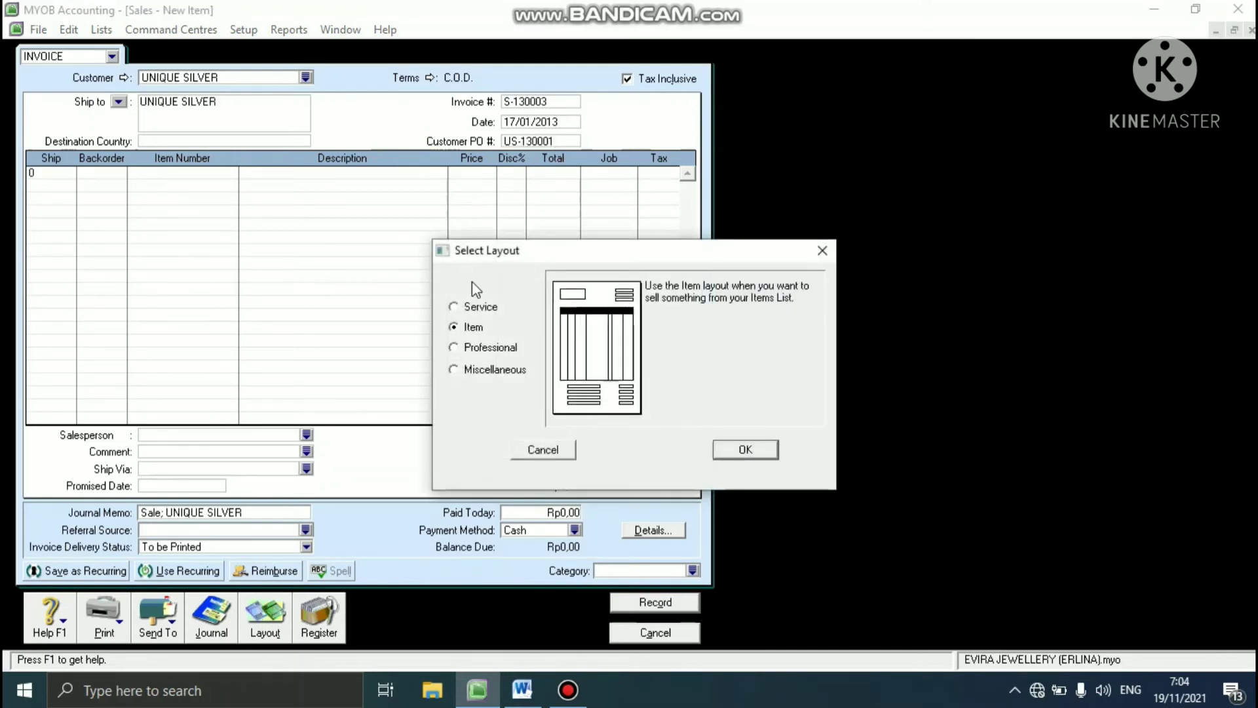
pyautogui.click(459, 305)
pyautogui.click(744, 449)
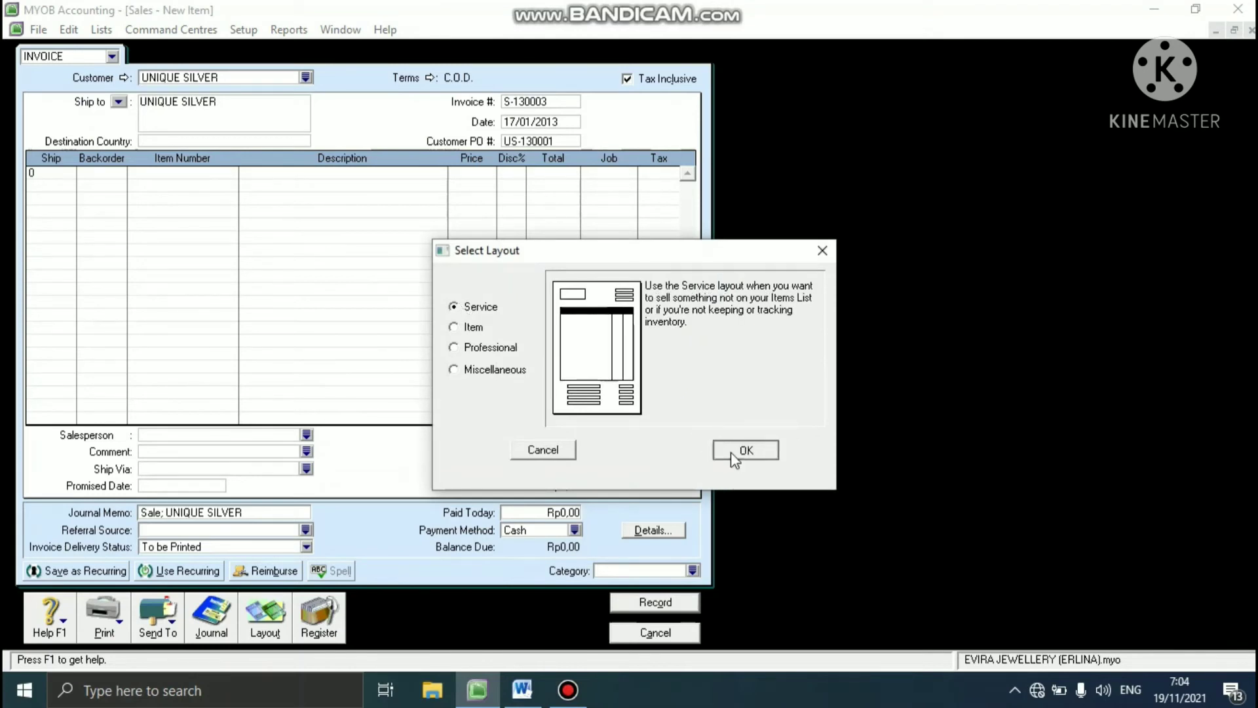
# - Enter SALE SERVICE FOR RINGS REPARATION as the description of the first invoice line
pyautogui.click(201, 175)
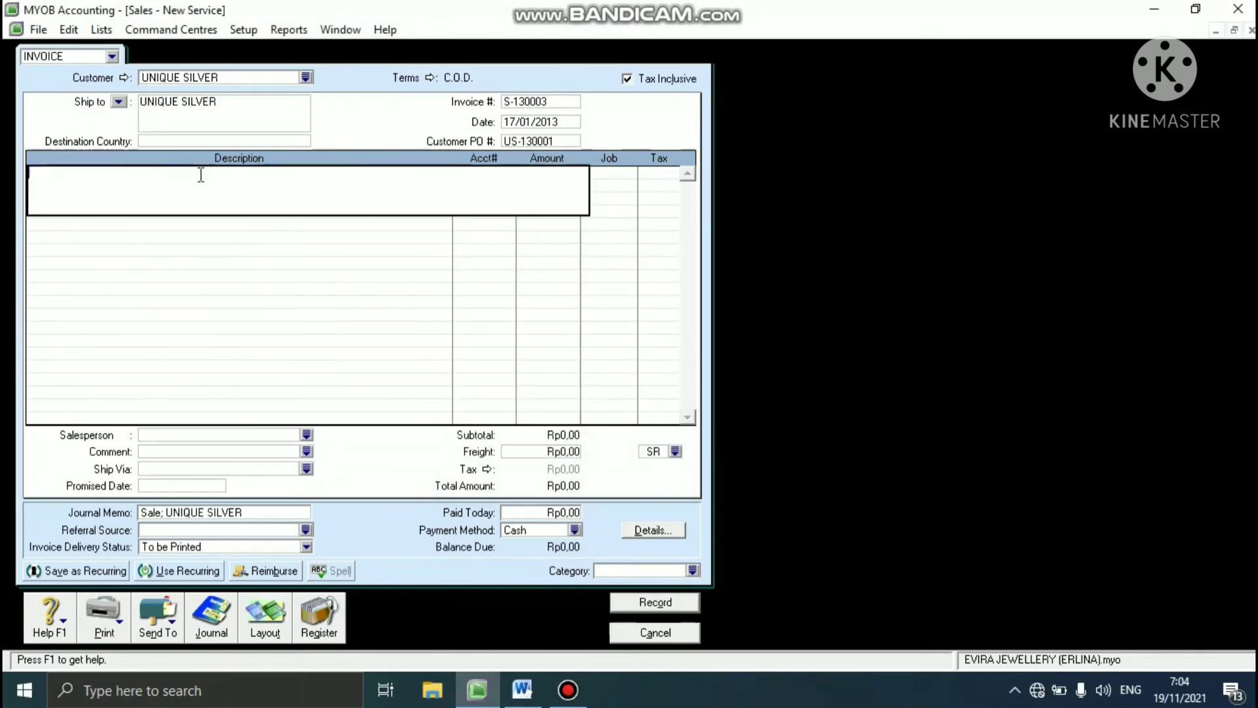
pyautogui.write('SALE SERVICE FOR RI')
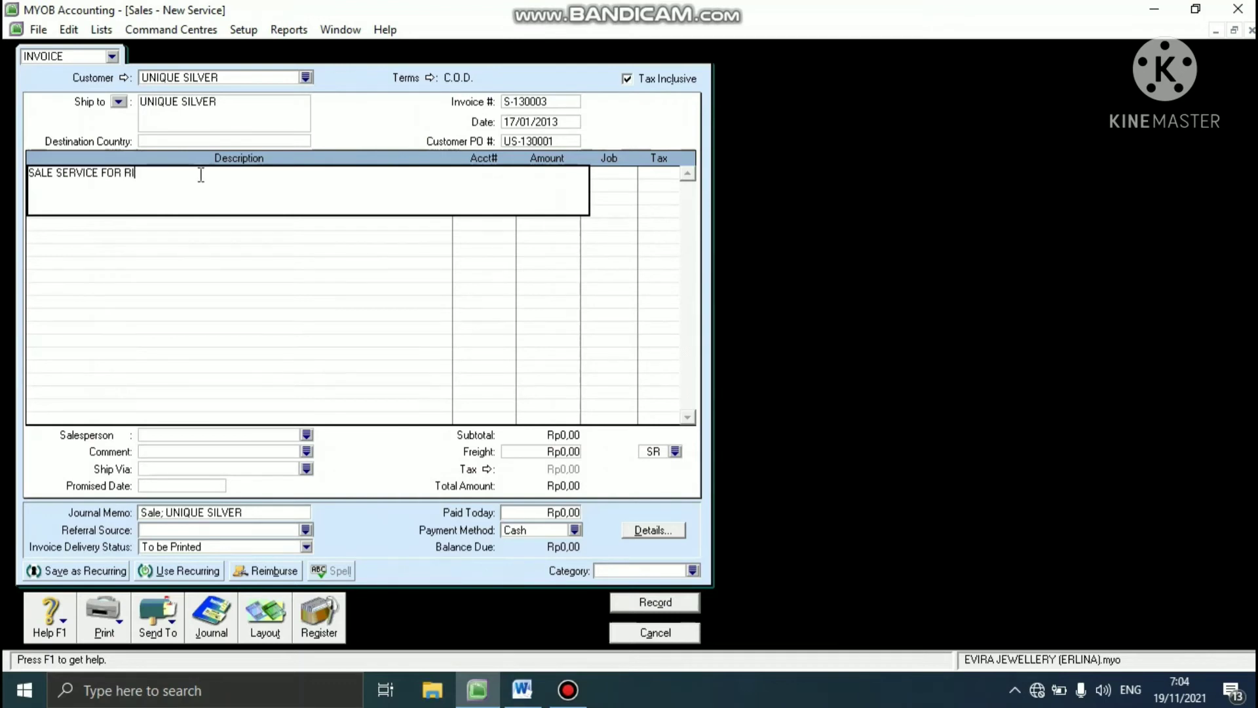
pyautogui.write('NGS REPARATION')
pyautogui.press('Tab')
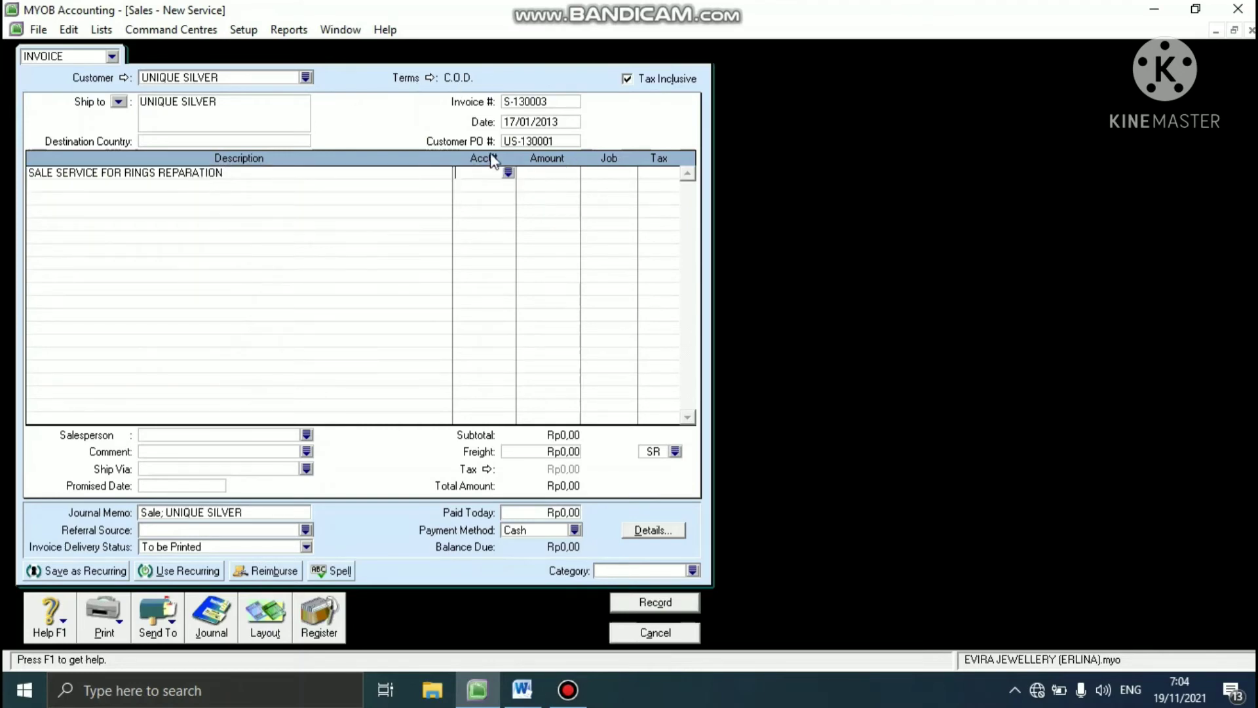
# - Assign the Repairs income account 4-1300 to the service line and set its amount to Rp770.000
pyautogui.click(508, 172)
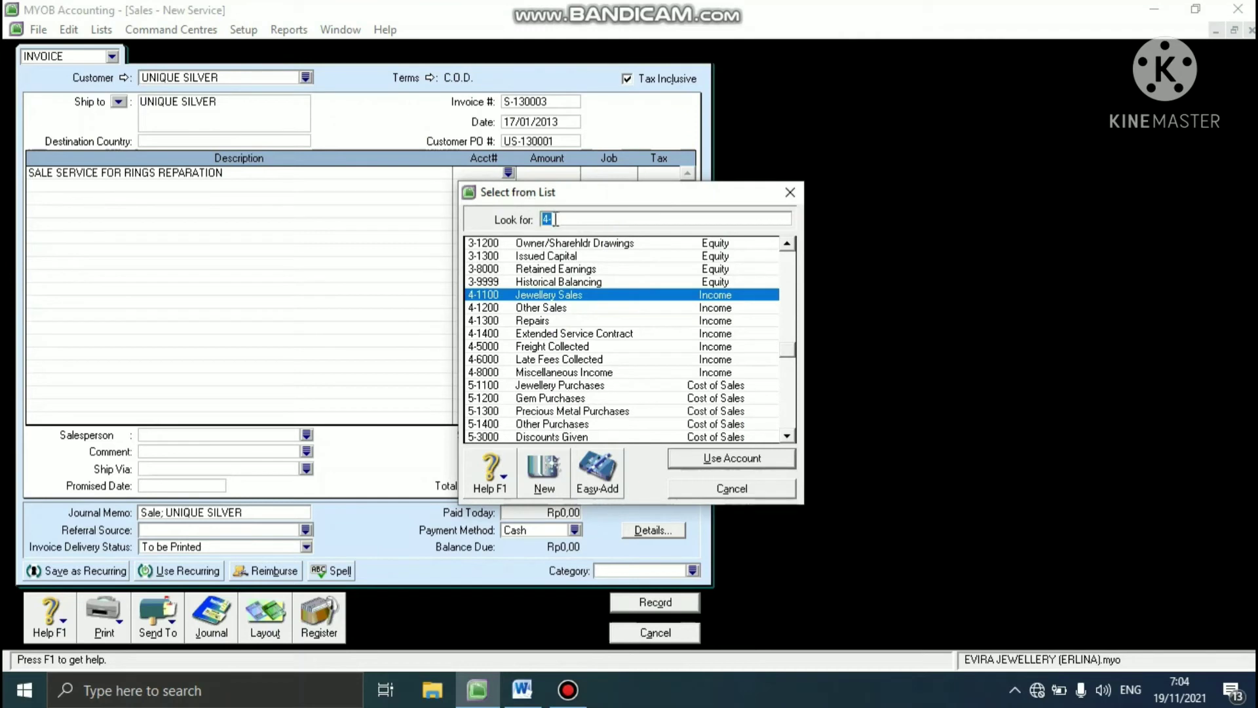
pyautogui.click(556, 218)
pyautogui.write('1300')
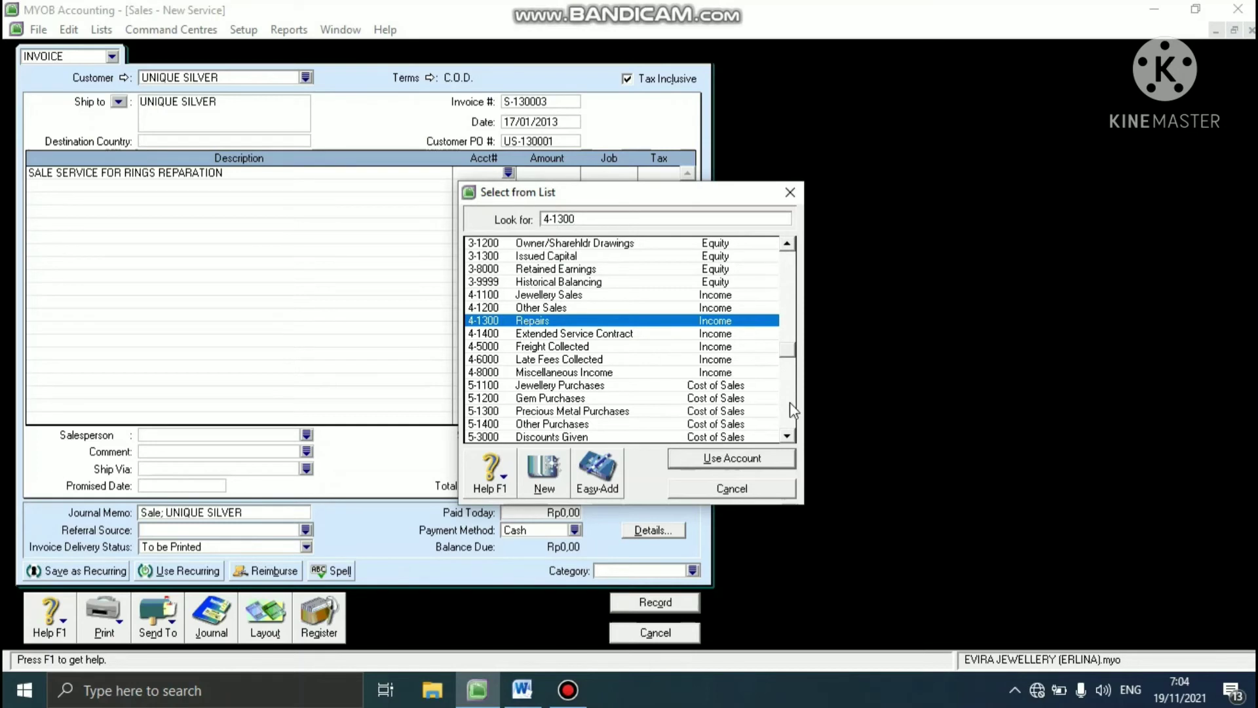
pyautogui.click(750, 460)
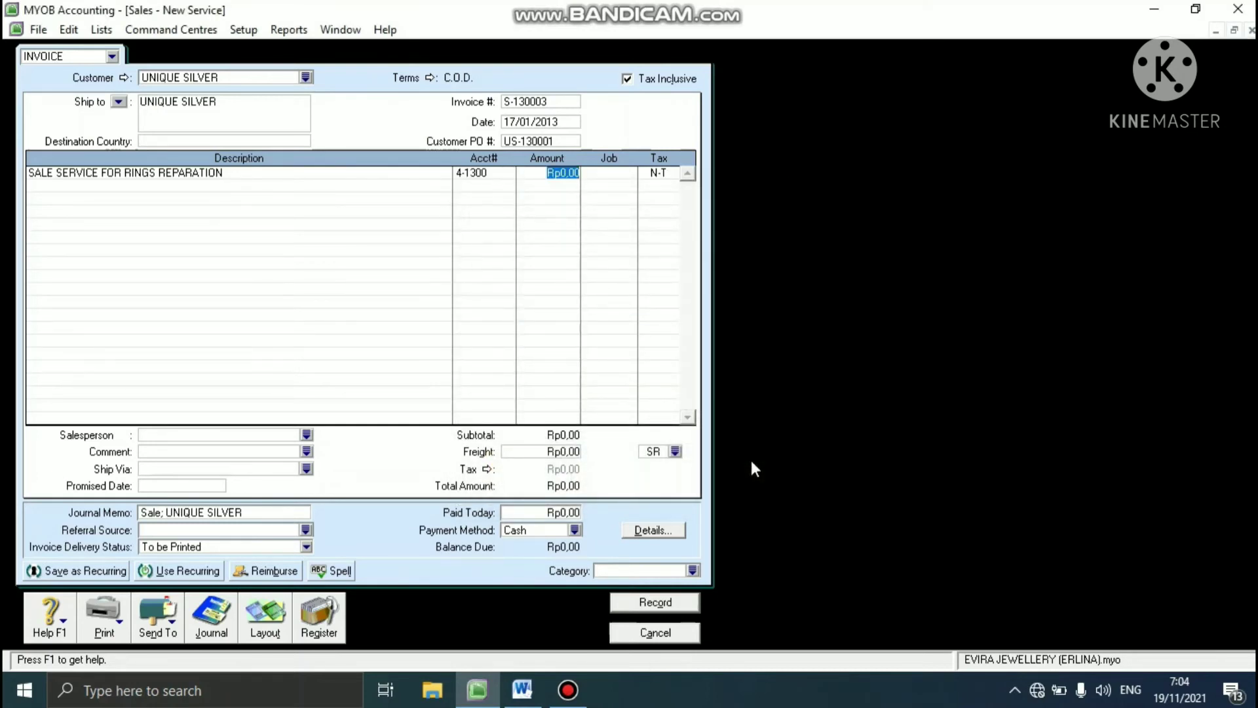
pyautogui.write('770000')
pyautogui.press('Tab')
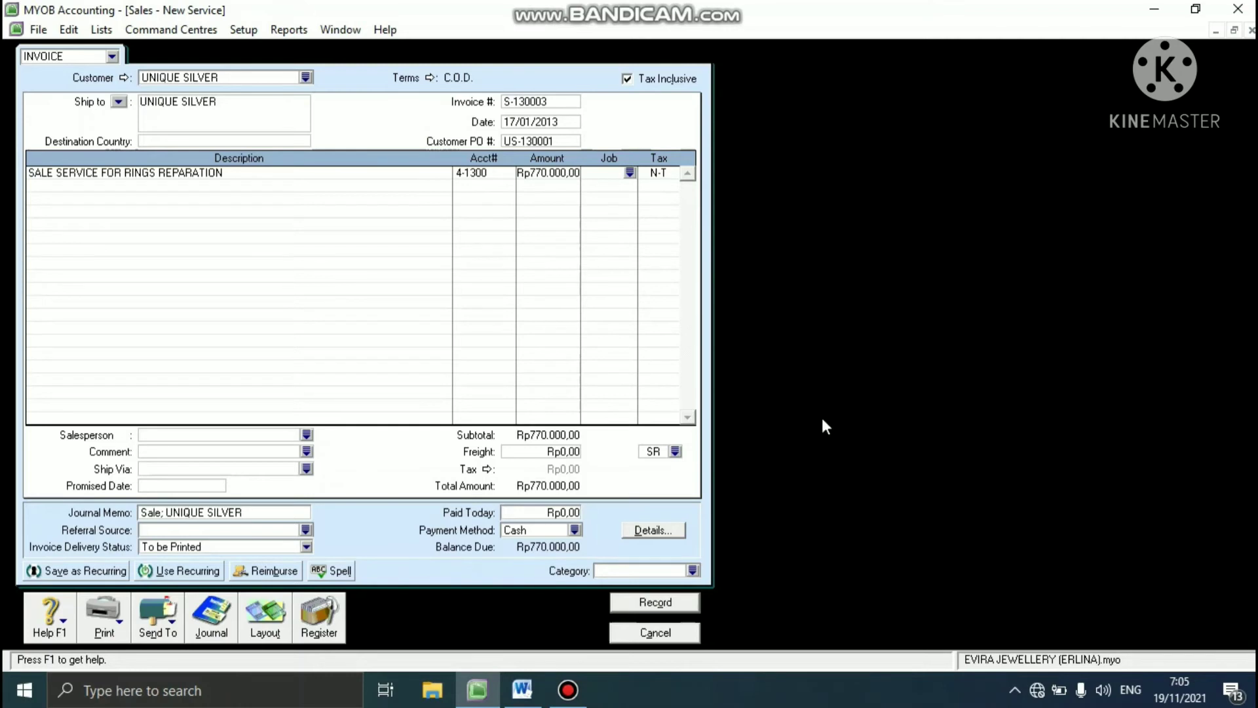
# - Assign job SV and tax code GST to the rings reparation line, accepting the purchase tax code
pyautogui.click(630, 172)
pyautogui.click(570, 268)
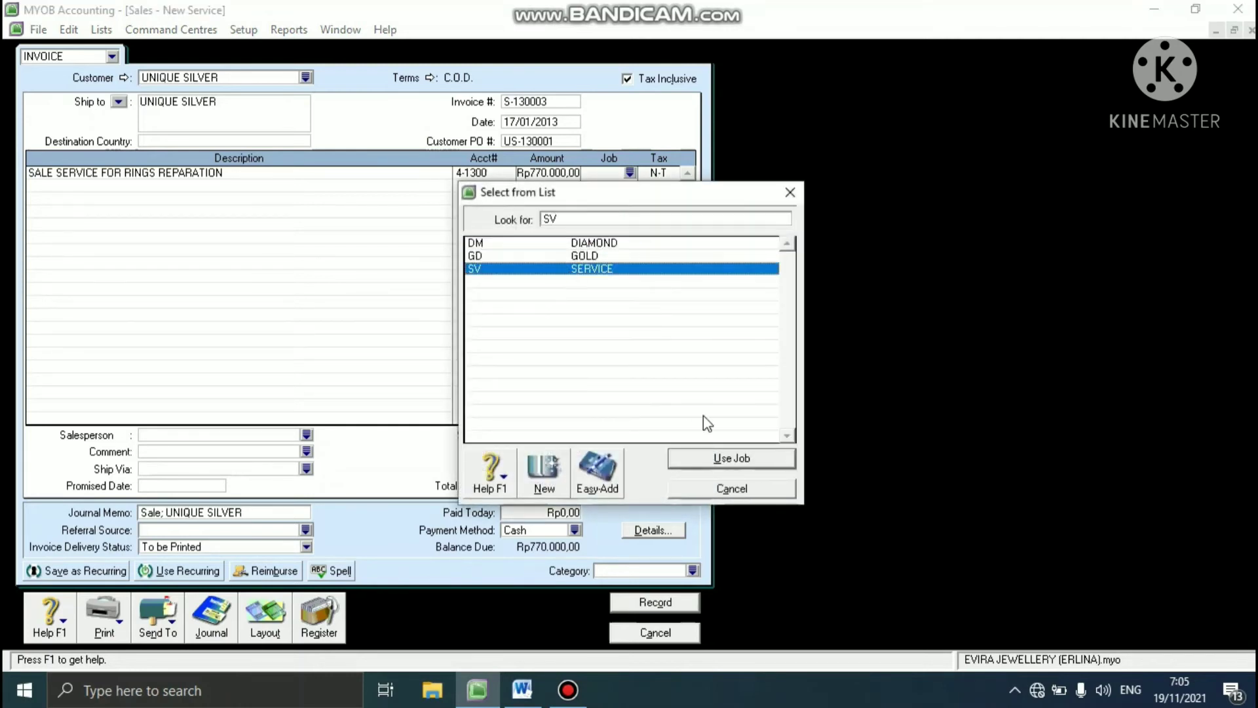
pyautogui.click(708, 460)
pyautogui.press('Tab')
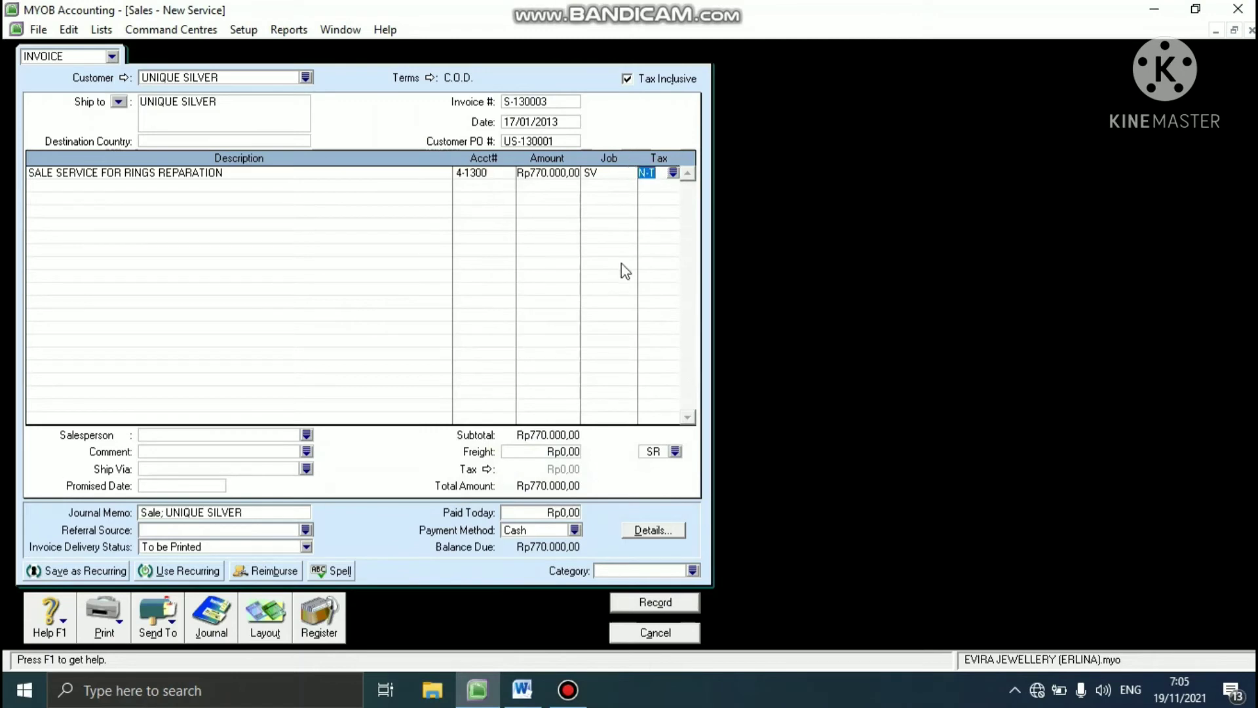
pyautogui.click(673, 173)
pyautogui.click(605, 246)
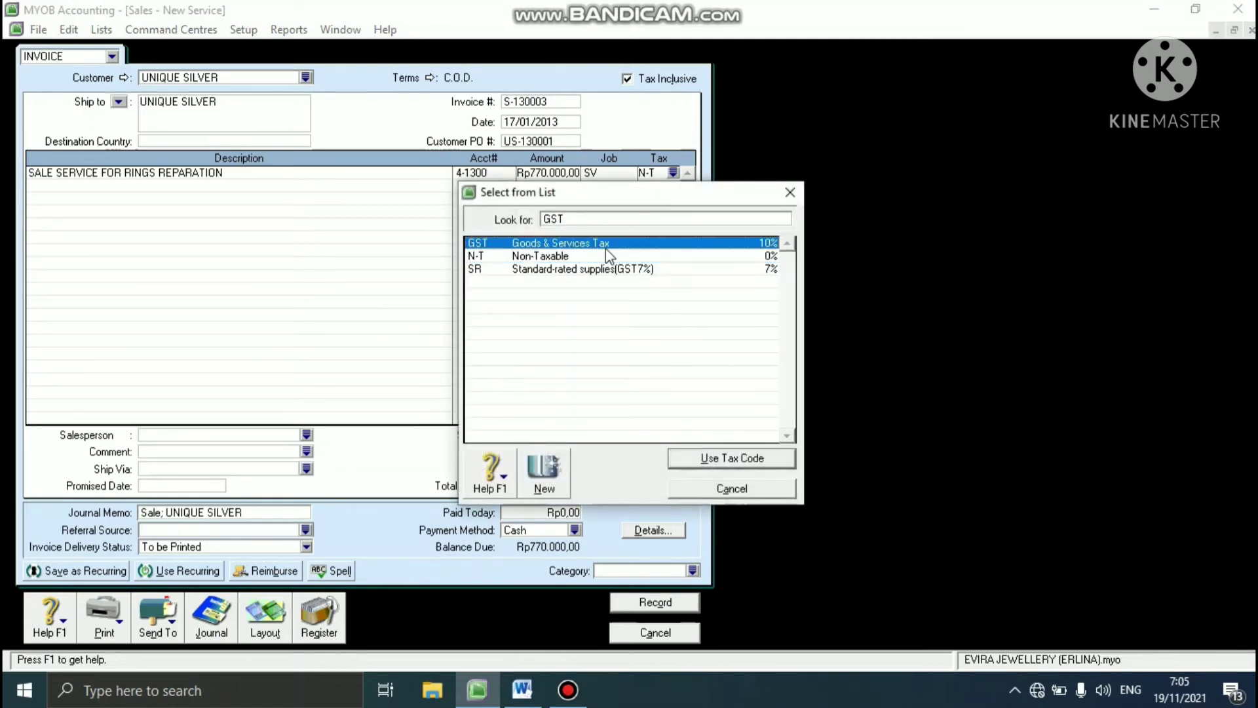
pyautogui.click(703, 458)
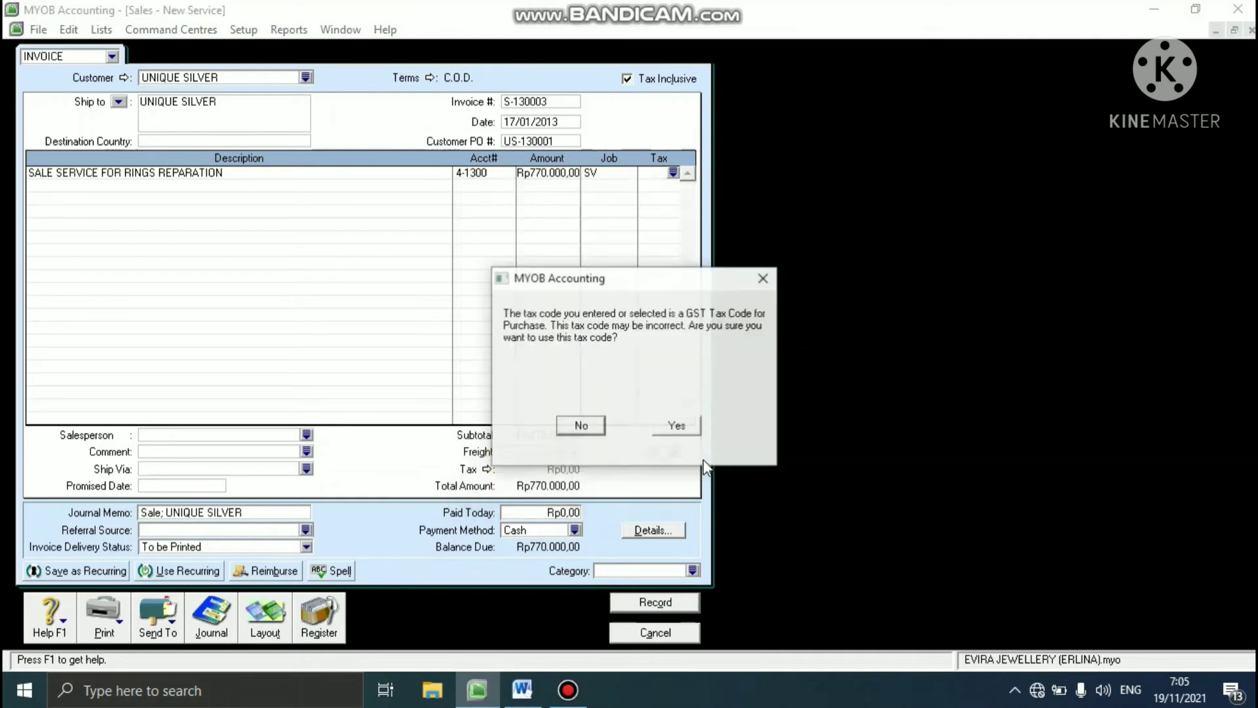
pyautogui.click(677, 427)
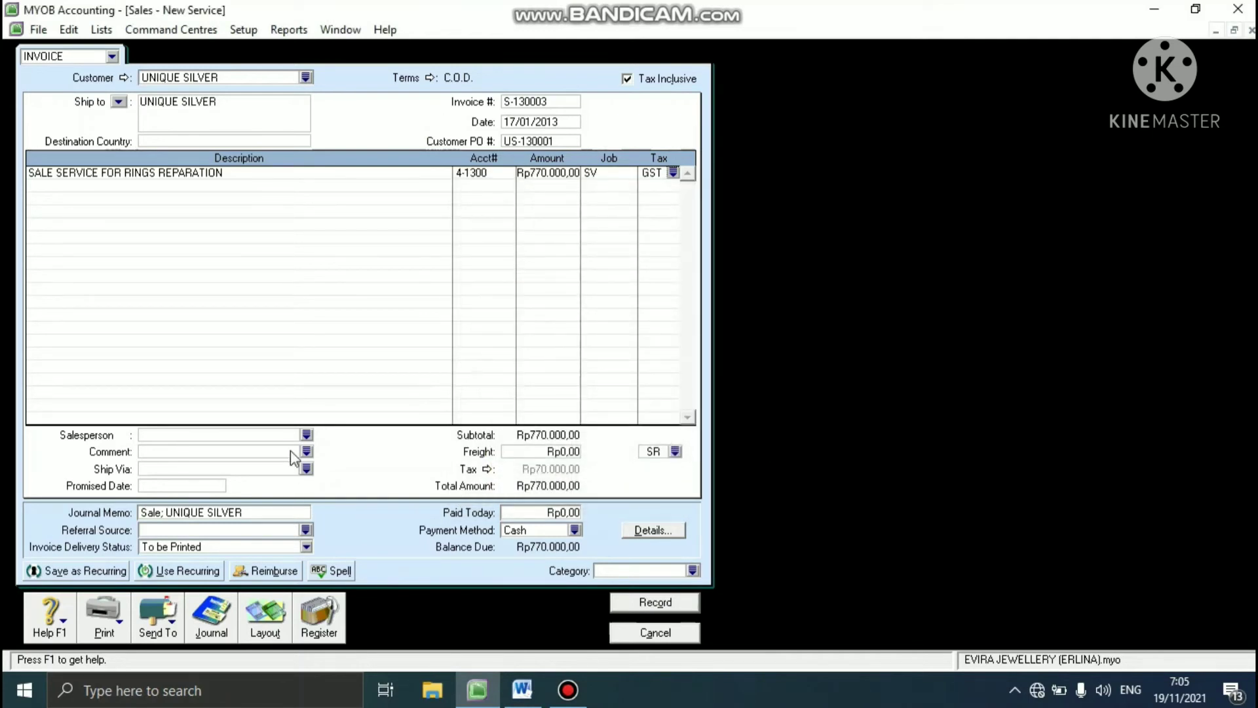
# - Assign the first listed employee as the invoice's salesperson and set the freight tax code to GST, accepting the purchase tax code
pyautogui.click(305, 436)
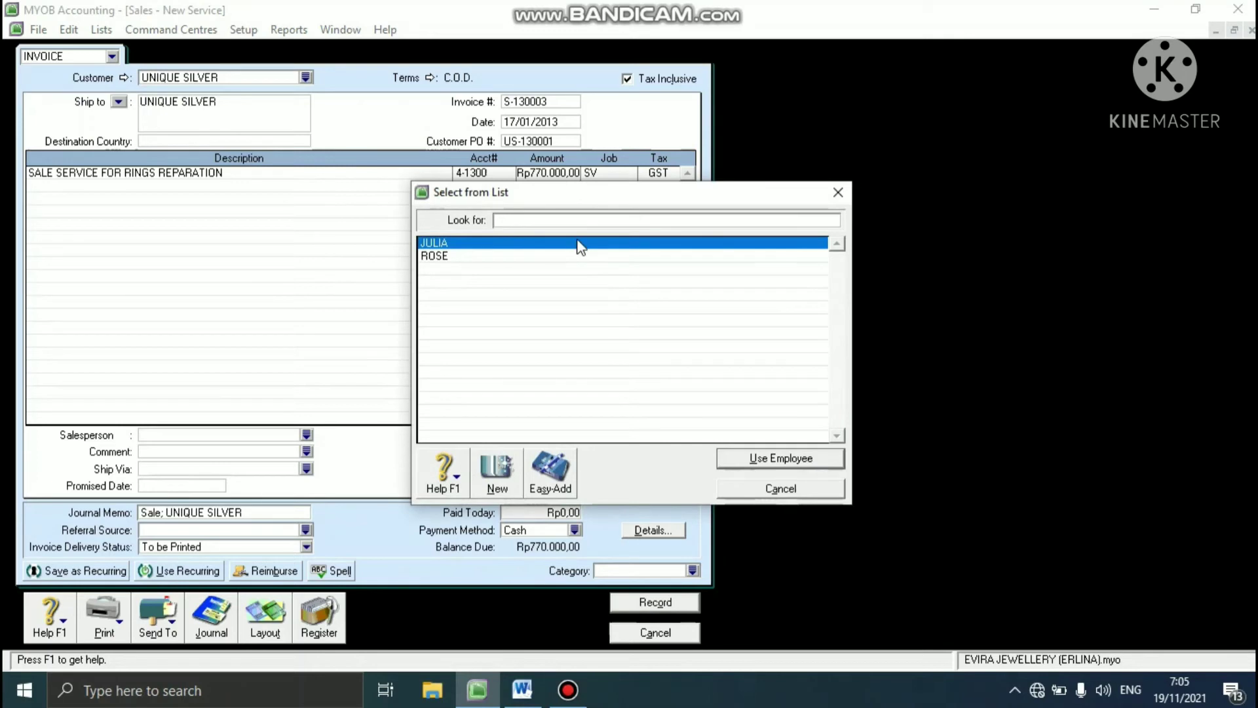
pyautogui.click(581, 243)
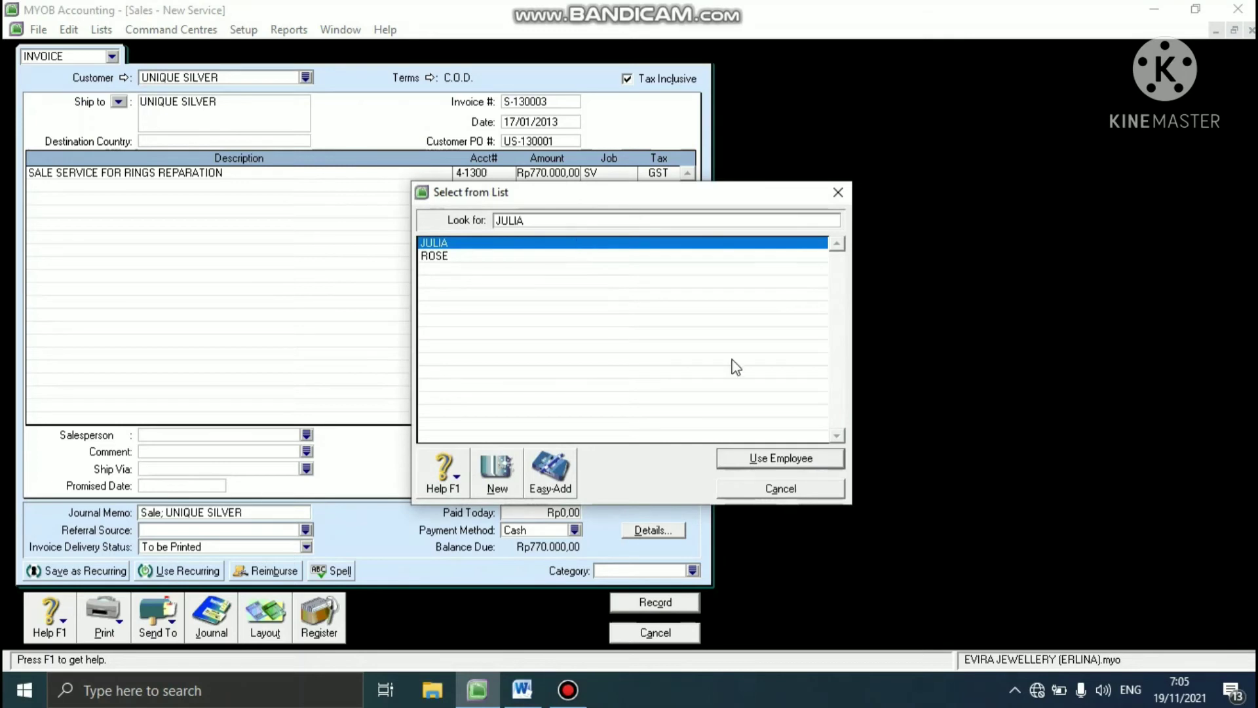
pyautogui.click(742, 459)
pyautogui.click(674, 452)
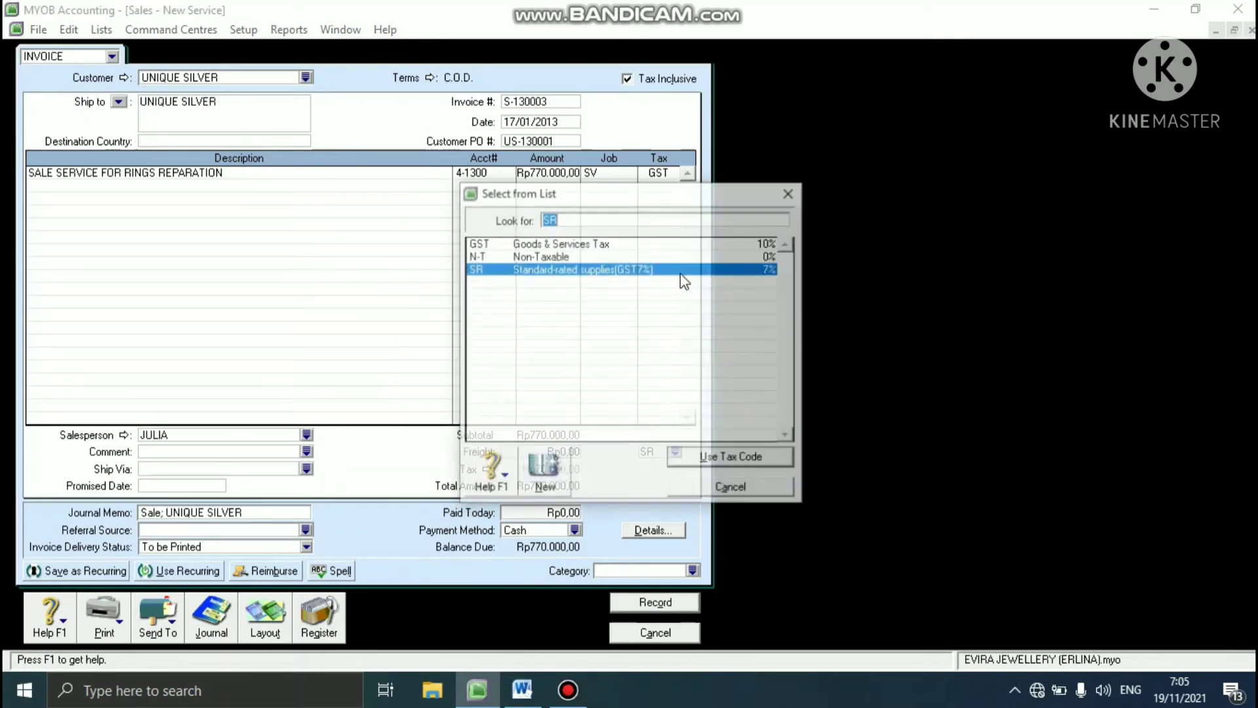
pyautogui.click(662, 245)
pyautogui.click(722, 455)
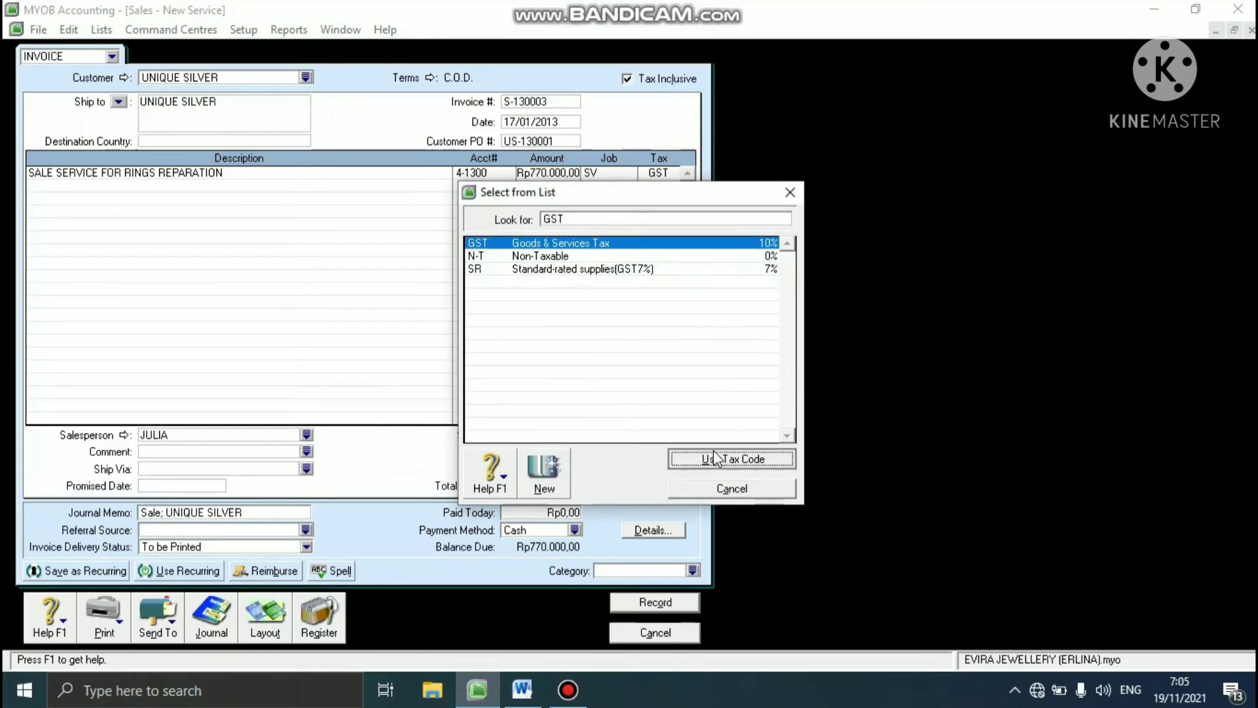
pyautogui.click(676, 425)
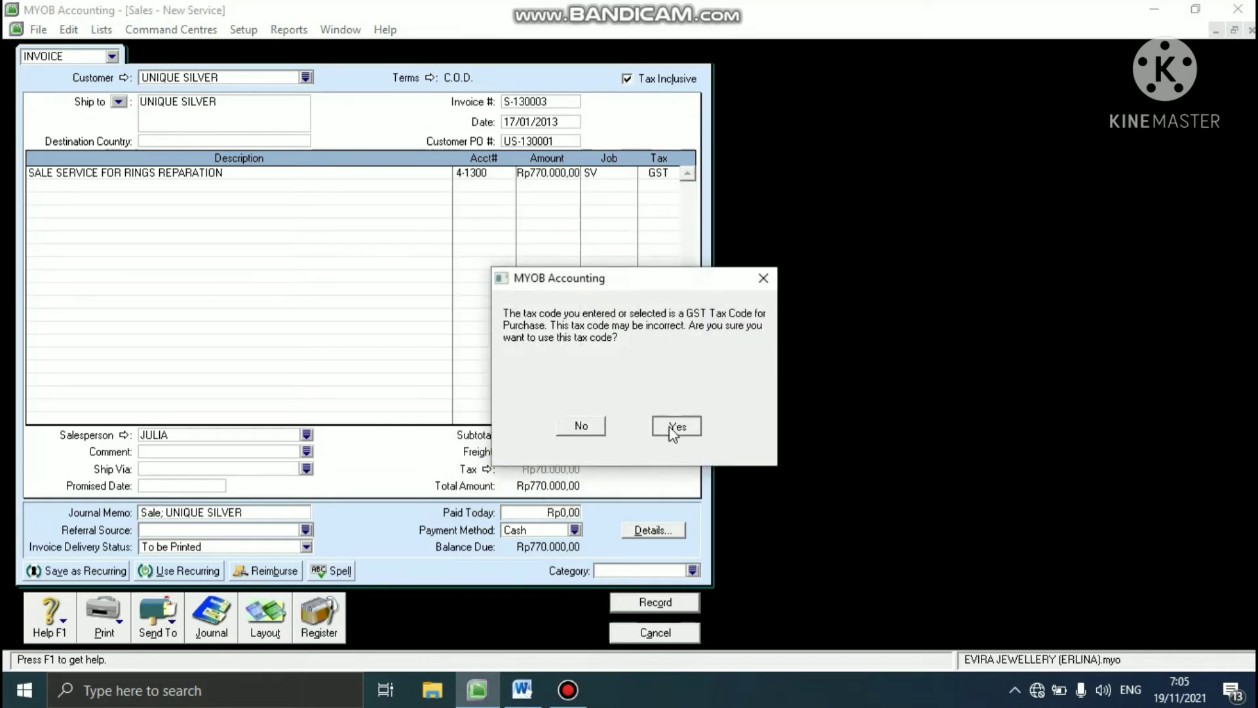
# - Set the UNIQUE SILVER invoice's category to SBY
pyautogui.click(693, 570)
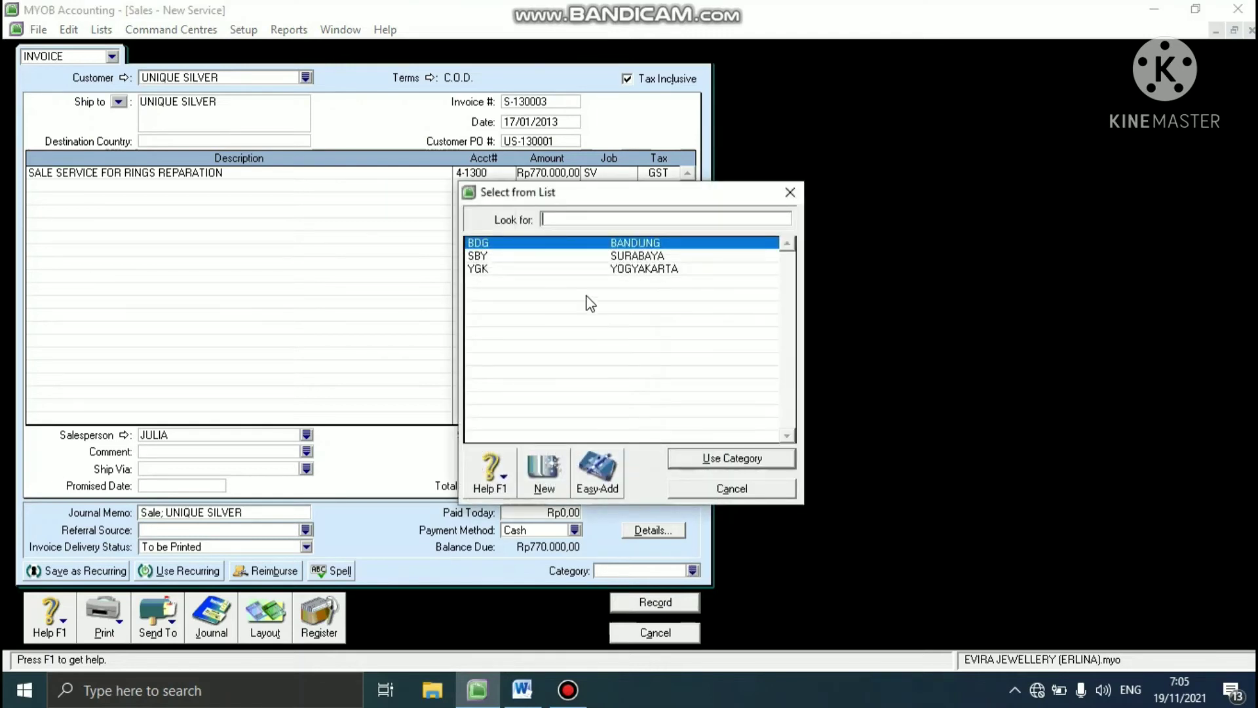
pyautogui.click(557, 257)
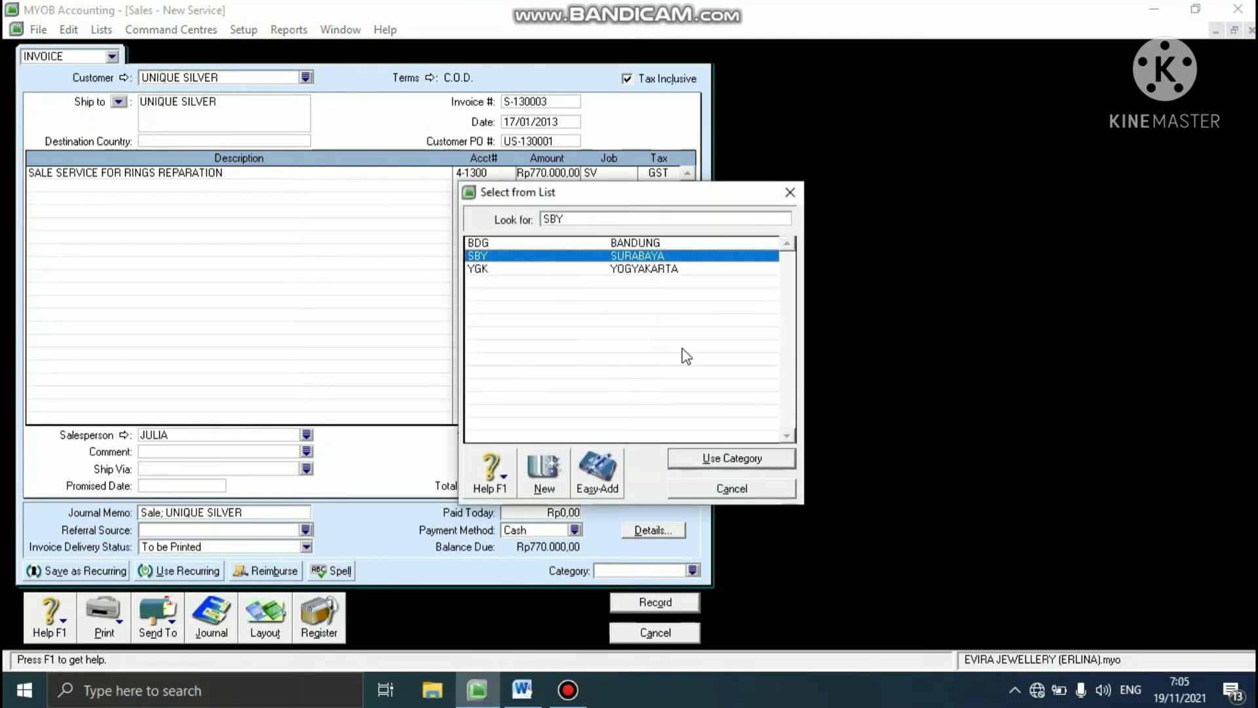
pyautogui.click(700, 461)
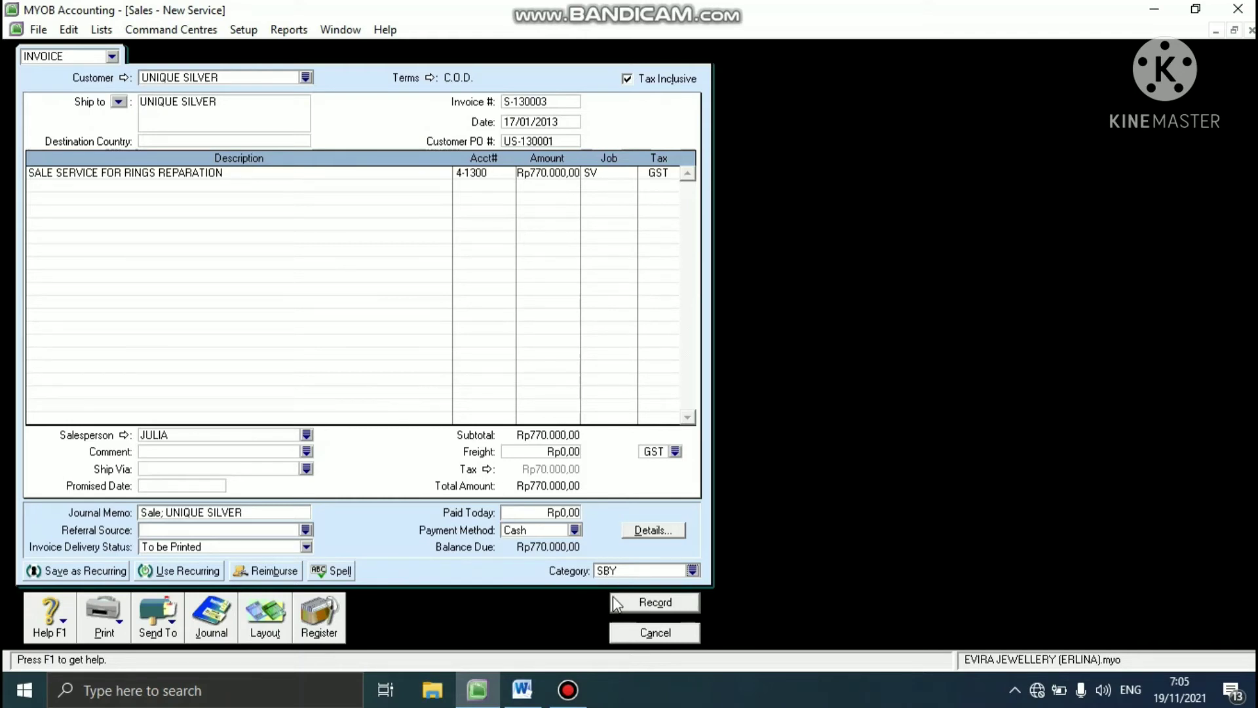
# - Record the UNIQUE SILVER rings reparation invoice and close the sales entry window
pyautogui.click(614, 599)
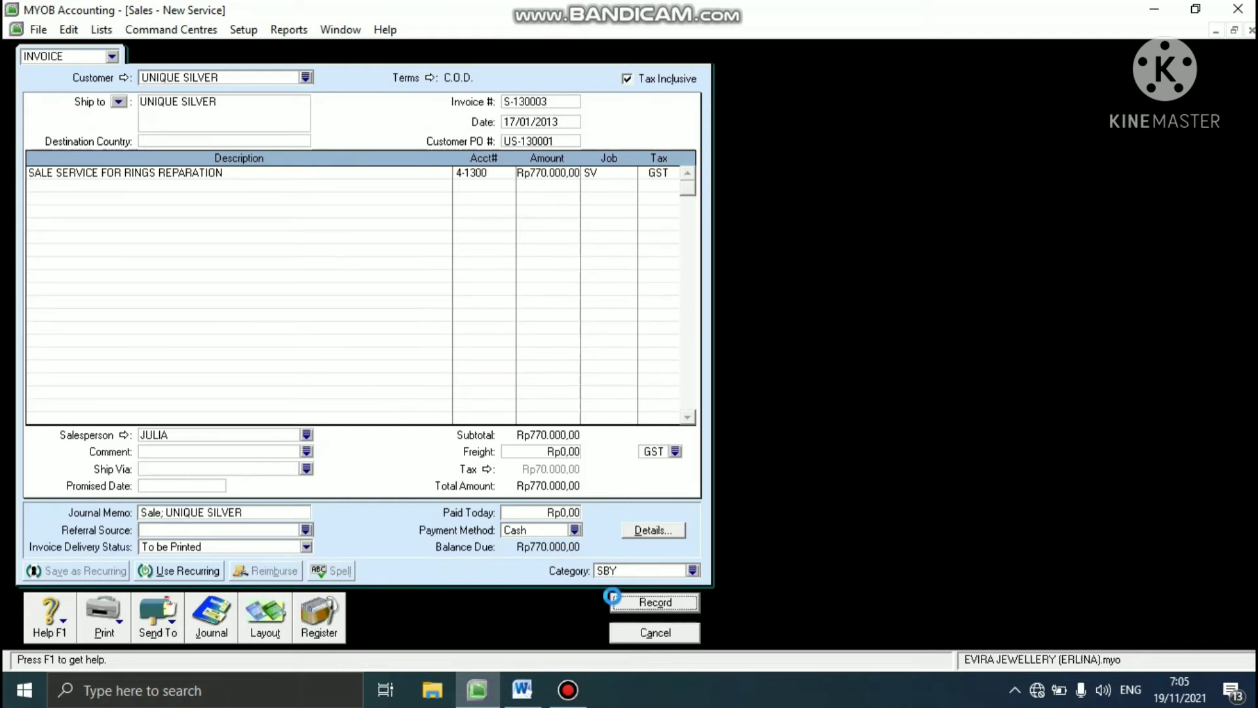
pyautogui.click(616, 634)
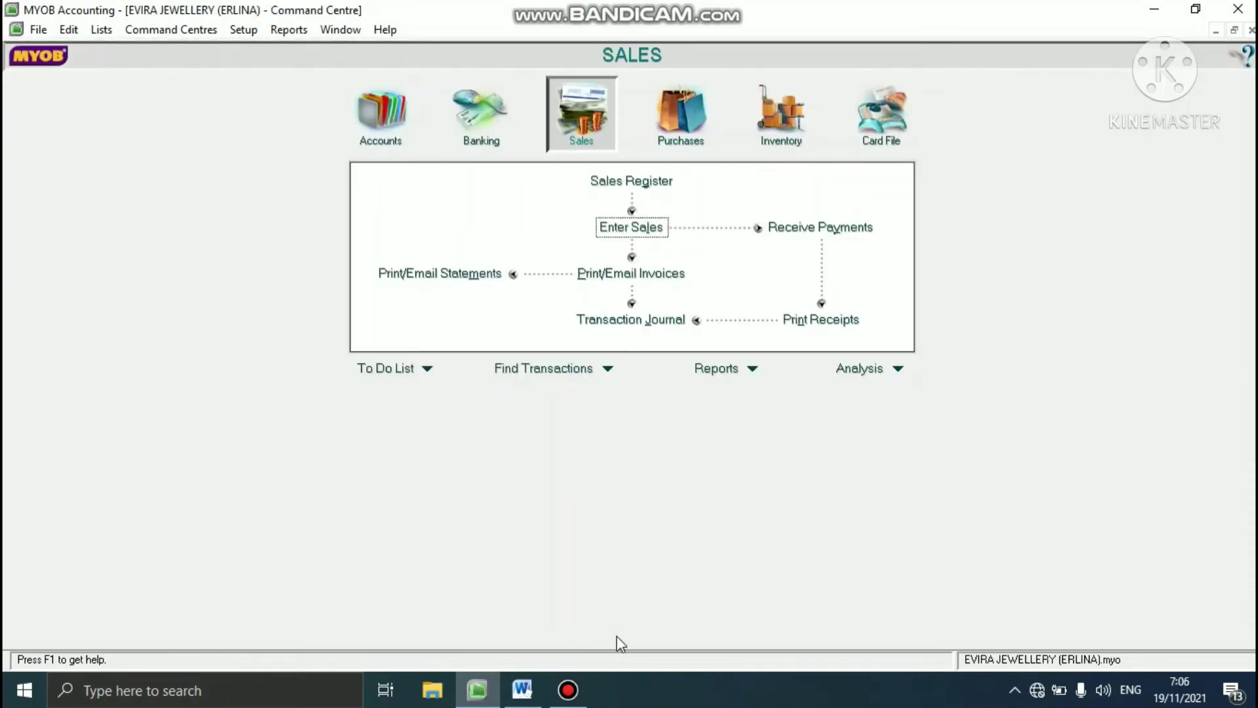
# - Check the 17 Jan payment in the Word case study, and start a customer receipt deposited to Petty Cash account 1-2120
pyautogui.click(522, 689)
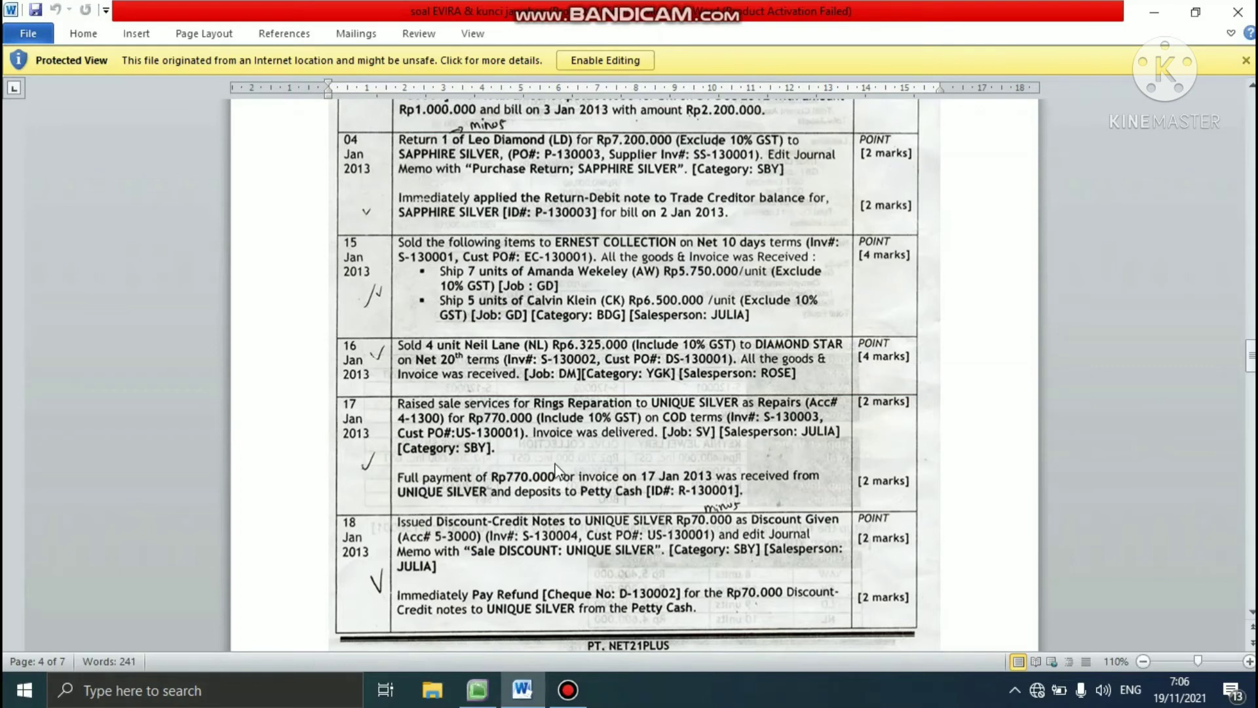
pyautogui.click(473, 689)
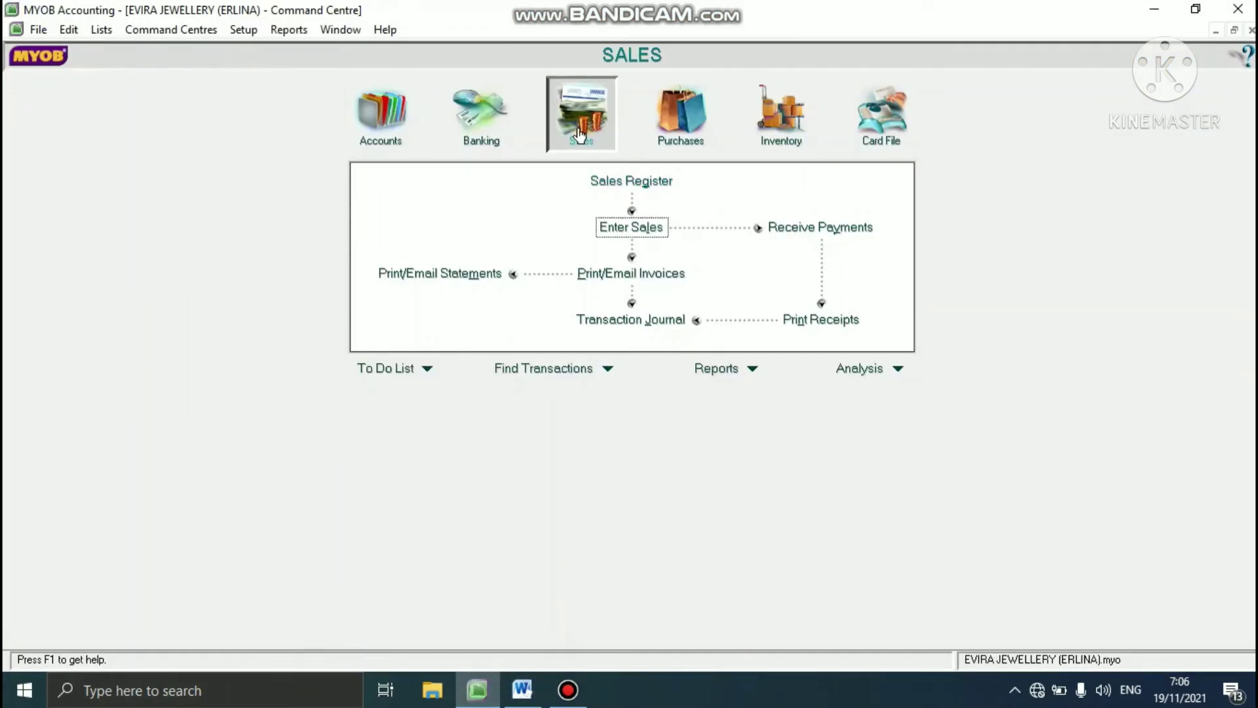
pyautogui.click(827, 234)
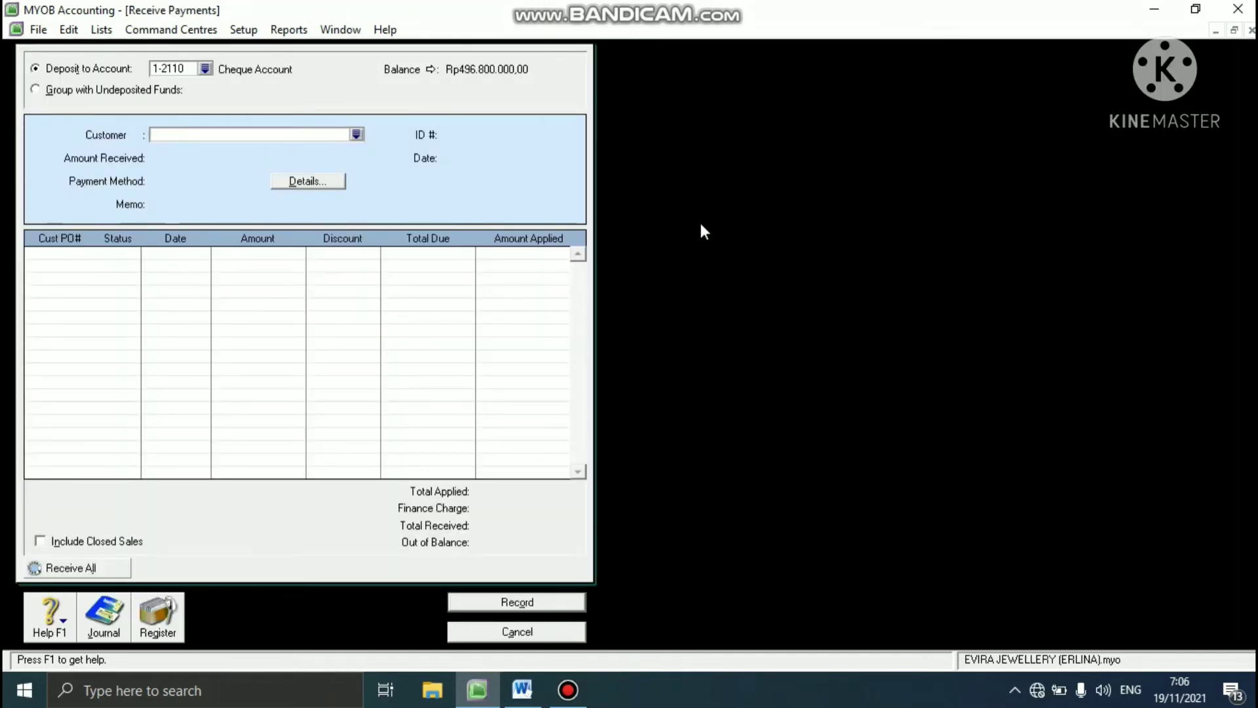
pyautogui.click(205, 69)
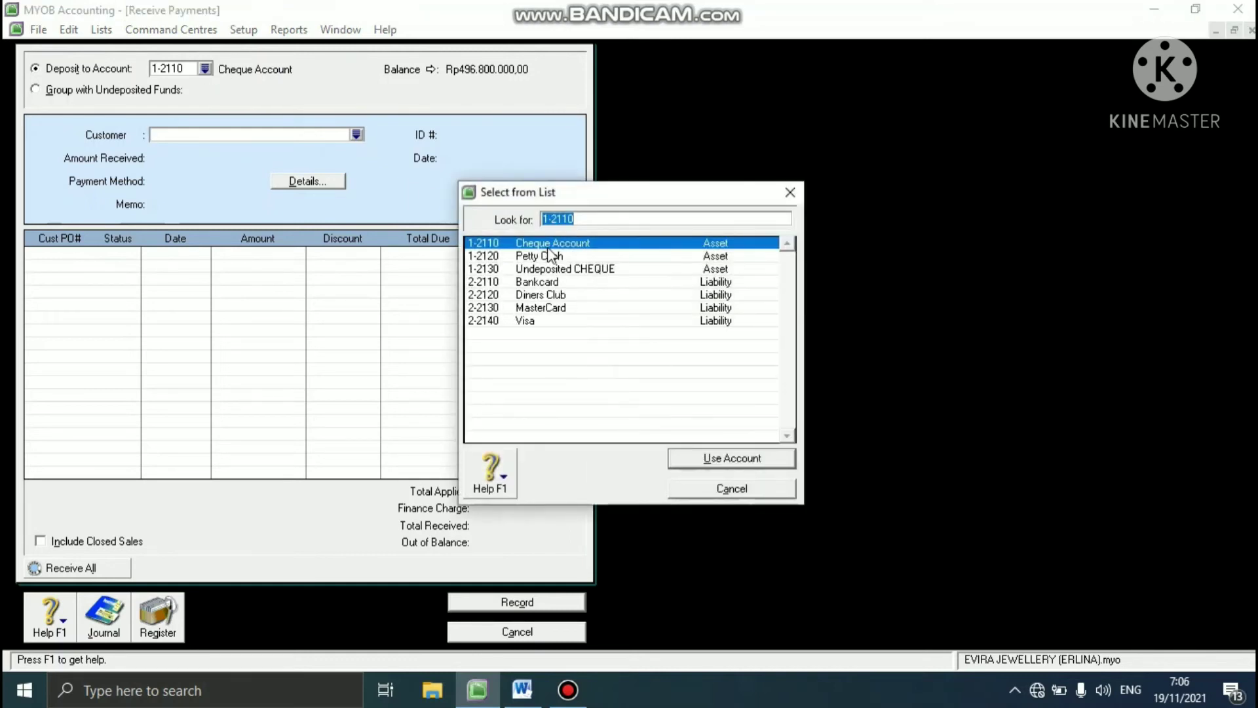
pyautogui.click(549, 255)
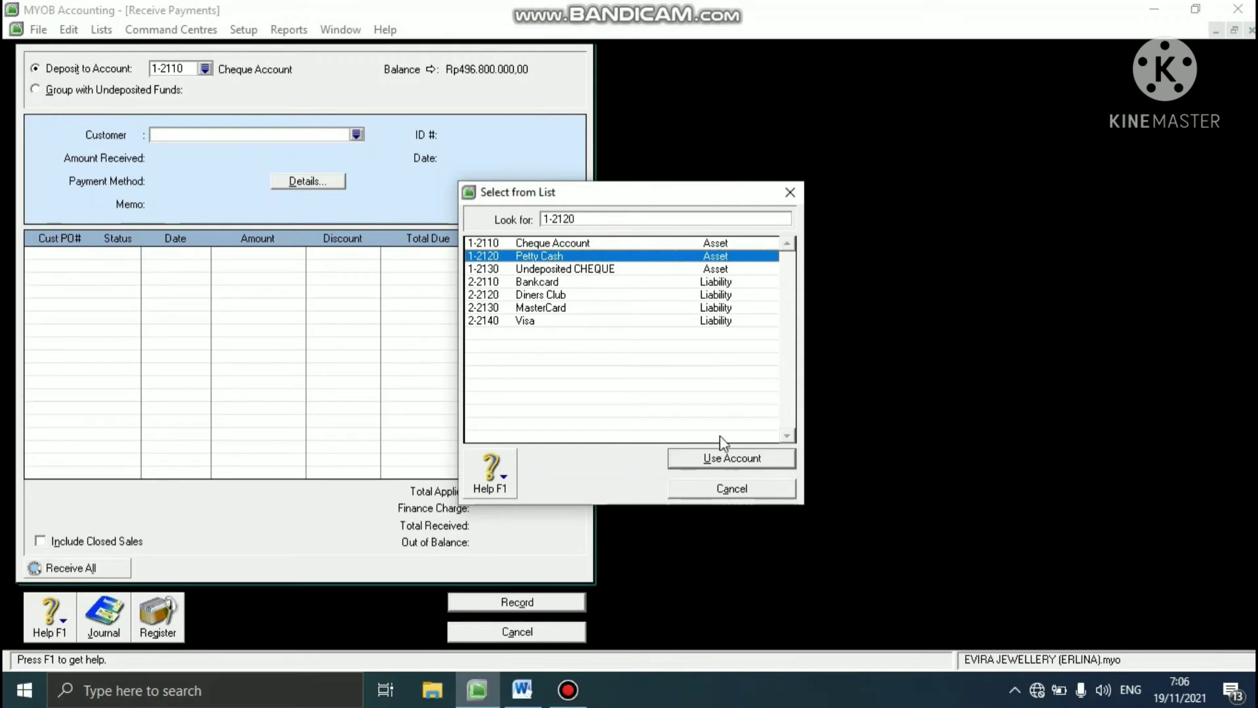
pyautogui.click(713, 458)
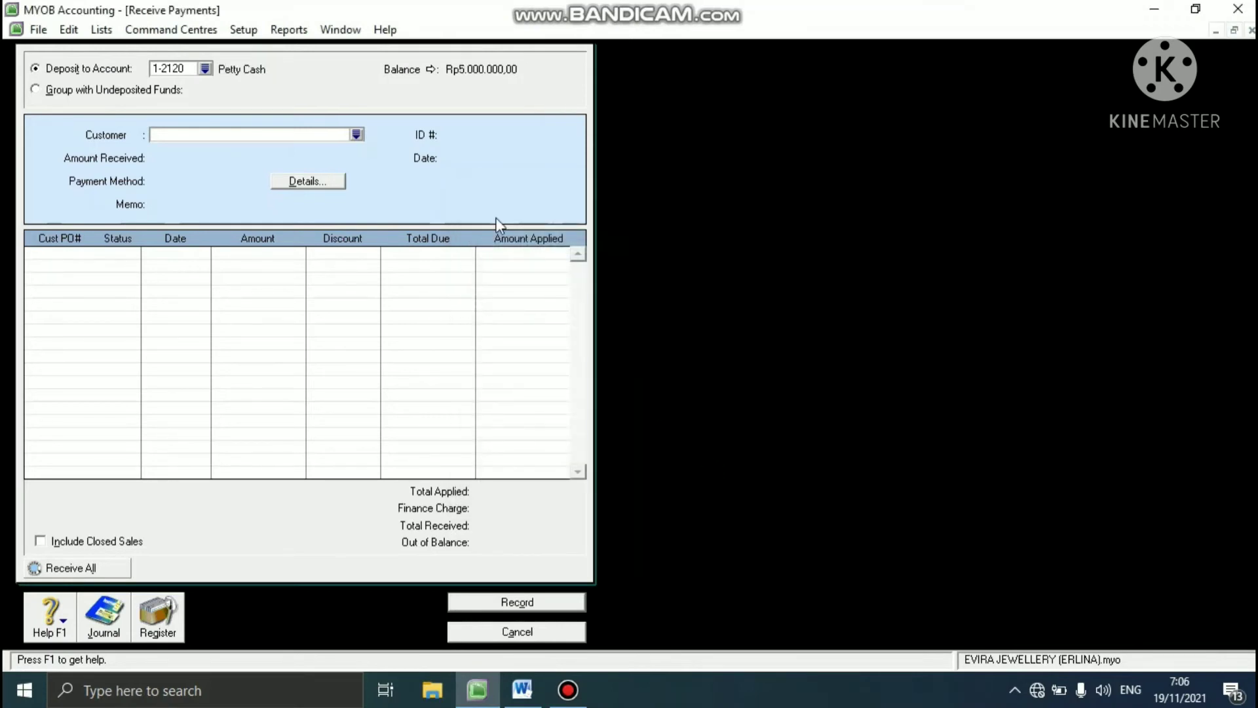
# - Choose UNIQUE SILVER as the customer making the payment
pyautogui.click(356, 135)
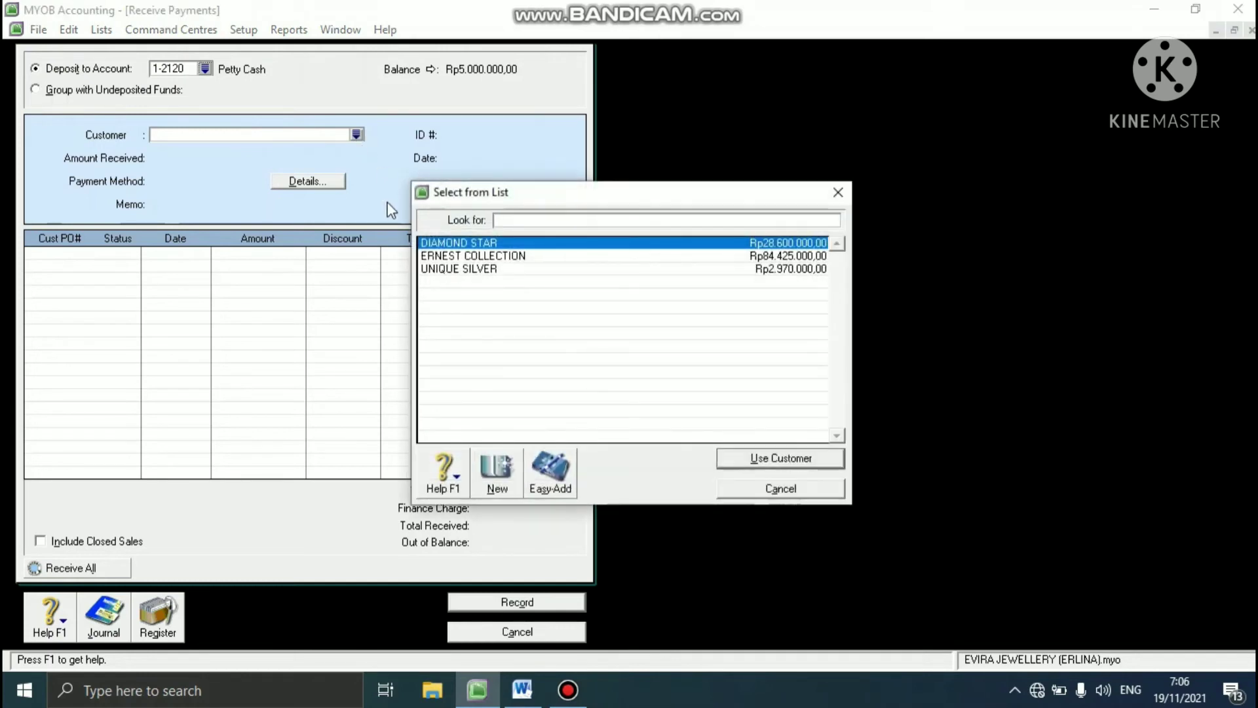
pyautogui.click(437, 269)
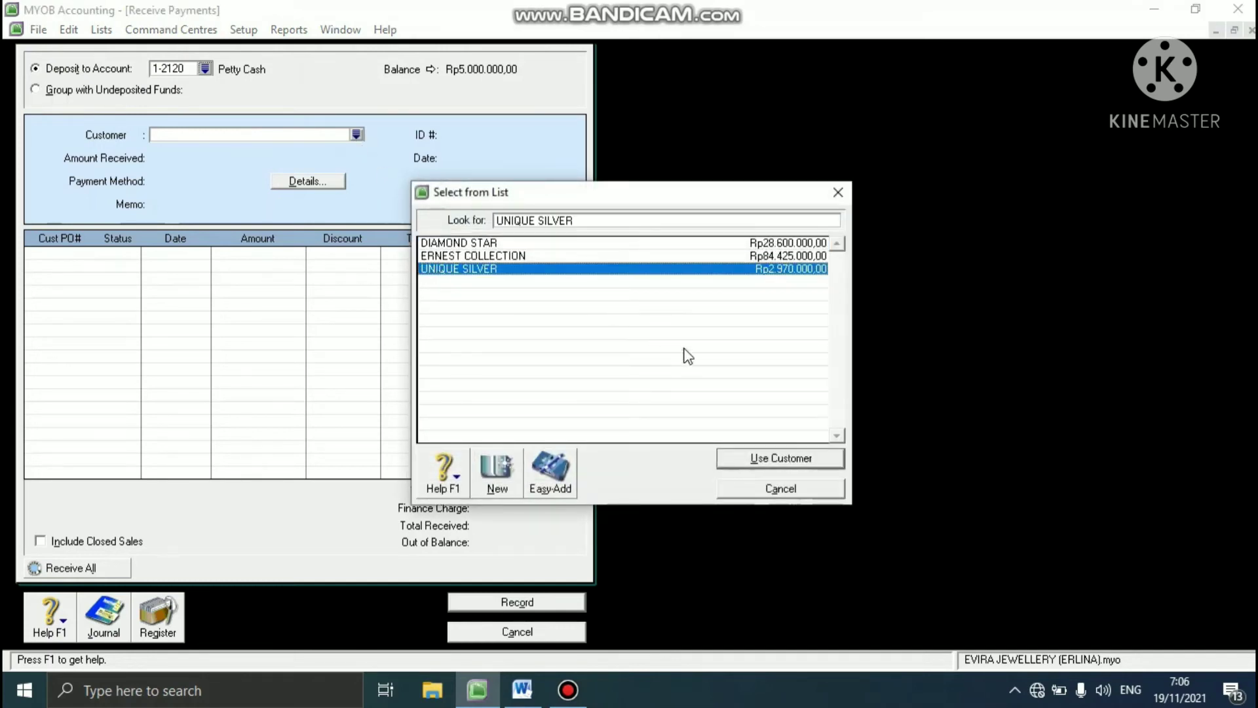
pyautogui.click(794, 457)
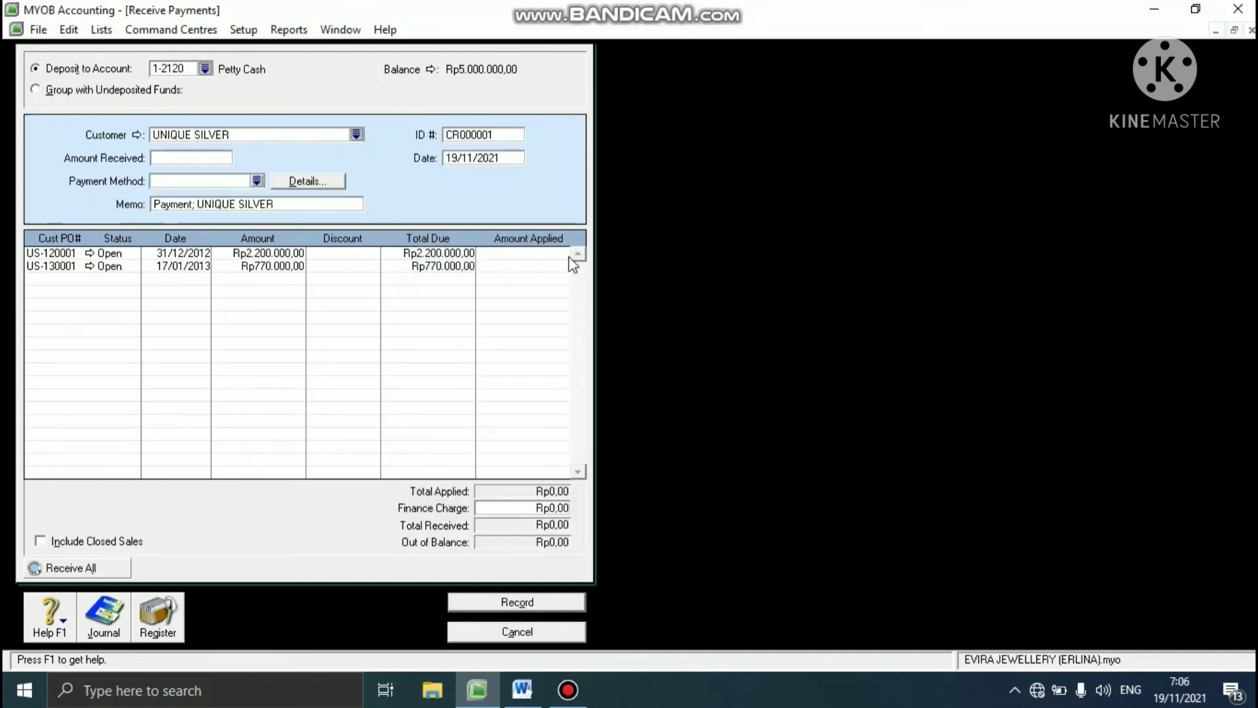
# - Set the UNIQUE SILVER payment's ID to R-130001 and its date to 17/01/2013
pyautogui.click(469, 135)
pyautogui.write('R')
pyautogui.write('-')
pyautogui.write('1')
pyautogui.write('17/')
pyautogui.write('01/2')
pyautogui.write('0')
pyautogui.press('Tab')
# - Set the amount received from UNIQUE SILVER to Rp770.000
pyautogui.click(197, 158)
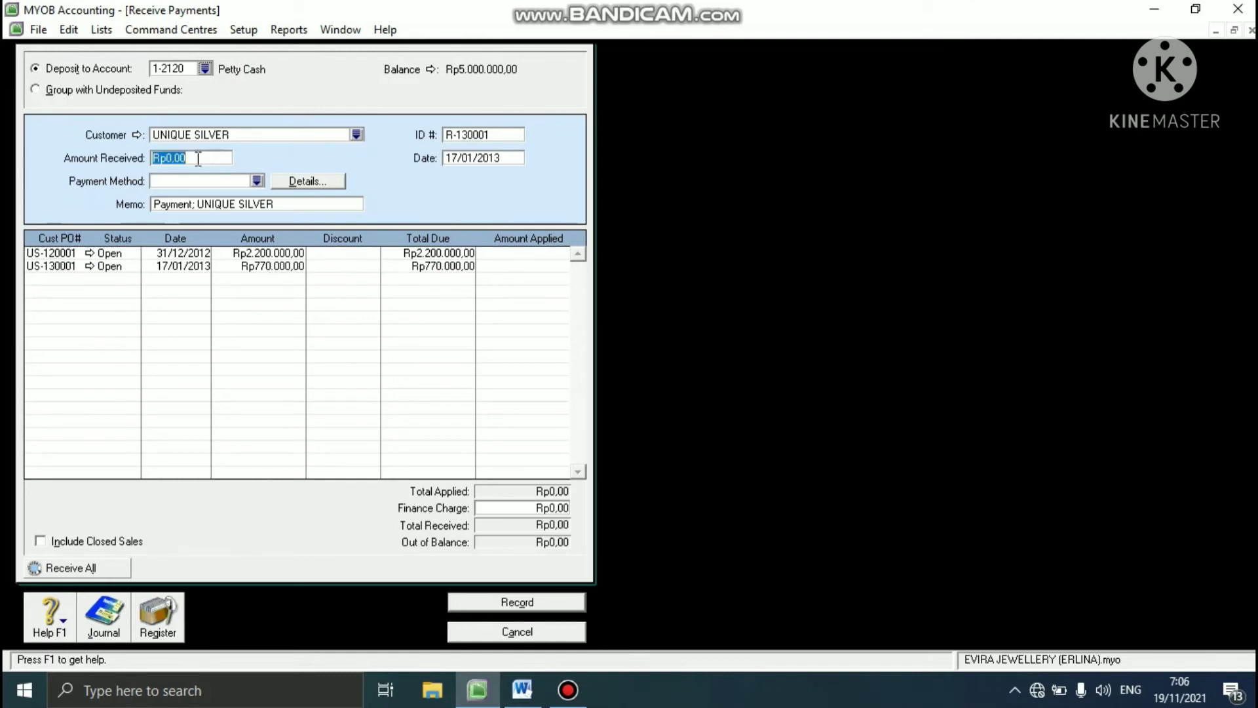
pyautogui.write('770.000')
pyautogui.press('Tab')
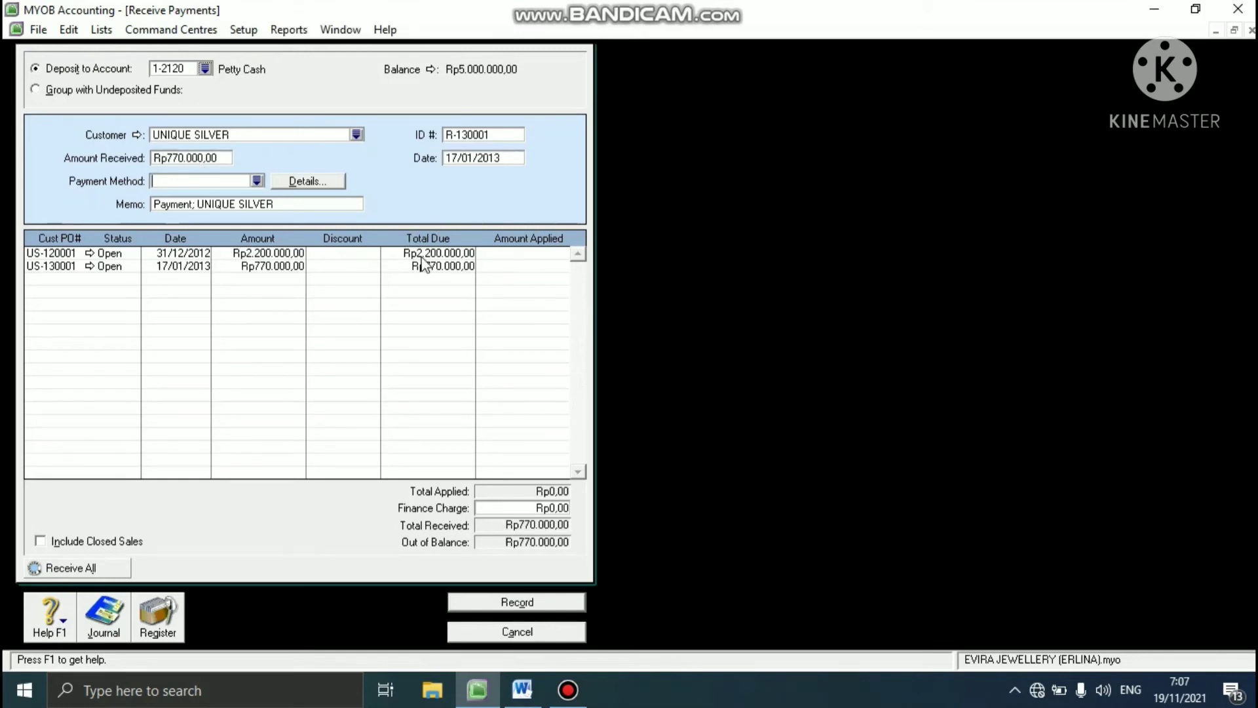
# - Apply the full payment to the 17/01/2013 invoice US-130001, record the receipt and close the payment window
pyautogui.click(504, 267)
pyautogui.press('Tab')
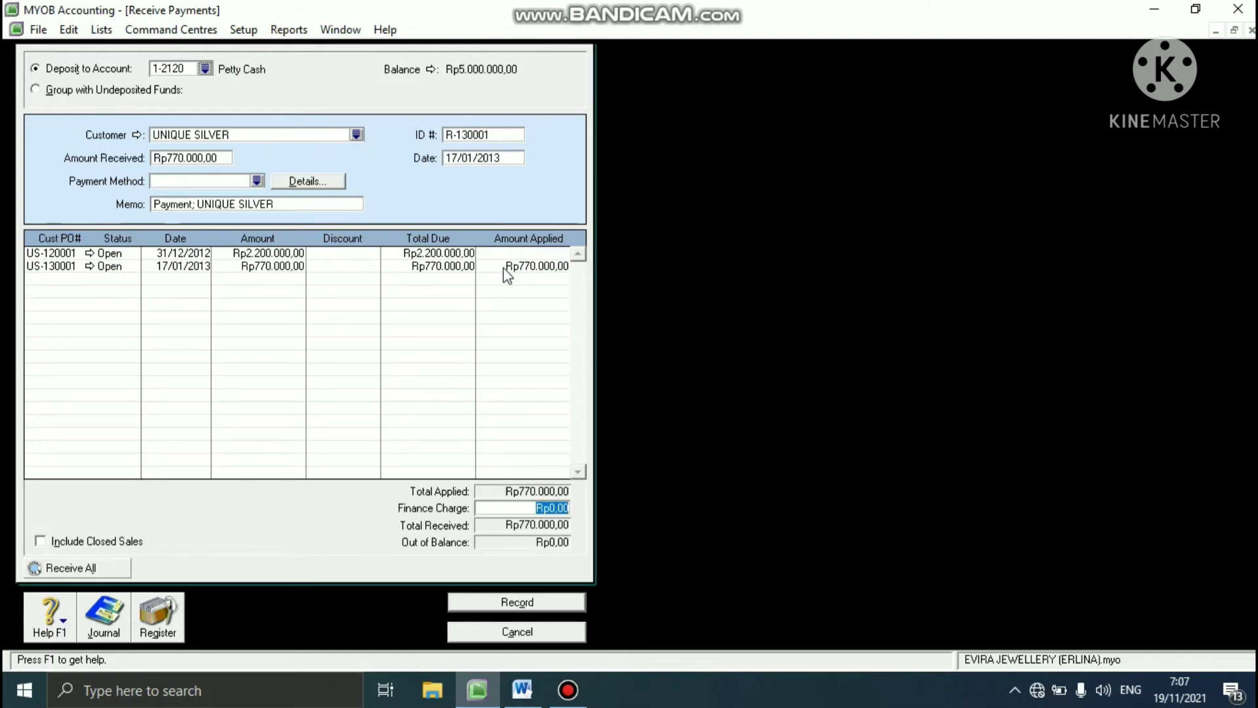
pyautogui.click(456, 607)
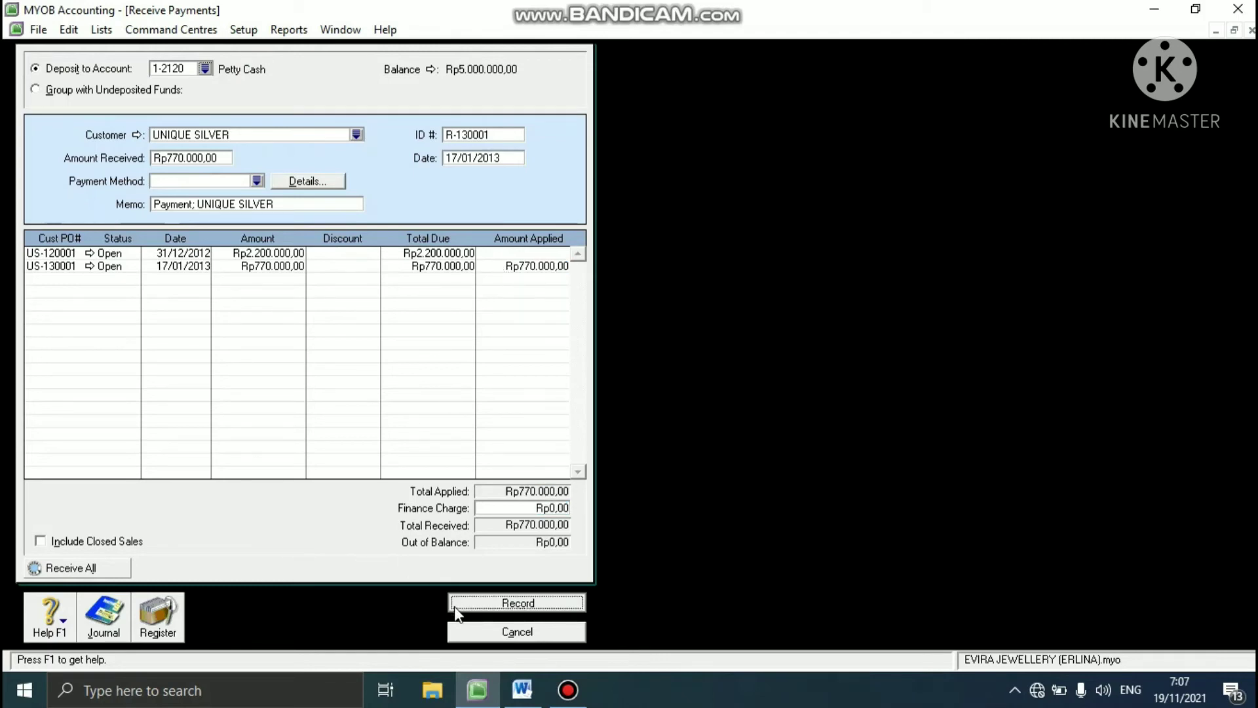
pyautogui.click(490, 632)
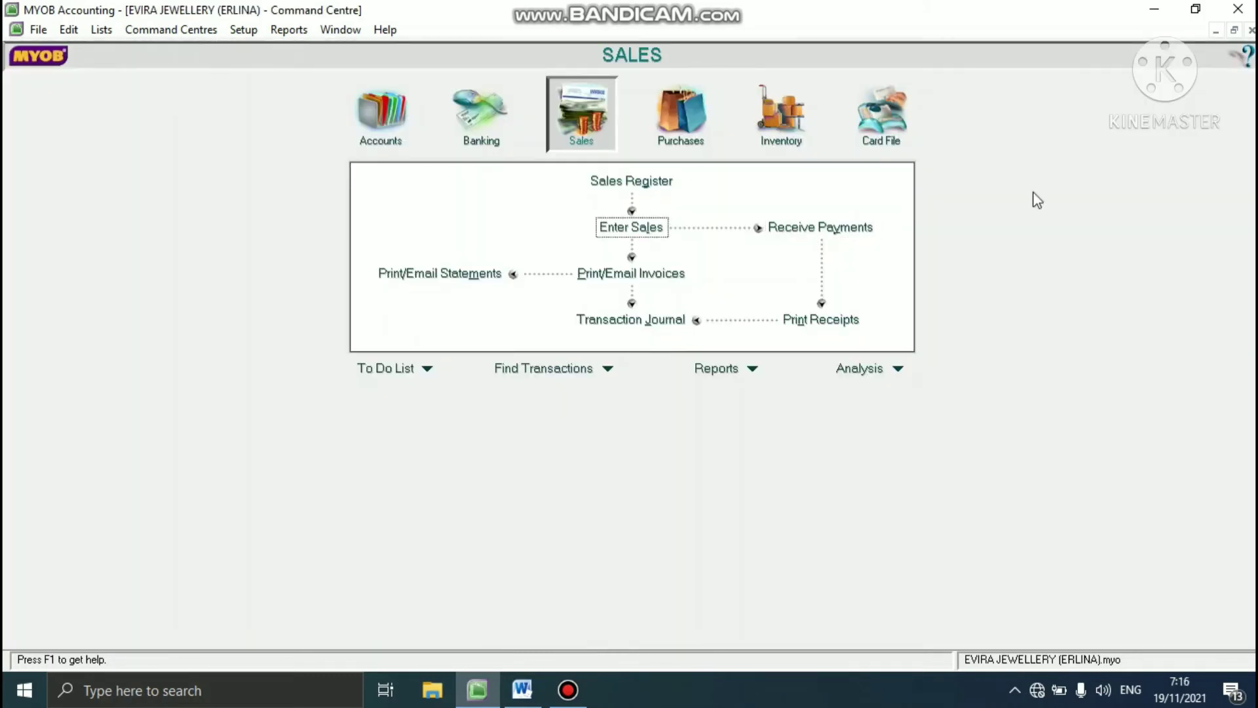
# - Check the 18 Jan discount-credit note in the Word case study and start a new service sale for UNIQUE SILVER
pyautogui.click(522, 693)
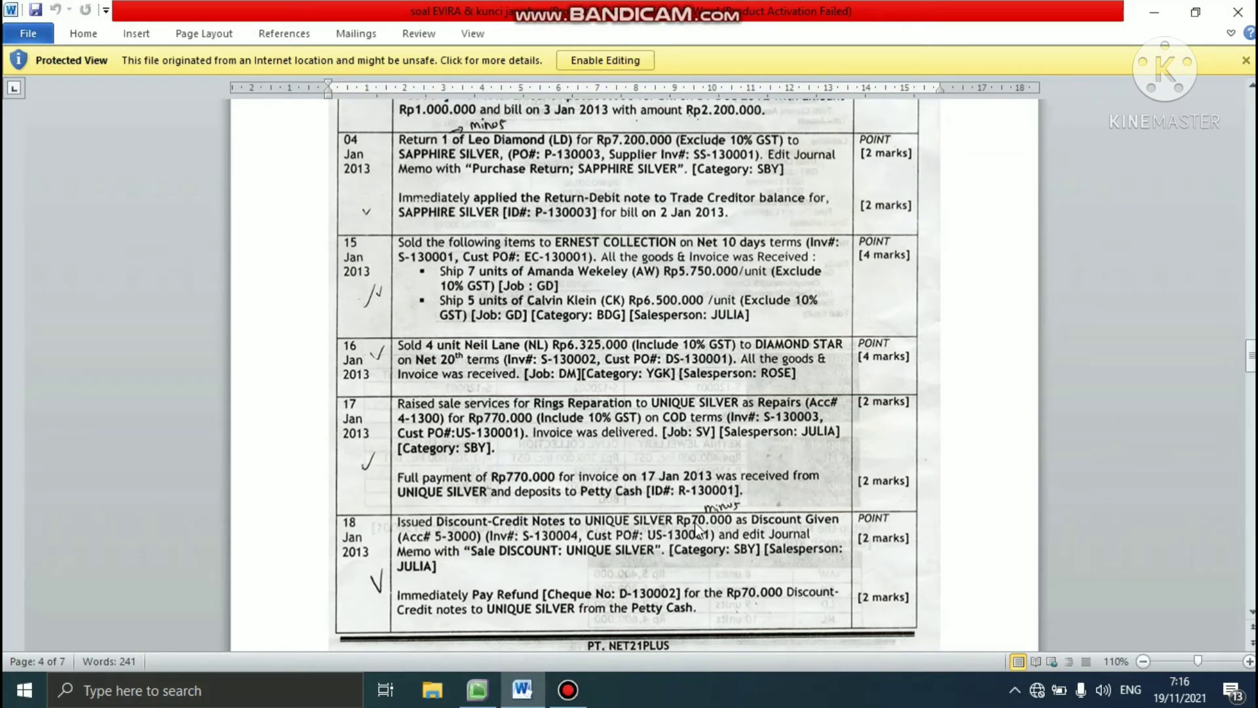
pyautogui.click(477, 691)
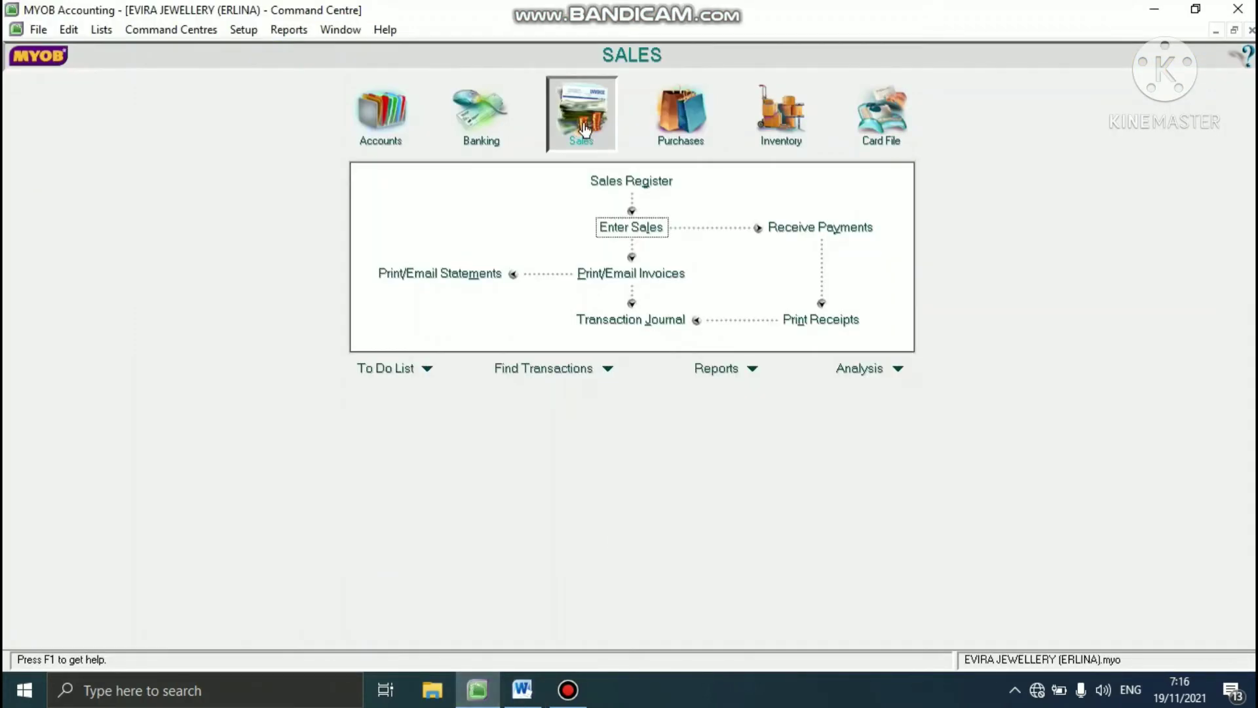
pyautogui.click(619, 234)
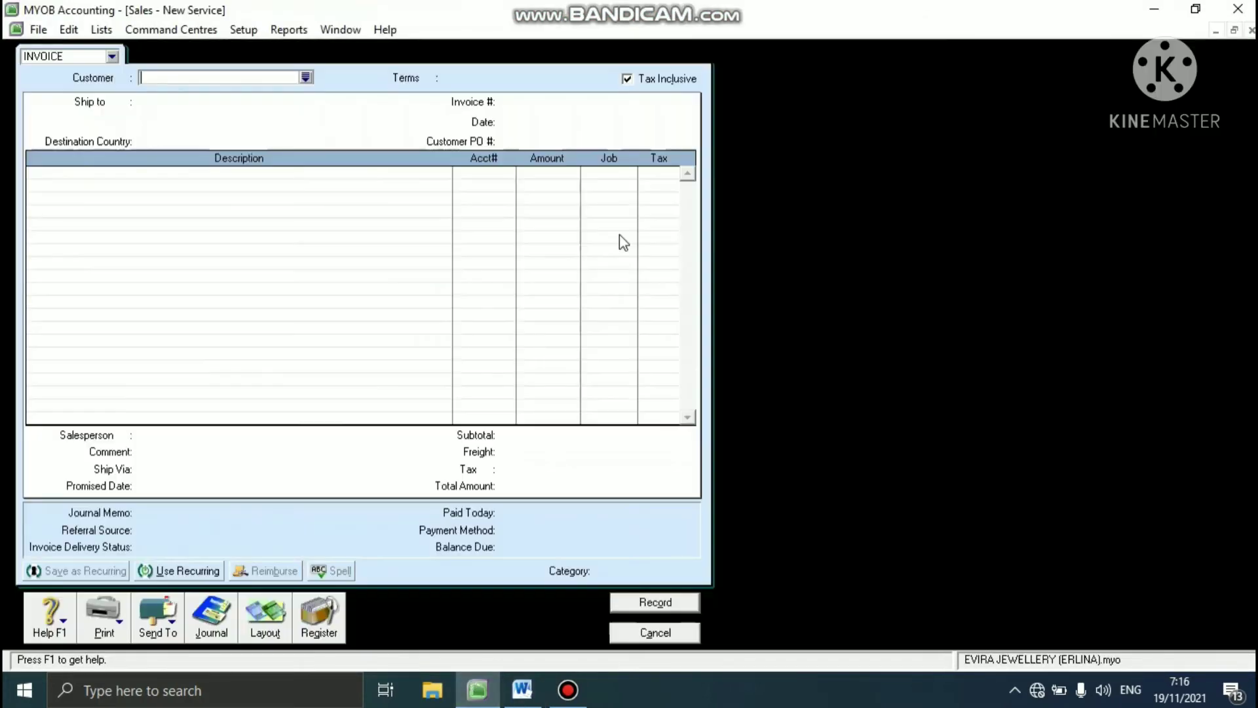
pyautogui.click(305, 78)
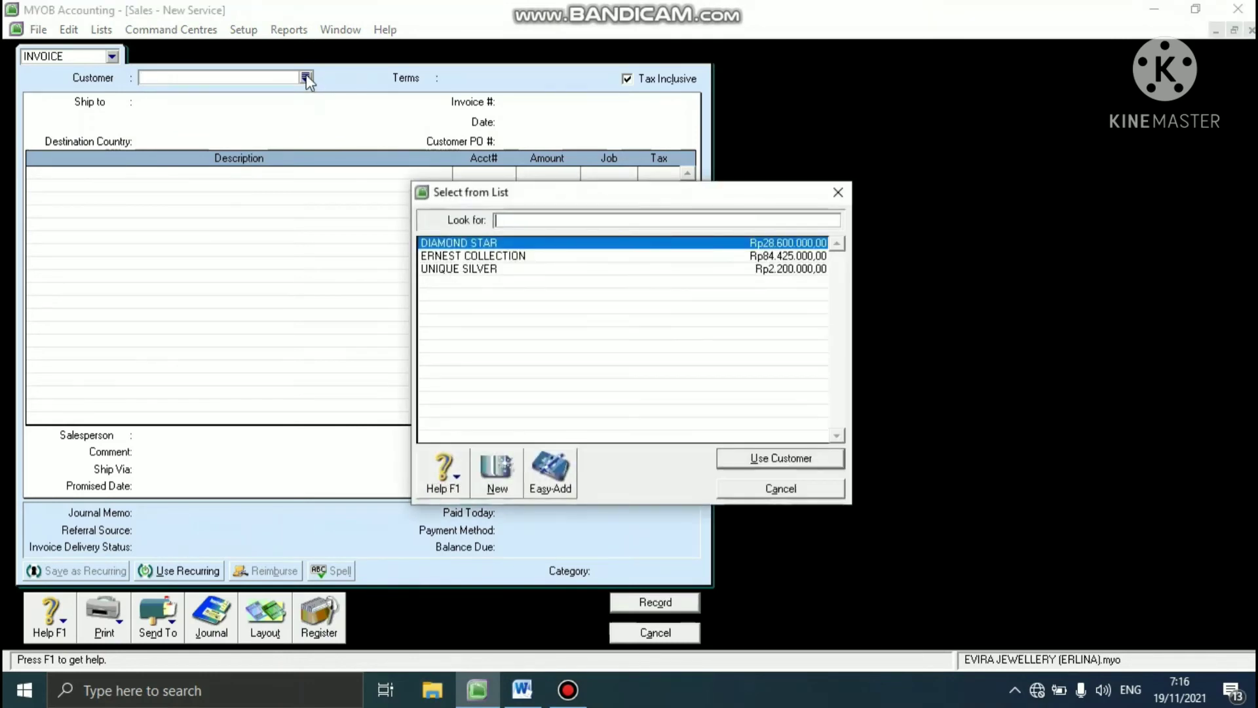
pyautogui.click(448, 268)
pyautogui.click(743, 458)
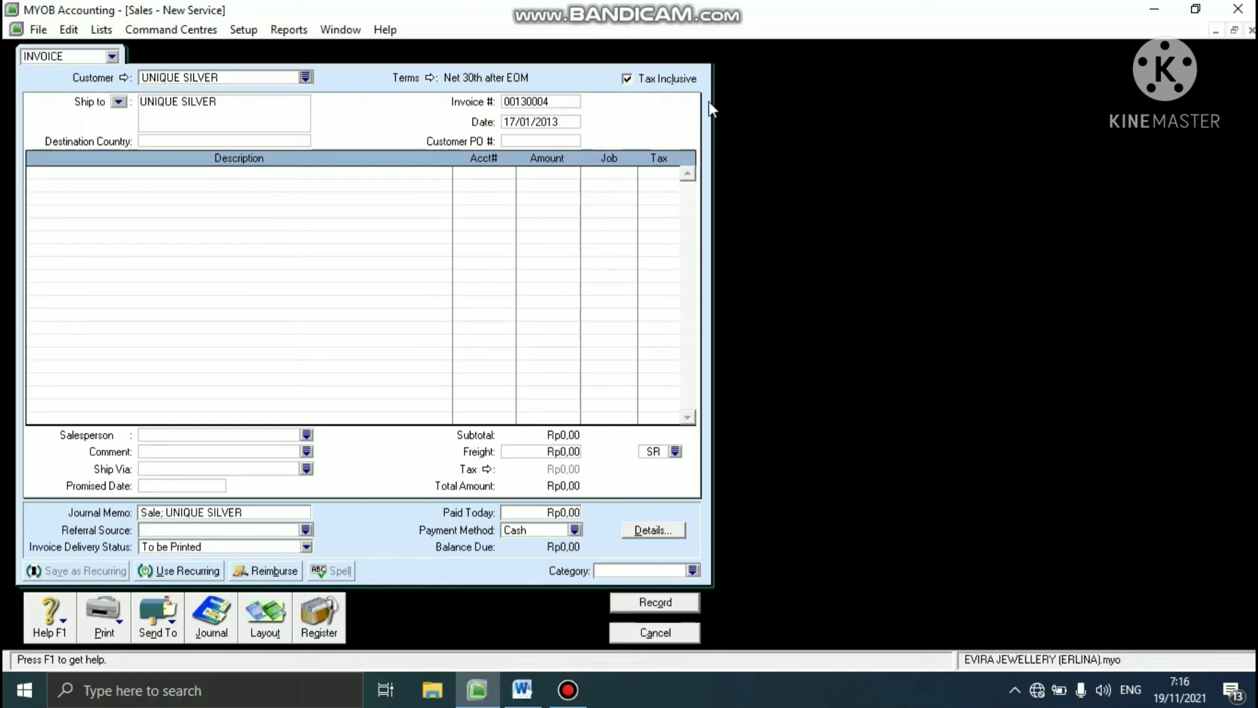
# - Set the sale's invoice number to S-130004, date to 18/01/2013 and customer PO number to US-130001
pyautogui.click(539, 102)
pyautogui.write('S-130004')
pyautogui.click(532, 122)
pyautogui.write('1')
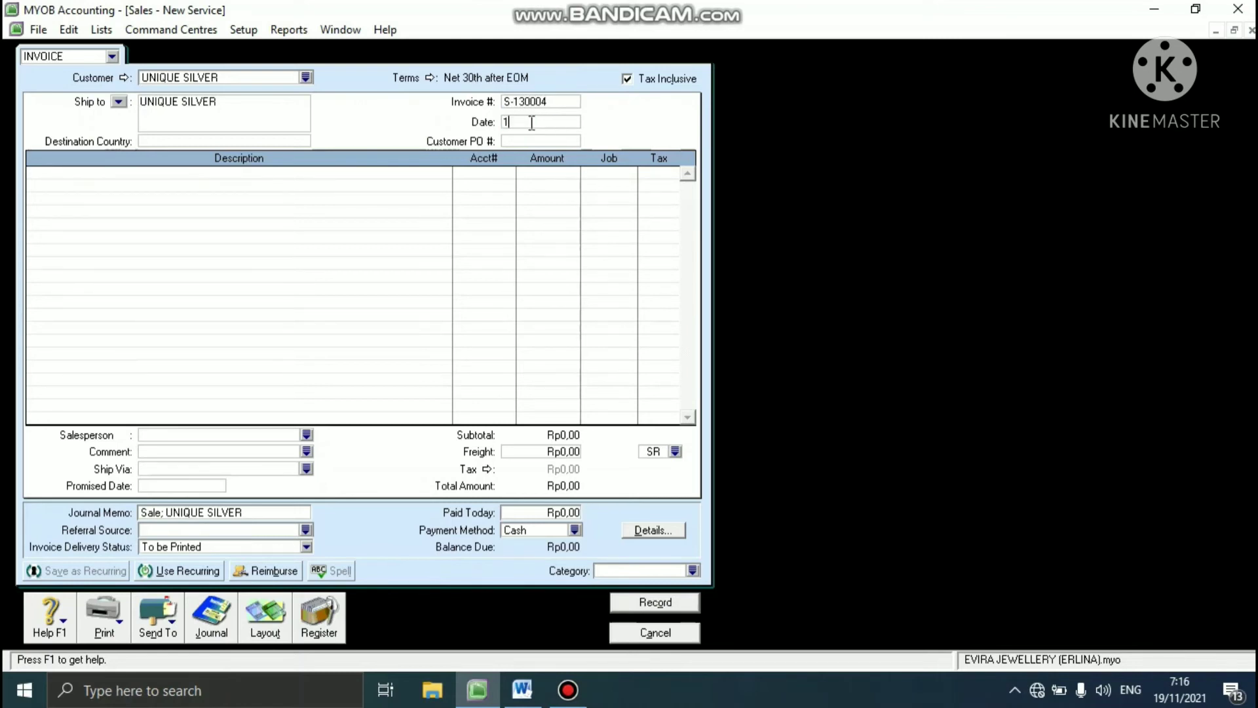
pyautogui.write('8/01/2013')
pyautogui.press('Tab')
pyautogui.write('US-130001')
pyautogui.press('Tab')
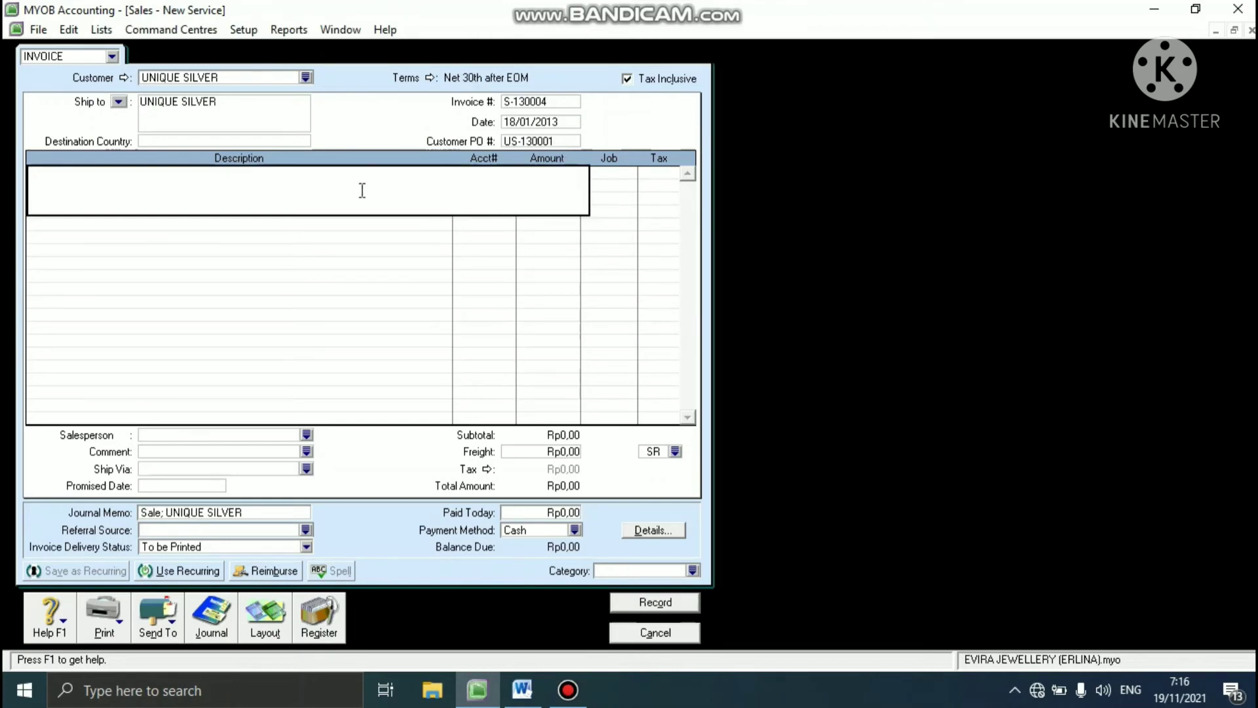
# - Enter DISCOUNR-CREDIT NOTES as the description of the first sale line
pyautogui.write('DISCOUNR')
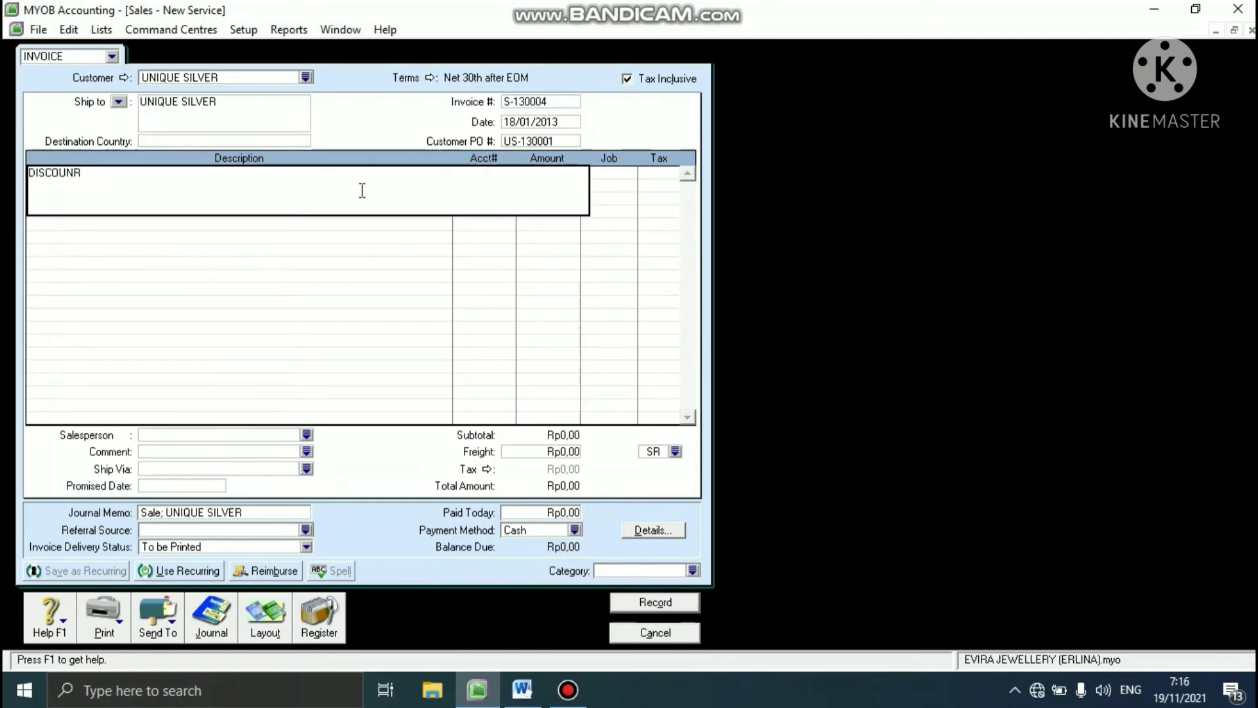
pyautogui.write('-CRED')
pyautogui.write('I NOTES')
pyautogui.press('Left')
pyautogui.press('Left')
pyautogui.press('Left')
pyautogui.press('Left')
pyautogui.press('Left')
pyautogui.press('Left')
pyautogui.write('T')
pyautogui.press('Right')
pyautogui.press('Right')
pyautogui.press('Right')
pyautogui.press('Right')
pyautogui.press('Right')
pyautogui.press('Right')
pyautogui.press('Tab')
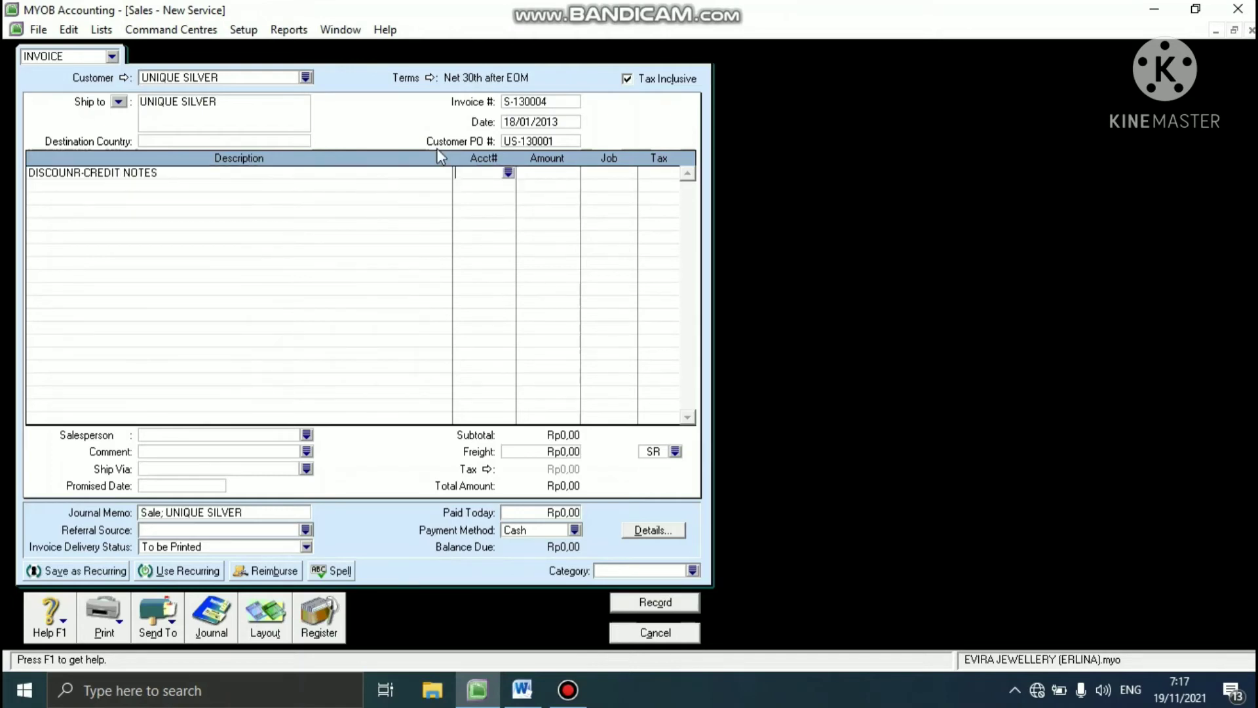
# - Assign the Discounts Given account 5-3000 to the credit note line
pyautogui.click(508, 173)
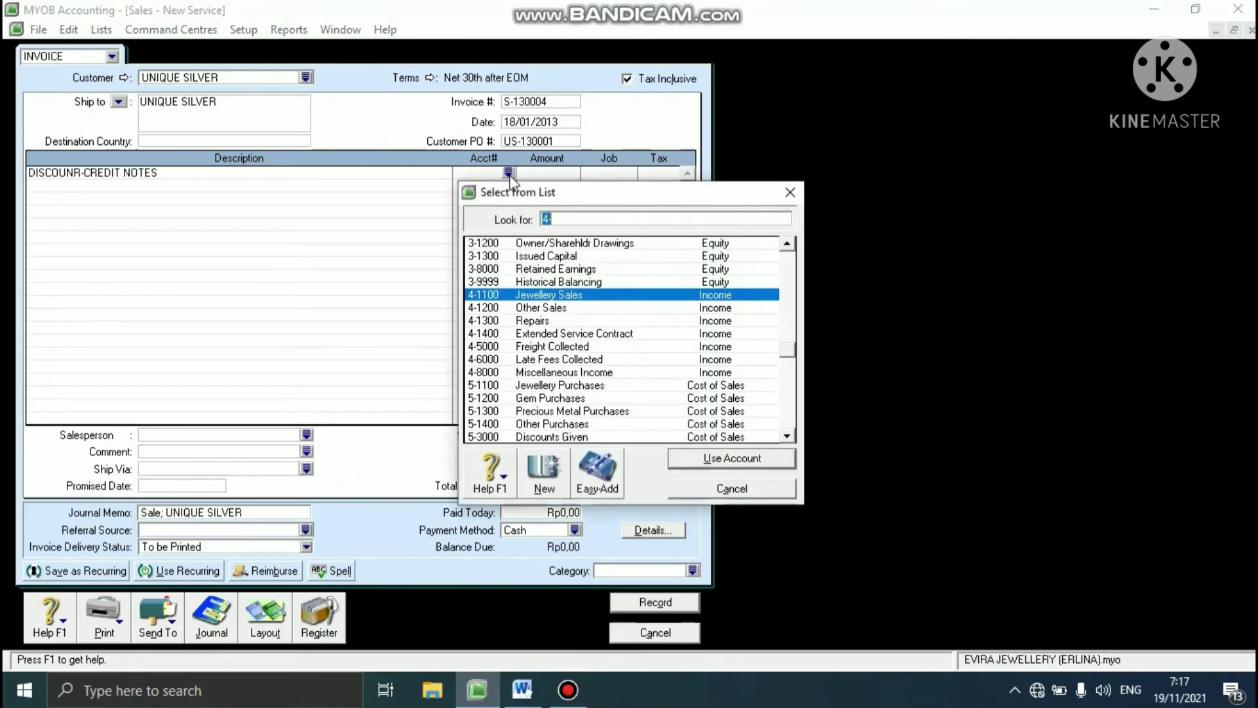
pyautogui.write('5')
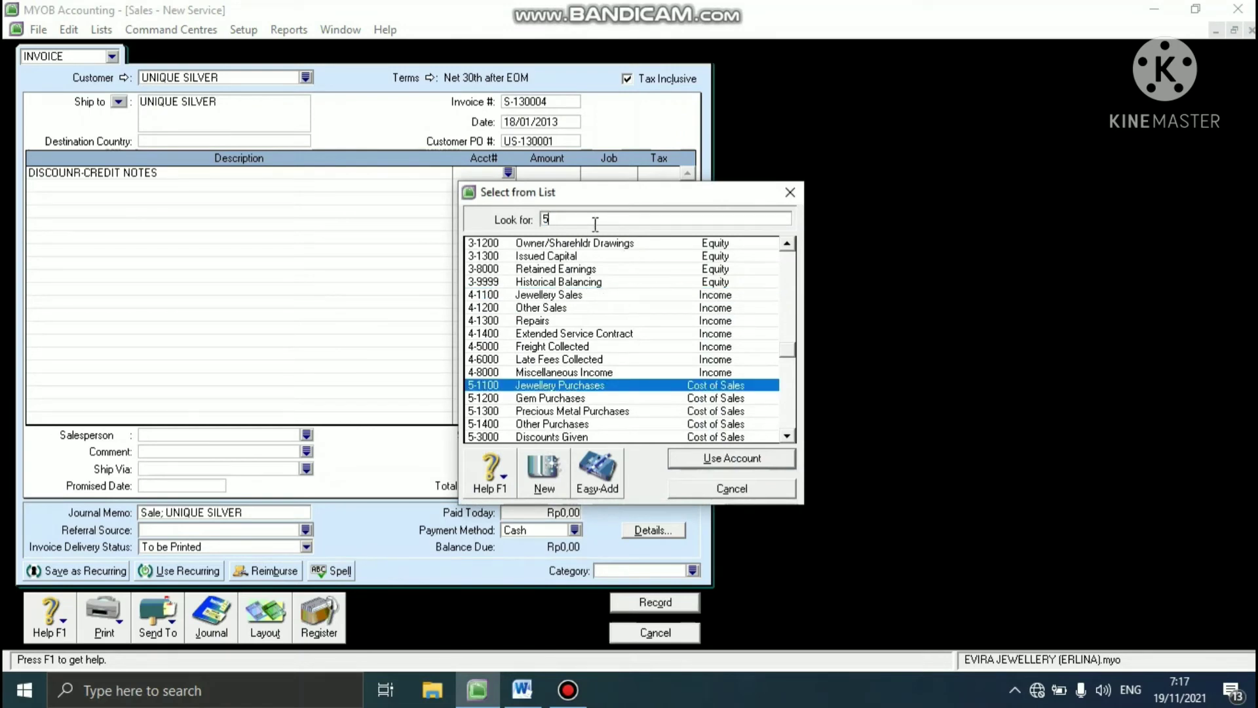
pyautogui.write('-3')
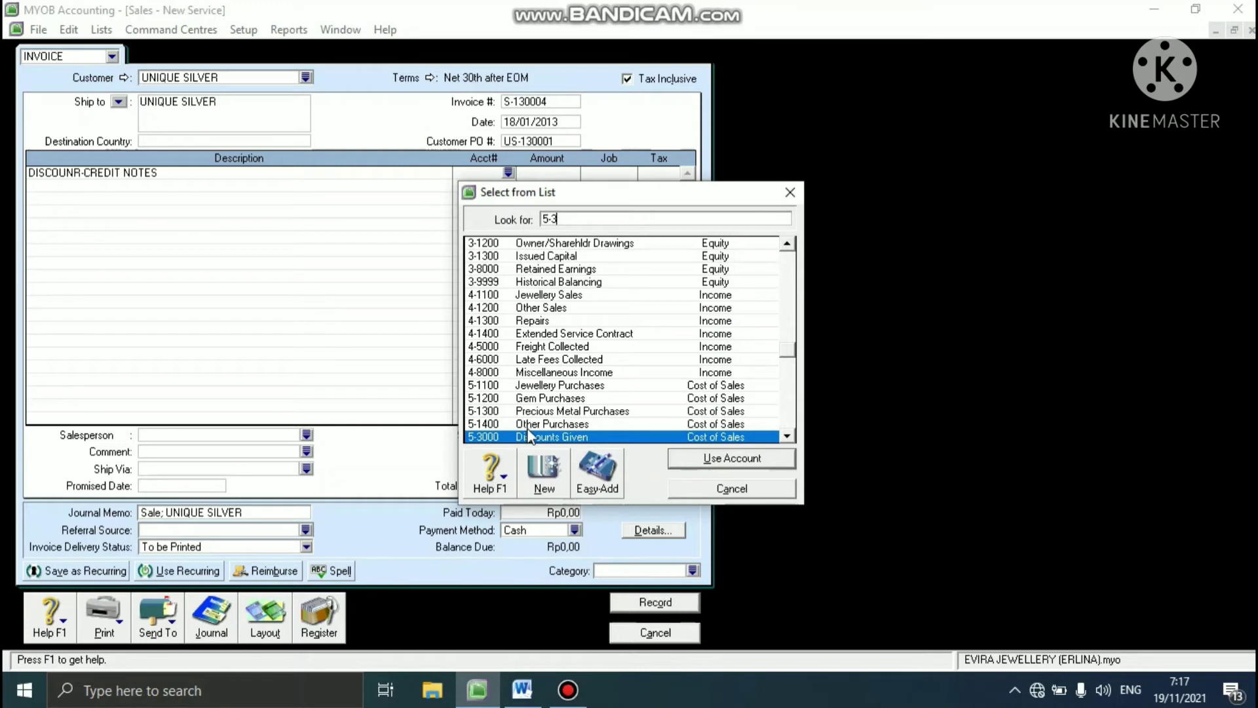
pyautogui.write('000')
pyautogui.click(699, 461)
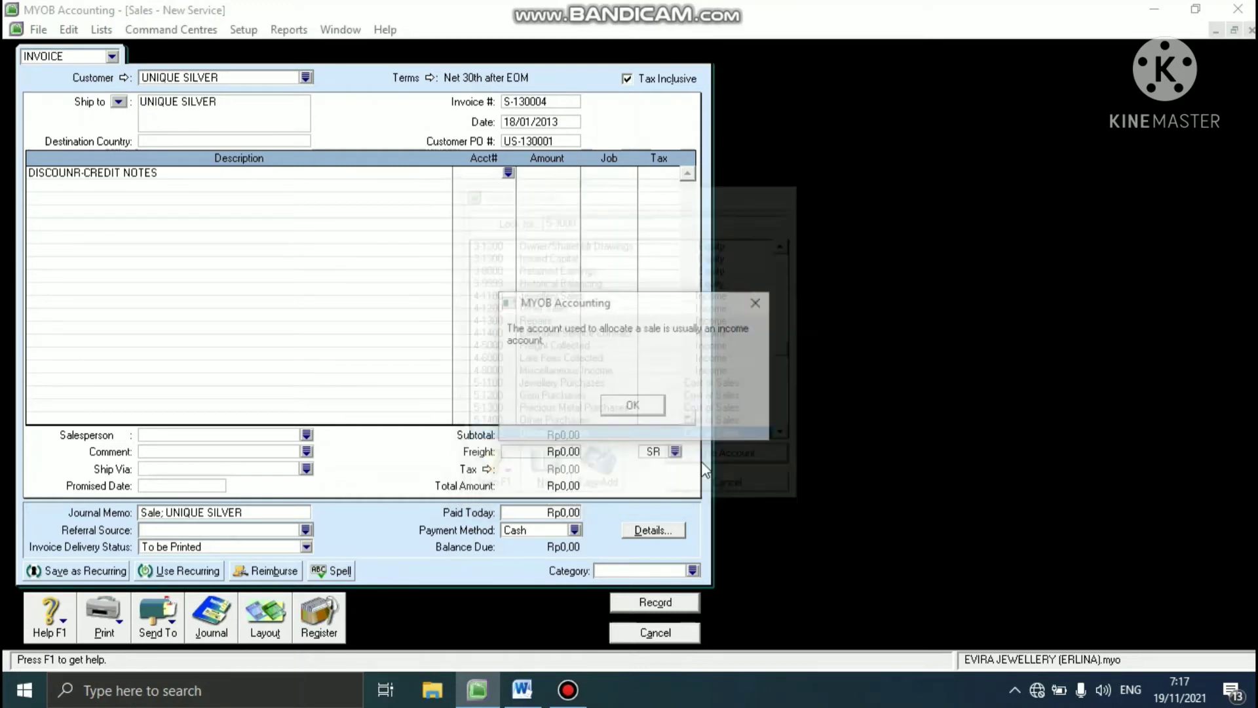
pyautogui.click(633, 406)
pyautogui.press('Tab')
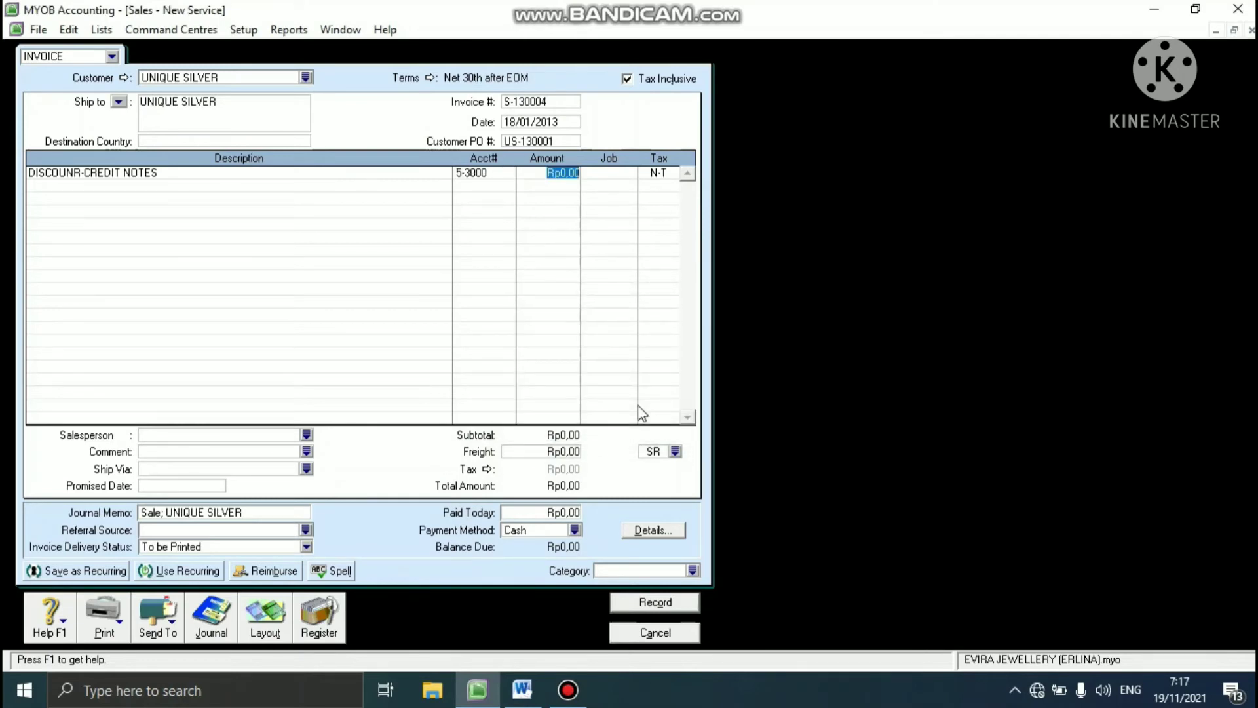
# - Set the credit note line's amount to -Rp70.000 and assign the first listed employee as salesperson
pyautogui.write('-Rp')
pyautogui.write('70.')
pyautogui.write('00')
pyautogui.write('00')
pyautogui.press('Tab')
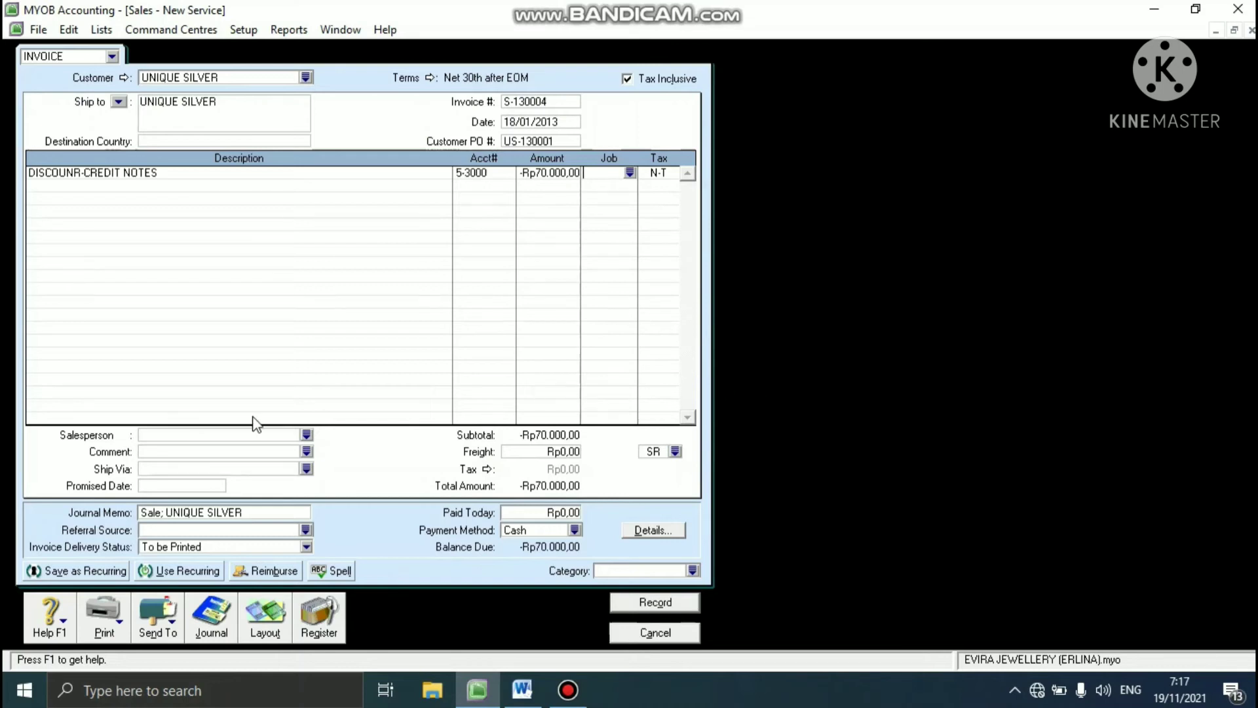
pyautogui.click(306, 434)
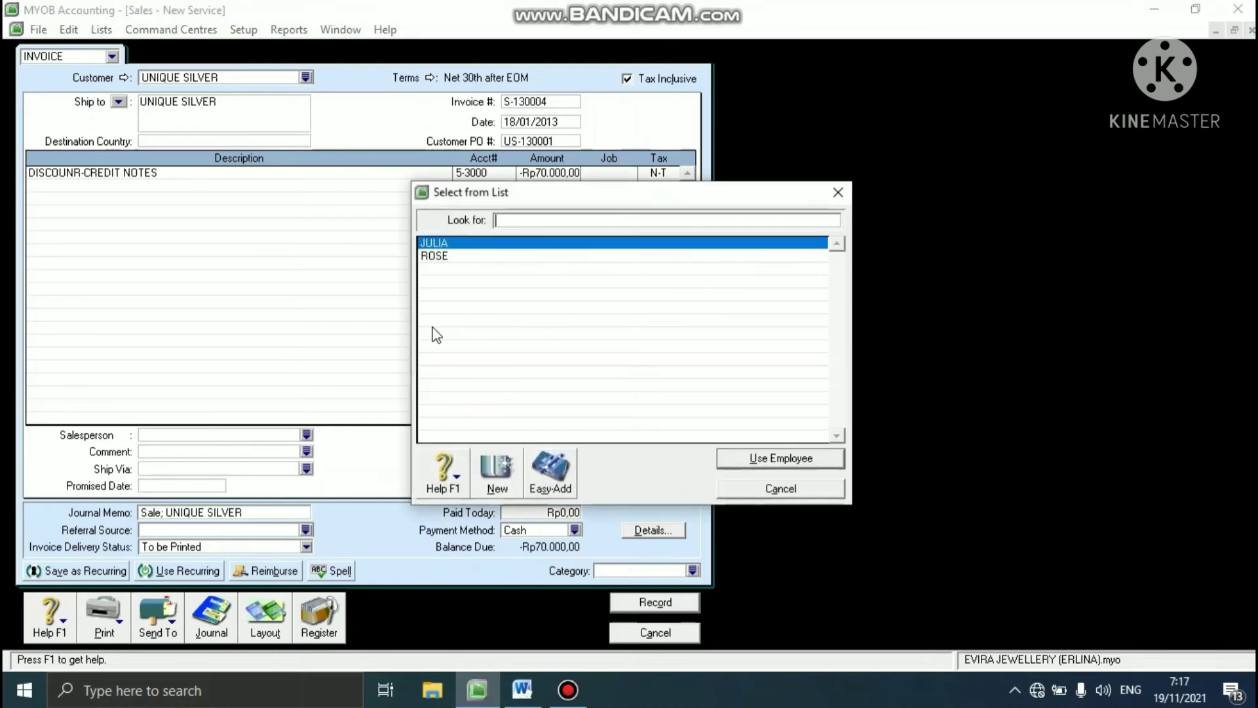
pyautogui.click(765, 456)
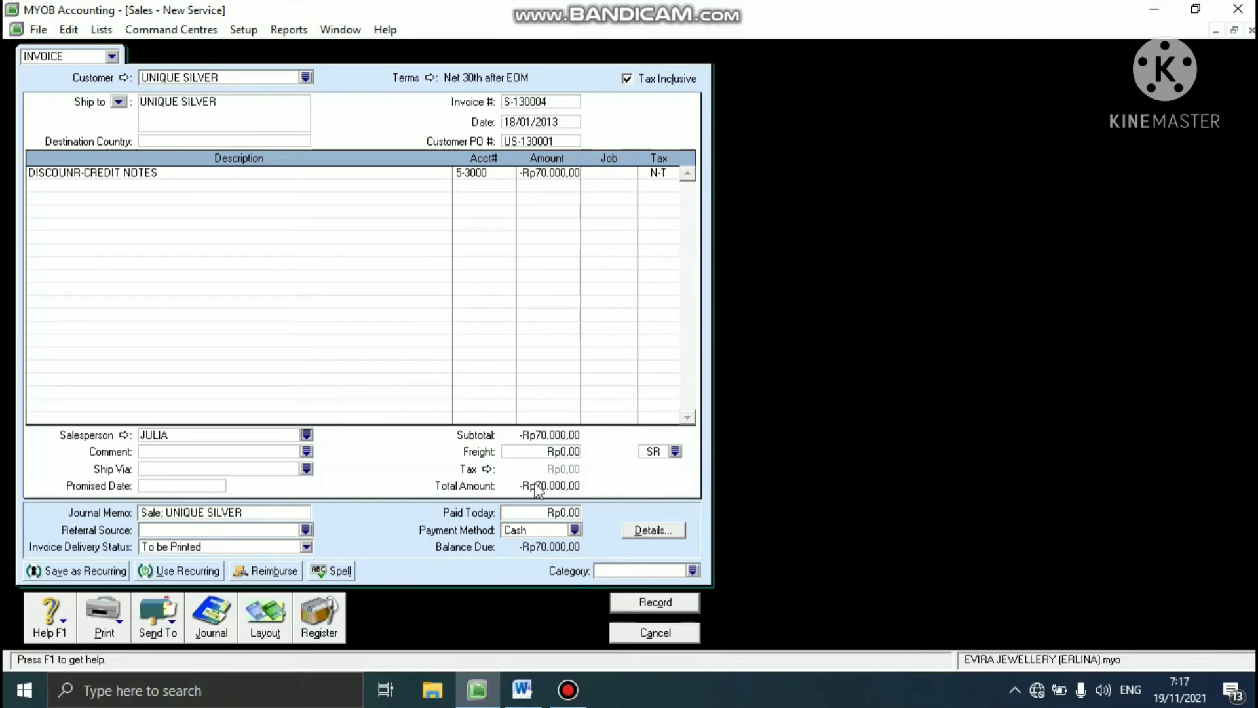
# - Change the credit note's journal memo to "Sale DISCOUNT; UNIQUE SILVER"
pyautogui.click(162, 512)
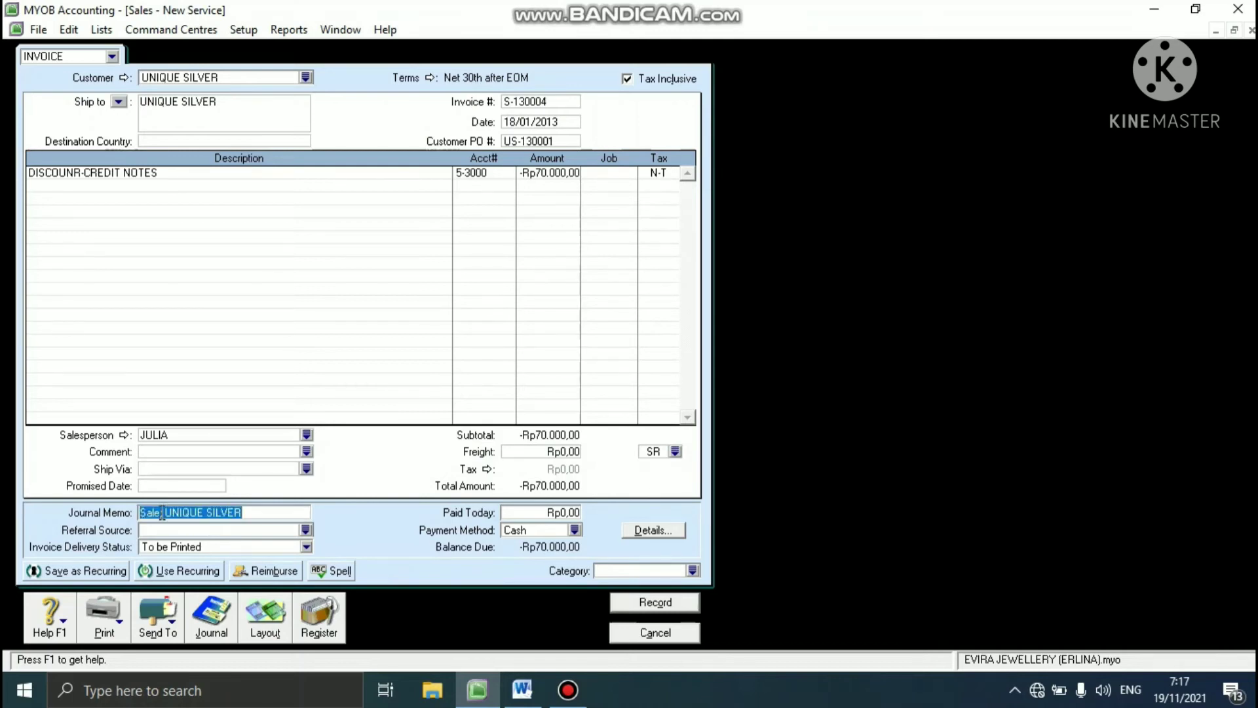
pyautogui.click(162, 512)
pyautogui.write('DIS')
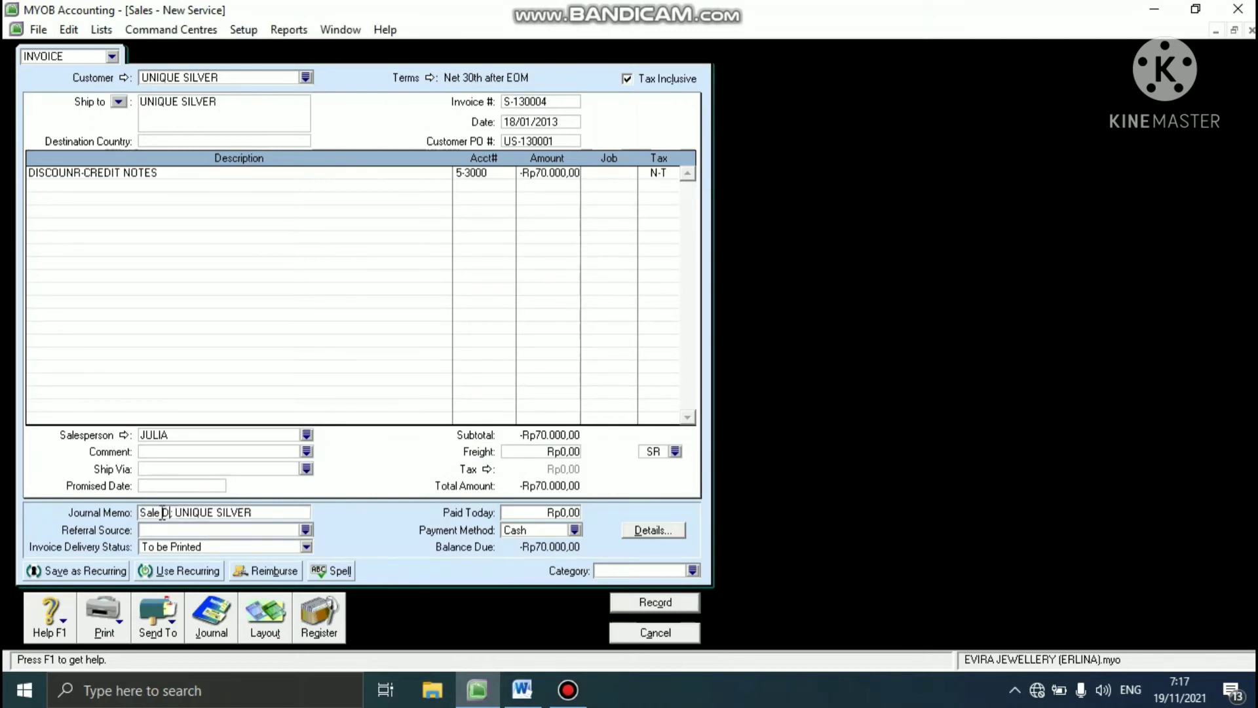
pyautogui.write('COUNT')
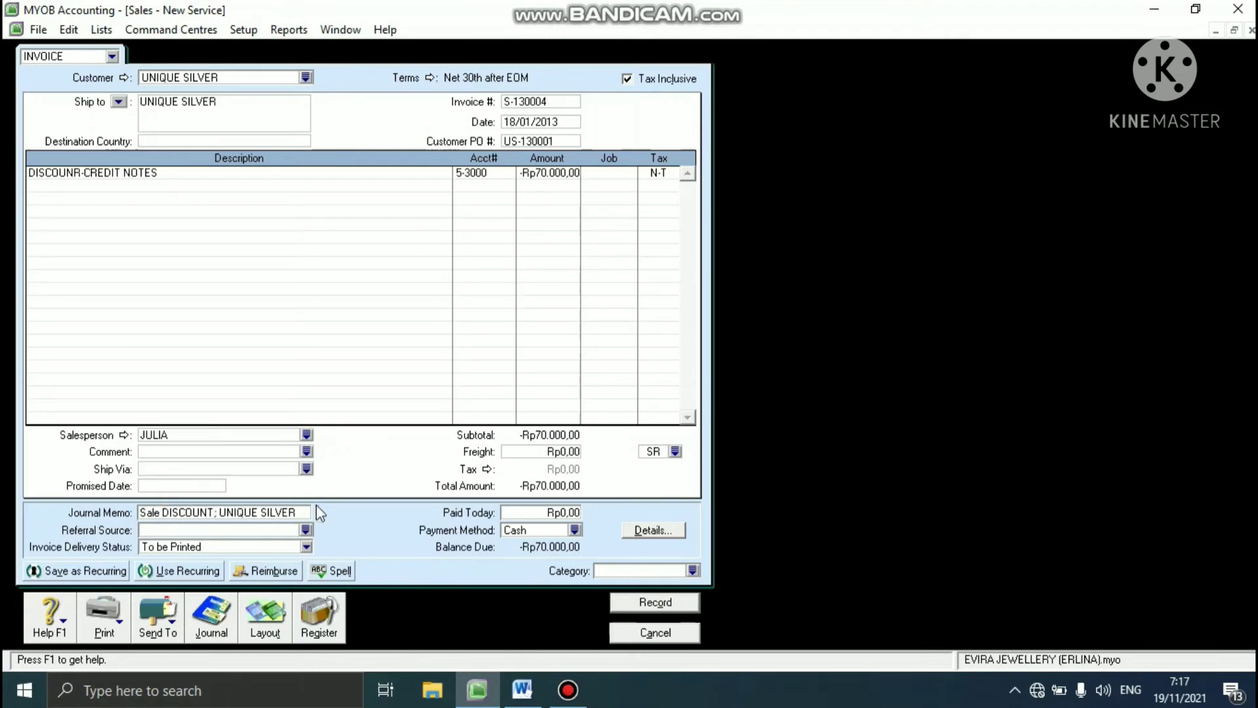
# - Assign category SBY to the credit note, record it without job numbers, and close the sales entry window
pyautogui.click(693, 571)
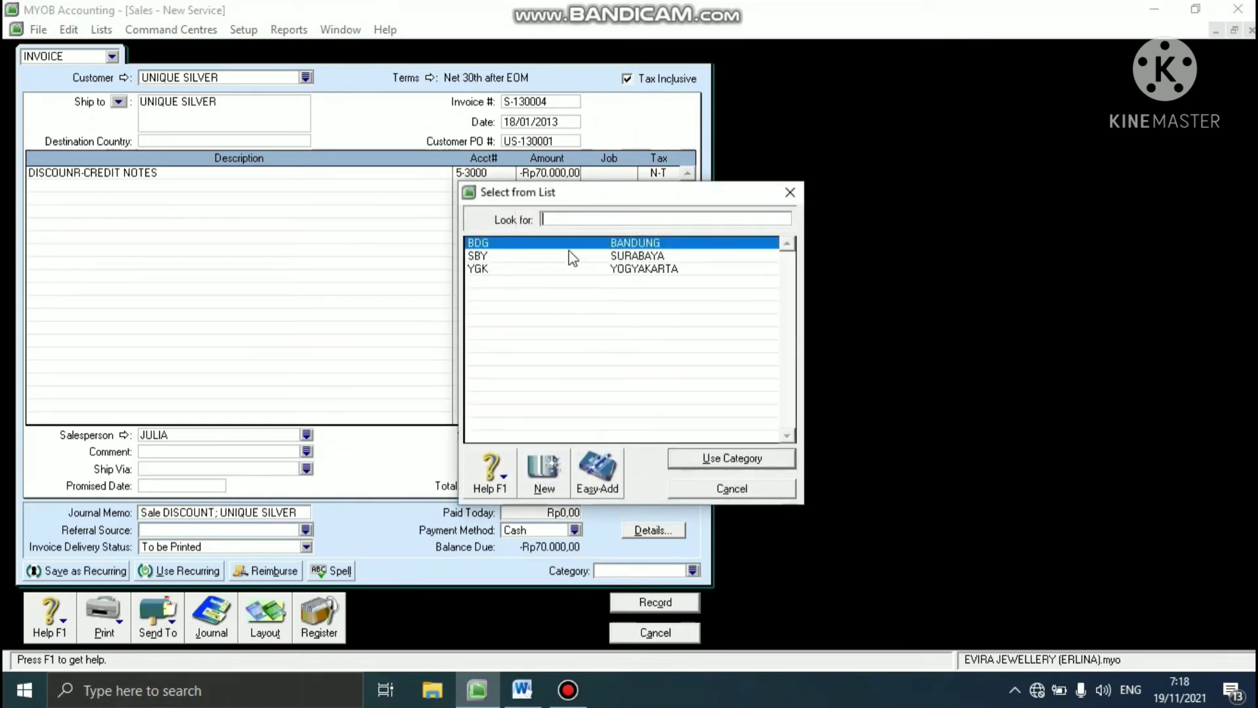
pyautogui.write('SBY')
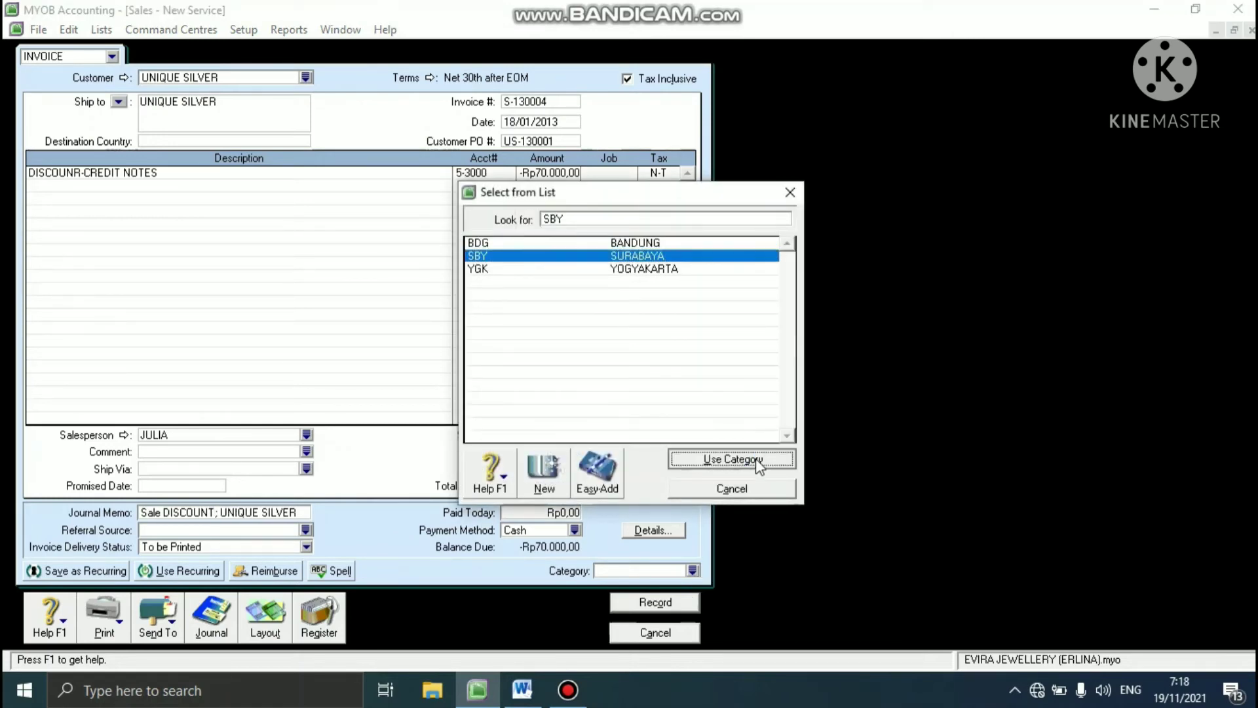
pyautogui.click(756, 458)
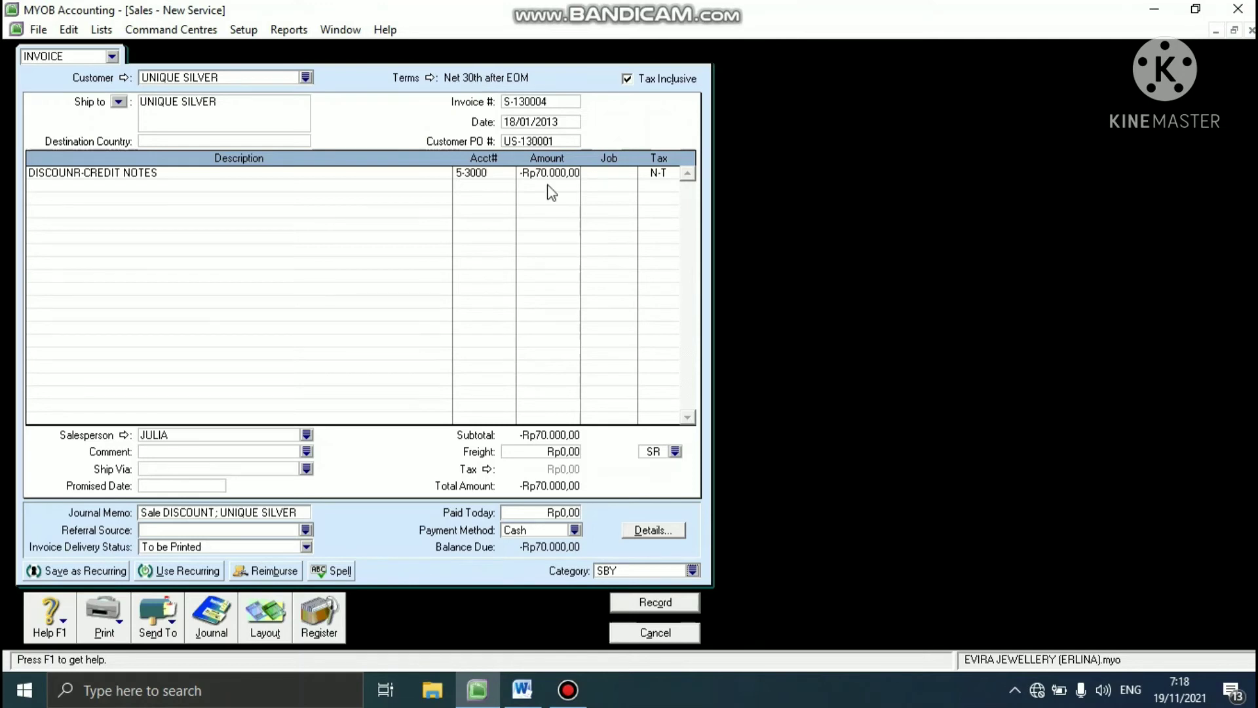
pyautogui.click(634, 602)
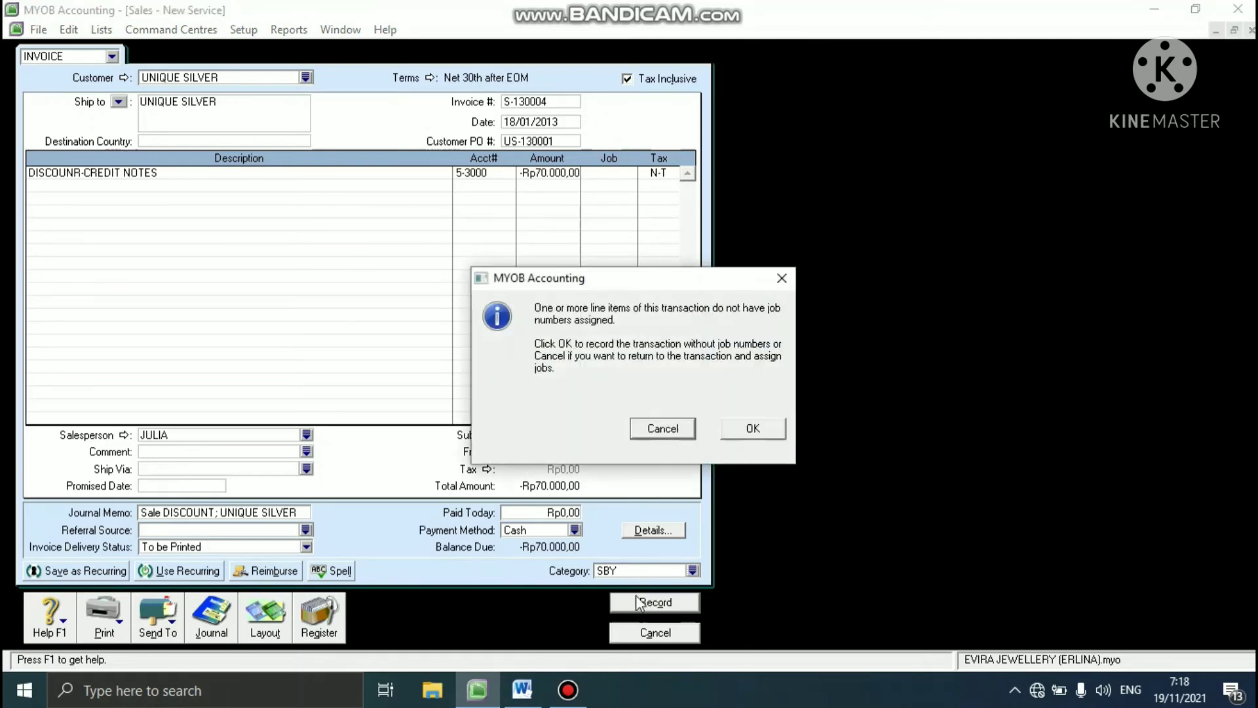
pyautogui.click(765, 435)
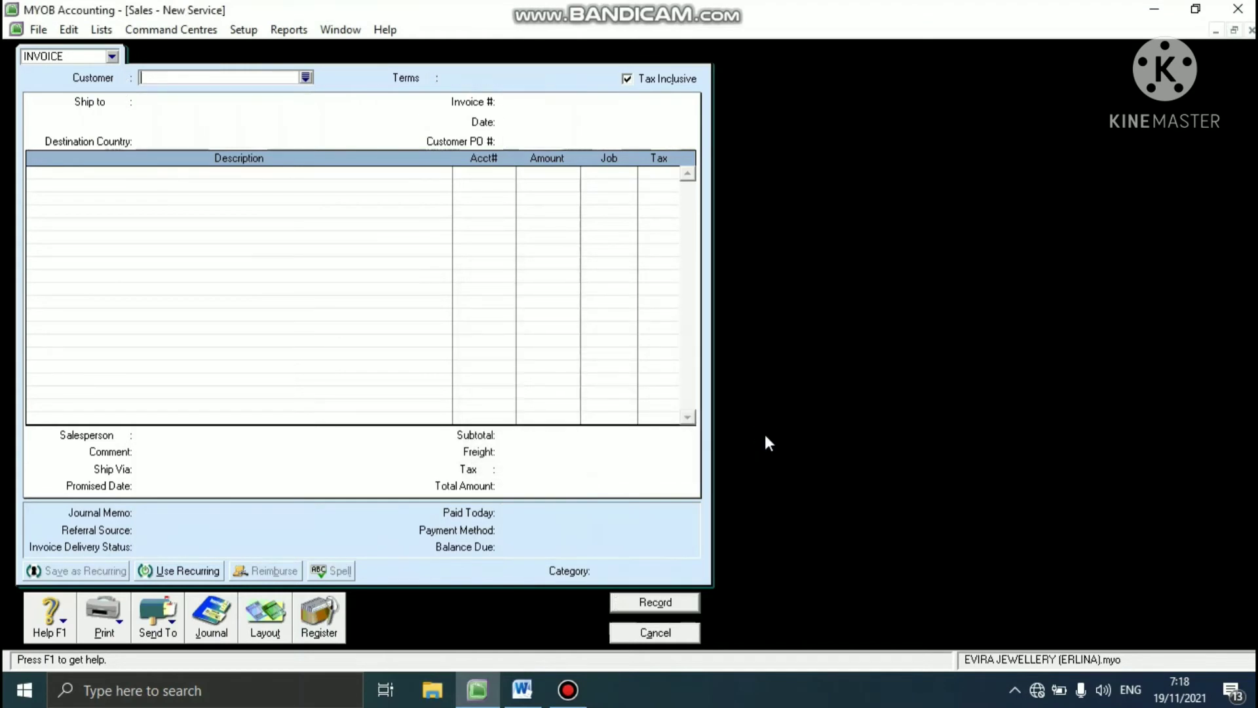
pyautogui.click(637, 632)
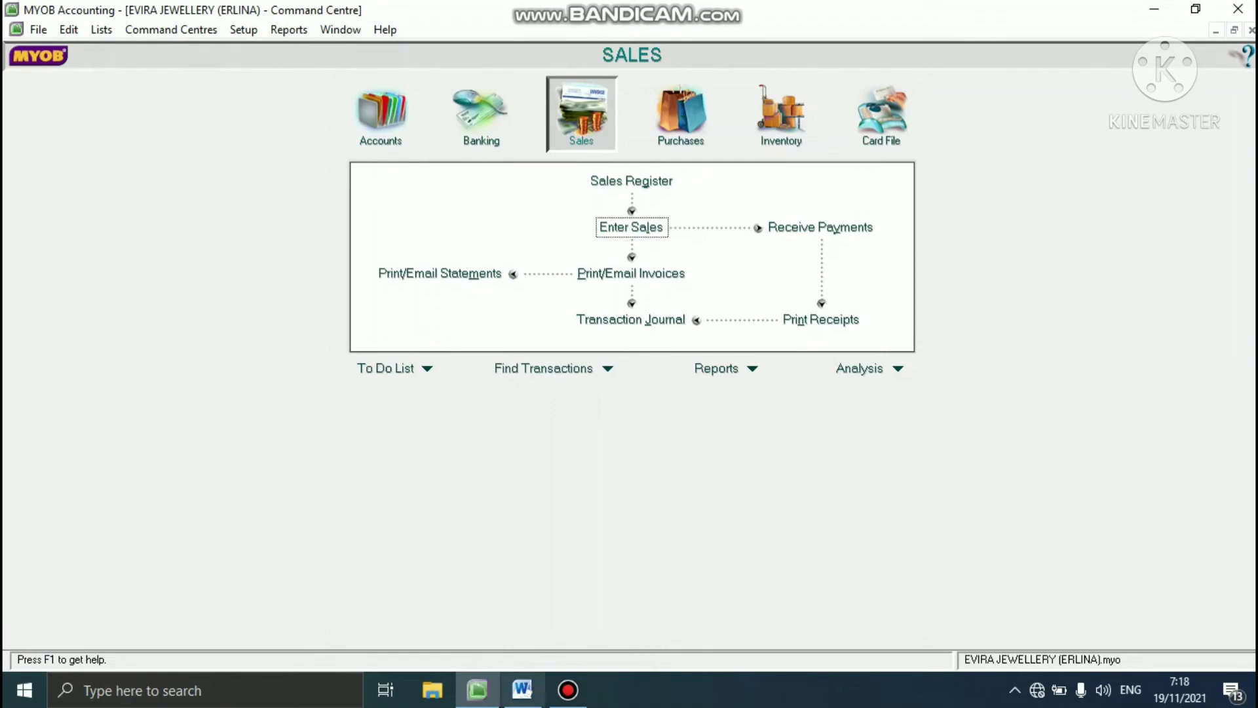
# - Check the refund task in the Word case study and start paying a refund for UNIQUE SILVER's credit S-130004 in MYOB
pyautogui.click(516, 696)
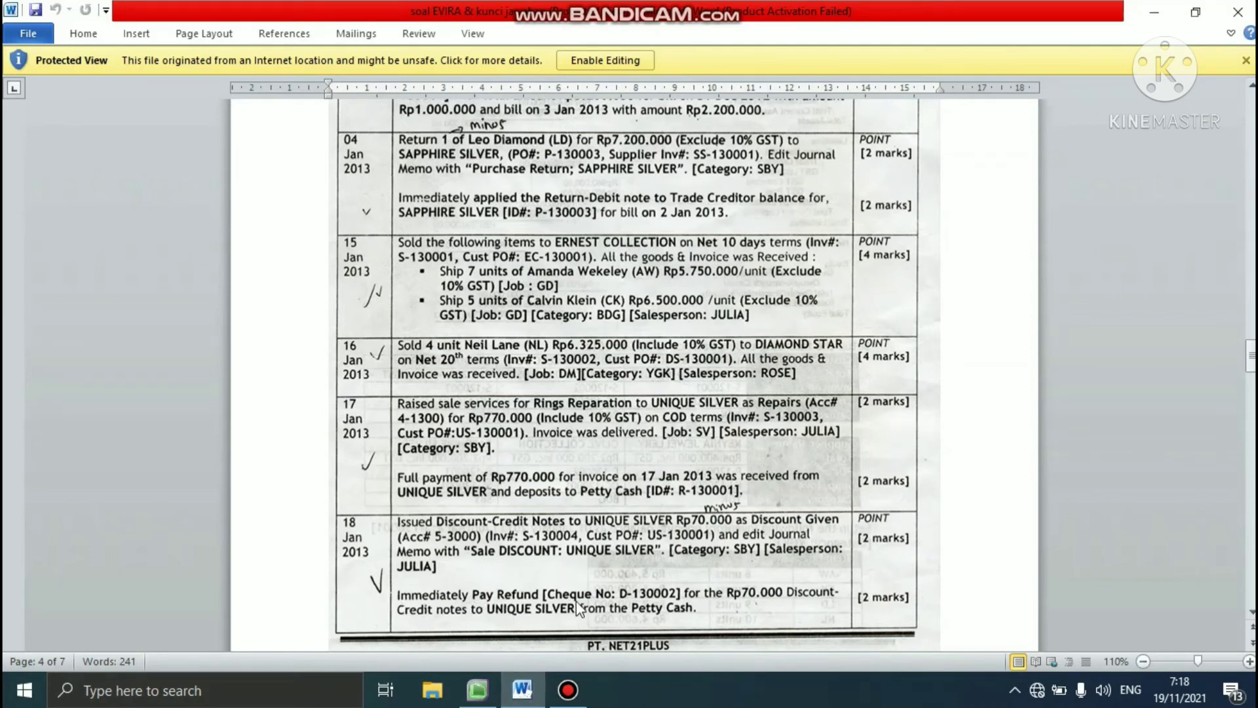
pyautogui.click(476, 690)
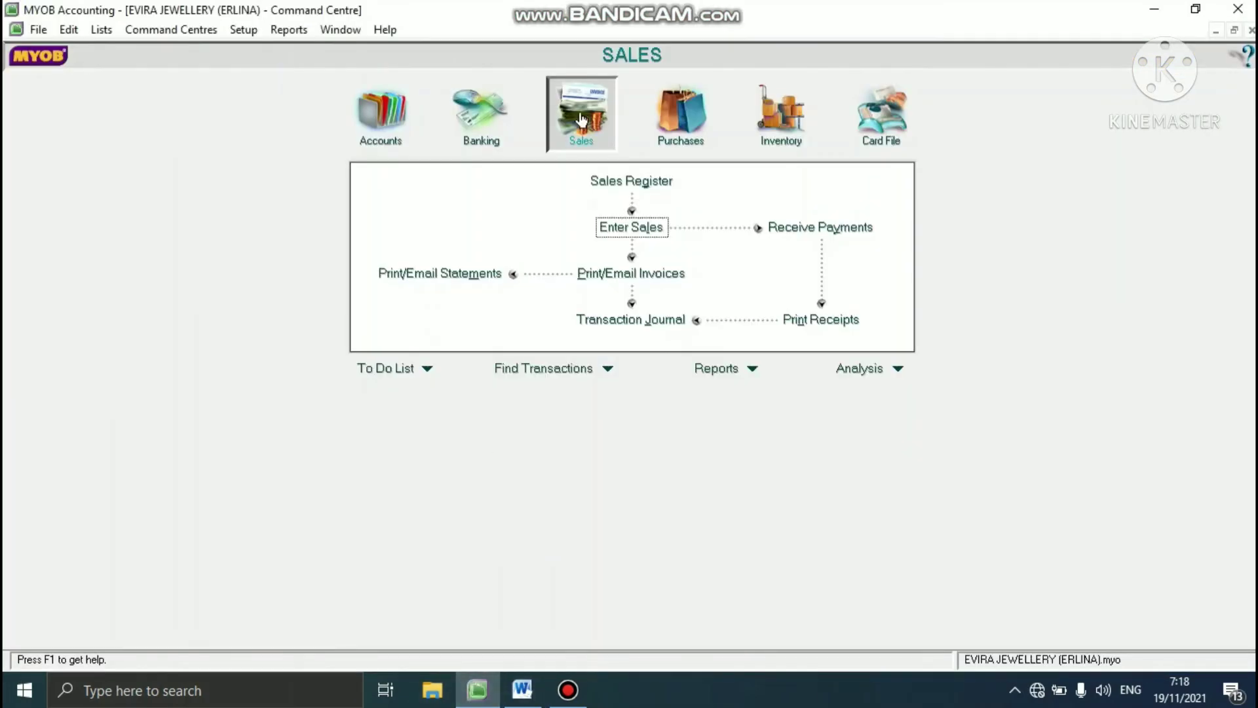
pyautogui.click(642, 186)
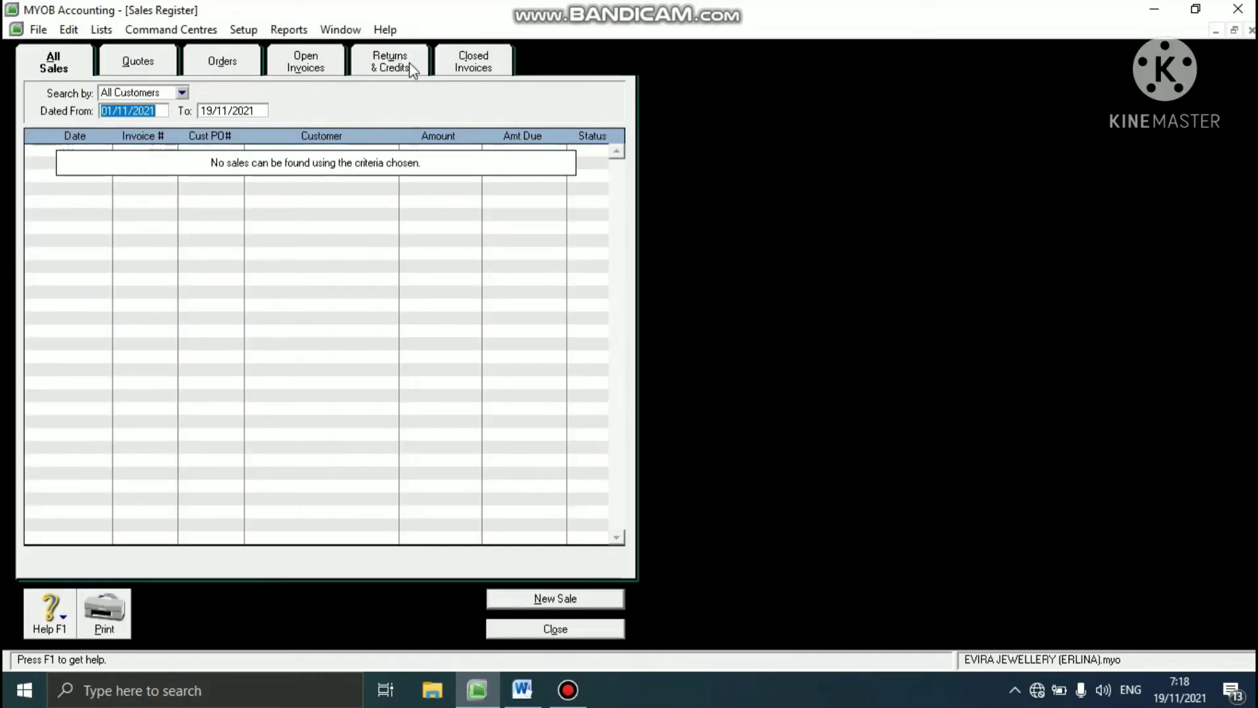
pyautogui.click(412, 68)
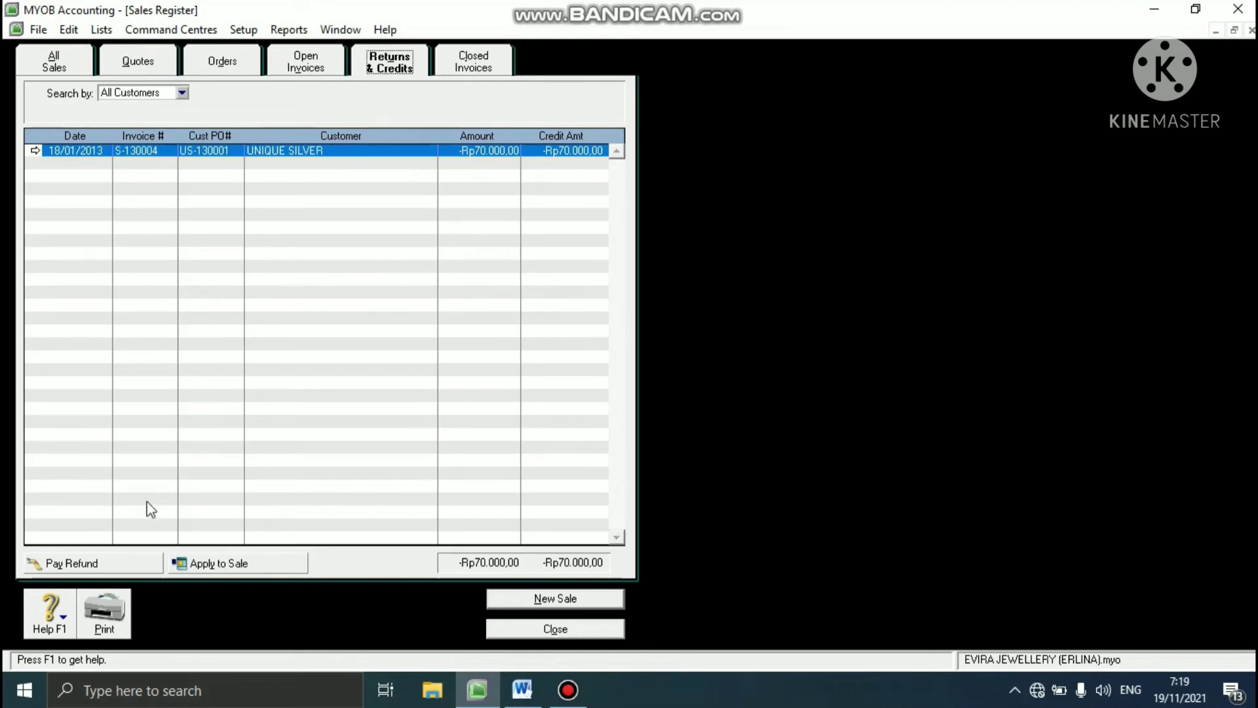
pyautogui.click(87, 562)
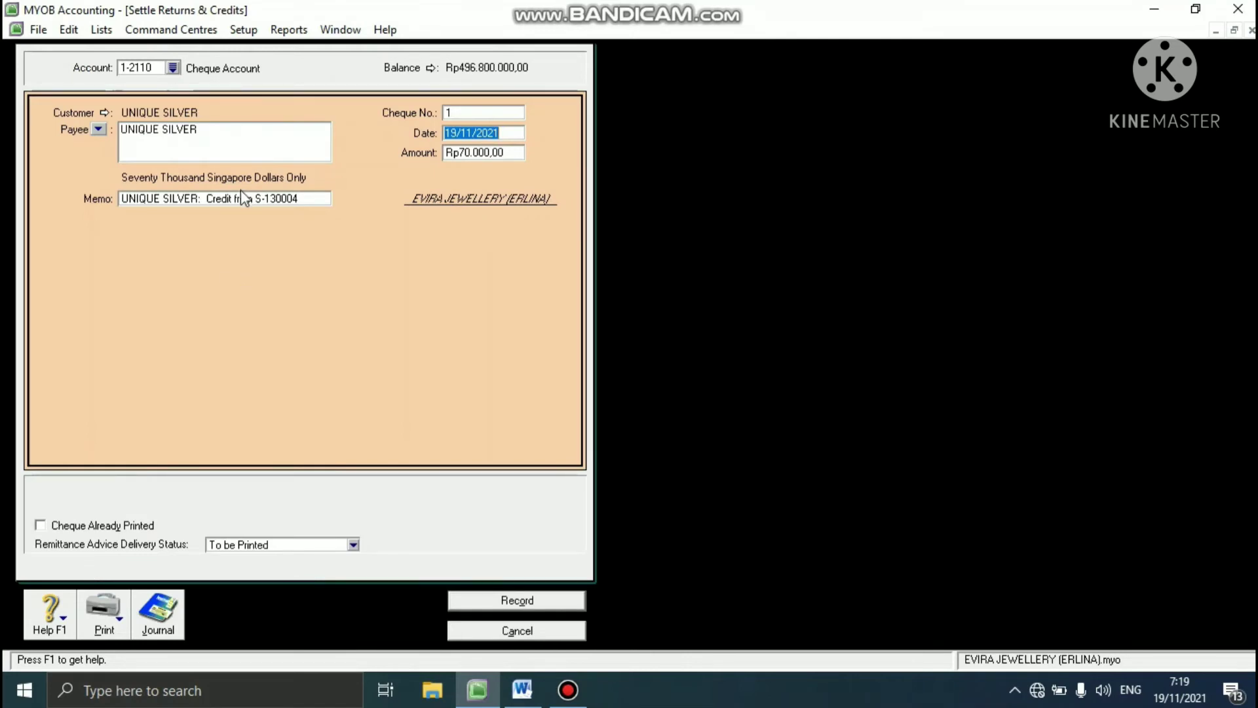
# - Pay the refund from Petty Cash 1-2120 using cheque number D-130002
pyautogui.click(174, 68)
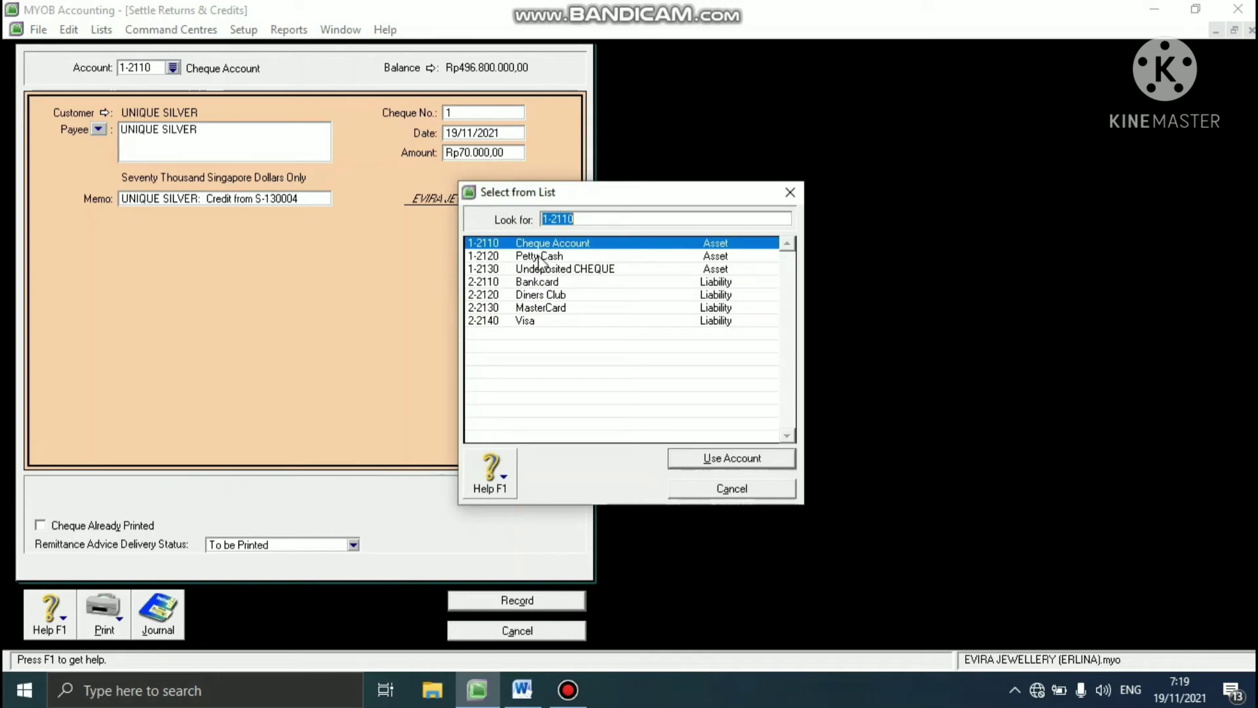
pyautogui.click(541, 258)
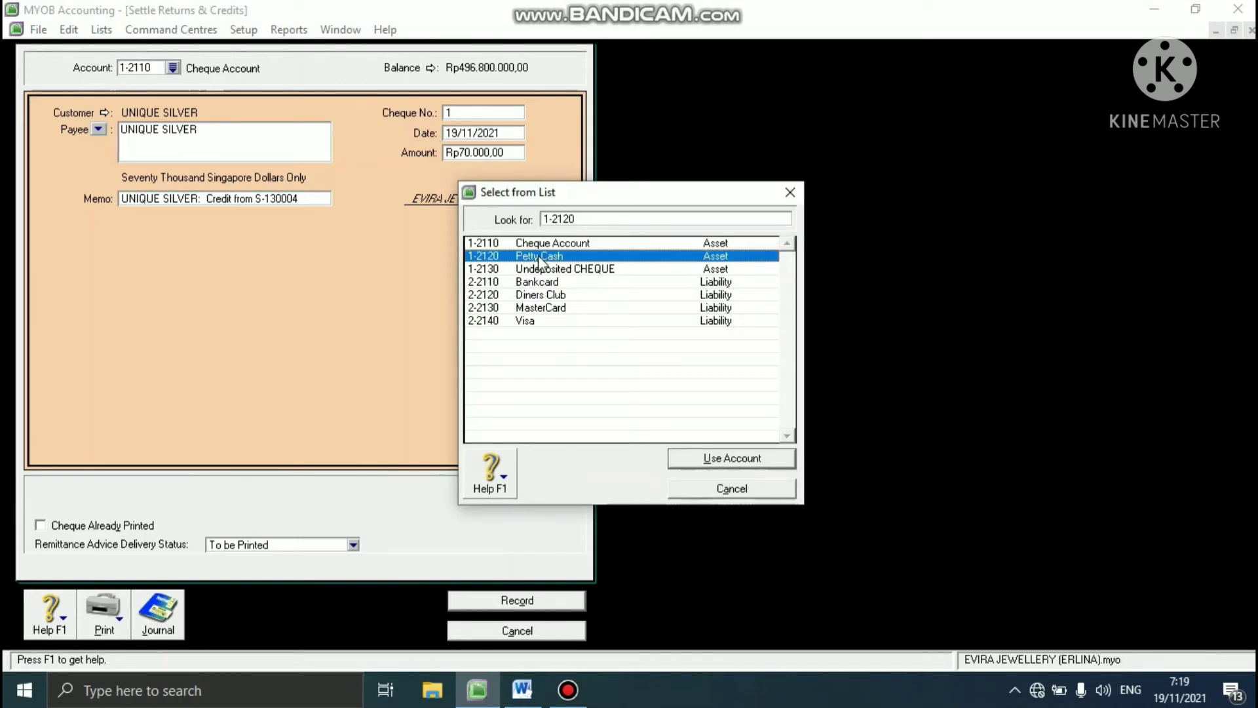
pyautogui.click(696, 458)
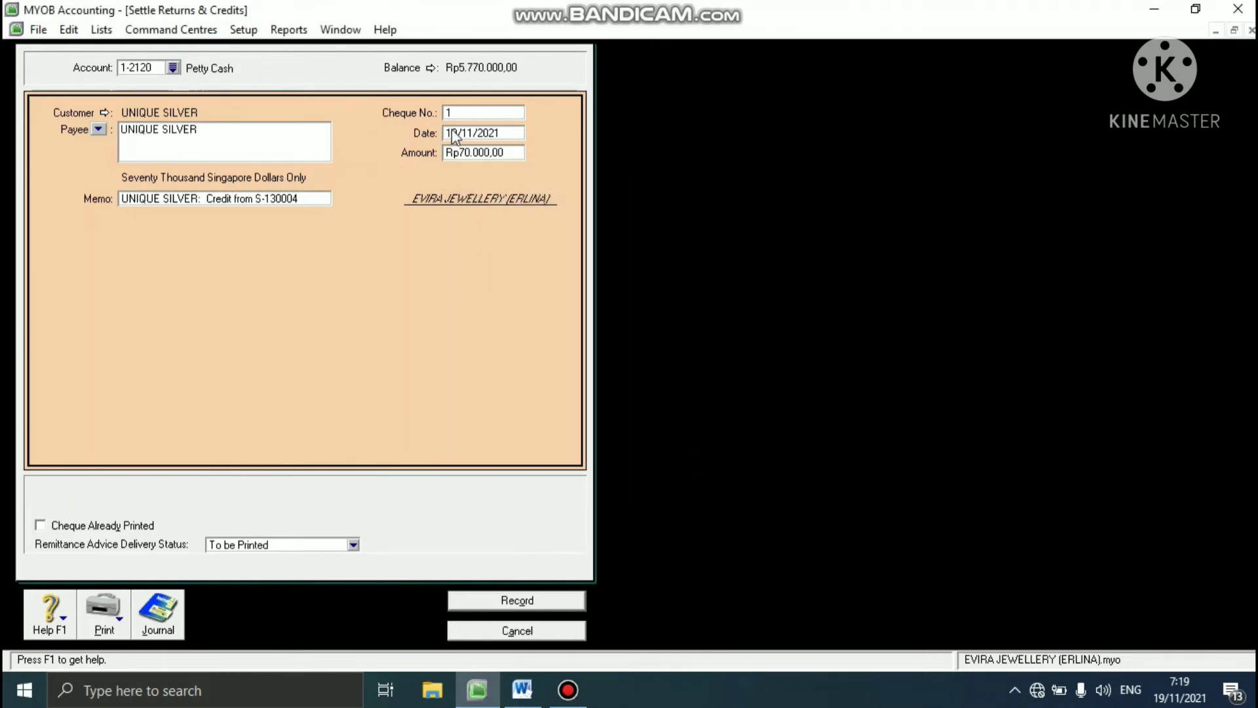
pyautogui.click(485, 113)
pyautogui.write('D')
pyautogui.write('-13')
pyautogui.write('0004')
# - Date the refund 18/01/2013, record it, and close the Sales Register
pyautogui.click(485, 134)
pyautogui.write('1')
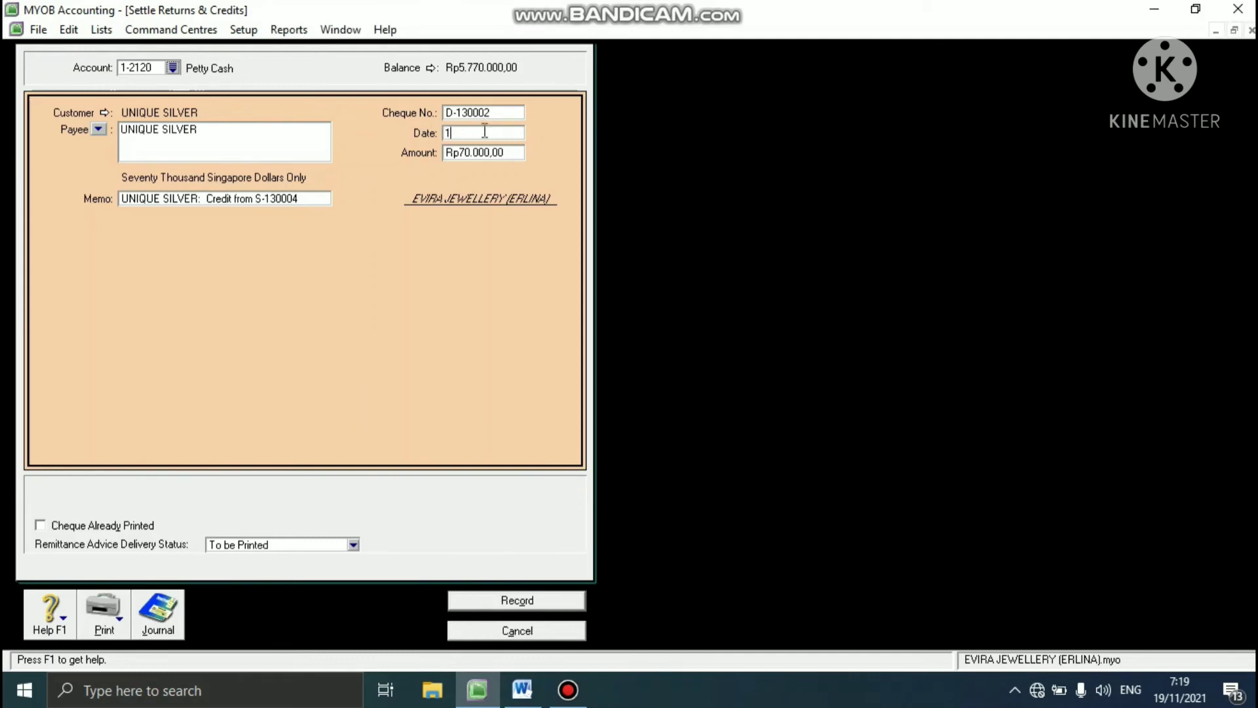
pyautogui.write('8/01/20213')
pyautogui.press('Tab')
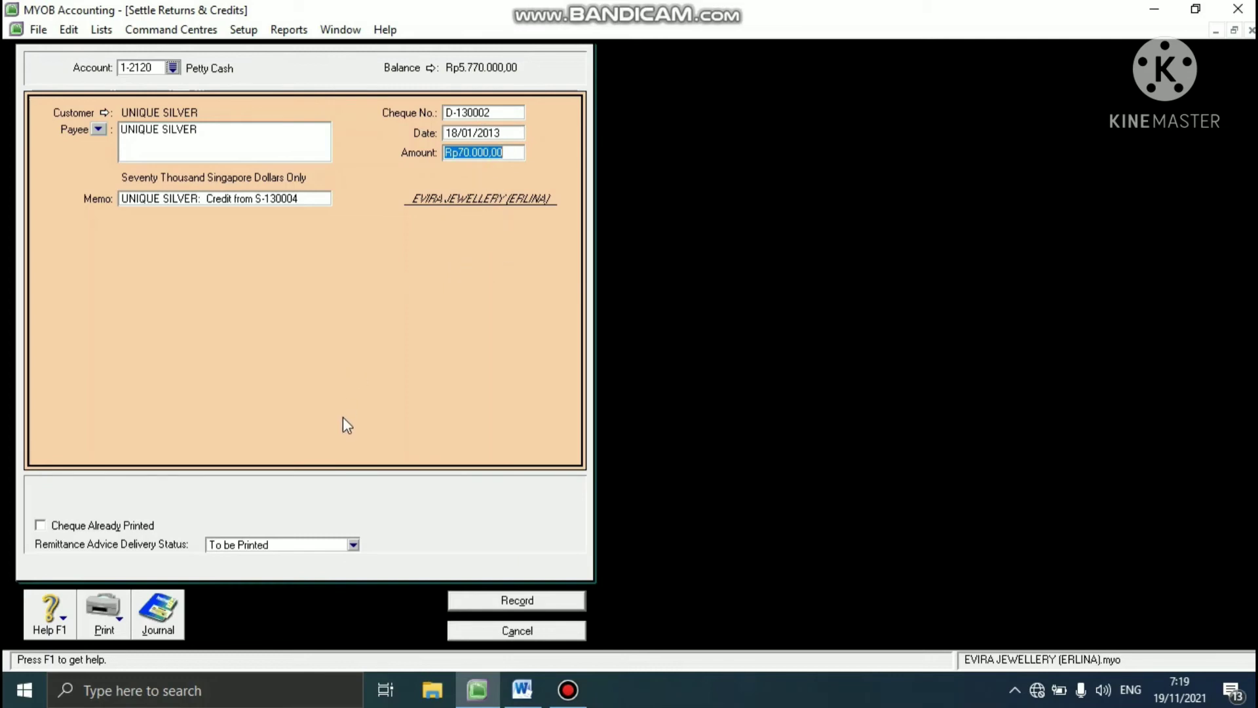
pyautogui.click(471, 600)
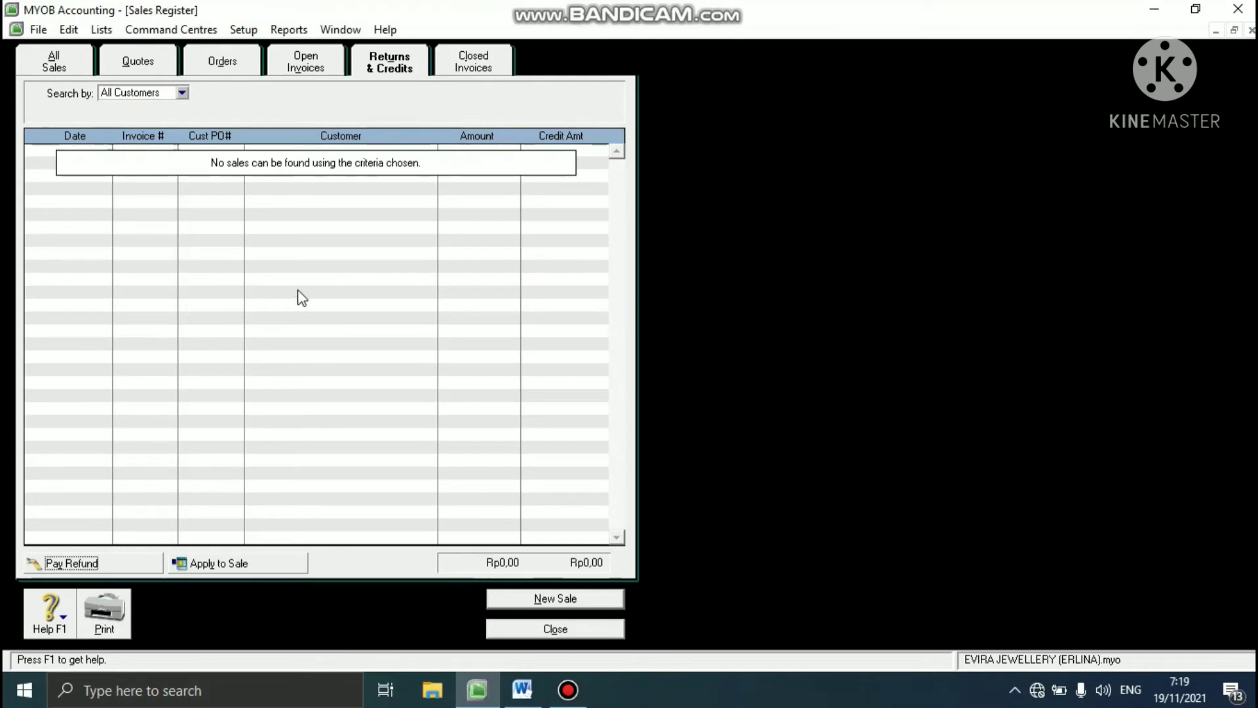
pyautogui.click(497, 630)
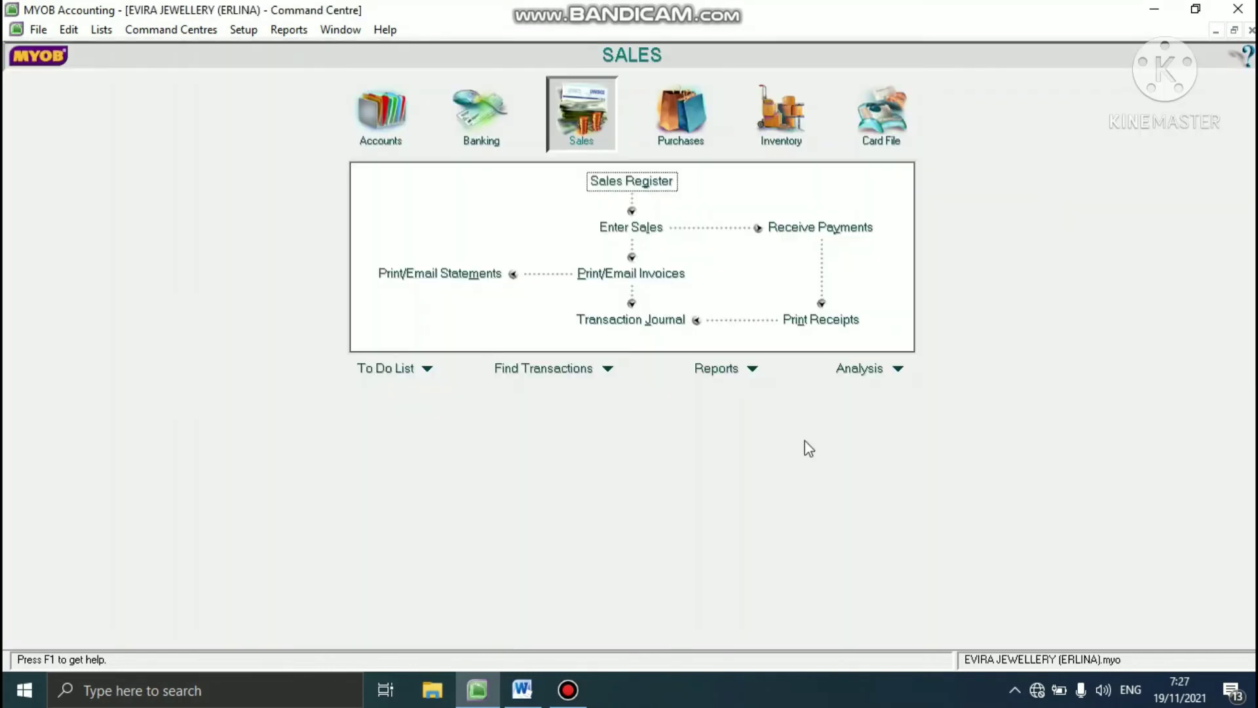
# - Read the 20 Jan 2013 task in the Word case study and open a Spend Money entry in MYOB
pyautogui.click(522, 689)
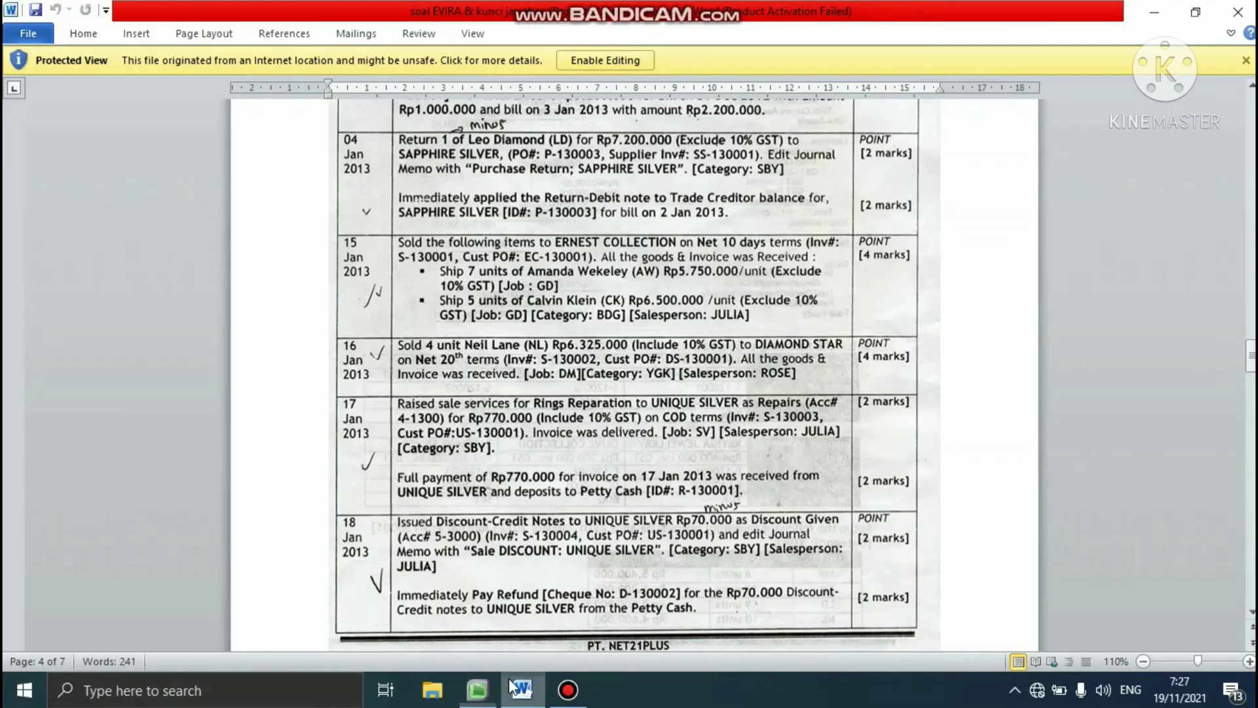
pyautogui.moveTo(1250, 357); pyautogui.dragTo(1248, 417)
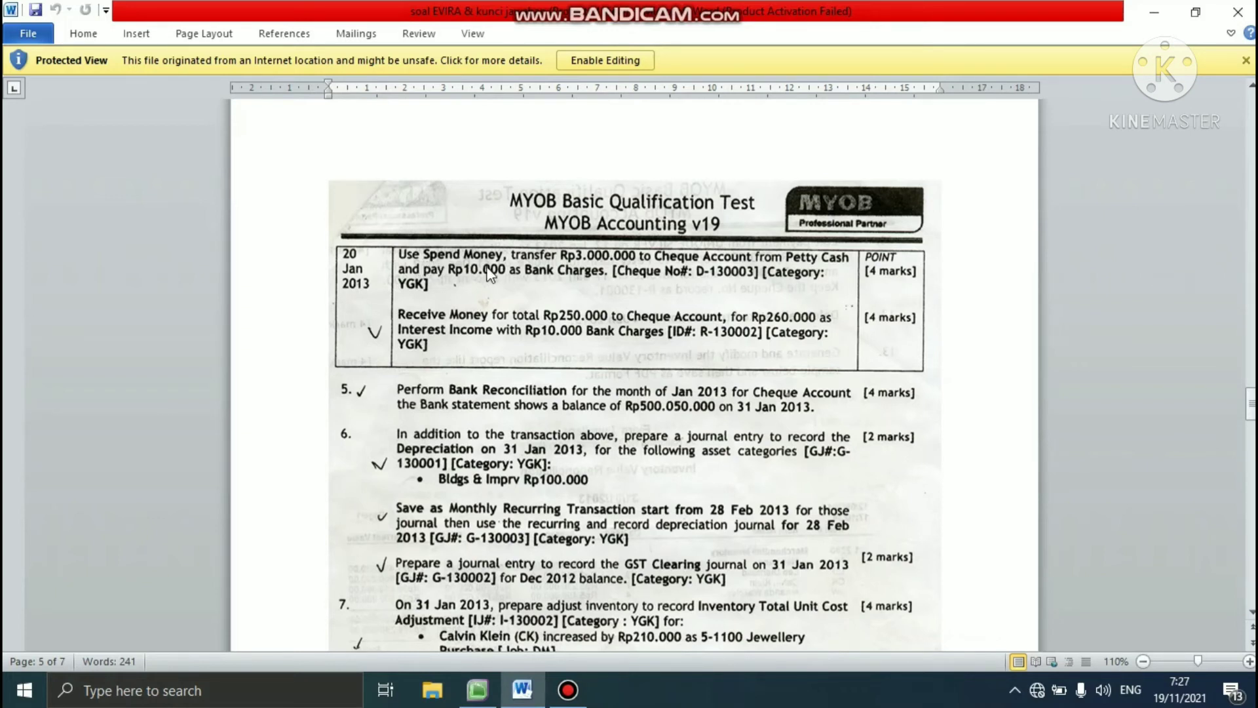
pyautogui.click(471, 690)
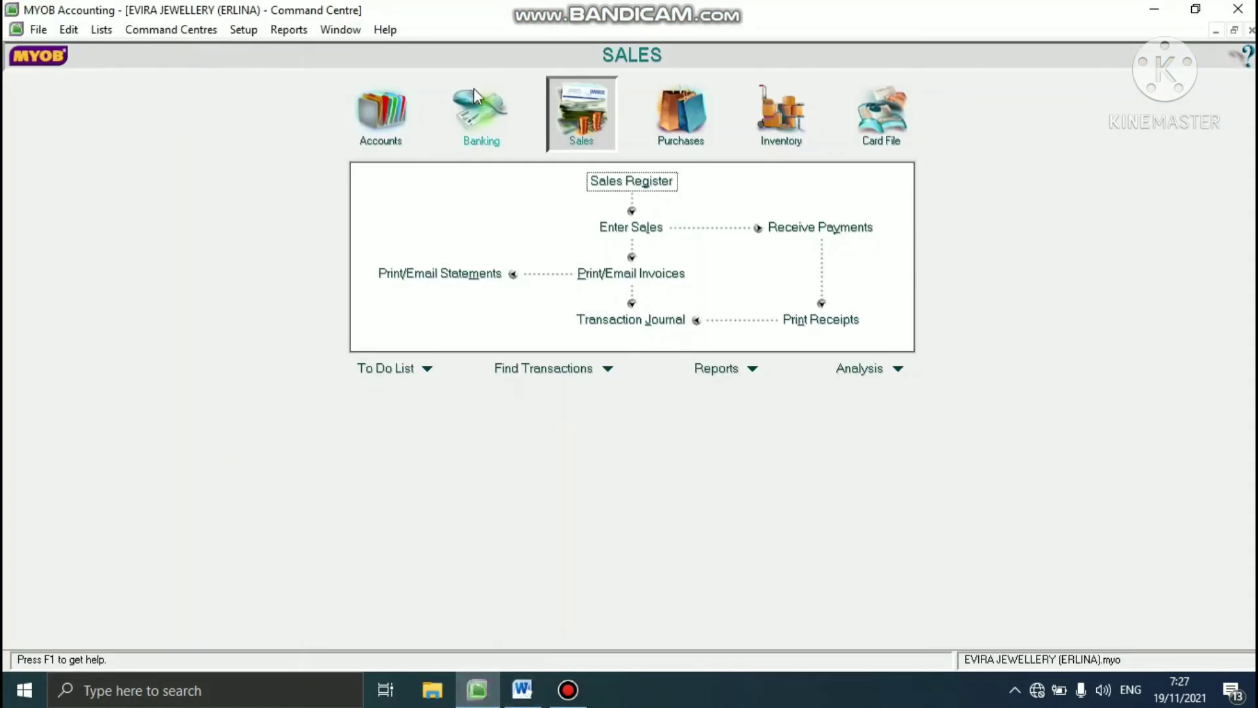
pyautogui.click(474, 115)
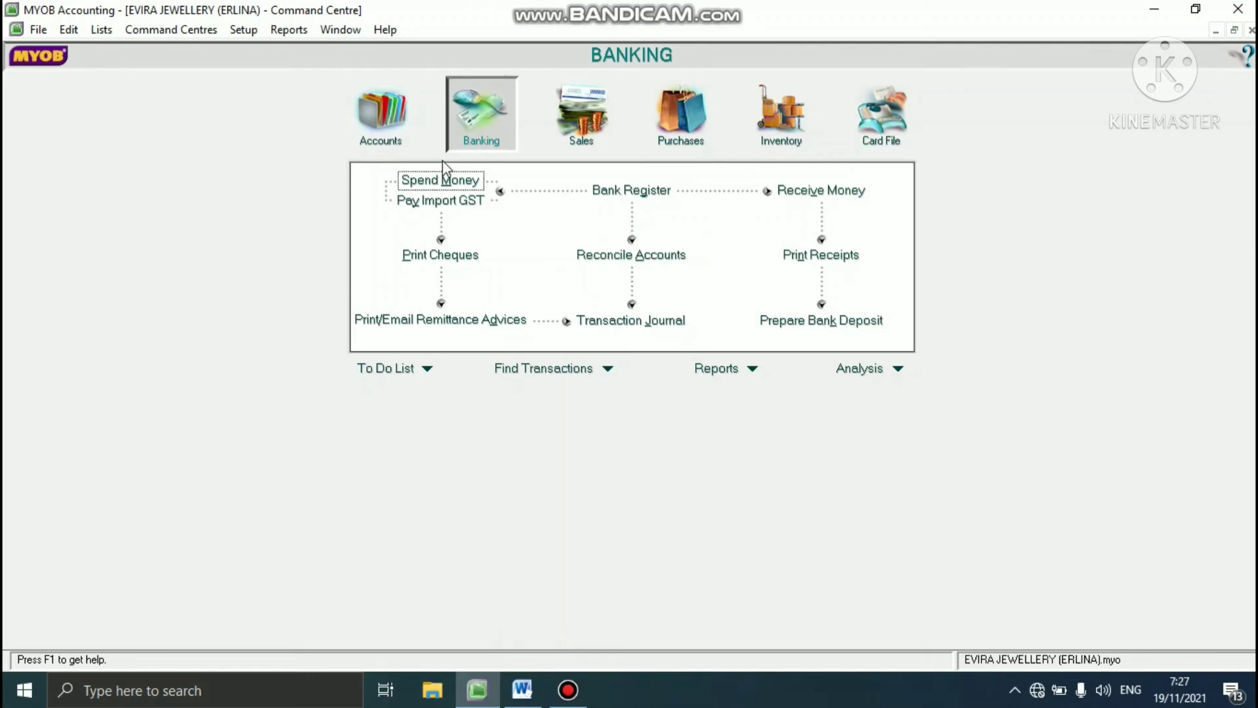
pyautogui.click(435, 180)
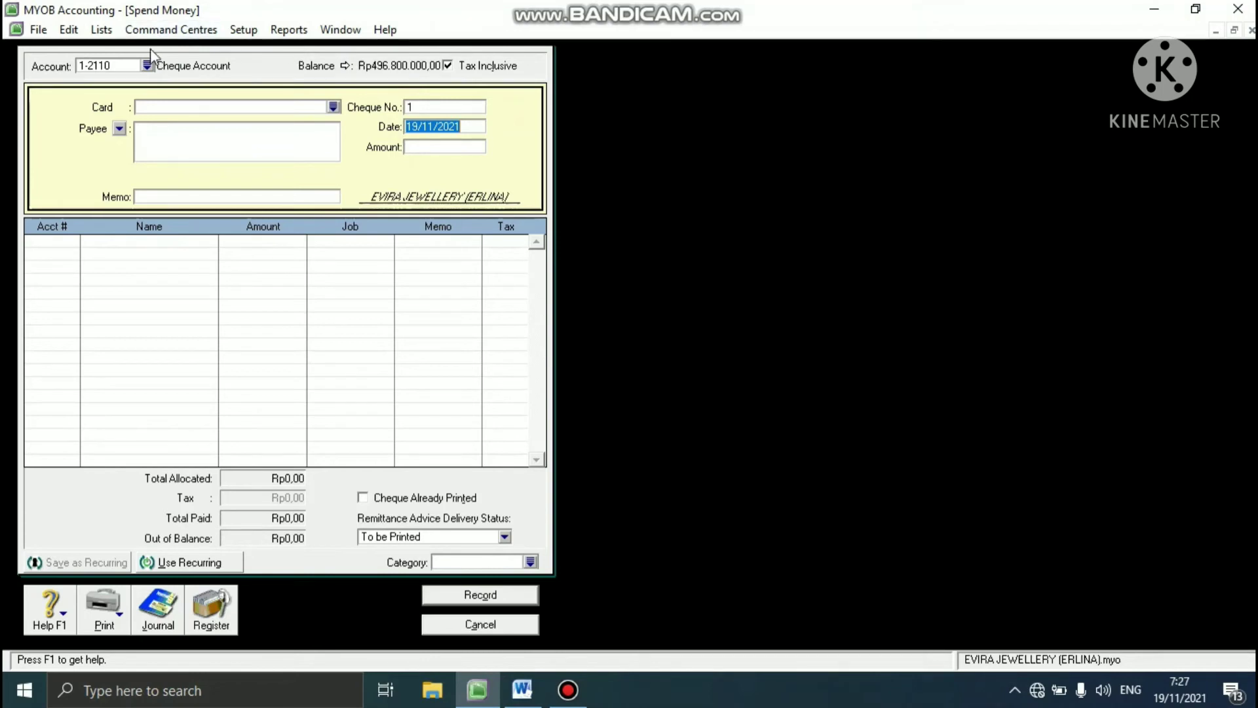
# - Set the Spend Money account to Petty Cash 1-2120 and choose the first listed employee as the card
pyautogui.click(147, 66)
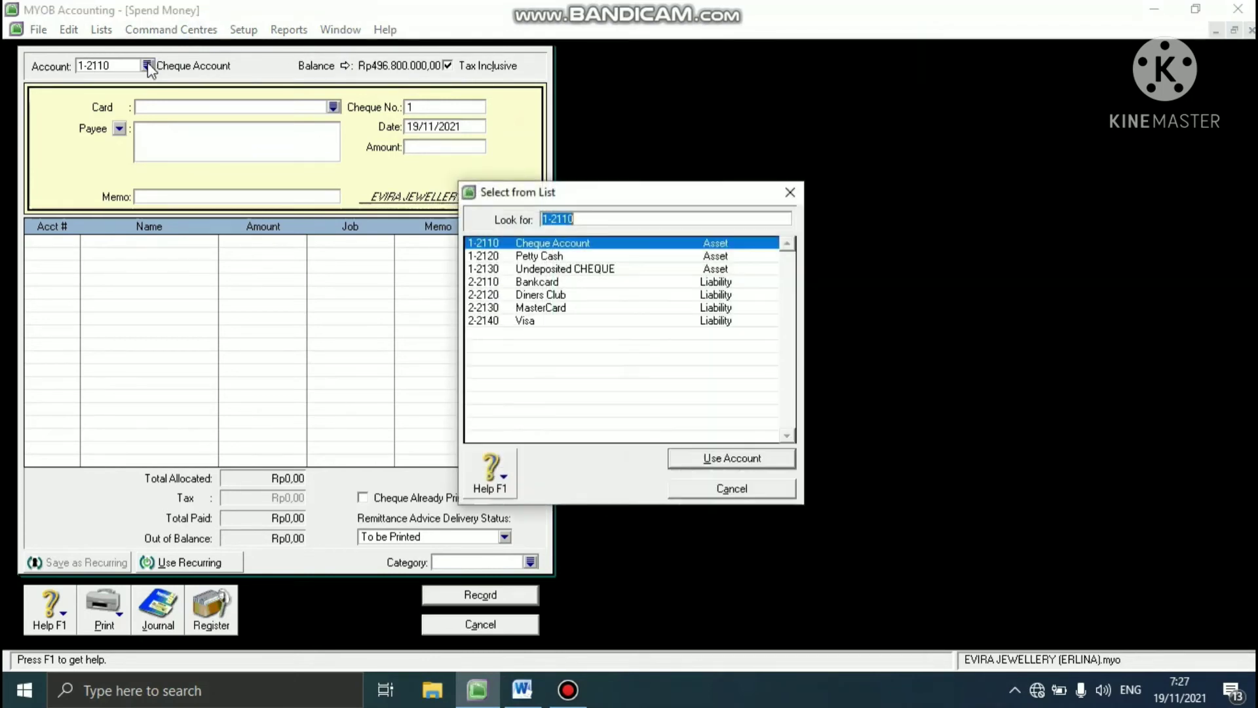
pyautogui.click(572, 259)
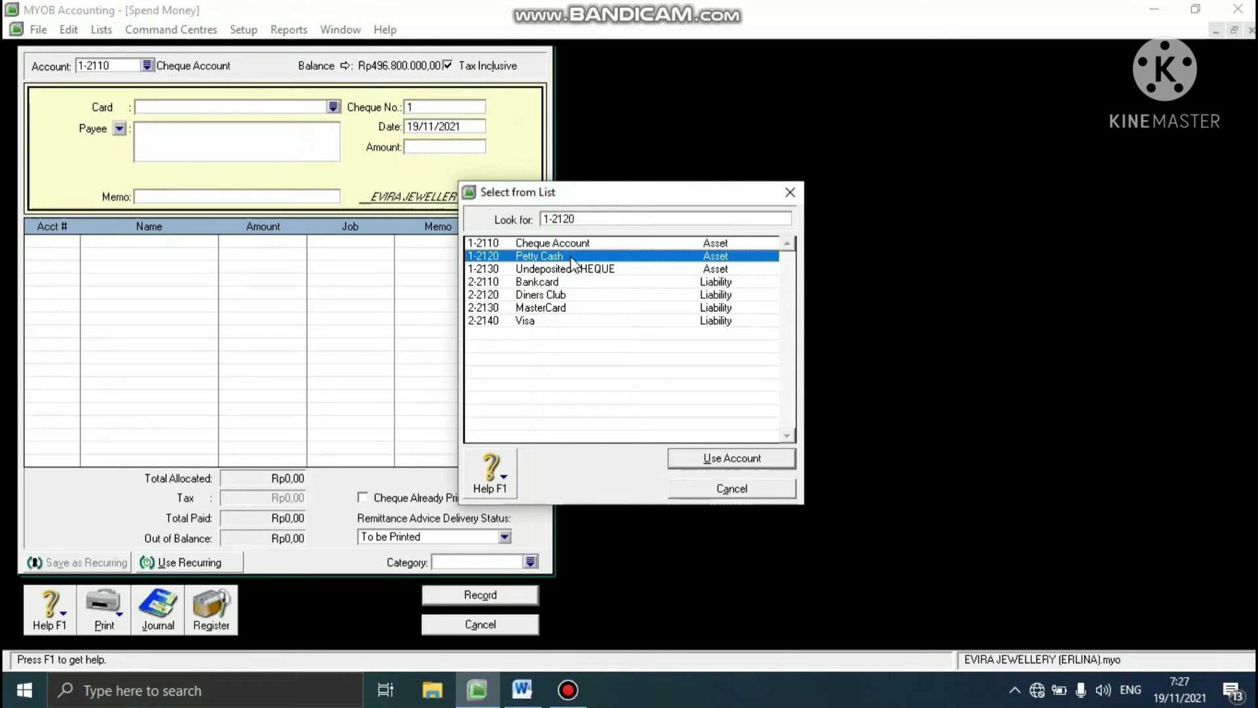
pyautogui.click(703, 460)
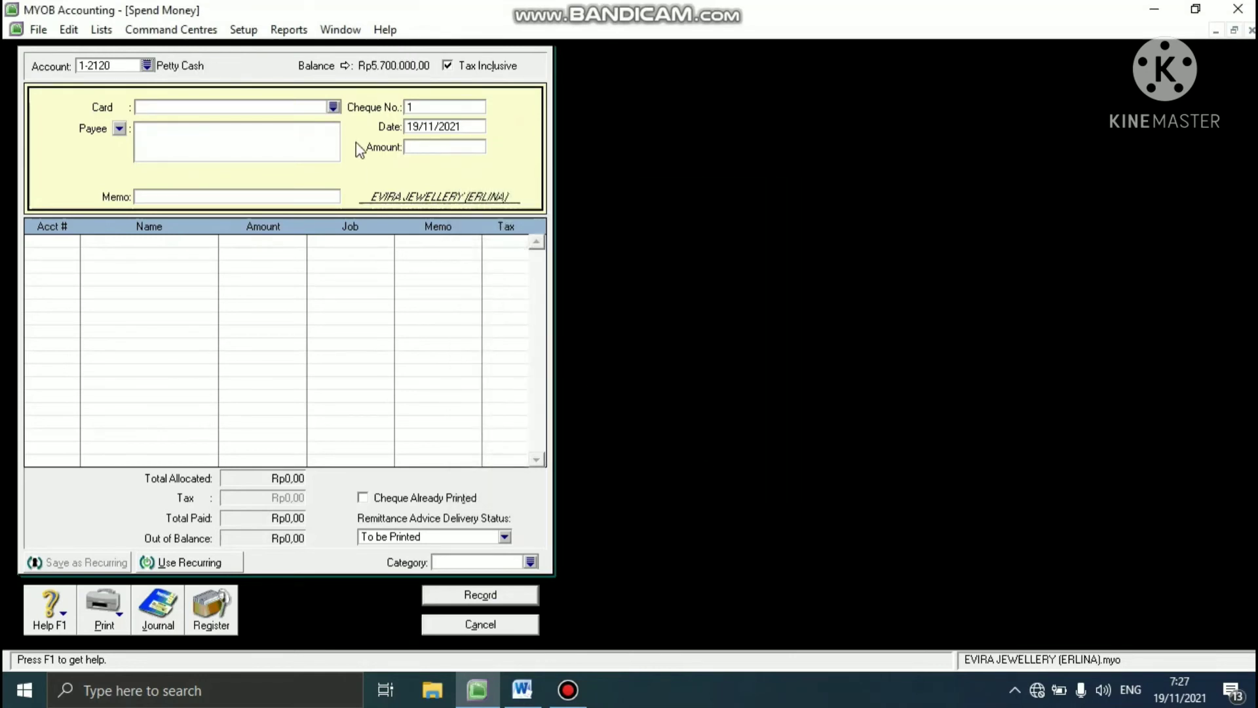
pyautogui.click(334, 108)
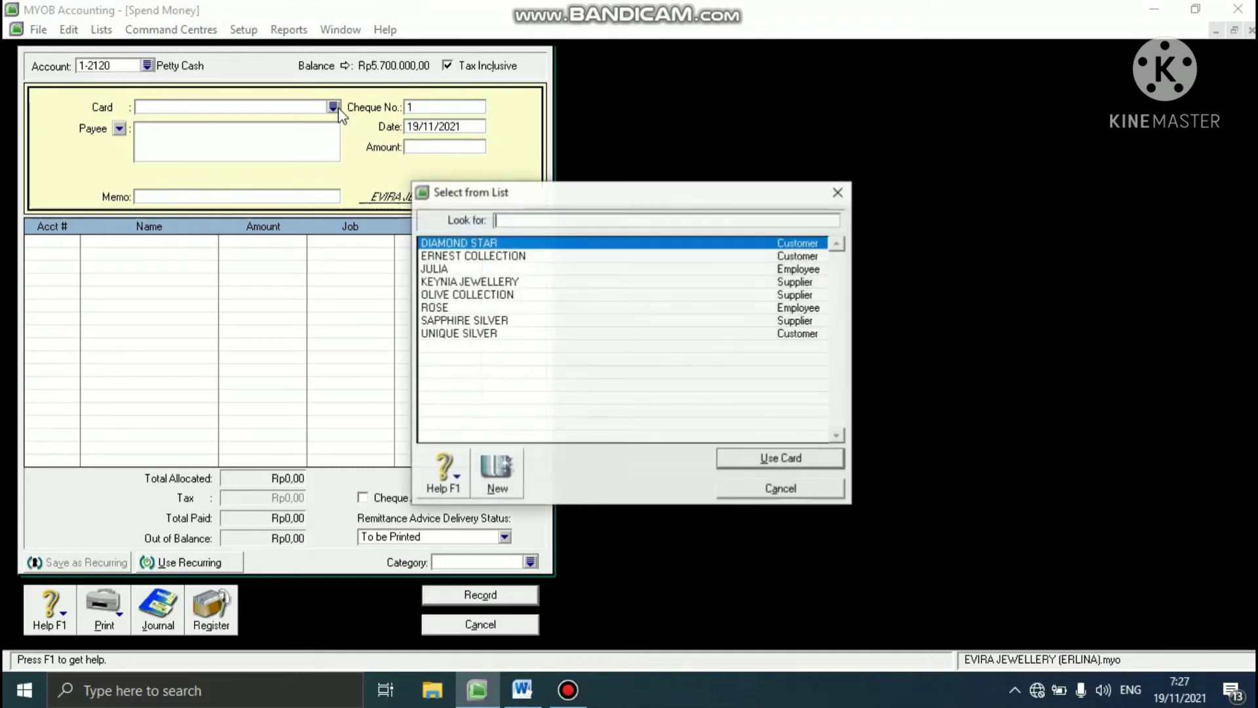
pyautogui.click(462, 270)
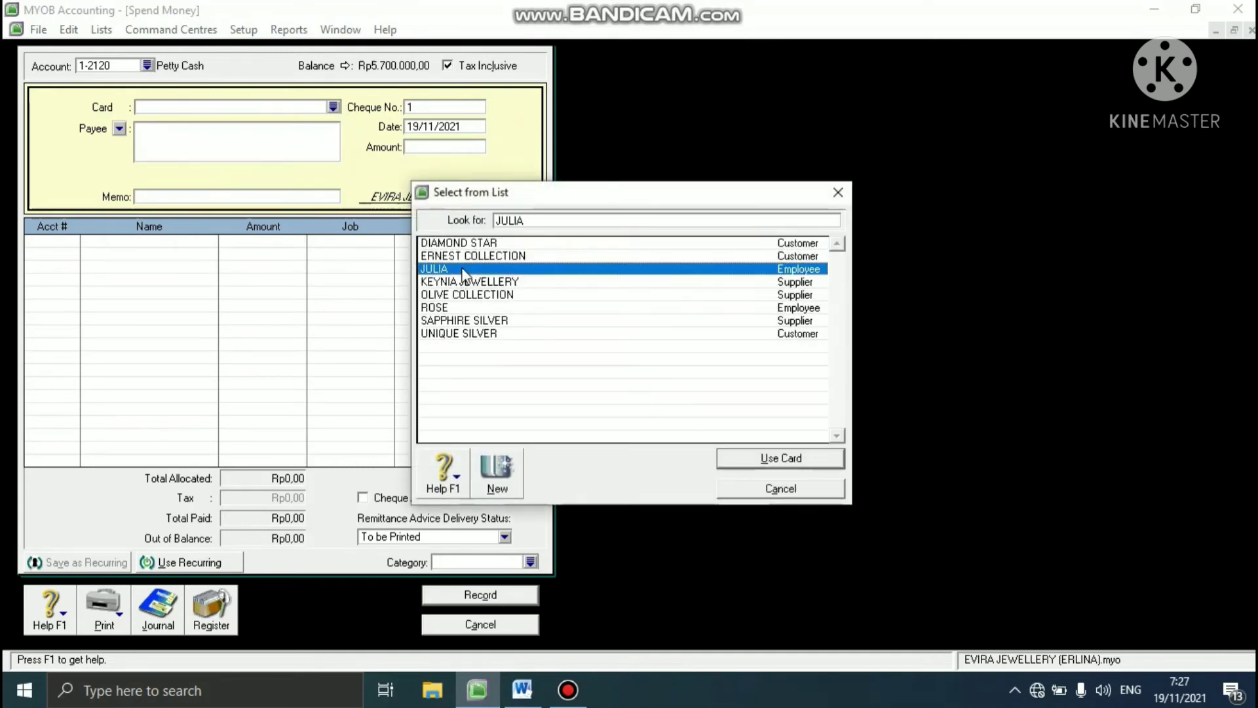
pyautogui.click(730, 463)
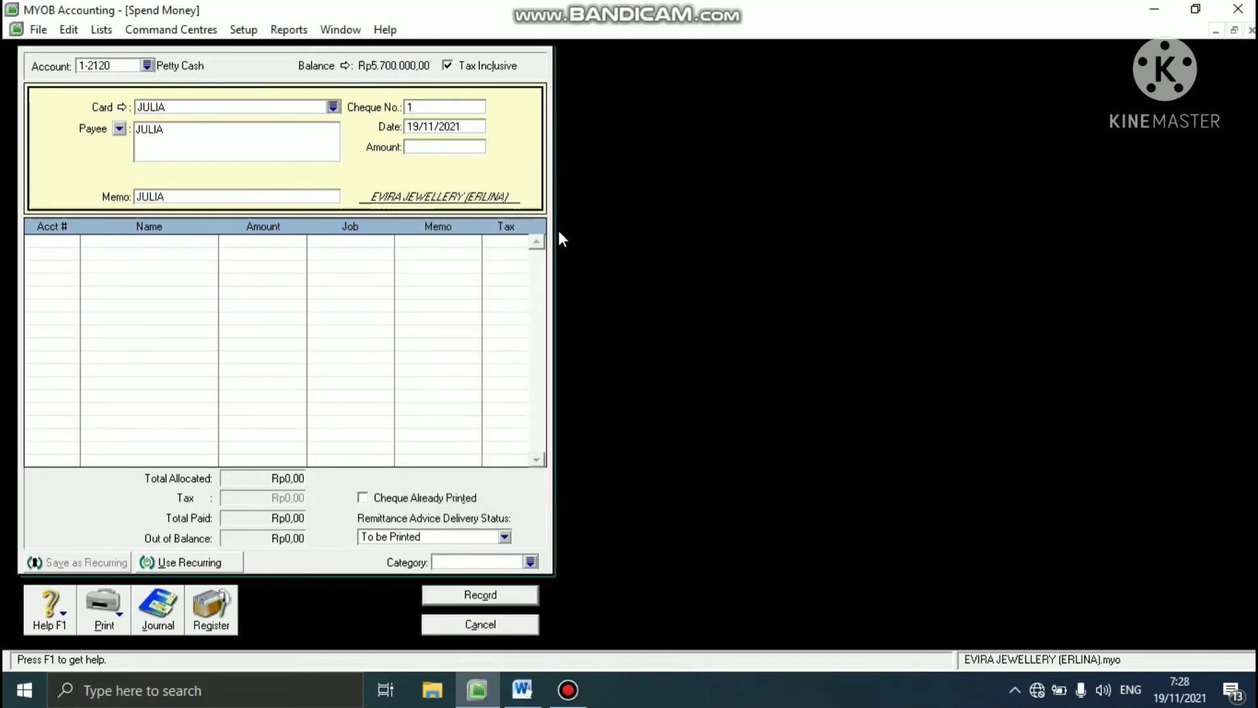
# - Set the payment's cheque number to D-130003 and its date to 20/01/2013
pyautogui.click(432, 109)
pyautogui.write('D-130003')
pyautogui.press('Tab')
pyautogui.write('20/01/2013')
# - Set the Spend Money payment amount to Rp3.010.000
pyautogui.press('Tab')
pyautogui.press('BackSpace')
pyautogui.write('3010000')
pyautogui.press('Tab')
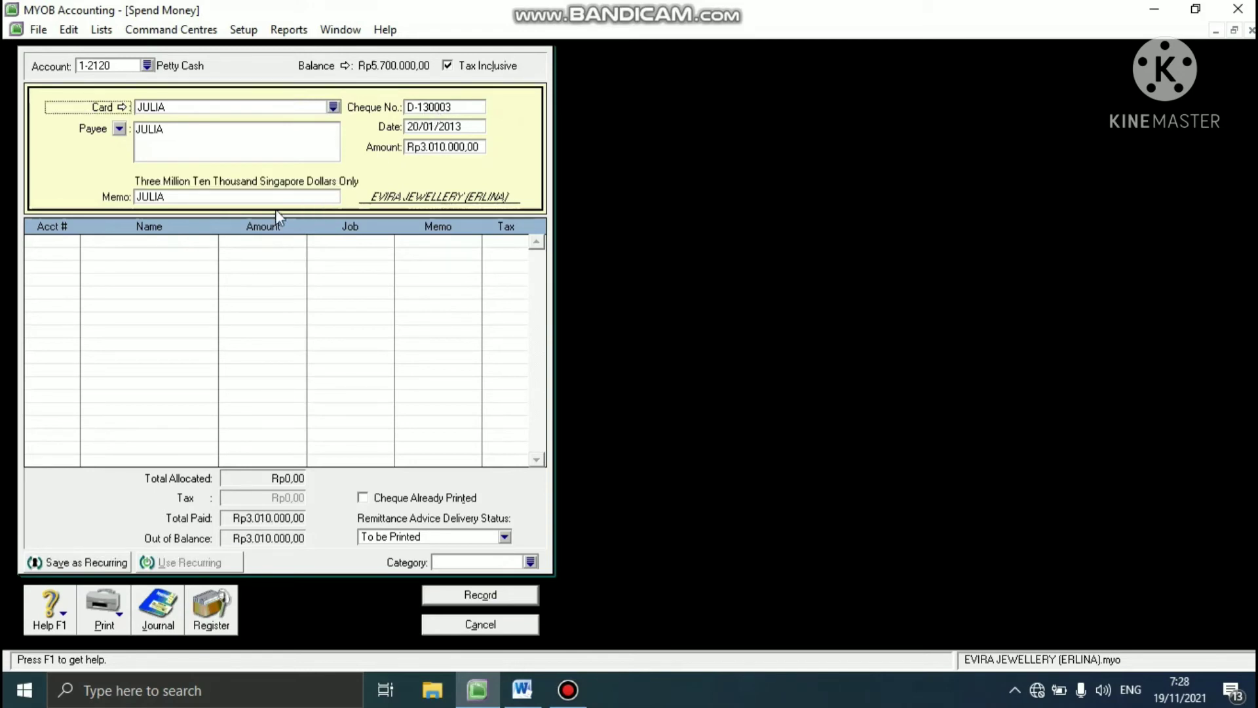
# - Allocate Rp3.000.000 of the payment to Cheque Account 1-2110 on the first line
pyautogui.click(69, 243)
pyautogui.write('6')
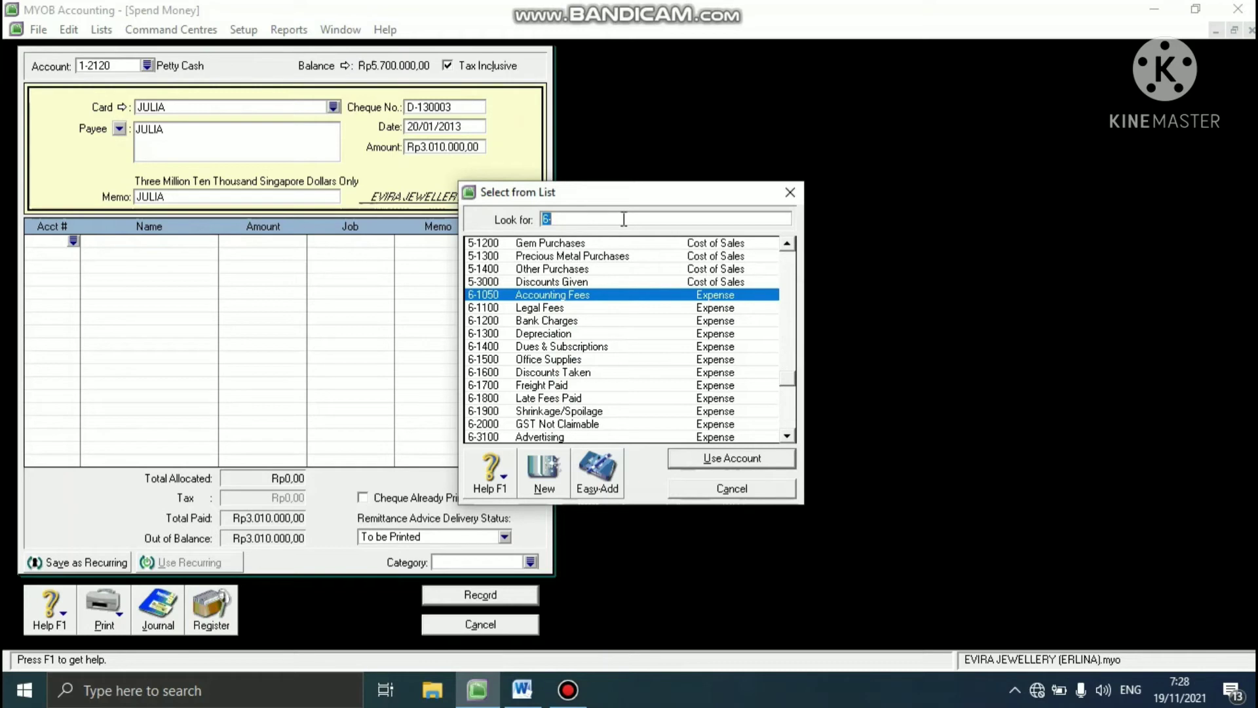
pyautogui.write('1')
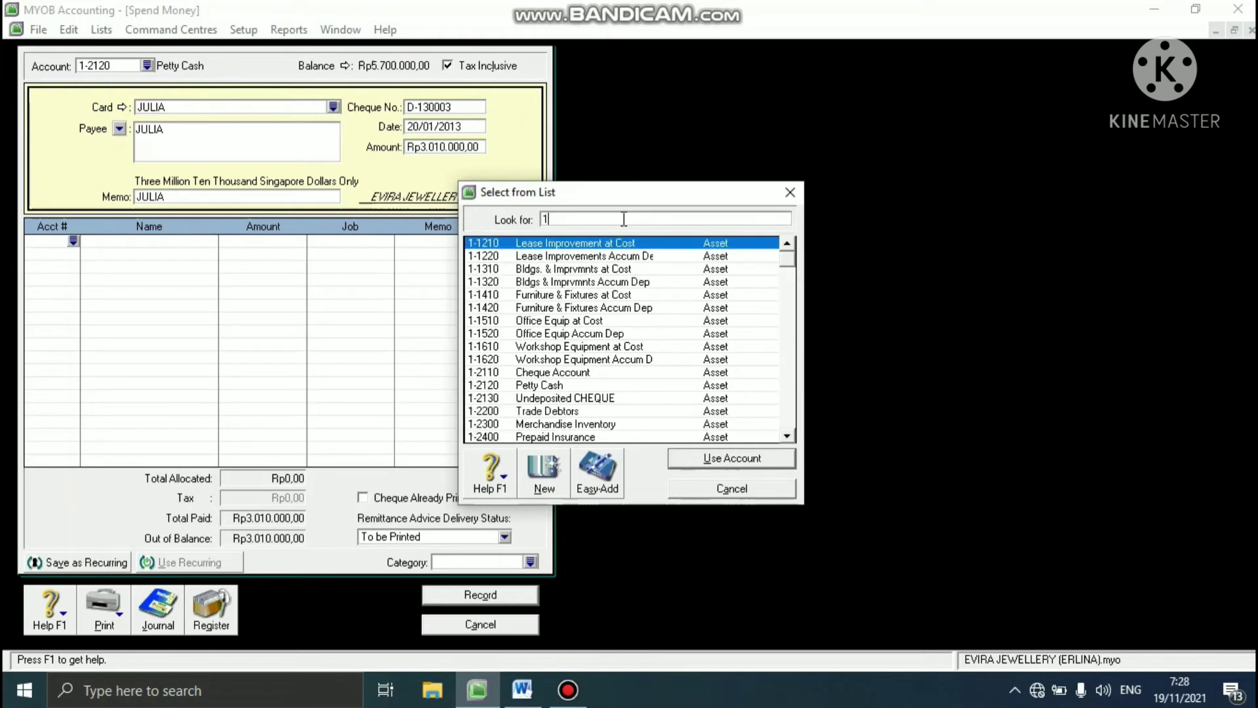
pyautogui.write('-2110')
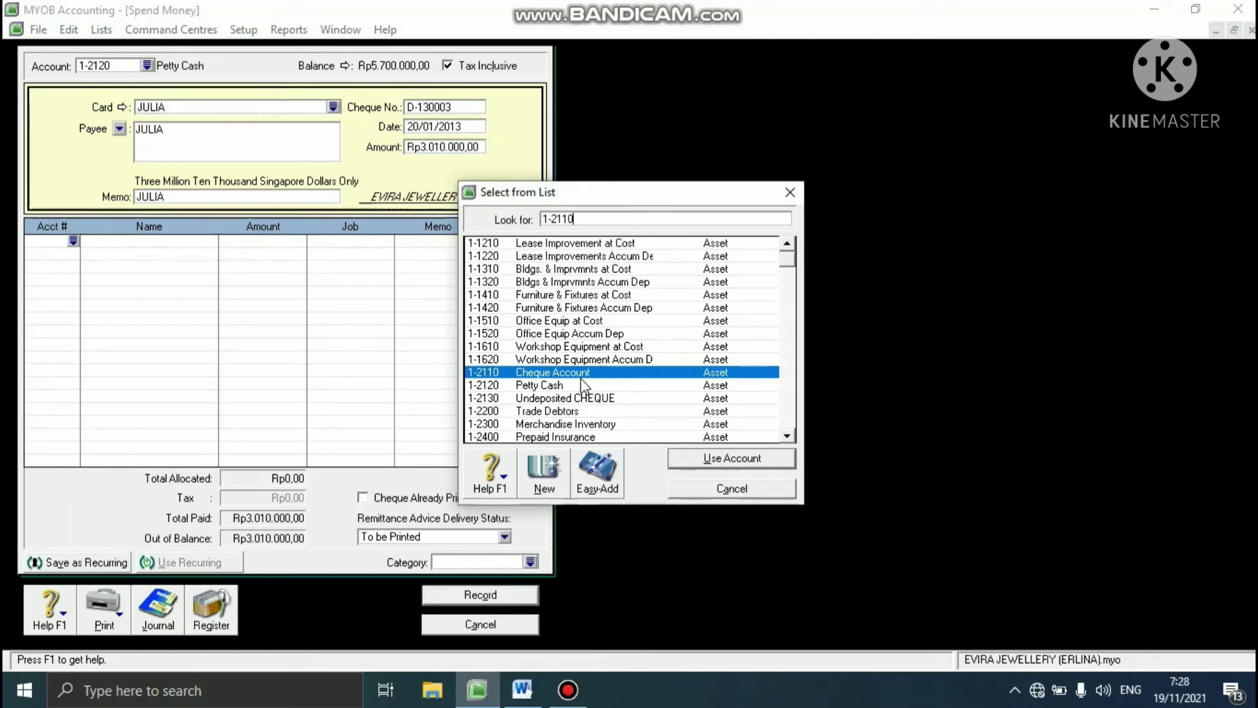
pyautogui.click(706, 463)
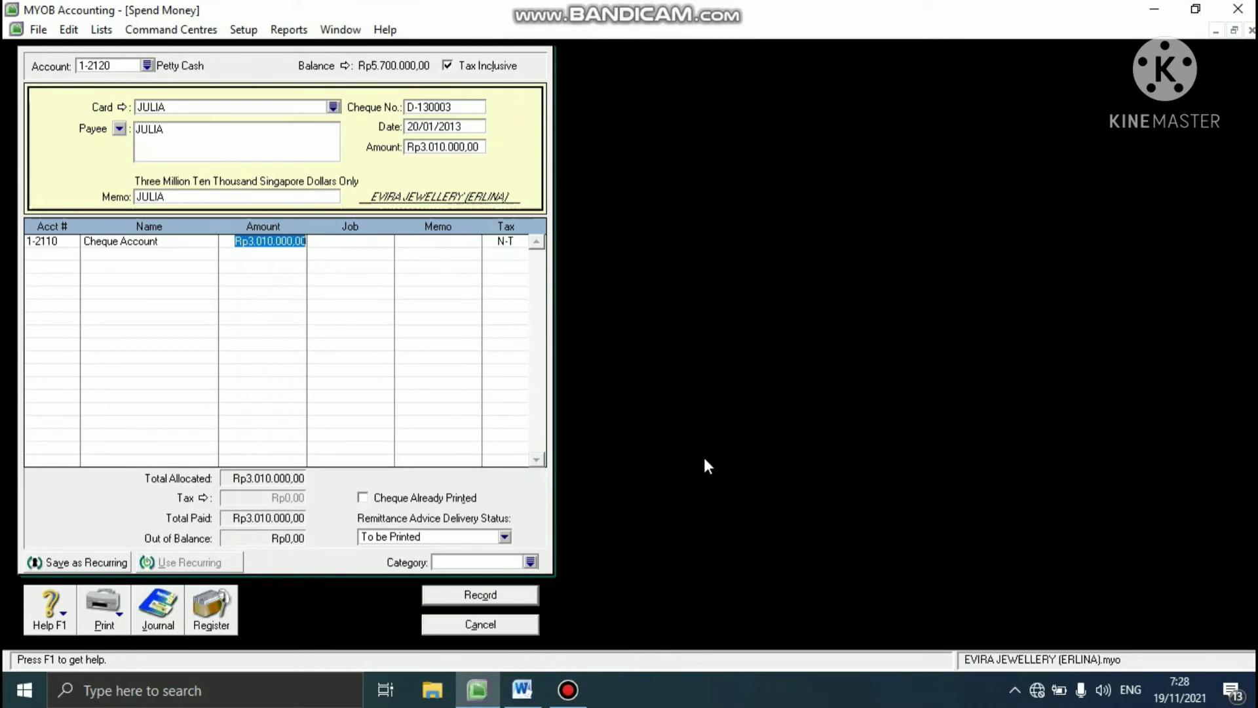
pyautogui.write('300')
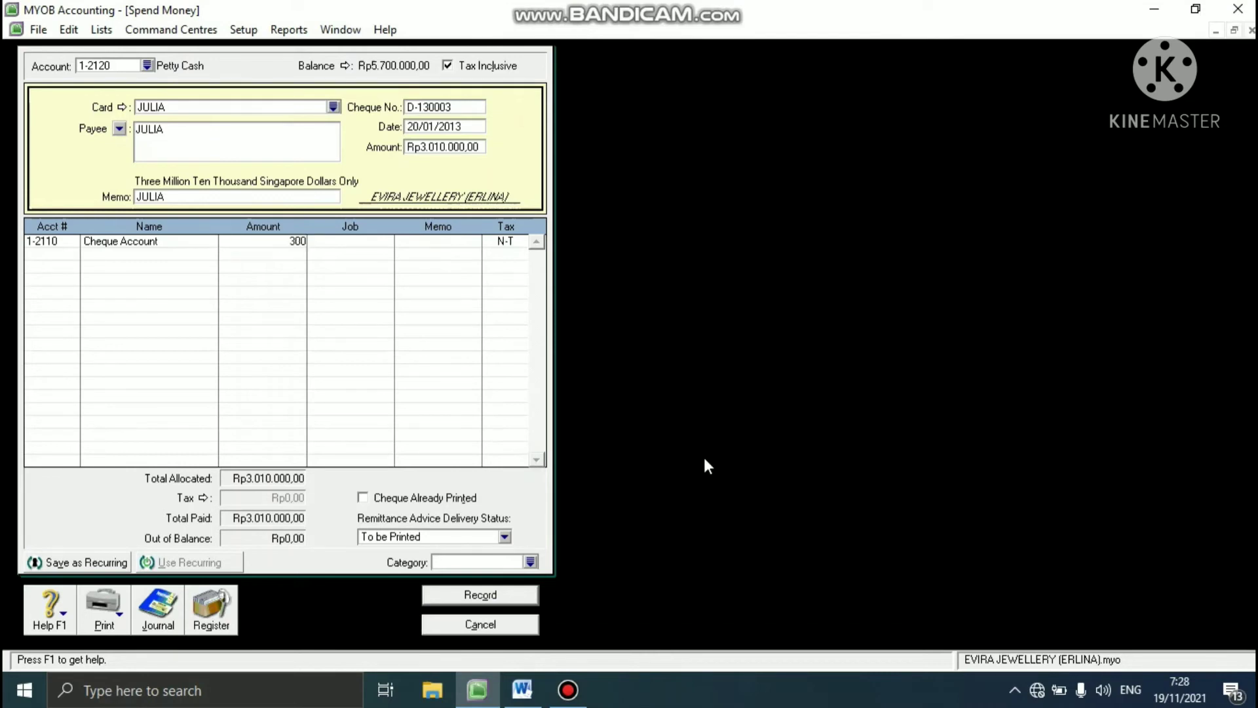
pyautogui.write('0000')
pyautogui.press('Tab')
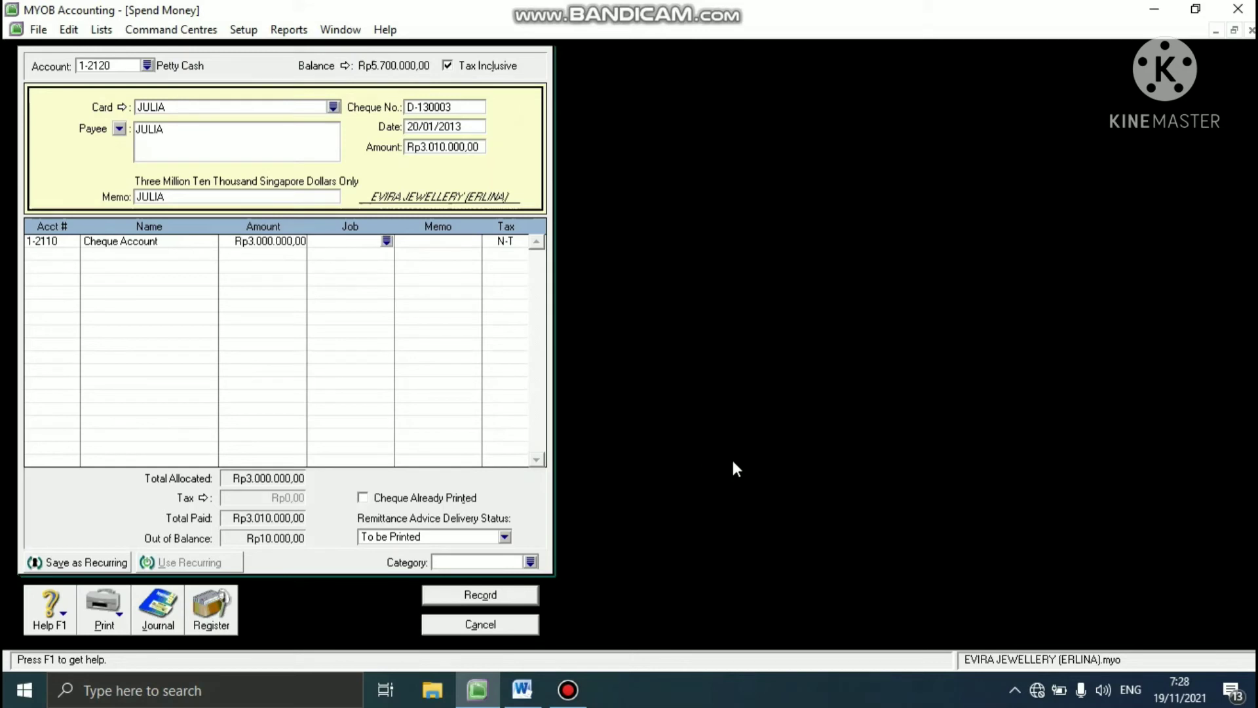
# - Add a second payment line for Bank Charges 6-1200 with an amount of Rp10.000
pyautogui.click(68, 255)
pyautogui.write('6')
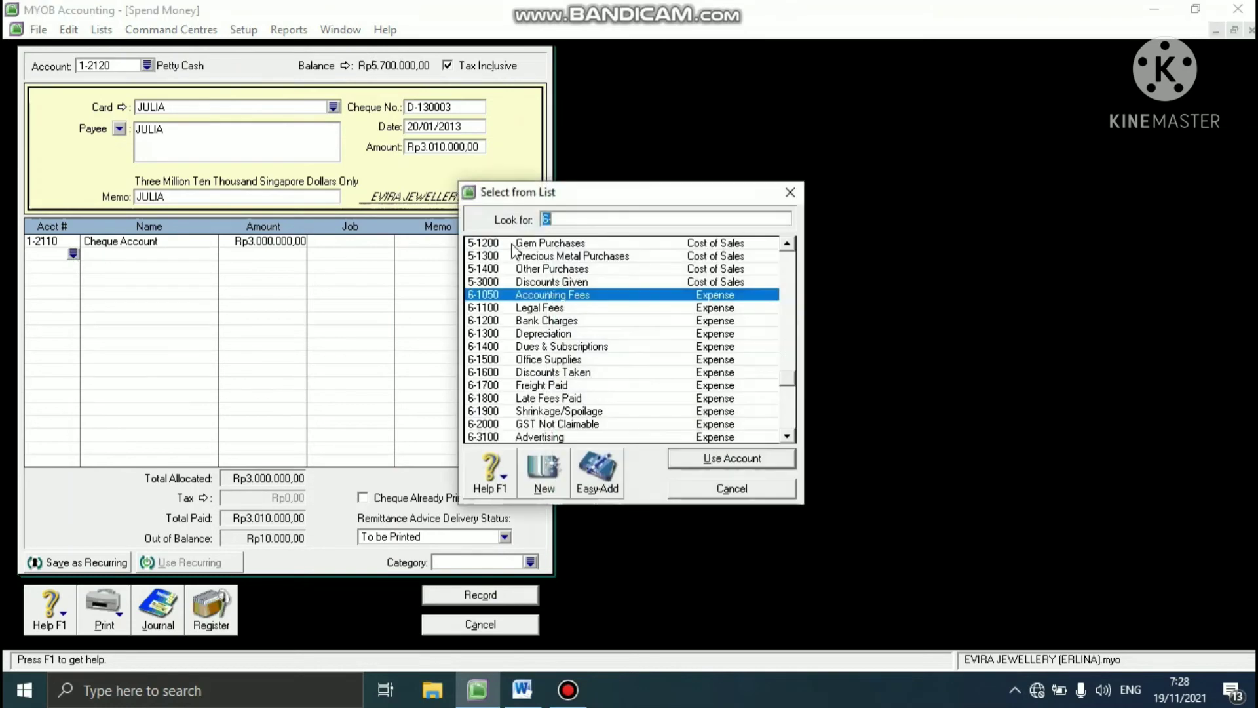
pyautogui.click(573, 219)
pyautogui.write('12')
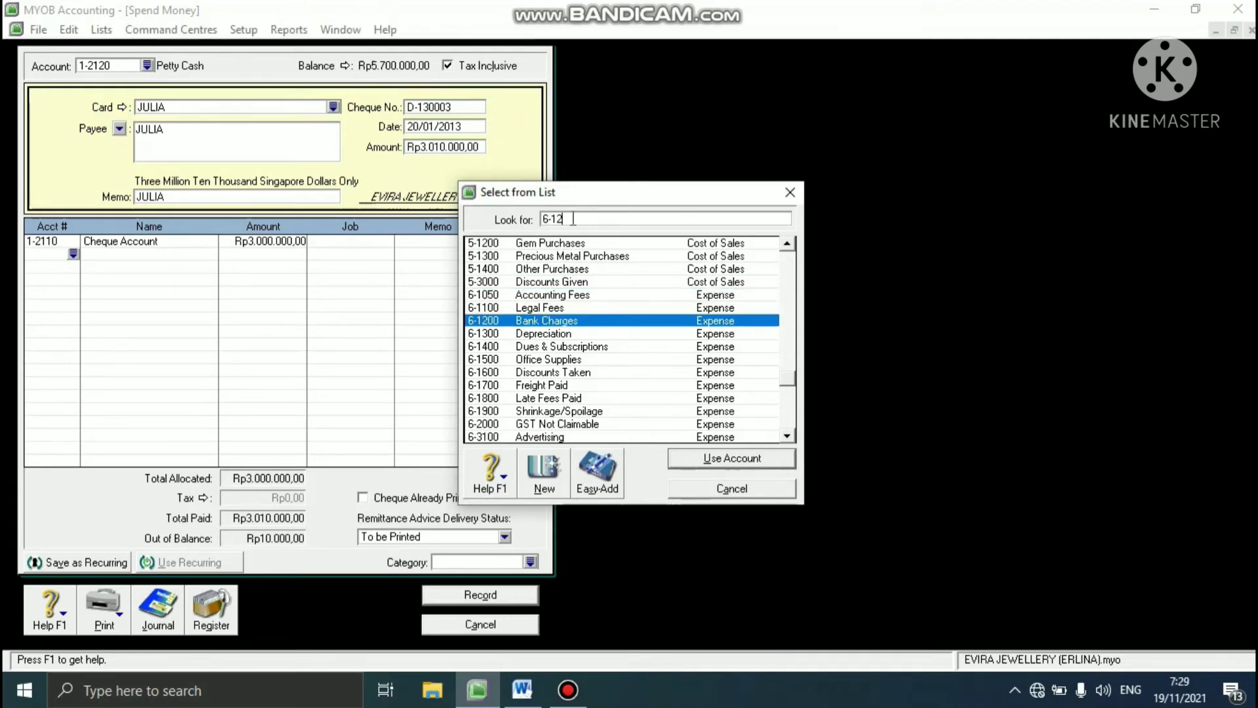
pyautogui.write('00')
pyautogui.click(703, 465)
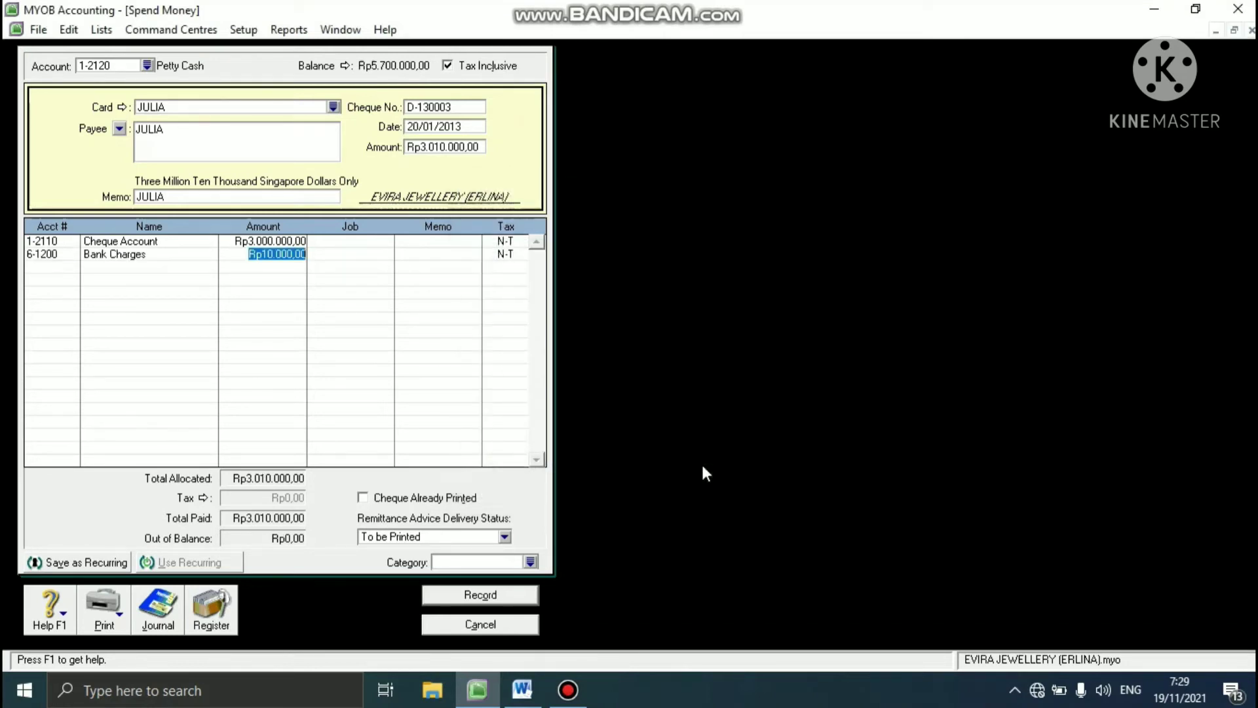
pyautogui.press('Return')
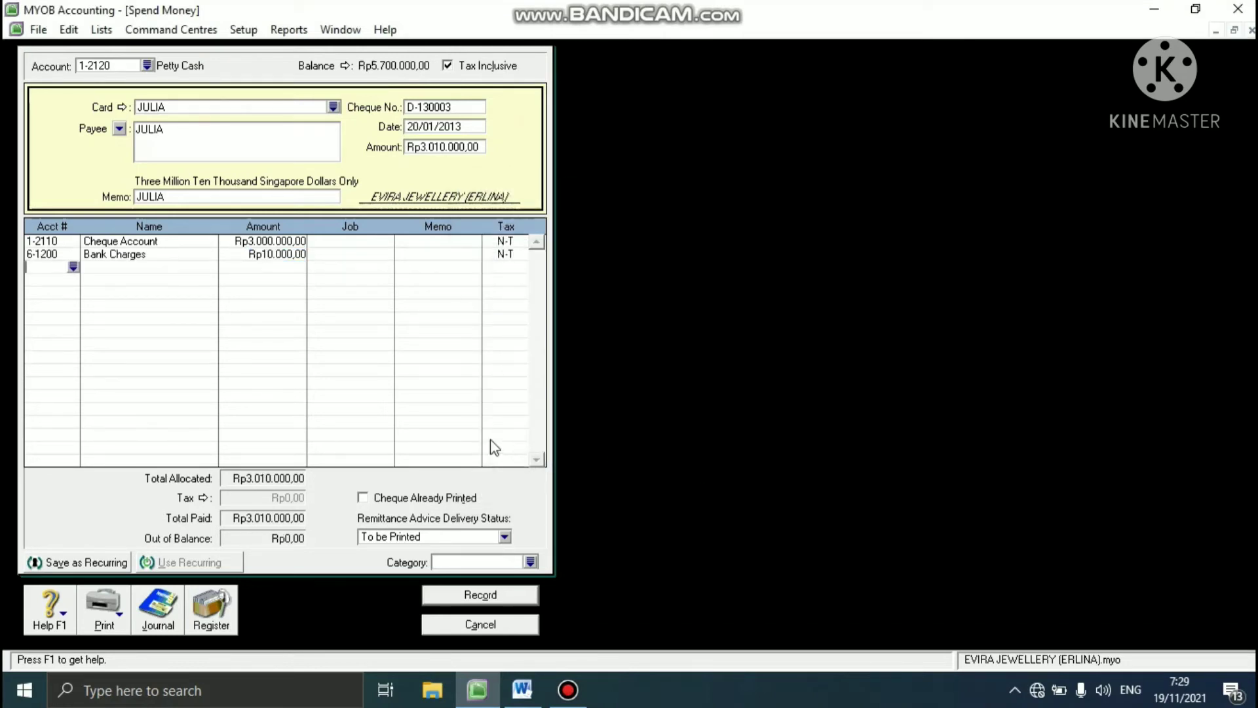
# - Assign category YGK to the payment, record it without job numbers, and close the Spend Money form
pyautogui.click(536, 564)
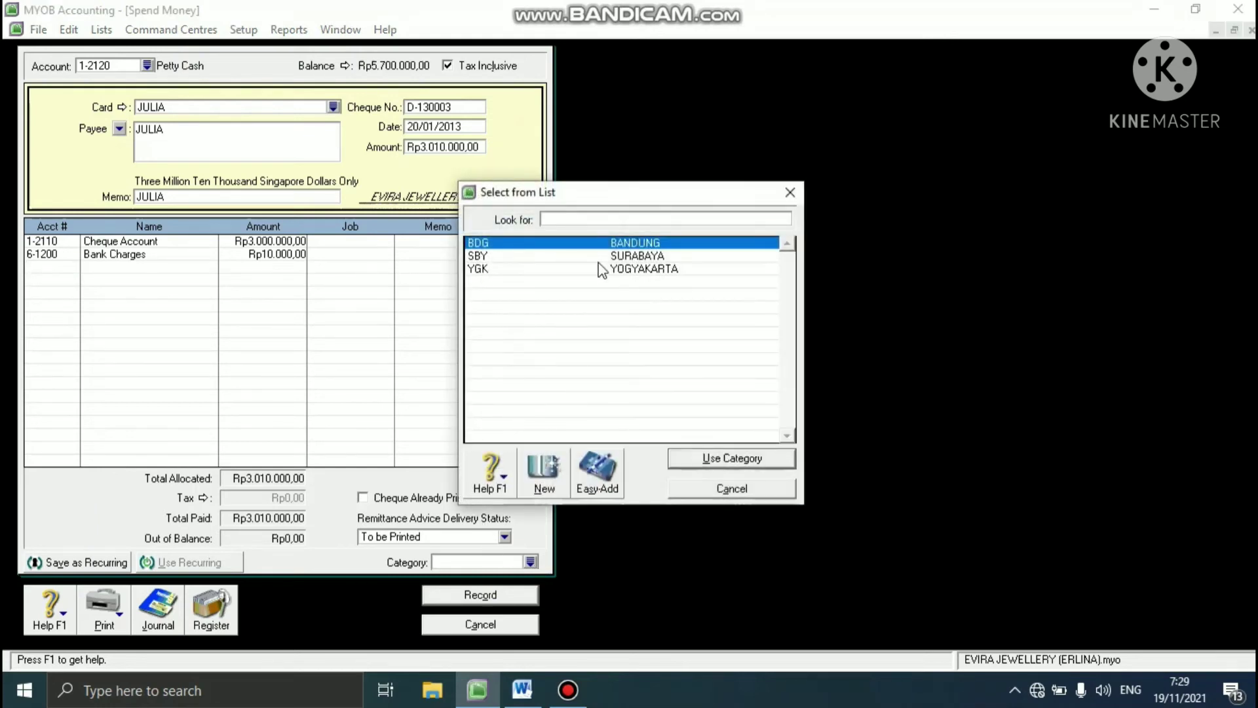
pyautogui.write('YGK')
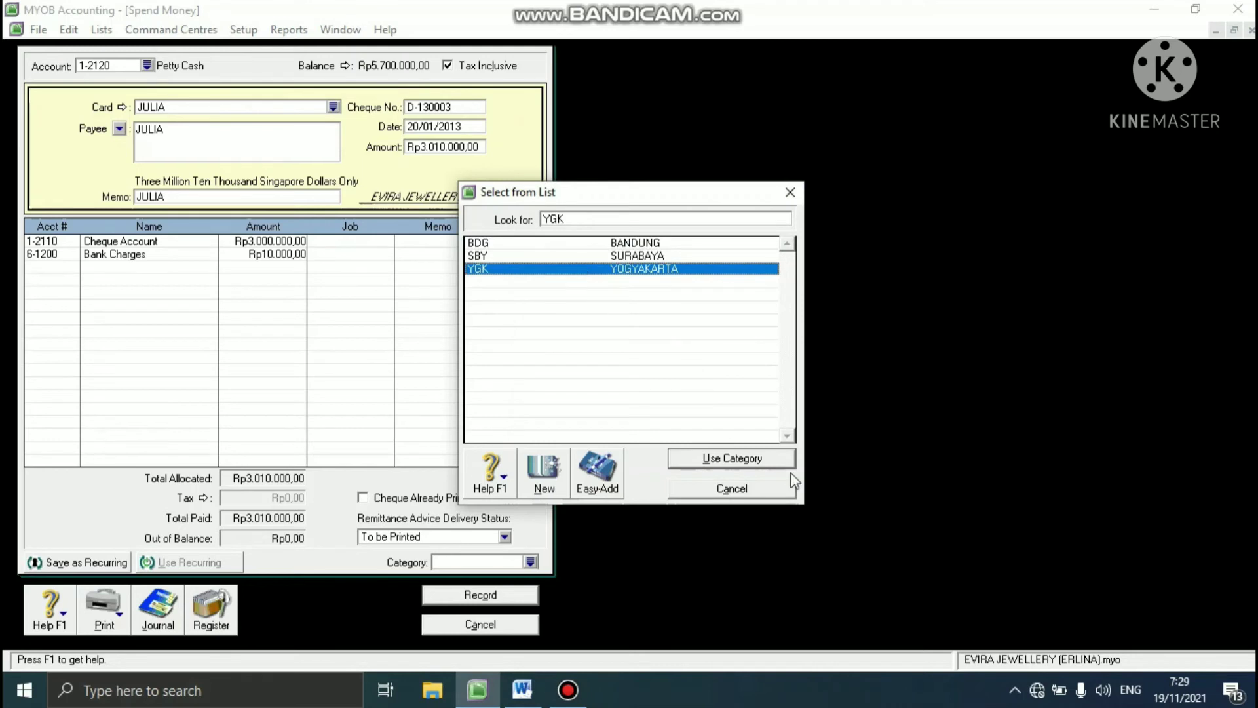
pyautogui.click(731, 459)
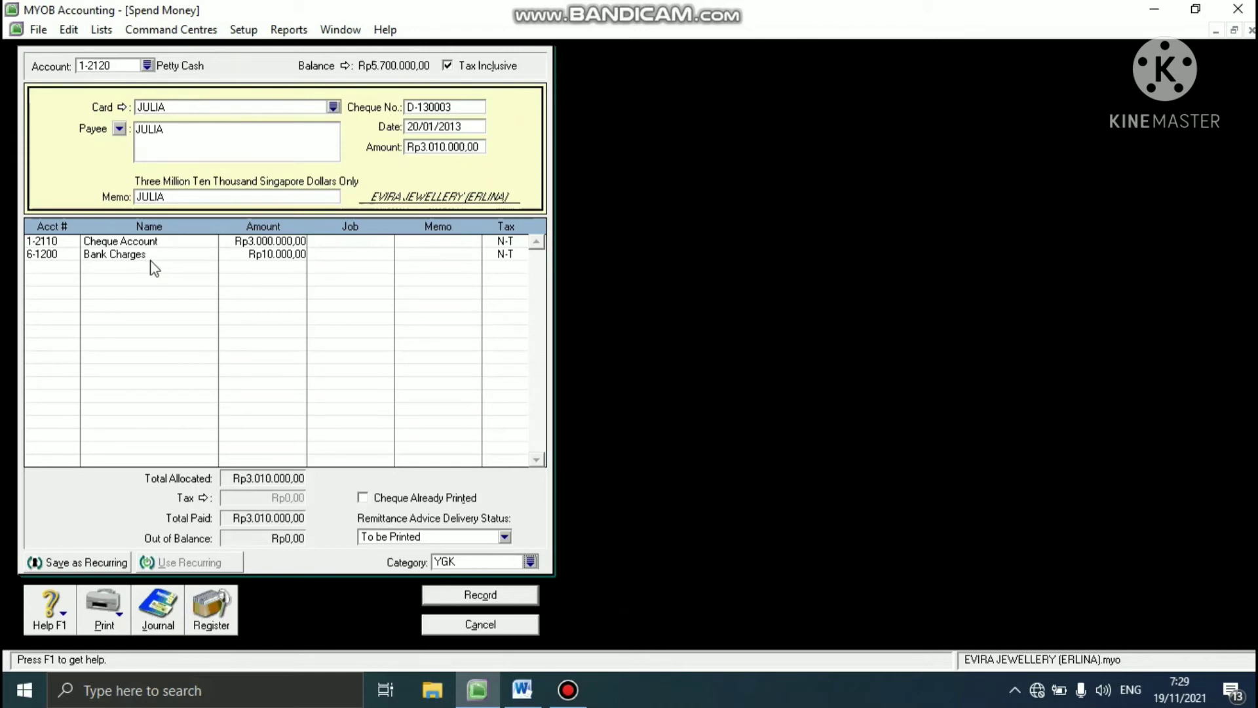
pyautogui.click(445, 593)
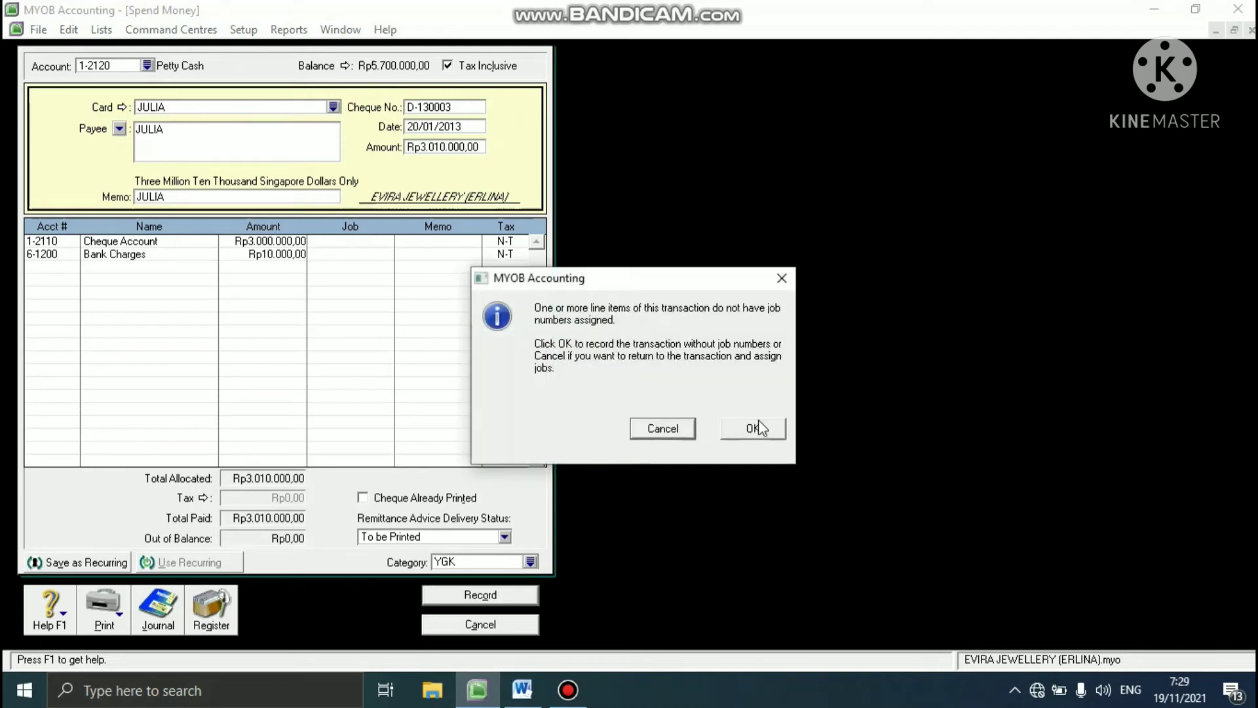
pyautogui.click(757, 421)
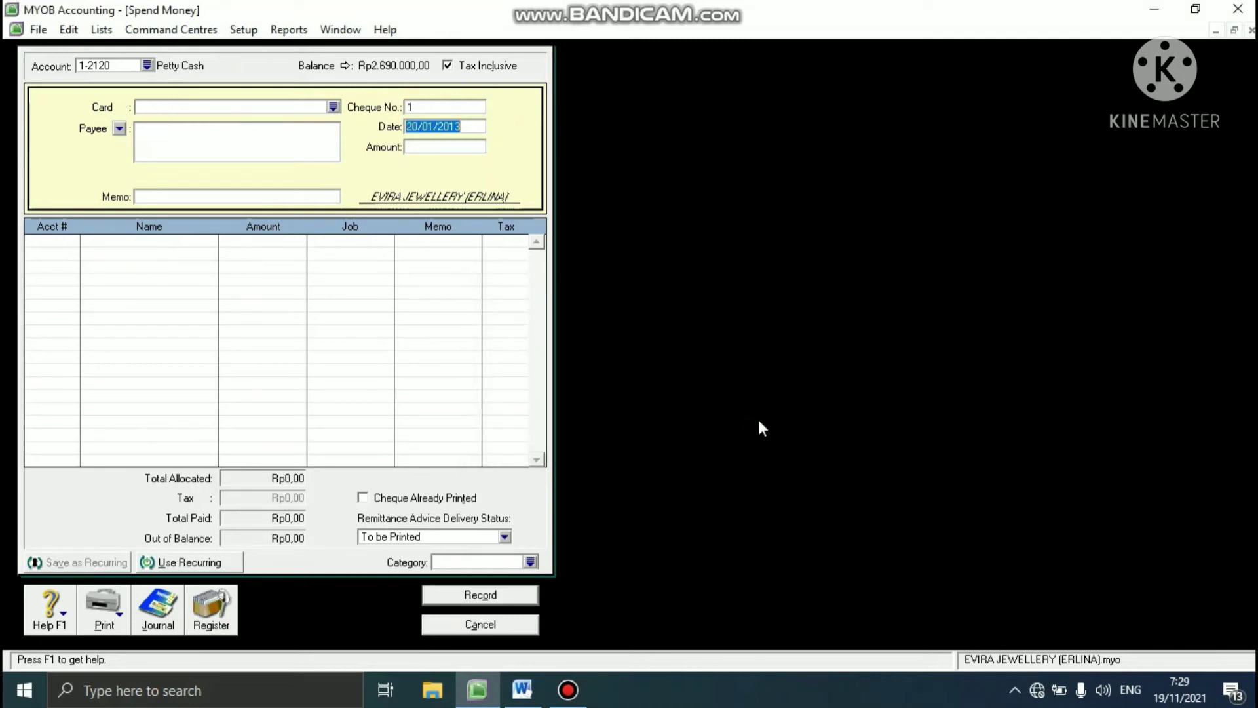
pyautogui.click(475, 627)
# - Read the 20 Jan 2013 Receive Money task in the Word case study and open a Receive Money entry in MYOB
pyautogui.click(514, 689)
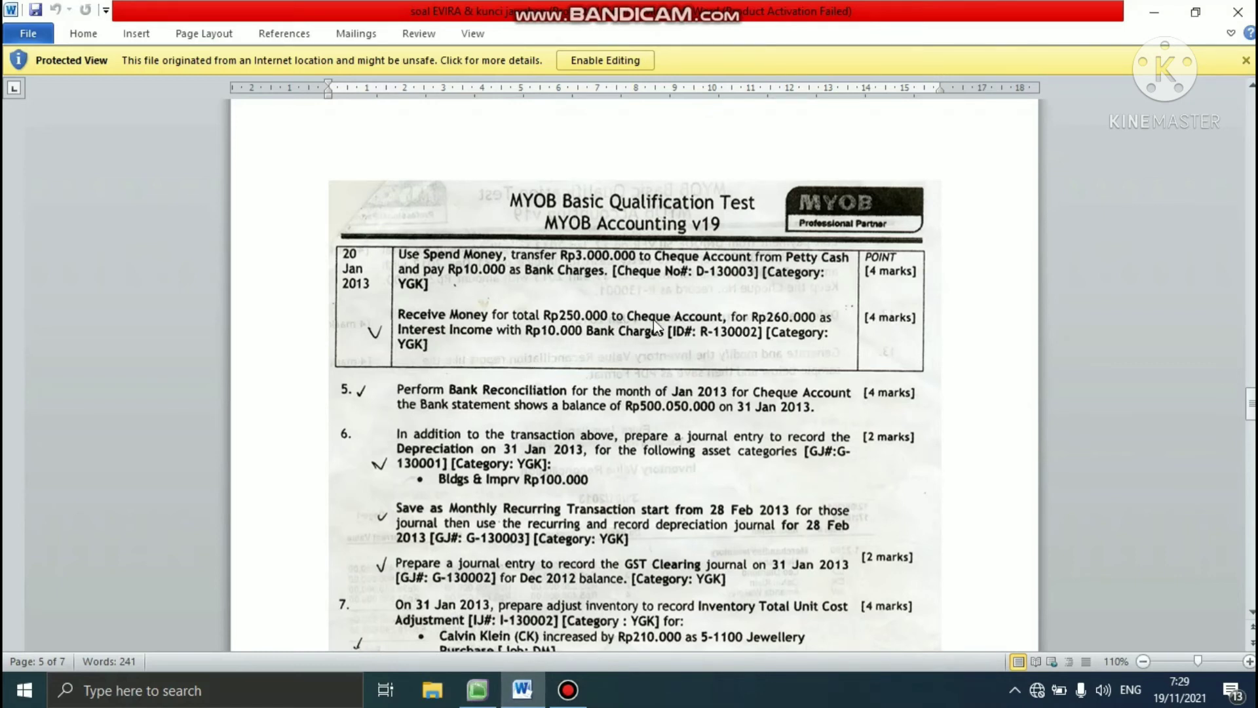
pyautogui.click(476, 693)
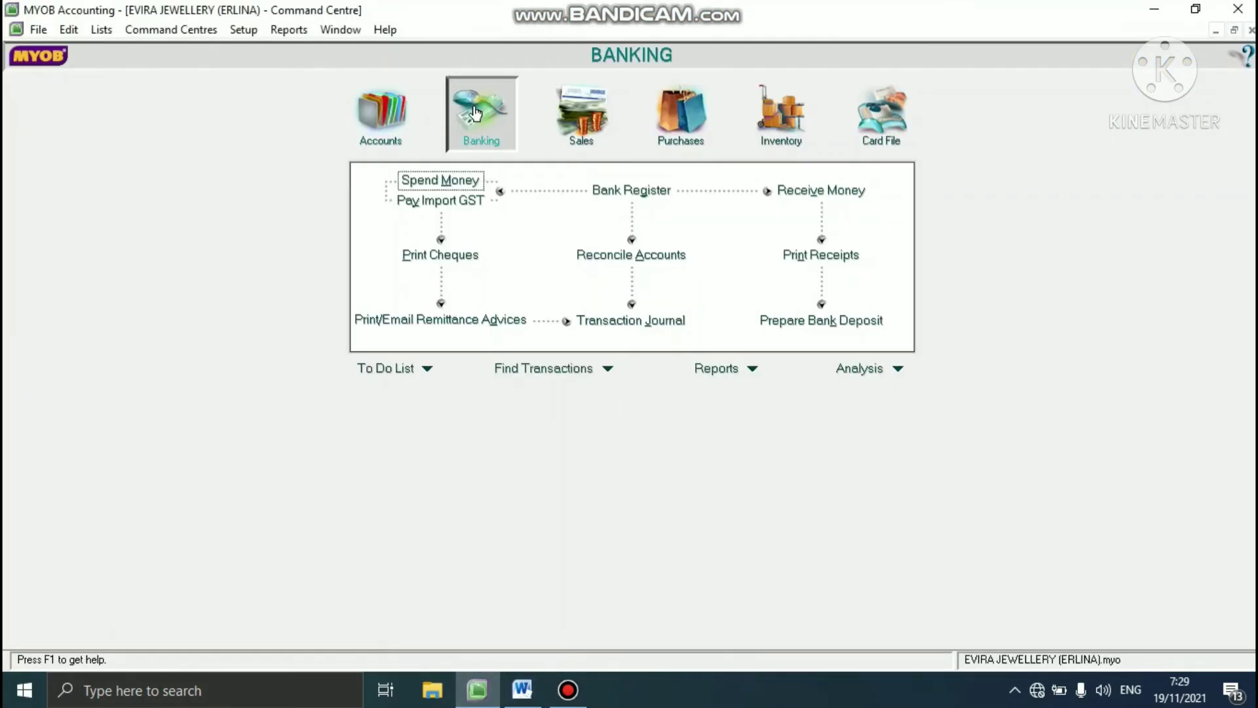
pyautogui.click(822, 190)
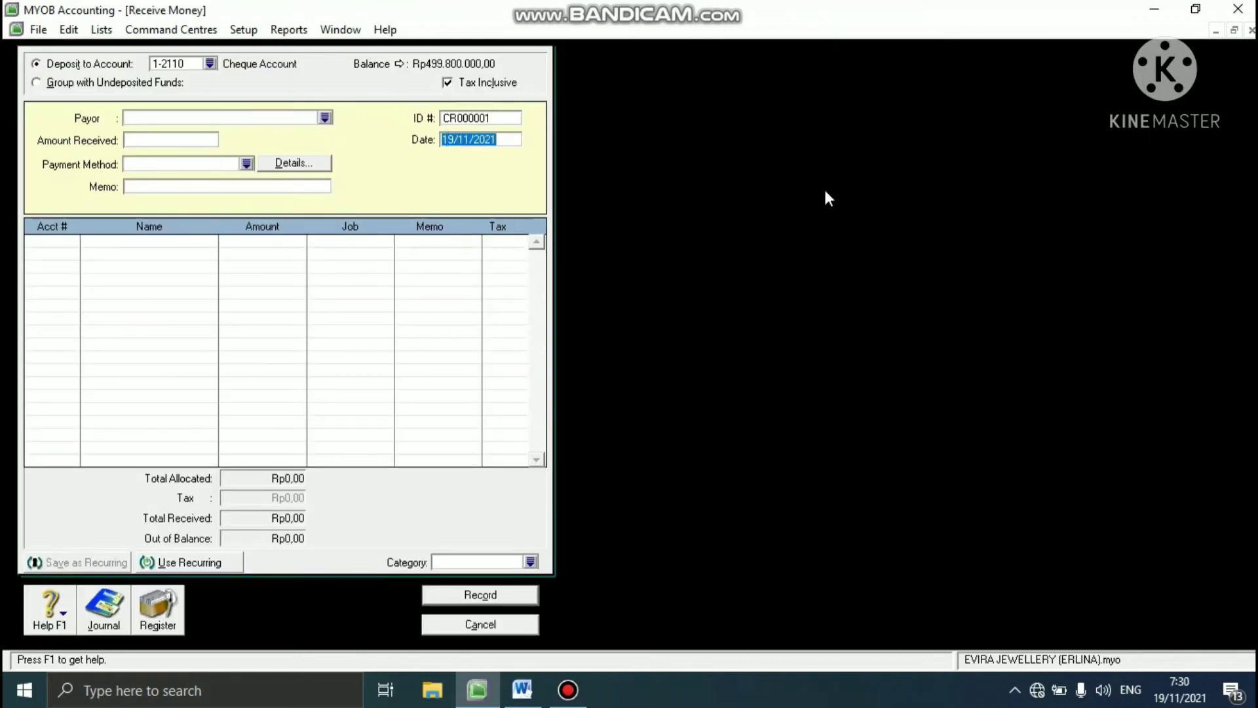
# - Set the deposit account to Cheque Account 1-2110 and choose the second listed employee as payor
pyautogui.click(210, 63)
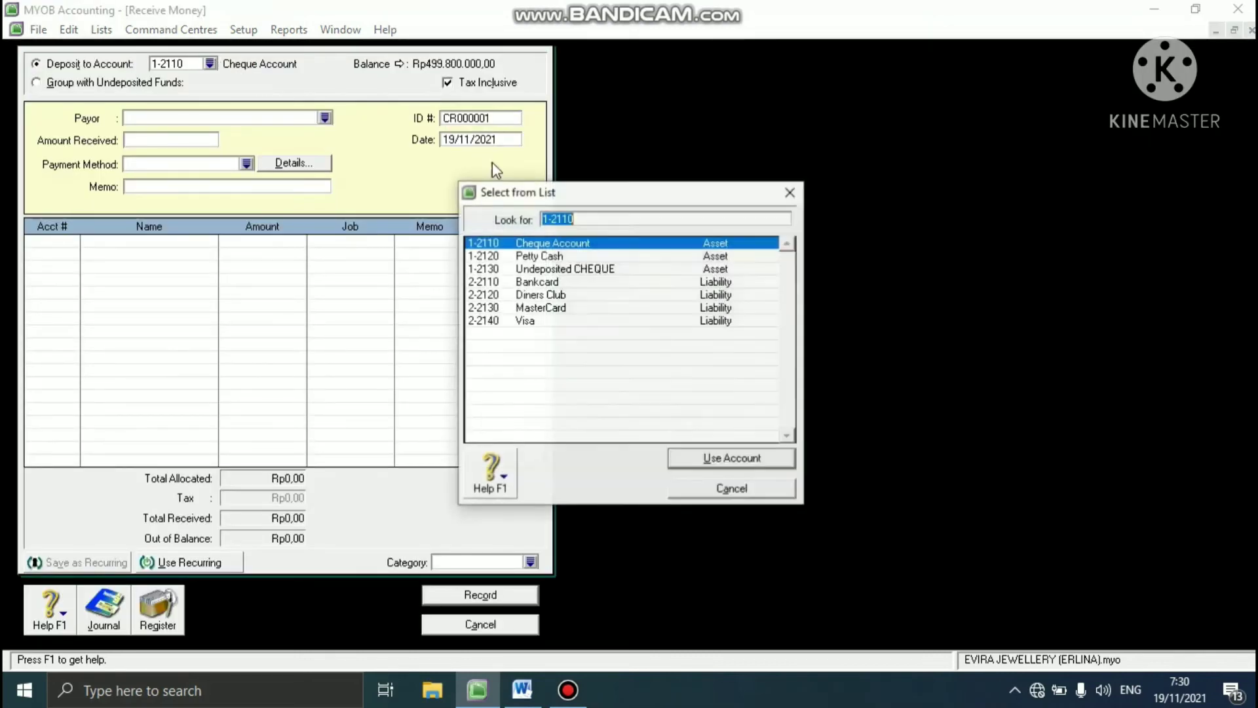
pyautogui.click(525, 245)
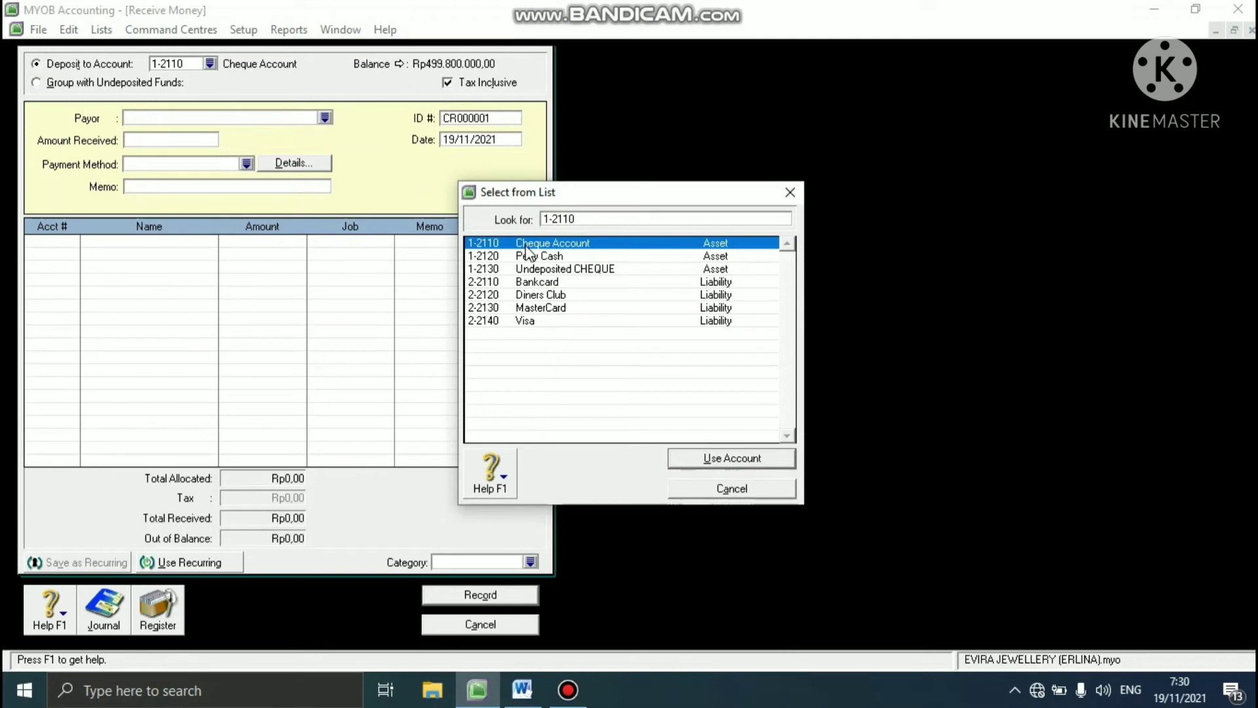
pyautogui.click(713, 462)
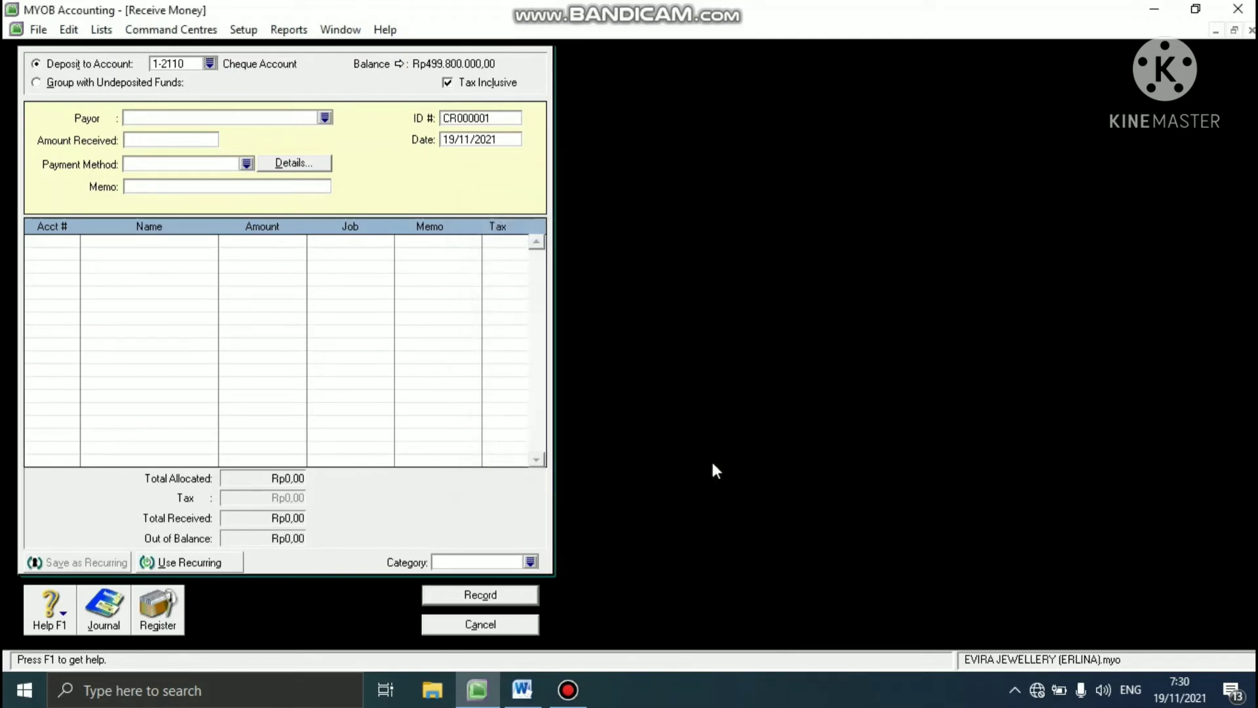
pyautogui.click(326, 124)
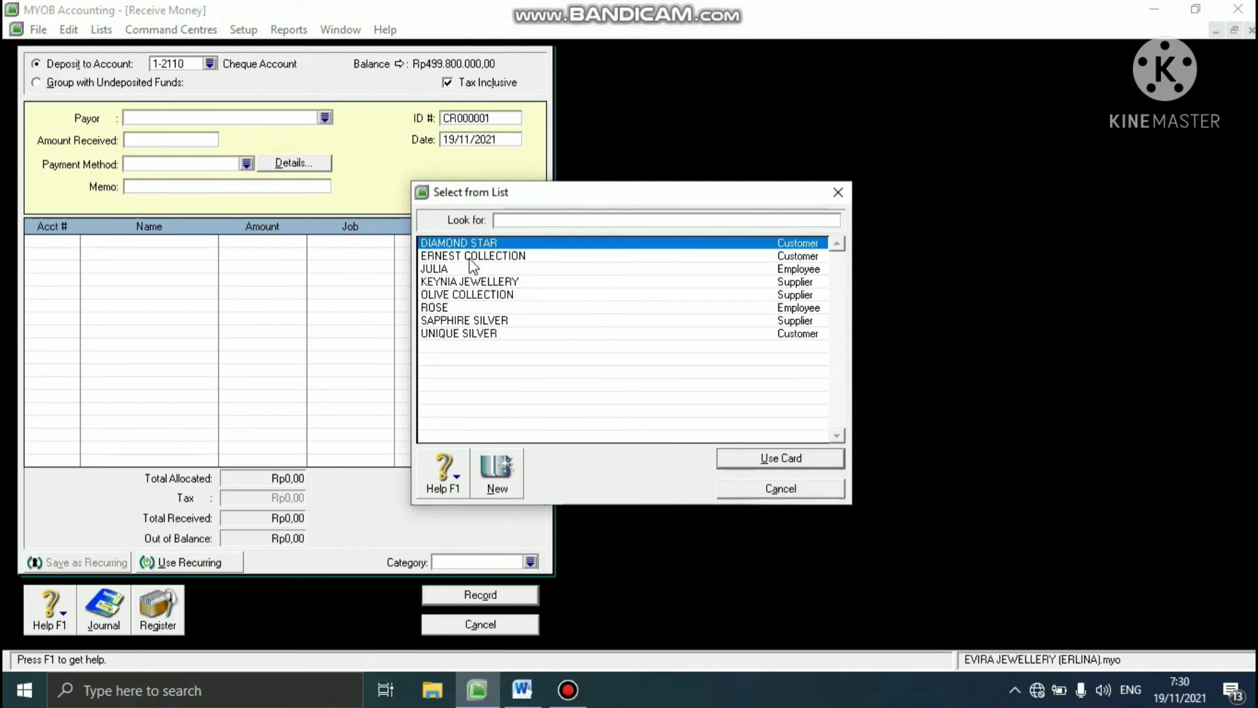
pyautogui.click(445, 307)
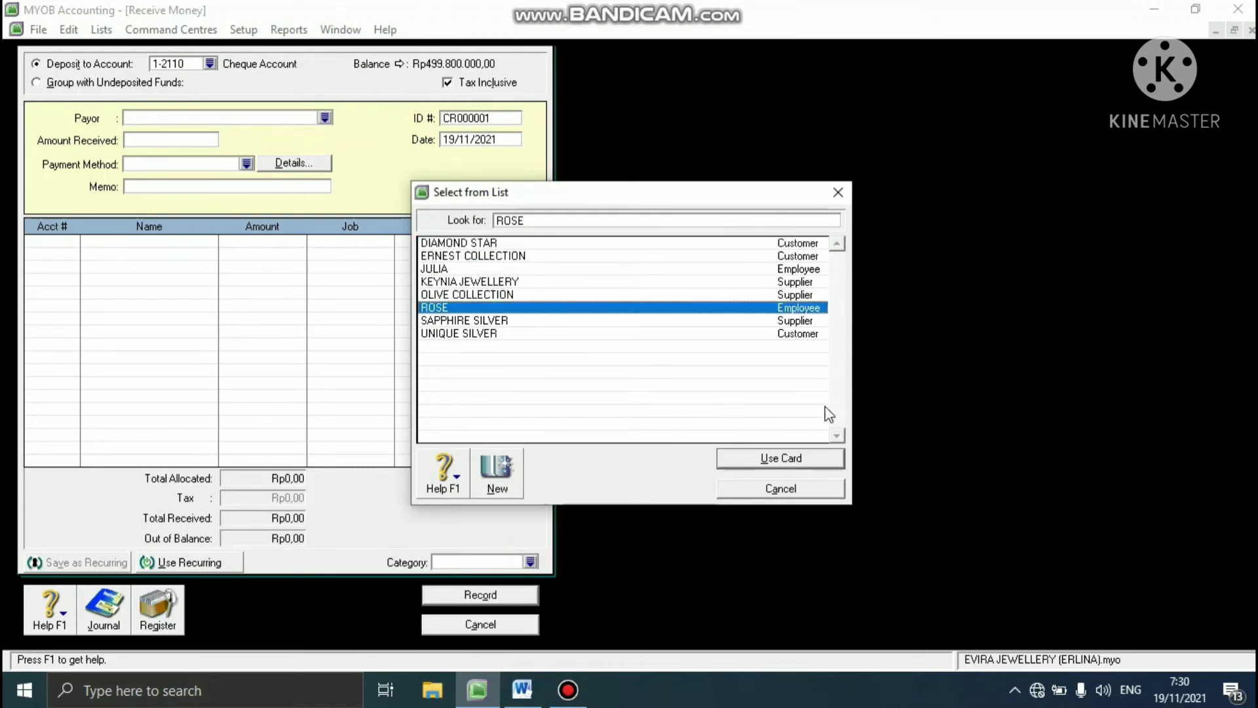
pyautogui.click(789, 466)
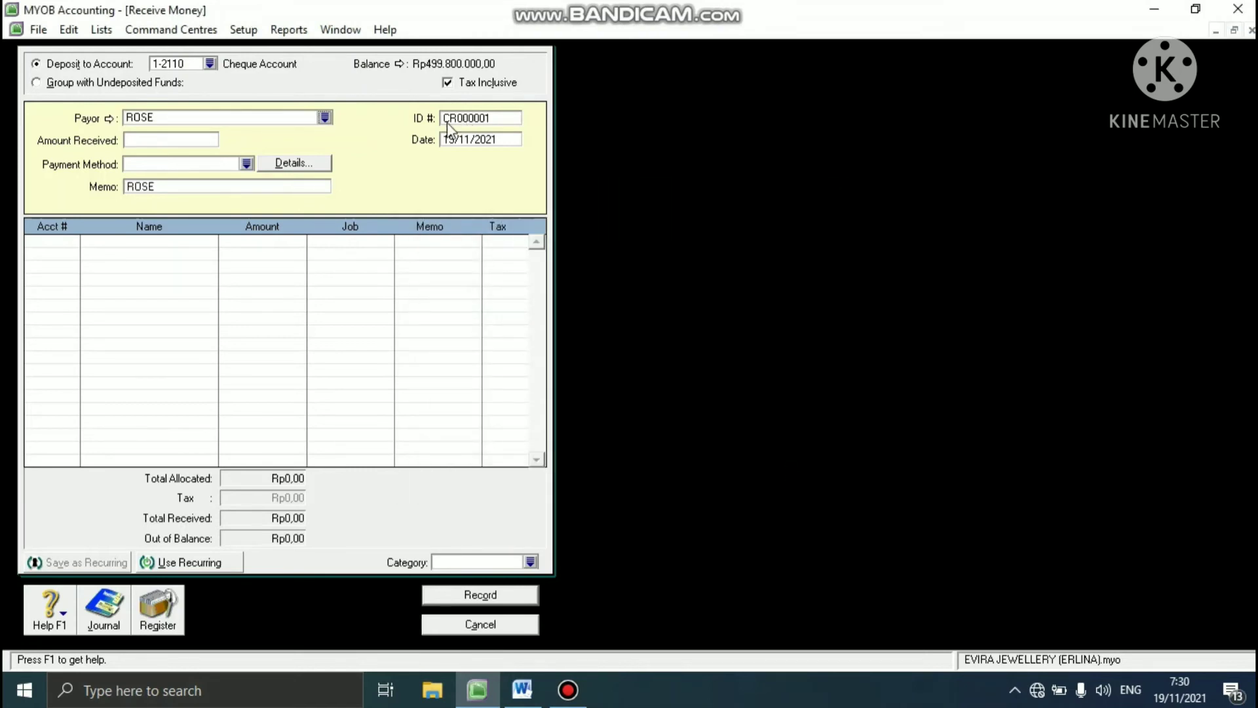
# - Set the receipt's ID number to R-130002 and its date to 20/01/2013
pyautogui.click(457, 121)
pyautogui.write('R-03')
pyautogui.write('0002')
pyautogui.write('20/')
pyautogui.write('01/2021')
pyautogui.write('13')
pyautogui.press('Tab')
# - Set the amount received to Rp250.000
pyautogui.click(196, 136)
pyautogui.write('250.')
pyautogui.write('0000')
pyautogui.press('Tab')
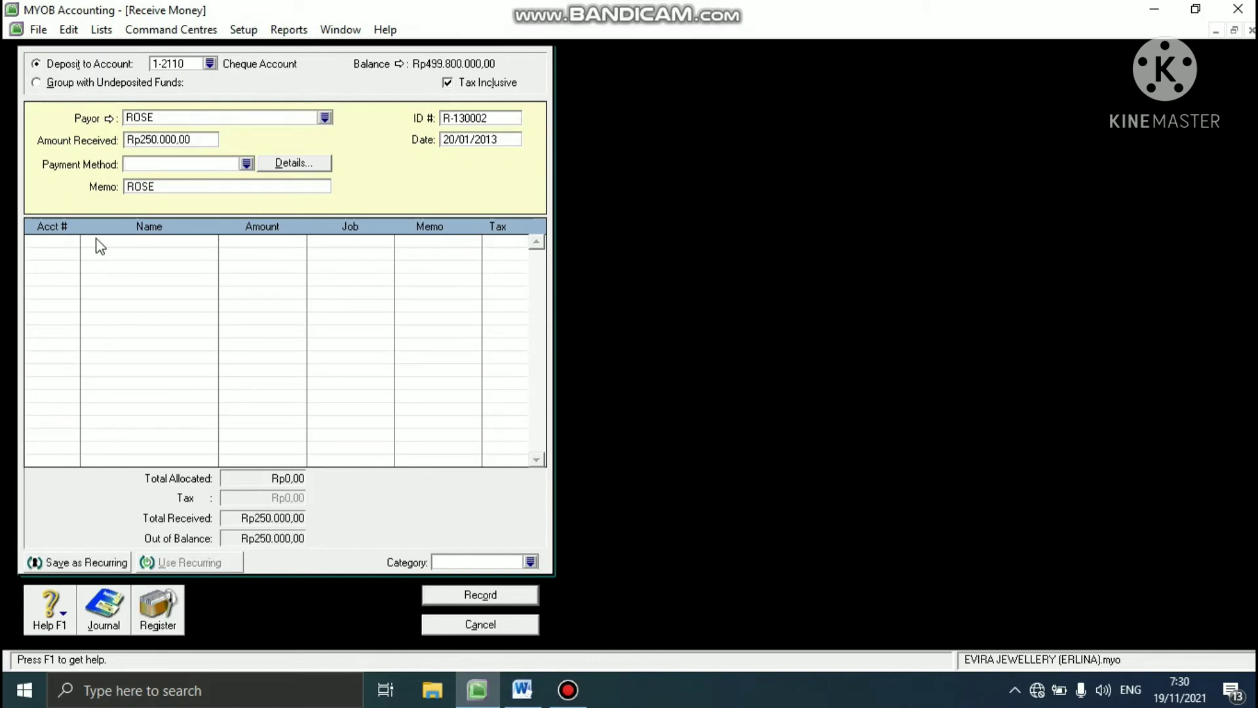
# - Allocate Rp260.000 to Interest Income 8-1000 on the receipt's first line
pyautogui.click(74, 244)
pyautogui.click(74, 242)
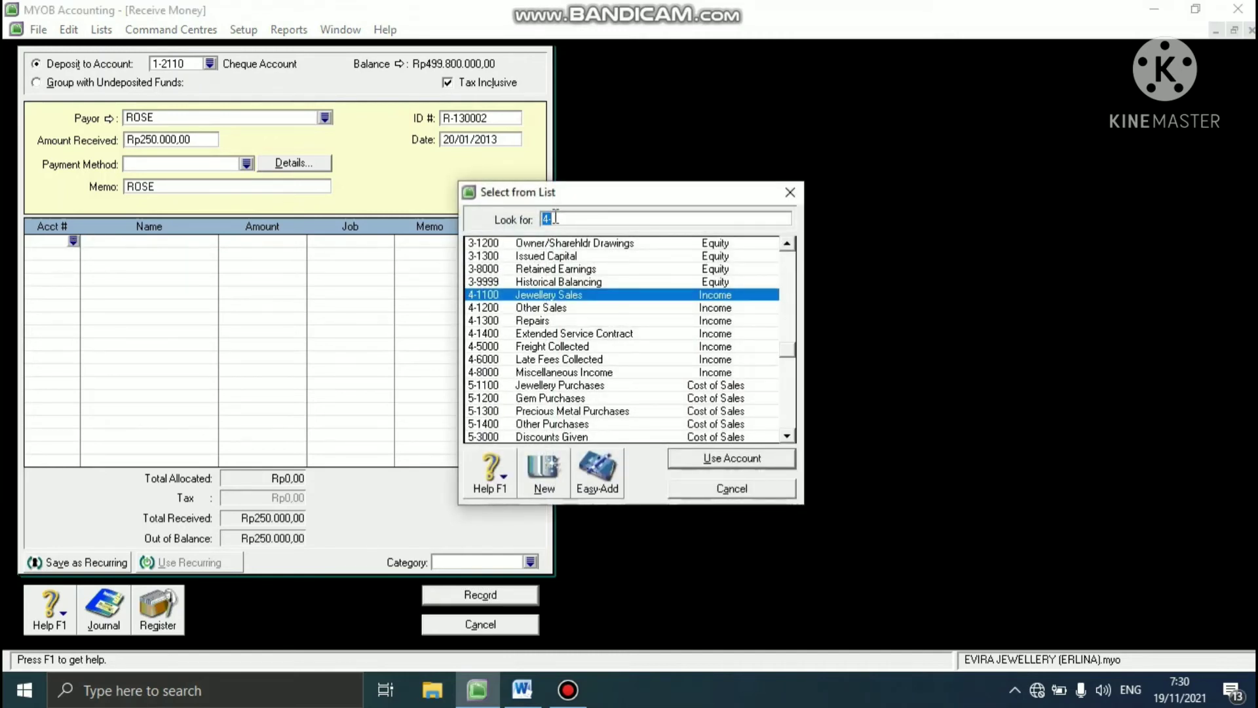
pyautogui.write('8-')
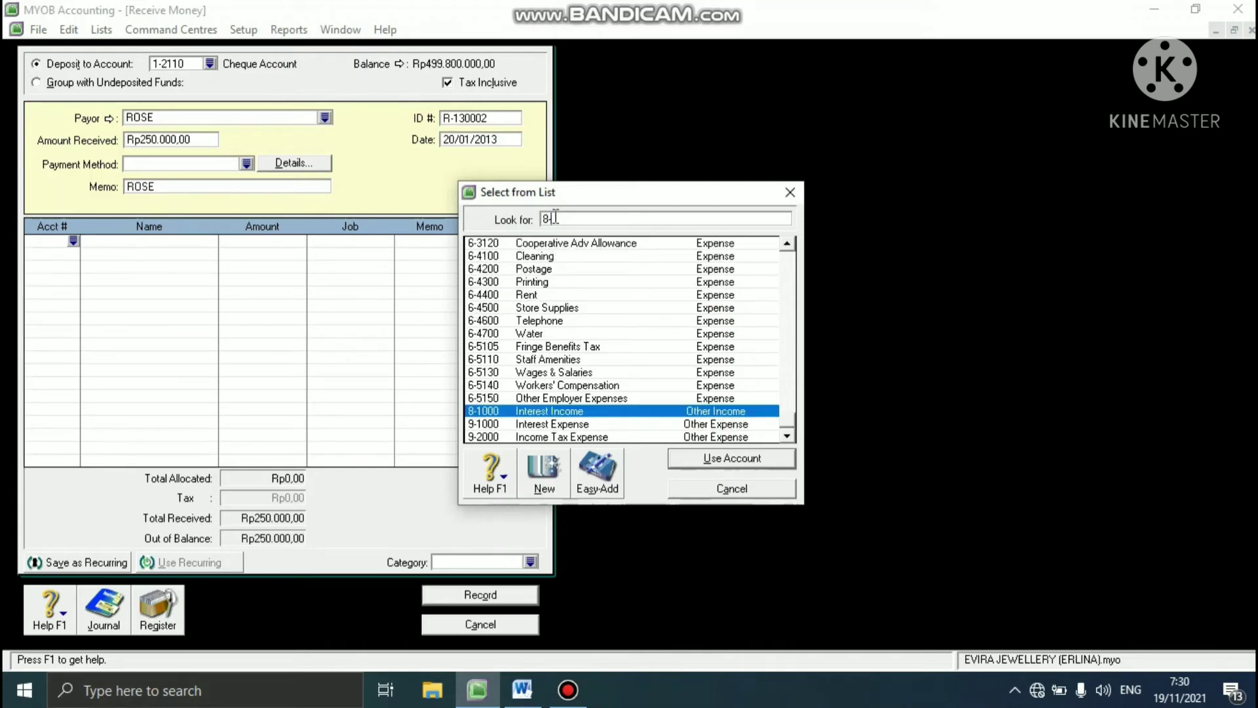
pyautogui.write('1000')
pyautogui.click(737, 467)
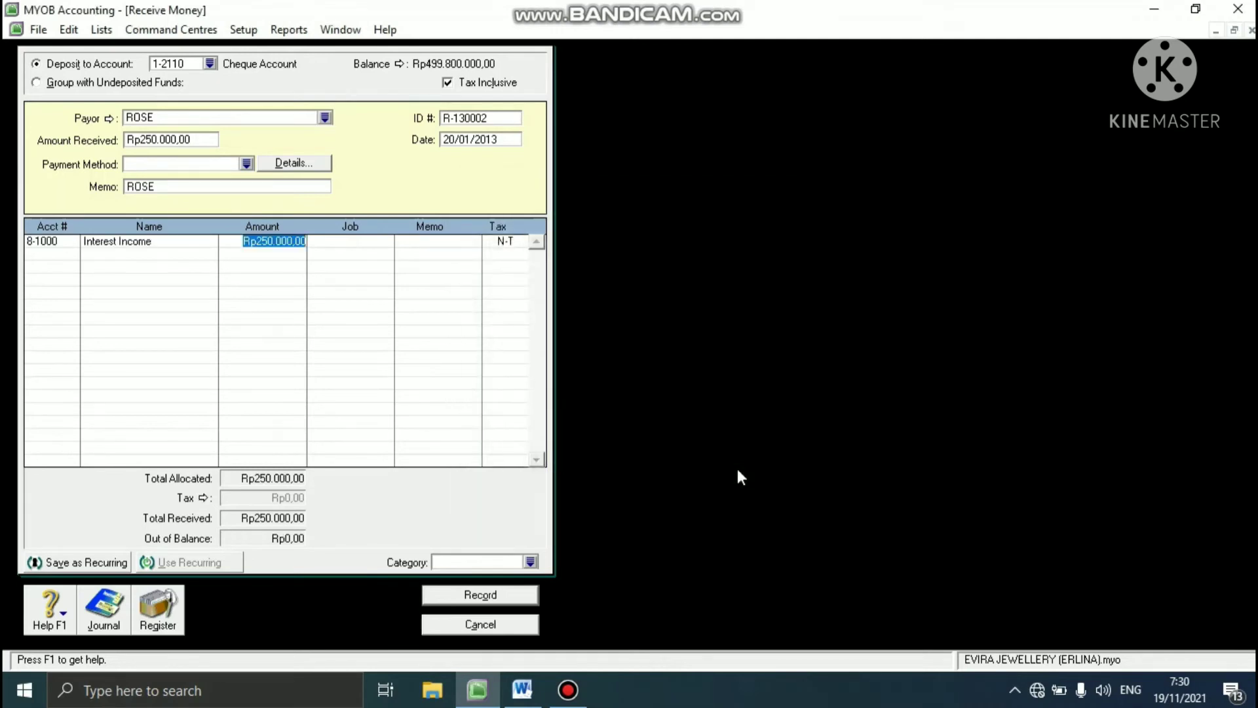
pyautogui.write('260000')
pyautogui.press('Return')
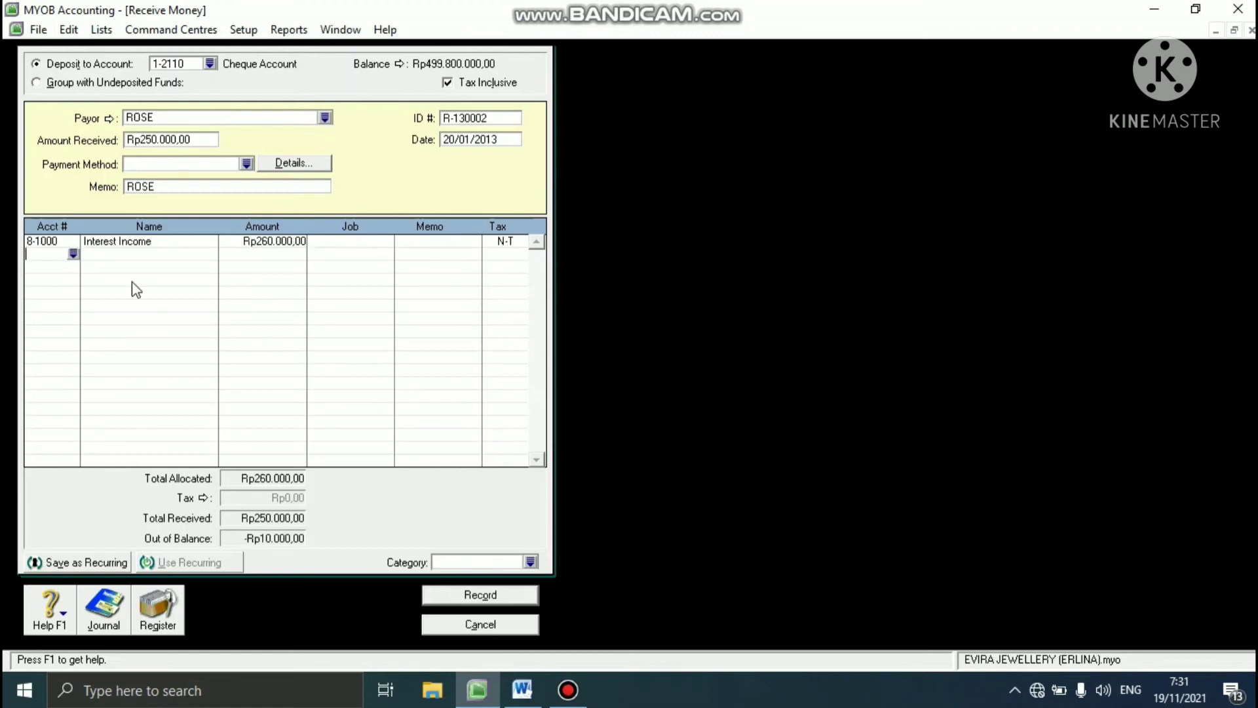
# - Add a second receipt line for Bank Charges 6-1200 with an amount of -Rp10.000
pyautogui.click(73, 253)
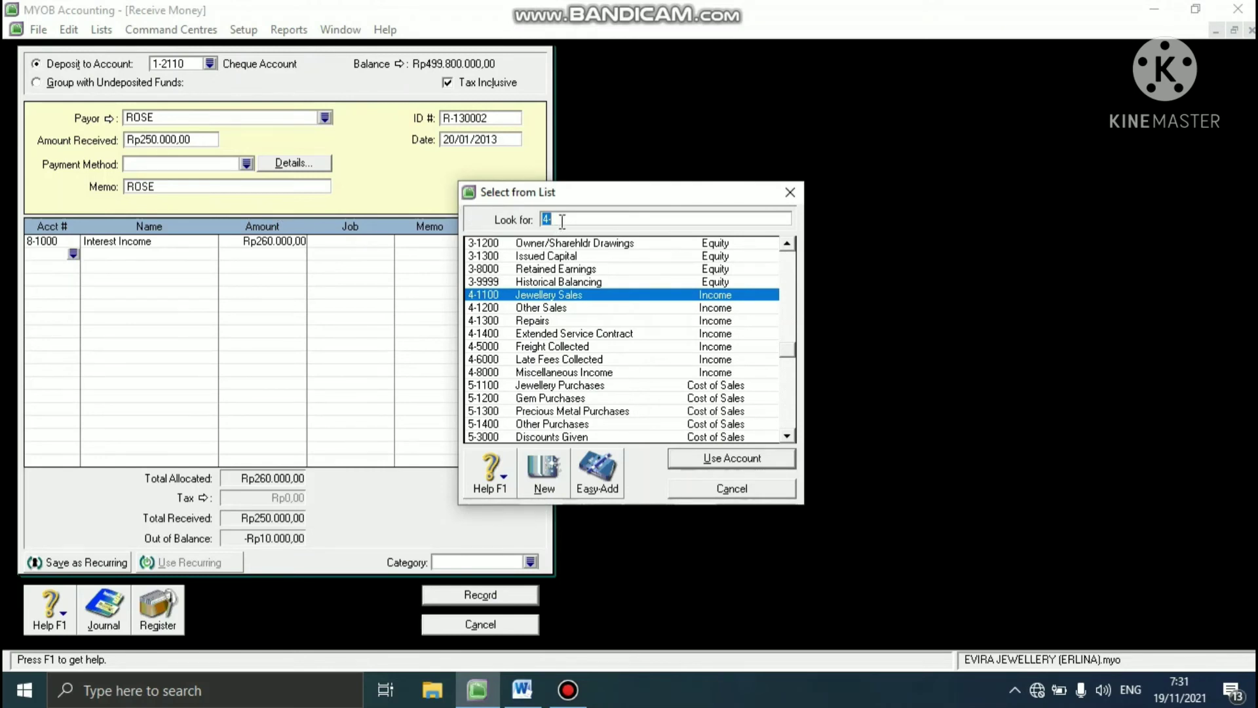
pyautogui.write('6-12')
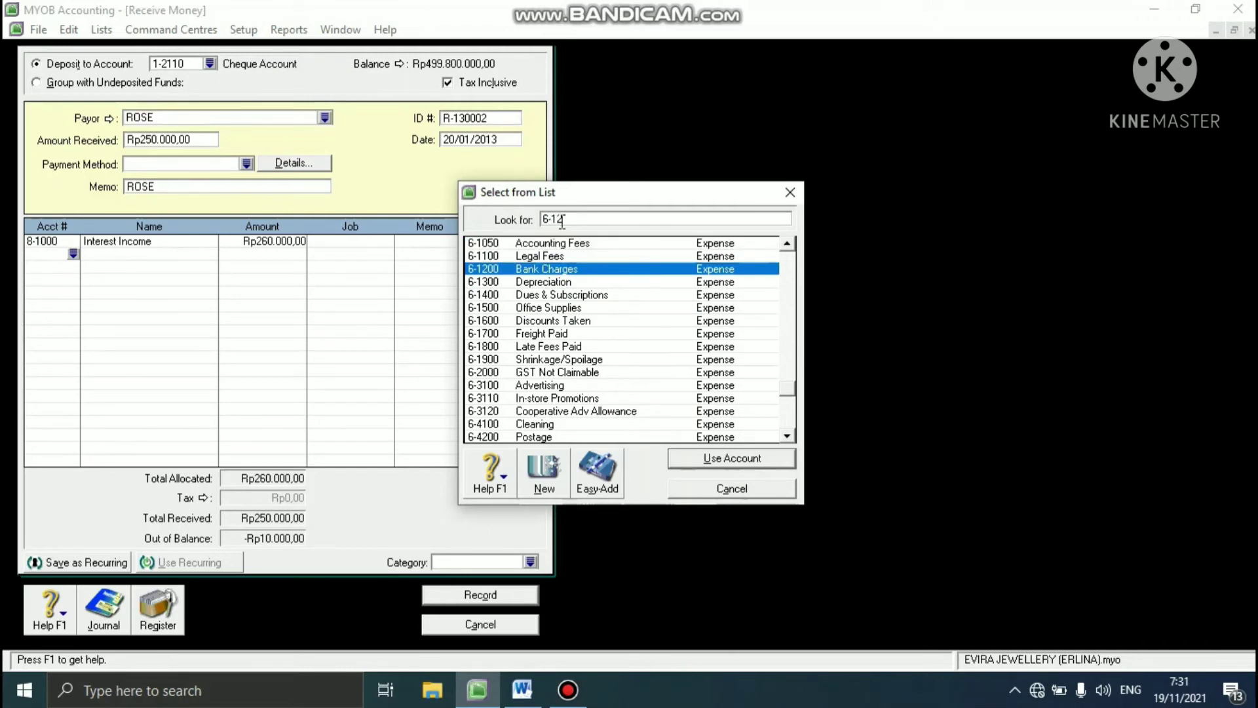
pyautogui.write('00')
pyautogui.click(698, 463)
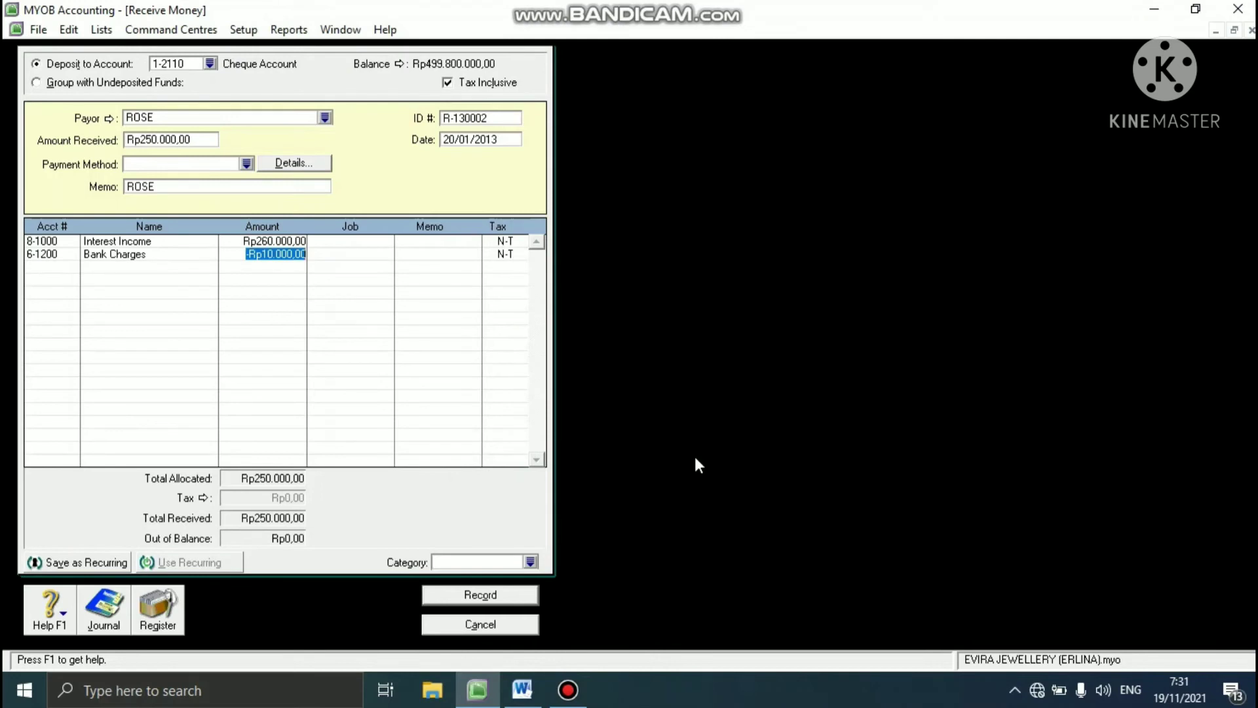
pyautogui.press('Return')
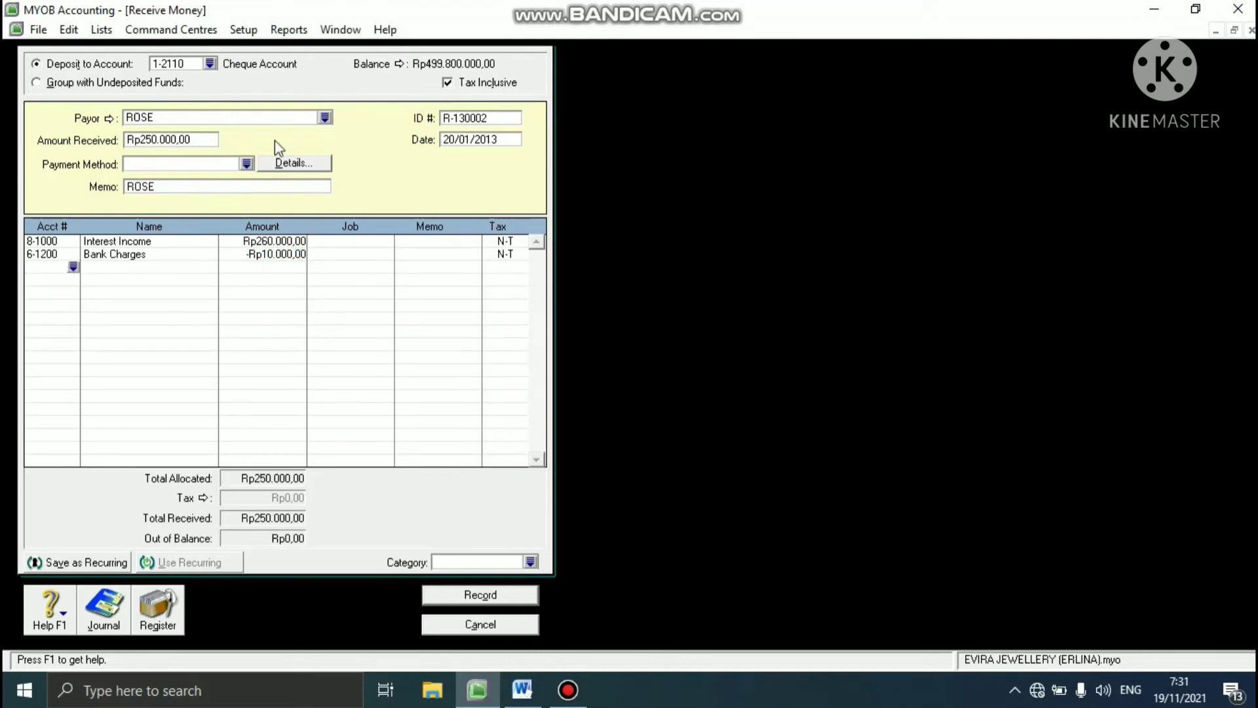
# - Assign category YGK to the Receive Money entry
pyautogui.click(530, 562)
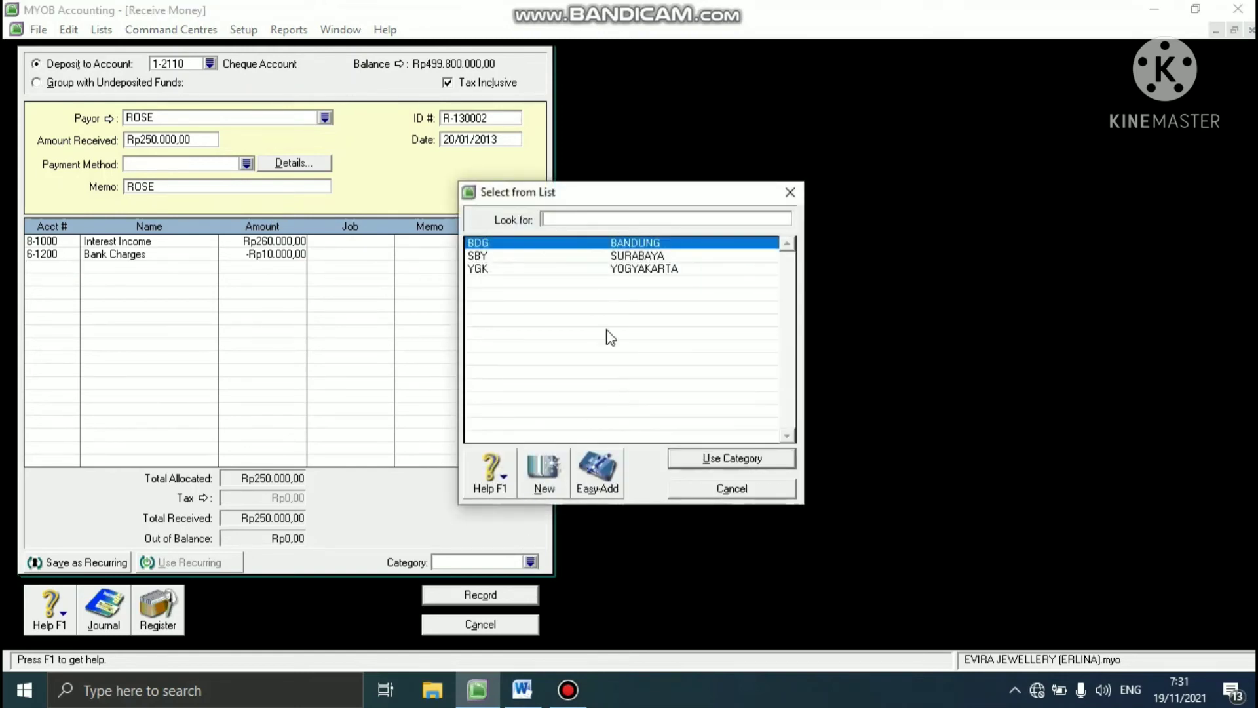
pyautogui.write('YGK')
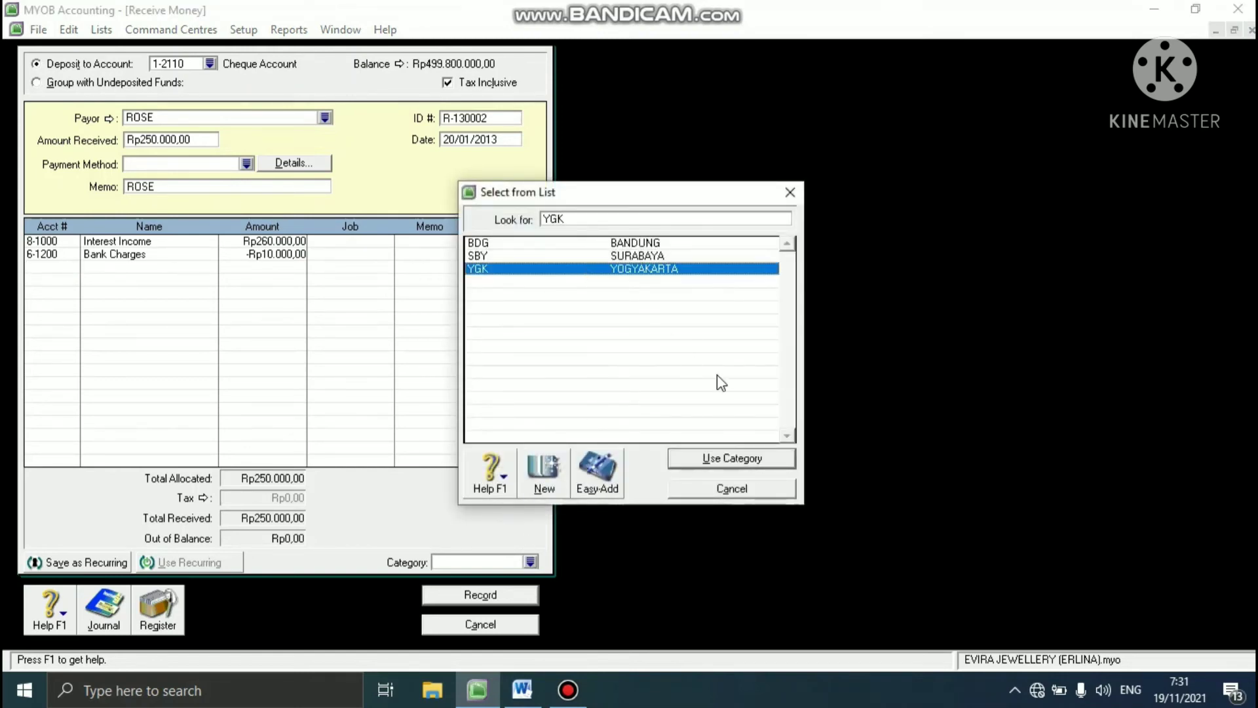
pyautogui.click(701, 458)
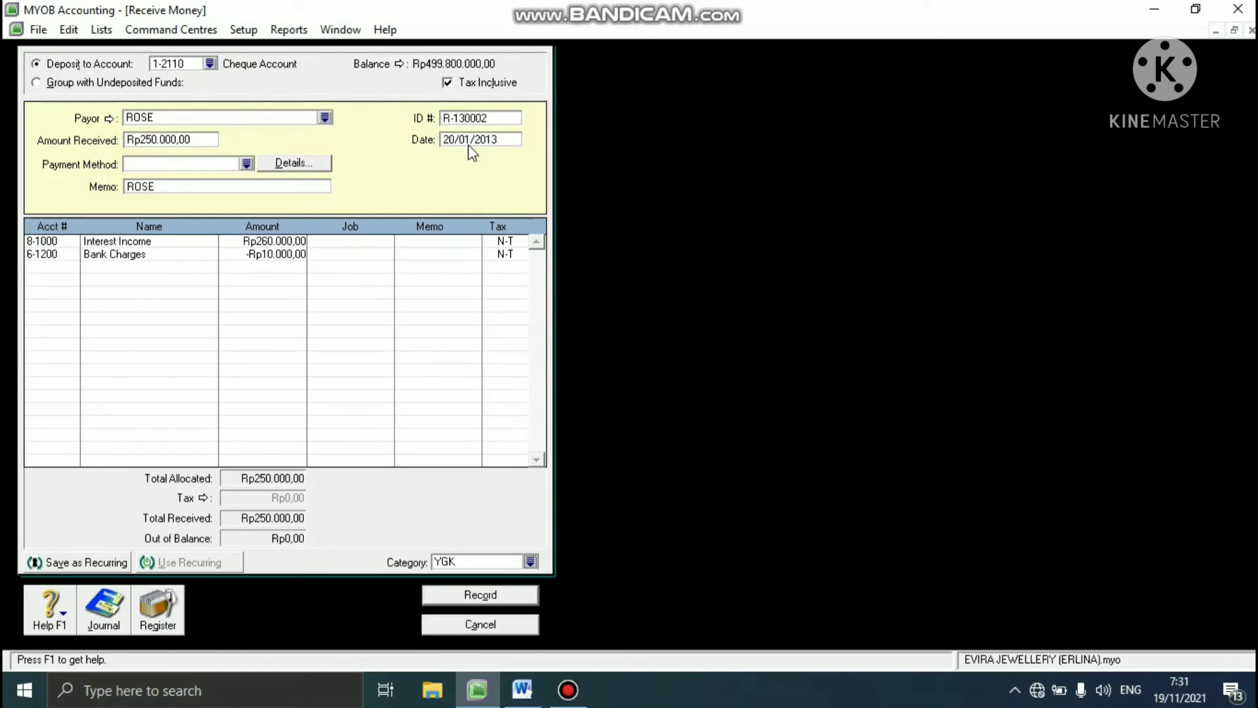
# - Record the Receive Money transaction without job numbers and close the receipt form
pyautogui.click(459, 597)
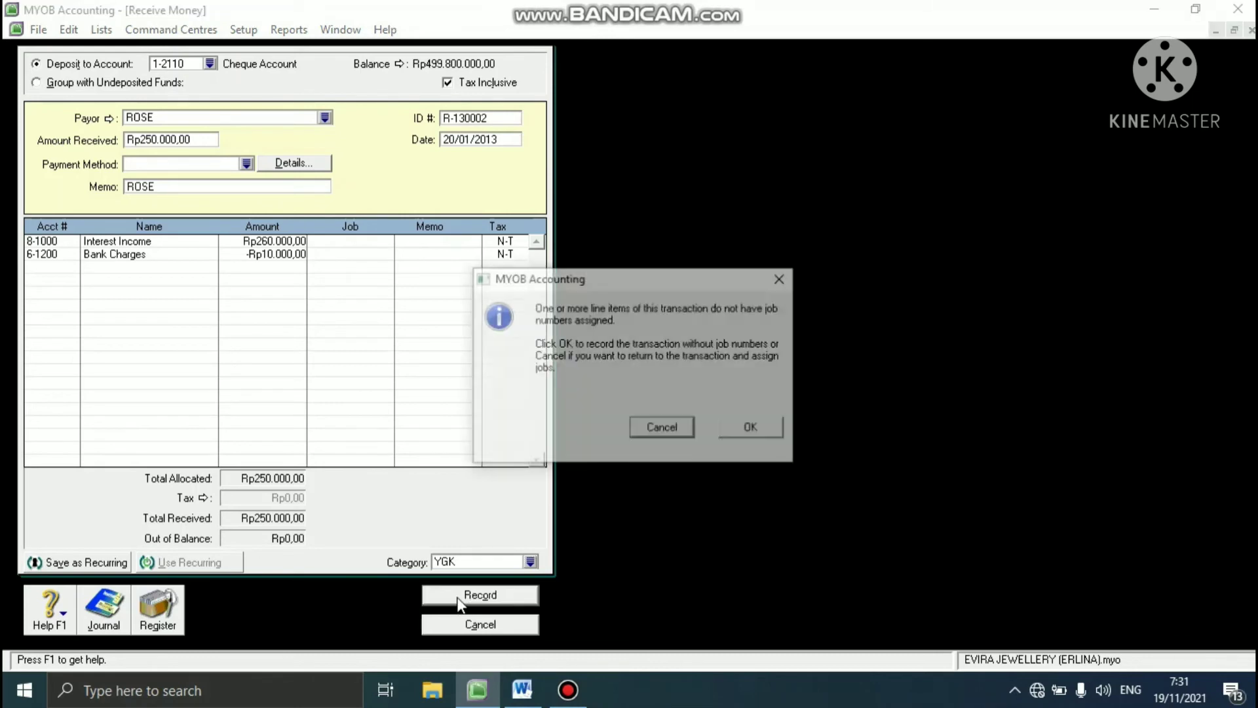
pyautogui.click(760, 427)
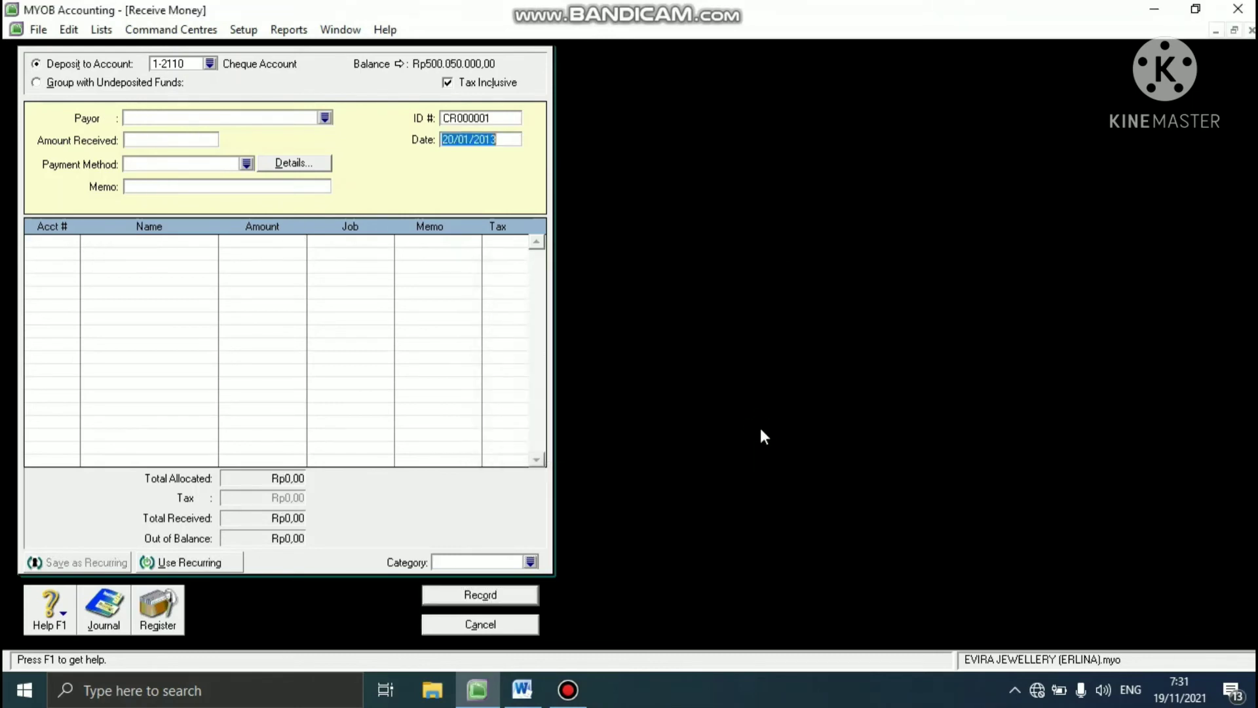
pyautogui.click(449, 625)
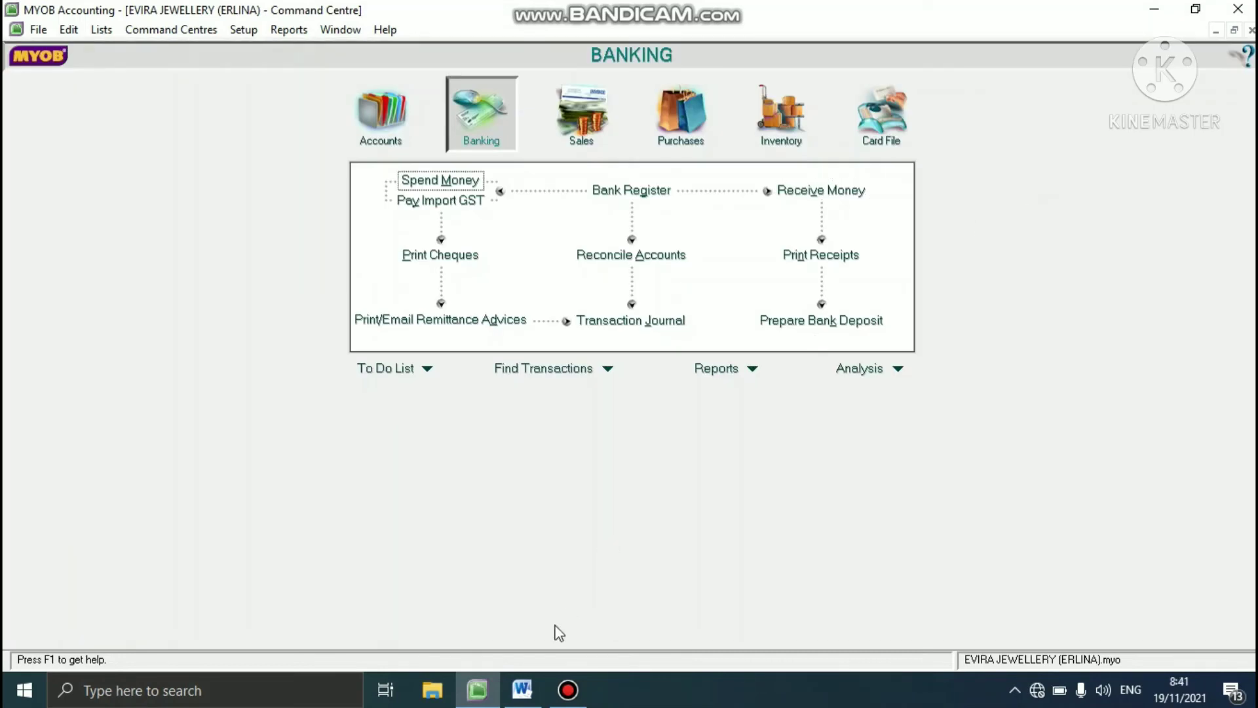
# - Check the reconciliation task in the Word case study, and open account reconciliation in MYOB for Cheque Account 1-2110
pyautogui.click(522, 689)
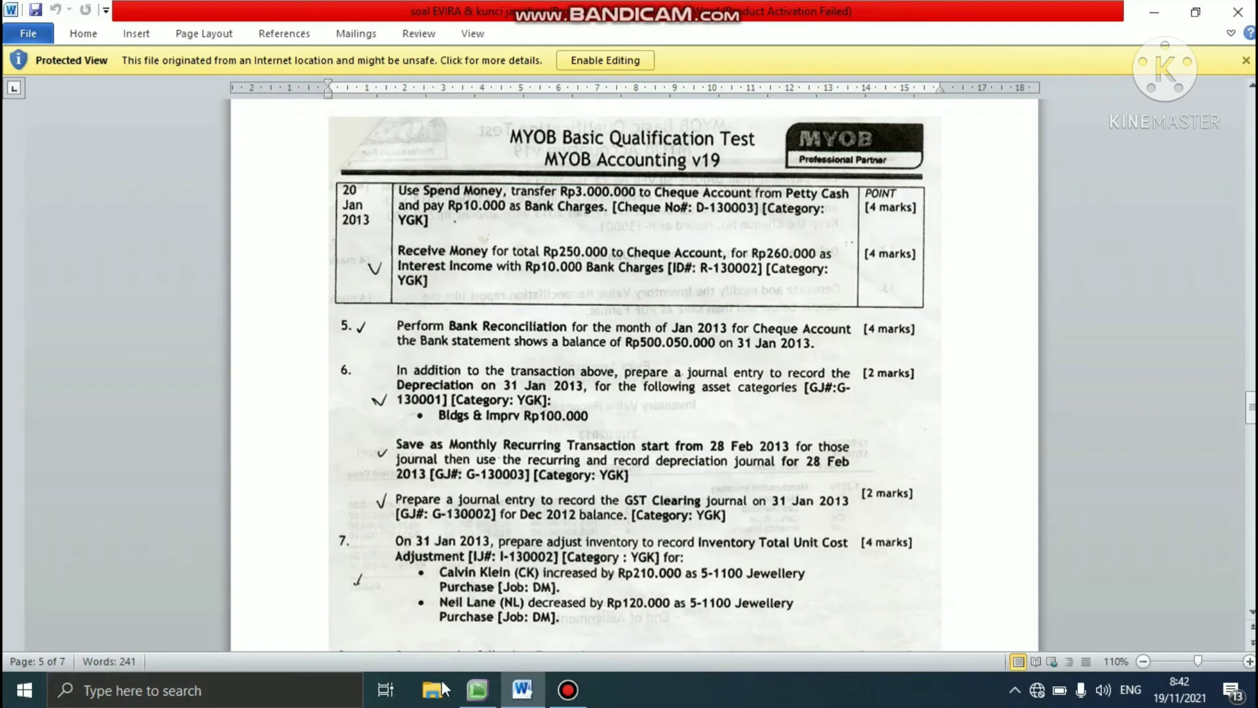
pyautogui.click(463, 692)
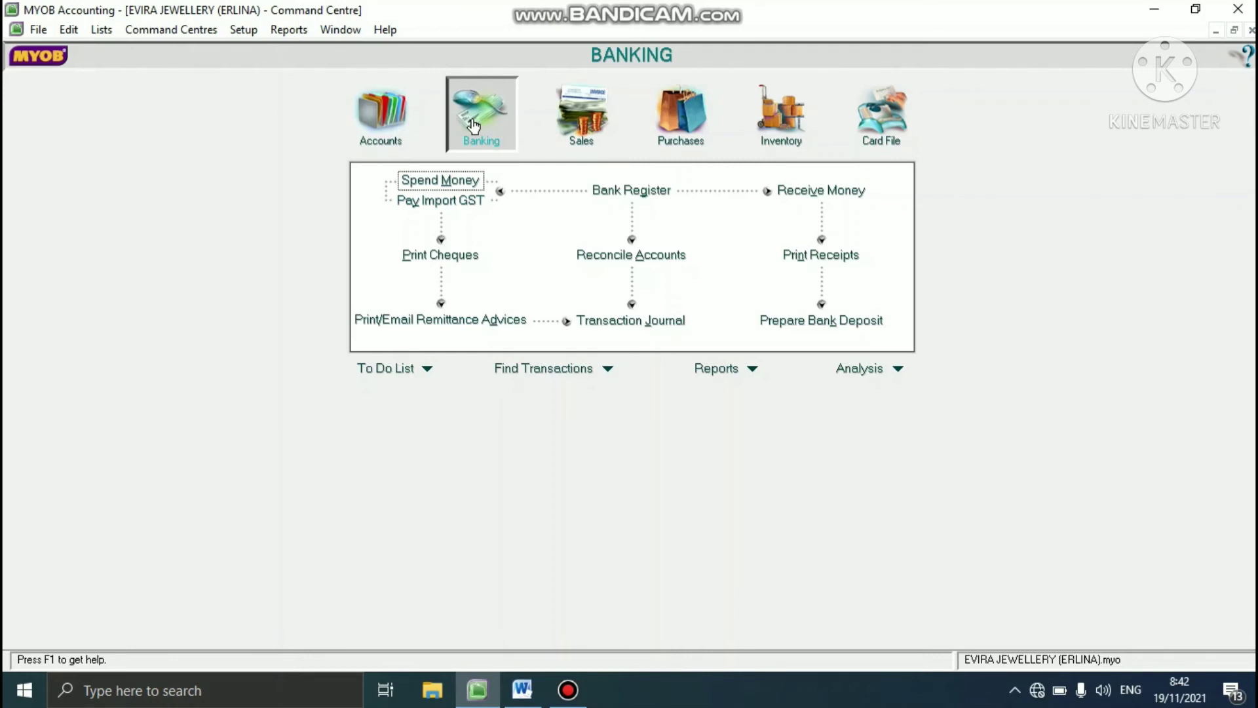
pyautogui.click(640, 260)
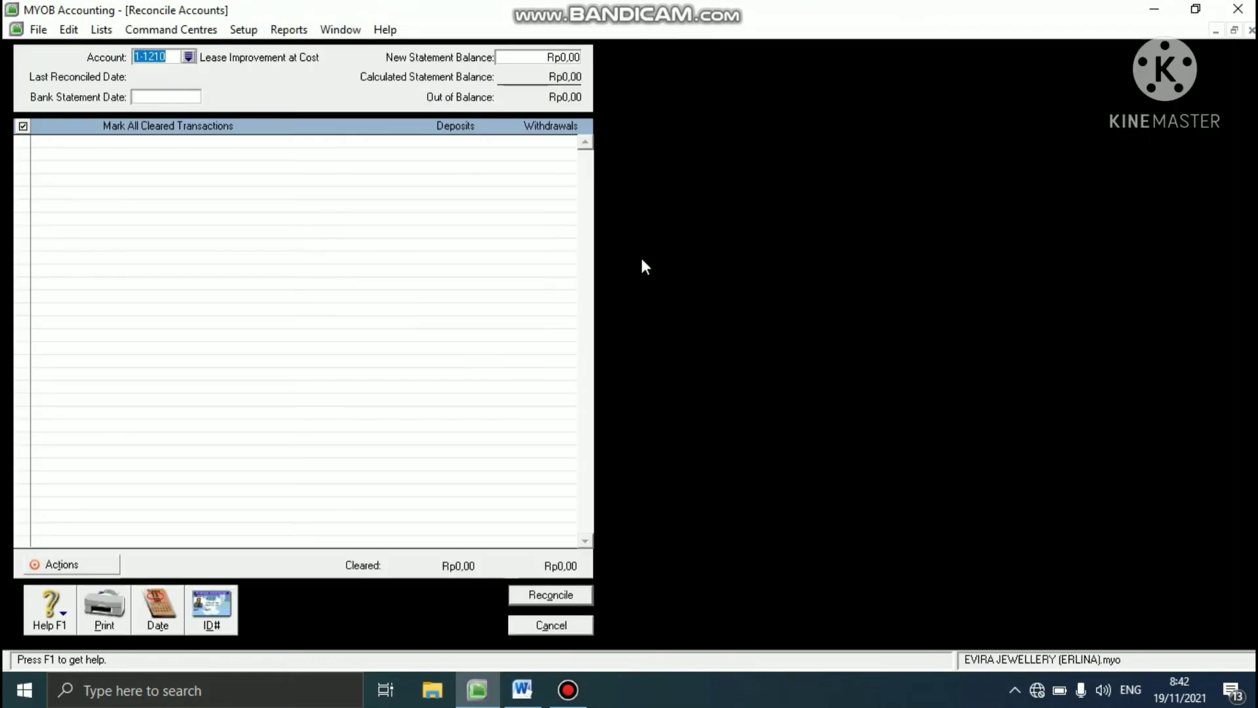
pyautogui.click(188, 58)
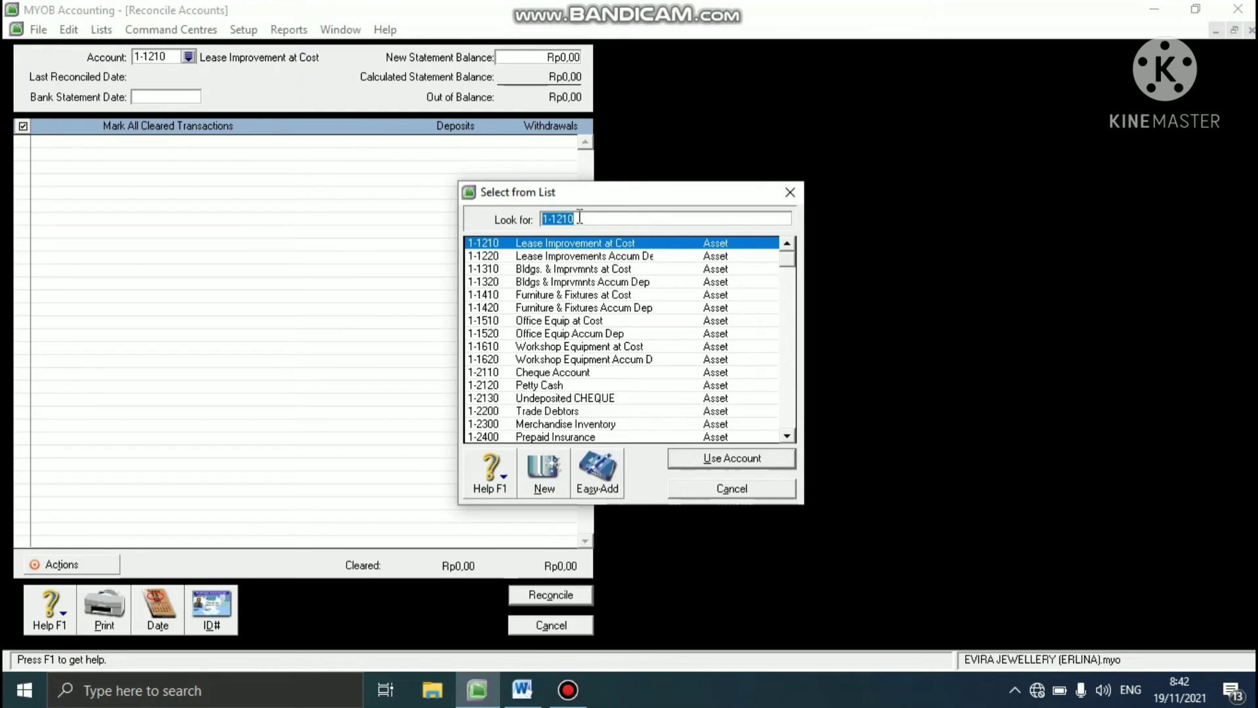
pyautogui.click(579, 216)
pyautogui.press('BackSpace')
pyautogui.press('BackSpace')
pyautogui.press('BackSpace')
pyautogui.press('BackSpace')
pyautogui.press('BackSpace')
pyautogui.click(561, 373)
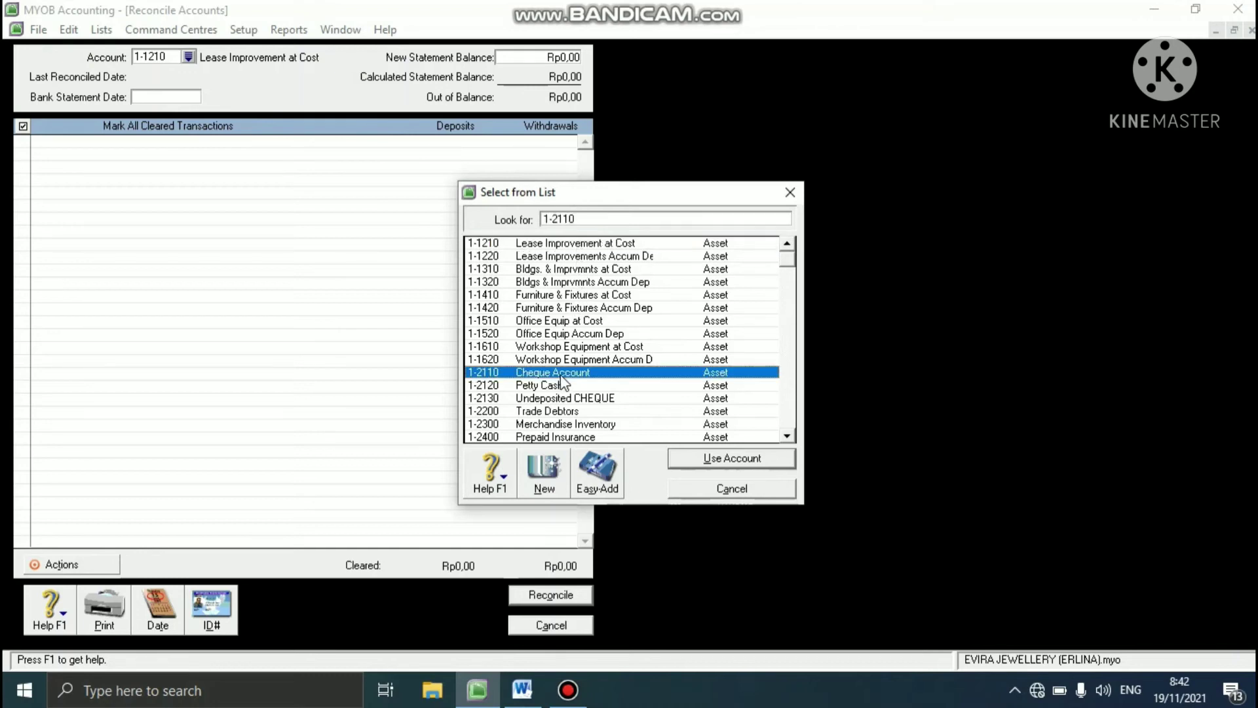
pyautogui.click(708, 460)
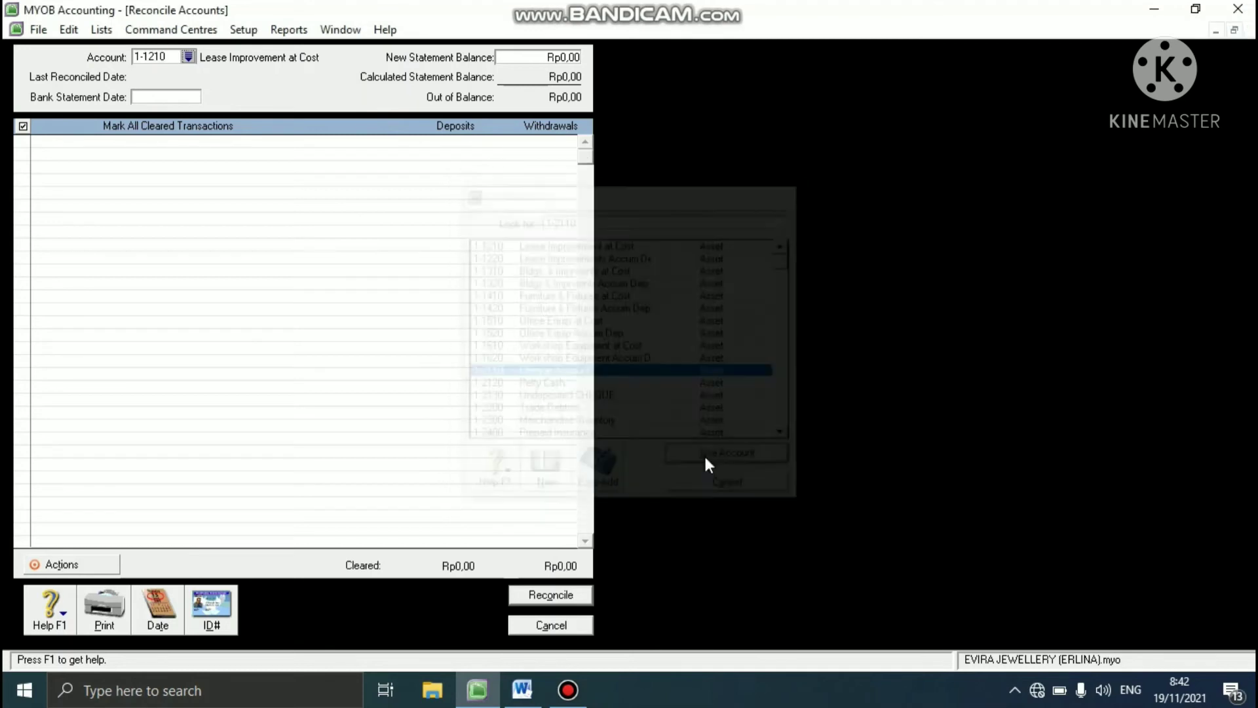
# - Set the bank statement date of the reconciliation to 31/01/2013
pyautogui.click(157, 94)
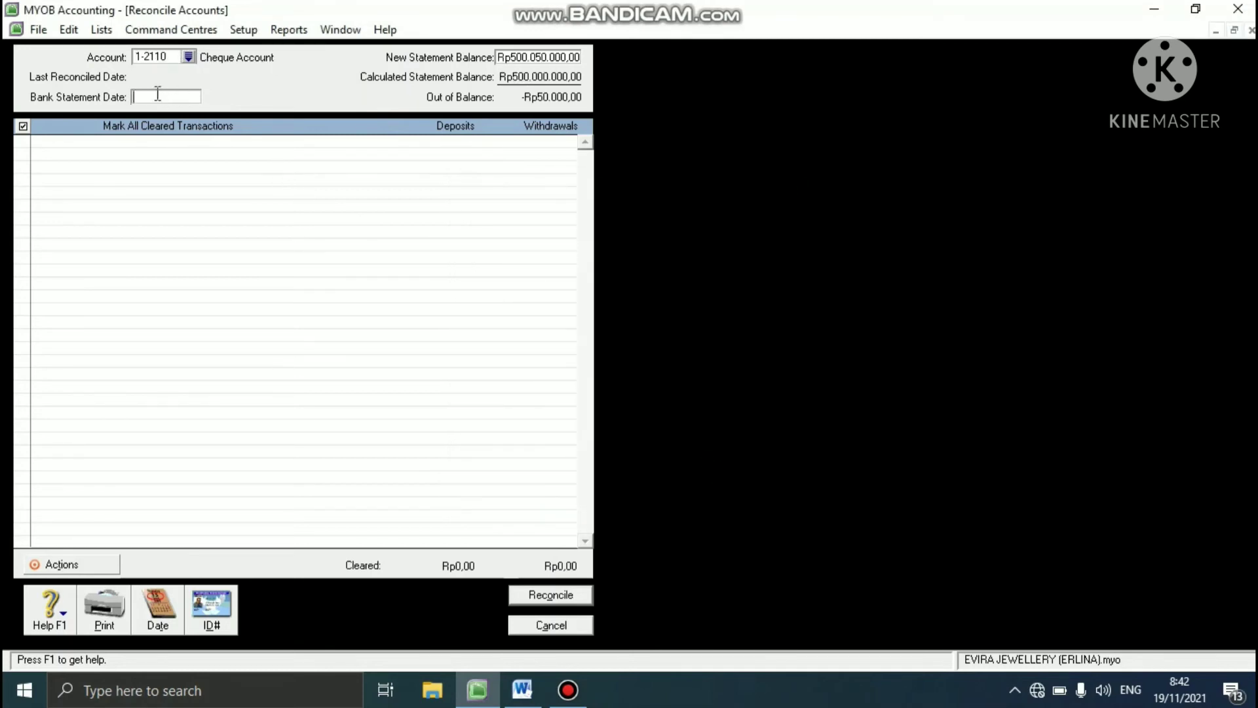
pyautogui.write('31/01/2013')
pyautogui.press('Tab')
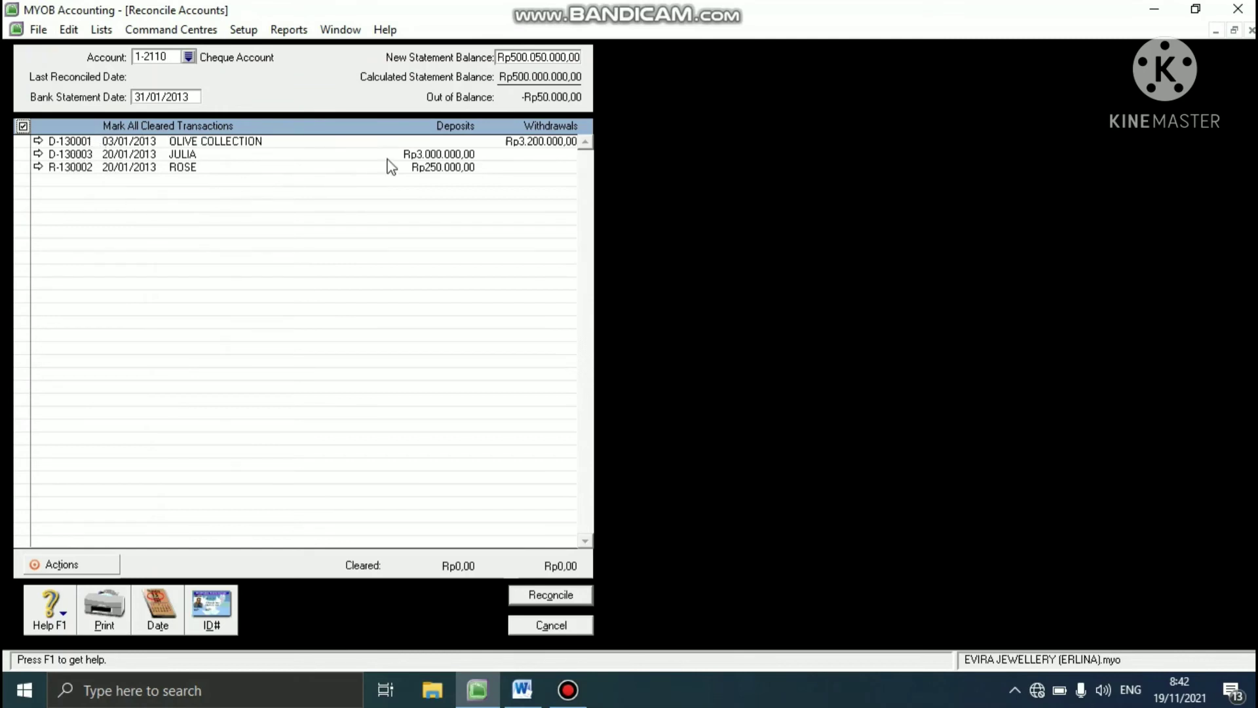
# - Mark all listed Cheque Account transactions as cleared, reconcile the account without printing a report, and close the form
pyautogui.click(23, 126)
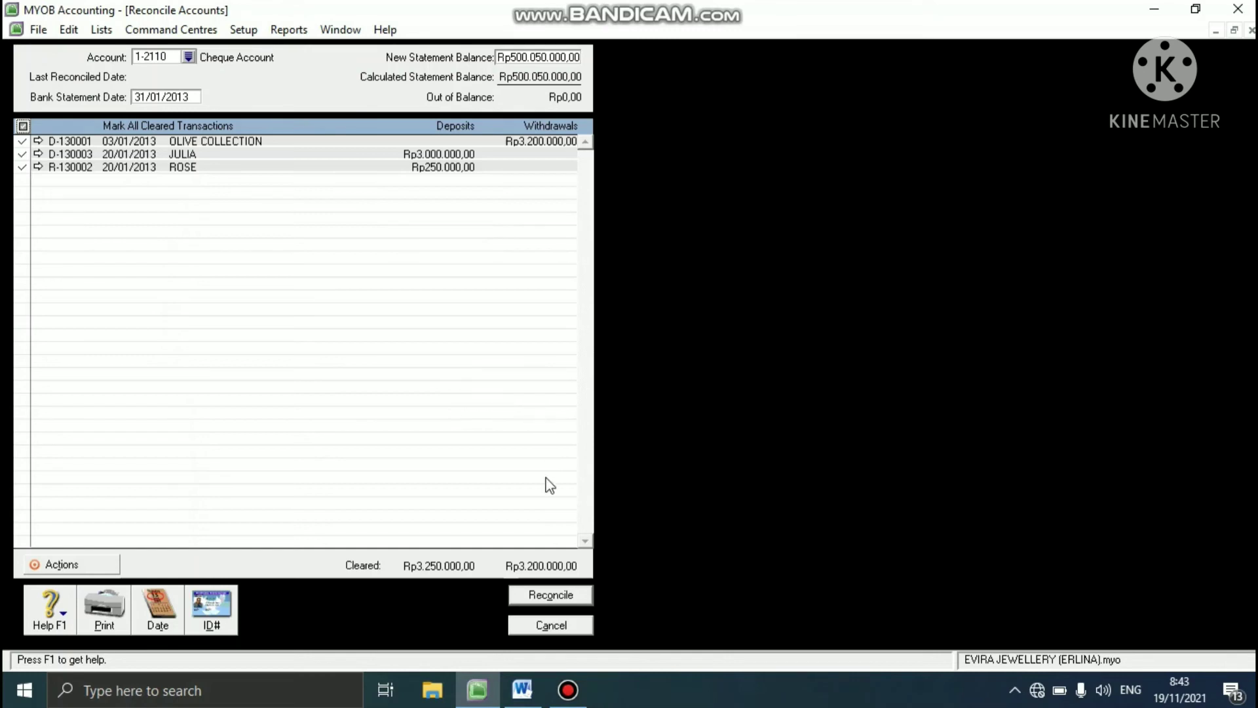
pyautogui.click(537, 593)
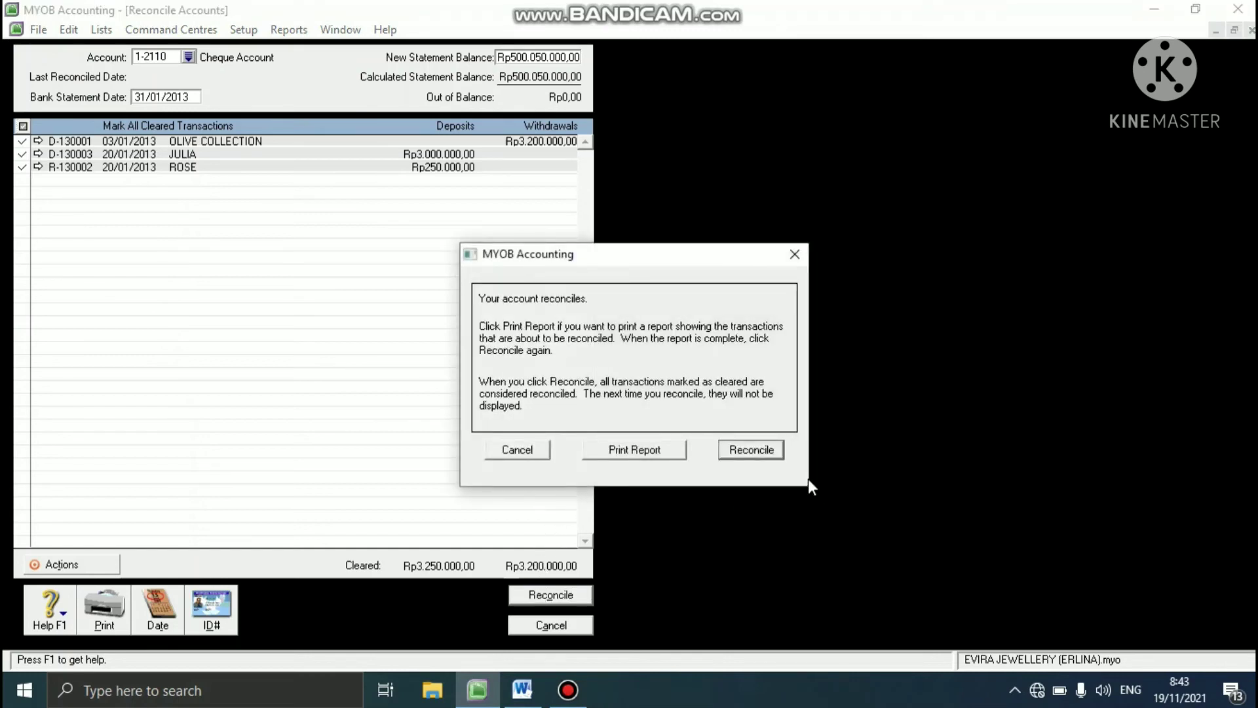
pyautogui.click(765, 450)
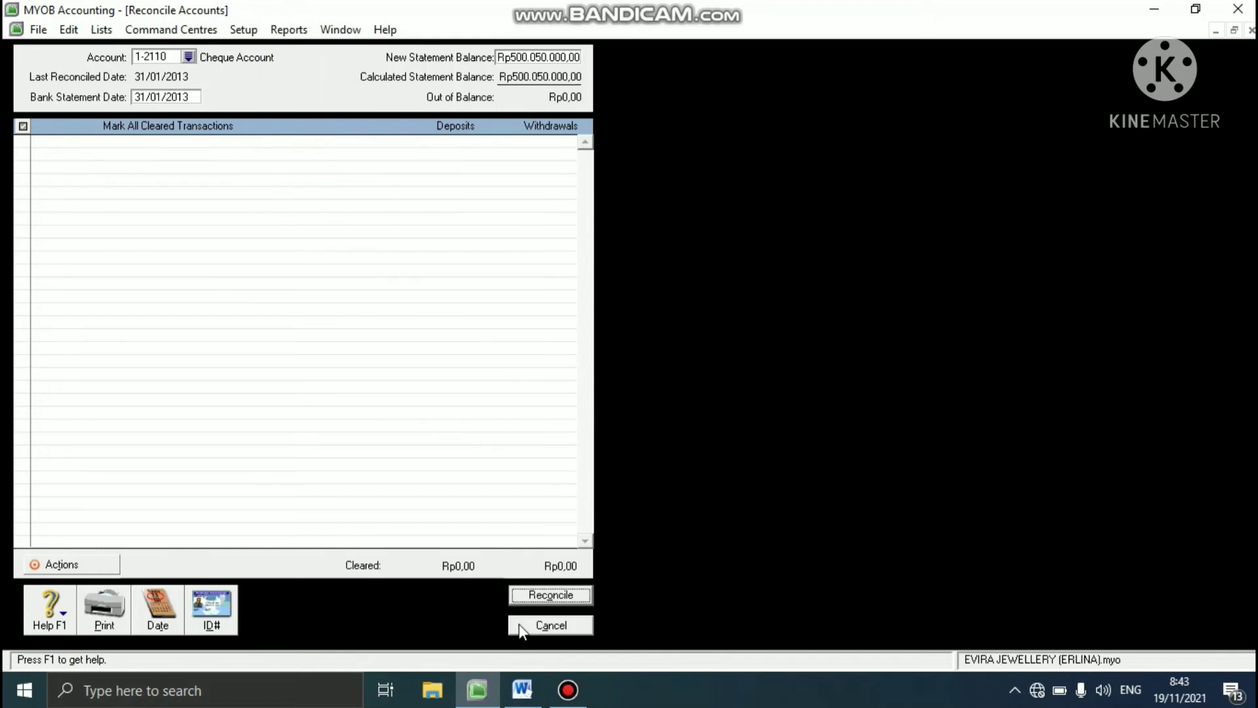
pyautogui.click(549, 625)
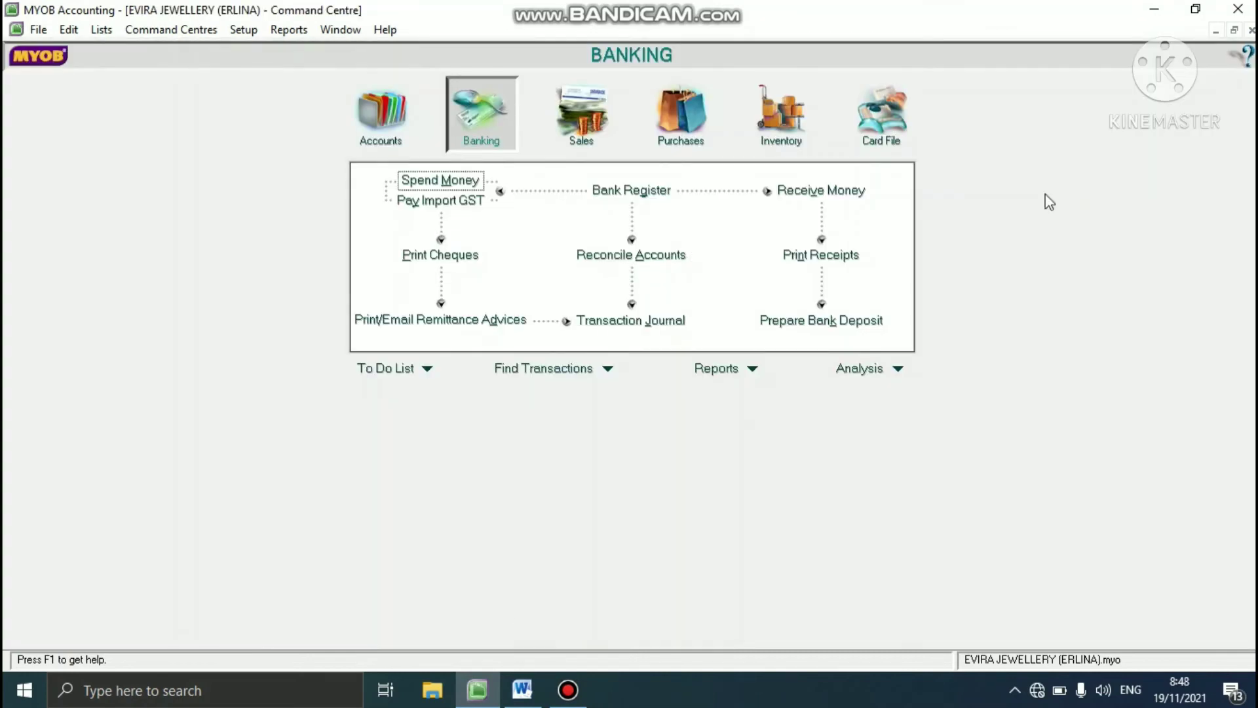
# - Check the depreciation task in the Word case study, and start a journal entry in MYOB numbered G-130001
pyautogui.click(523, 689)
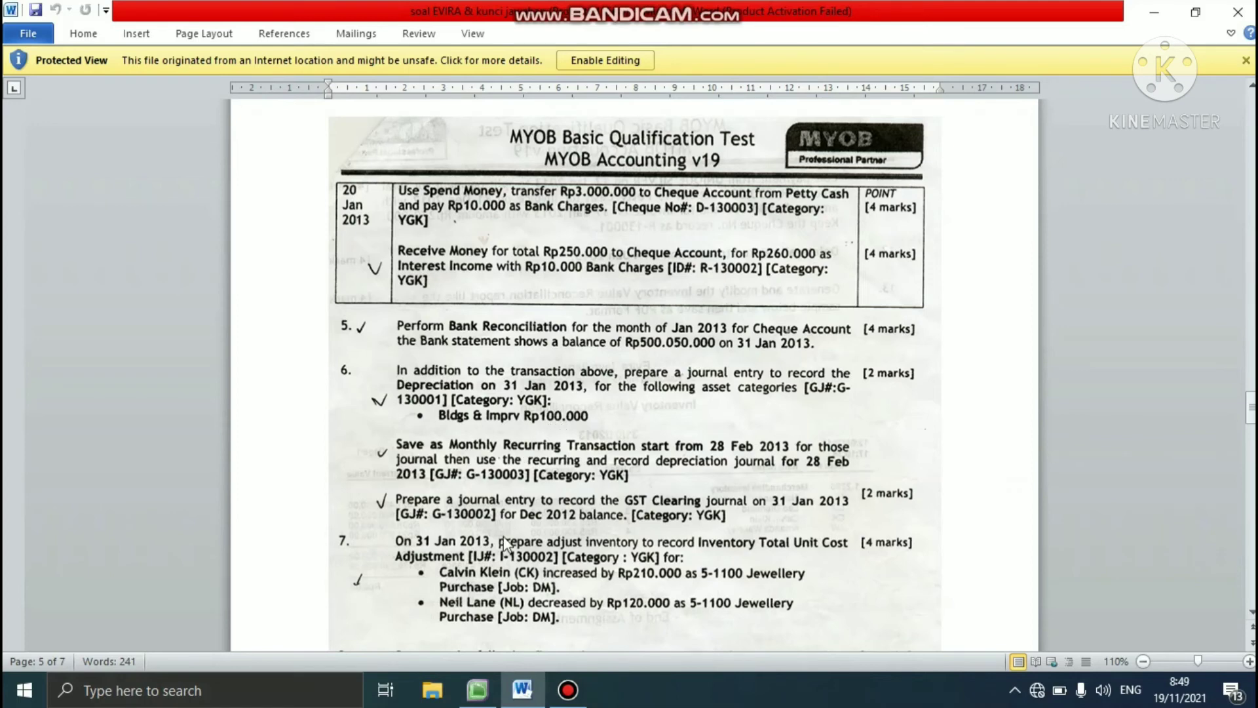
pyautogui.click(463, 678)
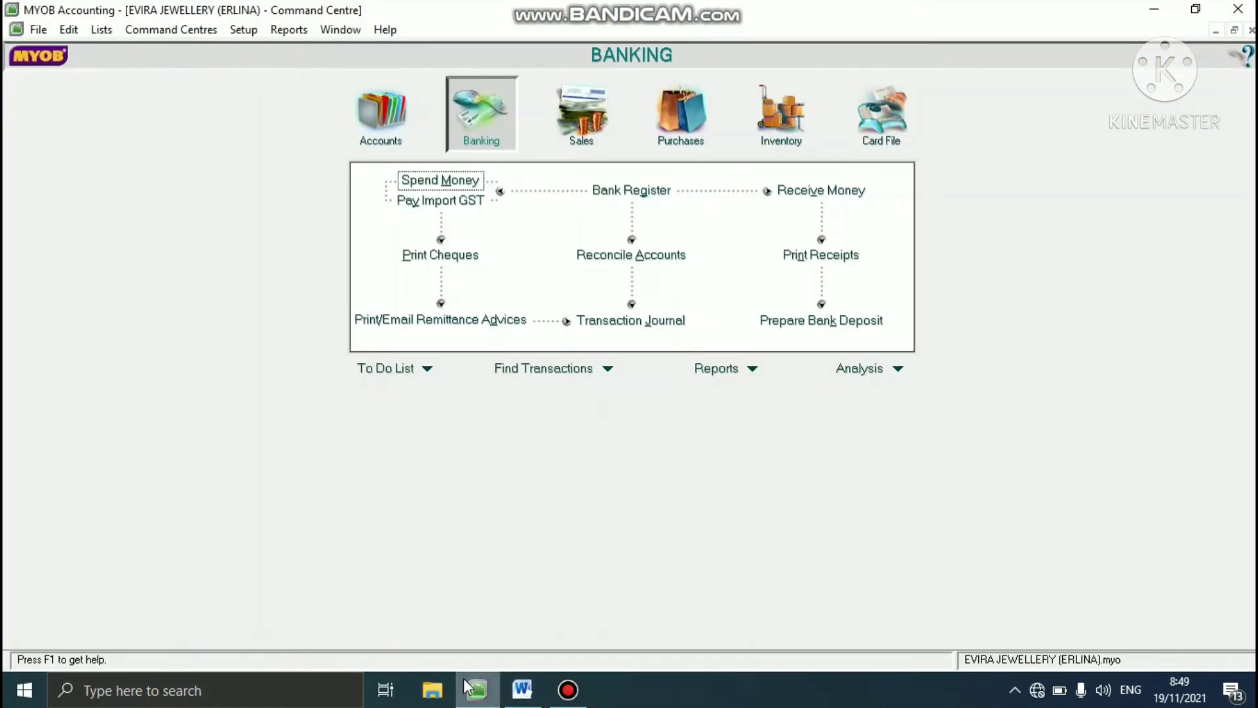
pyautogui.click(381, 138)
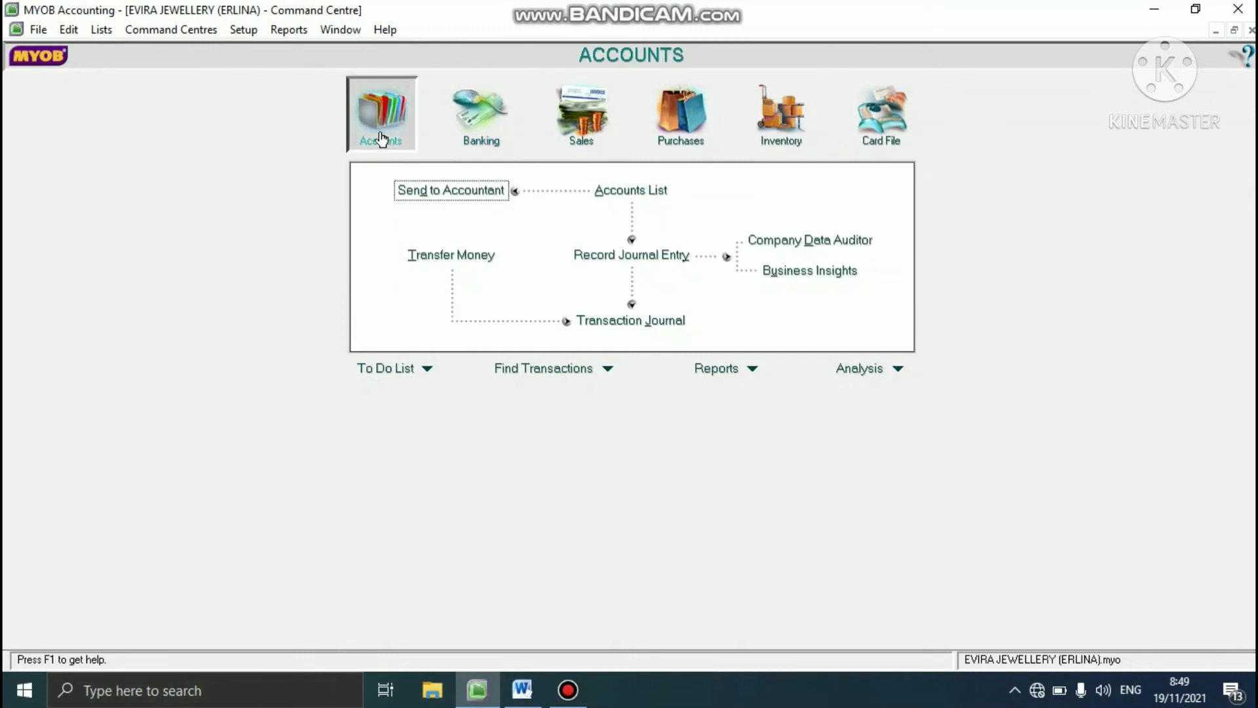
pyautogui.click(626, 255)
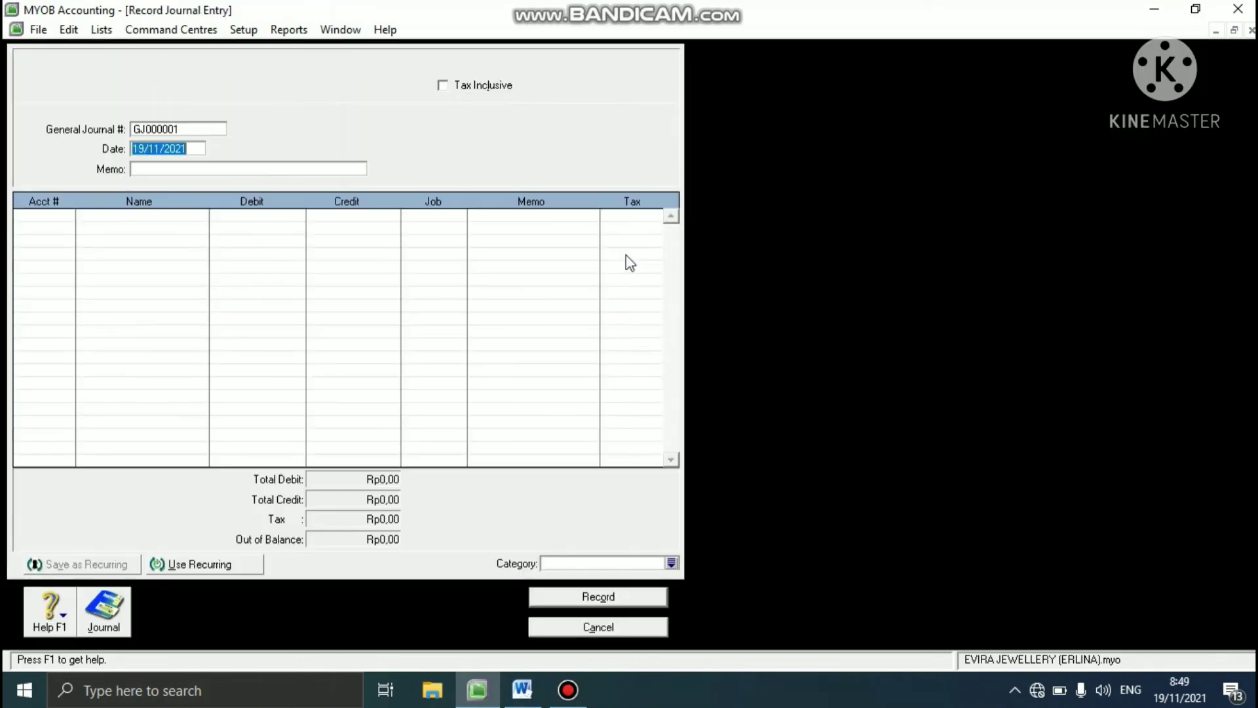
pyautogui.click(191, 129)
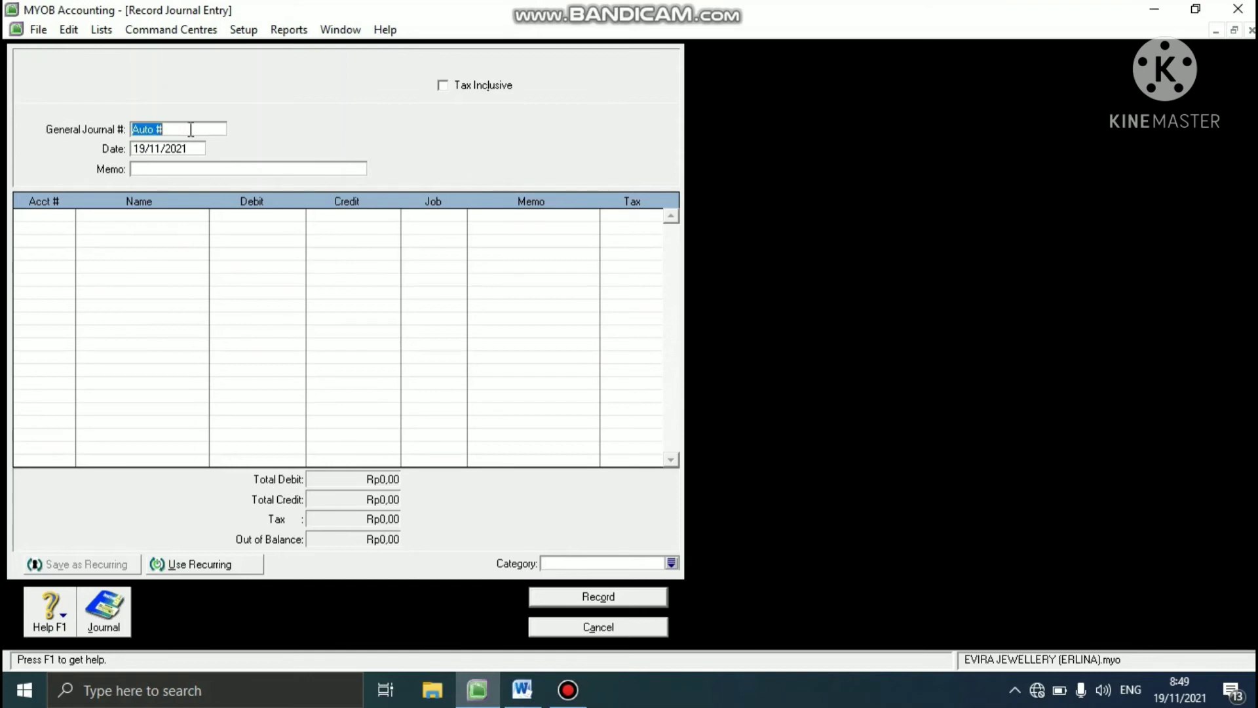
pyautogui.write('G-130001')
pyautogui.press('Tab')
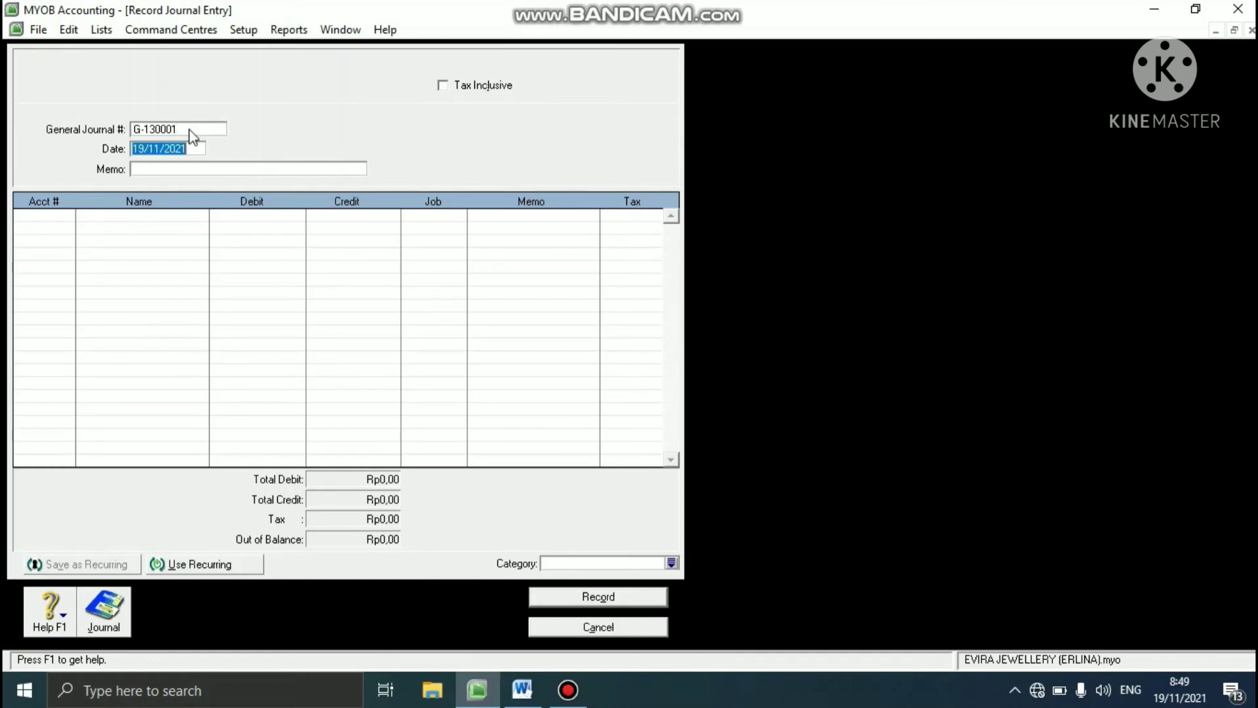
# - Date the journal entry 31/01/2013 and set its memo to DEPRECIATION (JANUARI)
pyautogui.write('31/01/2013')
pyautogui.press('Tab')
pyautogui.write('DEPRECI')
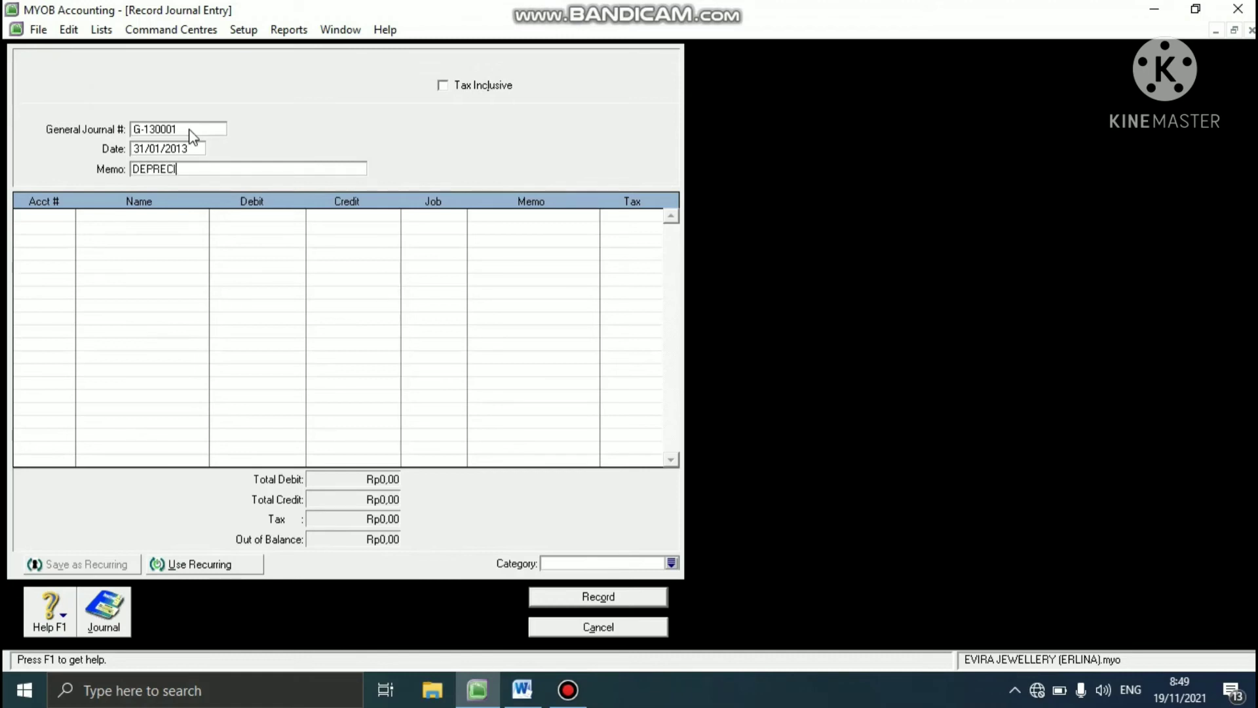
pyautogui.write('ATION (JANUARI)')
# - Debit Rp100.000 to Depreciation 6-1300 on the journal's first line
pyautogui.click(65, 216)
pyautogui.click(66, 215)
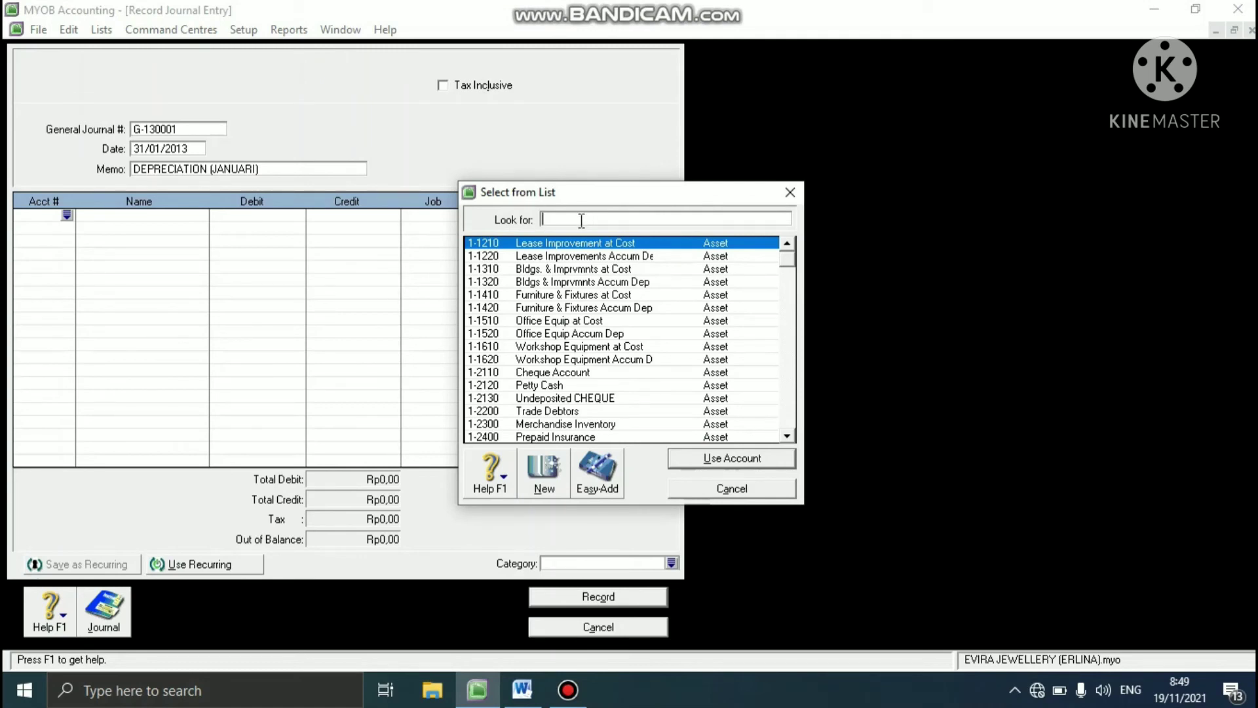
pyautogui.write('6-13')
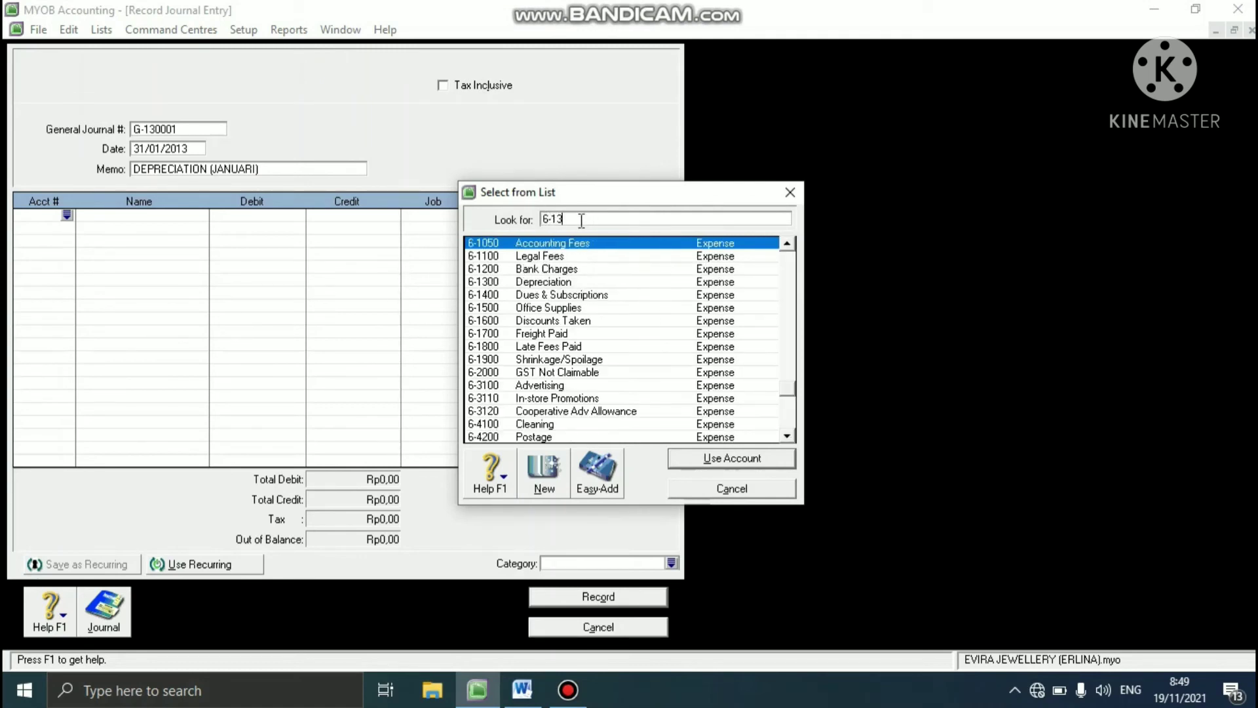
pyautogui.write('00')
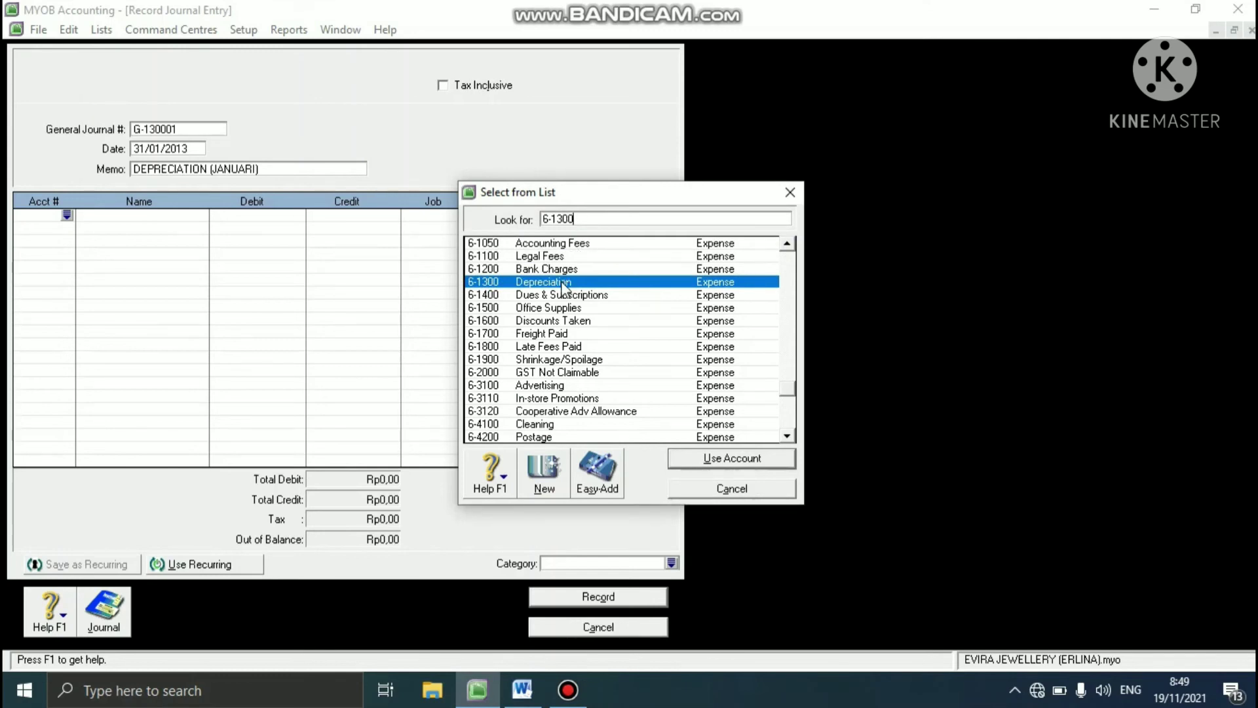
pyautogui.click(696, 460)
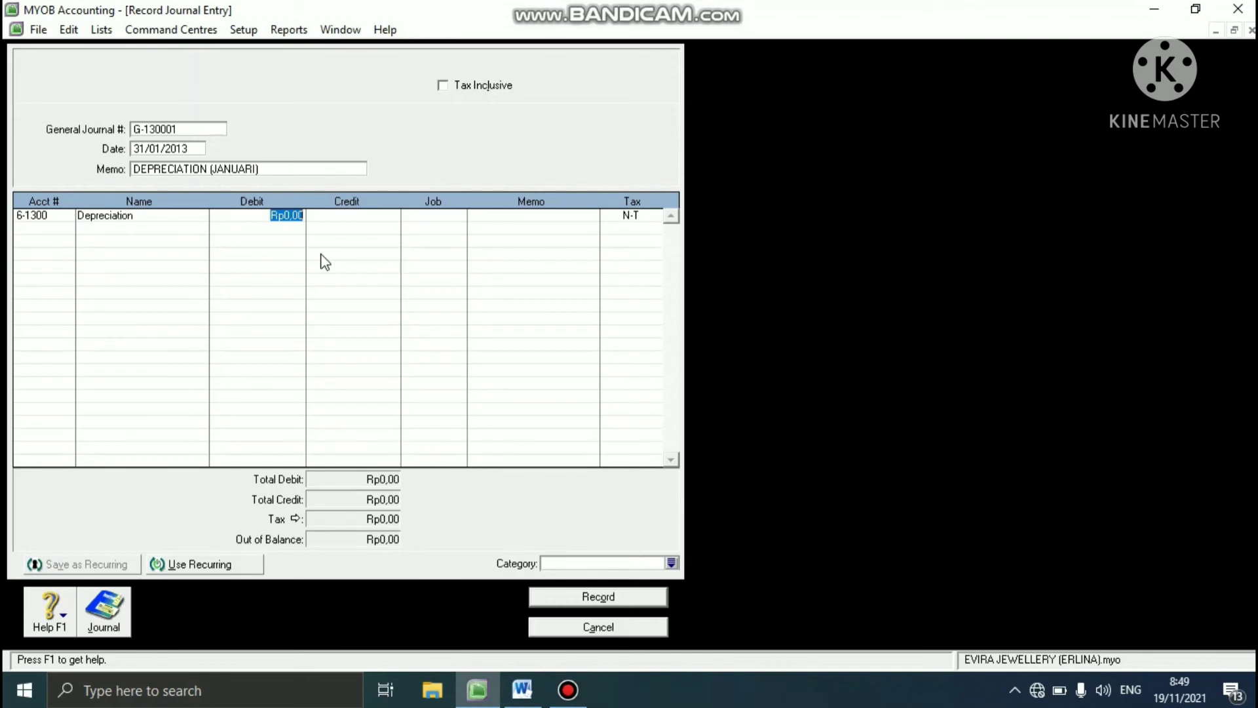
pyautogui.write('100000')
pyautogui.press('Tab')
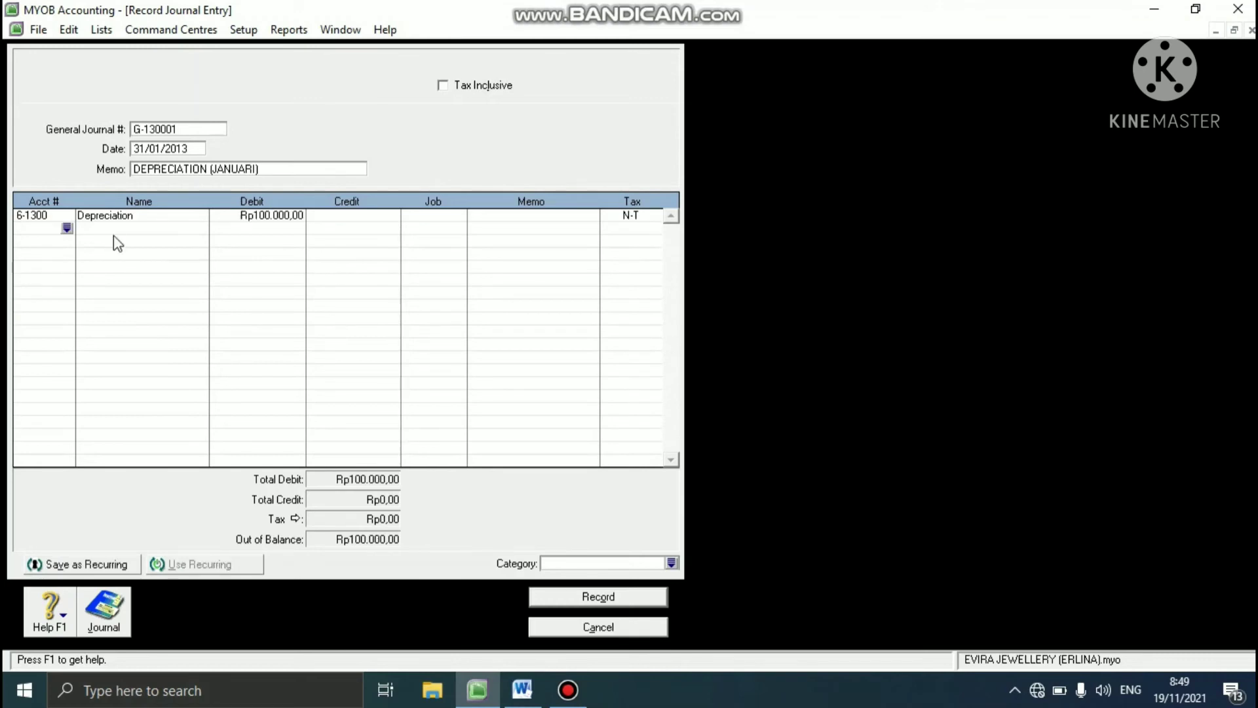
# - Credit Rp100.000 to Bldgs & Imprvmnts Accum Dep 1-1320 on the journal's second line
pyautogui.click(66, 228)
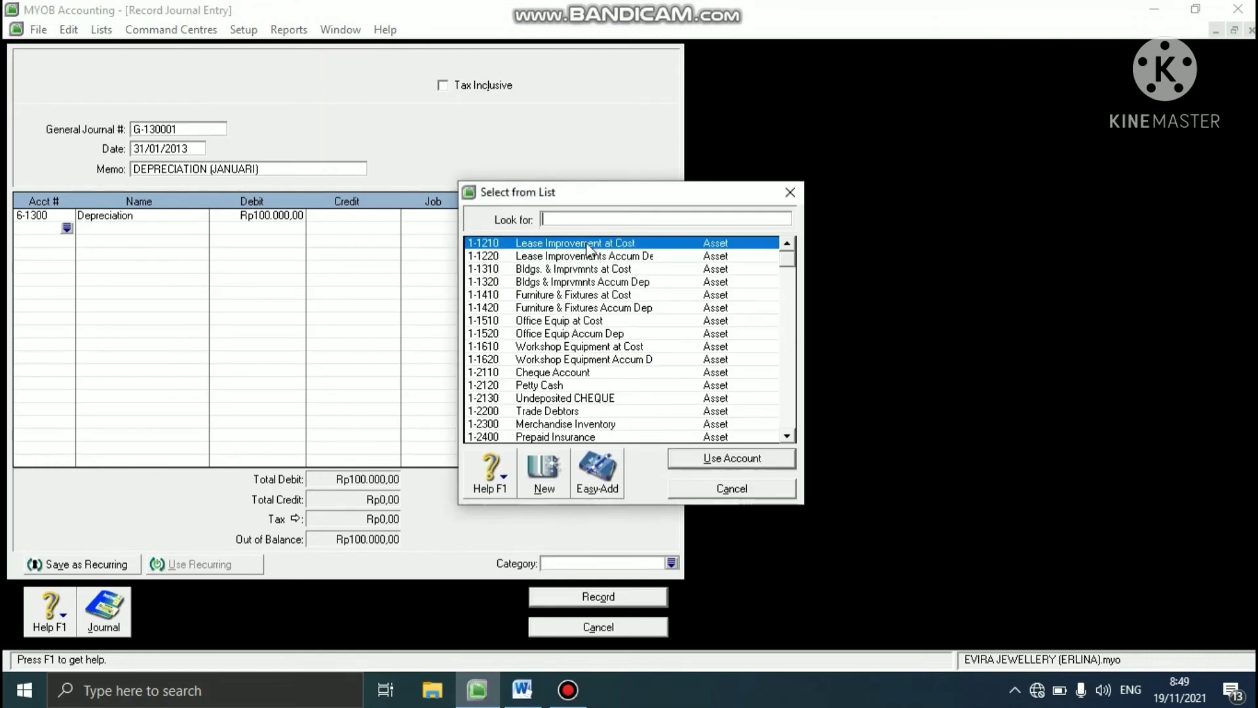
pyautogui.write('1-132')
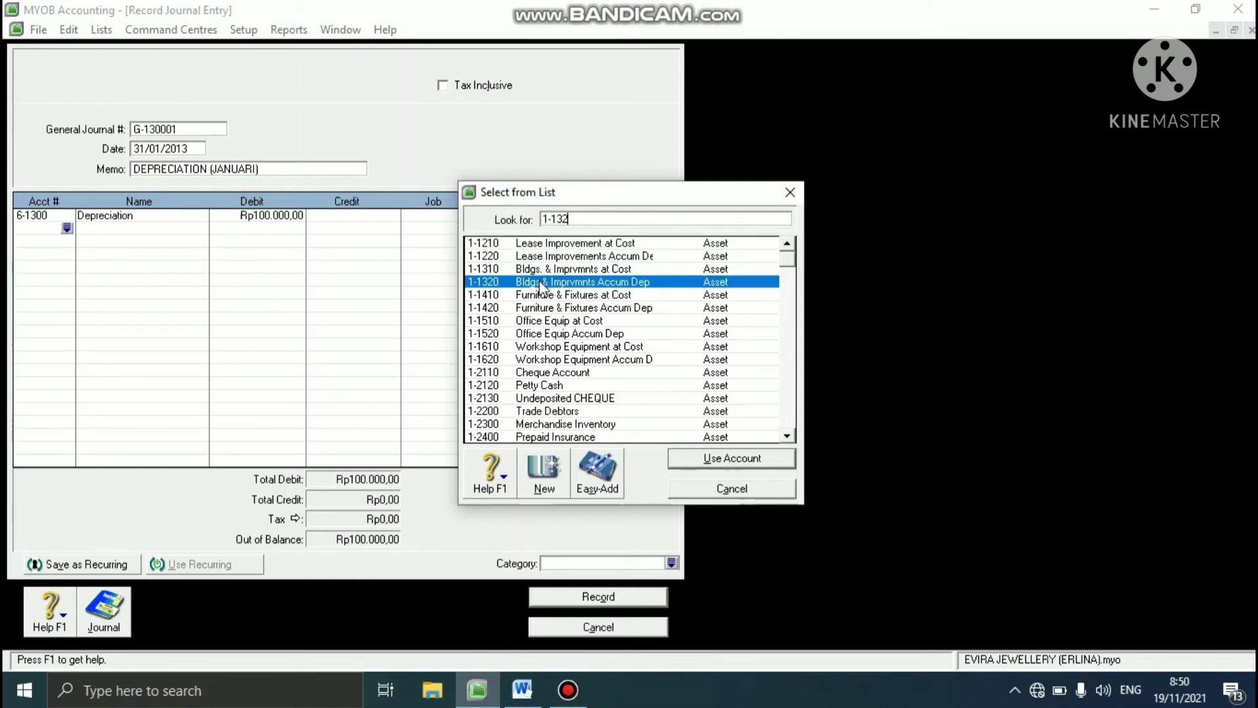
pyautogui.write('0')
pyautogui.click(715, 458)
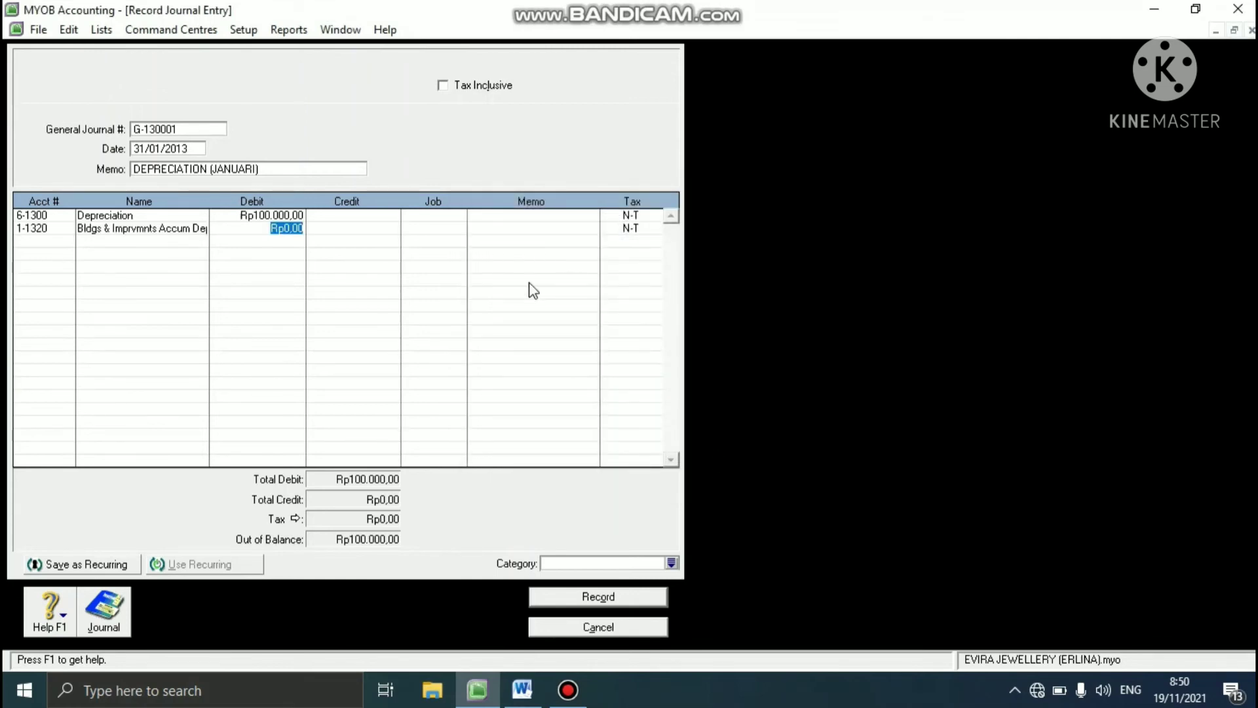
pyautogui.click(333, 229)
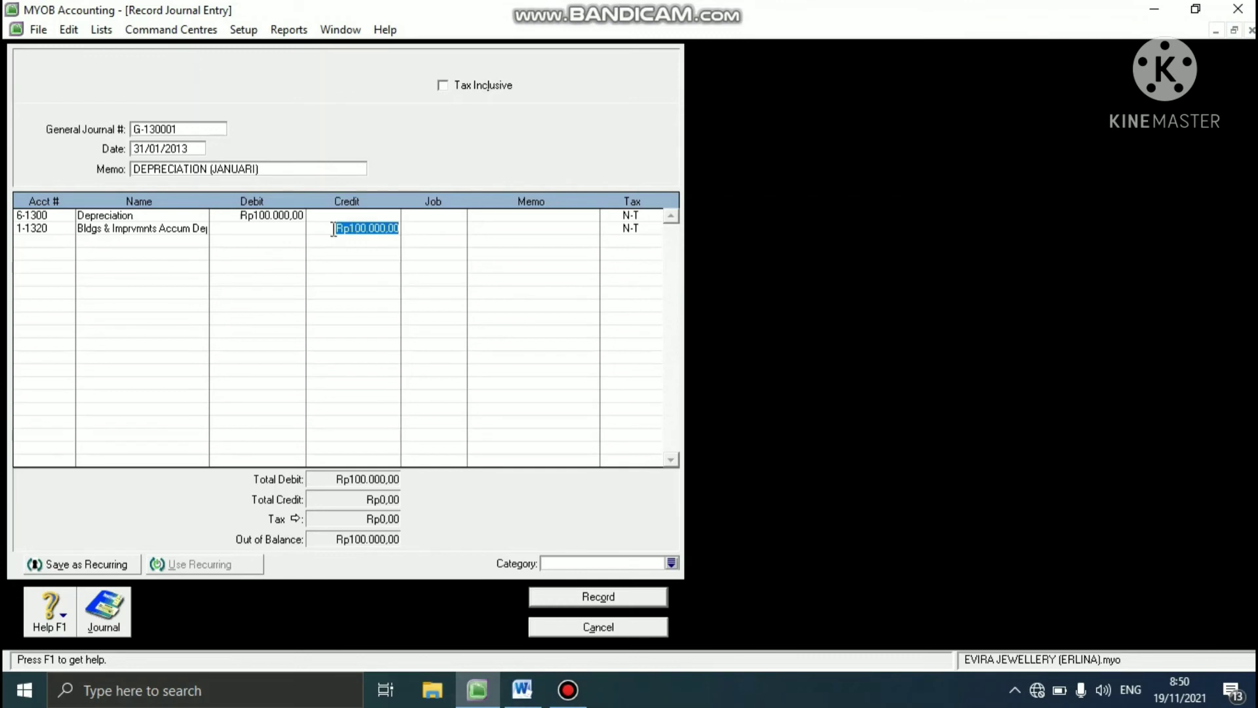
pyautogui.press('Return')
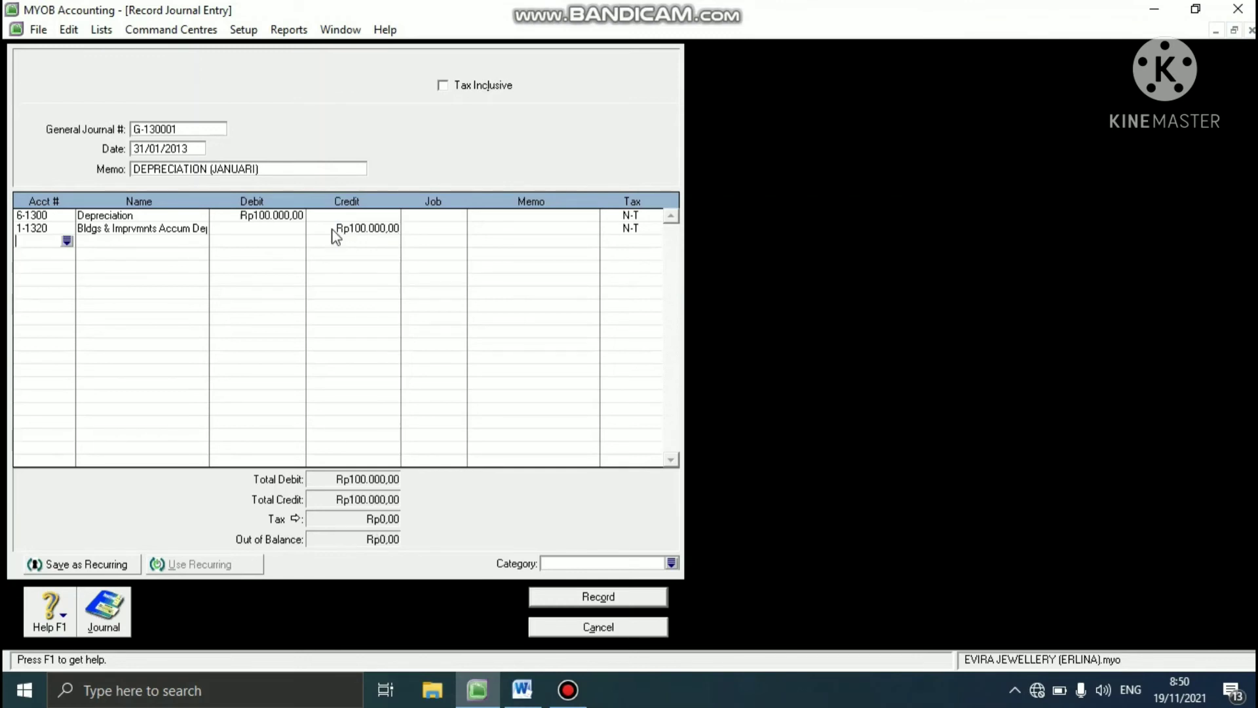
# - Assign category YGK to the depreciation journal entry and switch to the case study in Word
pyautogui.click(672, 563)
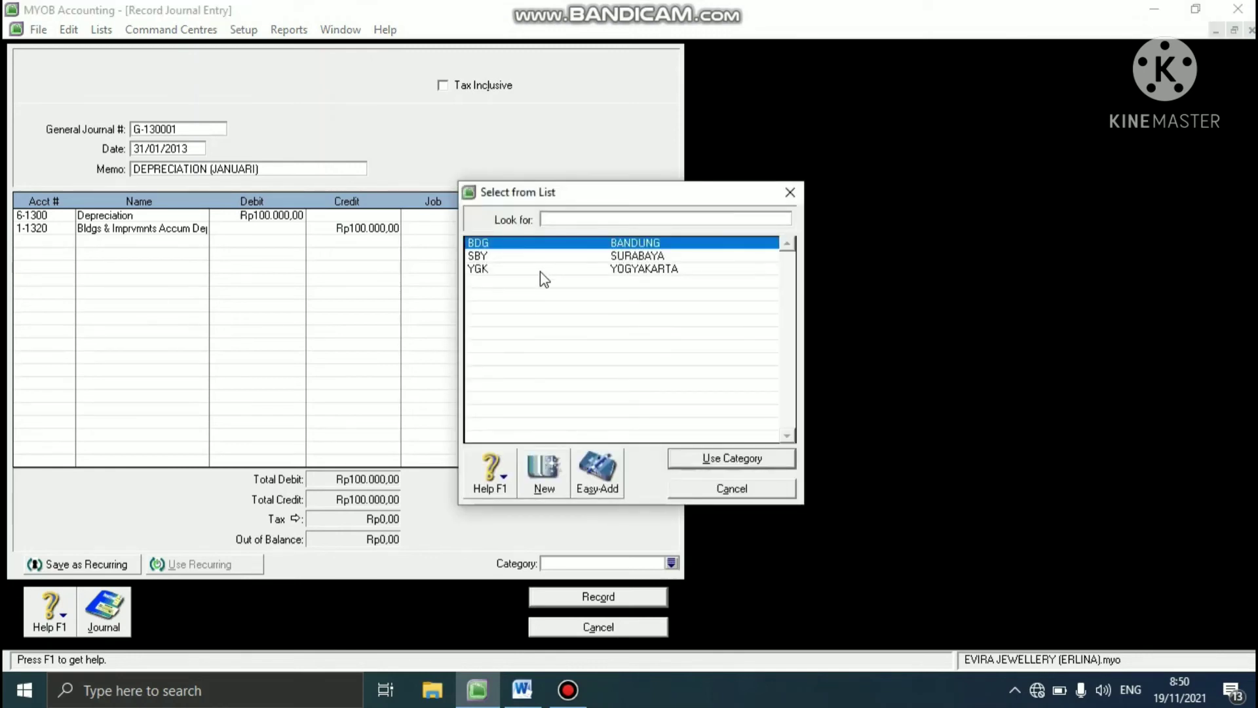
pyautogui.write('YGK')
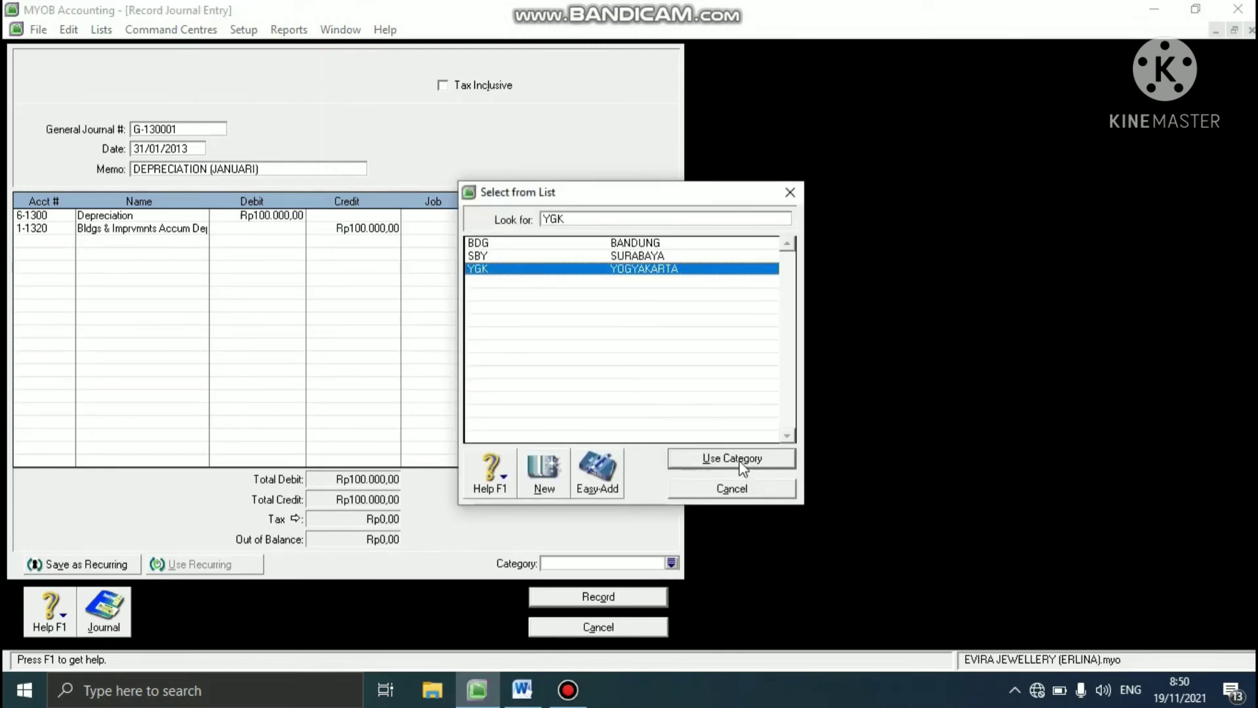
pyautogui.click(734, 459)
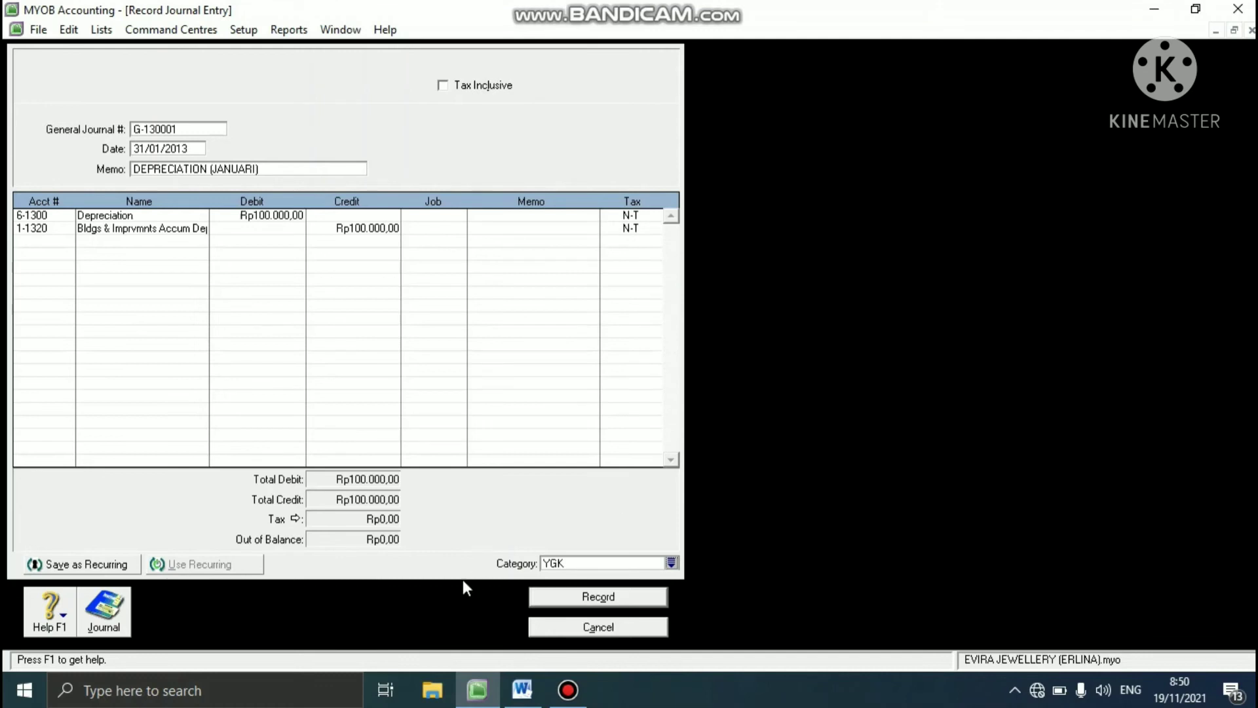
pyautogui.click(522, 689)
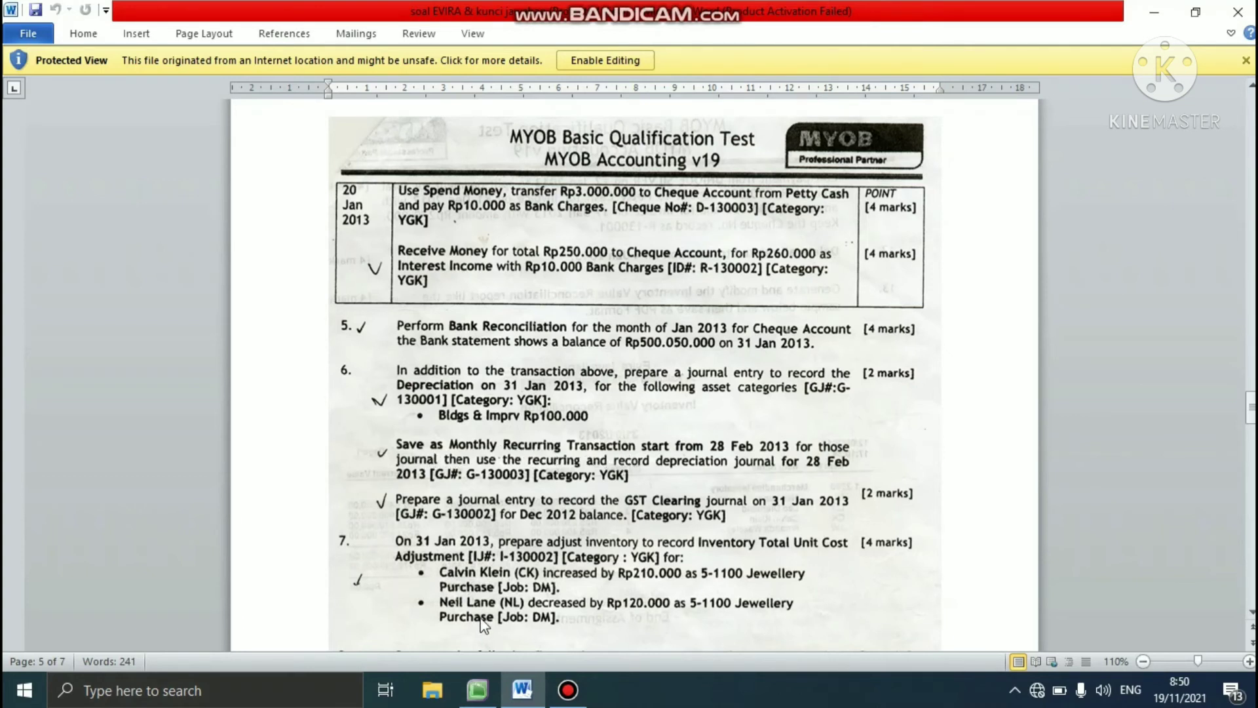
# - Back in MYOB, save the depreciation journal as a monthly recurring transaction starting on 28/02/2013
pyautogui.click(477, 689)
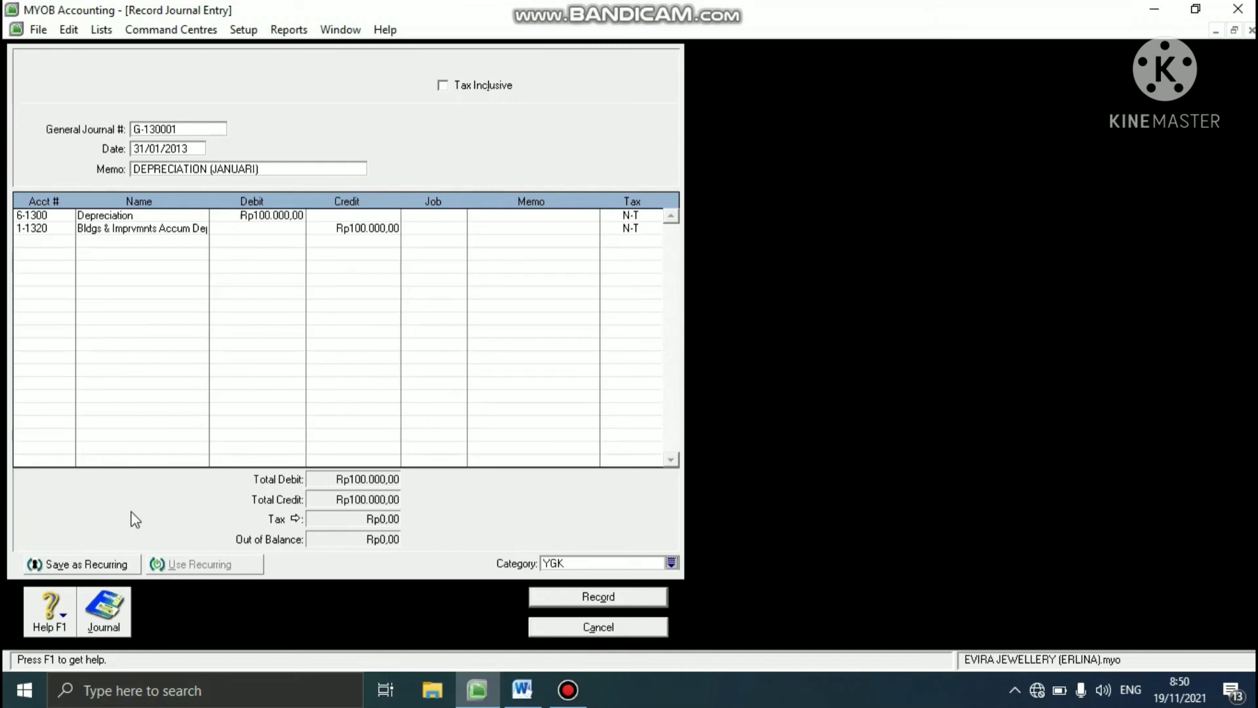
pyautogui.click(100, 566)
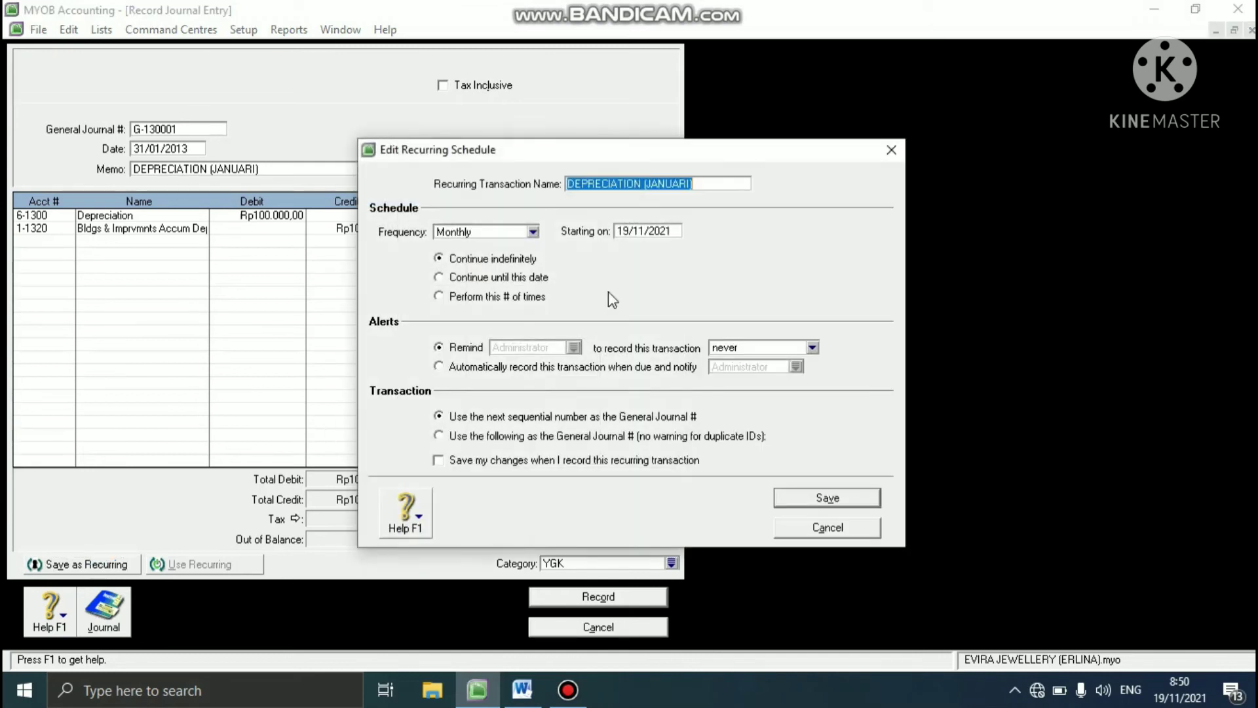
pyautogui.click(634, 235)
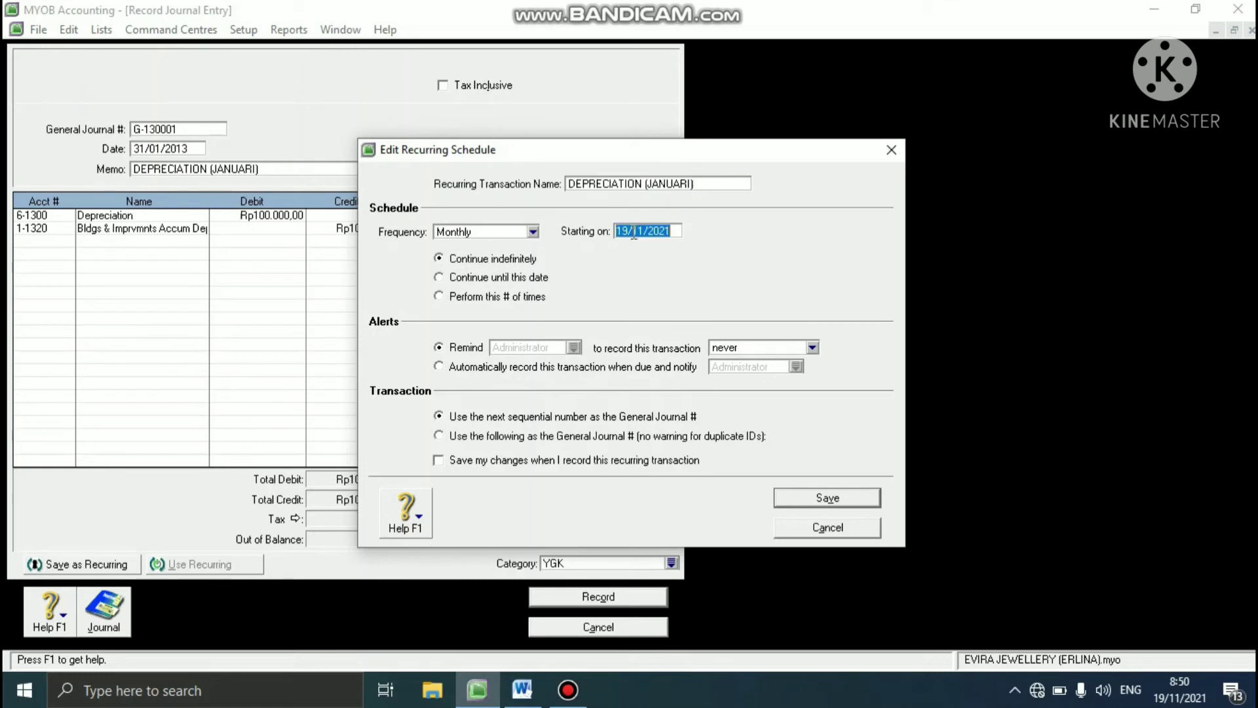
pyautogui.write('28/02/2013')
pyautogui.click(790, 496)
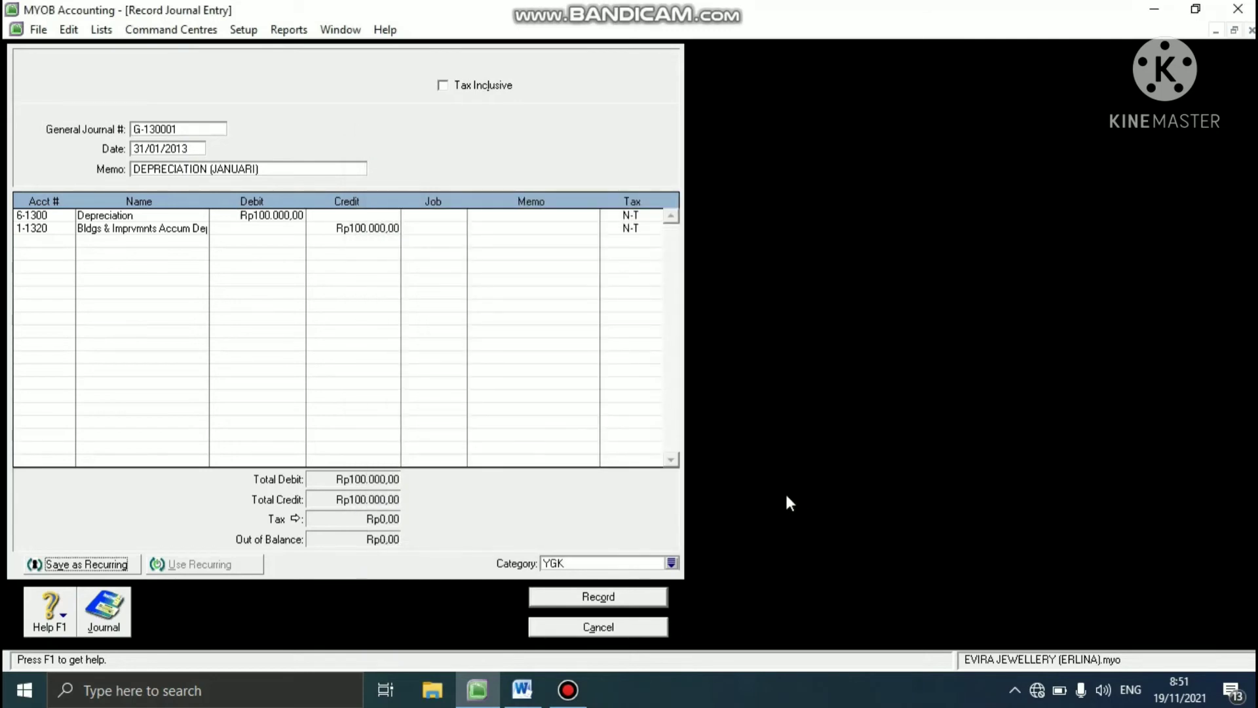
# - Record the January depreciation journal without job numbers and close the journal entry window
pyautogui.click(598, 596)
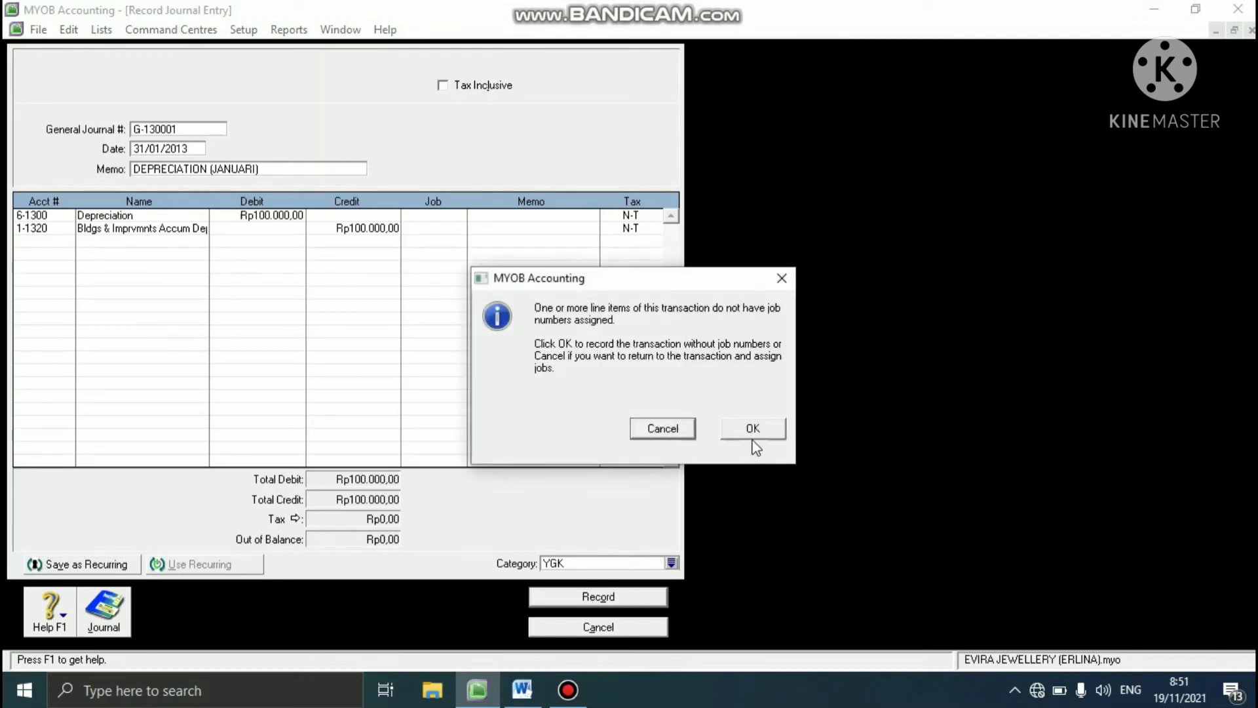
pyautogui.click(750, 432)
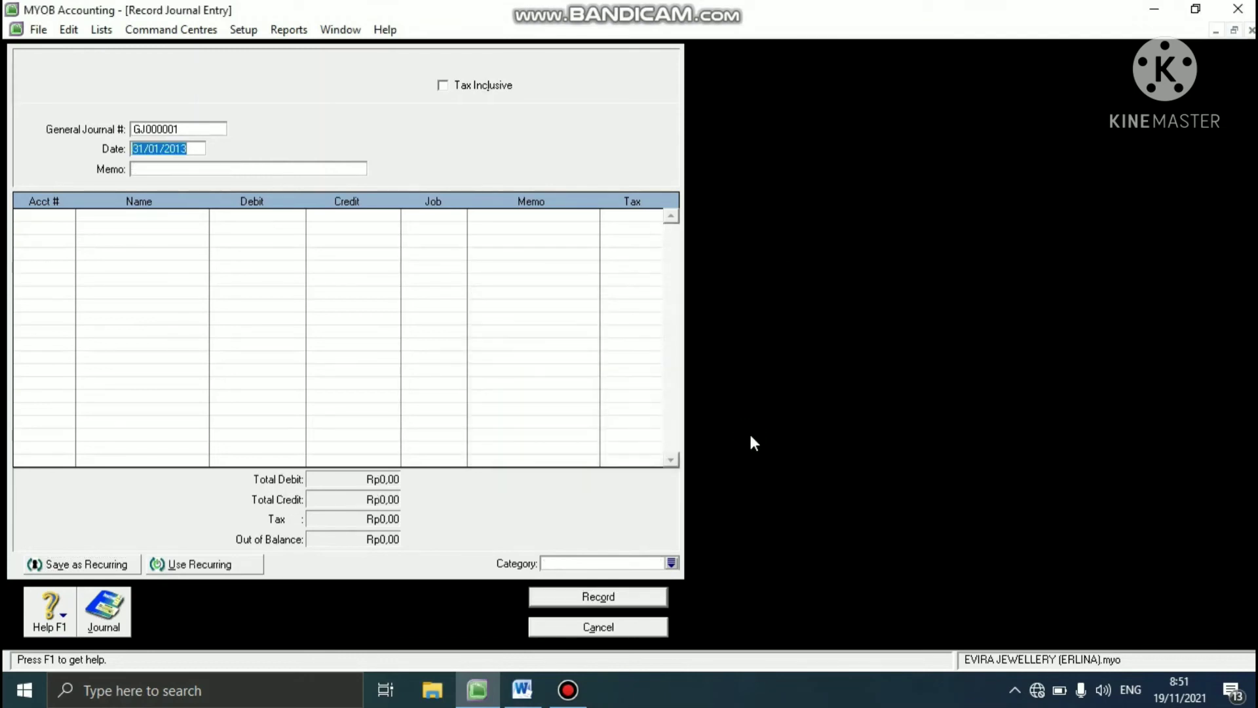
pyautogui.click(576, 627)
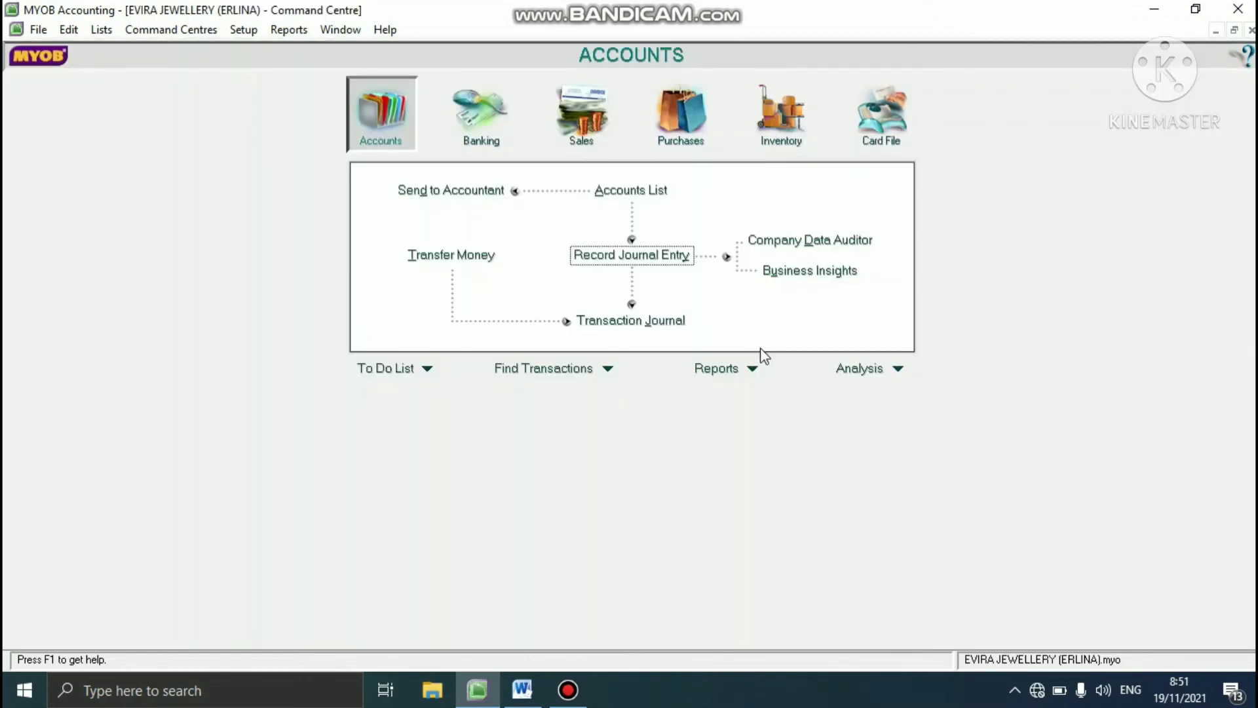
# - Check the case study in Word, then create a journal entry in MYOB from the recurring transaction DEPRECIATION (JANUARI)
pyautogui.click(520, 699)
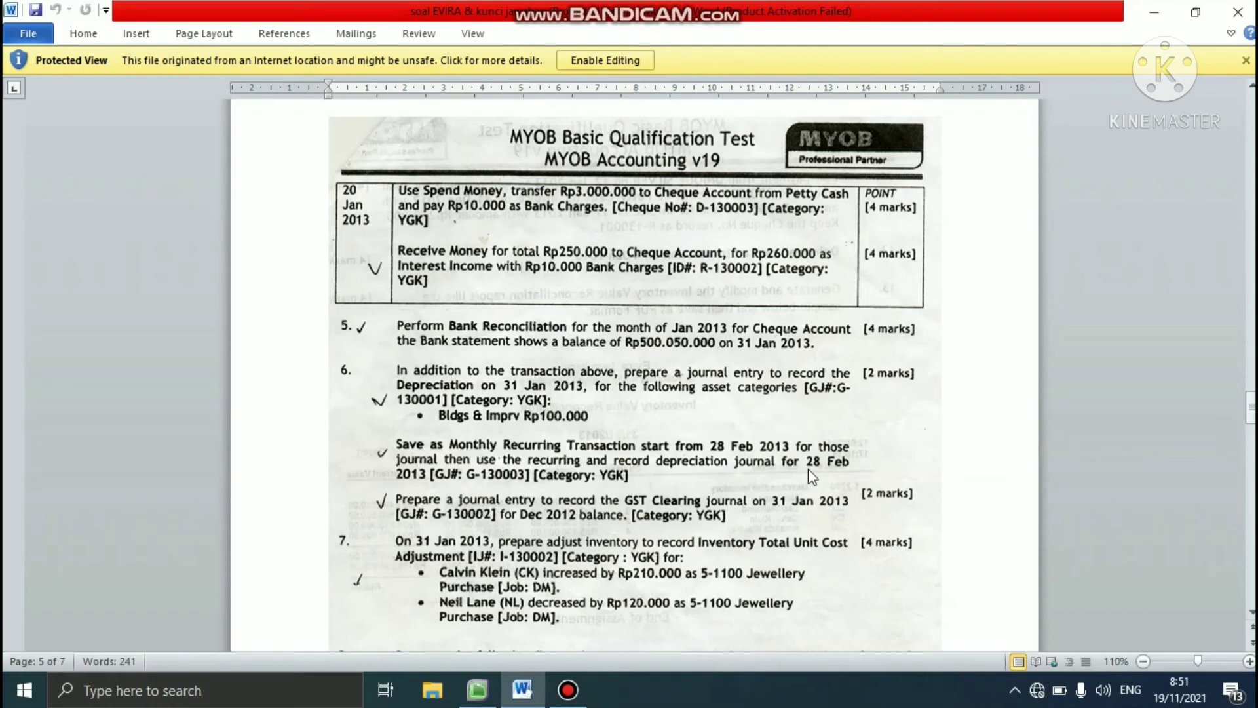
pyautogui.click(467, 691)
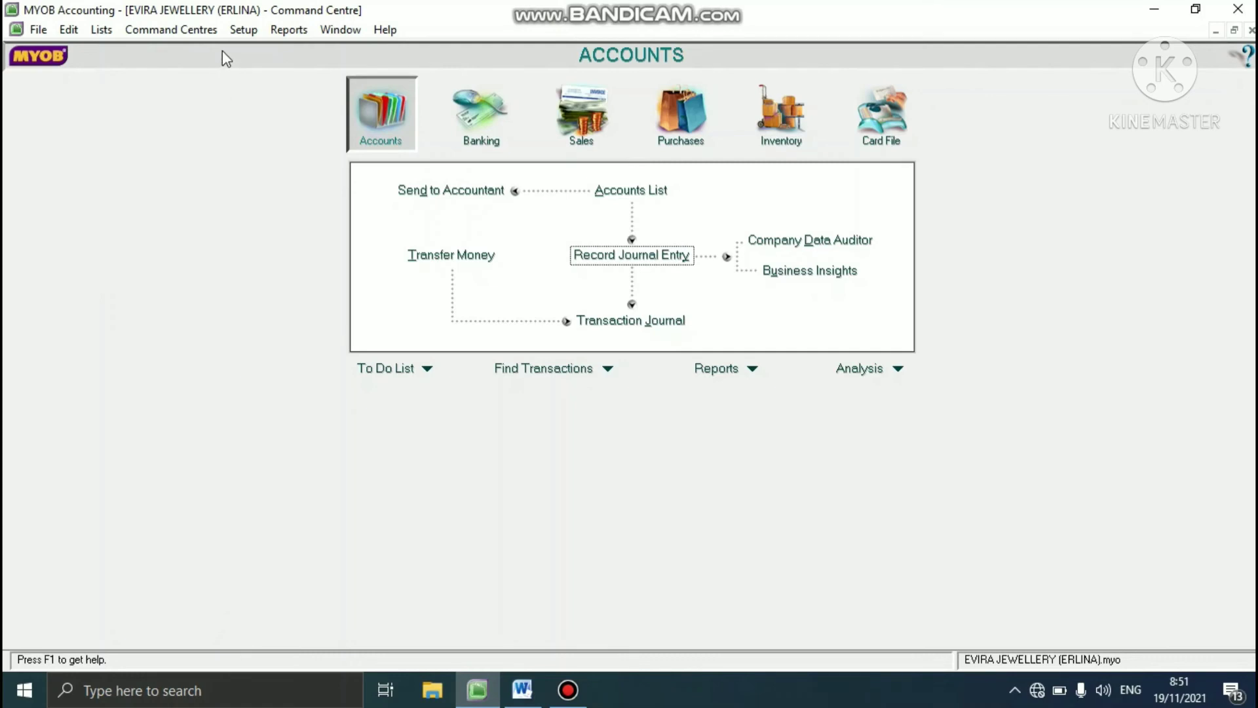
pyautogui.click(110, 31)
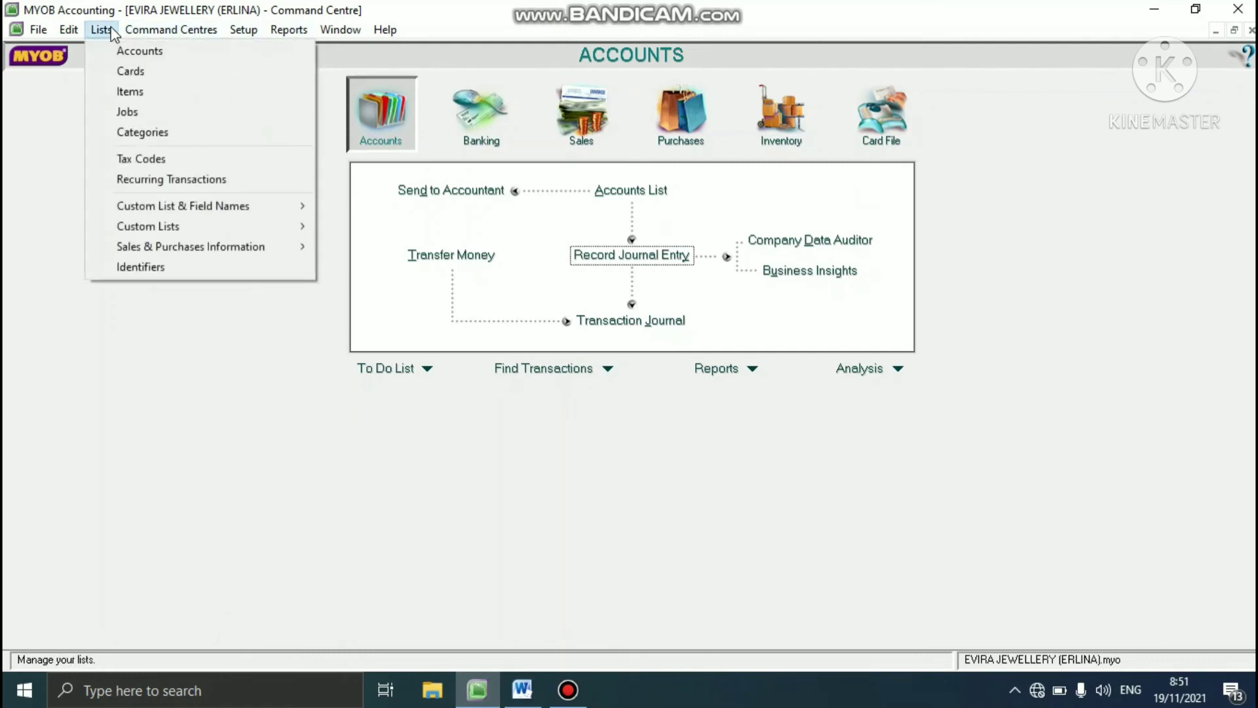
pyautogui.click(112, 180)
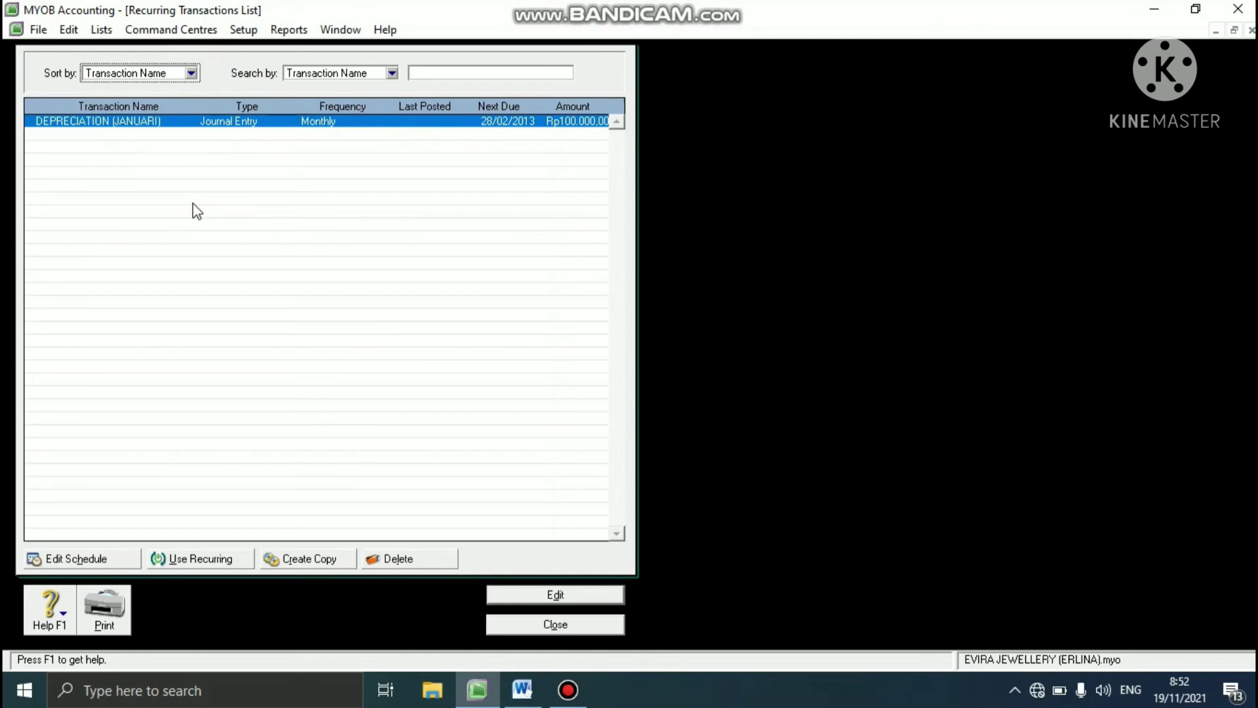
pyautogui.click(168, 557)
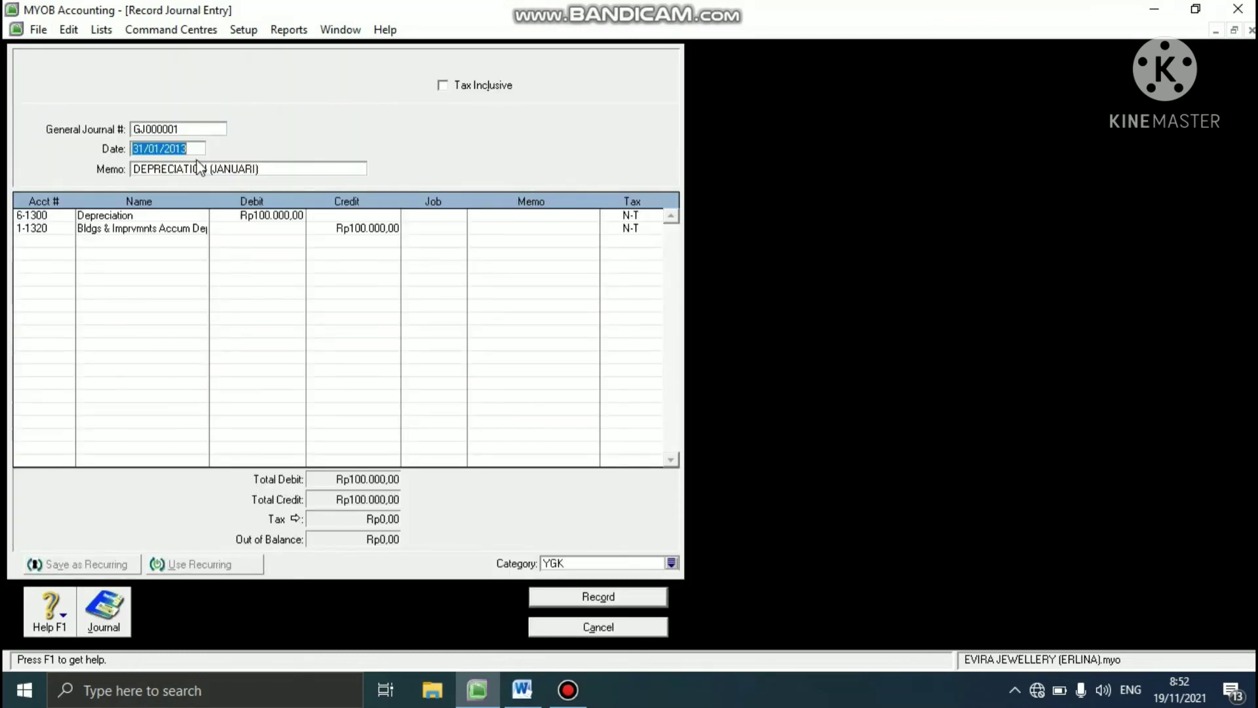
# - Number the recurring depreciation journal G-130003 and date it 28/02/2013
pyautogui.click(177, 129)
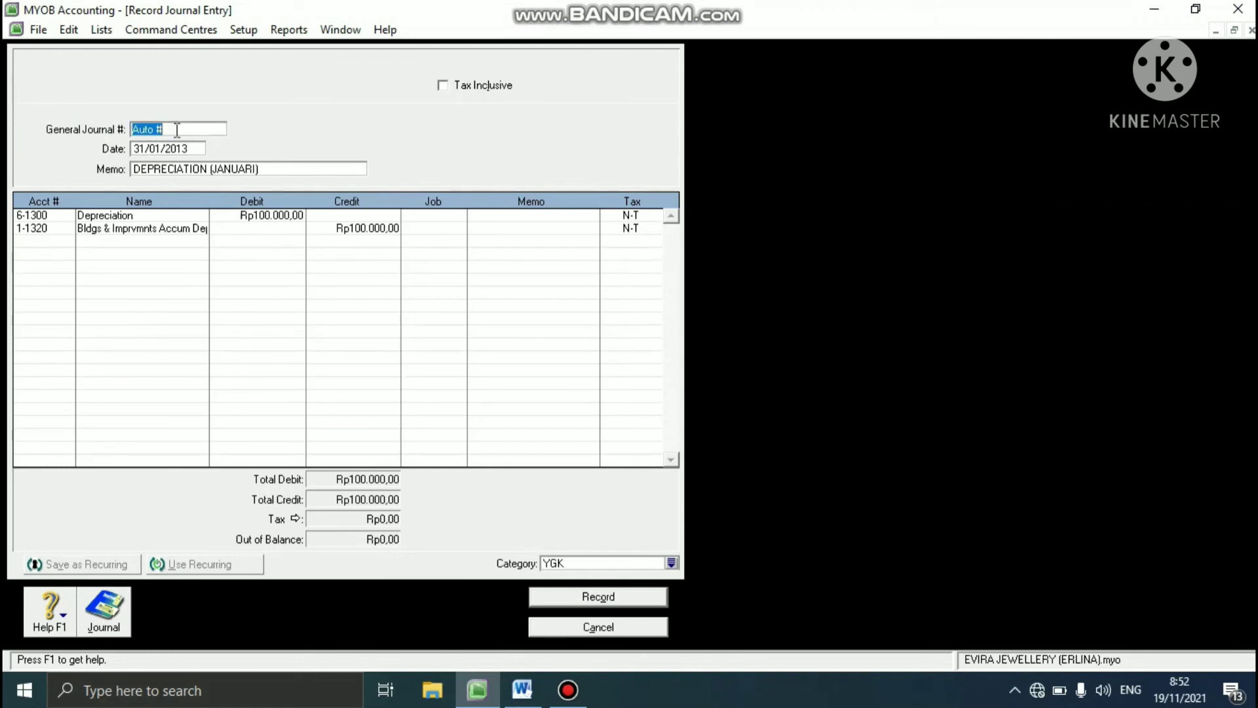
pyautogui.write('G-130003')
pyautogui.click(171, 145)
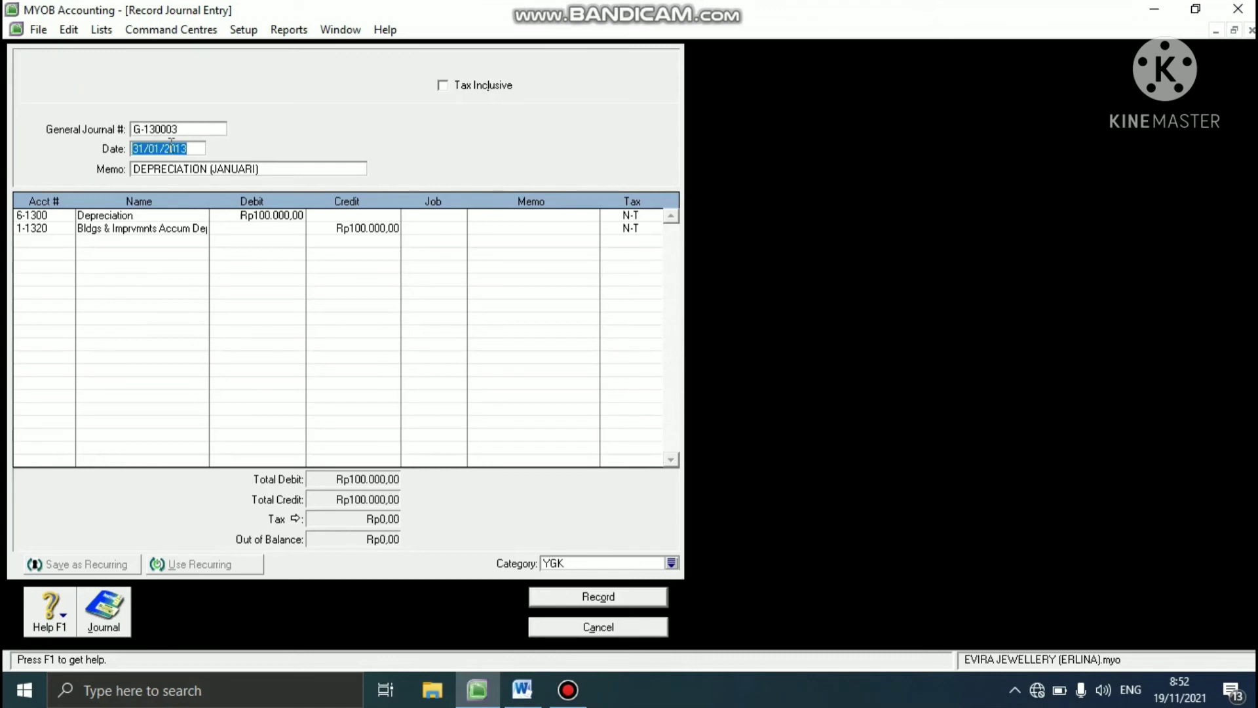
pyautogui.write('8/02/2013')
pyautogui.press('Tab')
# - Change the month in the depreciation journal's memo to FEBRUARI
pyautogui.click(256, 169)
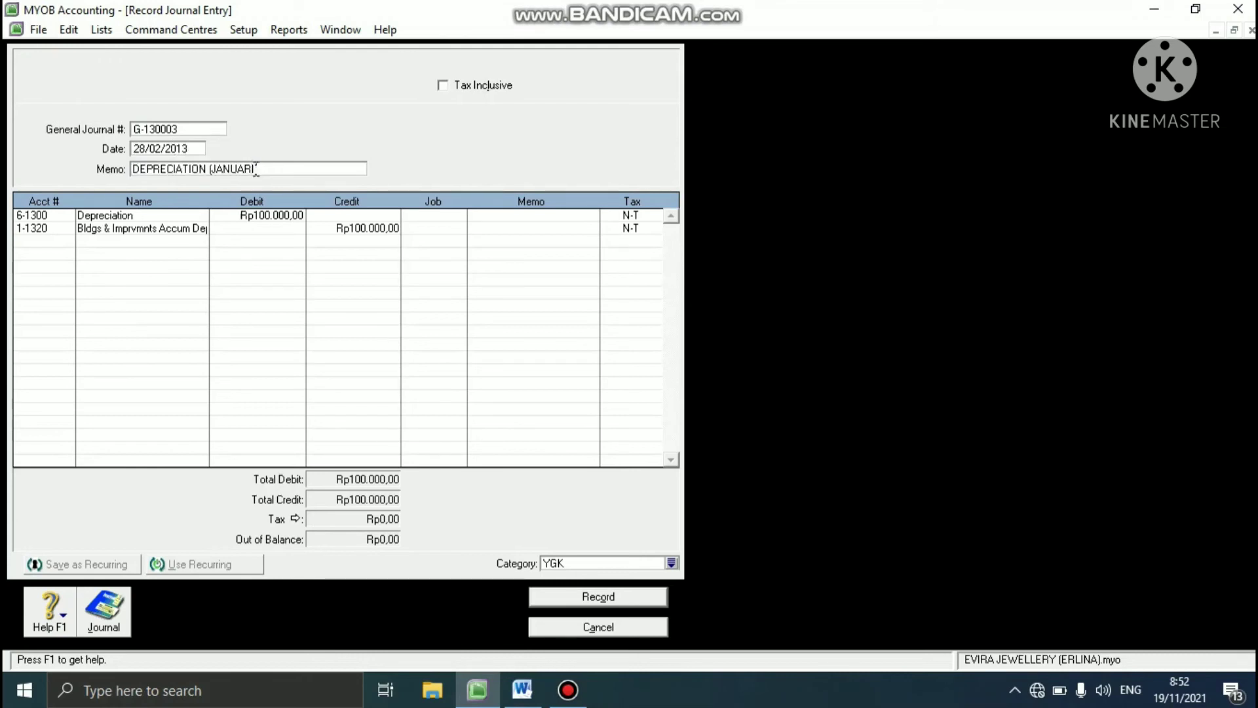
pyautogui.press('BackSpace')
pyautogui.press('BackSpace')
pyautogui.press('BackSpace')
pyautogui.press('BackSpace')
pyautogui.press('BackSpace')
pyautogui.press('BackSpace')
pyautogui.press('BackSpace')
pyautogui.press('BackSpace')
pyautogui.write('FEBRUARI')
# - Record the February depreciation journal without job numbers and close the list of recurring transactions
pyautogui.click(549, 597)
pyautogui.click(753, 429)
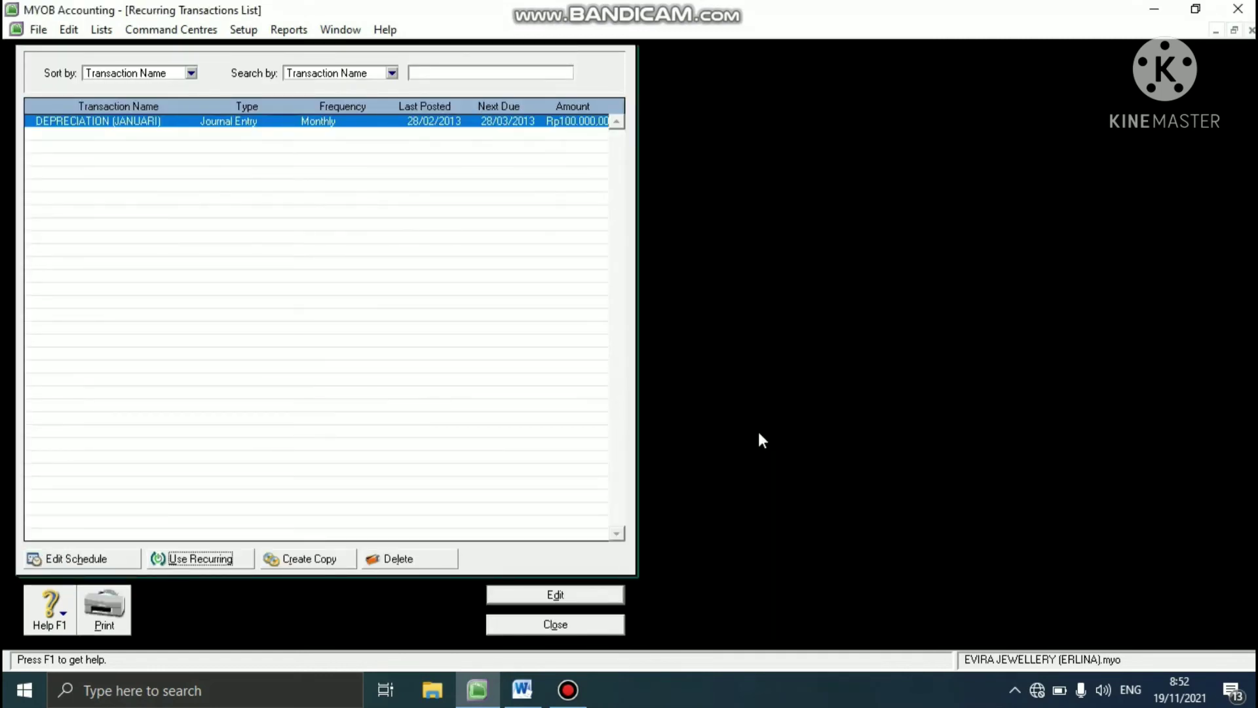
pyautogui.click(553, 625)
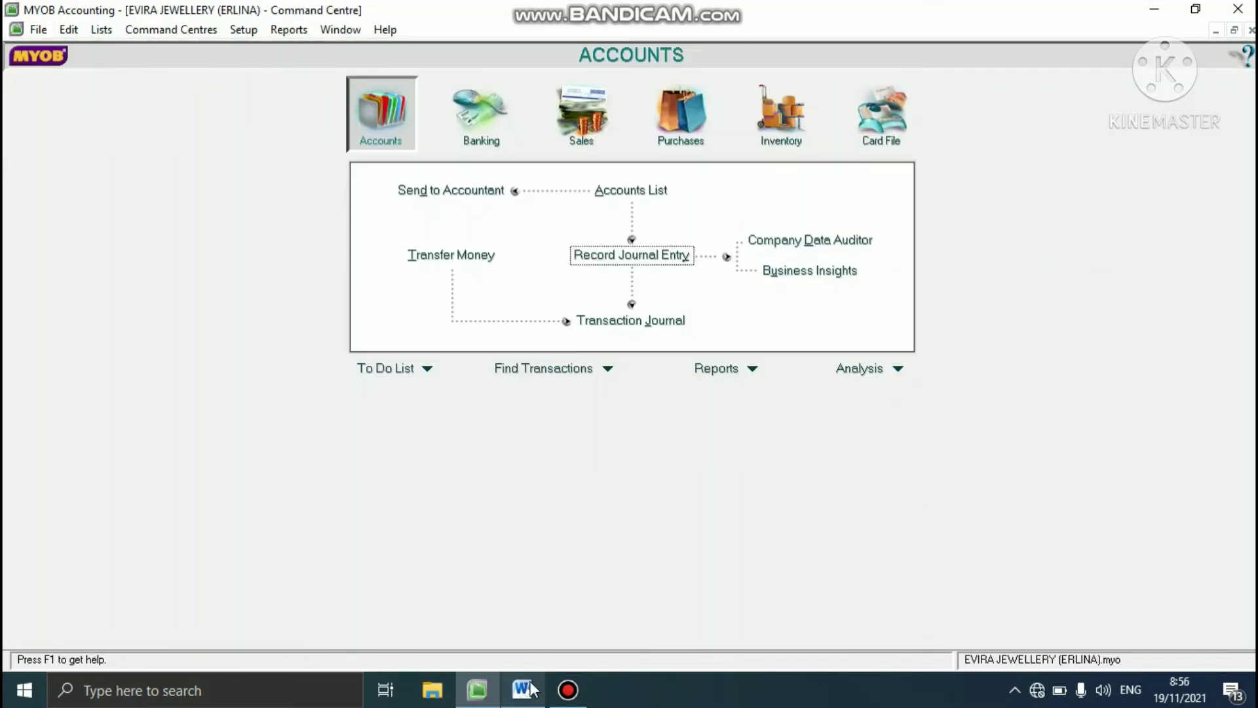
# - Read the GST Clearing task in the Word case study and start a MYOB journal entry numbered G-130002
pyautogui.click(524, 689)
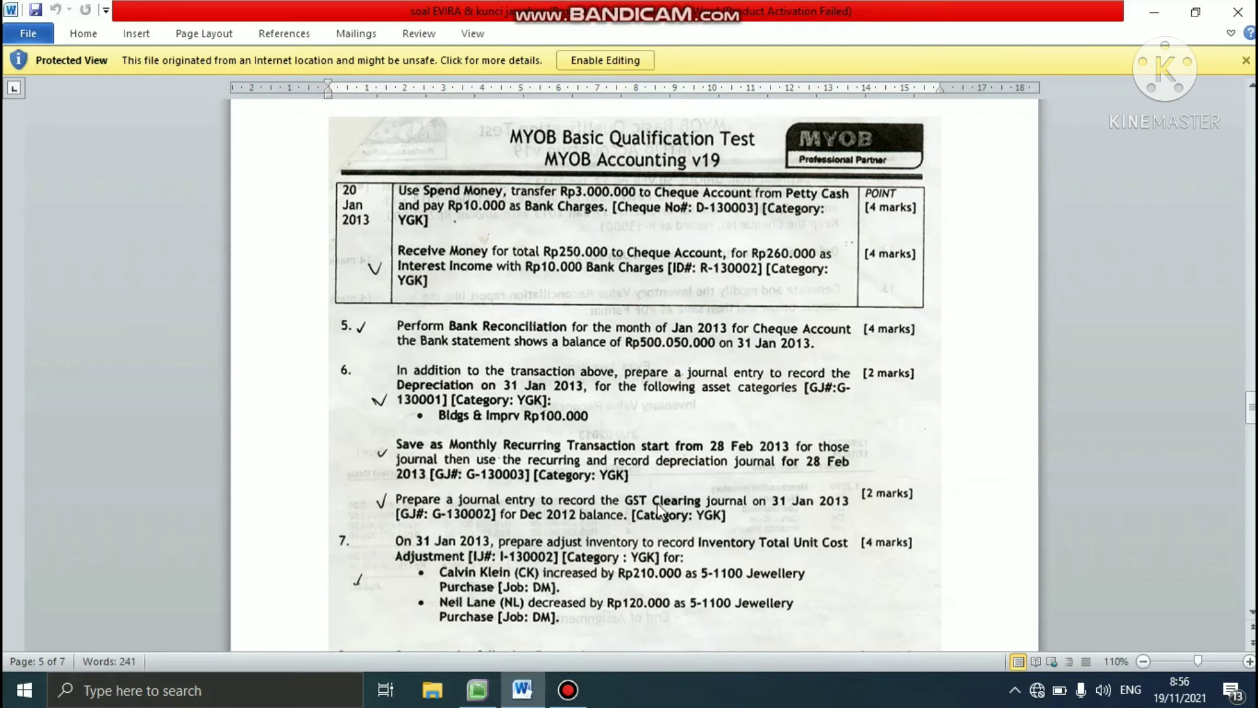
pyautogui.click(478, 690)
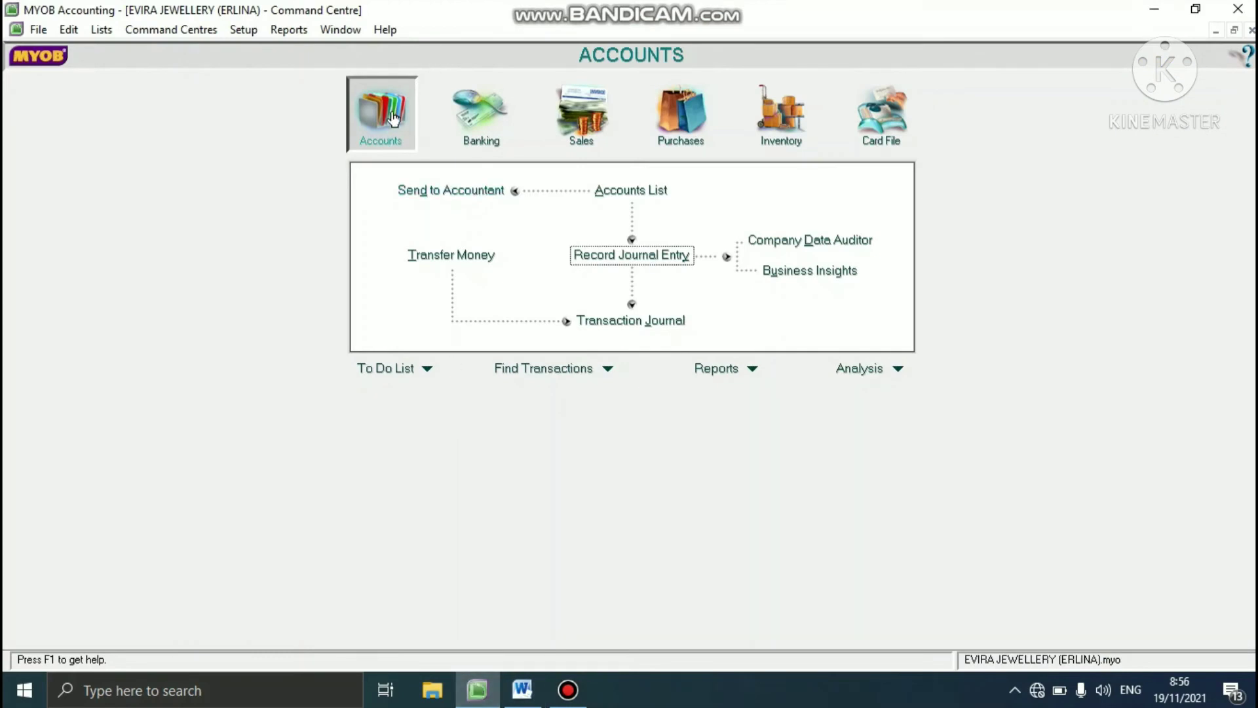
pyautogui.click(642, 254)
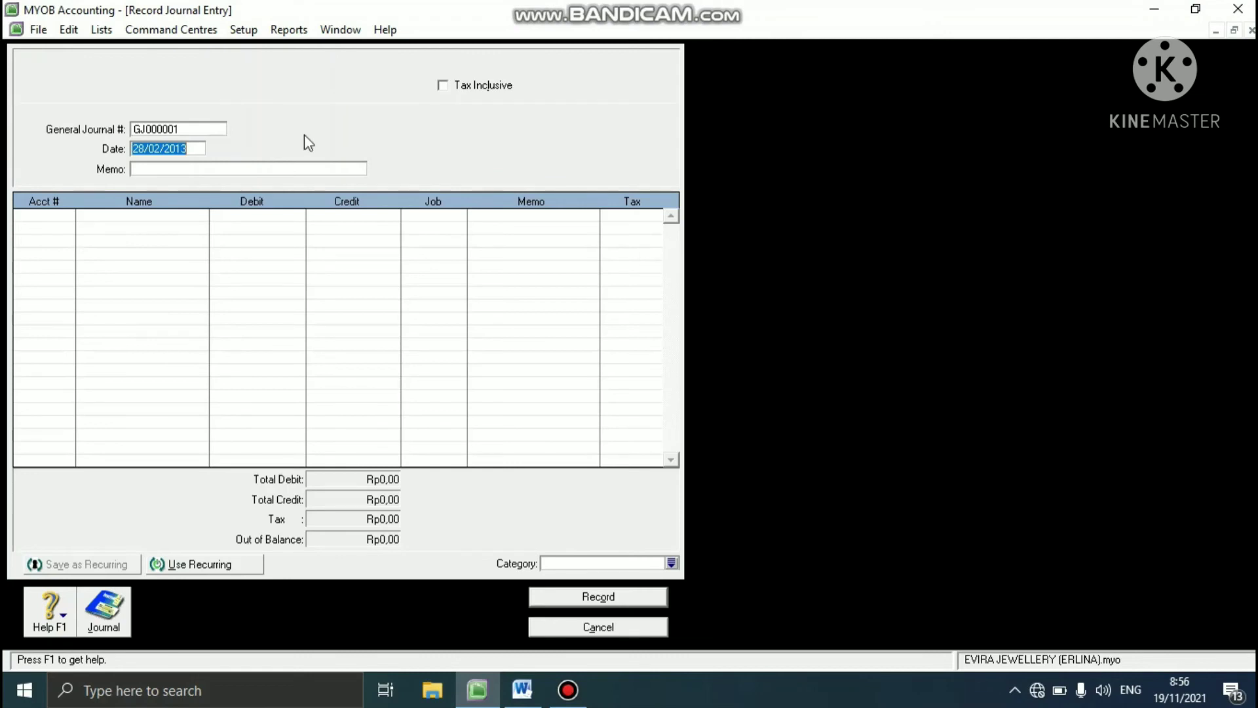
pyautogui.click(201, 126)
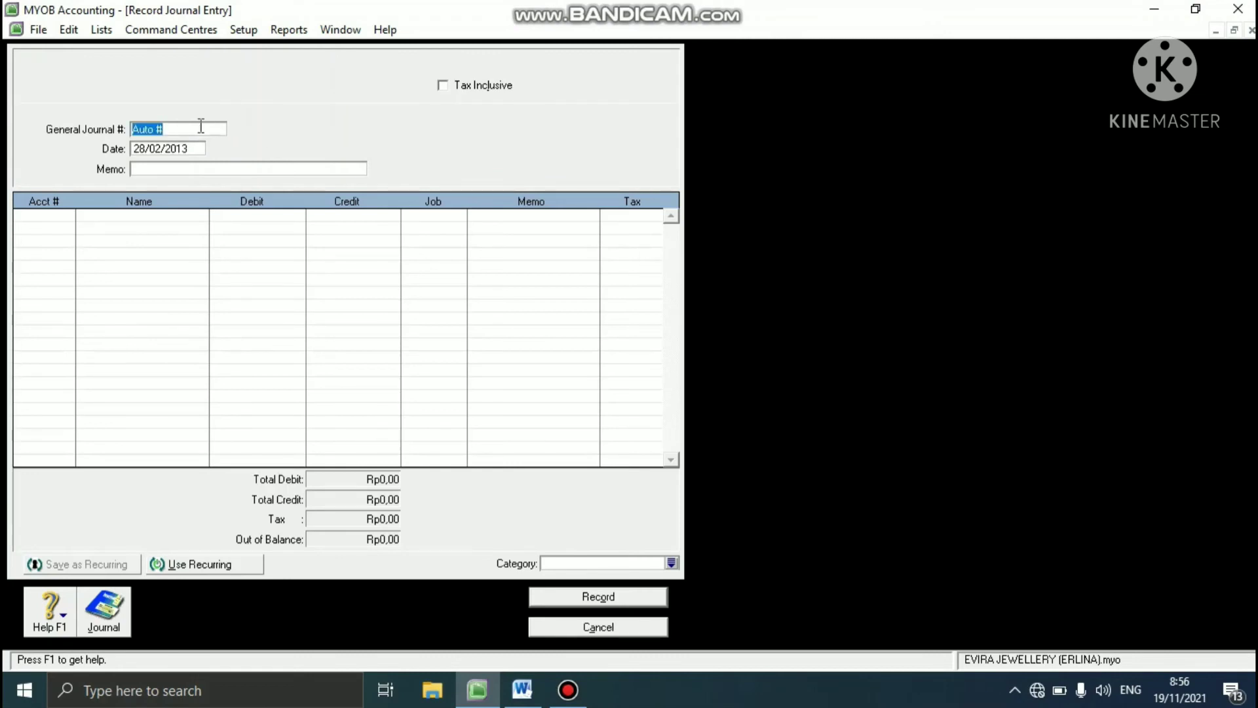
pyautogui.write('G-130002')
# - Date journal G-130002 31/01/2013 and set its memo to GST CLEARING
pyautogui.click(175, 150)
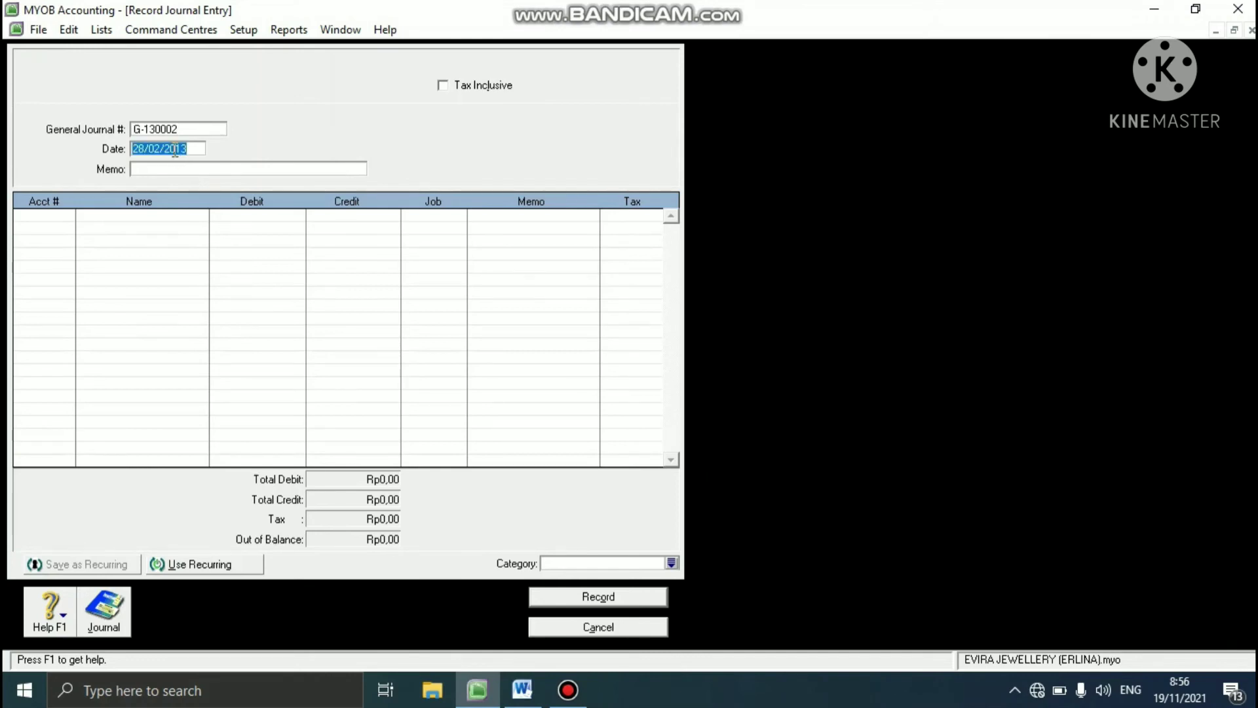
pyautogui.write('31/01/2013')
pyautogui.write('GST ')
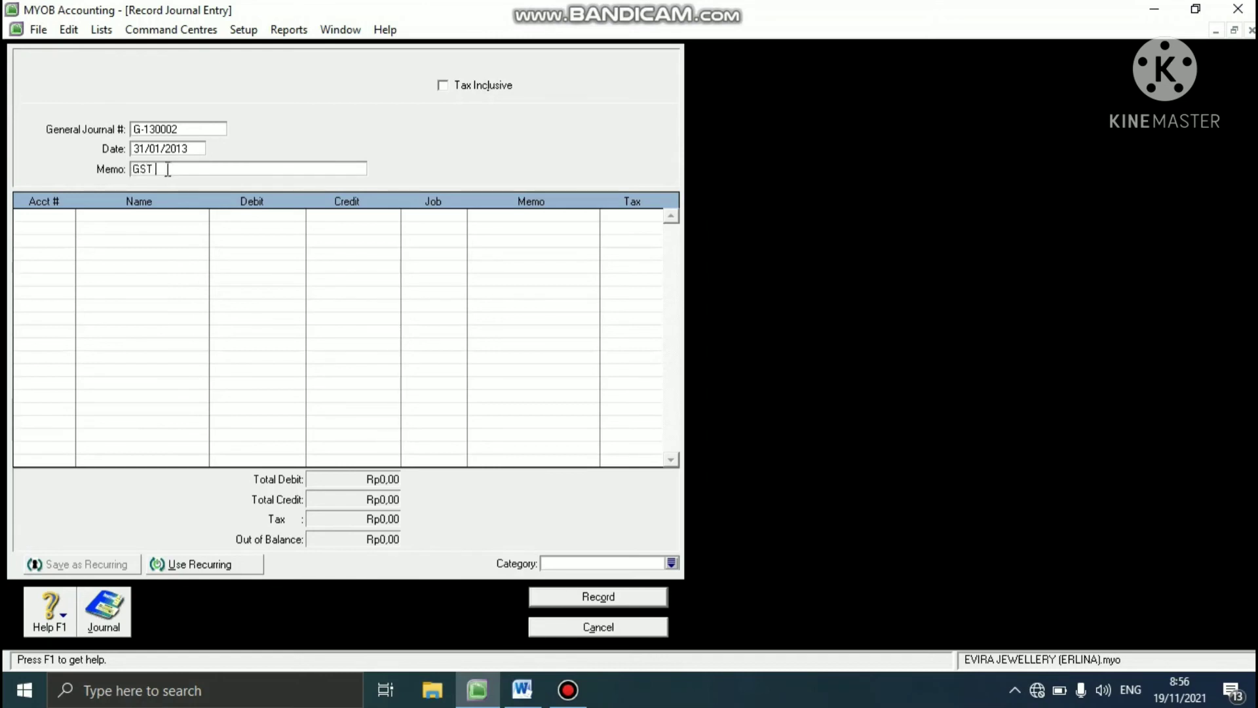
pyautogui.write('CLEARING')
# - Look up the GST Collected and GST Paid balances on the opening balance sheet in the Word case study
pyautogui.click(522, 691)
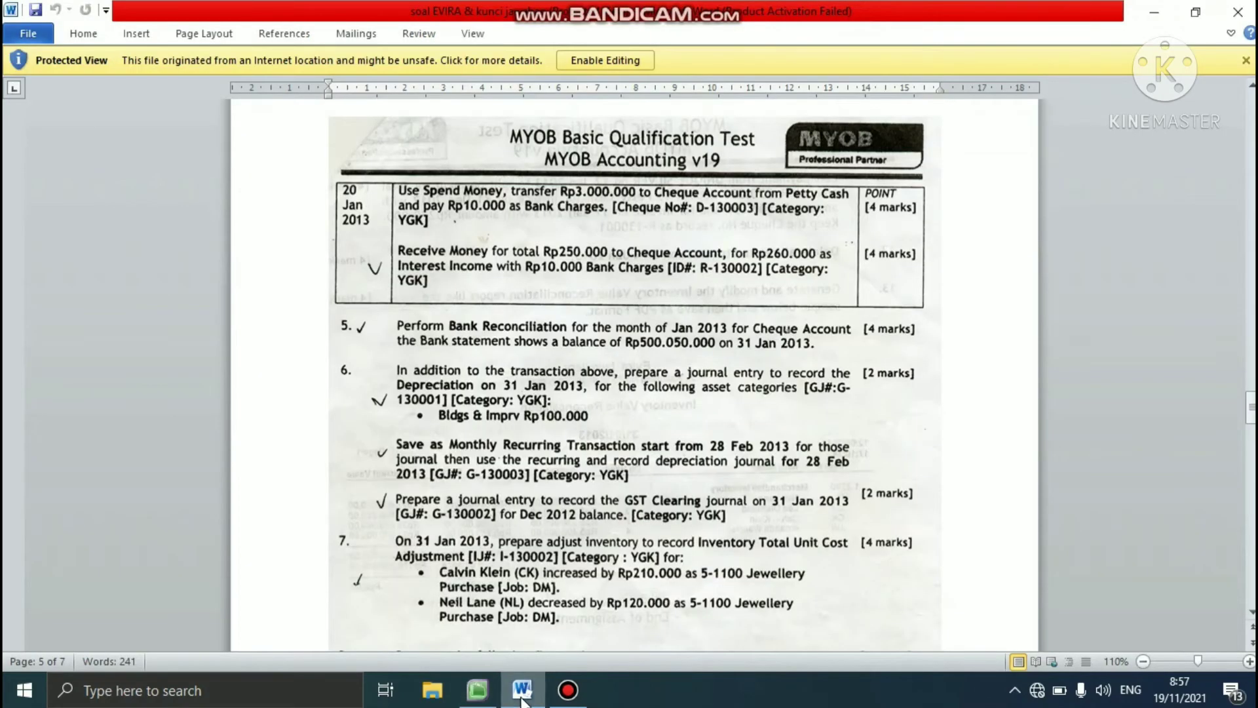
pyautogui.moveTo(1250, 408); pyautogui.dragTo(1238, 259)
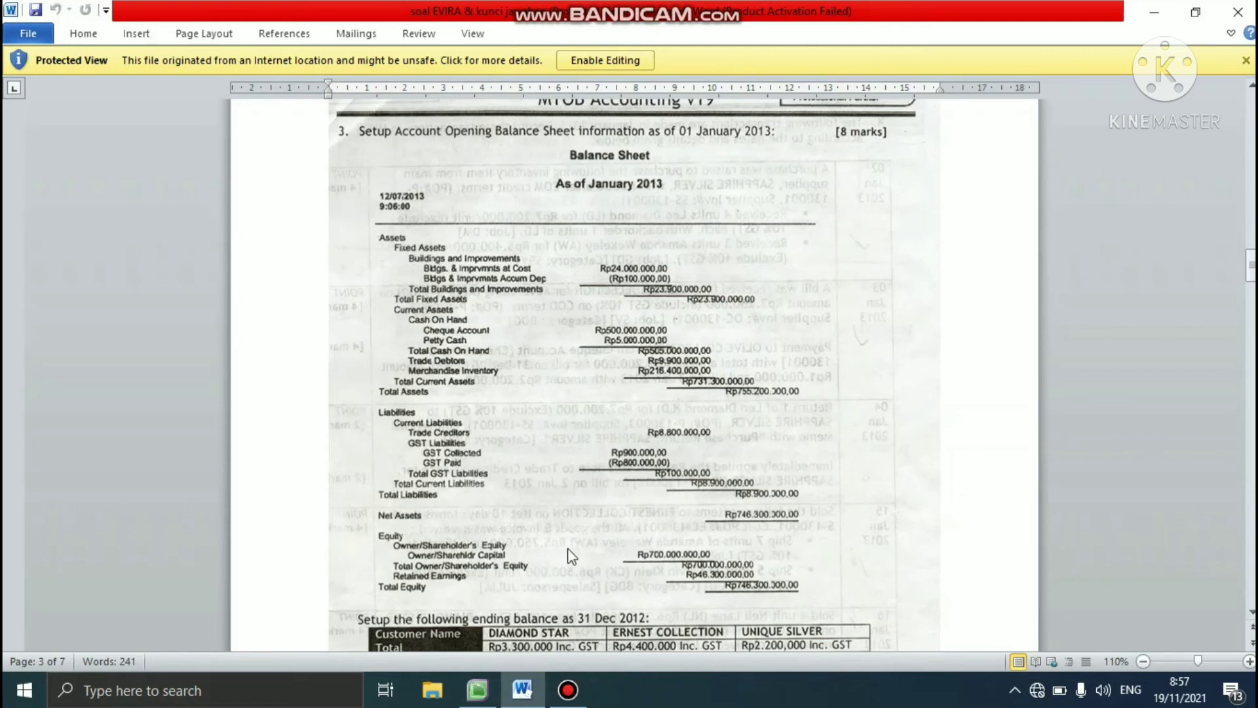
# - Switch back to MYOB and debit 2-2310 GST Collected with Rp900.000 on the first line of journal G-130002
pyautogui.moveTo(491, 698)
pyautogui.click(484, 687)
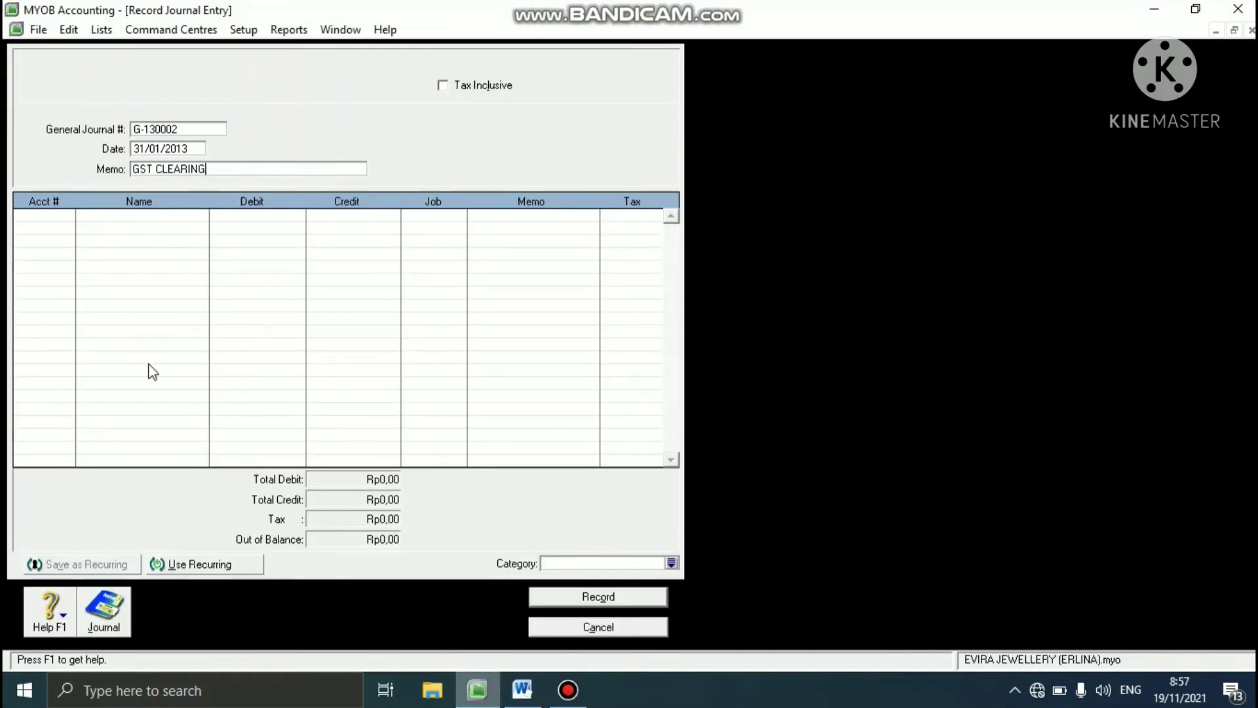
pyautogui.click(72, 220)
pyautogui.click(68, 216)
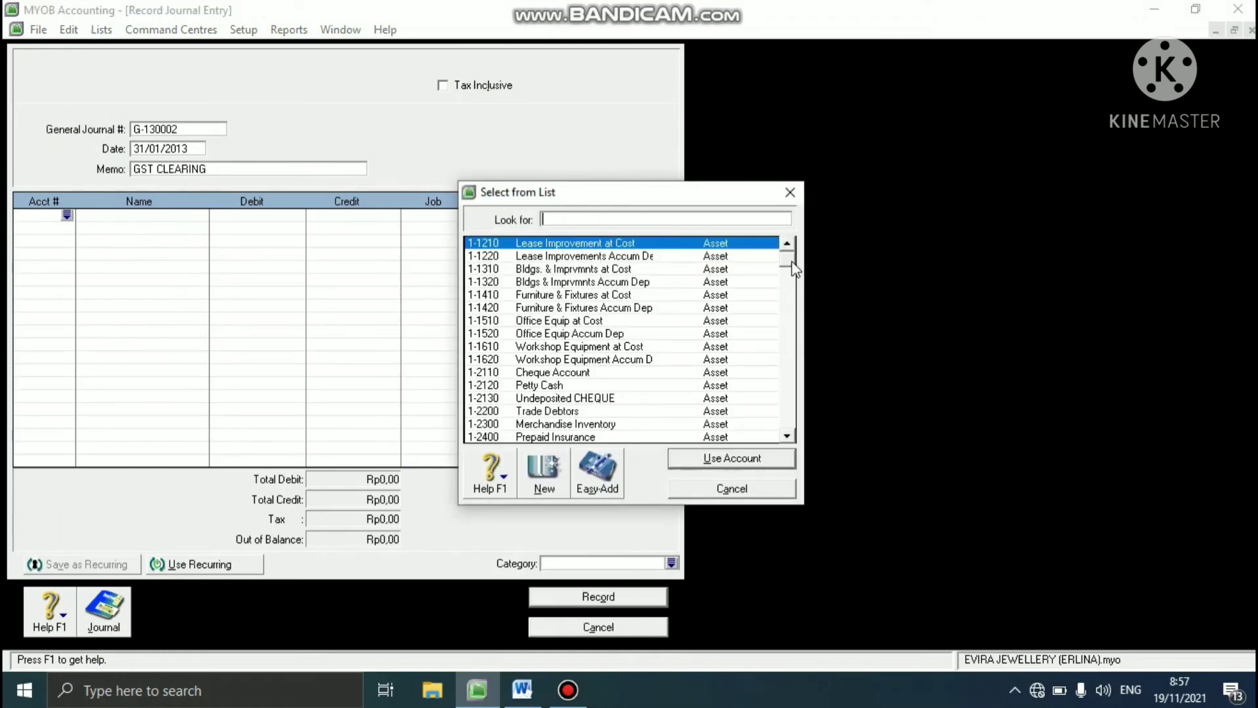
pyautogui.moveTo(794, 267); pyautogui.dragTo(784, 325)
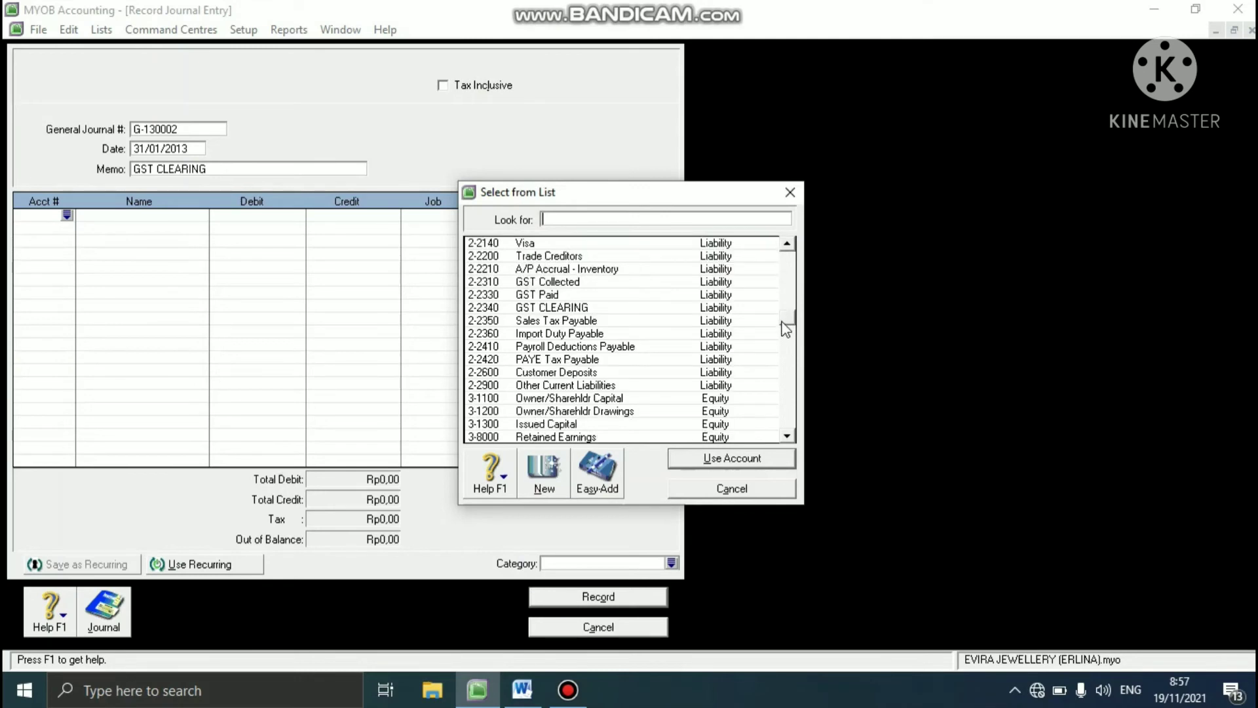
pyautogui.click(575, 287)
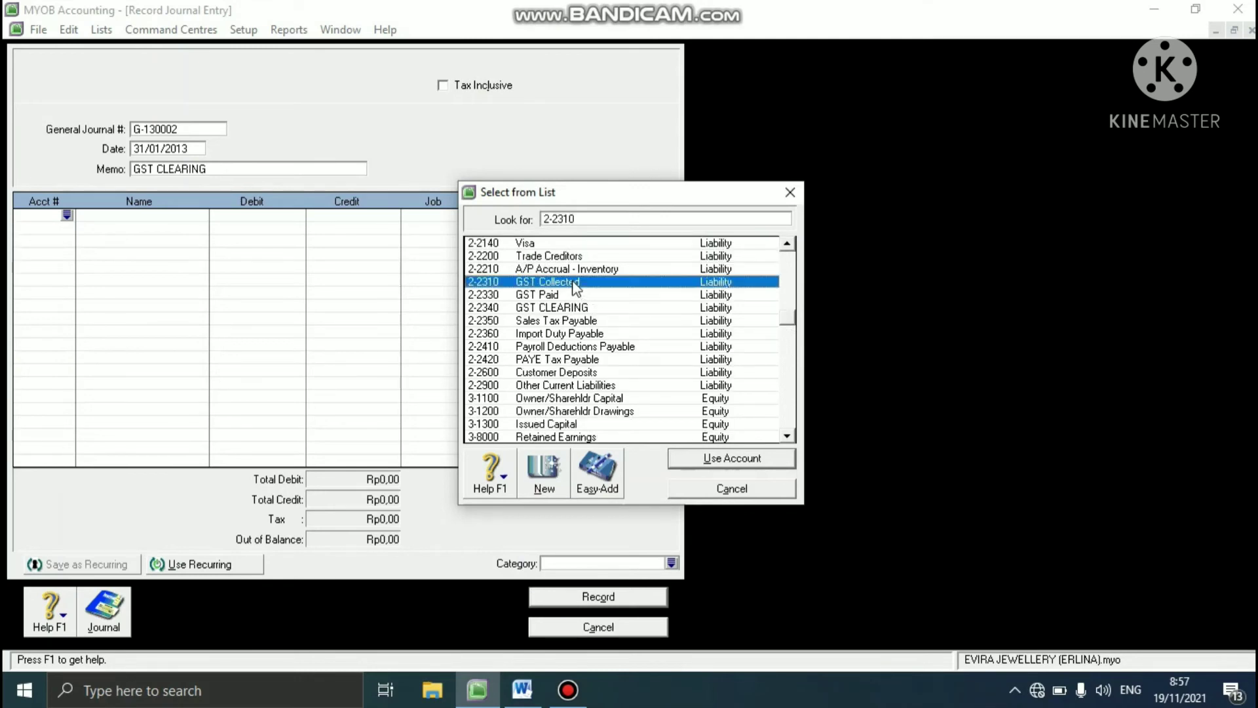
pyautogui.click(693, 459)
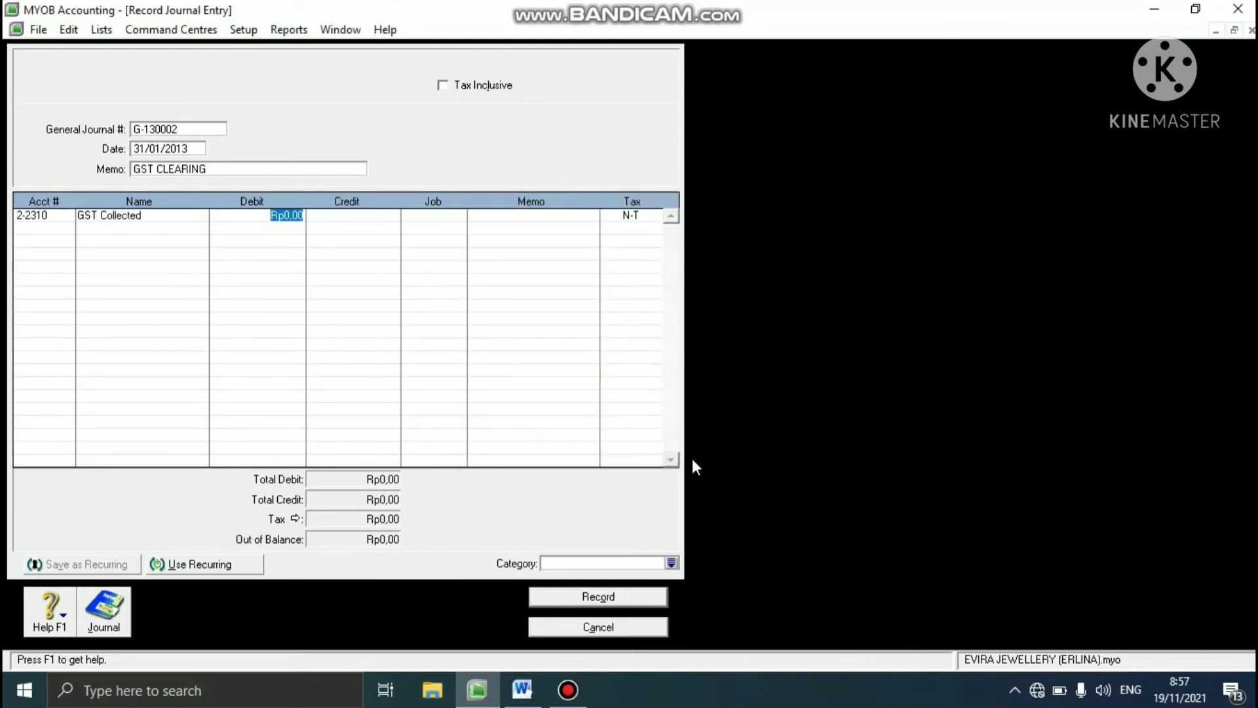
pyautogui.write('900000')
pyautogui.press('Return')
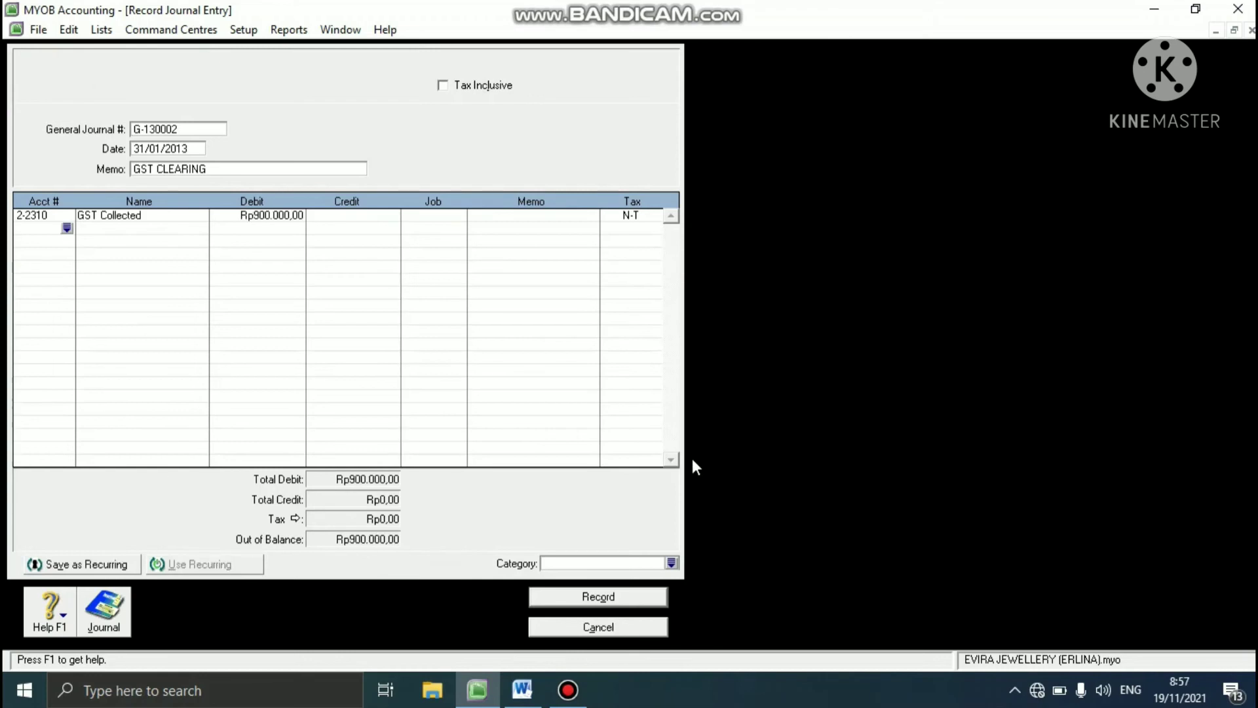
# - Add a journal line for account 2-2330 GST Paid with a credit of Rp800.000
pyautogui.click(67, 228)
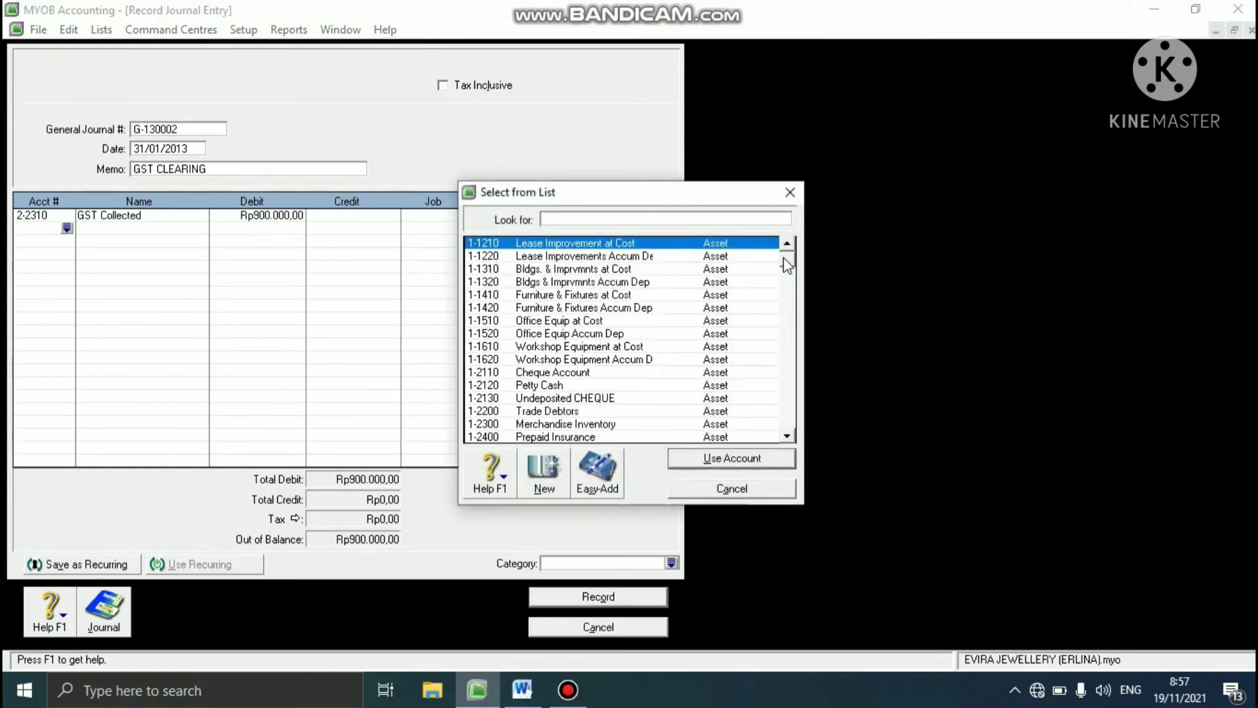
pyautogui.moveTo(786, 265); pyautogui.dragTo(758, 365)
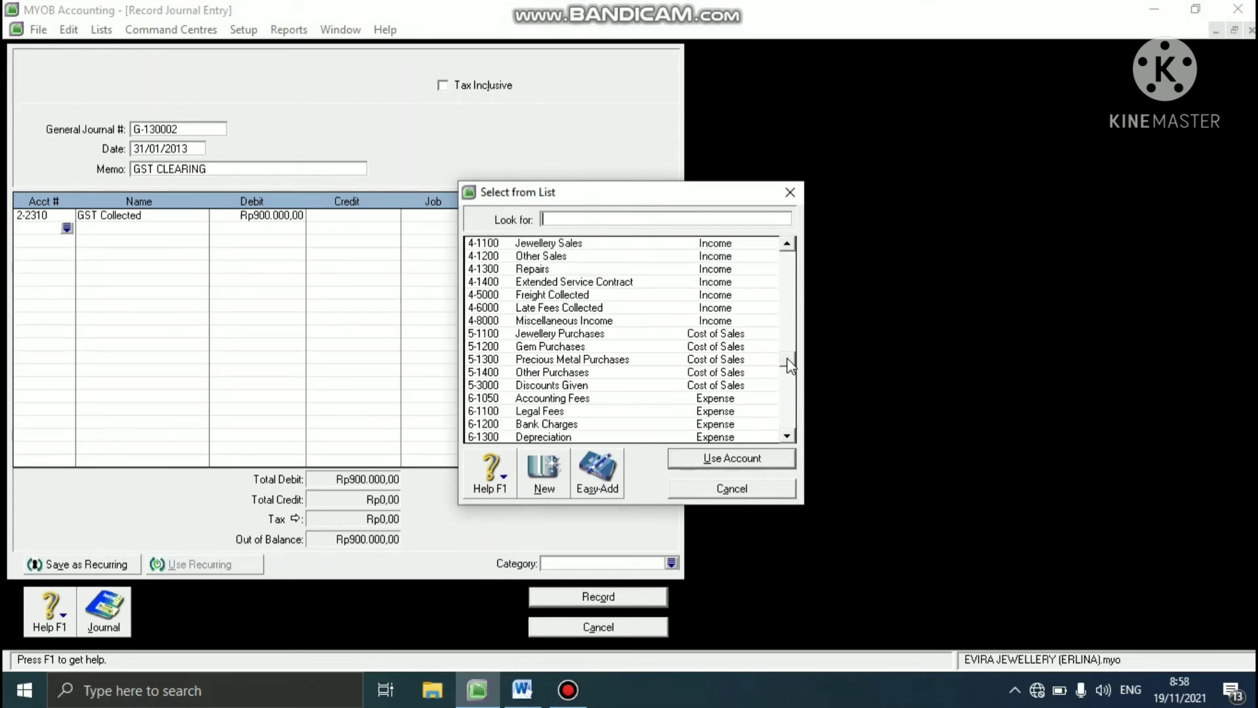
pyautogui.moveTo(788, 365); pyautogui.dragTo(795, 315)
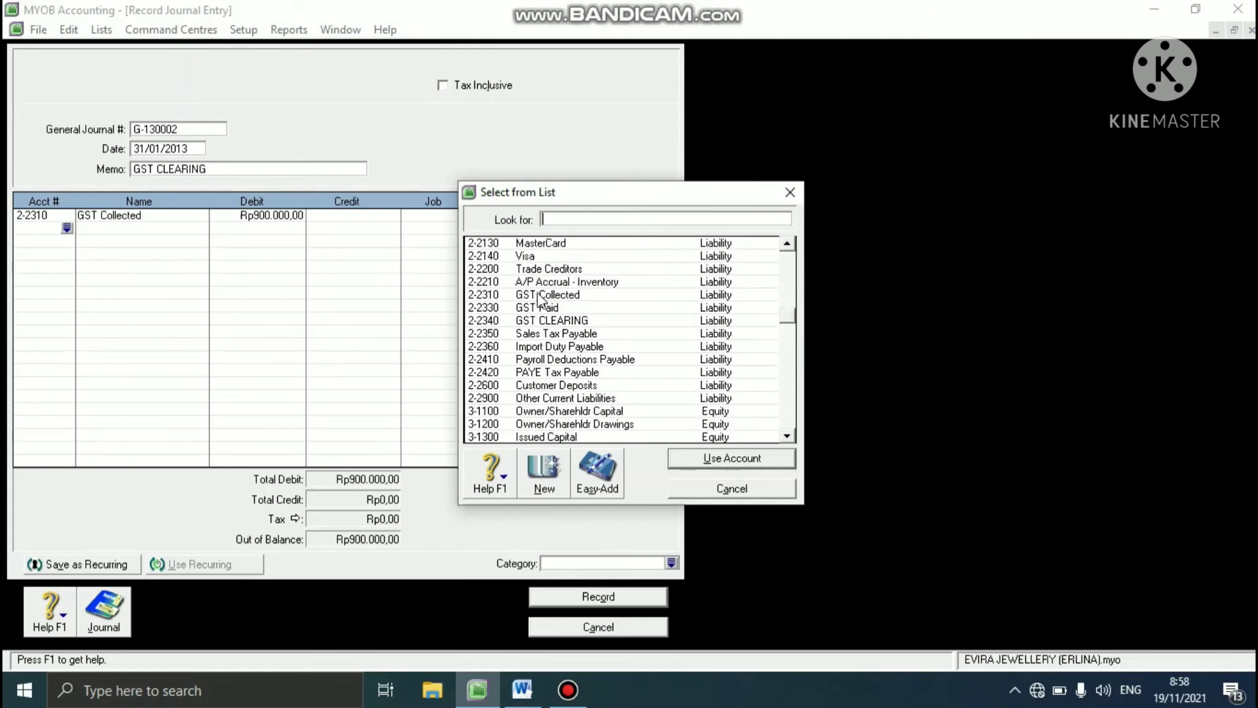
pyautogui.click(554, 308)
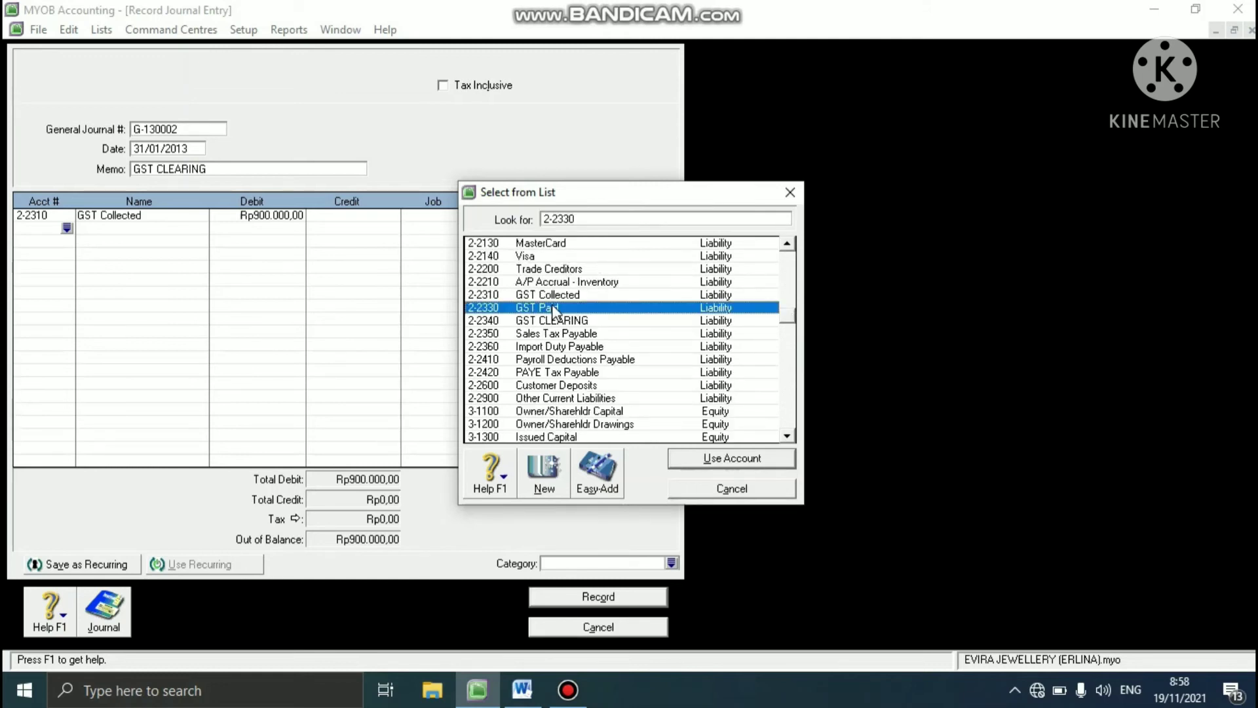
pyautogui.click(733, 456)
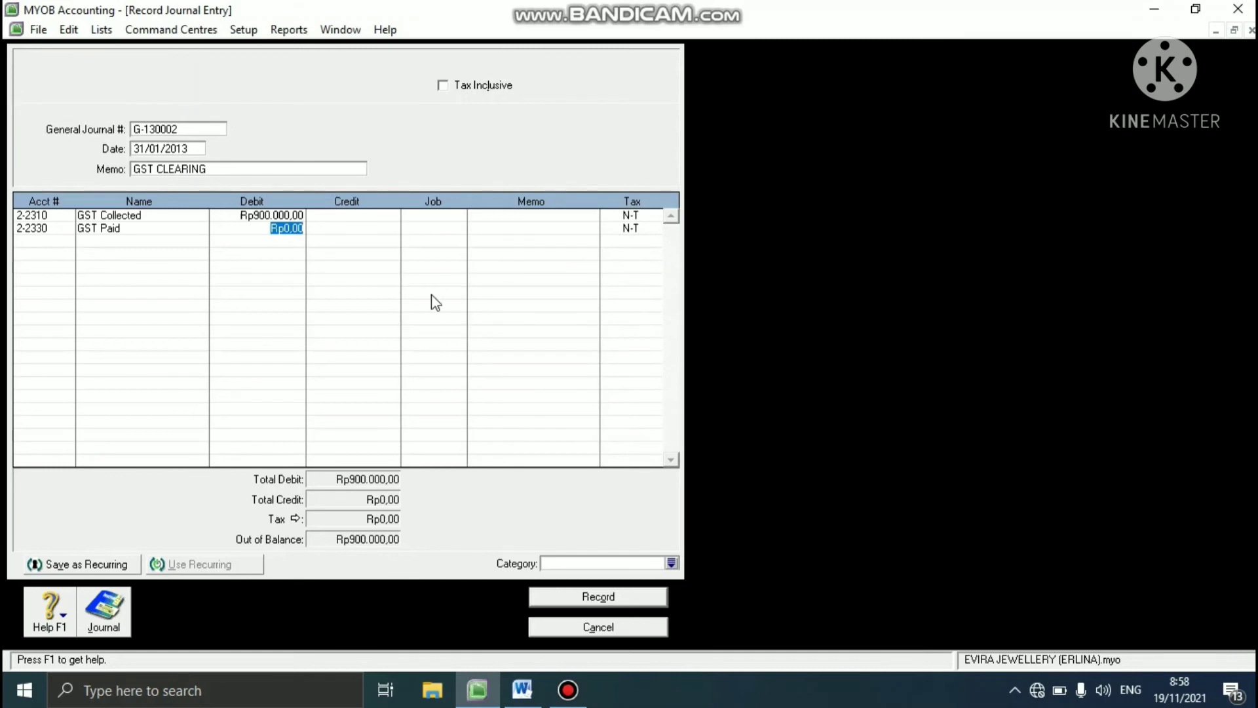
pyautogui.click(341, 229)
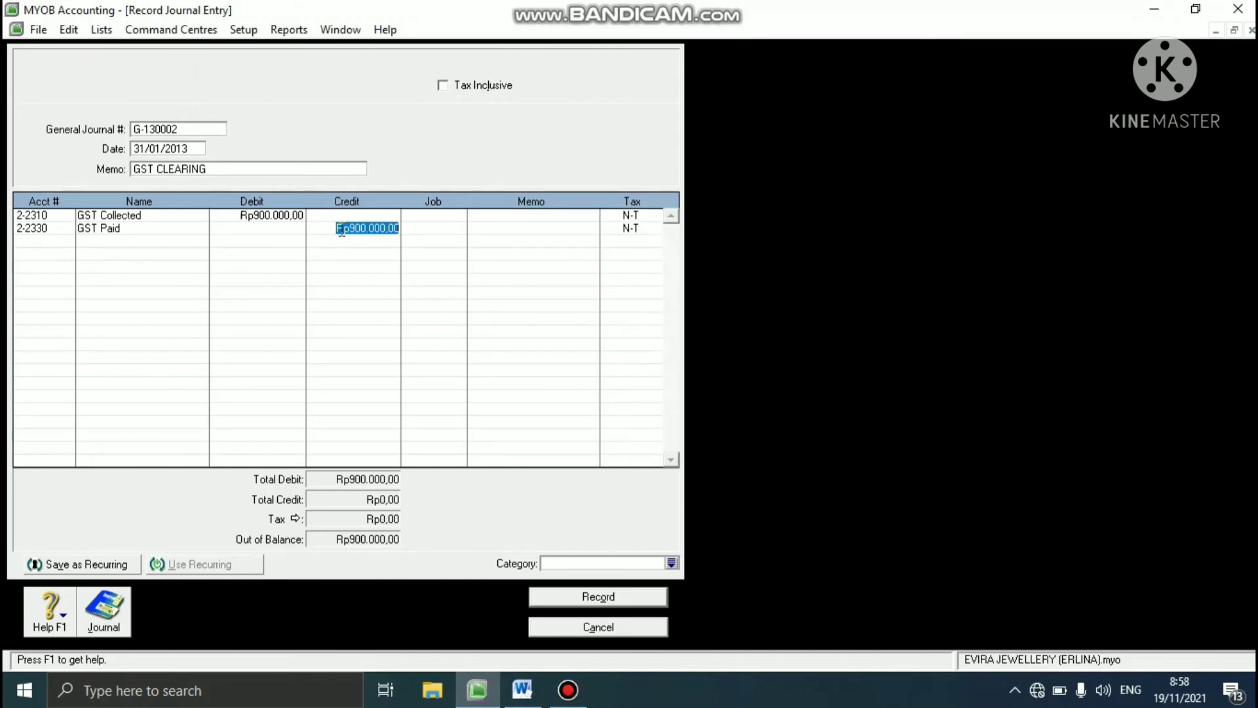
pyautogui.write('800000')
pyautogui.press('Return')
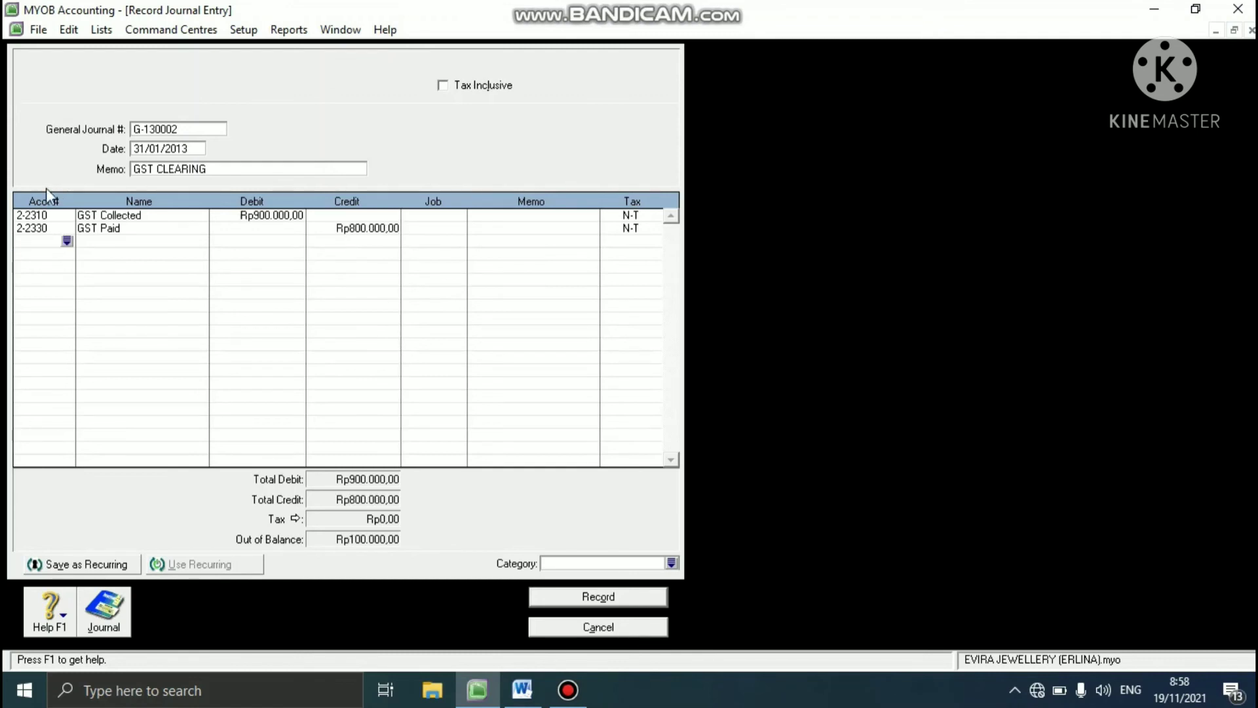
# - Add a journal line crediting the remaining Rp100.000 to account 2-2340 GST CLEARING
pyautogui.click(66, 241)
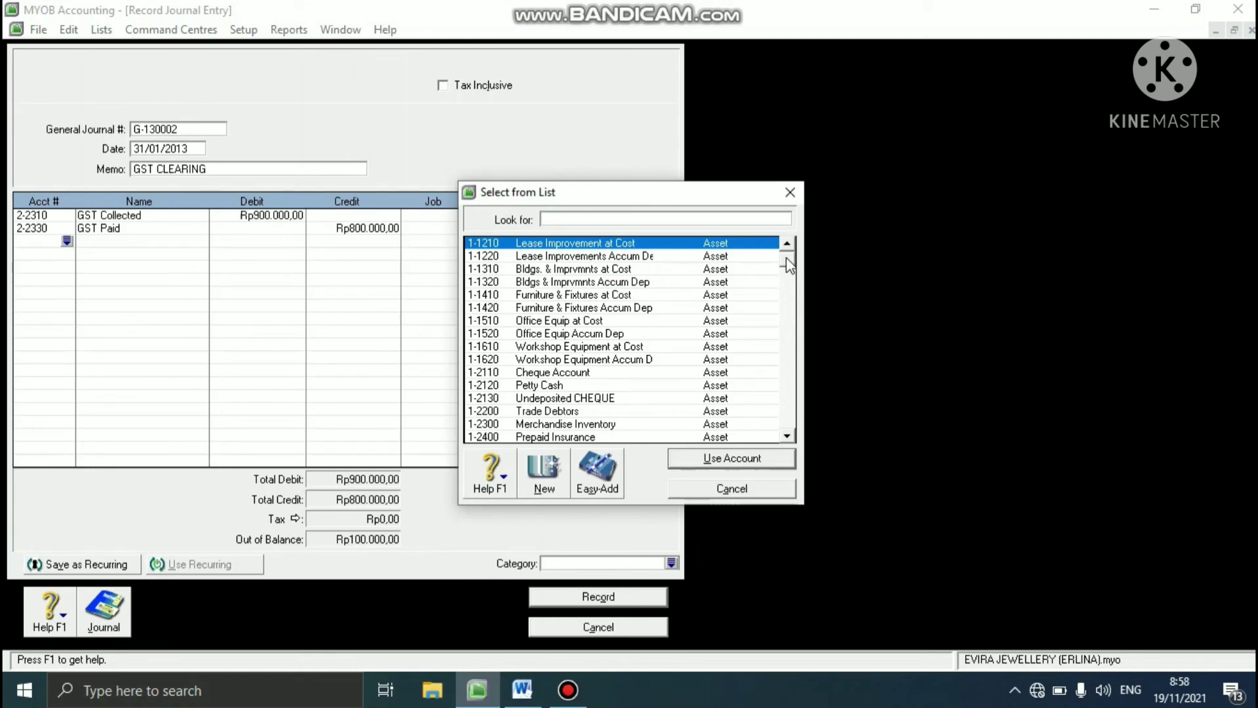
pyautogui.moveTo(787, 262); pyautogui.dragTo(784, 301)
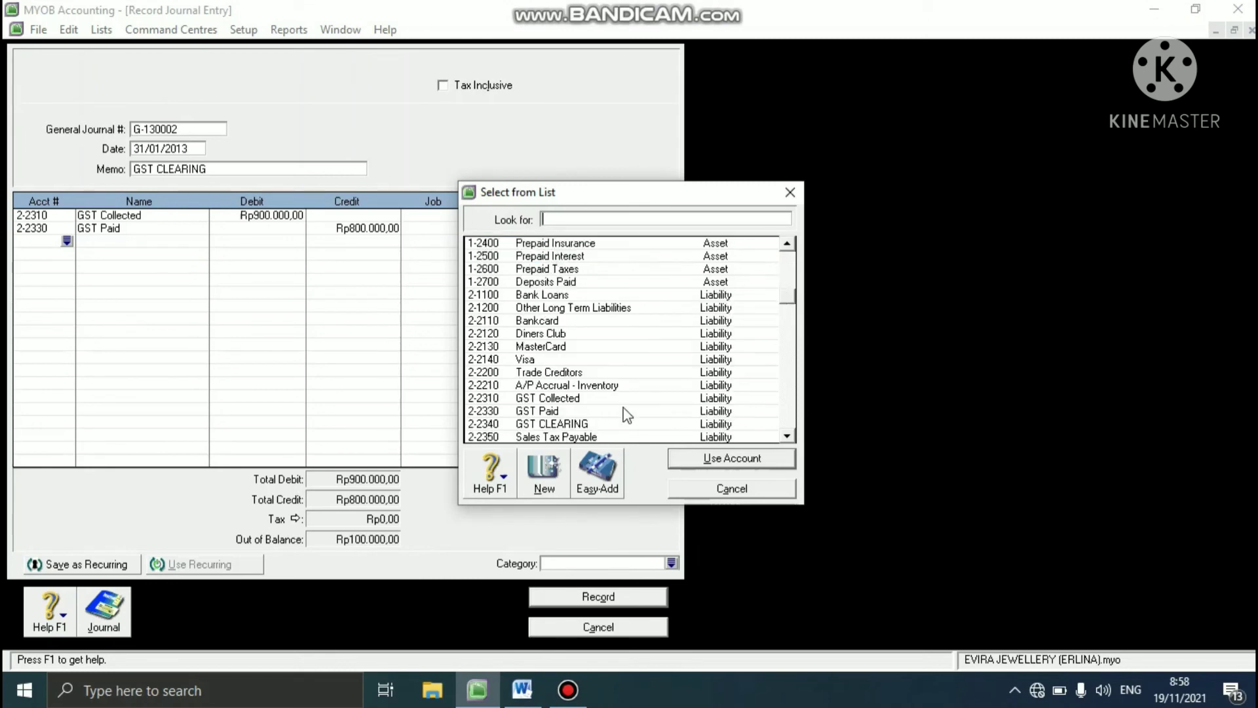
pyautogui.click(570, 425)
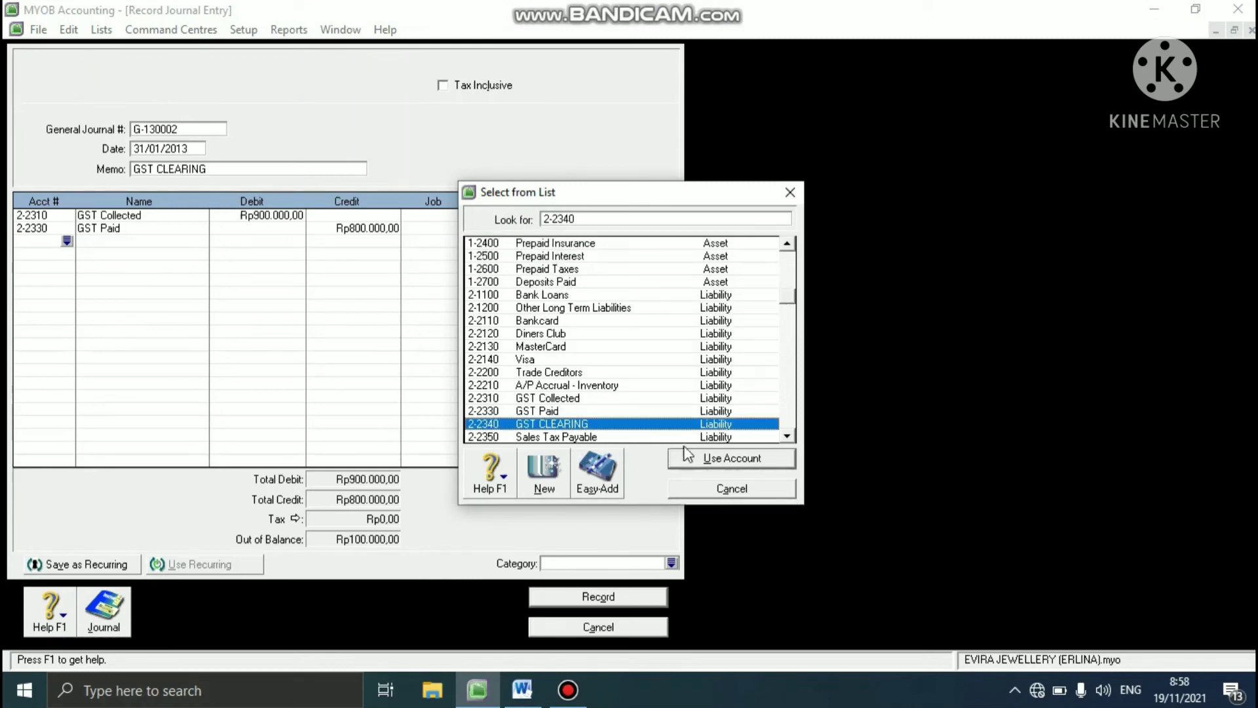
pyautogui.click(701, 459)
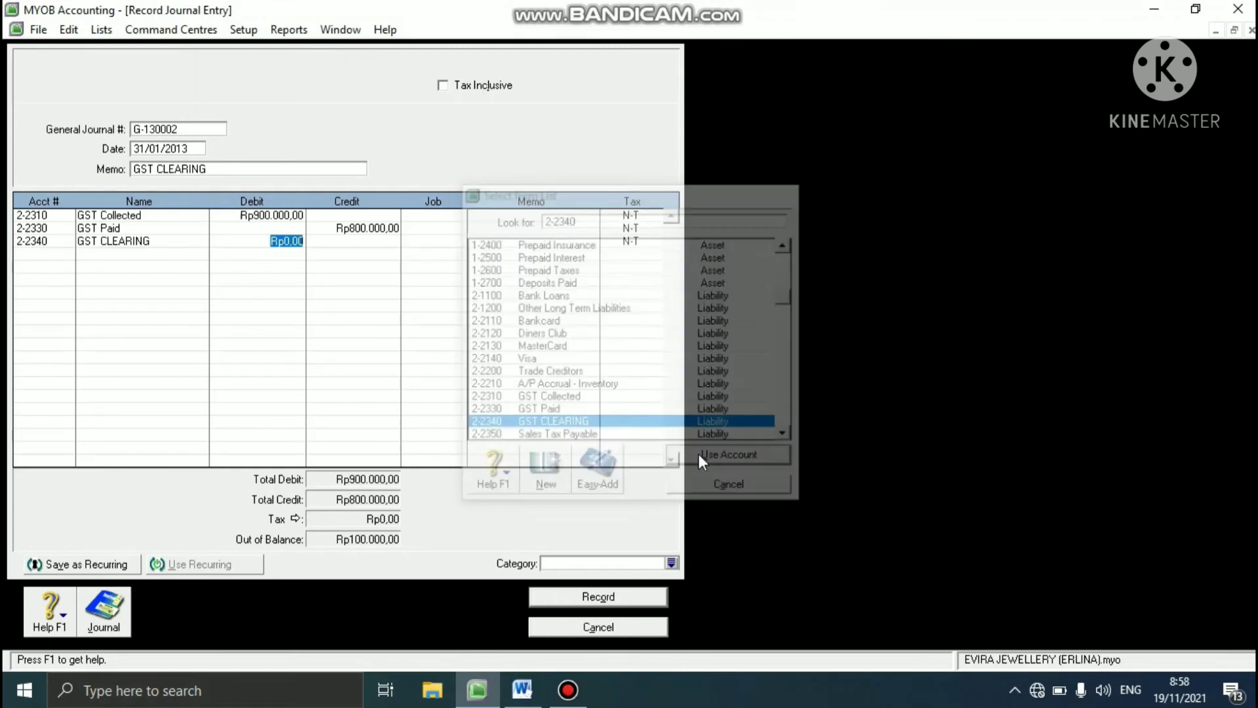
pyautogui.click(343, 243)
pyautogui.press('Return')
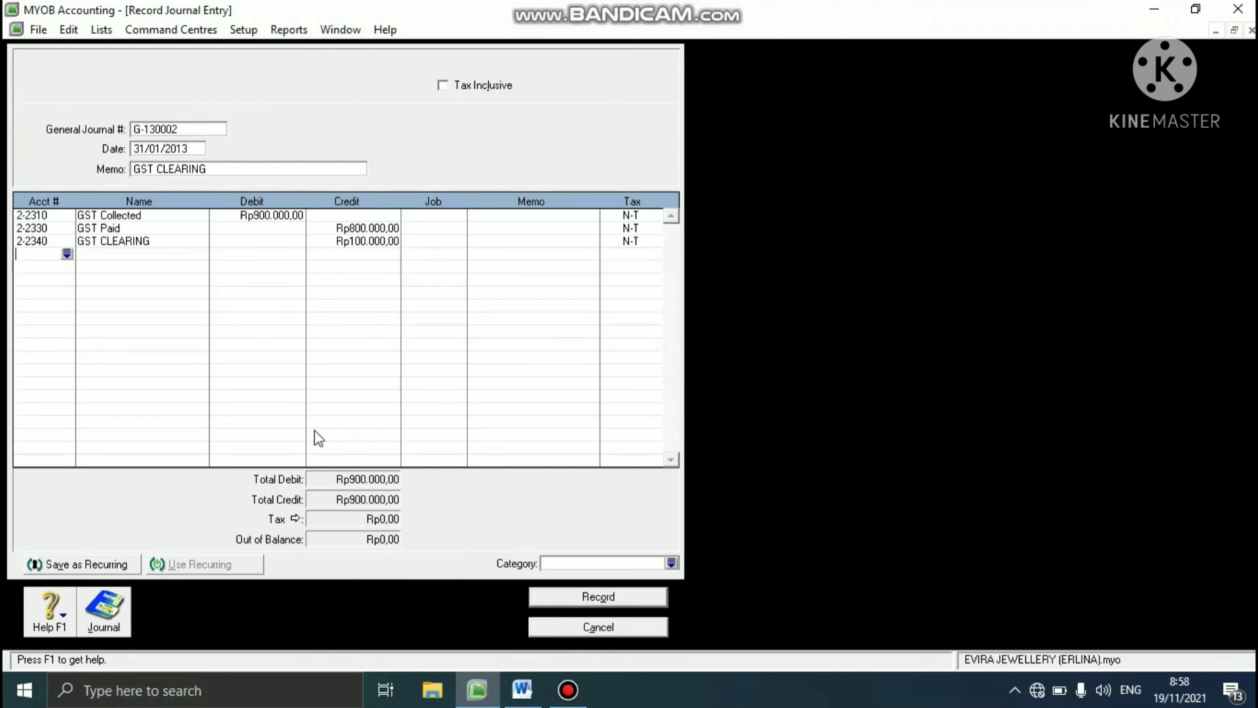
# - Assign category YGK to the GST clearing journal, record it without job numbers and close the journal entry form
pyautogui.click(671, 562)
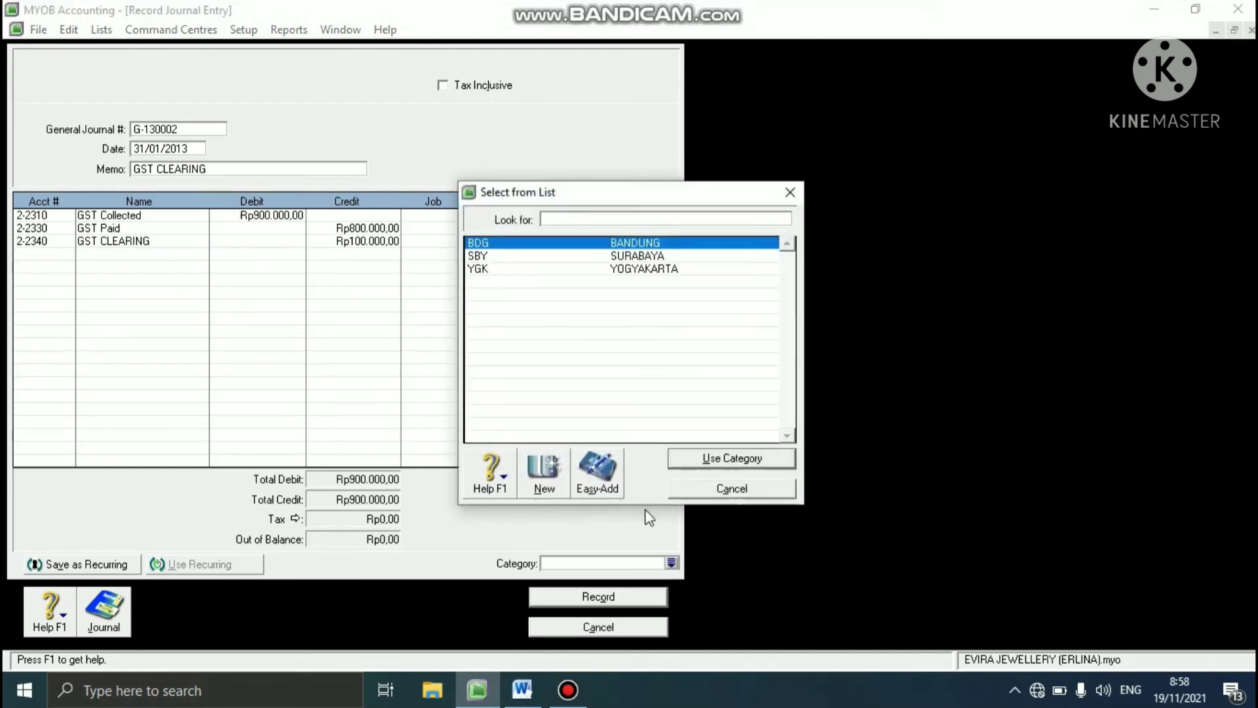
pyautogui.click(528, 268)
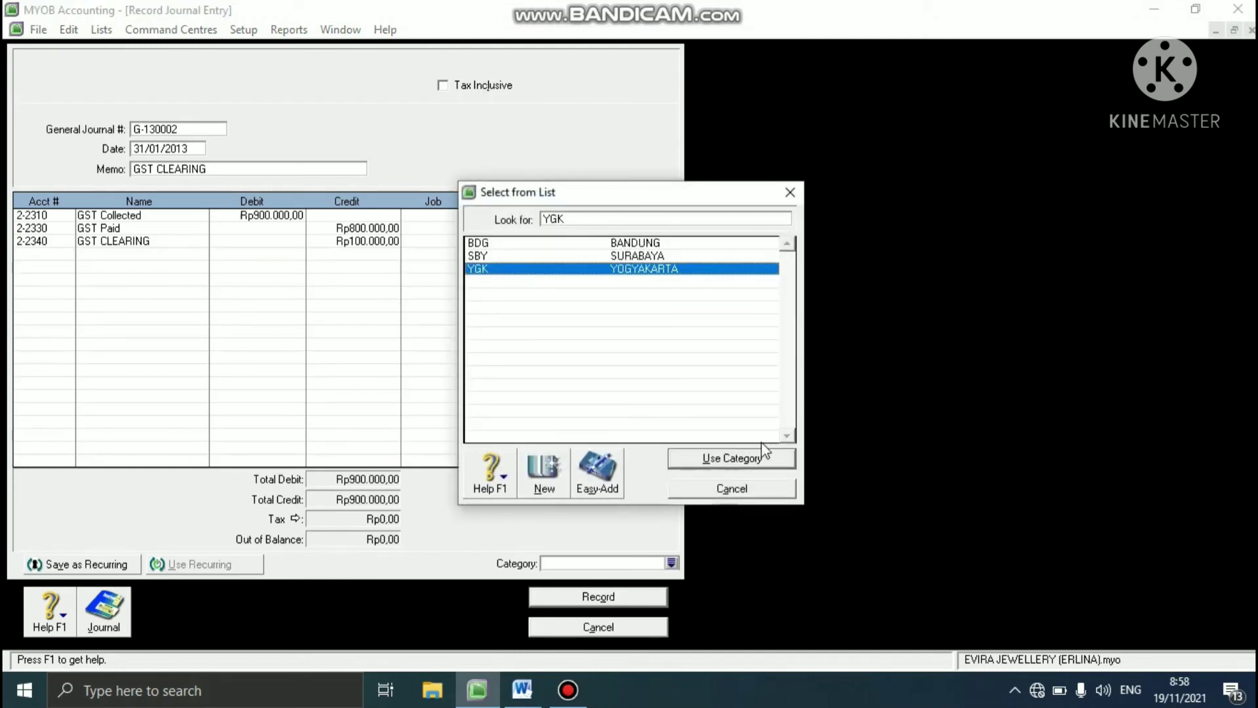
pyautogui.click(748, 459)
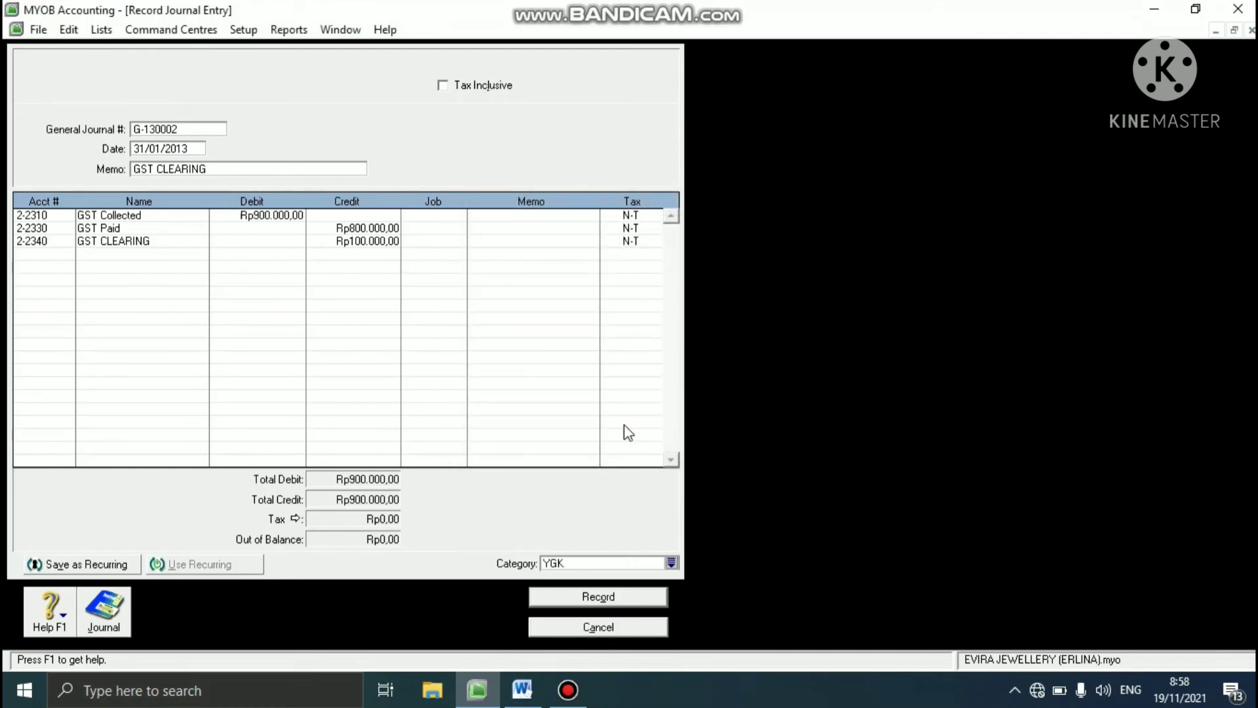
pyautogui.click(552, 602)
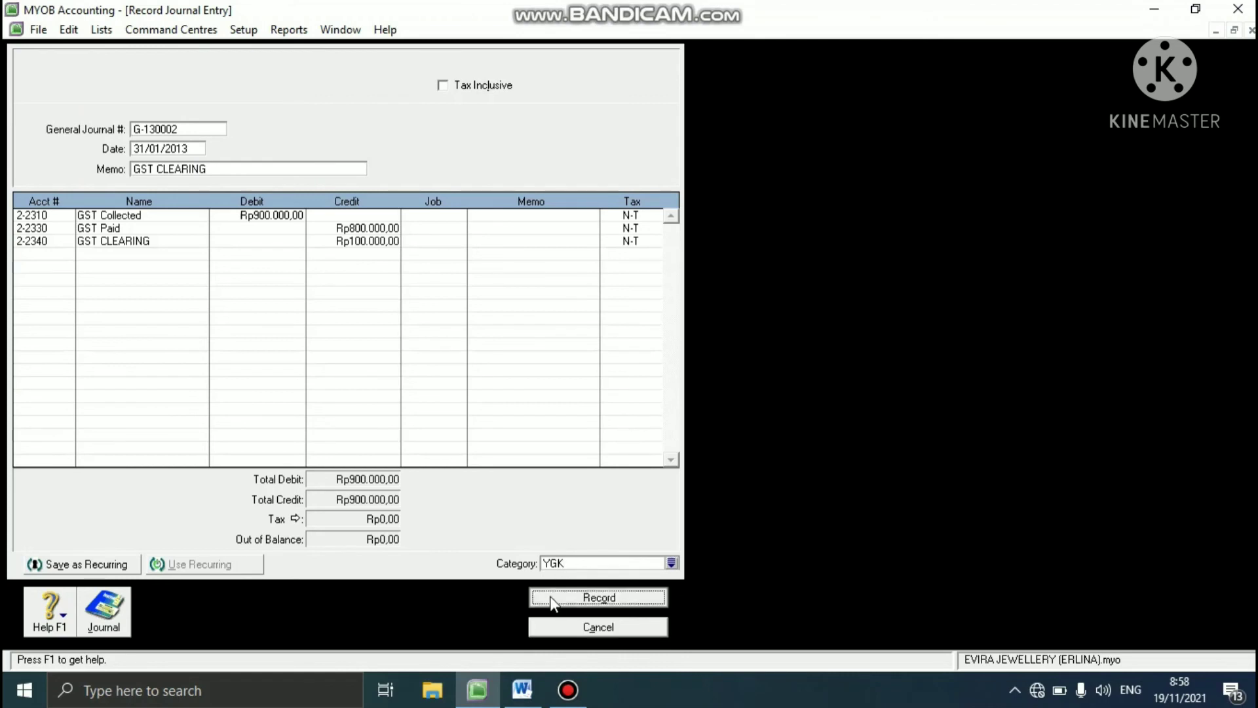
pyautogui.click(768, 429)
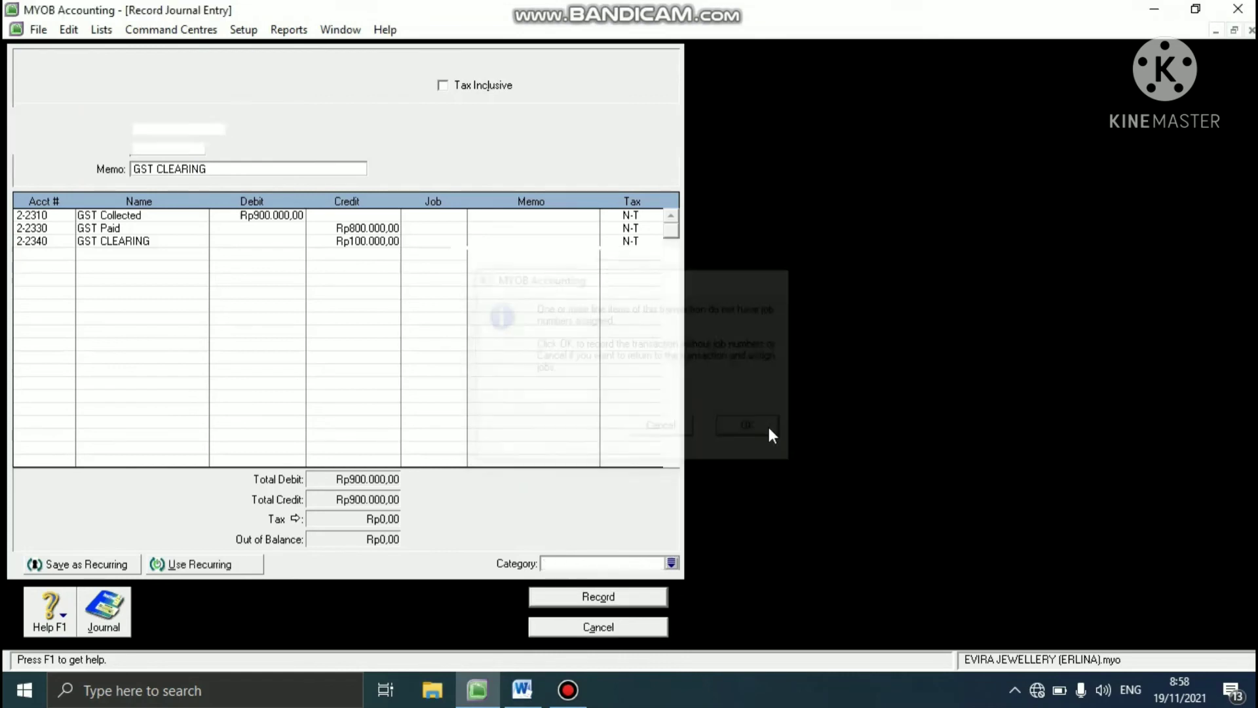
pyautogui.click(575, 628)
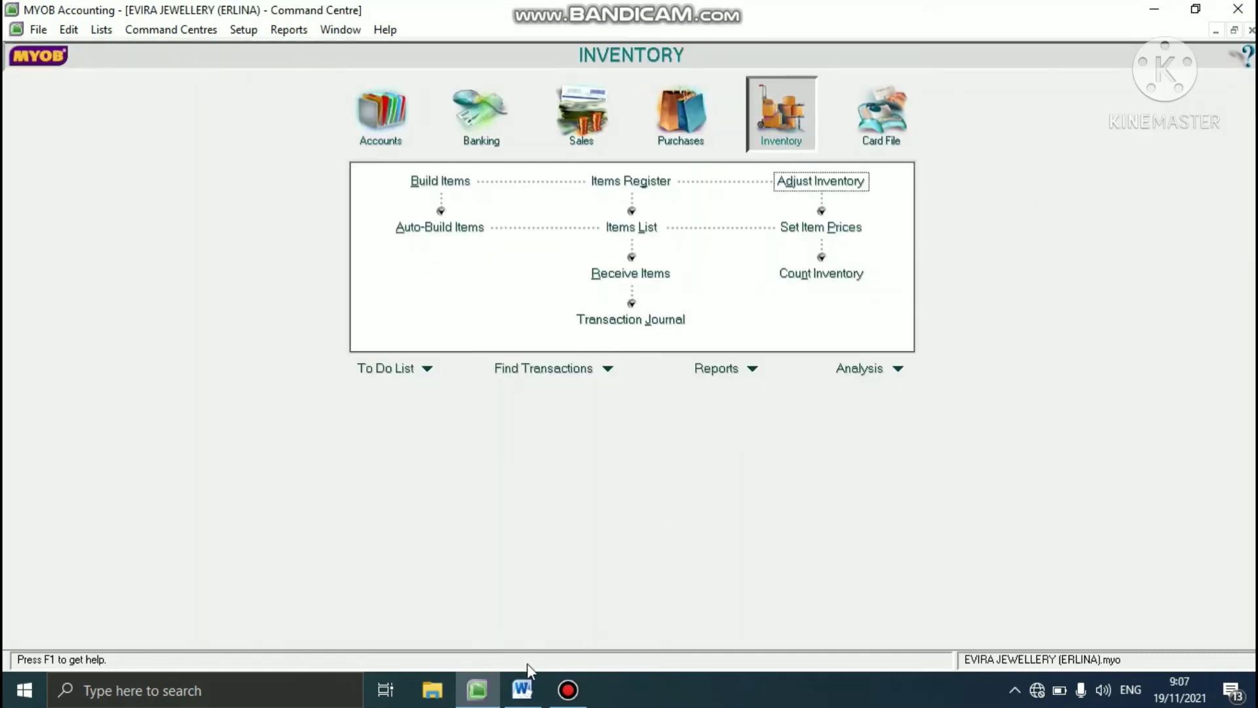
# - Look up the inventory adjustment task in the Word case study
pyautogui.click(515, 686)
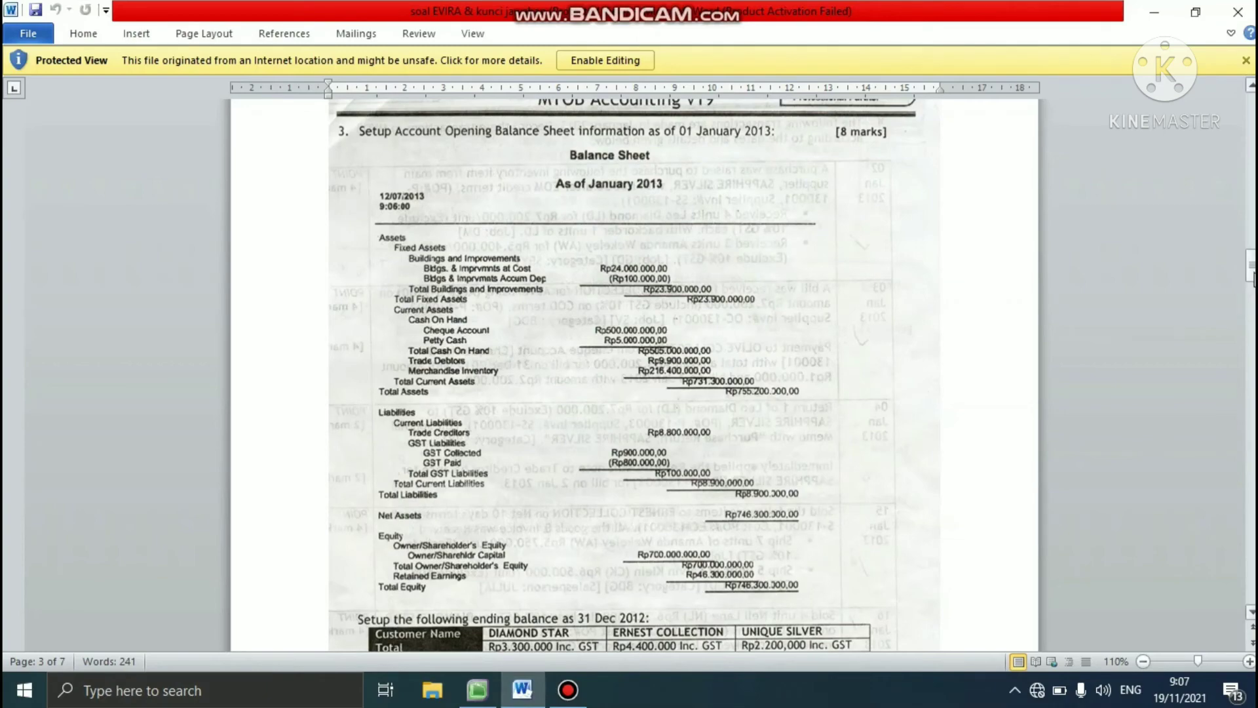
pyautogui.moveTo(1252, 278); pyautogui.dragTo(1250, 326)
pyautogui.moveTo(1240, 357); pyautogui.dragTo(1225, 427)
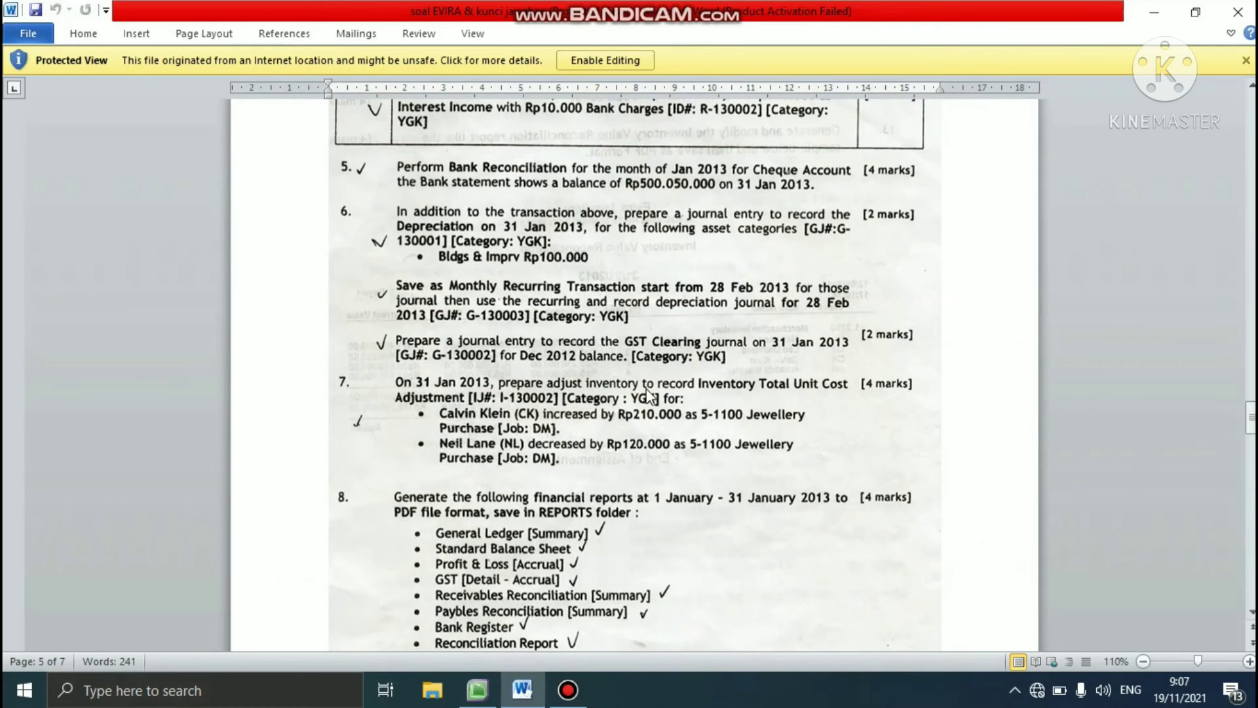
# - Start an inventory adjustment in MYOB numbered I-130002, dated 31/01/2013, with the memo ADJUST INVENTORY
pyautogui.click(476, 689)
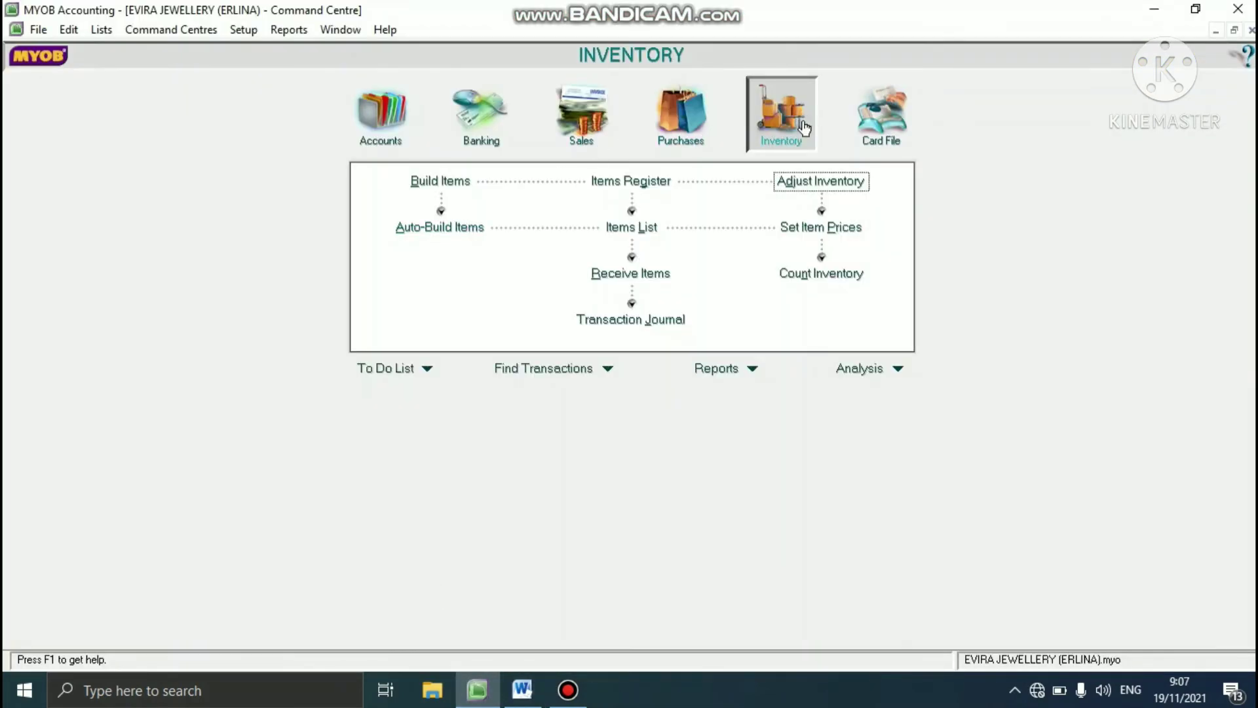
pyautogui.click(795, 183)
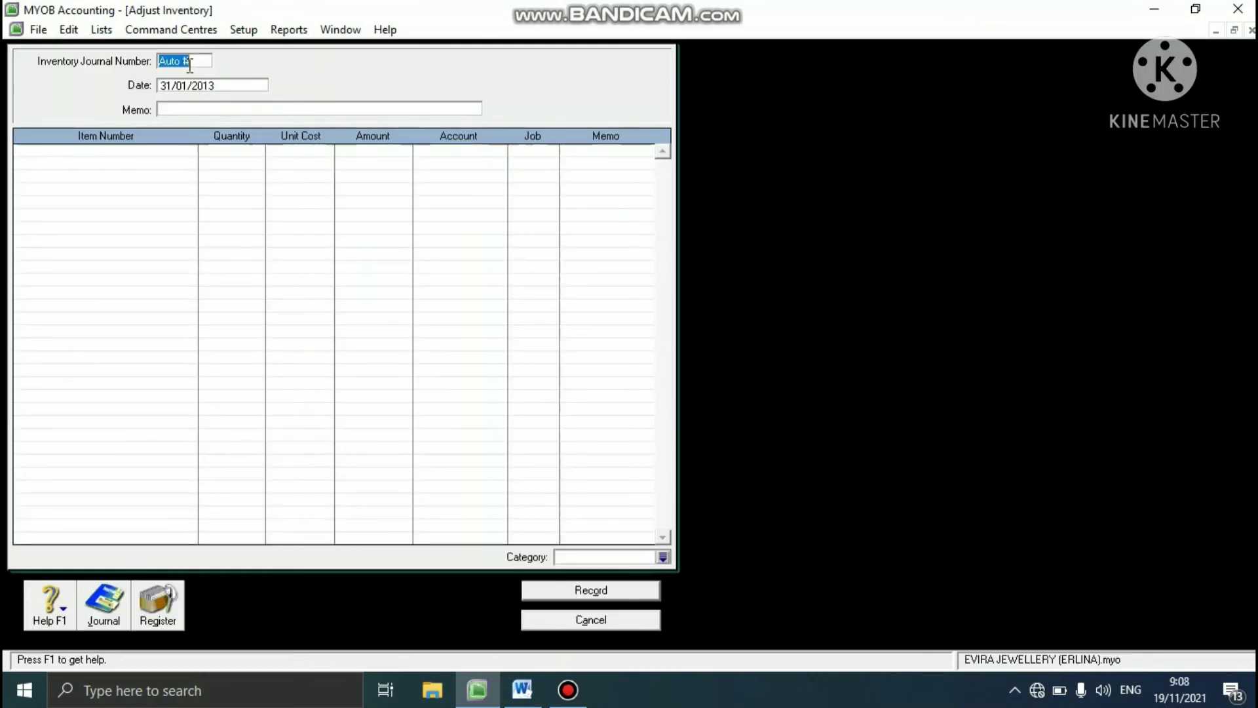
pyautogui.write('I')
pyautogui.write('-1')
pyautogui.write('30002')
pyautogui.write('3')
pyautogui.write('1/01/20')
pyautogui.write('ADJU')
pyautogui.write('ST ')
pyautogui.write('INVE')
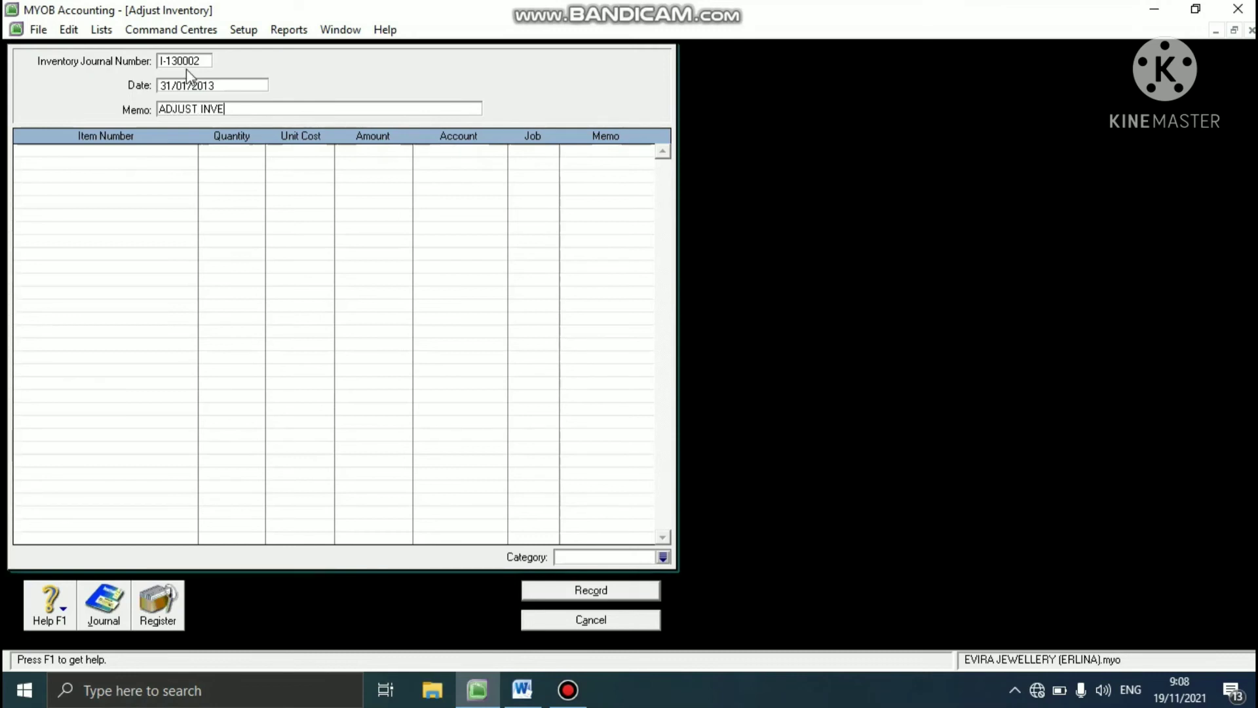
pyautogui.write('NTORY')
# - Add item CK to the inventory adjustment with quantity 1 and a unit cost of Rp210.000
pyautogui.click(140, 151)
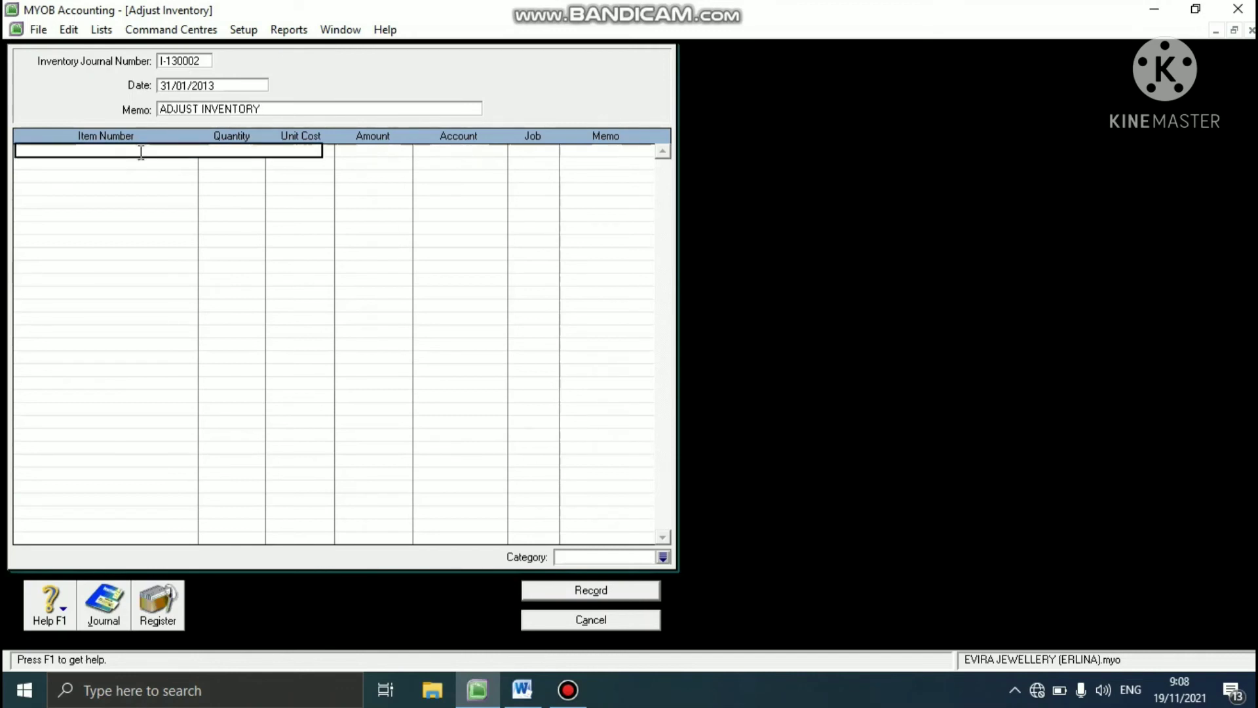
pyautogui.write('CK')
pyautogui.press('Tab')
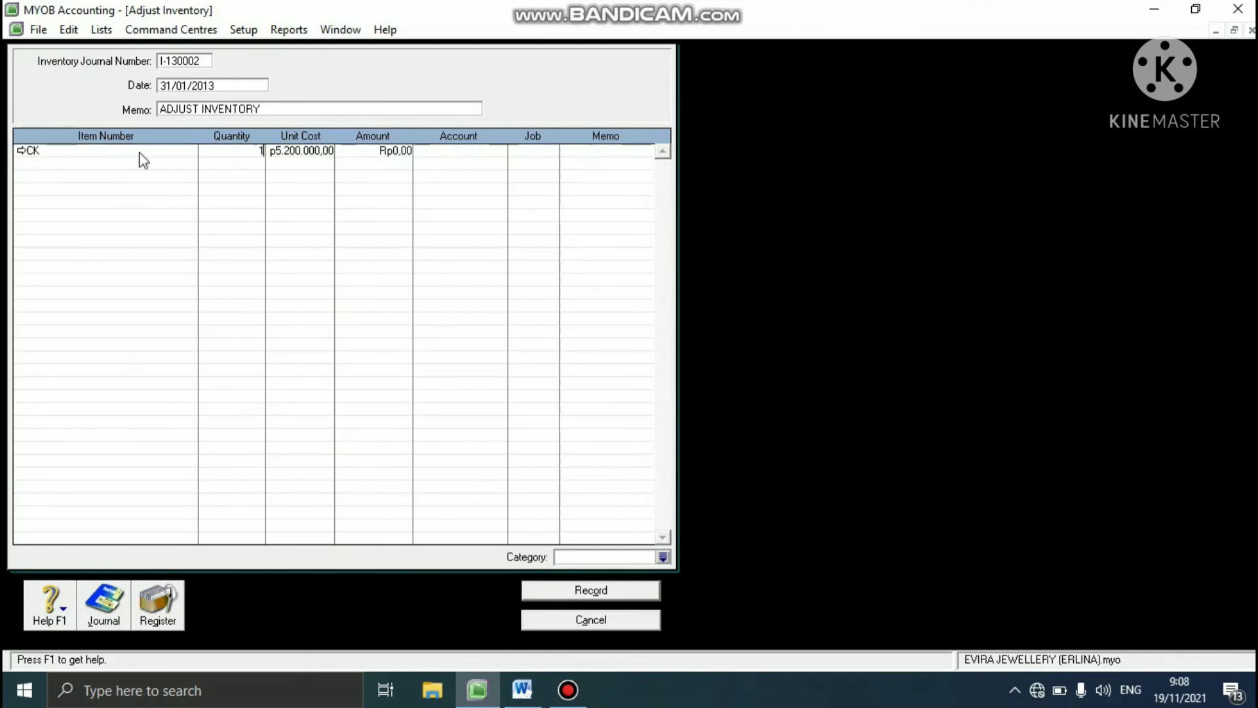
pyautogui.press('Tab')
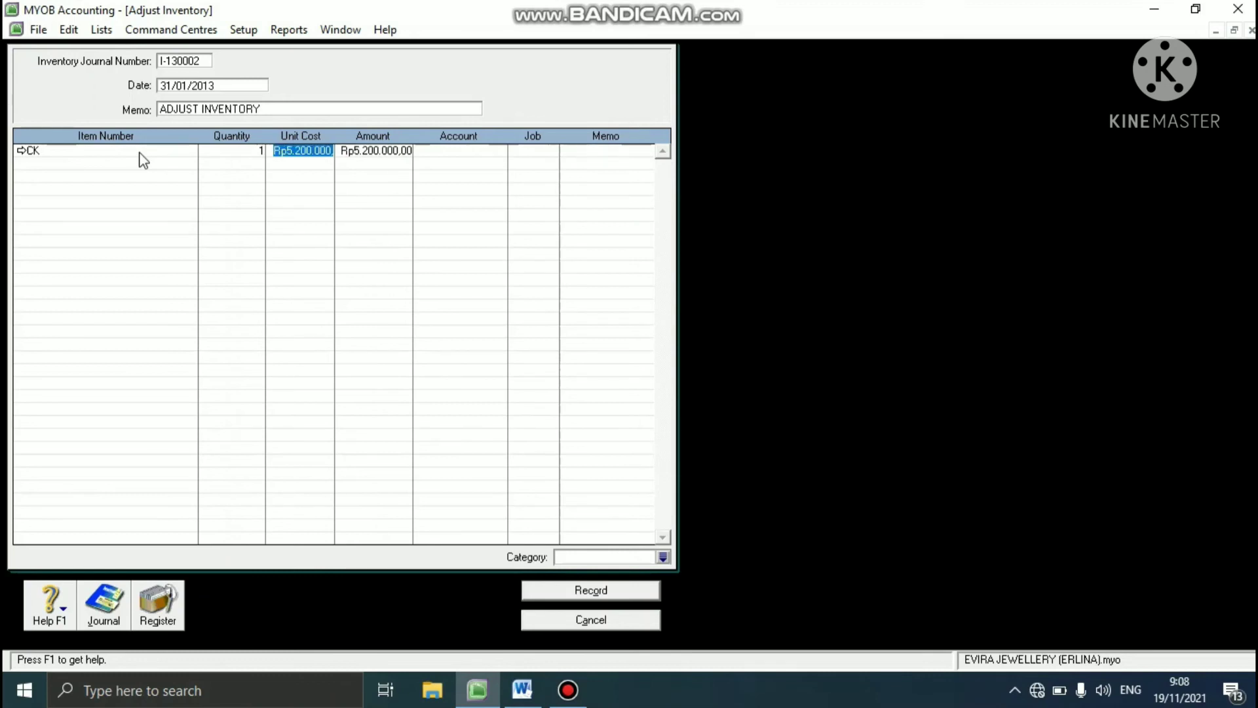
pyautogui.write('210.000')
pyautogui.press('Tab')
pyautogui.press('Tab')
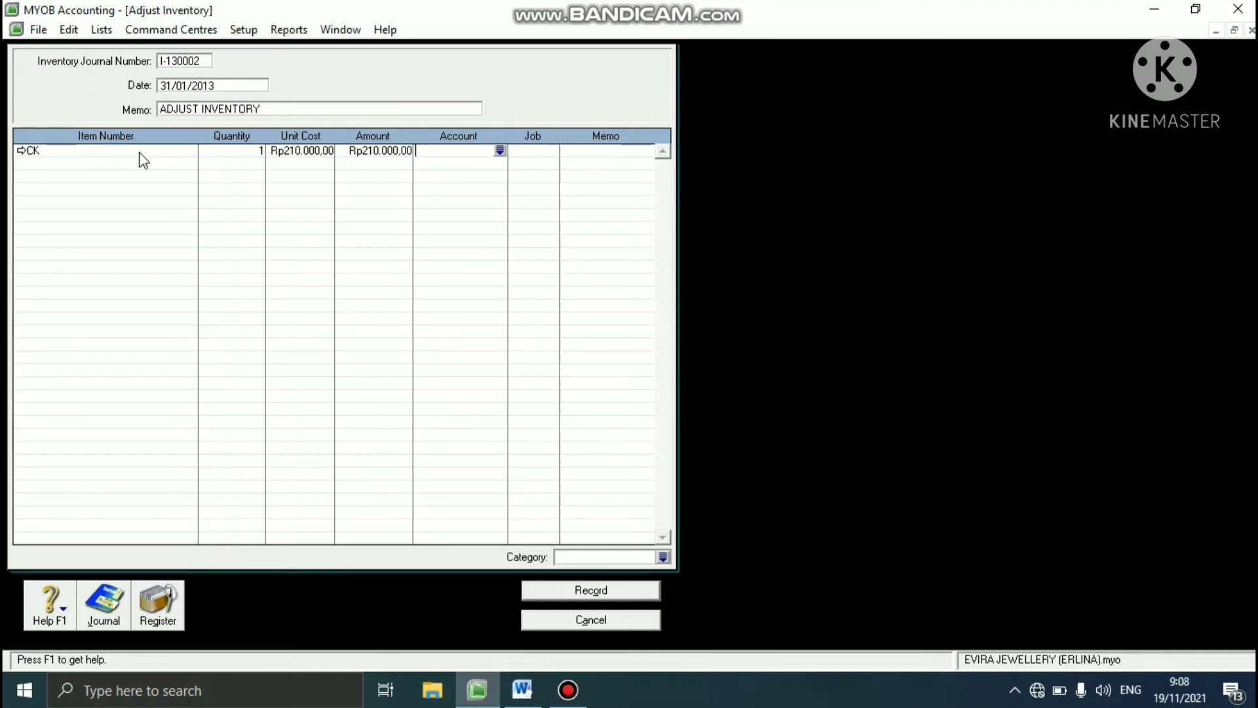
# - Allocate the CK adjustment line to account 5-1100 Jewellery Purchases and job DM
pyautogui.click(500, 150)
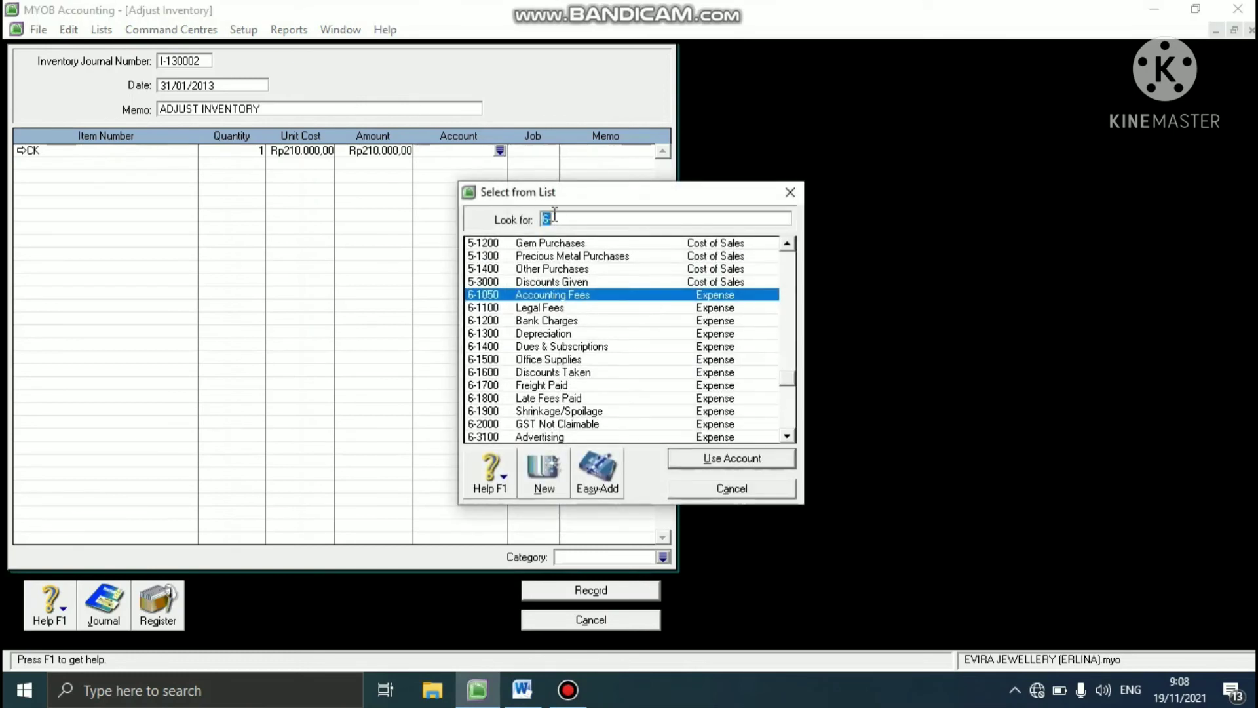
pyautogui.write('5')
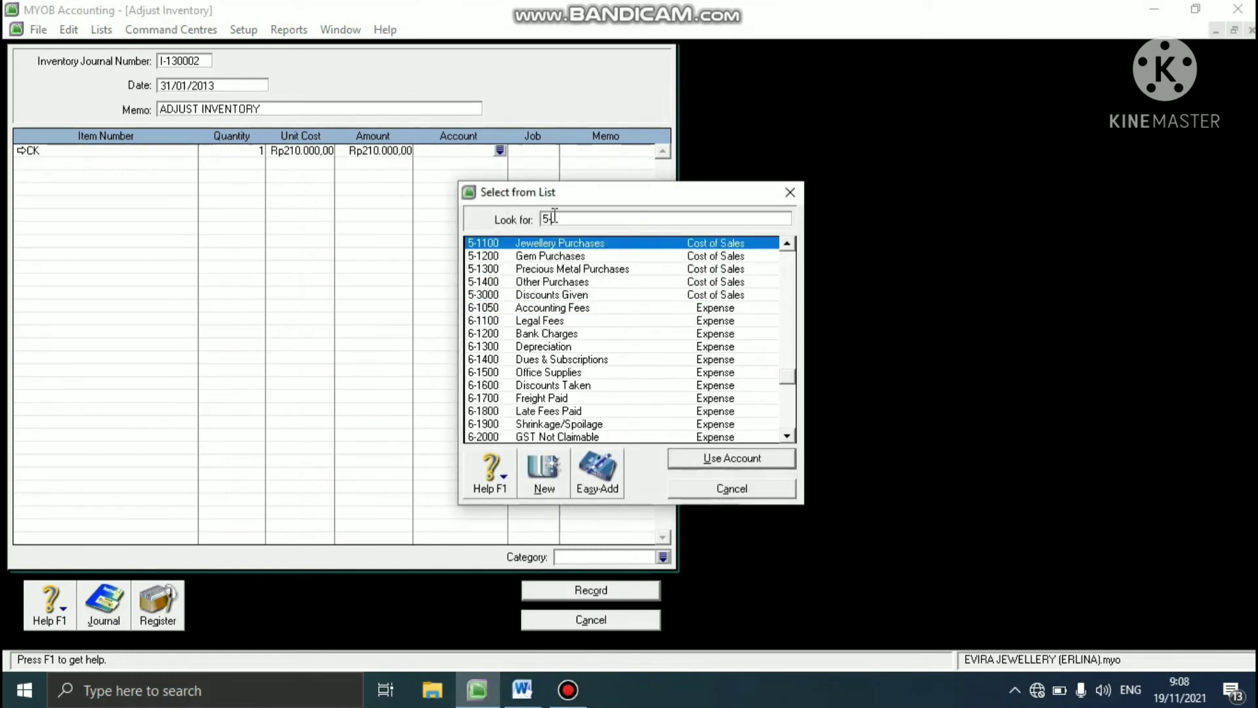
pyautogui.write('-1100')
pyautogui.click(714, 460)
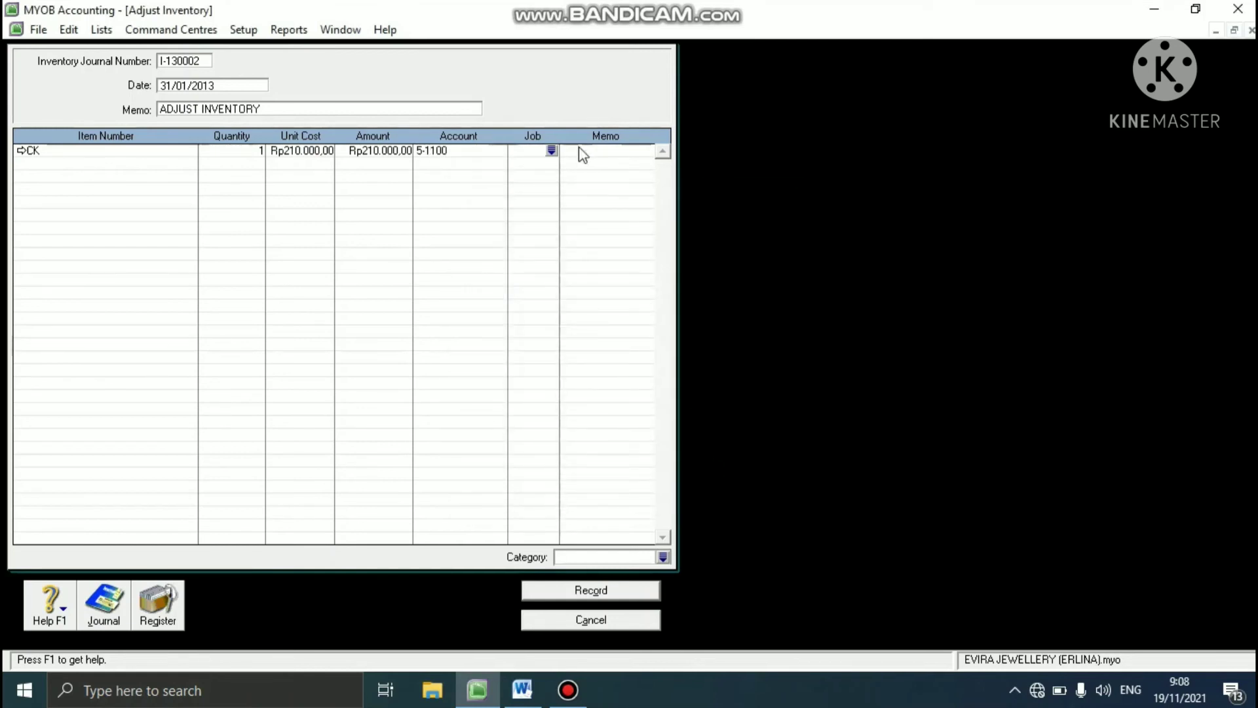
pyautogui.click(552, 151)
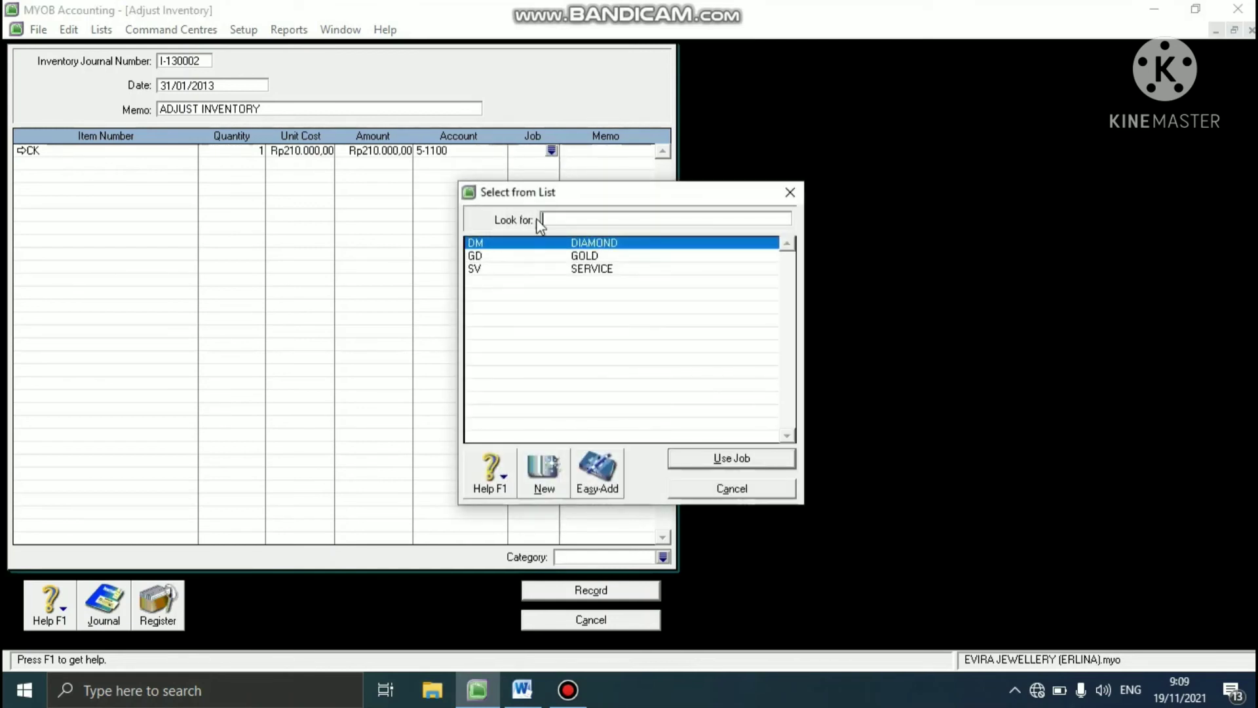
pyautogui.write('DM')
pyautogui.click(772, 466)
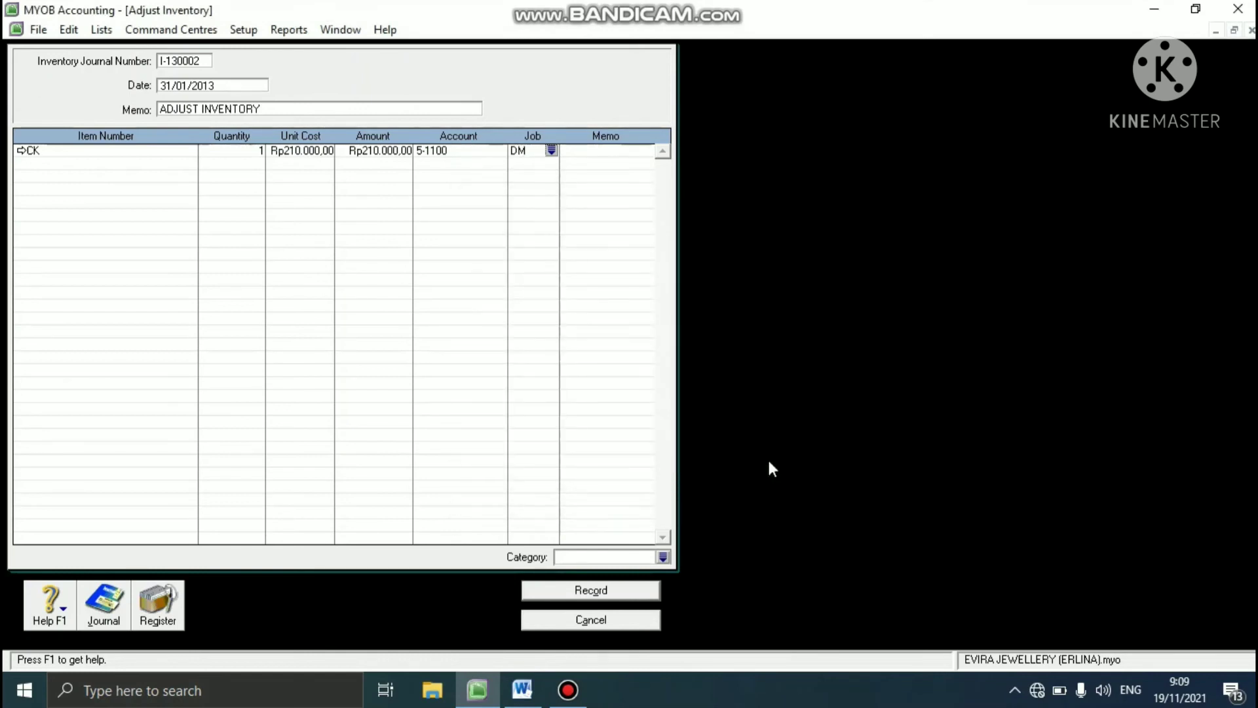
# - Add item NL on the next line of the inventory adjustment with quantity -1 and a unit cost of Rp120.000
pyautogui.press('Tab')
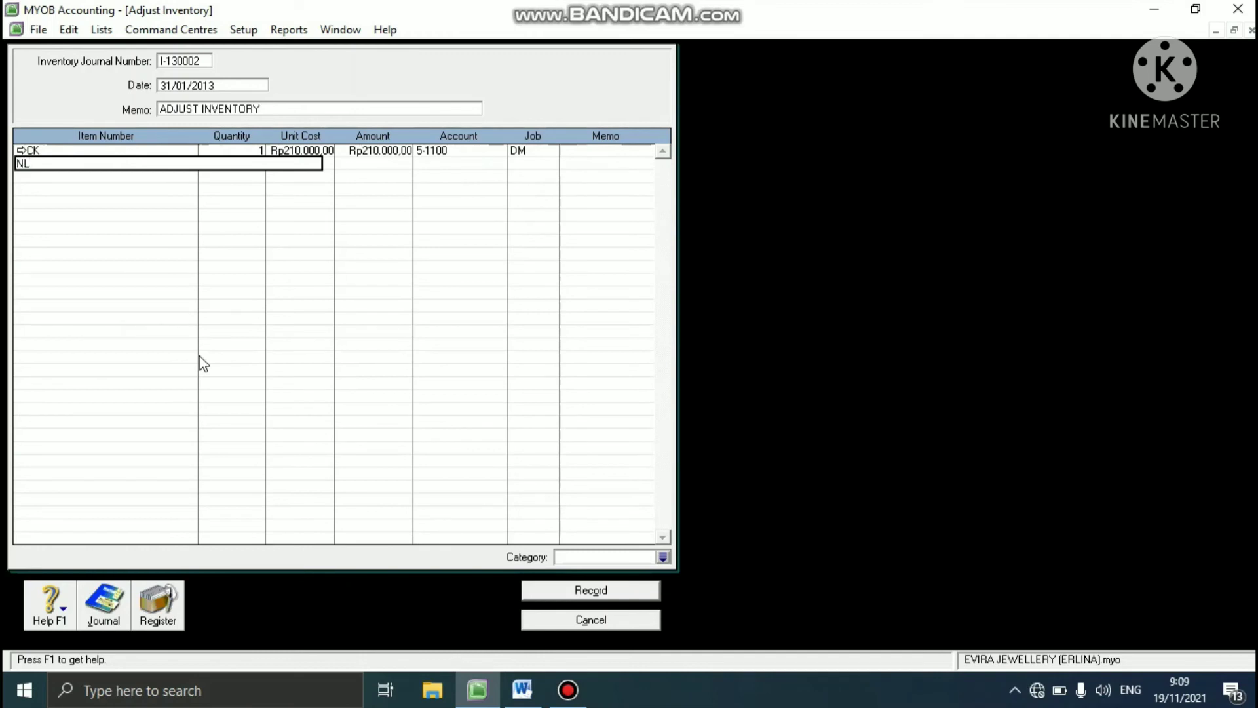
pyautogui.write('NL')
pyautogui.press('Tab')
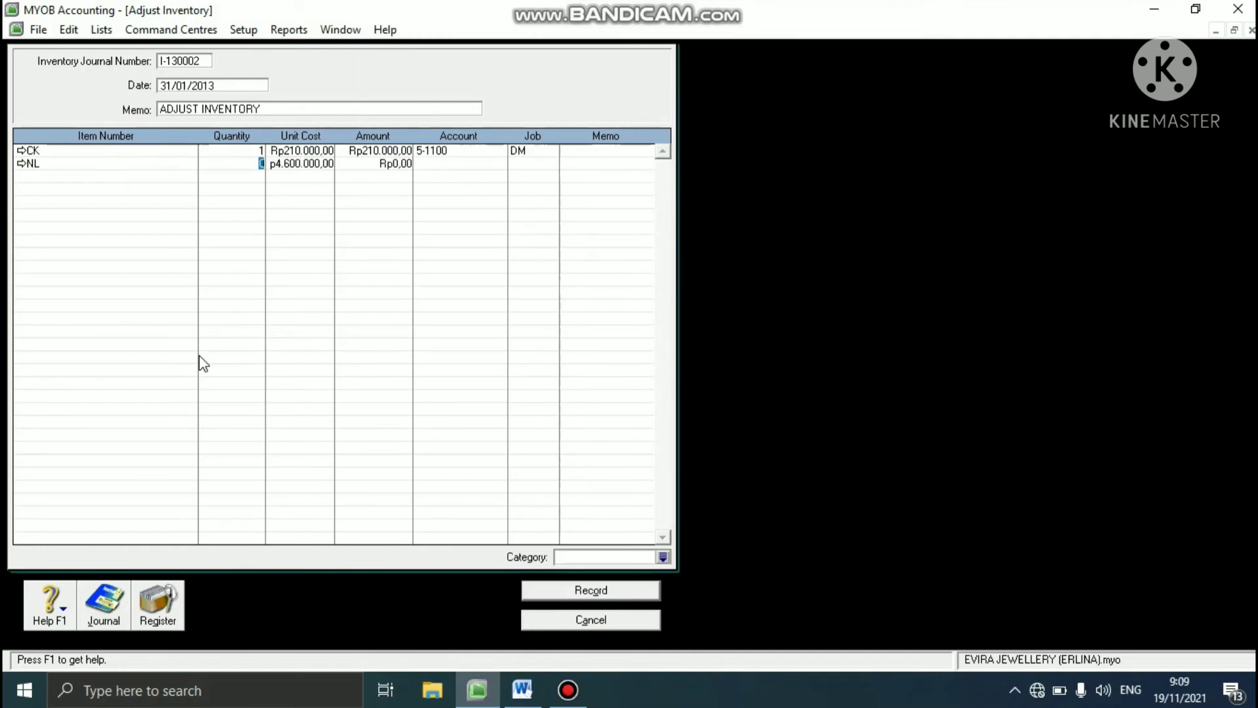
pyautogui.press('BackSpace')
pyautogui.write('-1')
pyautogui.press('Tab')
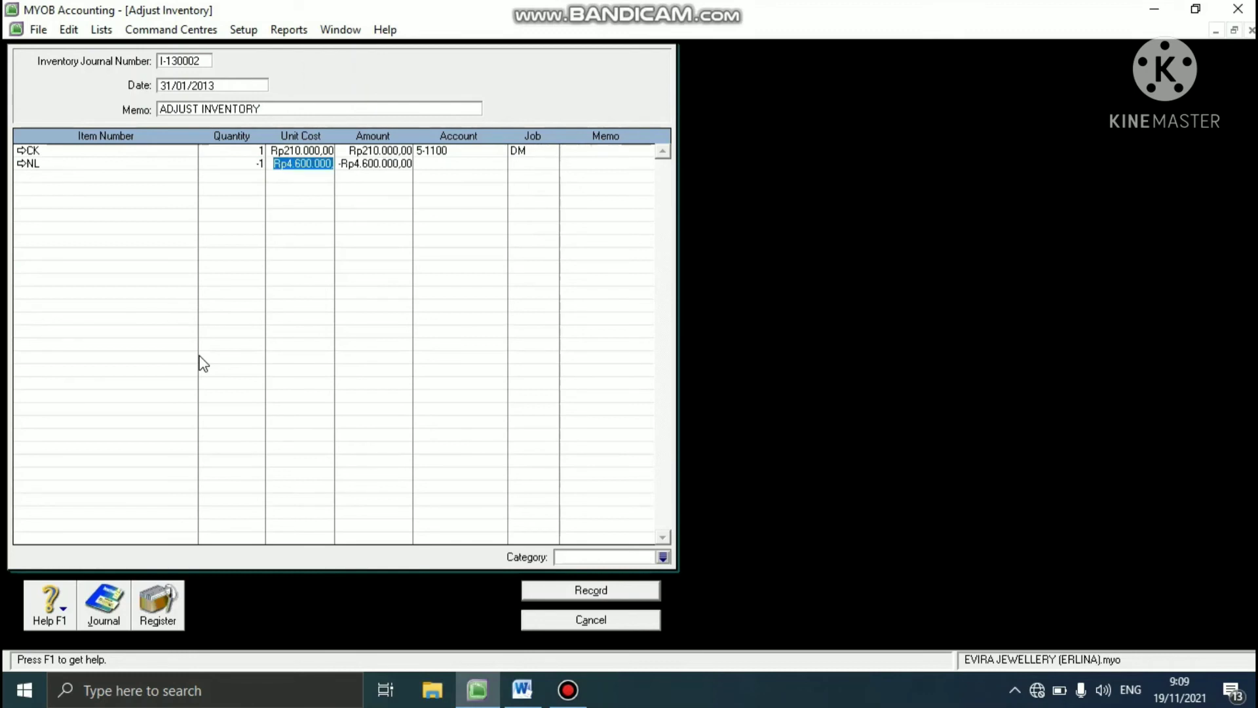
pyautogui.write('12')
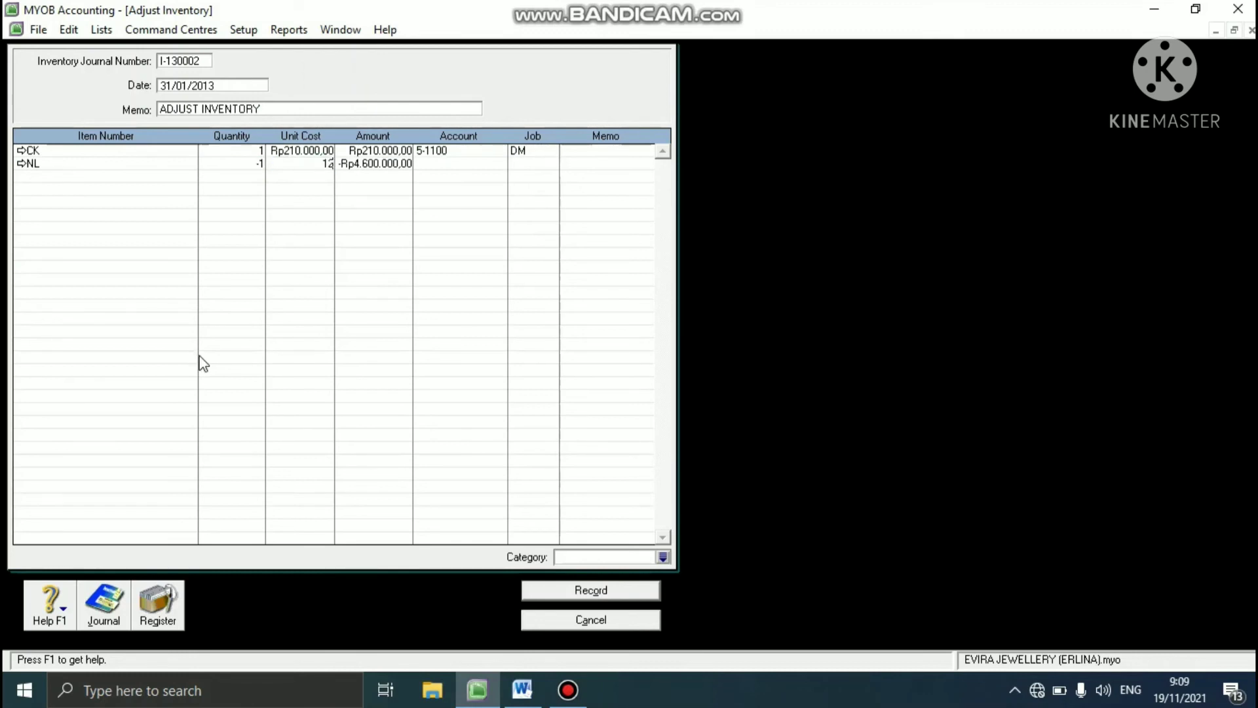
pyautogui.write('0.00')
pyautogui.write('0000')
pyautogui.press('Tab')
pyautogui.press('Tab')
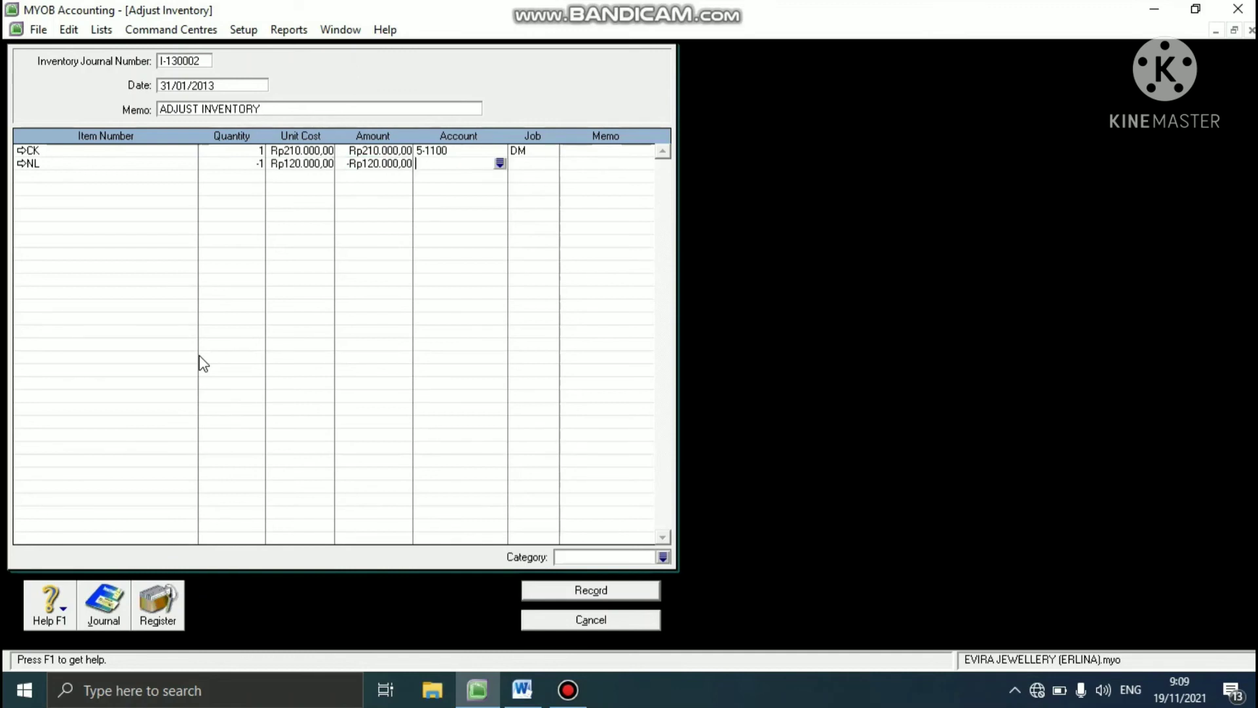
# - Allocate the NL adjustment line to account 5-1100 Jewellery Purchases and job DM
pyautogui.click(500, 164)
pyautogui.write('5')
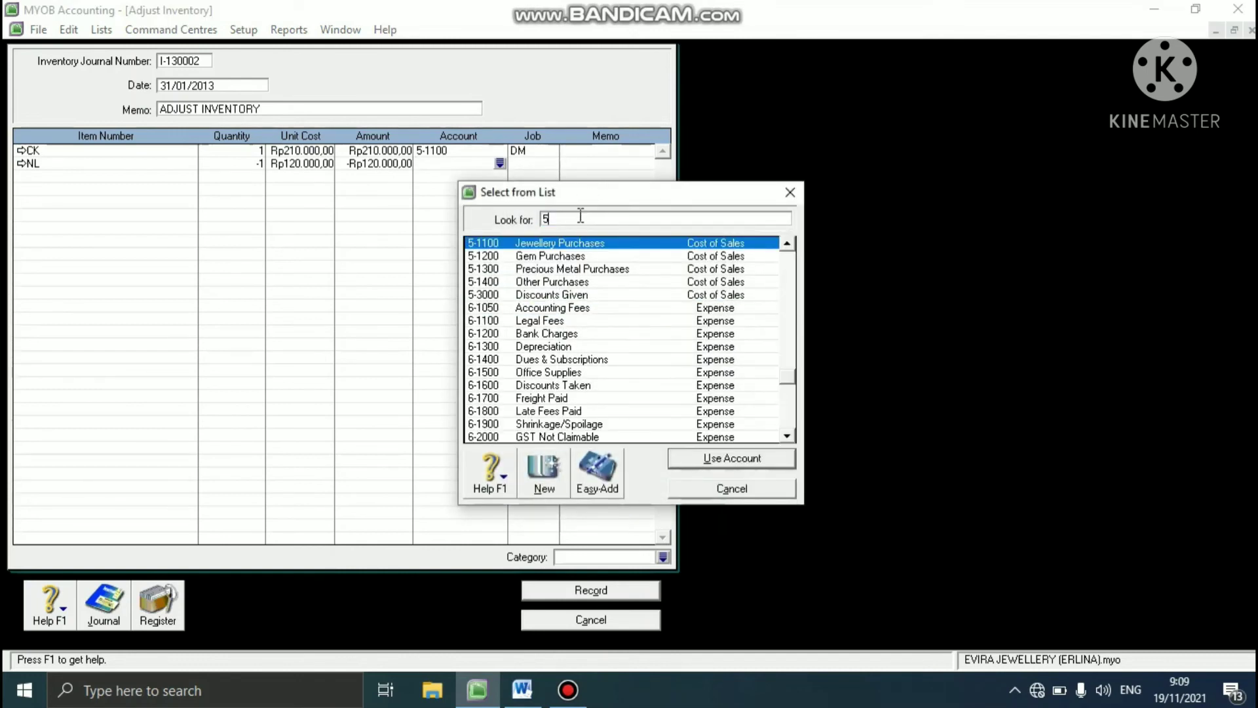
pyautogui.write('-1100')
pyautogui.click(697, 457)
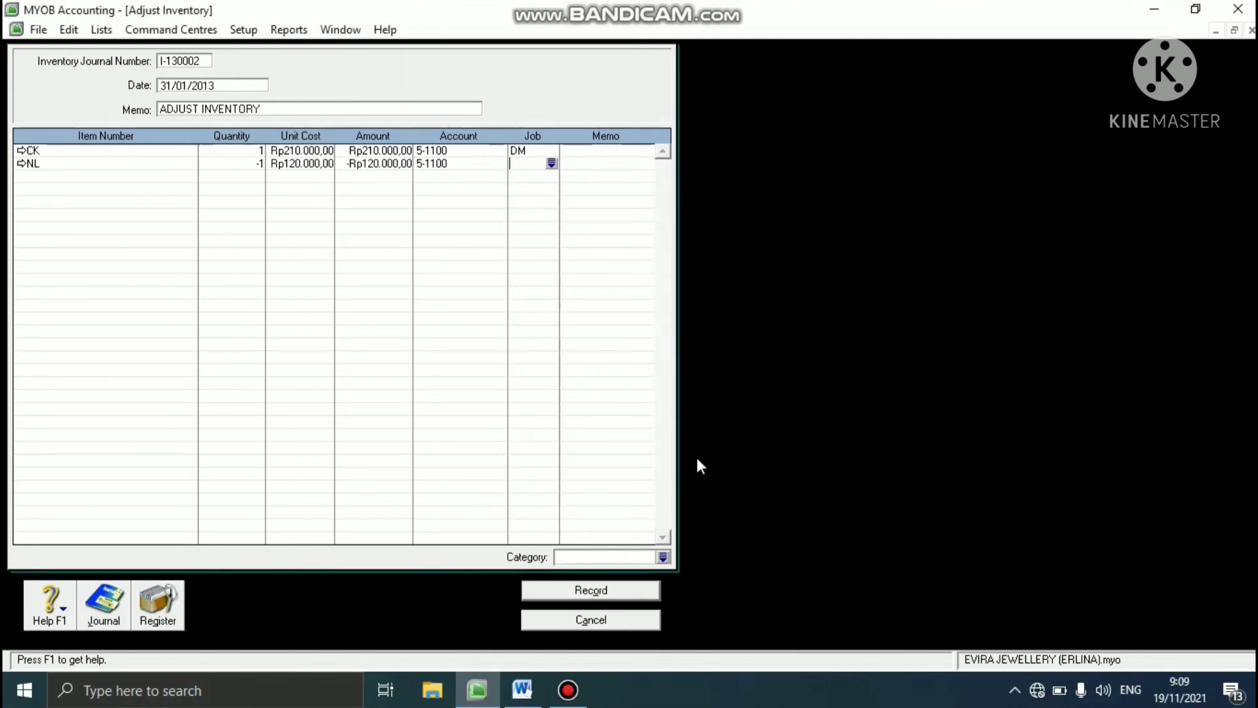
pyautogui.click(551, 163)
pyautogui.write('DM')
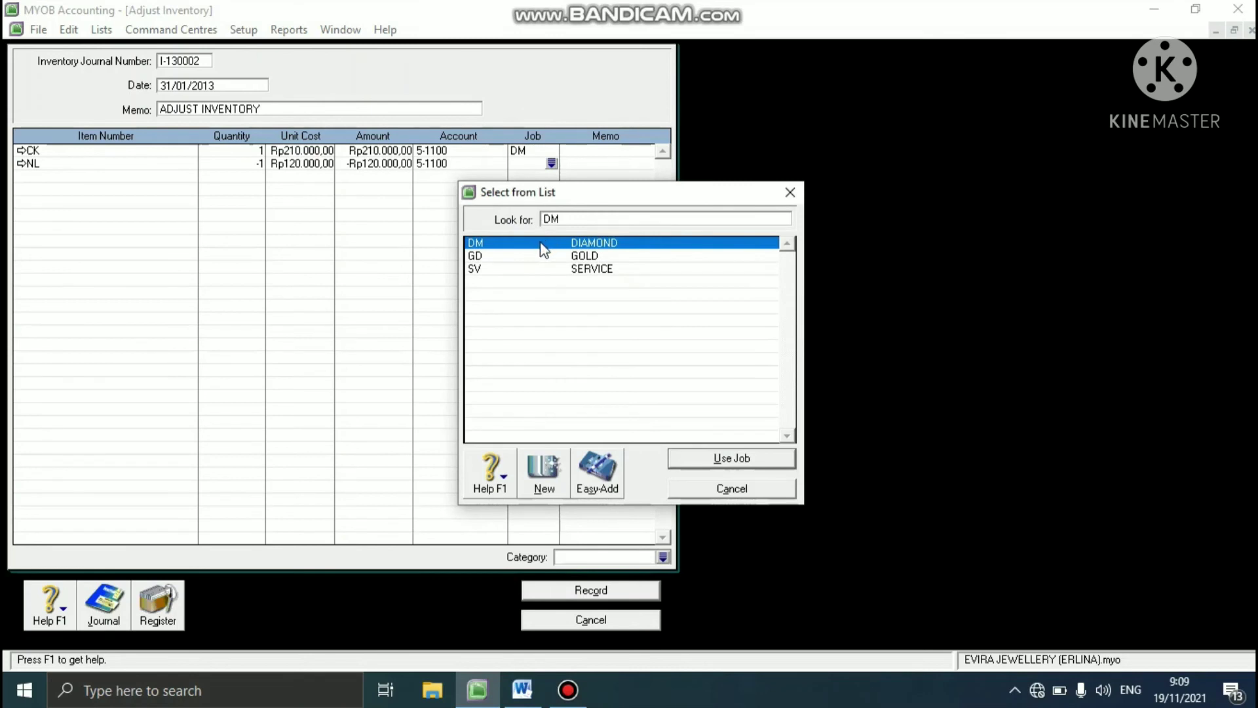
pyautogui.click(693, 458)
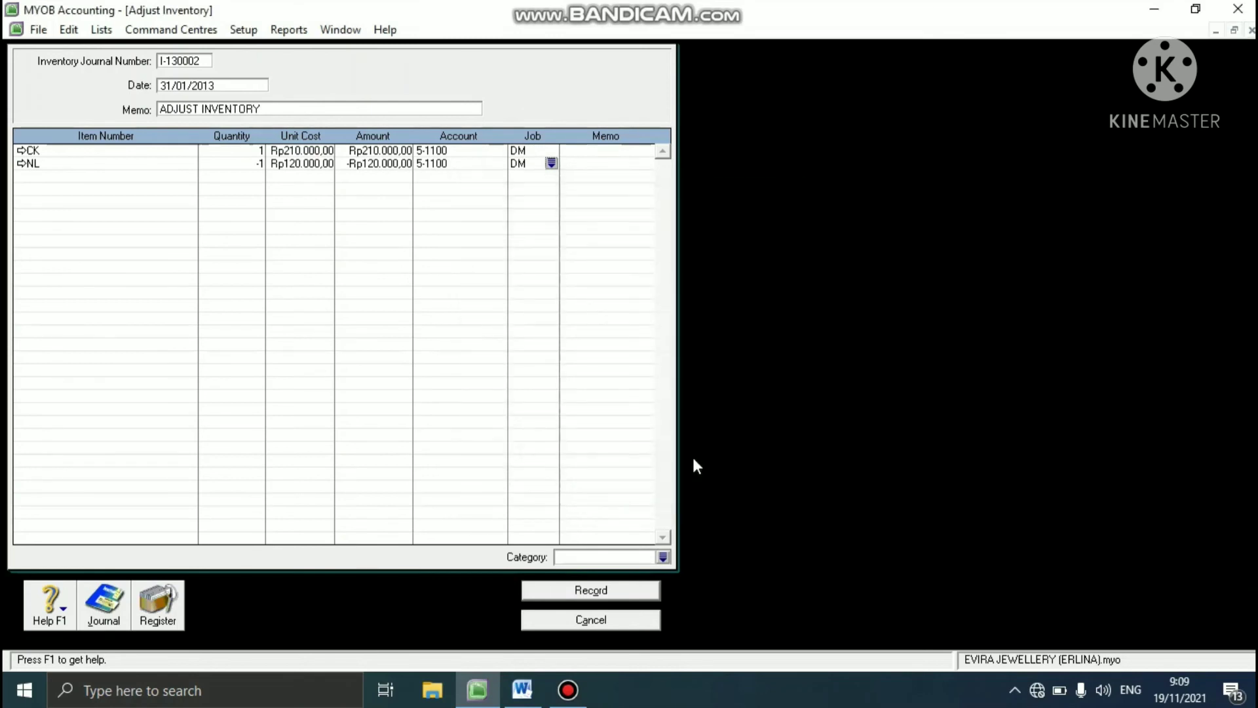
# - Assign category YGK to the inventory adjustment, record it and close the adjustment form
pyautogui.click(662, 557)
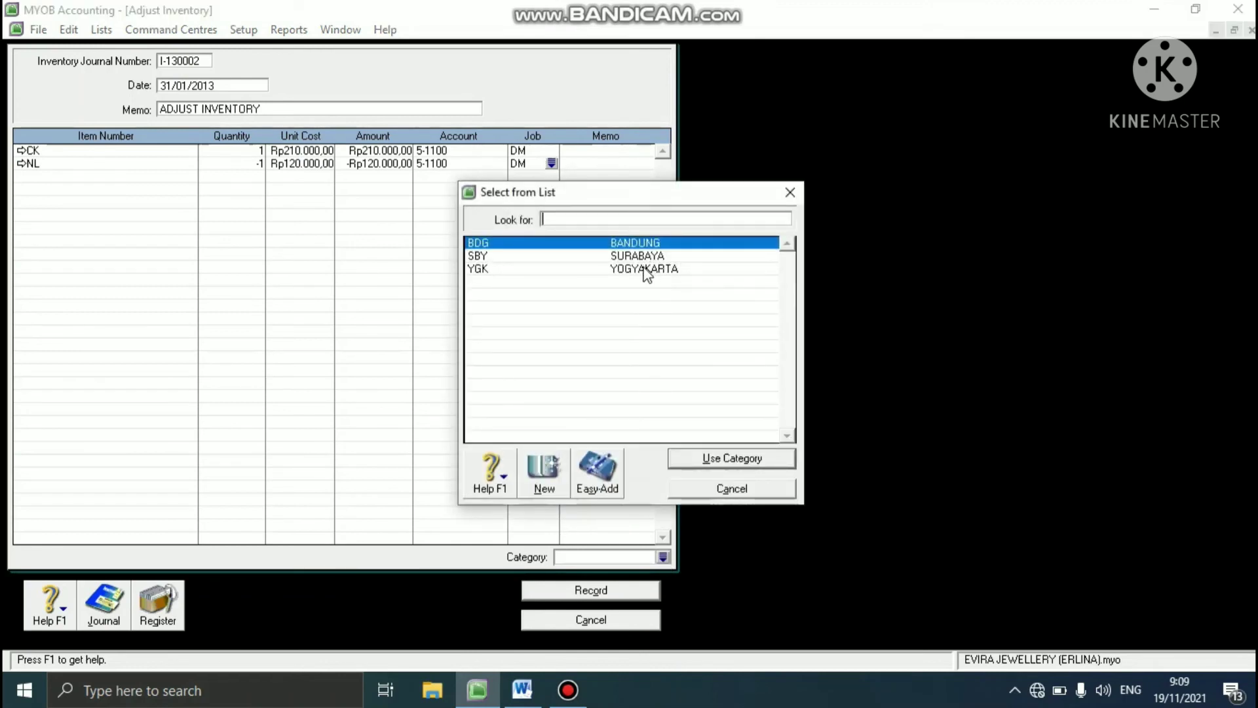
pyautogui.click(646, 270)
pyautogui.click(745, 461)
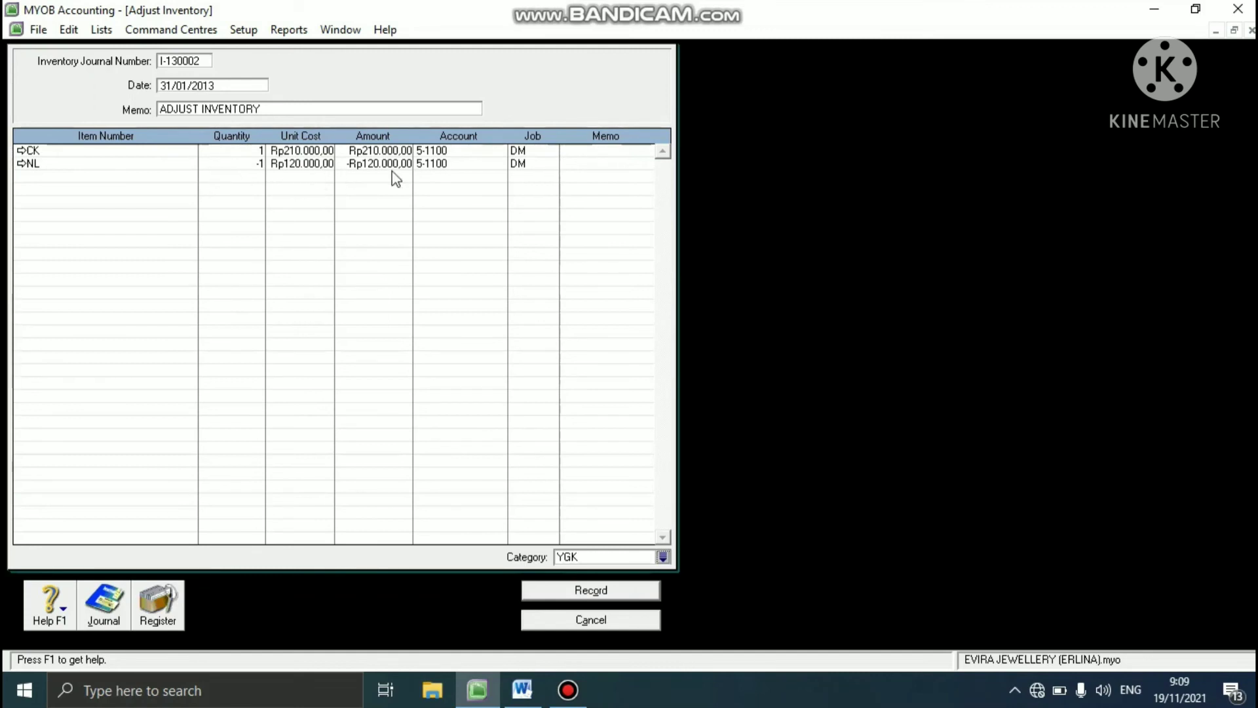
pyautogui.click(564, 592)
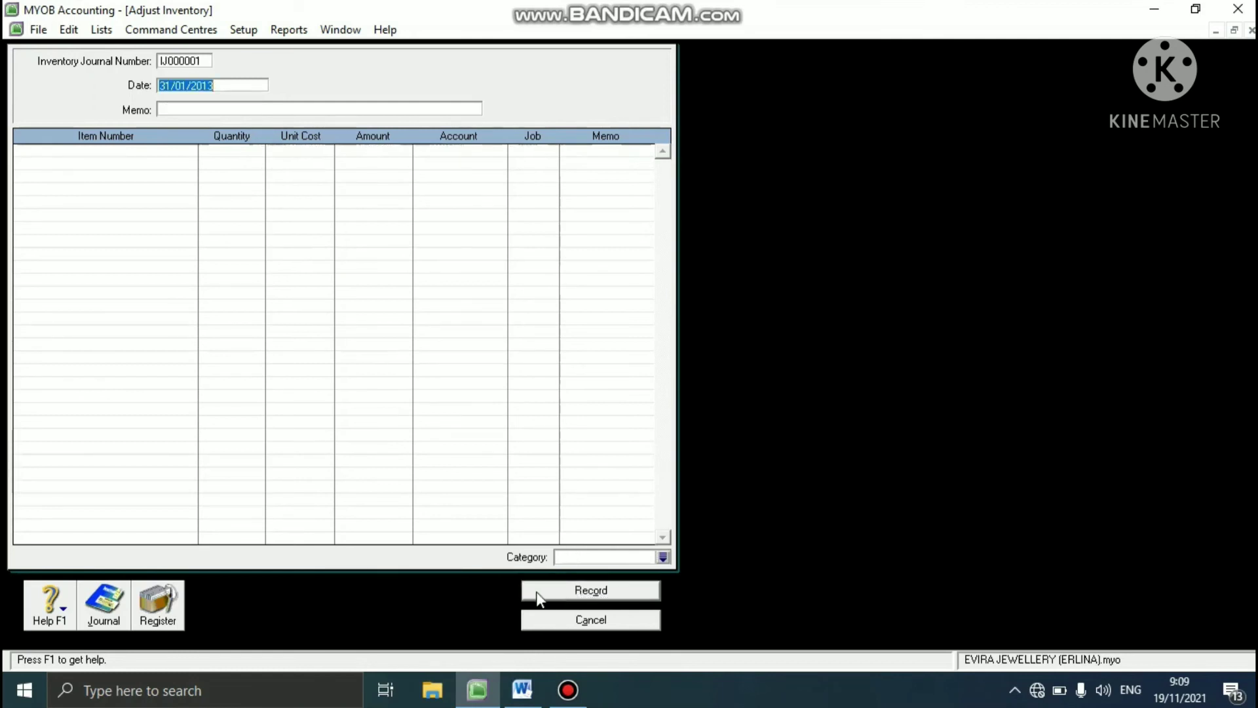
pyautogui.click(563, 620)
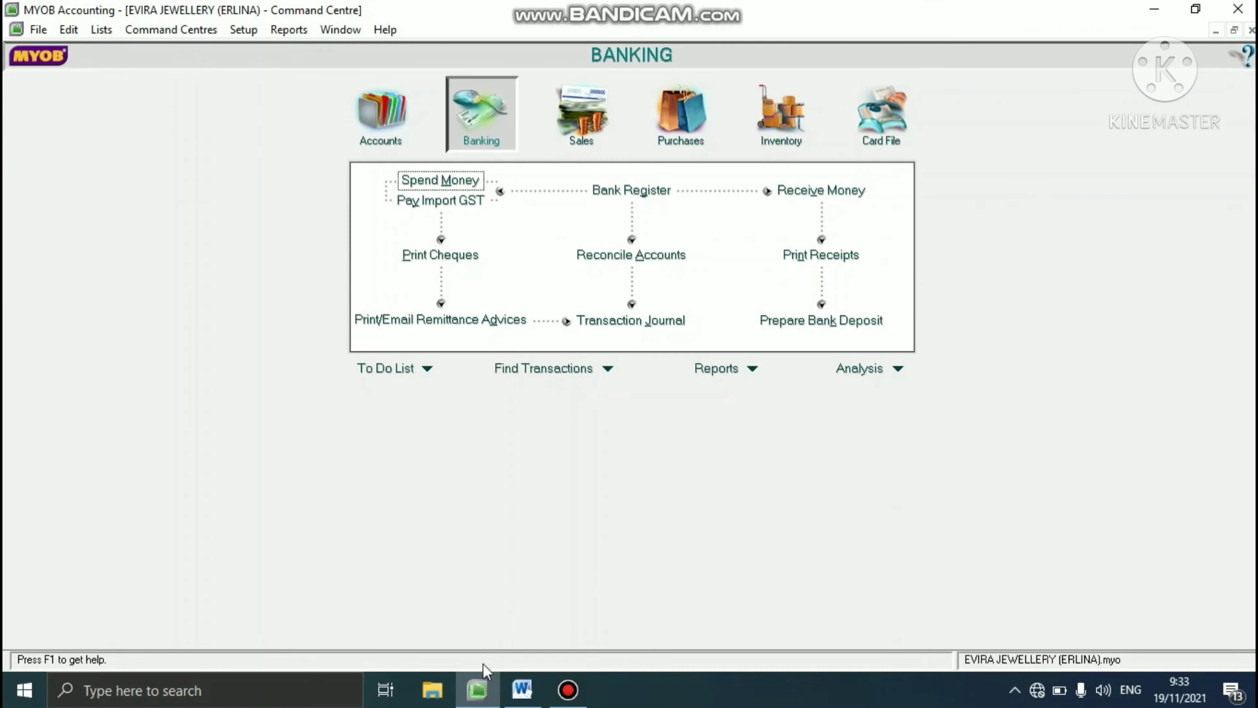
# - Review the financial reports task and the answer key for report items 1 to 8 in the Word case study
pyautogui.click(514, 698)
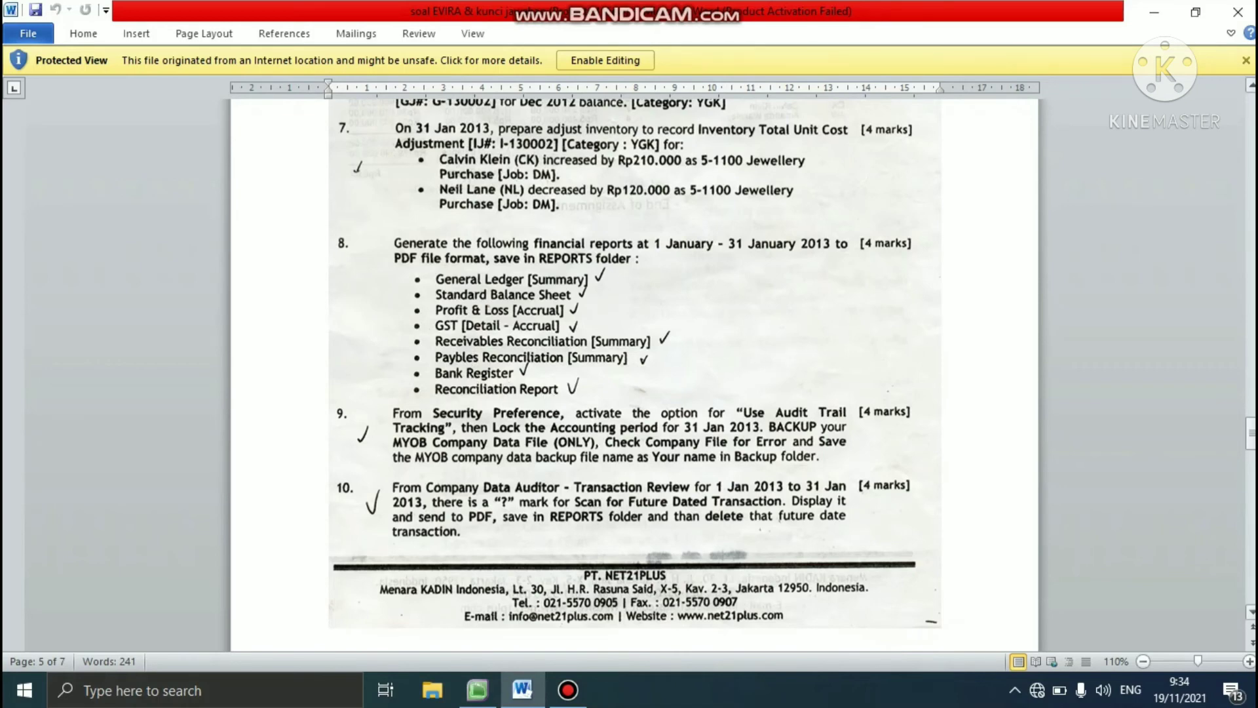
pyautogui.moveTo(1251, 432); pyautogui.dragTo(1223, 548)
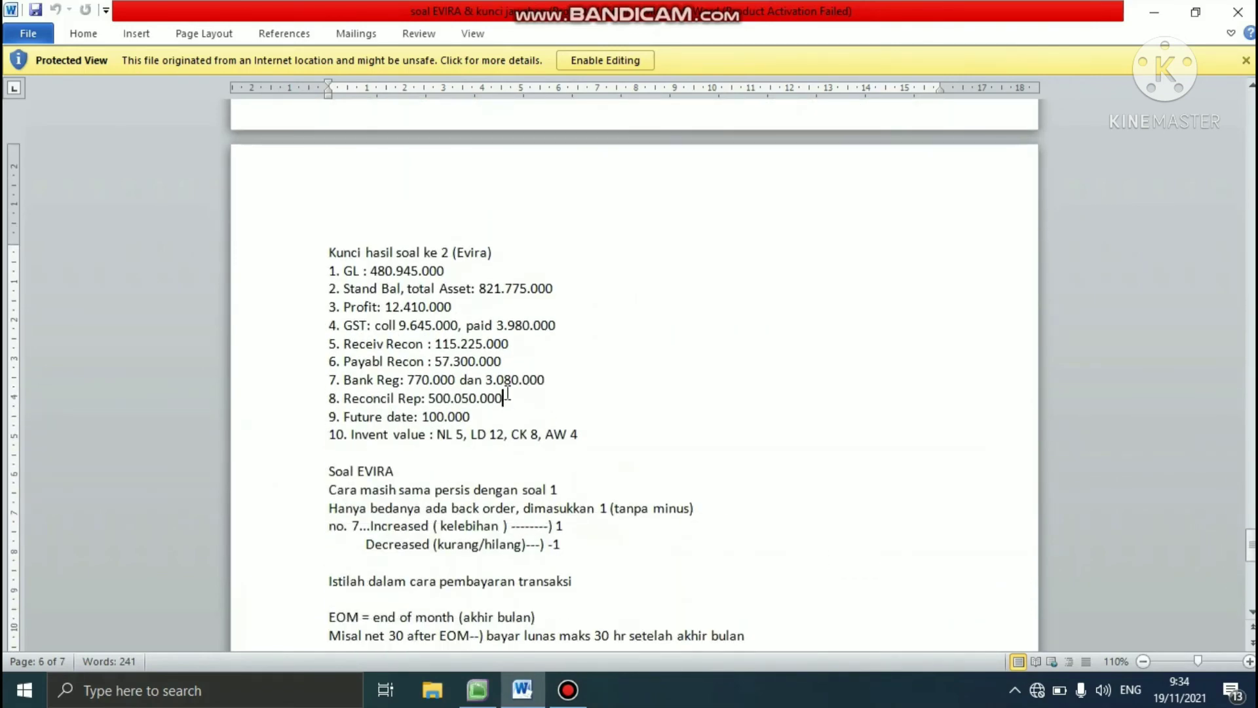
pyautogui.moveTo(509, 397); pyautogui.dragTo(292, 272)
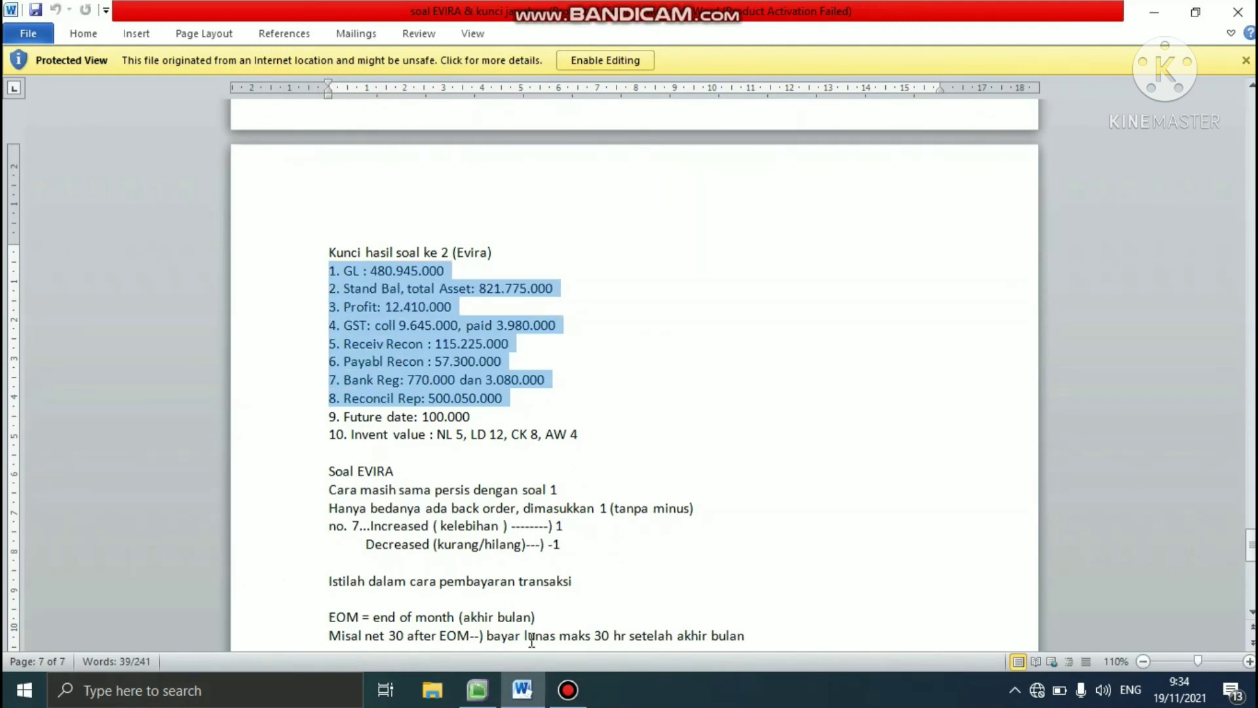
# - Return to MYOB and display the General Ledger Summary report for all accounts from 01/01/2013 to 31/01/2013 through to its totals
pyautogui.click(478, 690)
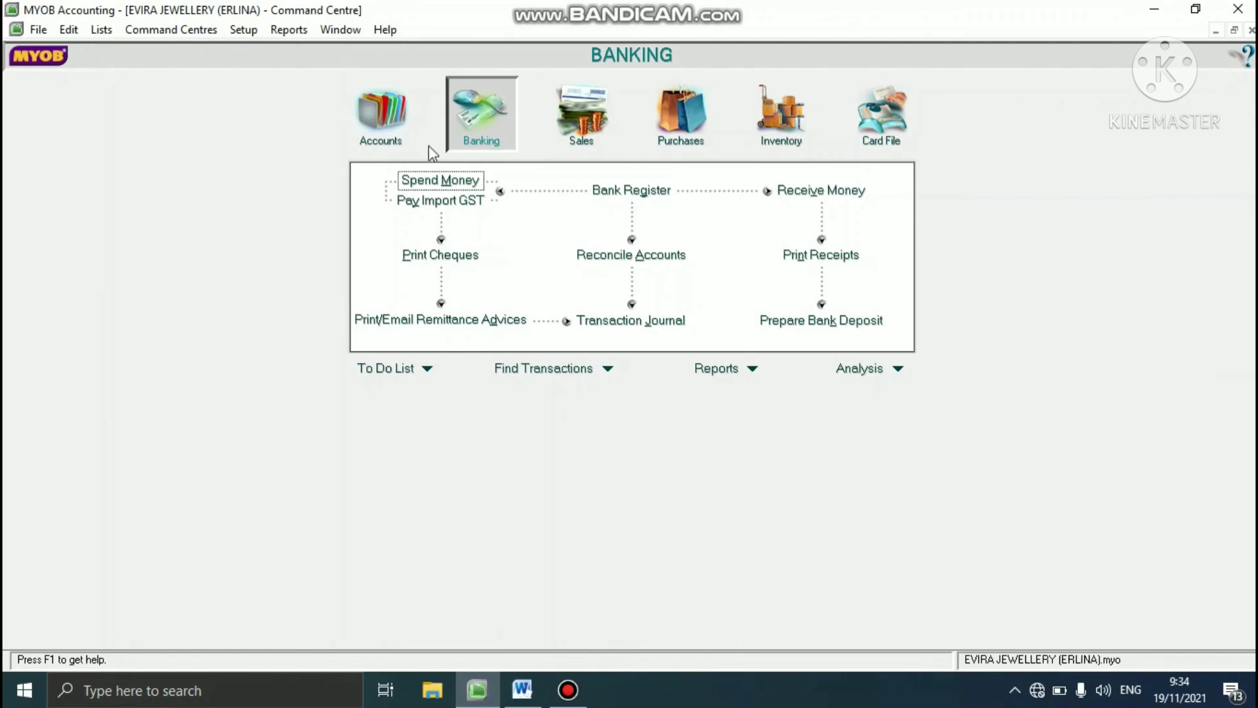
pyautogui.click(380, 111)
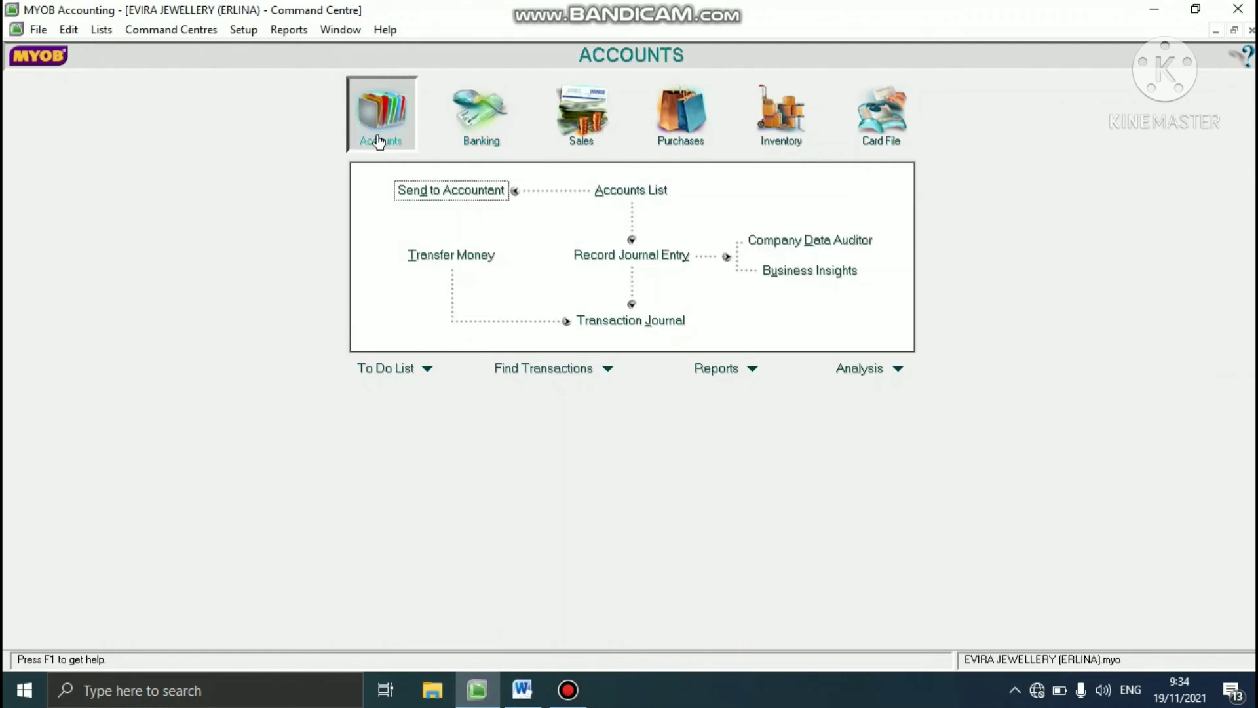
pyautogui.click(752, 368)
pyautogui.click(760, 389)
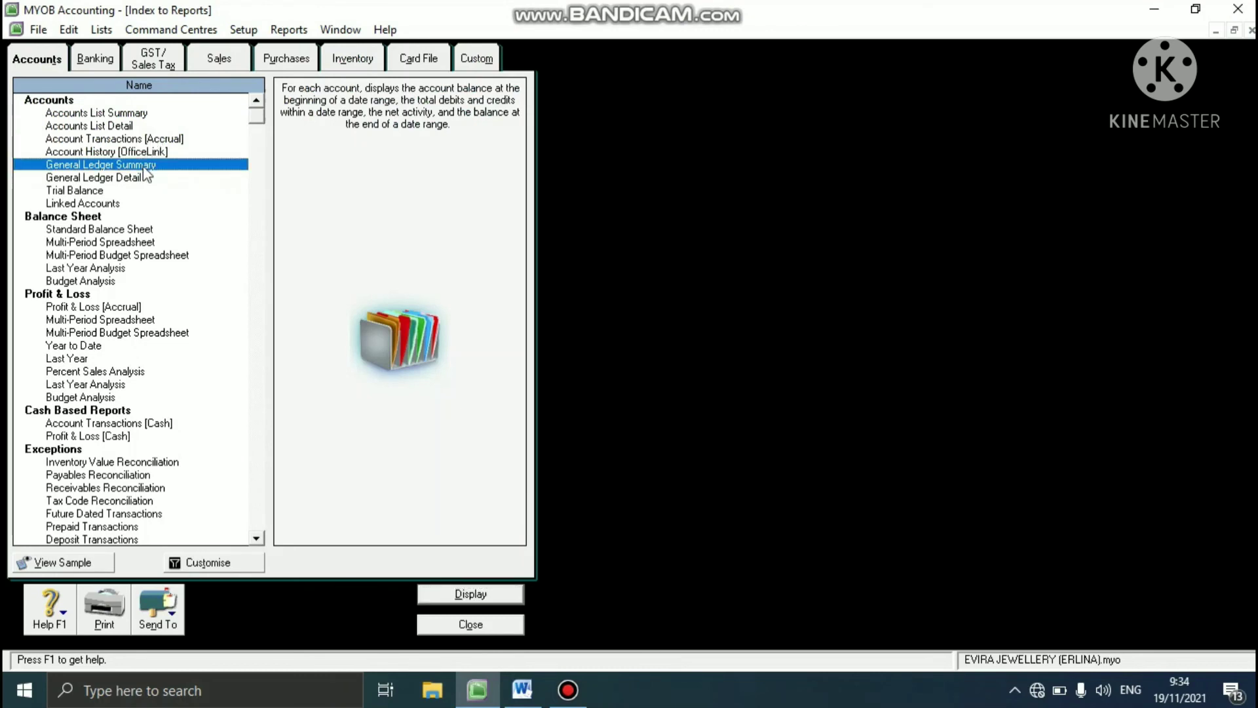
pyautogui.click(203, 561)
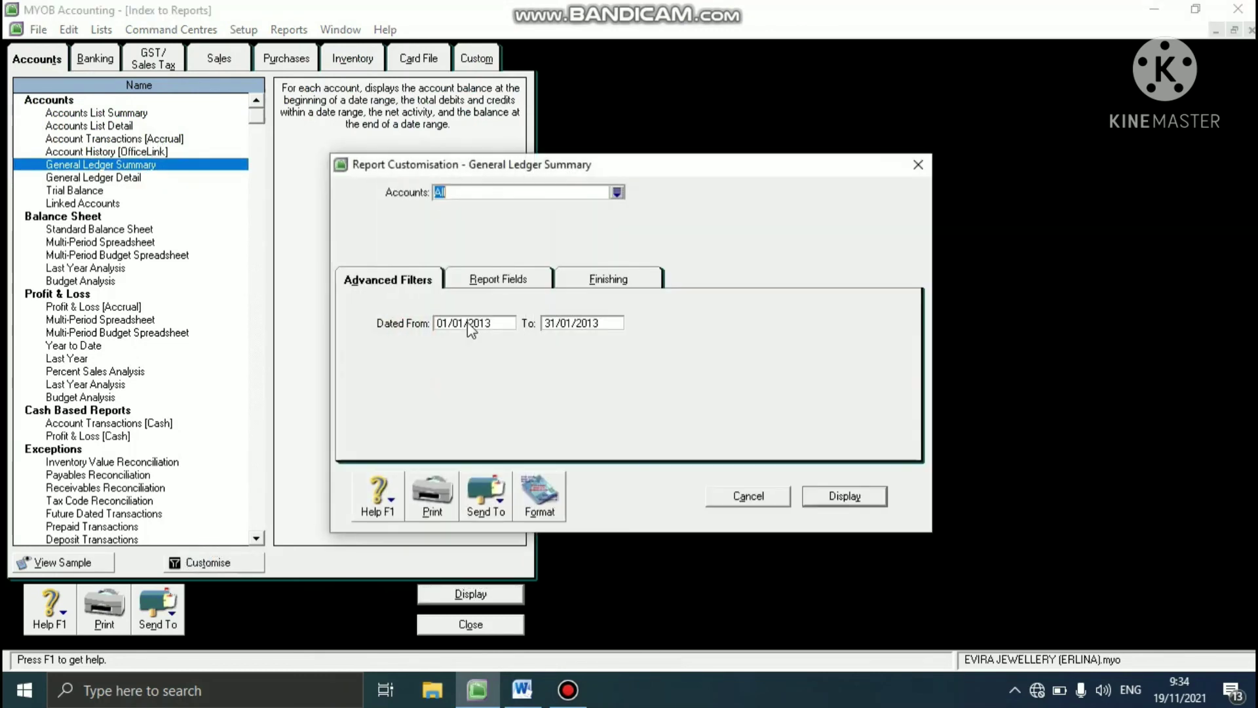
pyautogui.click(466, 325)
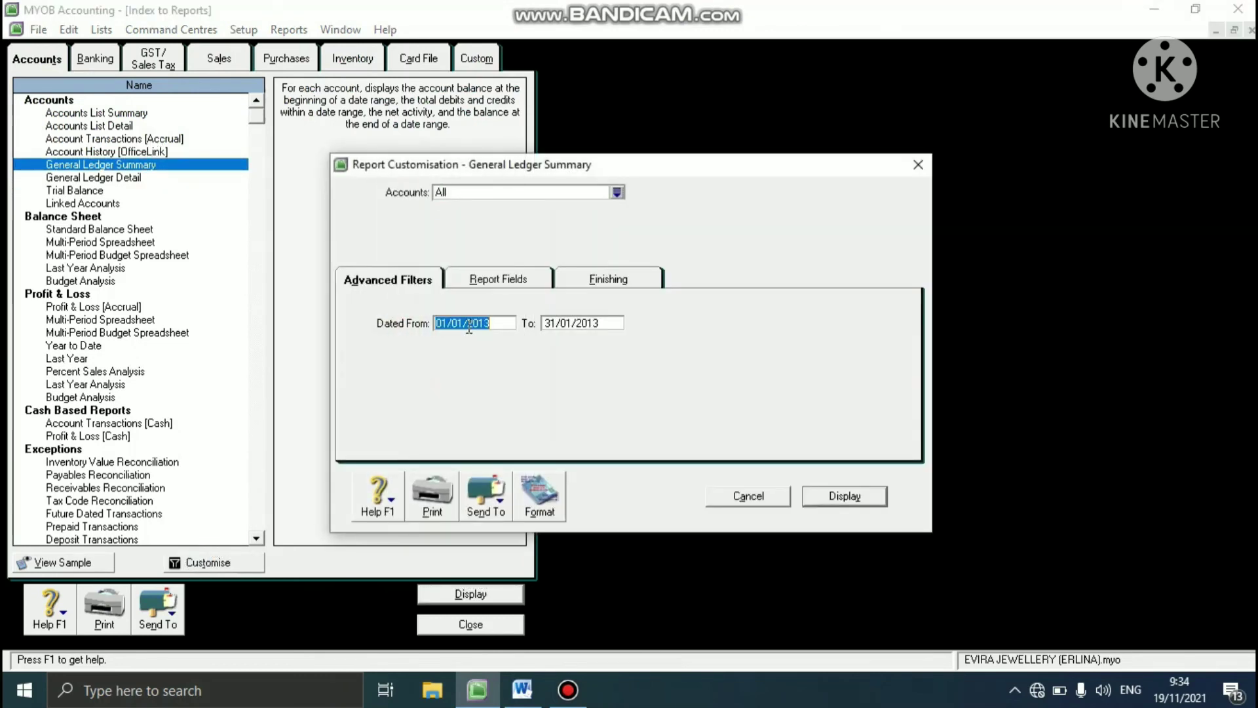
pyautogui.click(555, 324)
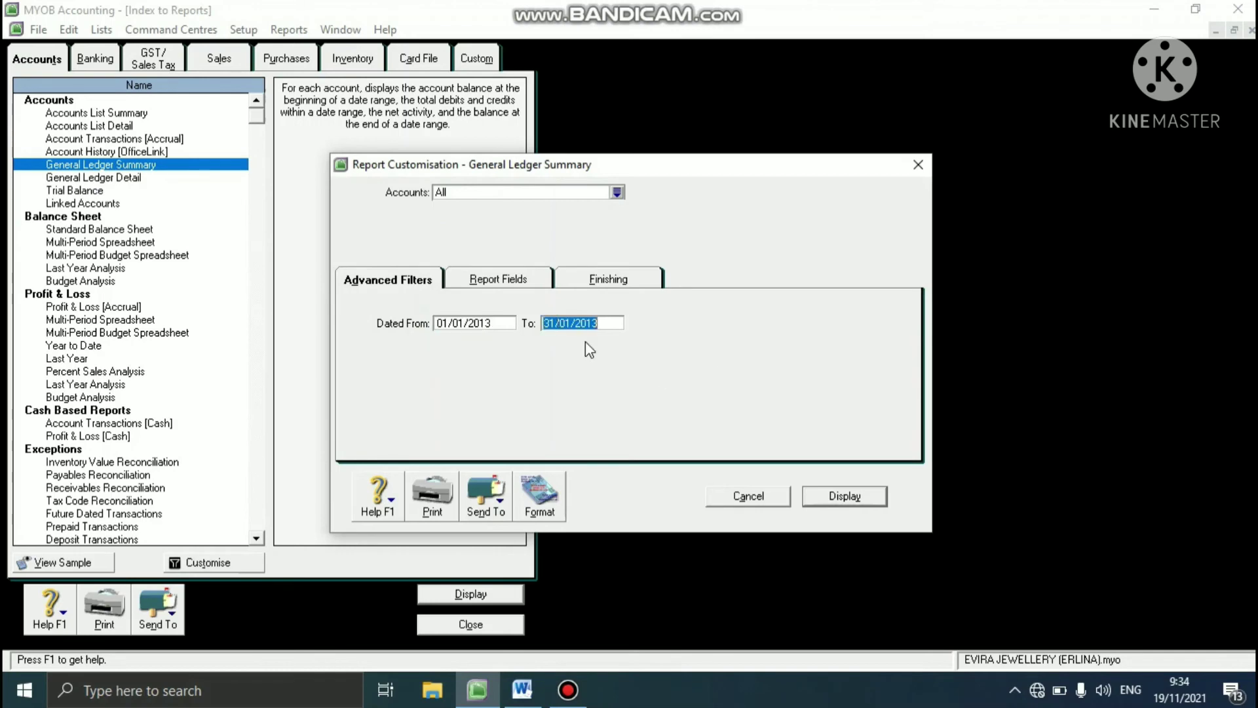
pyautogui.click(835, 499)
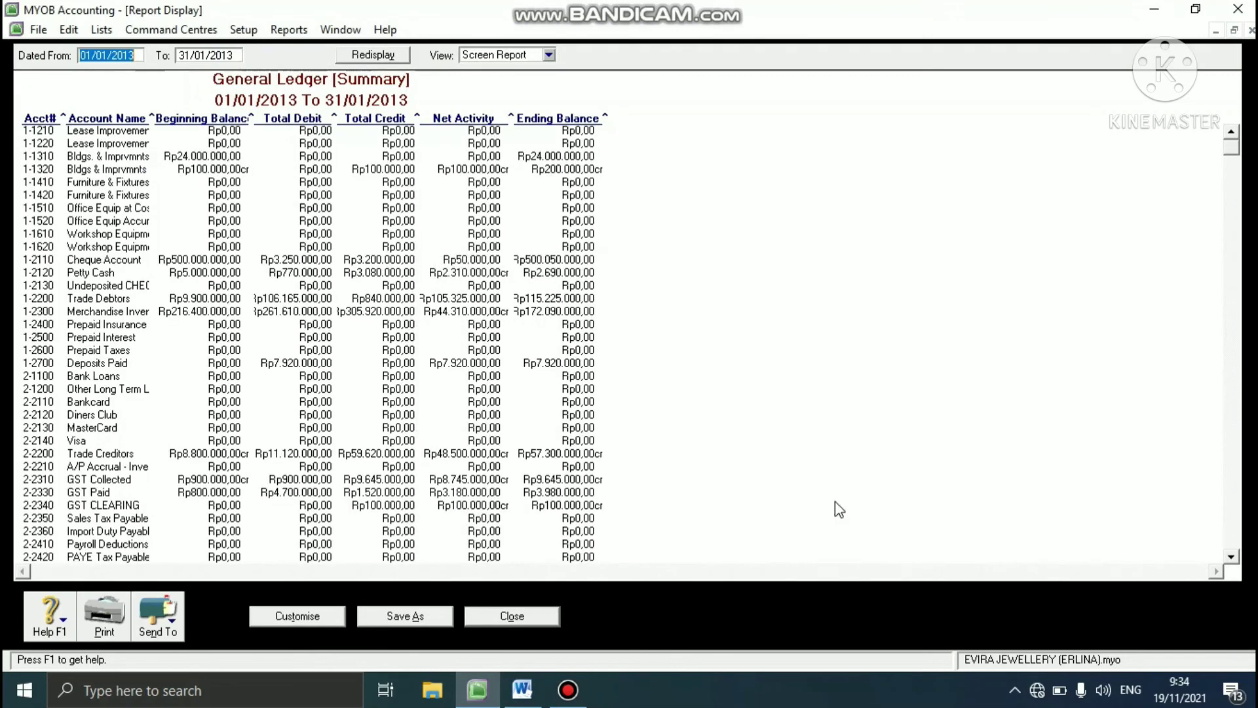
pyautogui.moveTo(1233, 155); pyautogui.dragTo(1193, 545)
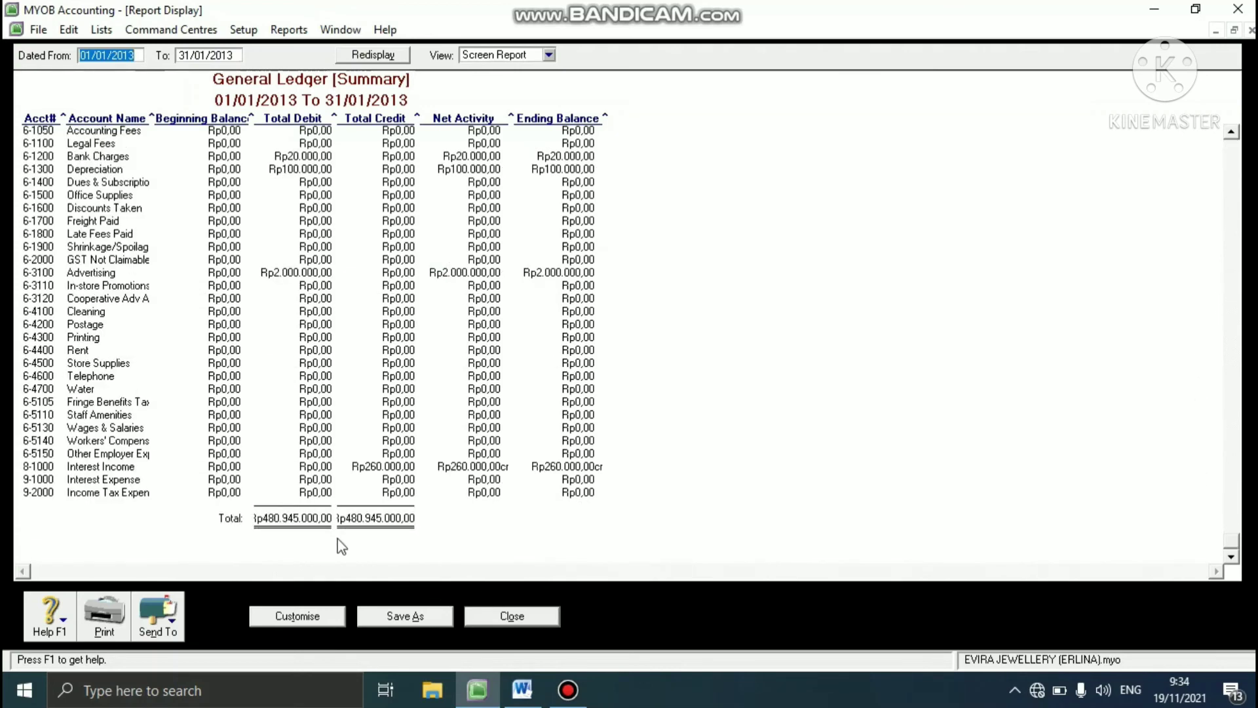
# - Start exporting the General Ledger Summary report as PDF and browse to the folder SEMESTER 5 > MAYOB AKUNTANSI on drive D
pyautogui.click(172, 624)
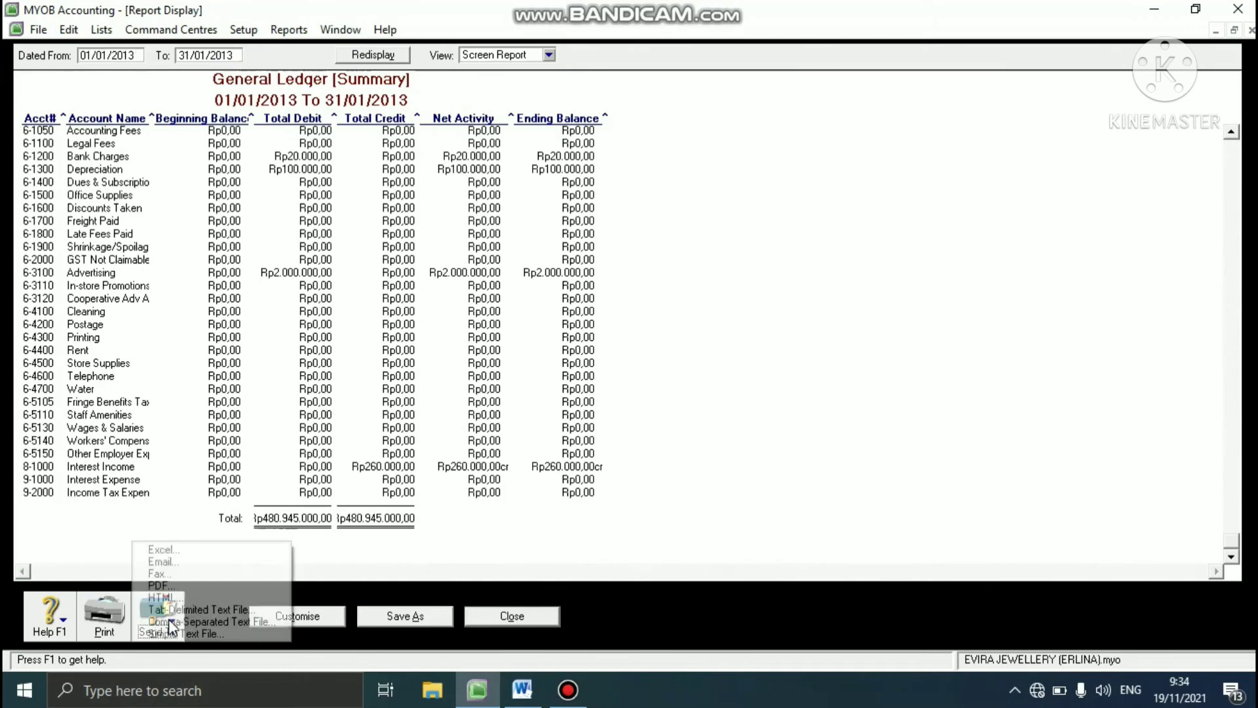
pyautogui.click(177, 586)
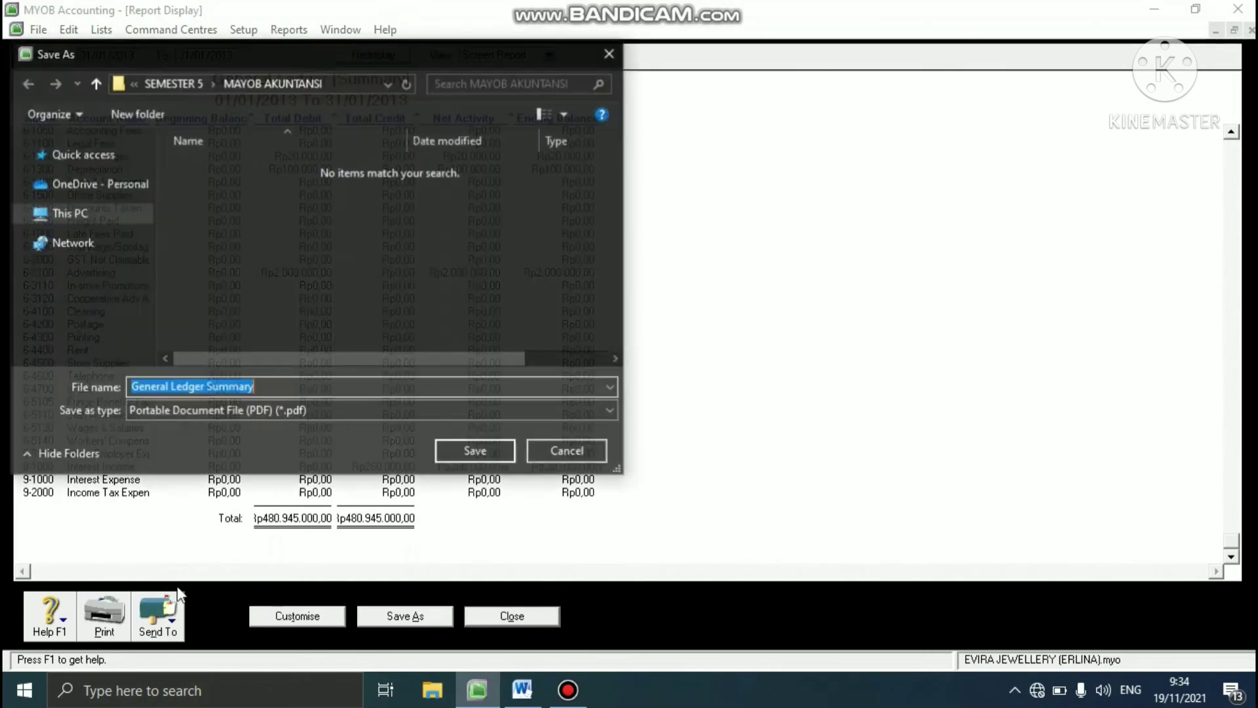
pyautogui.click(98, 346)
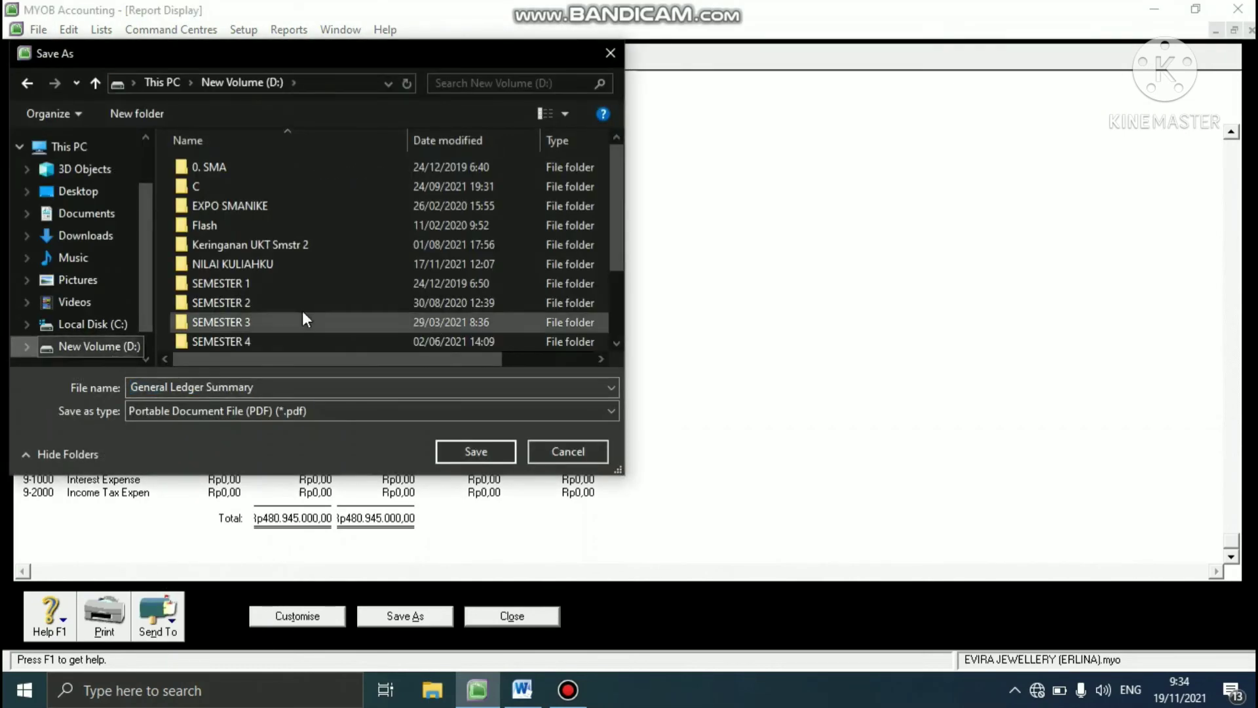
pyautogui.scroll(-2, 416, 258)
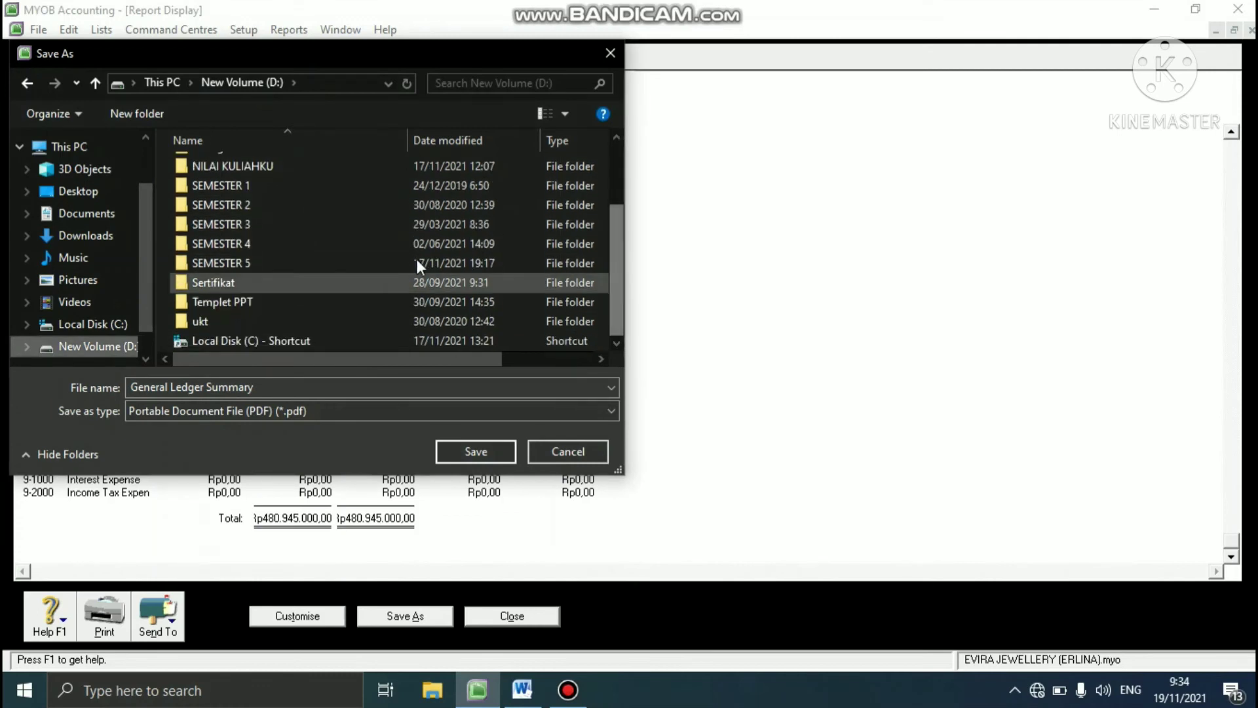
pyautogui.doubleClick(343, 262)
pyautogui.click(256, 341)
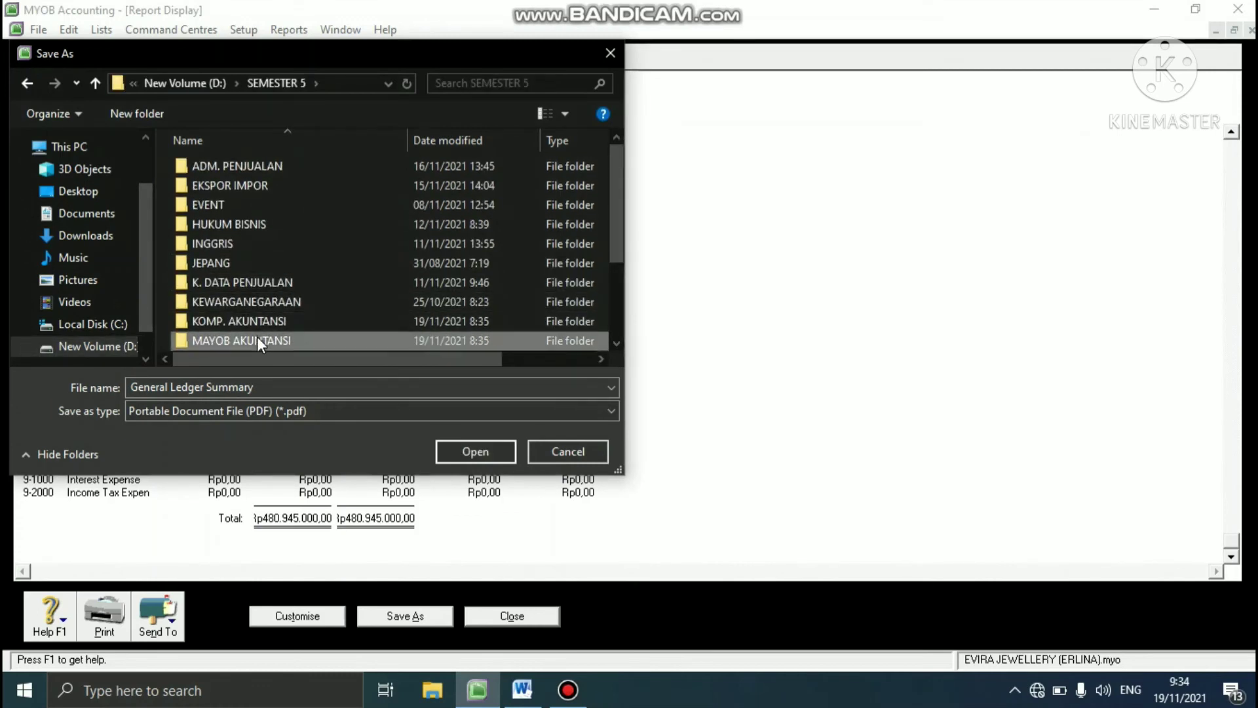
pyautogui.doubleClick(257, 338)
# - Create a new folder named REPORT EVIRA inside the MAYOB AKUNTANSI folder
pyautogui.rightClick(267, 281)
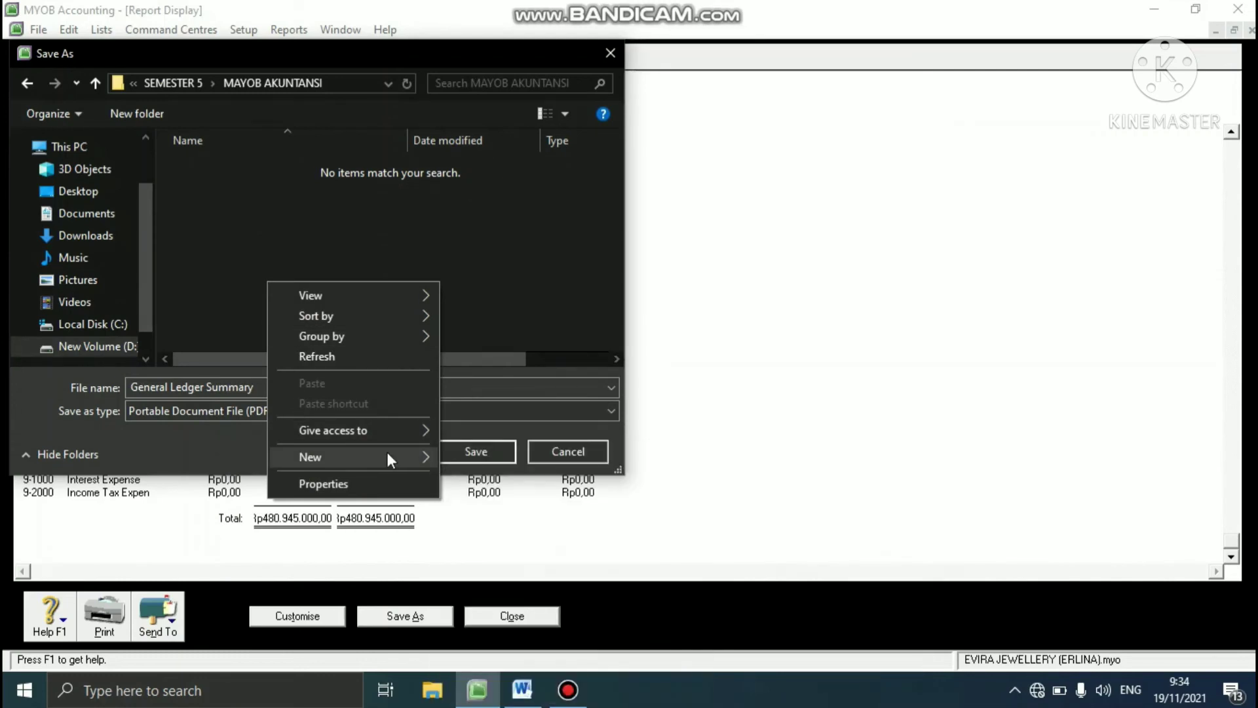
pyautogui.moveTo(386, 457)
pyautogui.click(449, 455)
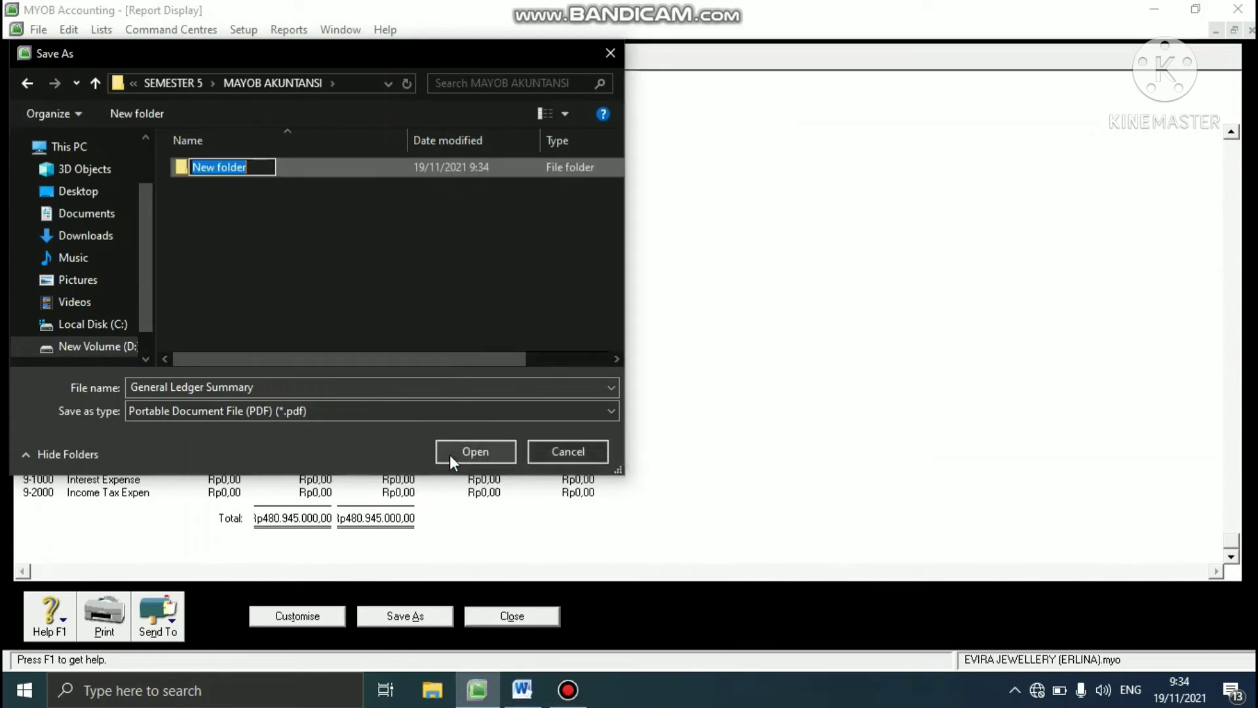
pyautogui.write('E')
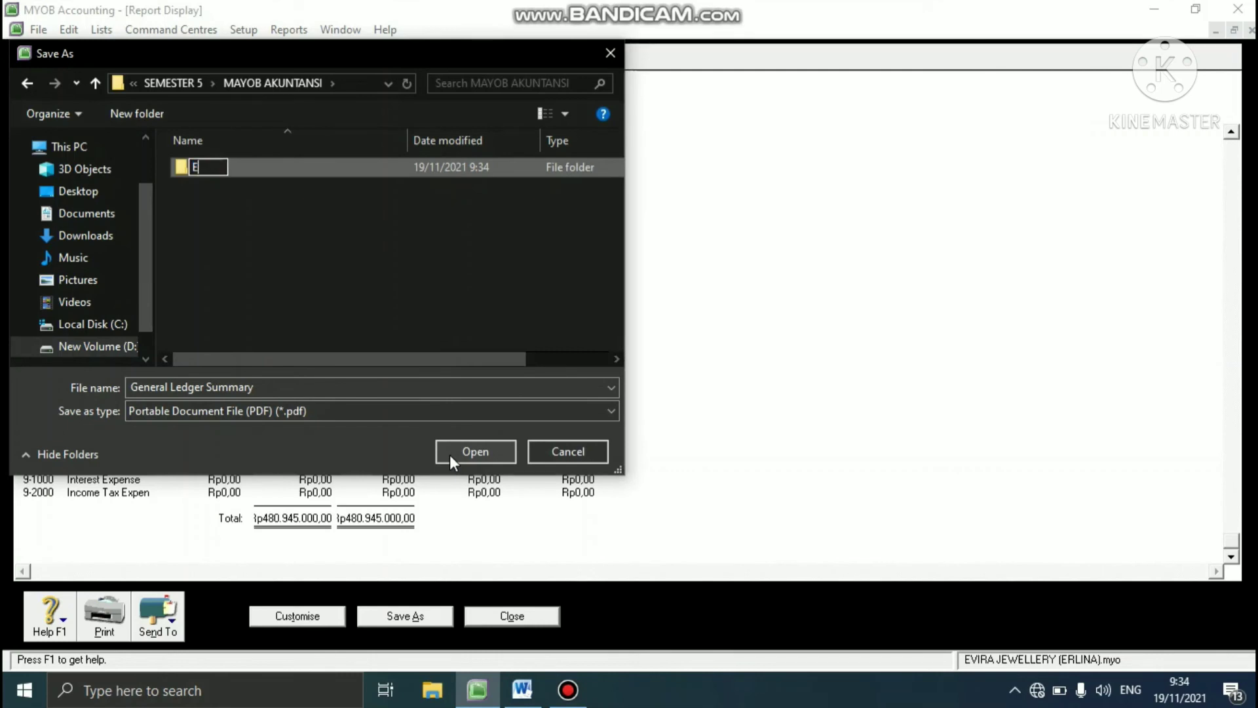
pyautogui.press('BackSpace')
pyautogui.write('REPORT EVIRA')
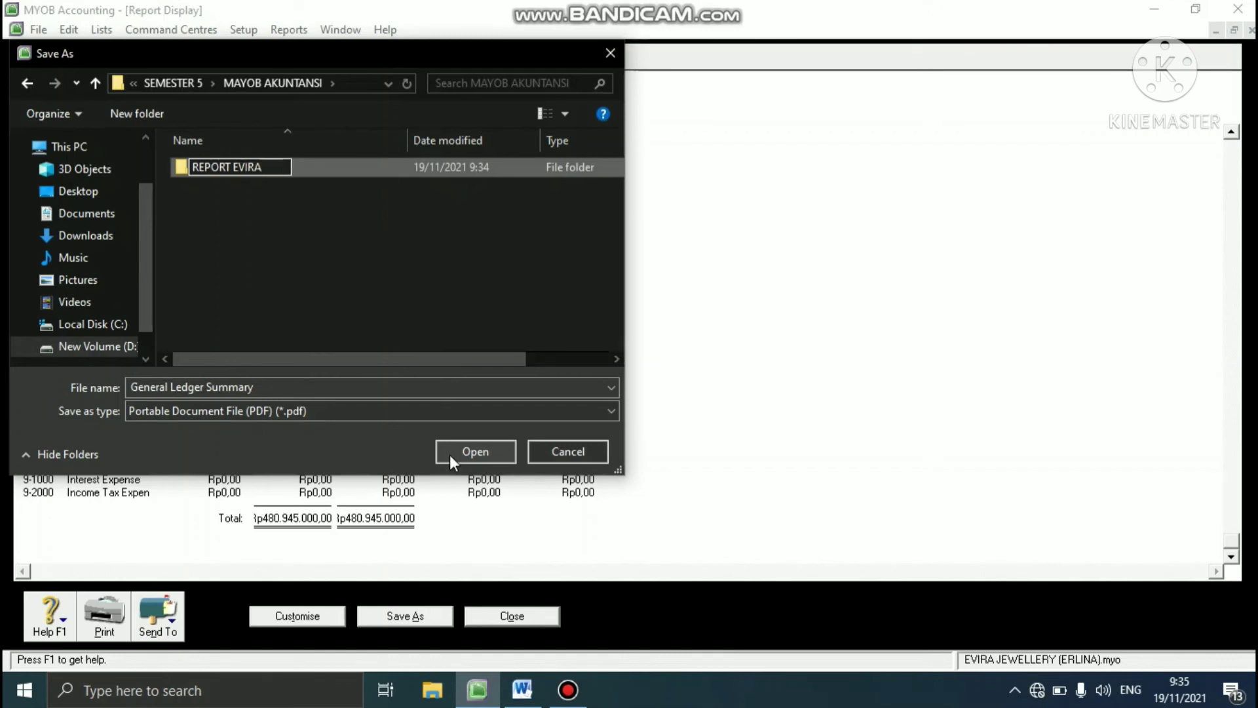
pyautogui.press('Return')
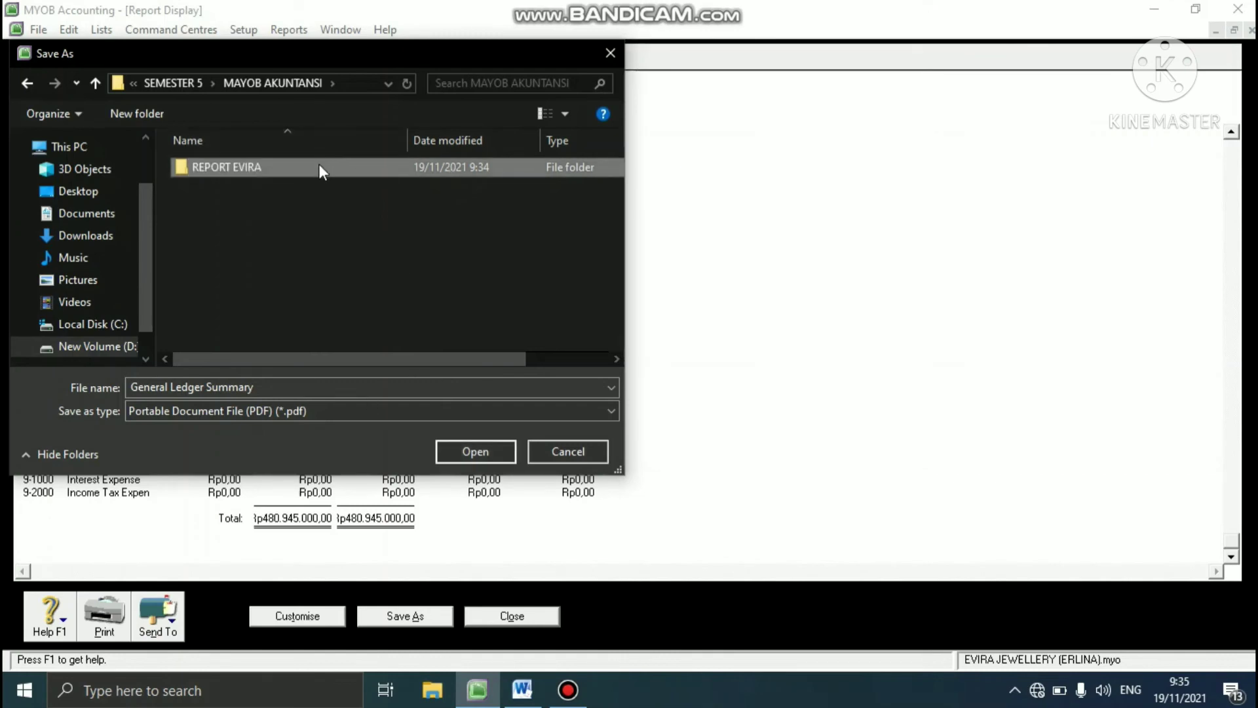
# - Save the PDF in REPORT EVIRA as General Ledger Summary plus the preparer's name in parentheses, and close the report
pyautogui.doubleClick(318, 168)
pyautogui.doubleClick(269, 386)
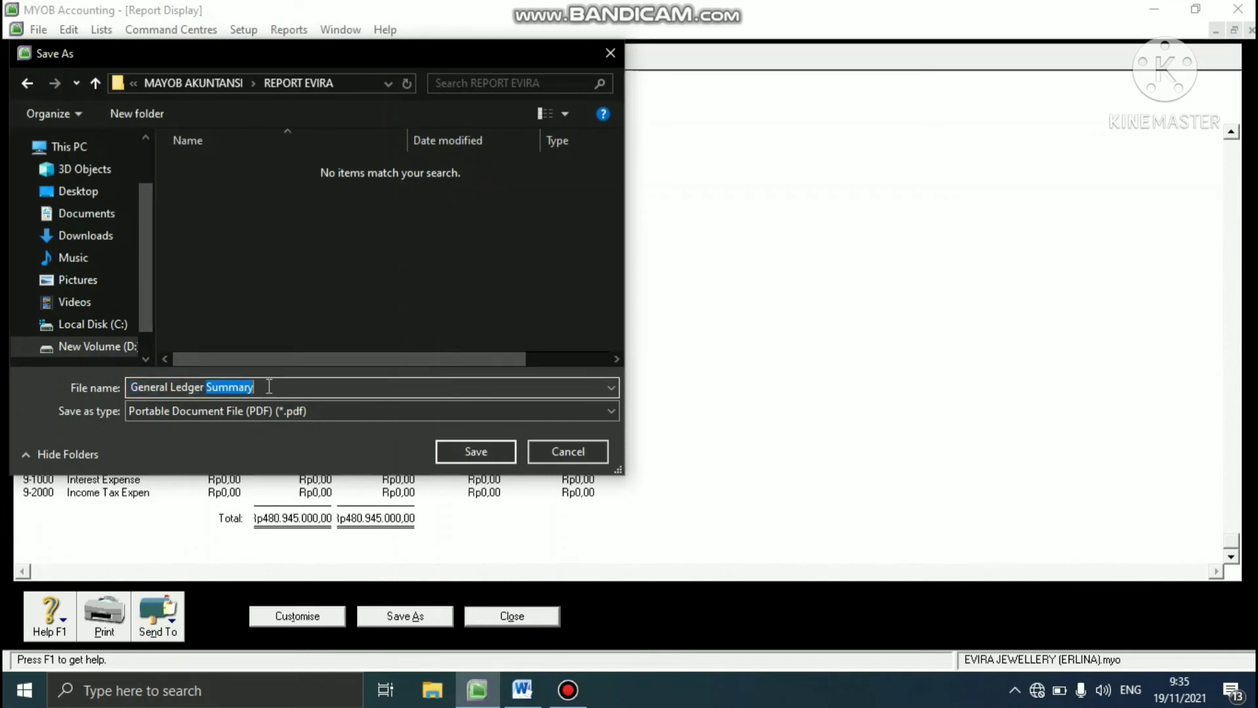
pyautogui.click(268, 386)
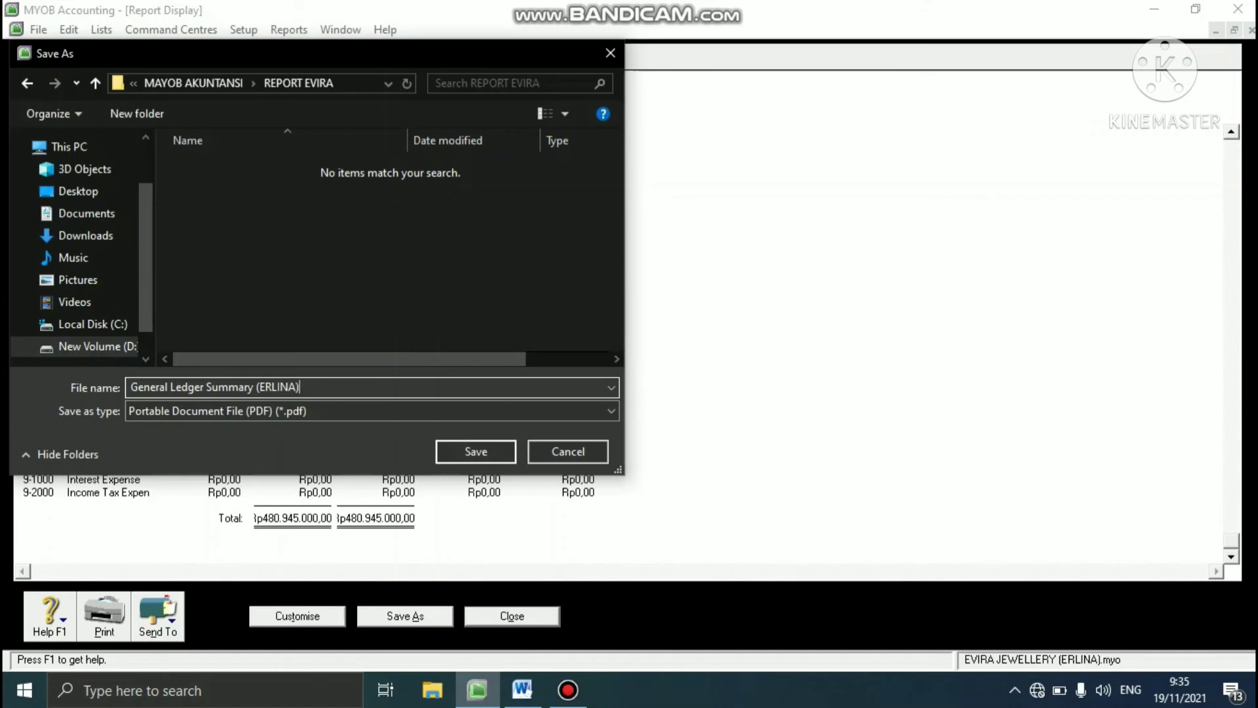
pyautogui.click(488, 451)
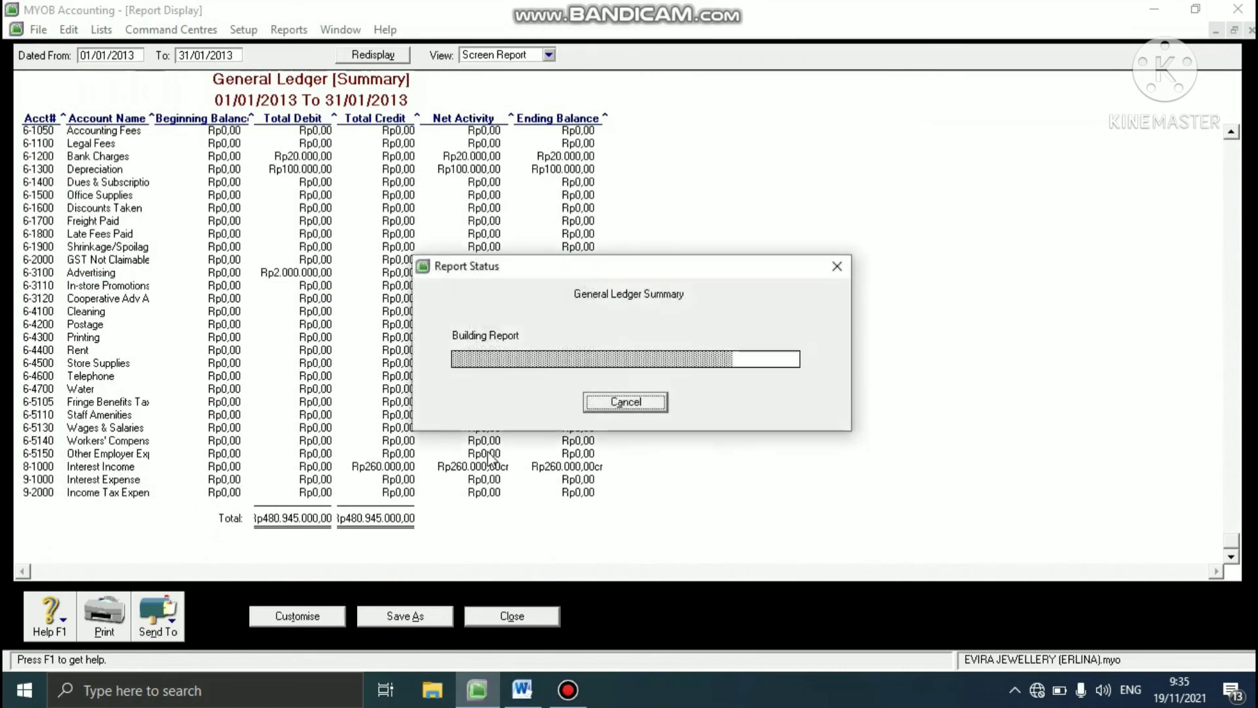
pyautogui.click(497, 616)
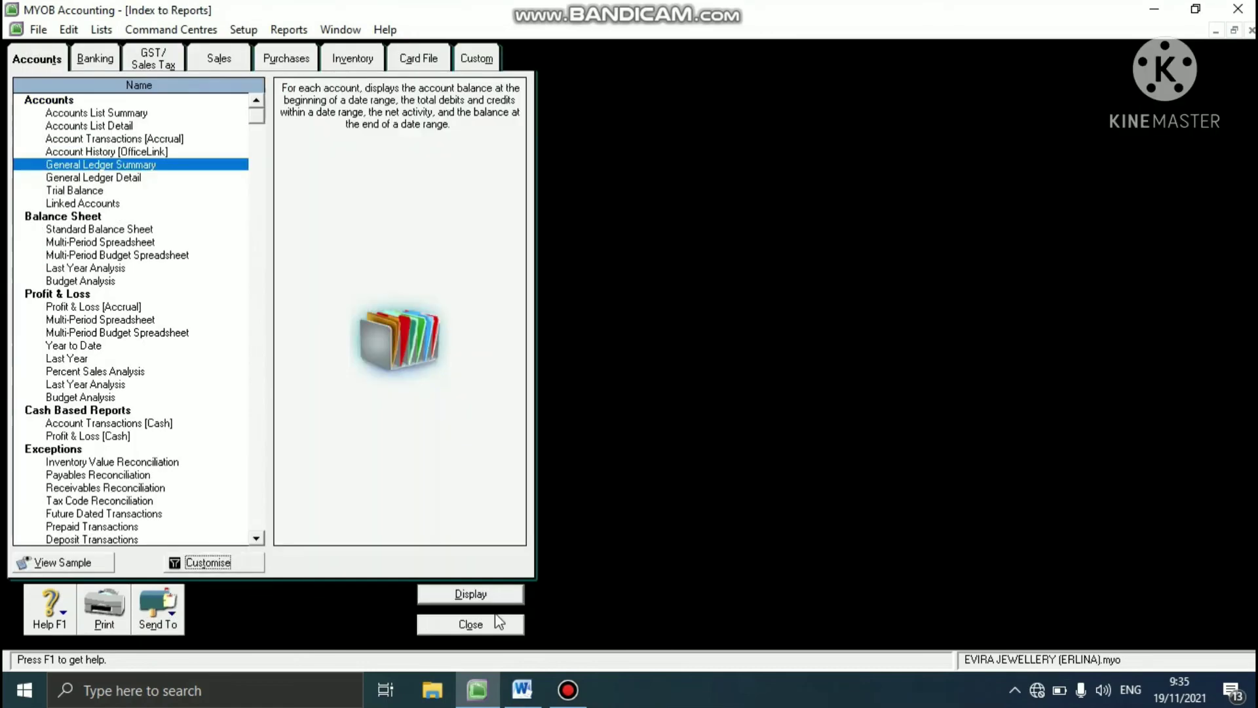
# - Display the Standard Balance Sheet report as of 31/01/2013 and review it through the total assets and liabilities sections
pyautogui.click(86, 228)
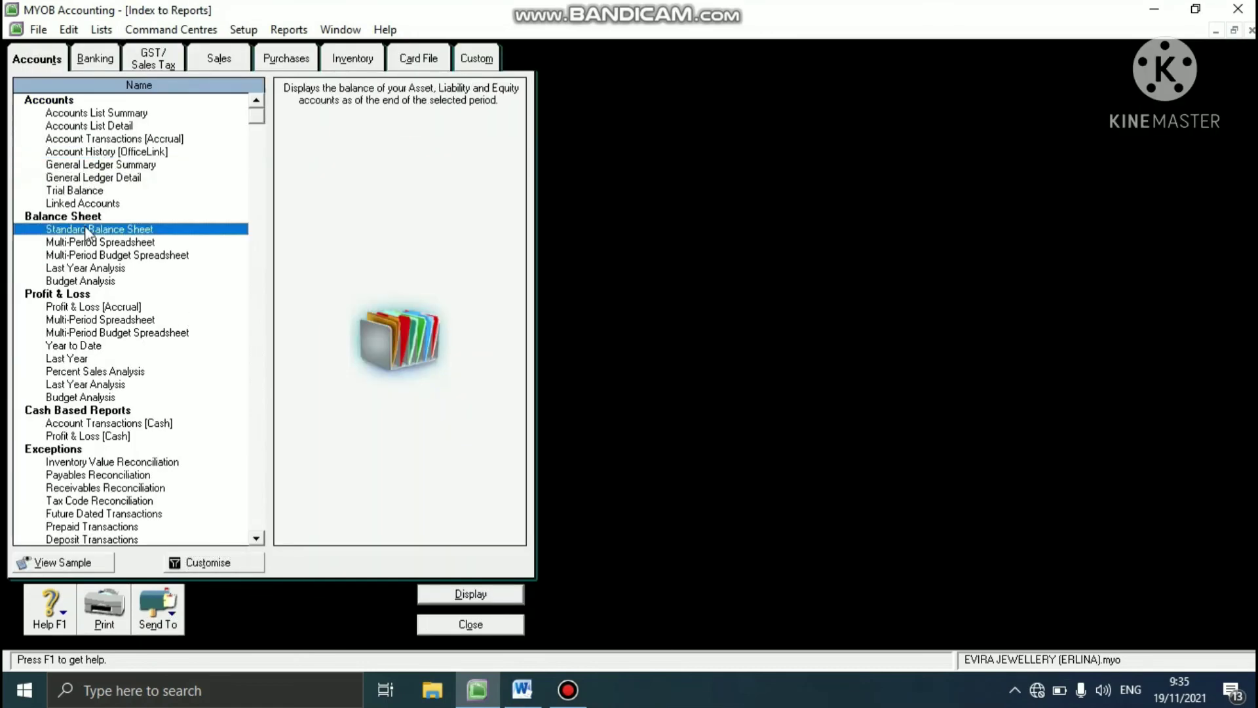
pyautogui.click(187, 561)
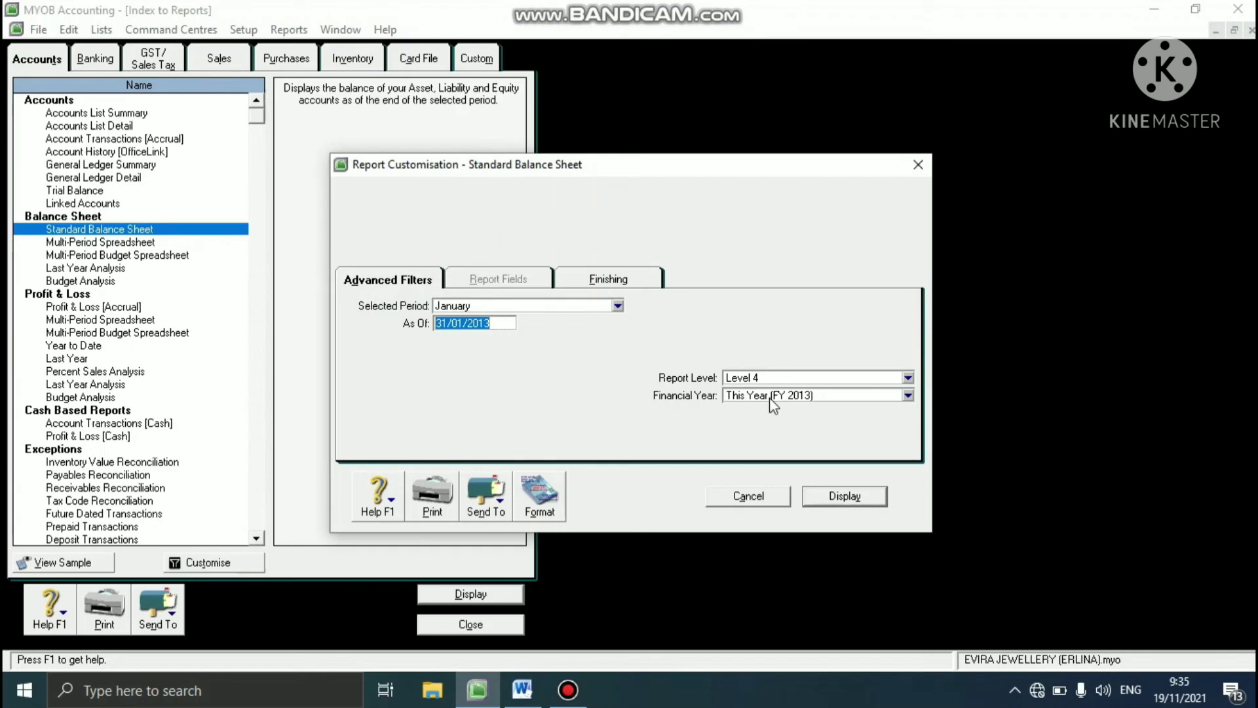
pyautogui.click(829, 497)
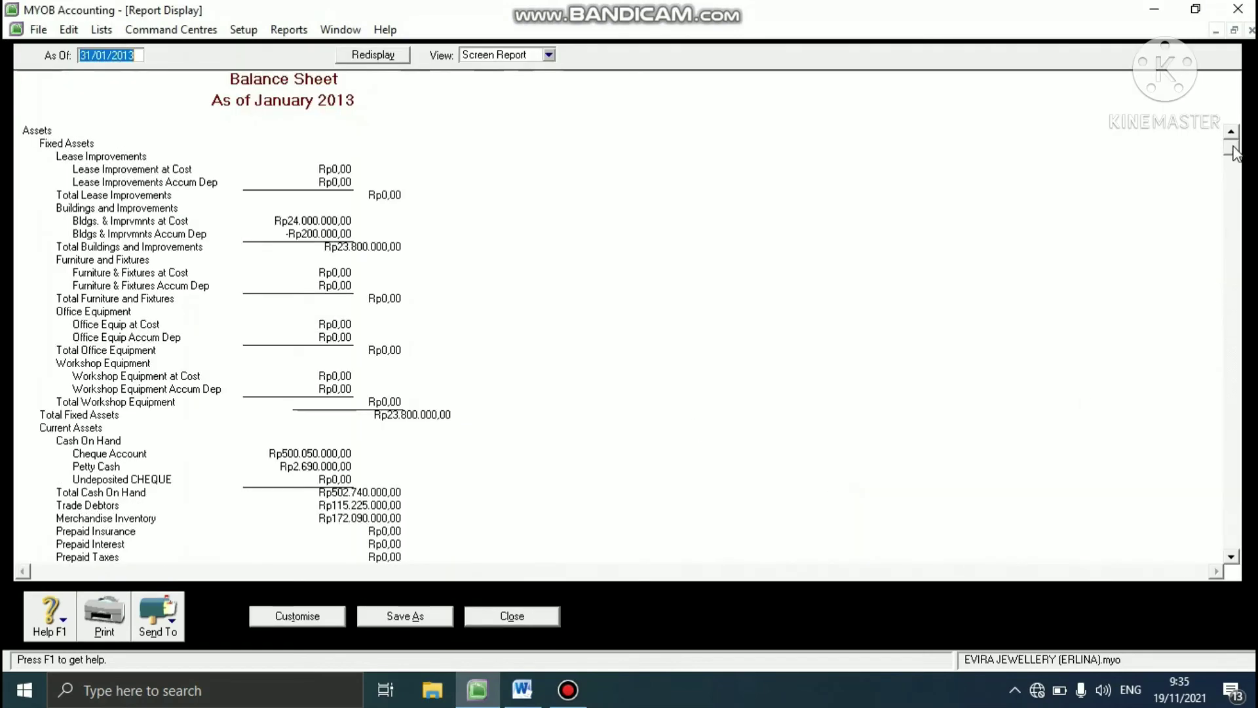
pyautogui.moveTo(1238, 156); pyautogui.dragTo(1206, 336)
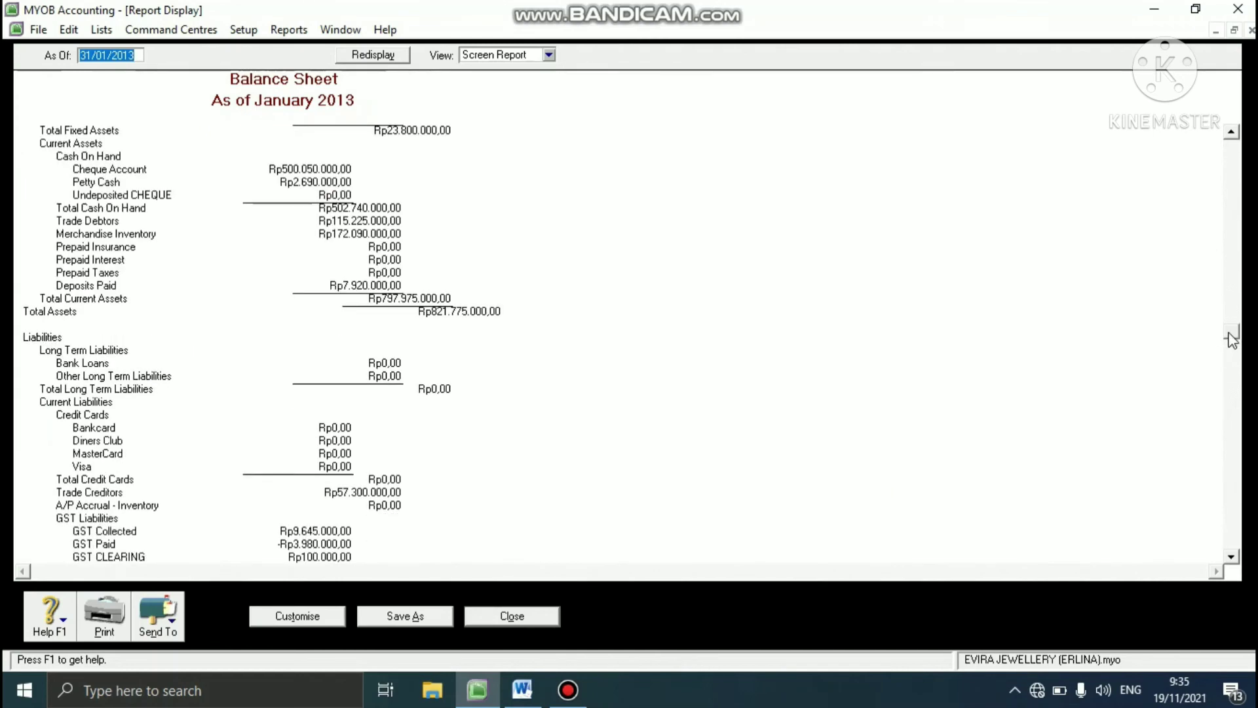
pyautogui.moveTo(1231, 339); pyautogui.dragTo(1233, 377)
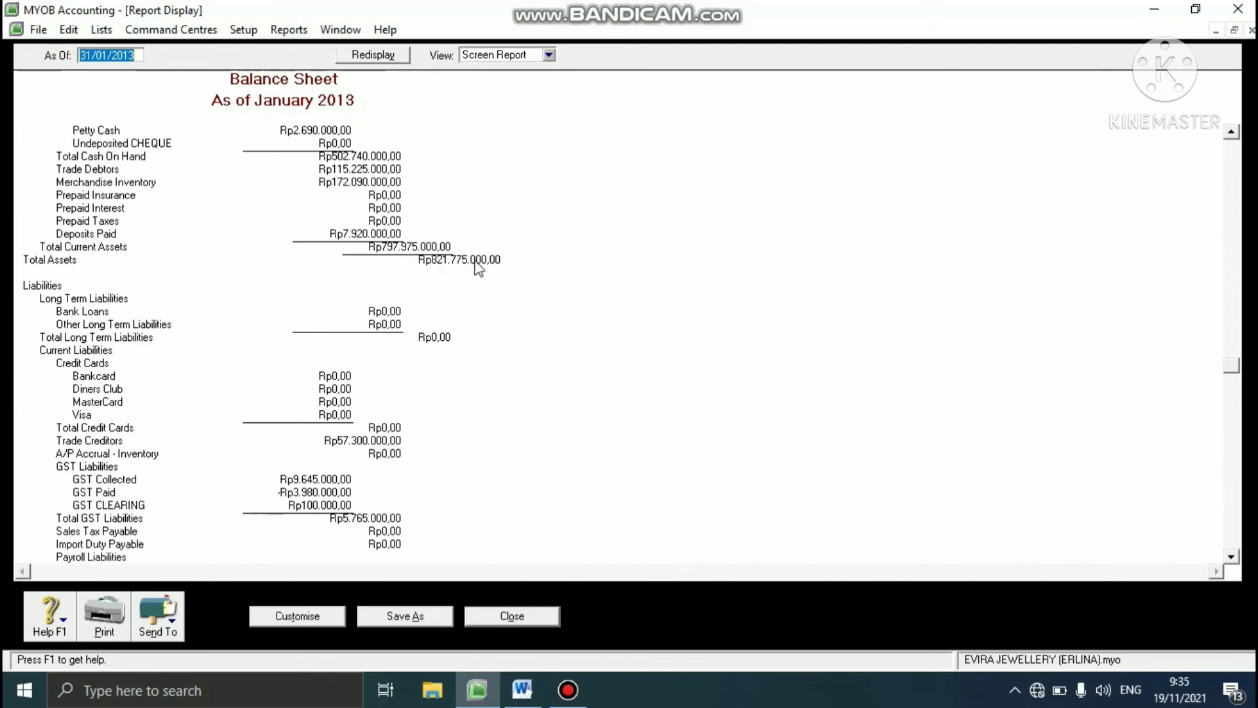
# - Export the balance sheet as PDF named Standard Balance Sheet plus the preparer's name in parentheses, and close the report
pyautogui.click(172, 629)
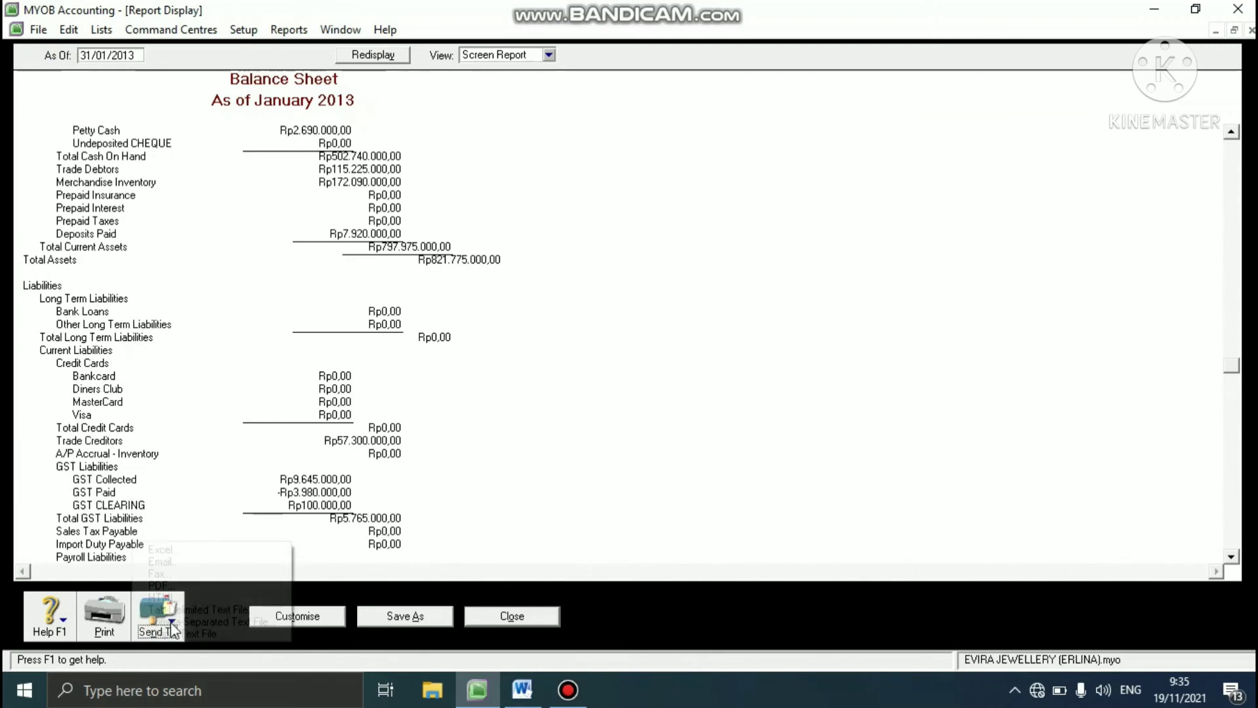
pyautogui.click(172, 585)
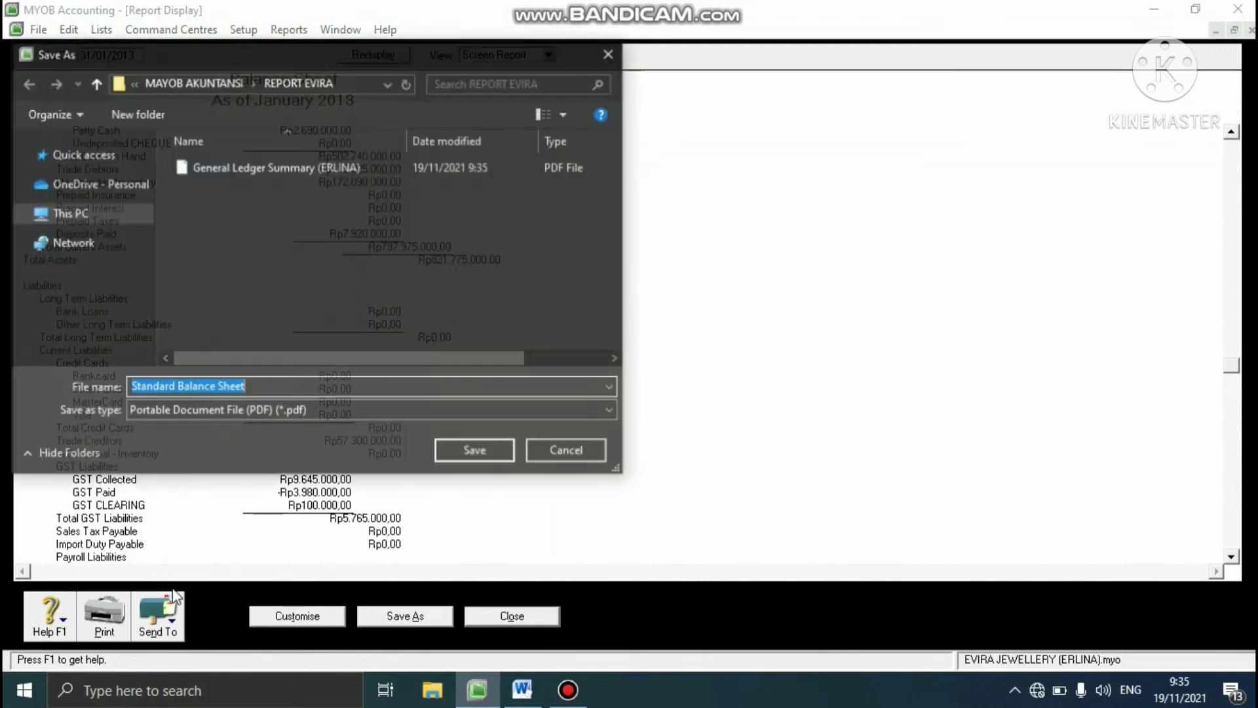
pyautogui.click(264, 389)
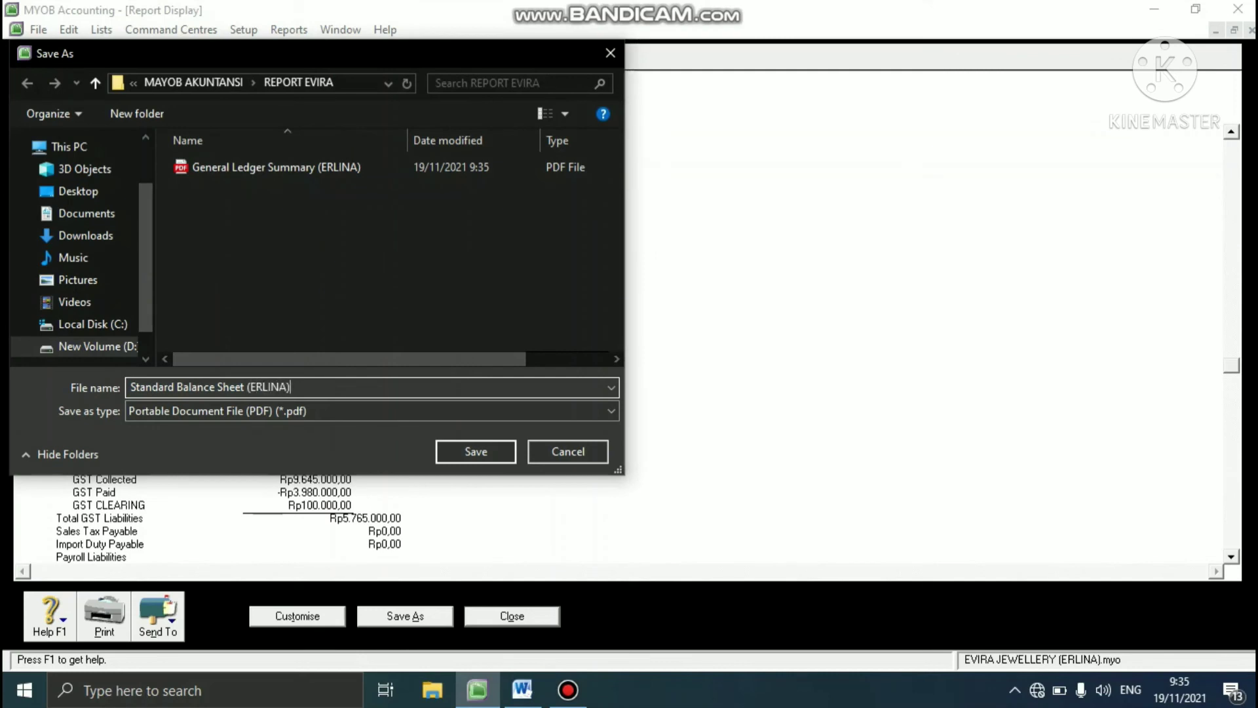
pyautogui.click(446, 451)
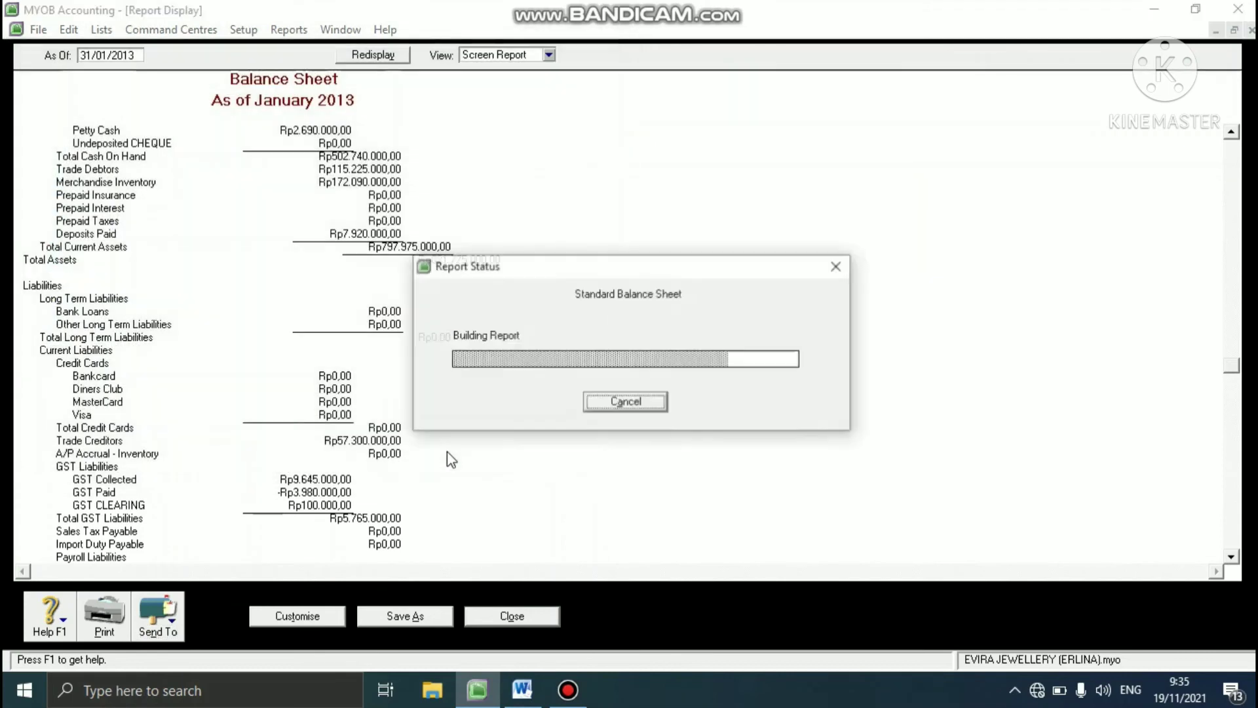
pyautogui.click(485, 616)
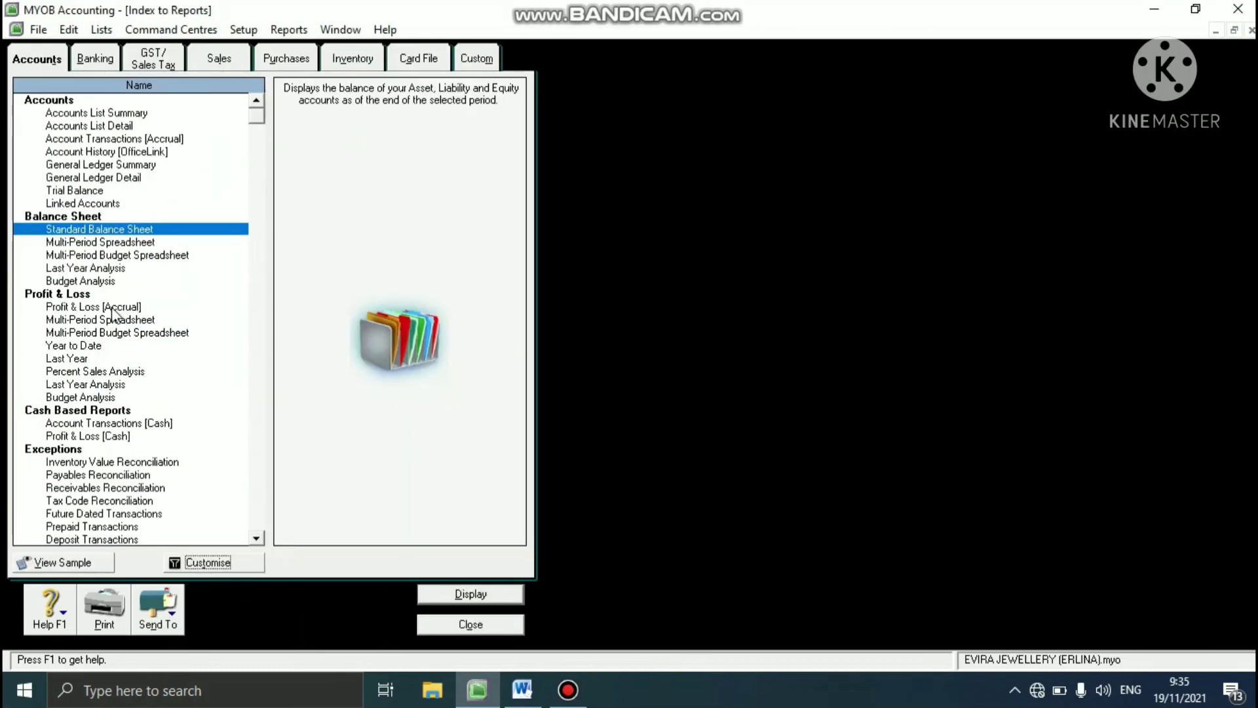
# - Display the Profit & Loss [Accrual] report with the period set from January to January 2013, through to the net profit line
pyautogui.click(118, 307)
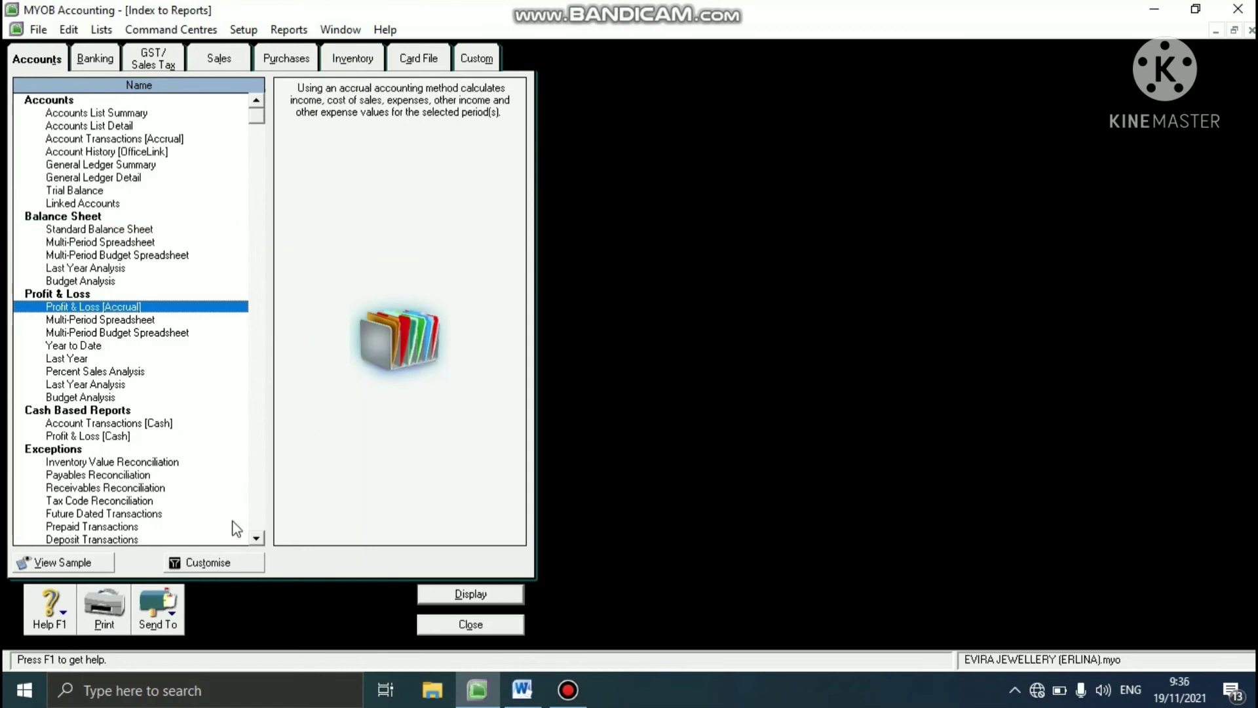
pyautogui.click(209, 562)
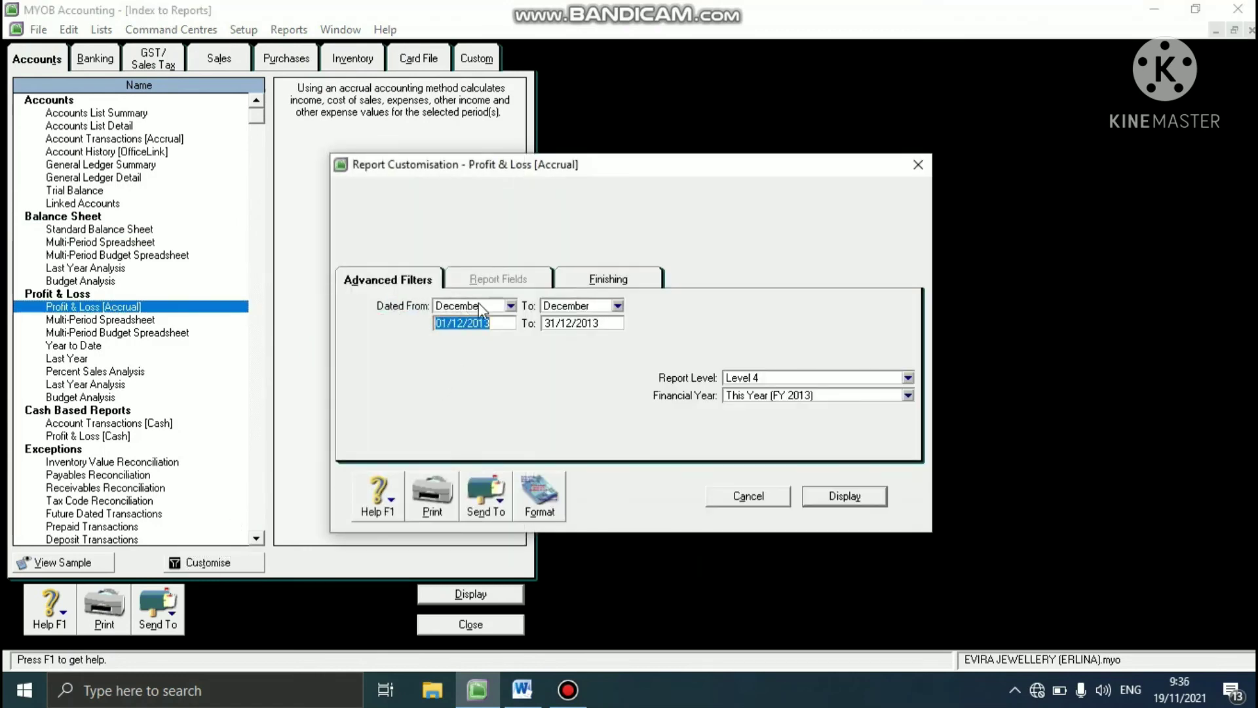
pyautogui.click(509, 305)
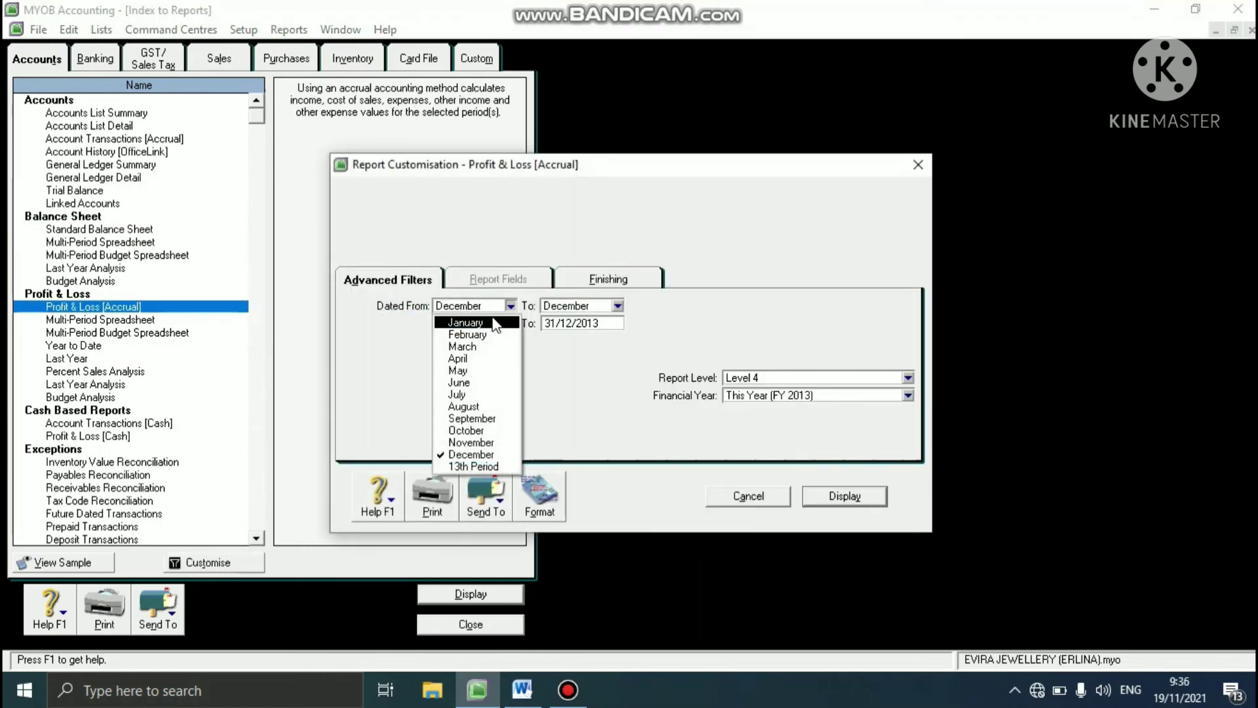
pyautogui.click(500, 321)
pyautogui.click(617, 305)
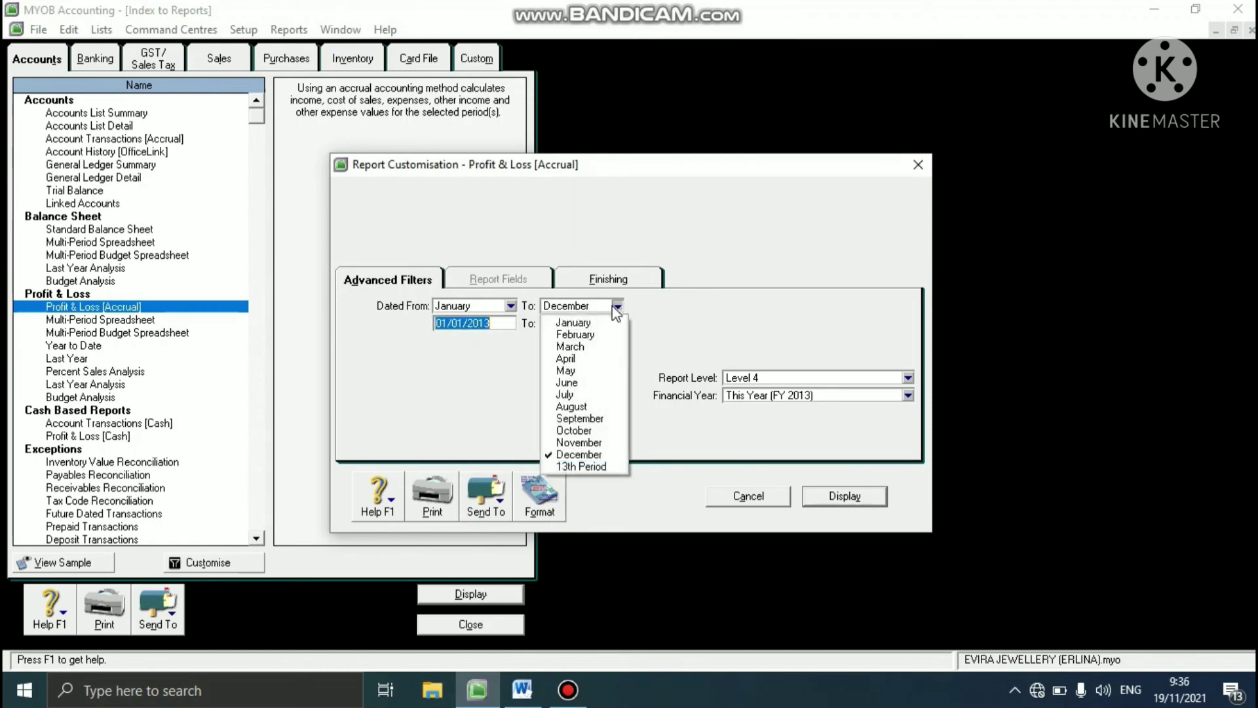
pyautogui.click(592, 322)
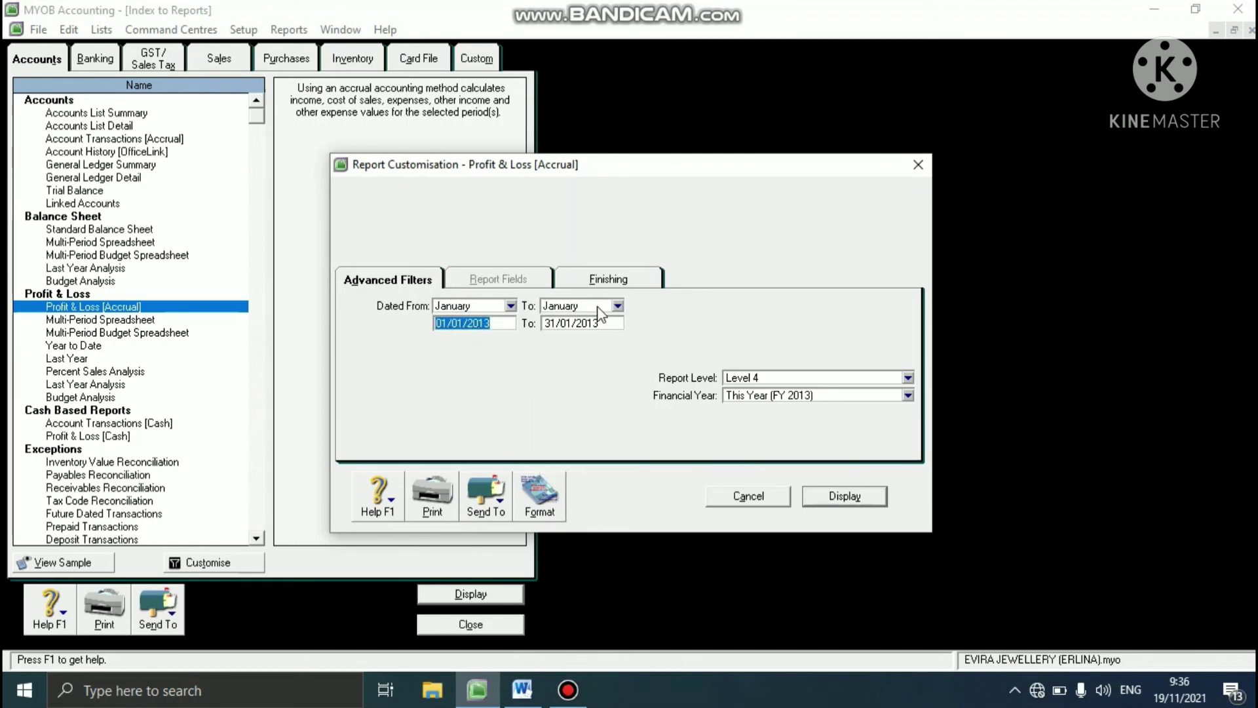
pyautogui.click(826, 499)
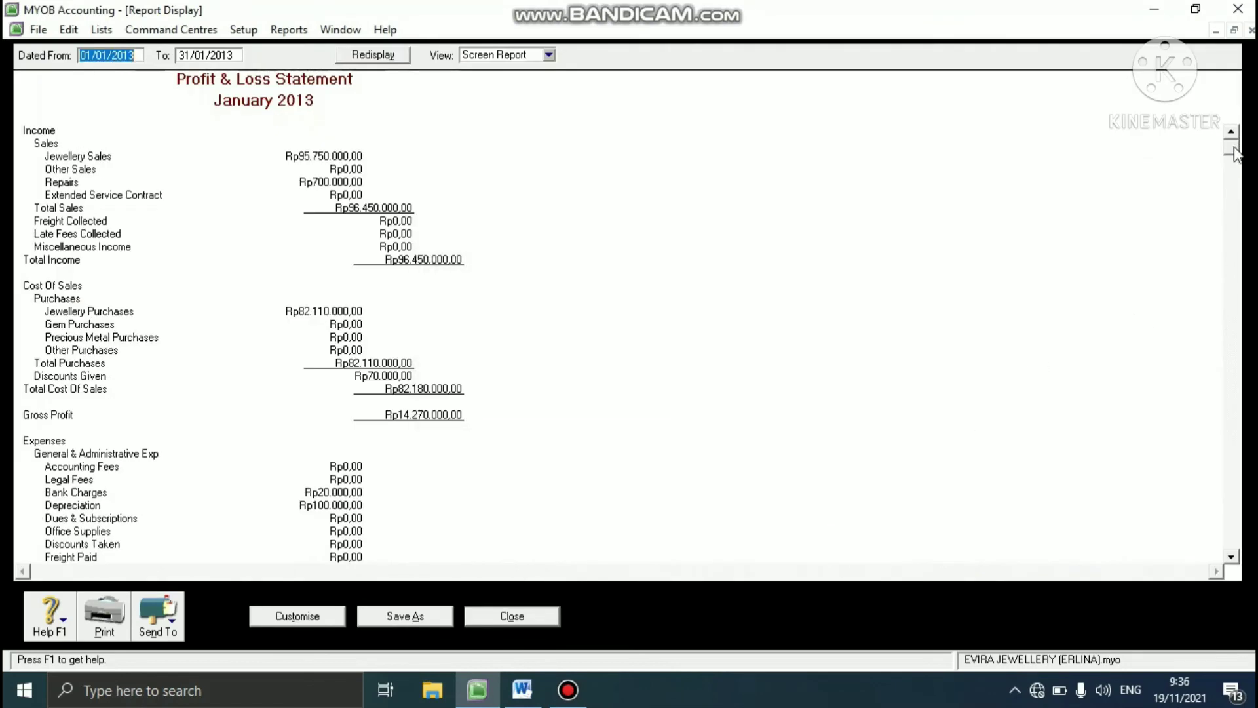
pyautogui.moveTo(1234, 155); pyautogui.dragTo(1233, 575)
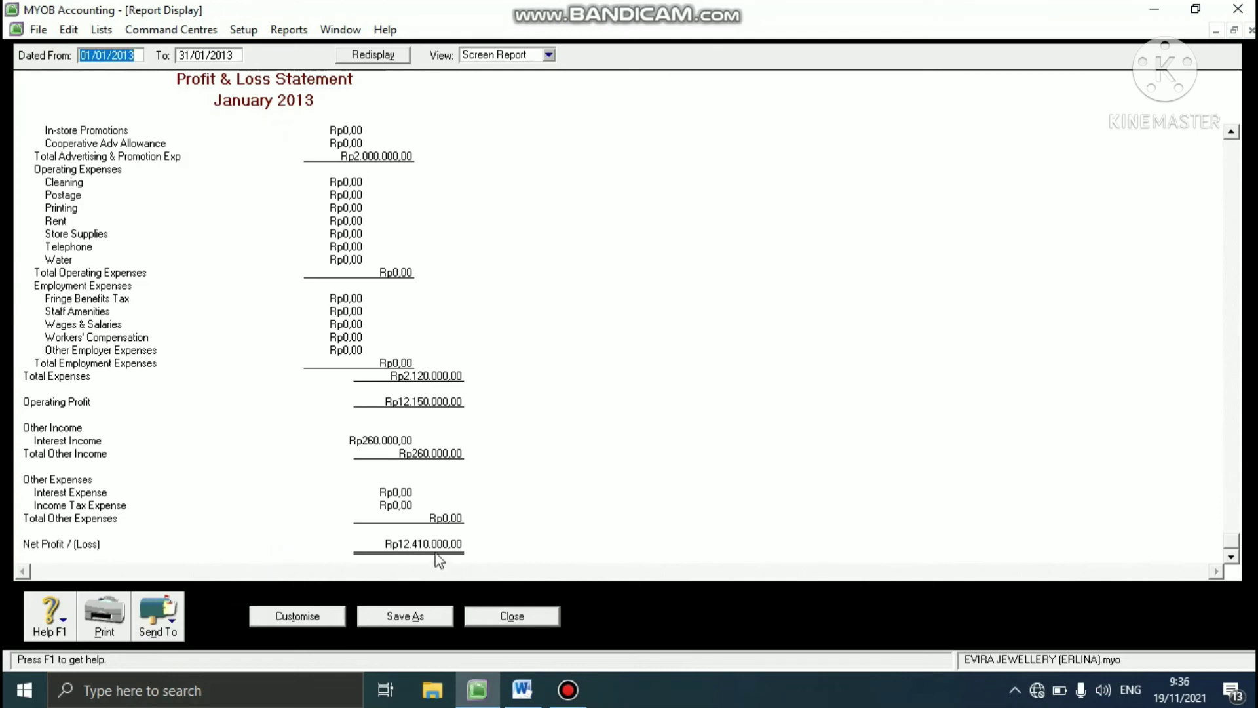
# - Export the report as PDF named Profit & Loss [Accrual] plus the preparer's name in parentheses, and close the report
pyautogui.click(172, 627)
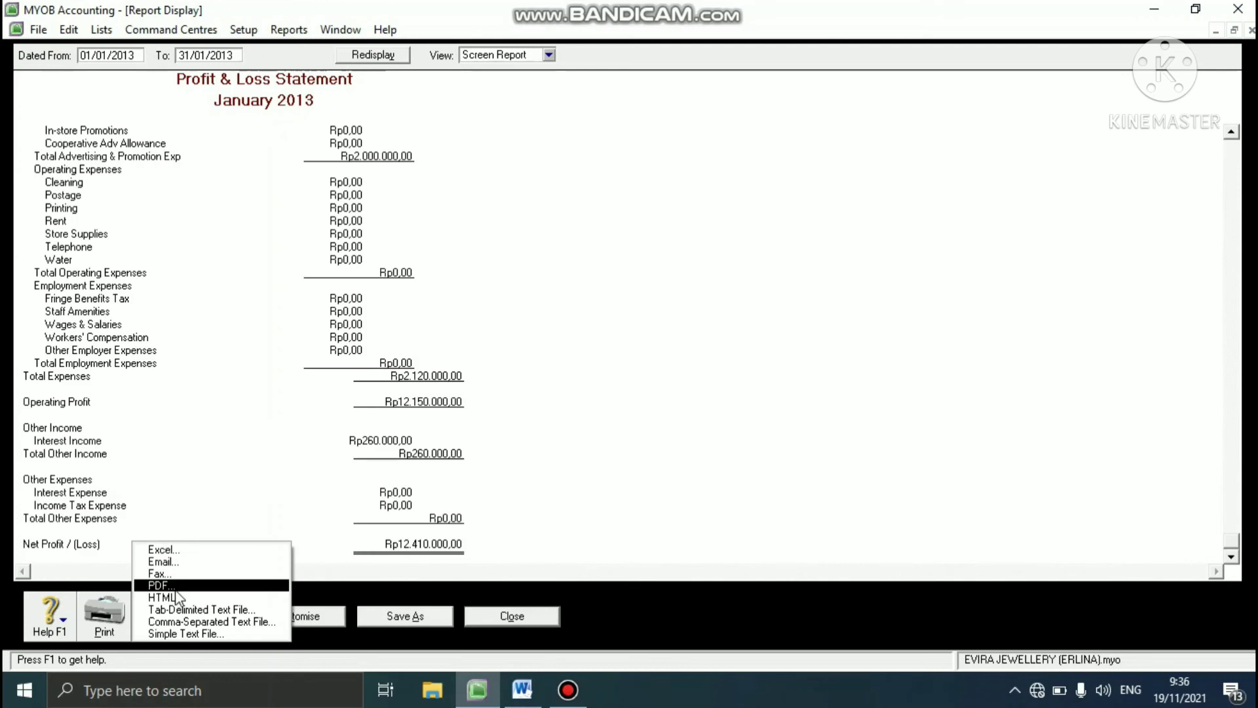
pyautogui.click(175, 586)
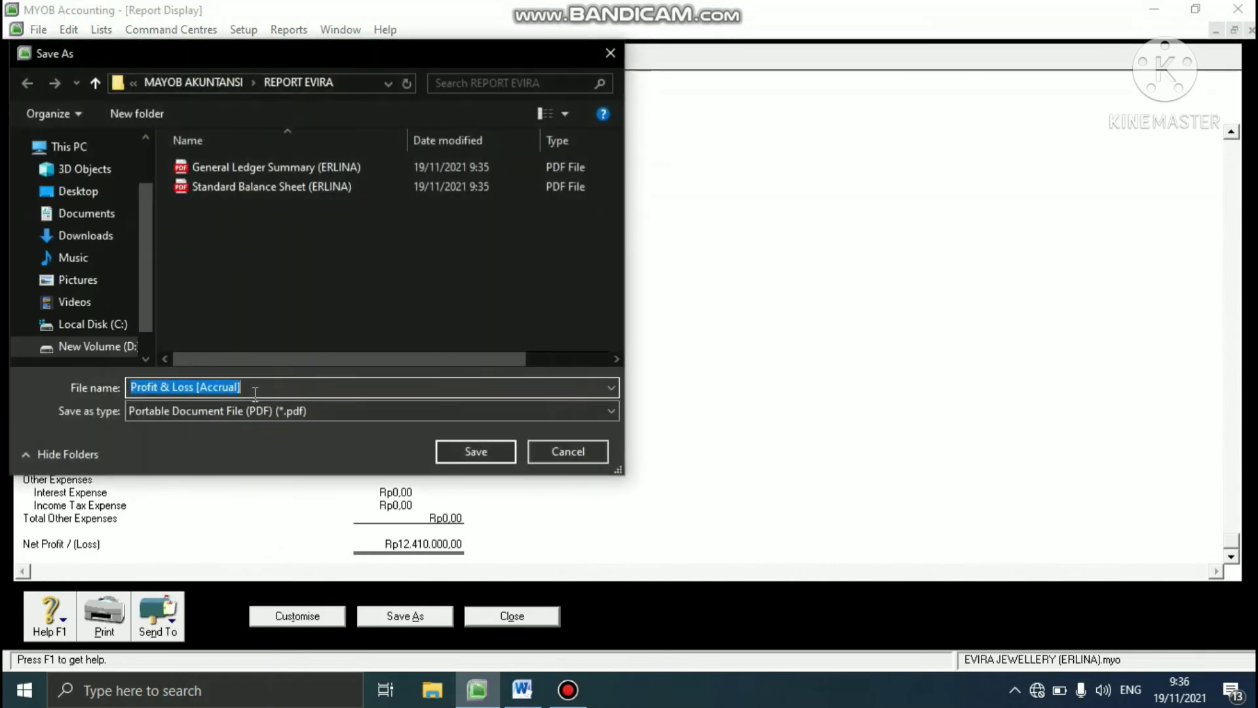
pyautogui.click(266, 388)
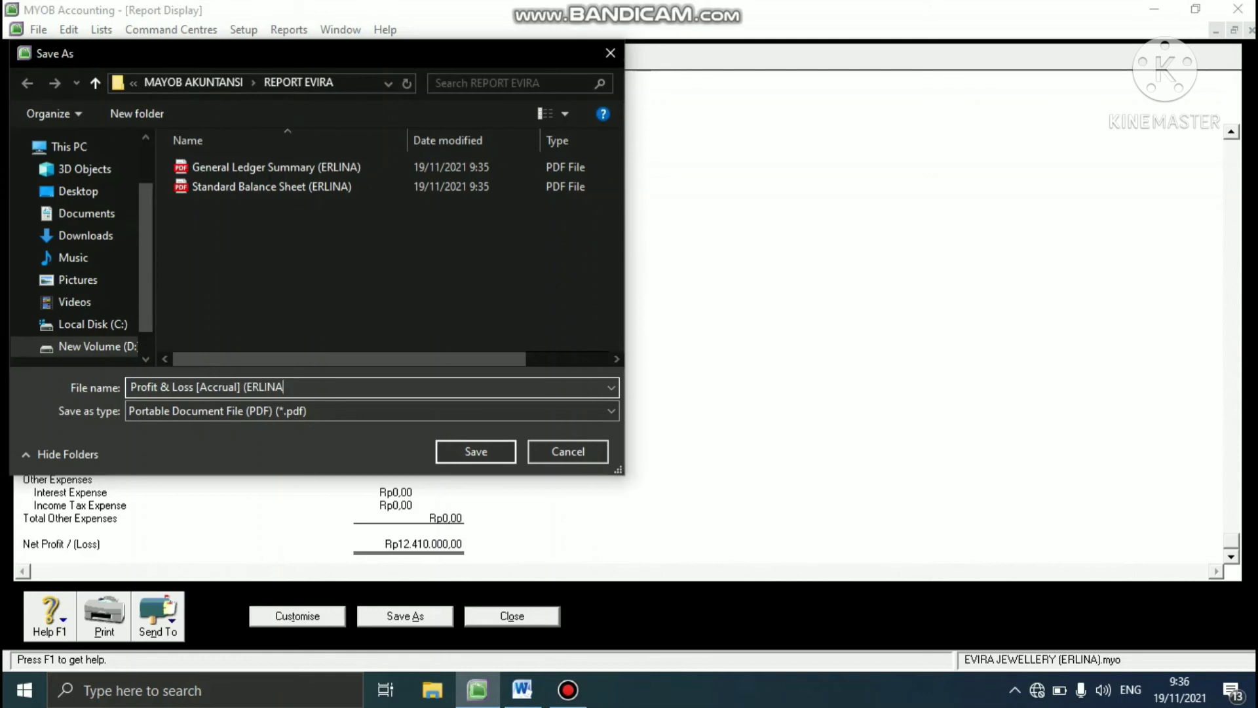
pyautogui.click(467, 447)
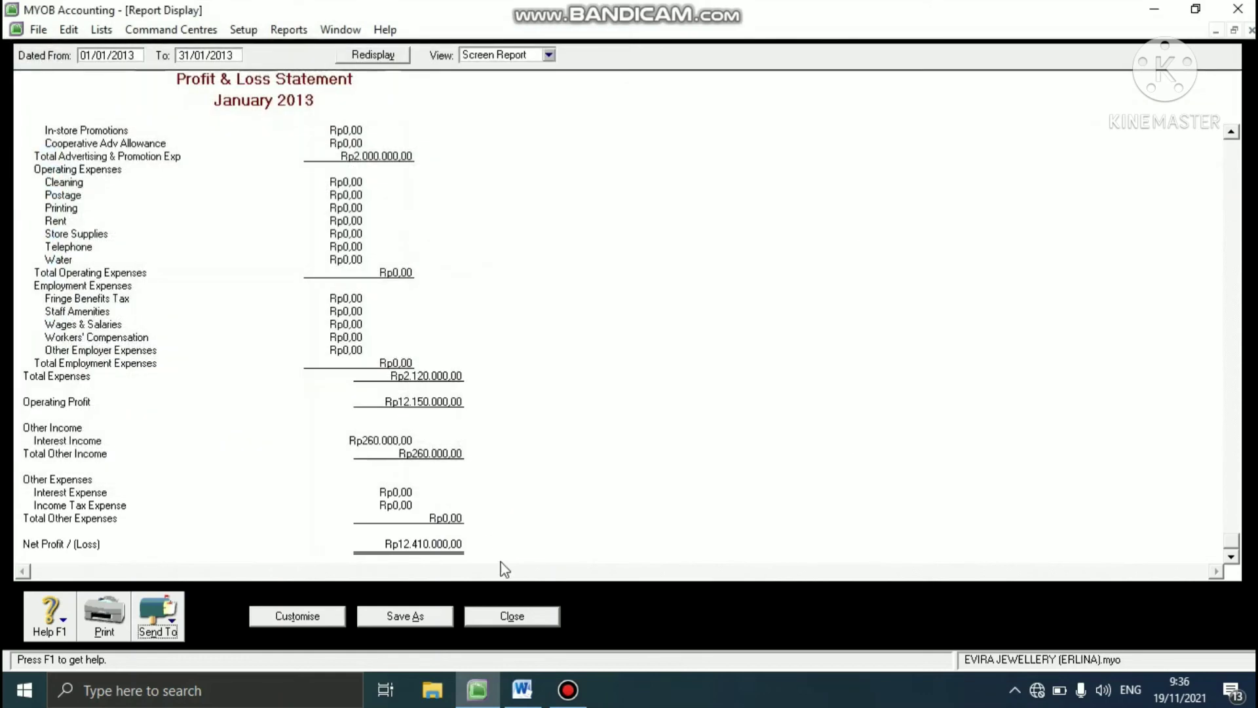
pyautogui.click(503, 616)
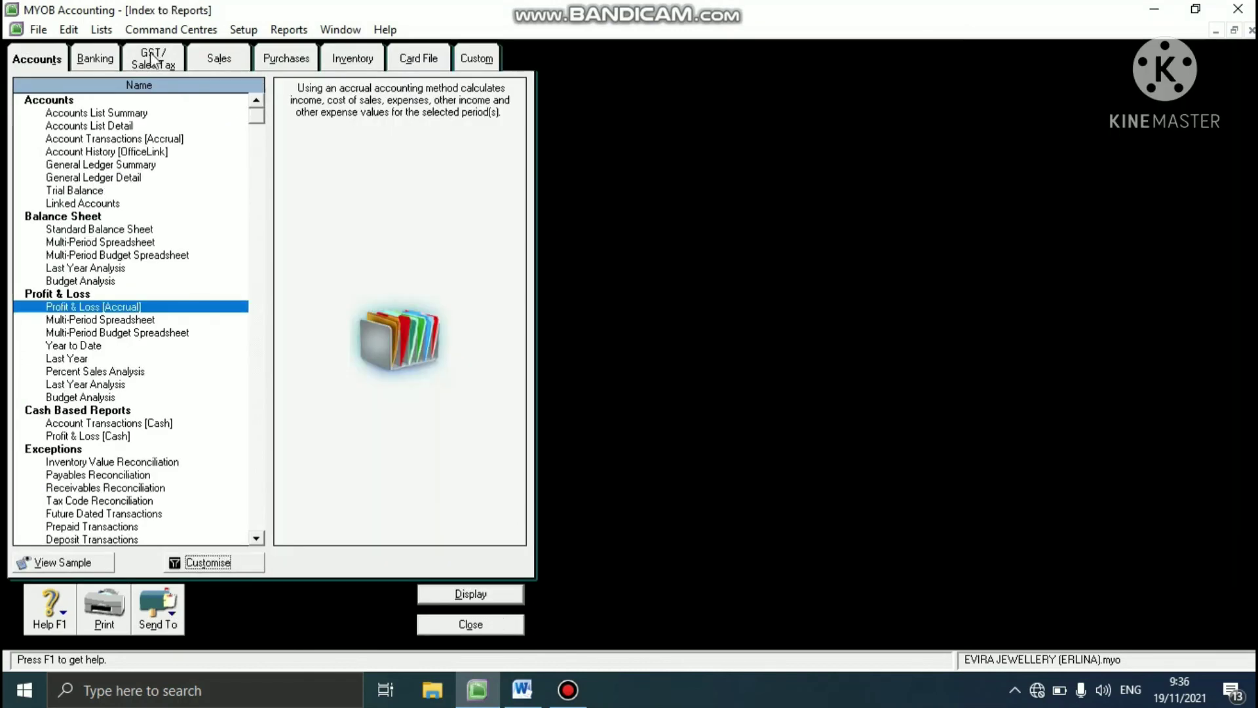
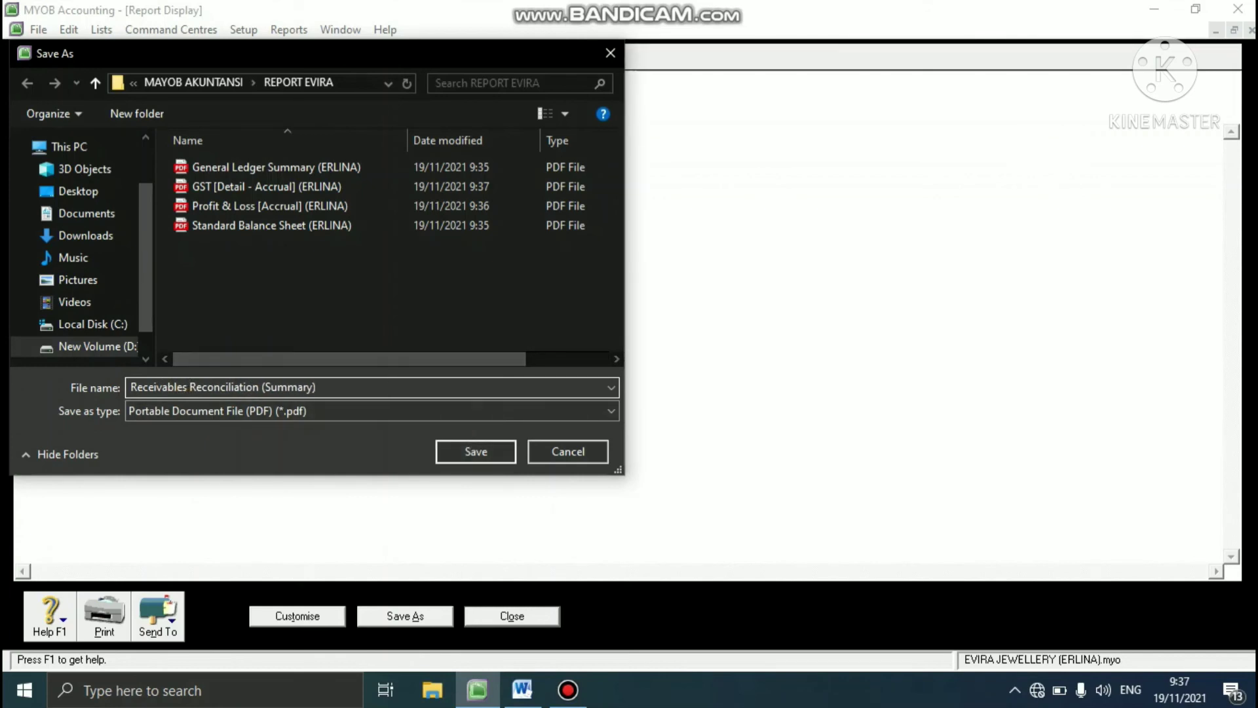
# - Save the receivables report as a PDF named "Receivables Reconciliation (Summary)" plus the preparer's name in parentheses, and close the report
pyautogui.write('(e')
pyautogui.press('BackSpace')
pyautogui.write('ERLINA)')
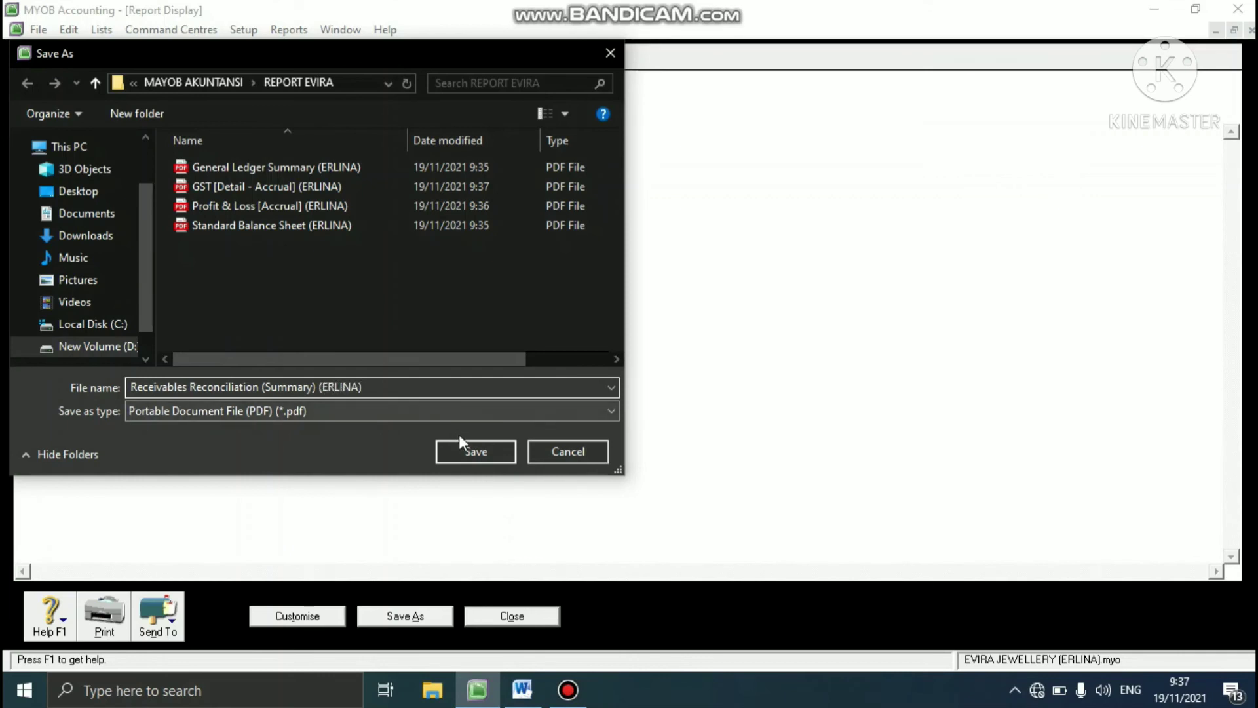
pyautogui.click(458, 448)
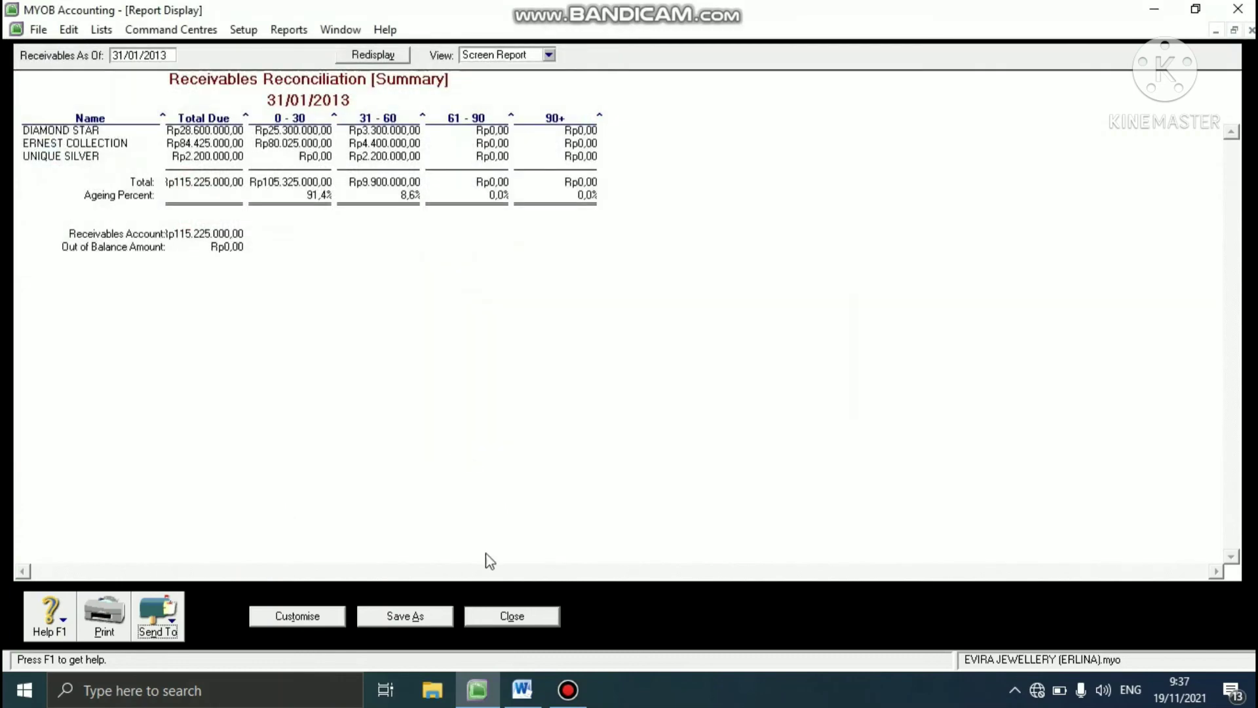
pyautogui.click(502, 623)
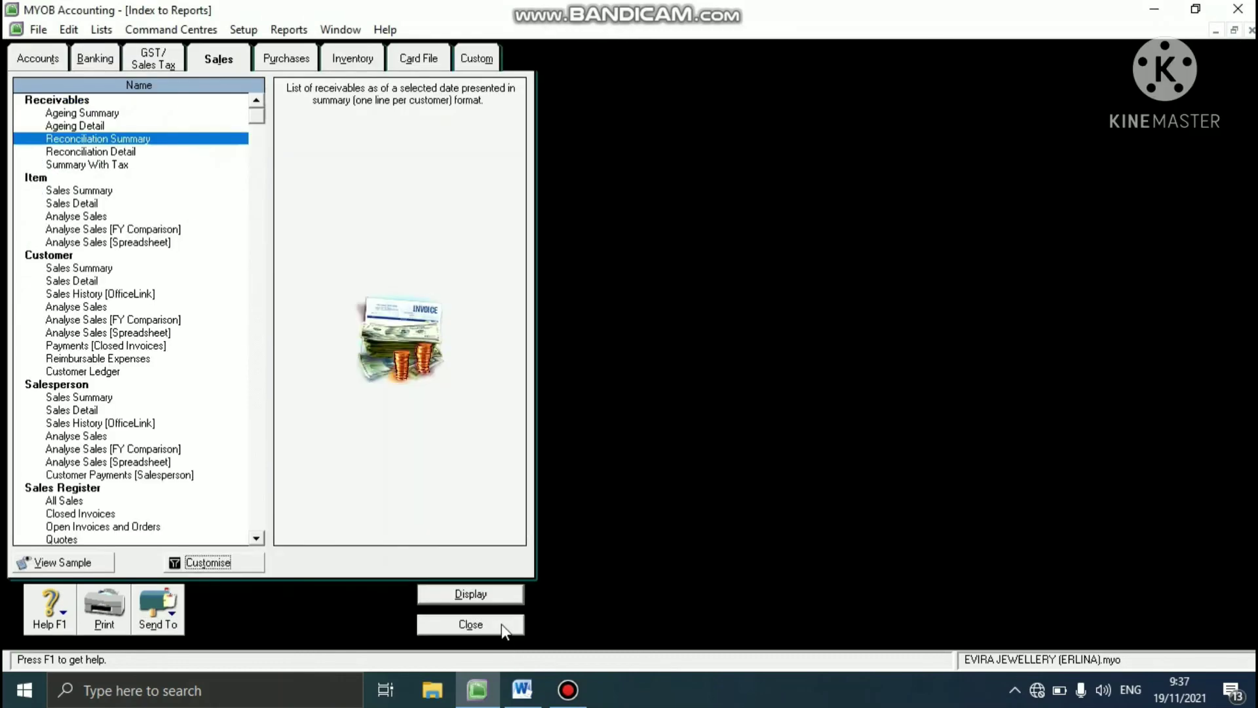
# - Display the payables Reconciliation Summary report from the Purchases reports for all suppliers as of 31/01/2013
pyautogui.click(284, 59)
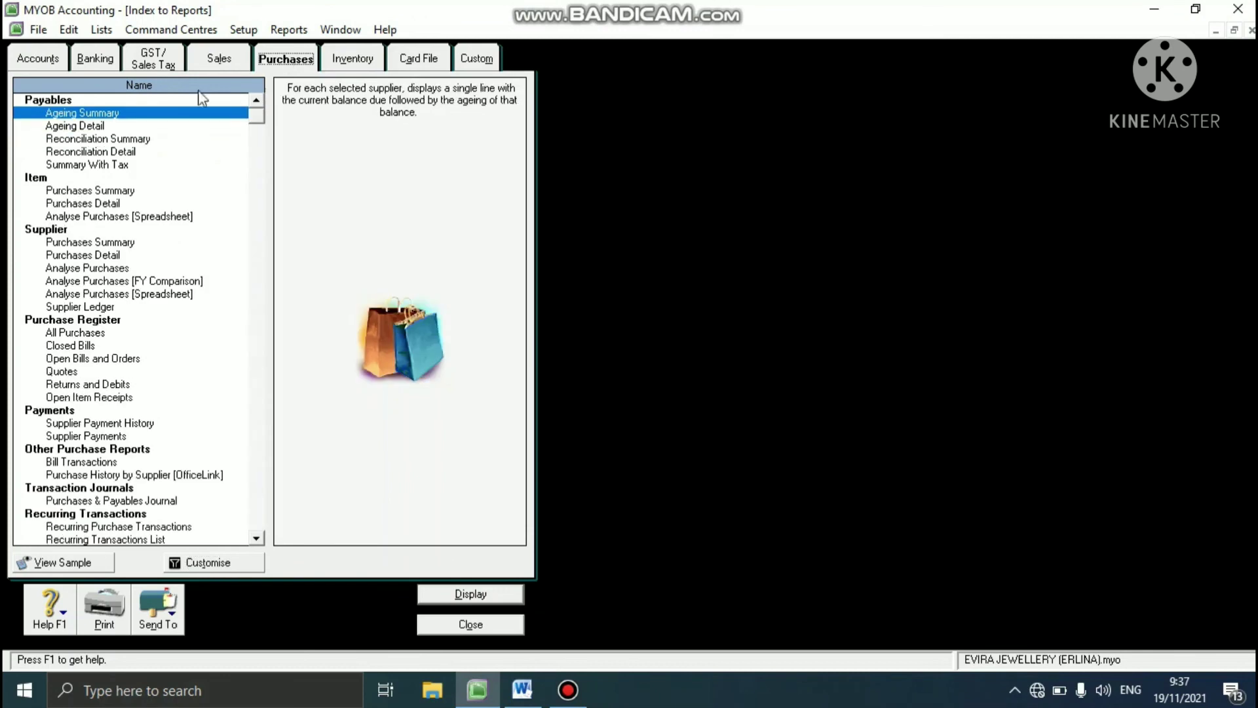
pyautogui.click(135, 141)
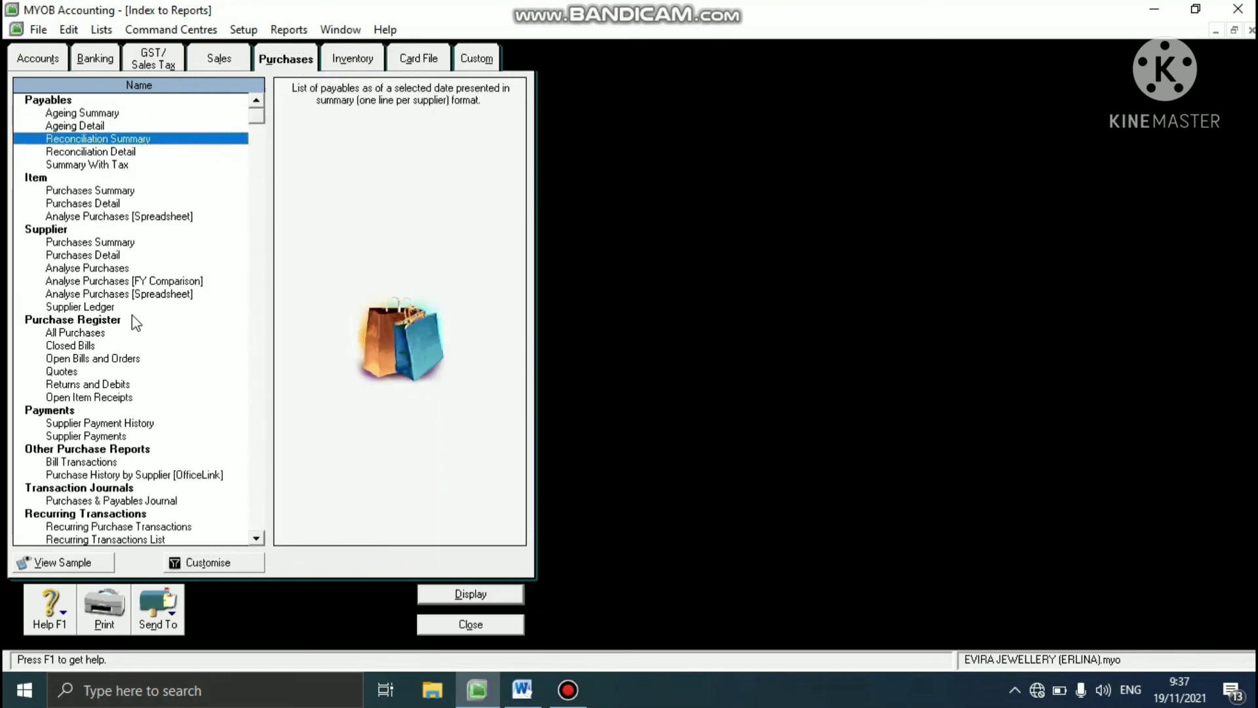
pyautogui.click(190, 563)
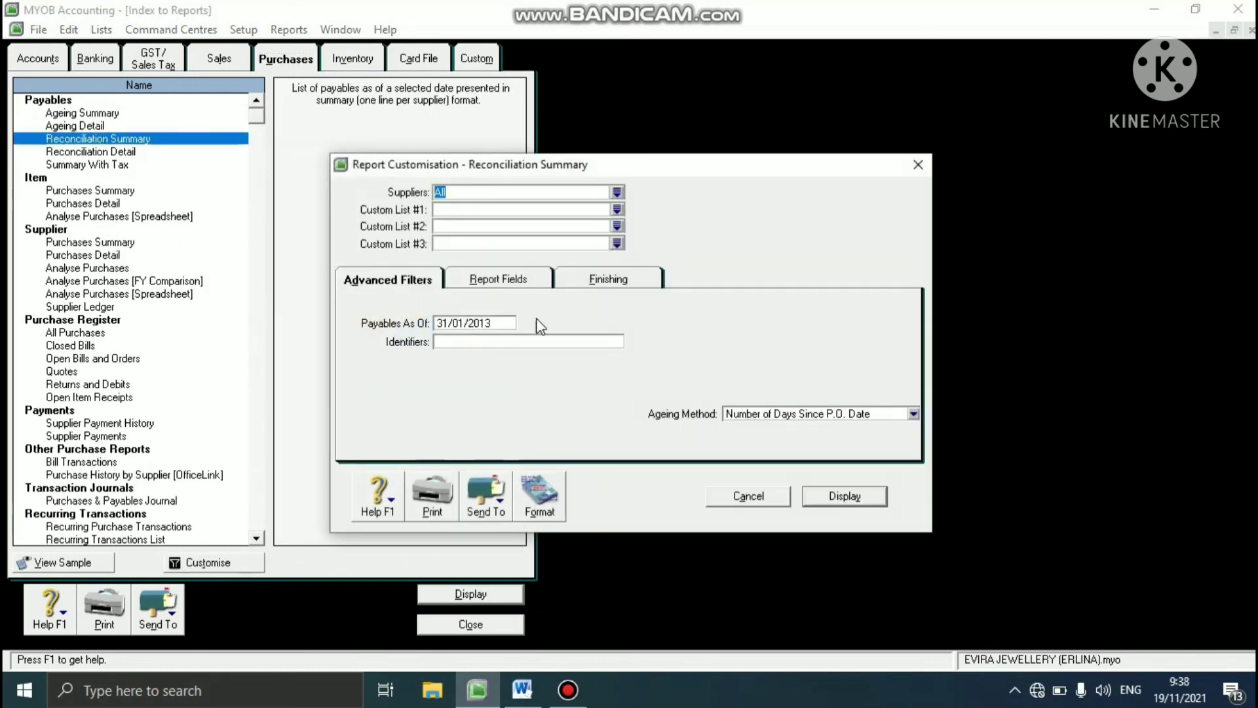
pyautogui.click(845, 495)
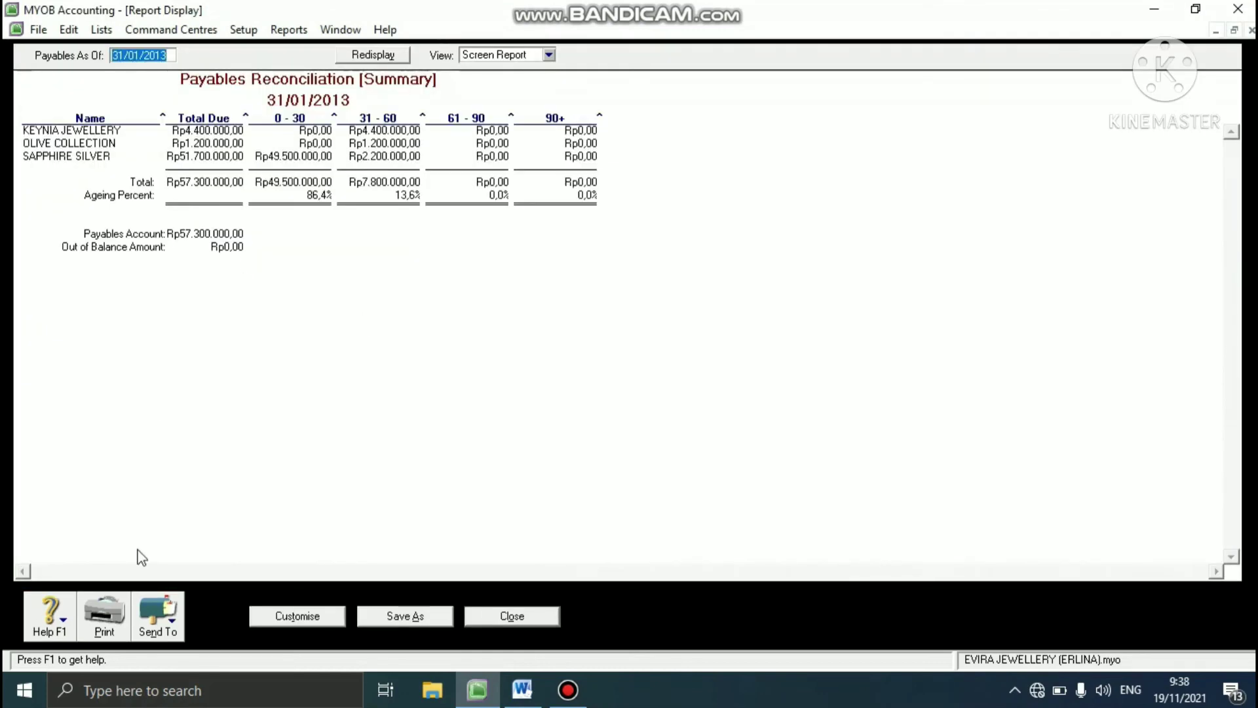
# - Send the payables report to PDF and put "Paybles" in front of "Reconciliation Summary" in the file name
pyautogui.click(175, 623)
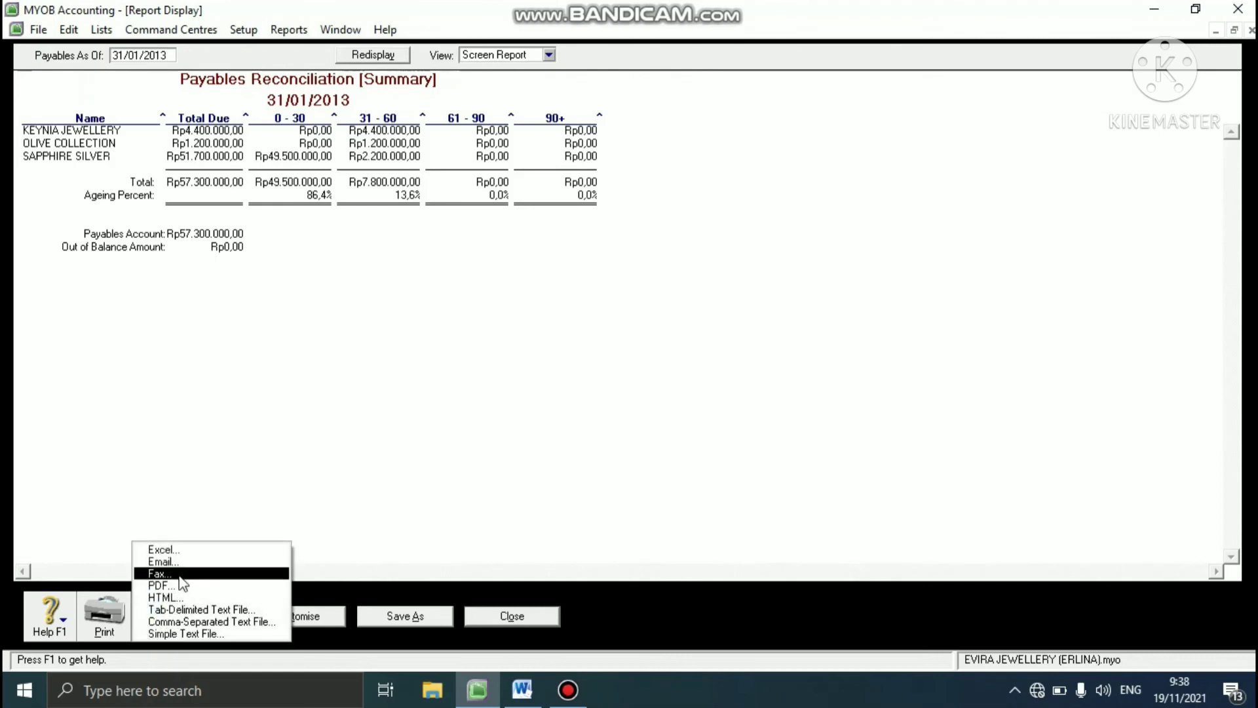
pyautogui.click(177, 587)
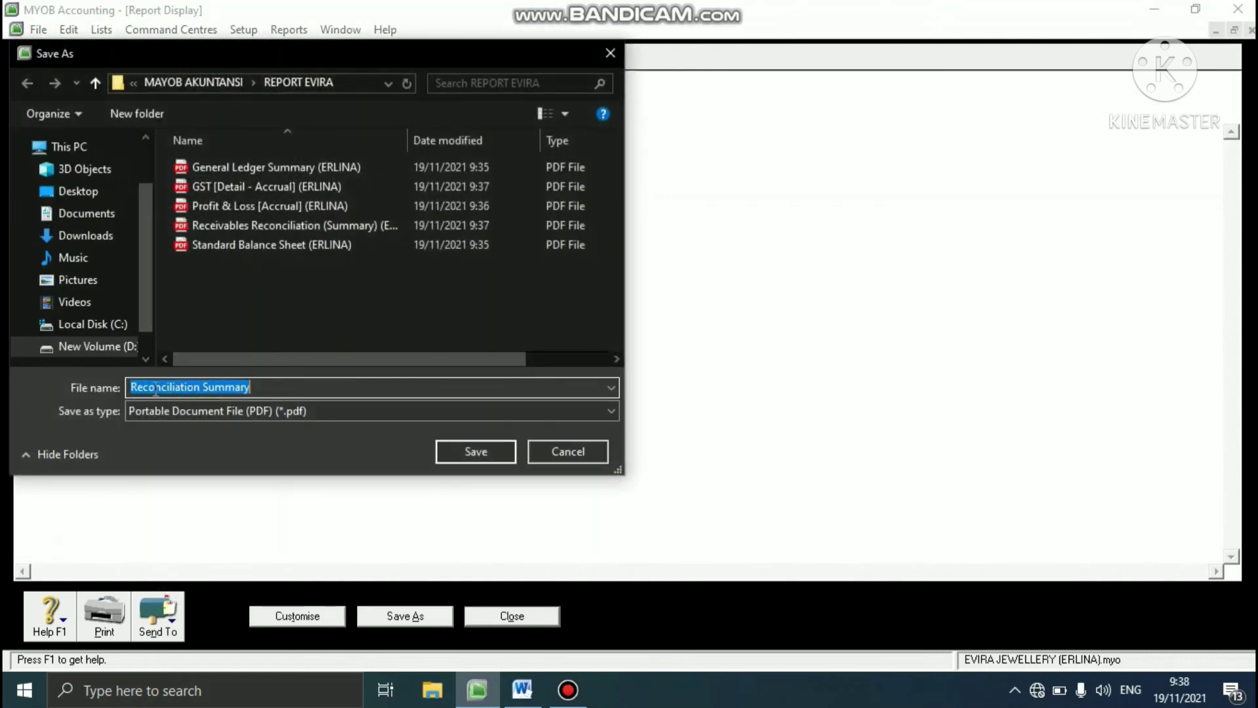
pyautogui.click(134, 386)
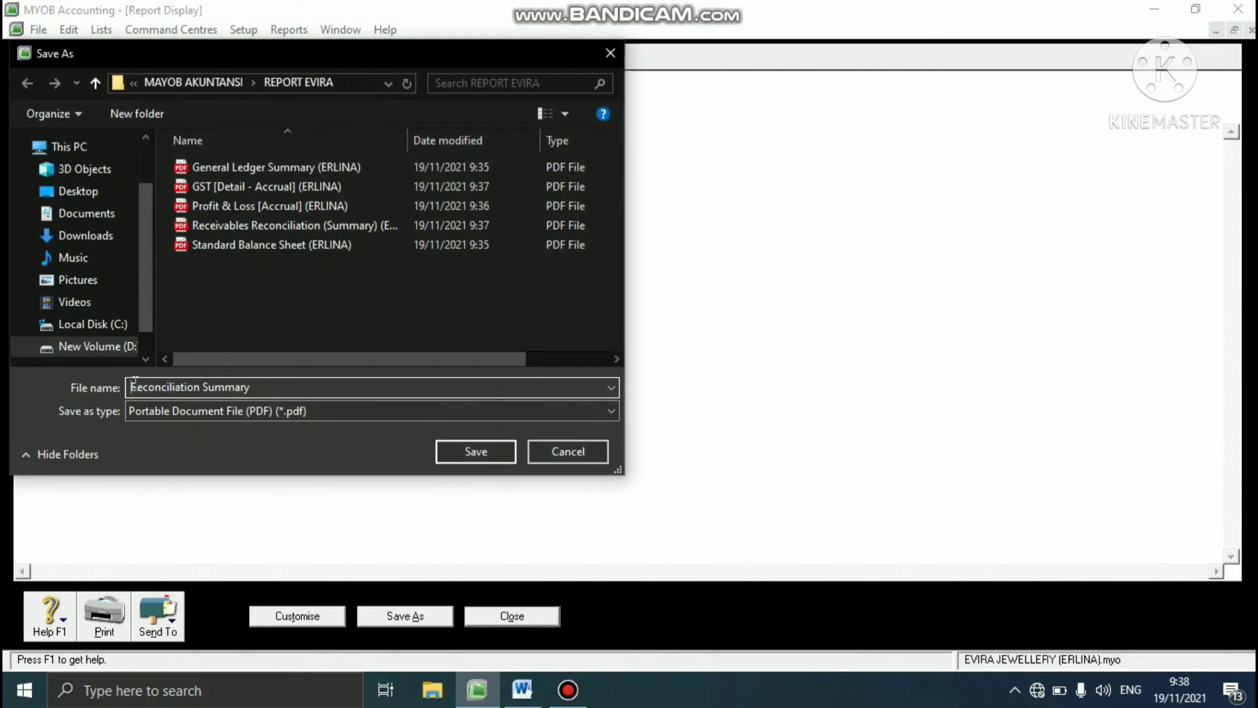
pyautogui.write('Pabl')
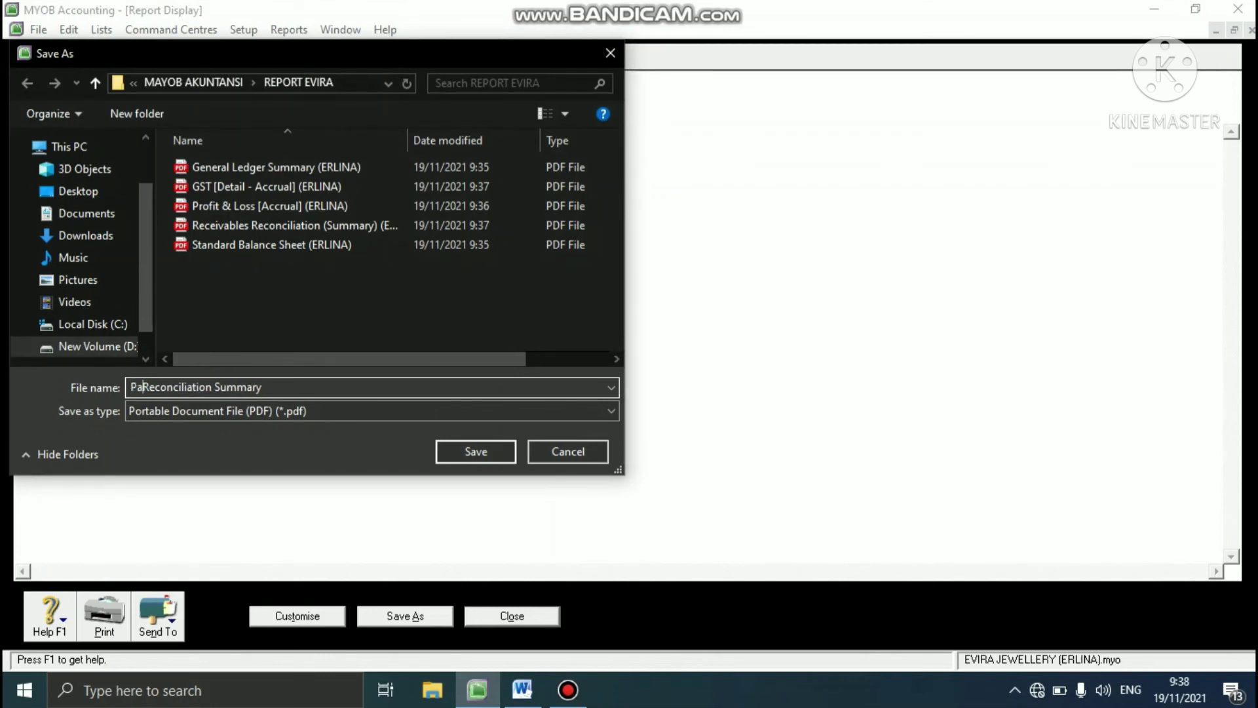
pyautogui.write('es\\\\\\')
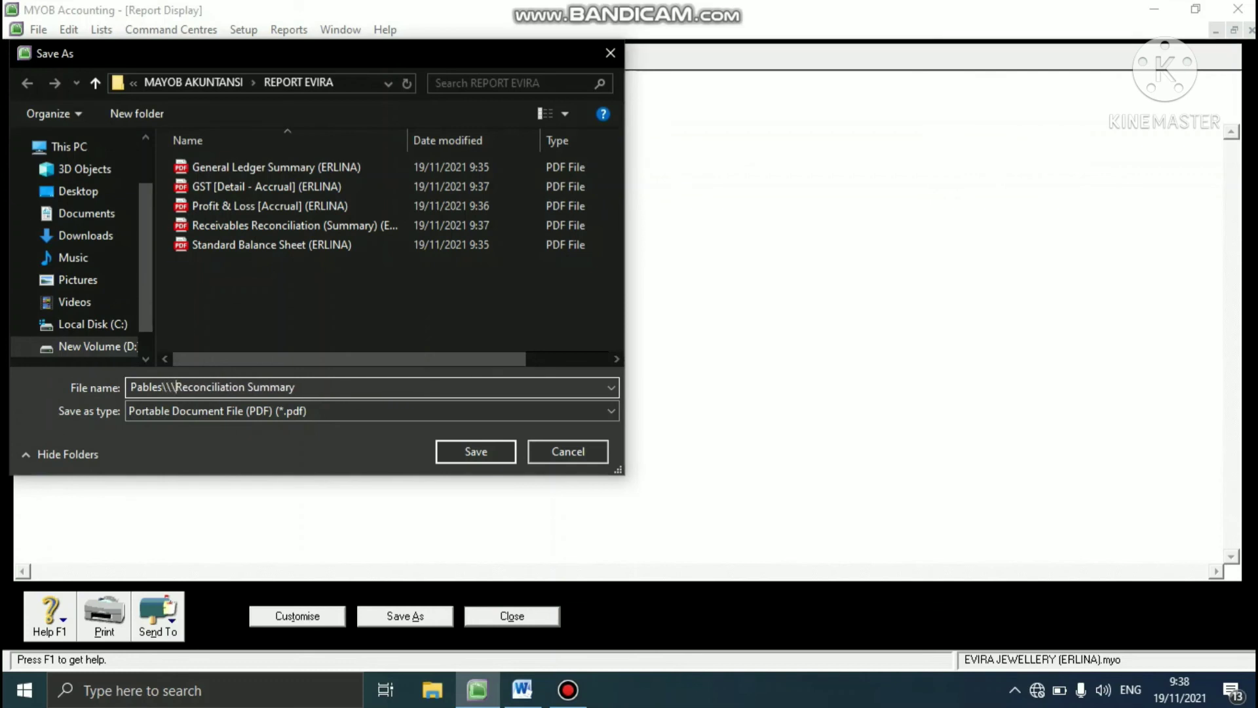
pyautogui.press('BackSpace')
pyautogui.press('BackSpace')
pyautogui.press('BackSpace')
pyautogui.press('BackSpace')
pyautogui.press('BackSpace')
pyautogui.press('BackSpace')
pyautogui.write('ybles')
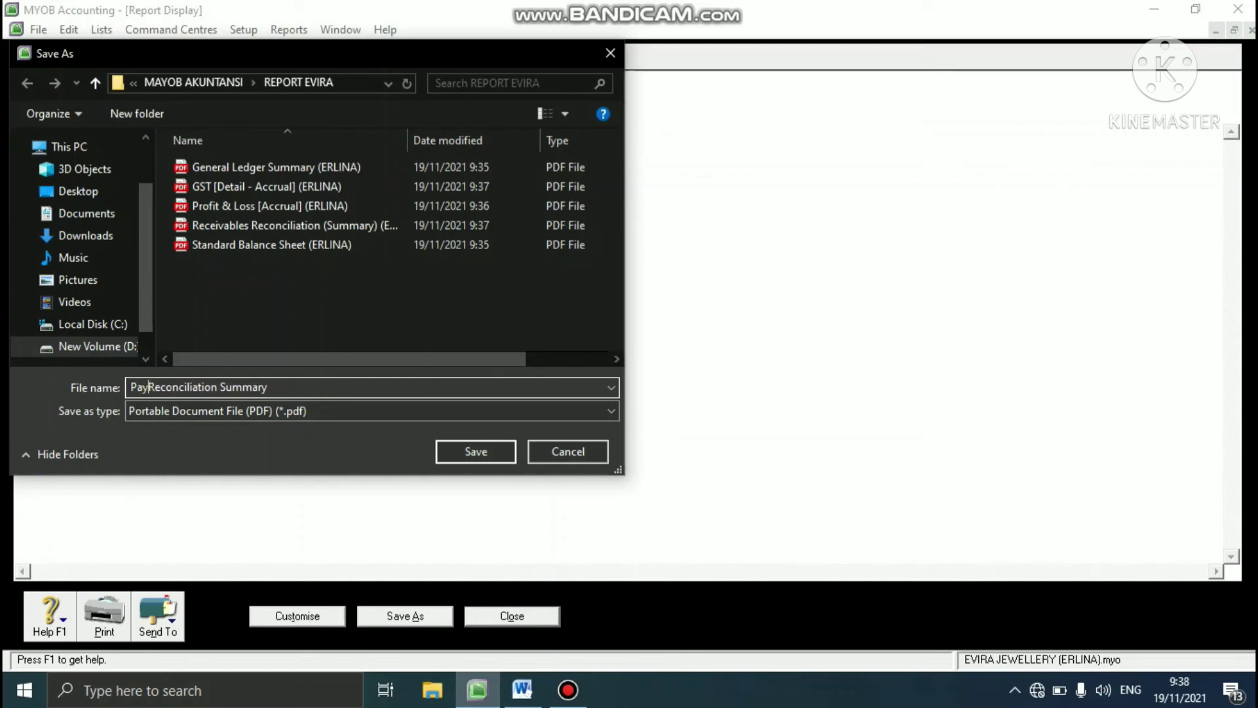
# - Complete the file name as "Paybles Reconciliation (Summary)" plus the preparer's name in parentheses, save the PDF and close the report
pyautogui.click(244, 387)
pyautogui.write('(')
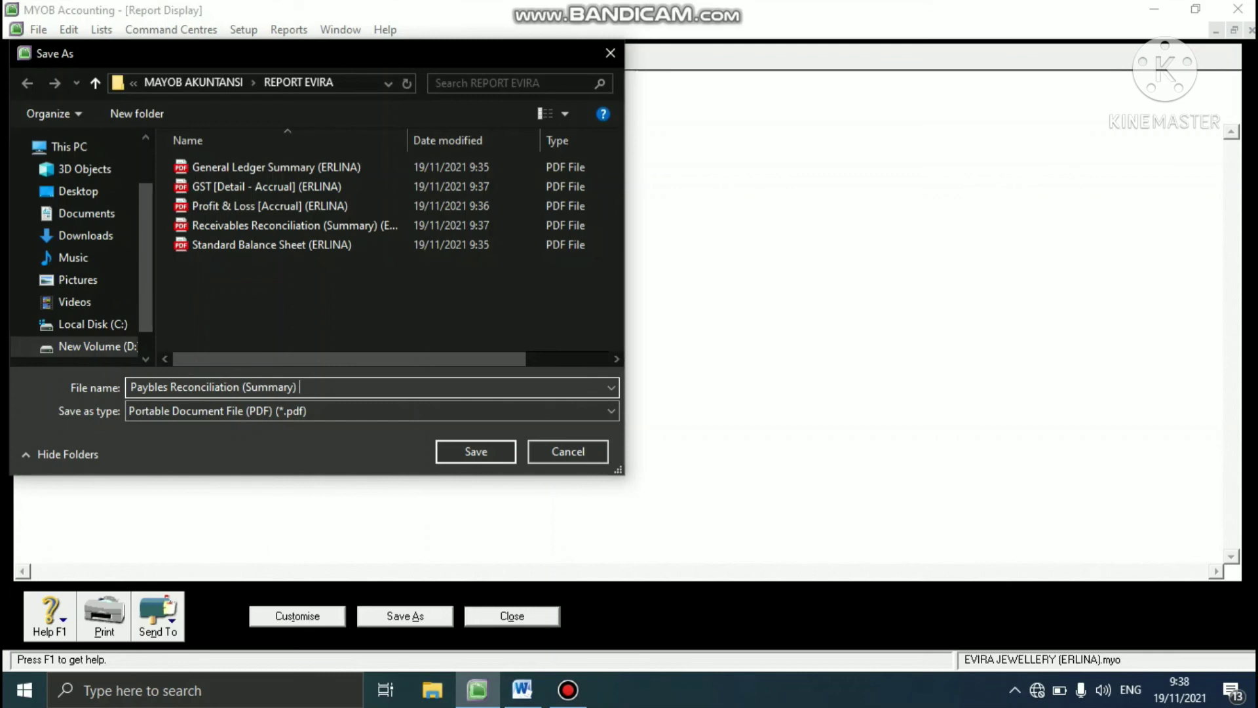
pyautogui.write('ERLINA)')
pyautogui.click(472, 454)
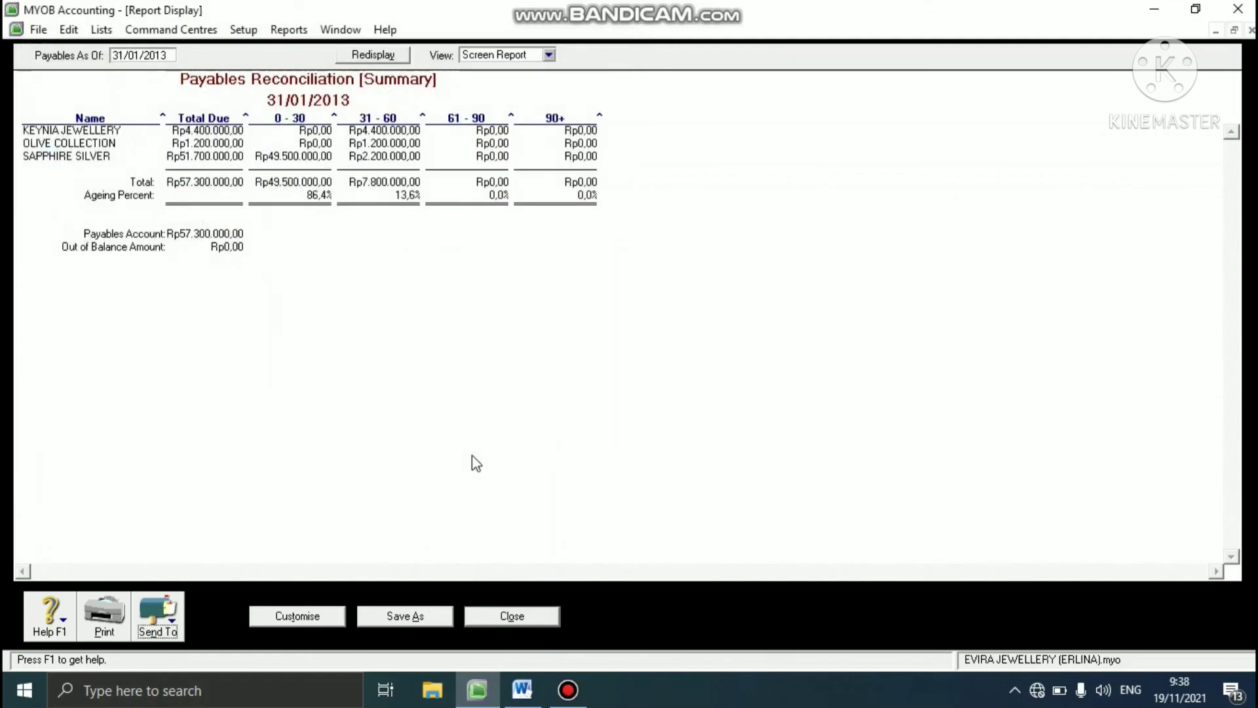
pyautogui.click(510, 615)
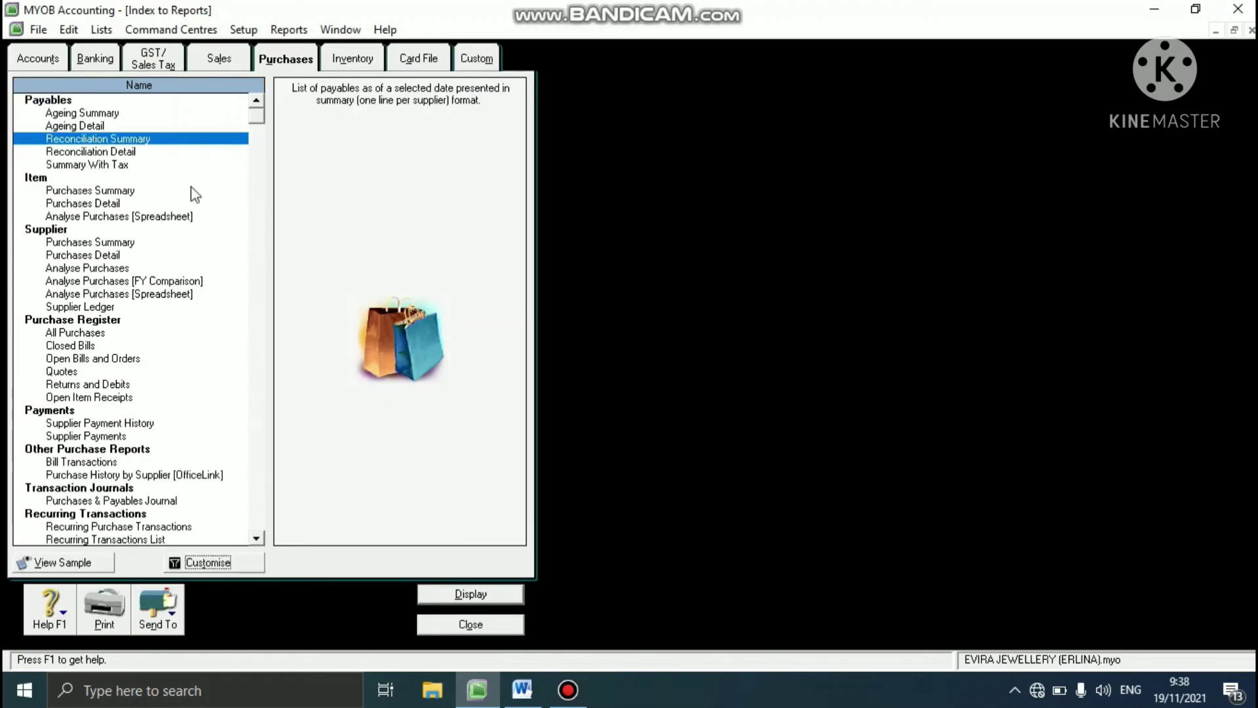
# - Display the Bank Register report from the Banking reports for all accounts, dated 01/01/2013 to 31/01/2013
pyautogui.click(101, 65)
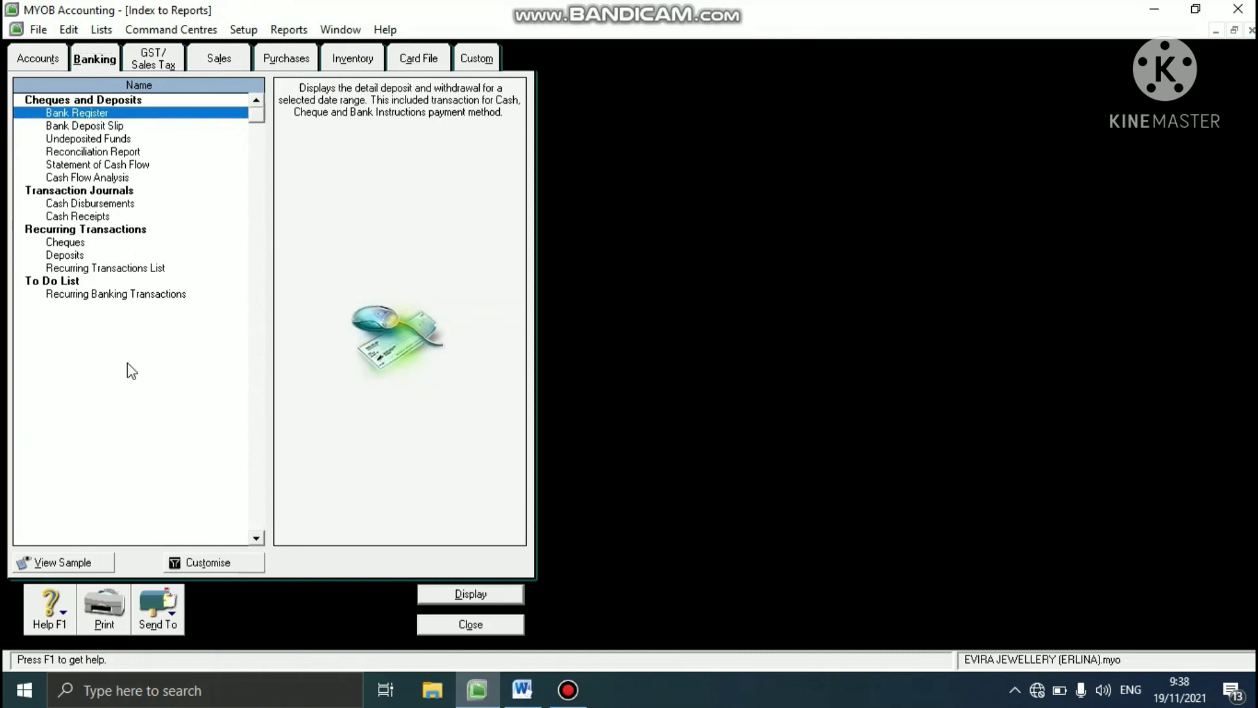
pyautogui.click(185, 562)
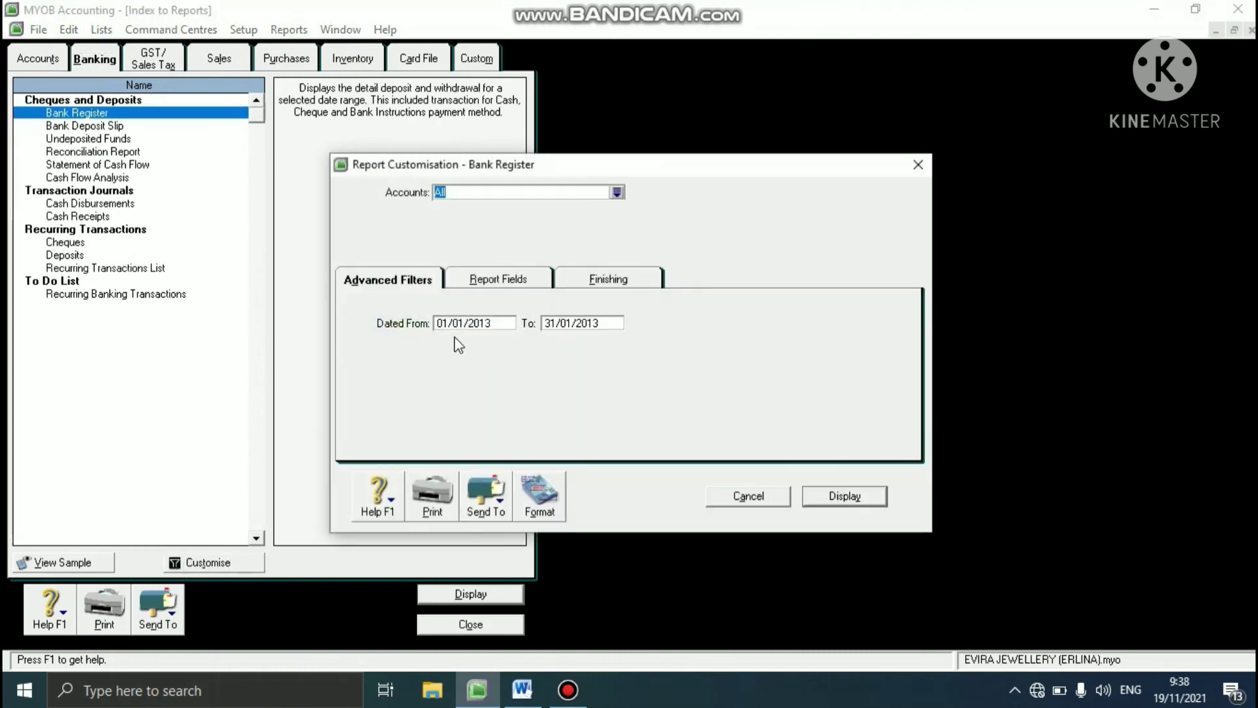
pyautogui.click(851, 498)
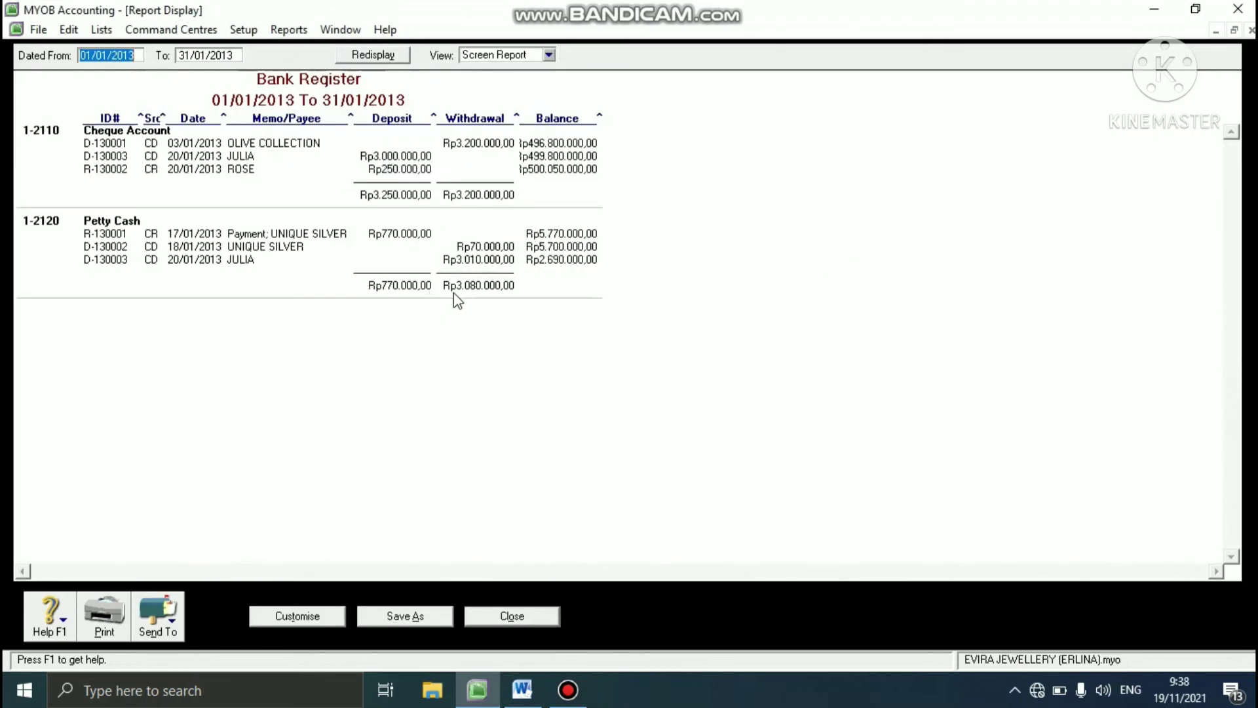
# - Export the report to a PDF named "Bank Register" plus the preparer's name in parentheses, and close the report
pyautogui.click(173, 628)
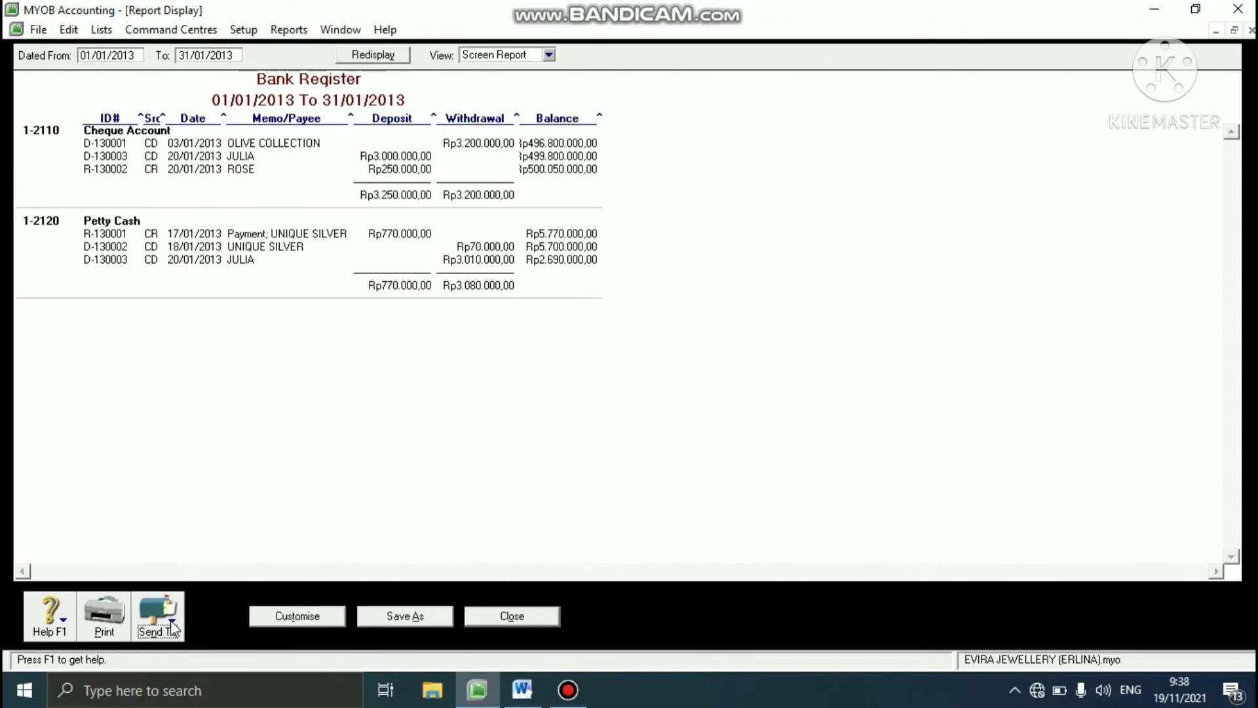
pyautogui.click(172, 584)
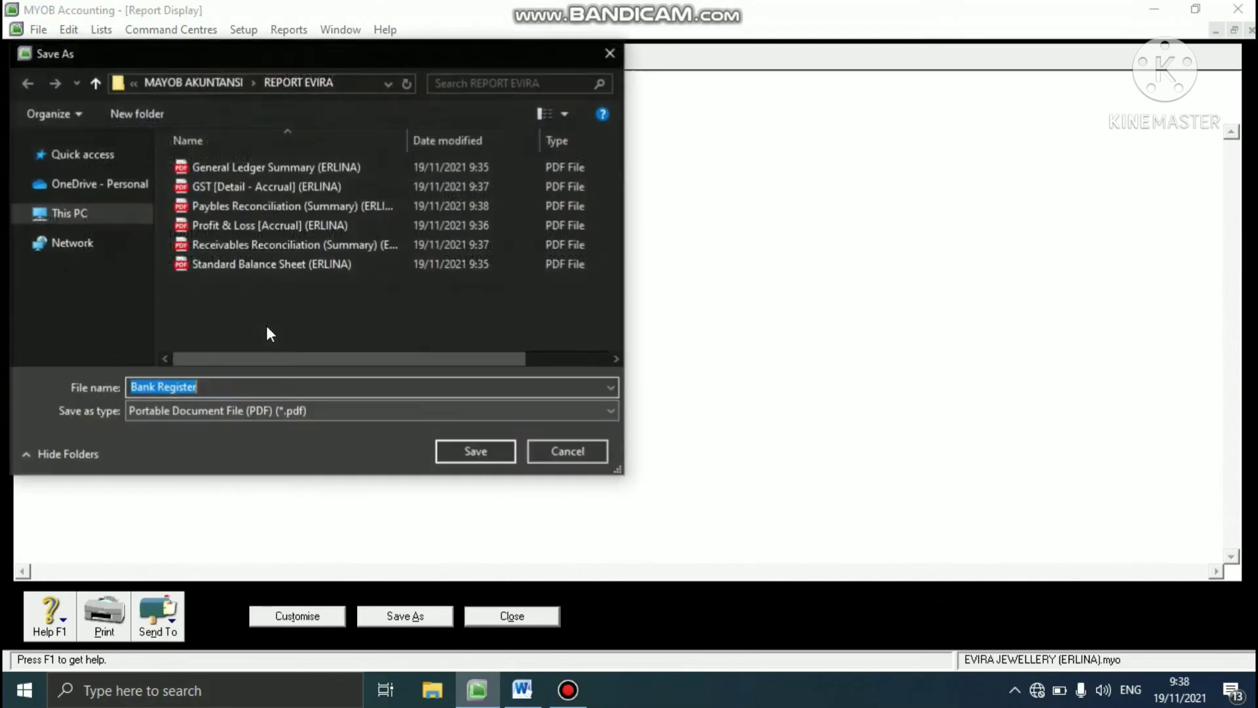
pyautogui.click(214, 392)
pyautogui.write('(')
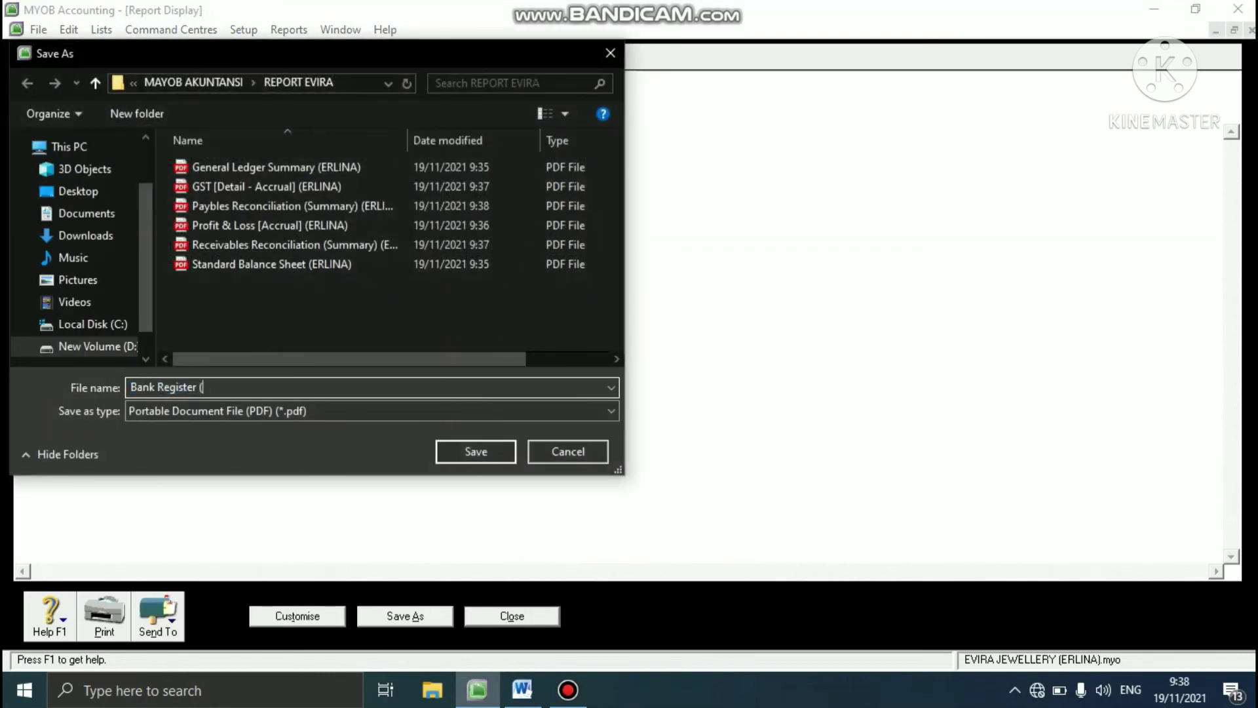
pyautogui.write('ERLINA')
pyautogui.click(497, 451)
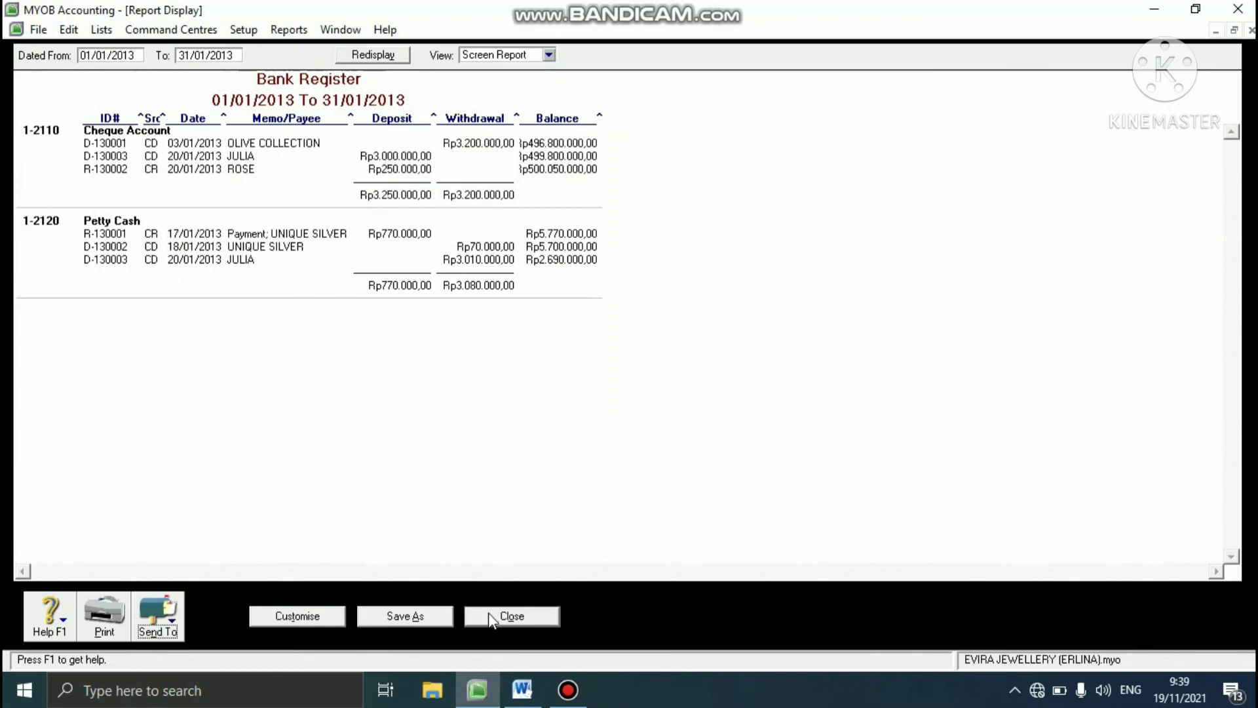
pyautogui.click(495, 617)
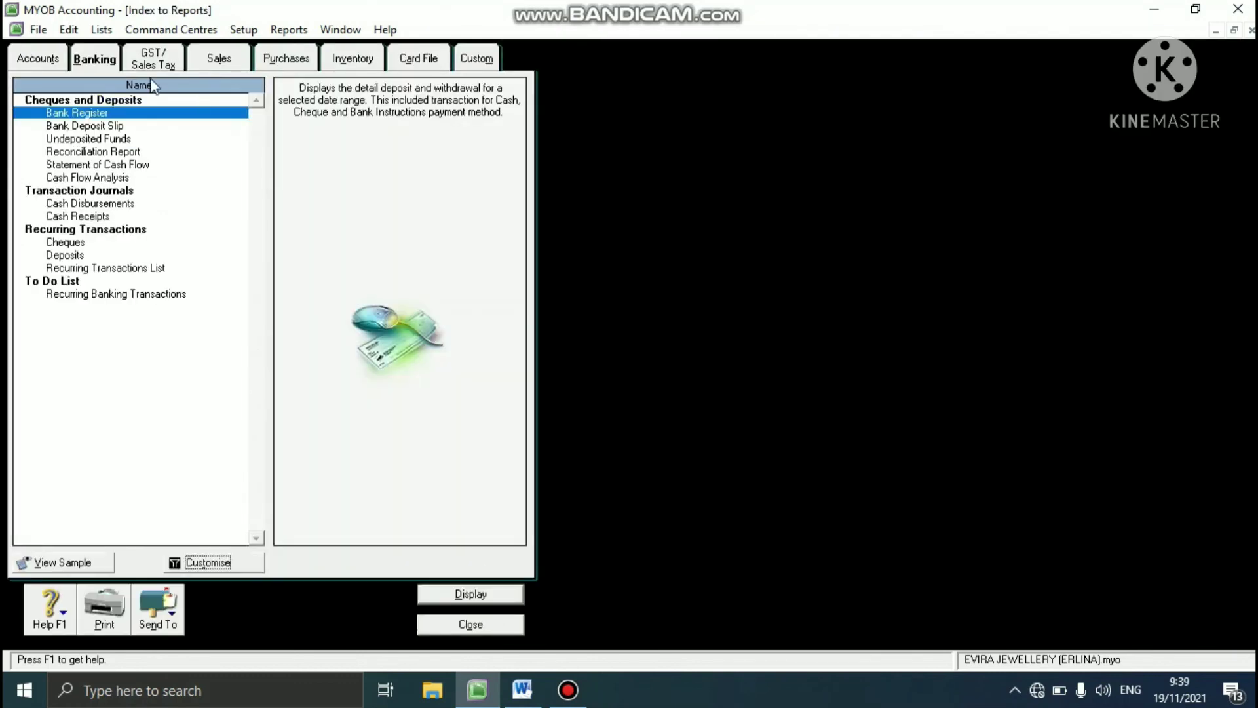
# - Display the banking Reconciliation Report for all accounts with the statement date set to 31/1/2013
pyautogui.click(108, 155)
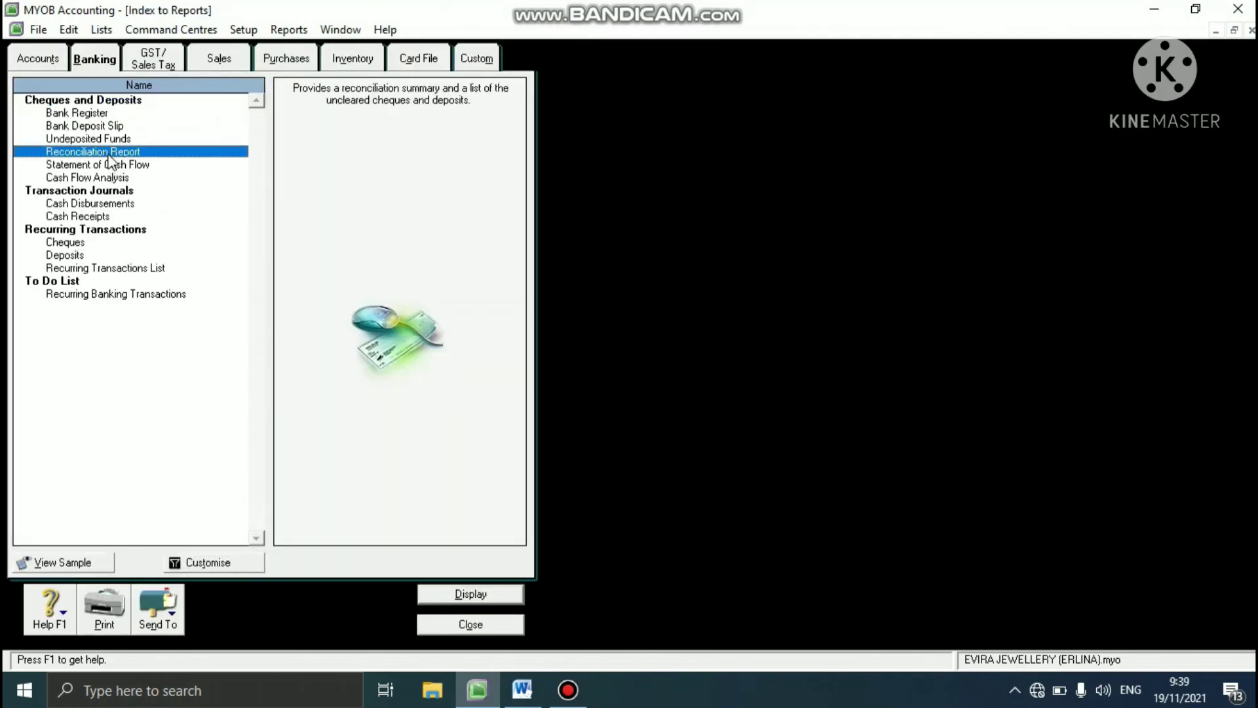
pyautogui.click(197, 565)
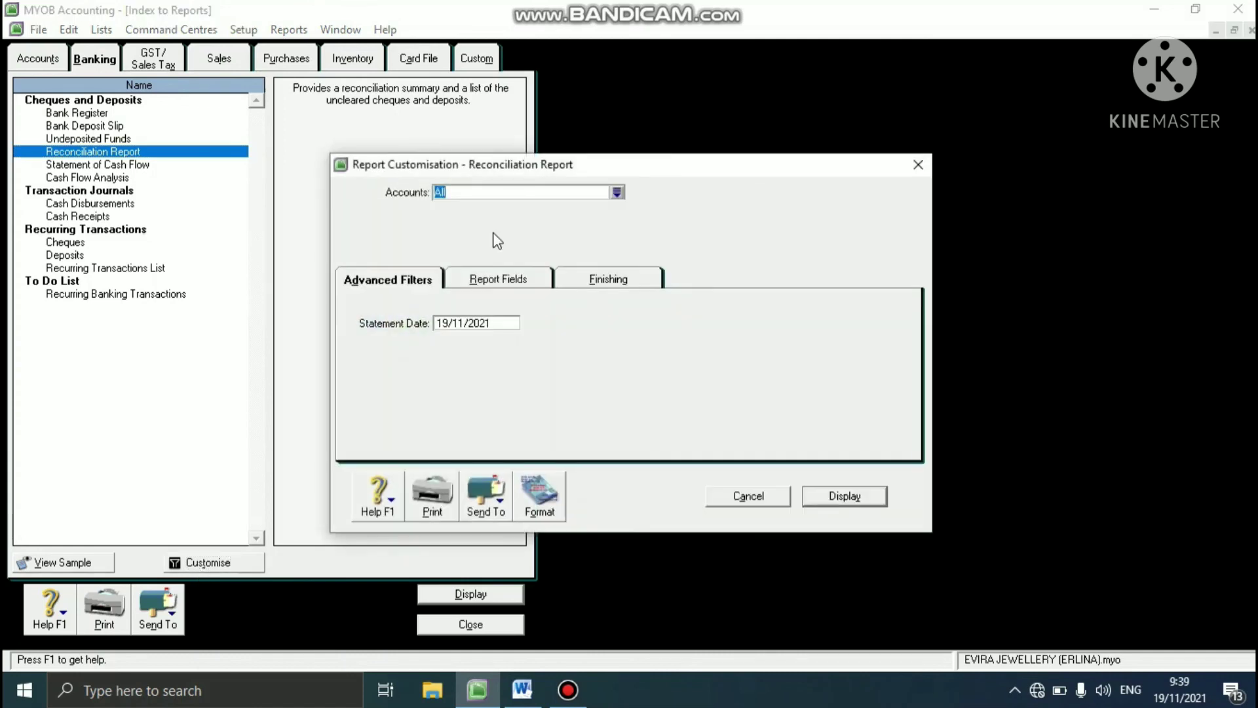
pyautogui.doubleClick(467, 323)
pyautogui.write('31/1/2013')
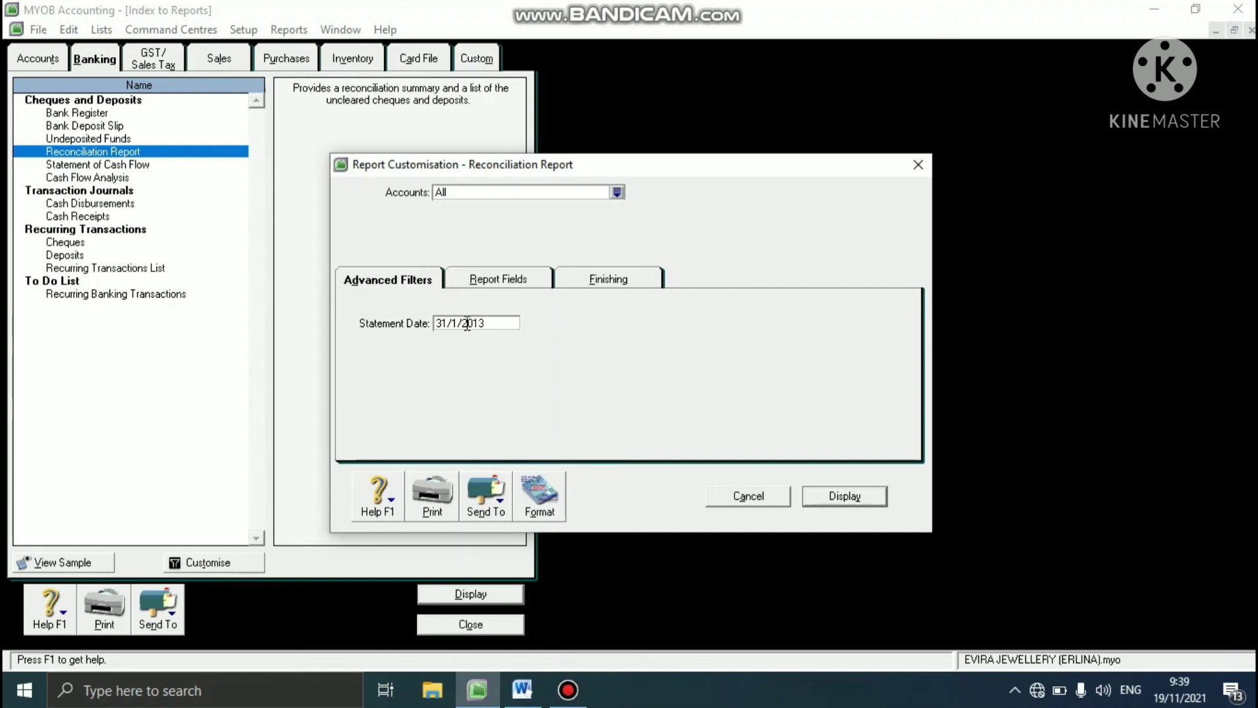
pyautogui.press('Return')
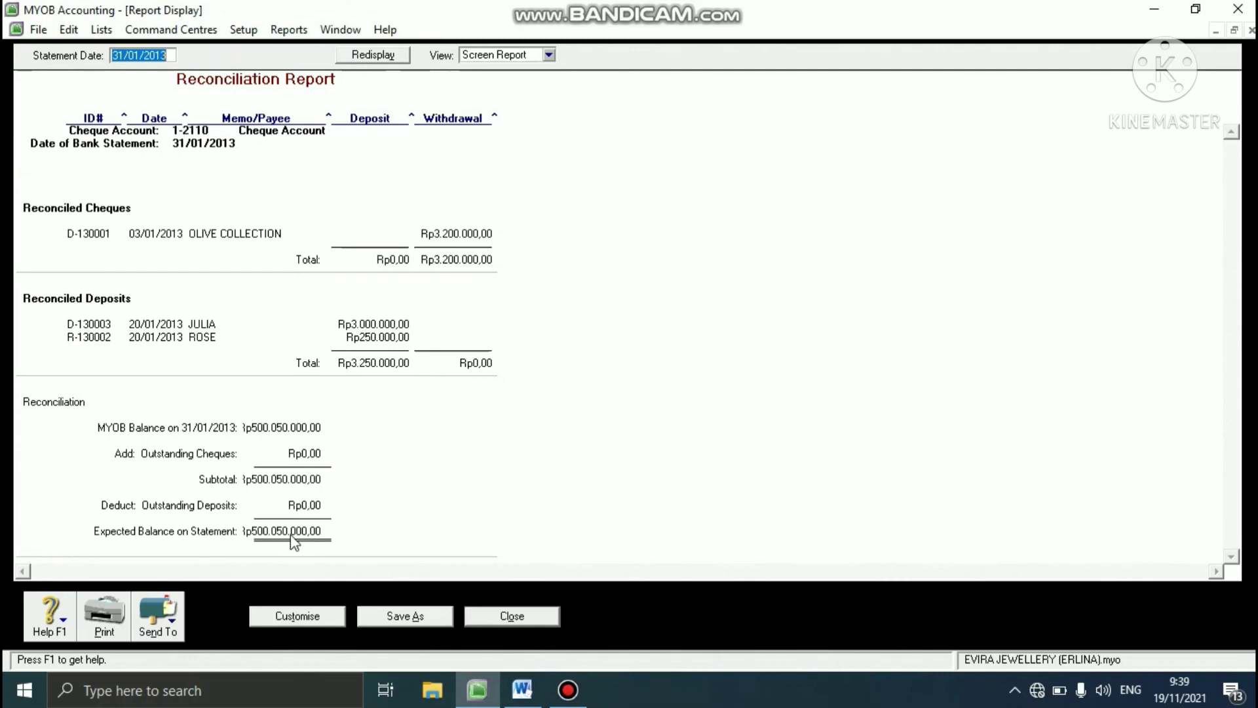
# - Export the report to a PDF named "Reconciliation Report" plus the preparer's name in parentheses, and close the report and the reports index
pyautogui.click(172, 627)
pyautogui.click(192, 585)
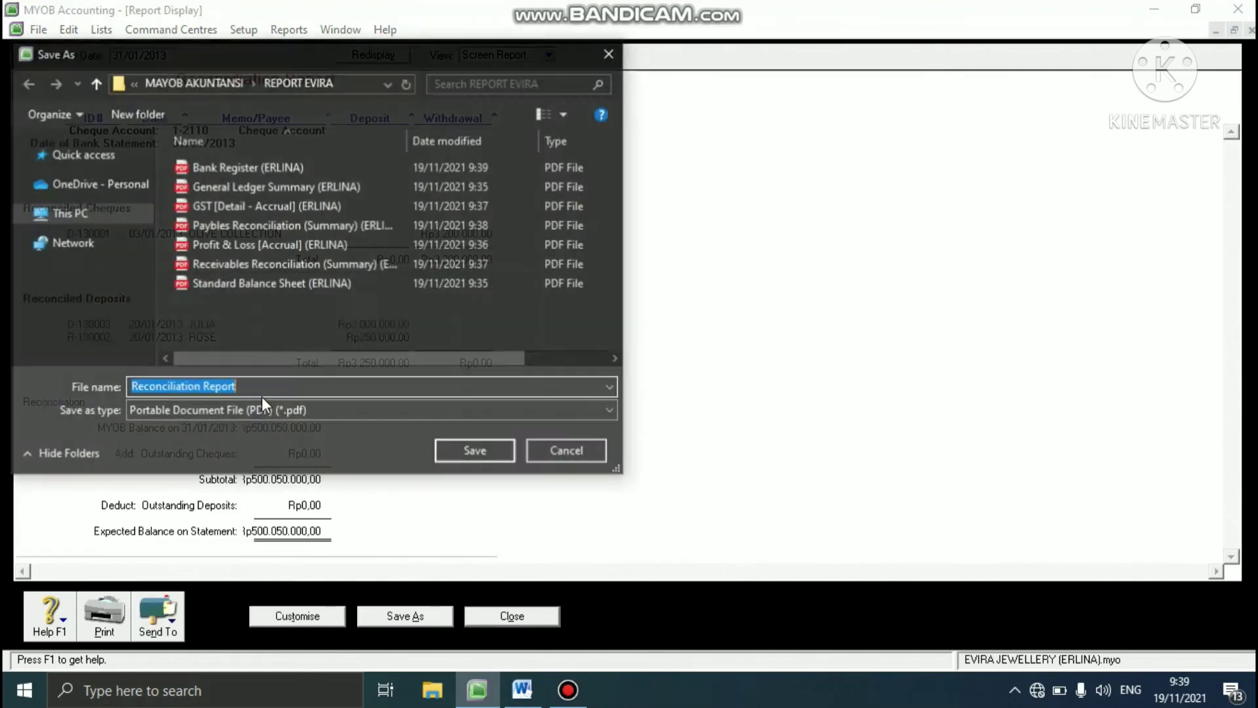
pyautogui.click(259, 389)
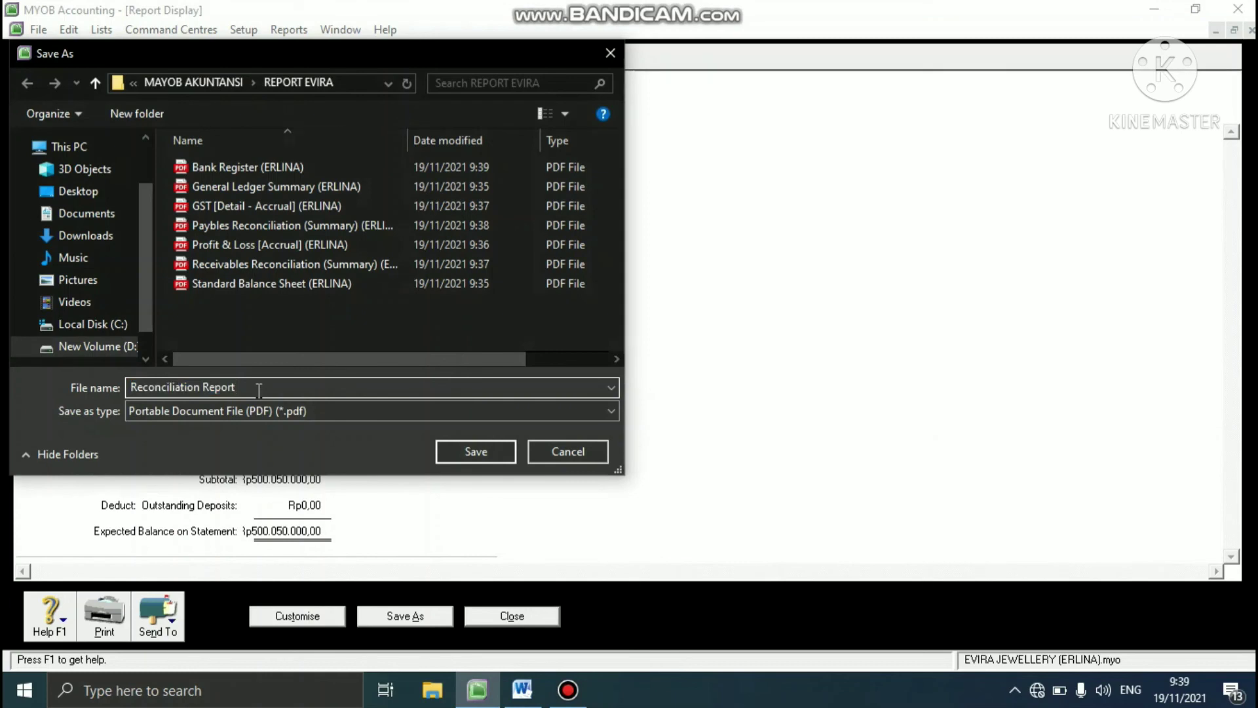
pyautogui.write('(ERLINA)')
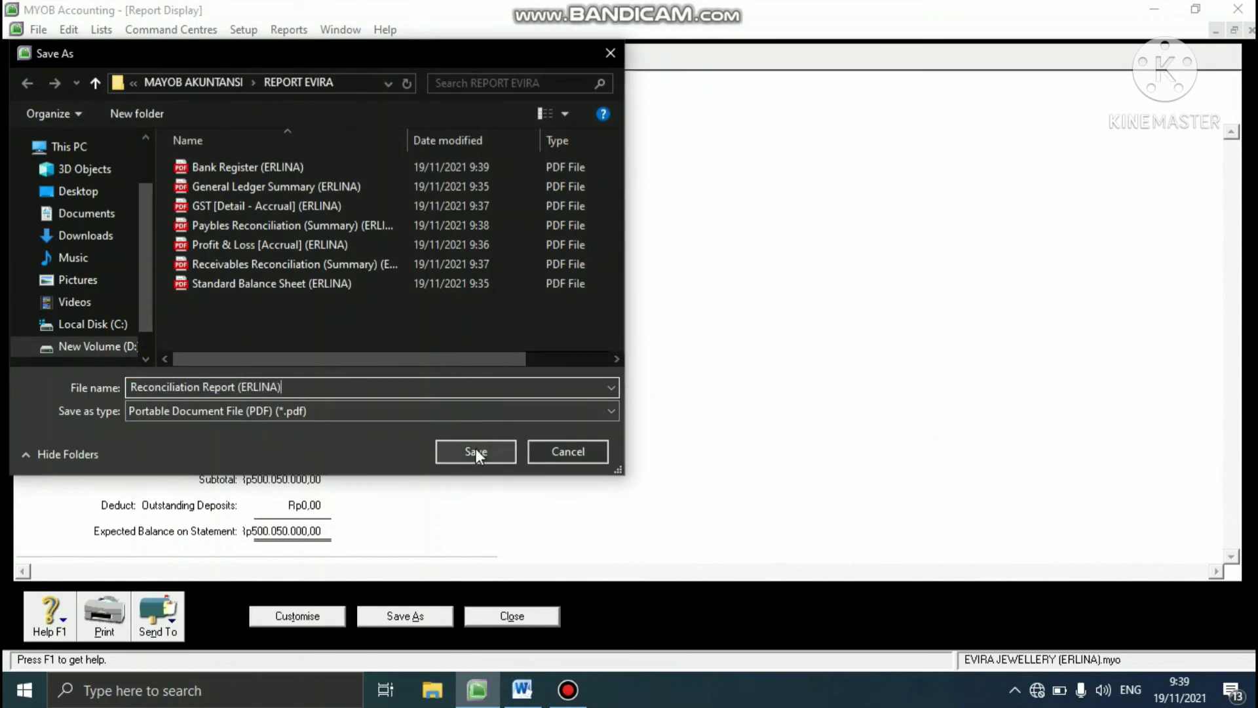
pyautogui.click(475, 451)
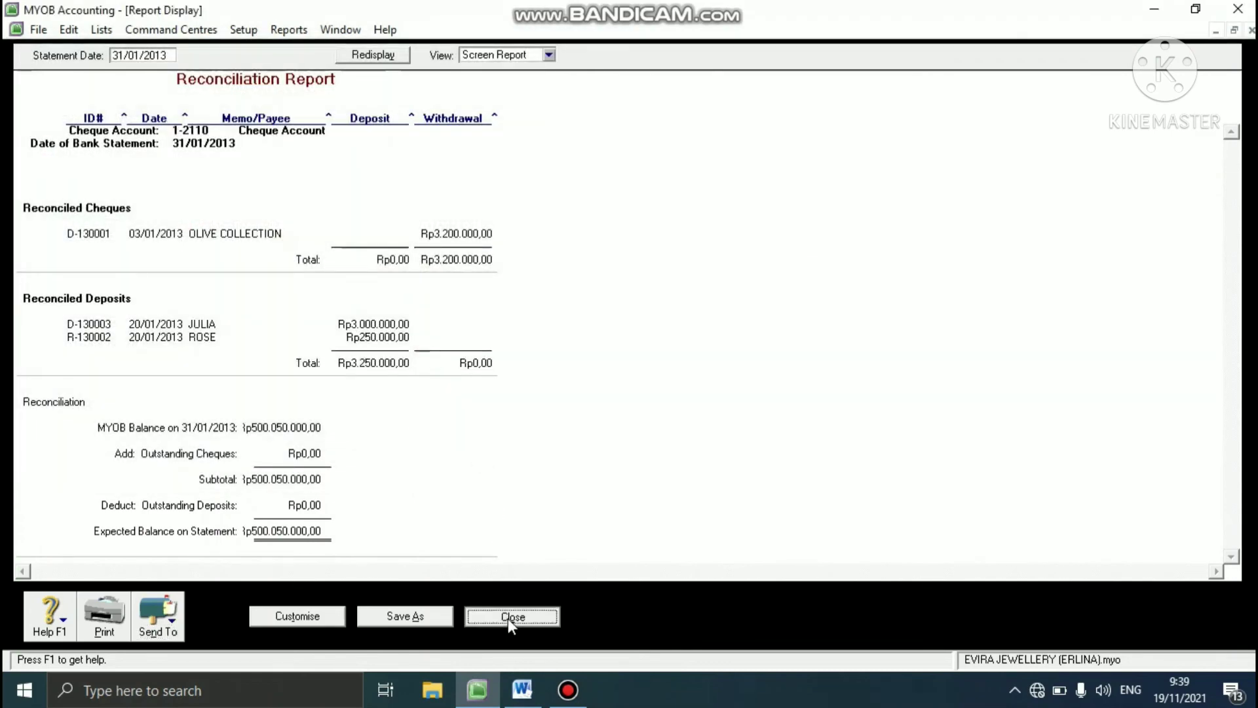
pyautogui.click(509, 621)
pyautogui.click(493, 626)
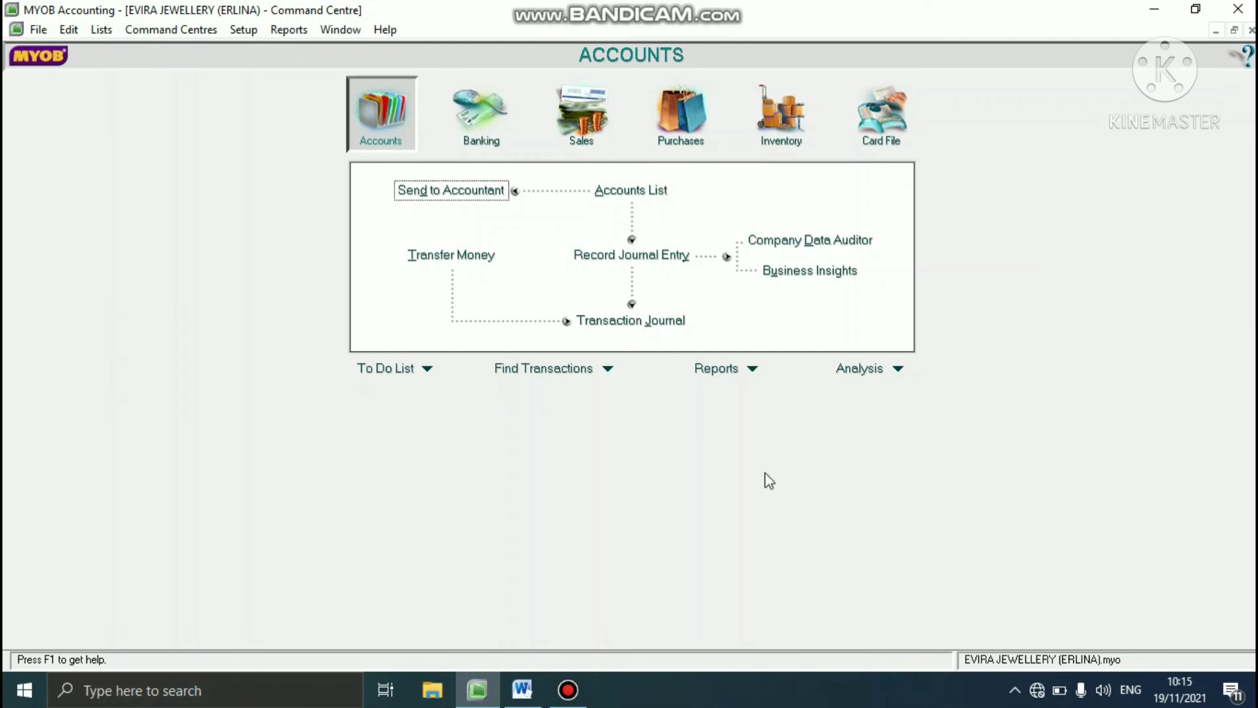
# - Switch to the Word exercise document, review the instructions for tasks 9 and 10, and return to MYOB Accounting
pyautogui.click(521, 687)
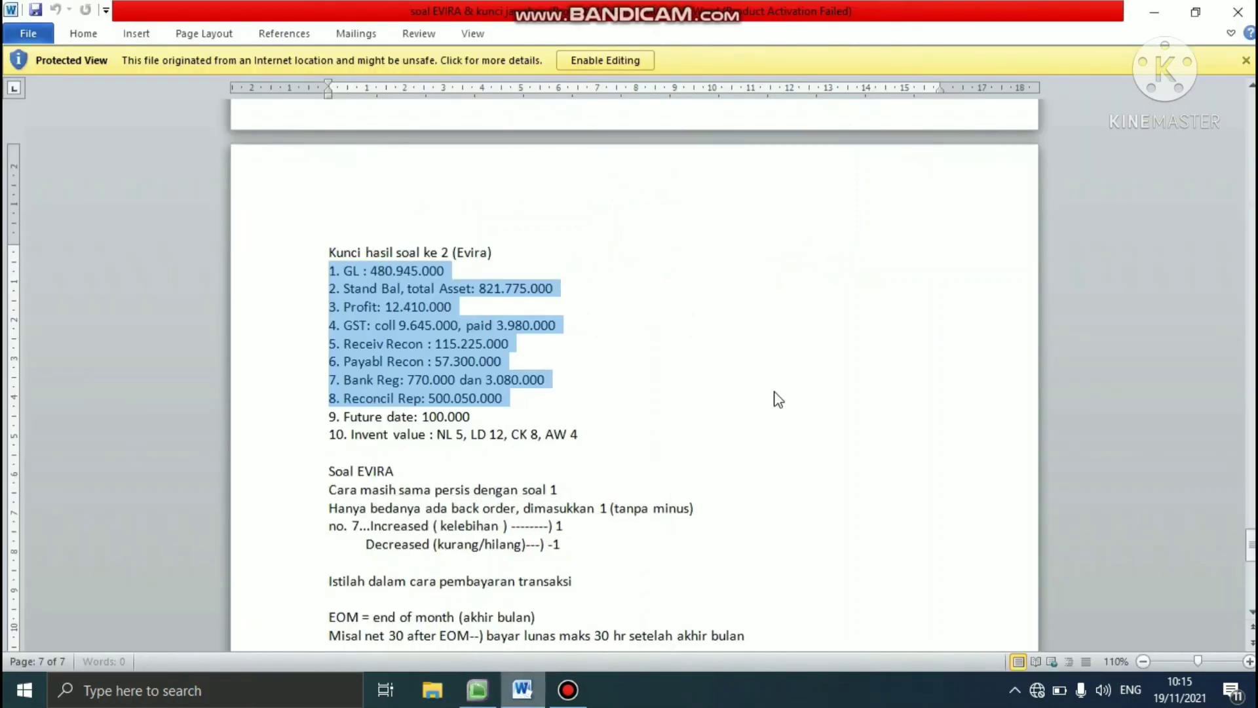
pyautogui.moveTo(1249, 544); pyautogui.dragTo(1249, 447)
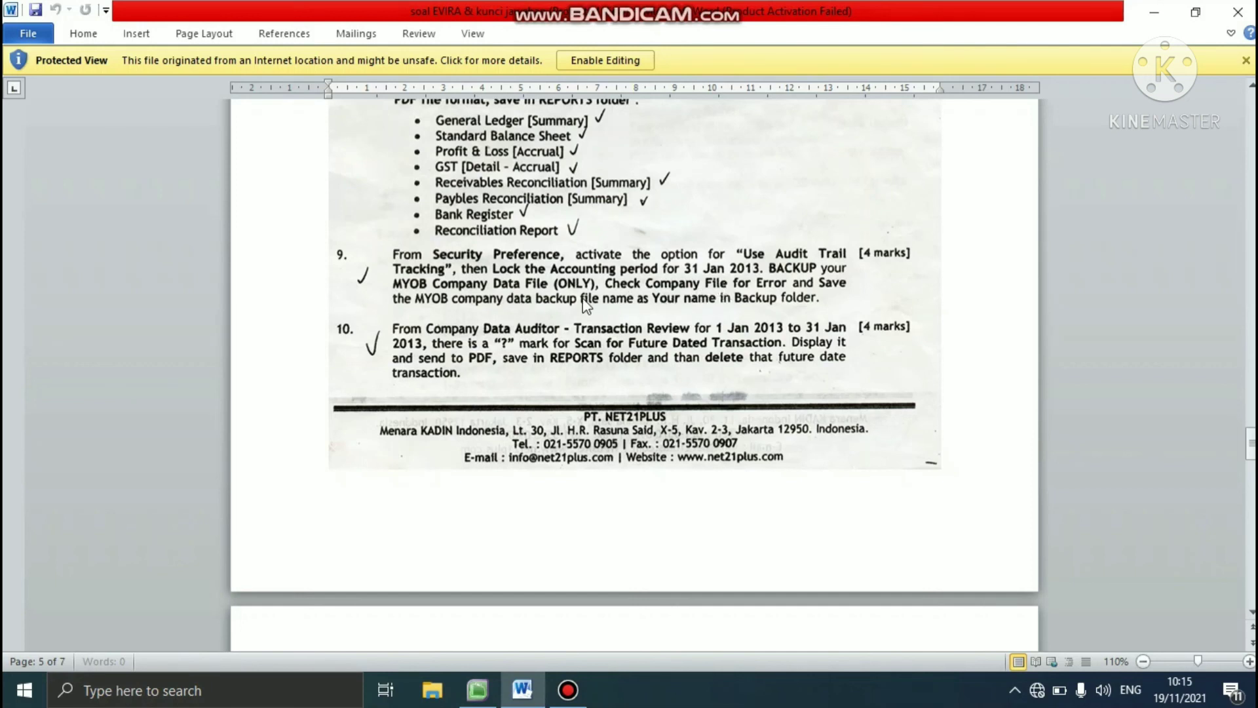
pyautogui.click(478, 693)
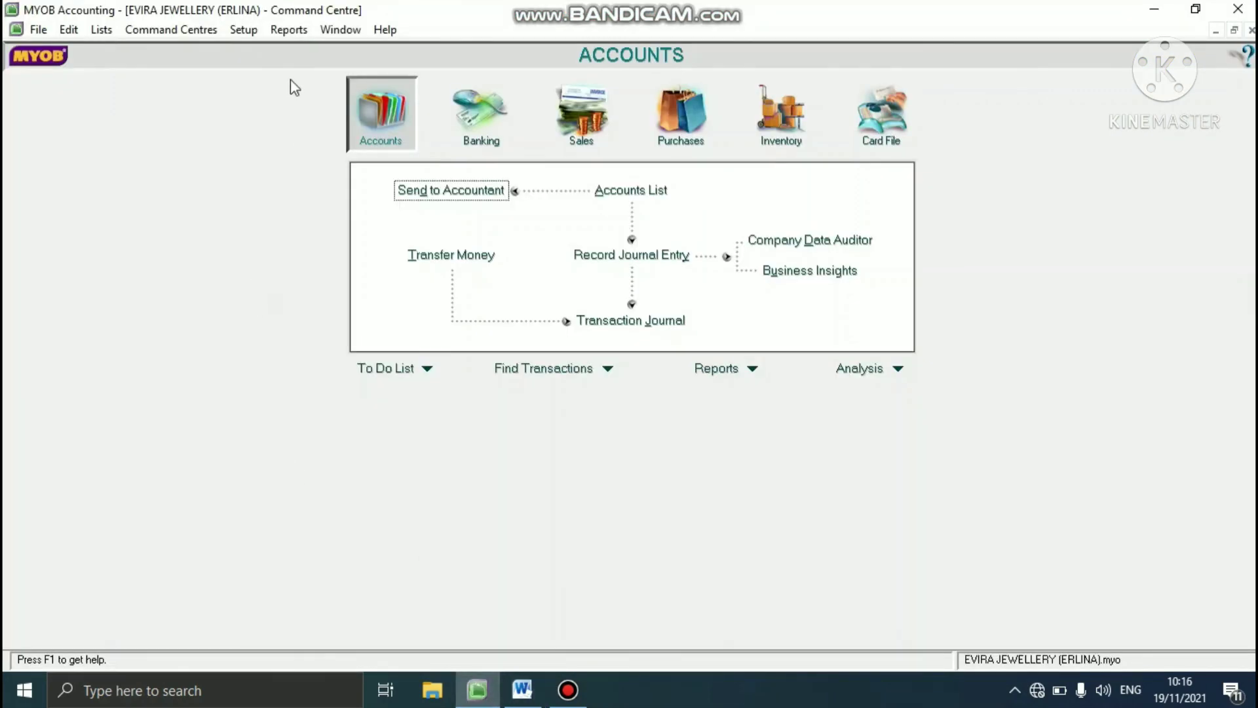
# - Turn on Use Audit Trail Tracking in the security preferences
pyautogui.click(253, 34)
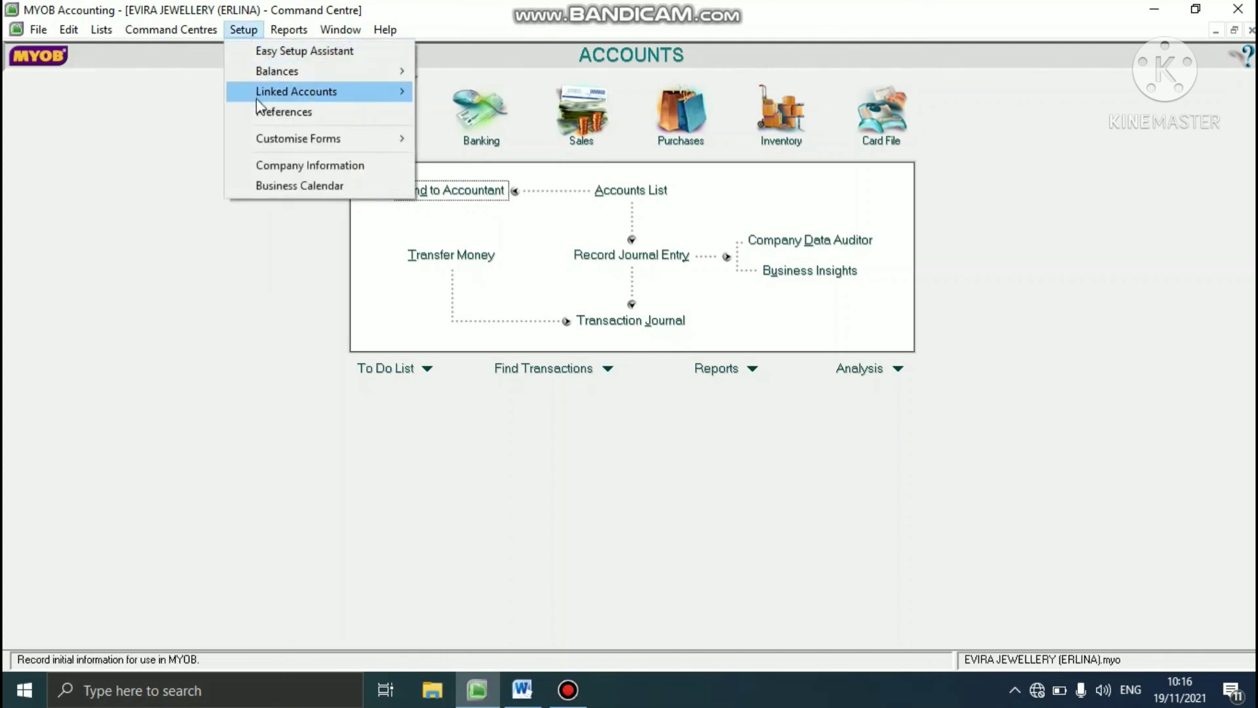
pyautogui.click(282, 112)
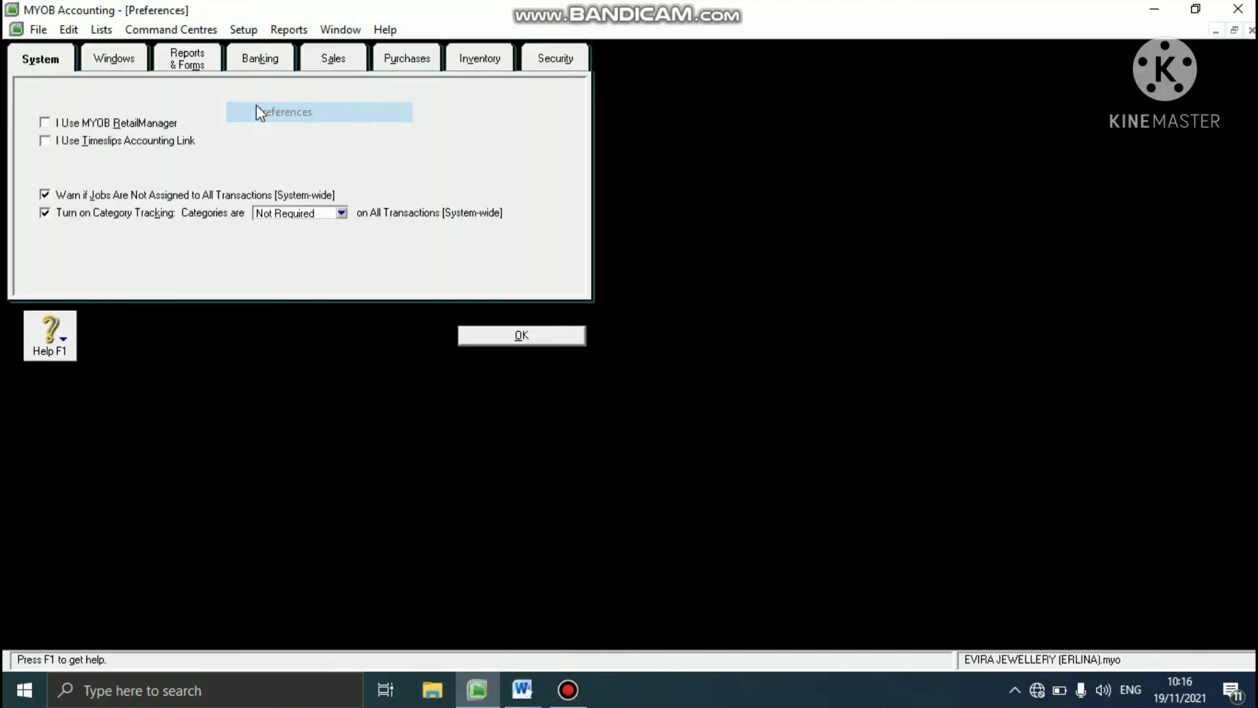
pyautogui.click(537, 59)
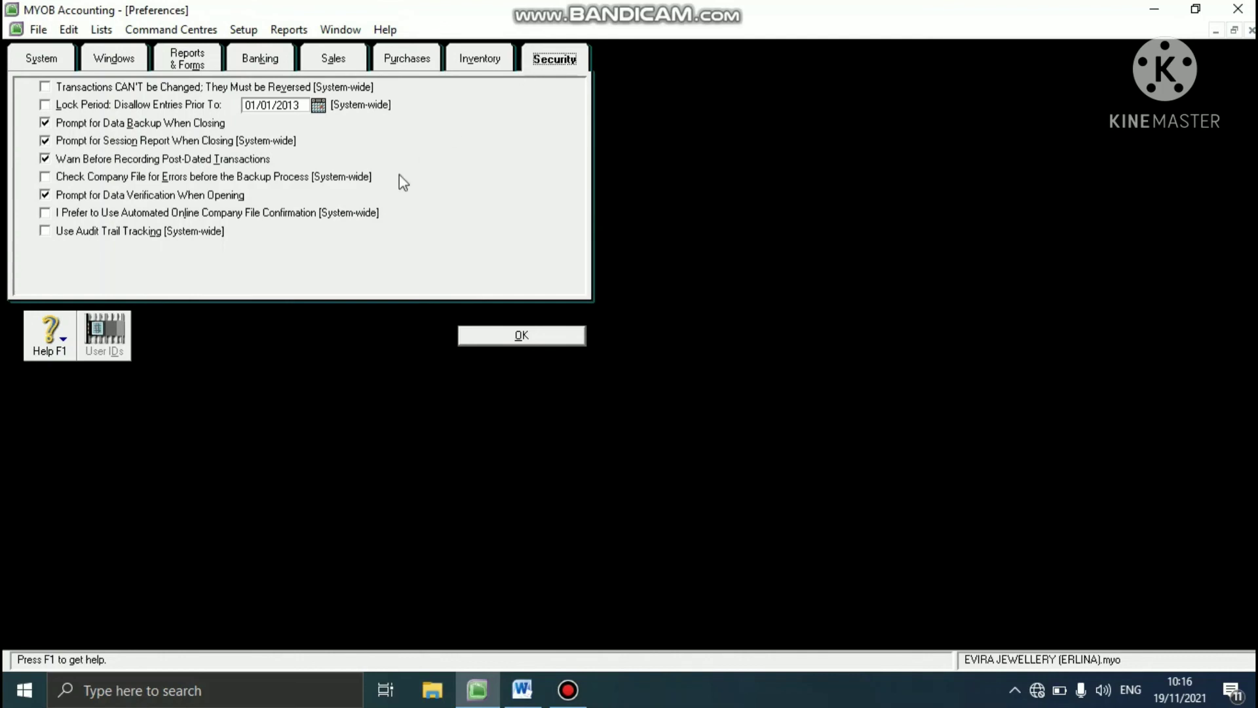
pyautogui.click(46, 231)
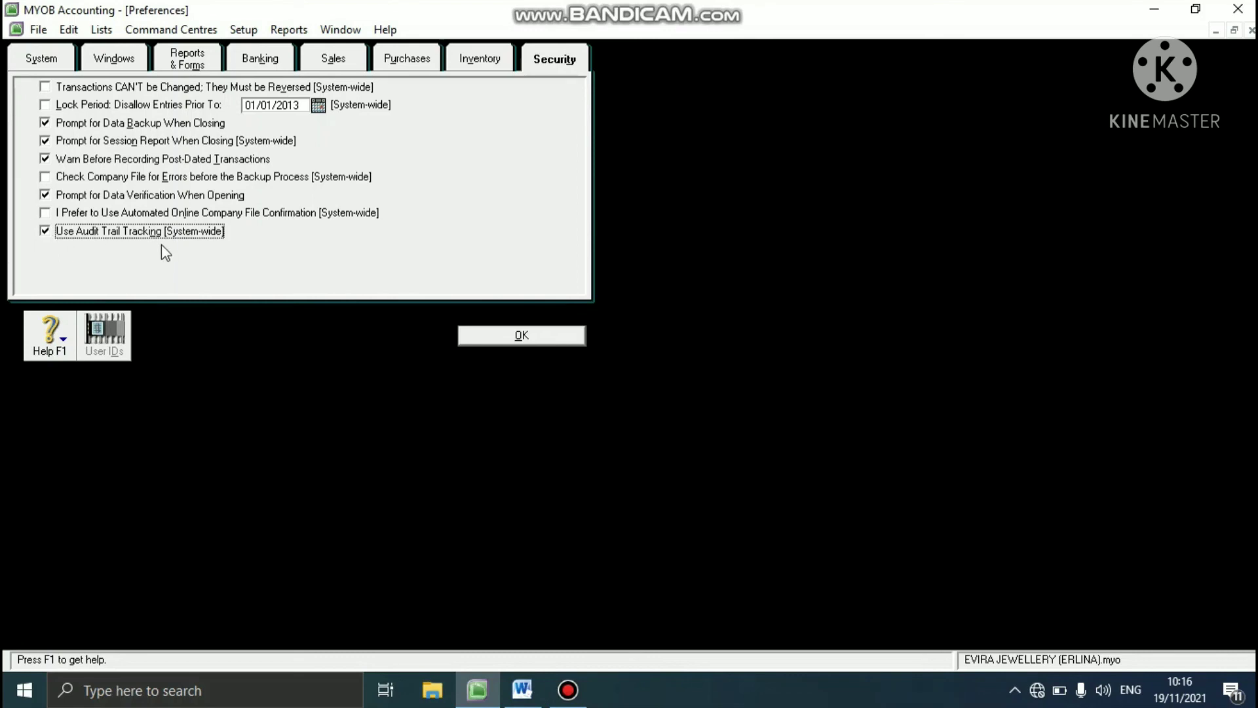
# - Lock the accounting period to disallow entries prior to 31/1/2013 and confirm the preferences
pyautogui.click(45, 104)
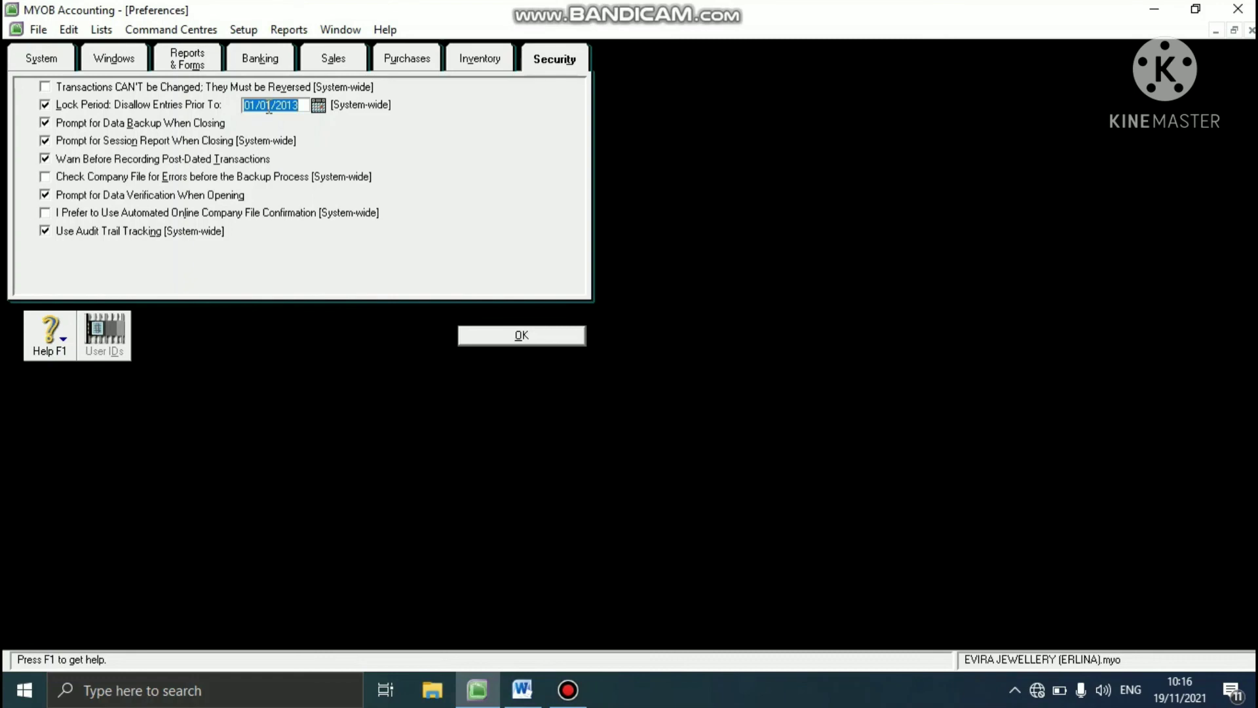
pyautogui.write('31/1/201')
pyautogui.click(471, 336)
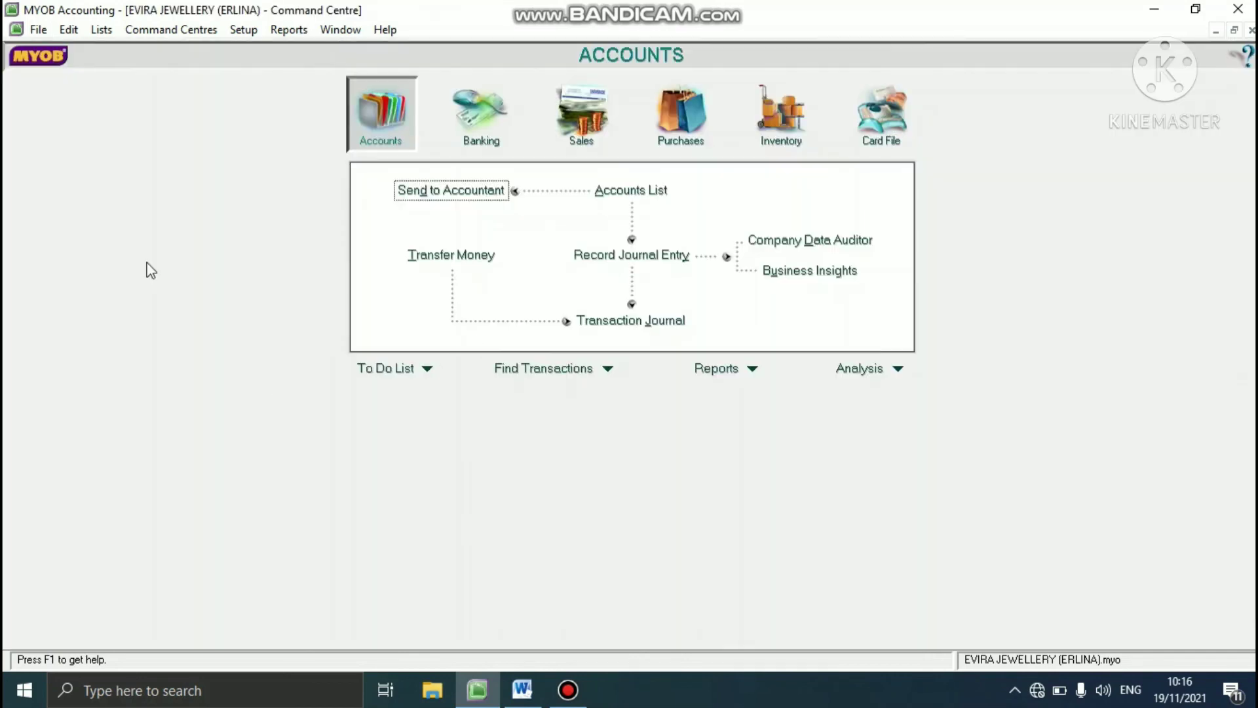
# - Start a backup of the company file only, with the company file checked for errors
pyautogui.click(41, 30)
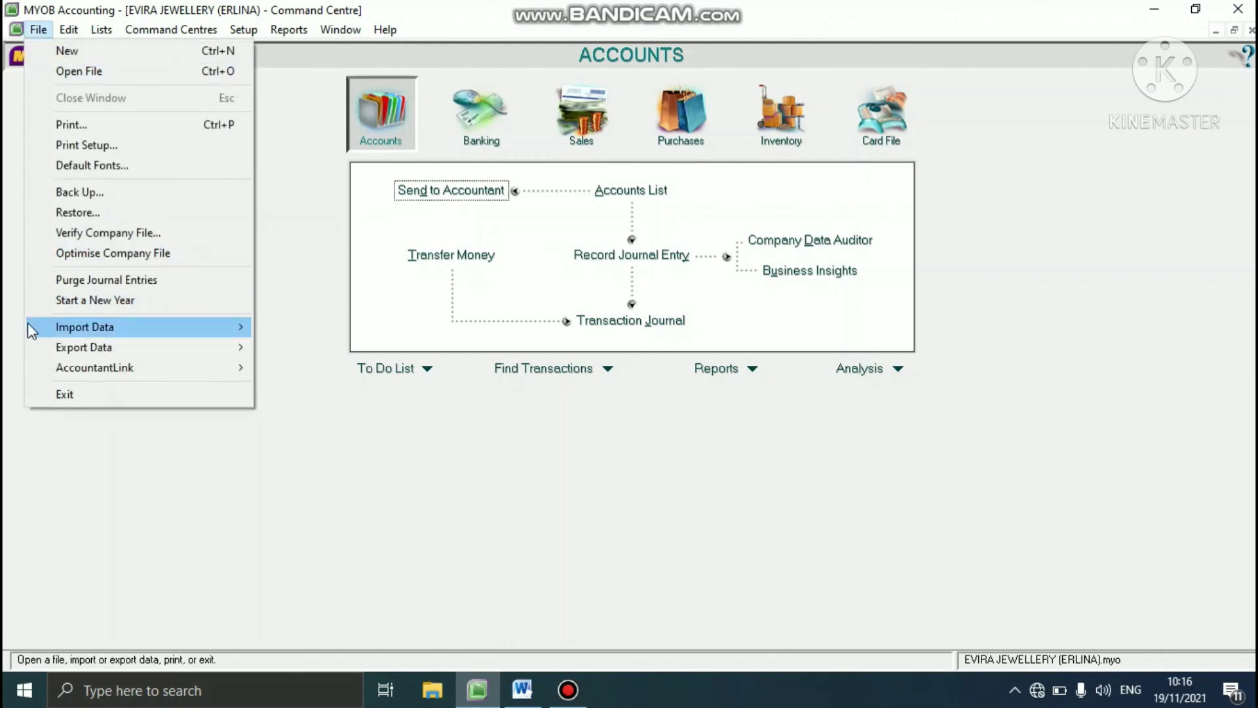
pyautogui.click(76, 191)
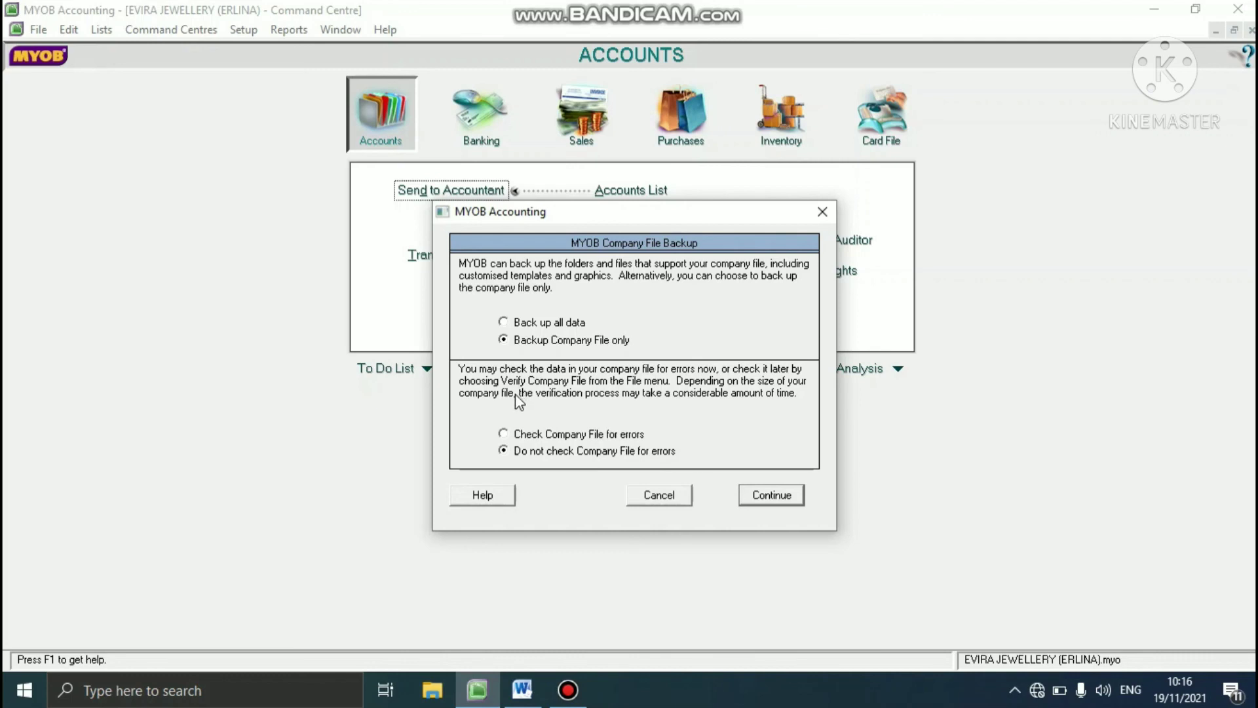
pyautogui.click(503, 435)
pyautogui.click(784, 493)
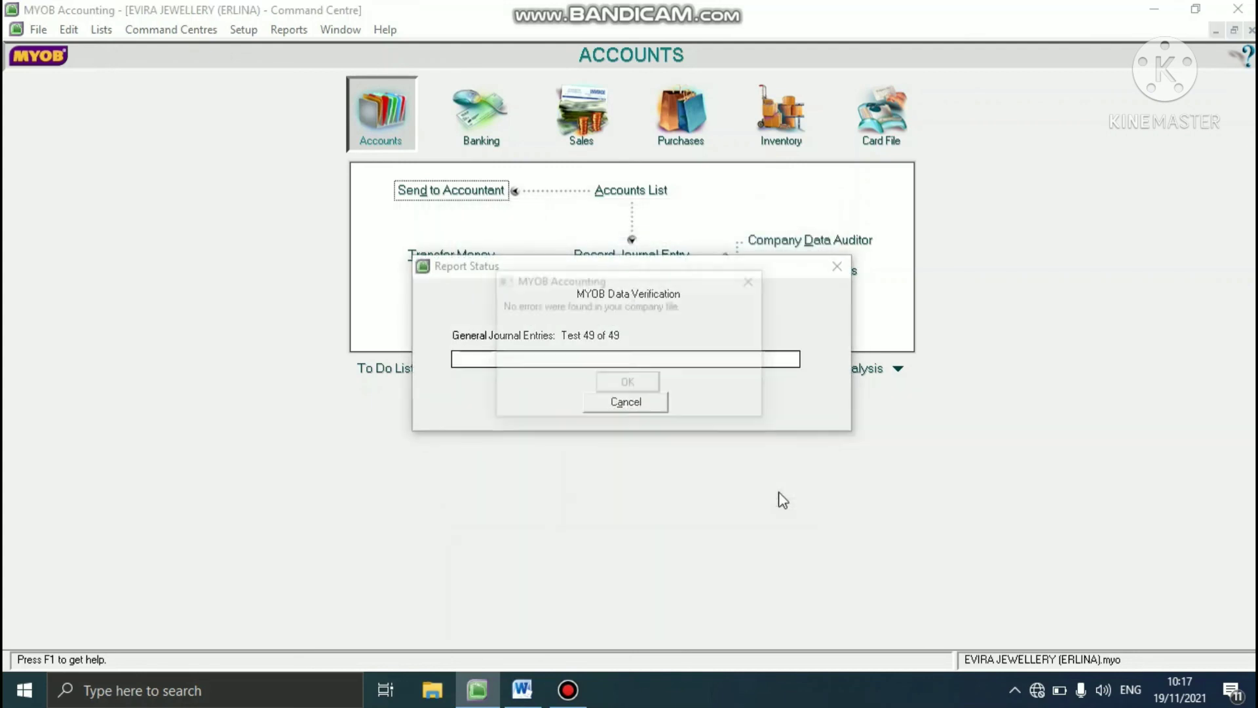
pyautogui.click(658, 386)
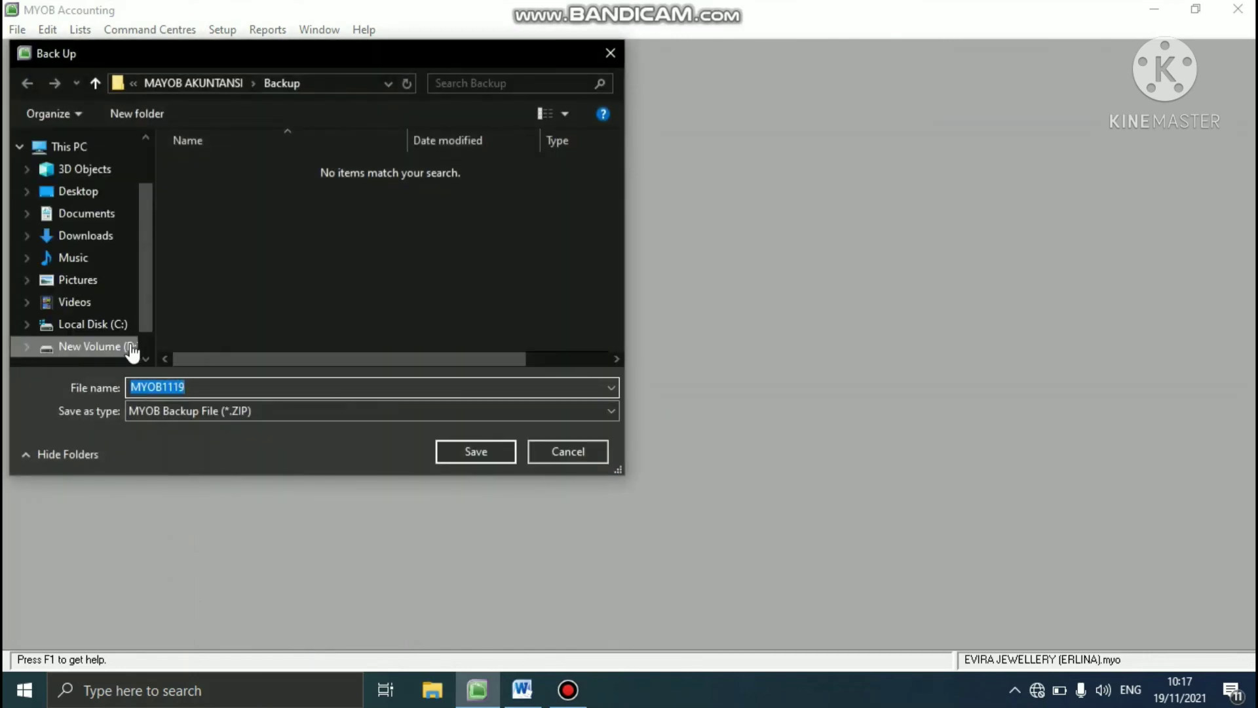
# - Save the backup in the MAYOB AKUNTANSI folder under SEMESTER 5, named with the preparer's name, and maximize the Command Centre
pyautogui.click(92, 347)
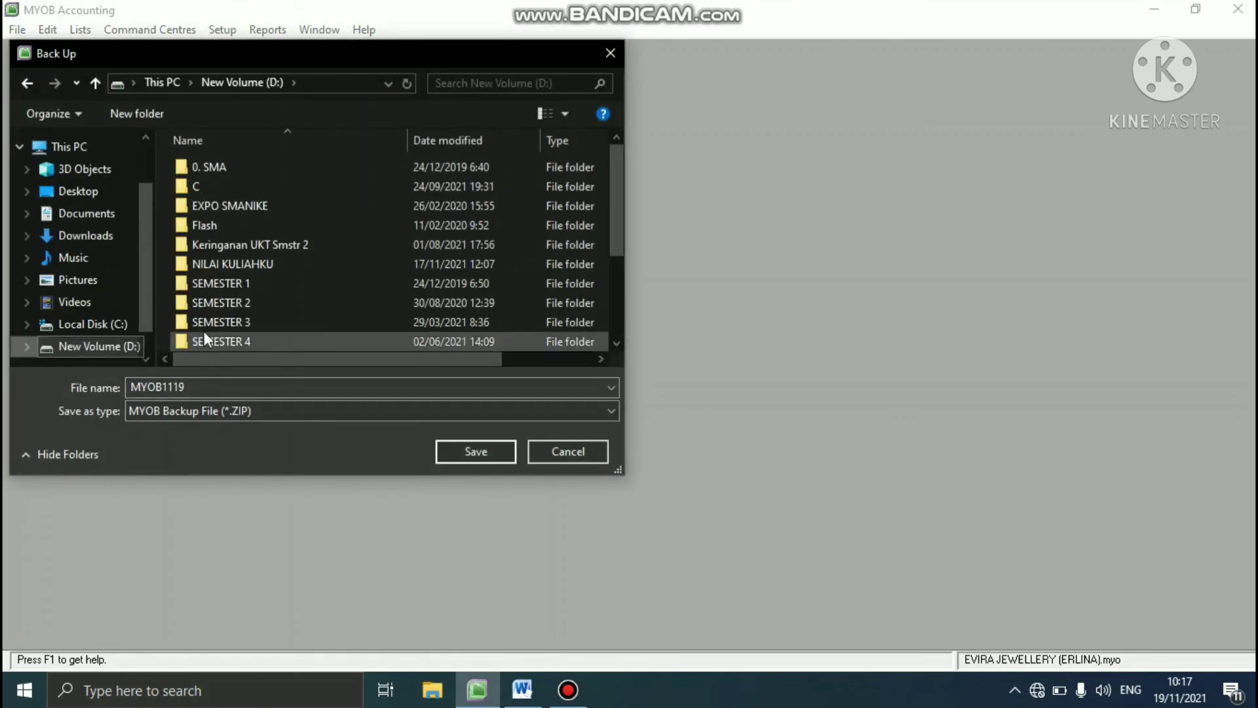
pyautogui.click(610, 283)
pyautogui.doubleClick(315, 225)
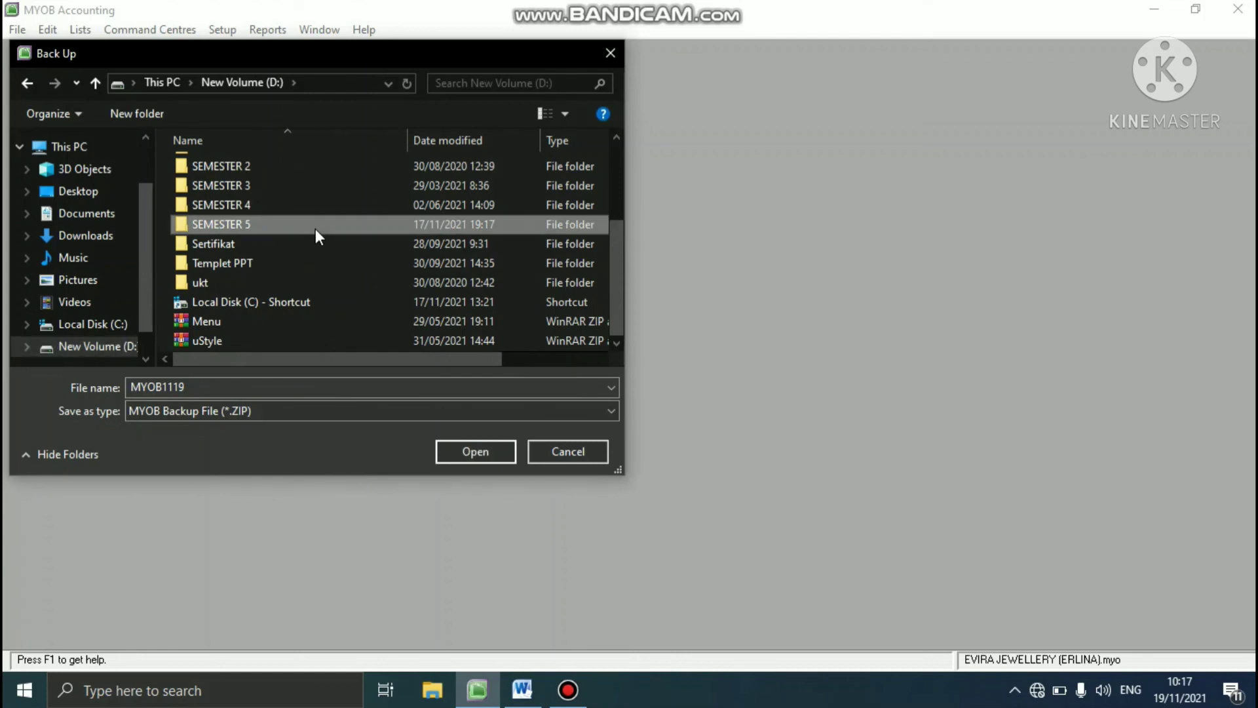
pyautogui.doubleClick(246, 340)
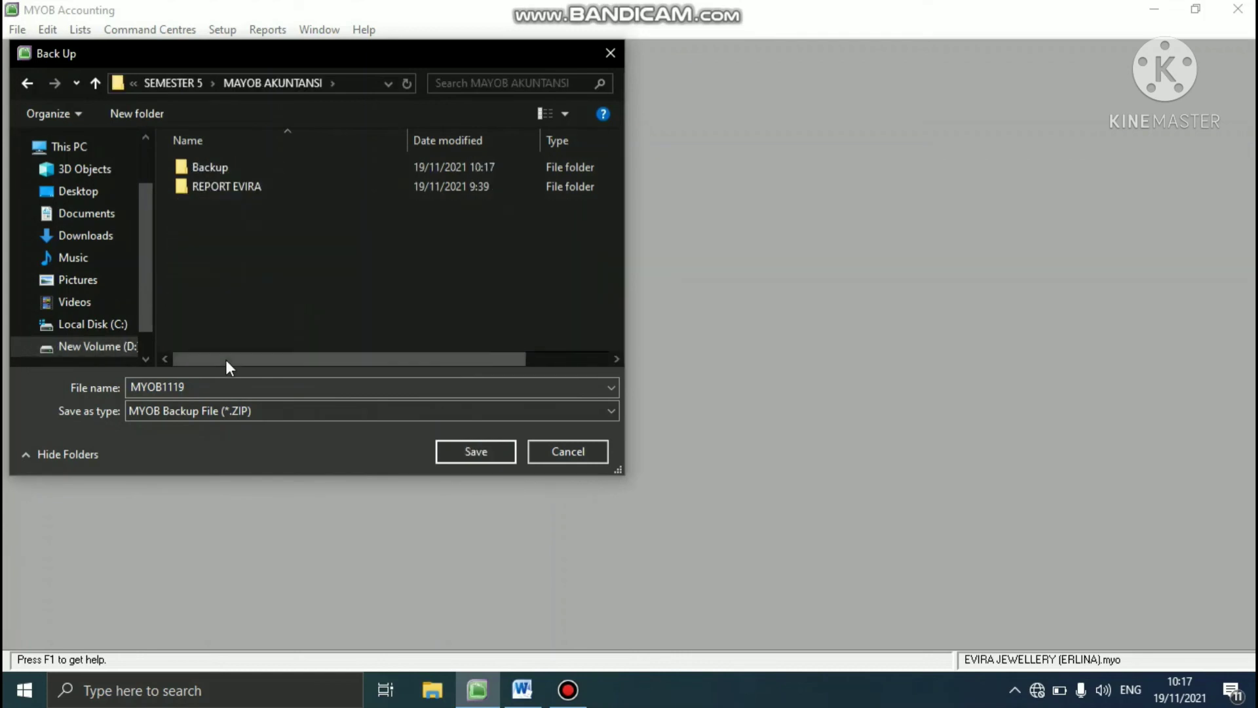
pyautogui.doubleClick(190, 387)
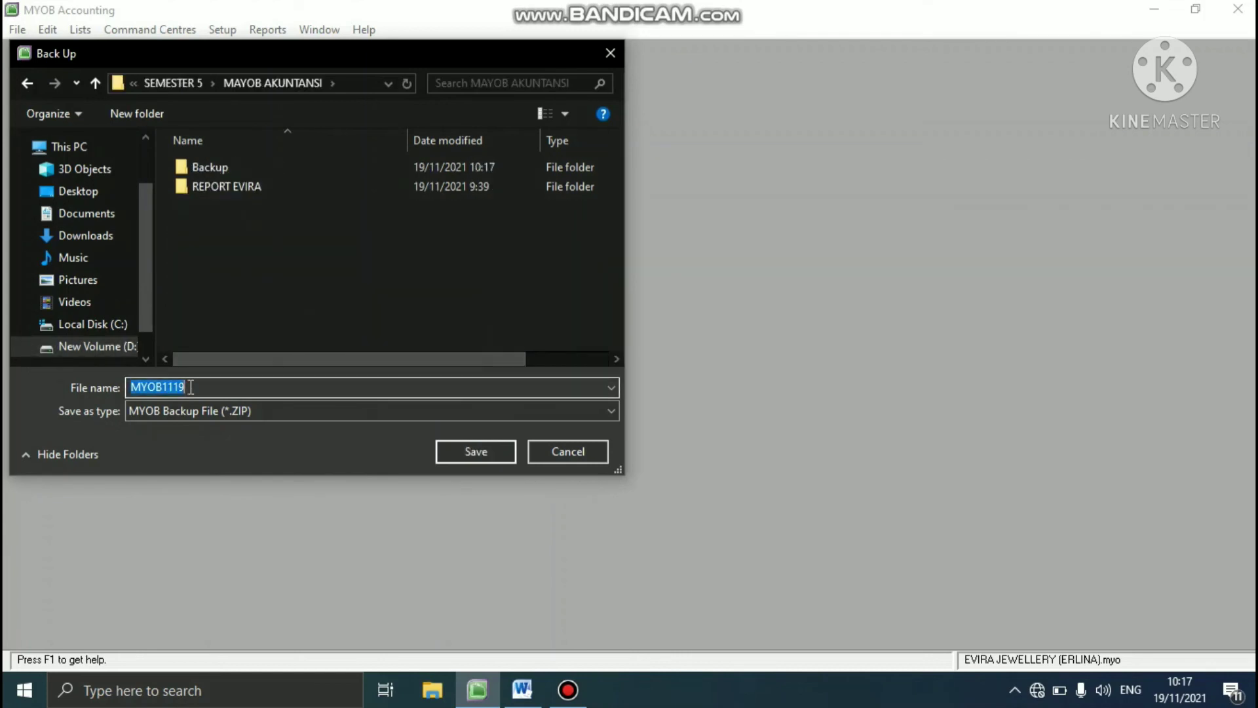
pyautogui.write('ERLINA')
pyautogui.click(474, 454)
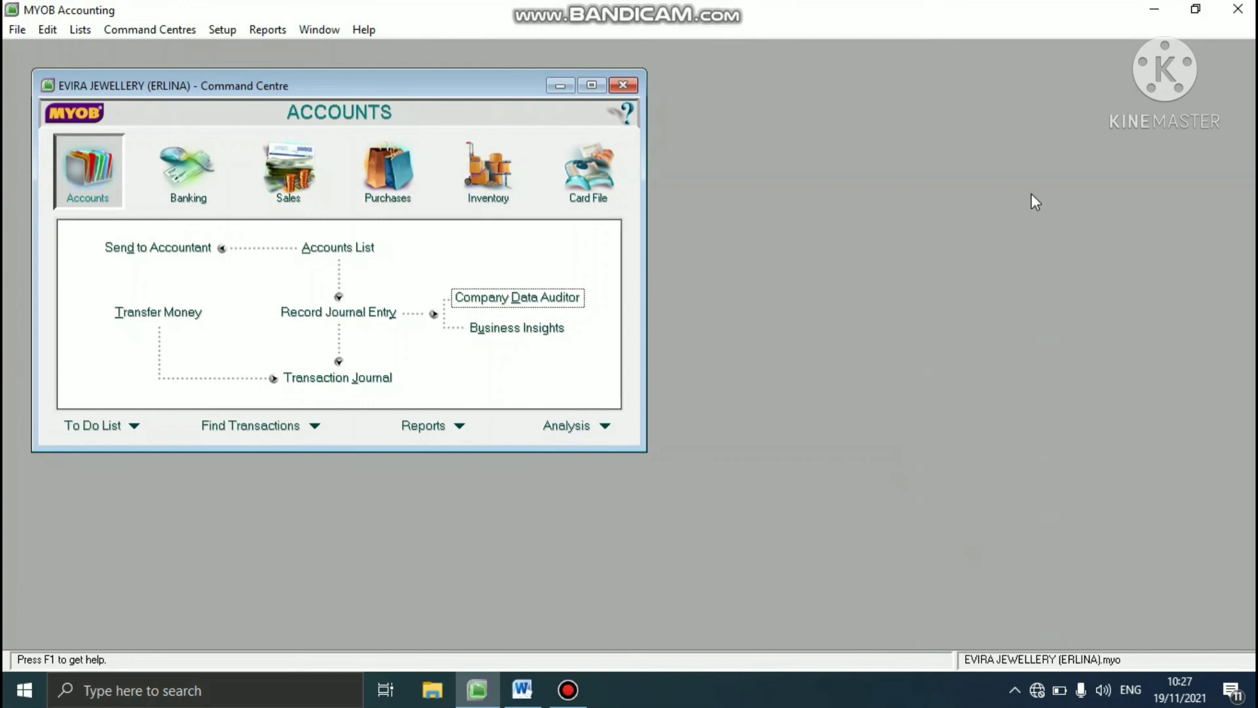
pyautogui.click(592, 89)
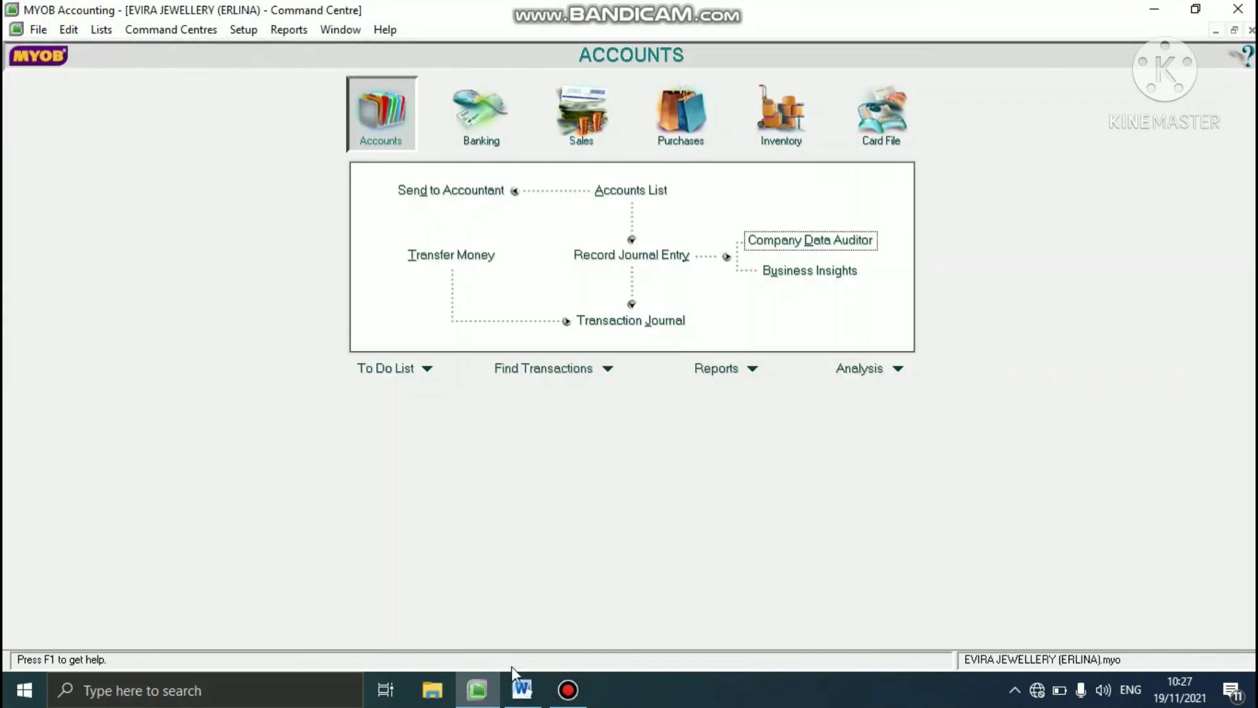
# - Check task 10 in the Word exercise document, and open Transaction Review in MYOB's Company Data Auditor
pyautogui.click(522, 690)
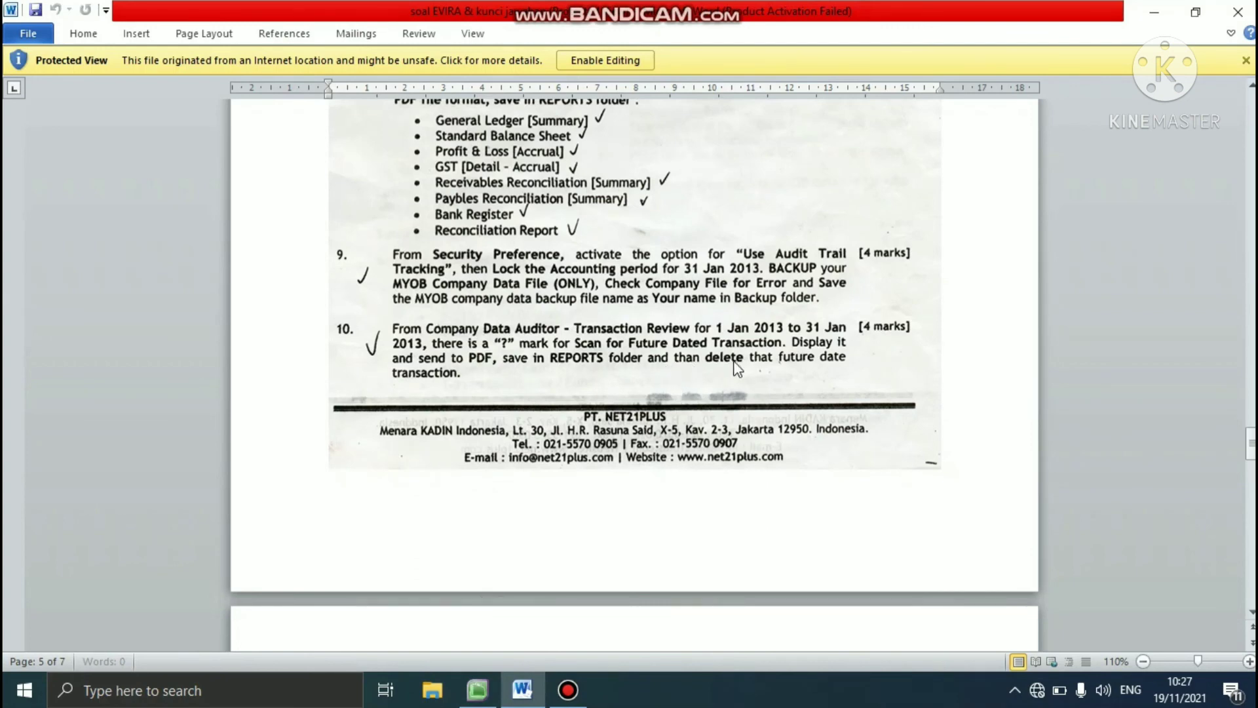
pyautogui.click(476, 688)
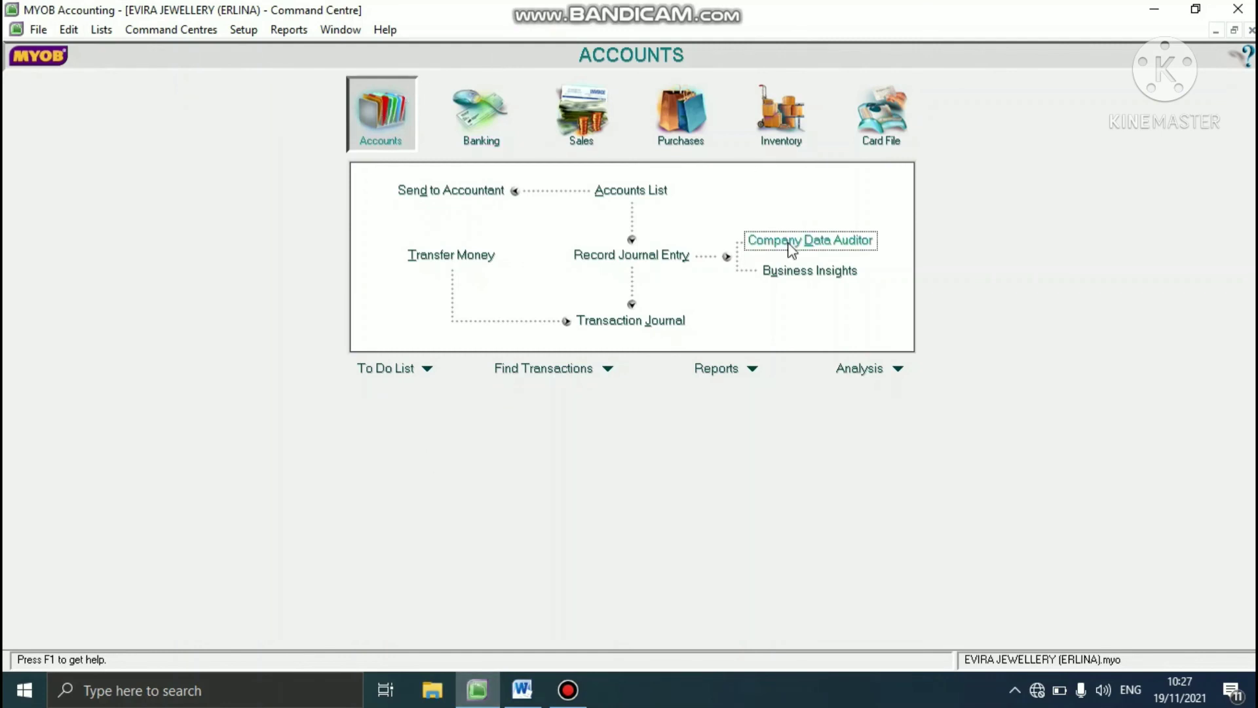
pyautogui.click(791, 247)
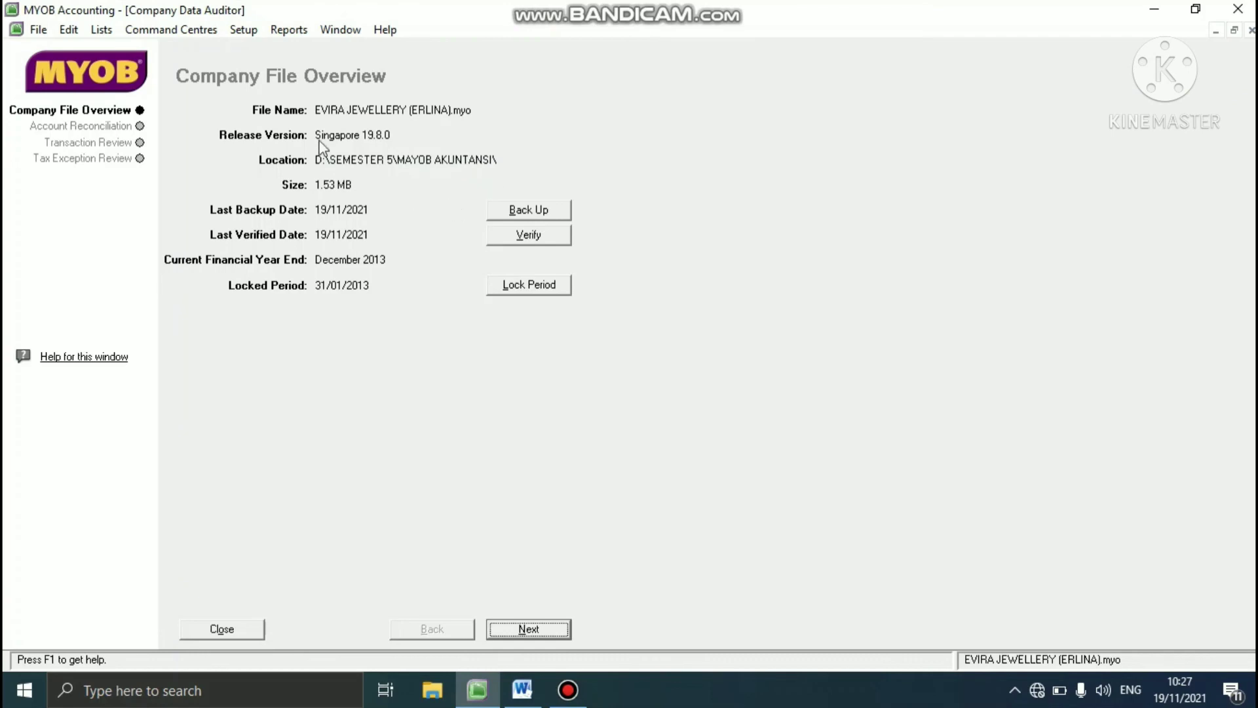
pyautogui.click(136, 144)
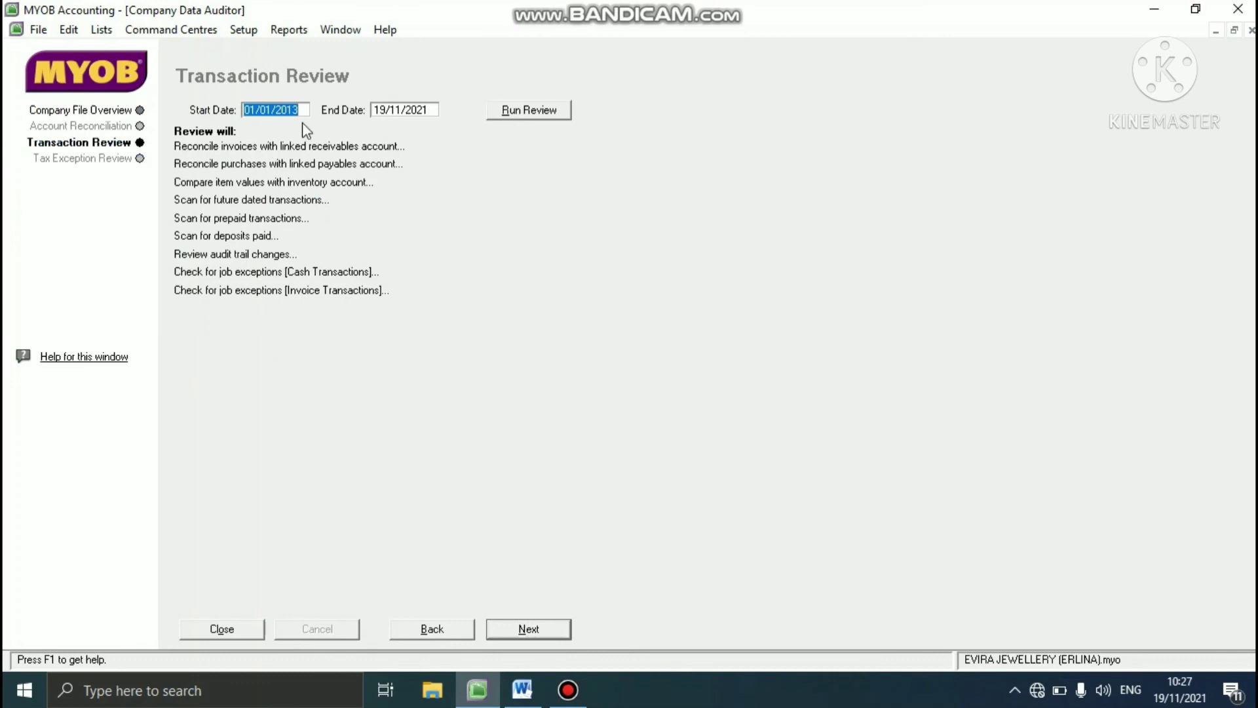
# - Run the transaction review with start date 1/1/2013 and end date 31/1/2013
pyautogui.write('1/1/2013')
pyautogui.click(405, 109)
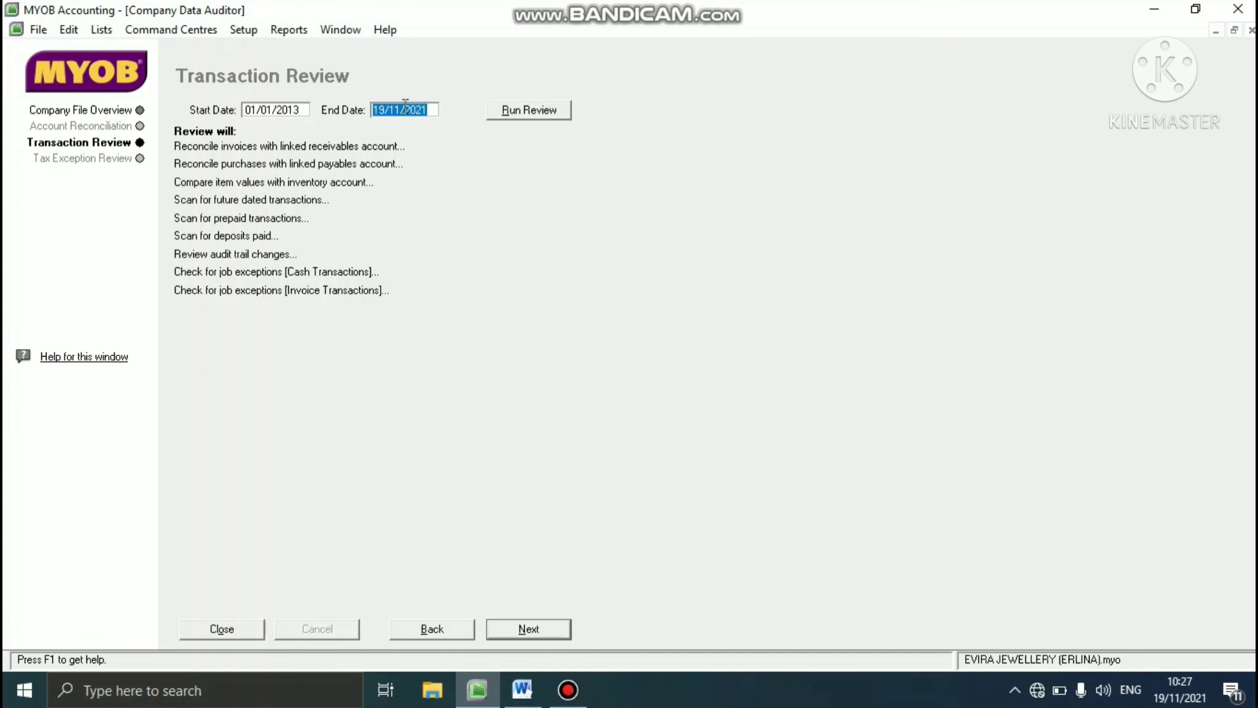
pyautogui.write('31/1/2013')
pyautogui.click(522, 113)
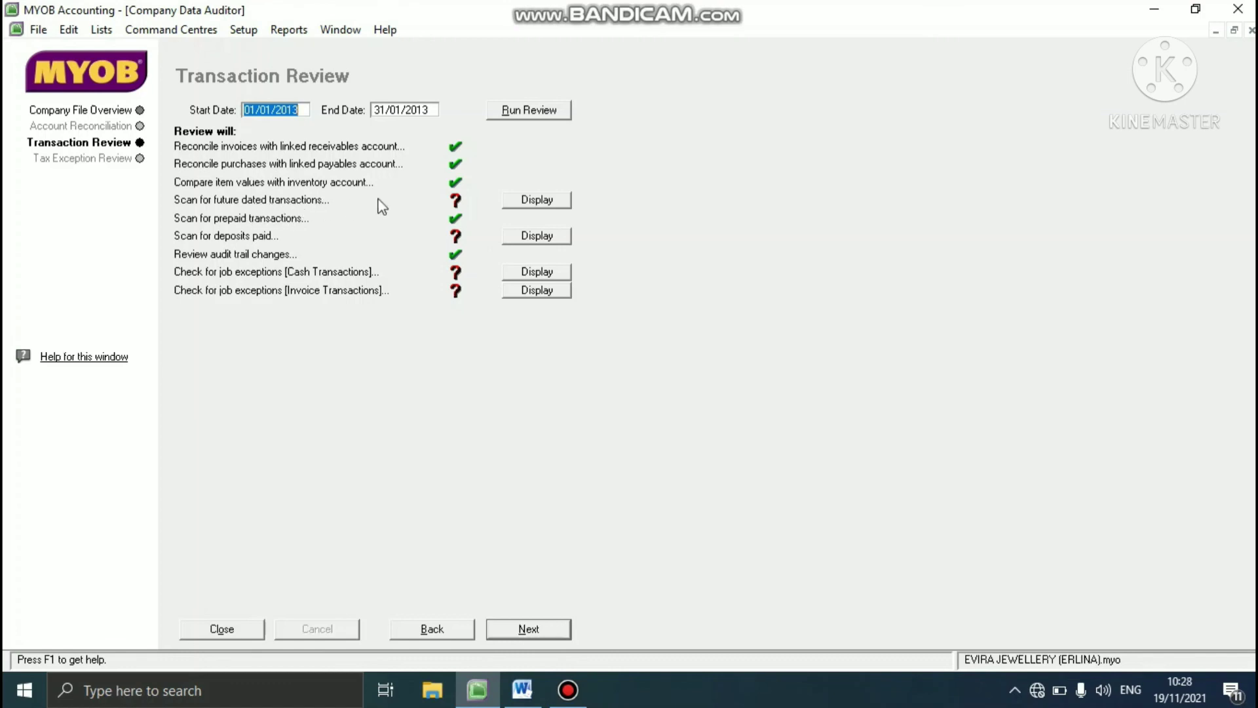
# - Display the future dated transactions report, compare its amount with the answer key in the Word document, and return to MYOB
pyautogui.click(537, 204)
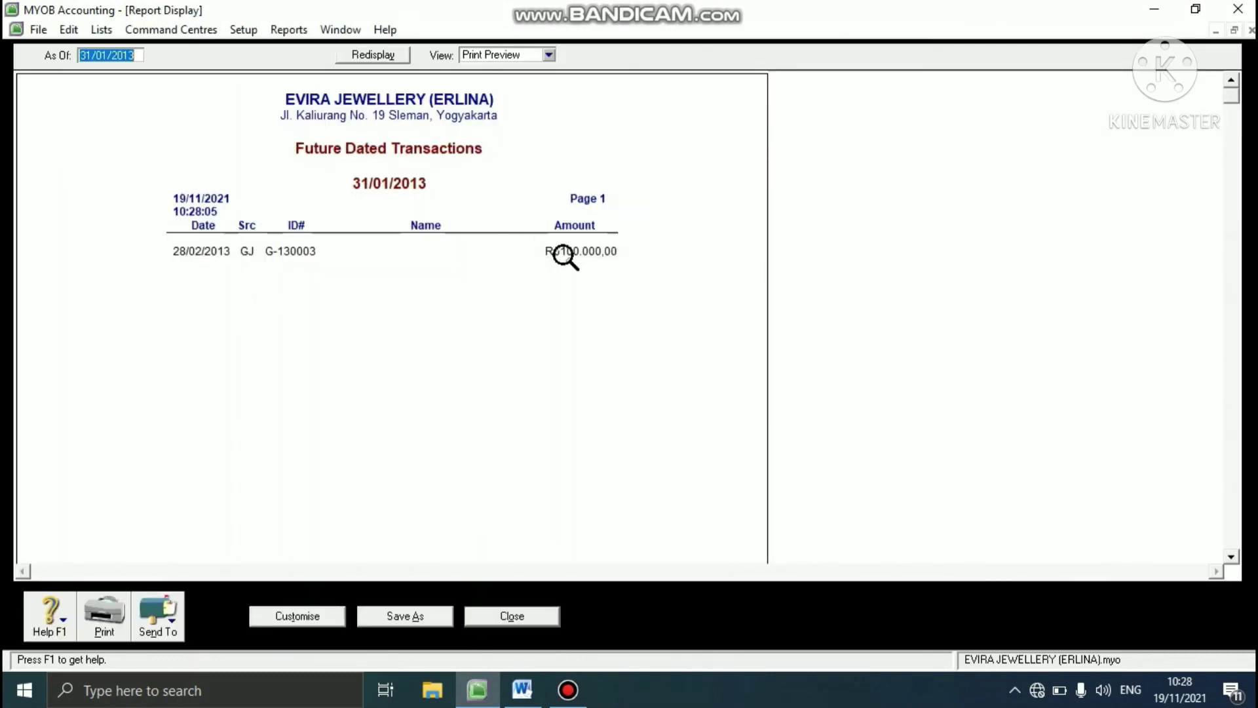
pyautogui.click(522, 688)
pyautogui.moveTo(1250, 444); pyautogui.dragTo(1225, 561)
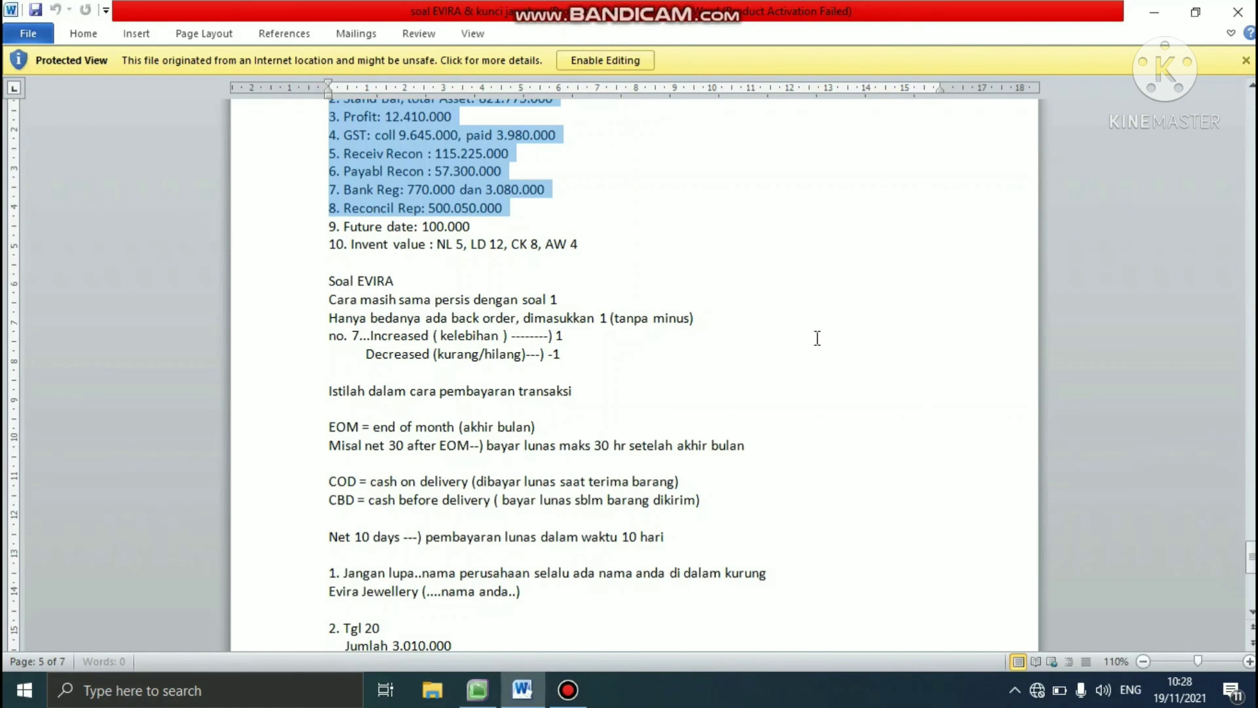
pyautogui.click(467, 226)
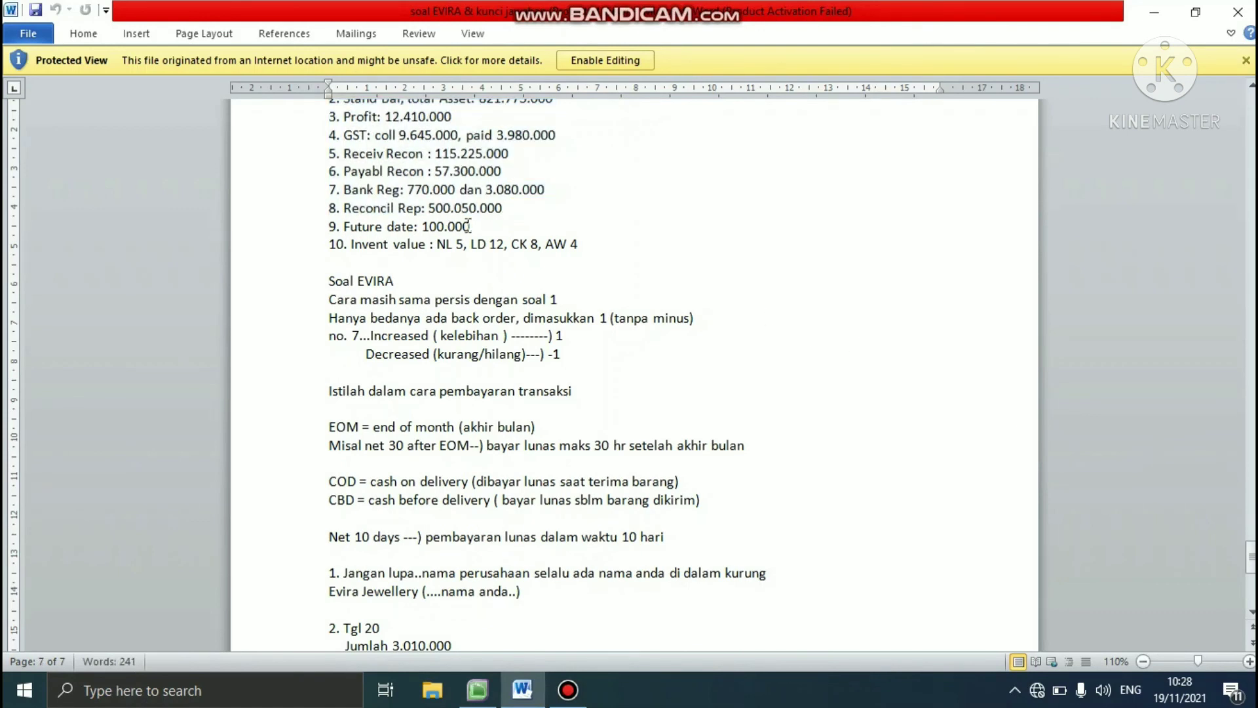
pyautogui.click(492, 679)
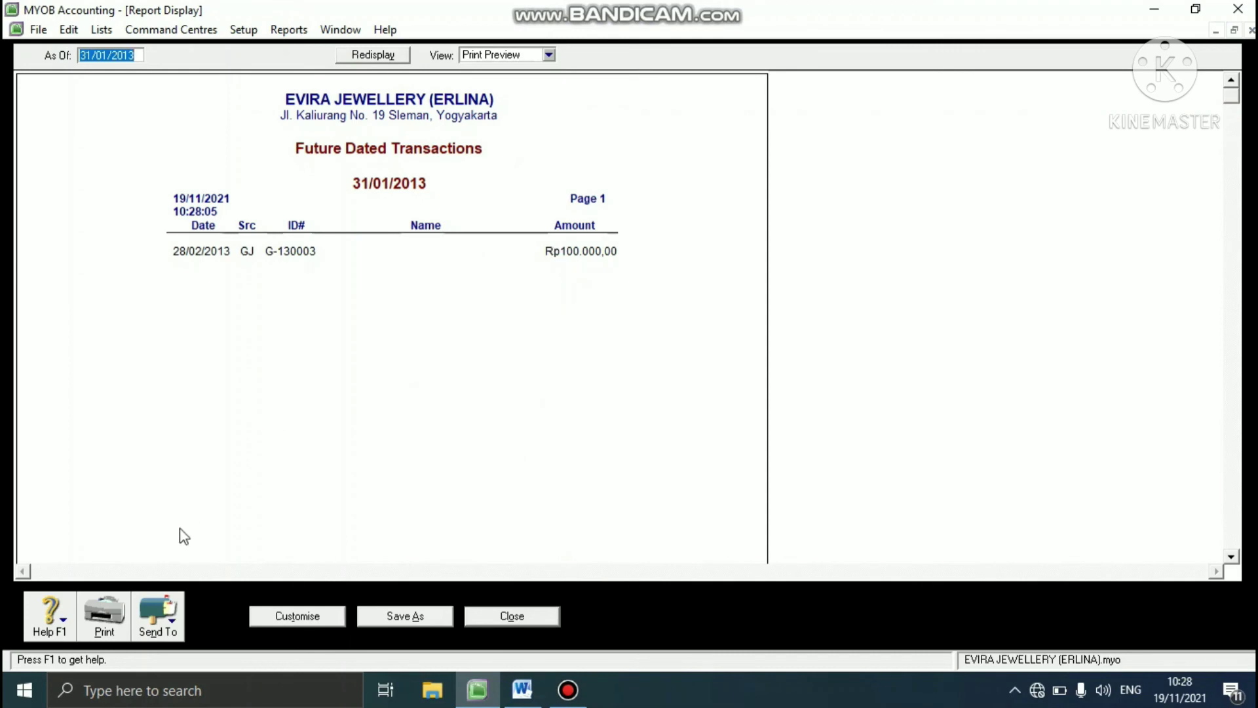
# - Export the report to a PDF in the REPORT EVIRA folder, named "Future Dated Transactions" plus the preparer's name in parentheses, and close the report
pyautogui.click(172, 626)
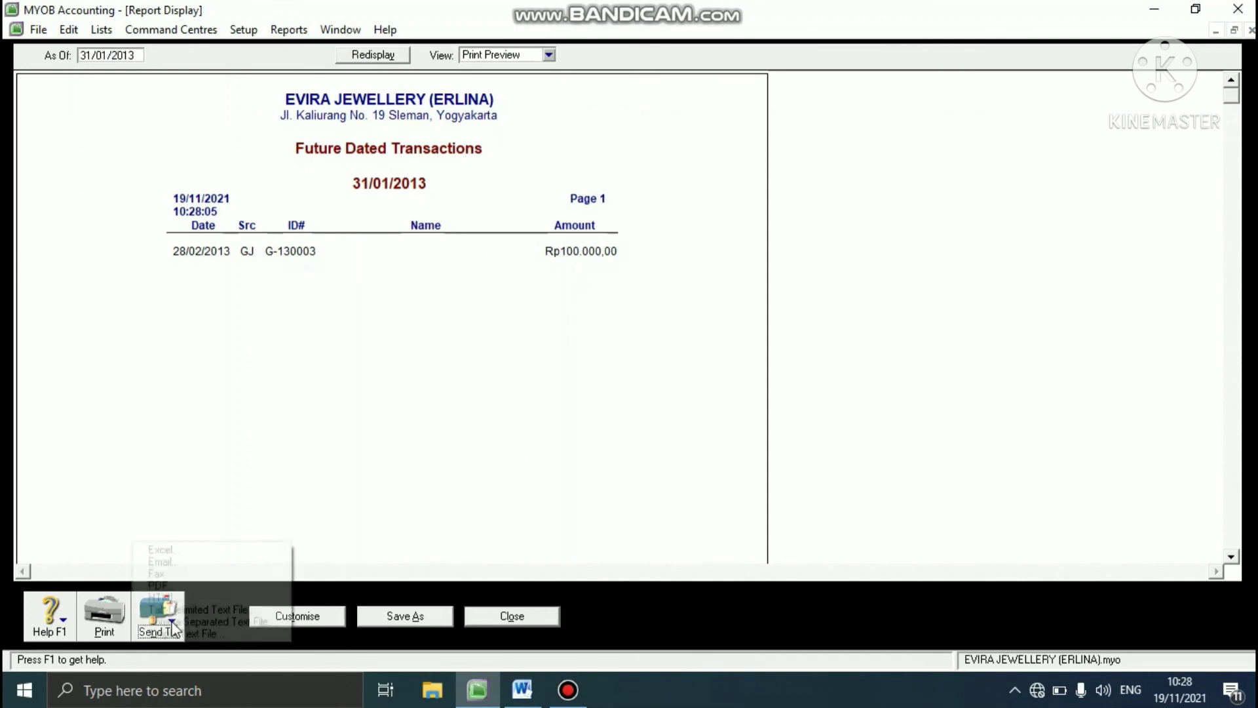
pyautogui.click(158, 585)
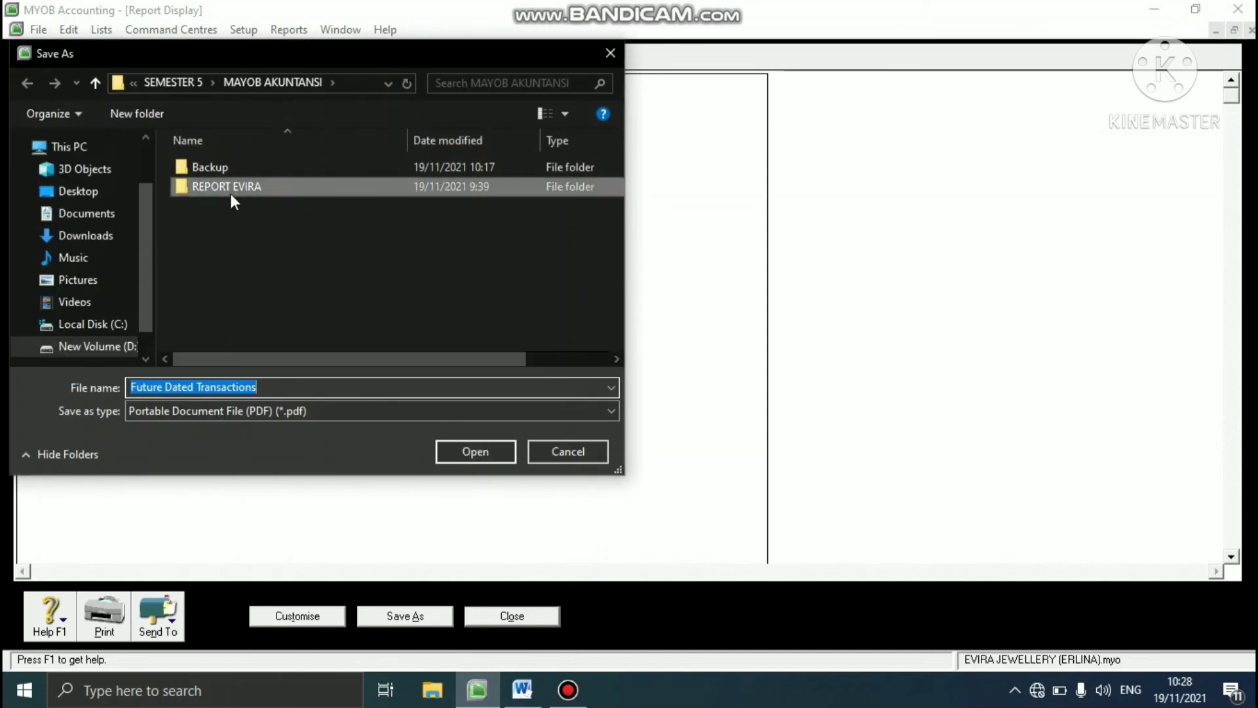
pyautogui.doubleClick(230, 193)
pyautogui.click(267, 388)
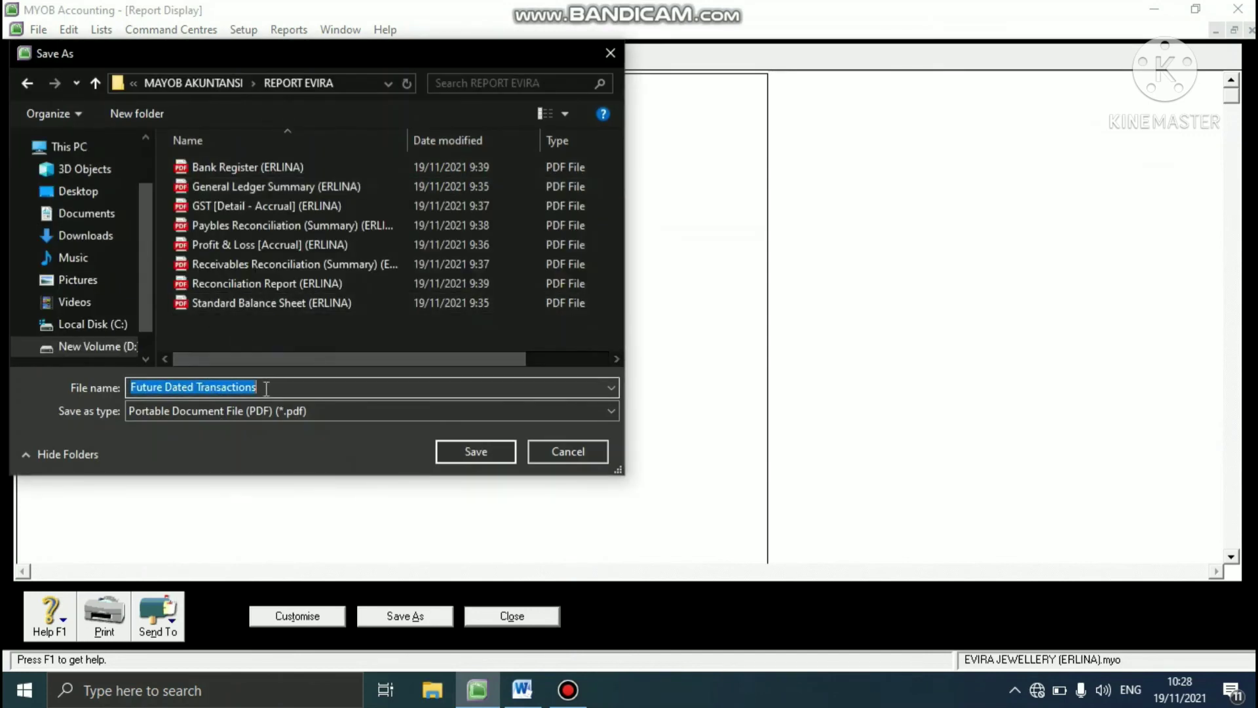
pyautogui.doubleClick(267, 387)
pyautogui.click(266, 388)
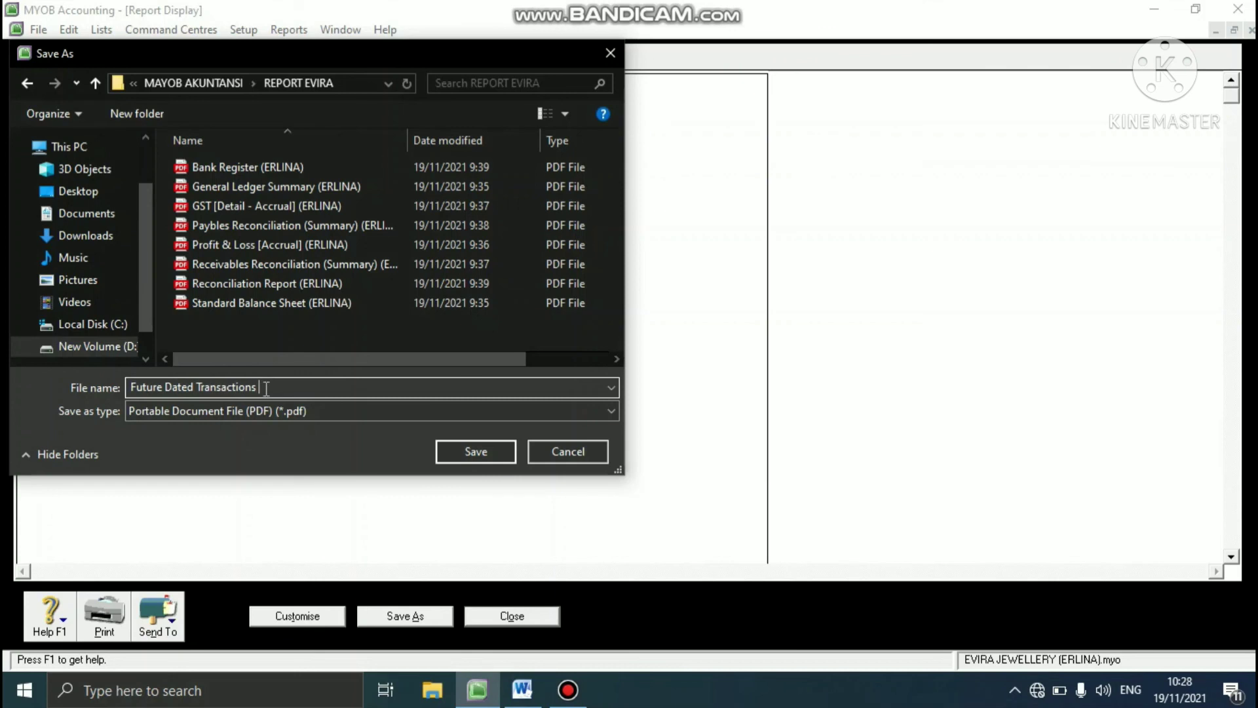
pyautogui.write('(ERLINA')
pyautogui.click(442, 447)
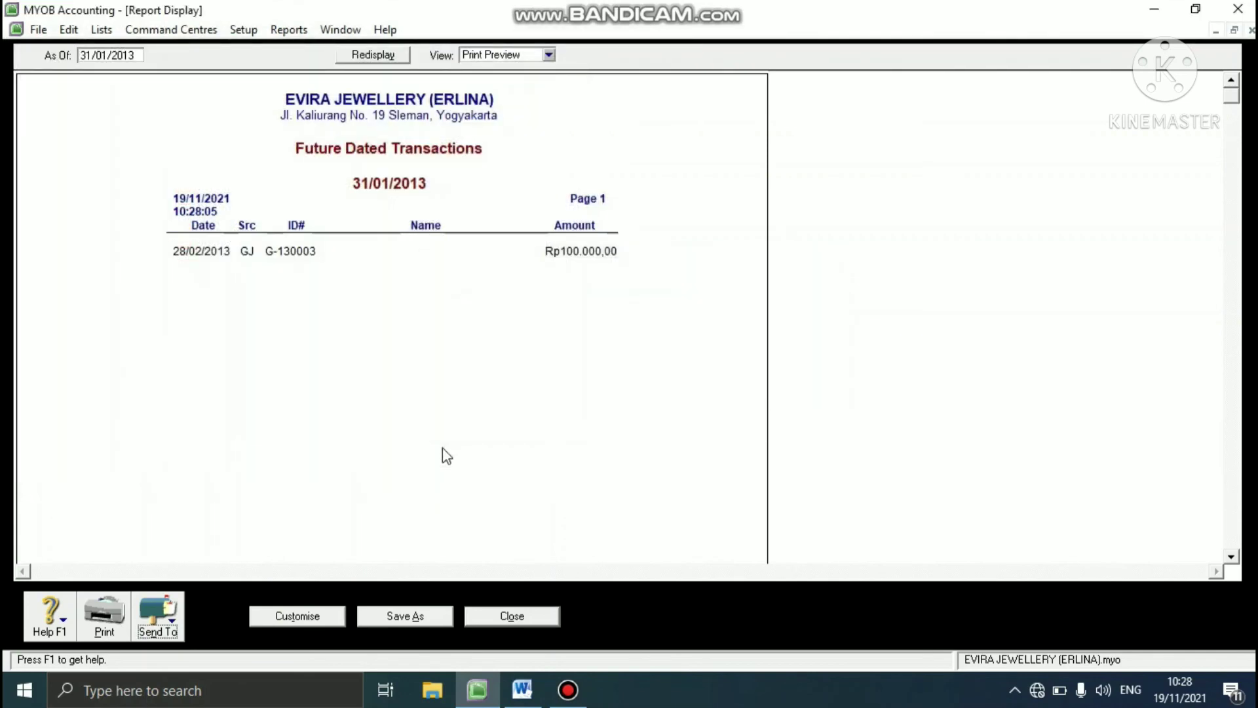
pyautogui.click(479, 609)
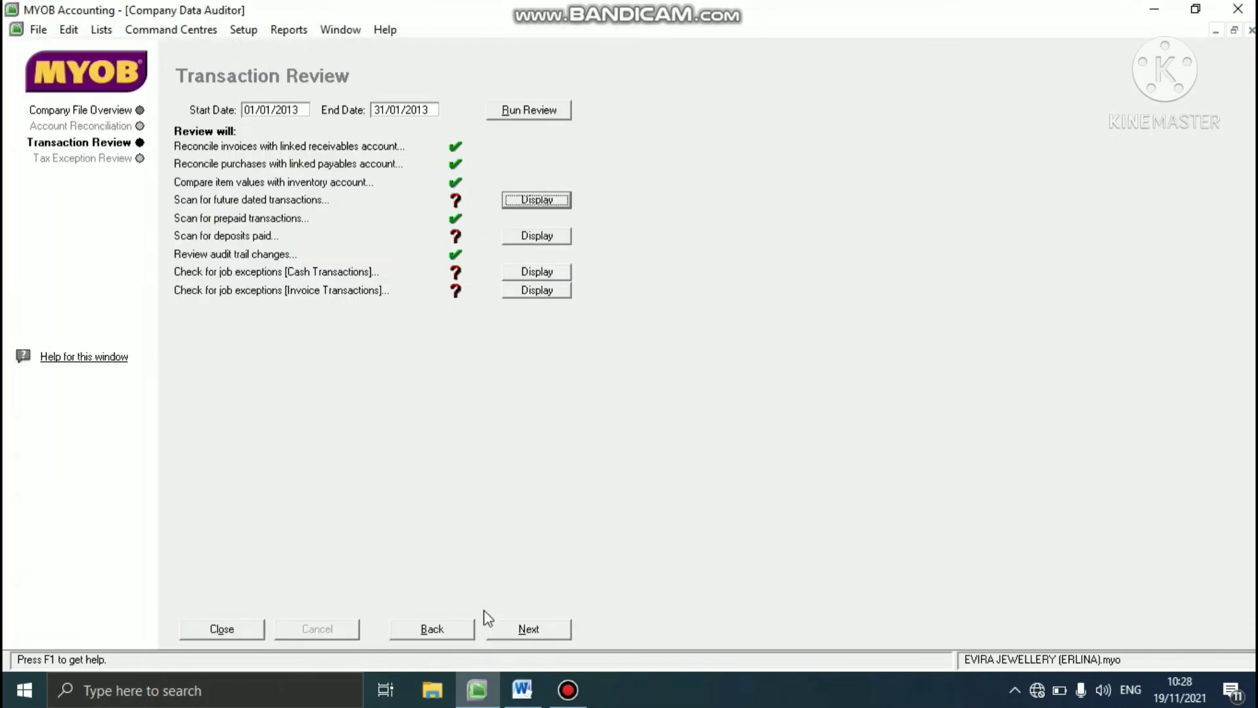
# - Close the Company Data Auditor and display all transaction types in the Transaction Journal
pyautogui.click(234, 630)
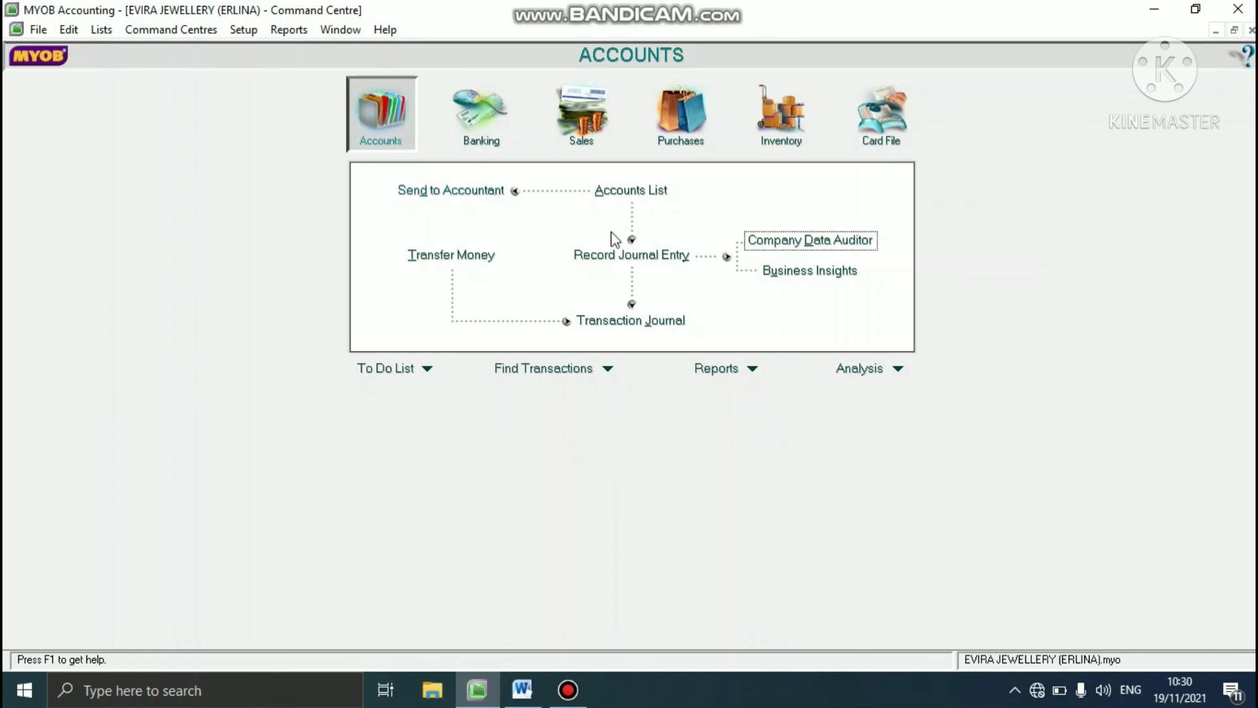
pyautogui.click(589, 324)
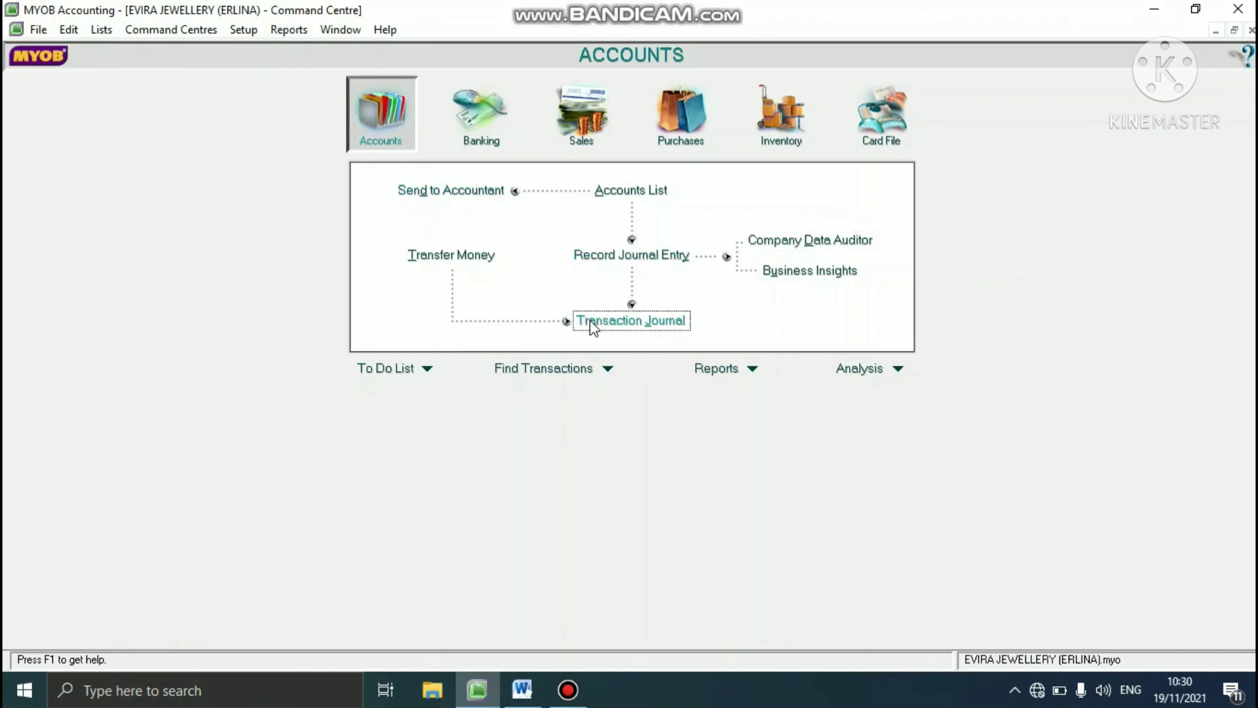
pyautogui.click(488, 55)
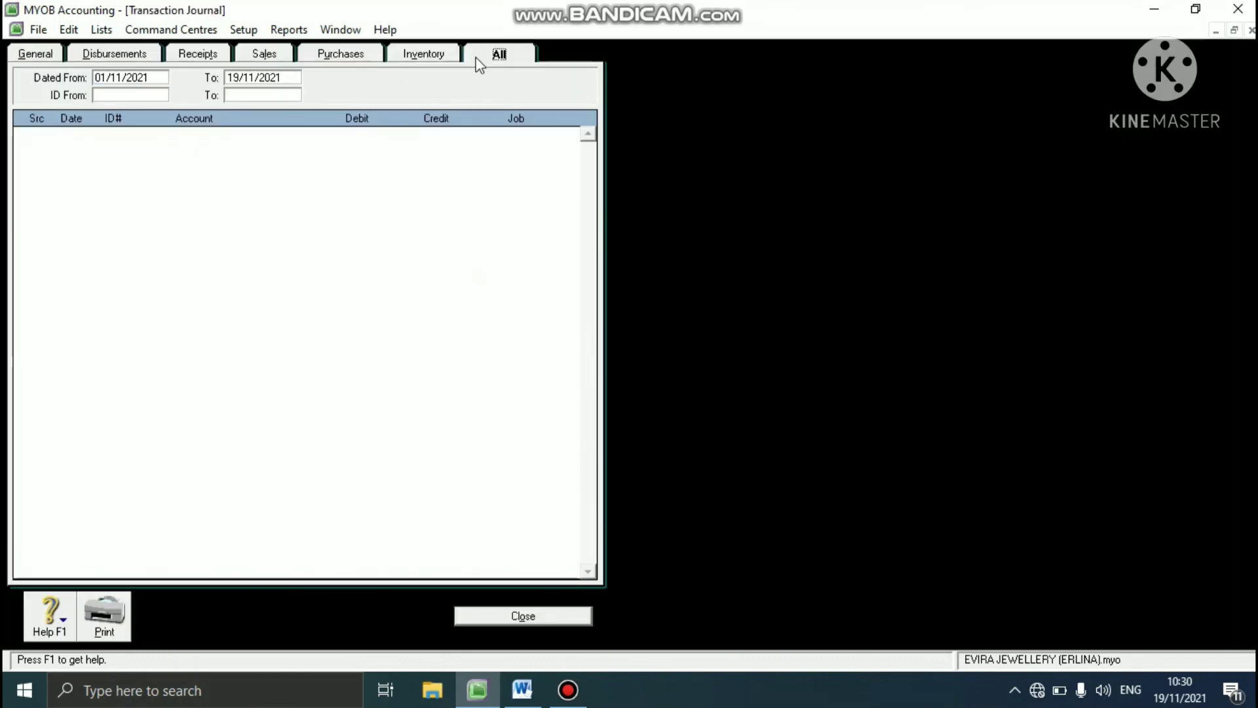
# - Filter the Transaction Journal to entries dated from 28/02/2013 to 28/02/2013
pyautogui.click(115, 78)
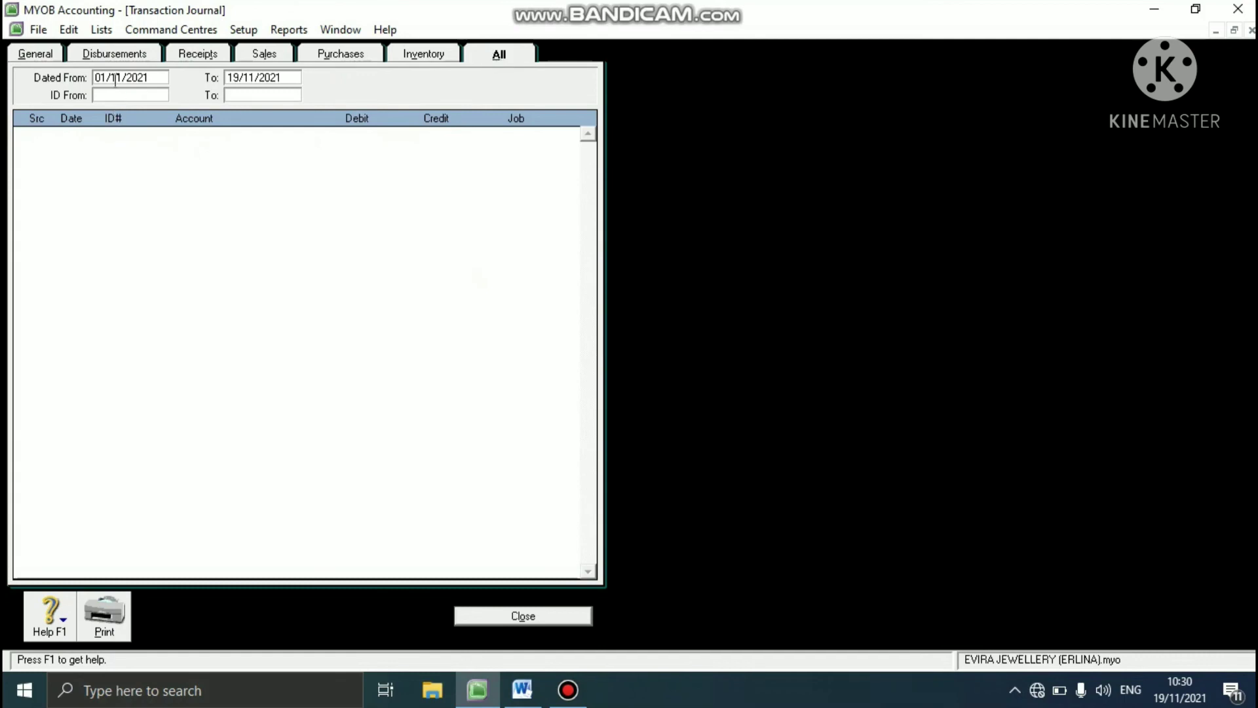
pyautogui.click(150, 78)
pyautogui.press('BackSpace')
pyautogui.press('BackSpace')
pyautogui.press('BackSpace')
pyautogui.press('BackSpace')
pyautogui.press('BackSpace')
pyautogui.press('BackSpace')
pyautogui.press('BackSpace')
pyautogui.press('BackSpace')
pyautogui.press('BackSpace')
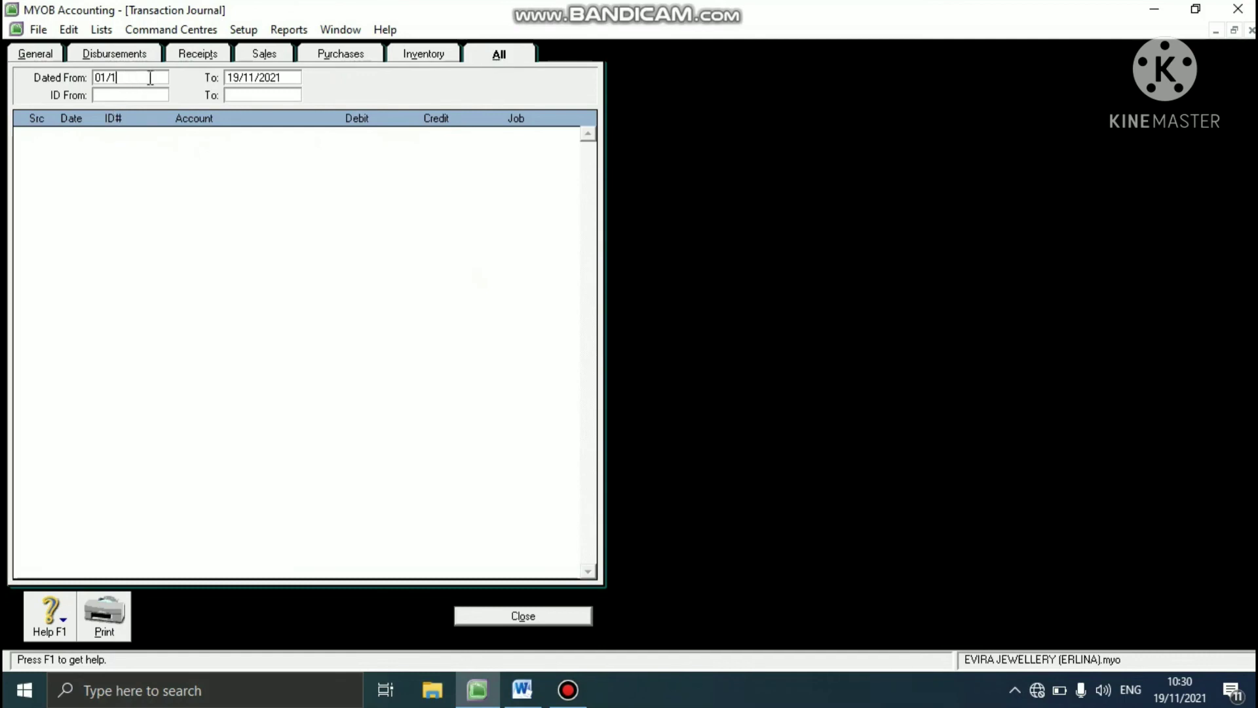
pyautogui.write('2')
pyautogui.write('8/0')
pyautogui.write('2/20')
pyautogui.write('13')
pyautogui.click(248, 80)
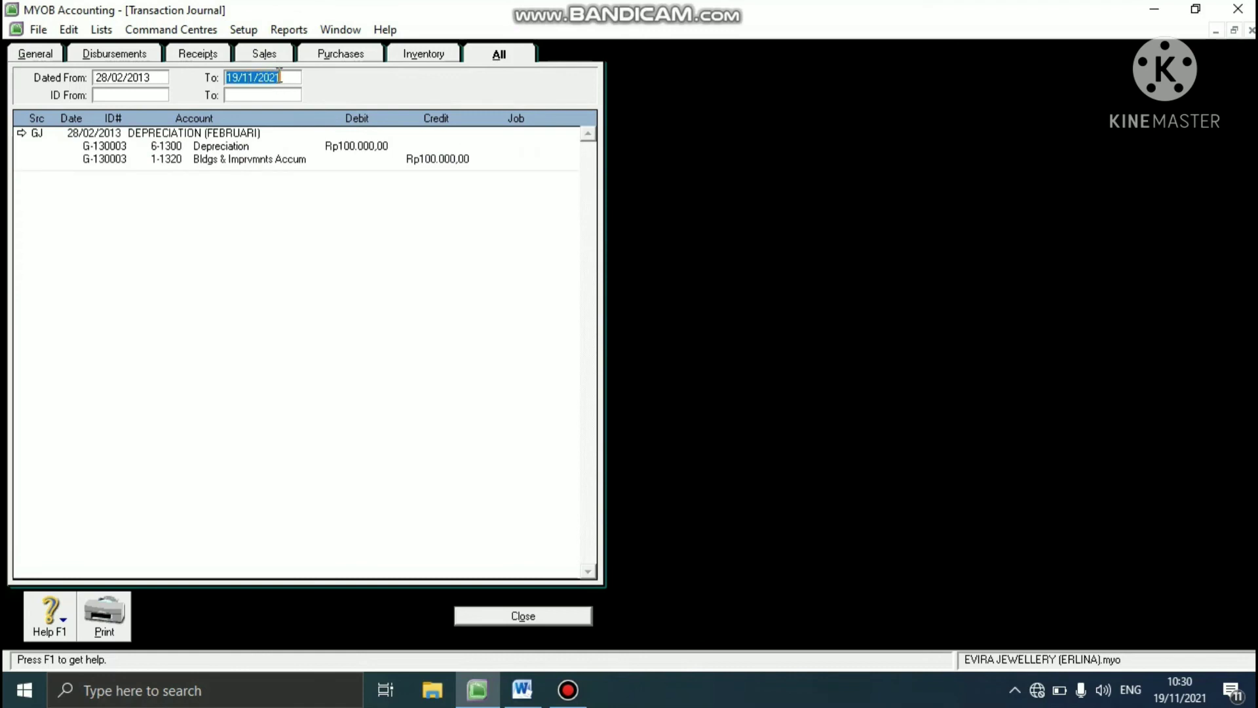
pyautogui.write('28/02/2013')
pyautogui.press('Tab')
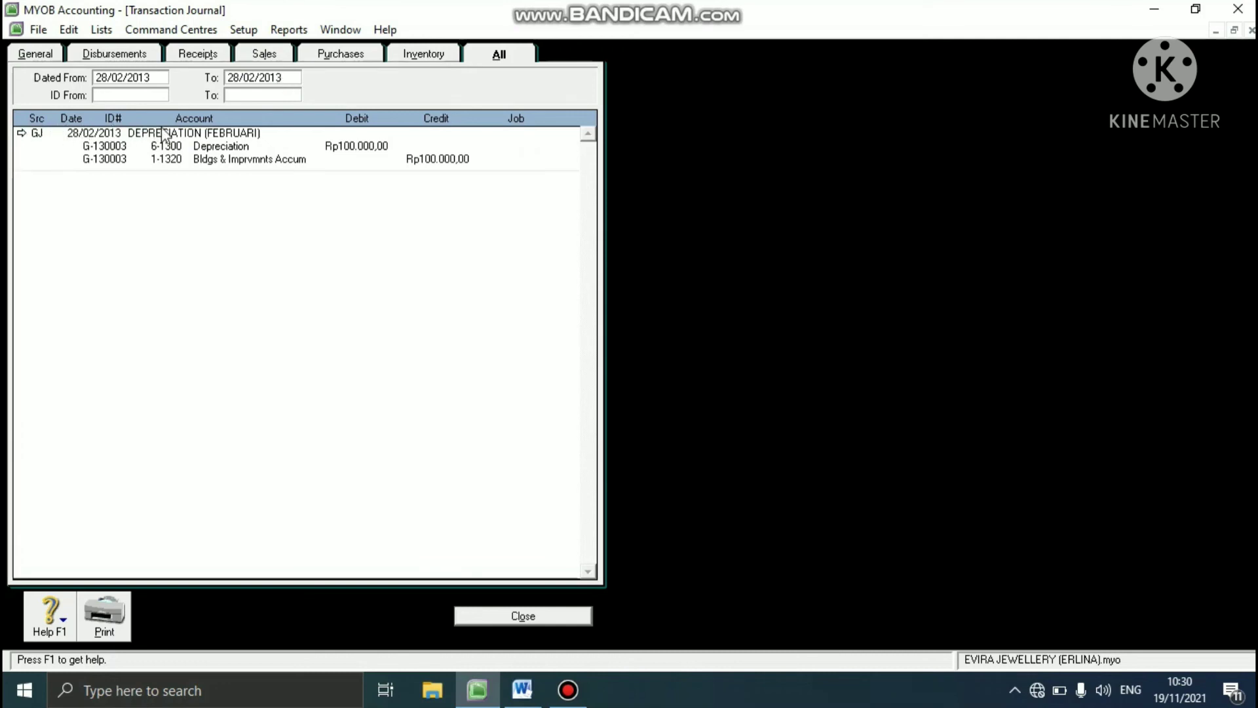
# - Delete the DEPRECIATION (FEBRUARI) general journal transaction dated 28/02/2013 and close the Transaction Journal
pyautogui.click(22, 135)
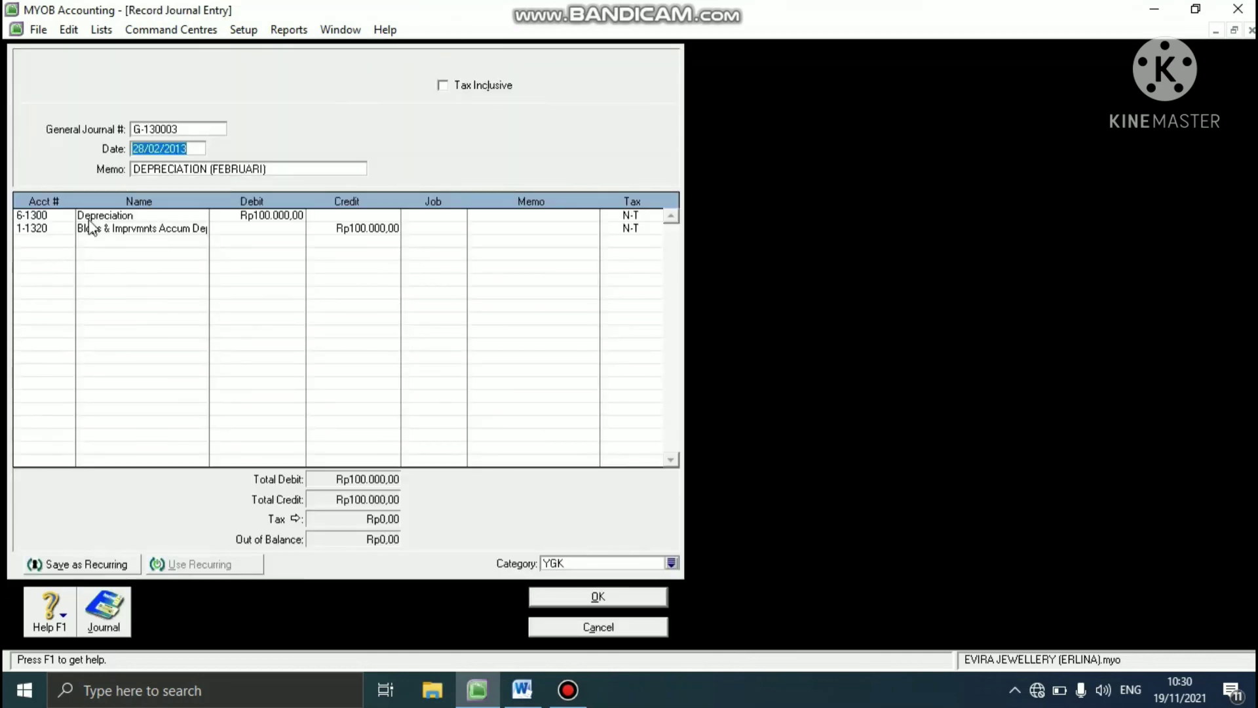
pyautogui.rightClick(78, 248)
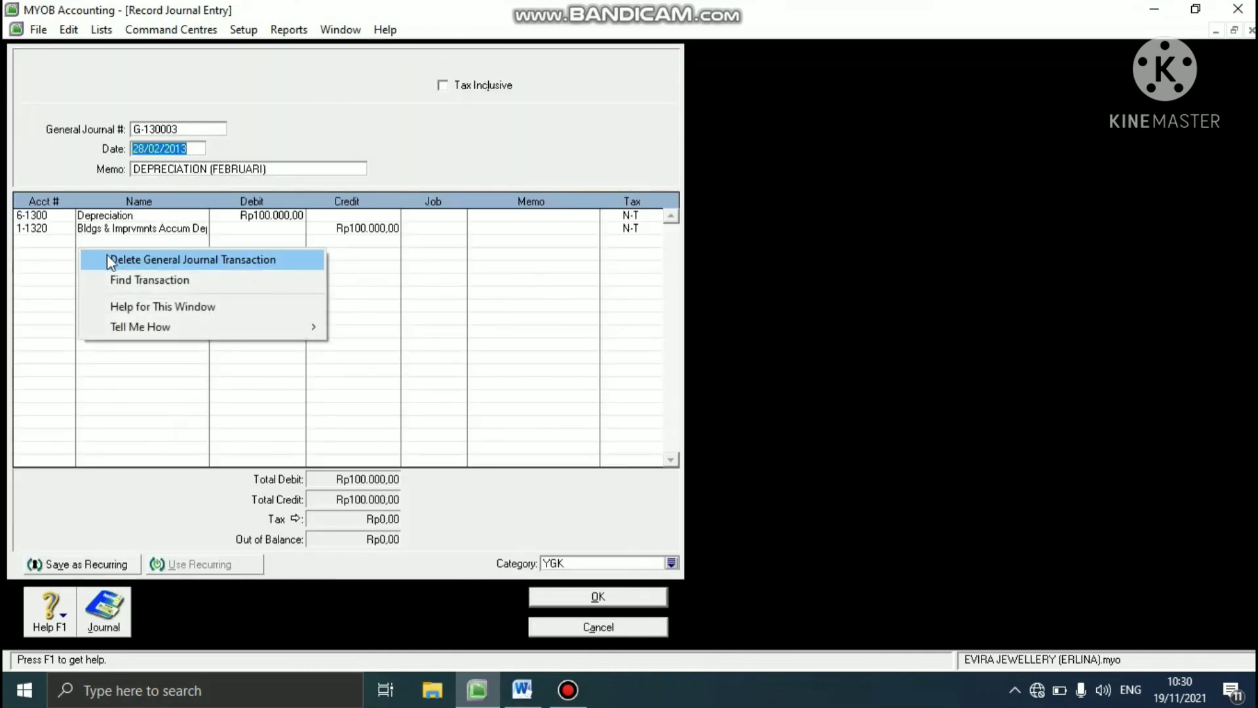
pyautogui.click(151, 259)
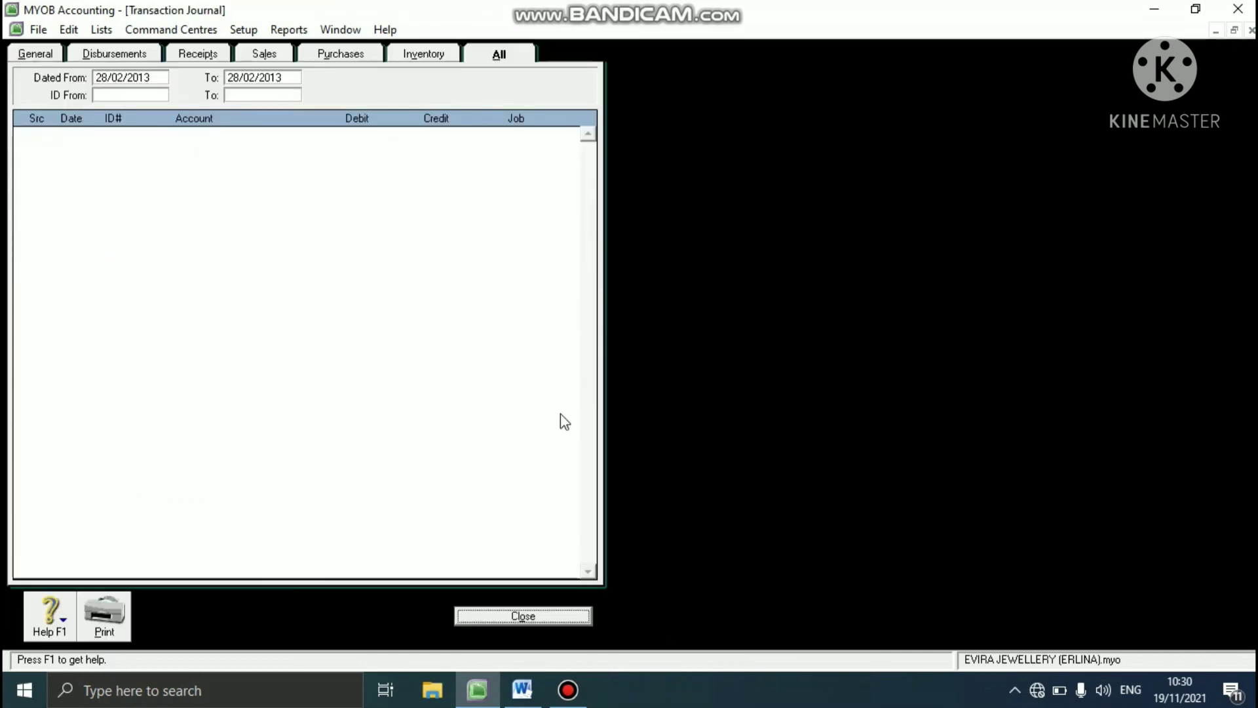
pyautogui.click(544, 614)
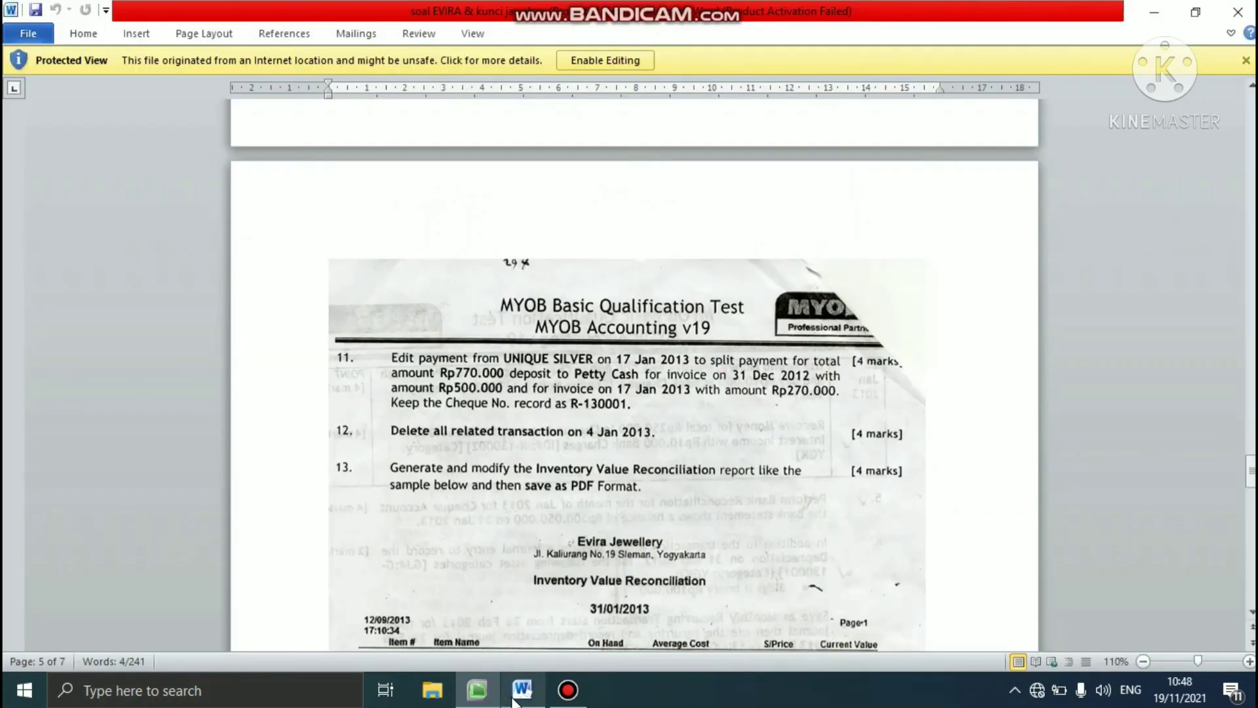
# - Switch to the Word exercise document, read task 11 about editing the UNIQUE SILVER payment, and return to MYOB
pyautogui.click(514, 698)
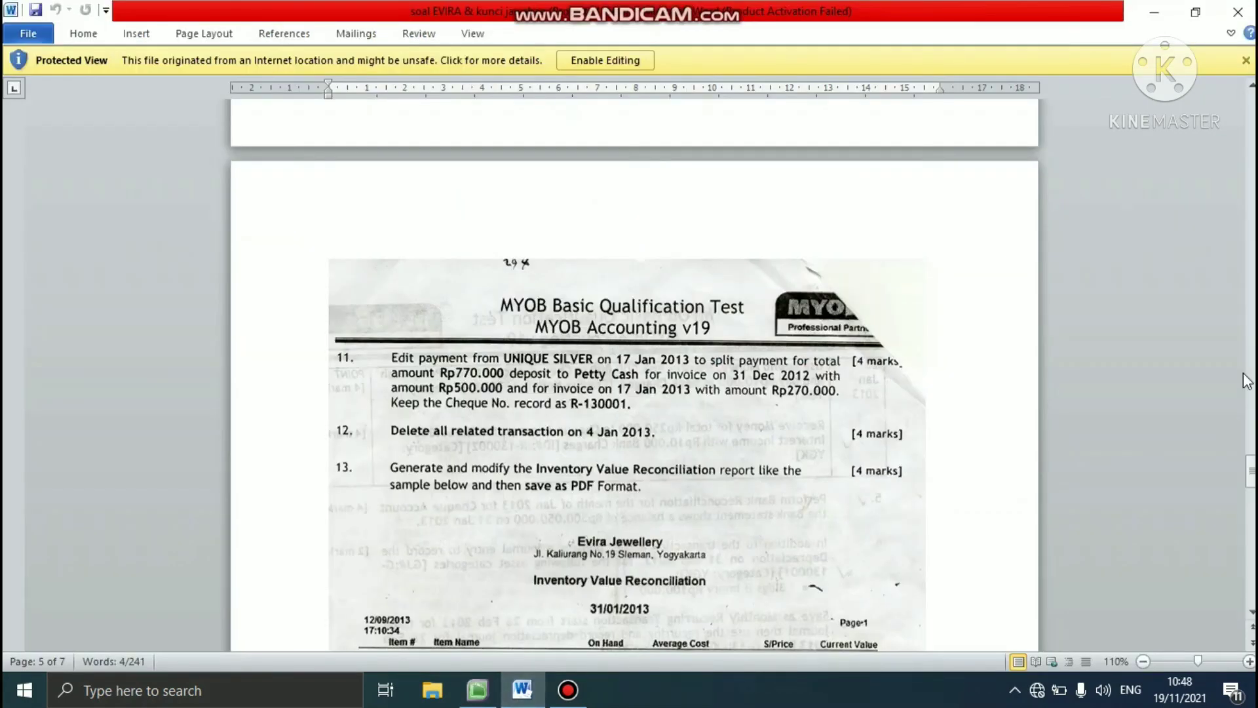
pyautogui.moveTo(1251, 470); pyautogui.dragTo(1252, 478)
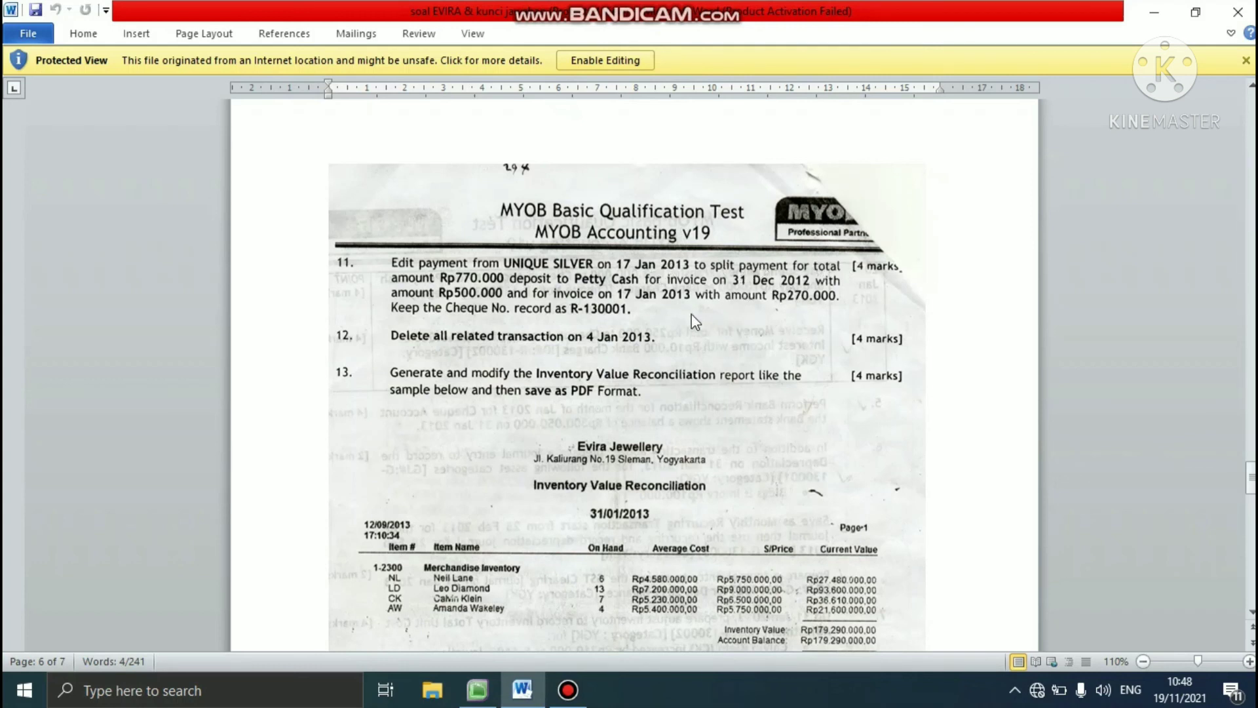
pyautogui.click(477, 689)
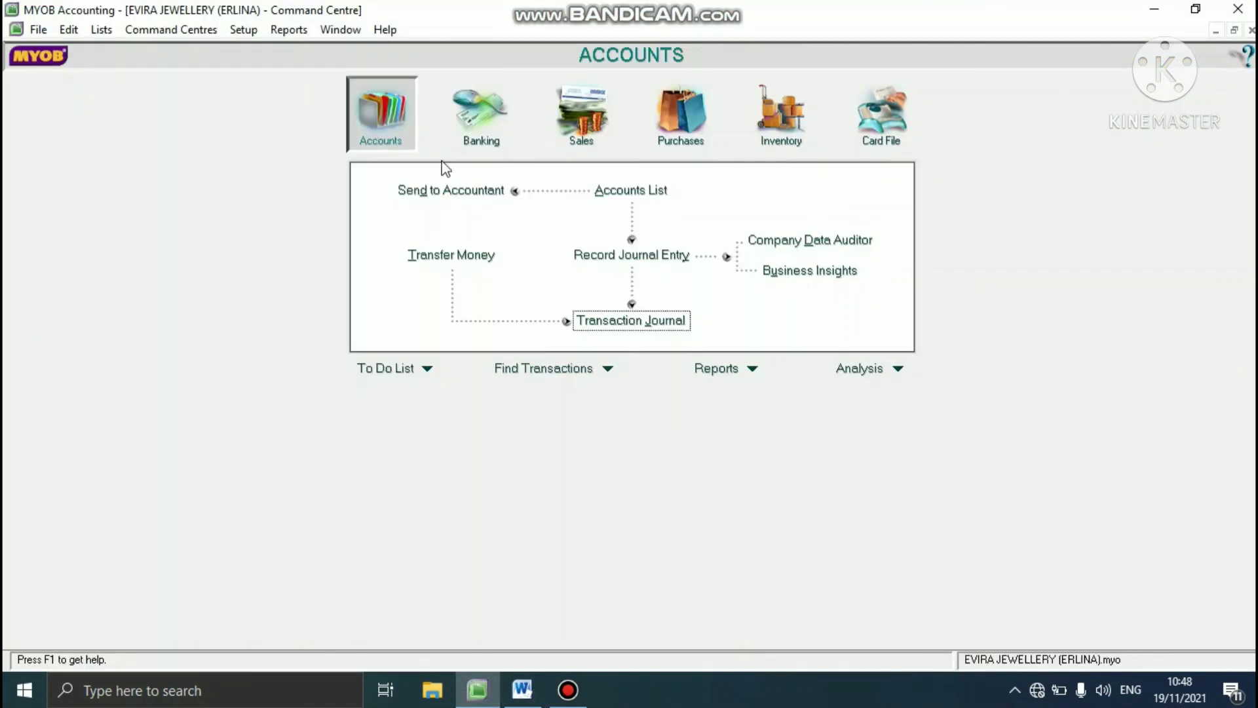
# - List all transactions dated 17/01/2013 in the Transaction Journal
pyautogui.click(615, 325)
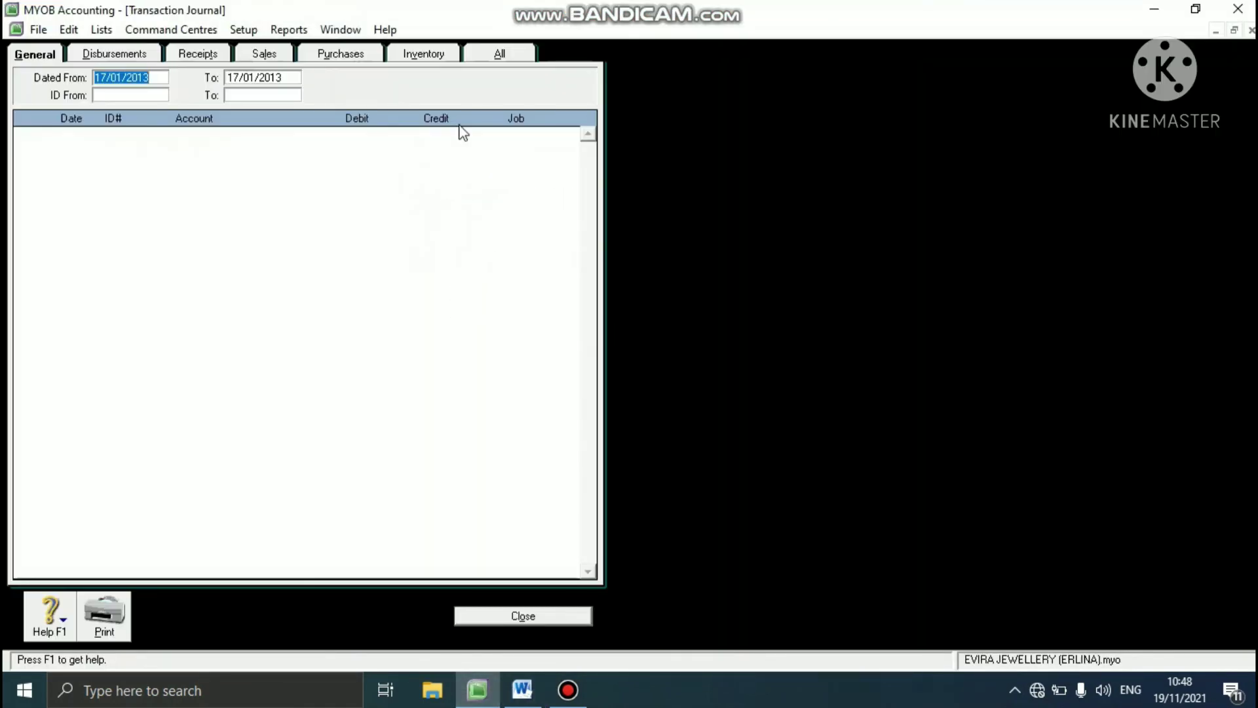
pyautogui.click(523, 52)
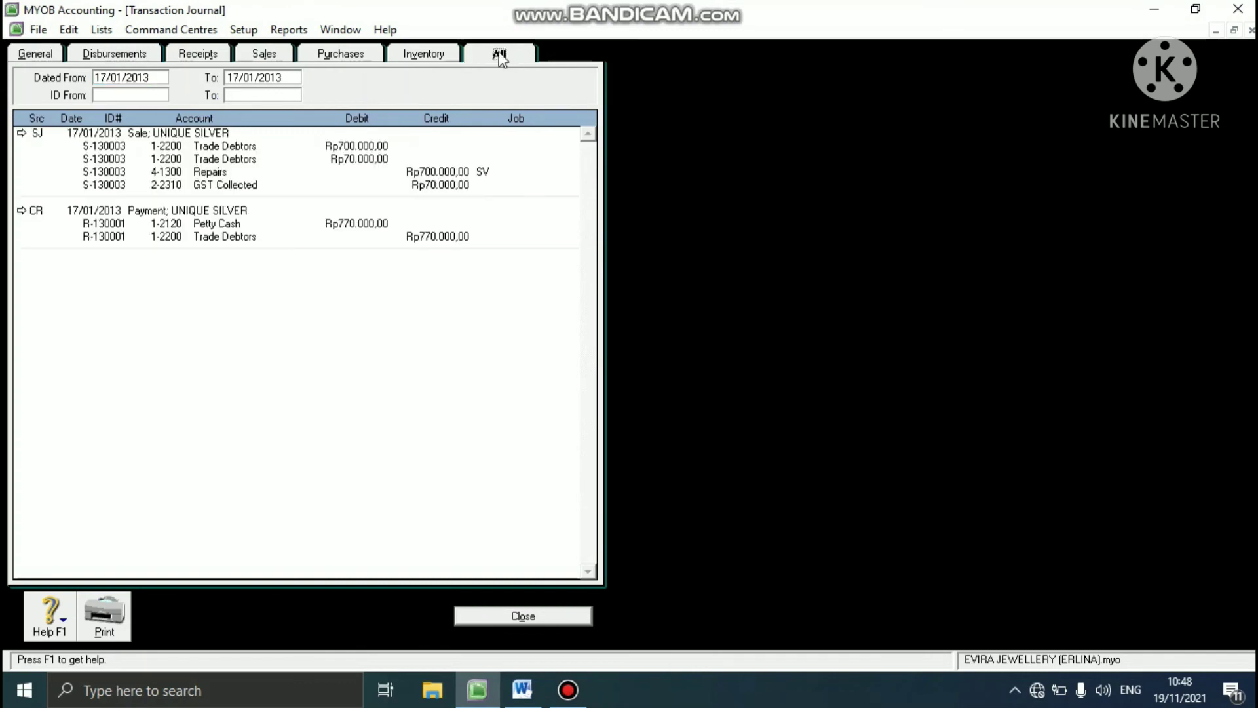
pyautogui.click(152, 77)
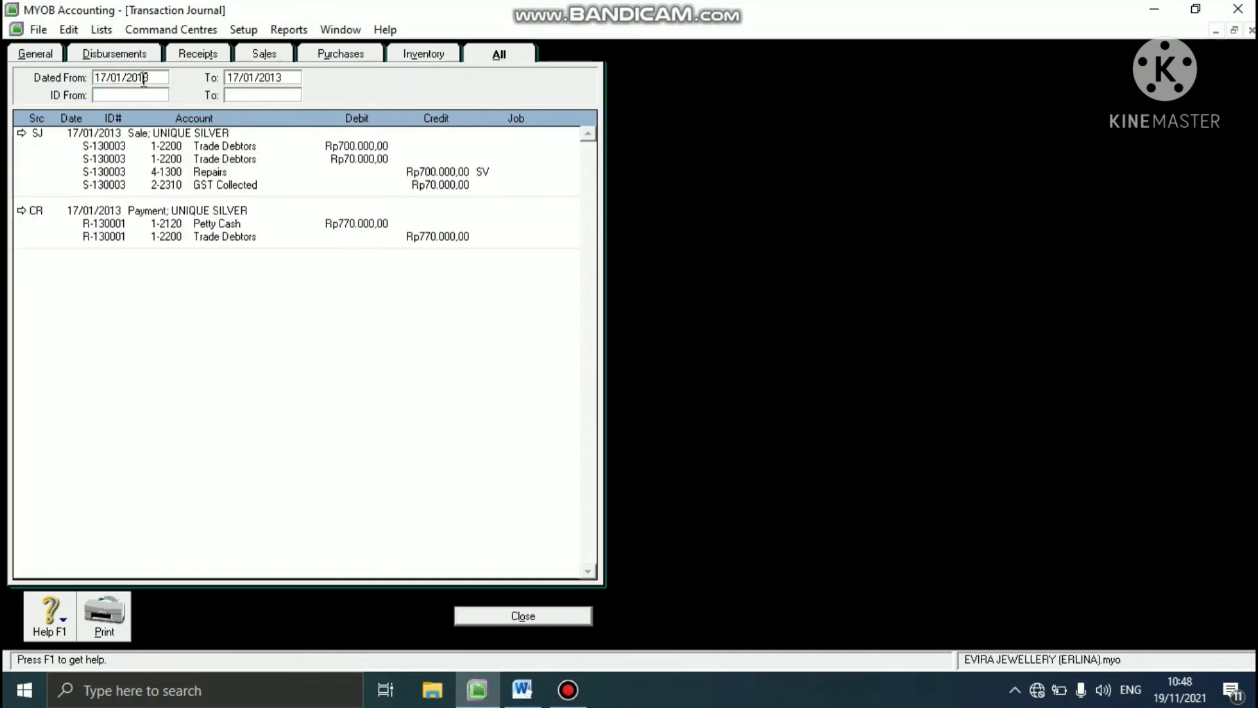
pyautogui.click(295, 78)
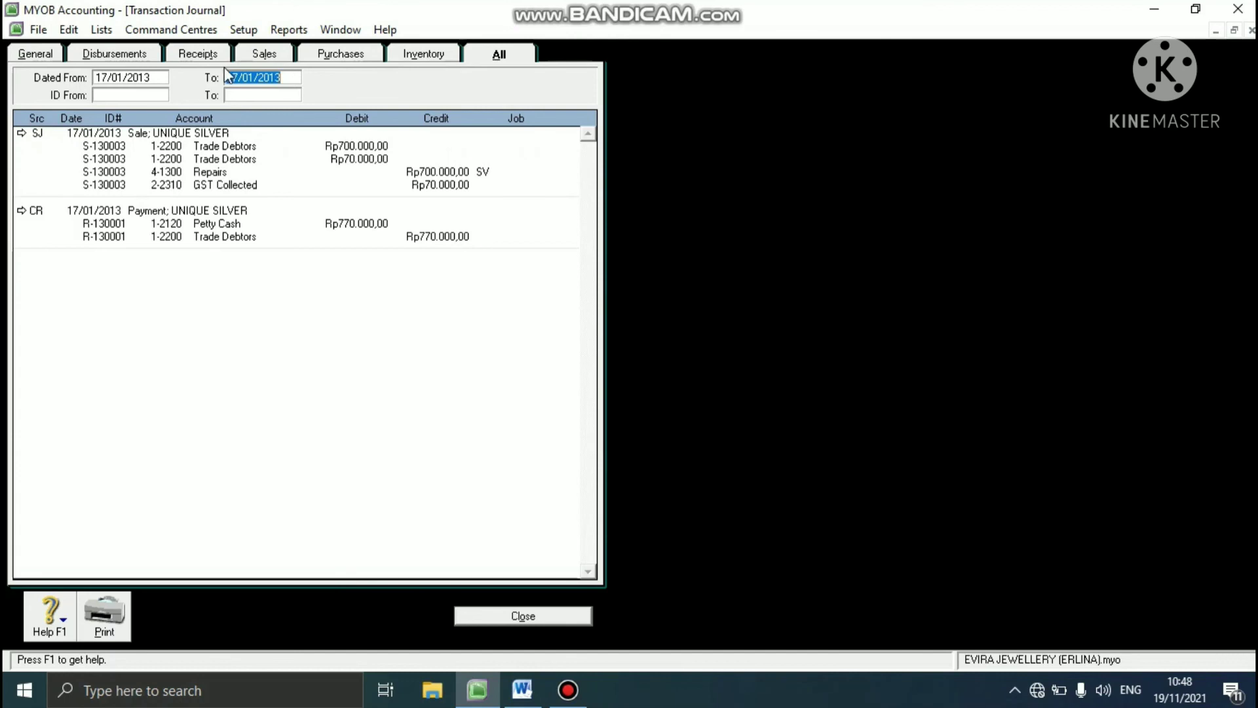
pyautogui.click(127, 74)
pyautogui.write('17/01/')
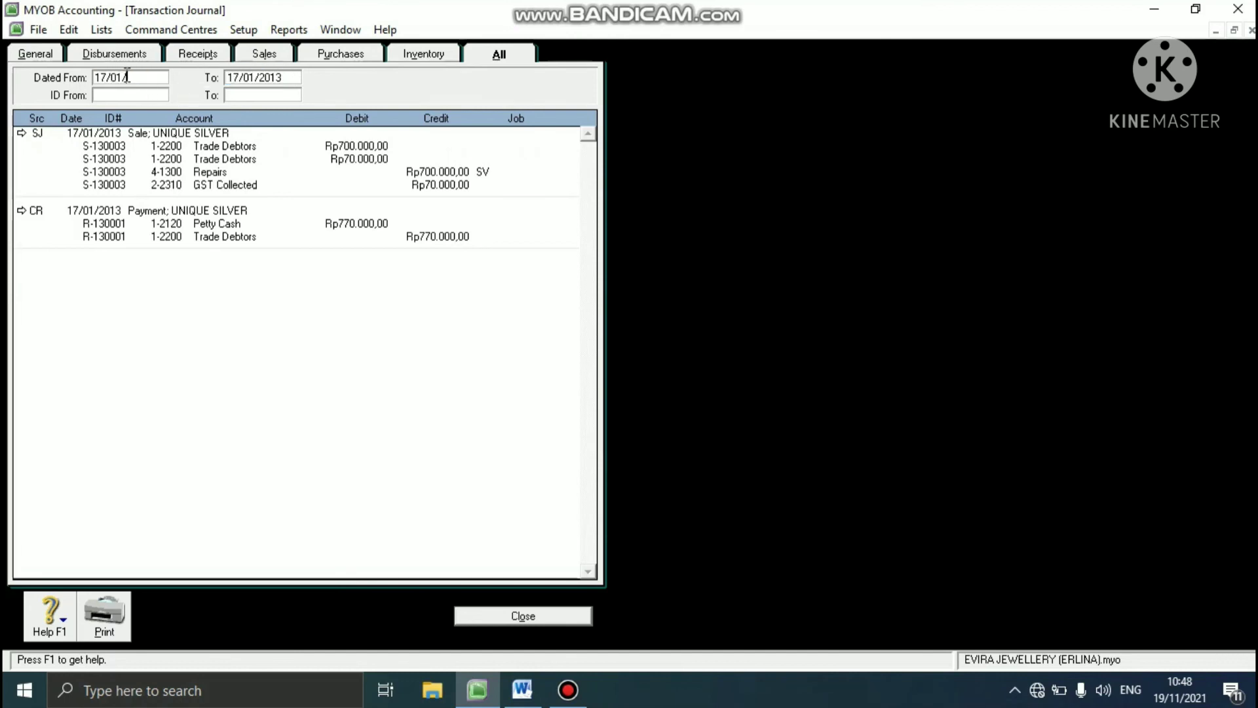
pyautogui.write('2013')
pyautogui.press('Tab')
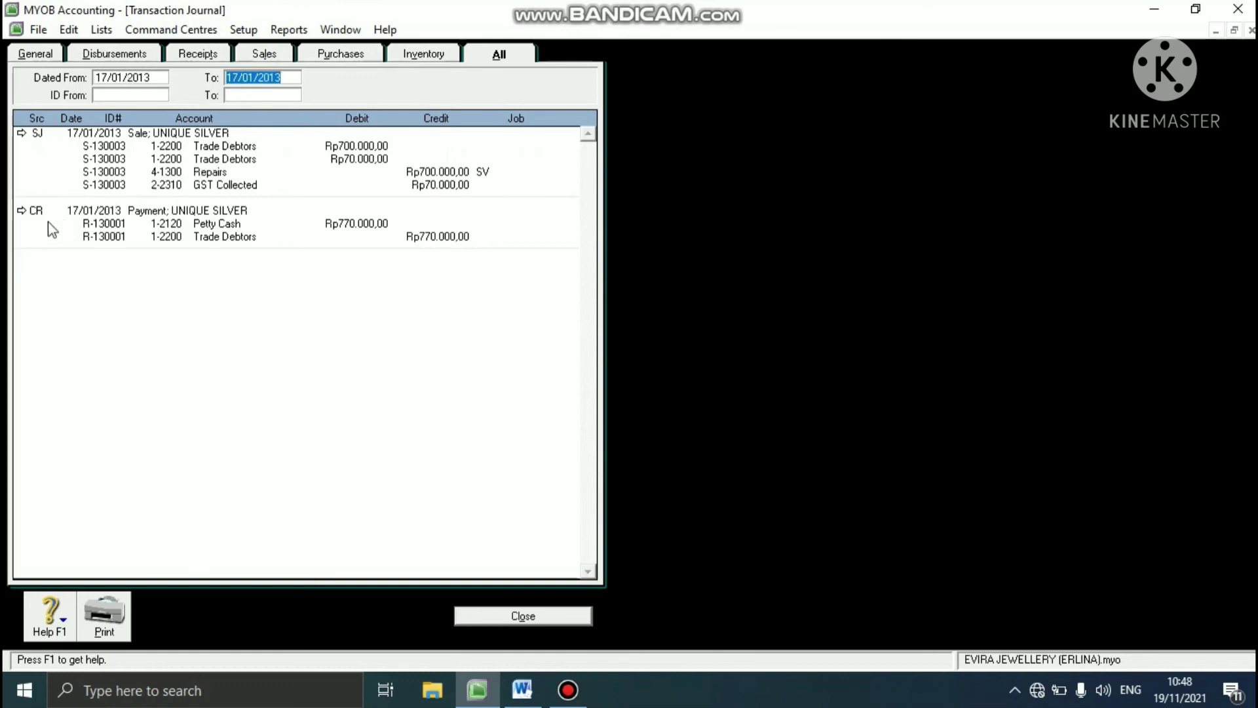
# - Try to delete the UNIQUE SILVER customer payment dated 17/01/2013, and close the payment and the Transaction Journal
pyautogui.click(22, 211)
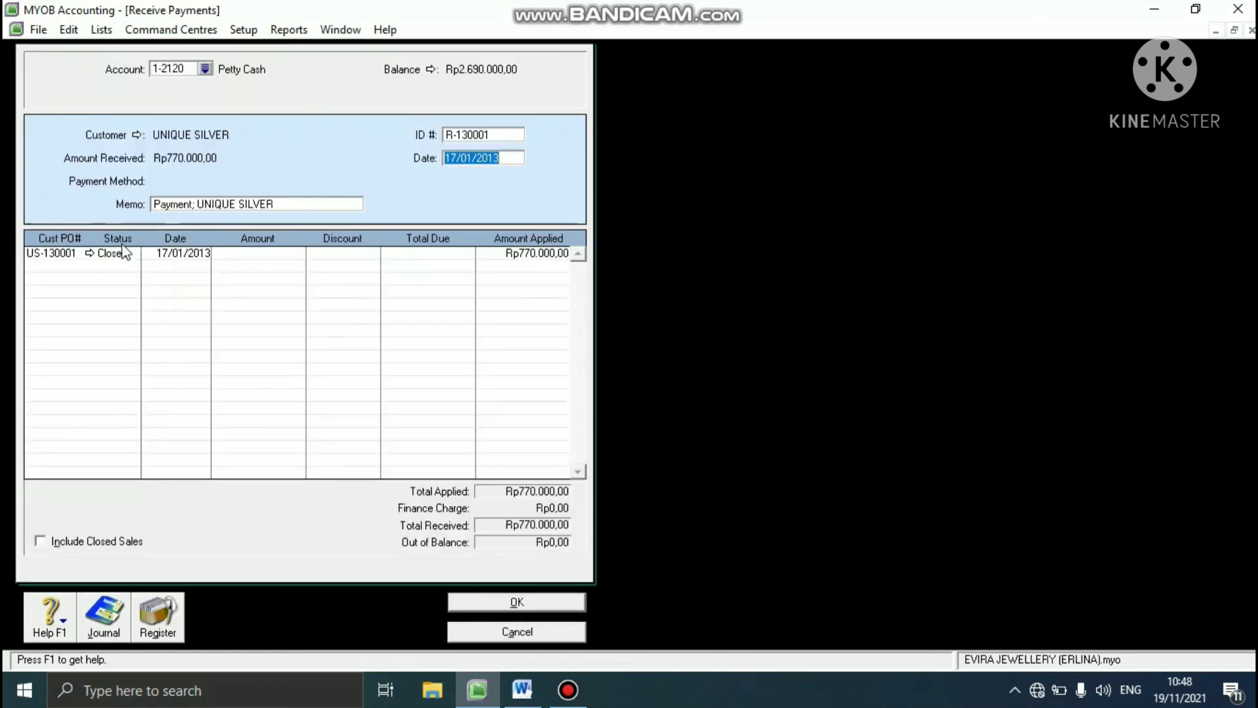
pyautogui.rightClick(145, 245)
pyautogui.click(150, 255)
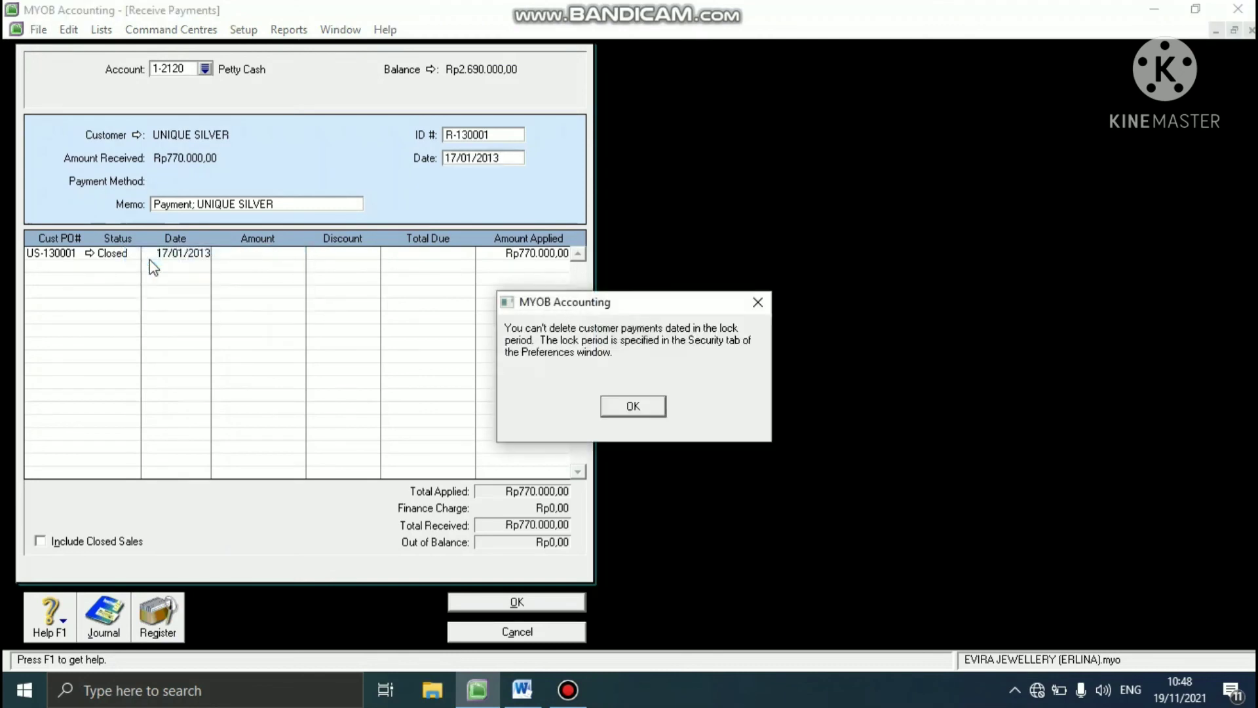
pyautogui.click(633, 406)
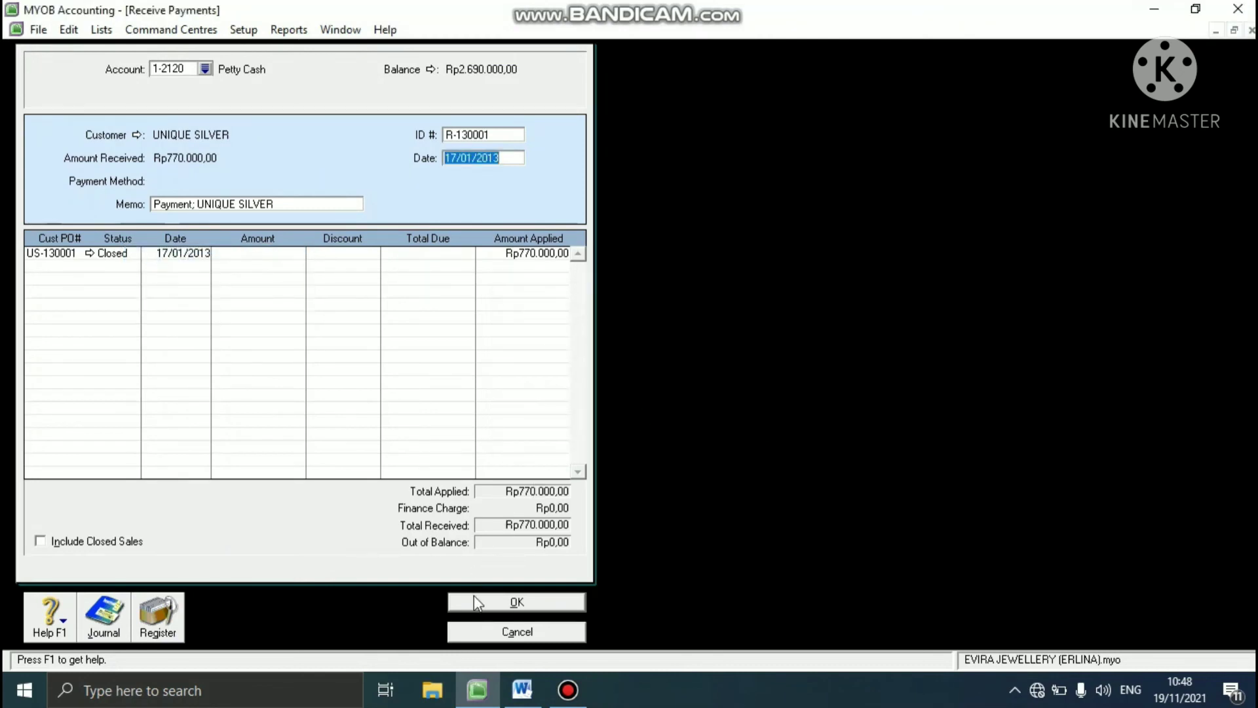
pyautogui.click(479, 626)
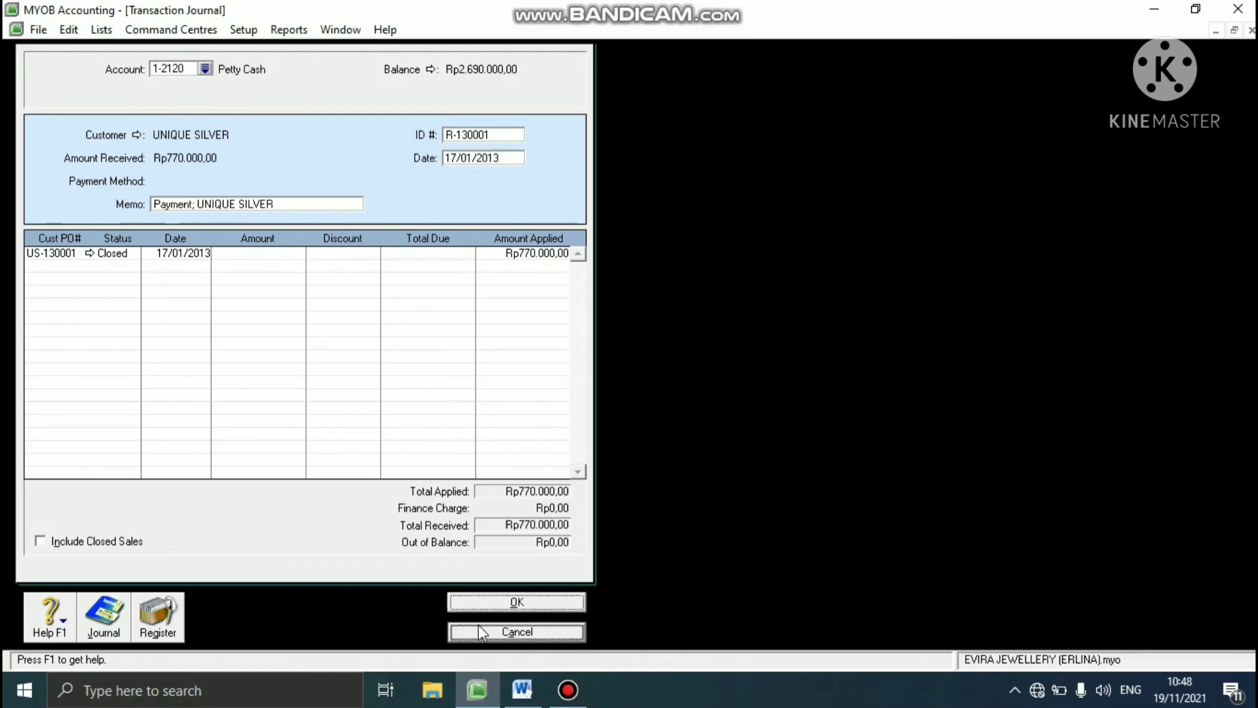
pyautogui.click(478, 619)
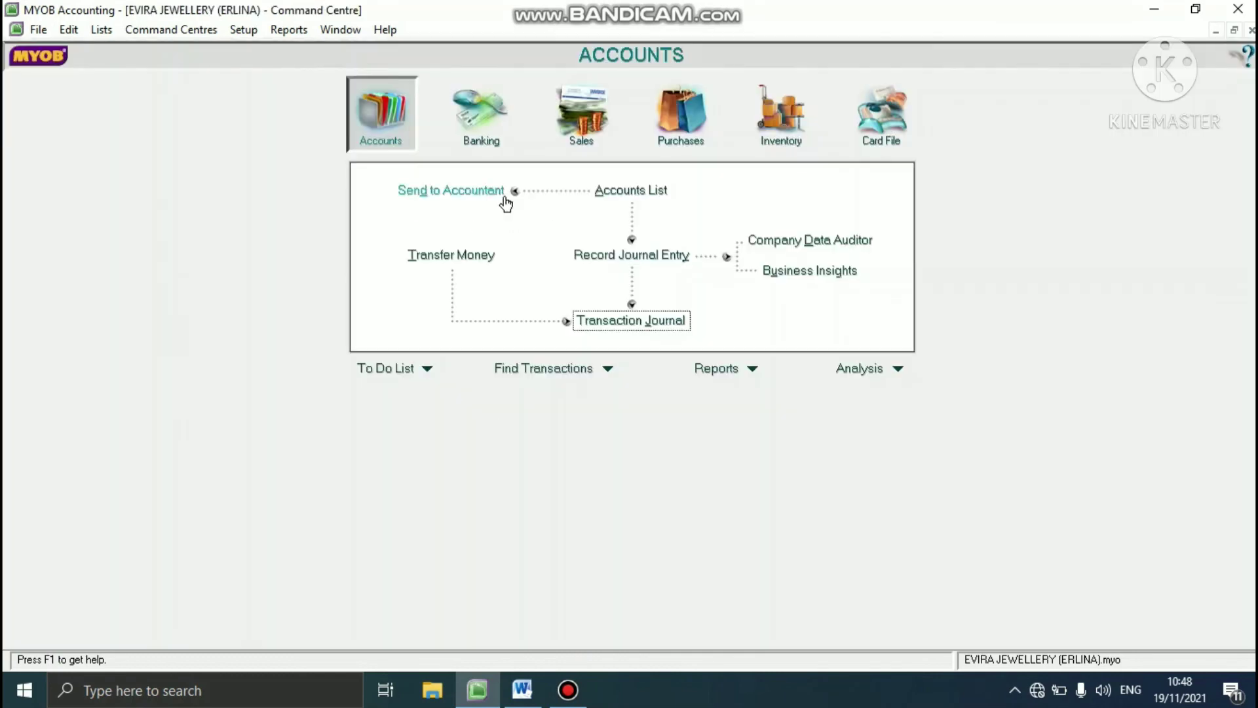
# - Turn off the Lock Period security preference that disallows entries prior to 31/01/2013
pyautogui.click(248, 30)
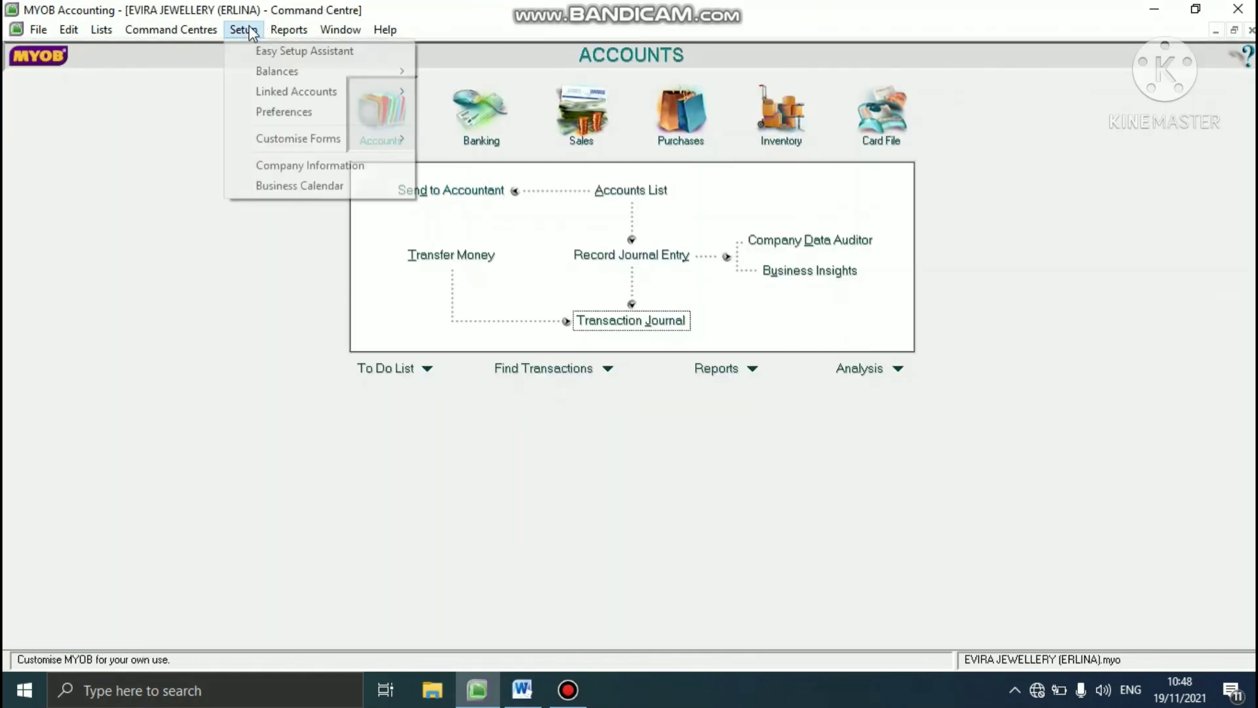
pyautogui.click(269, 111)
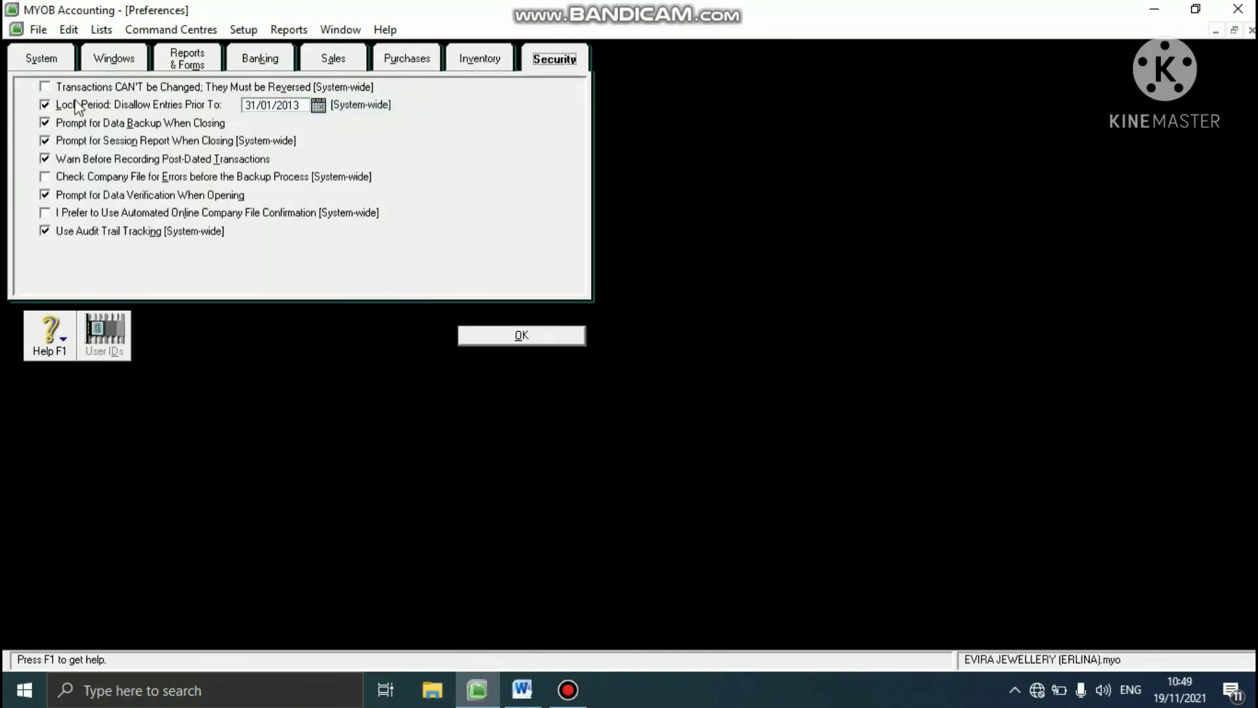
pyautogui.click(46, 105)
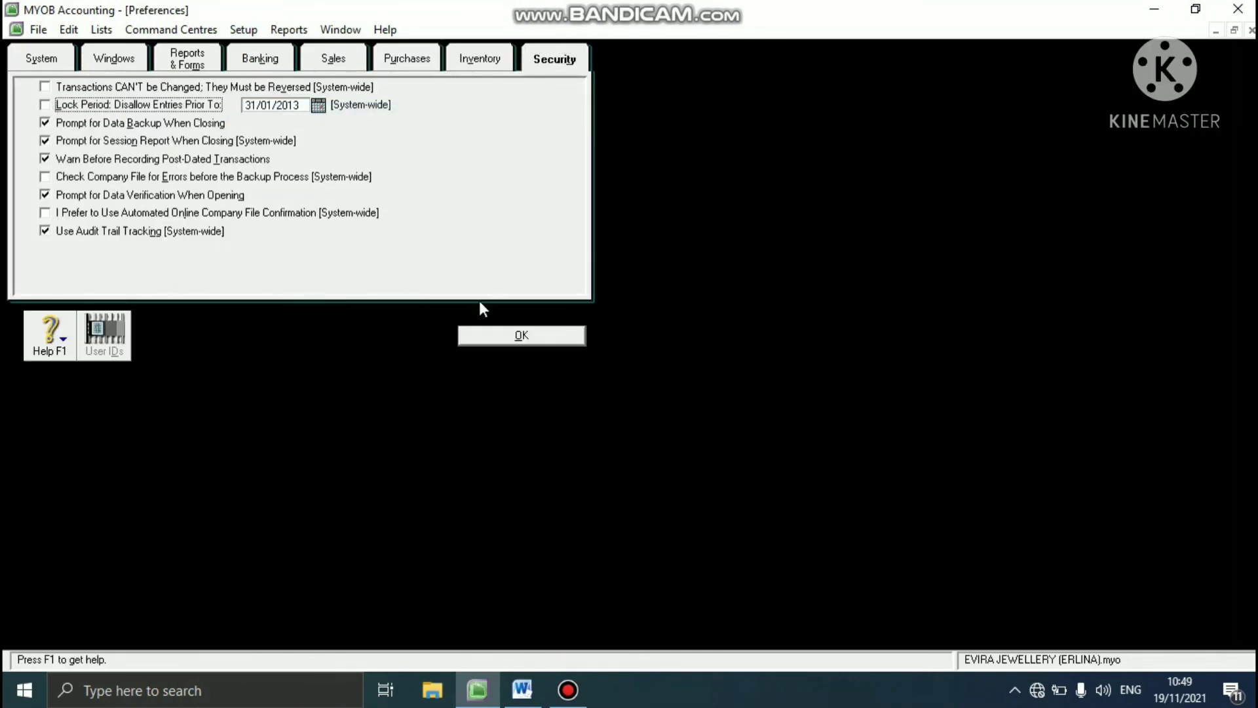
pyautogui.click(469, 337)
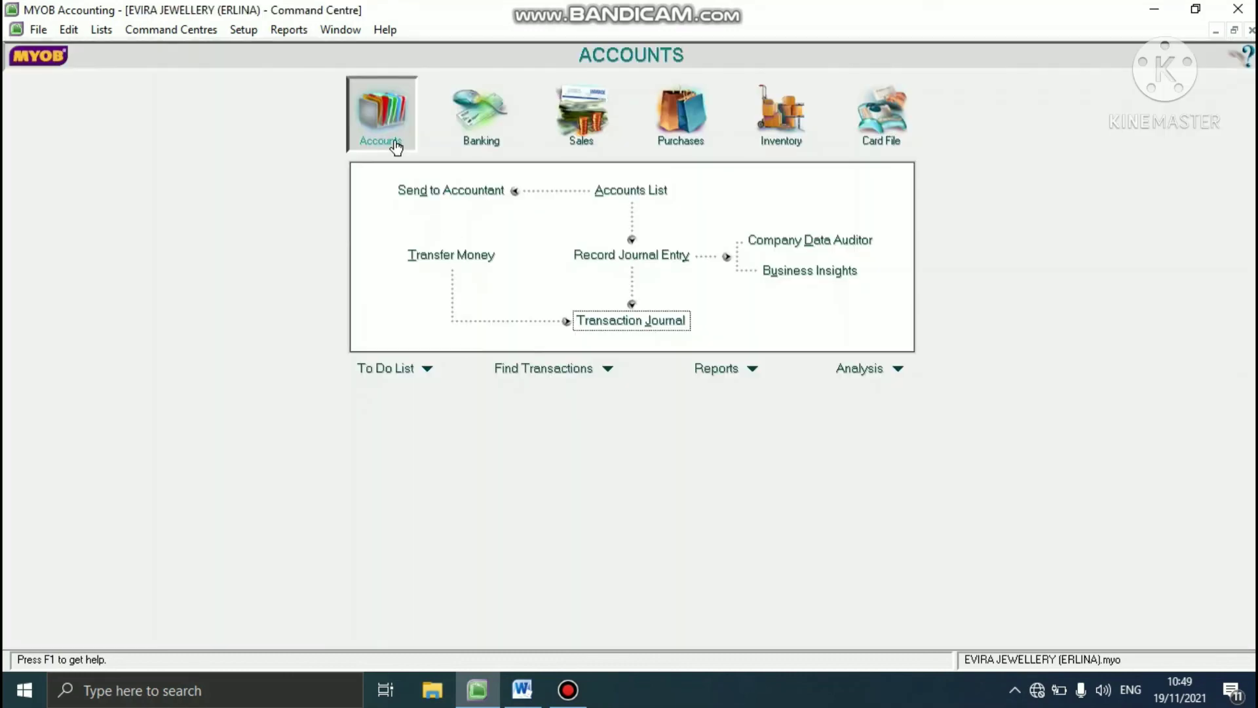
# - Delete the UNIQUE SILVER customer payment R-130001 dated 17/01/2013 from the Transaction Journal and close the journal
pyautogui.click(657, 322)
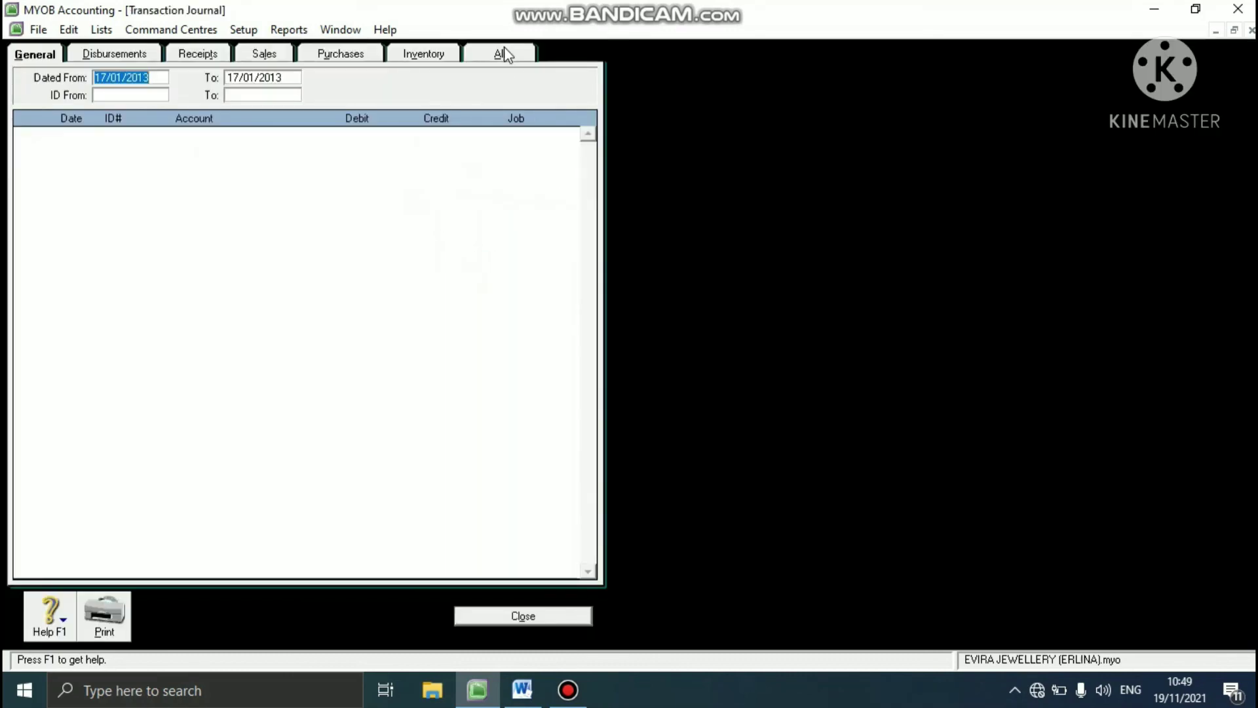
pyautogui.click(503, 51)
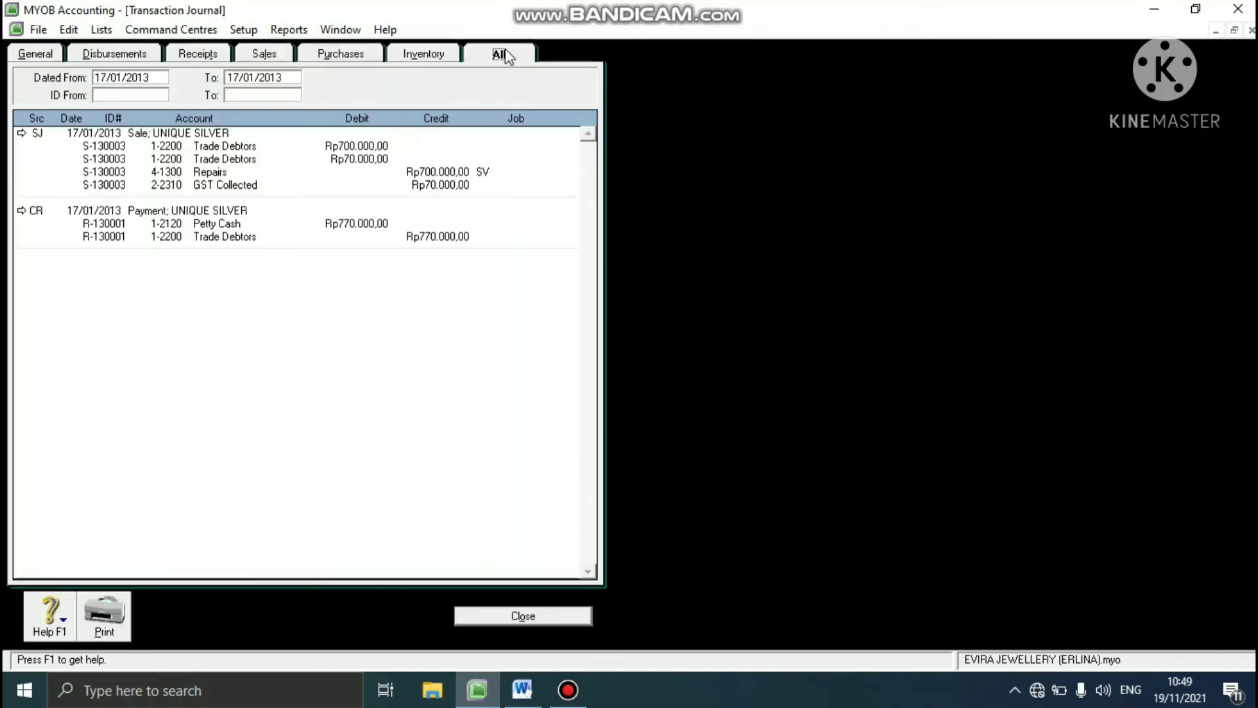
pyautogui.click(23, 211)
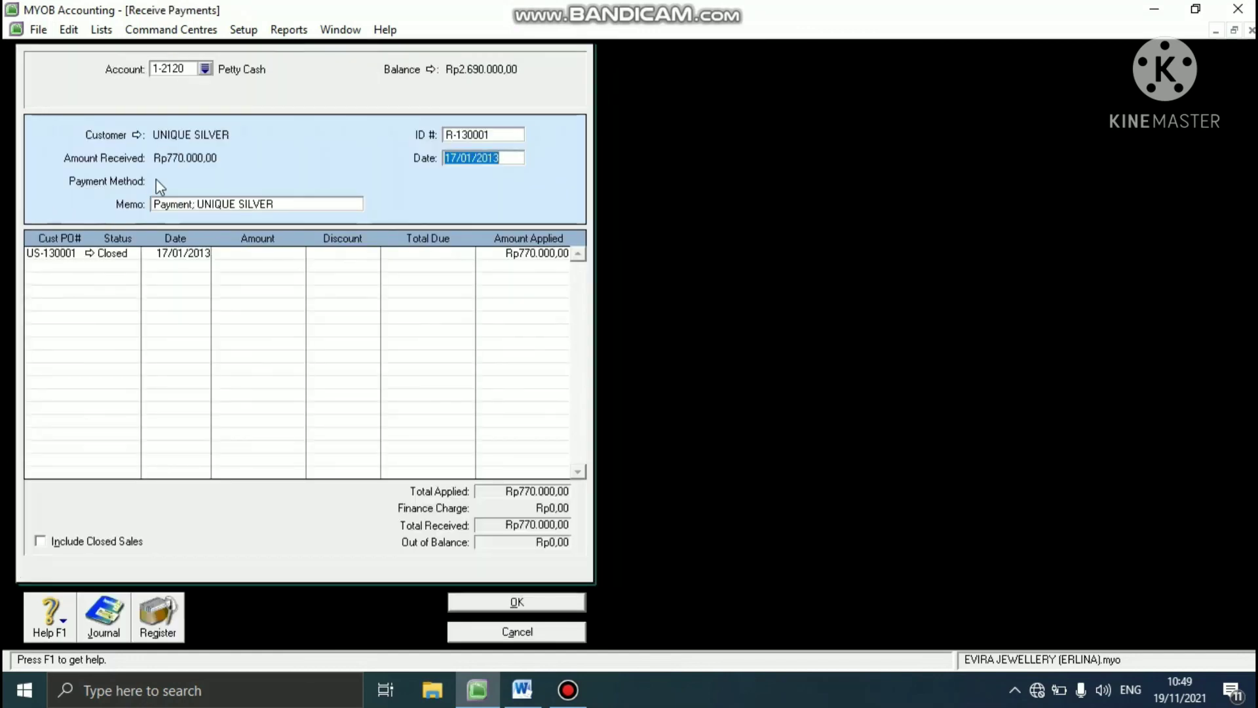
pyautogui.rightClick(190, 169)
pyautogui.click(202, 178)
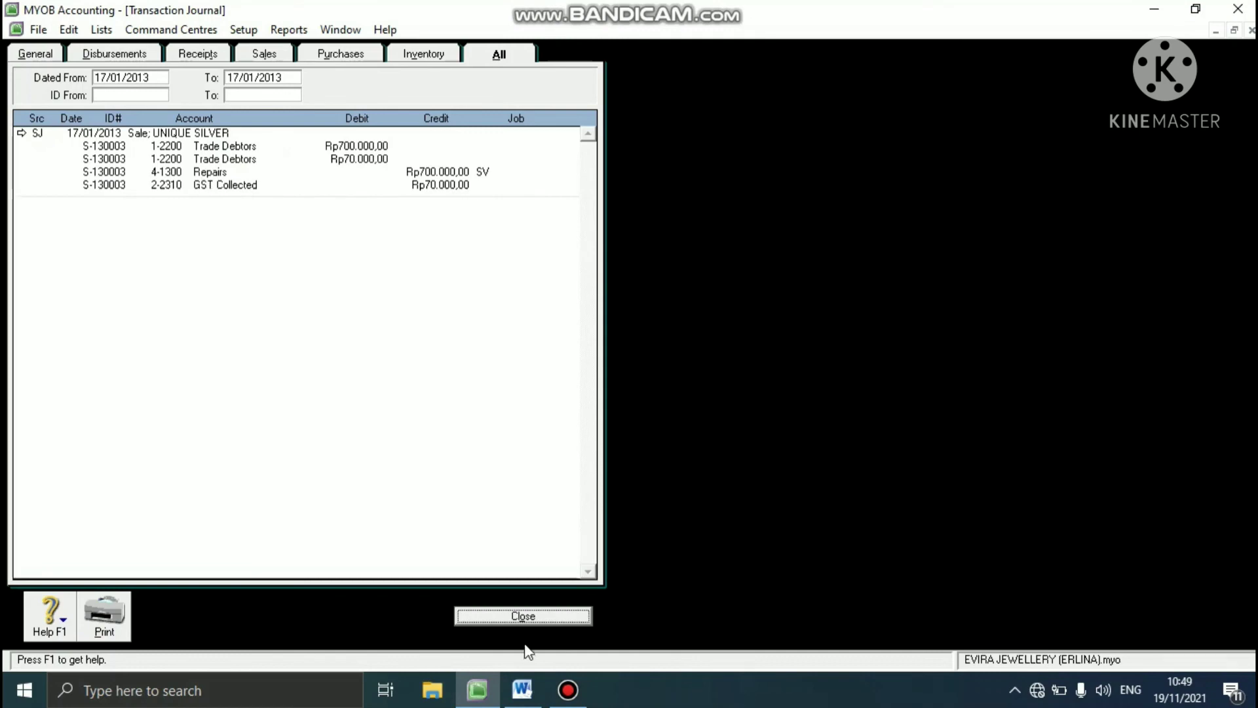
pyautogui.click(524, 616)
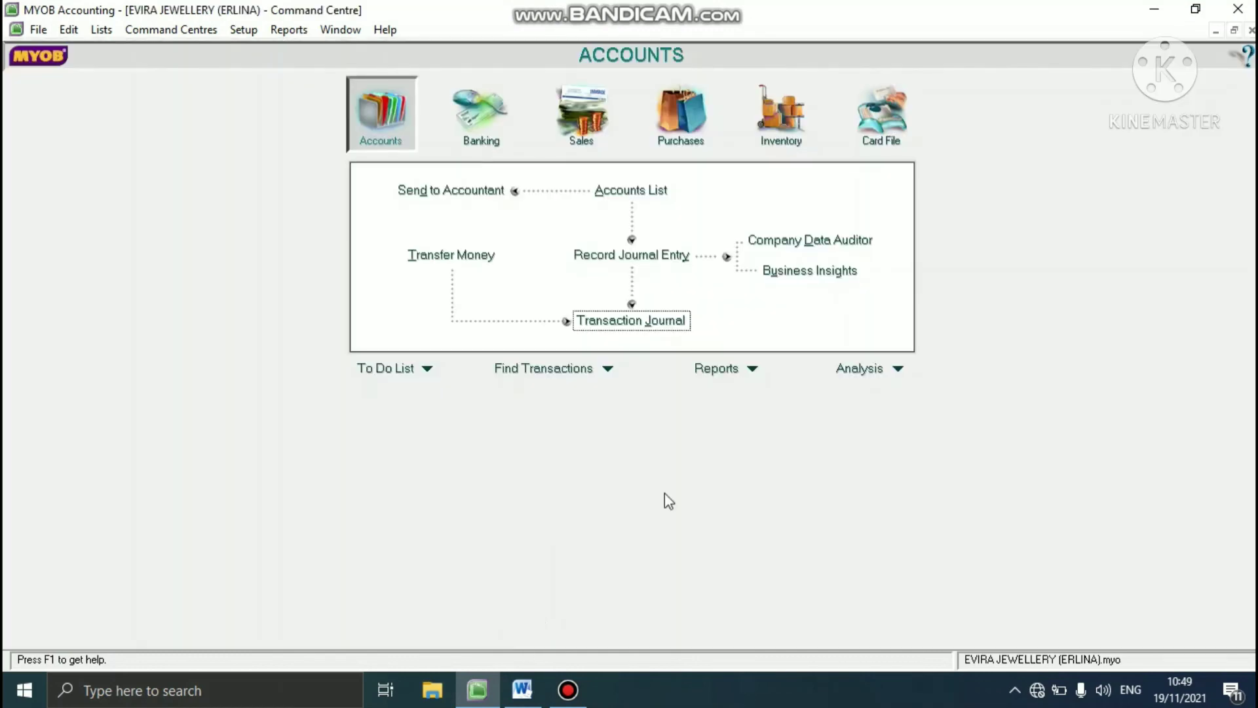
# - Start a customer payment in Receive Payments, deposited to Petty Cash account 1-2120, for the customer UNIQUE SILVER
pyautogui.click(596, 104)
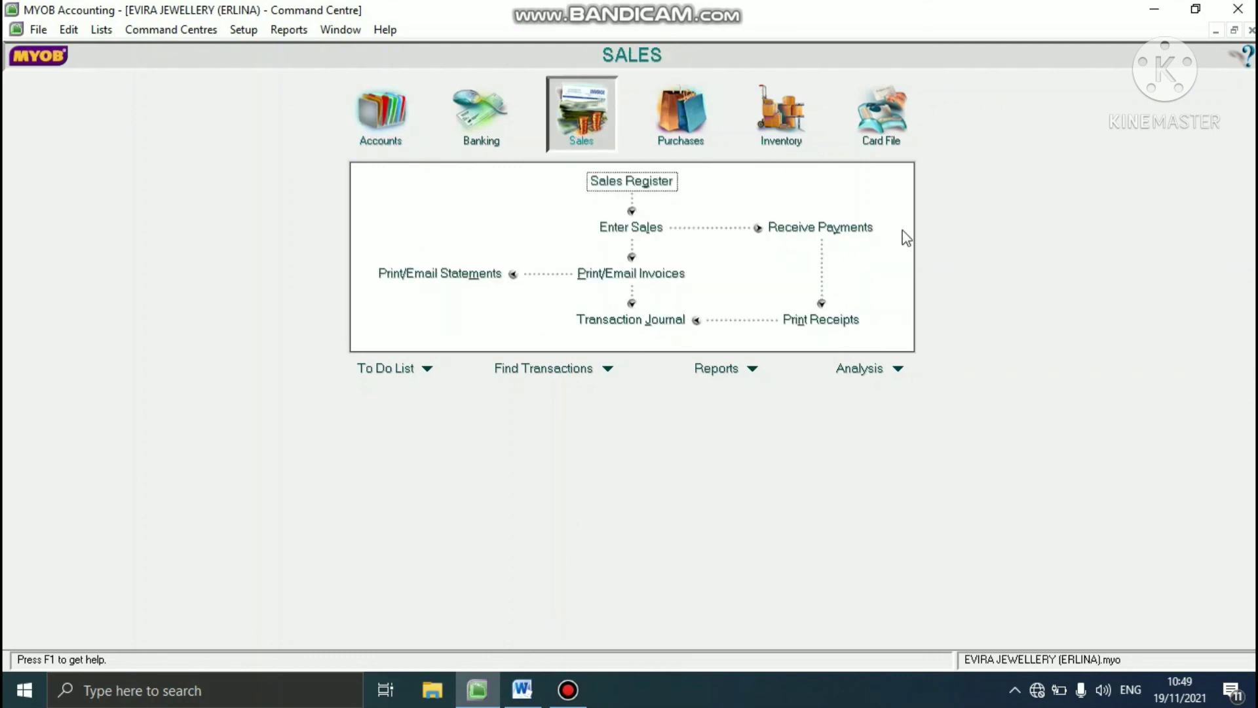
pyautogui.click(874, 229)
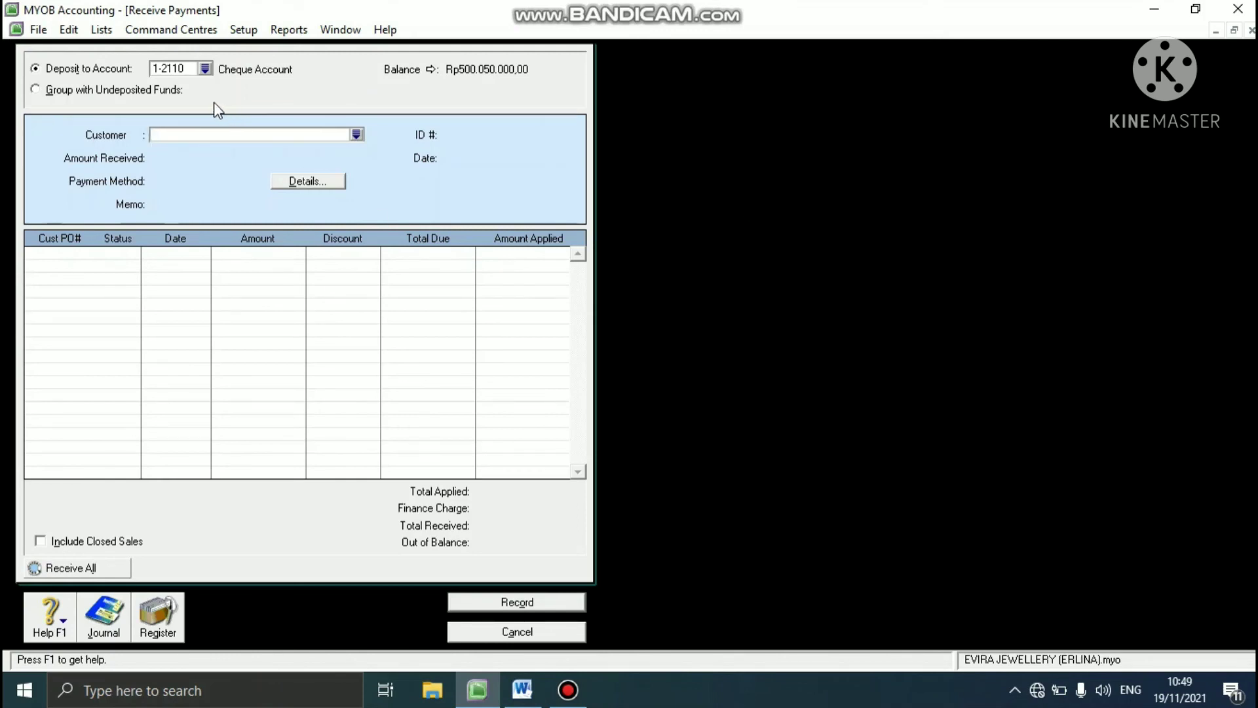
pyautogui.click(205, 68)
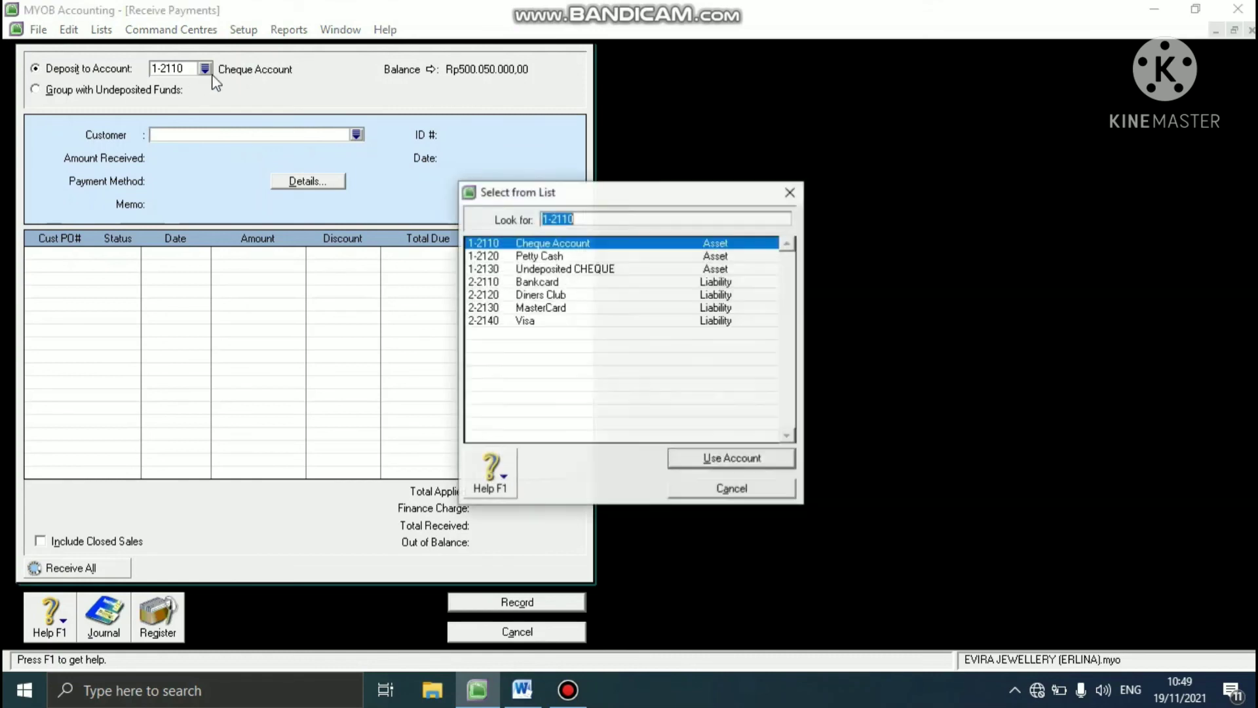
pyautogui.click(535, 259)
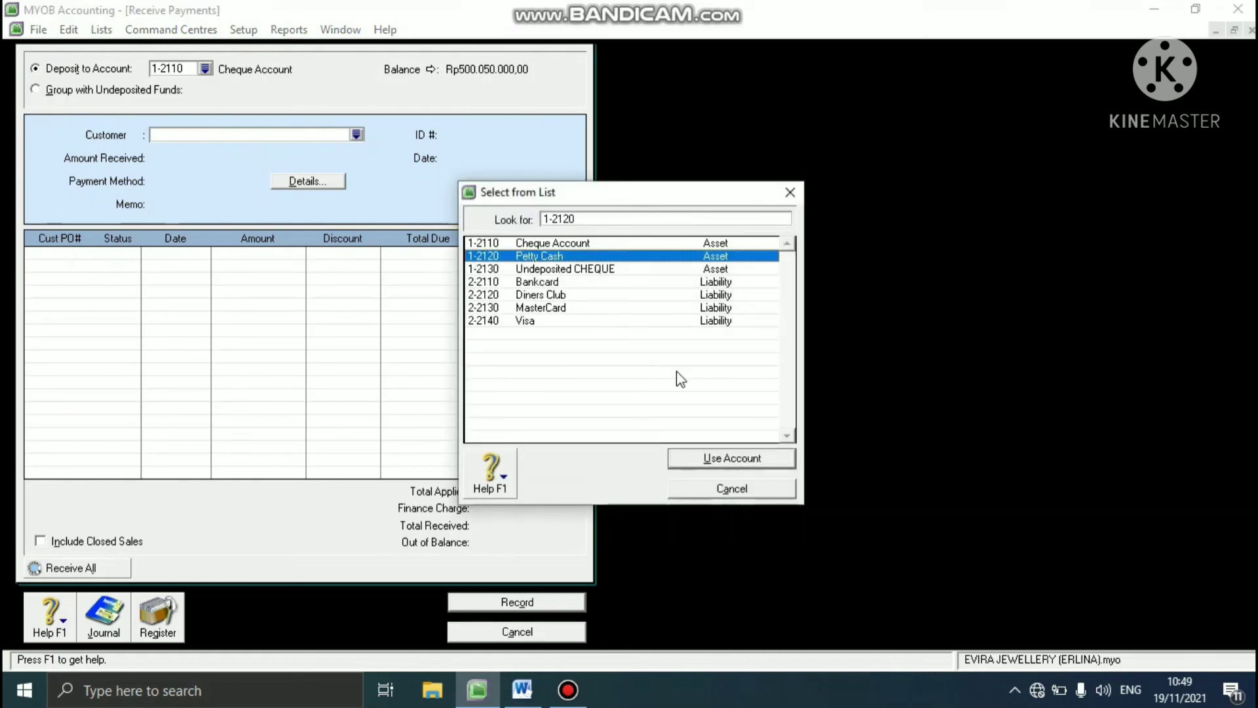
pyautogui.click(697, 457)
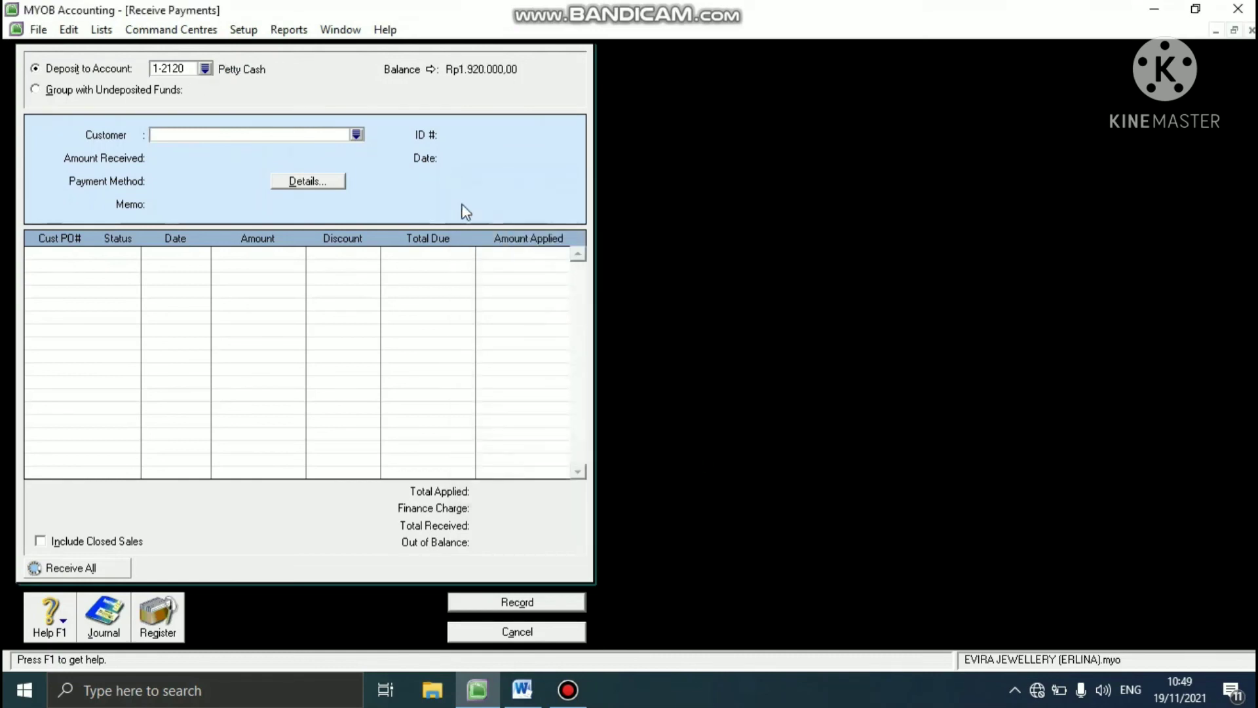
pyautogui.click(356, 134)
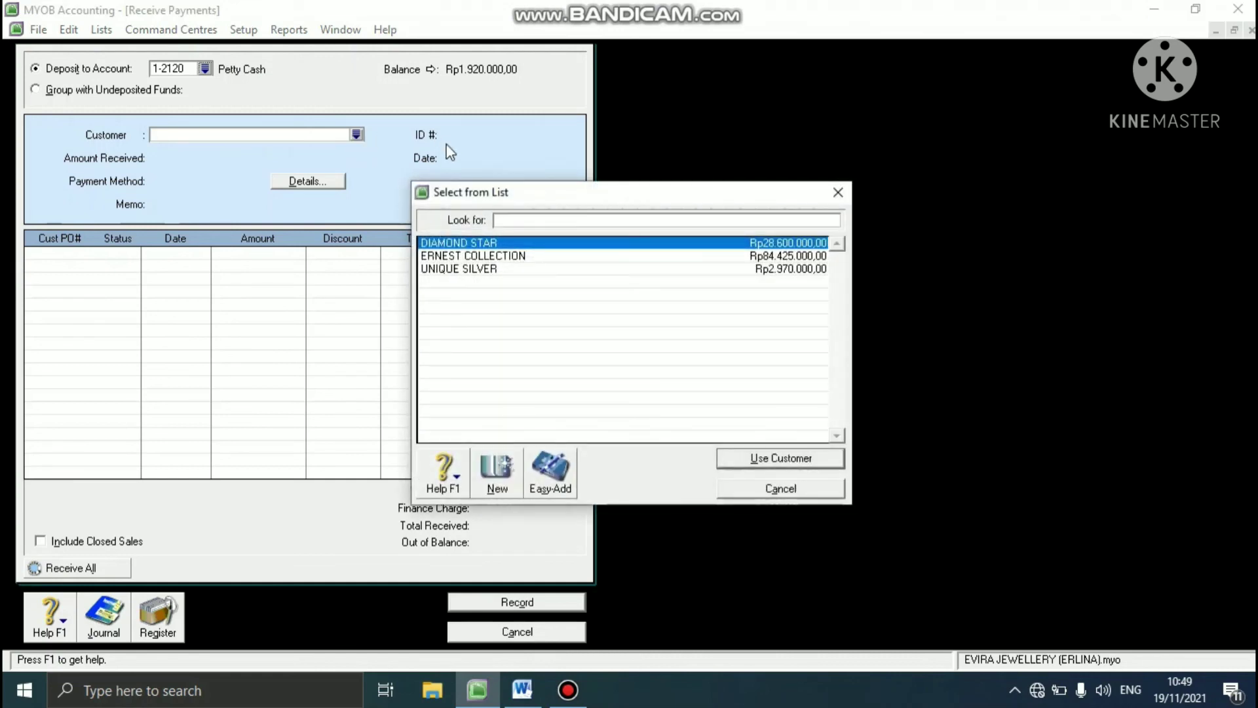
pyautogui.click(442, 269)
pyautogui.click(752, 457)
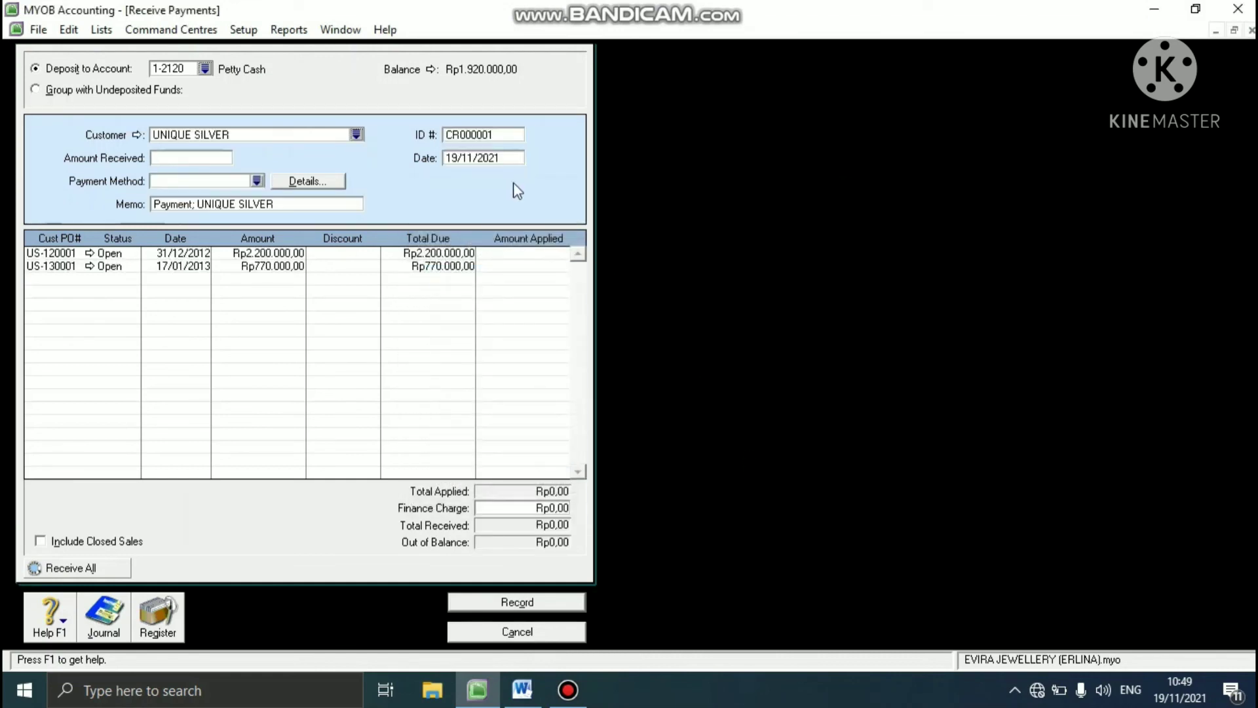
# - Set the payment's ID to R-130001, its date to 17/01/2013 and the amount received to Rp770.000
pyautogui.click(479, 134)
pyautogui.write('R-13000')
pyautogui.click(479, 158)
pyautogui.write('1')
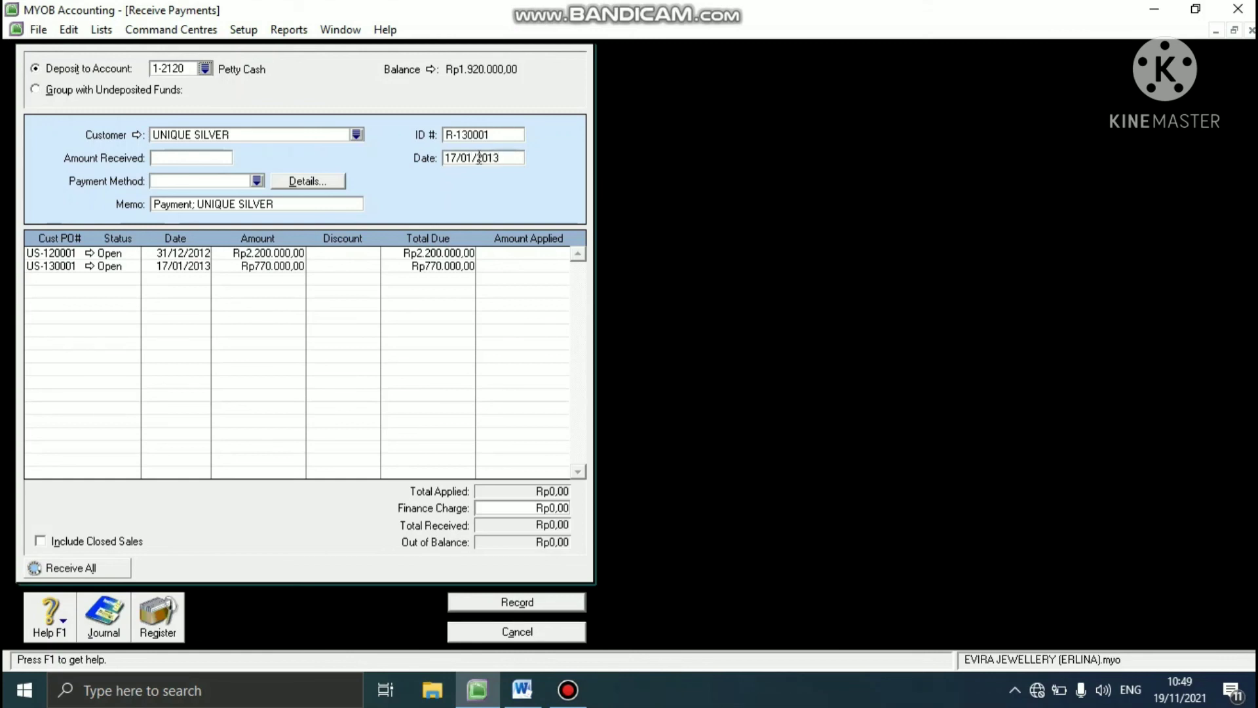
pyautogui.click(207, 158)
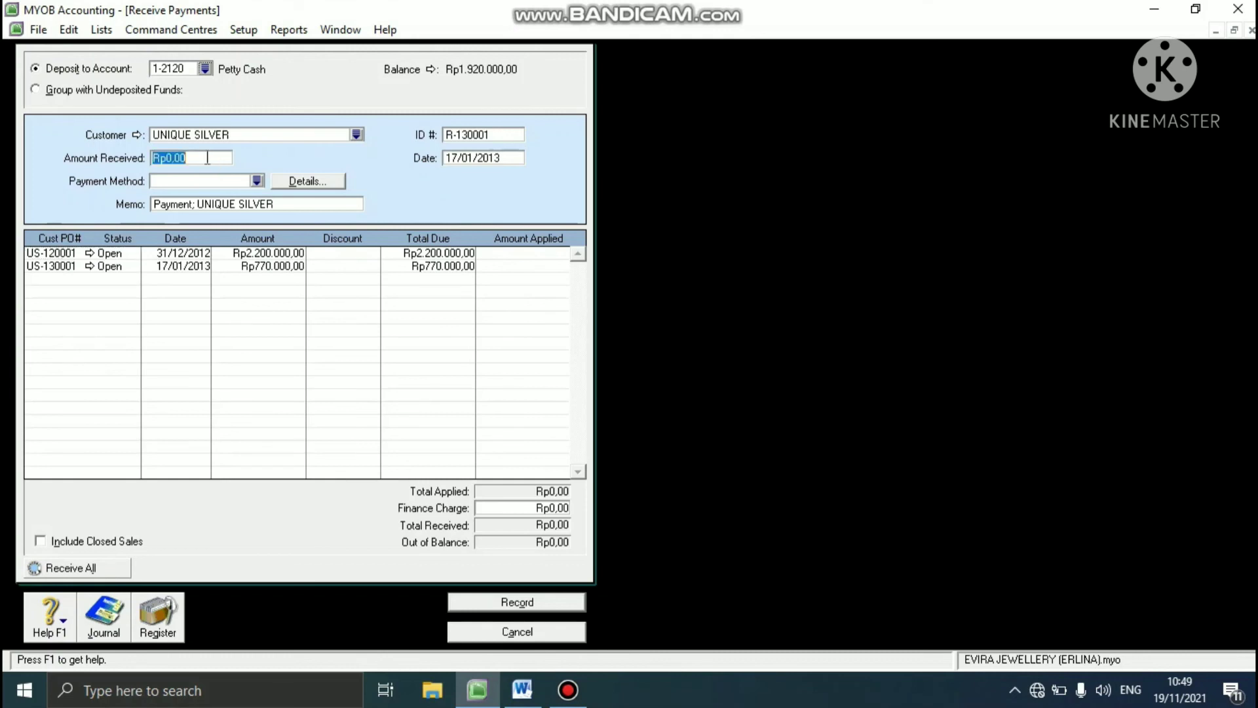
pyautogui.write('770.000')
pyautogui.press('Tab')
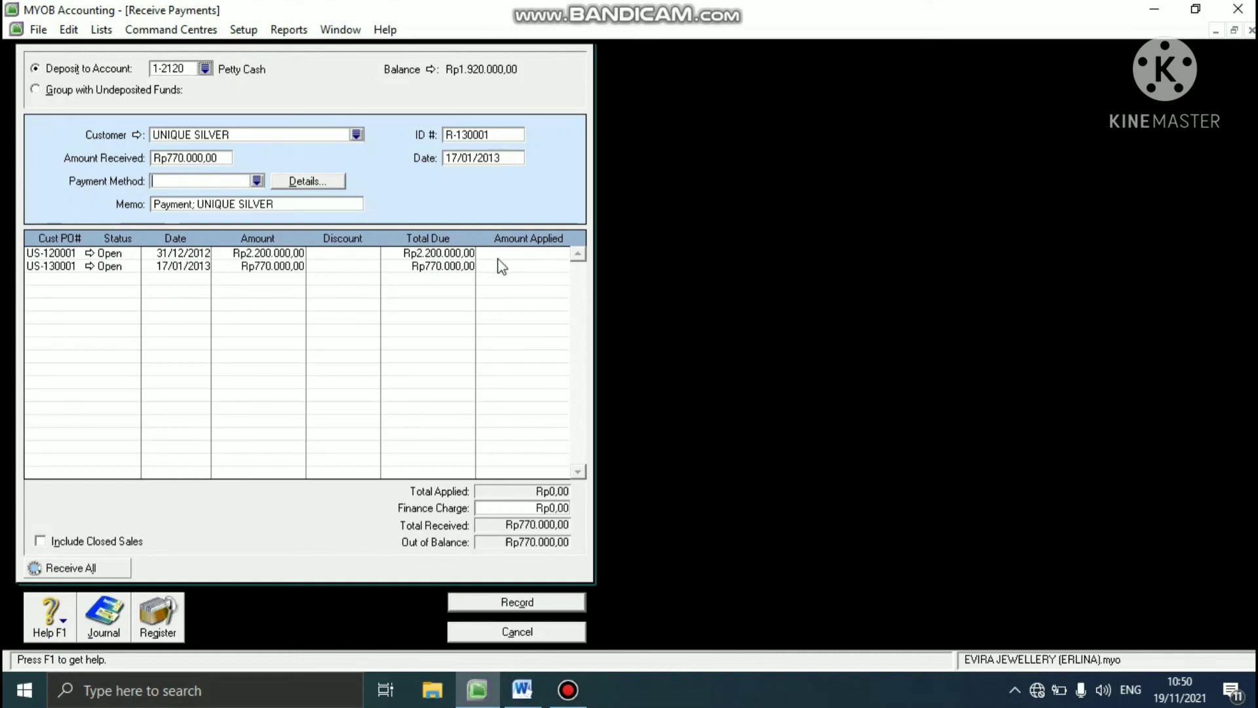
# - Apply Rp500.000 to invoice US-120001 and Rp270.000 to invoice US-130001, record the payment and close Receive Payments
pyautogui.click(520, 254)
pyautogui.press('BackSpace')
pyautogui.write('500000')
pyautogui.click(528, 269)
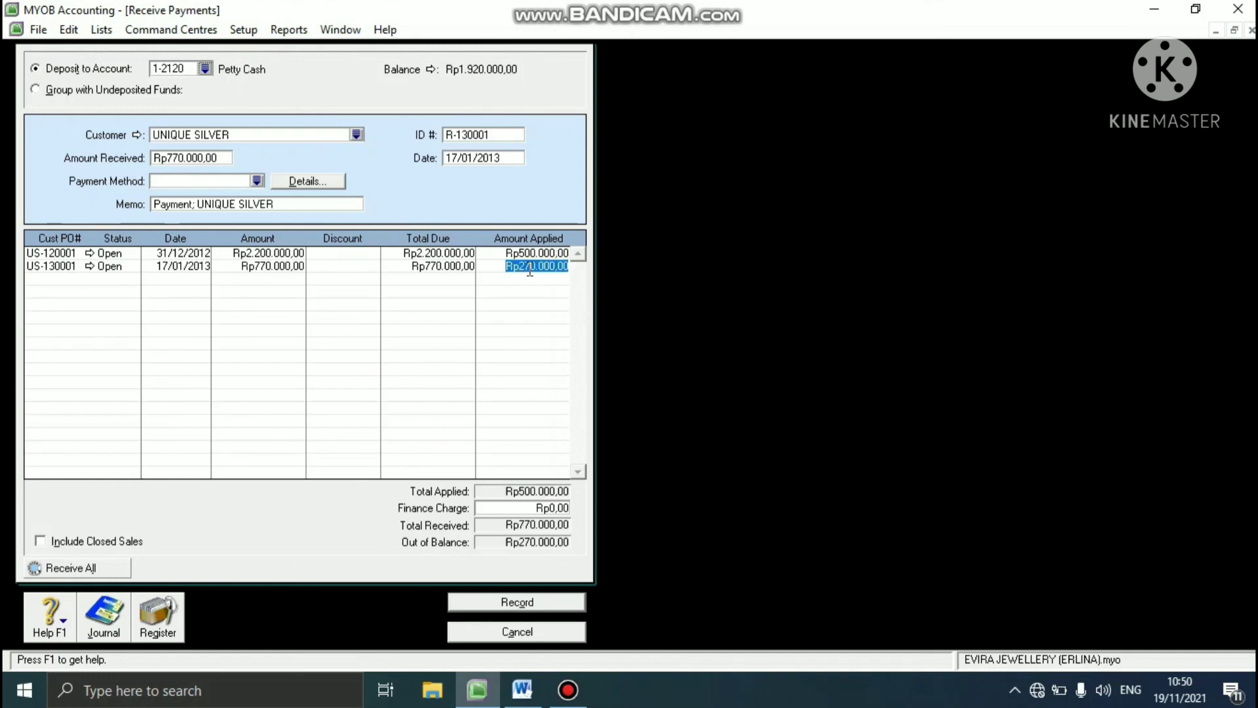
pyautogui.write('270000')
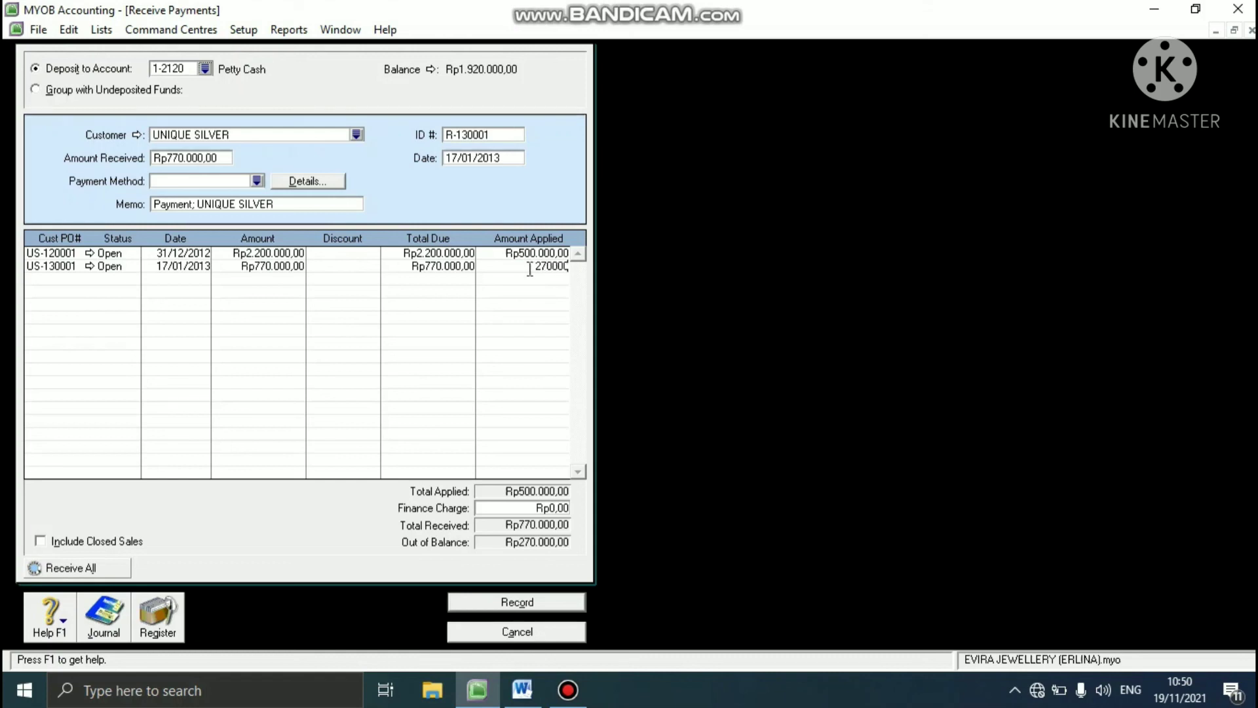
pyautogui.press('Tab')
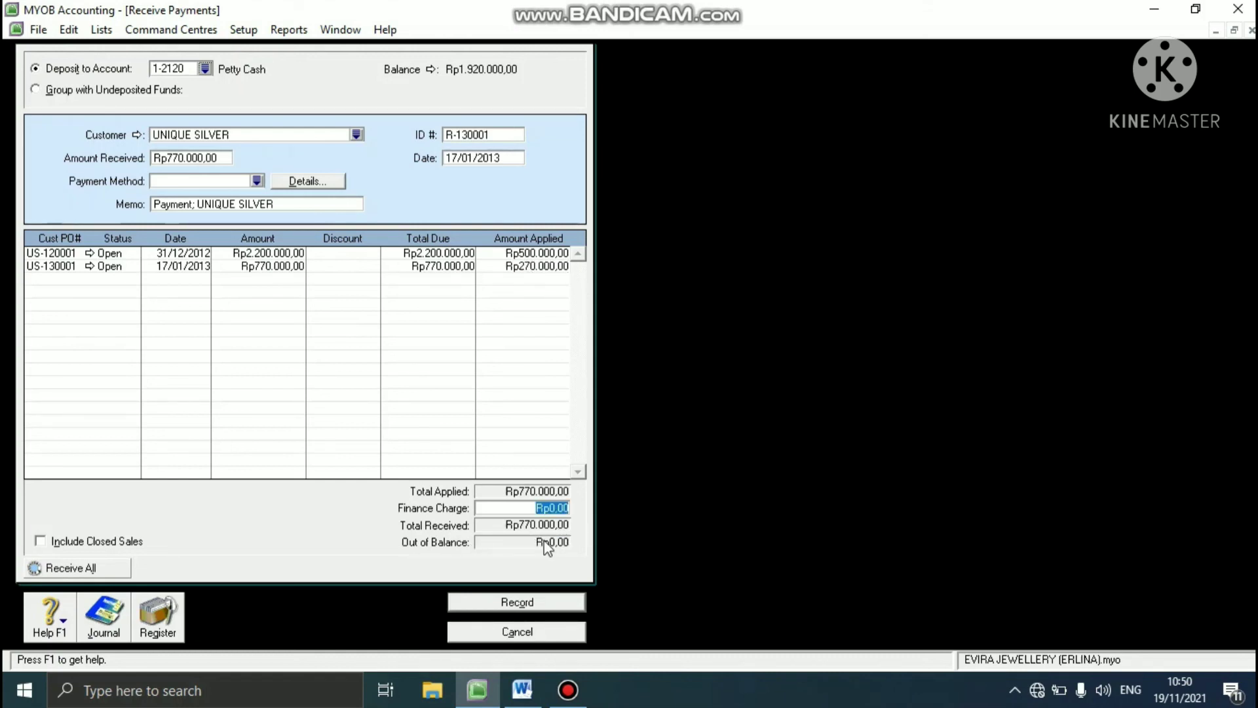
pyautogui.click(517, 602)
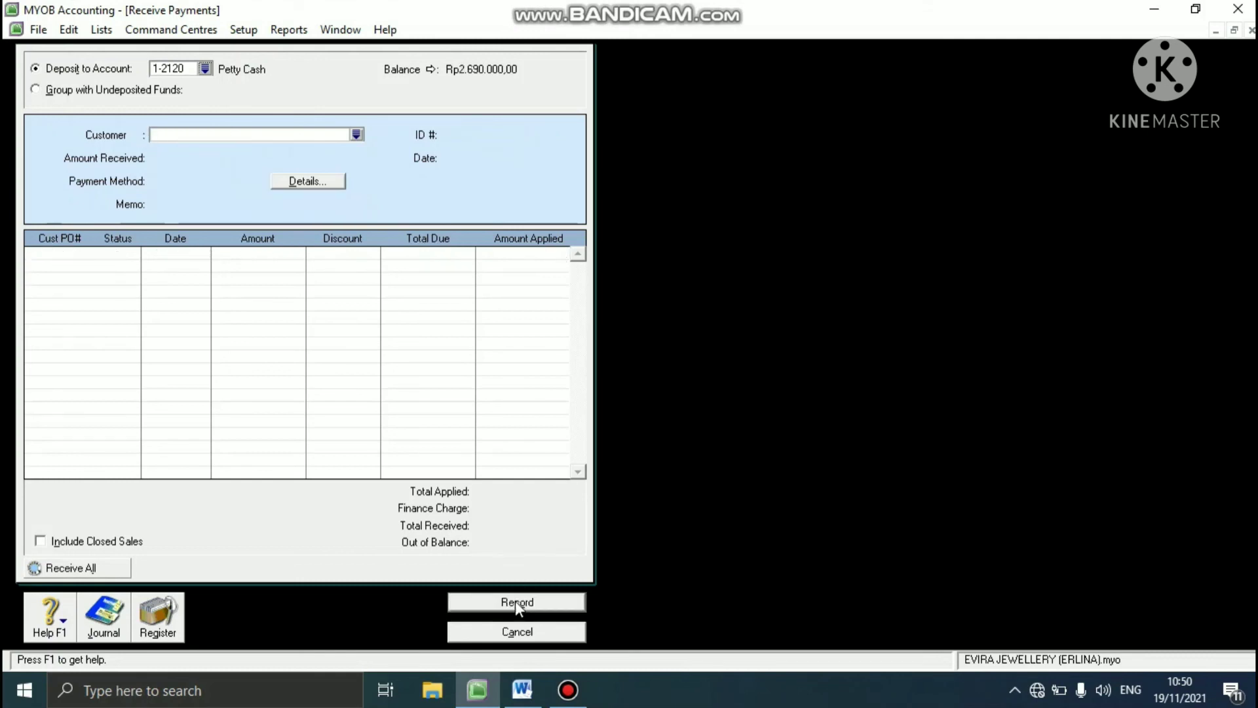
pyautogui.click(493, 633)
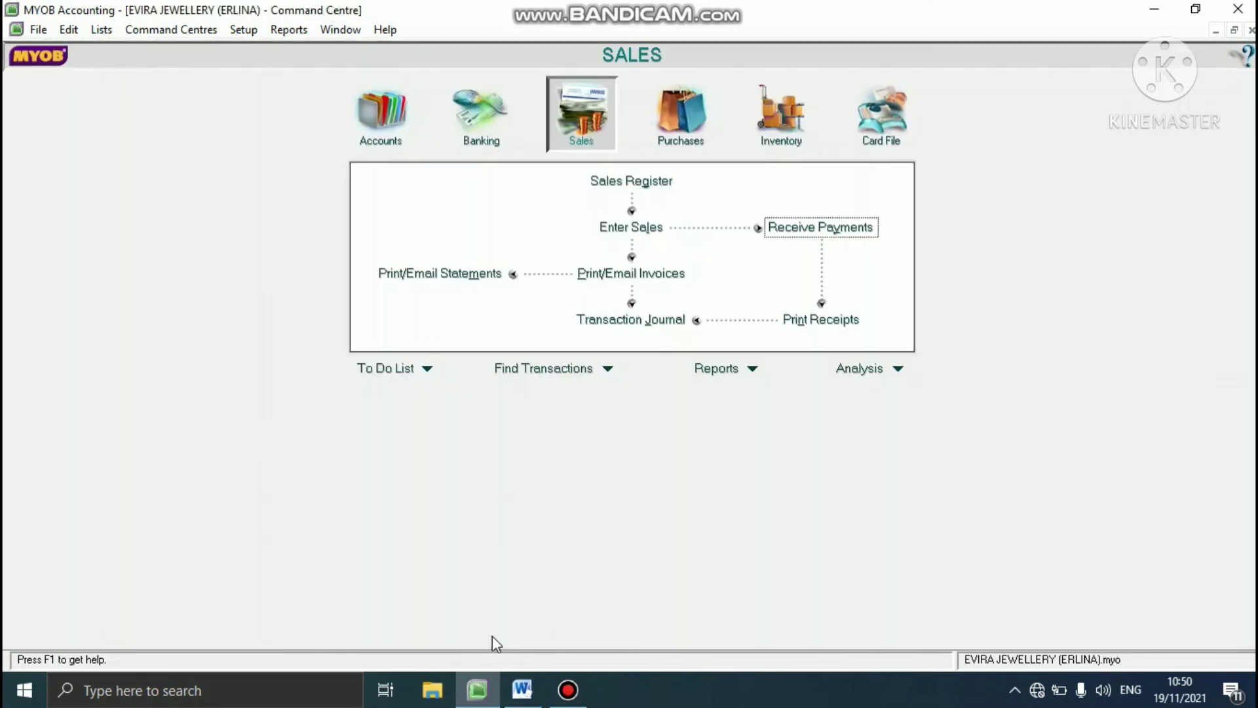
# - Check the next question in the Word document, return to MYOB and list all transactions dated 04/01/2013 in the Transaction Journal
pyautogui.click(522, 692)
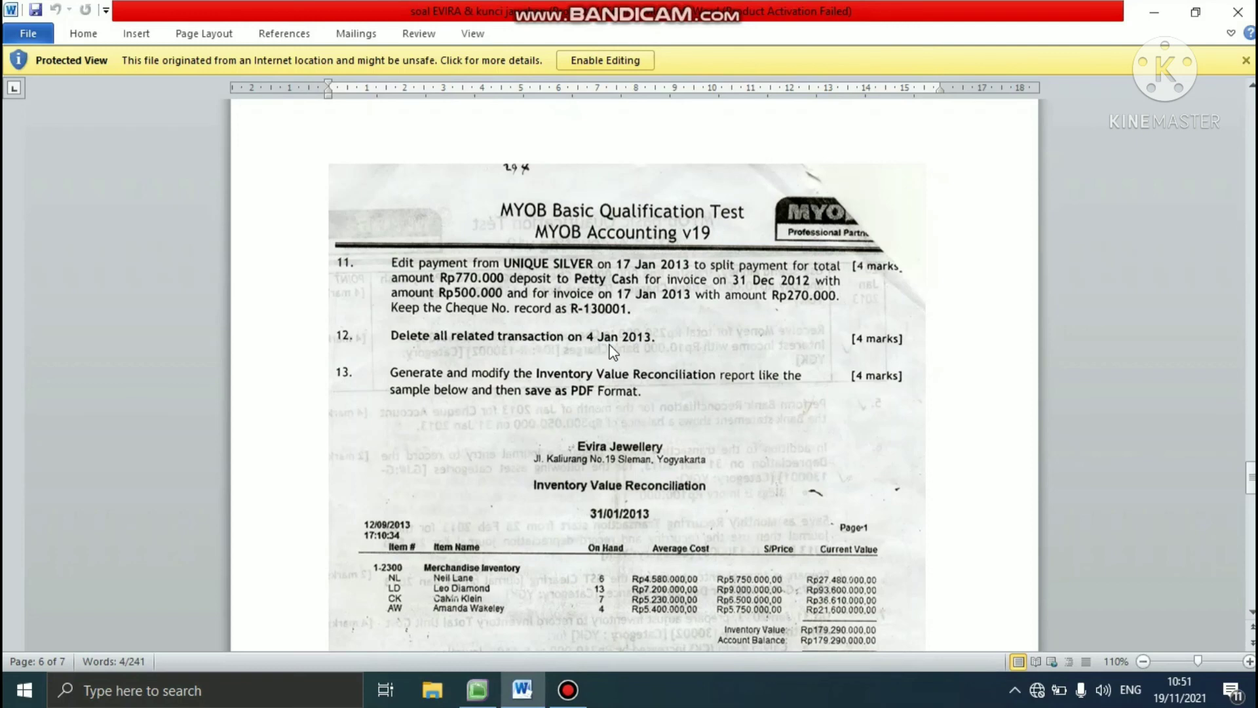
pyautogui.click(477, 690)
pyautogui.click(367, 128)
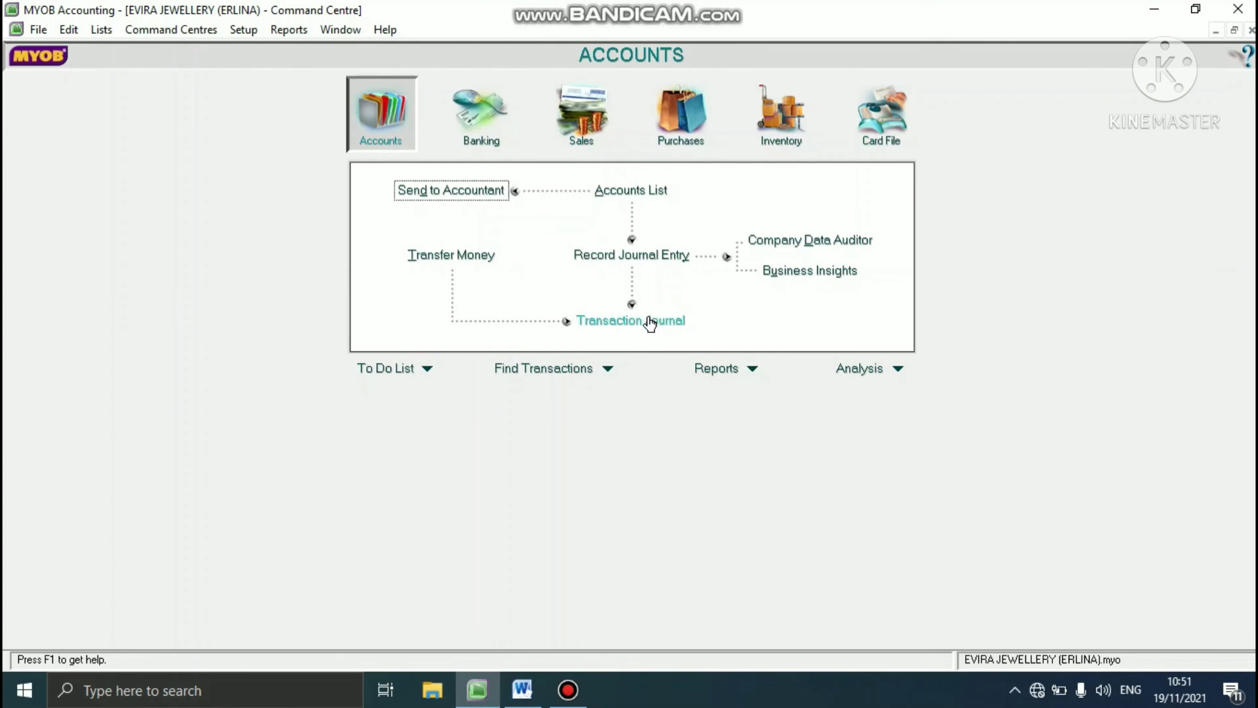
pyautogui.click(650, 320)
pyautogui.click(497, 53)
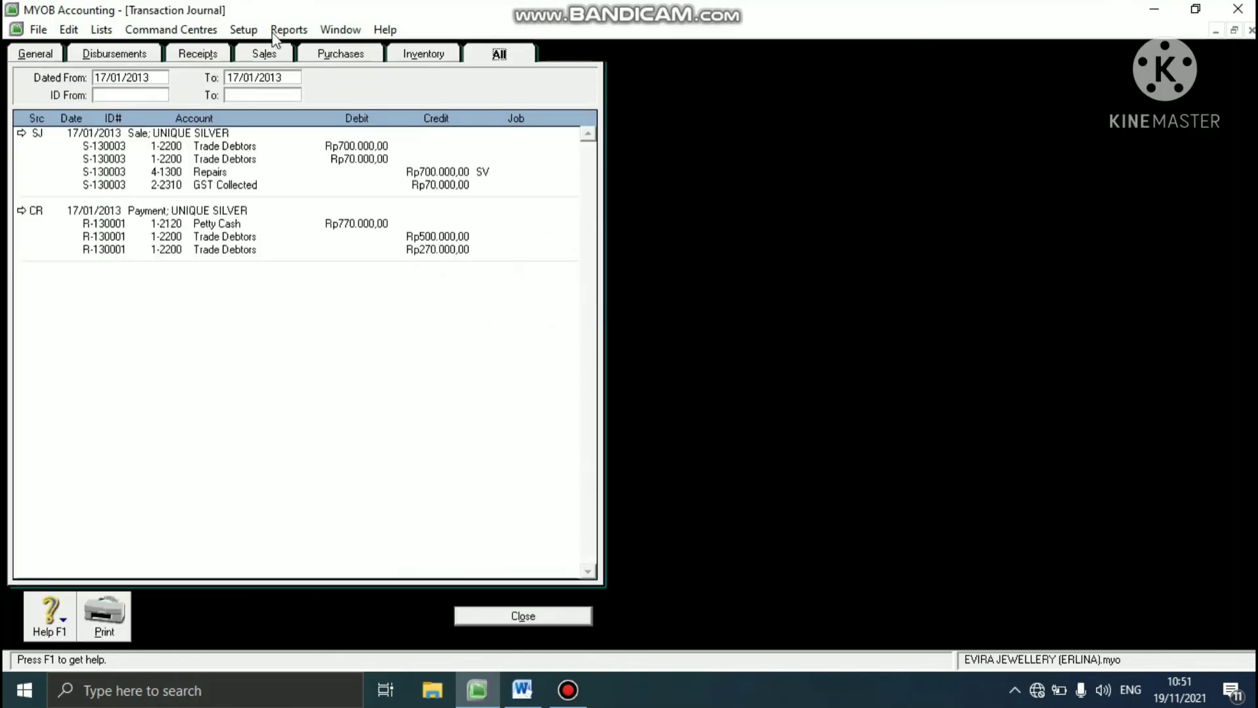
pyautogui.click(108, 77)
pyautogui.press('BackSpace')
pyautogui.press('BackSpace')
pyautogui.write('04')
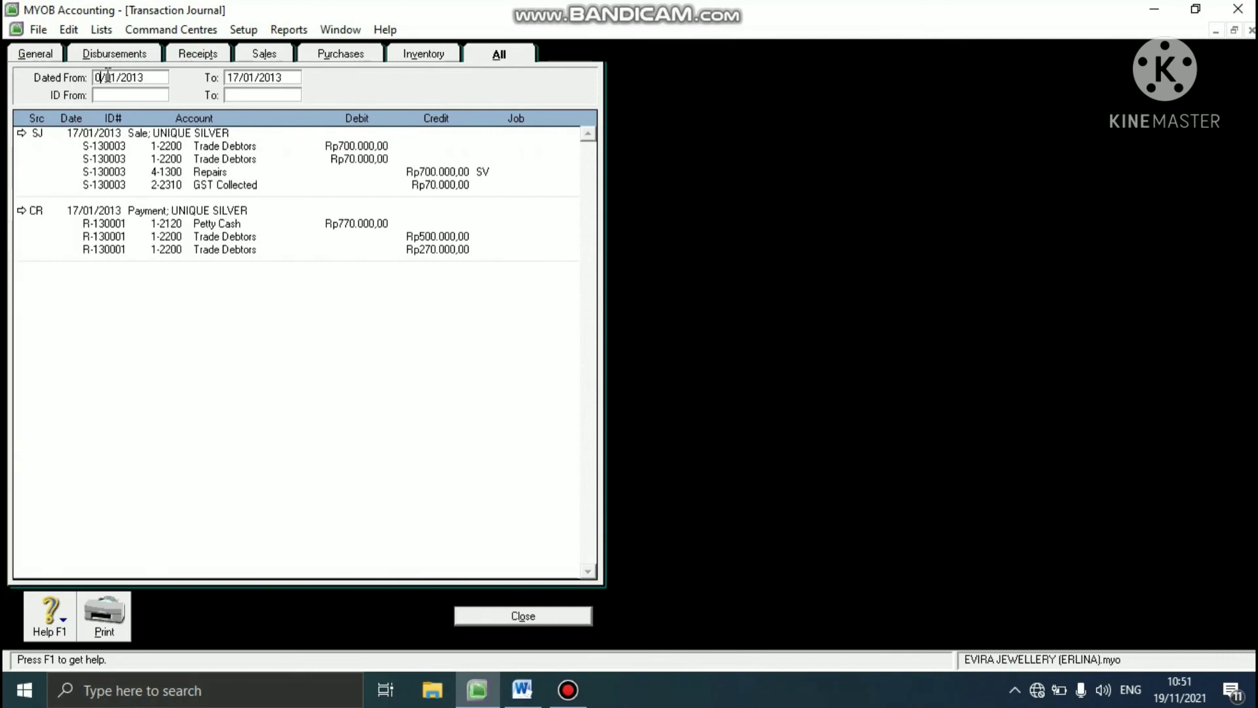
pyautogui.click(231, 77)
pyautogui.press('BackSpace')
pyautogui.press('BackSpace')
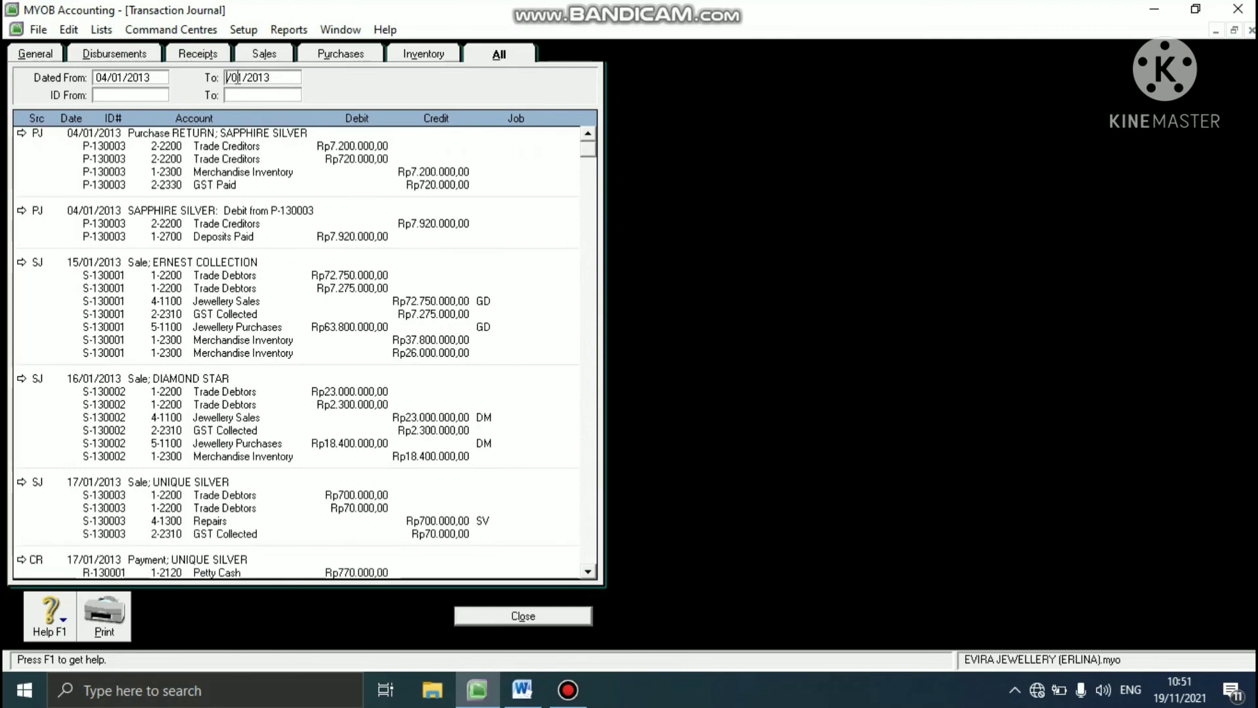
pyautogui.write('04')
pyautogui.press('Tab')
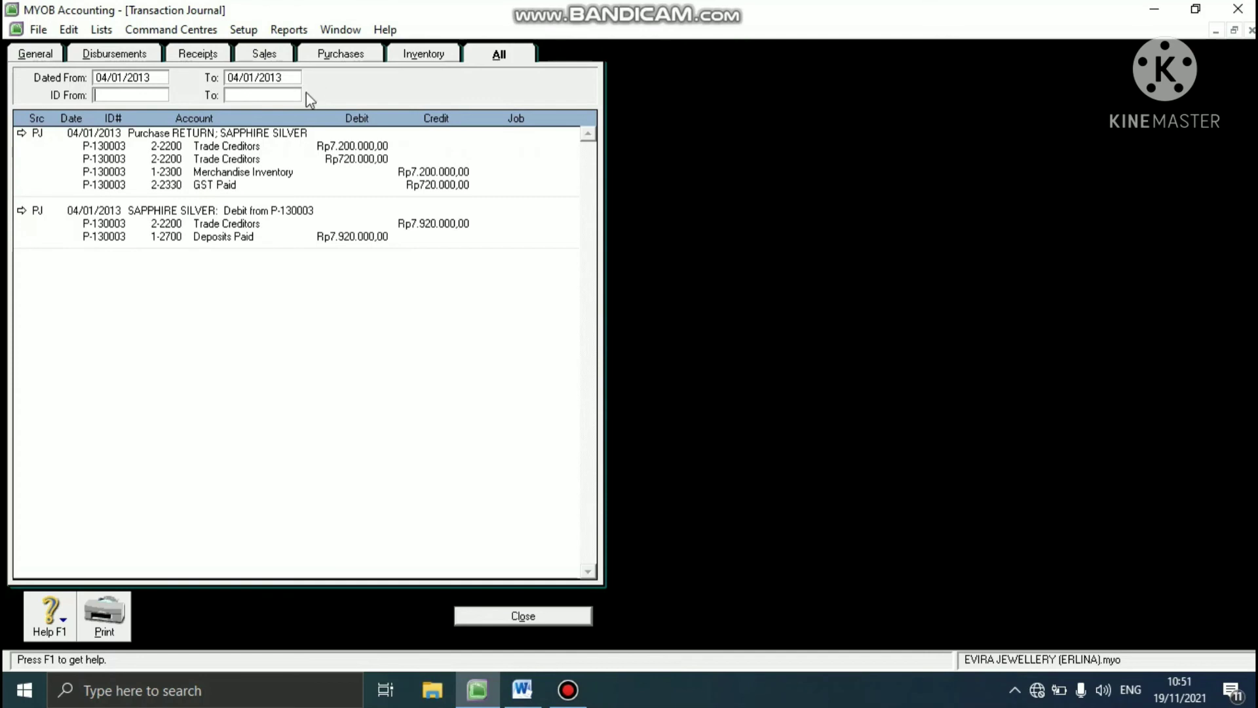
# - Delete the SAPPHIRE SILVER debit from P-130003 and the purchase return P-130003, both dated 04/01/2013, and close the journal
pyautogui.click(21, 212)
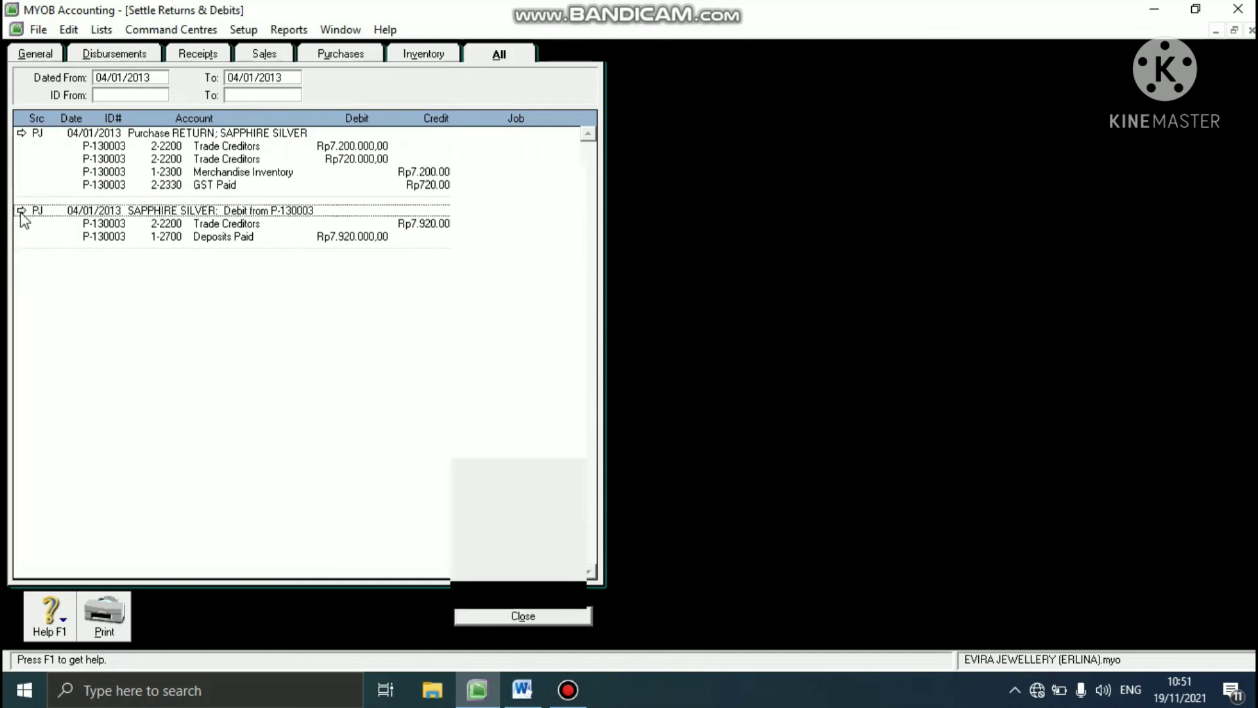
pyautogui.rightClick(144, 214)
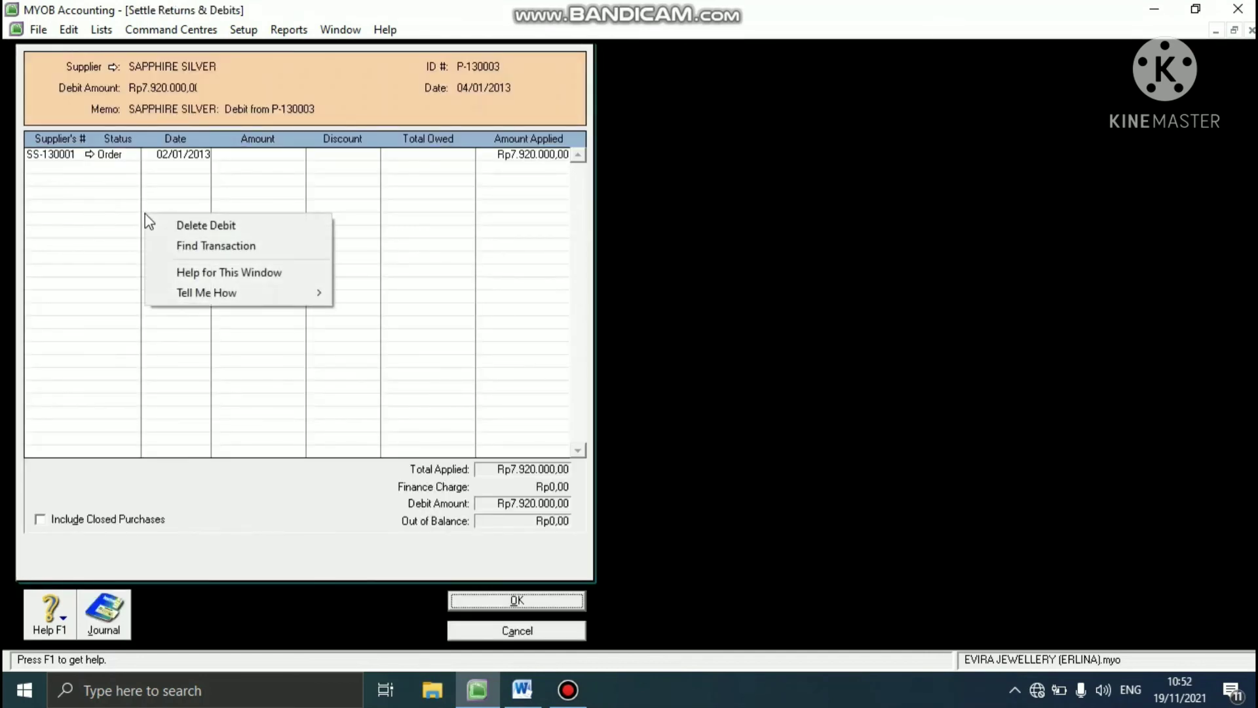
pyautogui.click(183, 245)
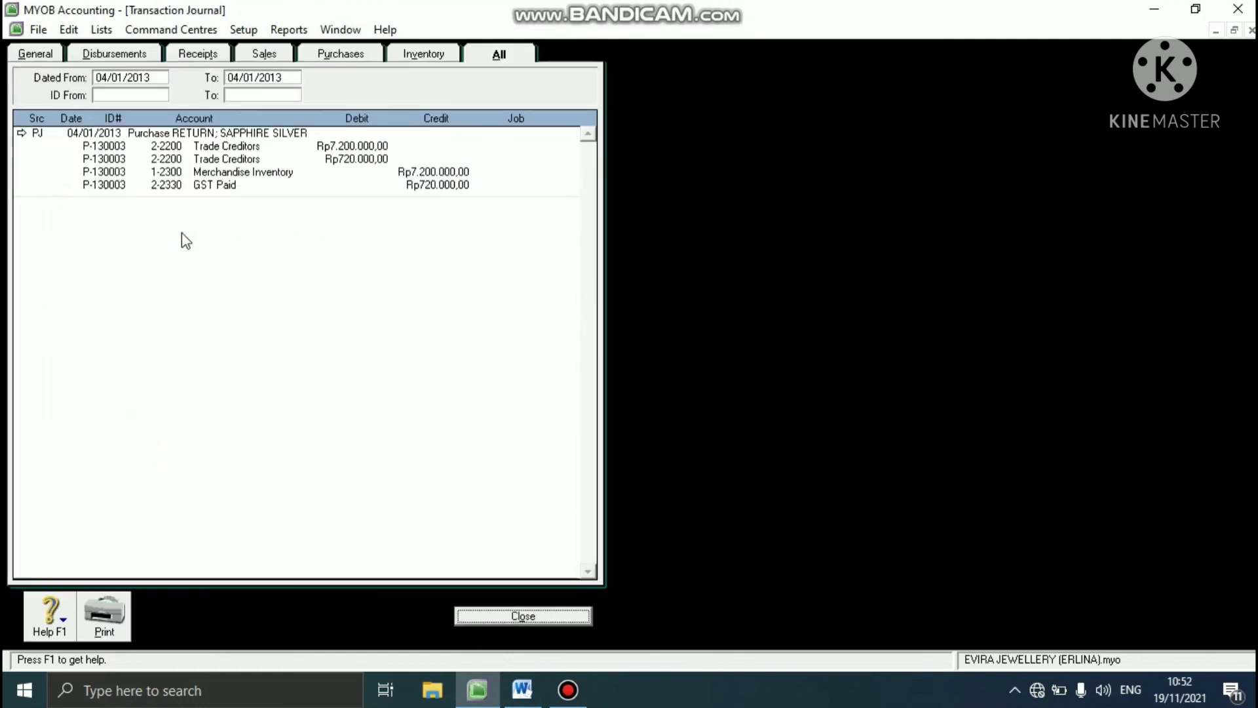
pyautogui.doubleClick(34, 136)
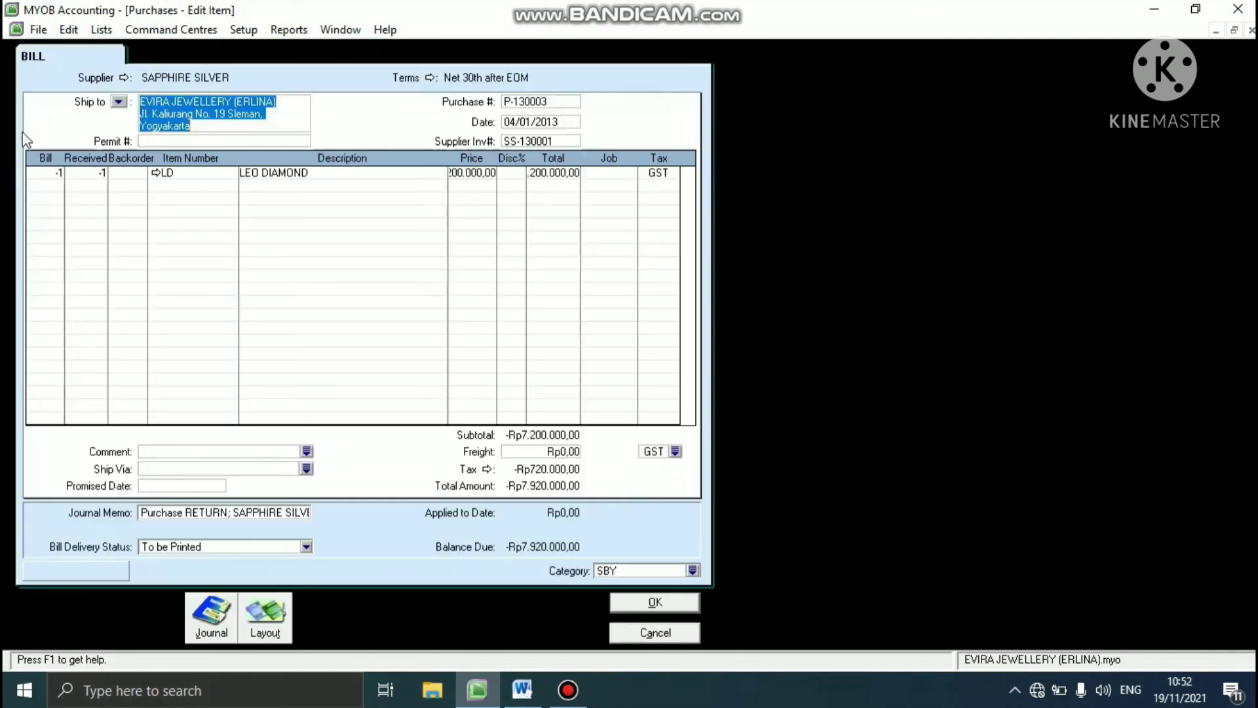
pyautogui.rightClick(220, 257)
pyautogui.click(236, 267)
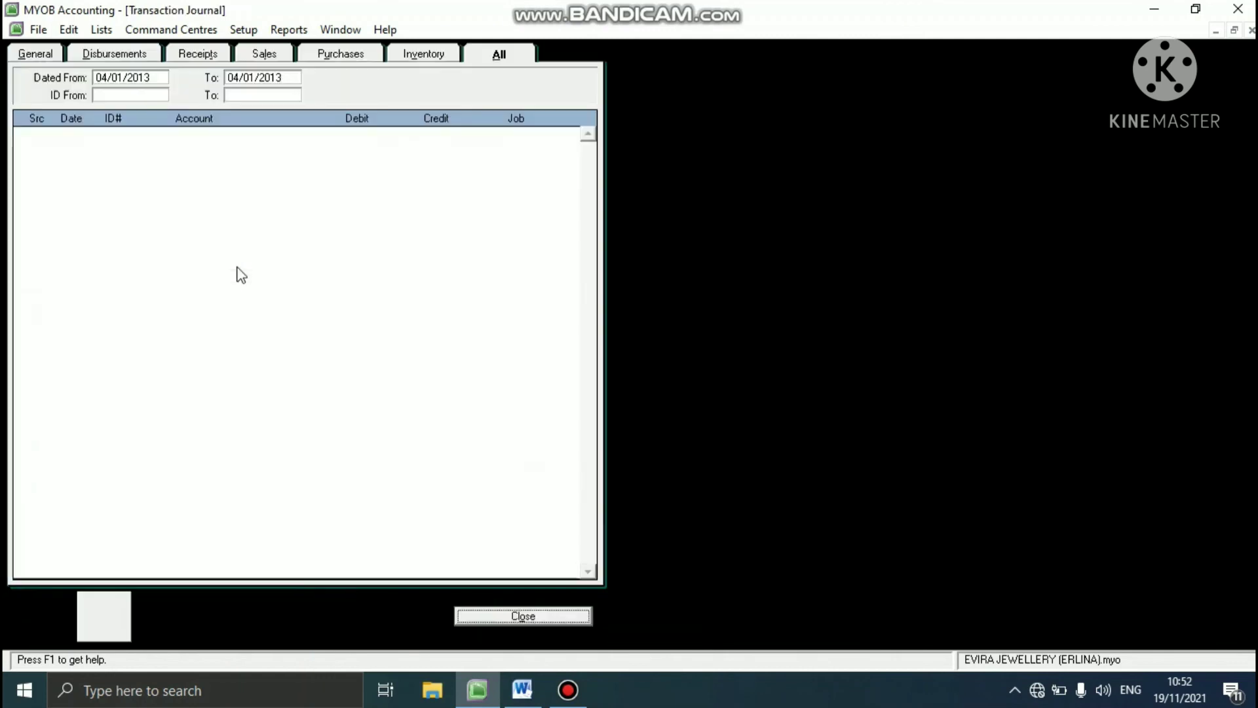
pyautogui.click(526, 616)
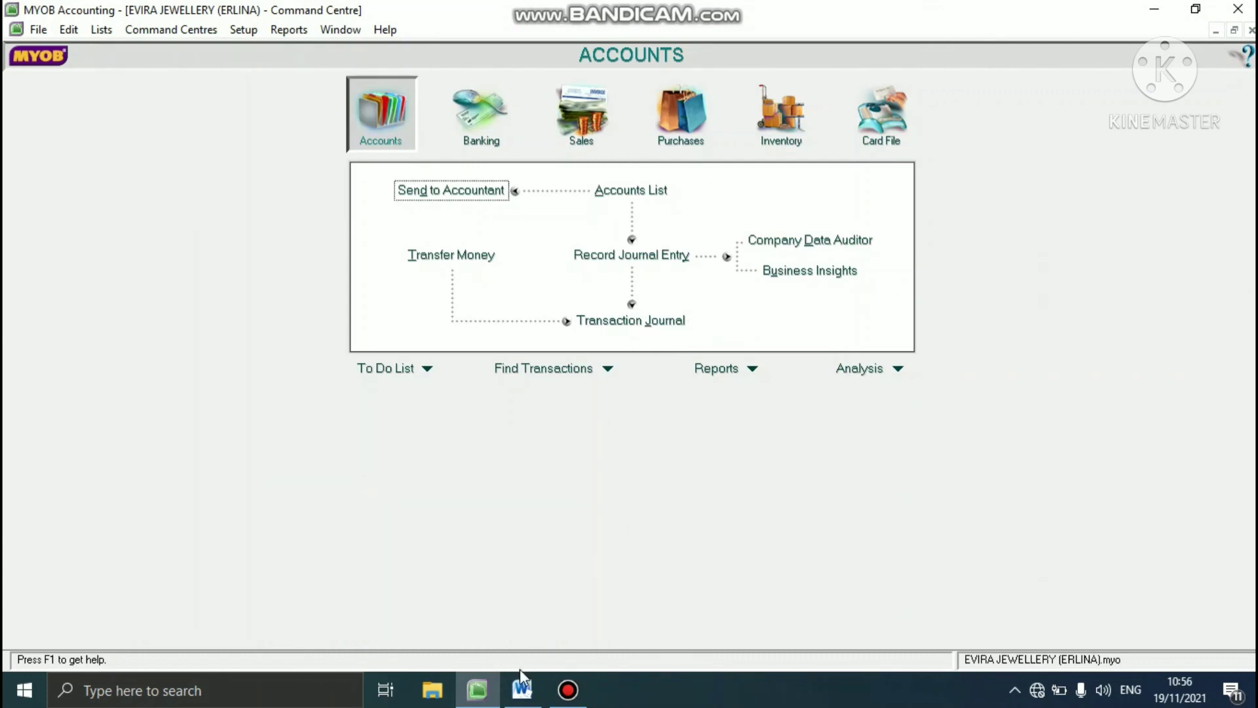
# - Switch to the Word document and highlight the Invent value quantities in the Evira answer key
pyautogui.click(522, 688)
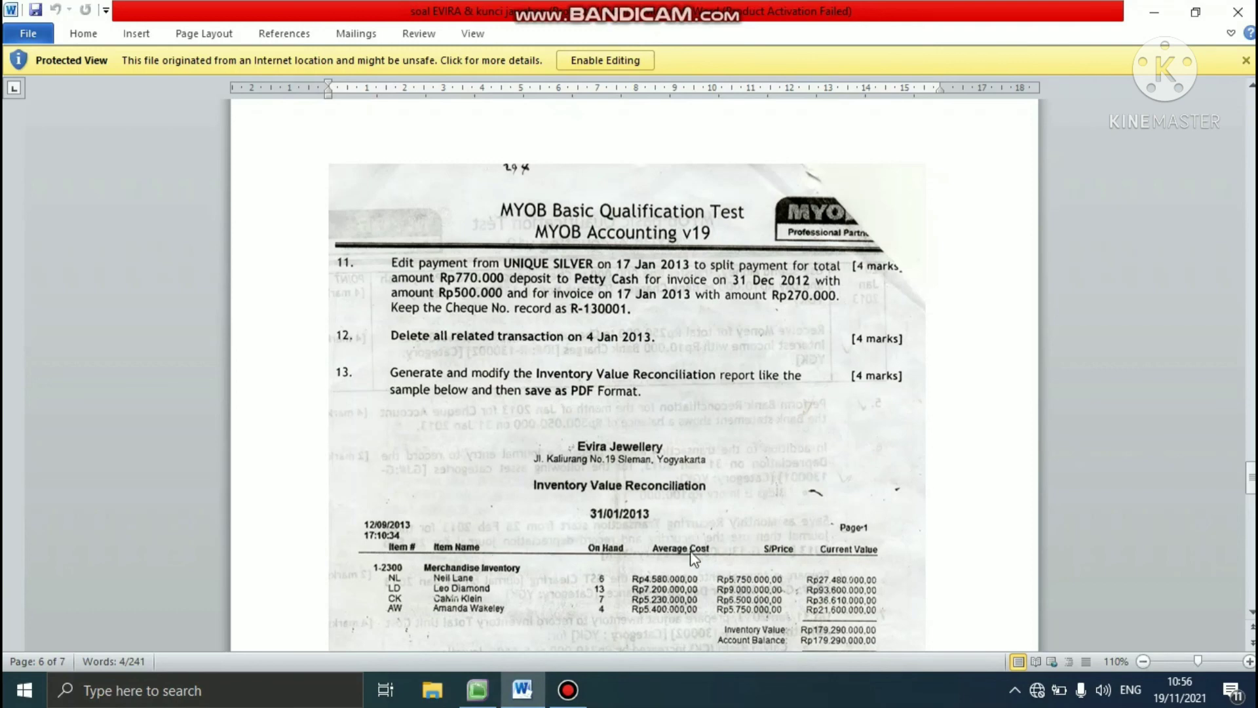
pyautogui.click(1250, 480)
pyautogui.moveTo(1250, 480); pyautogui.dragTo(1238, 537)
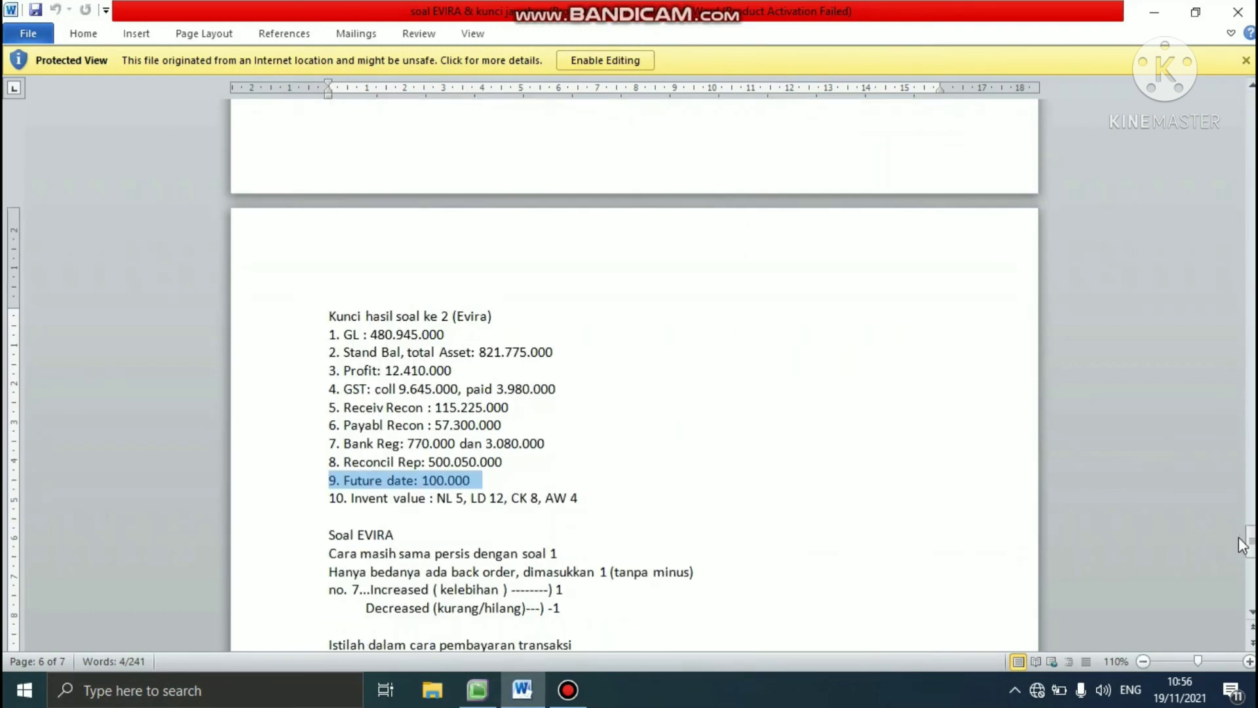
pyautogui.moveTo(579, 501); pyautogui.dragTo(444, 504)
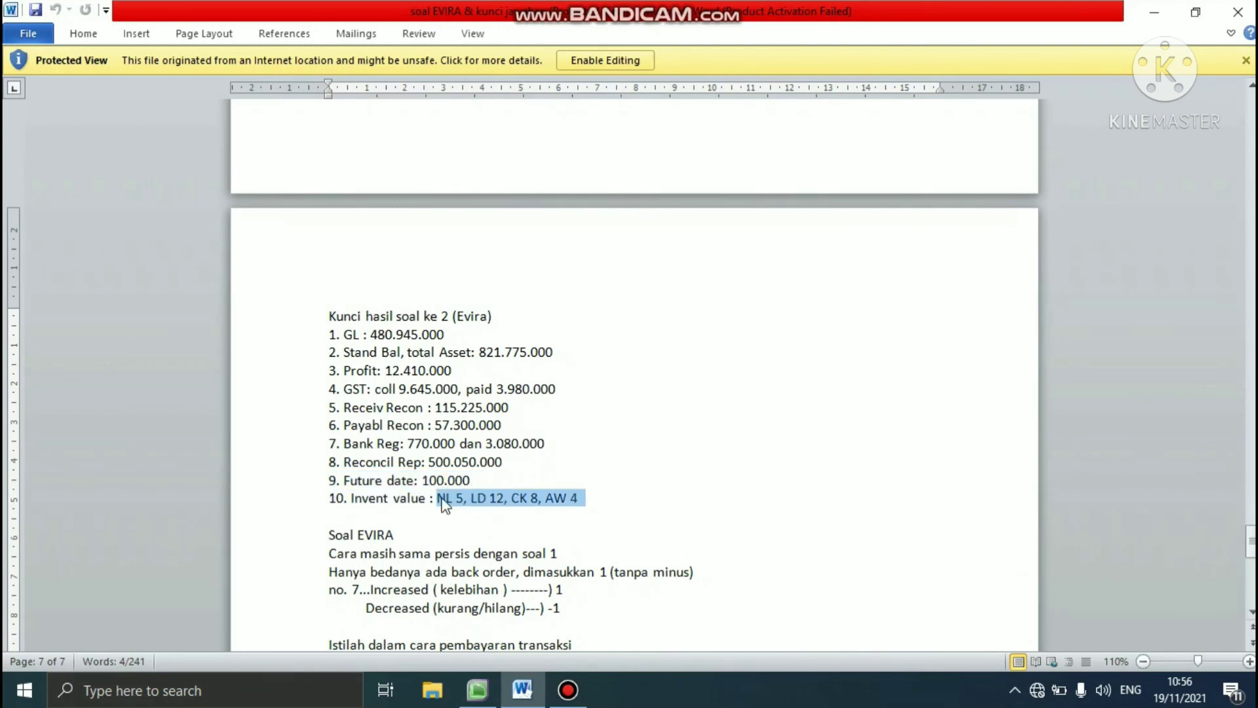
# - Switch to MYOB and open the customisation options of the Inventory Value Reconciliation report
pyautogui.click(477, 689)
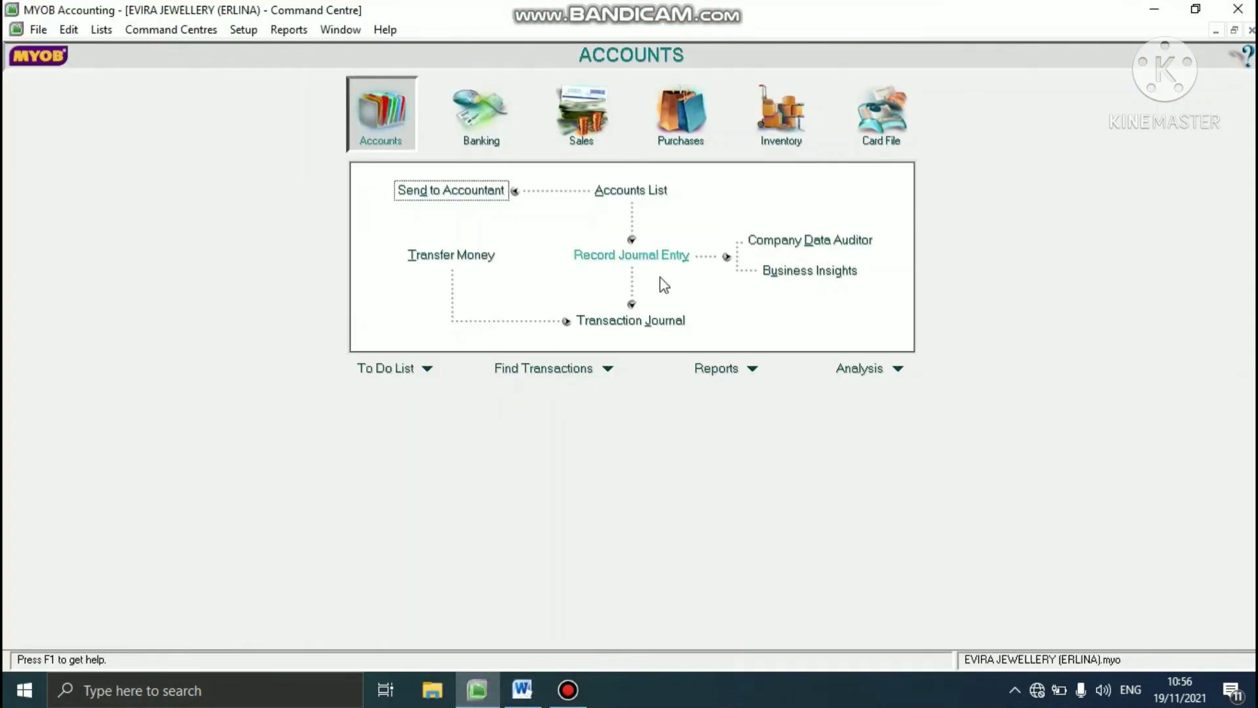
pyautogui.click(751, 368)
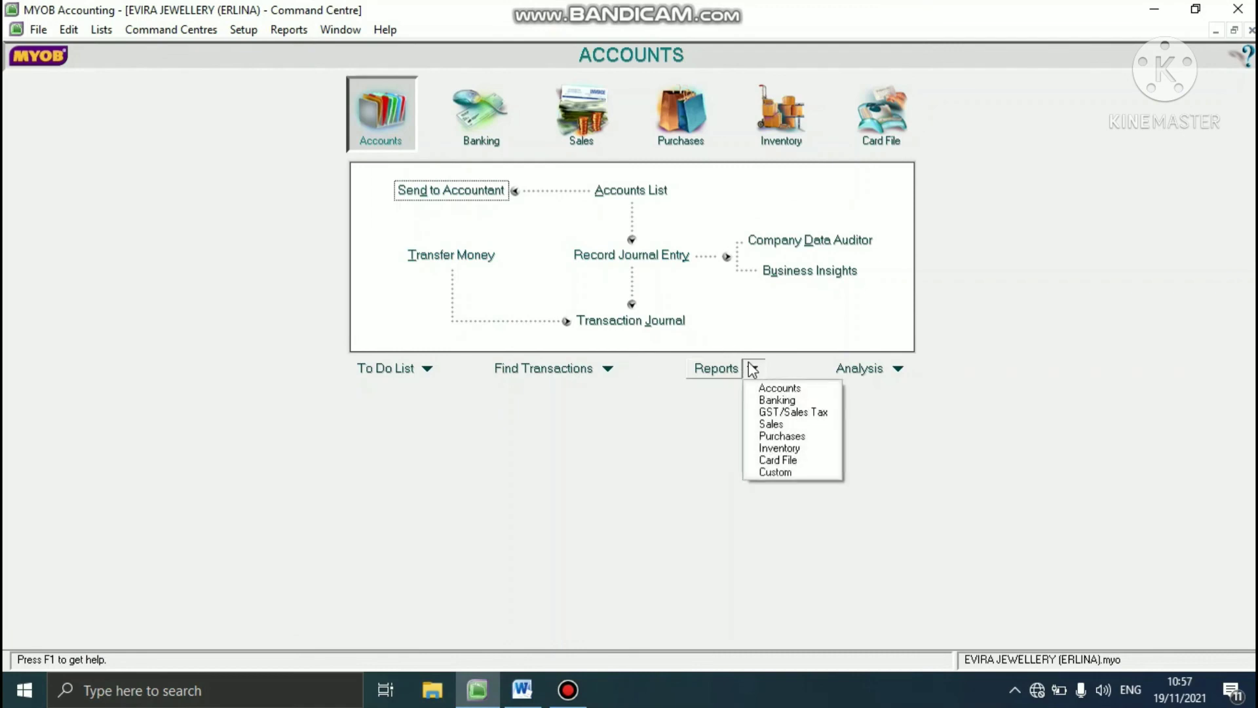
pyautogui.click(770, 387)
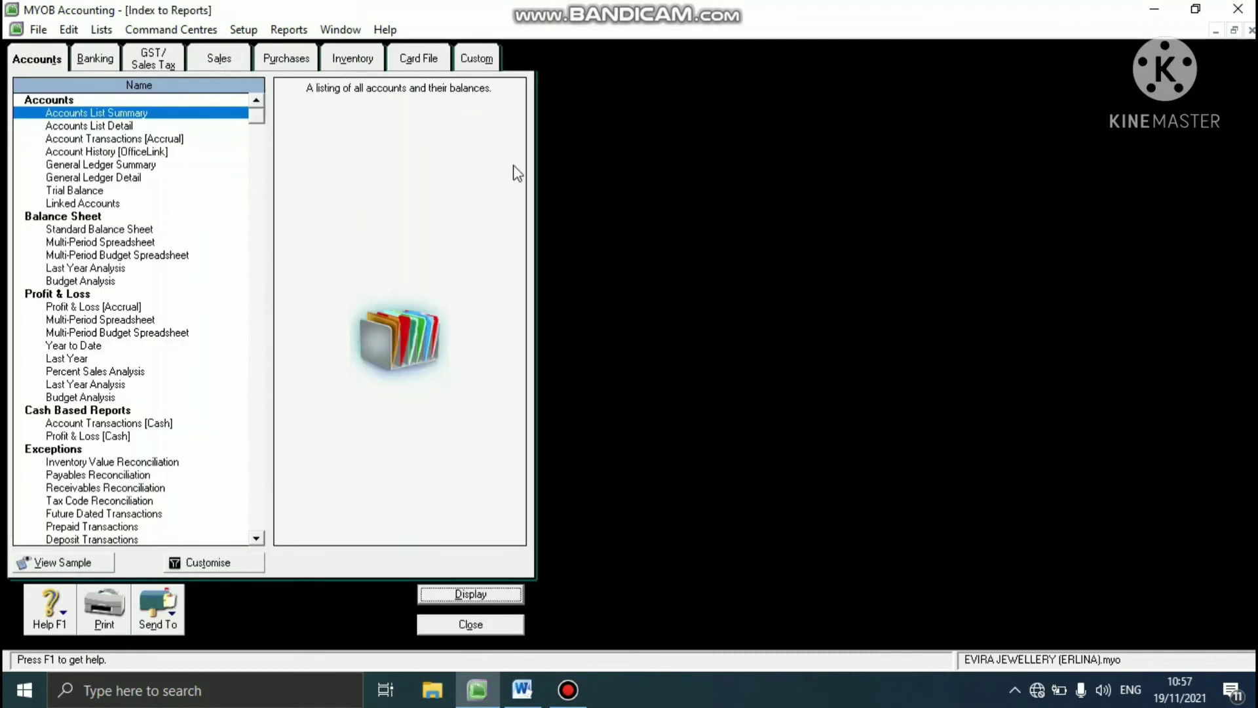
pyautogui.click(365, 60)
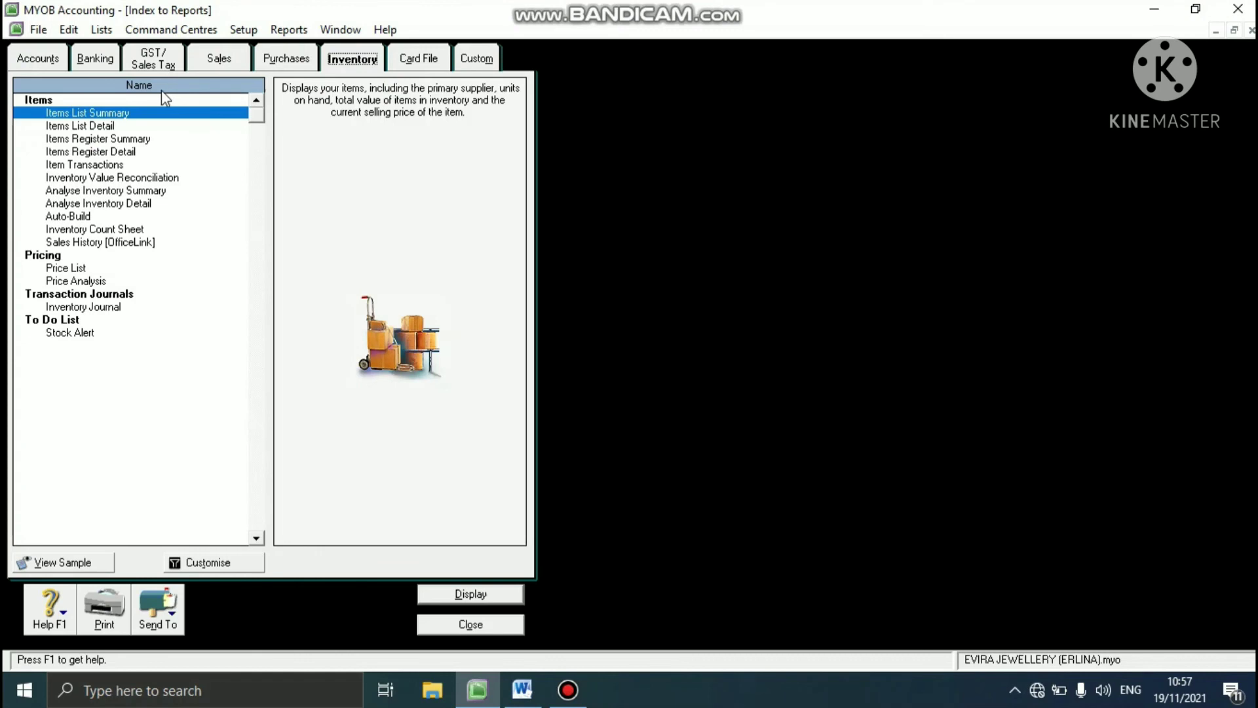
pyautogui.click(130, 178)
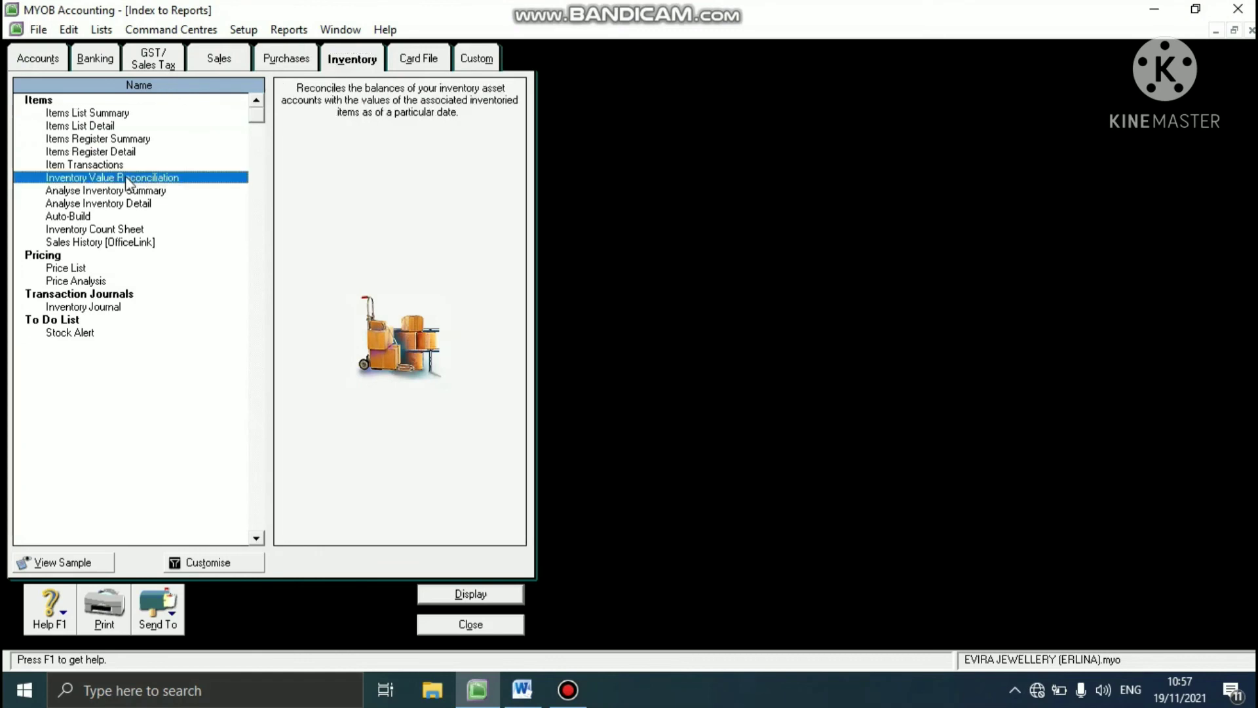
pyautogui.click(193, 563)
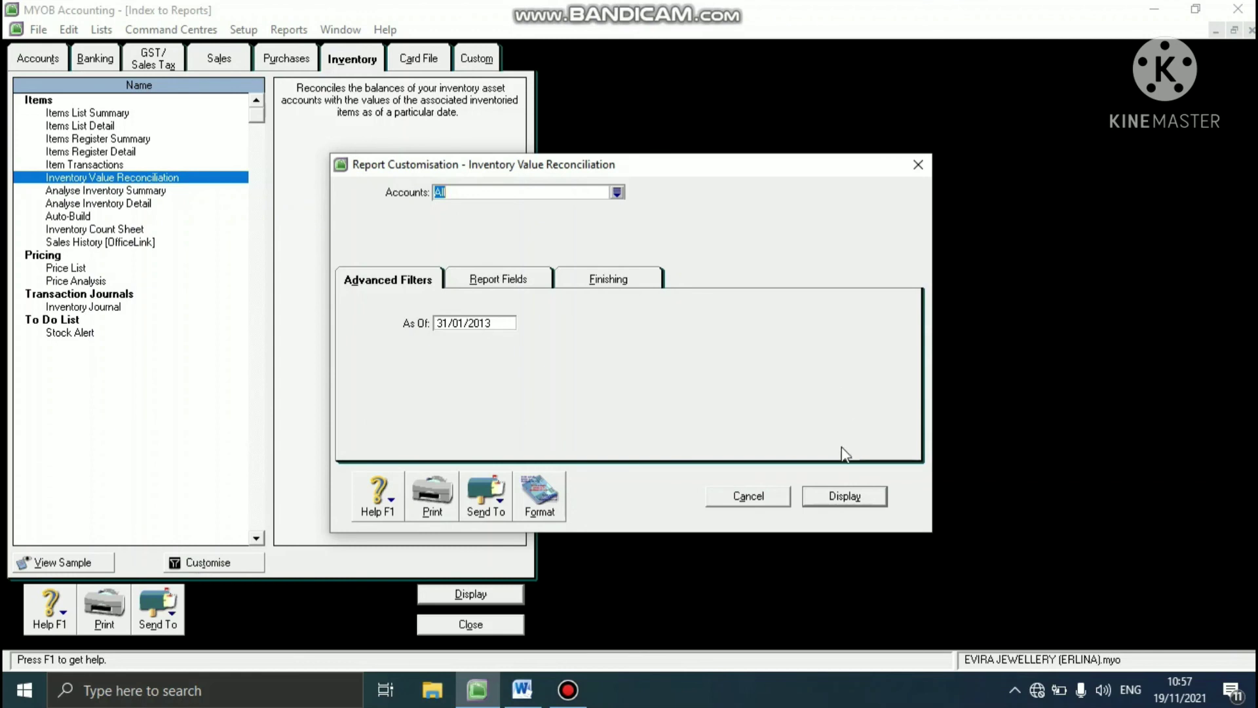
# - Add the Average Cost and S/Price fields to the Inventory Value Reconciliation report and display it
pyautogui.click(488, 281)
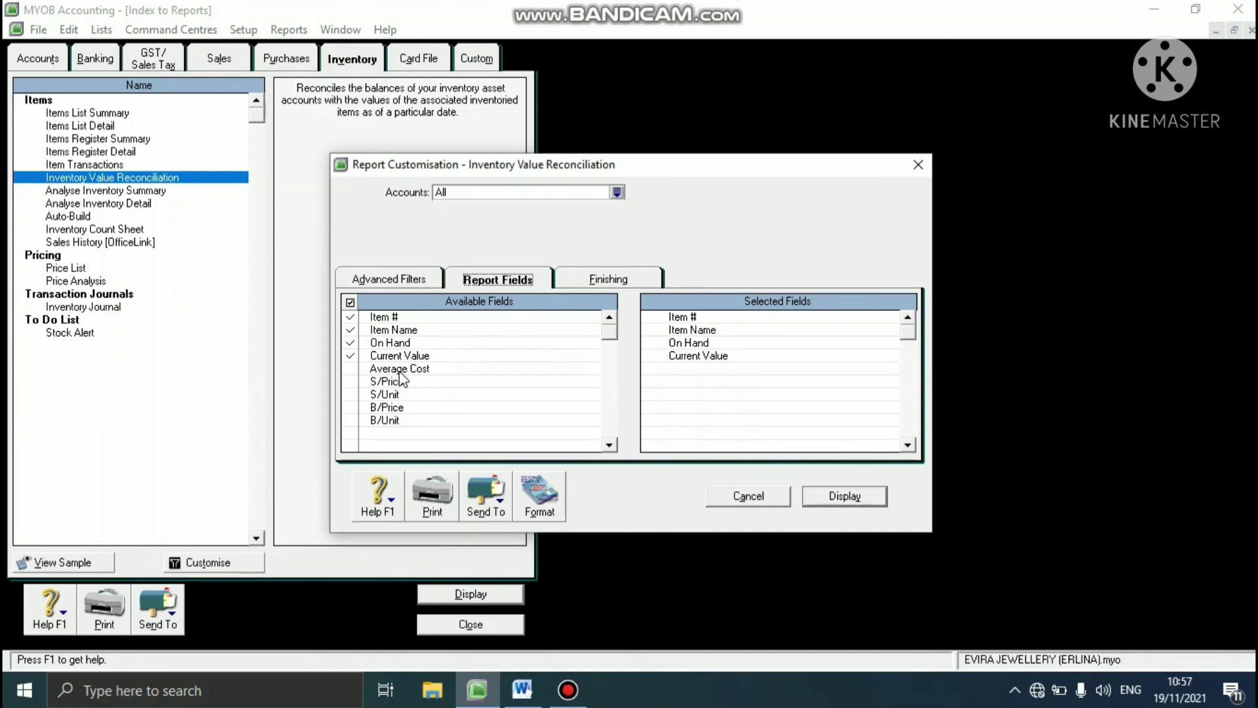
pyautogui.click(350, 369)
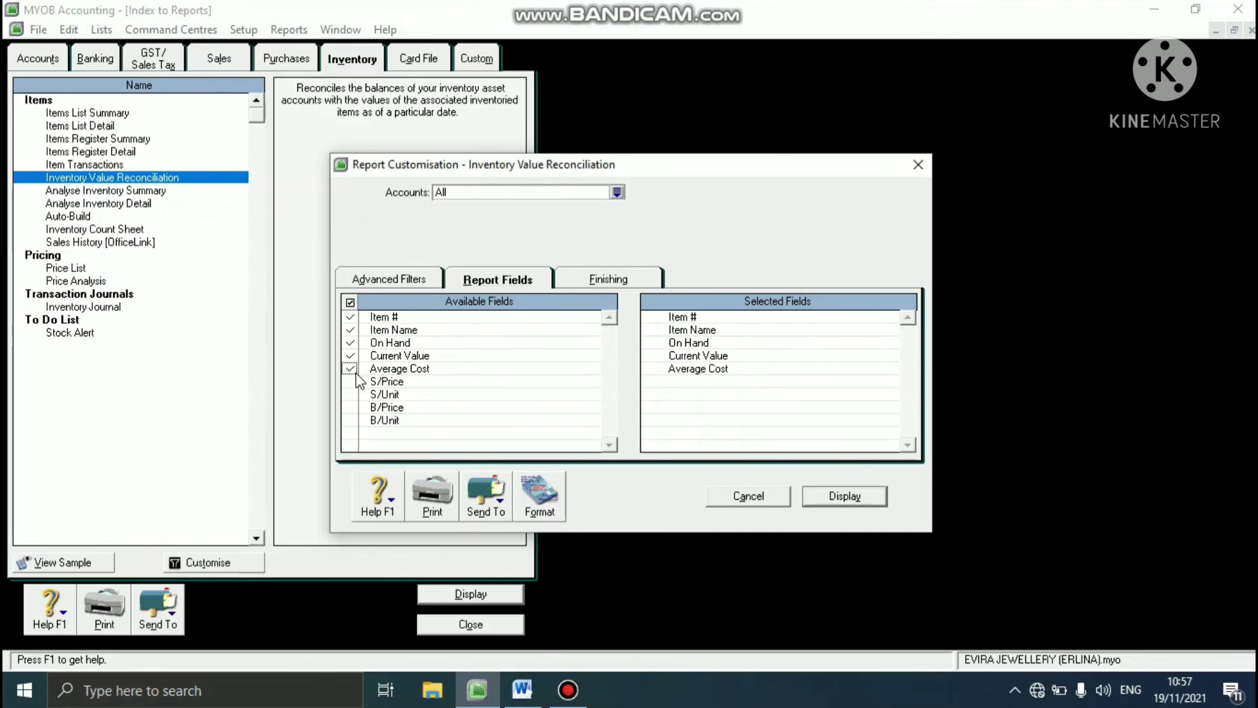
pyautogui.click(351, 382)
pyautogui.click(868, 502)
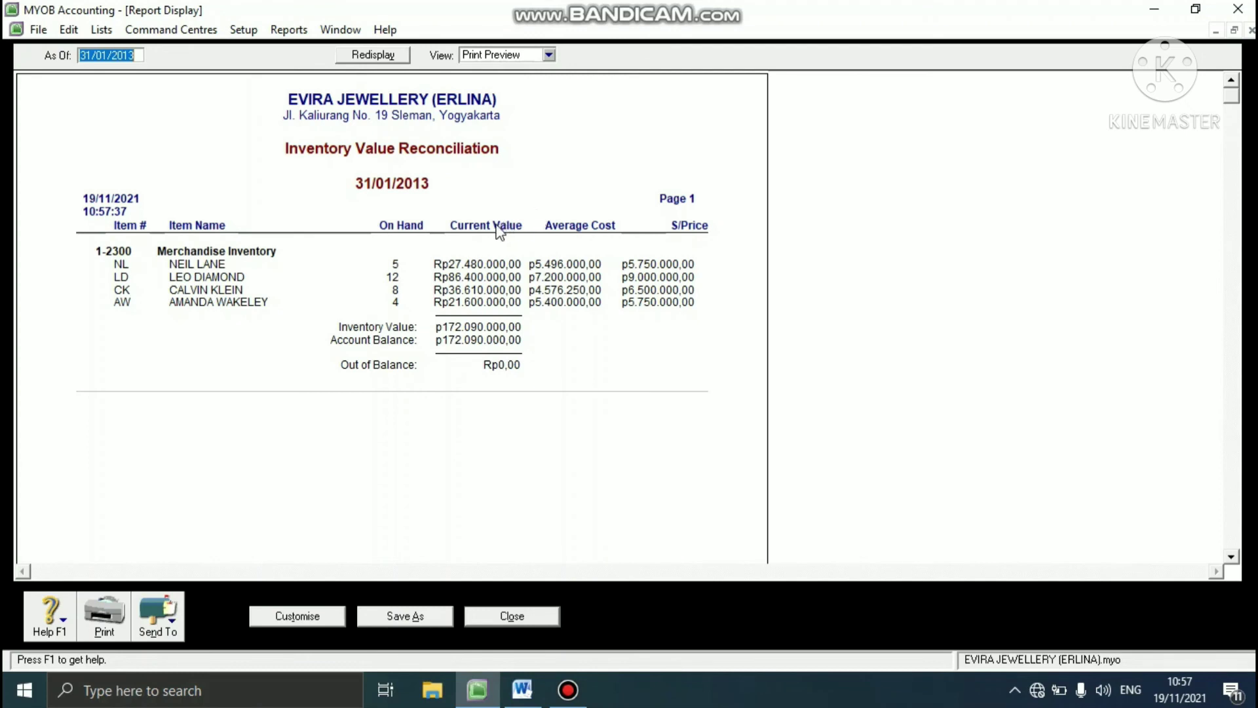
# - Show the report in Screen Report view and move the Current Value column after S/Price
pyautogui.click(548, 56)
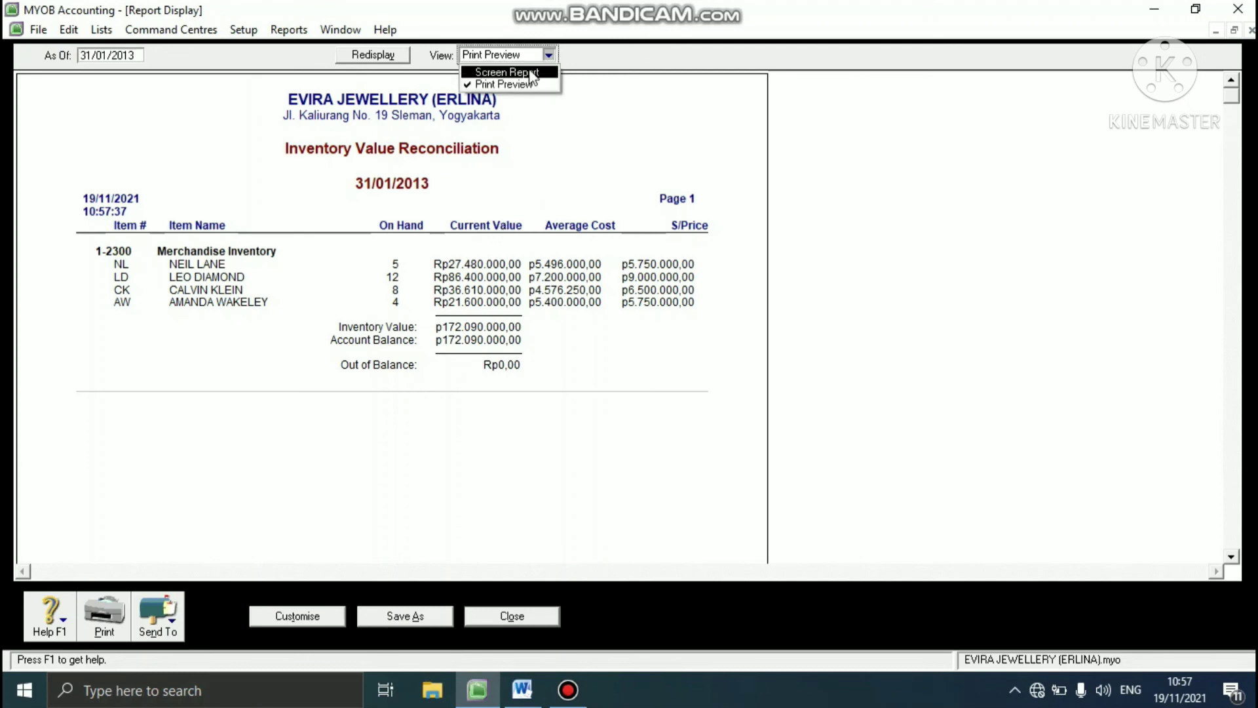
pyautogui.click(528, 74)
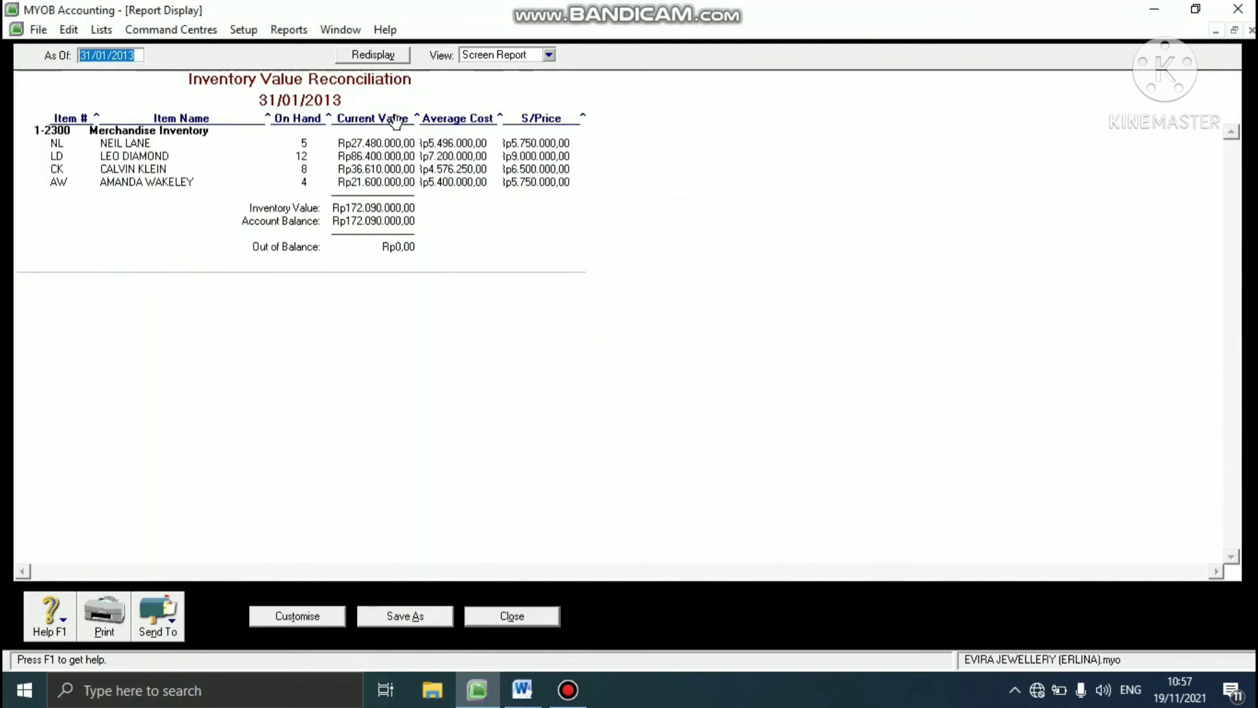
pyautogui.moveTo(397, 118); pyautogui.dragTo(662, 107)
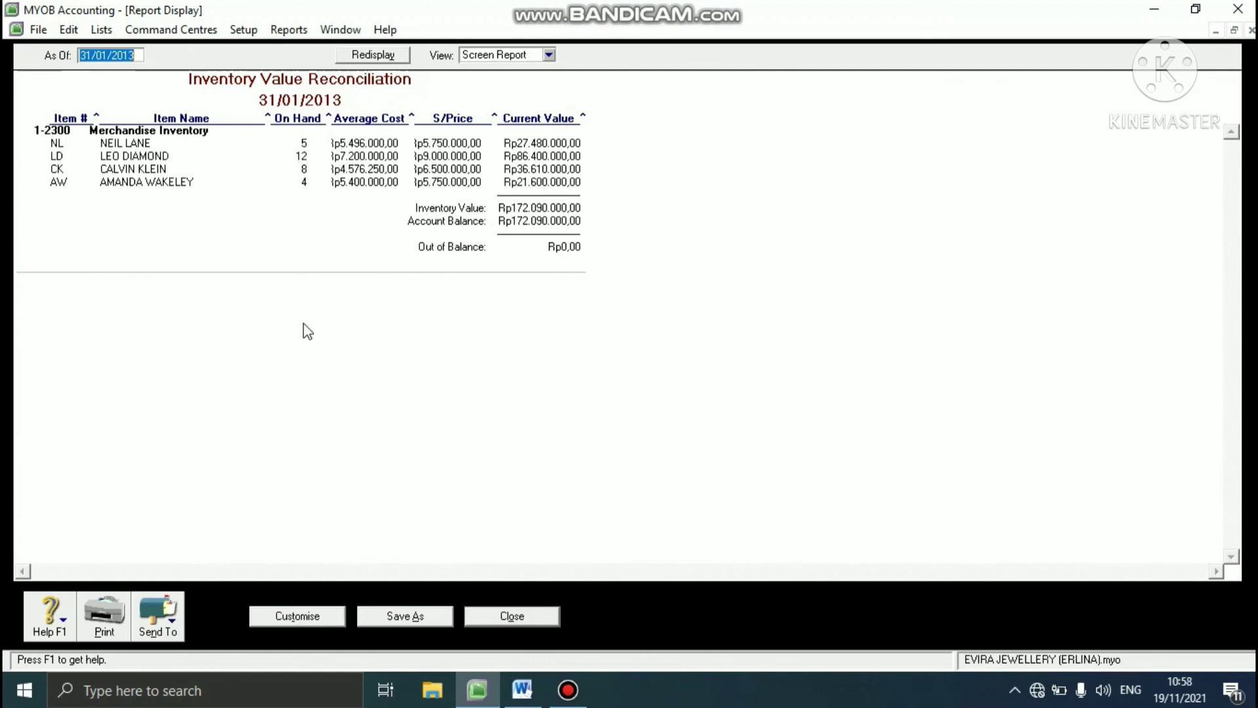
# - Export the report as a PDF to REPORT EVIRA, appending the student's name in parentheses to Inventory Value Reconciliation, and close the report and report index
pyautogui.click(171, 629)
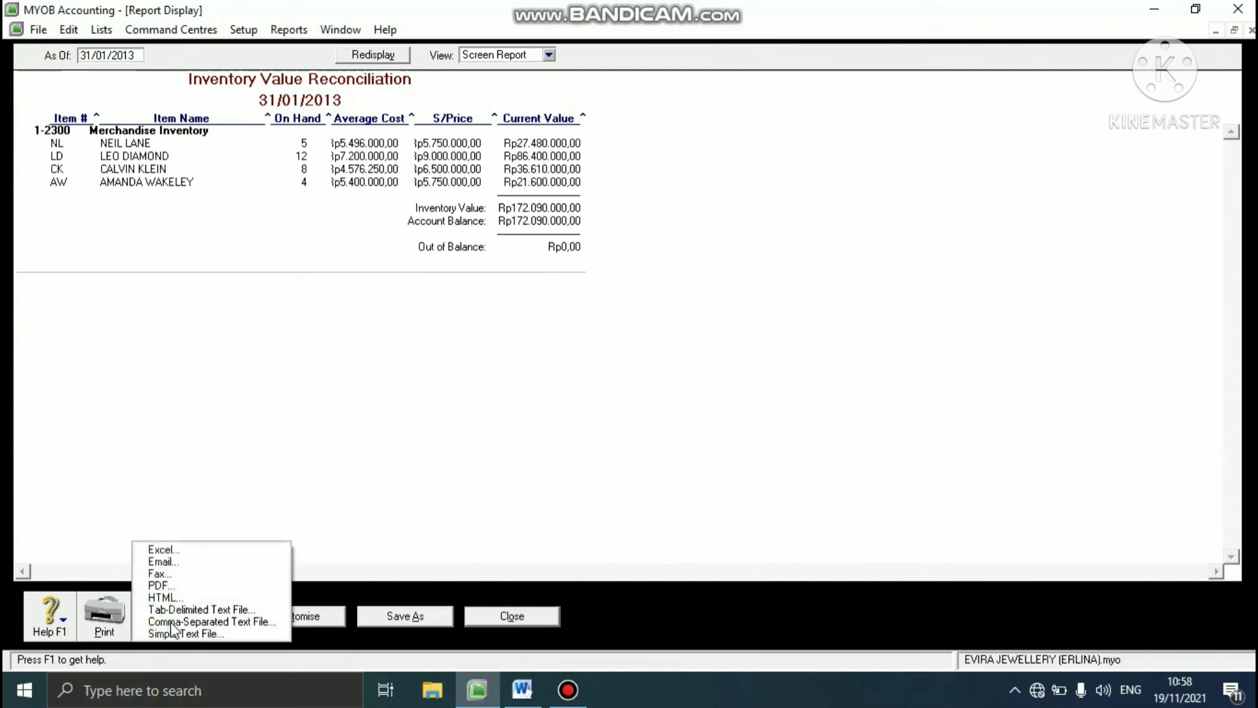
pyautogui.click(170, 587)
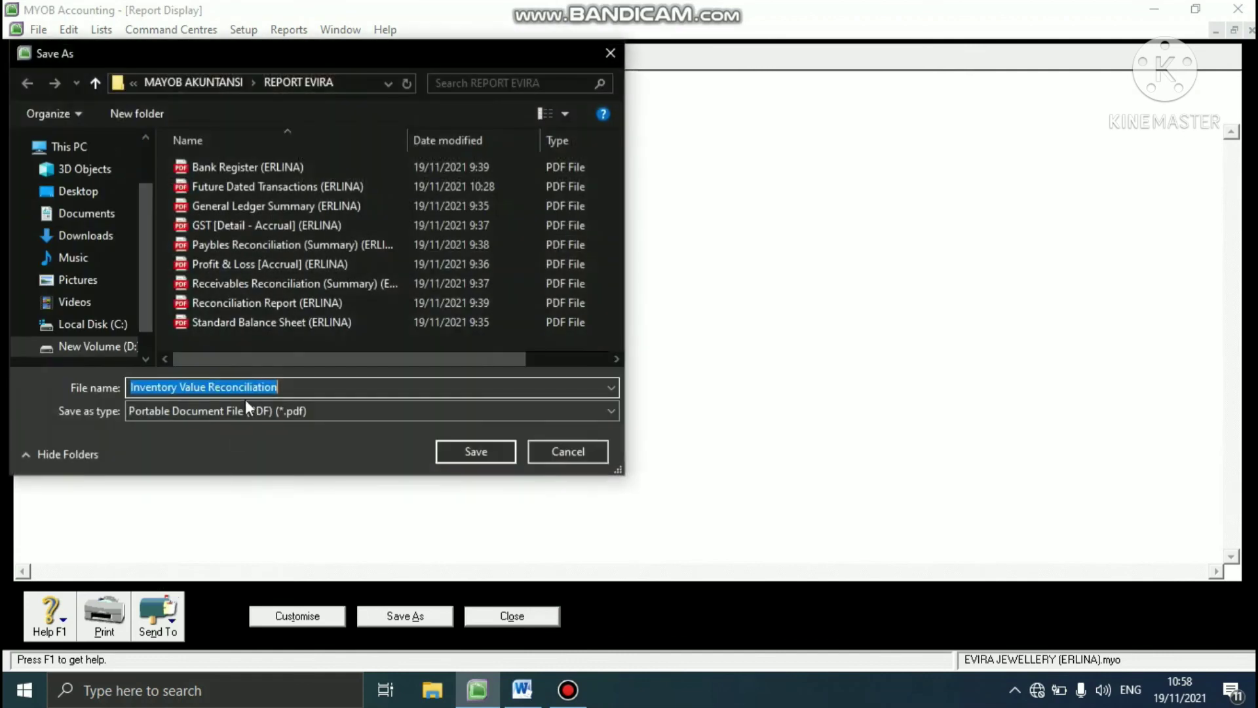
pyautogui.click(288, 389)
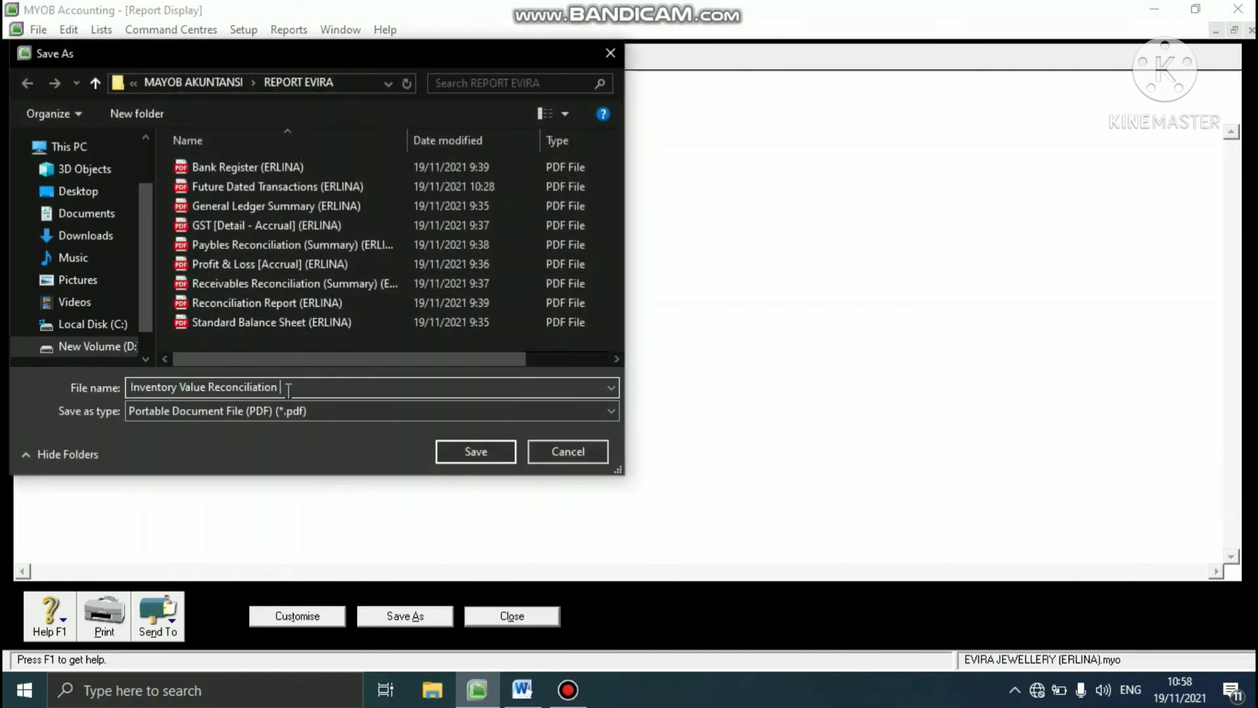
pyautogui.write('(ERLINA')
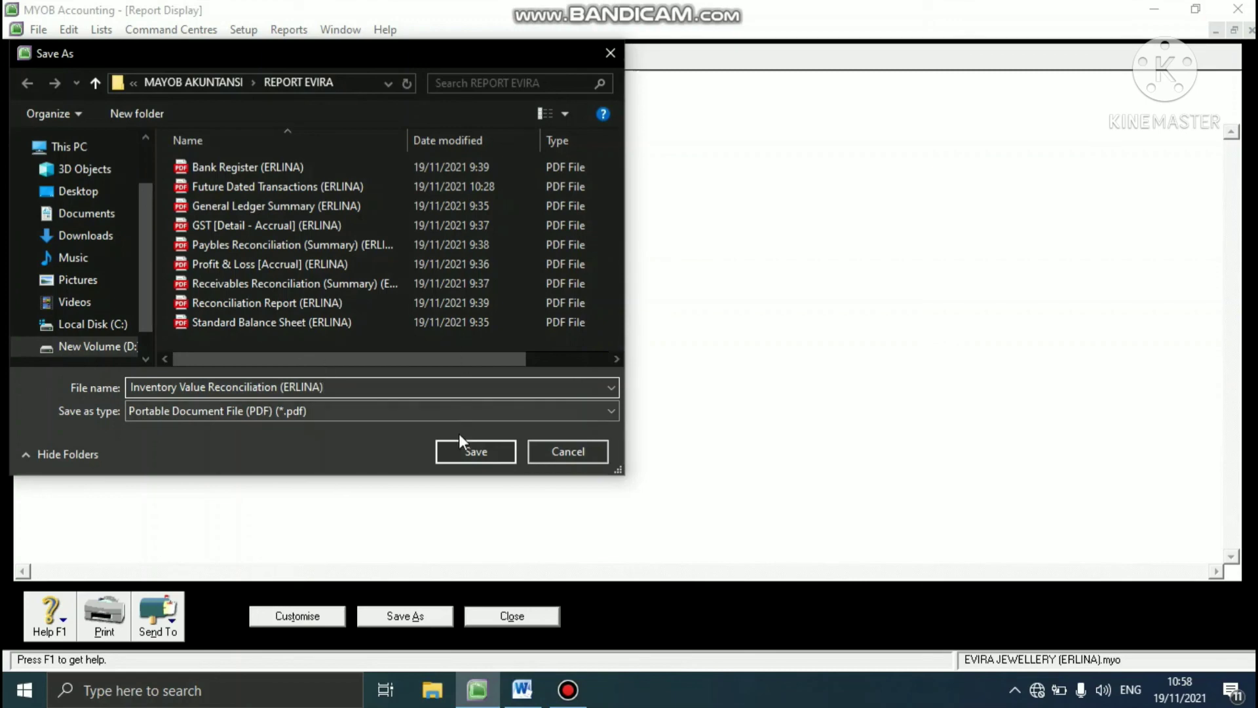
pyautogui.click(455, 449)
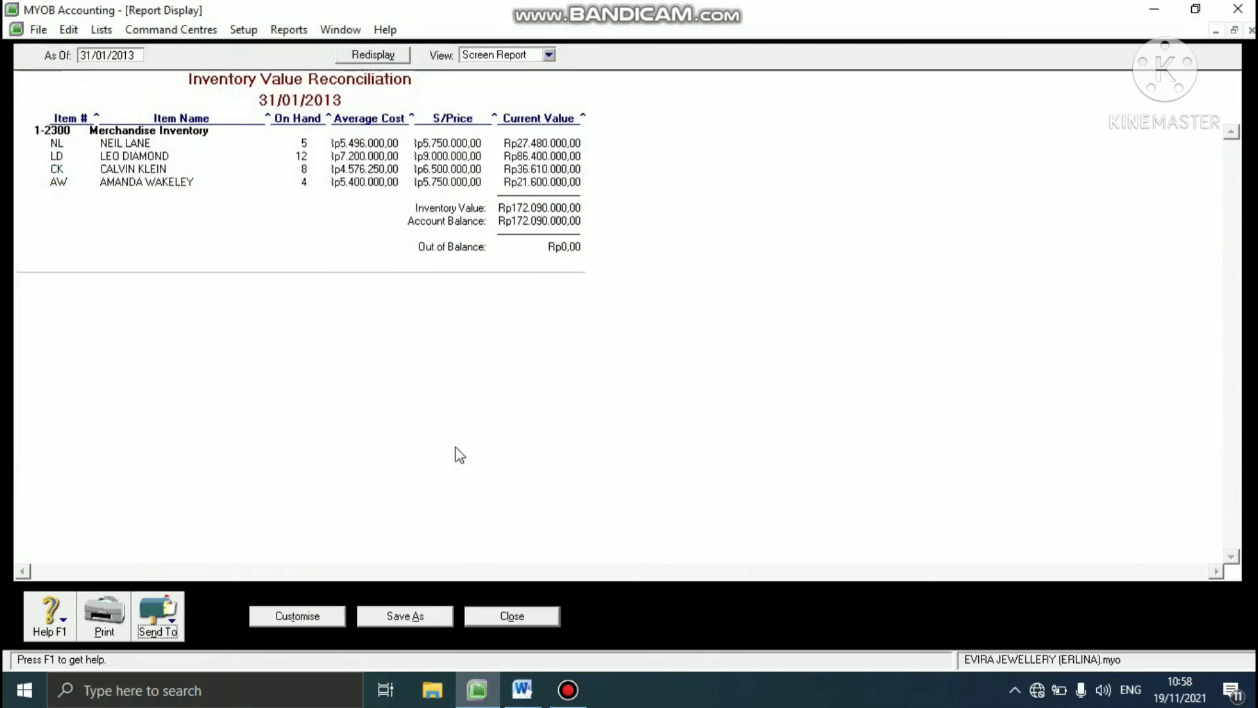
pyautogui.click(517, 614)
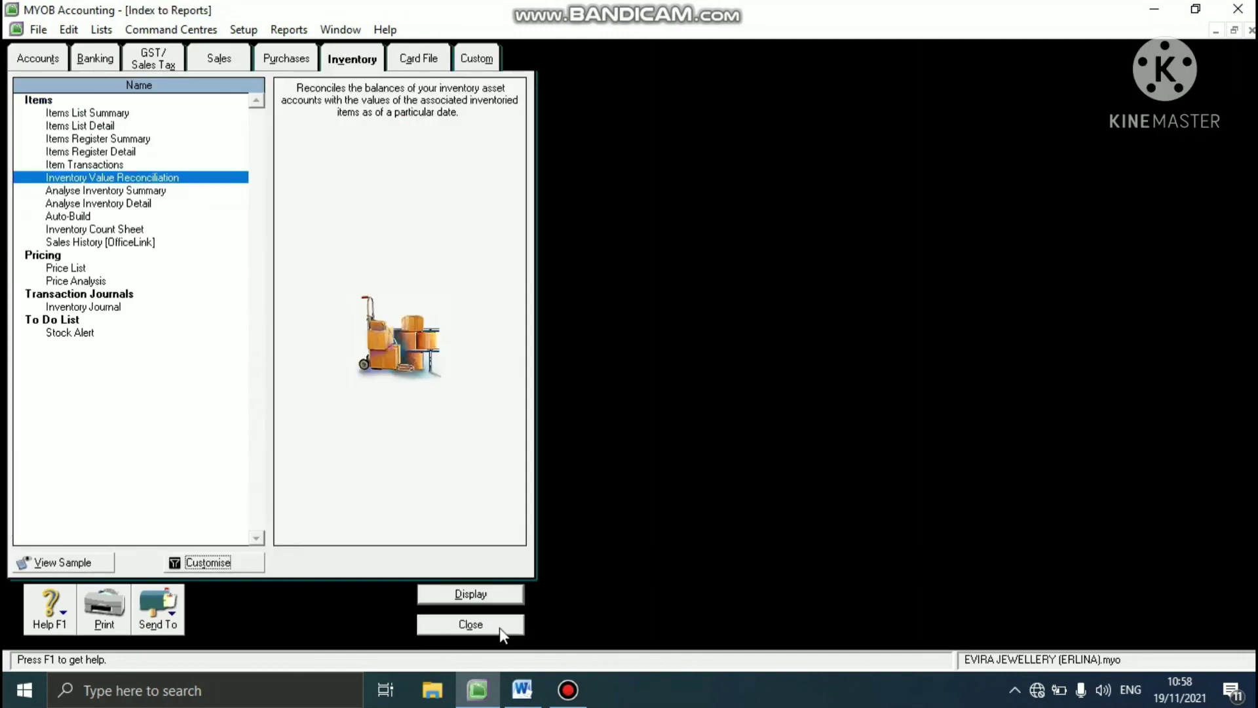
pyautogui.click(499, 627)
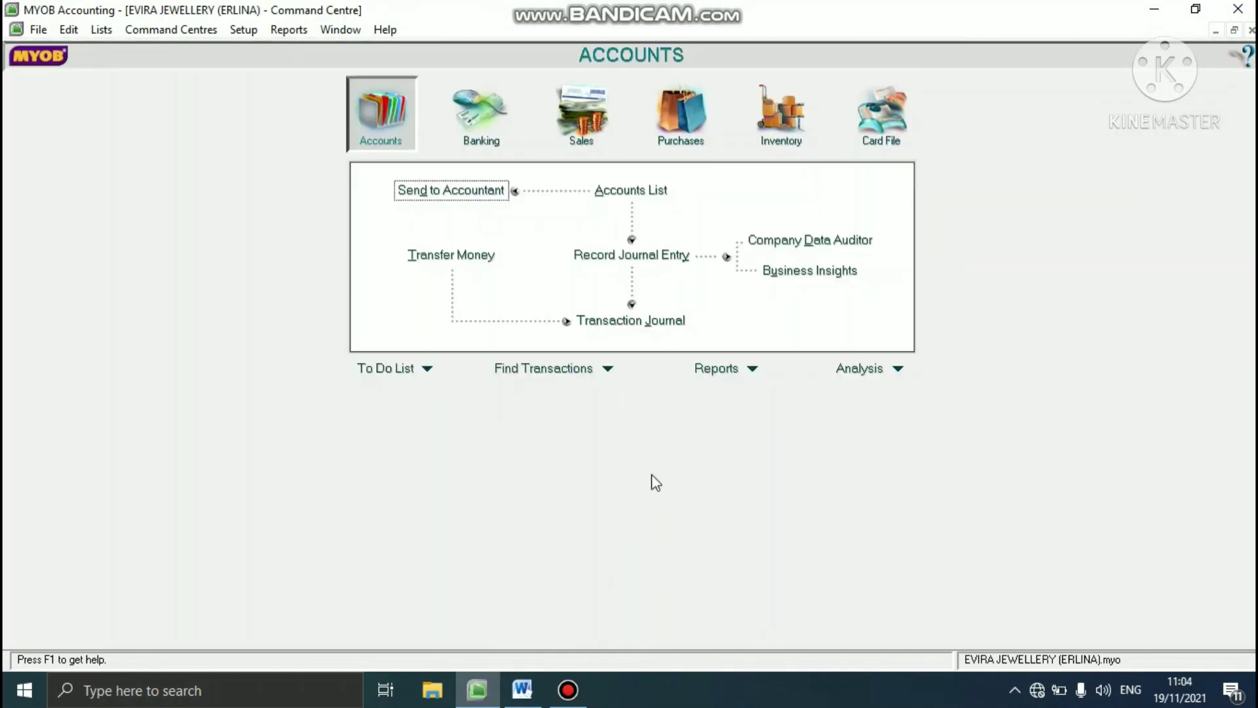